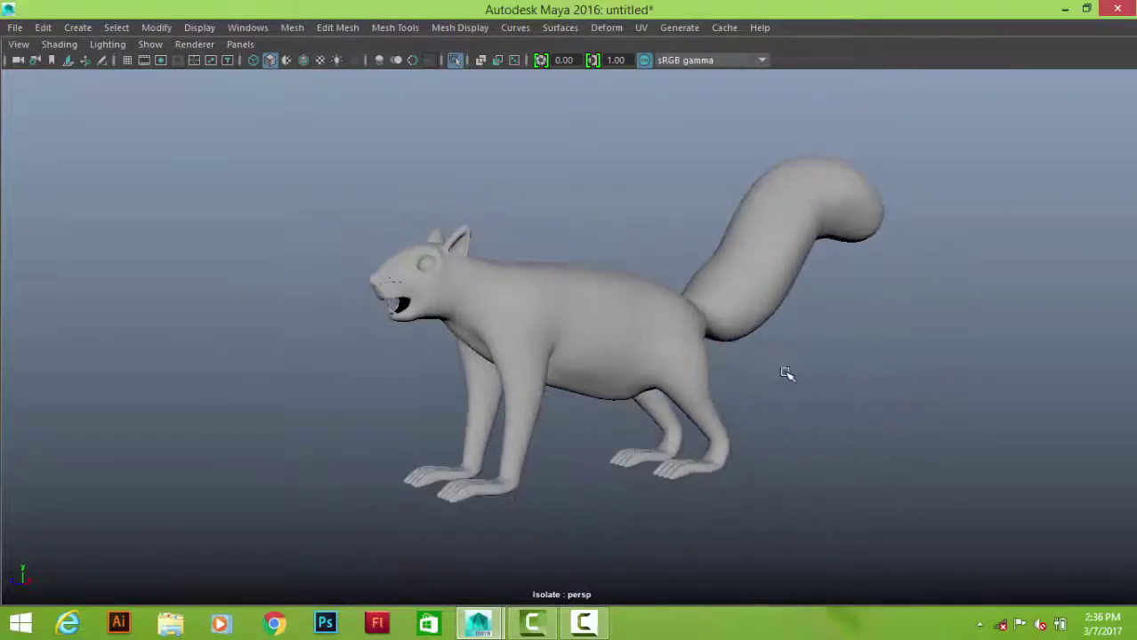
- Orbit and zoom the perspective camera around the finished squirrel model to inspect it
mouse_move(113, 369)
left_mouse_down("alt")
mouse_move(357, 399)
mouse_move(584, 380)
mouse_move(684, 338)
mouse_move(660, 392)
left_mouse_up("alt")
right_click_drag(660, 392, 655, 351, "alt")
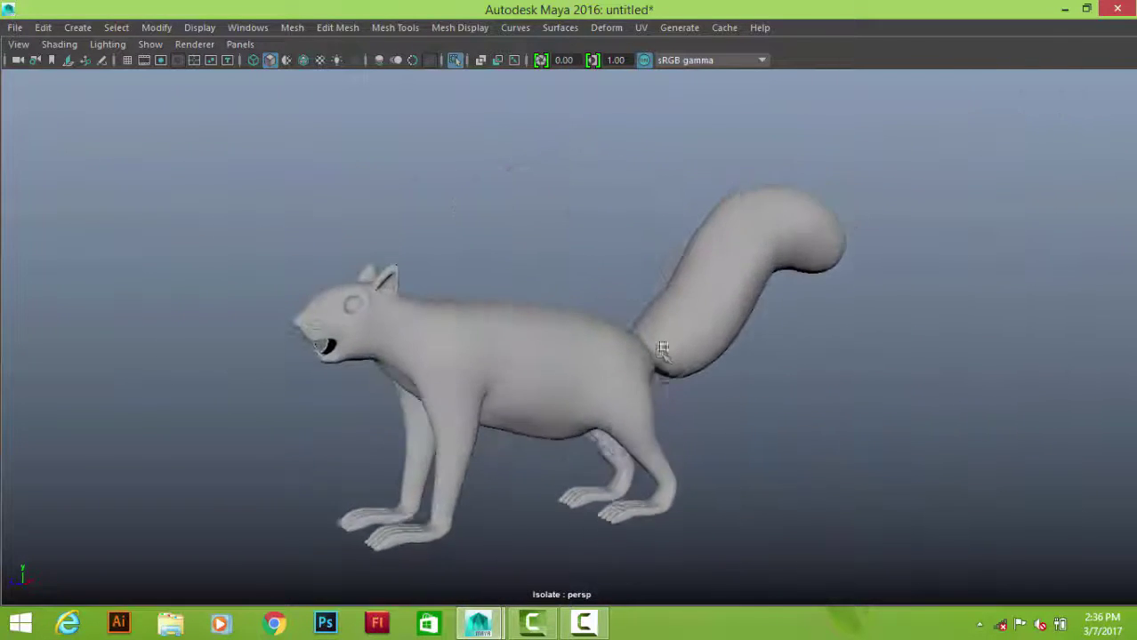
mouse_move(655, 351)
left_mouse_down("alt")
mouse_move(728, 340)
mouse_move(771, 298)
left_mouse_up("alt")
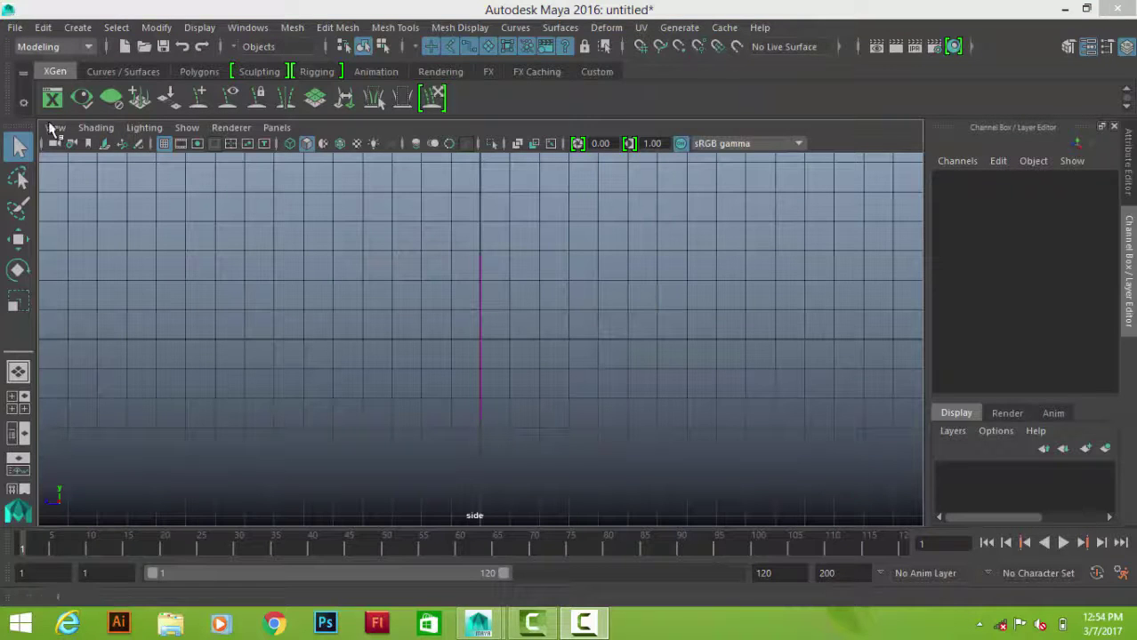
- Import the side-view squirrel image as an image plane in the side view
left_click(55, 127)
left_click(340, 447)
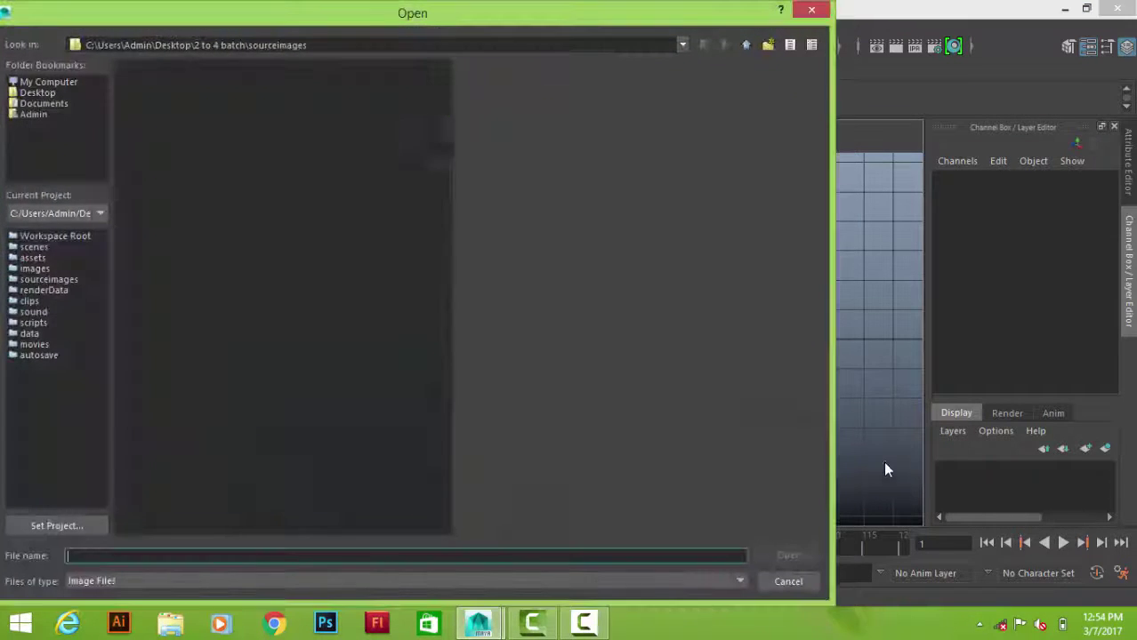
left_click(149, 161)
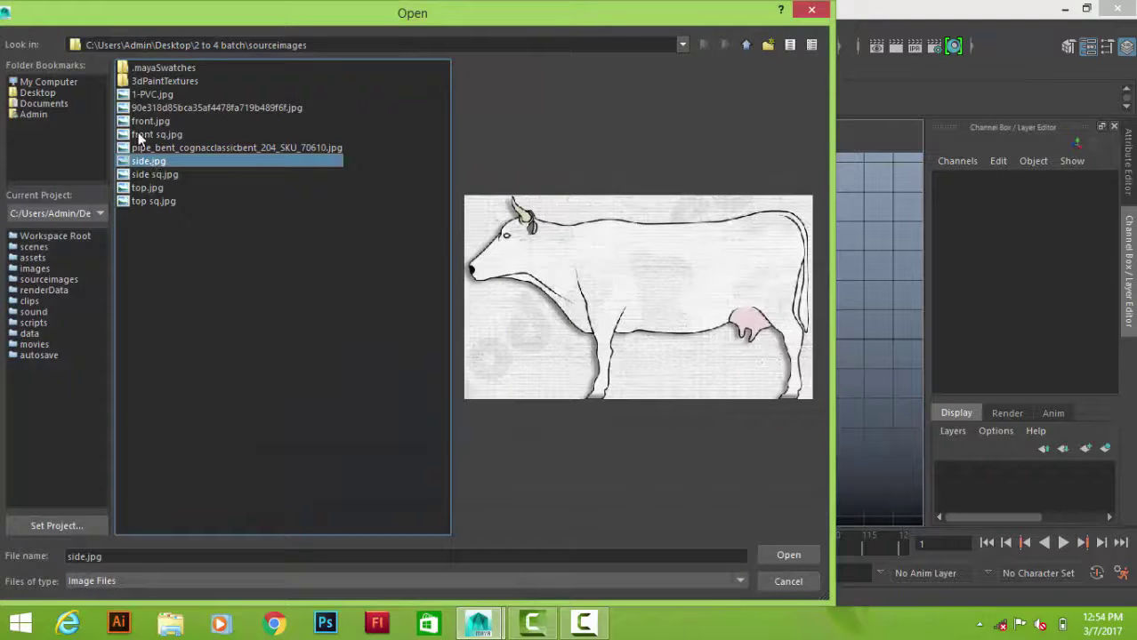
left_click(147, 175)
left_click(795, 553)
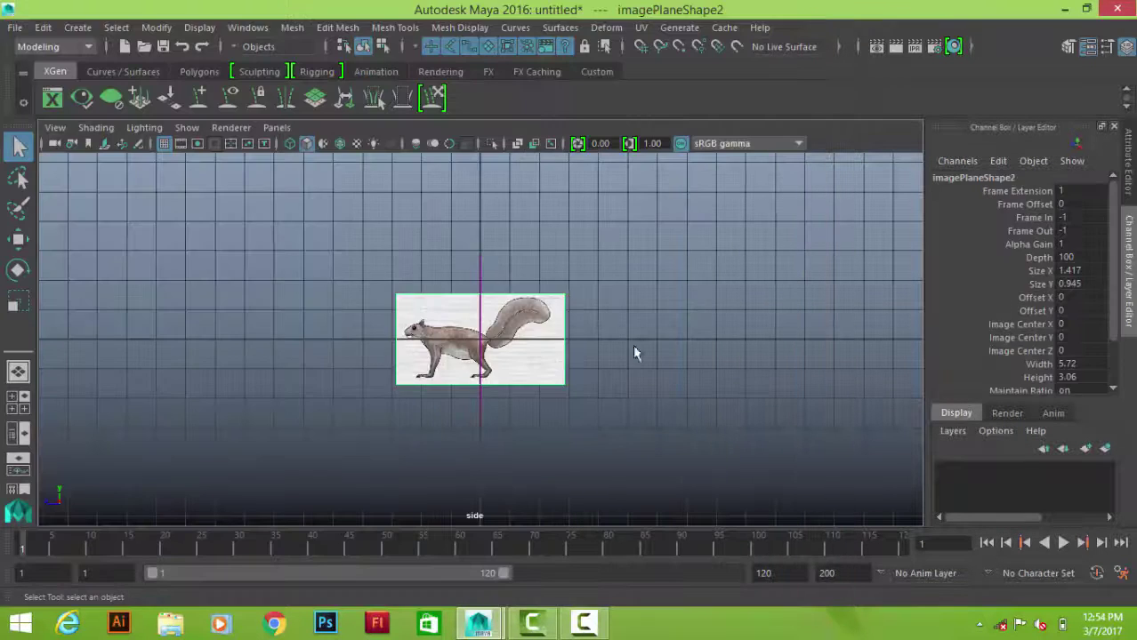
- Import the top-view squirrel image as an image plane, then maximize the perspective view
key("space")
key("space")
left_click(55, 128)
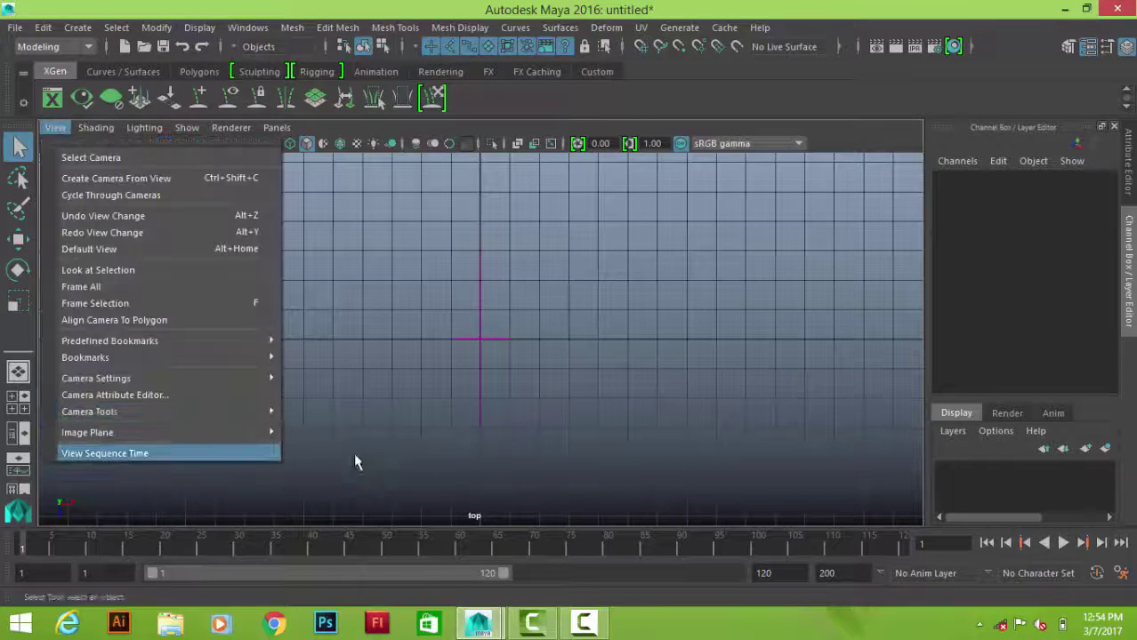
left_click(354, 448)
left_click(147, 191)
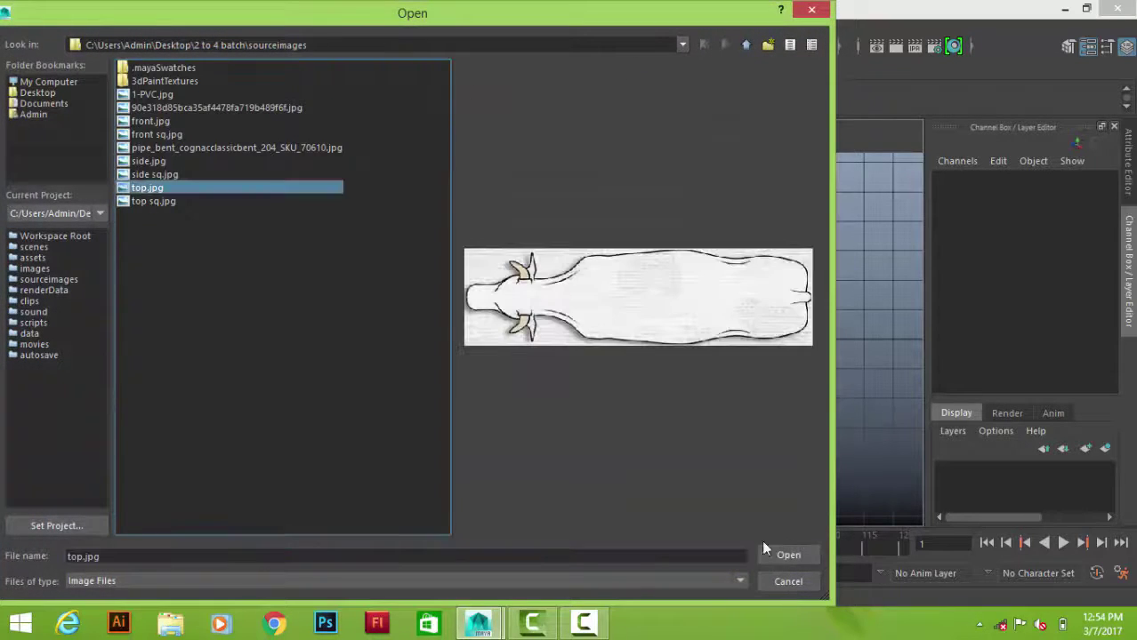
left_click(788, 555)
key("space")
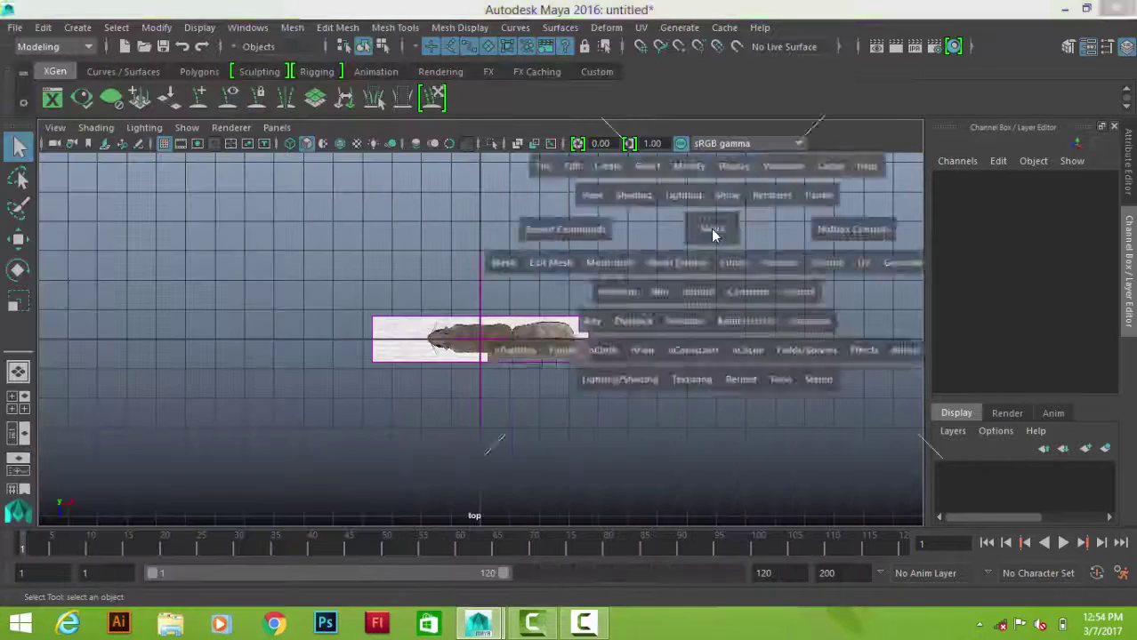
key("space")
- Select the top-view image plane and rotate it 90° around the Y axis
key("f")
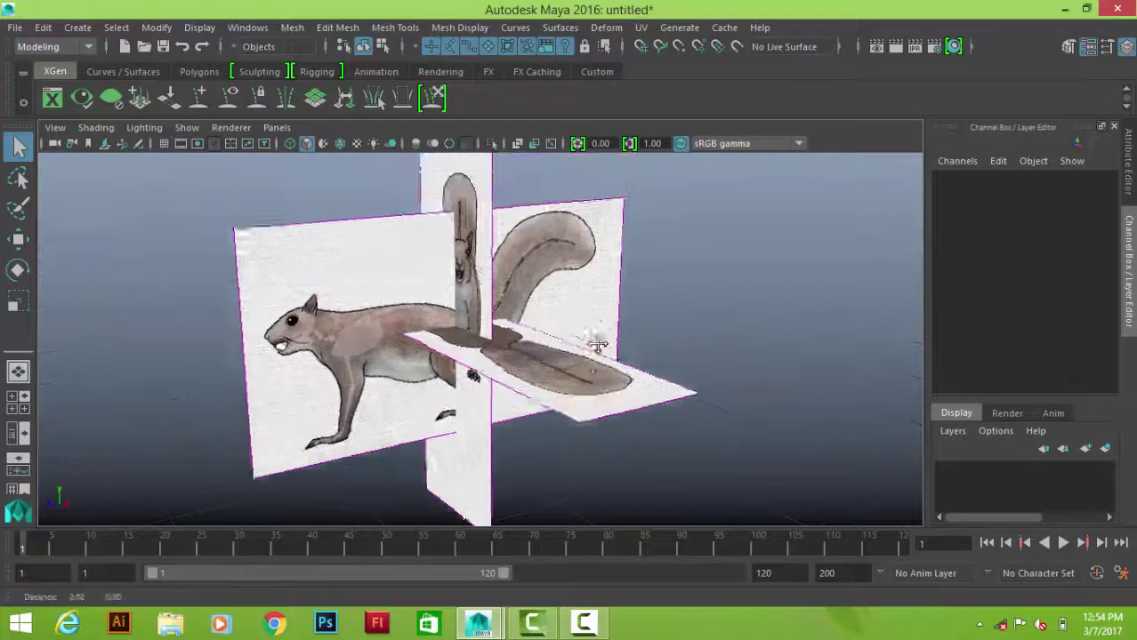
left_click_drag(161, 149, 609, 467, "alt")
scroll(645, 372, "down", 3)
left_click(611, 411)
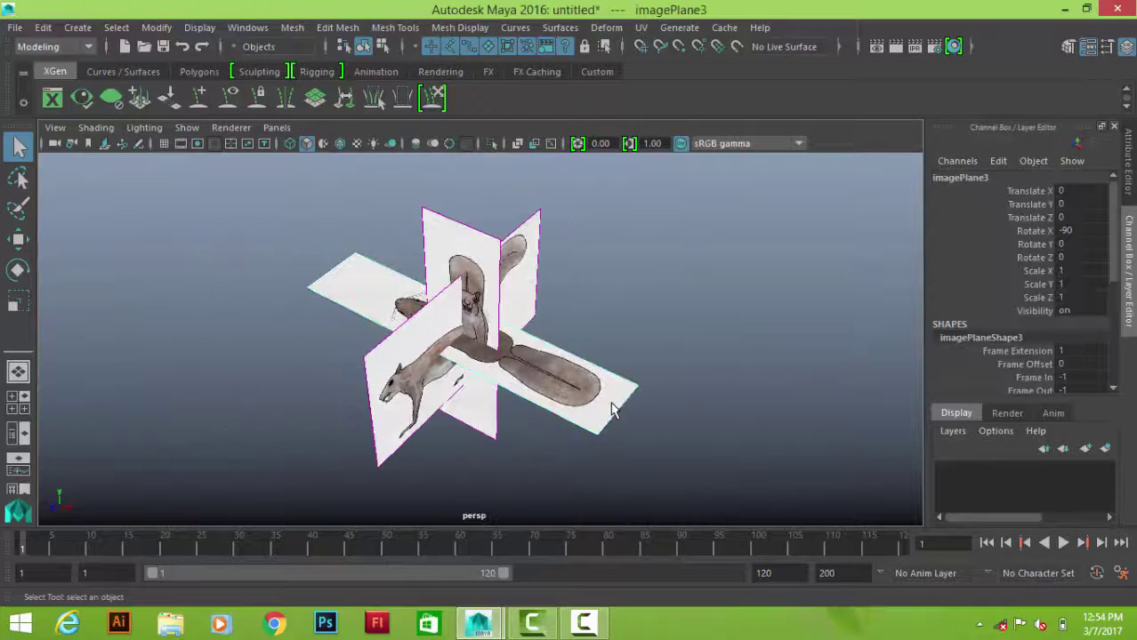
left_click_drag(527, 405, 779, 282)
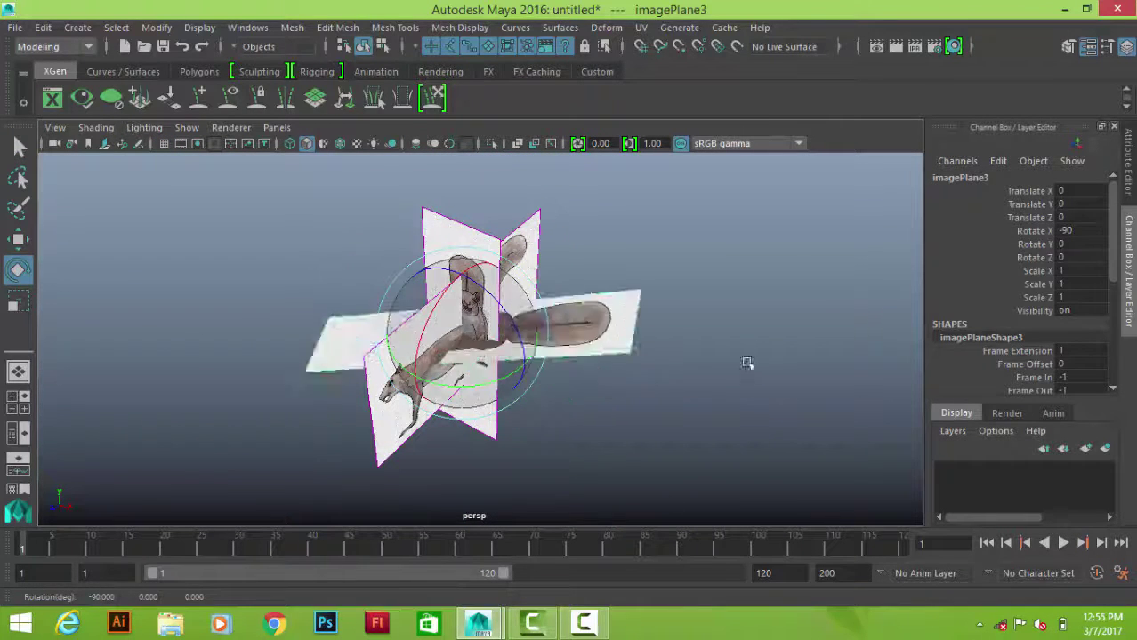
key("ctrl+z")
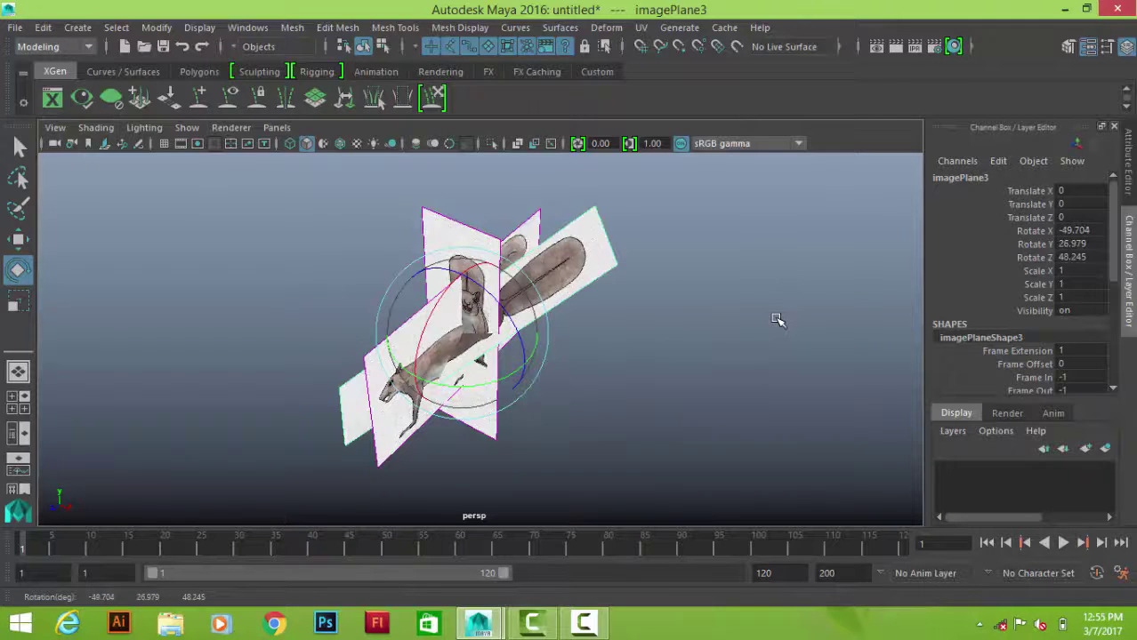
key("ctrl+z")
left_click(514, 345)
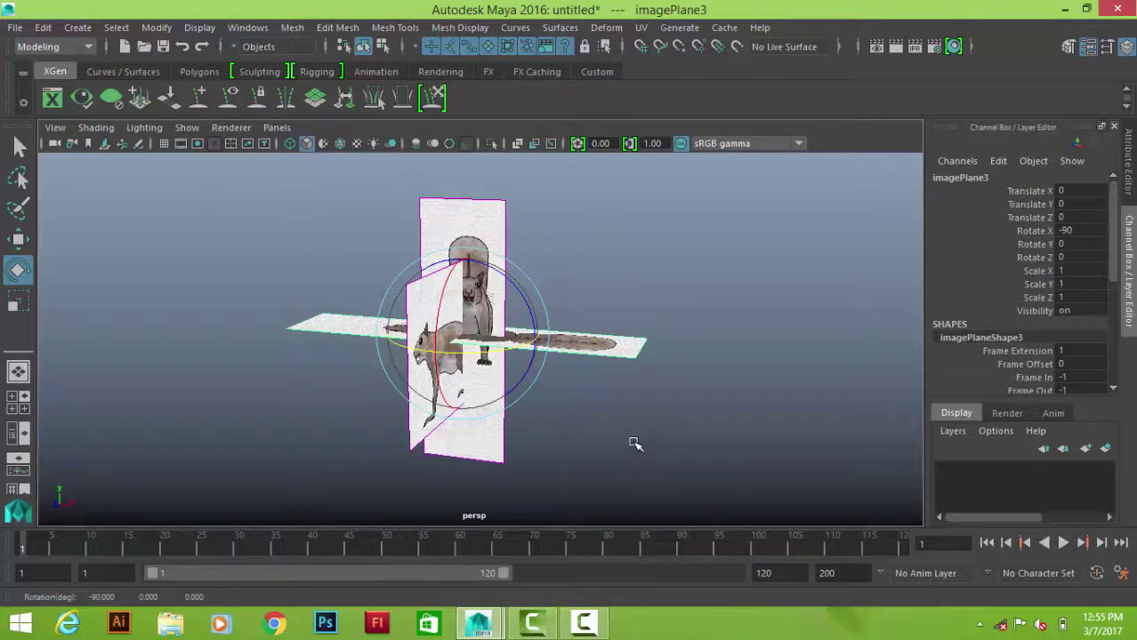
left_click_drag(630, 440, 813, 402)
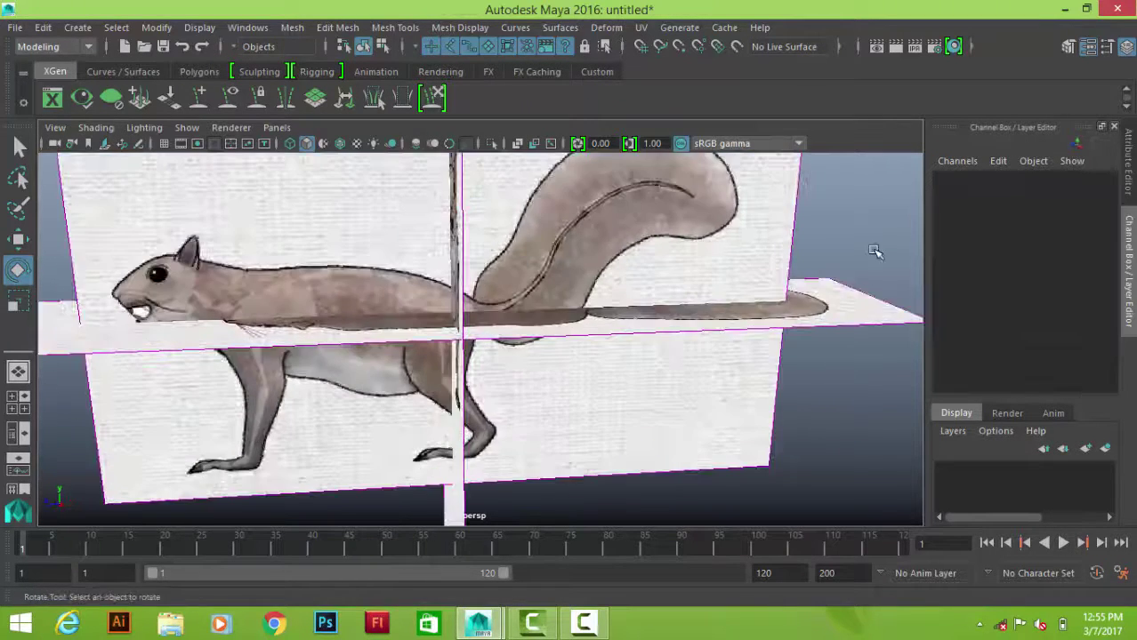
- Move the top-view plane up and along Z to Translate Y 0.871, Z 0.813
key("w")
left_click_drag(412, 386, 418, 405, "alt")
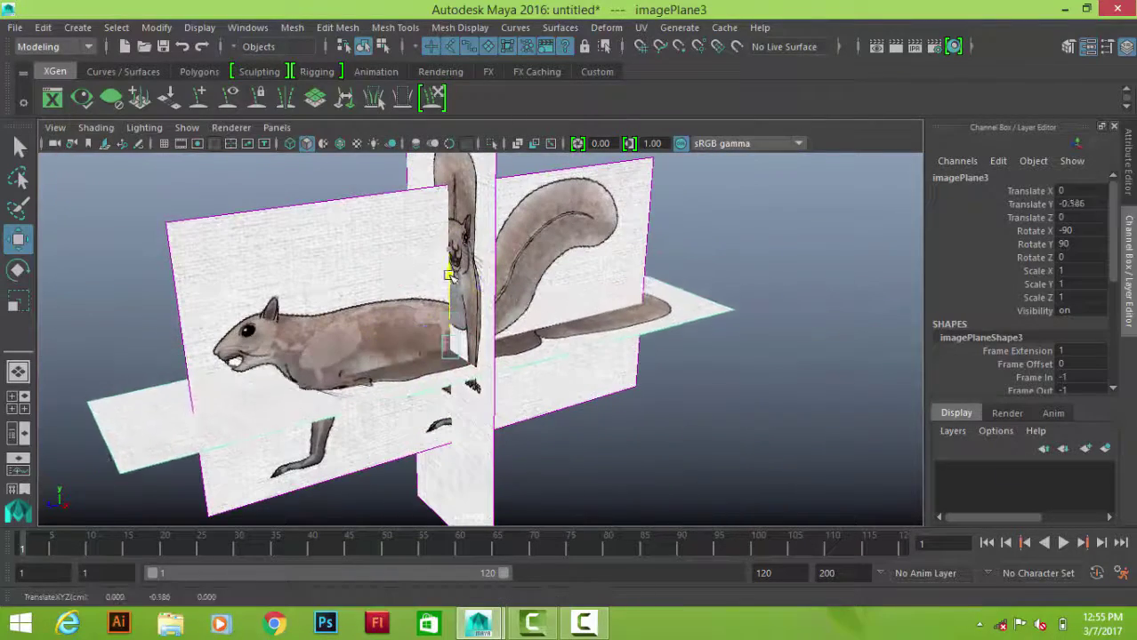
left_click_drag(471, 515, 477, 203, "alt")
mouse_move(477, 203)
right_mouse_down("alt")
mouse_move(367, 277)
mouse_move(610, 401)
right_mouse_up("alt")
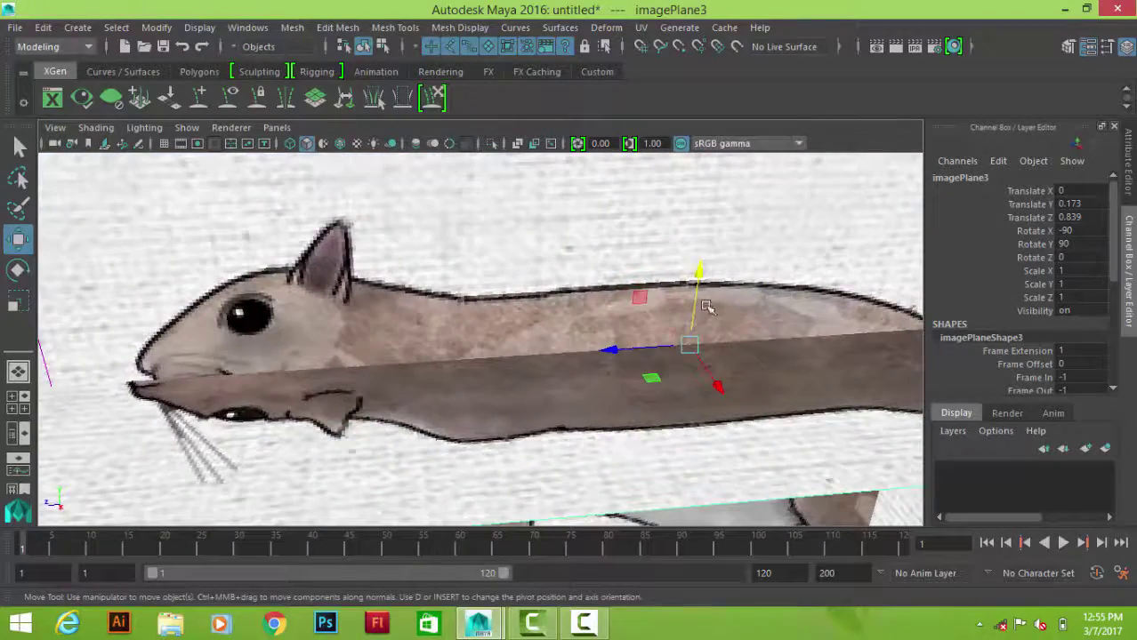
left_click_drag(706, 306, 698, 275)
left_click_drag(613, 344, 619, 344)
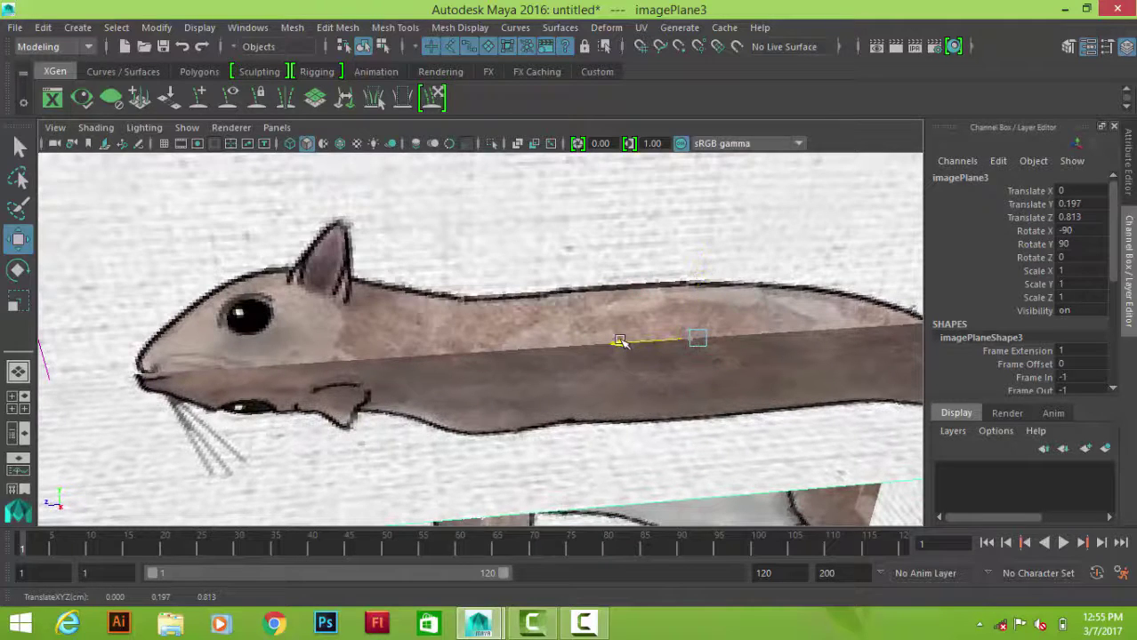
mouse_move(709, 269)
left_mouse_down()
mouse_move(711, 304)
mouse_move(710, 197)
mouse_move(721, 288)
mouse_move(703, 392)
mouse_move(781, 436)
mouse_move(440, 434)
mouse_move(700, 418)
mouse_move(481, 276)
mouse_move(487, 197)
mouse_move(765, 258)
left_mouse_up()
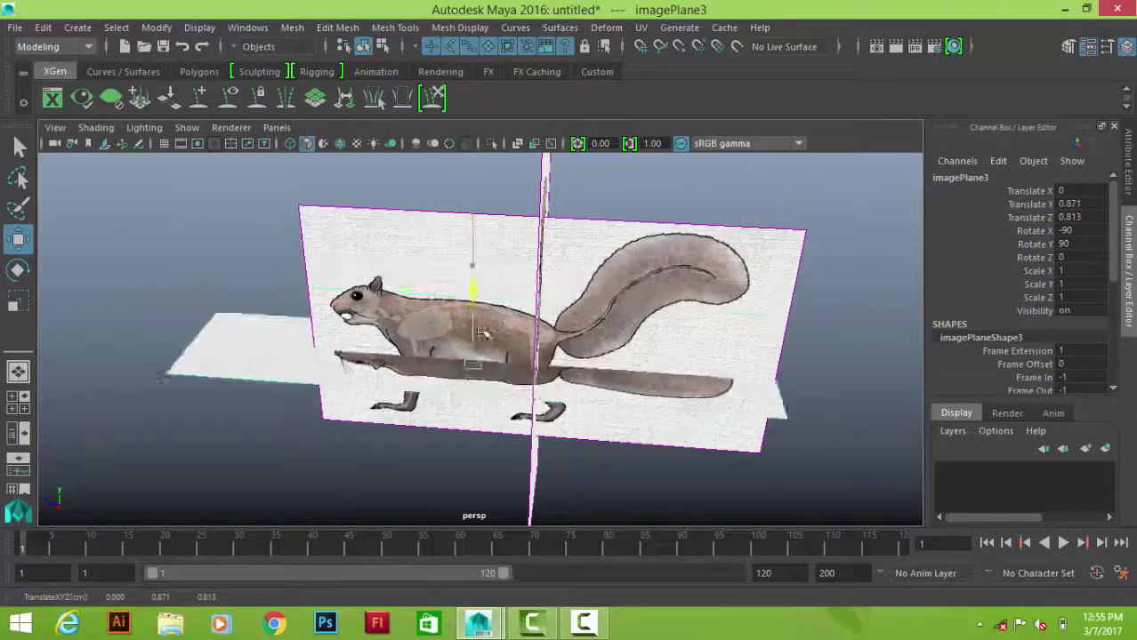
- Spread the planes apart: top plane down, front plane forward, side plane aside
mouse_move(496, 195)
left_mouse_down()
mouse_move(493, 498)
mouse_move(501, 339)
left_mouse_up()
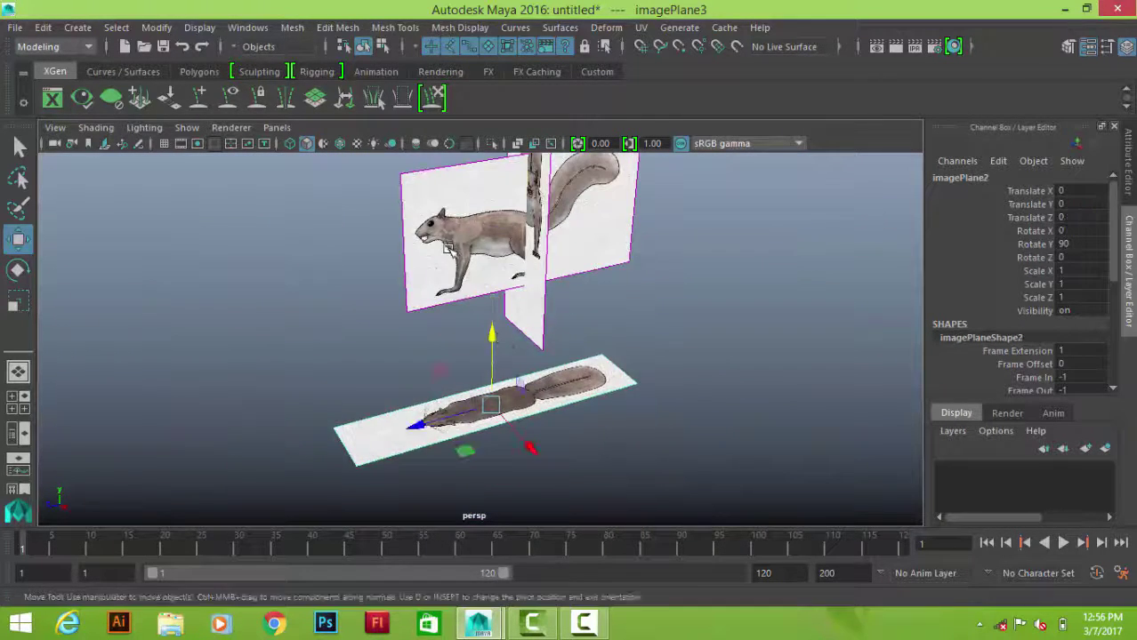
left_click_drag(448, 249, 623, 356, "alt")
scroll(761, 463, "up", 3)
left_click_drag(761, 462, 480, 308, "alt")
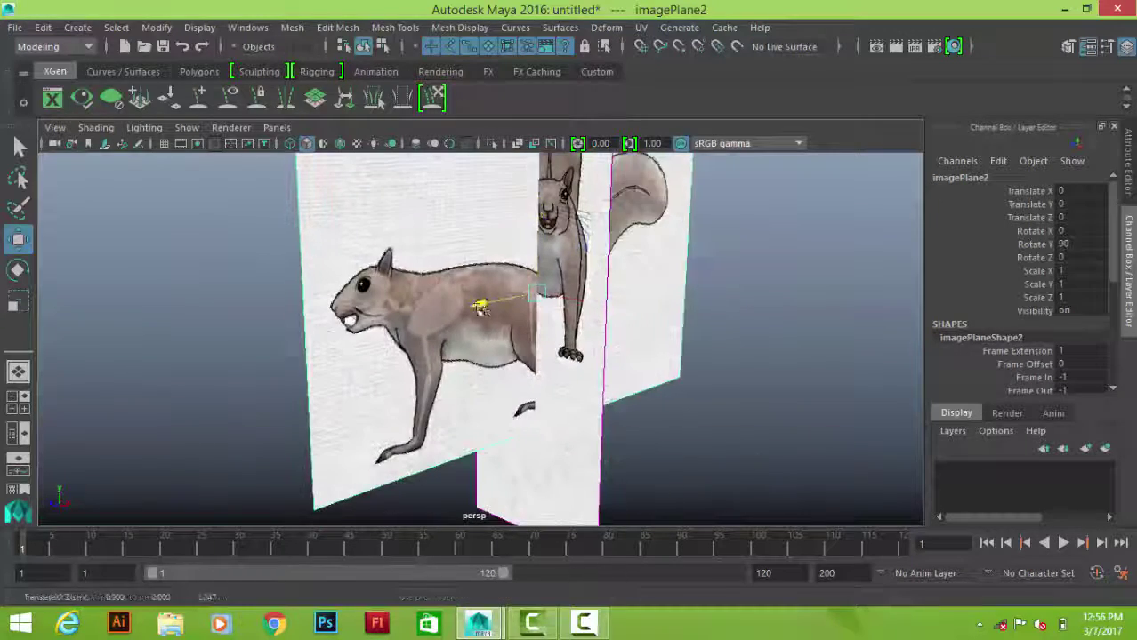
left_click_drag(641, 471, 576, 503)
mouse_move(481, 306)
left_mouse_down()
mouse_move(317, 336)
mouse_move(355, 413)
left_mouse_up()
scroll(396, 345, "up", 2)
left_click_drag(395, 345, 405, 270)
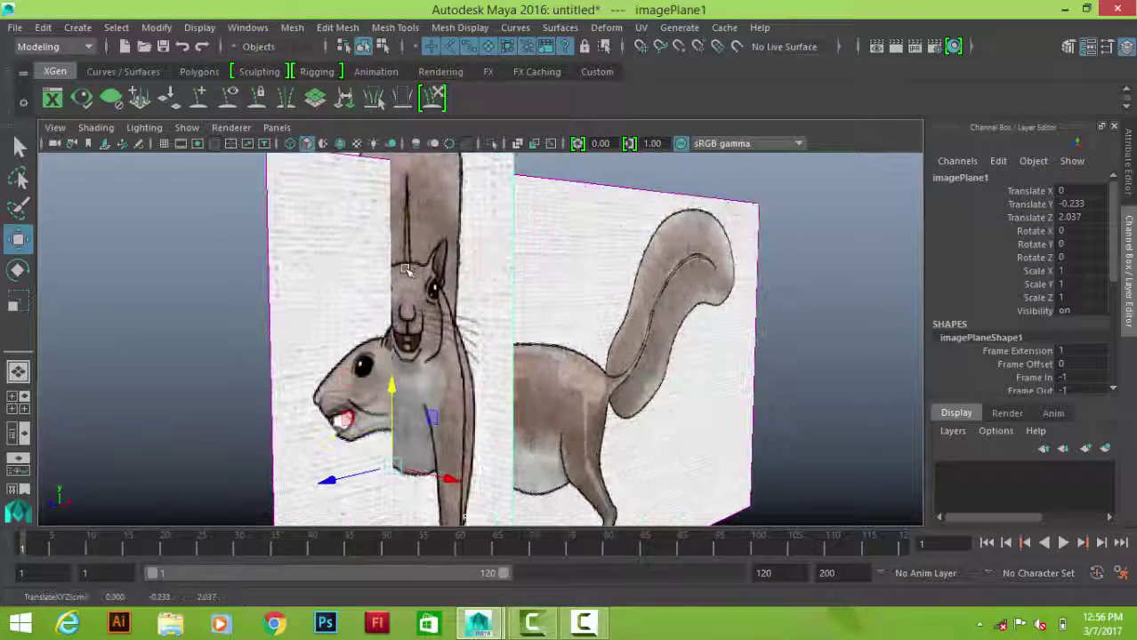
mouse_move(403, 366)
left_mouse_down()
mouse_move(390, 457)
mouse_move(347, 485)
mouse_move(578, 424)
mouse_move(747, 320)
left_mouse_up()
scroll(390, 457, "up", 3)
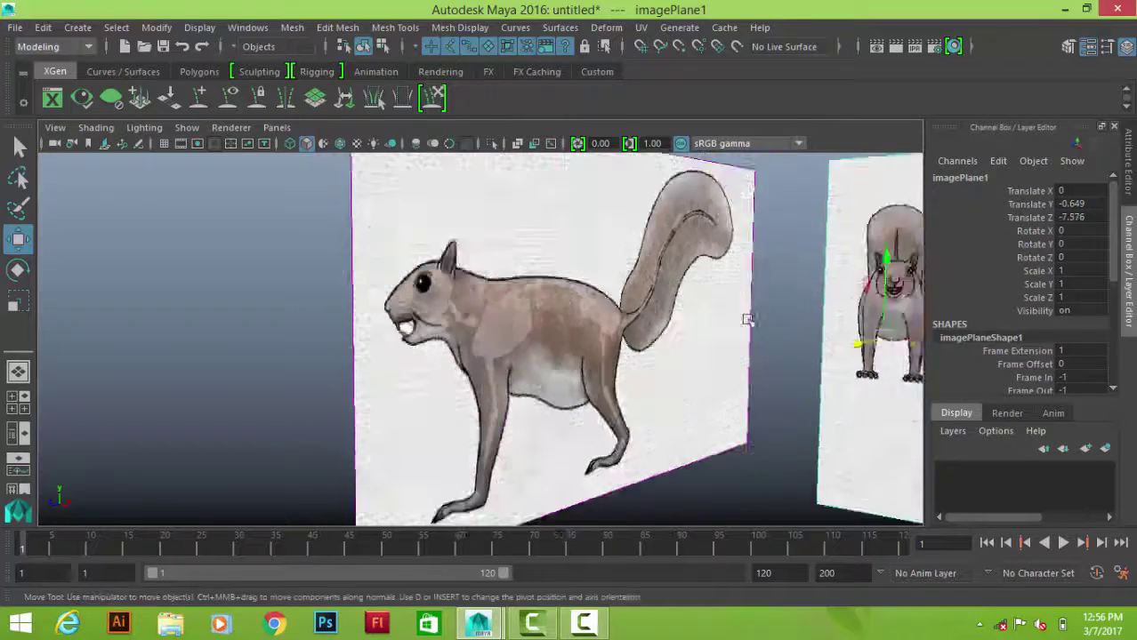
scroll(747, 320, "down", 5)
mouse_move(703, 289)
left_mouse_down()
mouse_move(744, 297)
mouse_move(703, 267)
left_mouse_up()
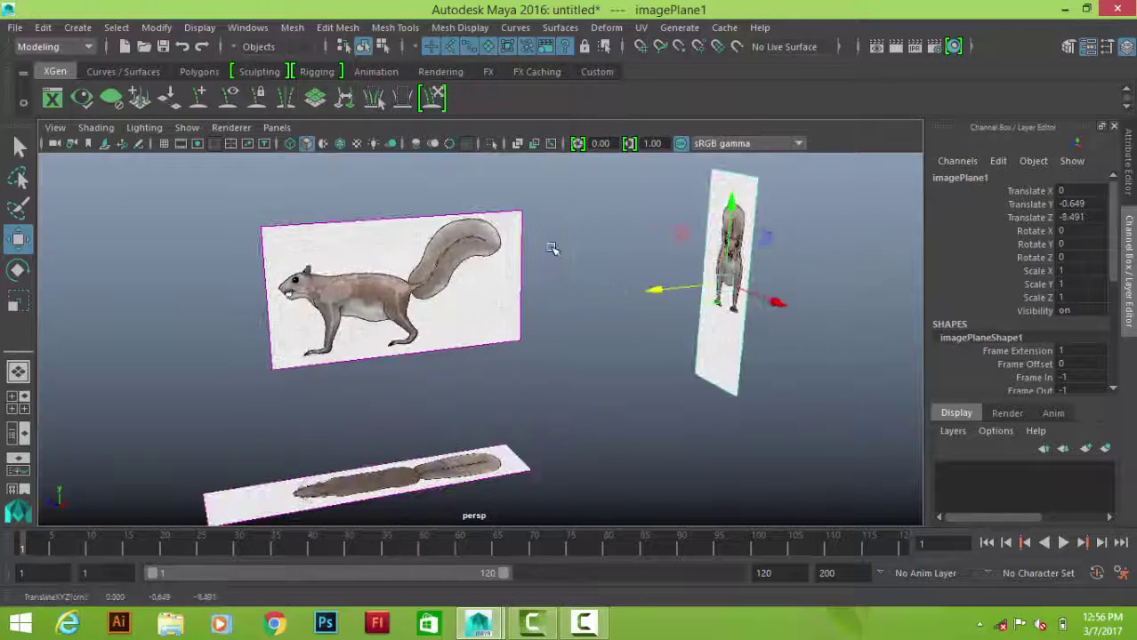
left_click(447, 342)
left_click_drag(447, 343, 343, 260)
- Lower Color Gain to darken the side and top image planes
left_click(197, 190)
left_click(226, 203)
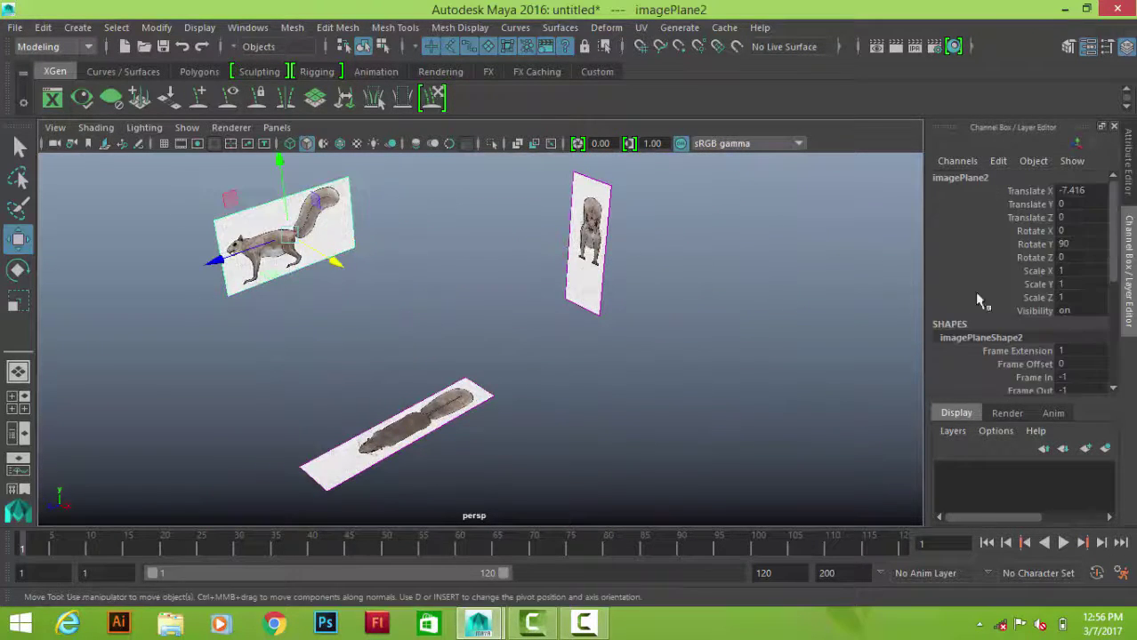
left_click(1129, 133)
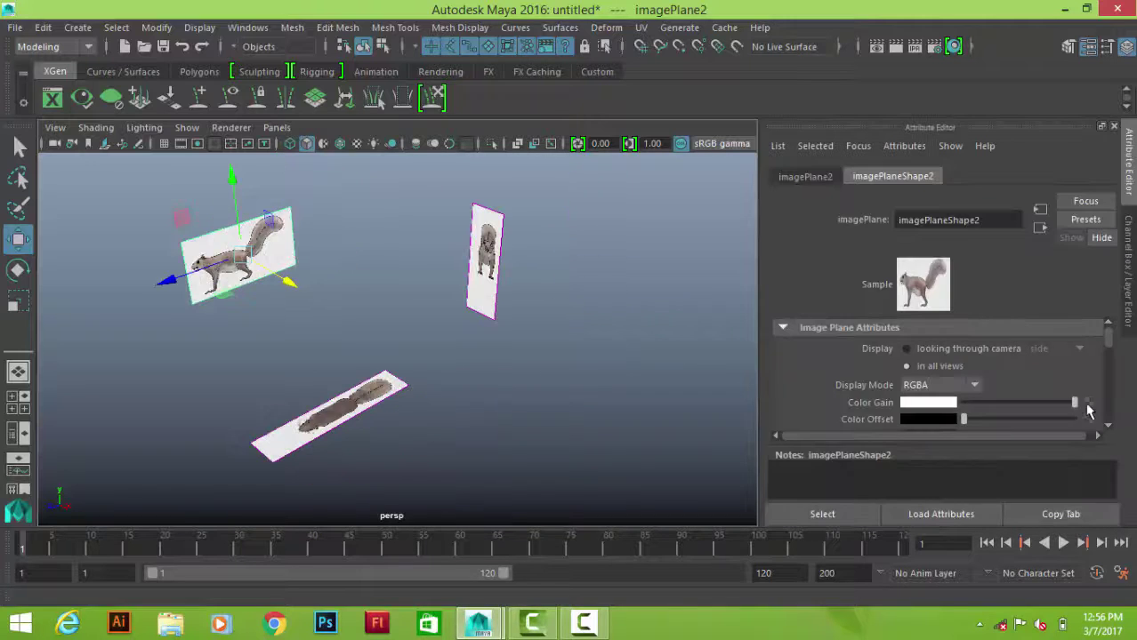
mouse_move(1085, 402)
left_mouse_down()
mouse_move(1012, 416)
mouse_move(1010, 407)
mouse_move(1030, 425)
left_mouse_up()
left_click(432, 381)
left_click(374, 396)
left_click(335, 295)
scroll(336, 295, "down", 4)
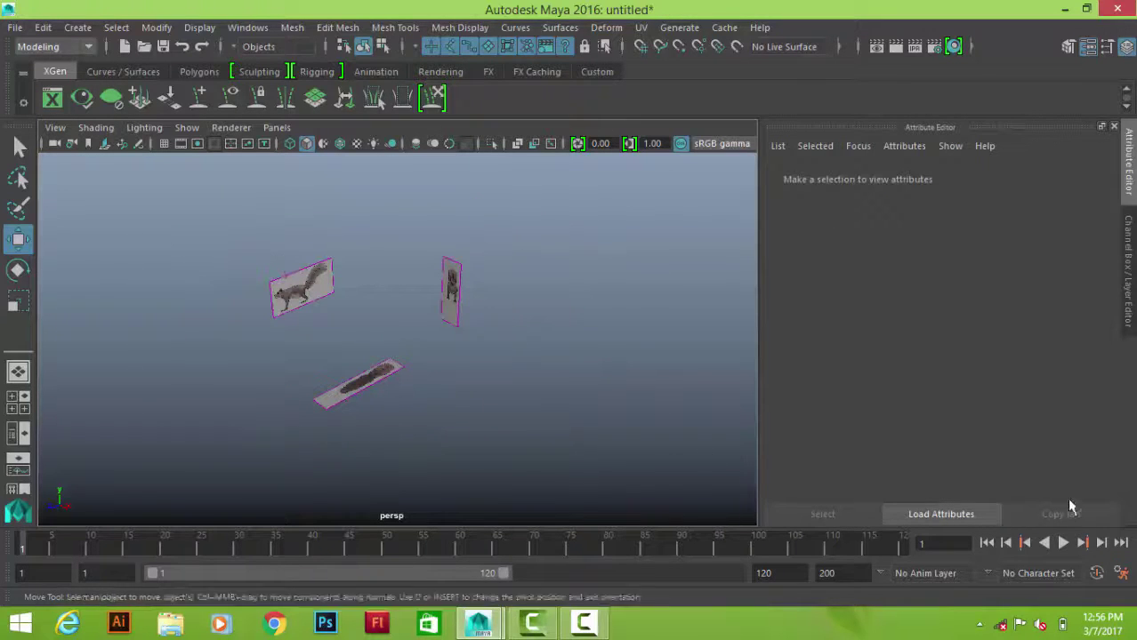
key("ctrl+z")
key("ctrl+a")
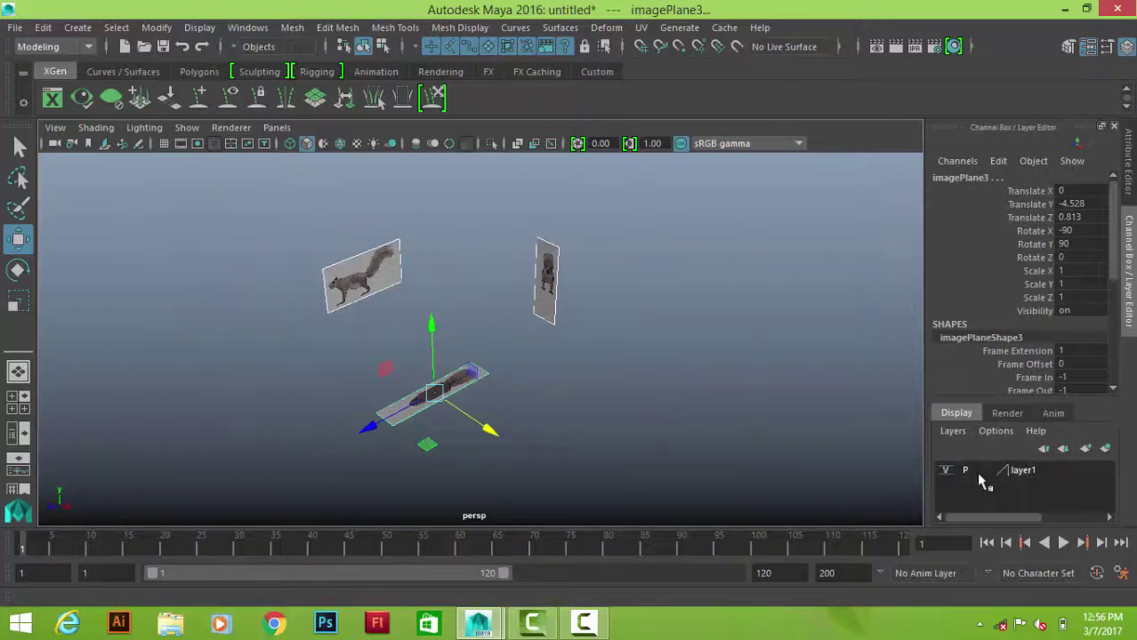
- Set the image-plane layer to Reference (R), then switch to the four-view layout
left_click(851, 459)
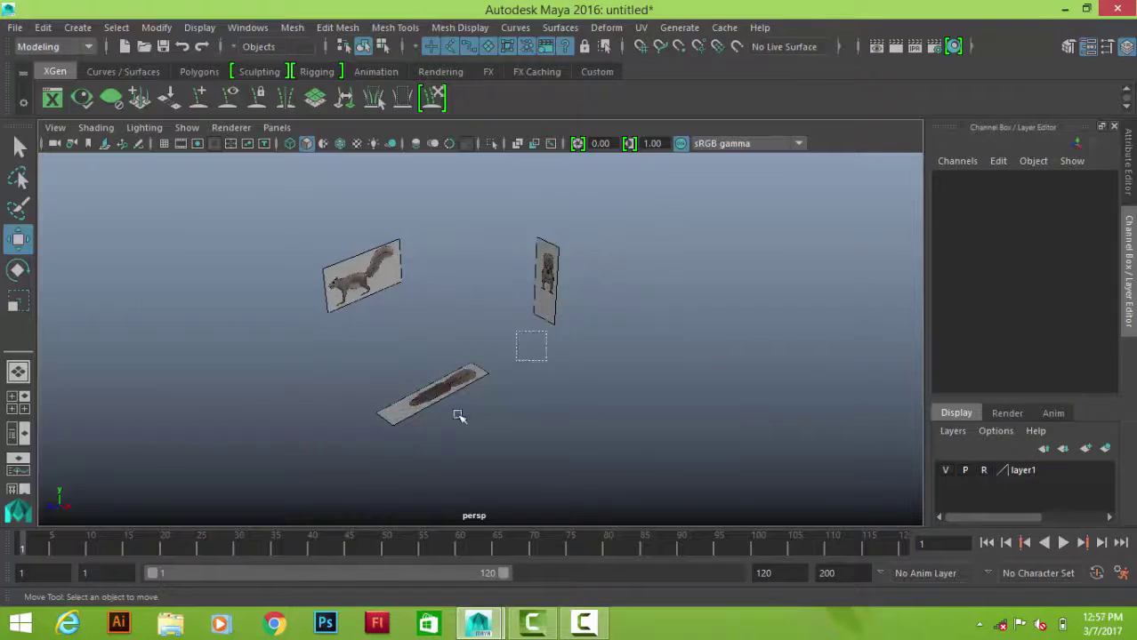
left_click_drag(458, 416, 363, 267, "alt")
right_click_drag(362, 267, 894, 428, "alt")
middle_click_drag(458, 363, 633, 366, "alt")
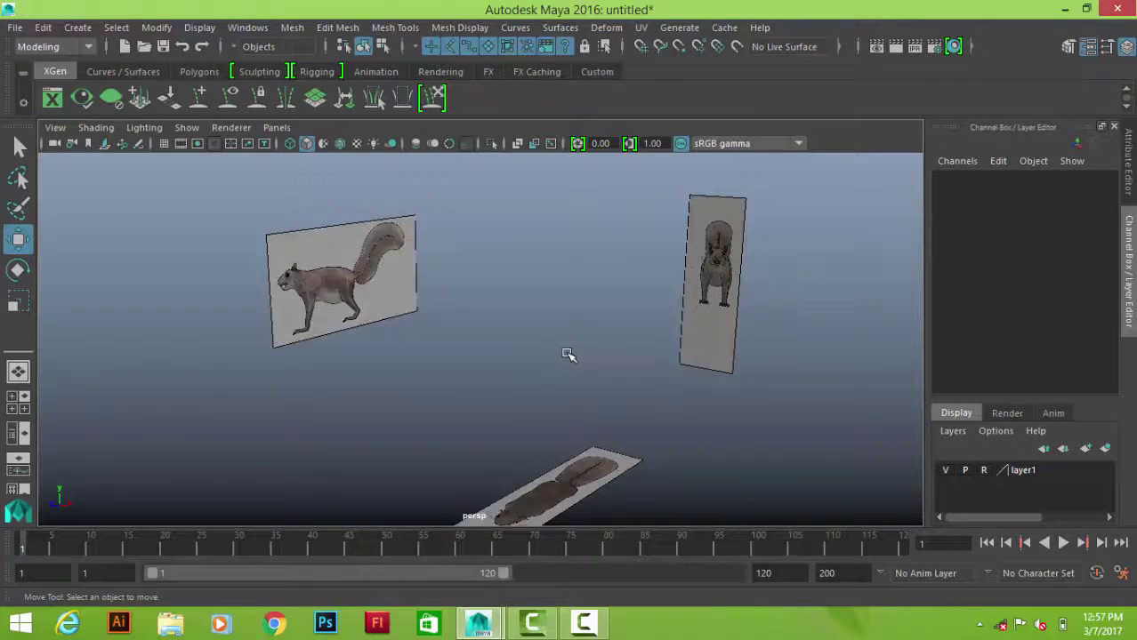
scroll(431, 373, "down", 3)
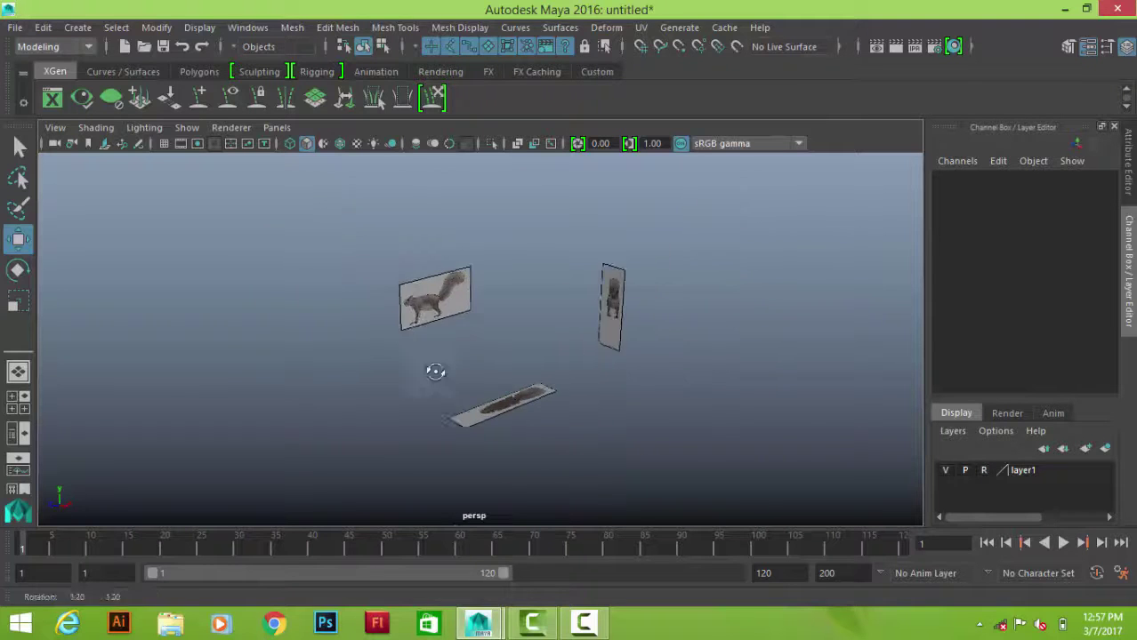
left_click_drag(432, 373, 452, 381, "alt")
scroll(812, 303, "up", 5)
scroll(812, 302, "down", 3)
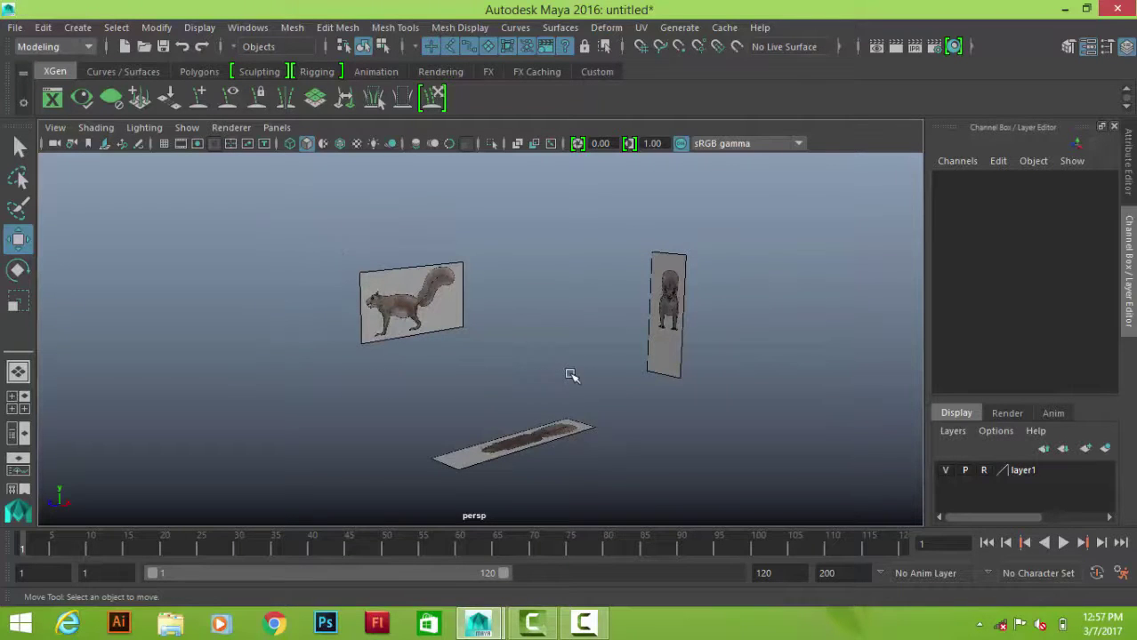
key("space")
key("space")
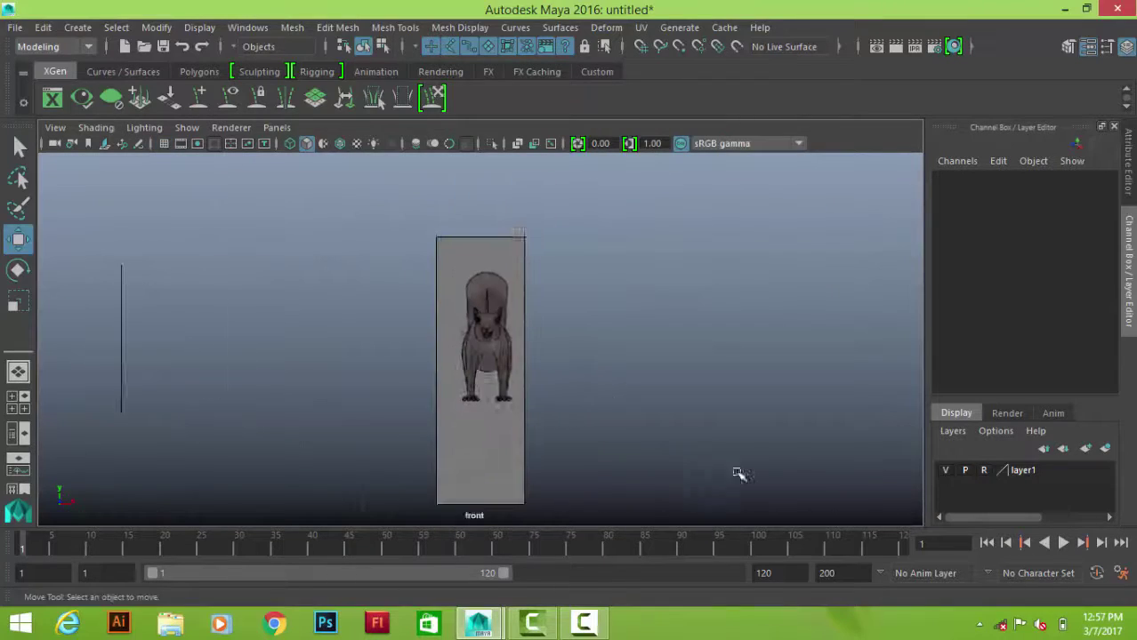
- Switch panels to the side view and zoom until the whole side squirrel image fits
left_click_drag(772, 497, 622, 428)
key("space")
key("space")
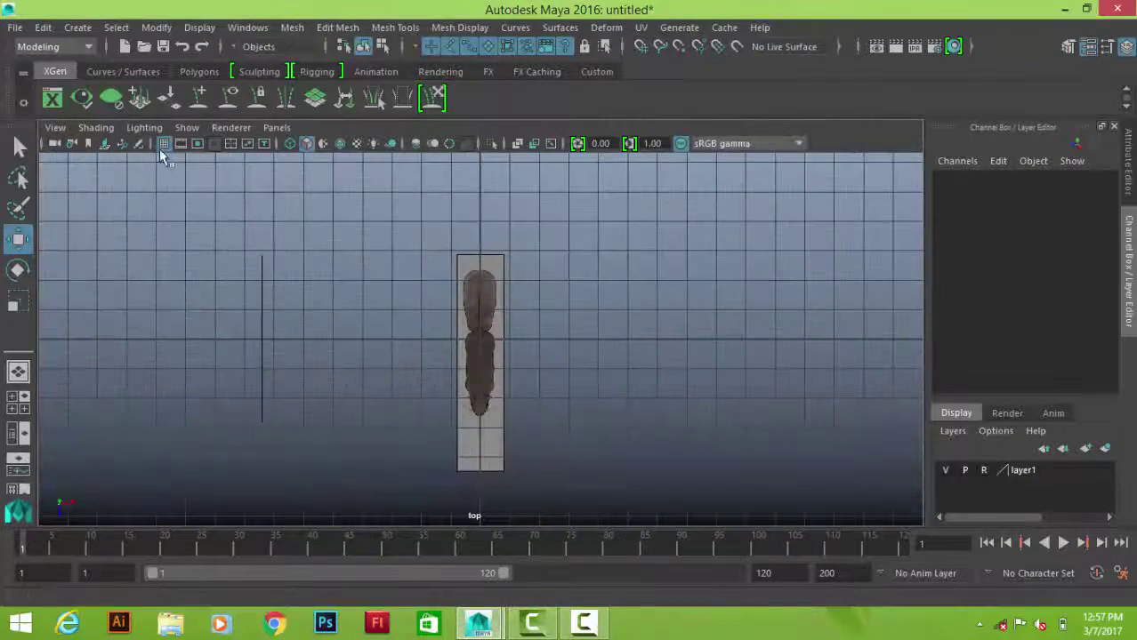
key("space")
key("space")
scroll(553, 381, "up", 3)
scroll(551, 373, "up", 3)
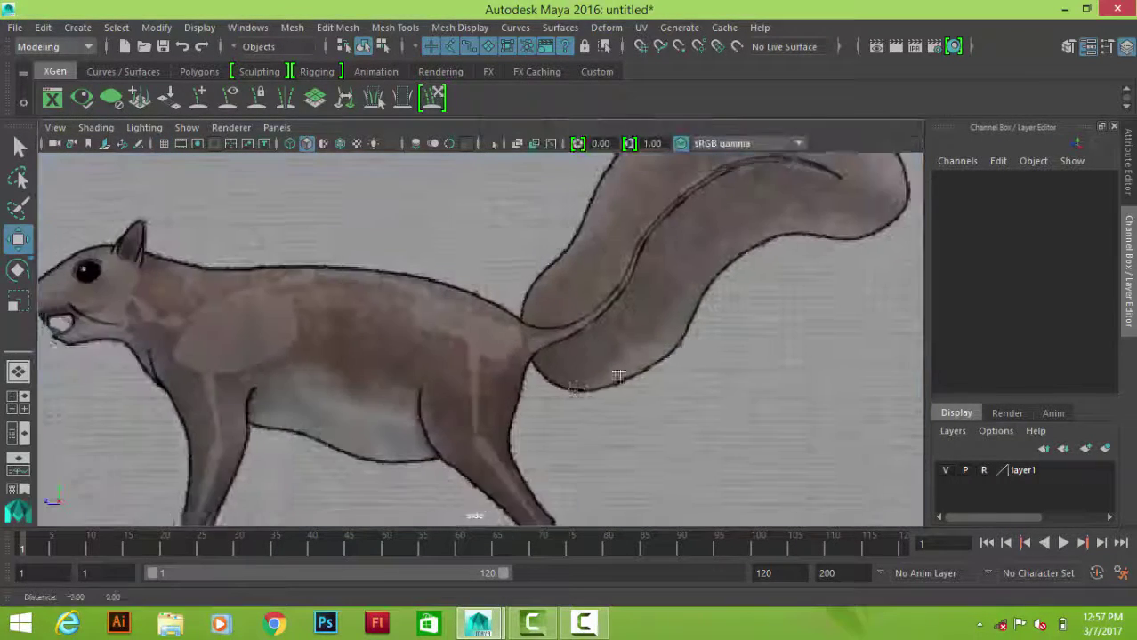
scroll(533, 339, "down", 3)
scroll(444, 308, "up", 4)
scroll(756, 374, "down", 4)
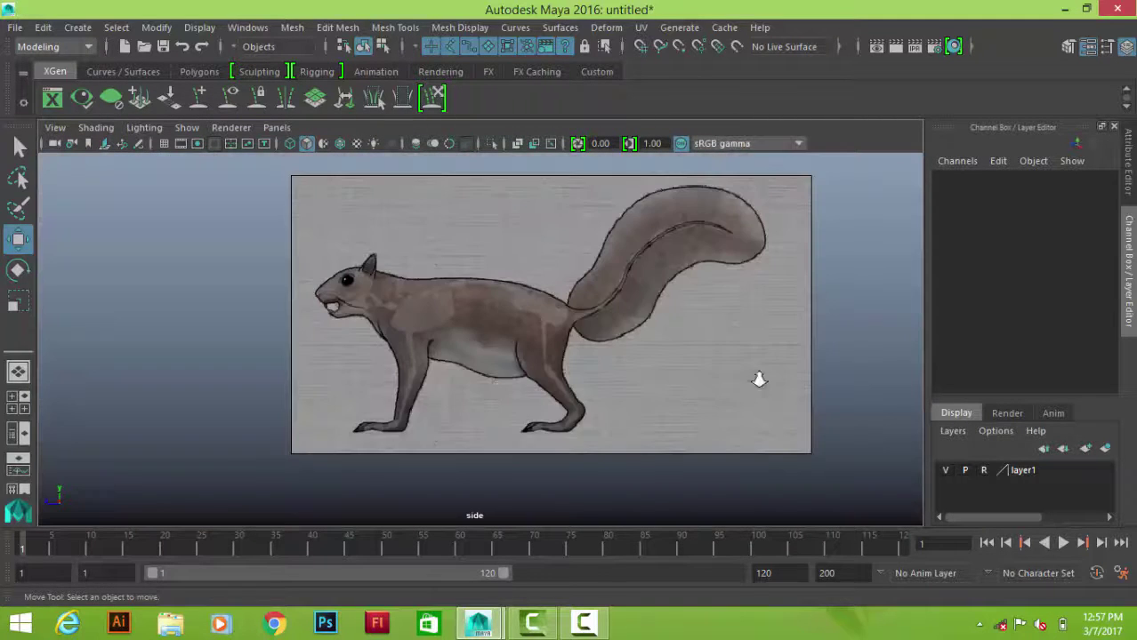
scroll(436, 359, "up", 4)
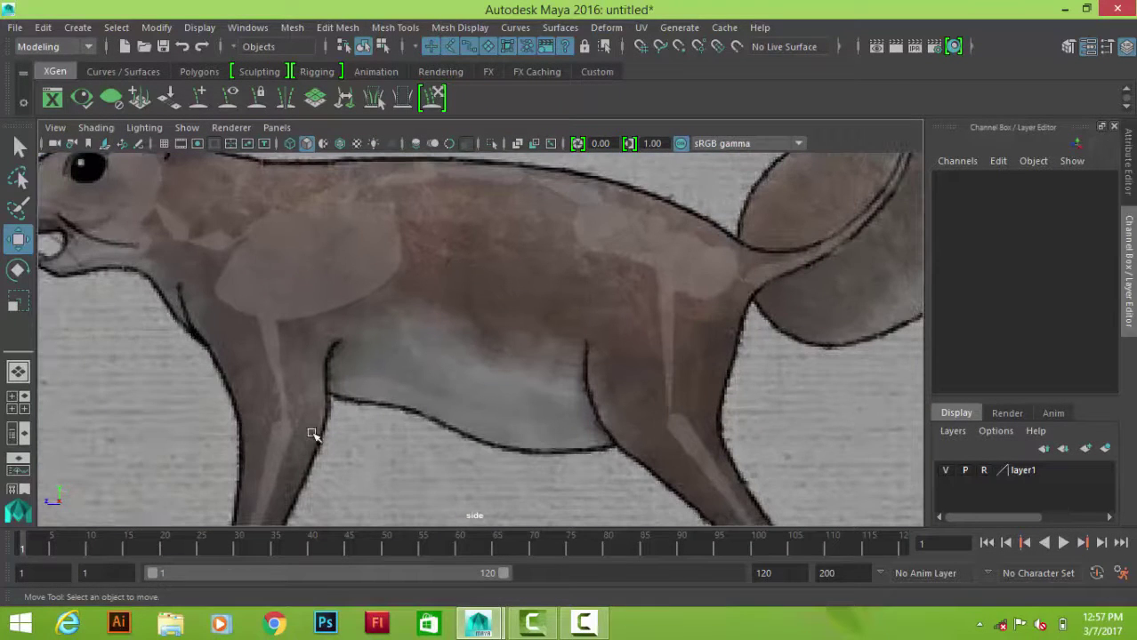
scroll(495, 344, "down", 4)
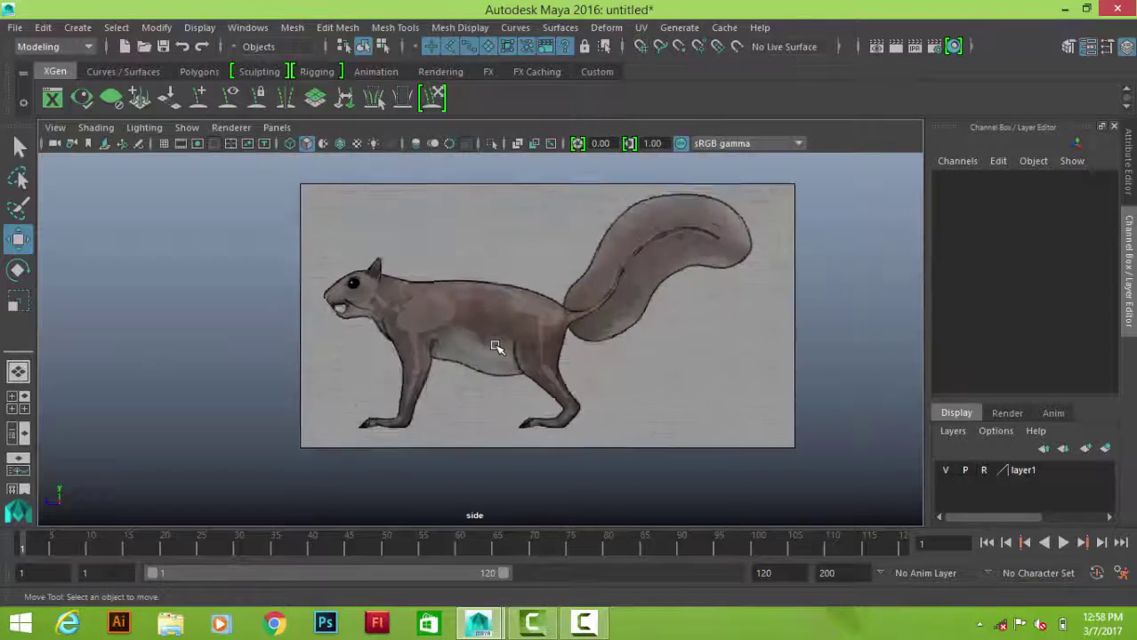
scroll(442, 380, "up", 1)
scroll(737, 440, "up", 1)
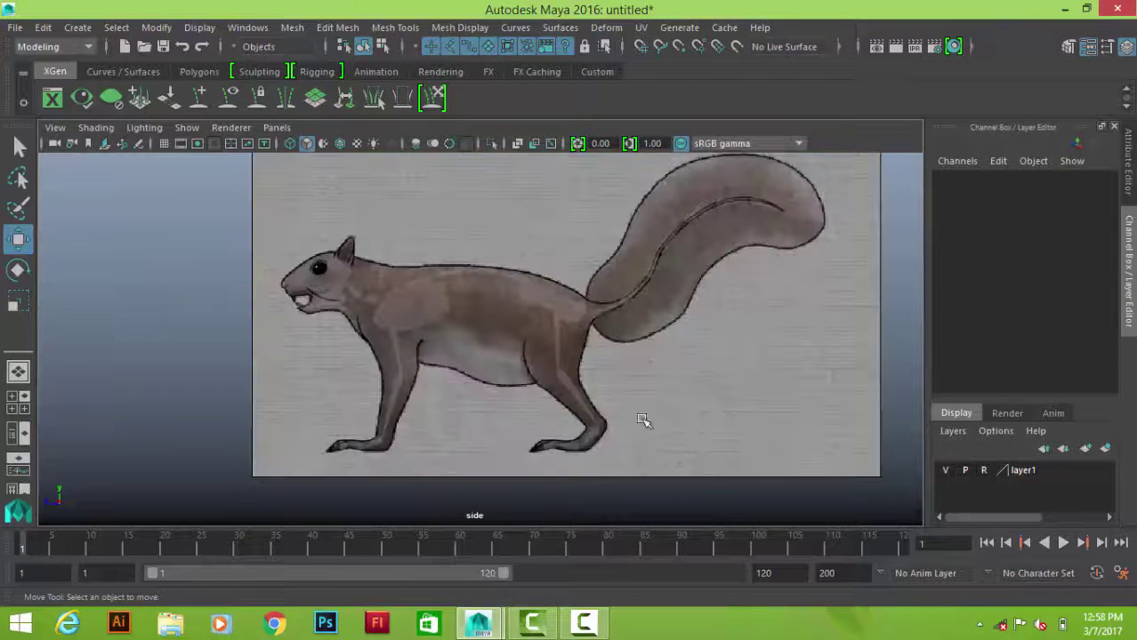
scroll(508, 300, "up", 2)
- Draw a polygon cylinder over the squirrel's chest with 8 axis subdivisions
right_click(491, 300, "shift")
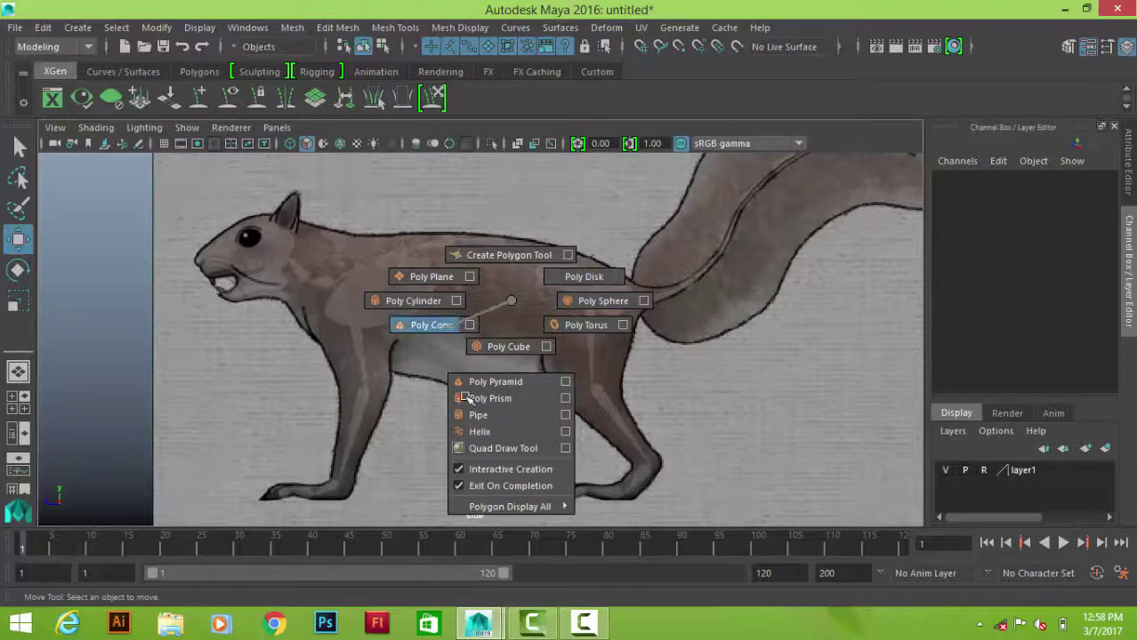
left_click(457, 318)
scroll(489, 392, "up", 2)
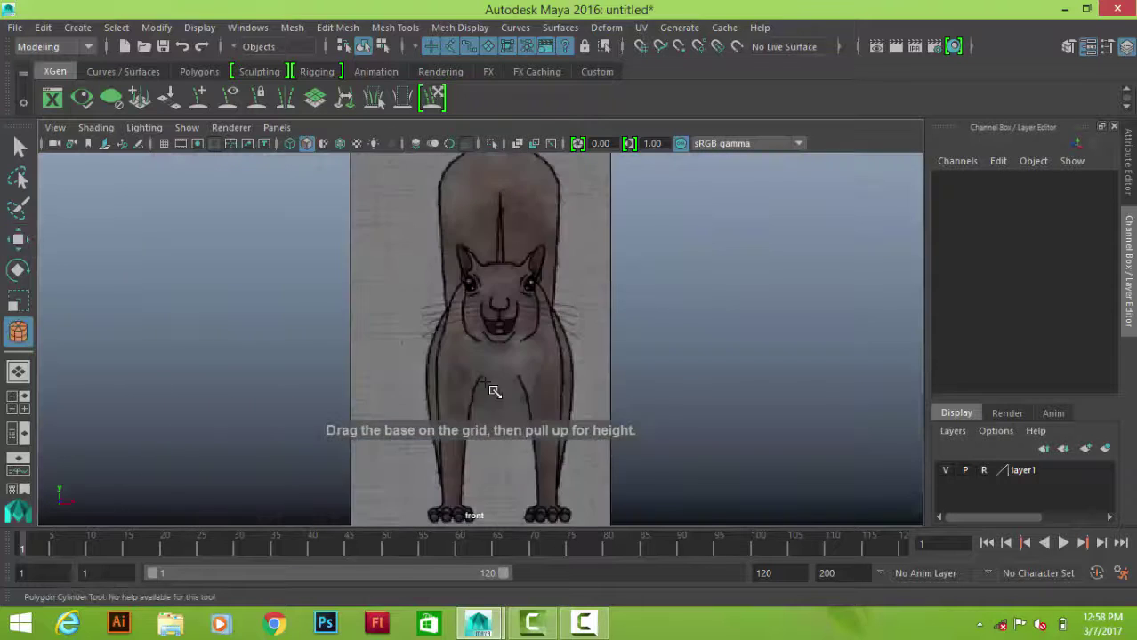
scroll(480, 356, "up", 2)
left_click_drag(462, 277, 549, 343)
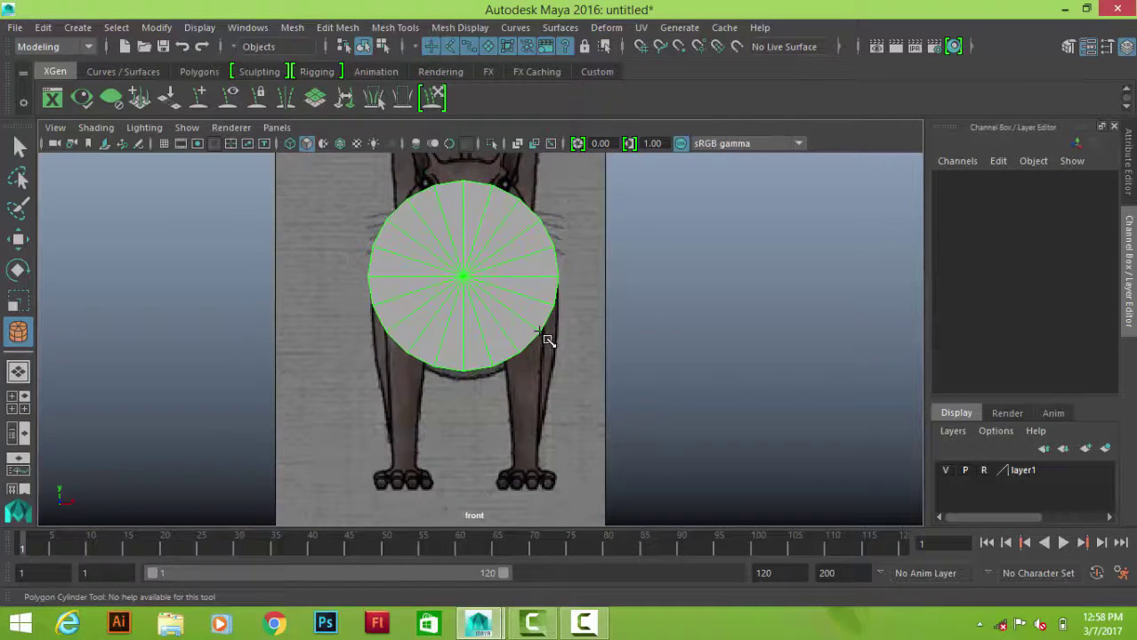
key("4")
left_click_drag(680, 413, 397, 324)
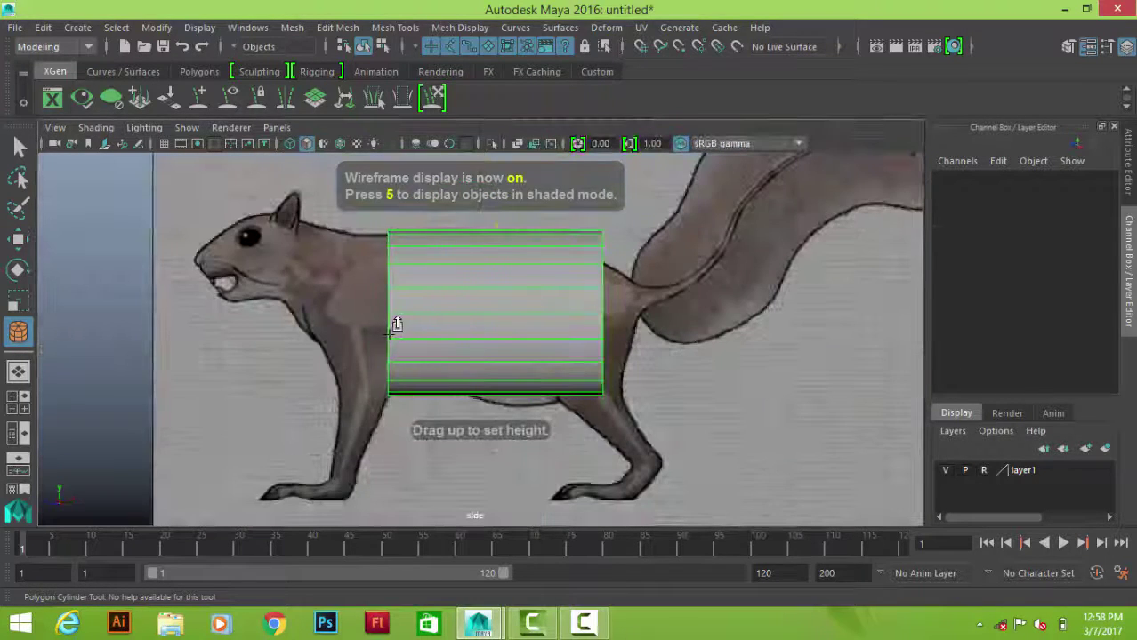
scroll(1025, 293, "down", 3)
type("8")
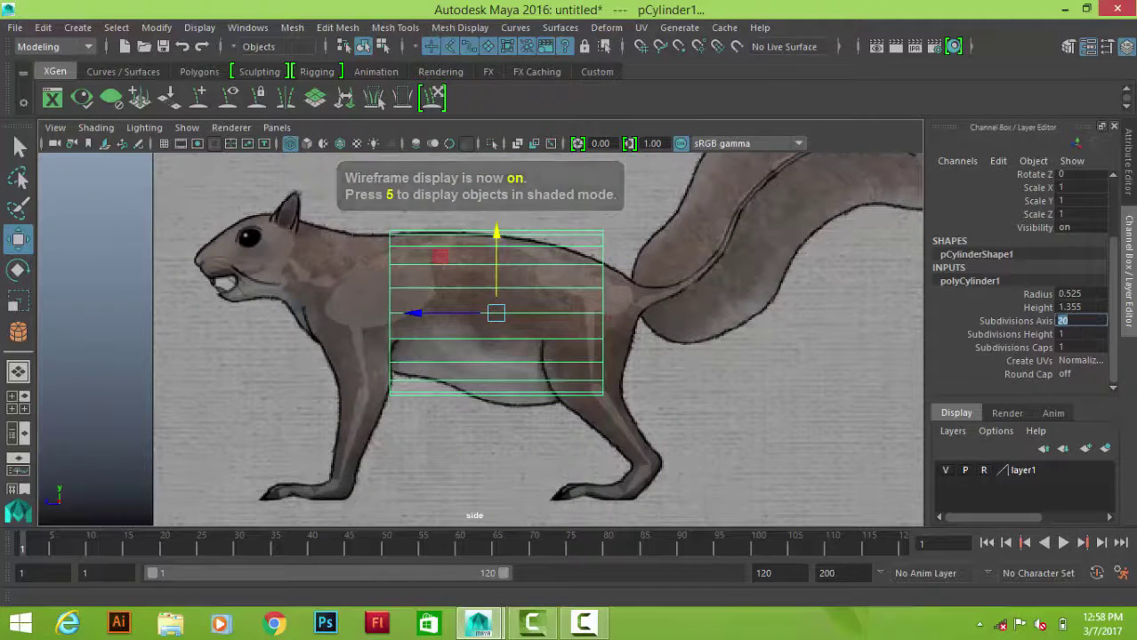
key("Return")
scroll(503, 332, "up", 2)
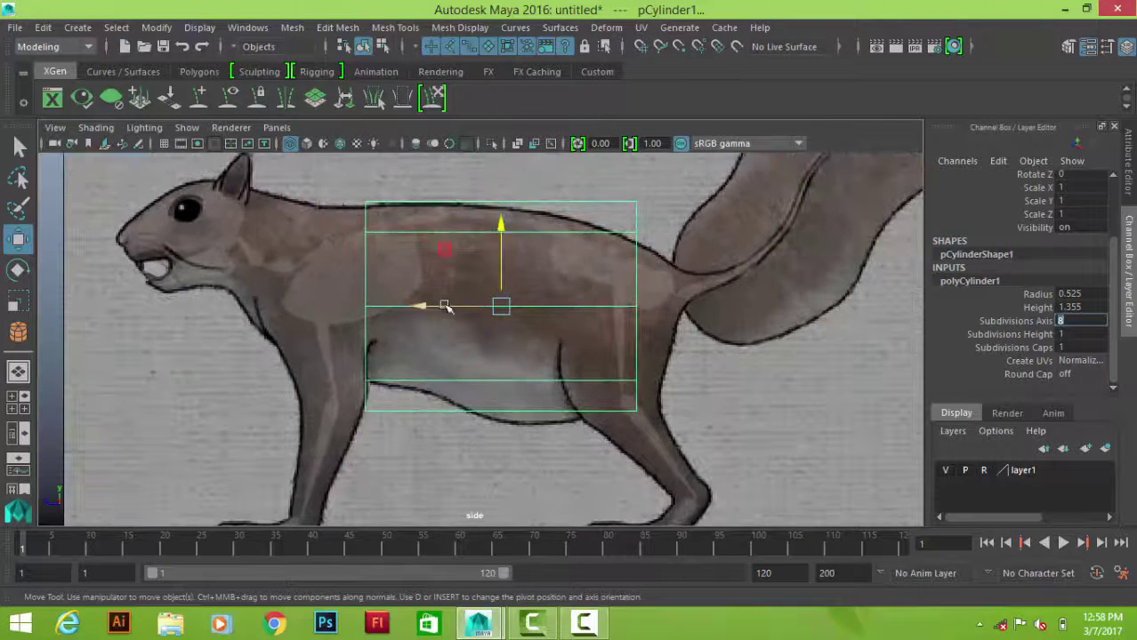
left_click(583, 295)
- Center the cylinder along the squirrel's body from the top view
key("space")
scroll(533, 413, "up", 3)
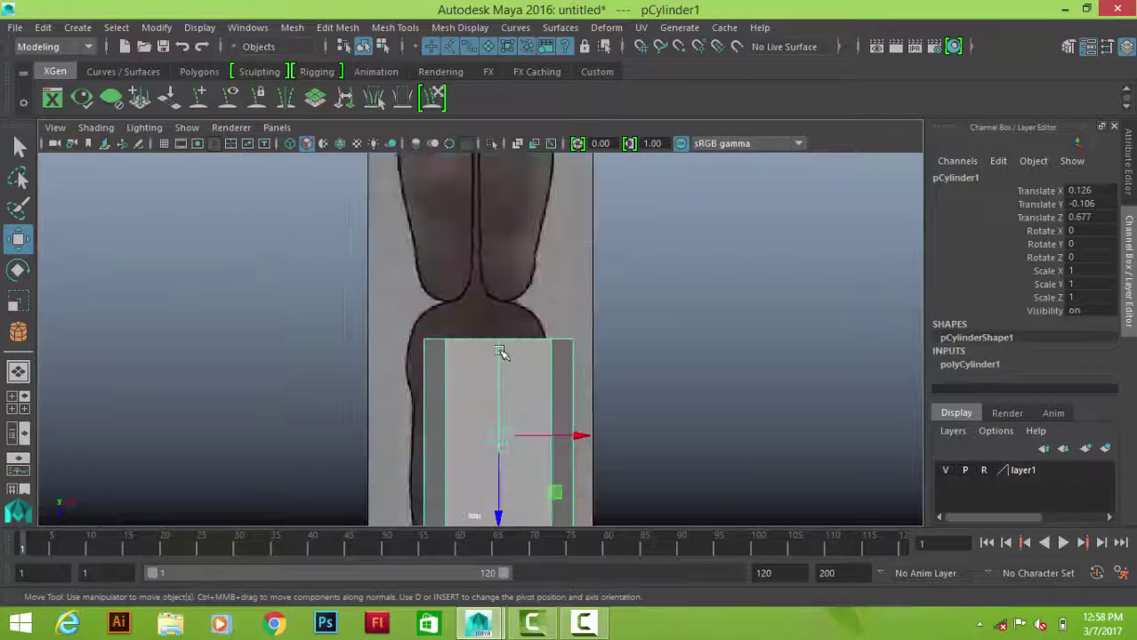
key("4")
left_click_drag(582, 339, 558, 339)
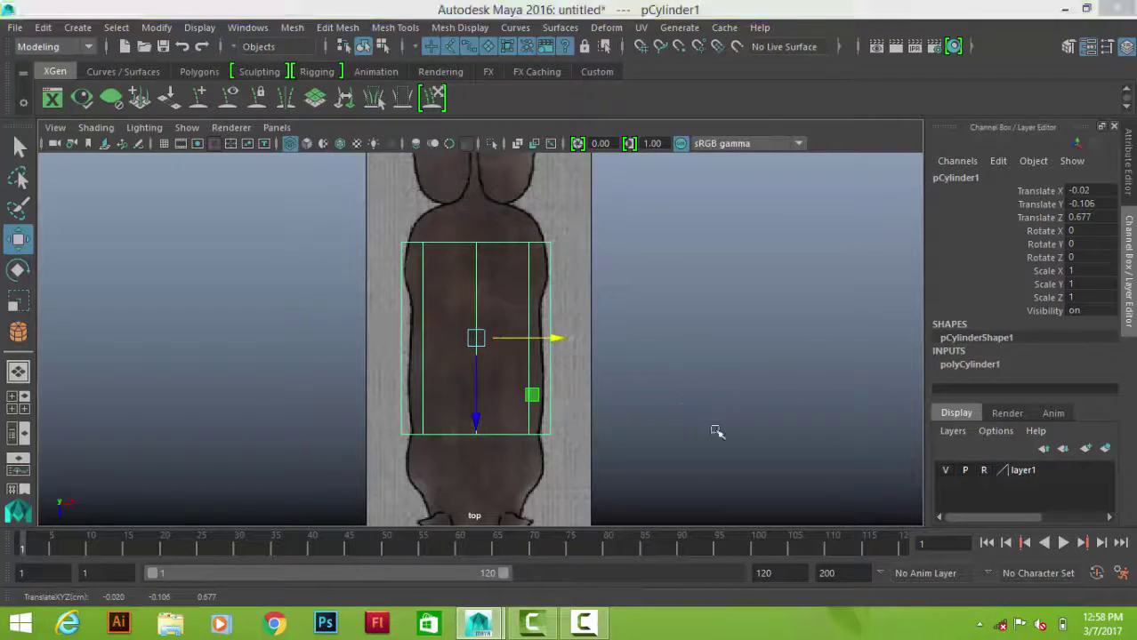
key("space")
key("space")
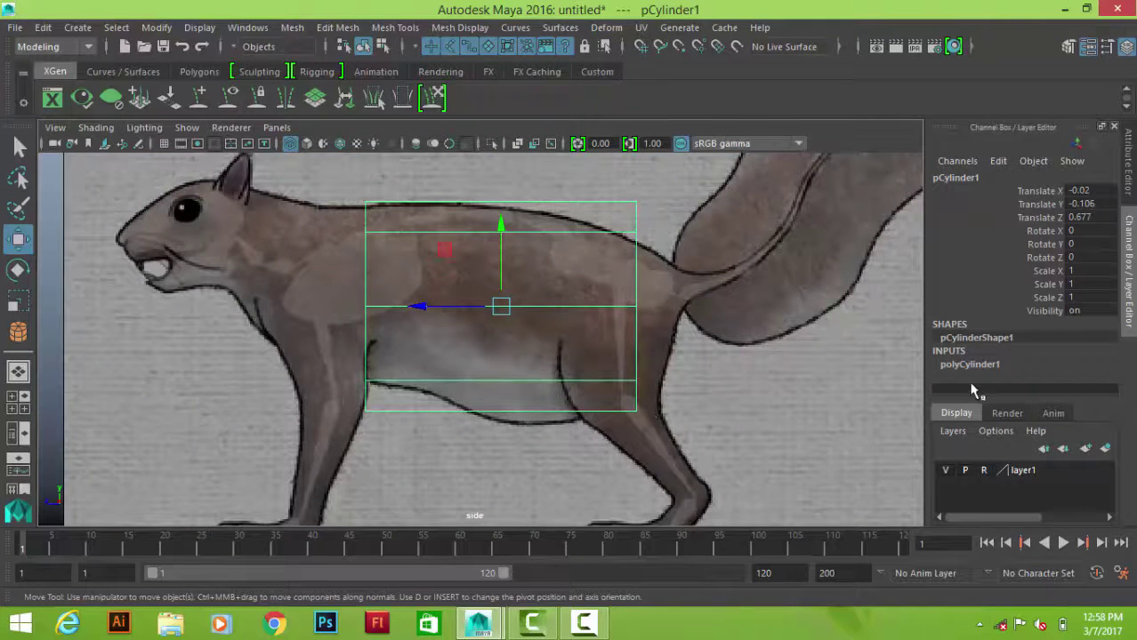
- Shrink the cylinder to radius 0.385, height 0.875, and tilt it slightly
left_click(988, 364)
left_click(1037, 294)
middle_click_drag(762, 322, 749, 324)
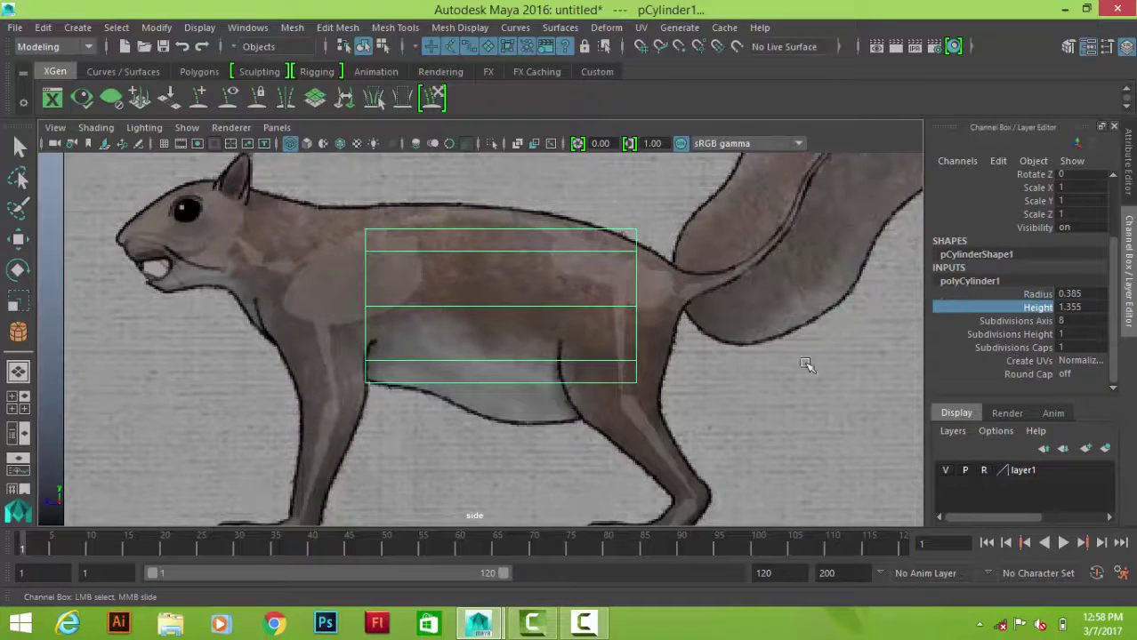
key("w")
scroll(511, 381, "up", 3)
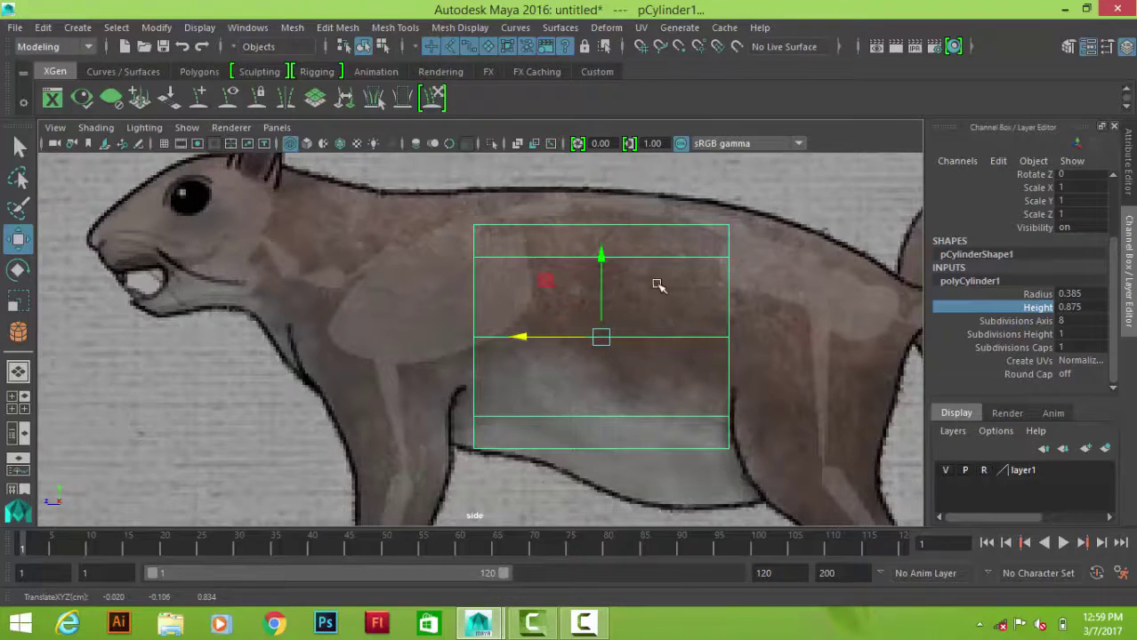
middle_click_drag(658, 284, 569, 257, "alt")
key("e")
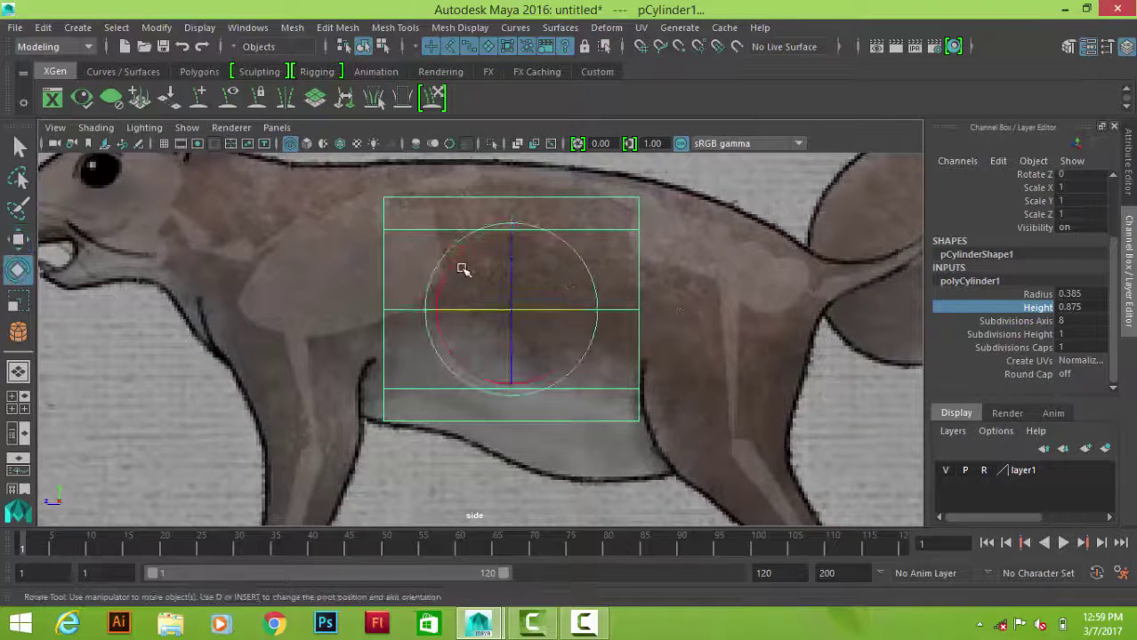
middle_click_drag(763, 271, 767, 281)
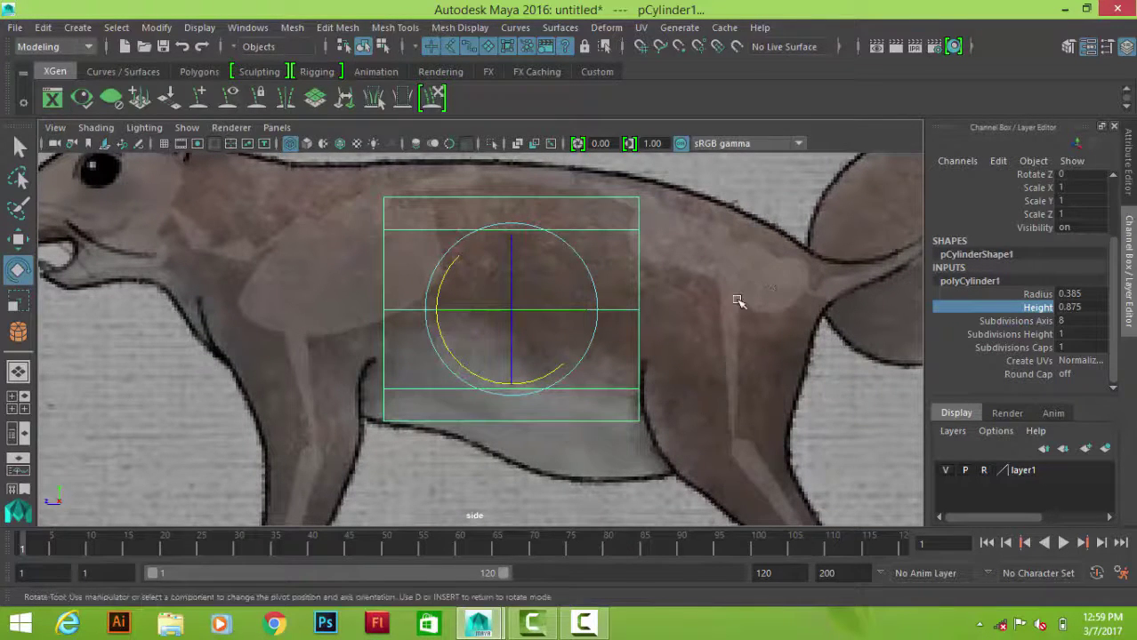
- Put the cylinder's pivot at its bottom corner and move it down onto the front leg
left_click(629, 425)
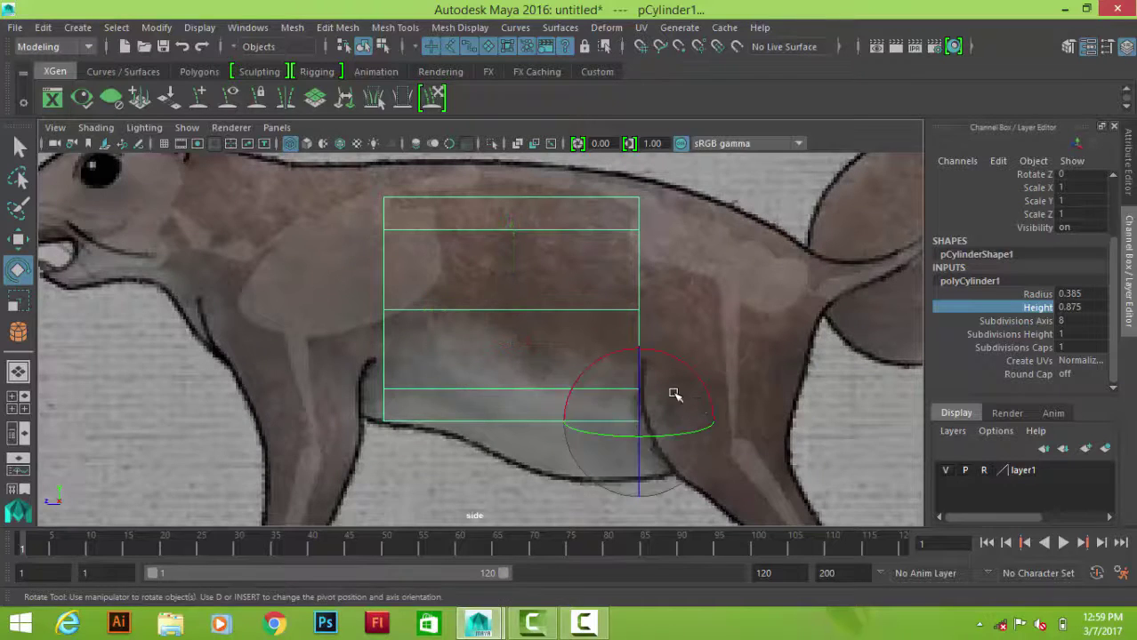
key("w")
middle_click_drag(674, 394, 689, 298, "alt")
left_click_drag(592, 324, 625, 375)
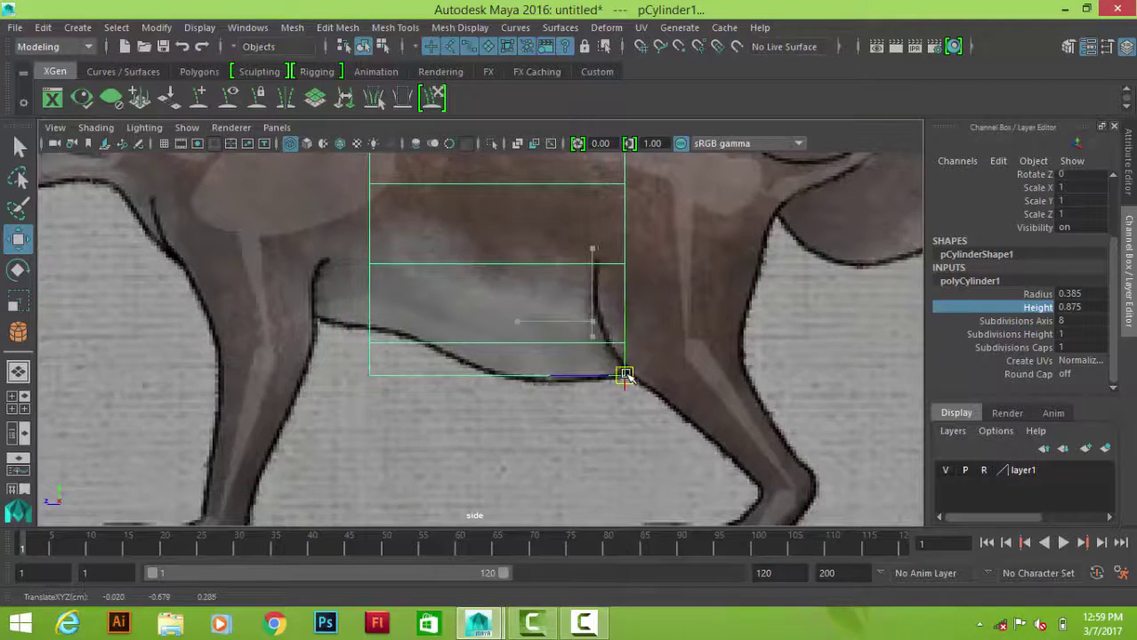
middle_click_drag(625, 375, 664, 388, "alt")
key("e")
mouse_move(647, 397)
left_mouse_down()
mouse_move(703, 341)
mouse_move(690, 305)
mouse_move(714, 346)
left_mouse_up()
key("ctrl+z")
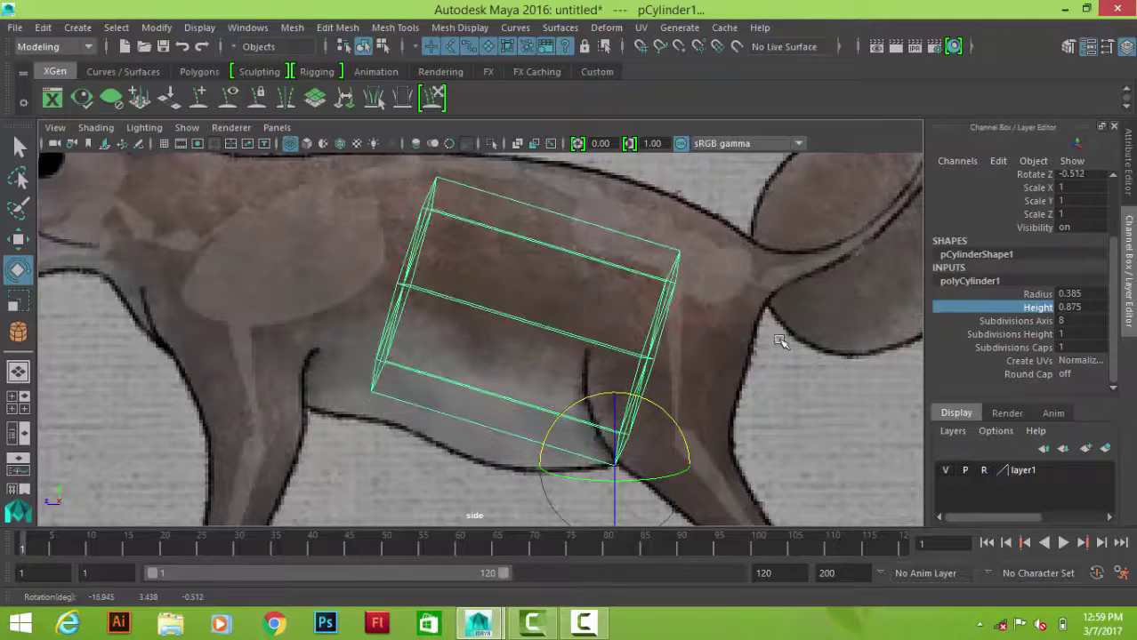
scroll(1092, 272, "up", 3)
key("ctrl+z")
key("ctrl+z")
key("ctrl+z")
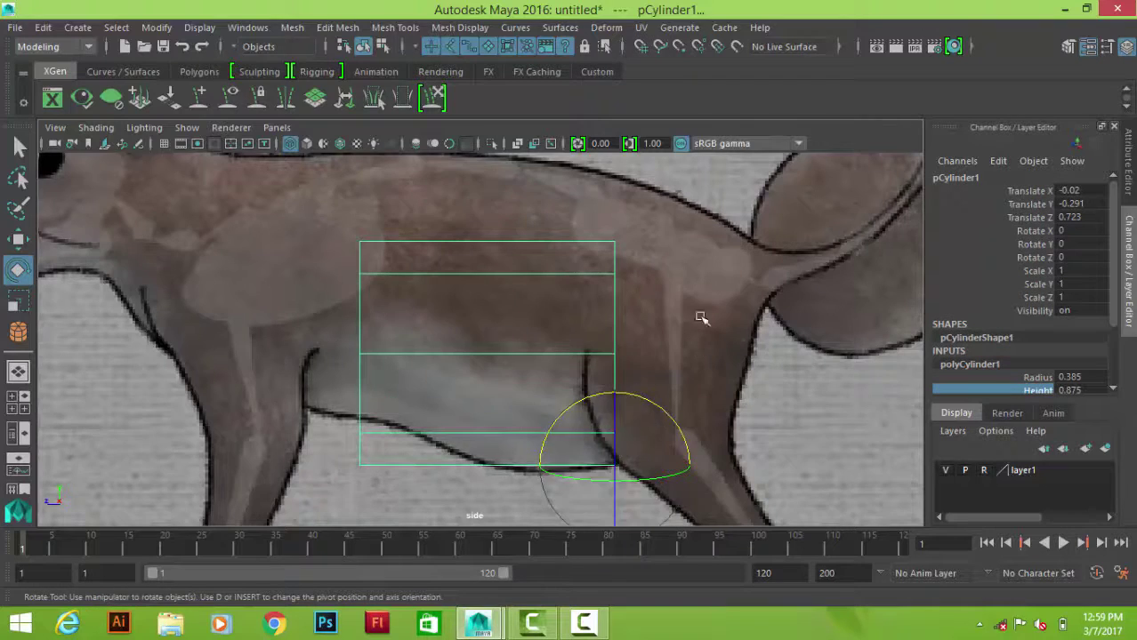
key("ctrl+z")
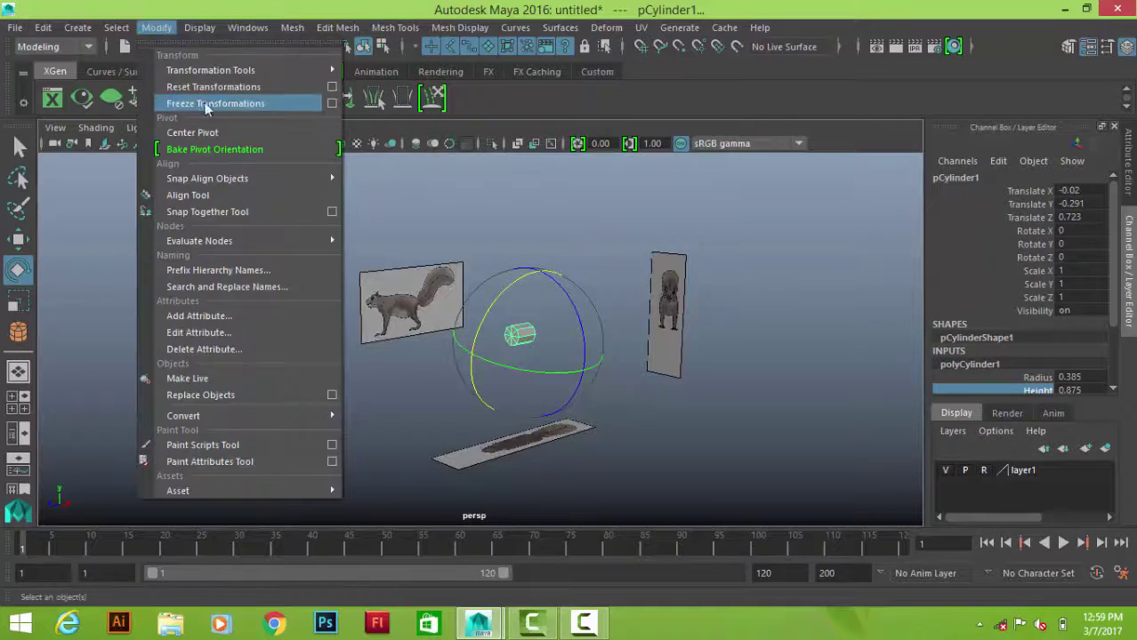
- Freeze the cylinder's transformations, then try a forward tilt and undo it
left_click(203, 101)
left_click_drag(649, 321, 595, 353, "alt")
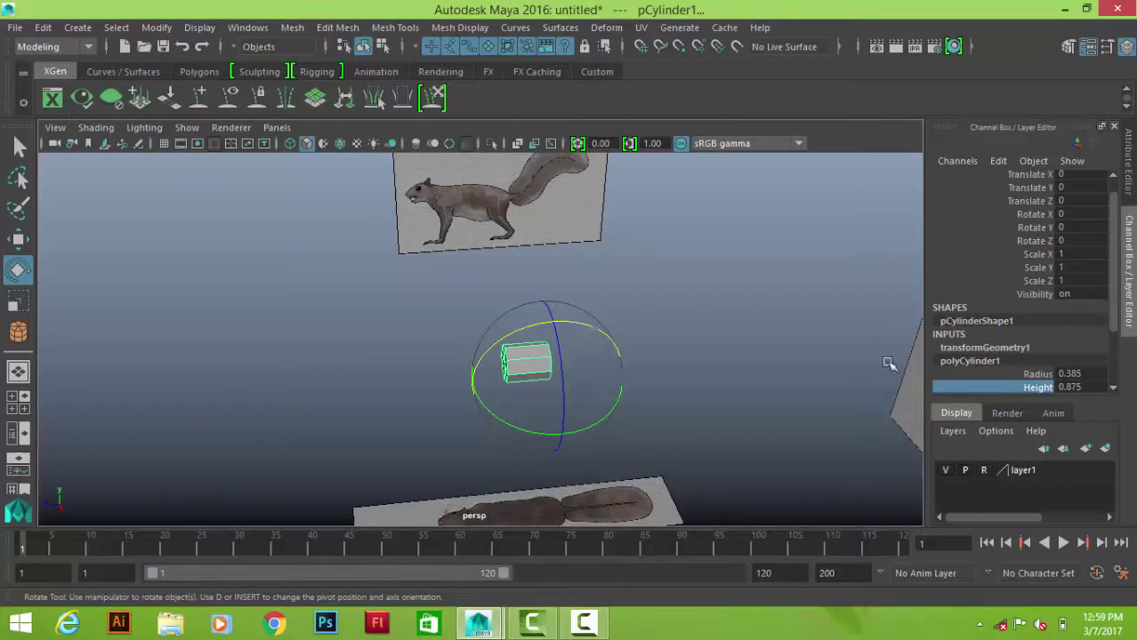
key("w")
key("e")
key("space")
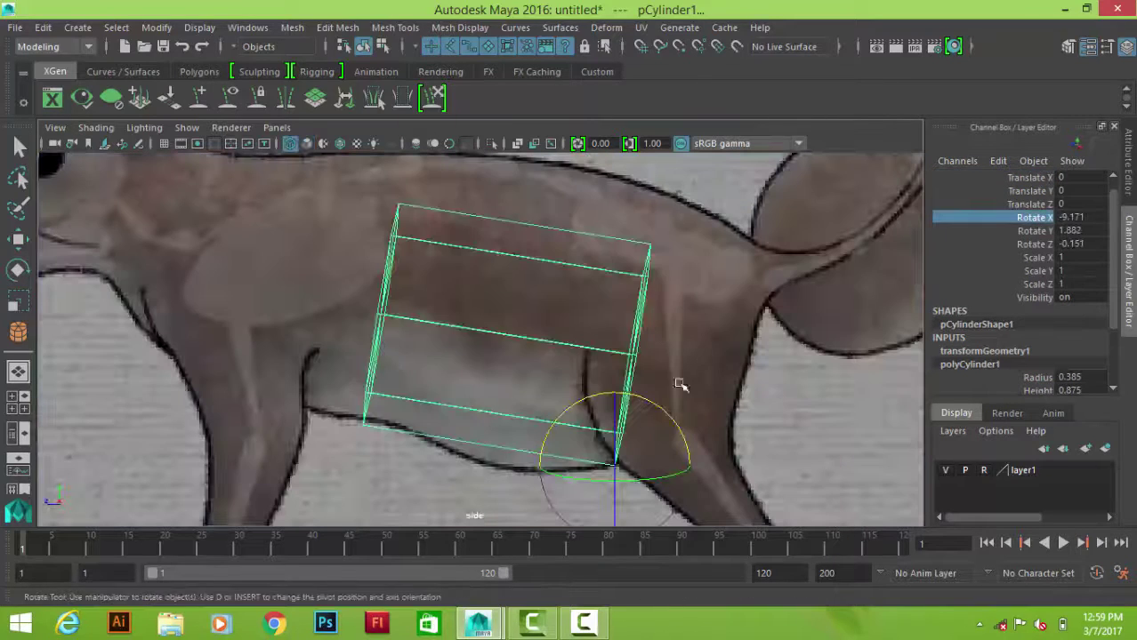
middle_click_drag(678, 385, 763, 331)
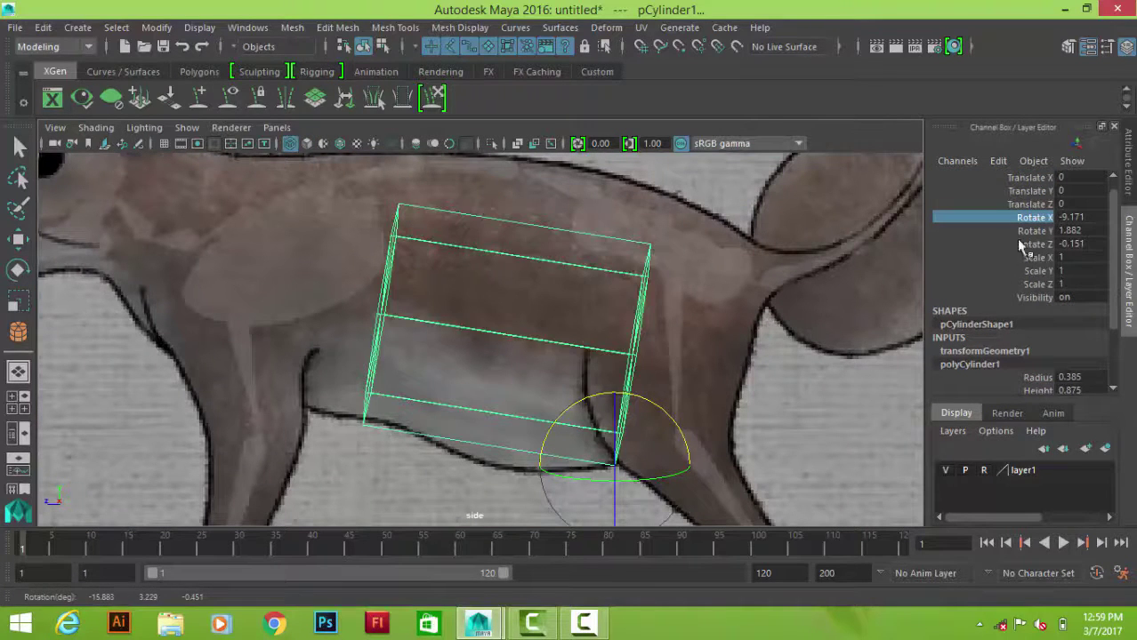
key("ctrl+z")
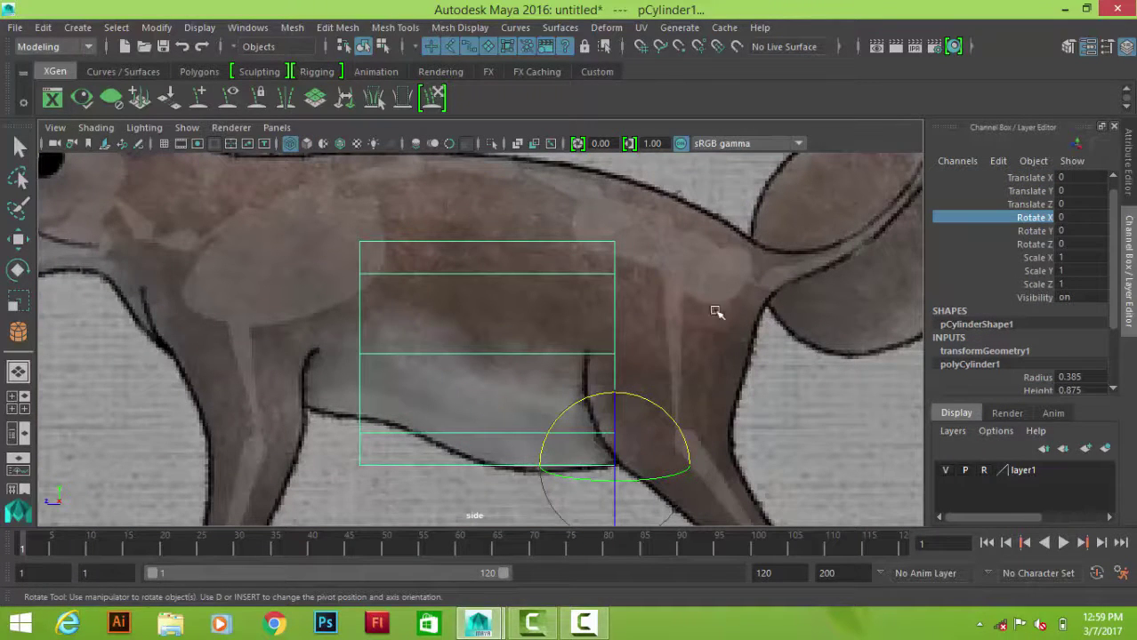
- Try the Append to Polygon tool on the cylinder, then return to object selection
right_click(710, 281, "shift")
right_click(712, 233, "ctrl")
right_click_drag(703, 267, 747, 233, "shift")
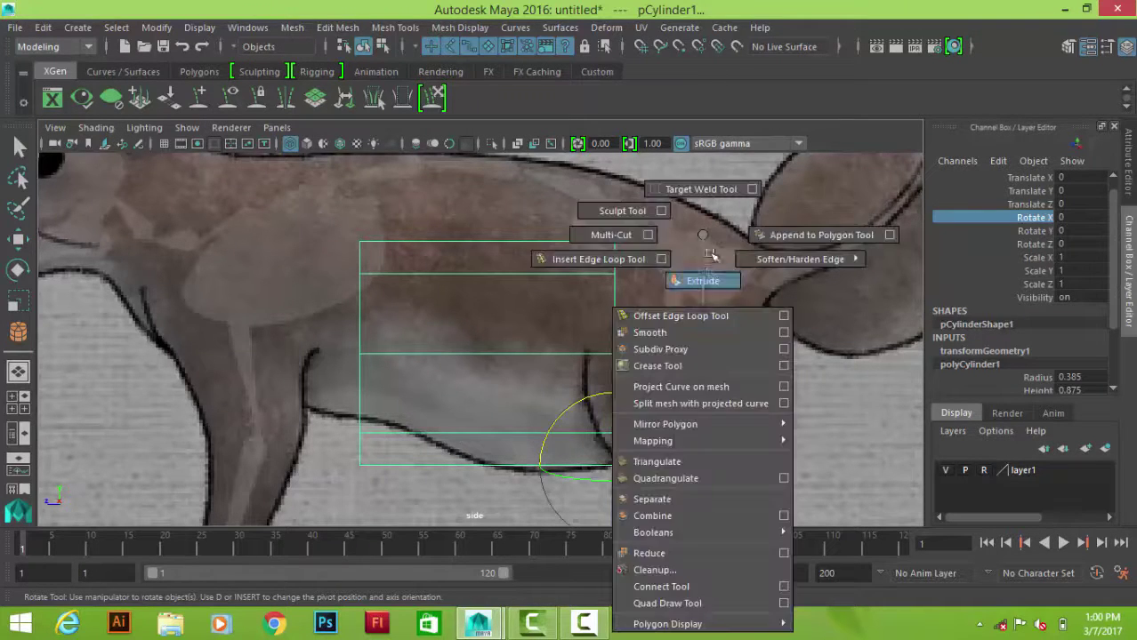
right_click(707, 227, "shift")
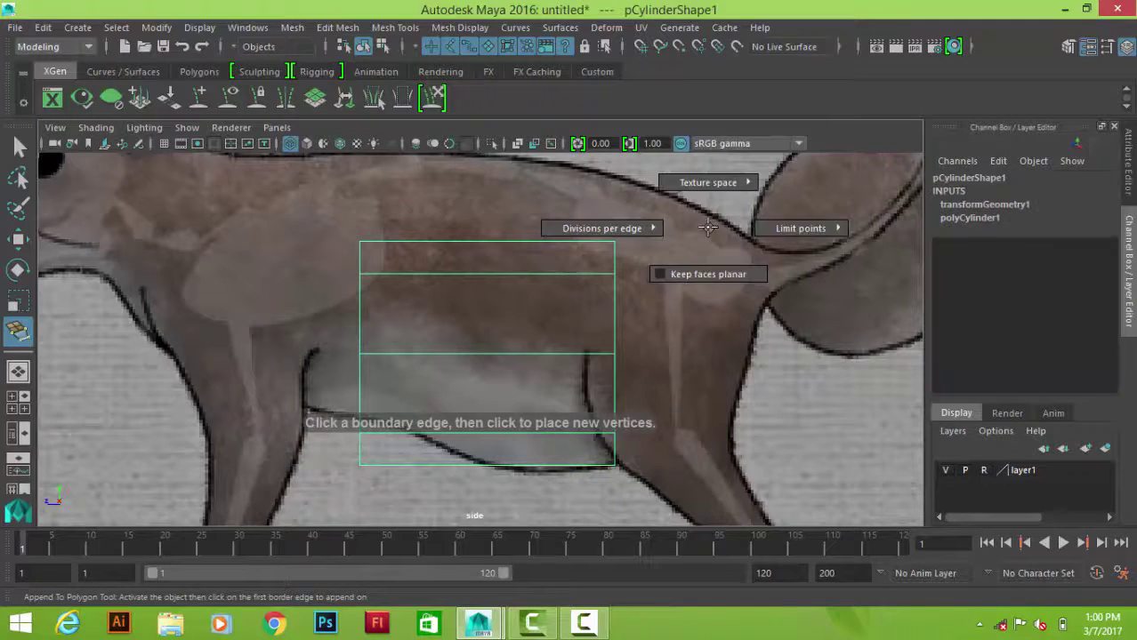
key("q")
- Apply Smooth to the cylinder mesh, then undo the smoothing
left_click(624, 348)
left_click(585, 343)
right_click(585, 343, "ctrl")
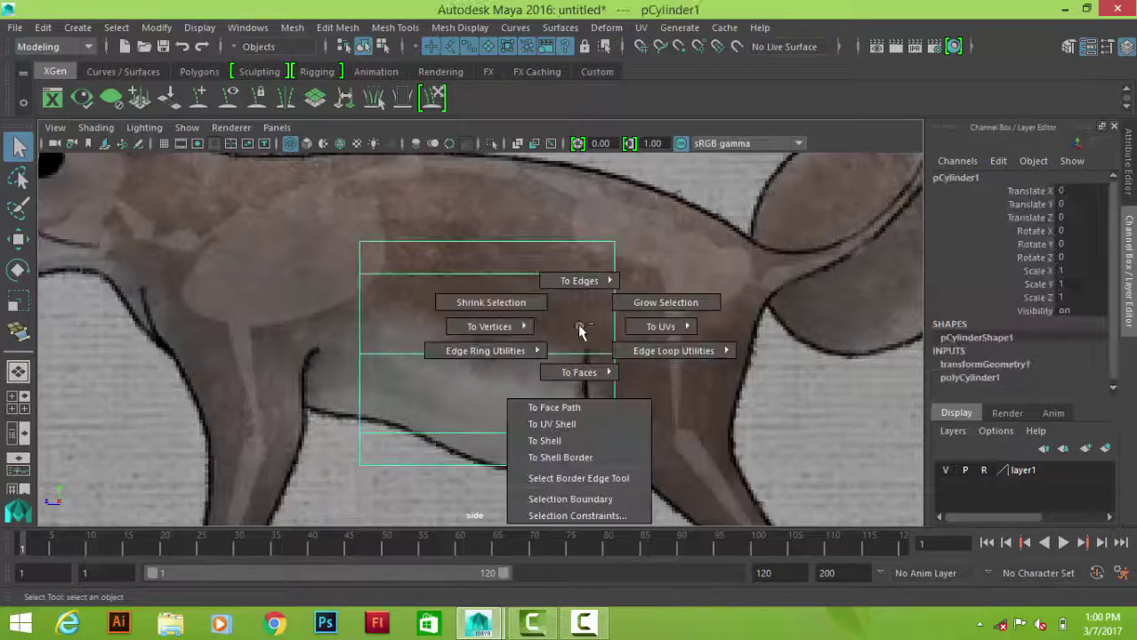
right_click(581, 327, "ctrl+shift")
right_click_drag(579, 234, 579, 333, "shift")
left_click(579, 333)
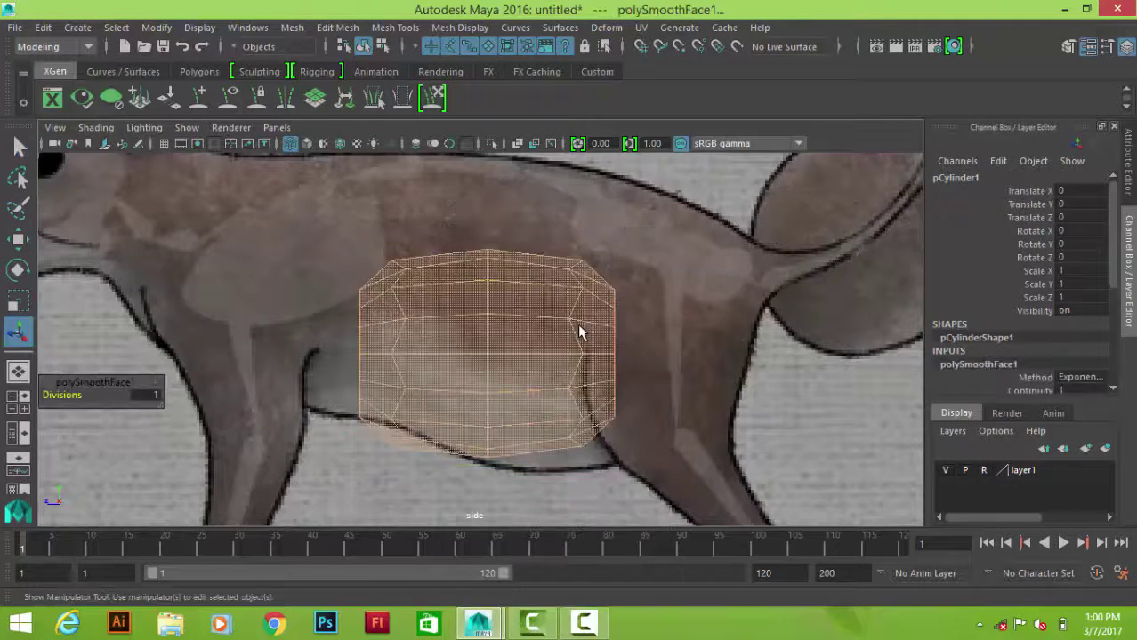
key("e")
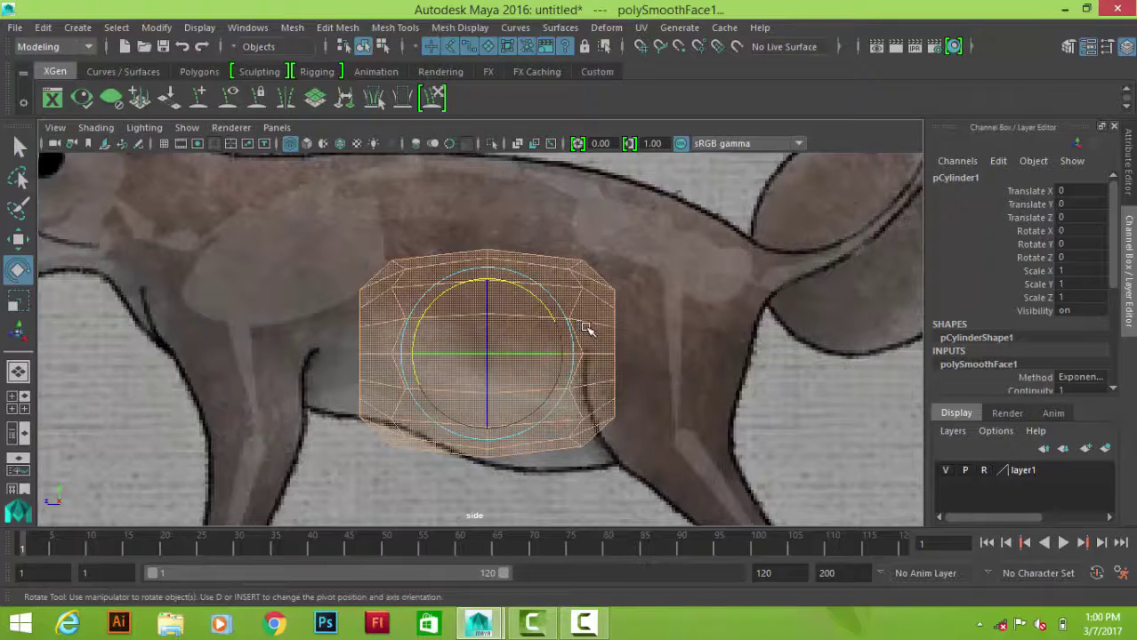
key("ctrl+z")
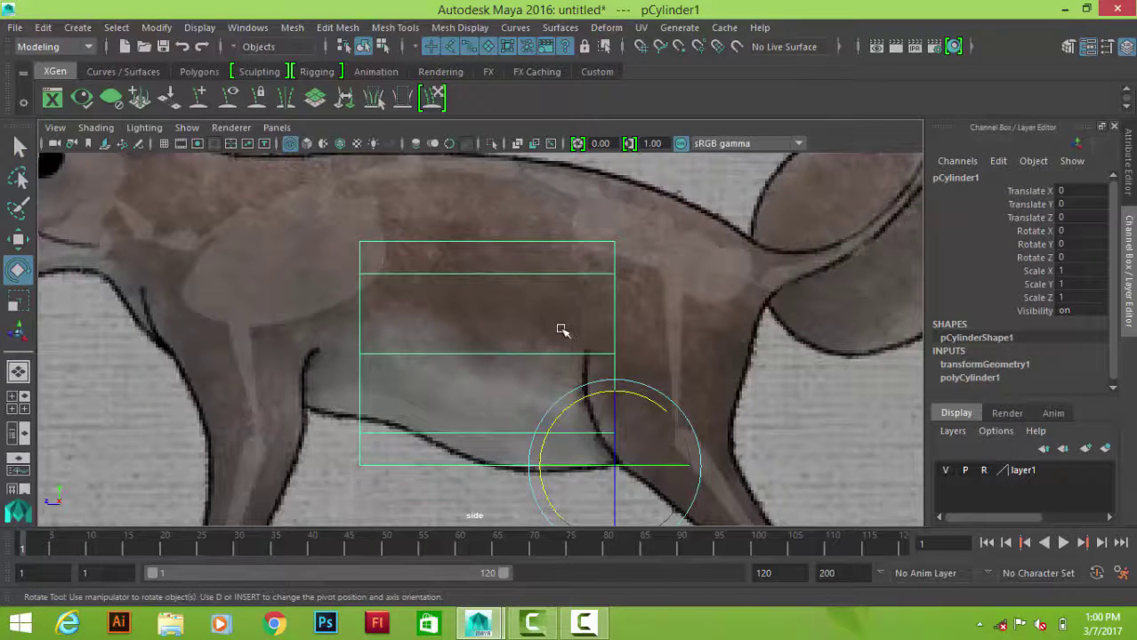
- Set rotation to Gimbal mode and tilt the cylinder on X to about -16.5°
right_click(560, 254, "shift")
right_click(558, 235, "ctrl")
left_click(559, 235)
left_click(656, 238)
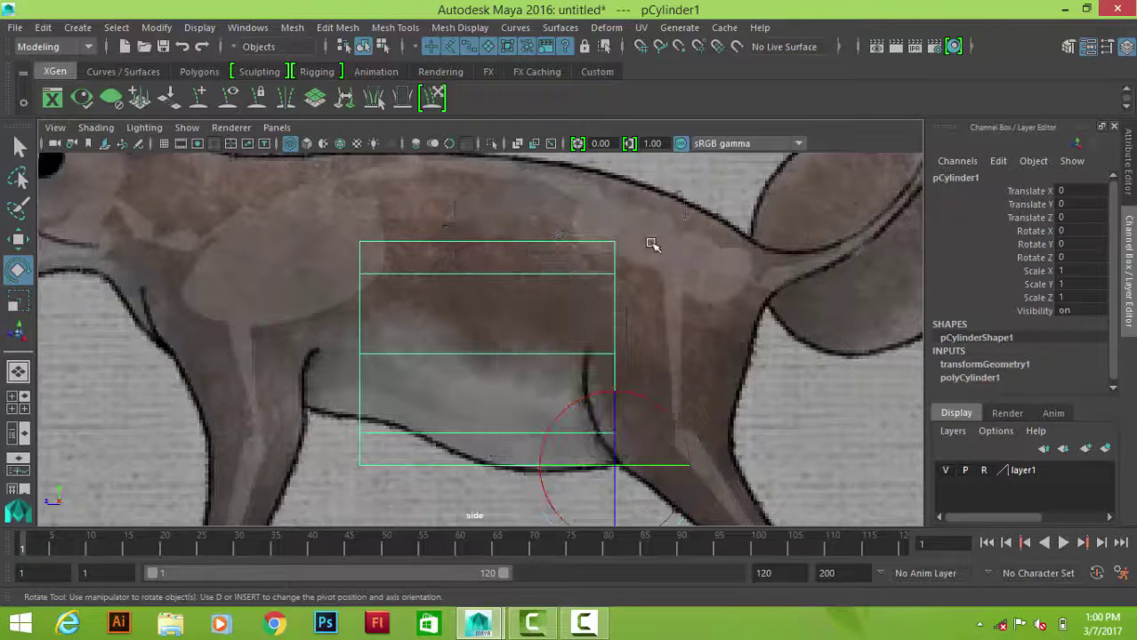
mouse_move(648, 397)
left_mouse_down()
mouse_move(665, 406)
mouse_move(516, 275)
left_mouse_up()
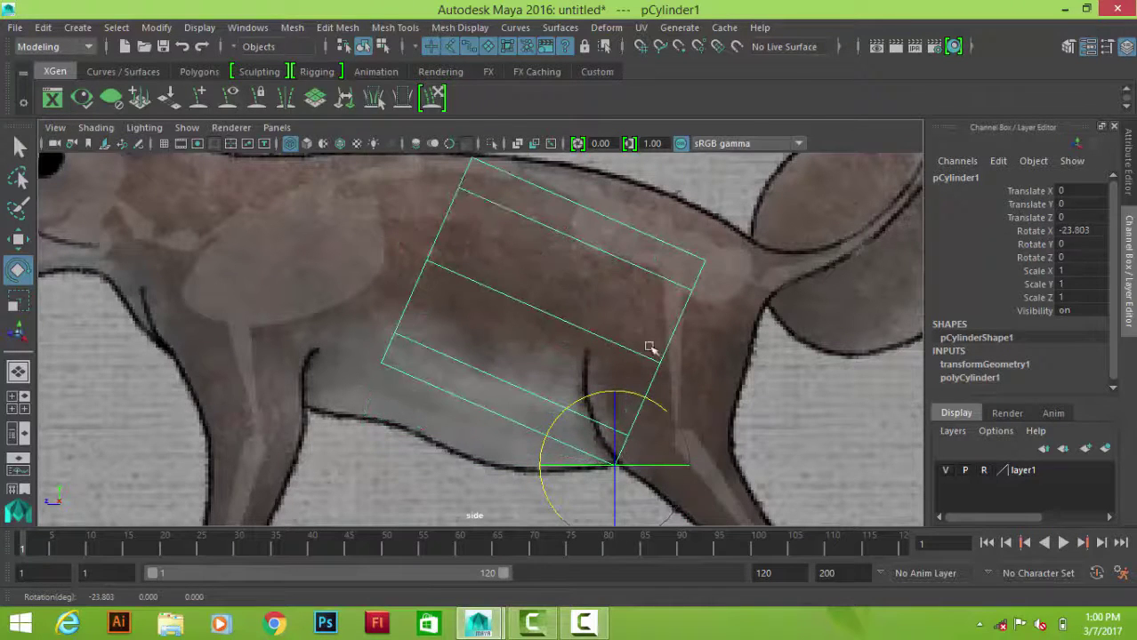
left_click_drag(659, 406, 712, 380)
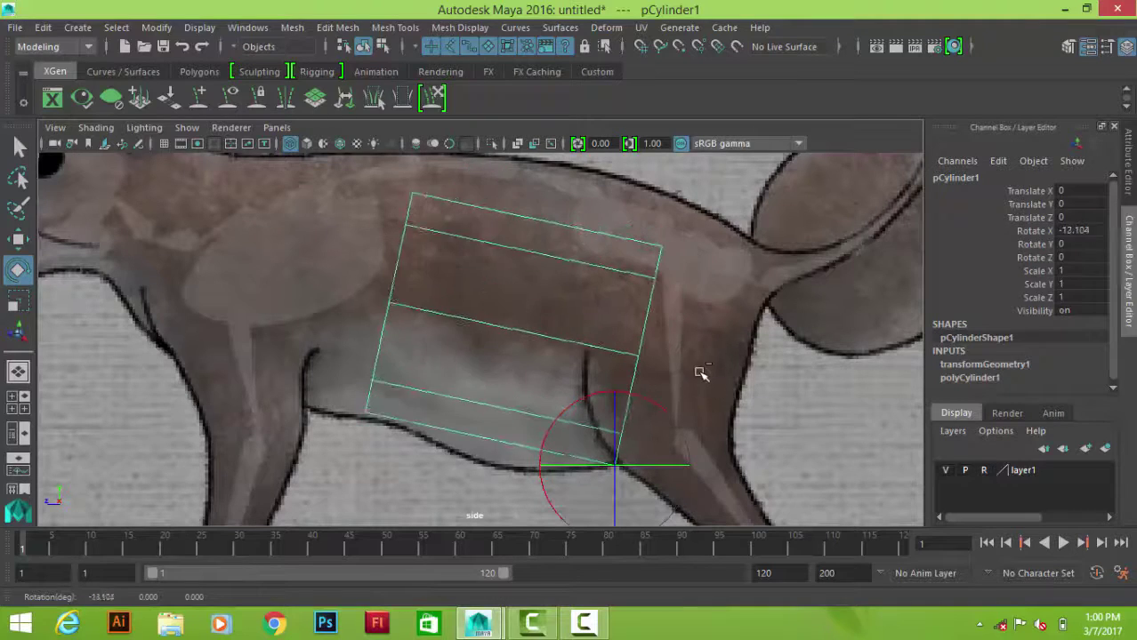
- Refine the cylinder to Rotate X -11.1° and a uniform scale of 1.175
key("r")
scroll(623, 398, "down", 5)
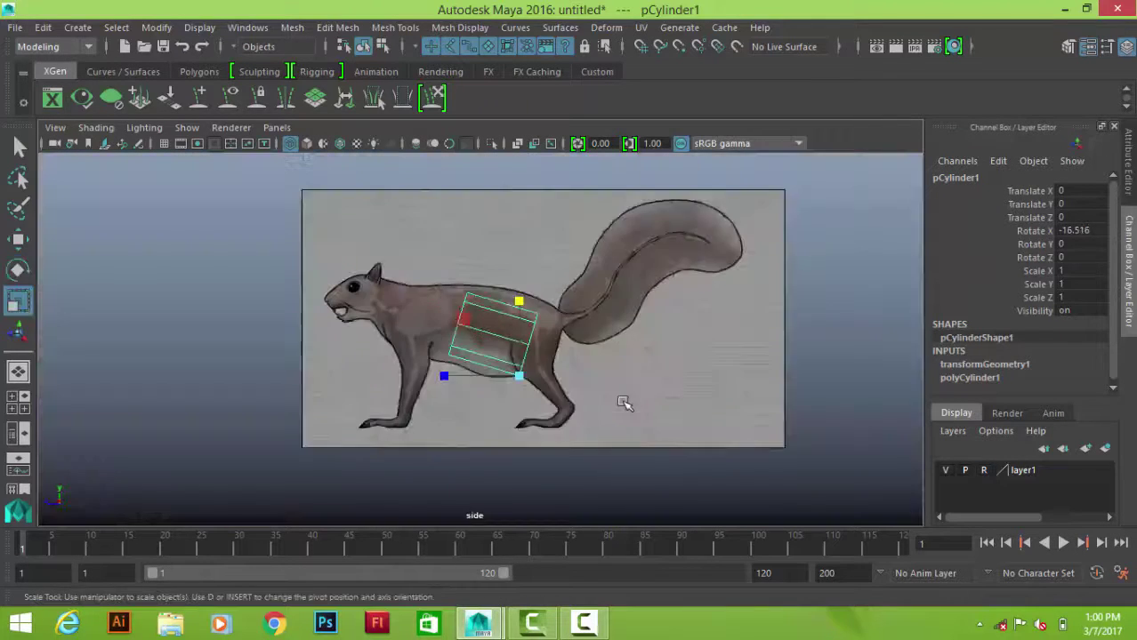
scroll(569, 396, "up", 3)
left_click_drag(543, 399, 567, 400)
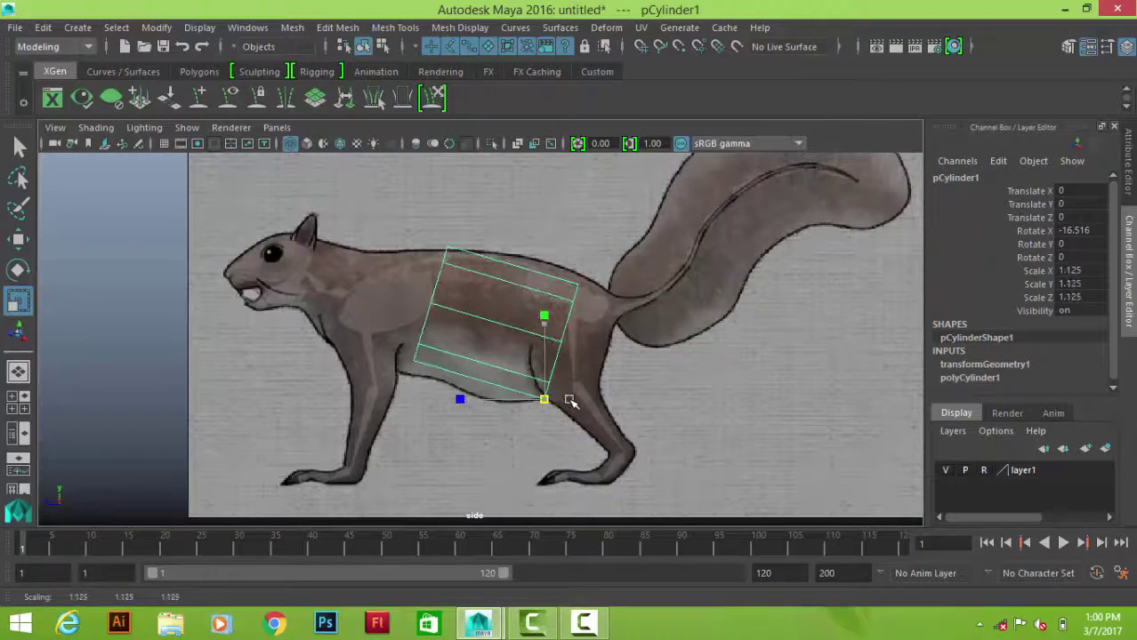
key("e")
mouse_move(679, 343)
left_mouse_down()
mouse_move(680, 322)
mouse_move(642, 355)
left_mouse_up()
key("r")
left_click_drag(540, 395, 548, 399)
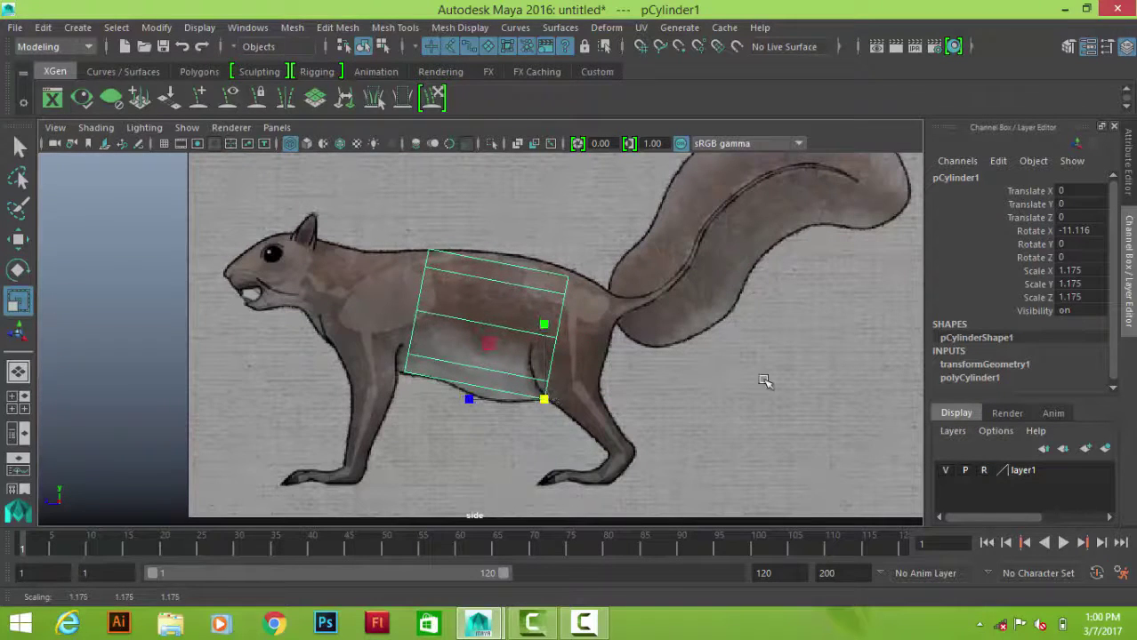
- Orbit around the cylinder and maximize the side view of the squirrel
key("q")
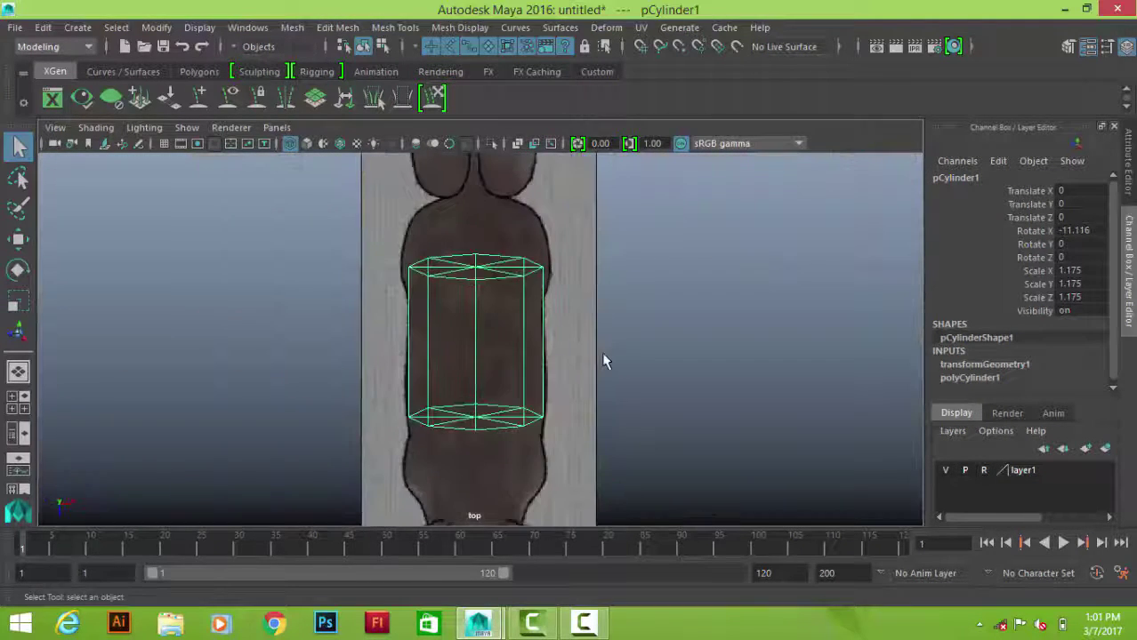
left_click_drag(772, 286, 741, 419)
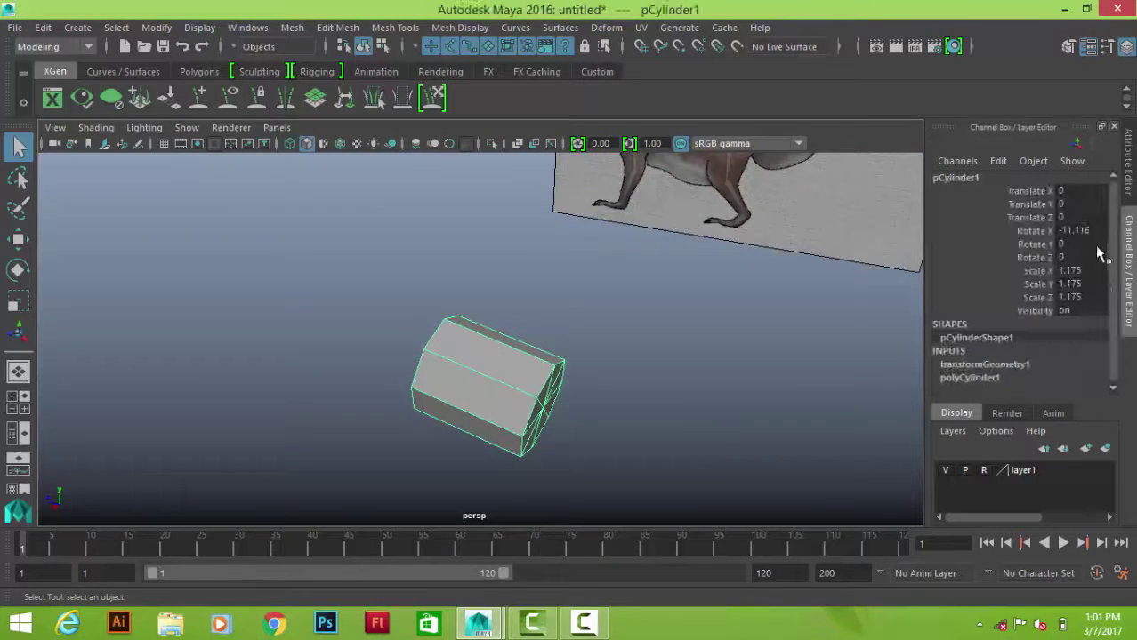
scroll(1036, 280, "down", 2)
mouse_move(498, 337)
left_mouse_down("alt")
mouse_move(507, 325)
mouse_move(585, 368)
left_mouse_up("alt")
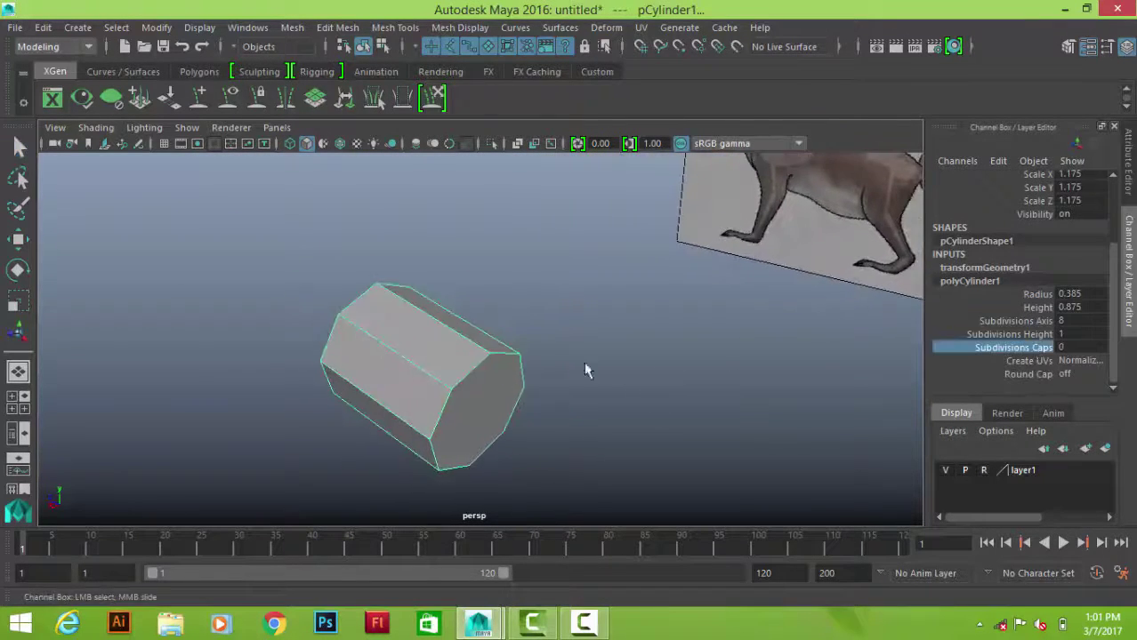
key("space")
key("space")
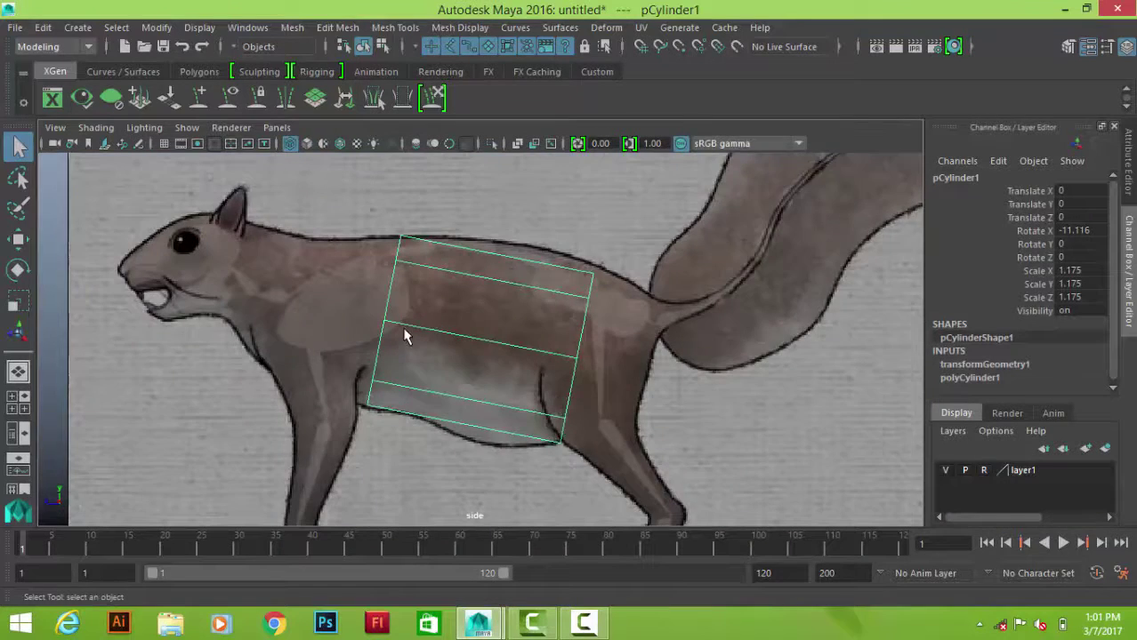
scroll(274, 254, "up", 2)
key("space")
scroll(540, 254, "up", 2)
- Check the top vertex ring, then insert an edge loop near the cylinder's top
right_click(524, 257)
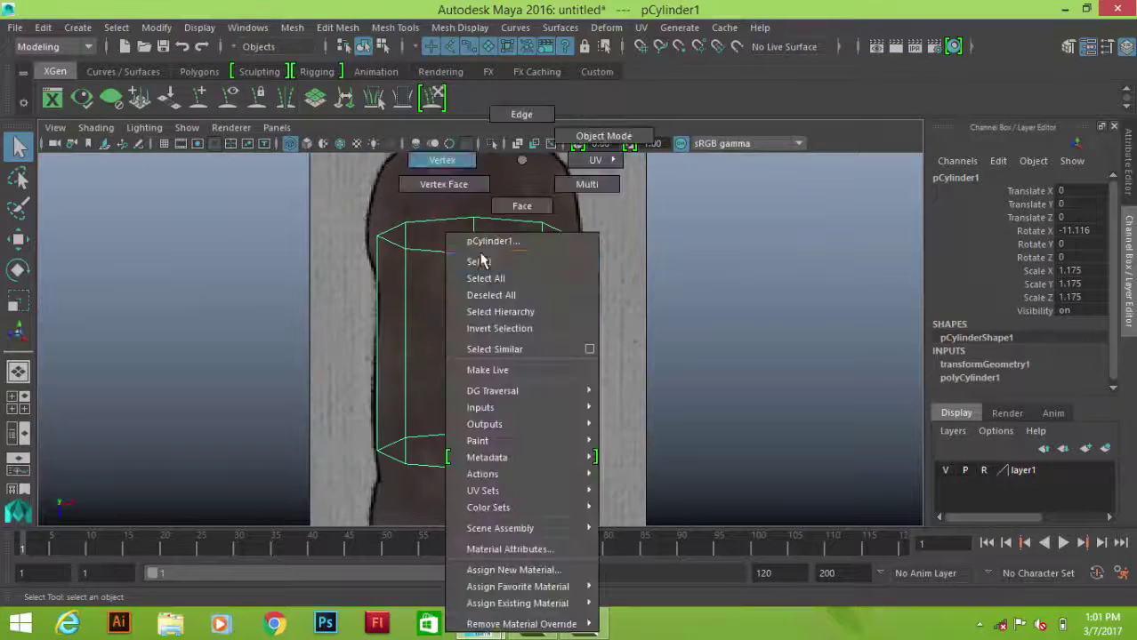
left_click(442, 160)
left_click_drag(274, 203, 604, 279)
right_click(569, 162)
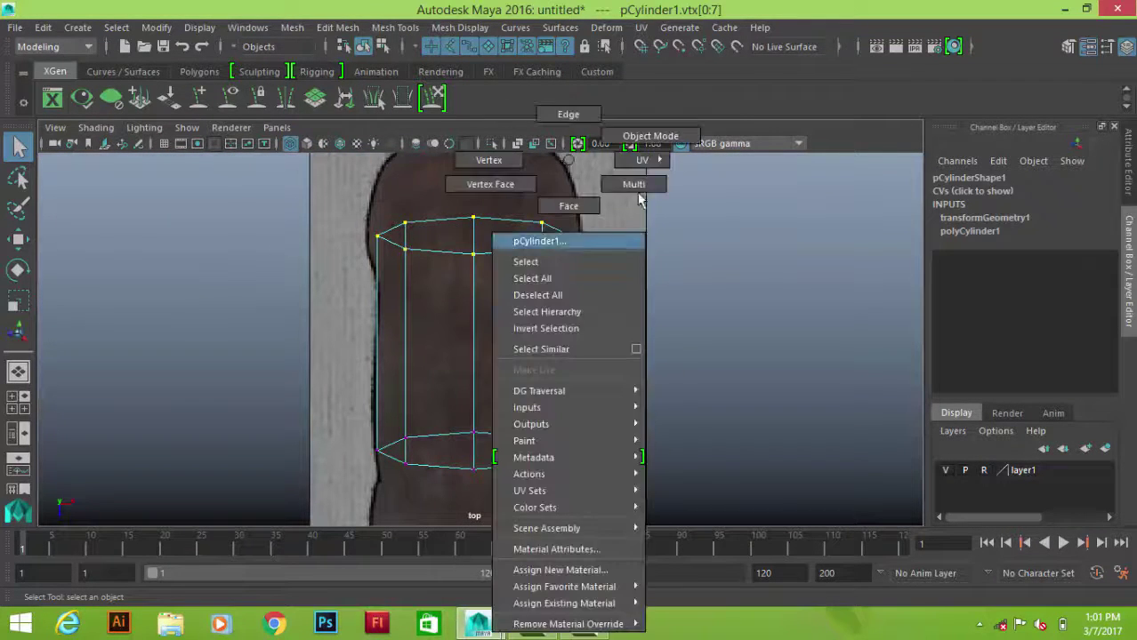
left_click(647, 137)
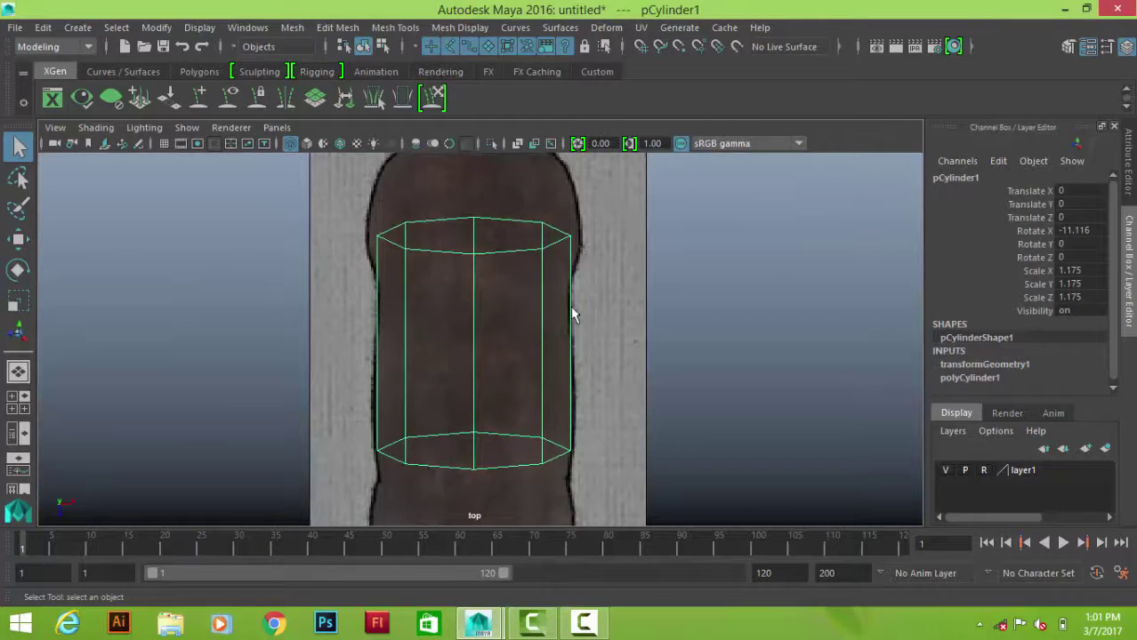
right_click(540, 256, "shift")
left_click(456, 257)
left_click_drag(474, 321, 485, 283)
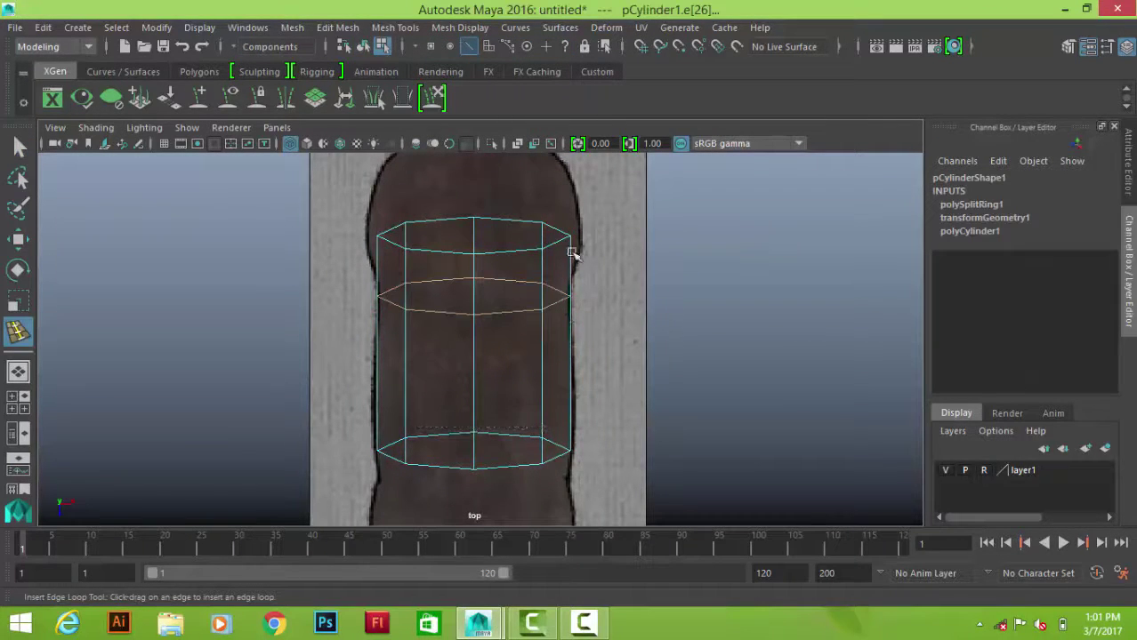
- Select the top vertex ring and widen it to 1.14
key("w")
right_click_drag(511, 223, 512, 191)
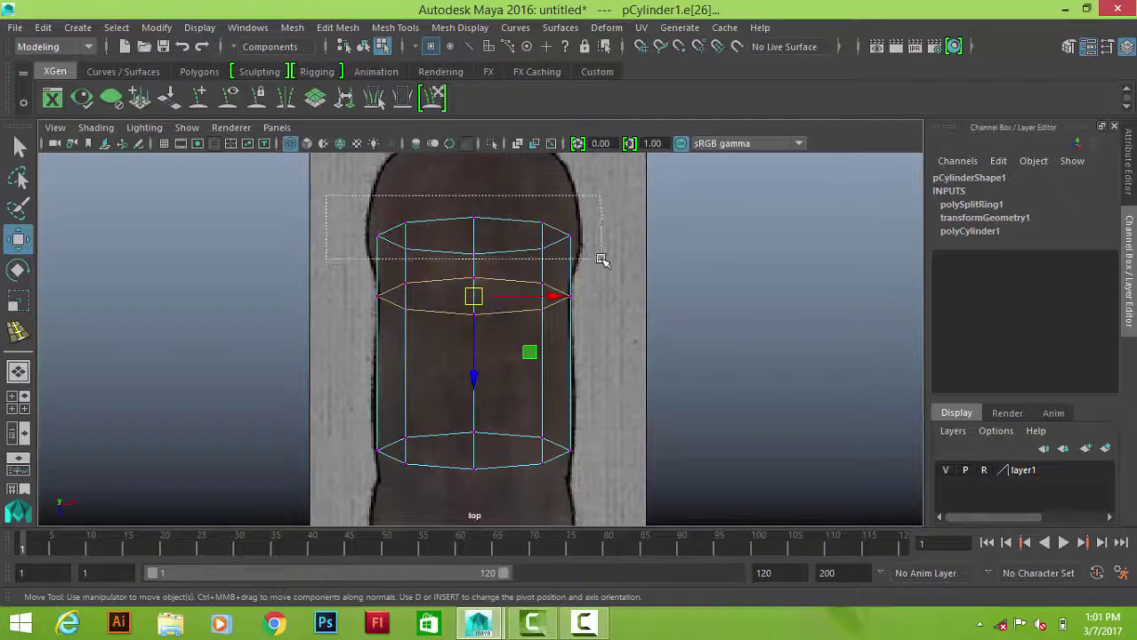
left_click_drag(356, 202, 601, 258)
key("r")
key("space")
key("space")
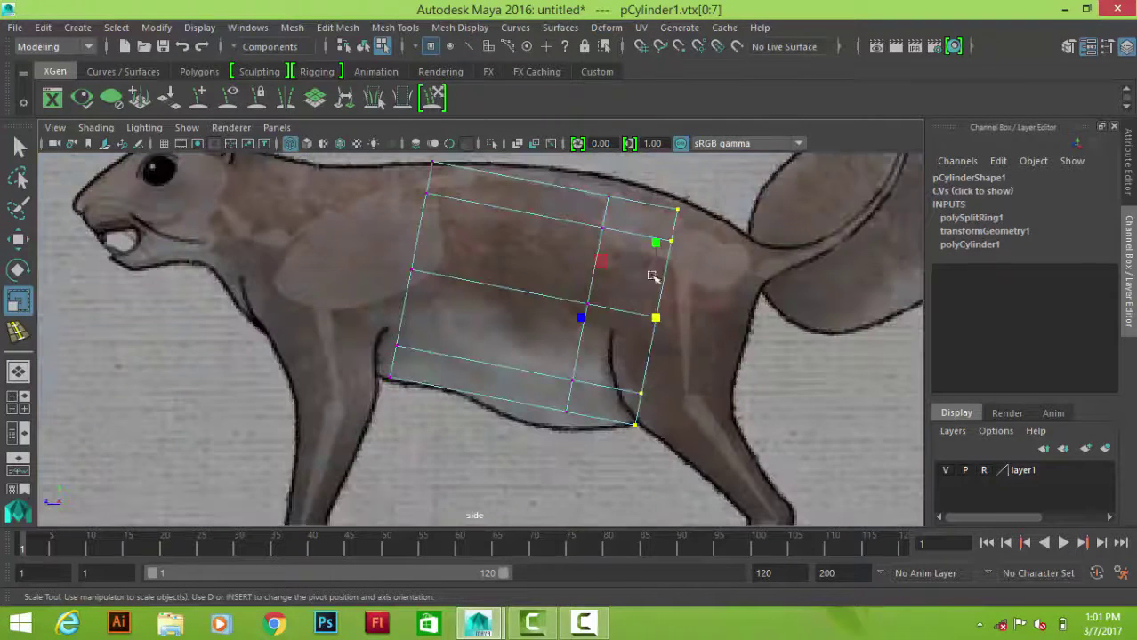
left_click_drag(659, 247, 659, 229)
key("w")
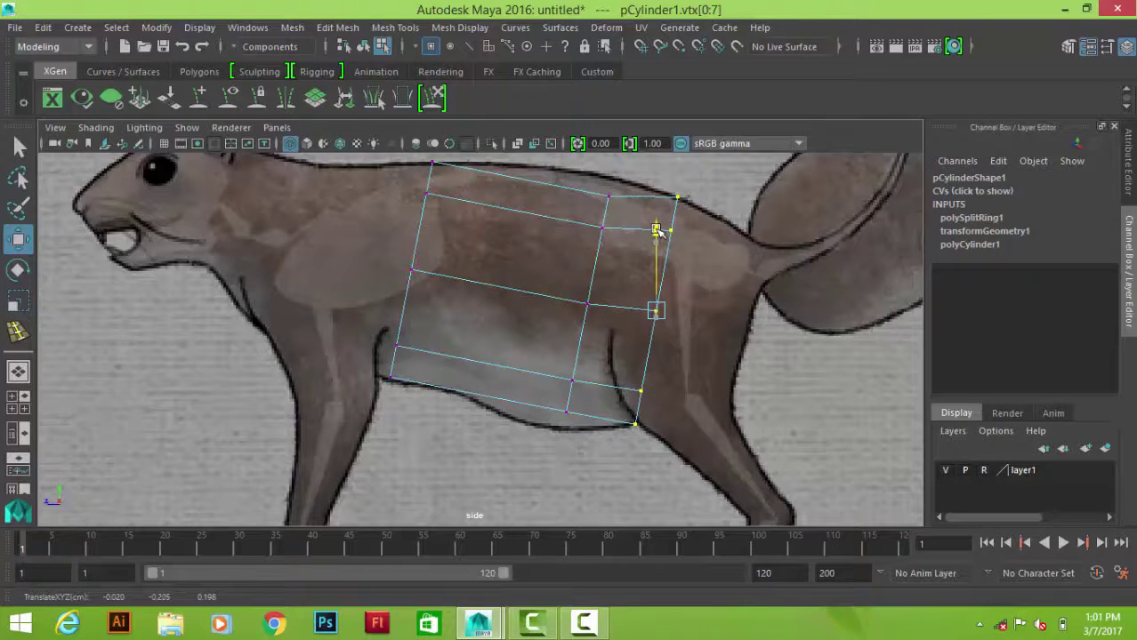
key("e")
key("space")
key("space")
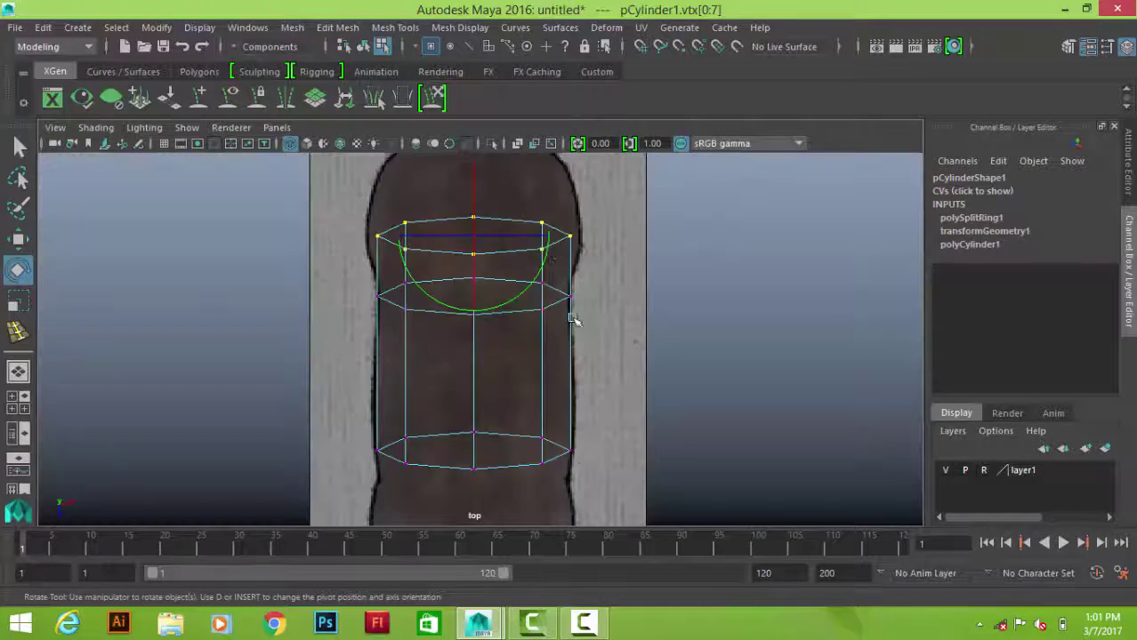
key("r")
left_click_drag(548, 236, 559, 234)
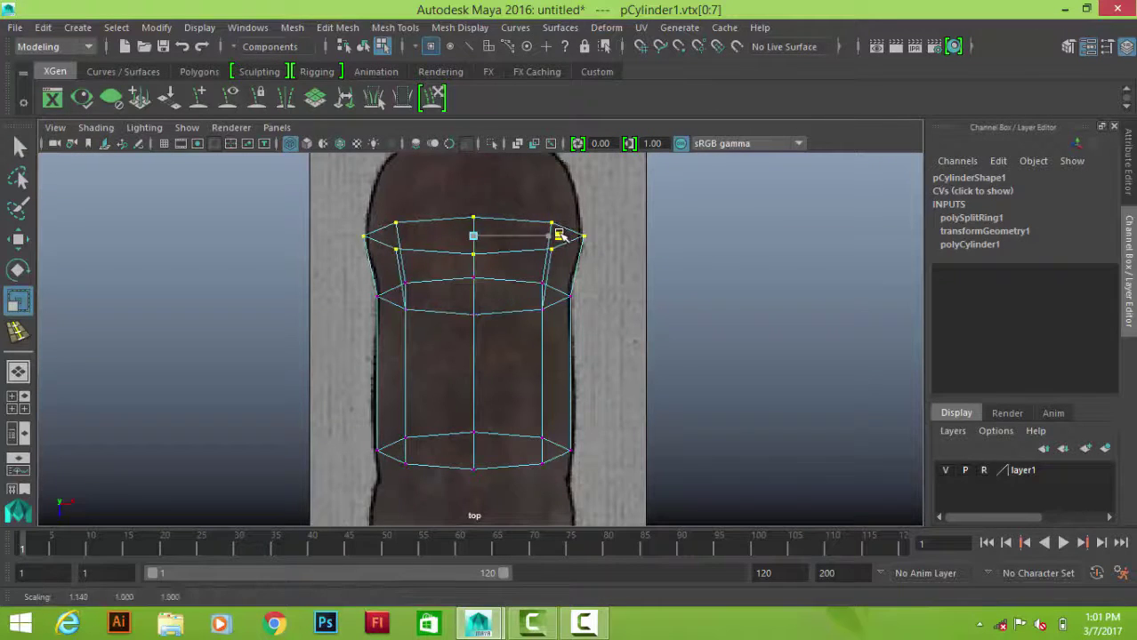
- Select the next vertex ring and spread the vertex rows apart vertically
key("space")
key("space")
middle_click_drag(679, 336, 660, 406, "alt")
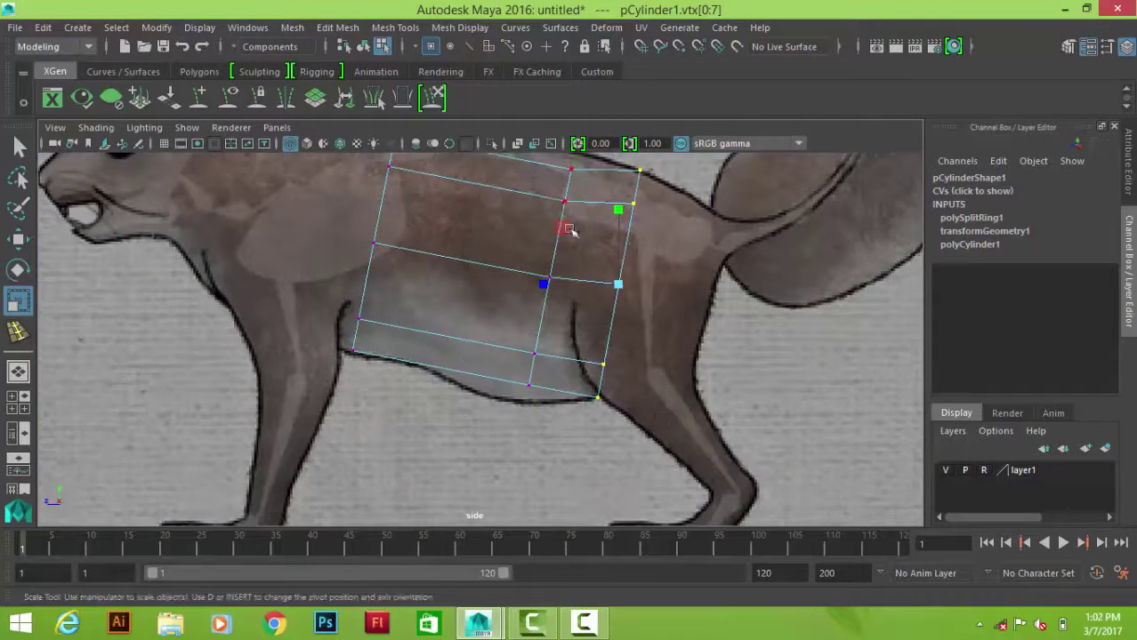
scroll(559, 411, "up", 2)
left_click_drag(596, 481, 520, 217)
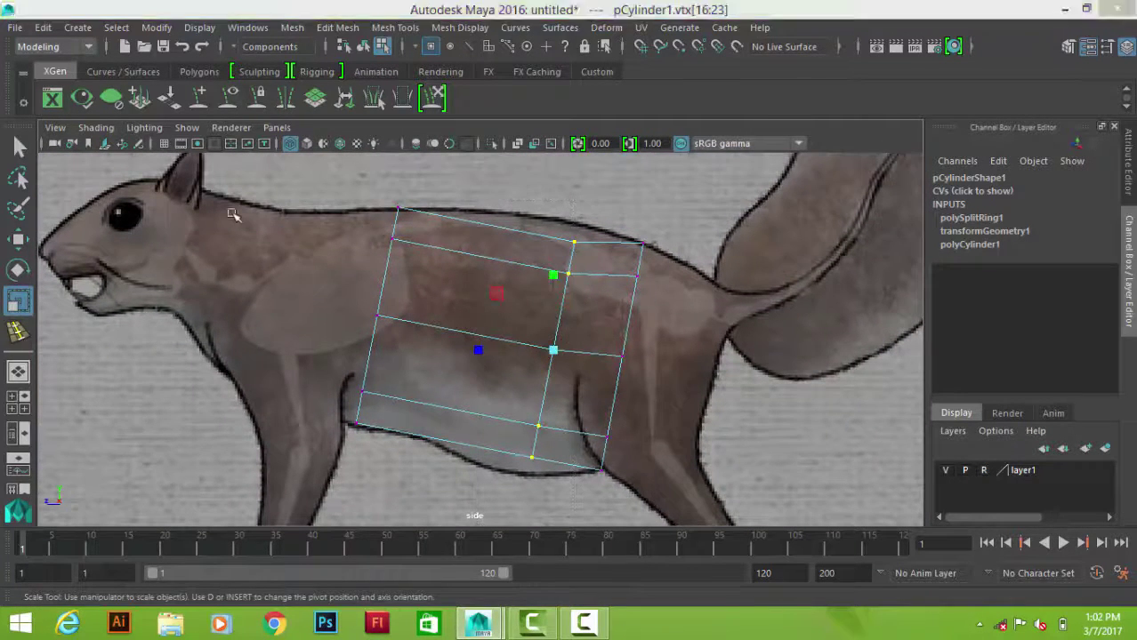
key("space")
key("space")
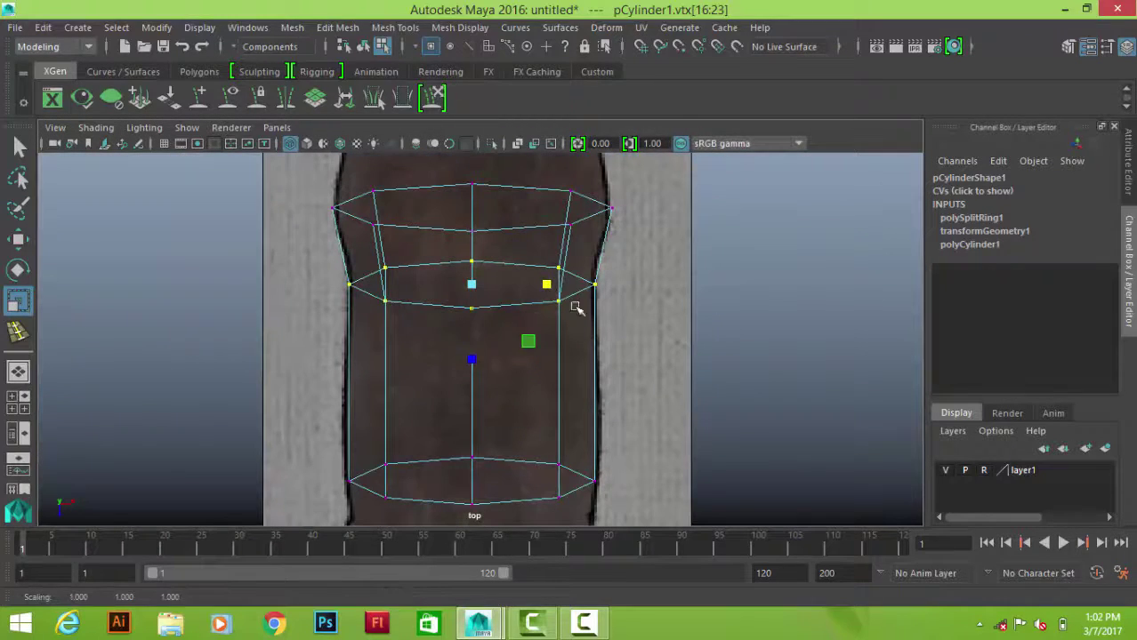
key("space")
key("space")
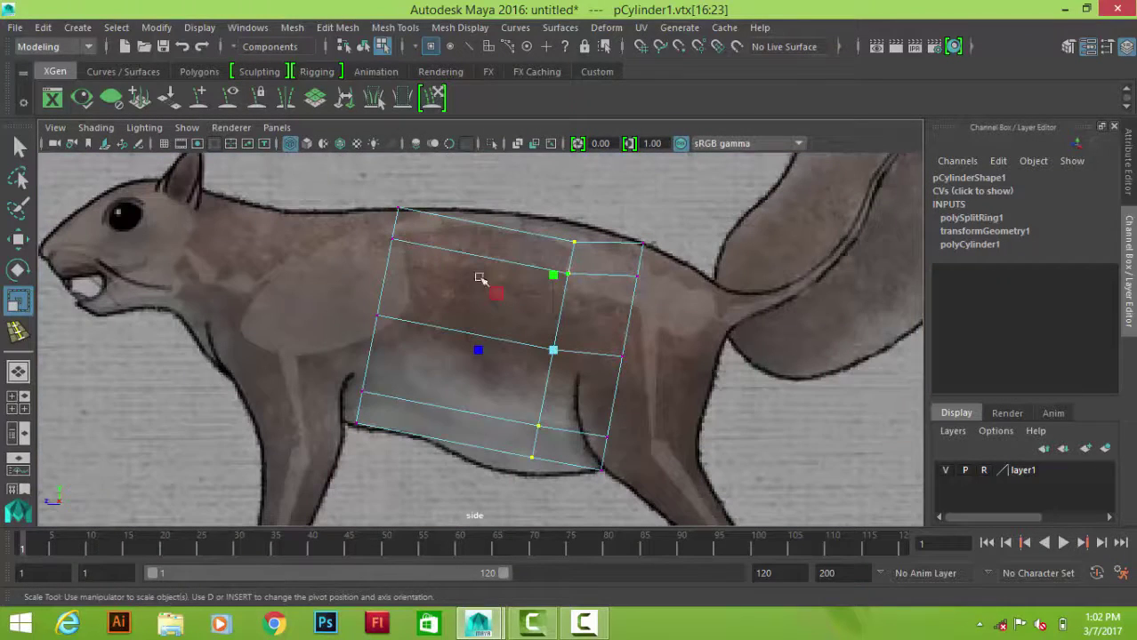
key("space")
key("space")
key("space")
left_click_drag(551, 275, 555, 263)
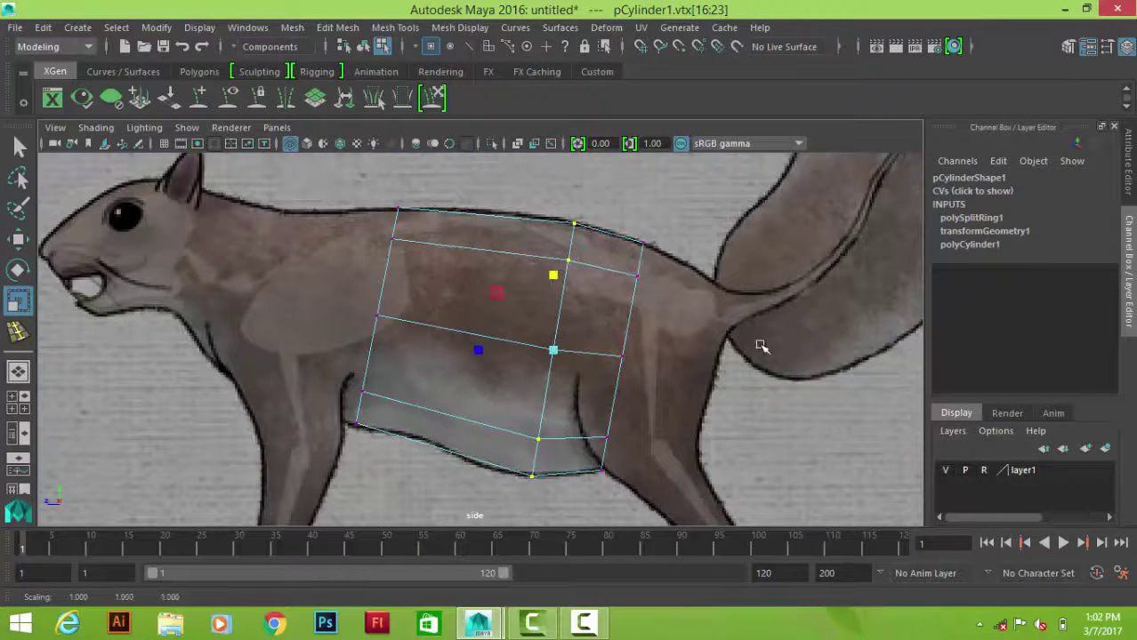
key("space")
key("space")
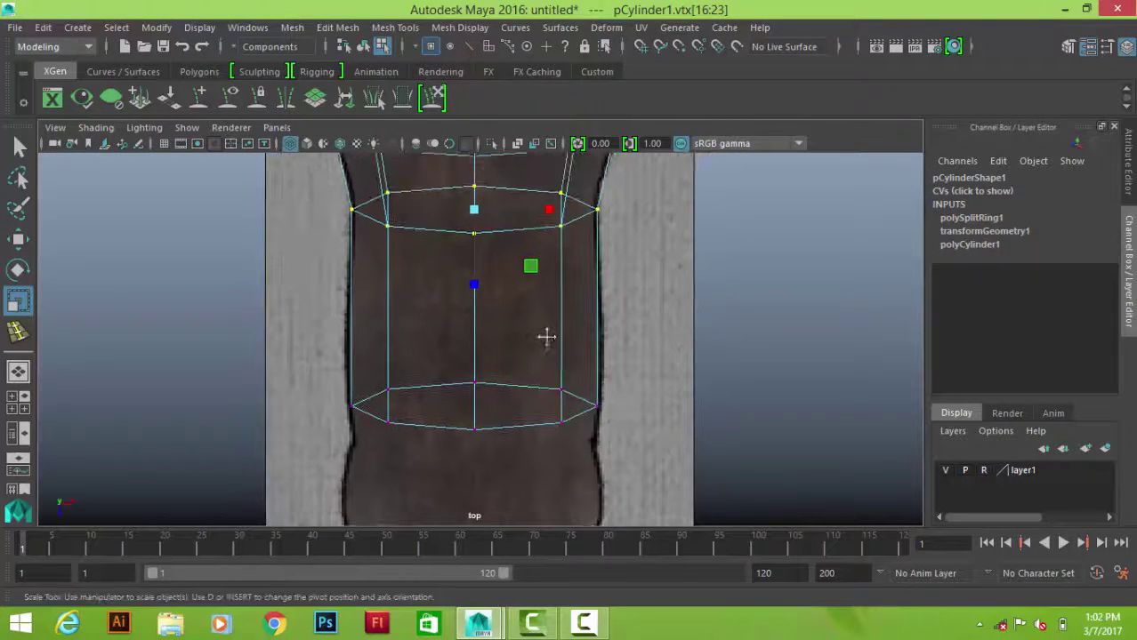
- Add a second edge loop, widen it to 1.064, and raise it to the back line
key("ctrl+e")
left_click(563, 324)
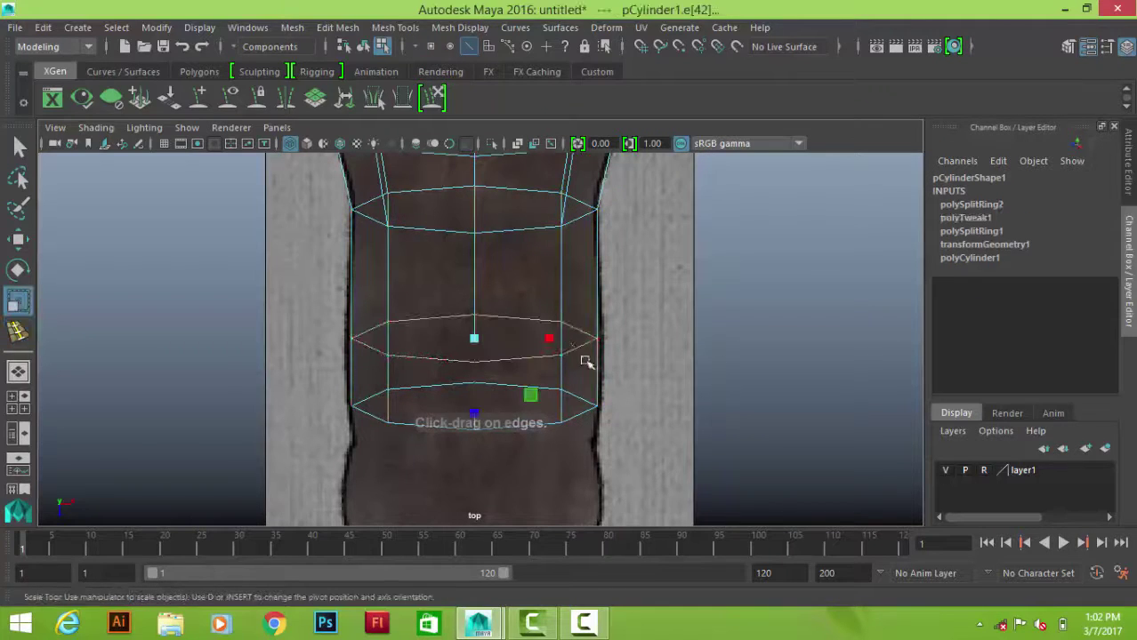
key("r")
left_click_drag(545, 334, 555, 338)
key("space")
key("space")
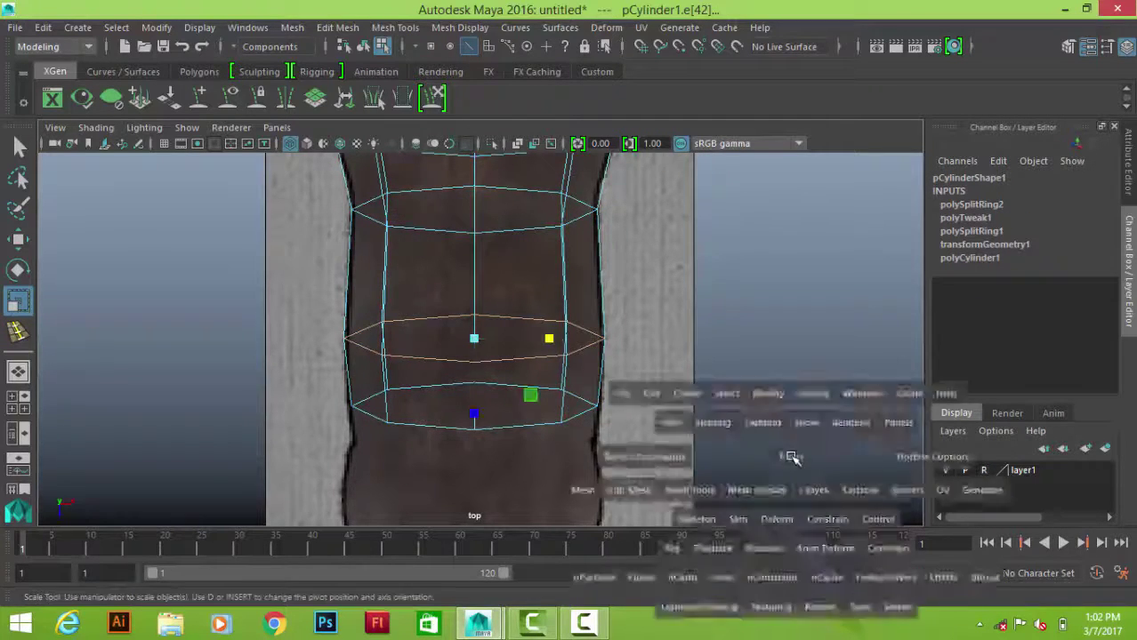
key("w")
left_click_drag(483, 255, 484, 252)
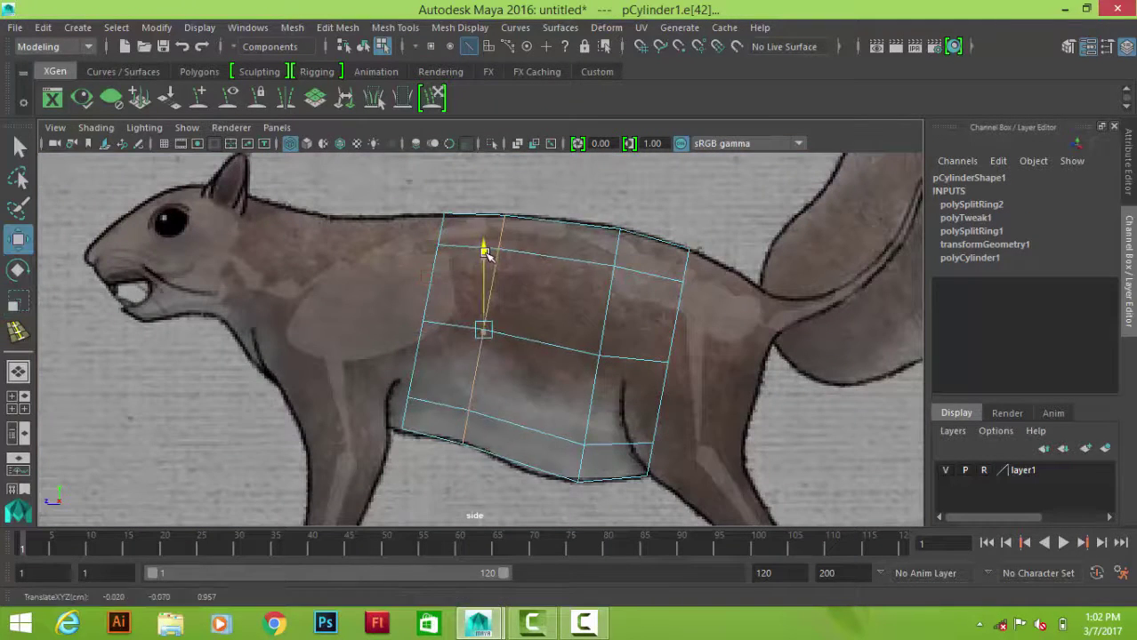
- Marquee-select the front column of body faces in the side view
middle_click_drag(538, 276, 796, 244, "alt")
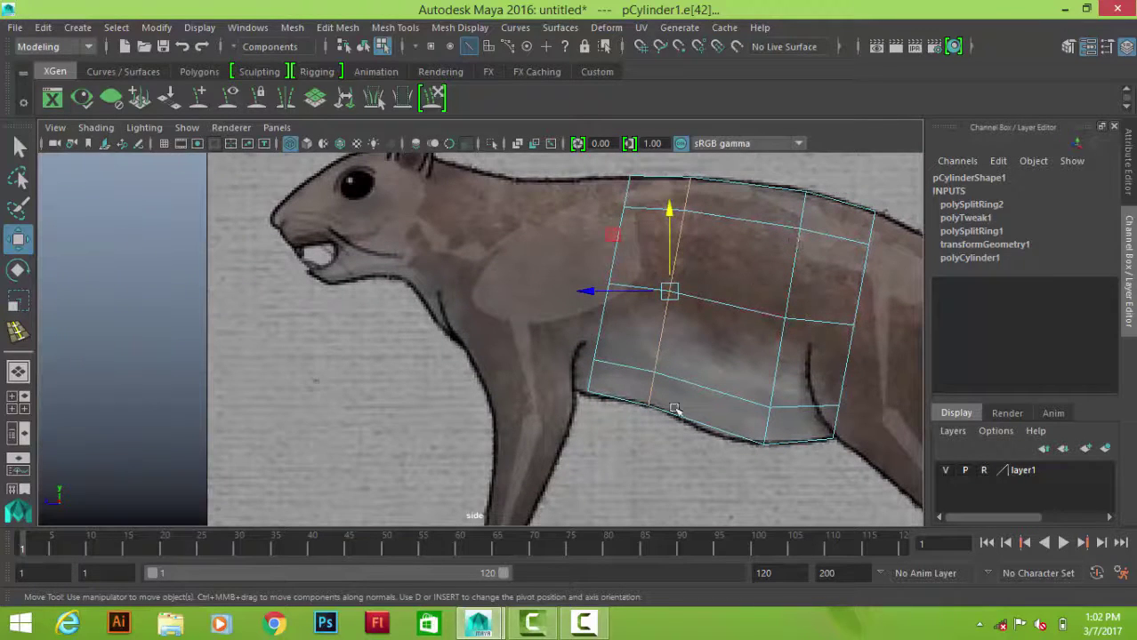
scroll(645, 365, "down", 2)
scroll(638, 223, "up", 4)
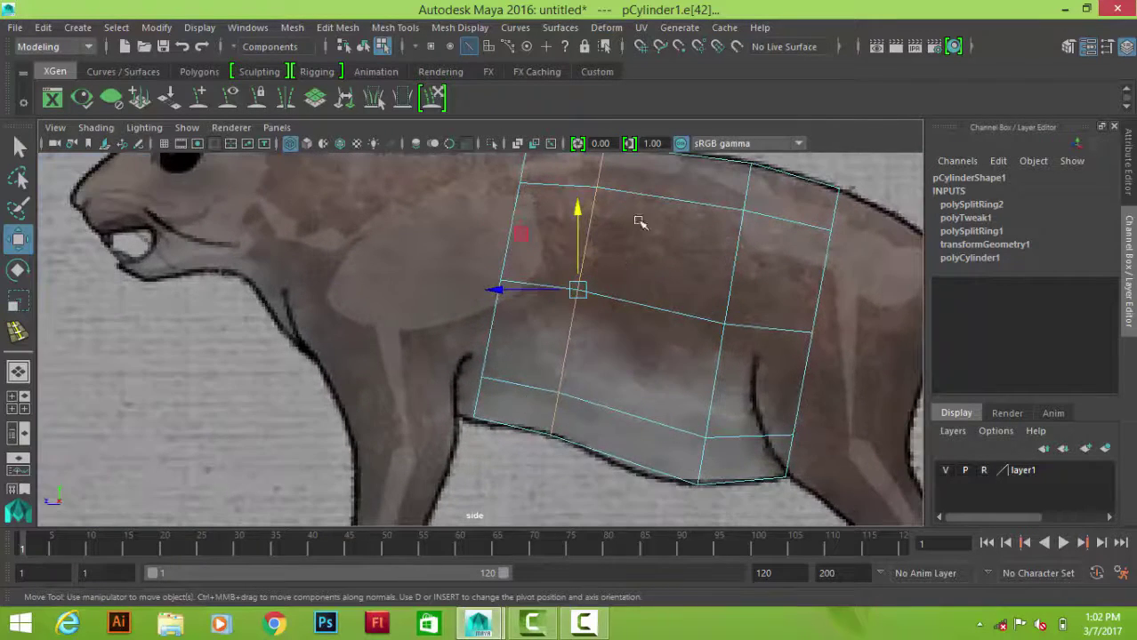
mouse_move(746, 350)
middle_mouse_down("alt")
mouse_move(600, 274)
mouse_move(681, 346)
middle_mouse_up("alt")
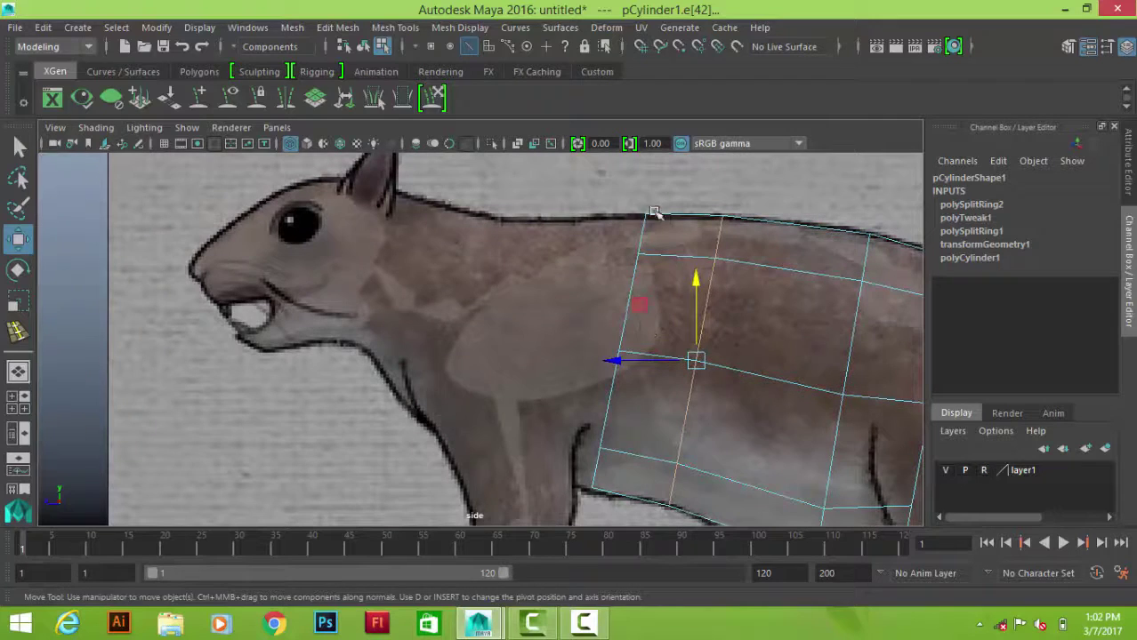
right_click_drag(654, 213, 655, 242)
left_click_drag(784, 185, 652, 518)
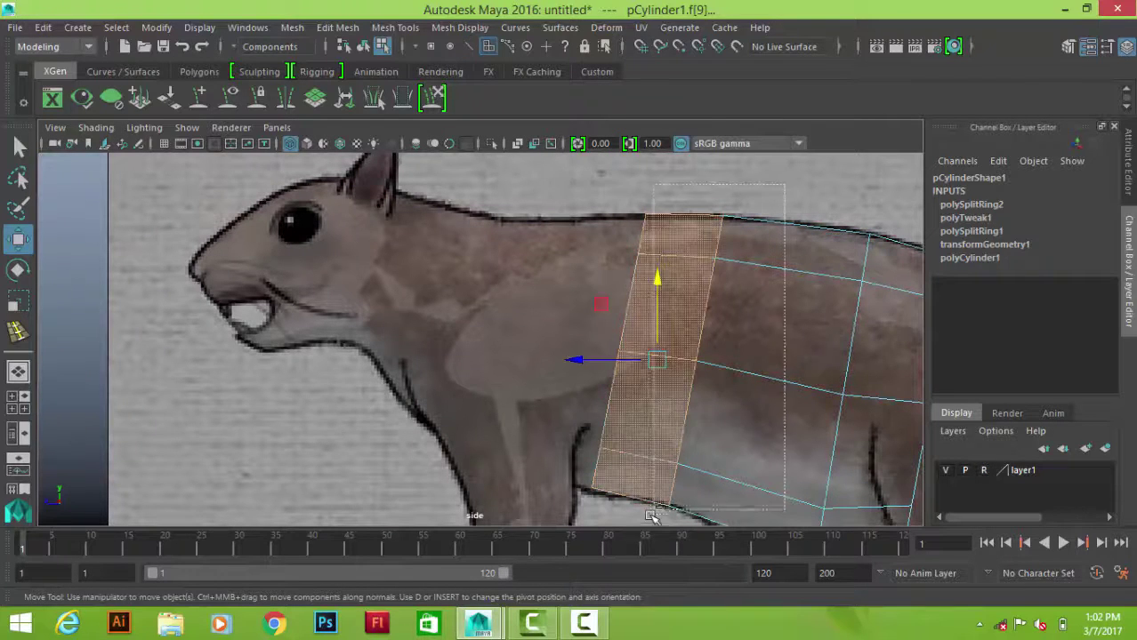
left_click_drag(655, 398, 297, 257)
- Extrude the selected front faces forward toward the squirrel's head
key("q")
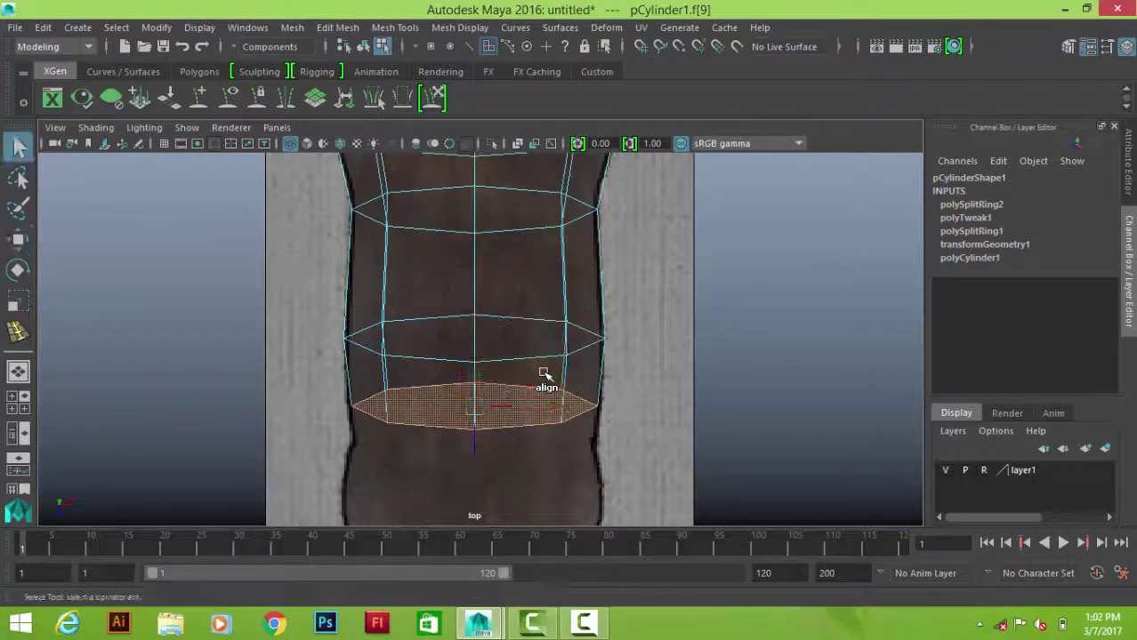
key("w")
key("f")
right_click_drag(800, 283, 798, 328, "shift")
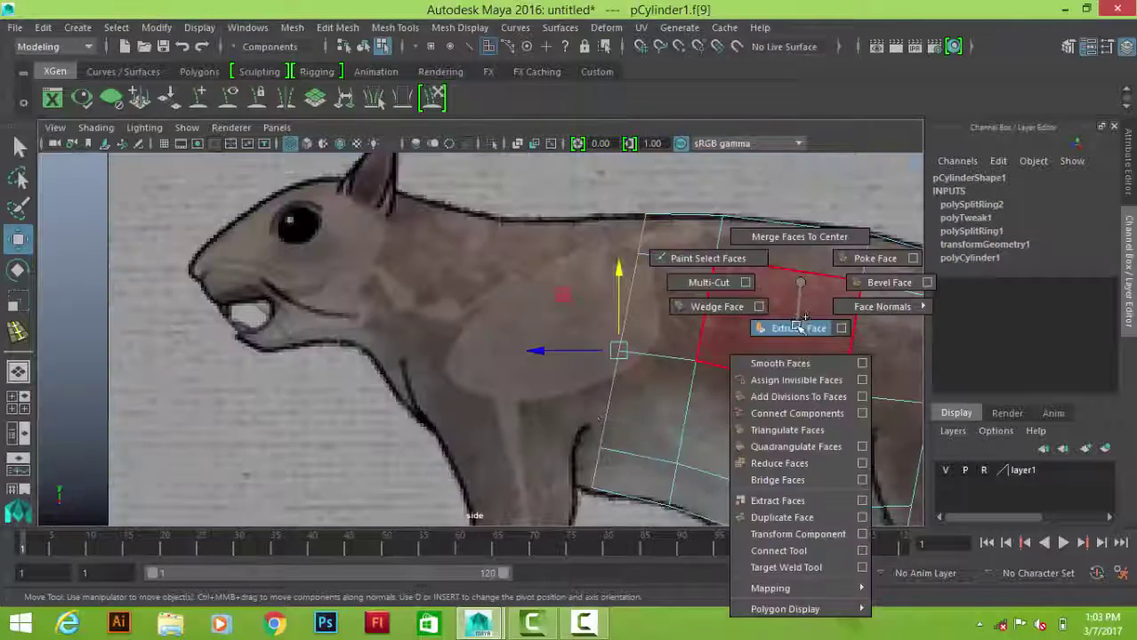
left_click_drag(596, 316, 384, 262)
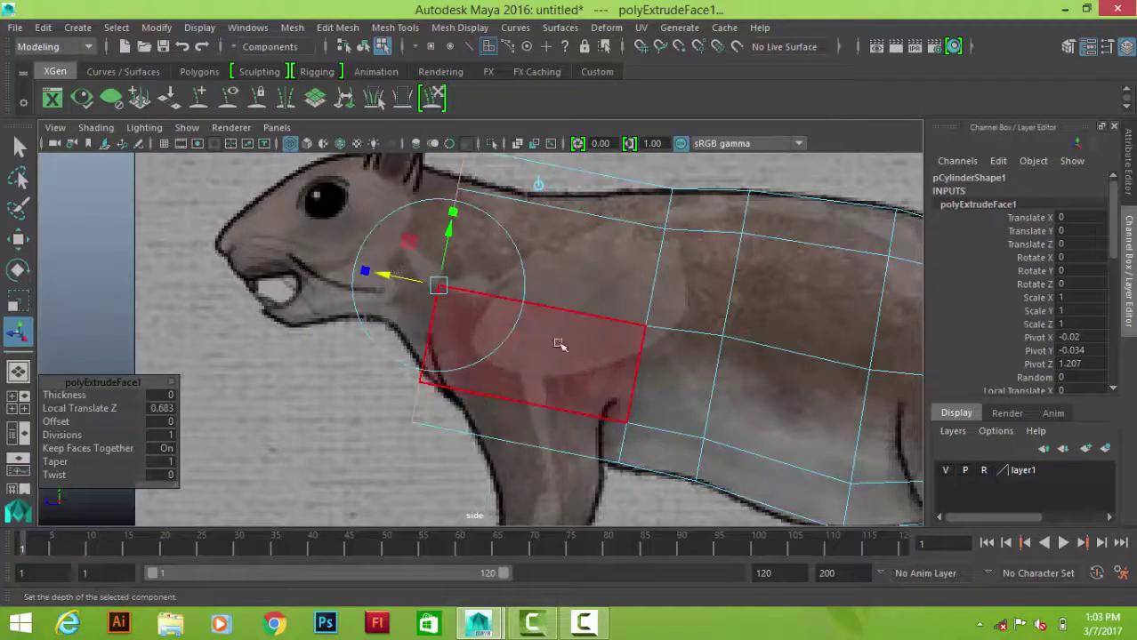
- In side view, scale and nudge the extruded end to fit the neck
middle_click_drag(500, 370, 569, 369, "alt")
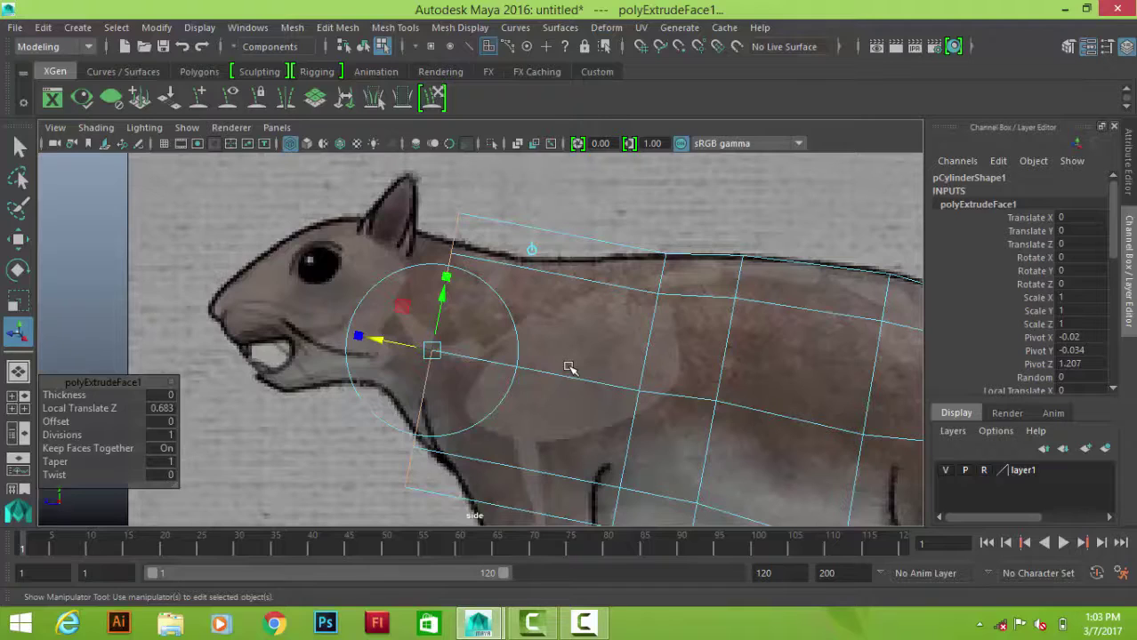
scroll(462, 232, "up", 3)
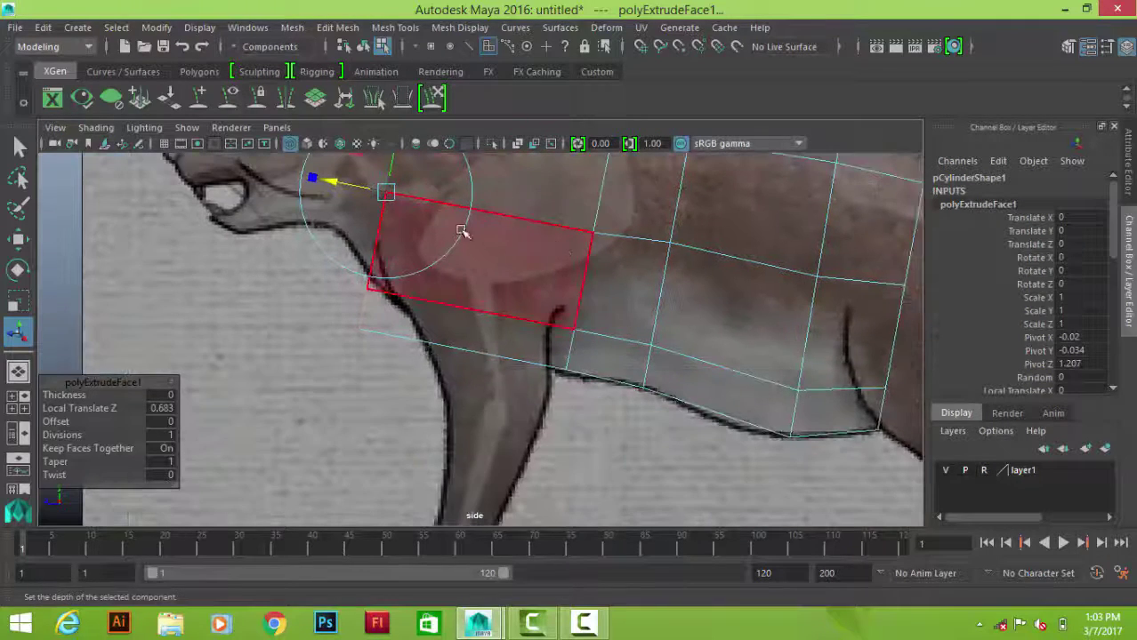
middle_click_drag(445, 230, 378, 349, "alt")
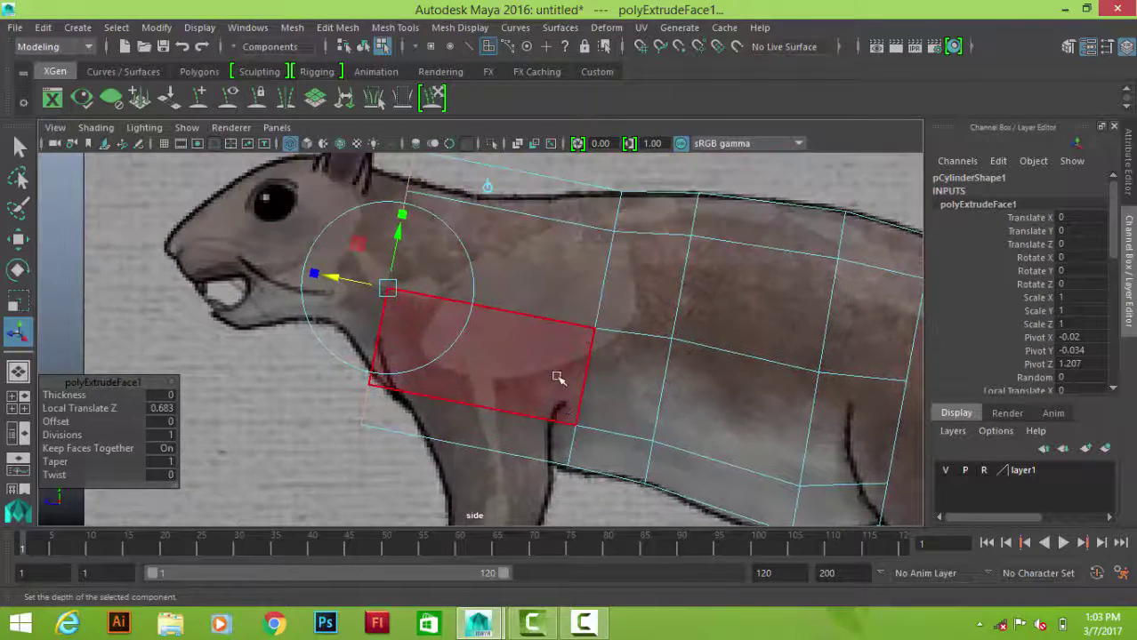
scroll(470, 317, "down", 2)
scroll(457, 350, "up", 3)
key("r")
mouse_move(457, 350)
left_mouse_down()
mouse_move(532, 376)
mouse_move(468, 349)
mouse_move(411, 442)
left_mouse_up()
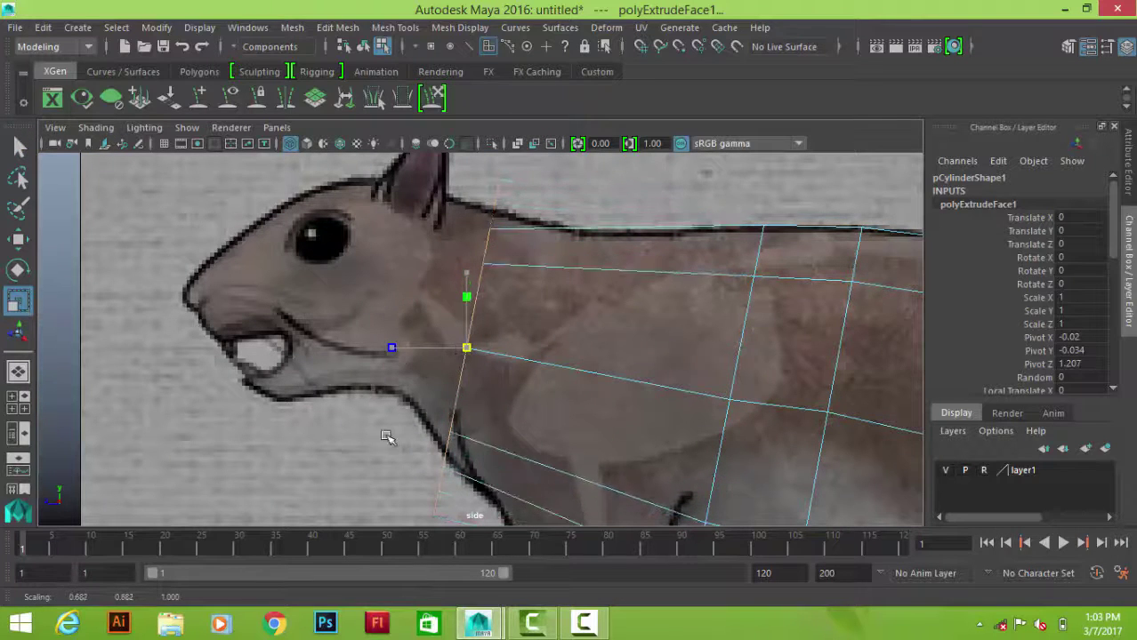
key("w")
mouse_move(467, 346)
left_mouse_down()
mouse_move(480, 356)
mouse_move(474, 379)
left_mouse_up()
key("r")
key("w")
- In top view, narrow the extruded ring to the neck width
key("space")
scroll(474, 380, "up", 3)
scroll(471, 374, "up", 2)
key("r")
left_click_drag(561, 339, 558, 343)
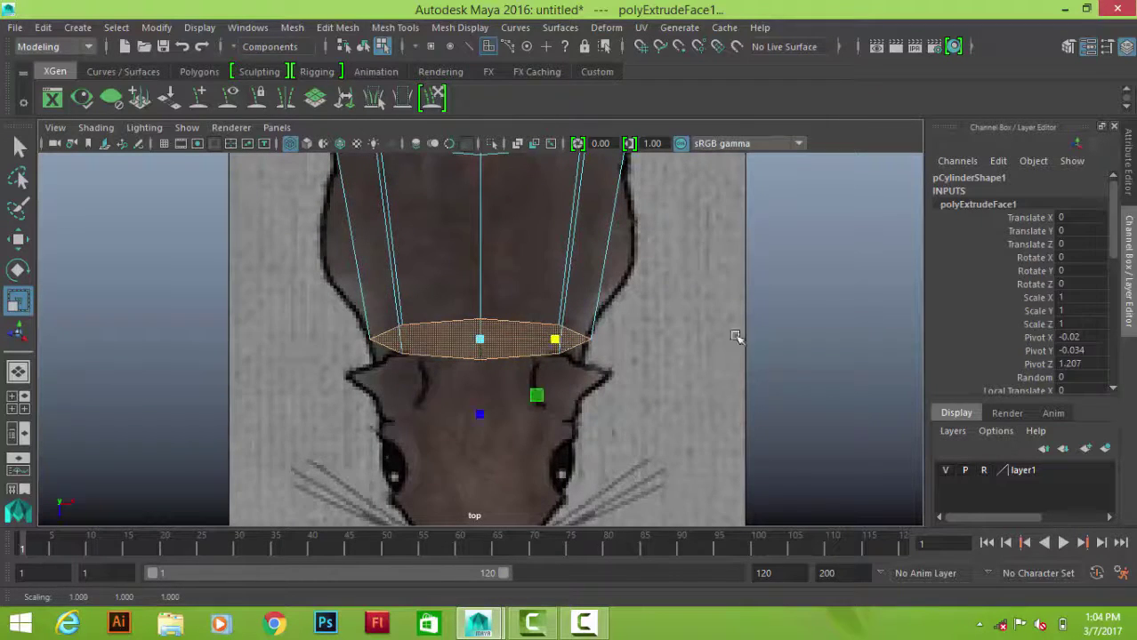
middle_click_drag(735, 337, 708, 441, "alt")
key("space")
key("space")
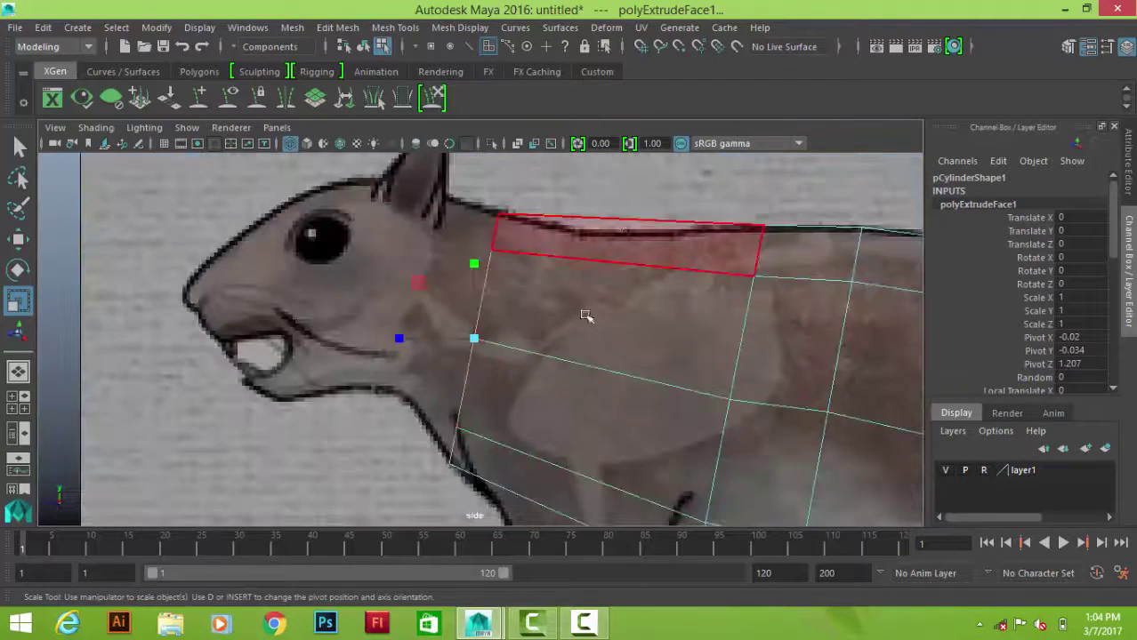
scroll(583, 315, "down", 3)
scroll(627, 322, "up", 3)
scroll(605, 319, "up", 1)
- Pivot the neck end at its base, narrow it to head width, then extrude toward the head
right_click_drag(631, 199, 629, 254, "shift")
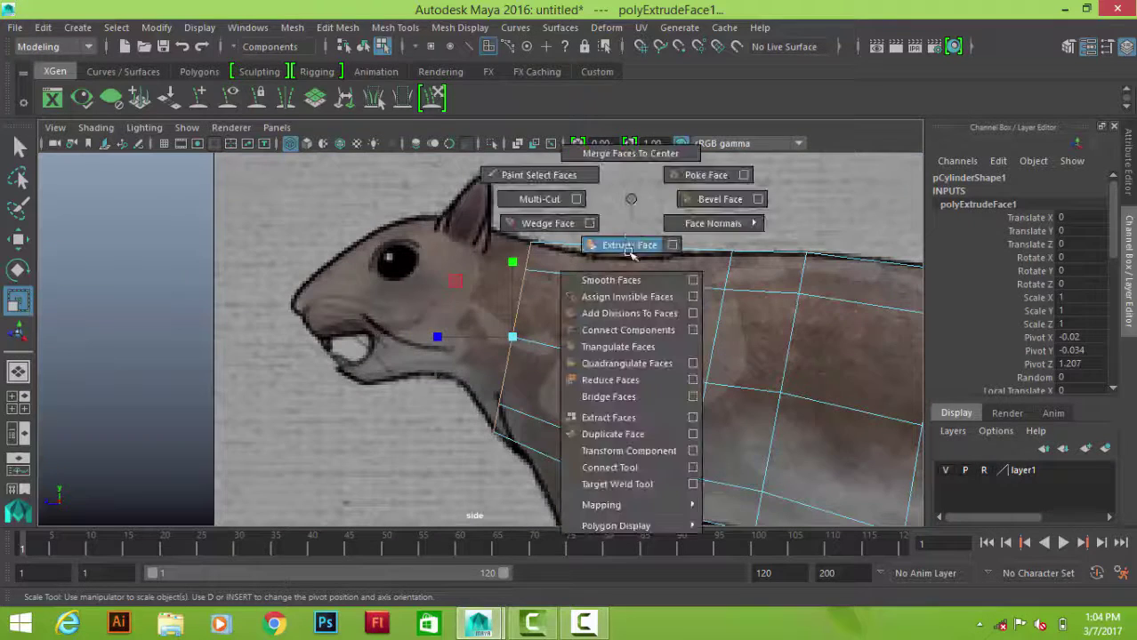
key("w")
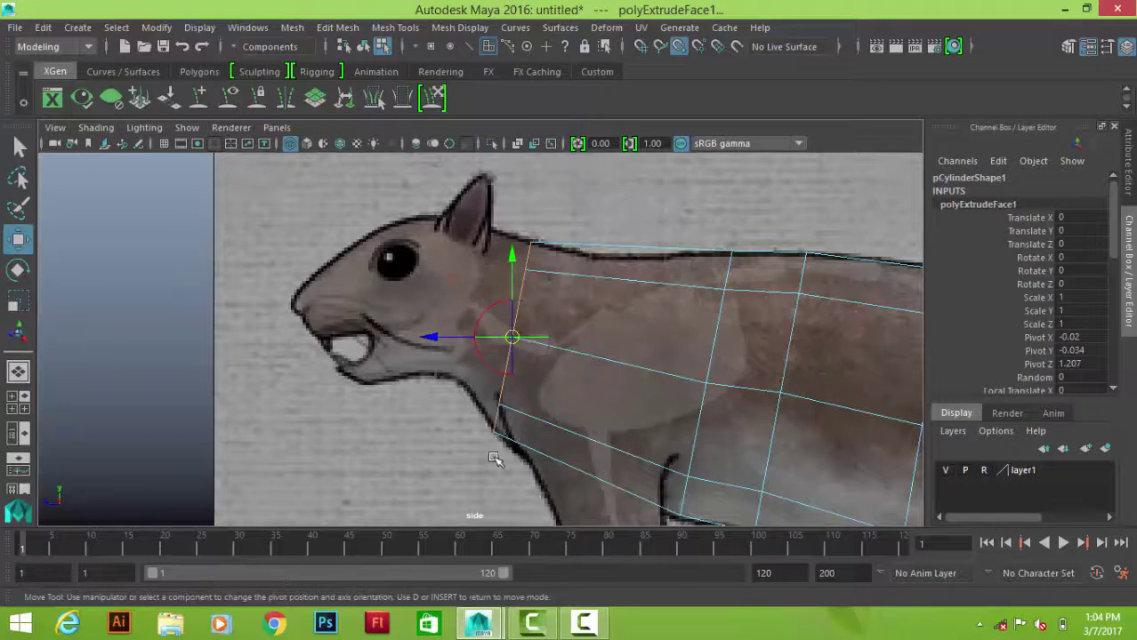
left_click_drag(509, 336, 495, 433)
key("e")
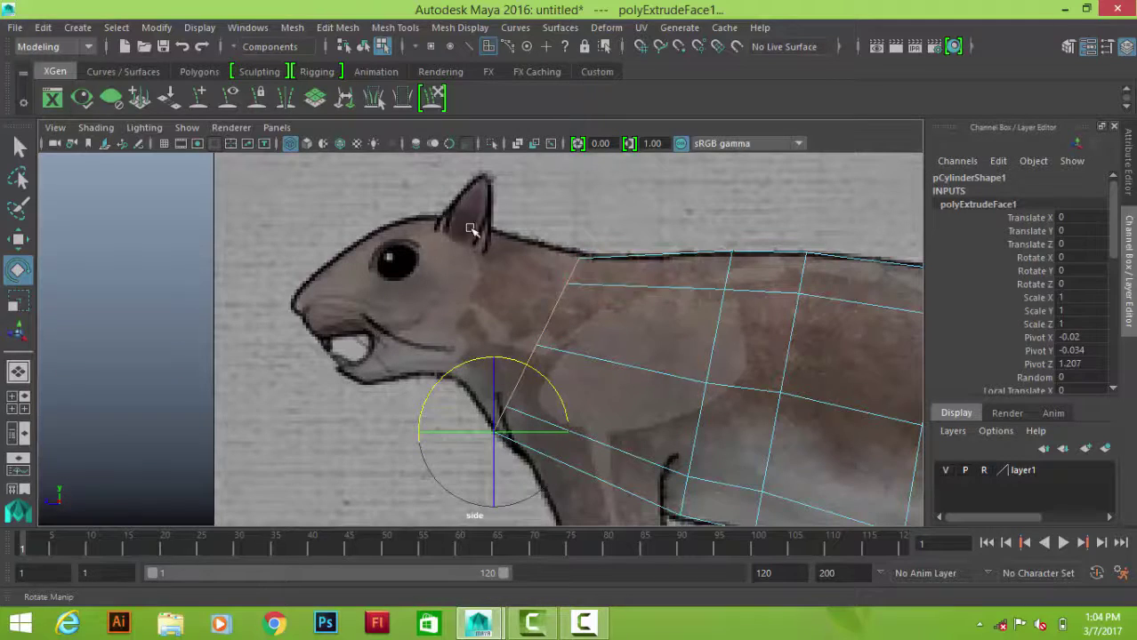
key("space")
scroll(500, 319, "down", 3)
key("r")
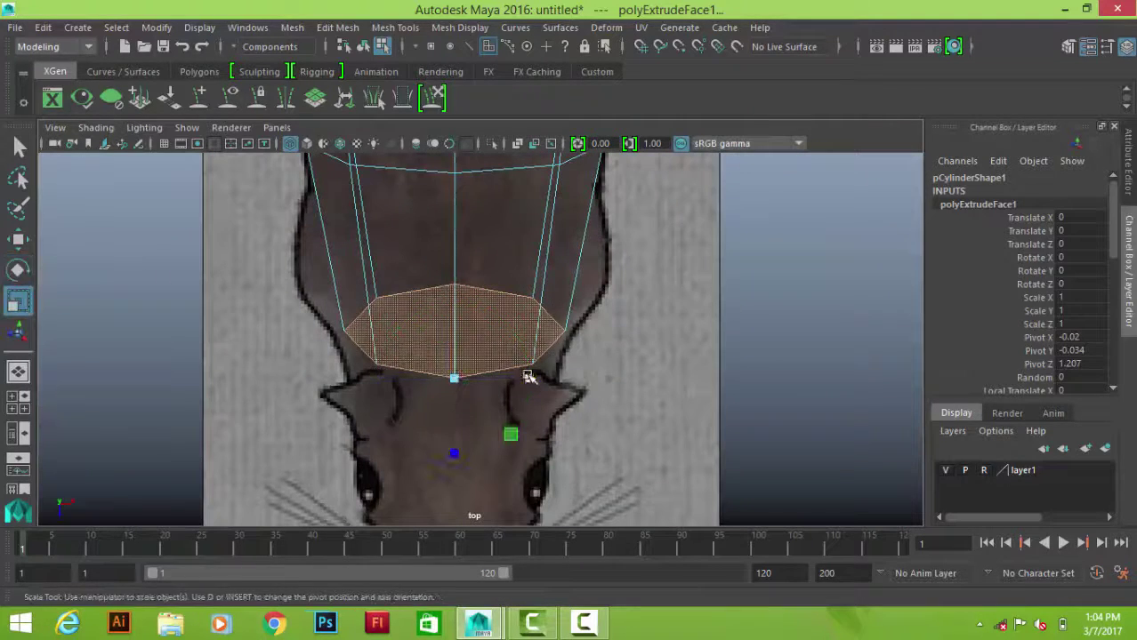
left_click(529, 380)
left_click_drag(529, 381, 533, 376)
key("space")
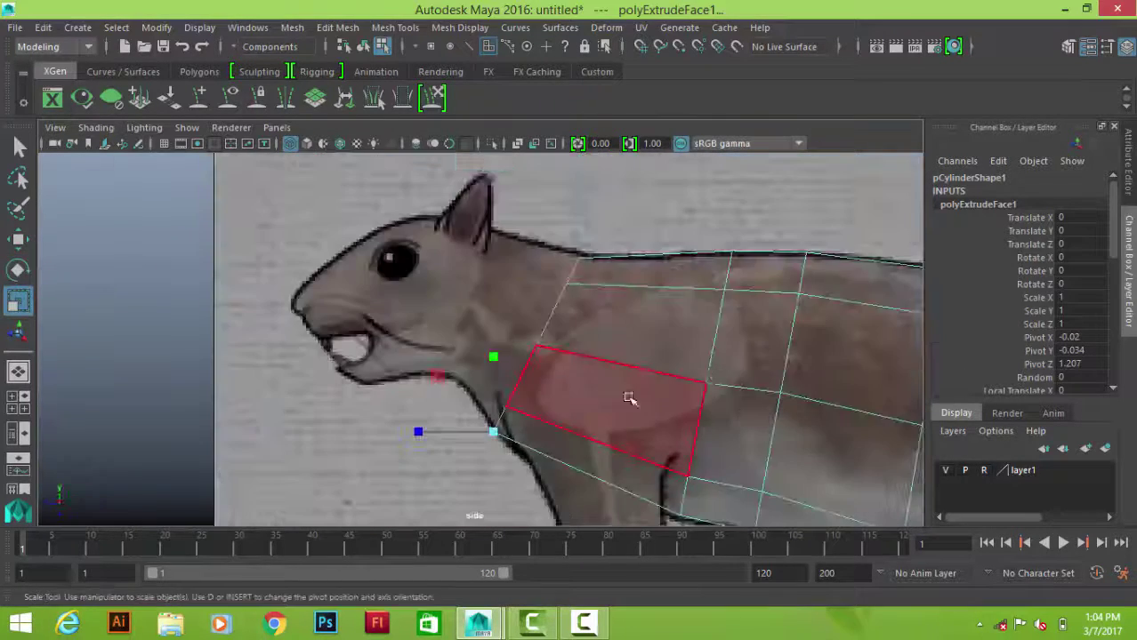
right_click_drag(703, 229, 707, 258, "shift")
middle_click_drag(593, 316, 718, 338, "alt")
- Raise the new neck section toward the head, tilt it to the throat and shrink it
key("w")
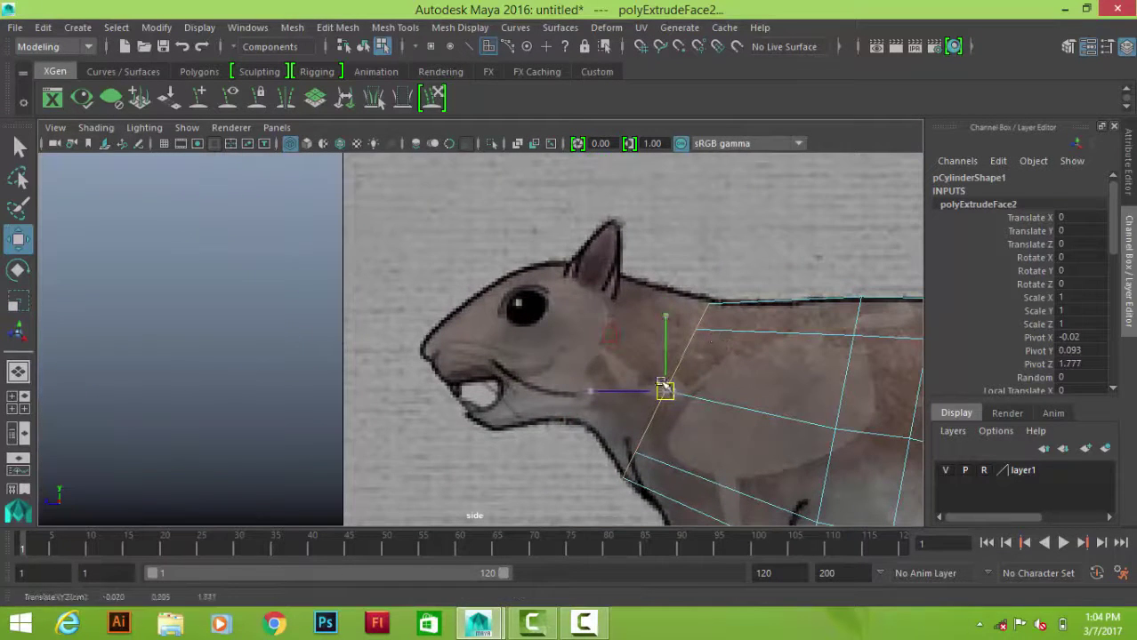
left_click_drag(659, 389, 634, 339)
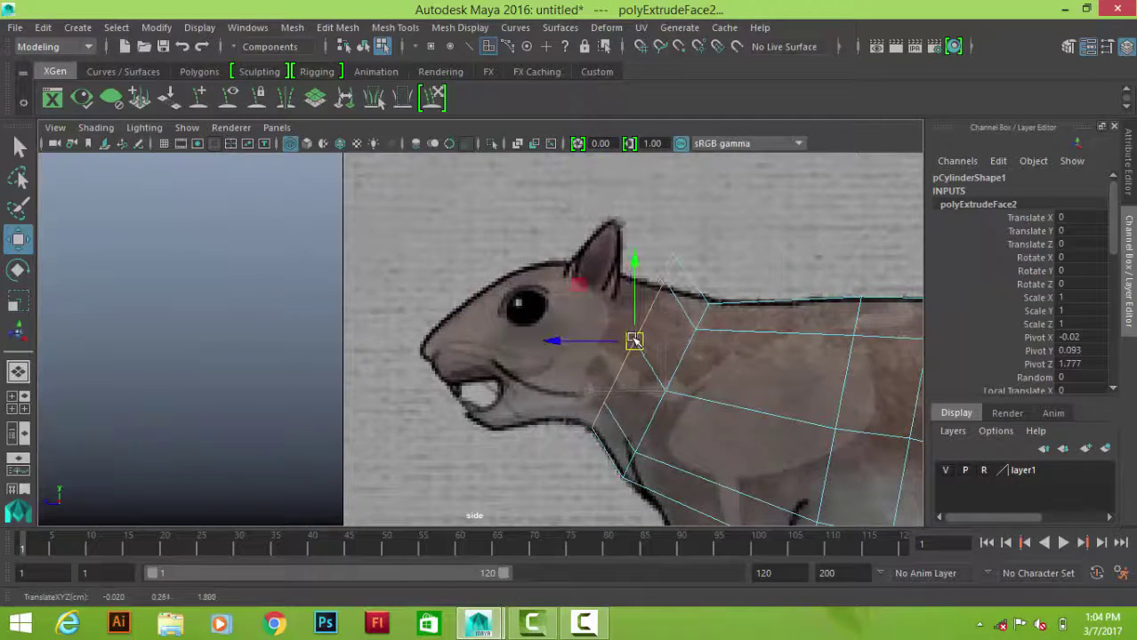
key("e")
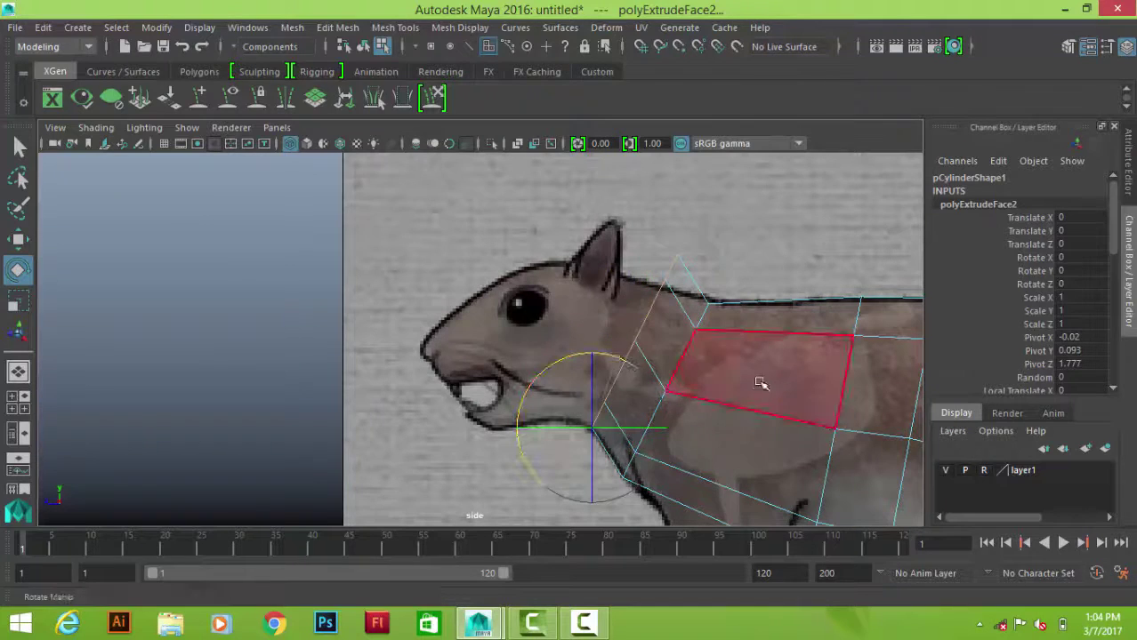
middle_click_drag(761, 383, 747, 354)
scroll(747, 354, "up", 3)
key("r")
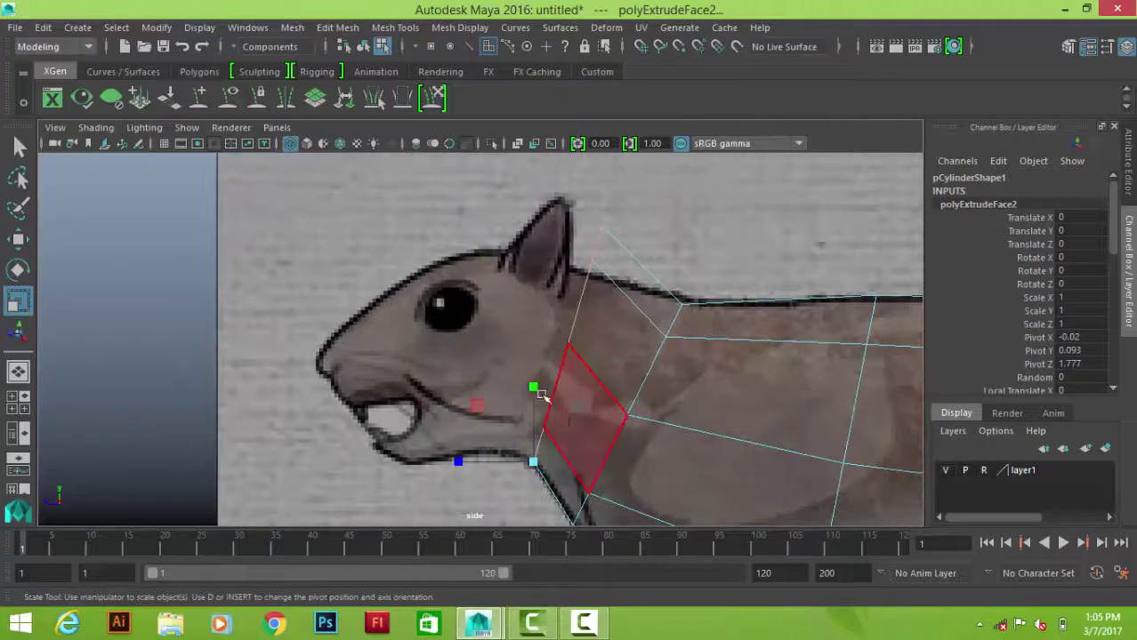
left_click_drag(569, 391, 531, 403)
key("e")
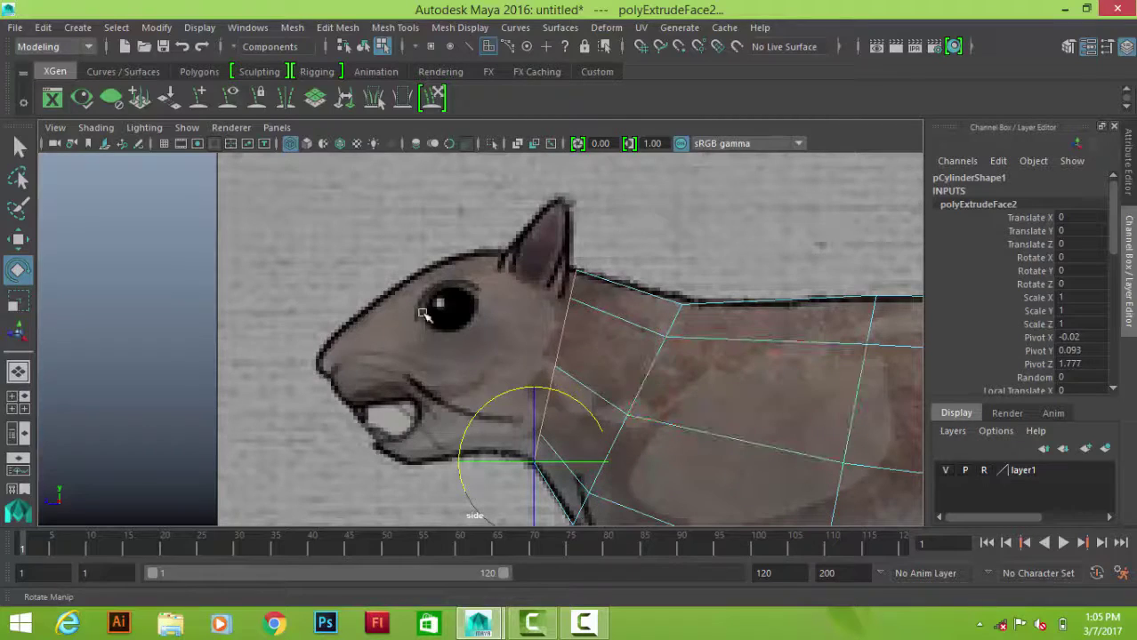
- In the top view, narrow the neck section to the head's width
key("space")
right_click_drag(444, 362, 644, 437, "alt")
middle_click_drag(643, 437, 687, 338, "alt")
key("r")
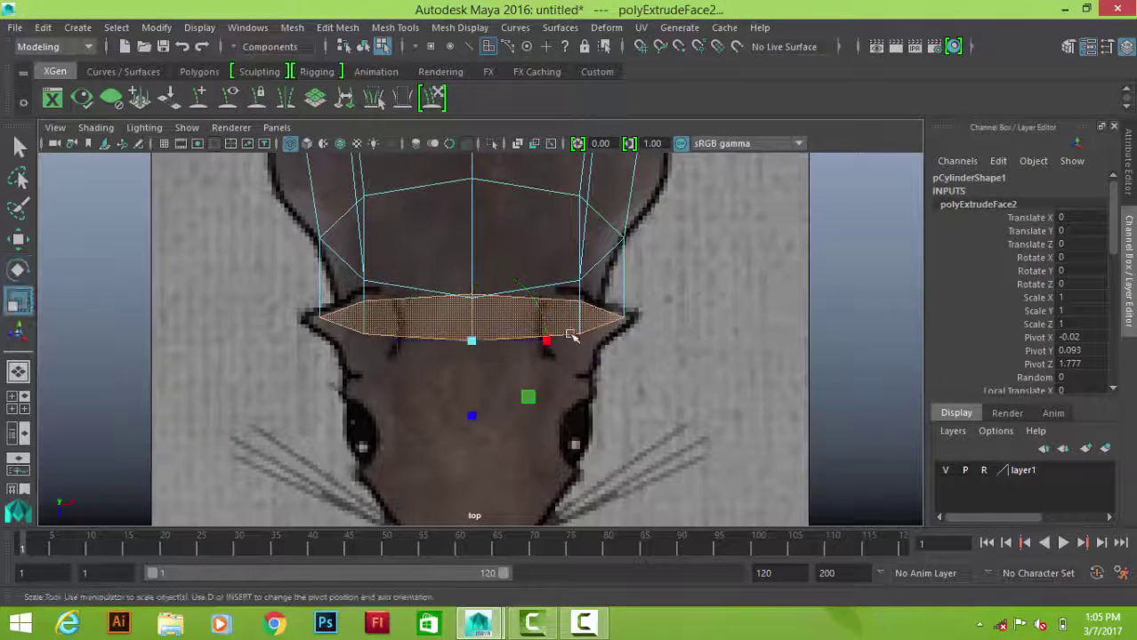
left_click_drag(547, 340, 539, 345)
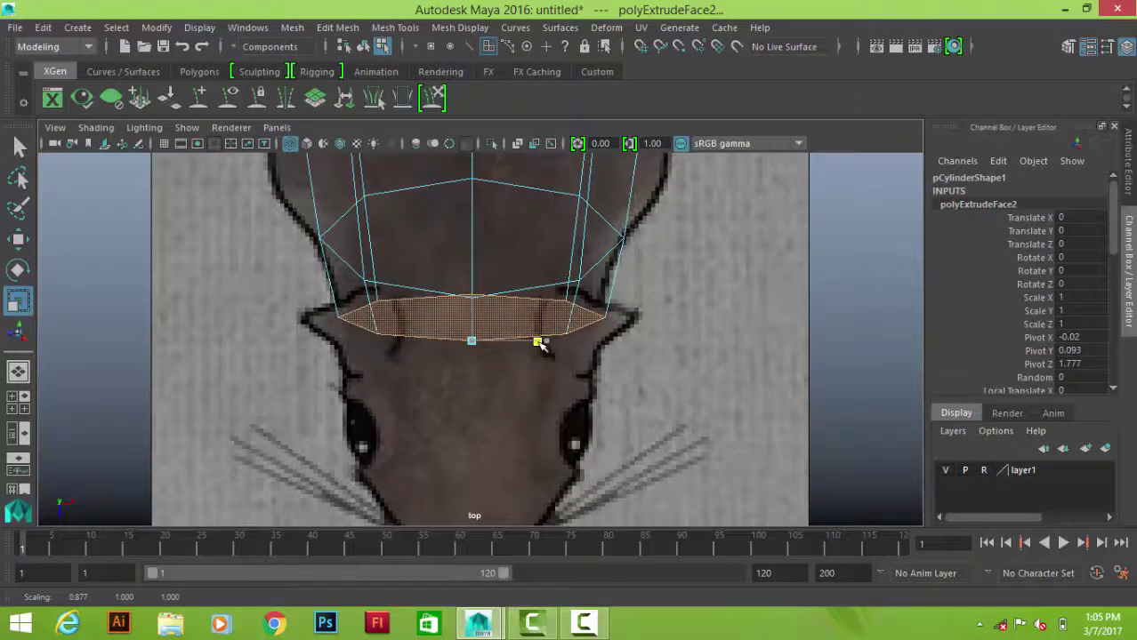
key("space")
- Extrude the neck face again, pull it toward the head and slightly enlarge its end
left_click(685, 325)
key("ctrl+e")
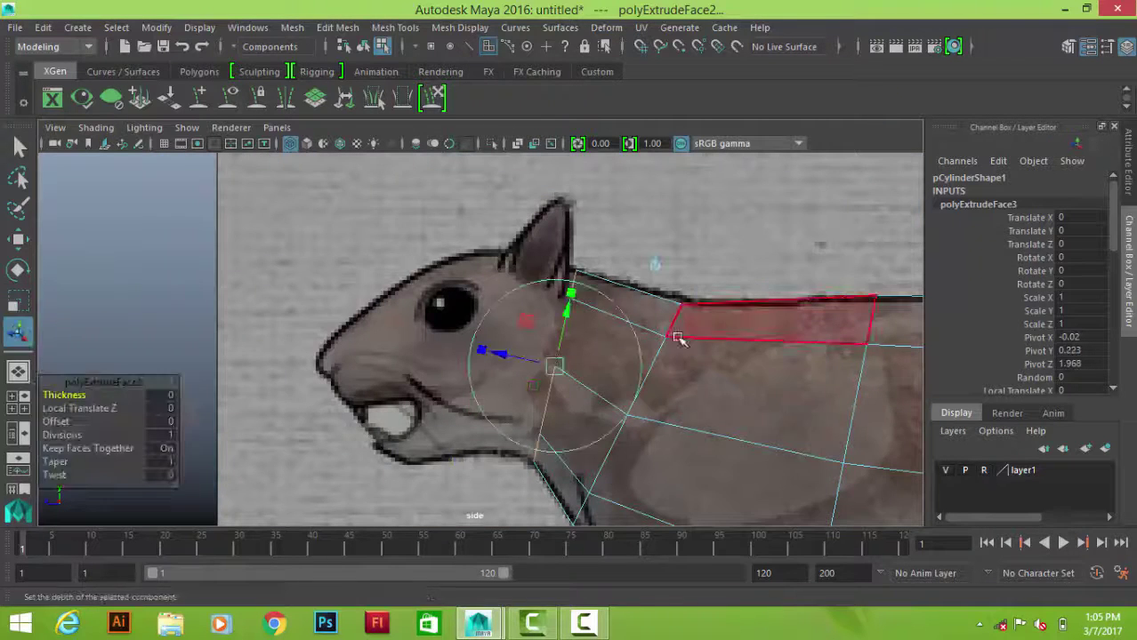
scroll(663, 305, "up", 2)
left_click(554, 291)
key("ctrl+z")
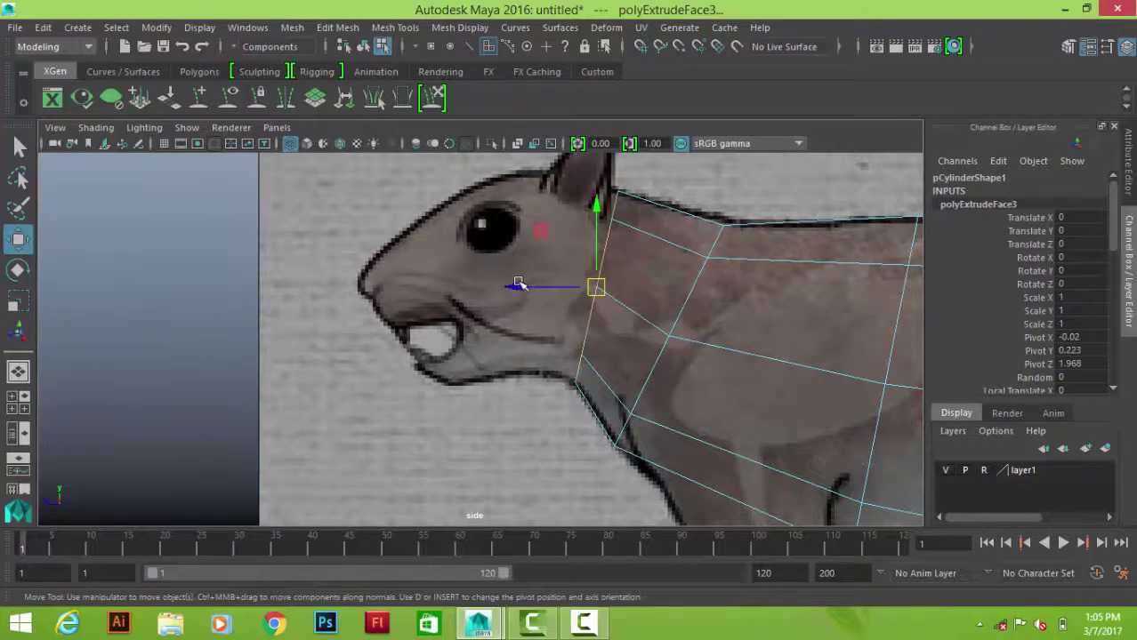
left_click_drag(516, 287, 460, 283)
mouse_move(499, 367)
left_mouse_down()
mouse_move(556, 409)
mouse_move(547, 377)
left_mouse_up()
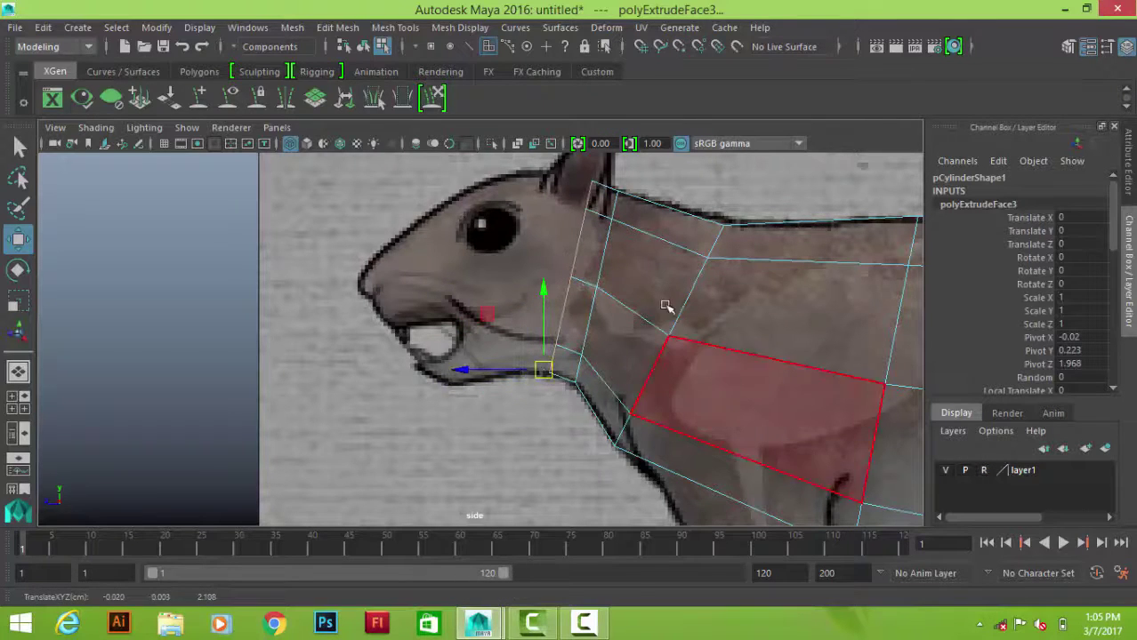
middle_click_drag(665, 304, 644, 369, "alt")
key("e")
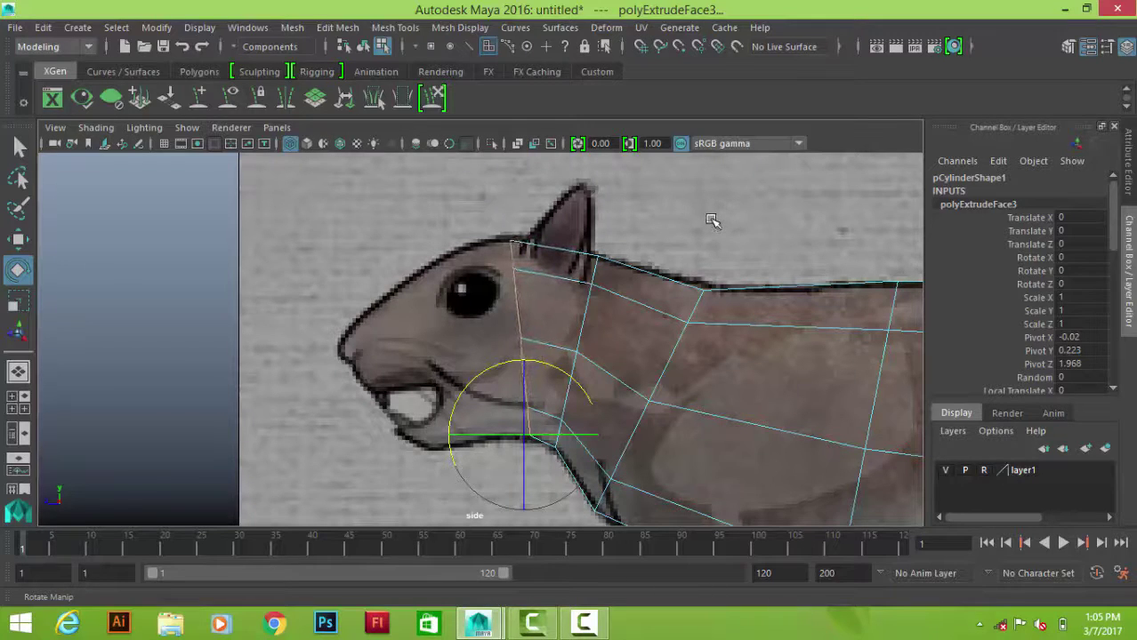
key("r")
left_click_drag(519, 355, 522, 356)
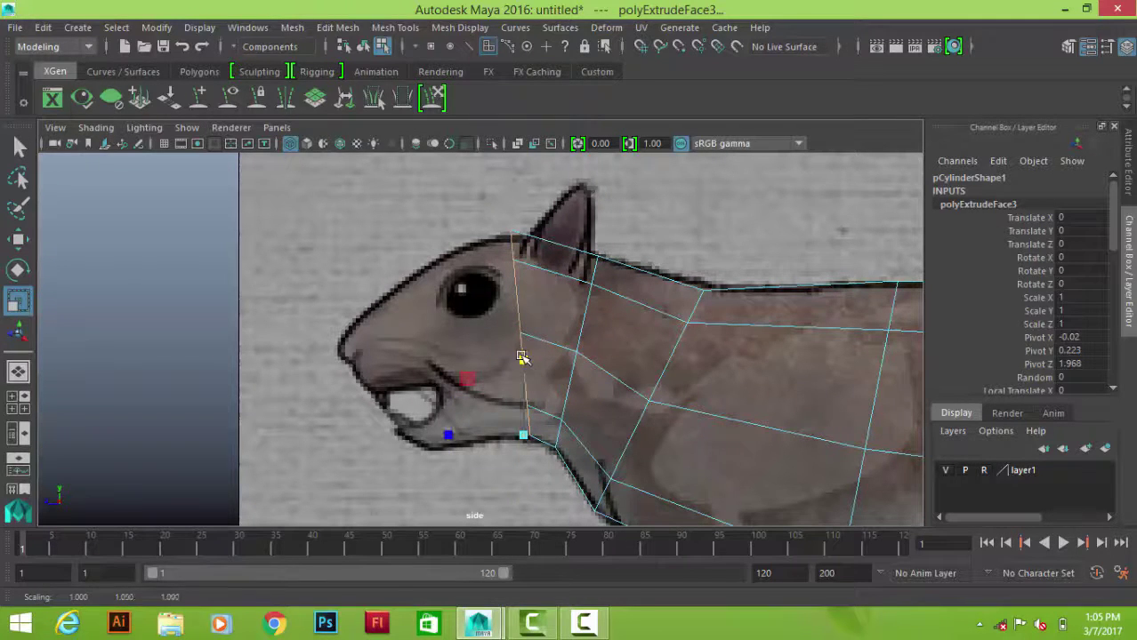
- Narrow the neck edge ring sideways in the top view, then extrude the front face again
key("w")
key("space")
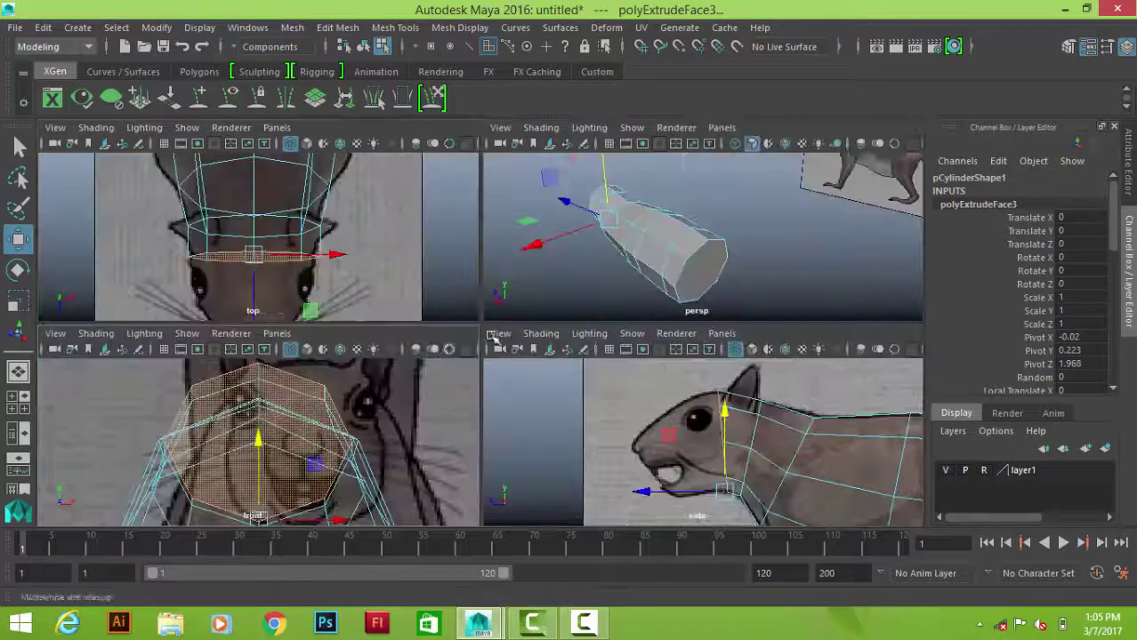
key("space")
scroll(539, 340, "up", 5)
key("r")
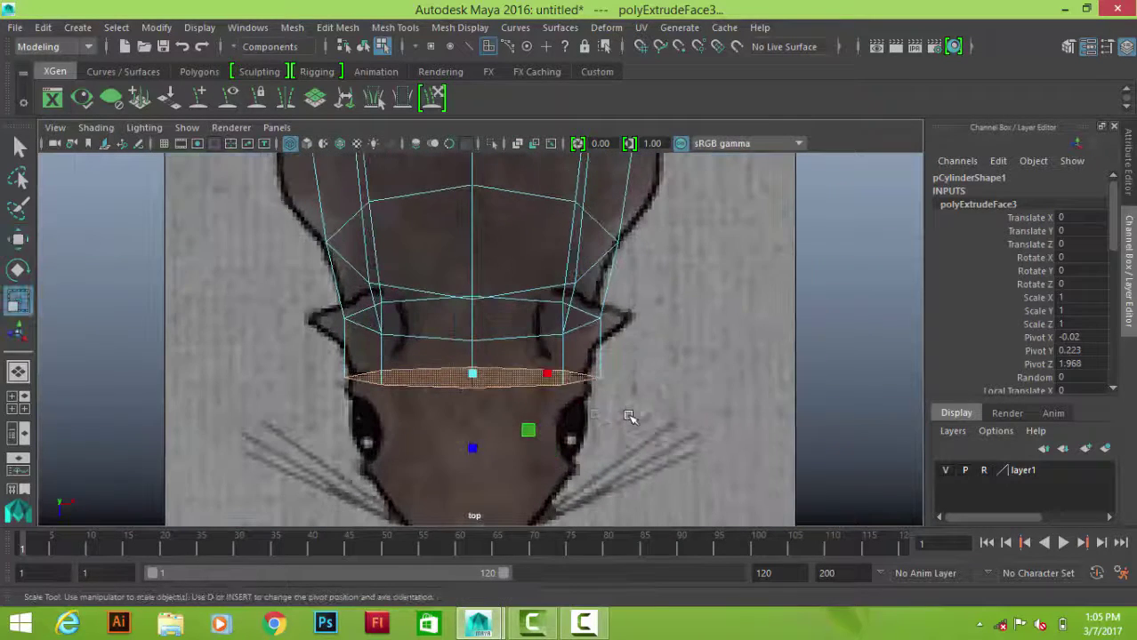
left_click_drag(546, 375, 543, 375)
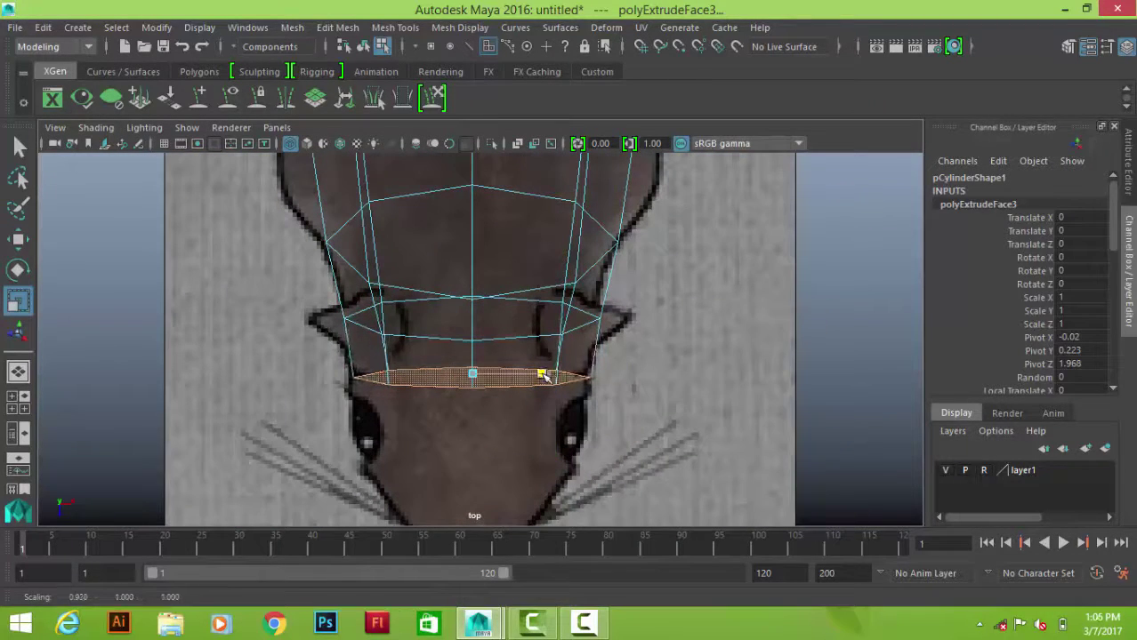
key("space")
key("space")
scroll(712, 373, "up", 2)
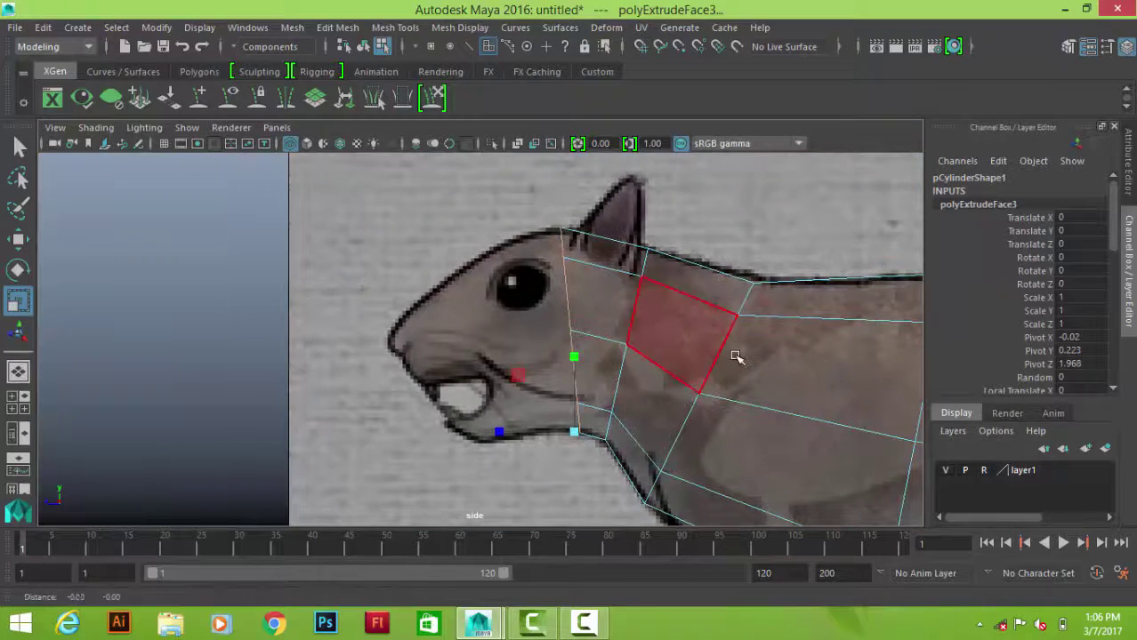
key("ctrl+e")
- Move the extruded face down to the mouth corner, shrink it vertically and tilt it along the jaw
key("w")
left_click_drag(571, 326, 536, 326)
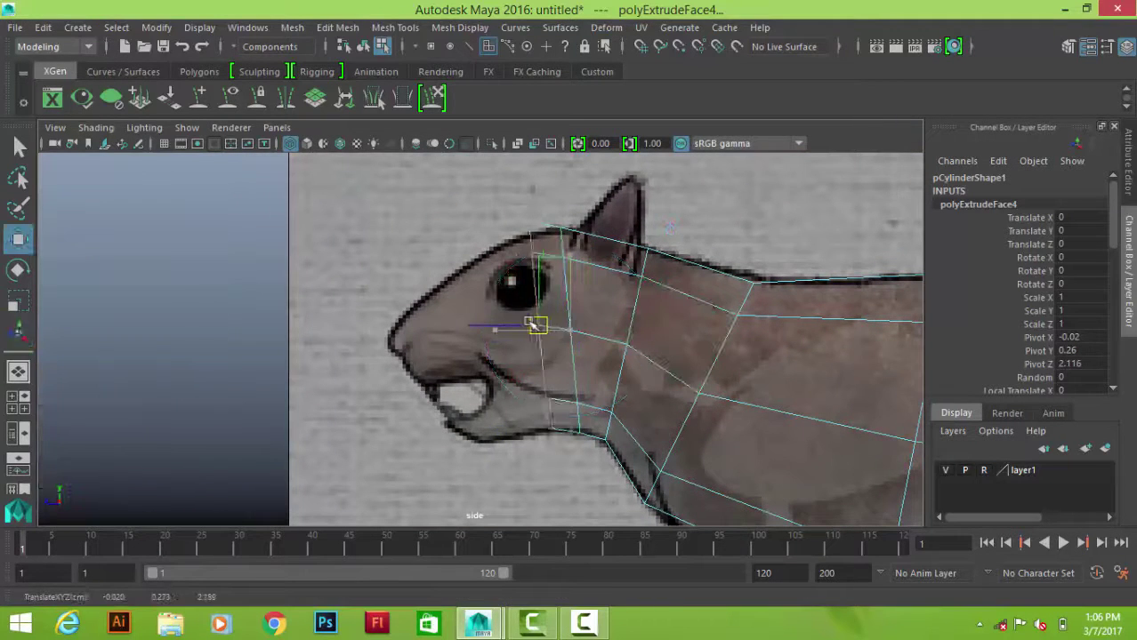
key("e")
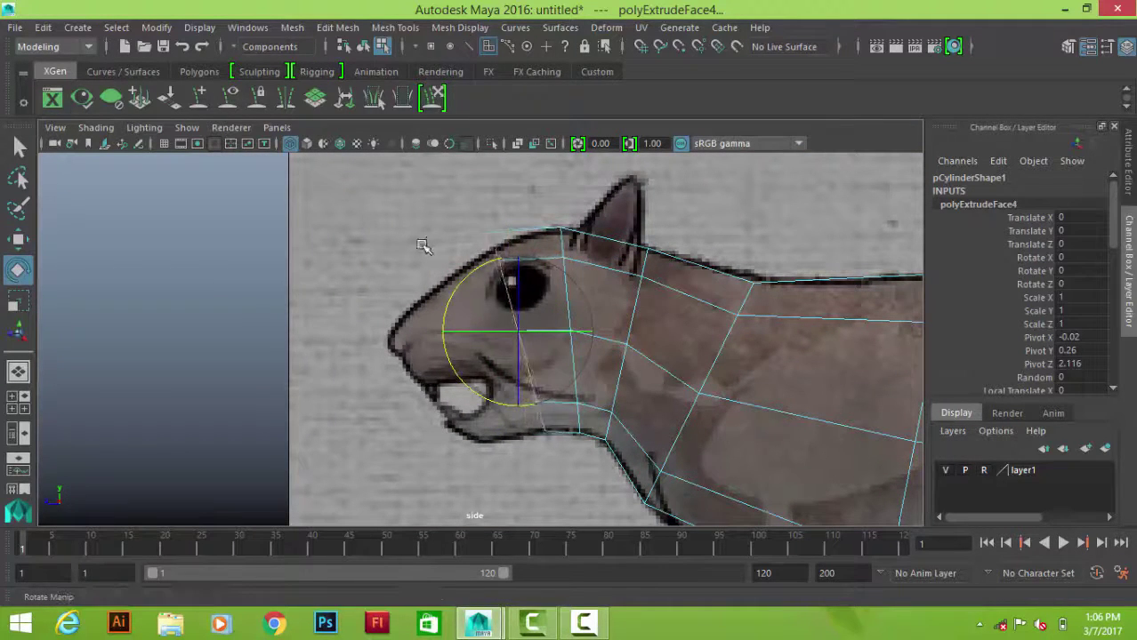
key("w")
left_click_drag(516, 331, 509, 340)
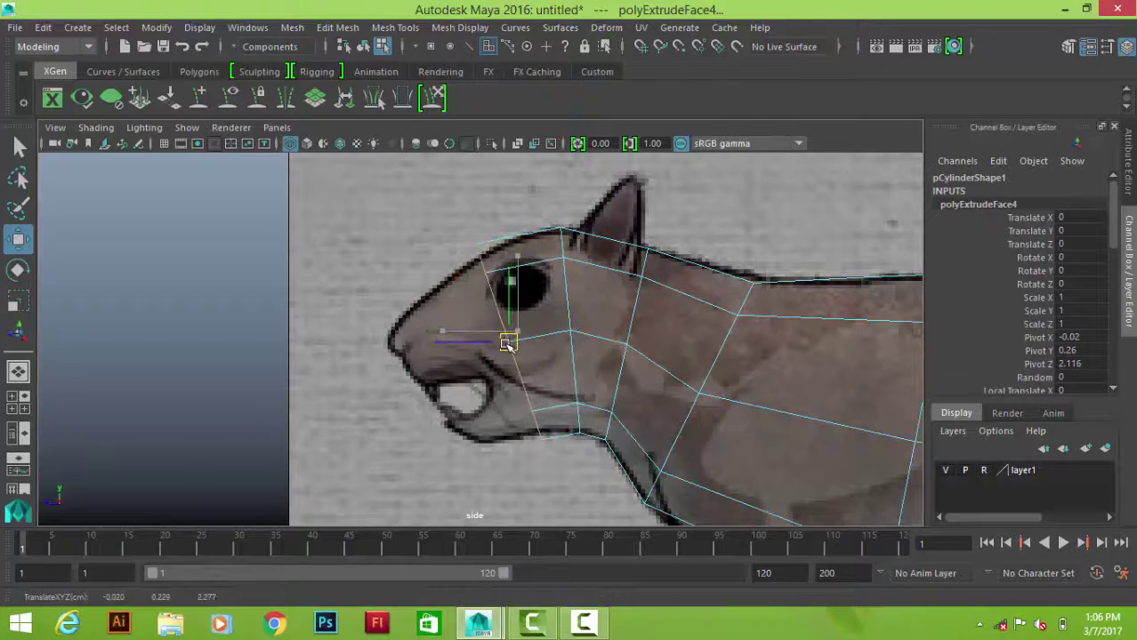
mouse_move(507, 342)
left_mouse_down()
mouse_move(539, 445)
mouse_move(540, 433)
left_mouse_up()
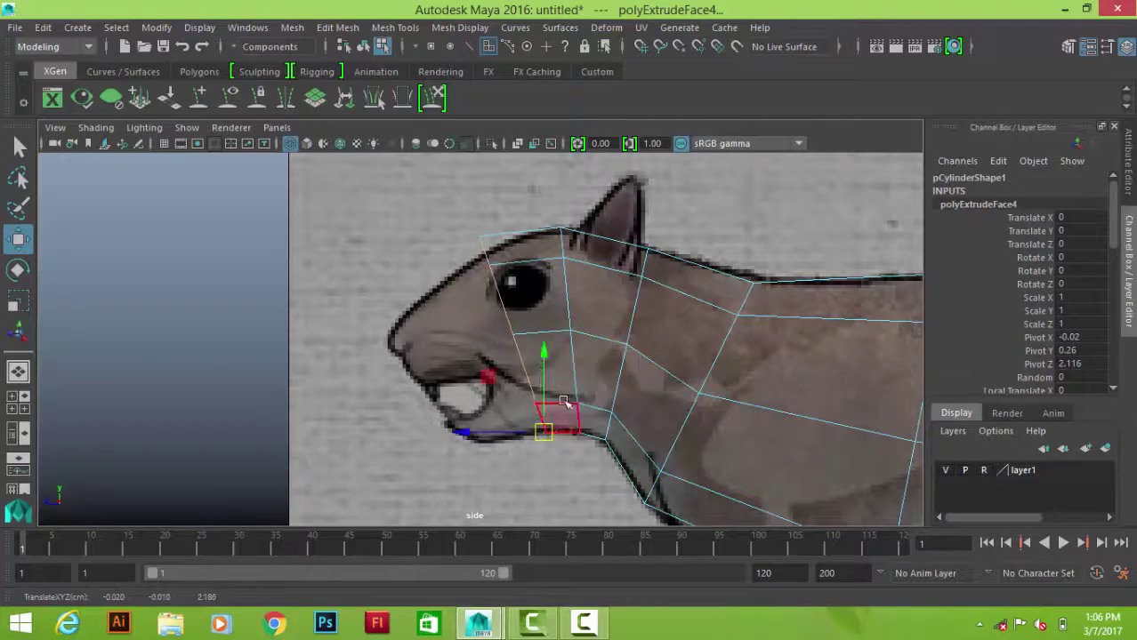
key("e")
key("r")
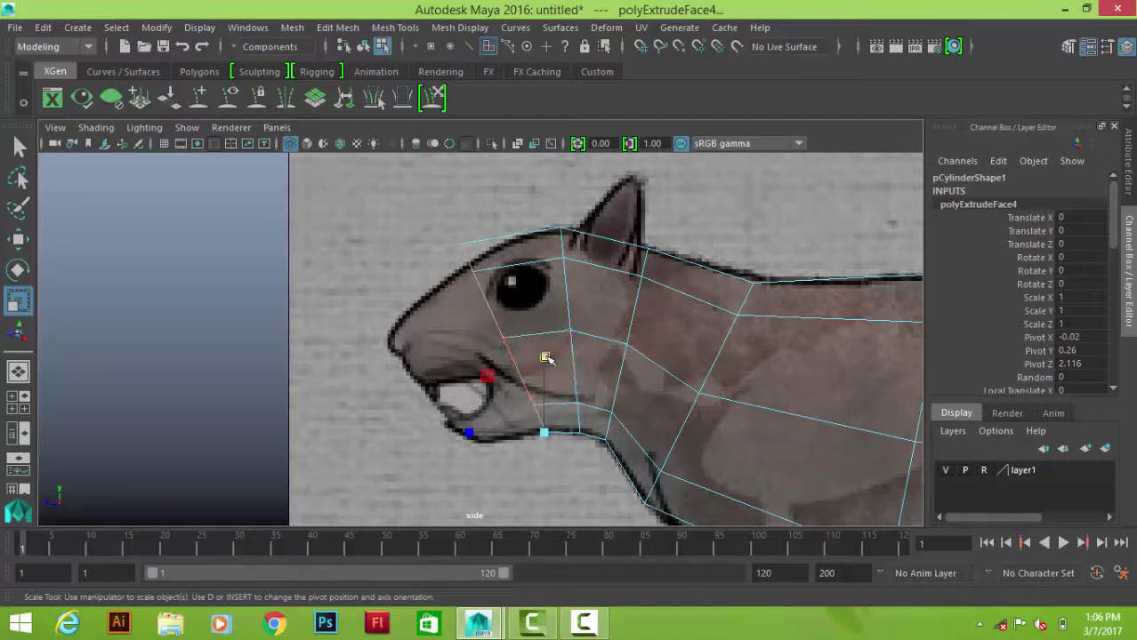
left_click_drag(545, 356, 544, 366)
key("e")
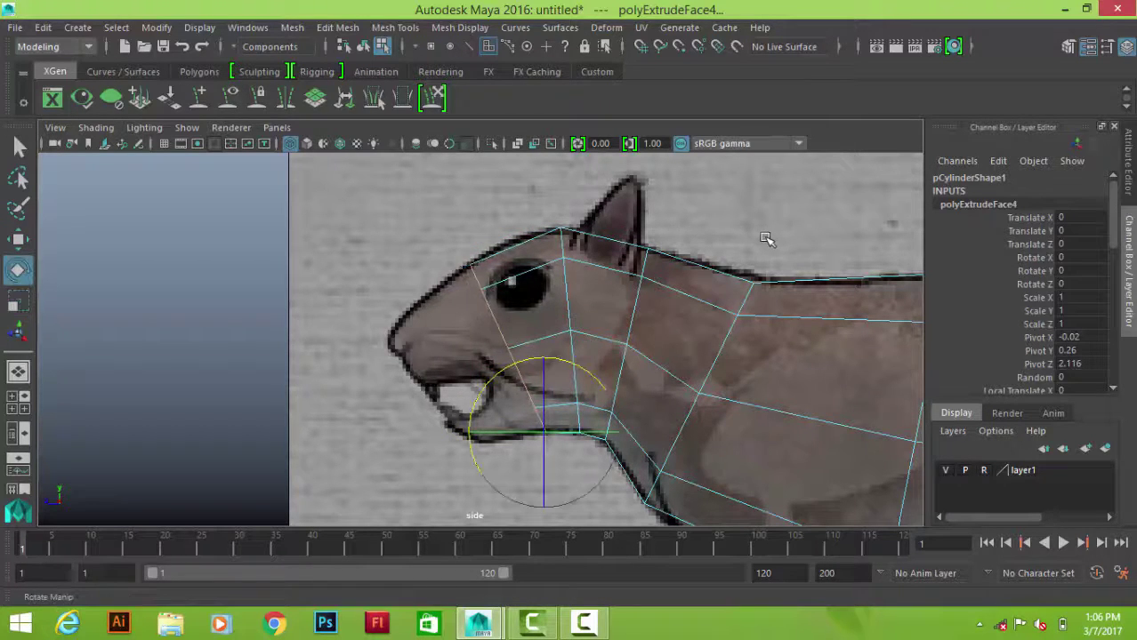
left_click_drag(552, 313, 279, 267)
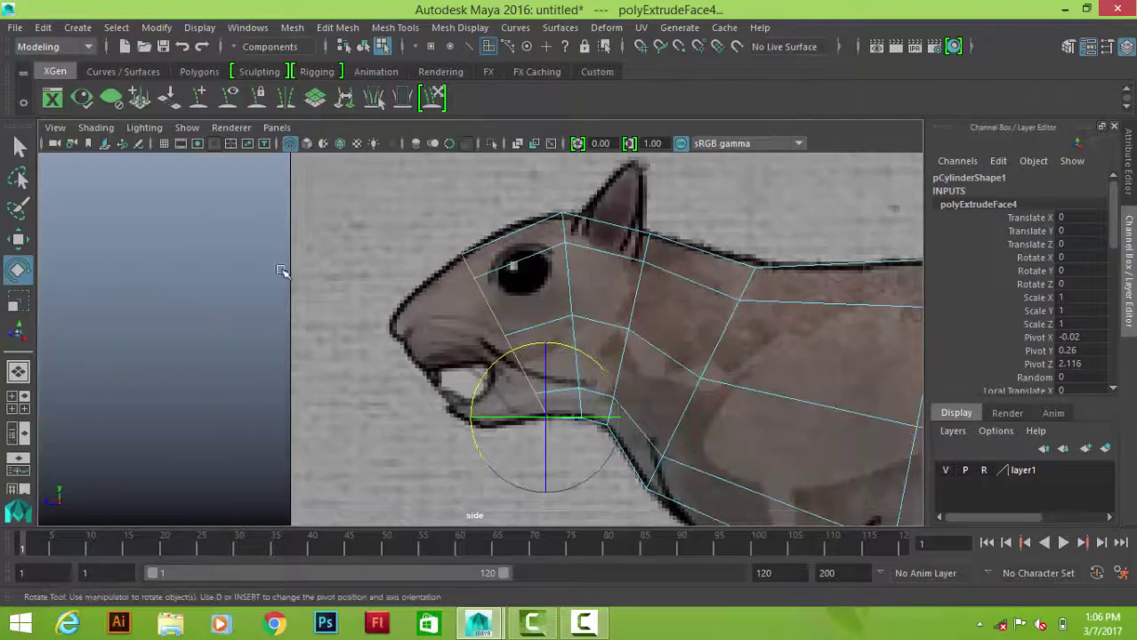
- Extrude a snout section, push it toward the nose and raise the mouth vertex
key("space")
scroll(401, 326, "down", 5)
scroll(398, 337, "up", 3)
scroll(614, 305, "up", 1)
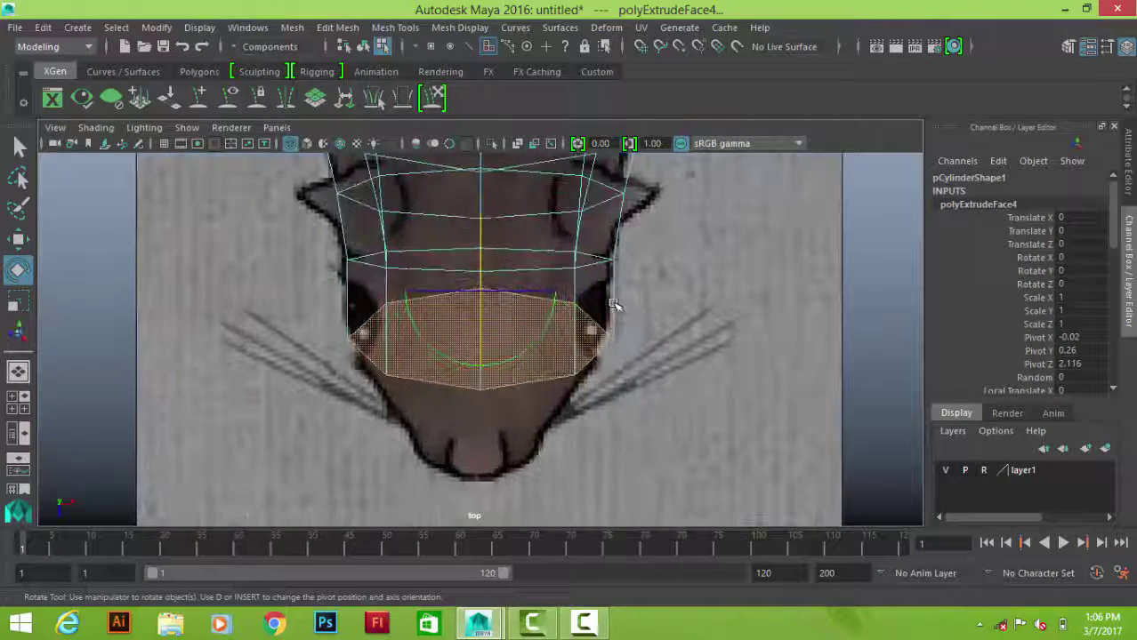
key("space")
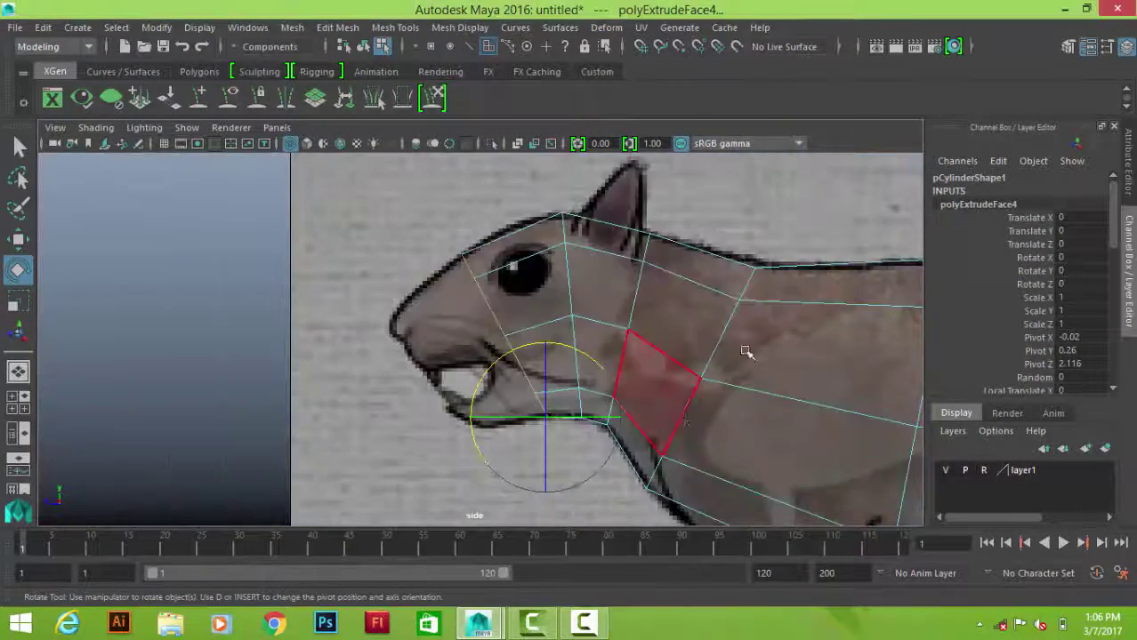
right_click_drag(810, 187, 787, 219, "shift")
mouse_move(445, 395)
left_mouse_down()
mouse_move(371, 427)
mouse_move(414, 400)
left_mouse_up()
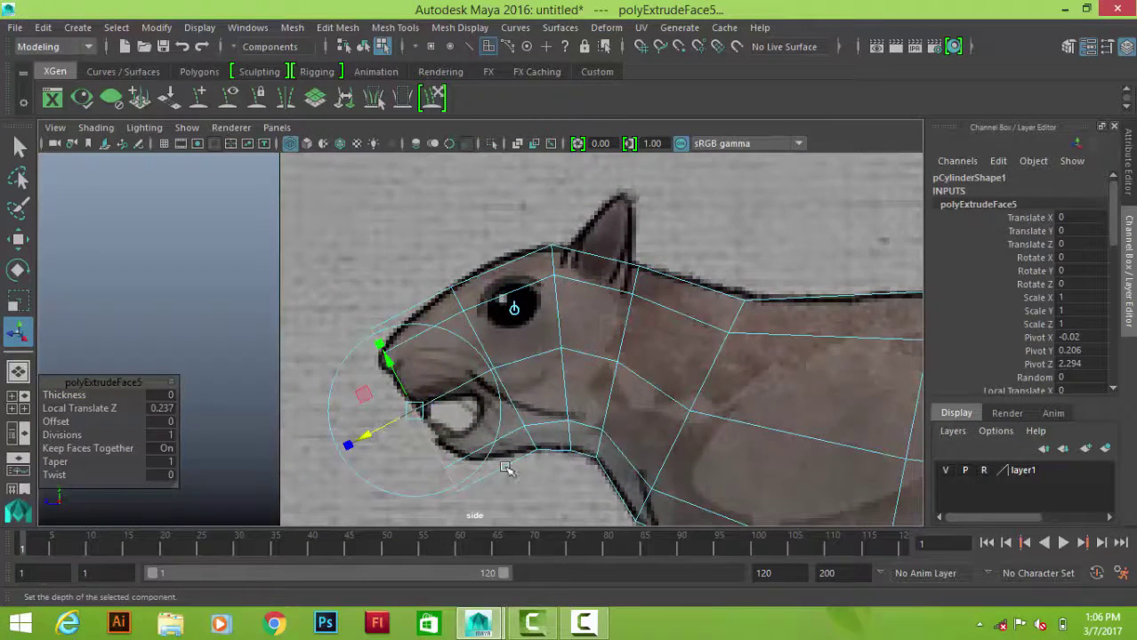
scroll(505, 469, "up", 3)
middle_click_drag(462, 382, 515, 435)
key("w")
key("e")
left_click(480, 402)
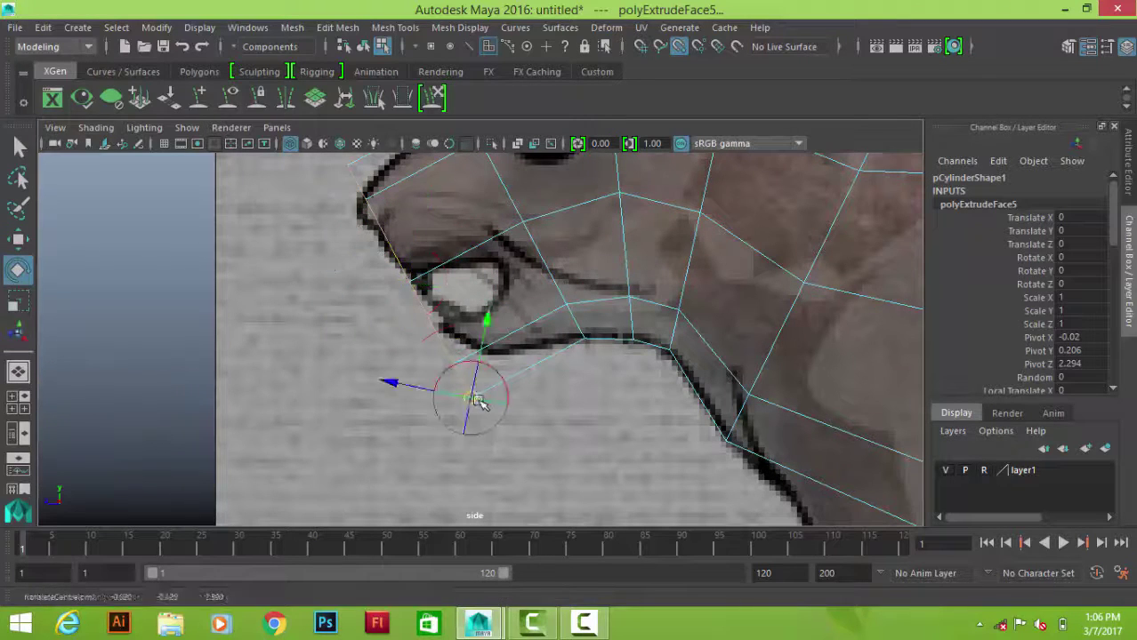
key("w")
left_click_drag(474, 404, 481, 360)
- Scale the snout tip to a narrow point and narrow it to the top reference
middle_click_drag(481, 356, 503, 412, "alt")
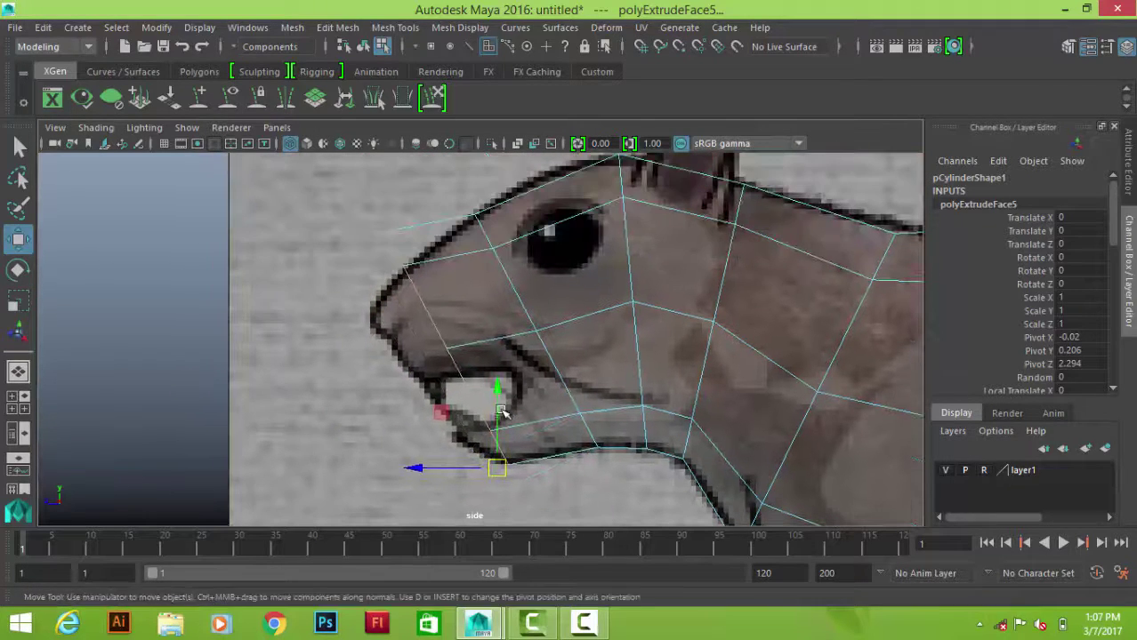
key("e")
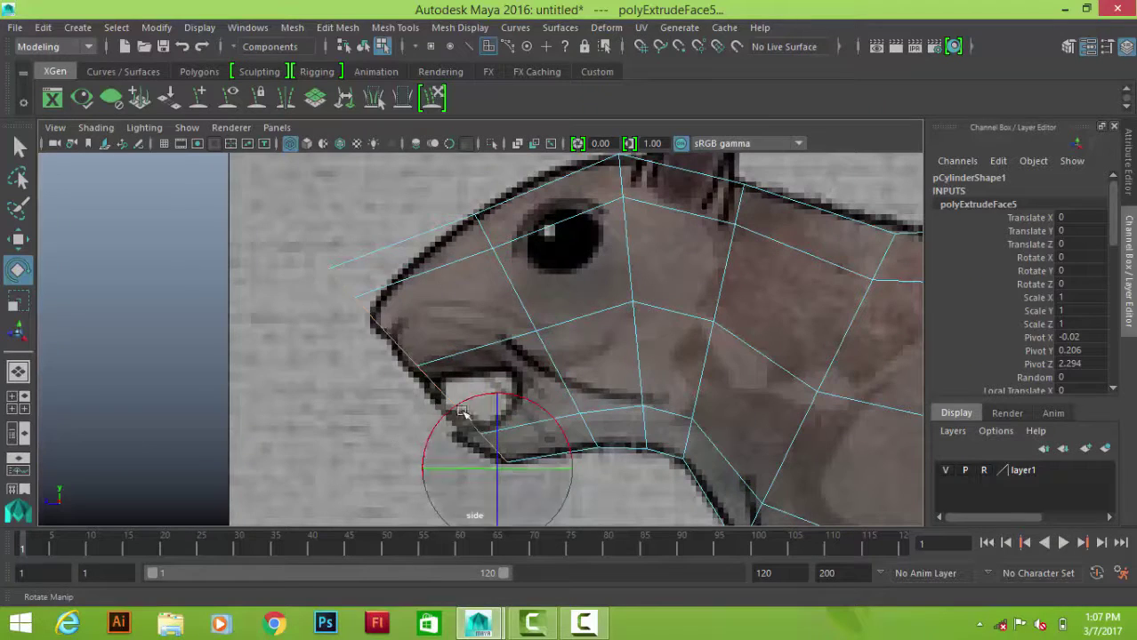
key("r")
left_click(294, 242)
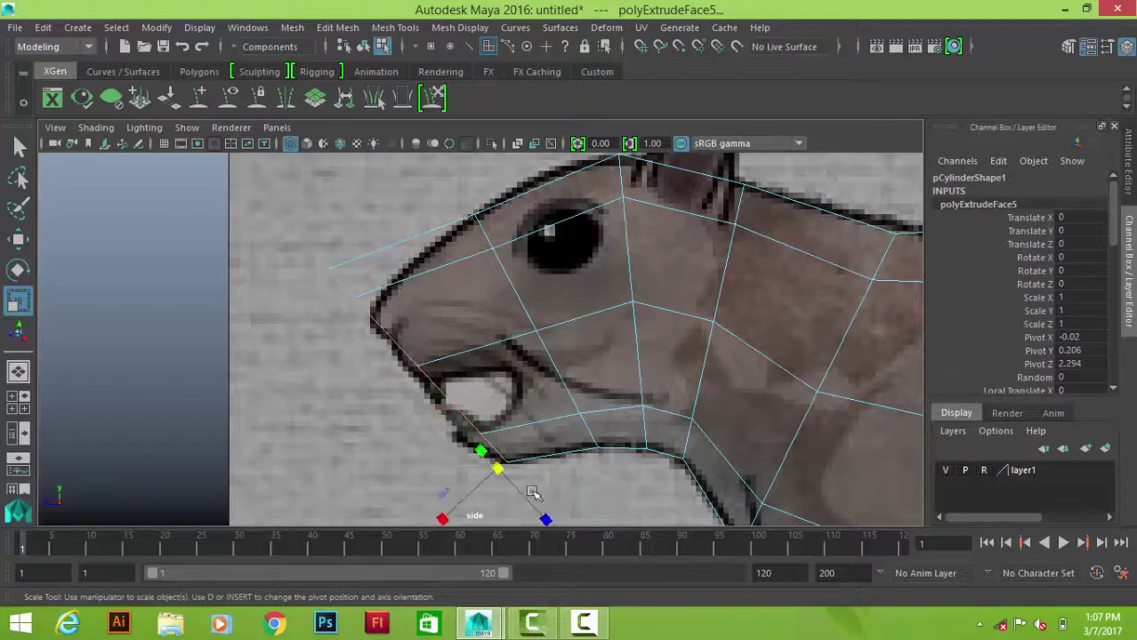
left_click_drag(533, 488, 543, 518)
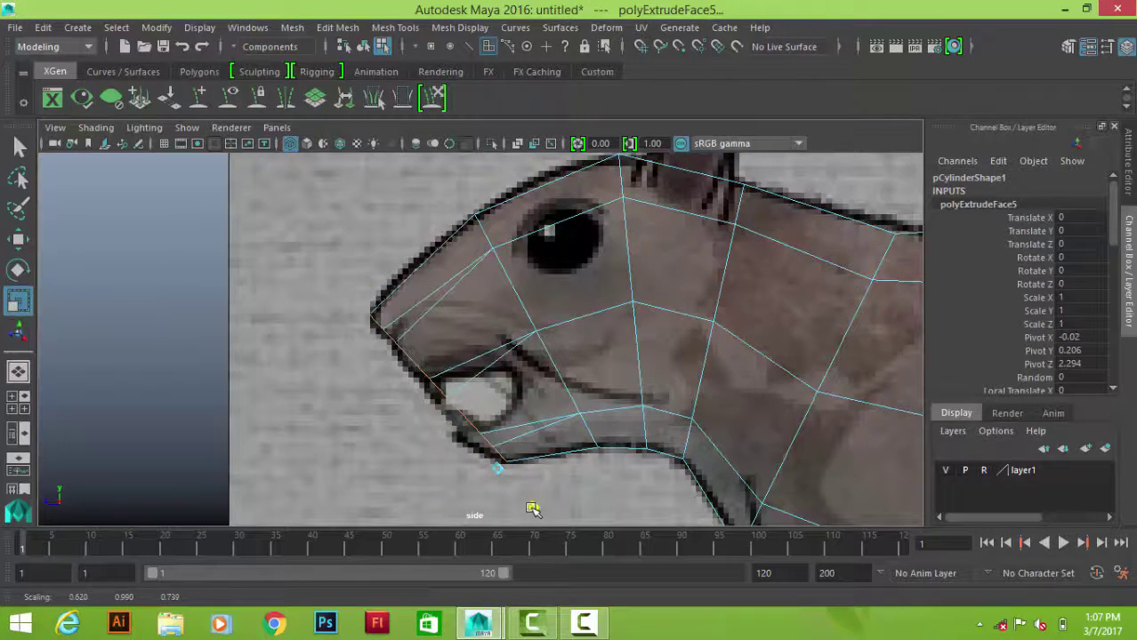
left_click(690, 259)
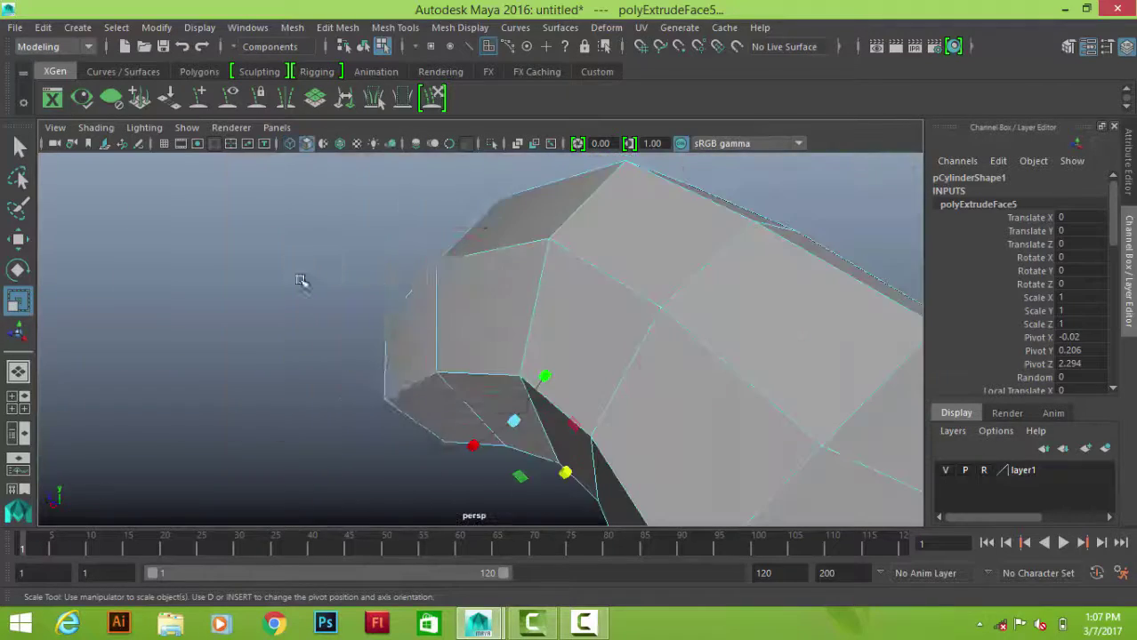
left_click_drag(305, 279, 460, 334)
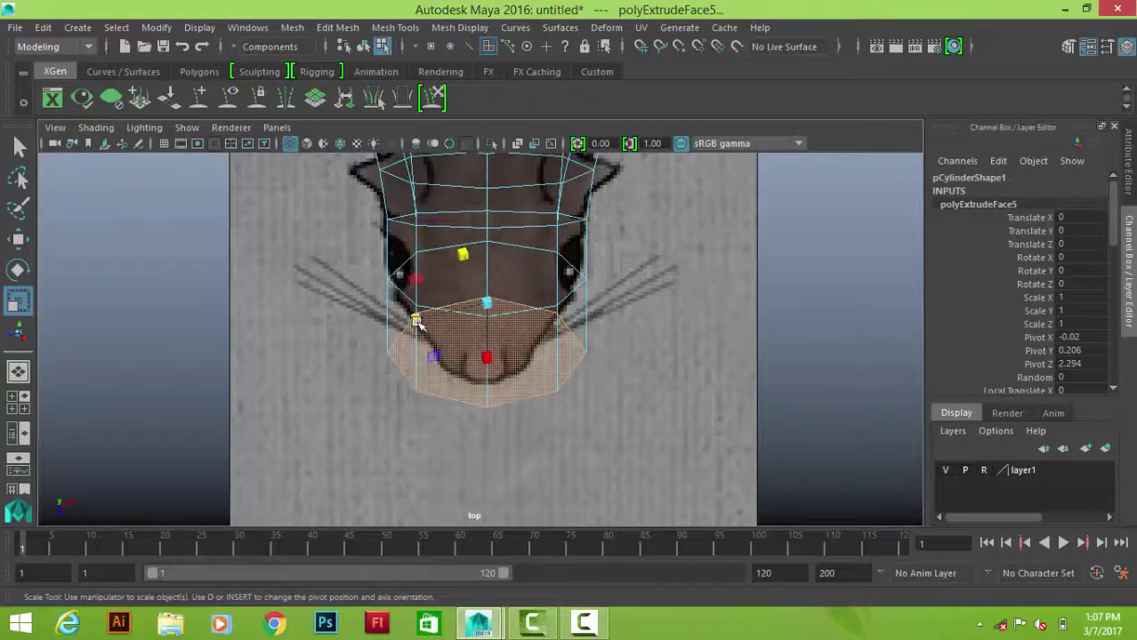
left_click_drag(723, 258, 549, 313)
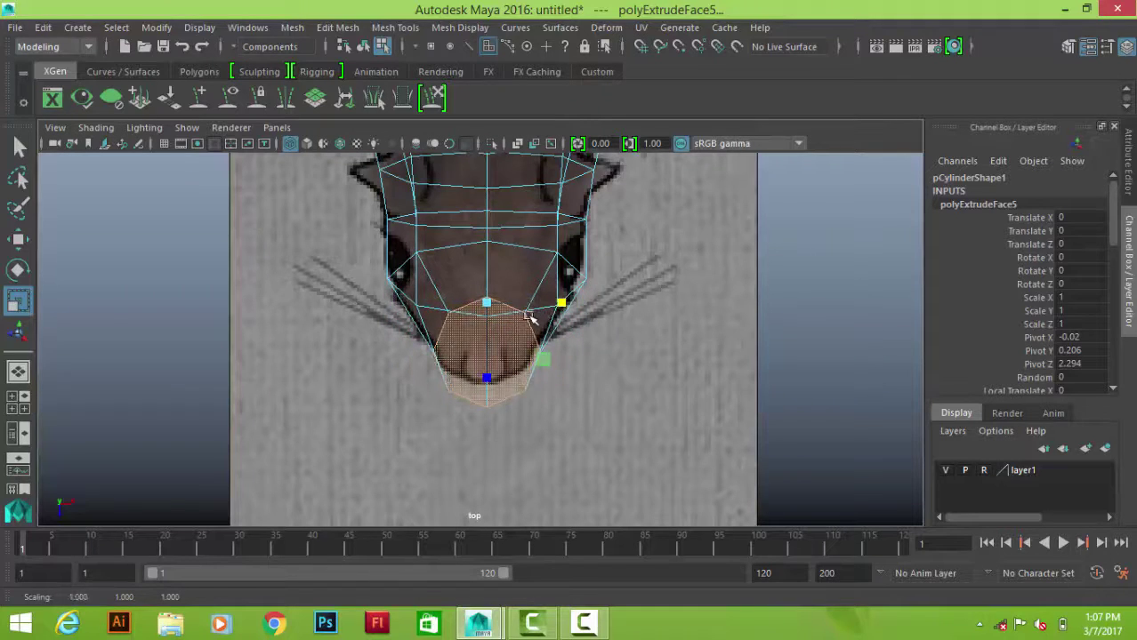
left_click_drag(736, 440, 555, 356)
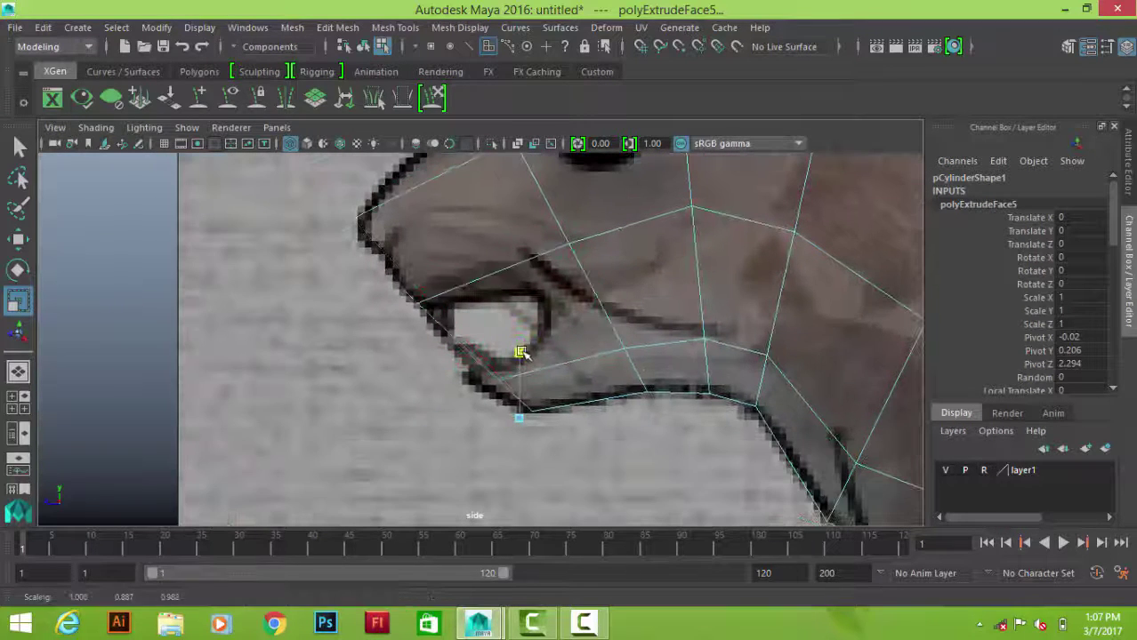
key("e")
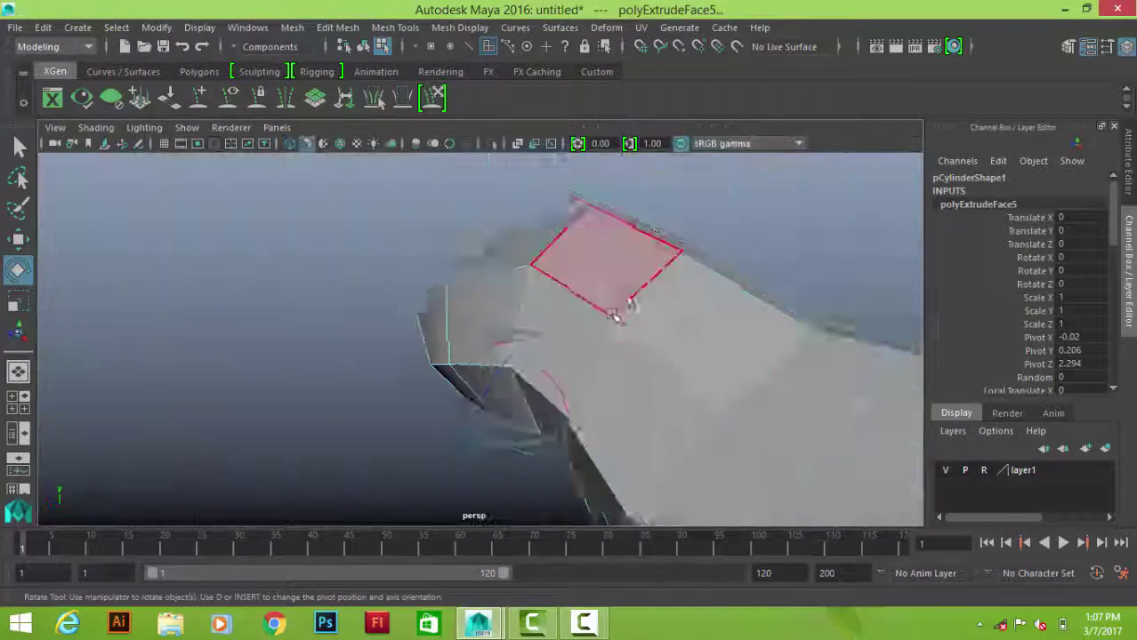
key("q")
left_click(381, 339)
left_click_drag(381, 339, 649, 375, "alt")
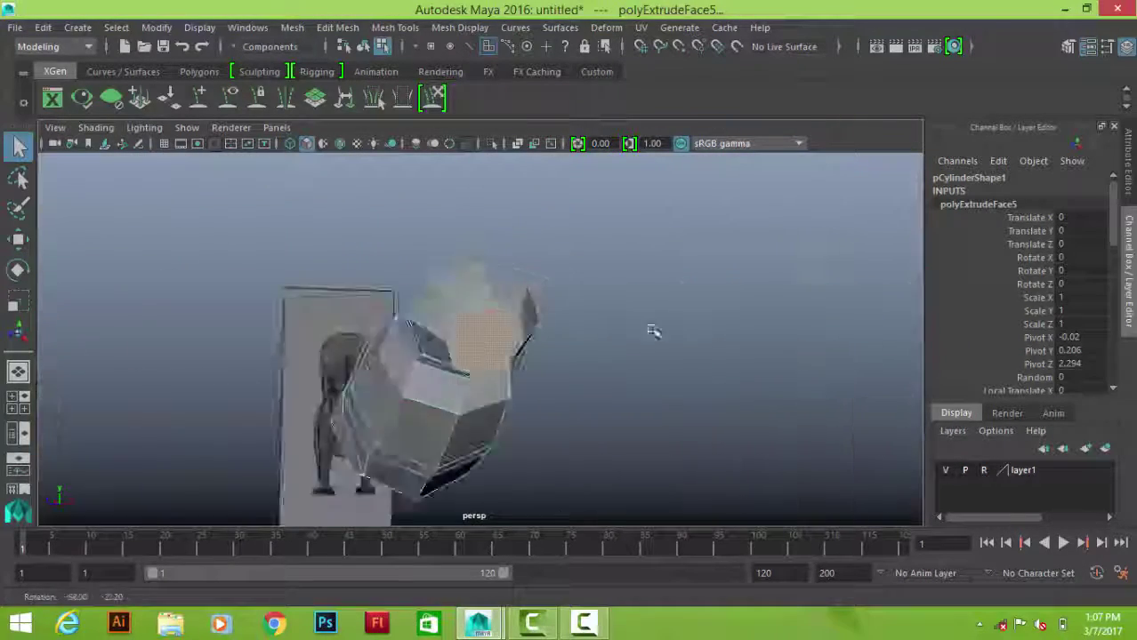
key("space")
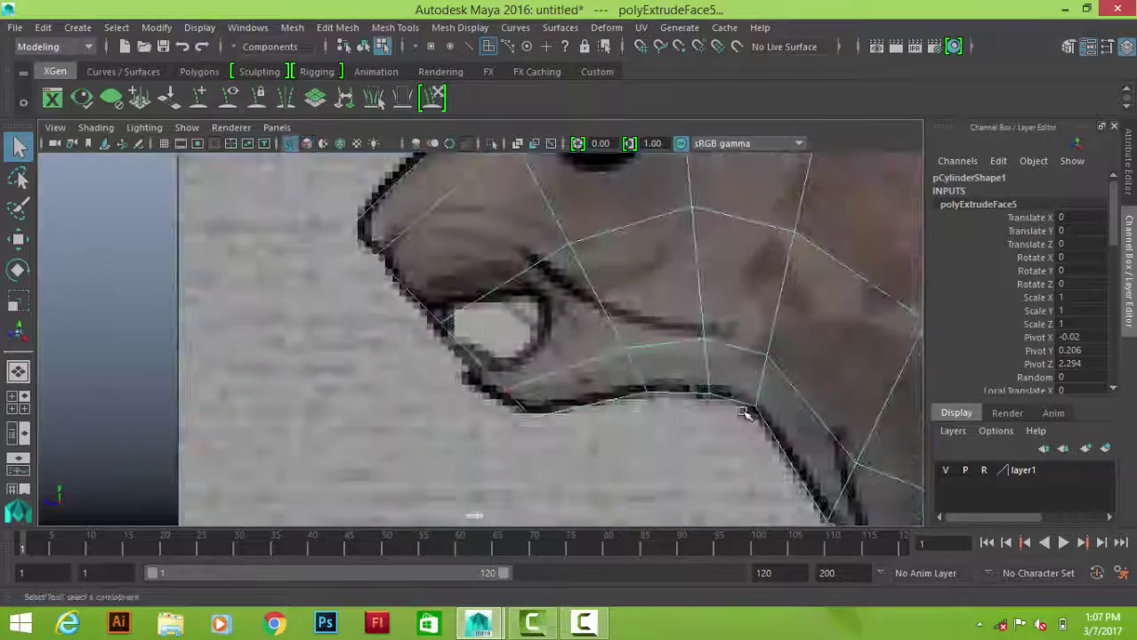
scroll(571, 330, "down", 5)
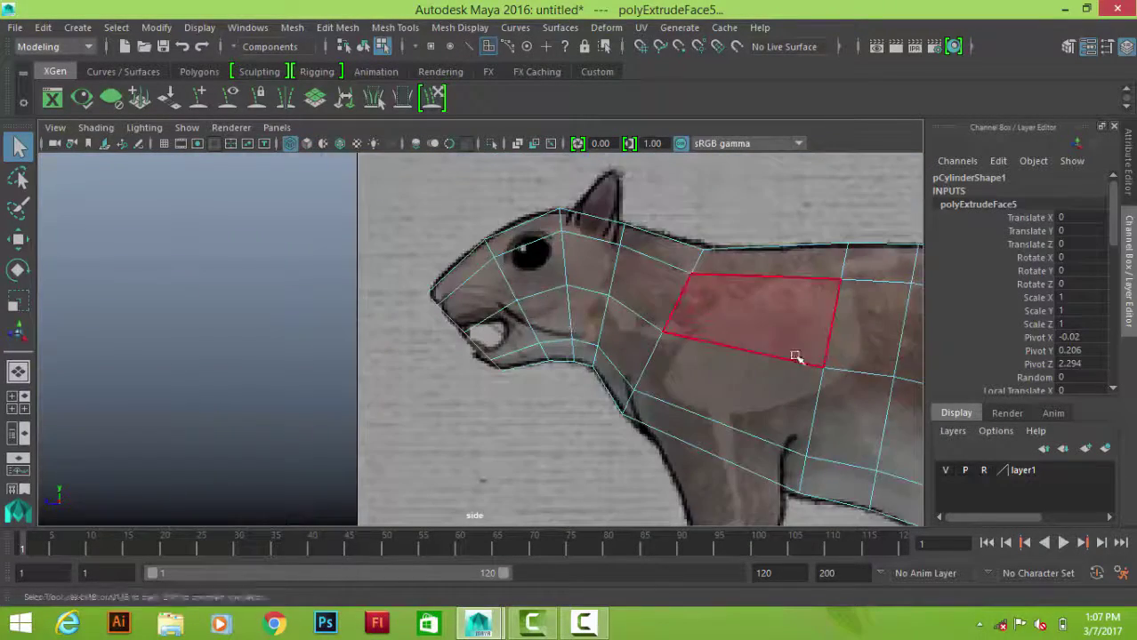
- Select the column of chest faces above the front leg and extrude them
middle_click_drag(795, 355, 389, 349, "alt")
scroll(470, 349, "up", 3)
right_click_drag(452, 173, 452, 205)
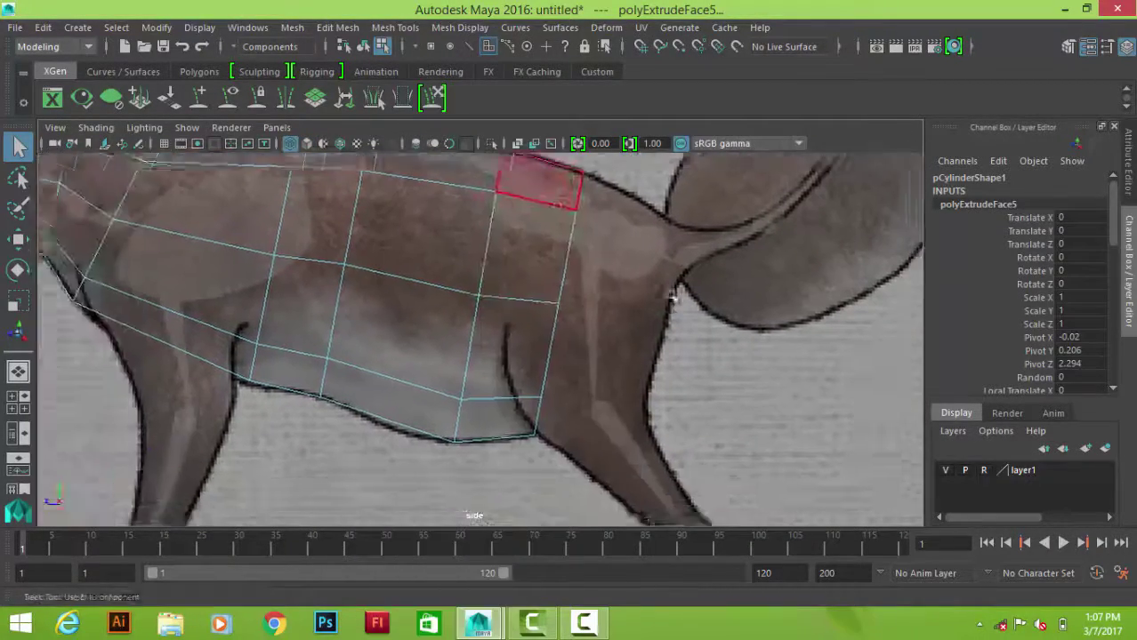
middle_click_drag(452, 205, 702, 252, "alt")
left_click_drag(540, 485, 540, 485)
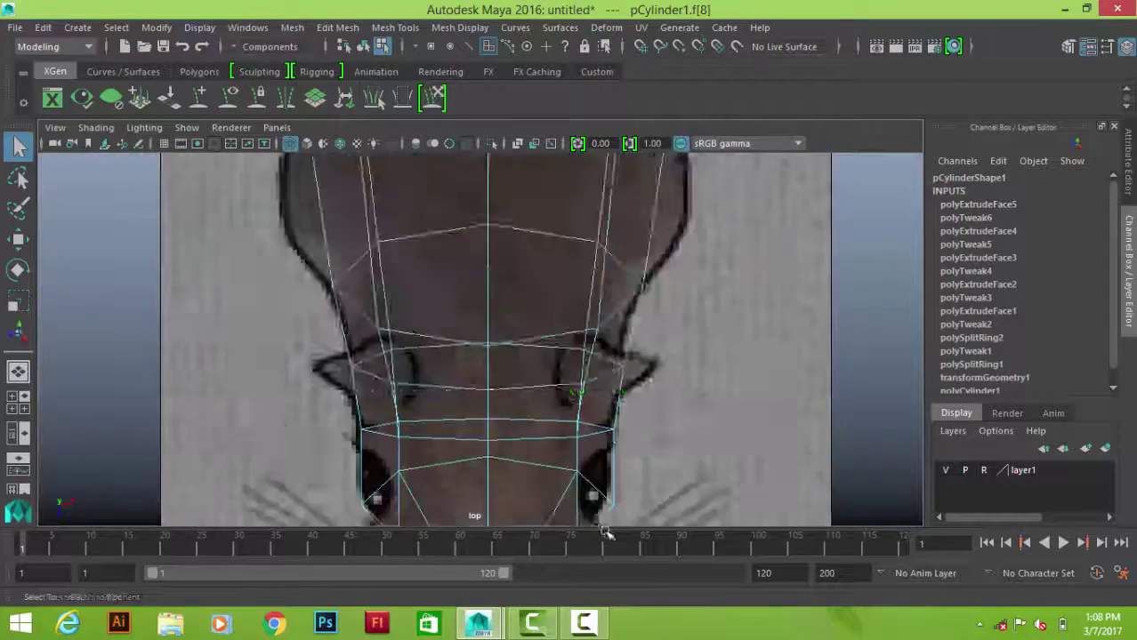
mouse_move(515, 523)
middle_mouse_down("alt")
mouse_move(531, 105)
mouse_move(368, 324)
middle_mouse_up("alt")
mouse_move(673, 310)
middle_mouse_down("alt")
mouse_move(507, 452)
mouse_move(529, 407)
middle_mouse_up("alt")
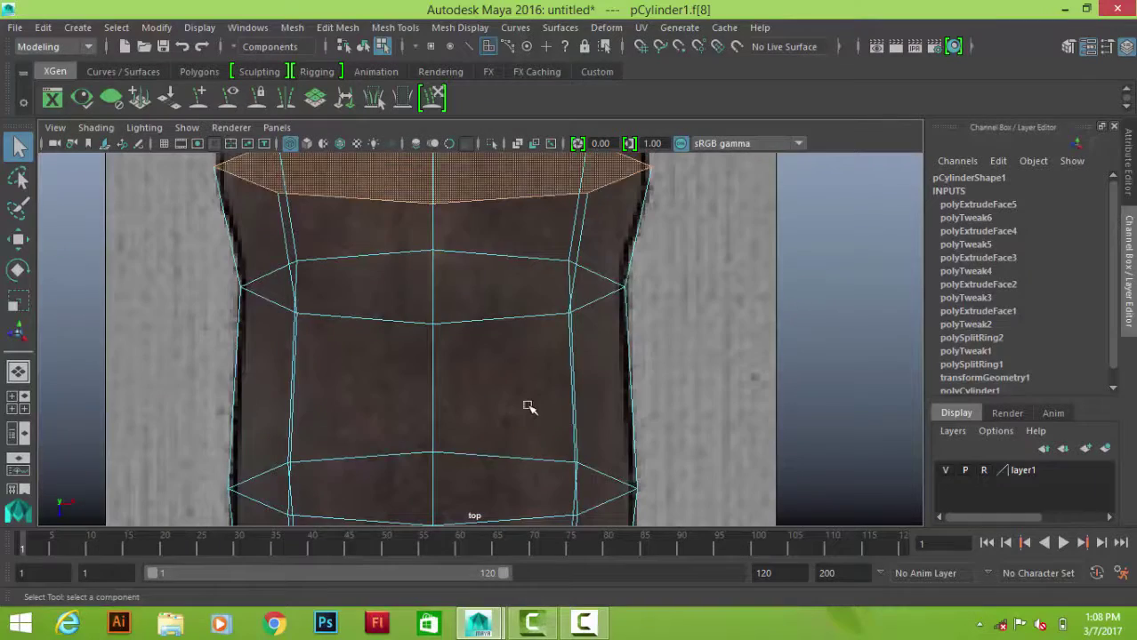
middle_click_drag(582, 206, 588, 335, "alt")
right_click_drag(761, 276, 774, 320, "shift")
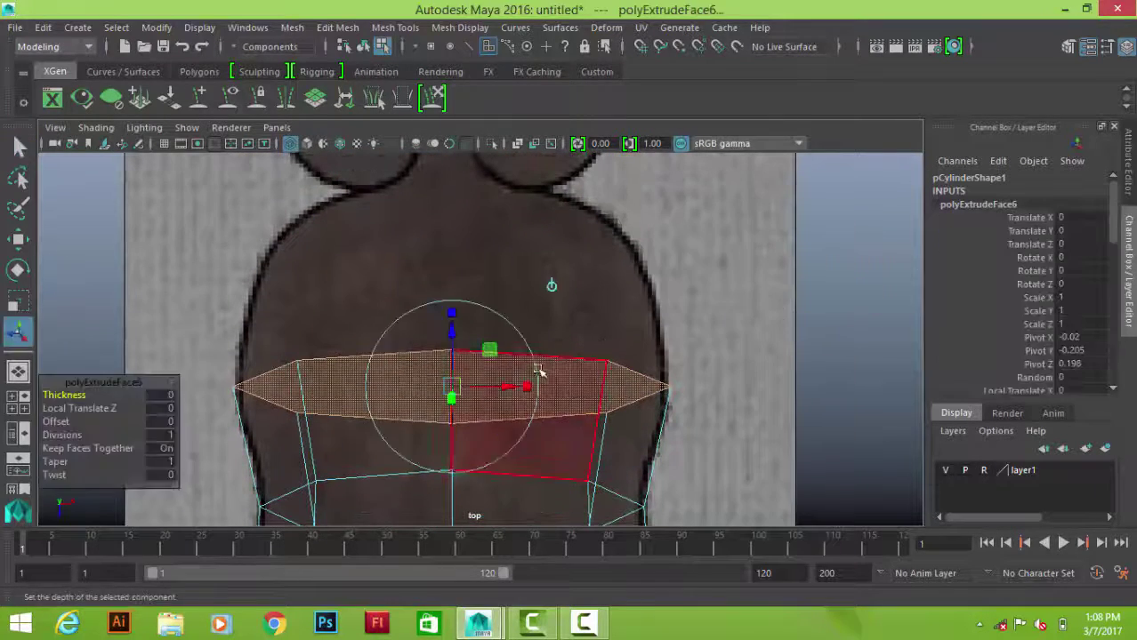
- Move the extruded face forward and line it up with the chest outline in the side view
key("w")
left_click_drag(452, 472, 455, 308)
key("space")
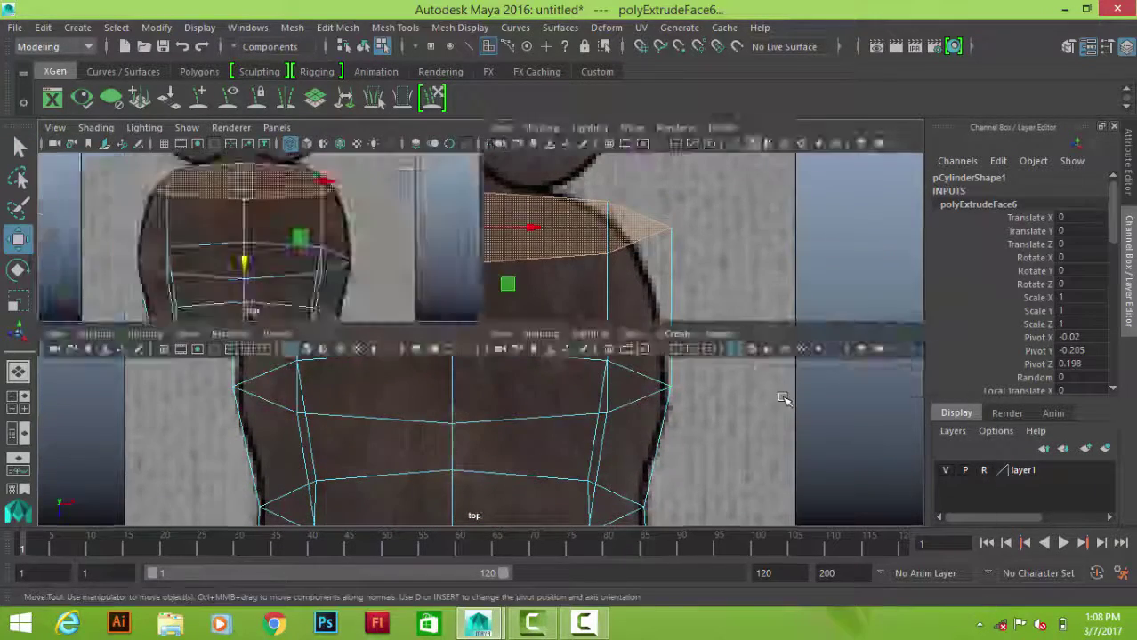
key("space")
middle_click_drag(659, 319, 636, 318, "alt")
left_click(576, 292)
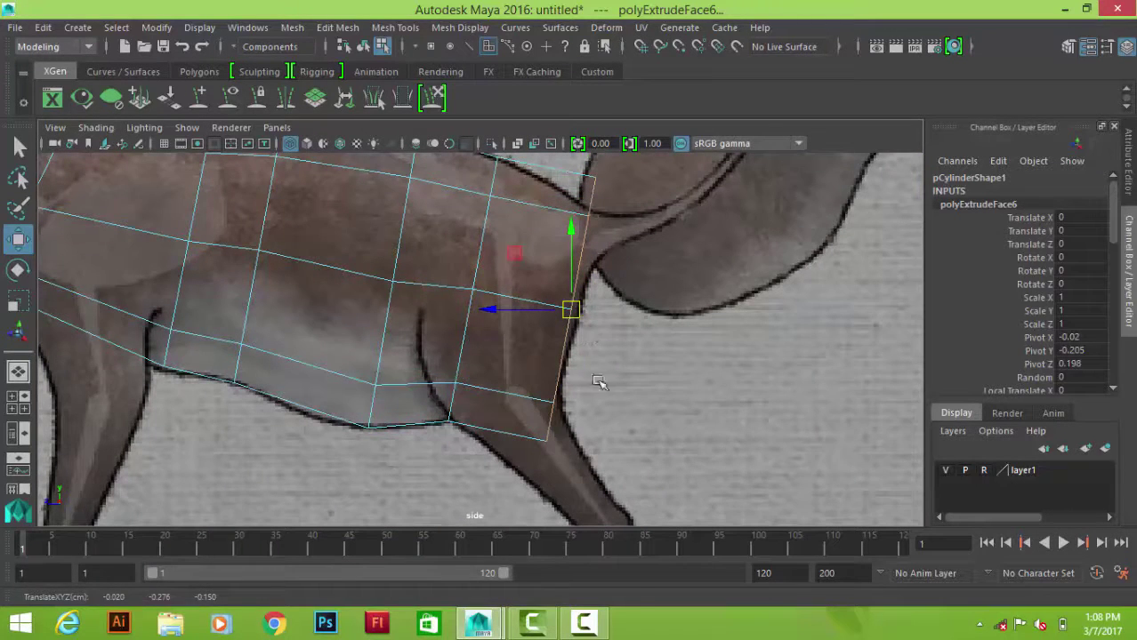
key("ctrl+z")
key("ctrl+z")
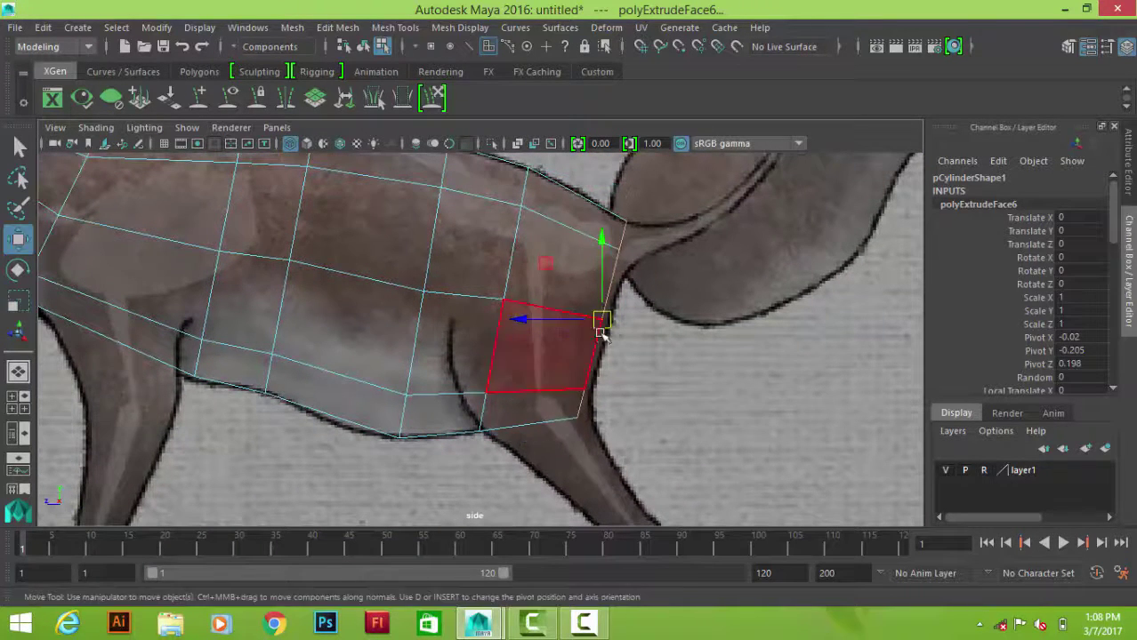
left_click_drag(602, 334, 597, 327)
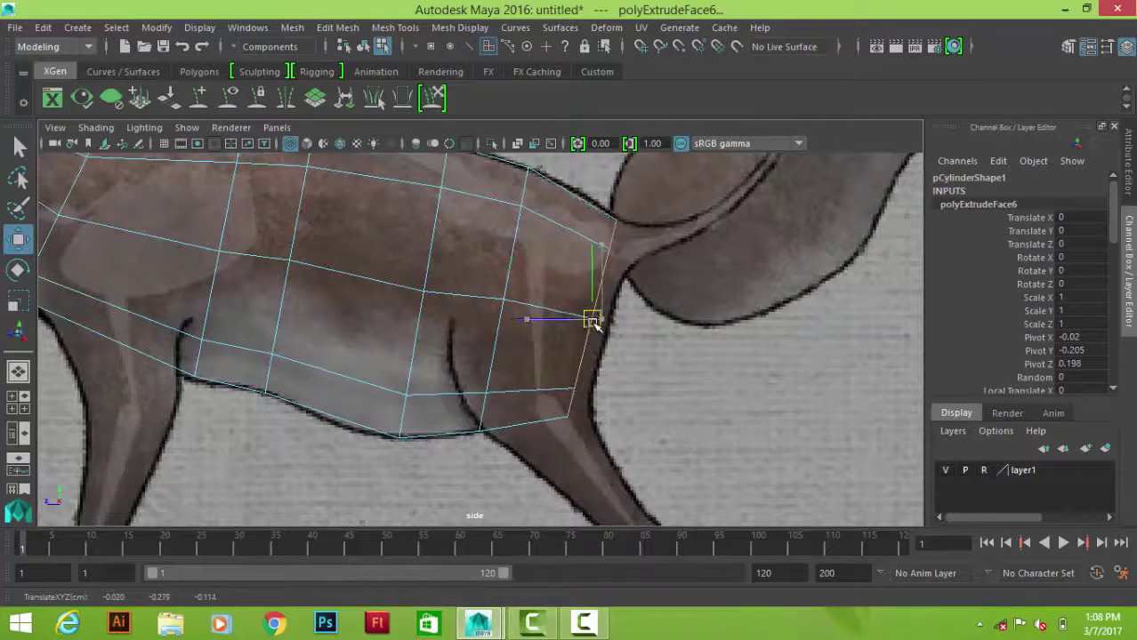
- Narrow the end face along X in the top view and extrude it once more
key("e")
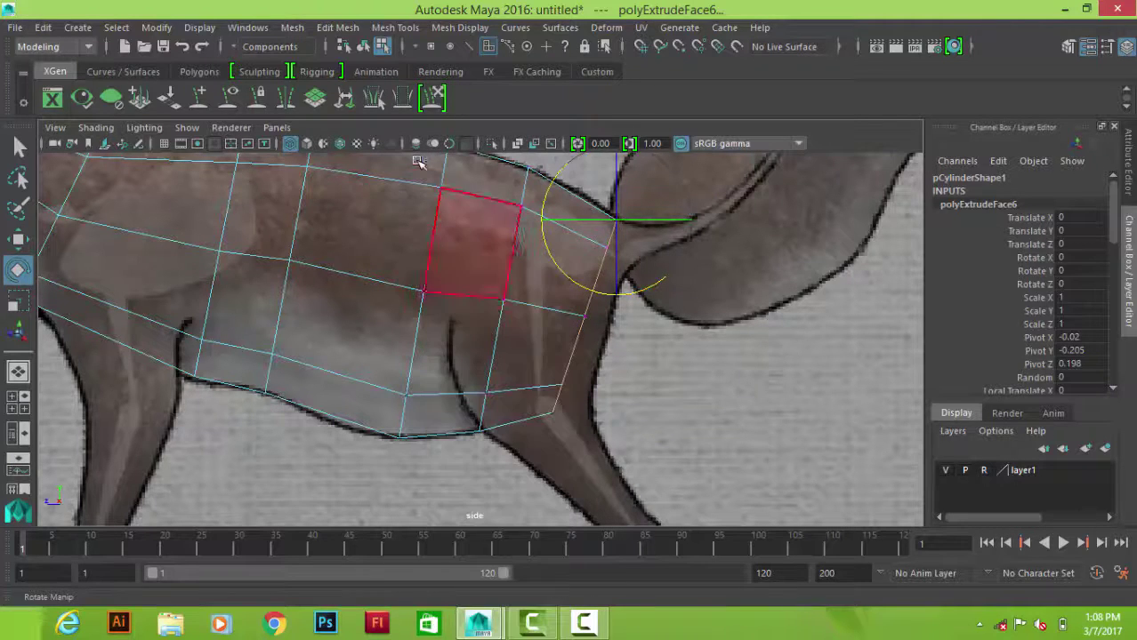
key("F9")
key("space")
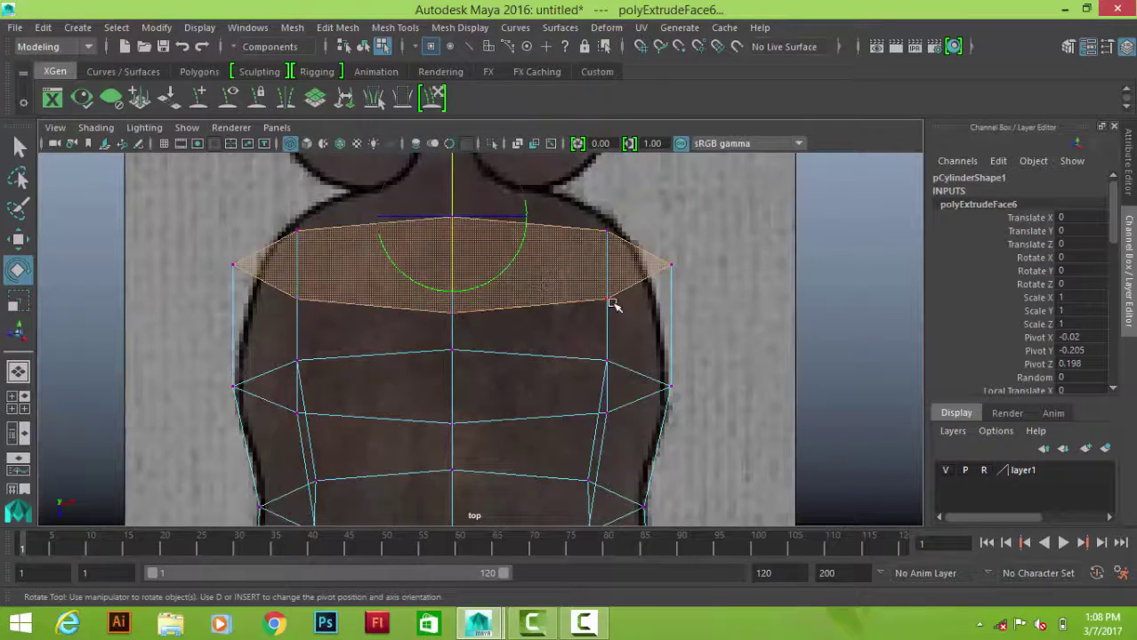
key("r")
left_click_drag(525, 221, 520, 222)
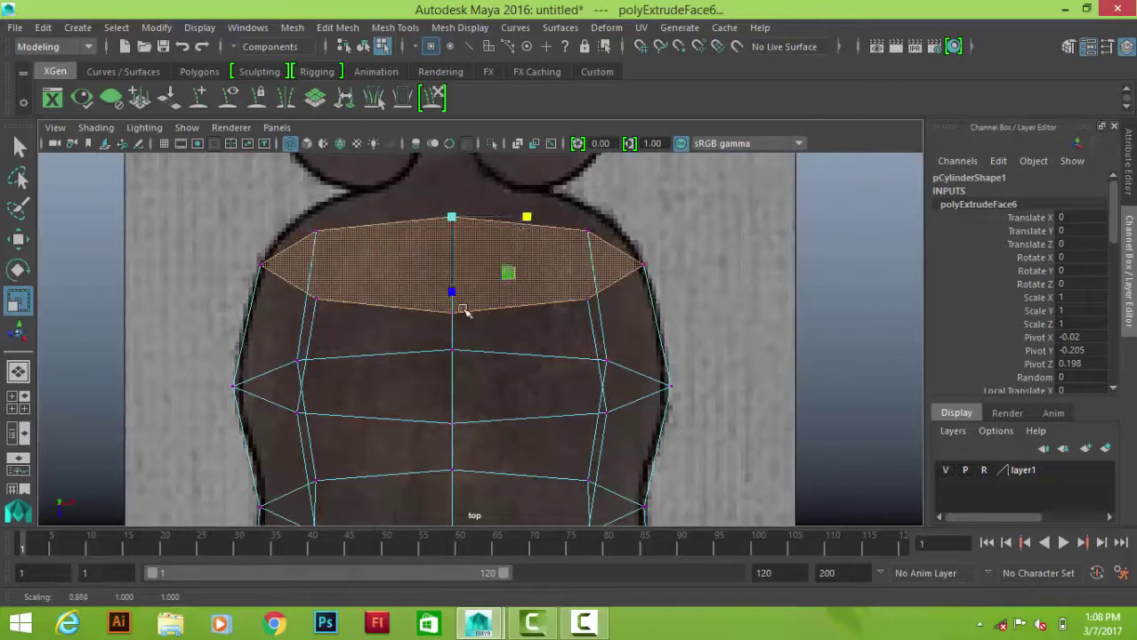
key("space")
key("space")
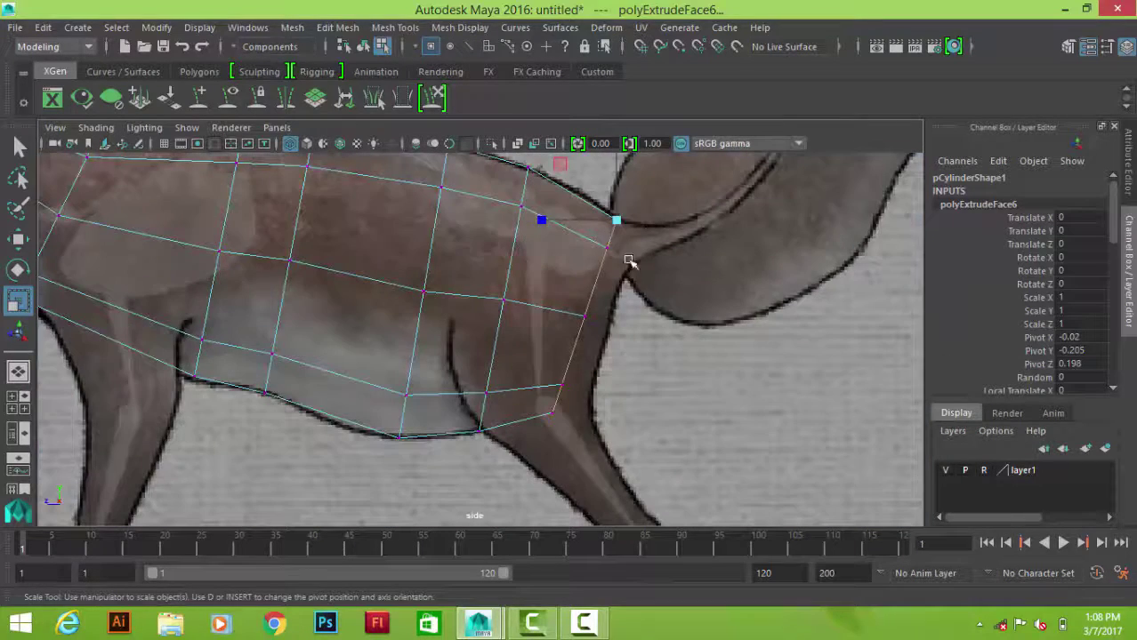
key("space")
- Push the new section toward the head and narrow it along X in the top view
right_click_drag(733, 244, 722, 284, "shift")
key("w")
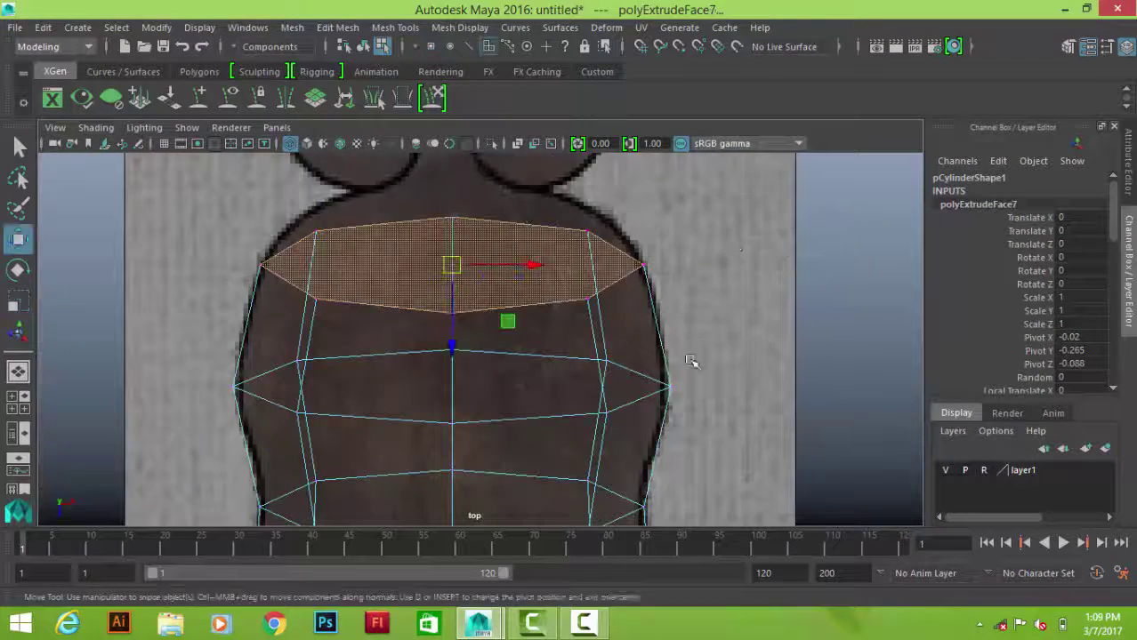
key("space")
left_click_drag(511, 317, 533, 316)
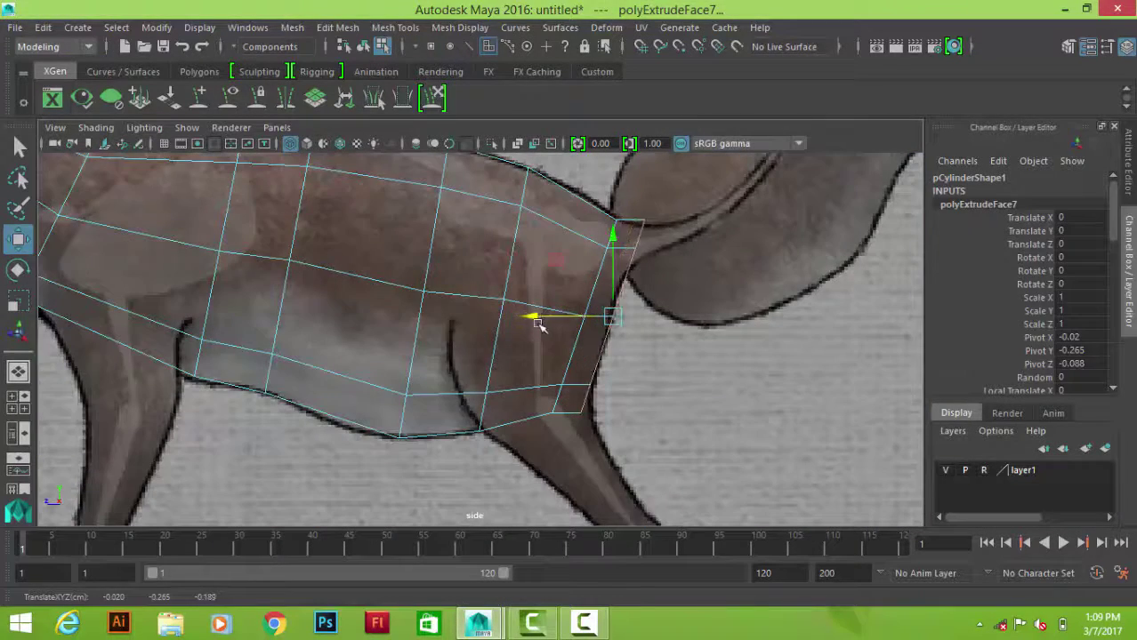
key("space")
key("space")
key("r")
left_click_drag(530, 223, 514, 228)
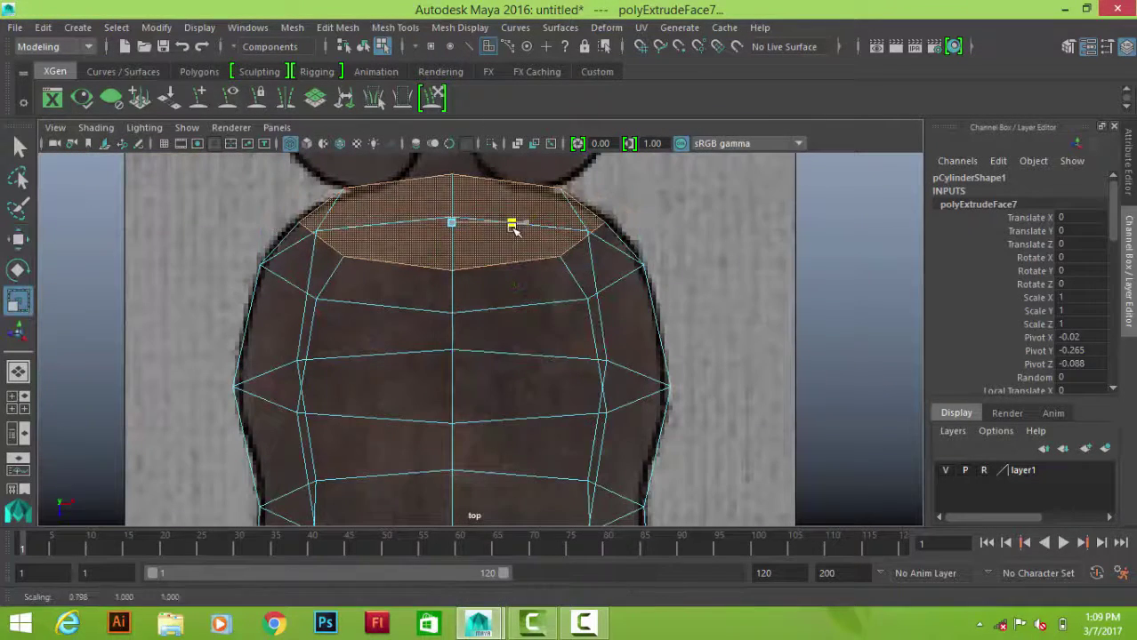
key("space")
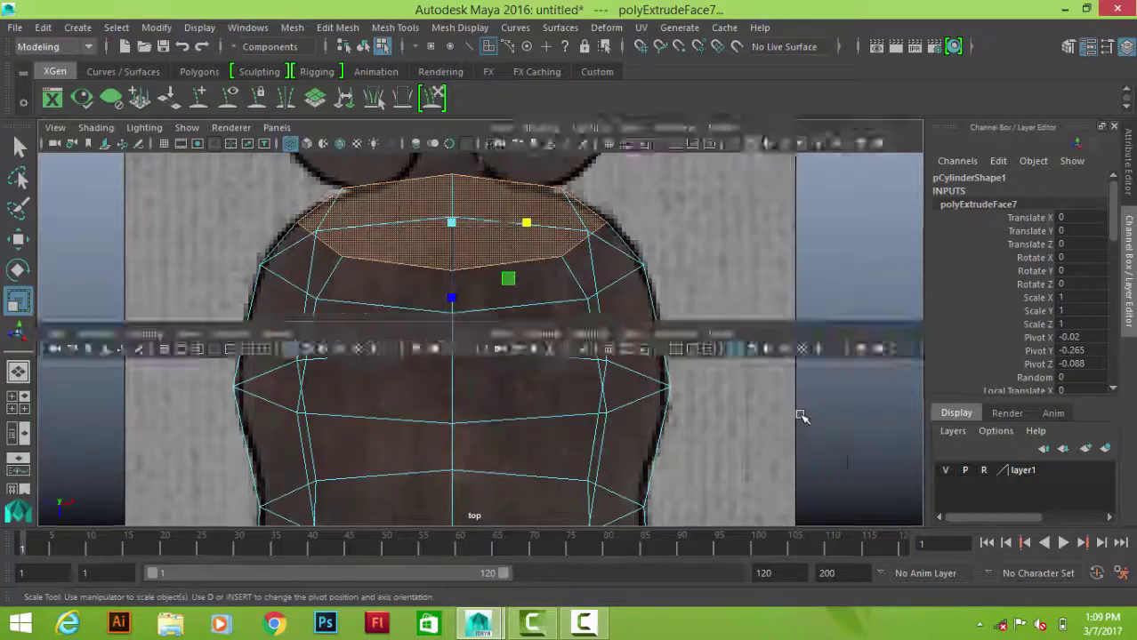
- Lower the extruded face to the chest line and nudge it horizontally into place
key("space")
scroll(621, 393, "up", 5)
scroll(545, 381, "up", 2)
key("w")
left_click_drag(478, 264, 476, 254)
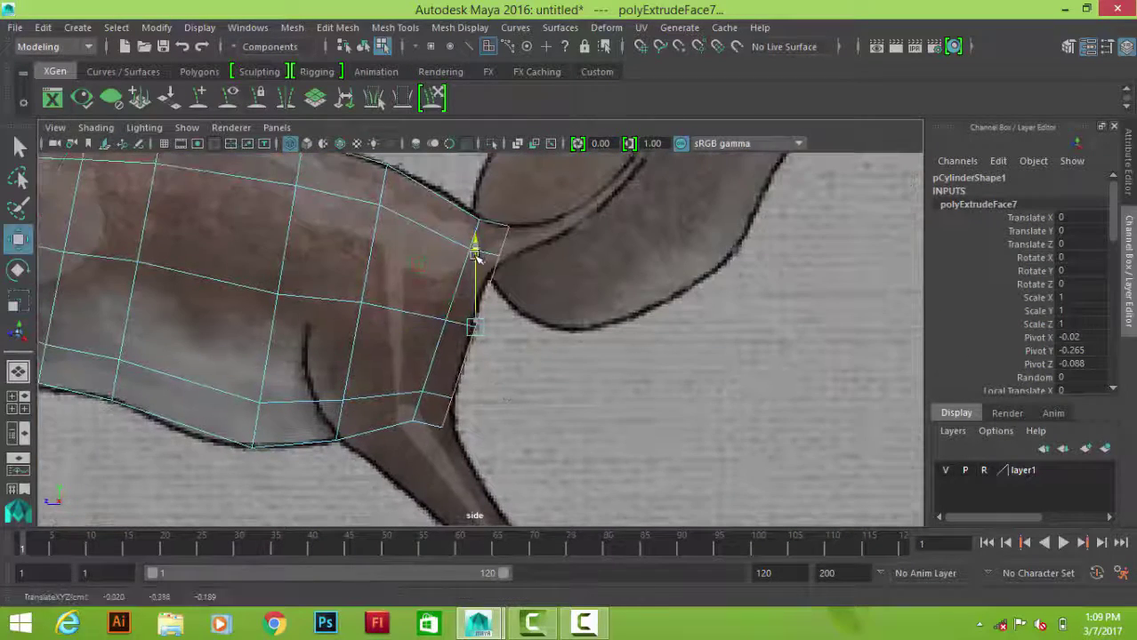
left_click_drag(398, 343, 395, 347)
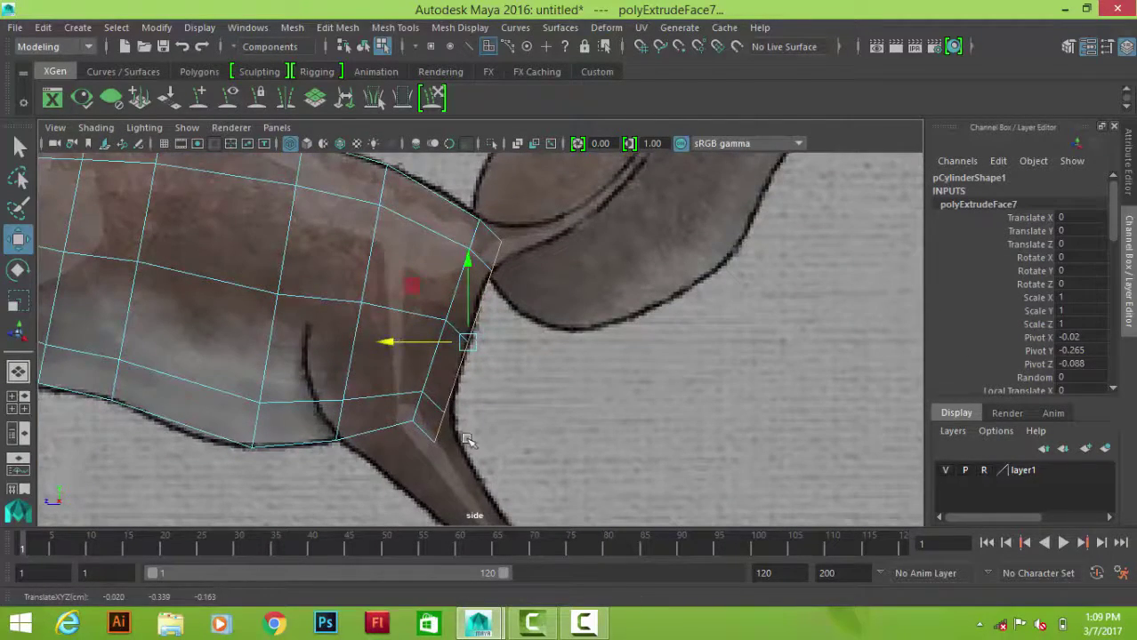
scroll(467, 440, "up", 3)
- Move the front body vertices onto the side reference outline
right_click_drag(587, 182, 560, 183)
mouse_move(463, 256)
left_mouse_down()
mouse_move(529, 338)
mouse_move(486, 327)
left_mouse_up()
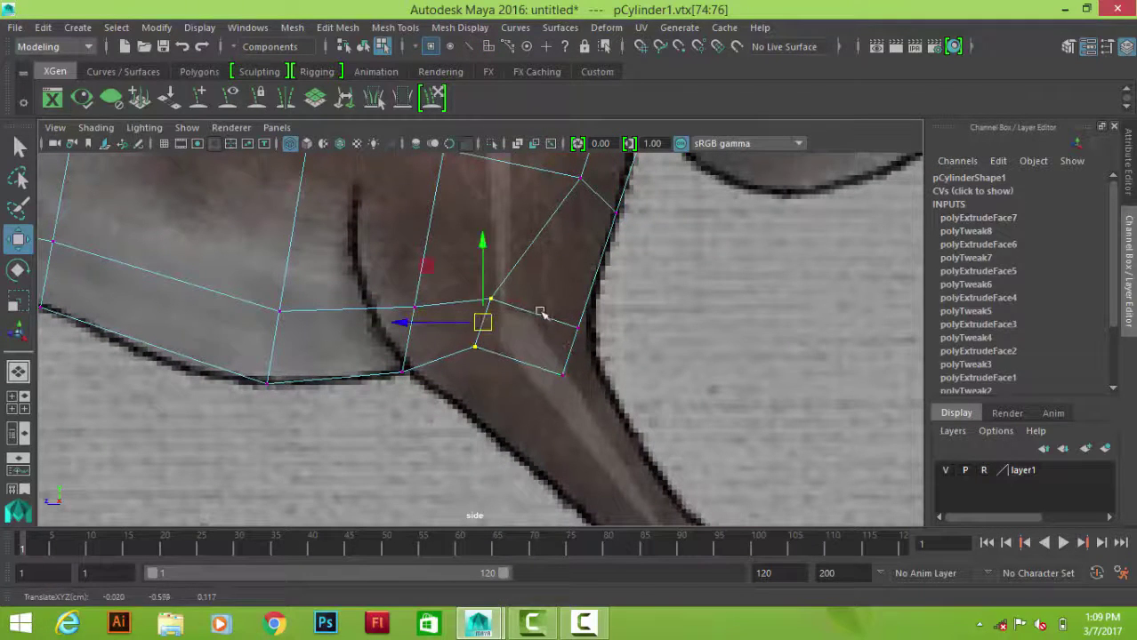
left_click_drag(569, 355, 551, 324)
left_click(578, 386)
left_click(556, 342)
left_click(579, 303)
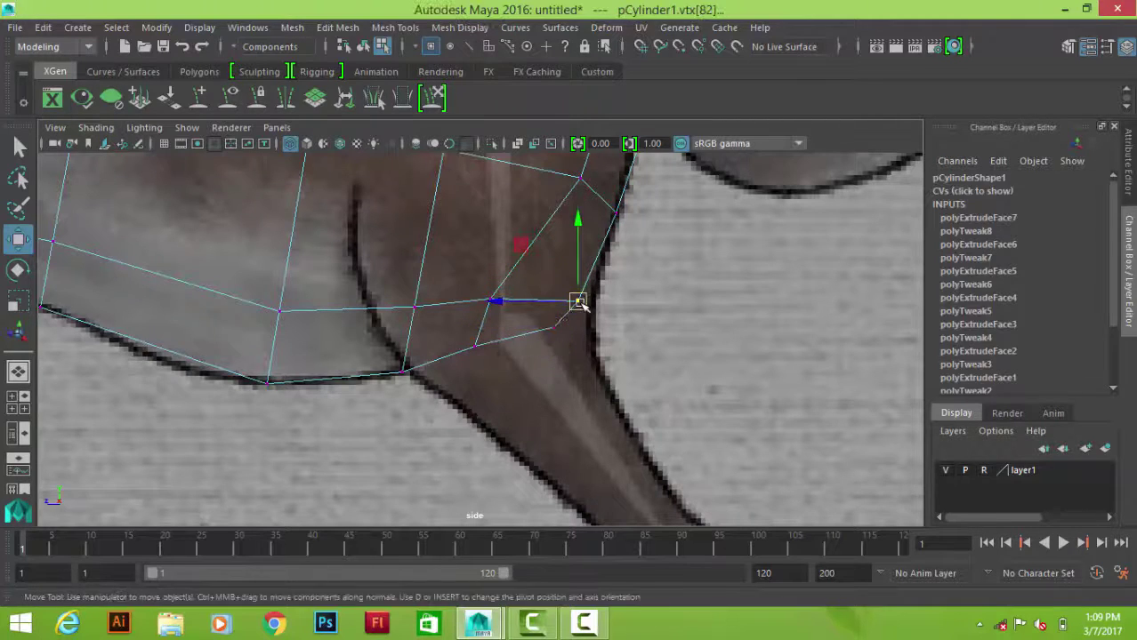
left_click(669, 312)
middle_click_drag(658, 260, 654, 355, "alt")
left_click(607, 358)
left_click(566, 345)
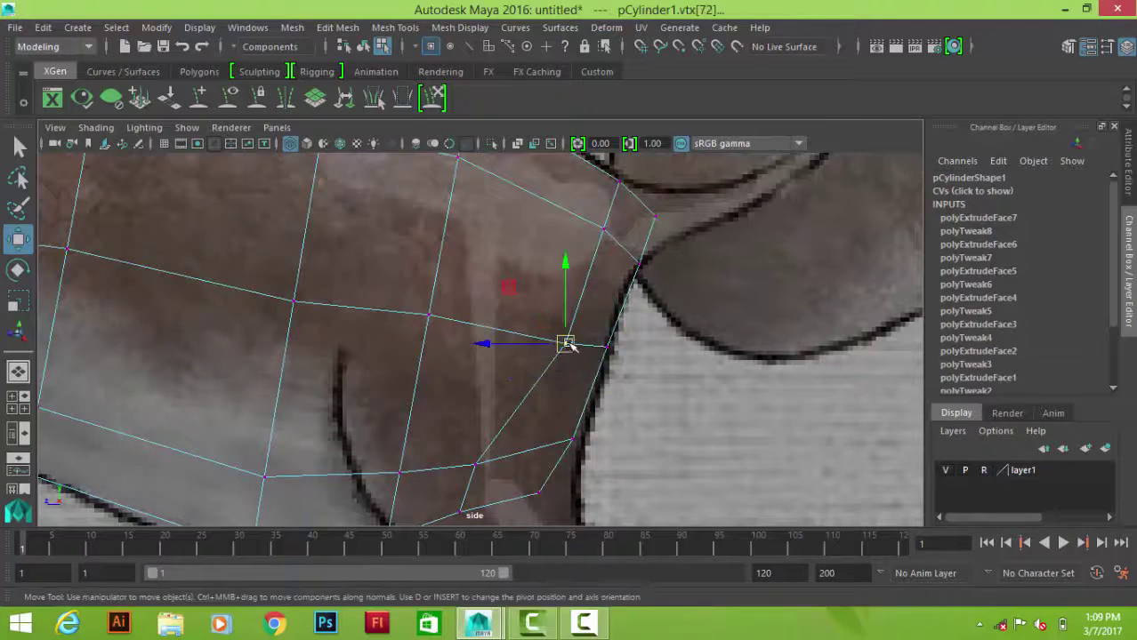
left_click_drag(568, 338, 548, 338)
- Pull the remaining front and neck vertices onto the outline, then inspect the whole mesh in perspective
left_click(721, 371)
middle_click_drag(573, 216, 608, 287, "alt")
left_click(629, 298)
left_click_drag(629, 298, 629, 299)
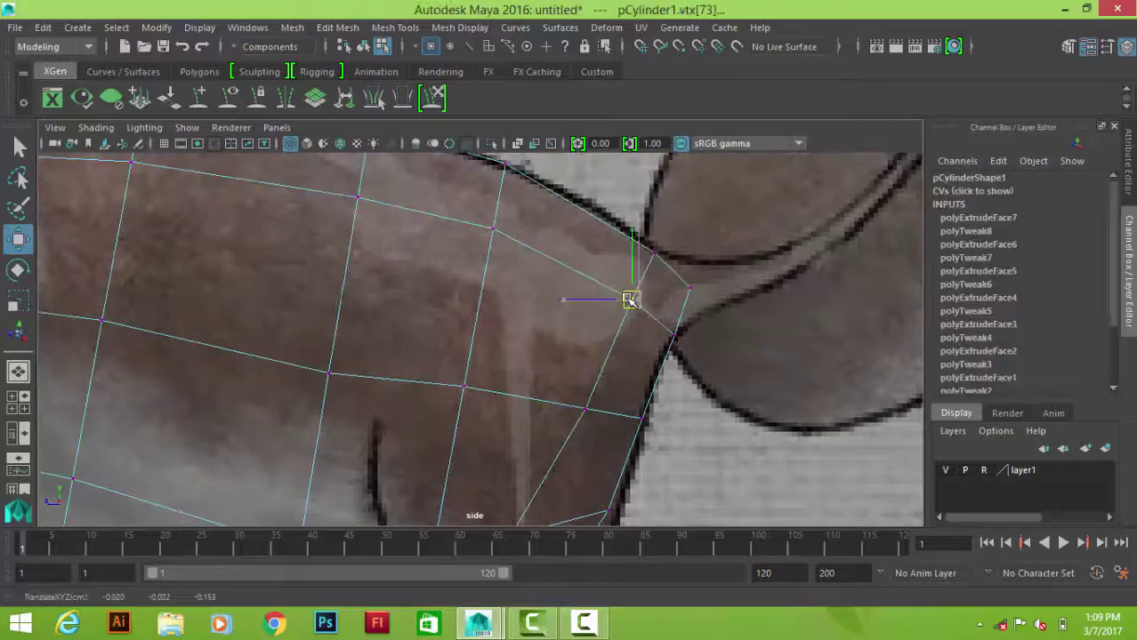
left_click(582, 402)
left_click(639, 417)
left_click(729, 436)
key("f")
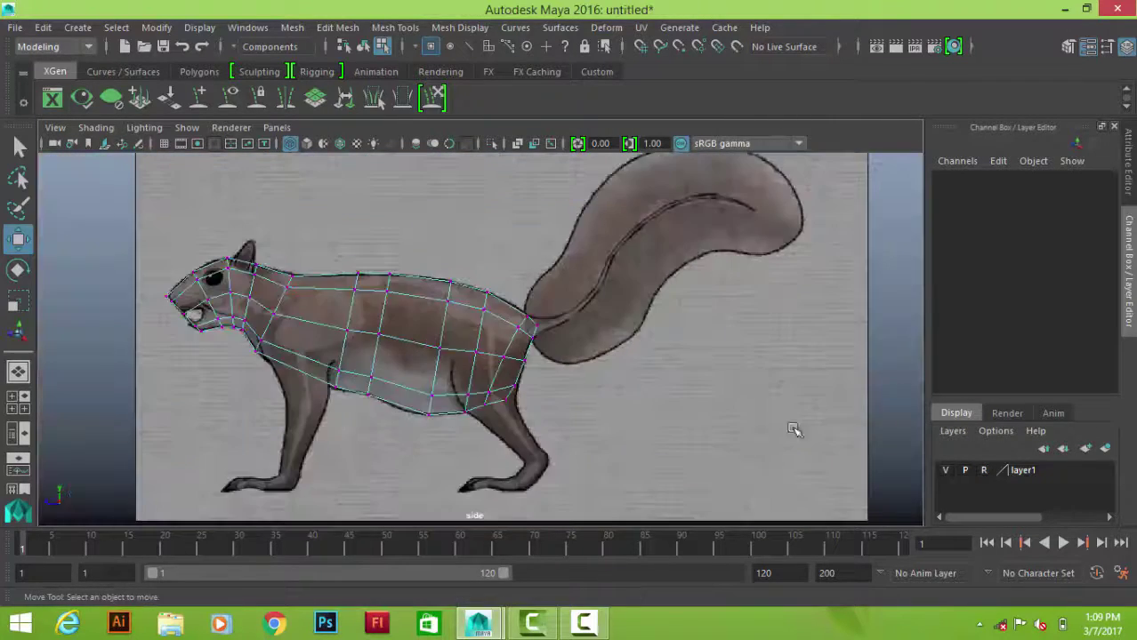
key("space")
mouse_move(679, 279)
left_mouse_down("alt")
mouse_move(533, 342)
mouse_move(519, 313)
left_mouse_up("alt")
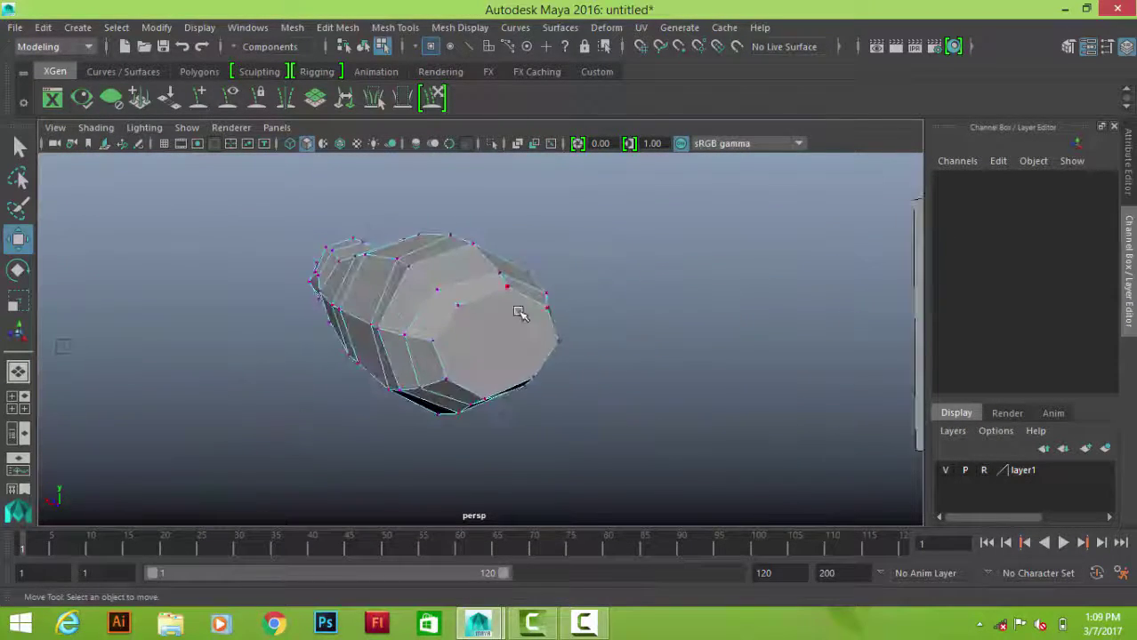
- Reset the body mesh's X rotation to 0 in object mode
key("F8")
left_click(512, 356)
mouse_move(604, 447)
left_mouse_down("alt")
mouse_move(574, 271)
mouse_move(704, 358)
mouse_move(406, 436)
left_mouse_up("alt")
scroll(406, 437, "up", 3)
scroll(568, 411, "down", 4)
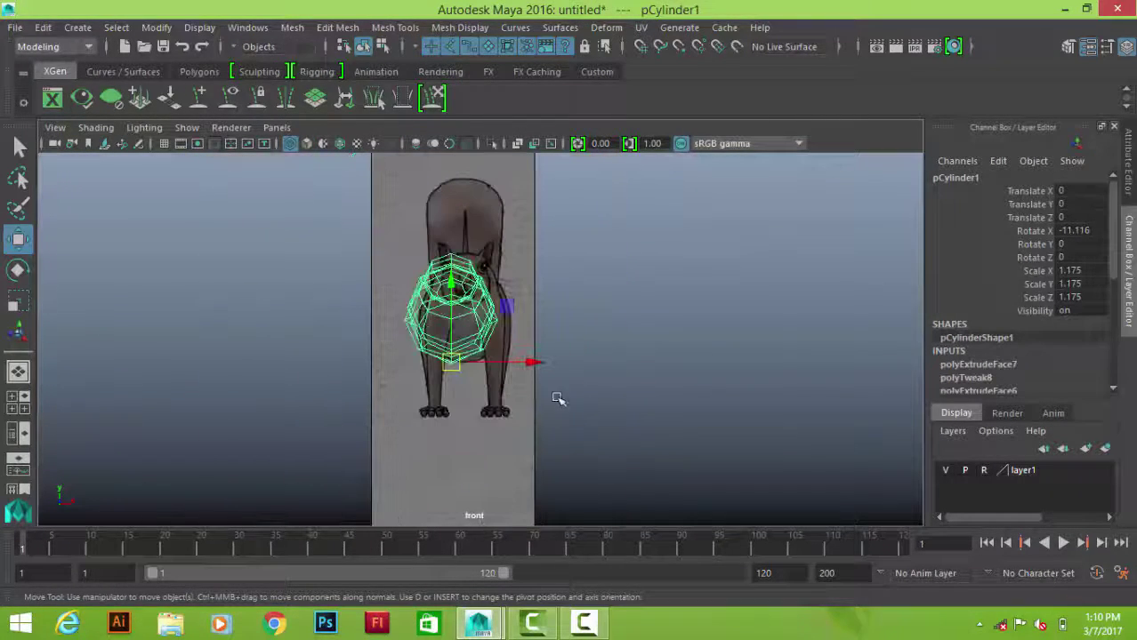
type("0")
key("Return")
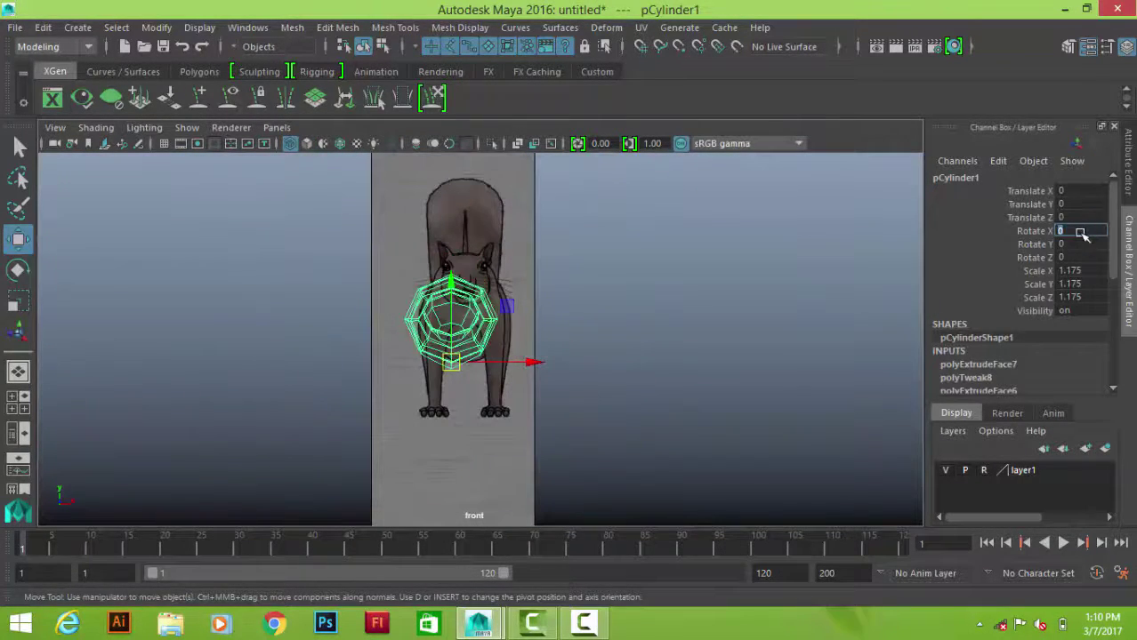
left_click(535, 480)
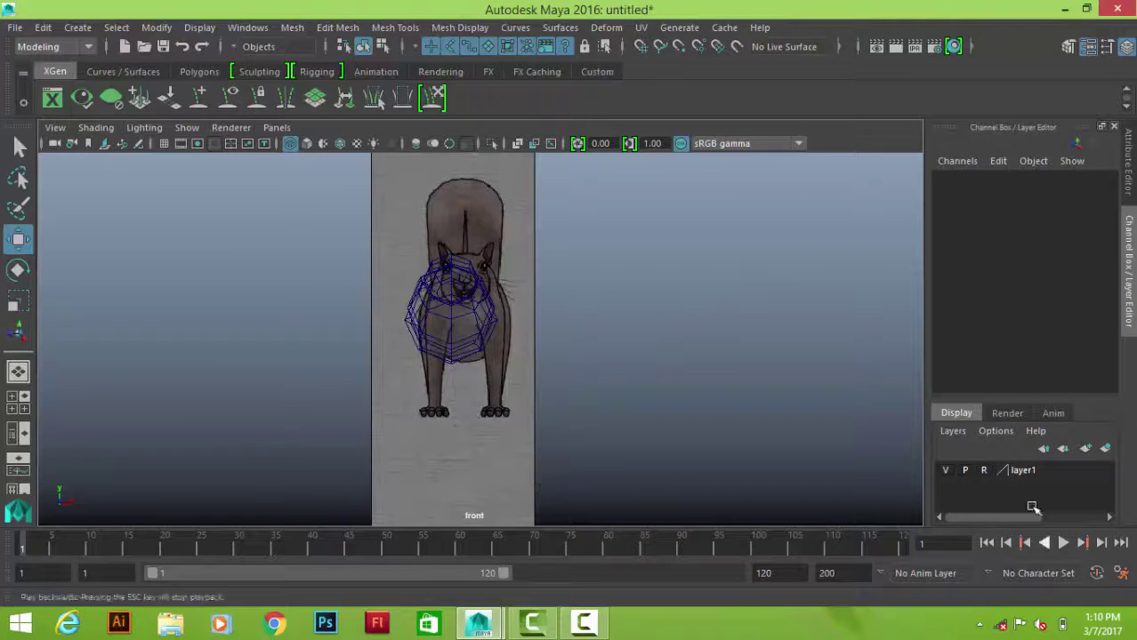
- Slide the front reference image left to about Translate X -0.16, centred on the body
left_click(520, 445)
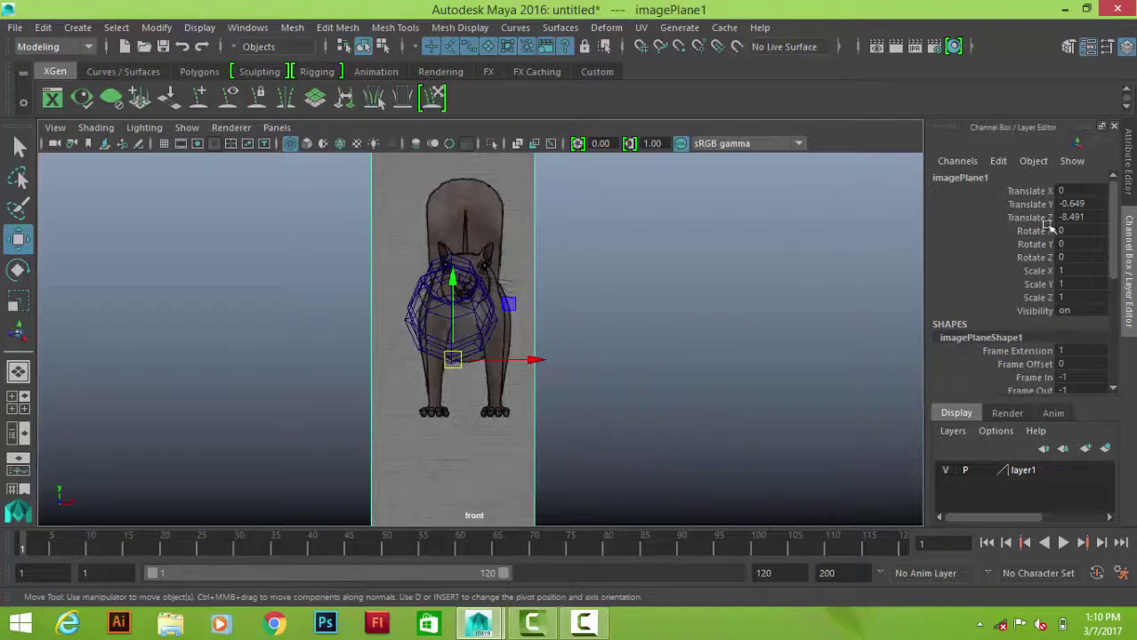
left_click_drag(534, 360, 521, 362)
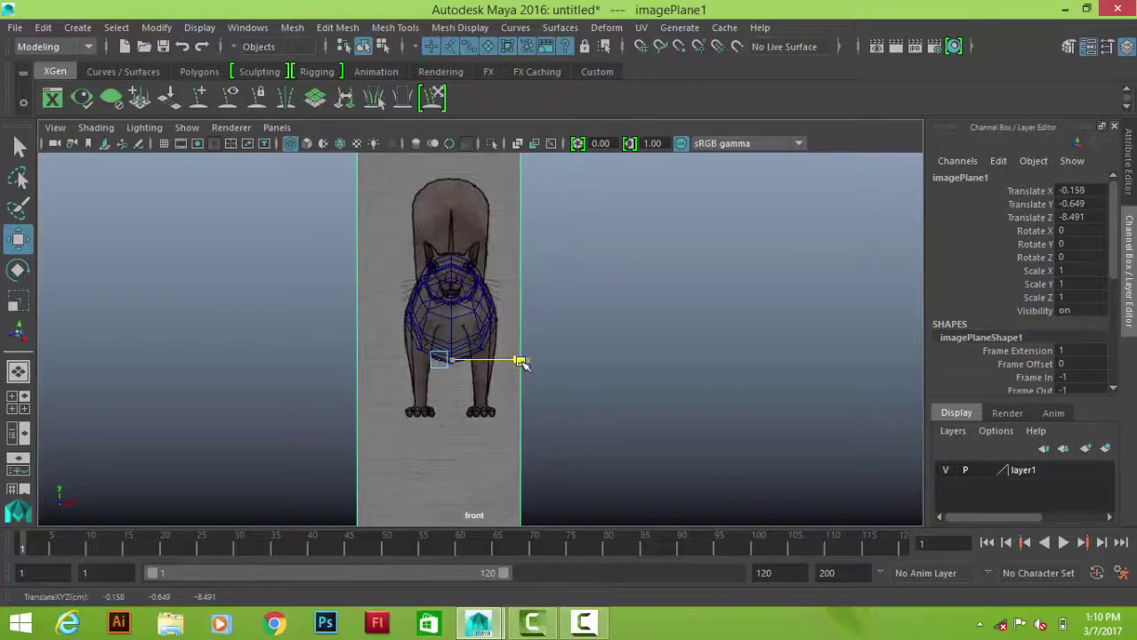
scroll(641, 296, "up", 2)
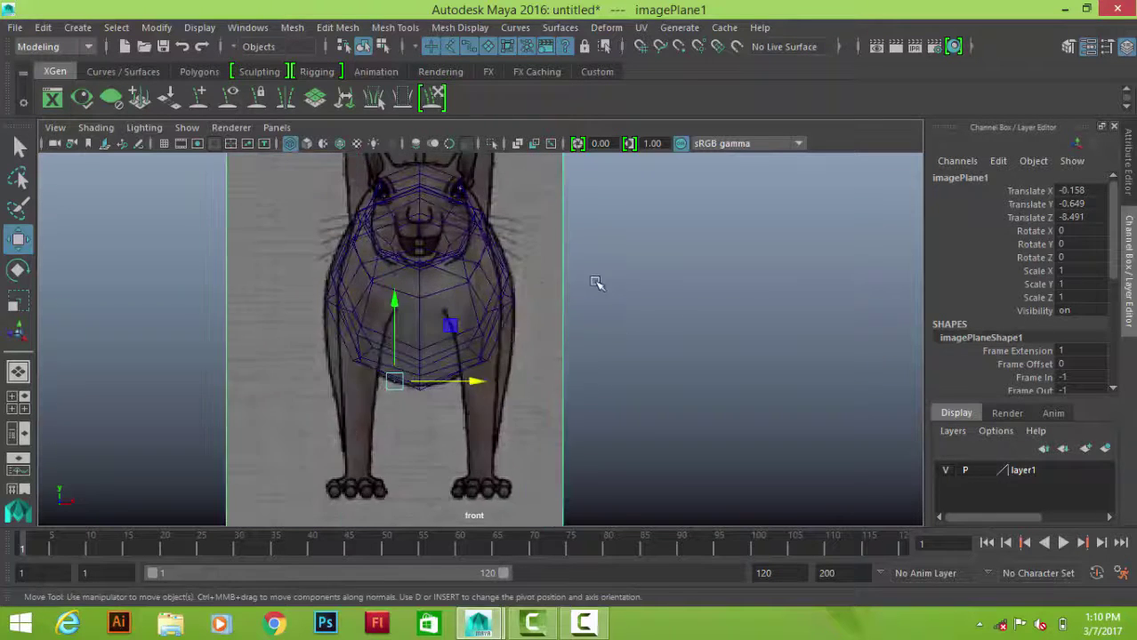
scroll(594, 346, "up", 1)
scroll(551, 416, "up", 1)
scroll(521, 435, "up", 1)
left_click_drag(521, 445, 522, 445)
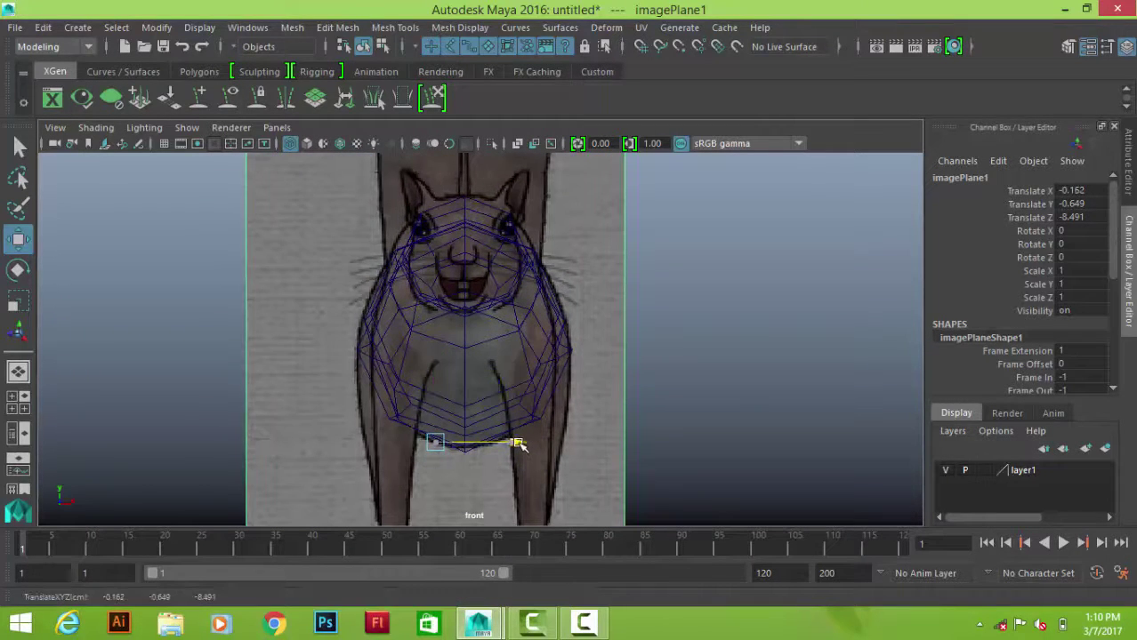
- Set the image layer to reference display so it can't be selected
left_click(744, 305)
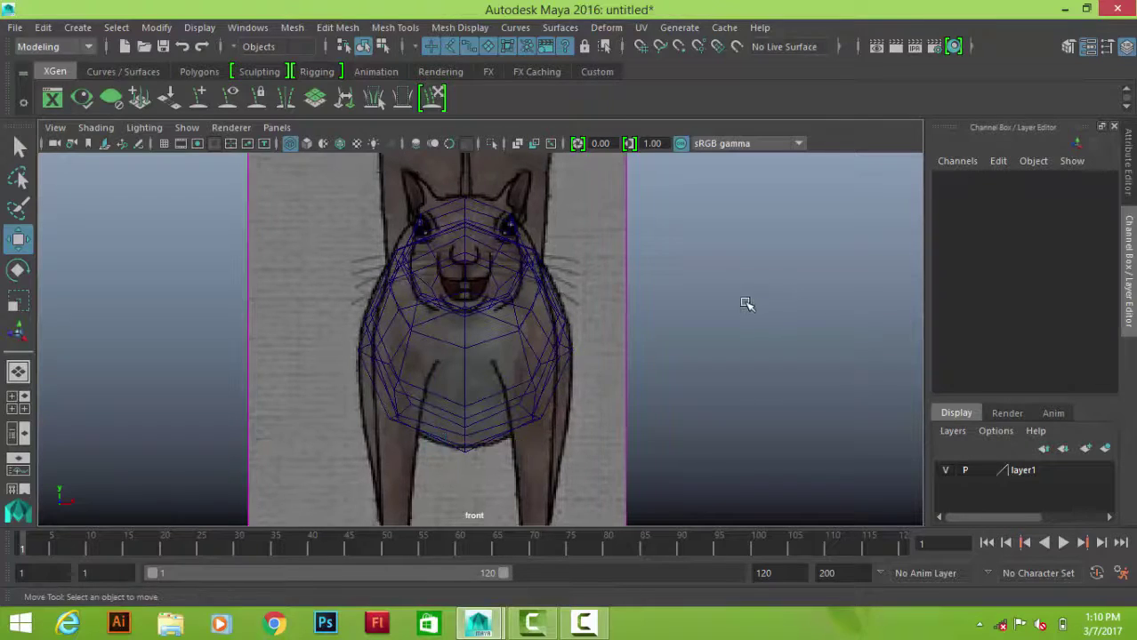
key("space")
key("space")
left_click(984, 470)
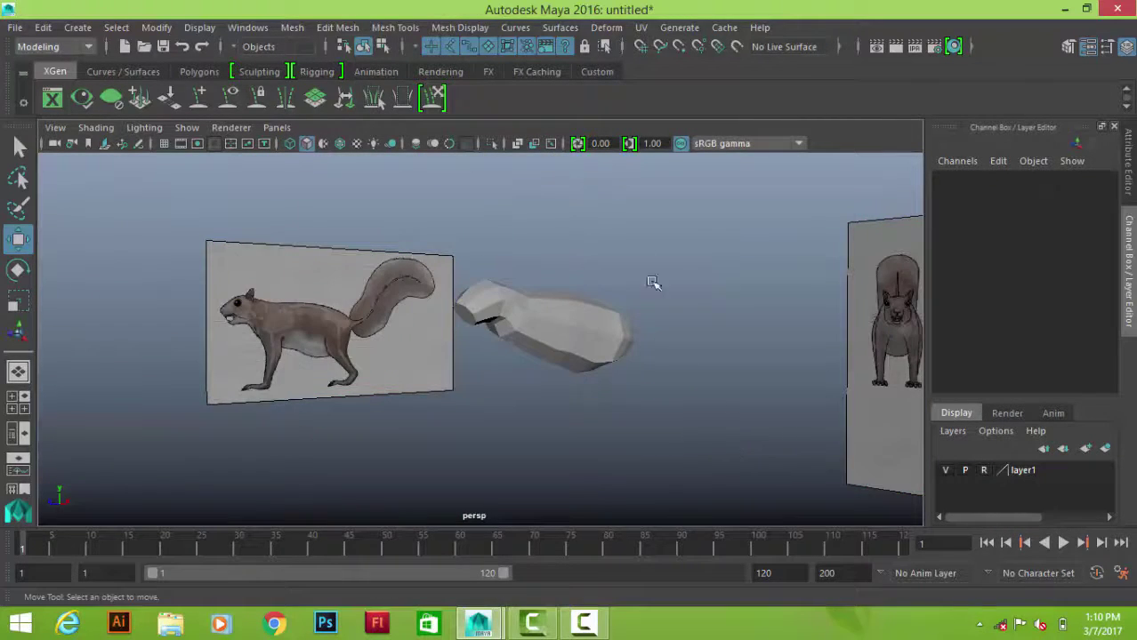
left_click(583, 343)
left_click_drag(532, 393, 422, 393, "alt")
key("space")
key("space")
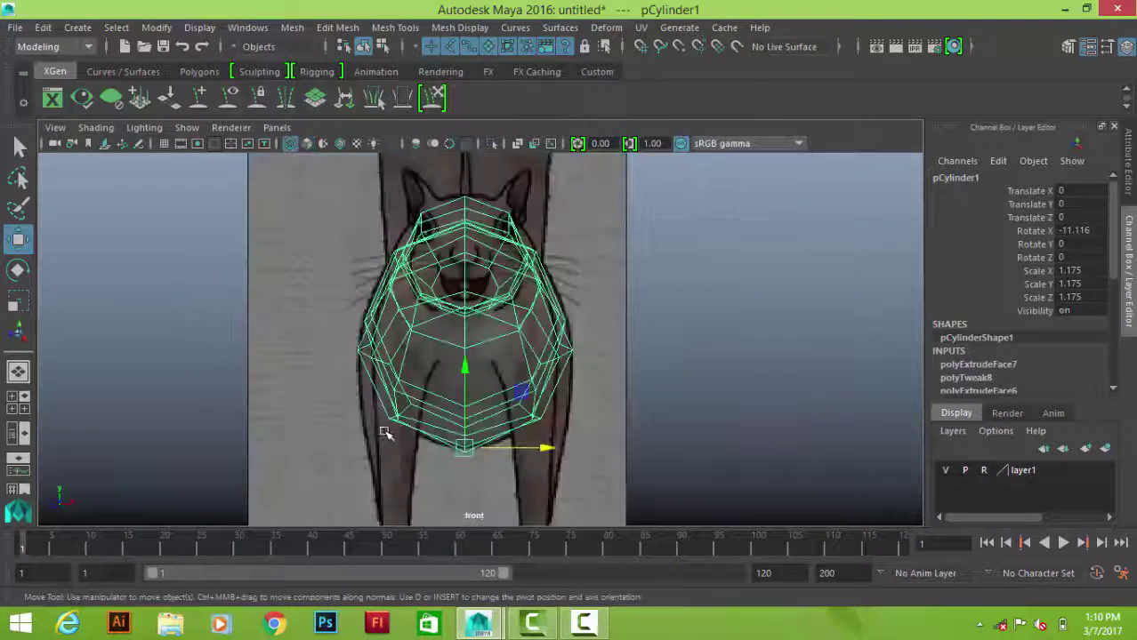
- Switch to the perspective view and orbit to see the body mesh's underside
scroll(452, 246, "up", 5)
scroll(533, 351, "down", 2)
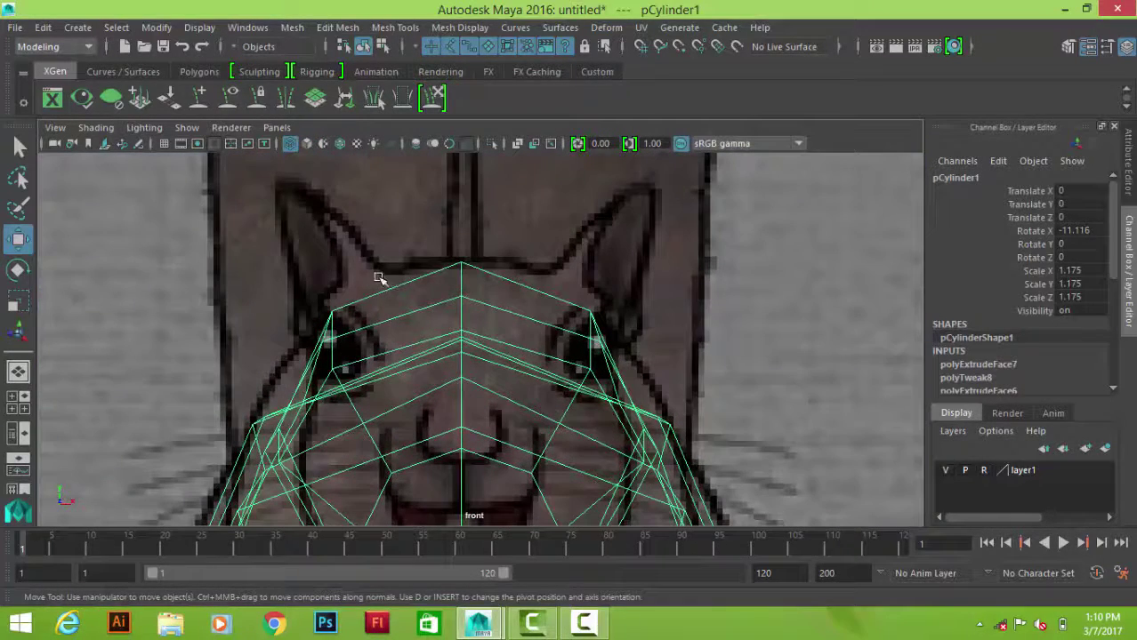
scroll(604, 326, "down", 3)
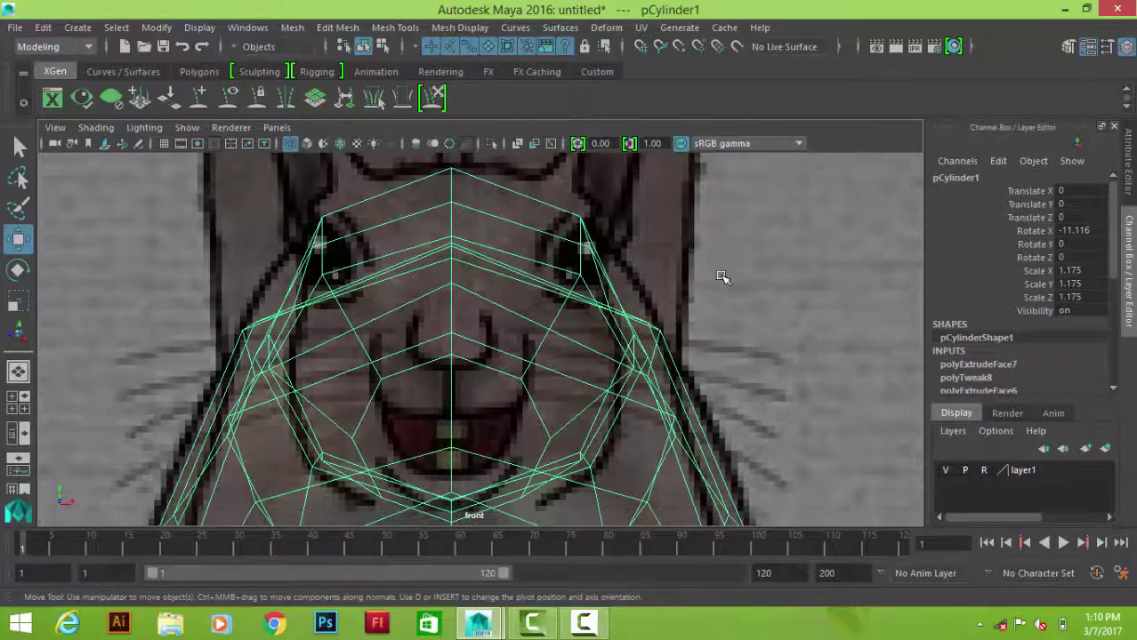
key("space")
left_click_drag(711, 271, 508, 294)
scroll(508, 295, "up", 5)
mouse_move(640, 373)
left_mouse_down("alt")
mouse_move(452, 325)
mouse_move(482, 310)
mouse_move(552, 384)
mouse_move(569, 178)
left_mouse_up("alt")
- Choose the Multi-Cut tool from the body mesh's marking menu
right_click(569, 177)
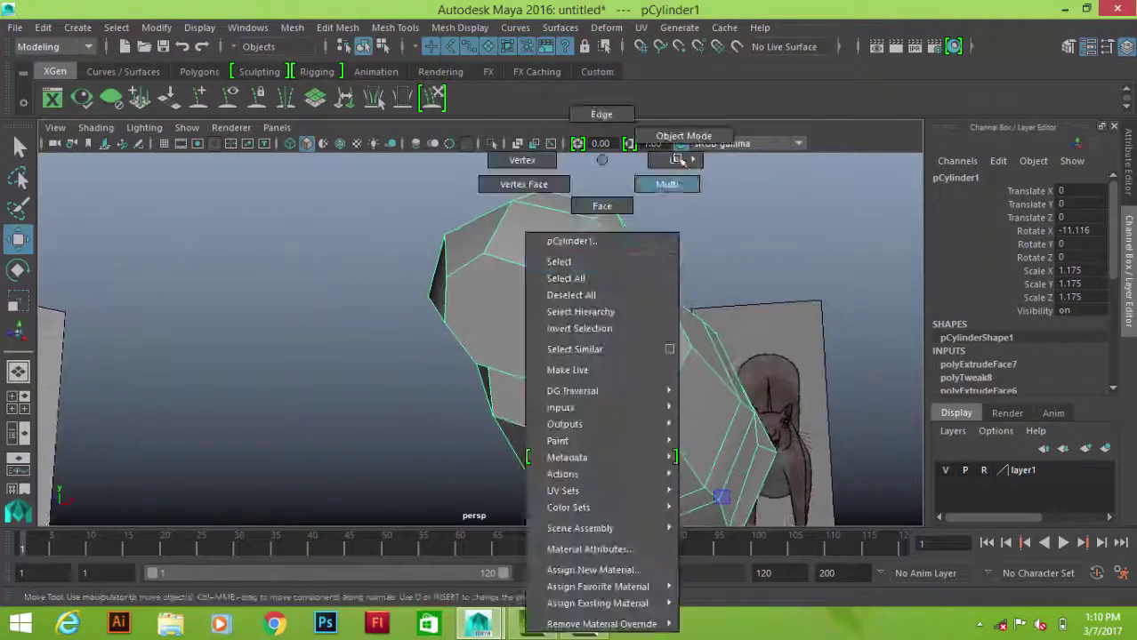
right_click_drag(532, 234, 452, 241, "shift")
left_click_drag(452, 241, 623, 318, "alt")
- Orbit, pan and zoom in close on the body mesh's rounded head end
right_click_drag(623, 318, 456, 325, "alt")
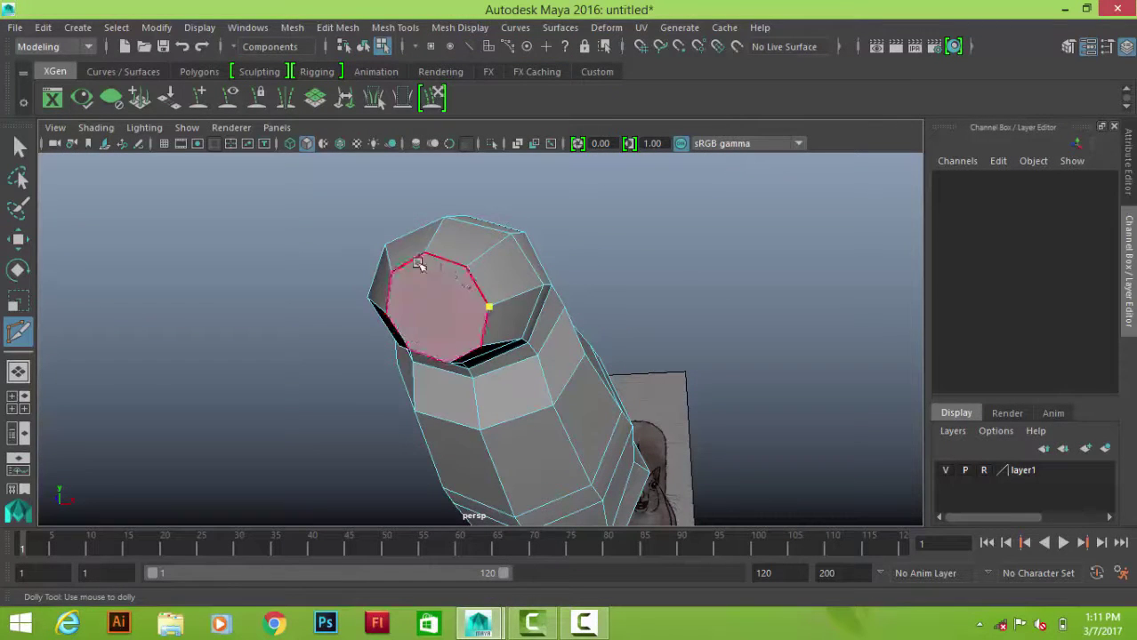
left_click_drag(419, 255, 376, 254, "alt")
middle_click_drag(376, 254, 439, 325, "alt")
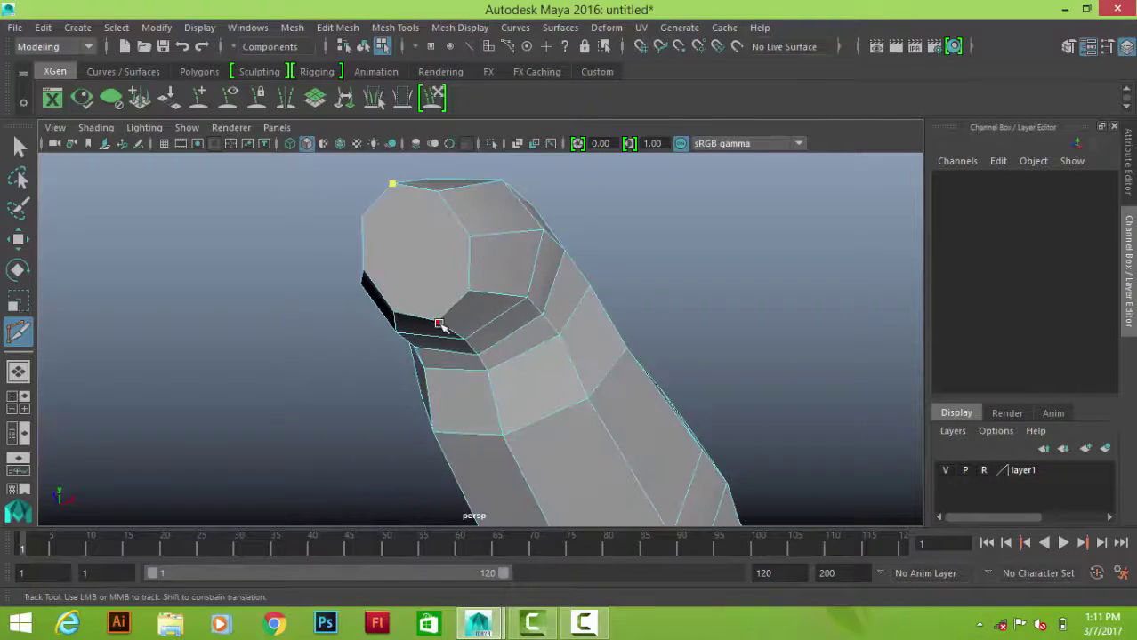
left_click_drag(439, 324, 457, 285, "alt")
right_click_drag(456, 285, 468, 305, "alt")
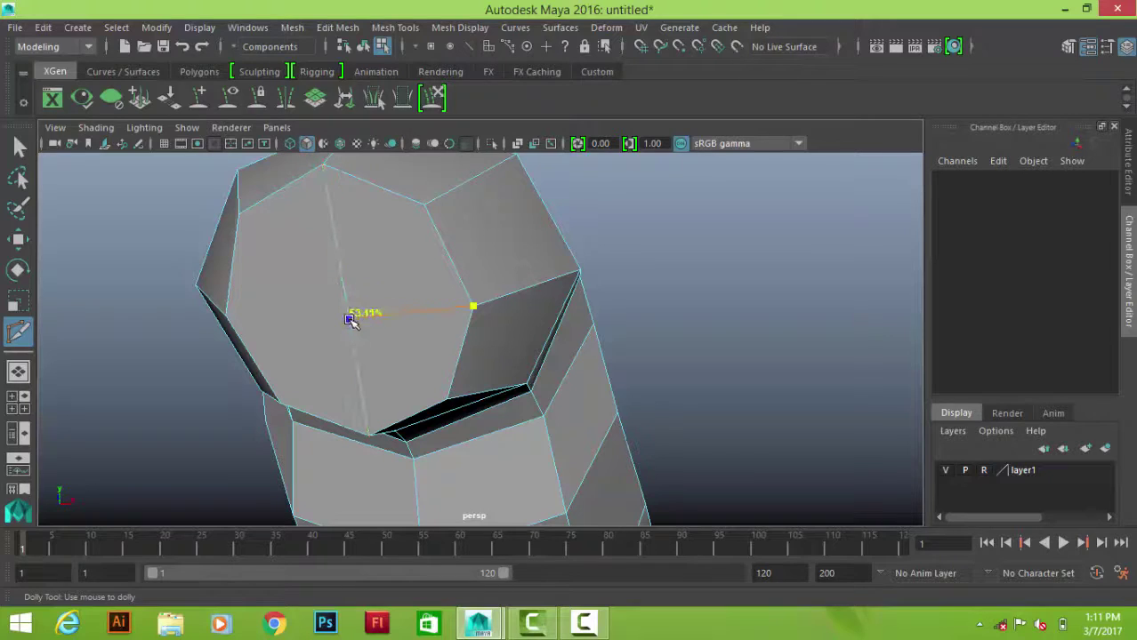
- In the side view, pull the snout-tip vertex onto the mouth outline
key("q")
right_click_drag(461, 298, 502, 353, "alt")
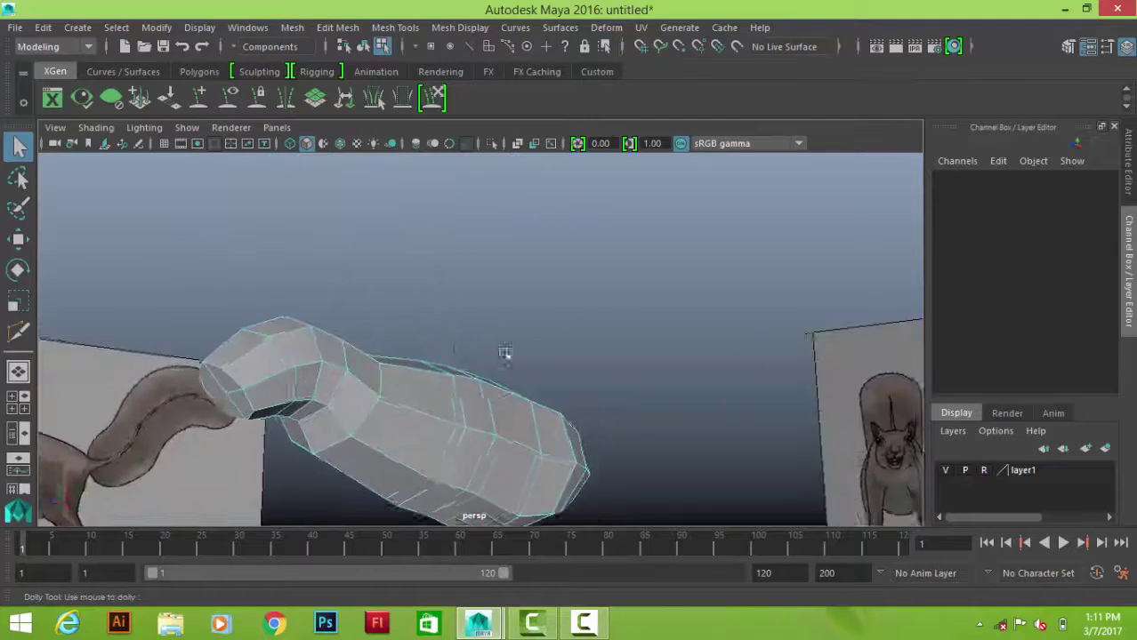
left_click_drag(503, 353, 534, 373, "alt")
right_click_drag(229, 299, 267, 338, "alt")
middle_click_drag(267, 338, 587, 303, "alt")
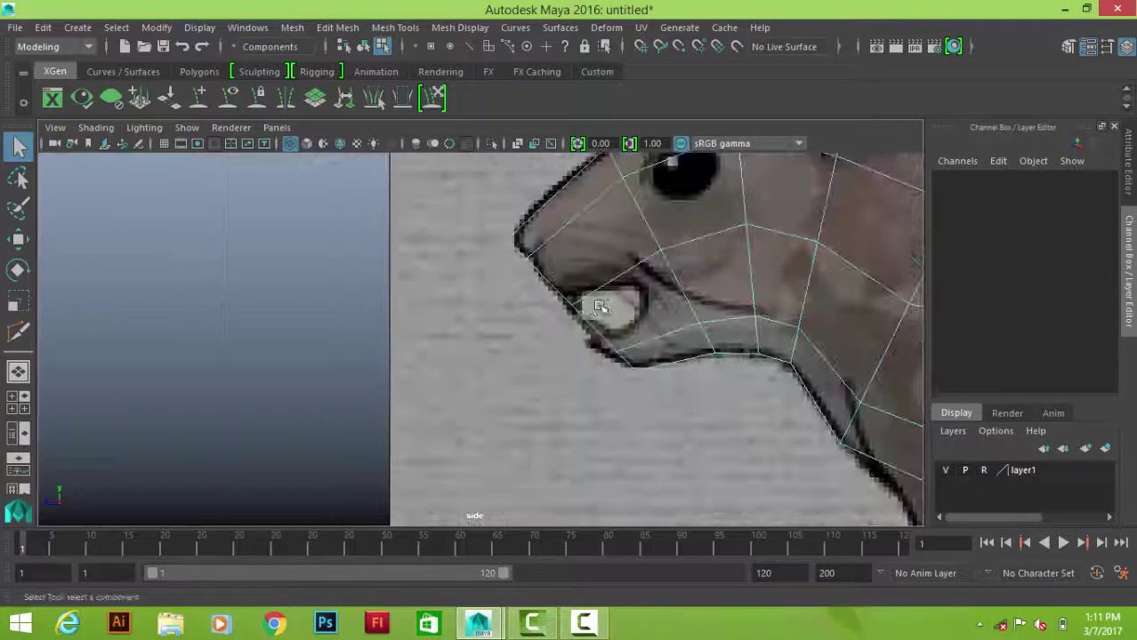
right_click_drag(583, 169, 498, 182)
left_click(588, 297)
key("w")
left_click_drag(571, 302, 567, 316)
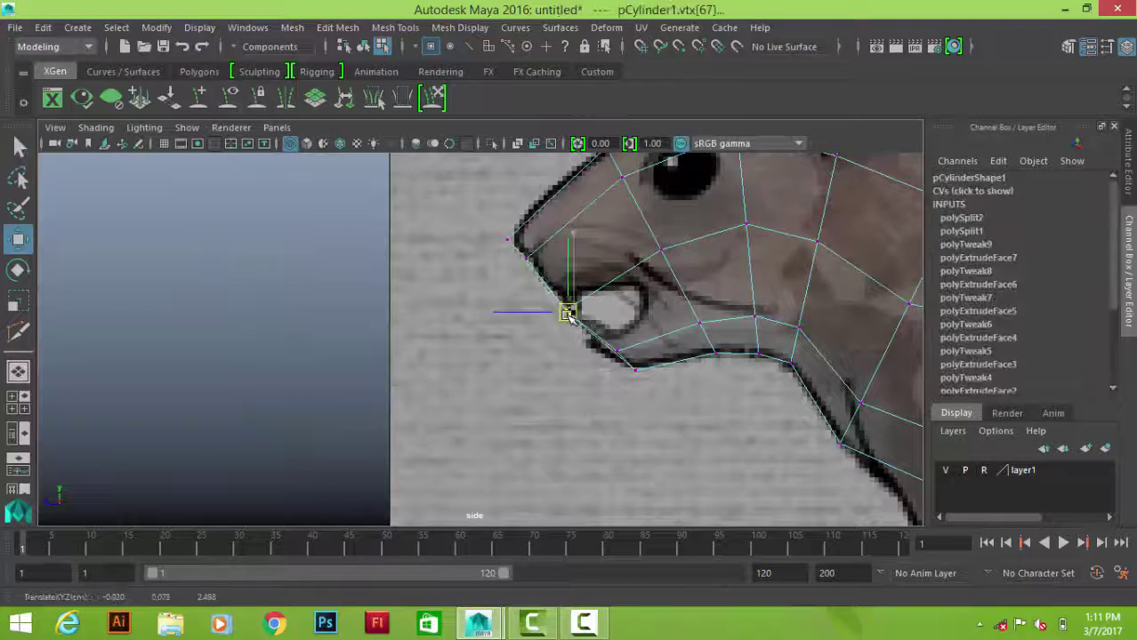
- Move the nose and mouth vertices onto the squirrel's outline in the side reference
middle_click_drag(563, 315, 497, 393, "alt")
left_click(423, 264)
left_click(432, 244)
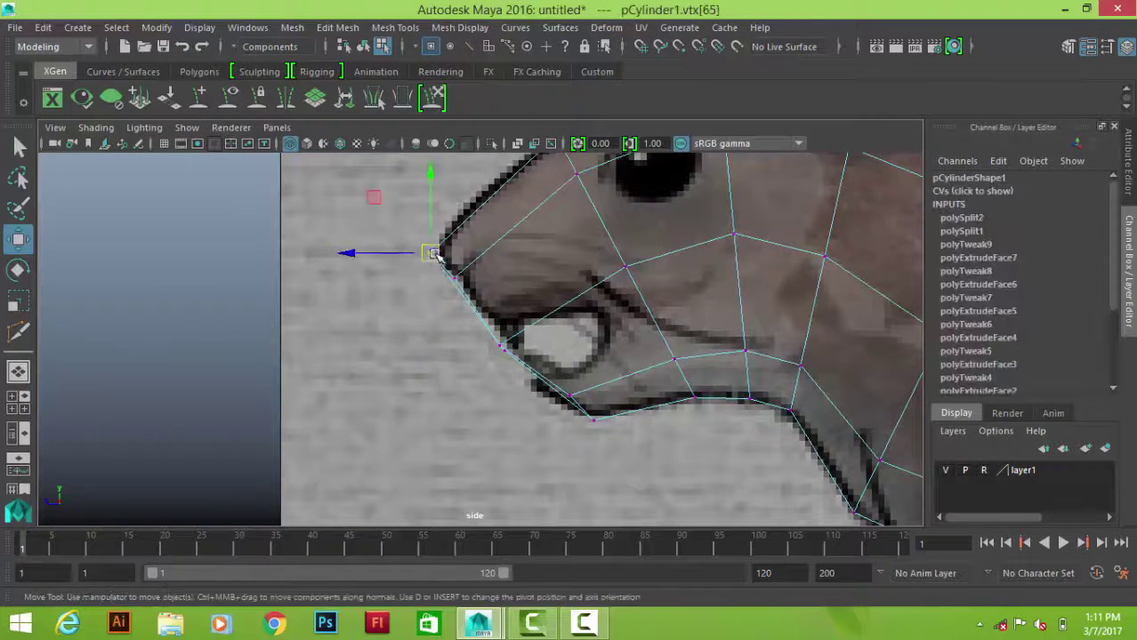
left_click(500, 344)
left_click(460, 281)
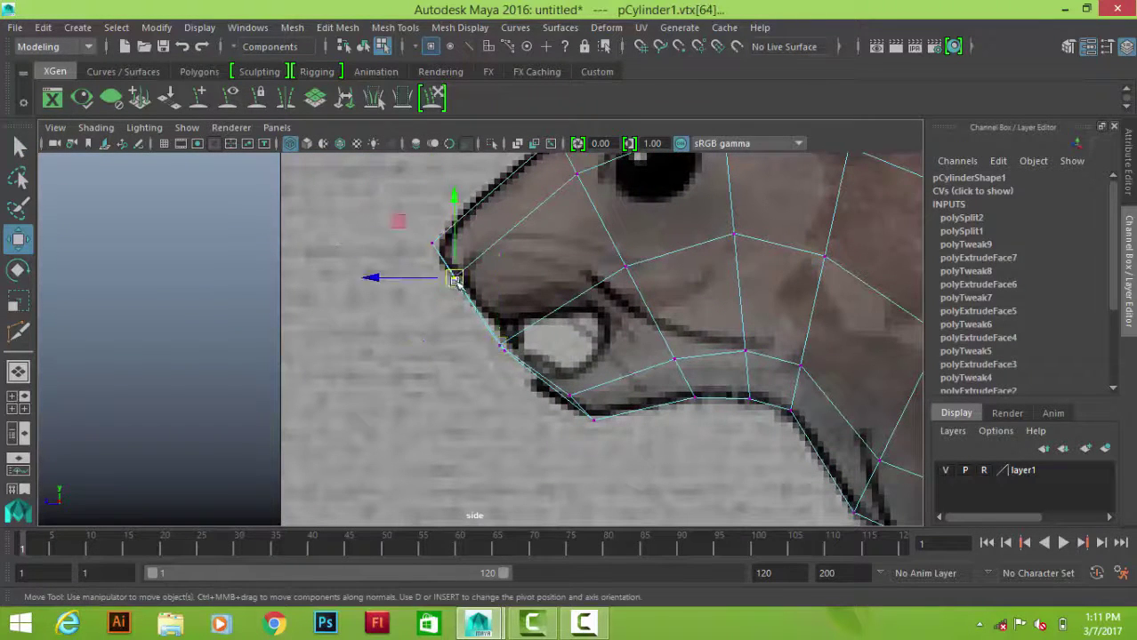
left_click_drag(460, 281, 463, 286)
middle_click_drag(477, 293, 514, 331, "alt")
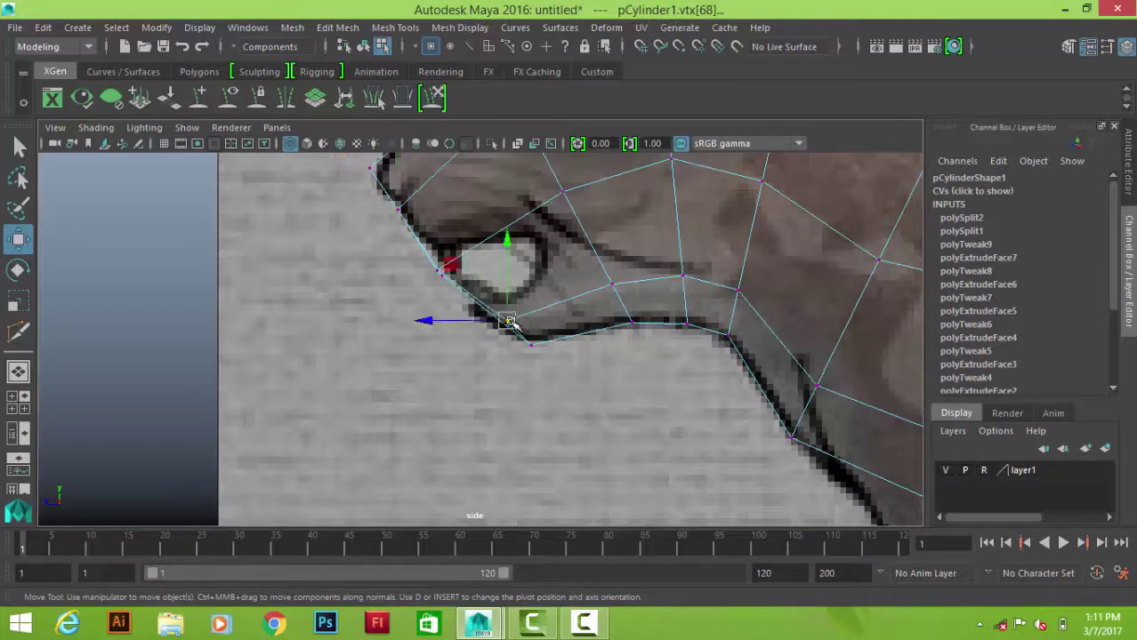
mouse_move(510, 322)
left_mouse_down()
mouse_move(495, 325)
mouse_move(534, 344)
left_mouse_up()
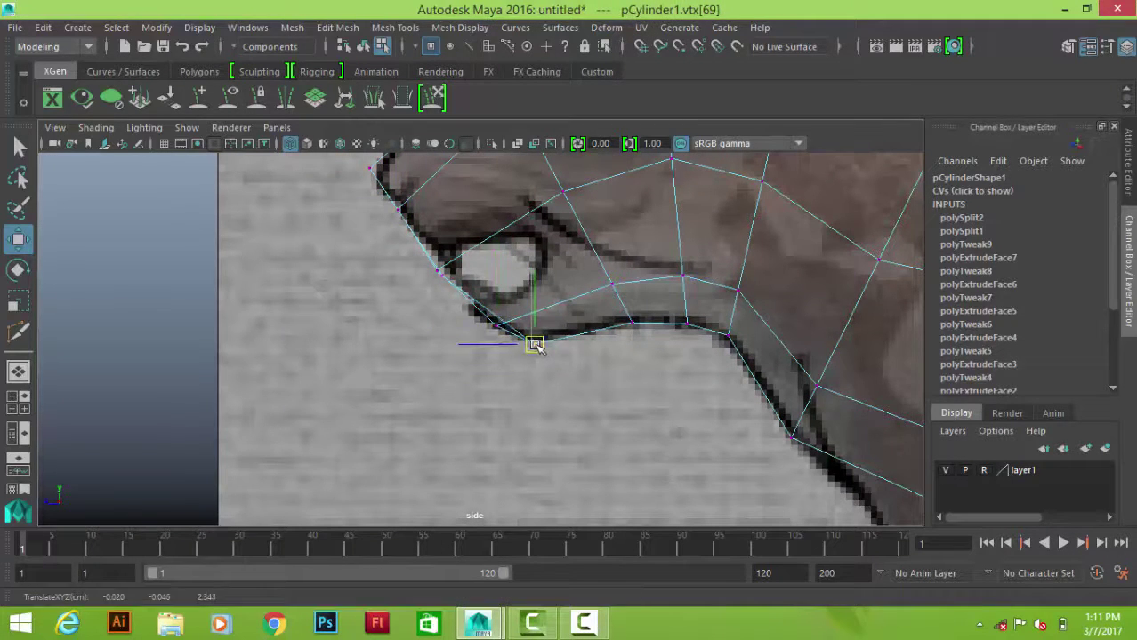
- Deselect, zoom out to the whole squirrel and return to object mode
left_click(634, 414)
scroll(635, 413, "down", 4)
middle_click_drag(634, 414, 540, 280, "alt")
scroll(498, 343, "down", 5)
scroll(498, 343, "up", 5)
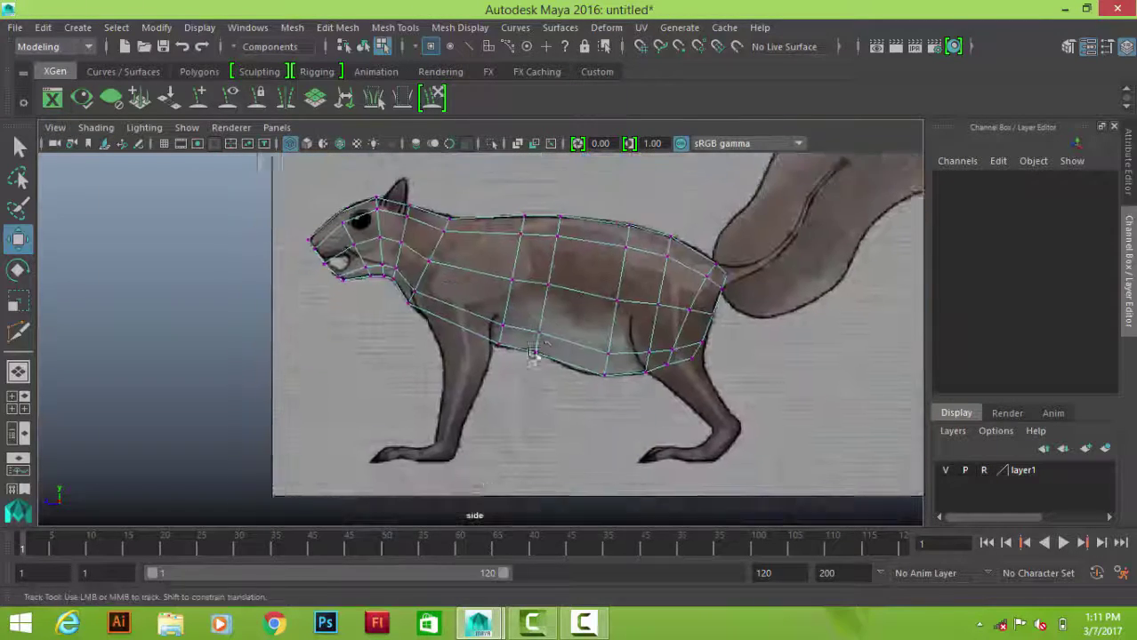
right_click_drag(538, 229, 614, 151)
- Cut additional edges across the body mesh's head end in the perspective view
scroll(738, 301, "down", 3)
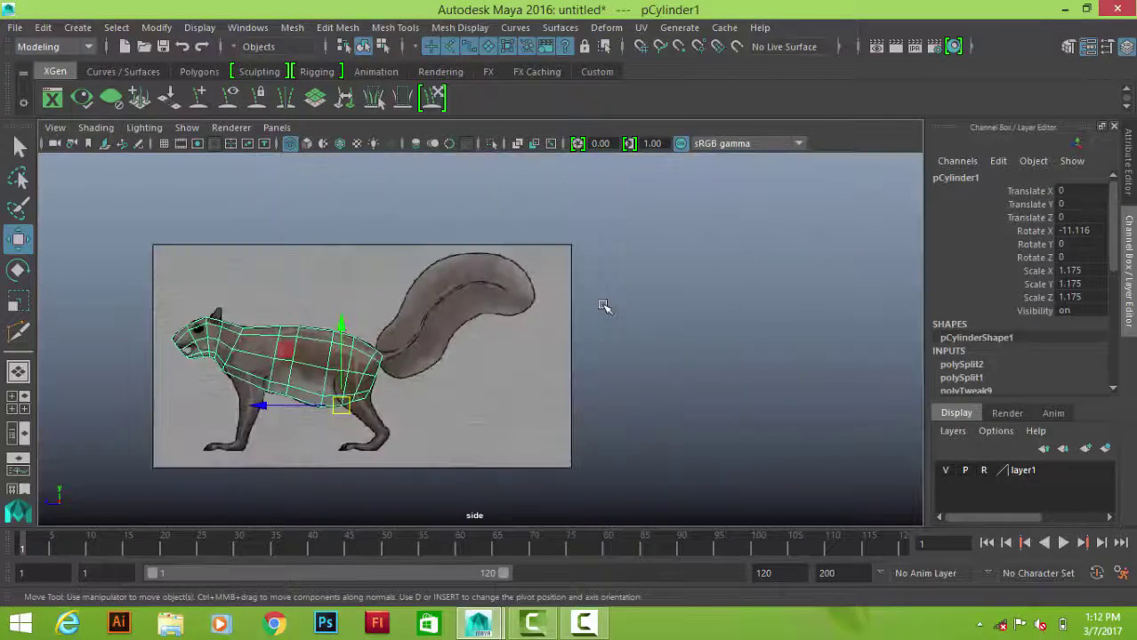
scroll(414, 363, "up", 5)
scroll(609, 287, "up", 3)
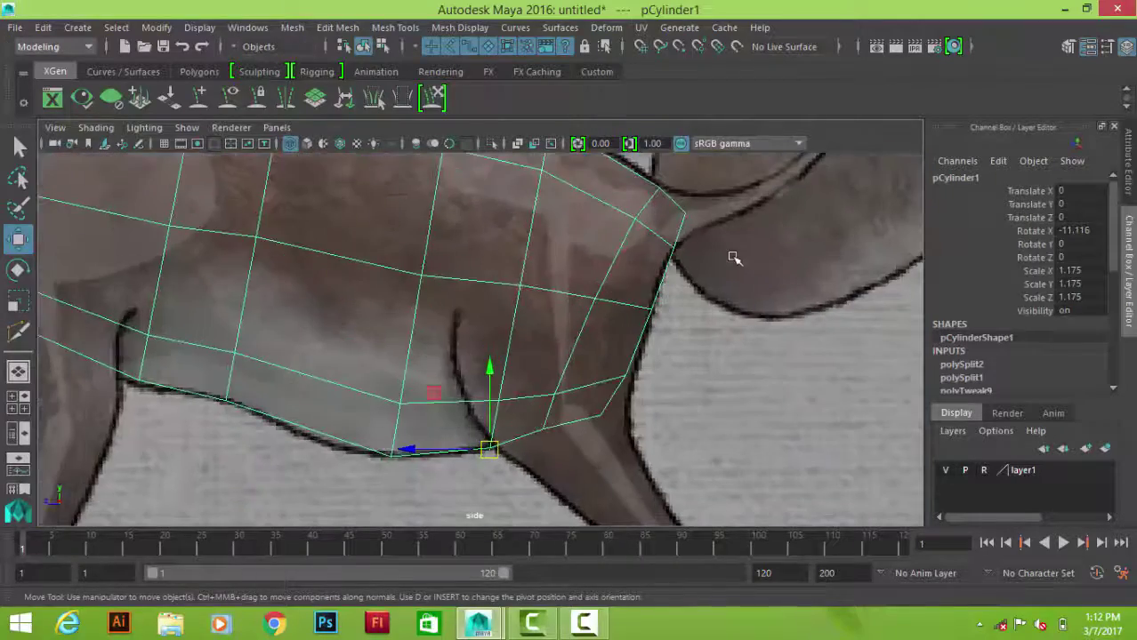
scroll(696, 261, "down", 6)
scroll(696, 262, "up", 3)
key("space")
left_click(622, 280)
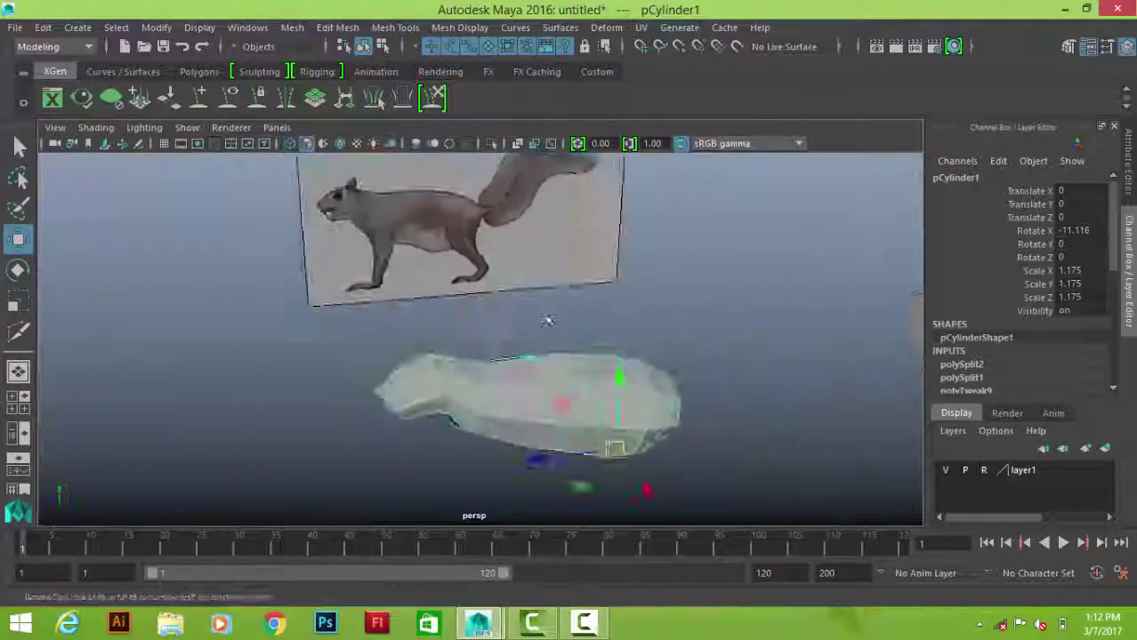
mouse_move(546, 323)
left_mouse_down("alt")
mouse_move(598, 236)
mouse_move(679, 330)
mouse_move(538, 274)
mouse_move(431, 264)
mouse_move(447, 242)
left_mouse_up("alt")
right_click_drag(756, 245, 665, 235, "shift")
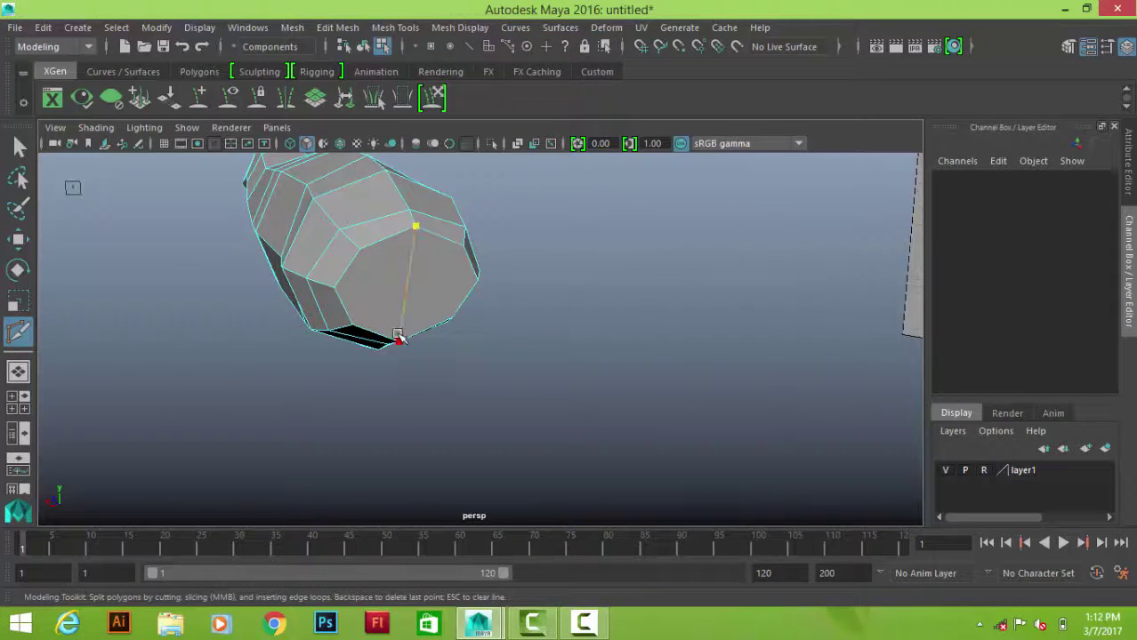
left_click_drag(403, 292, 320, 267, "alt")
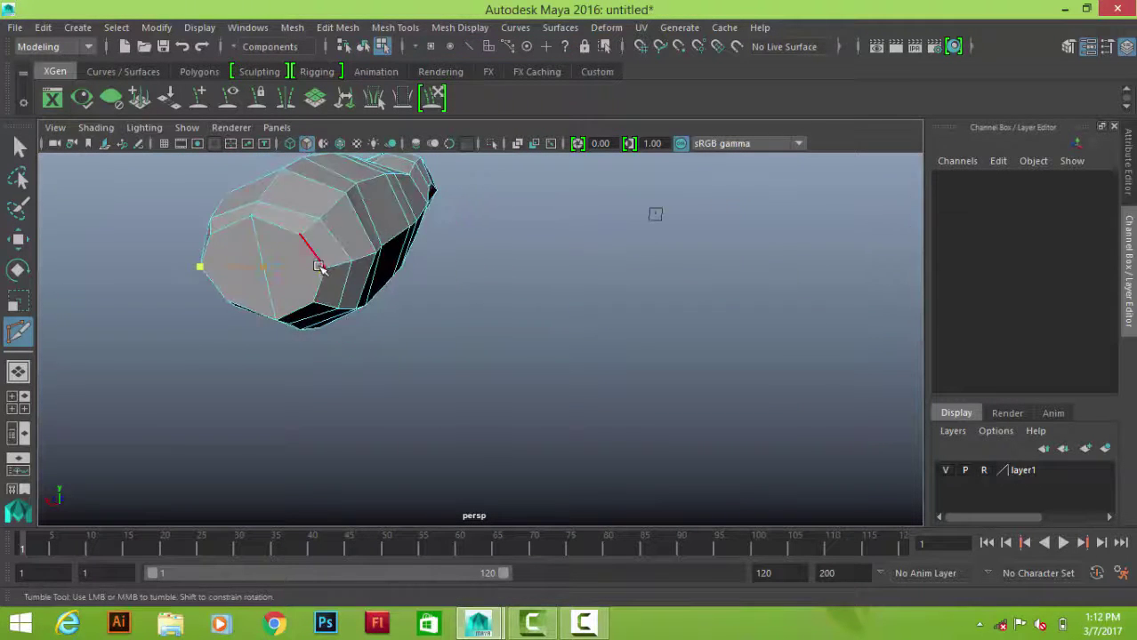
mouse_move(456, 308)
left_mouse_down("alt")
mouse_move(761, 422)
mouse_move(553, 312)
mouse_move(512, 277)
left_mouse_up("alt")
key("q")
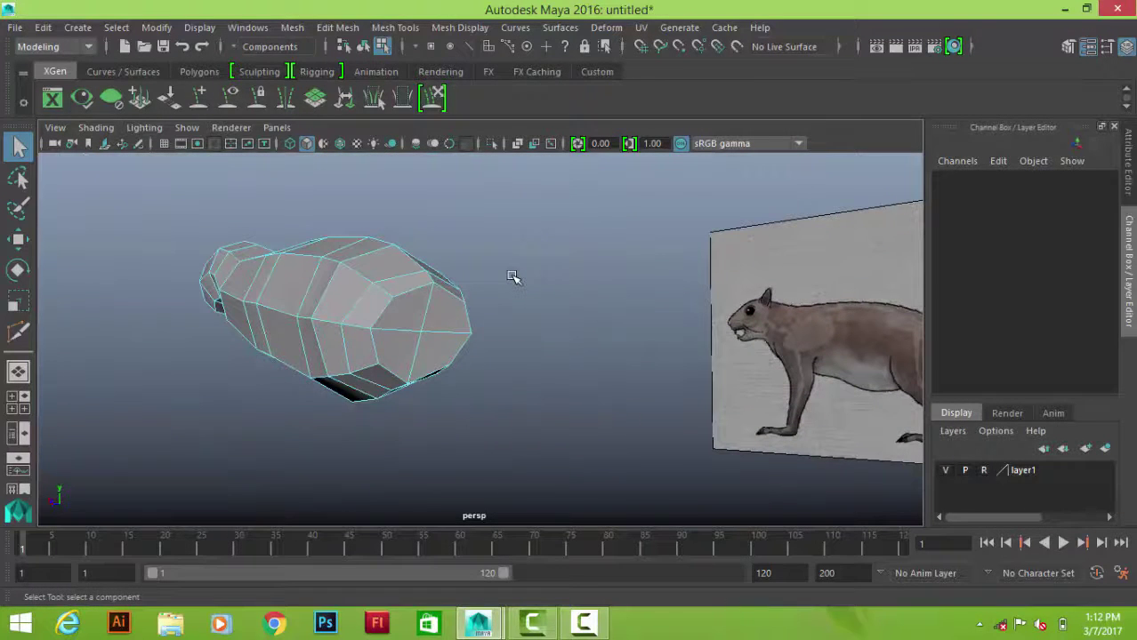
- Select two shoulder faces on the body mesh in the side view
key("space")
left_click_drag(725, 490, 603, 302)
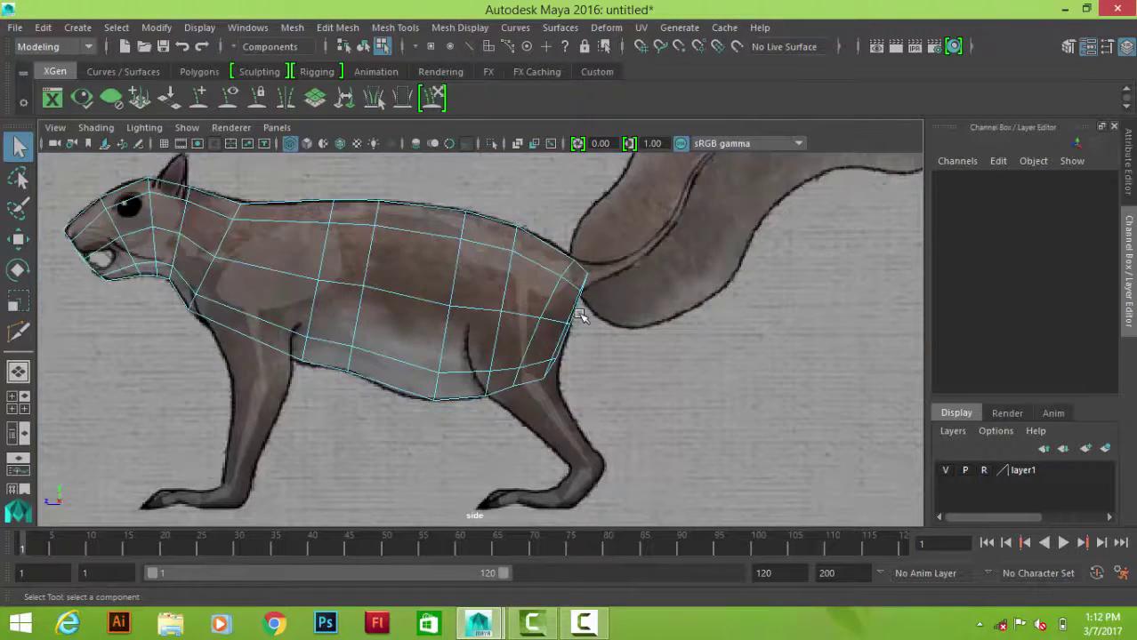
key("space")
key("space")
key("space")
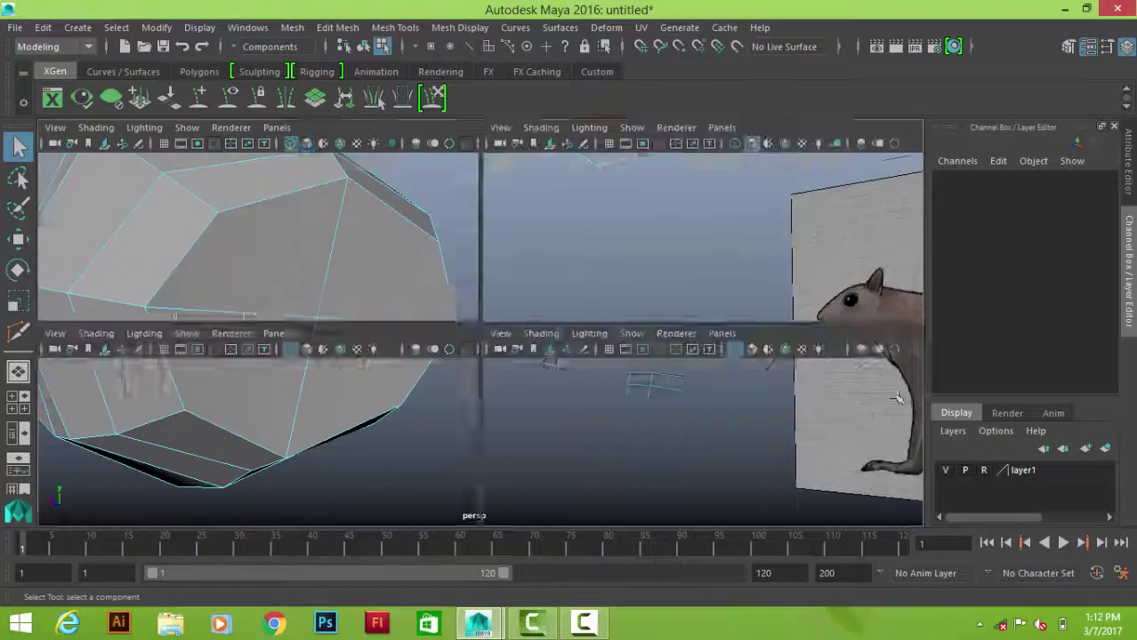
key("space")
mouse_move(462, 342)
right_mouse_down("alt")
mouse_move(610, 350)
mouse_move(560, 322)
right_mouse_up("alt")
left_click(519, 262)
left_click(518, 326, "shift")
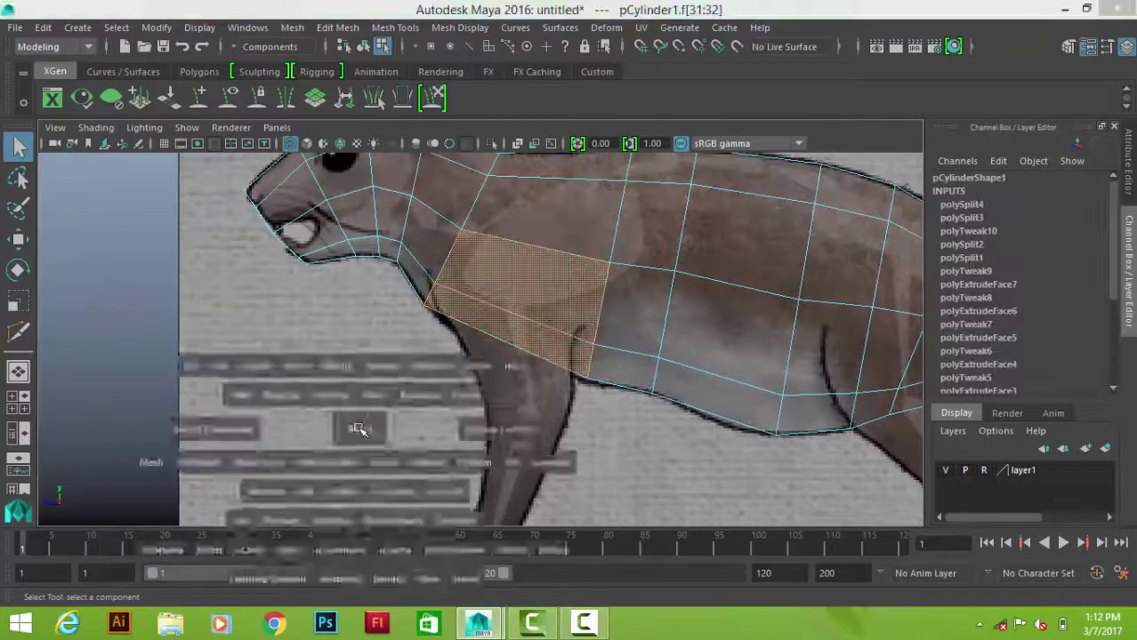
- Check the shoulder area in the front and perspective views, then return to object mode
left_click_drag(363, 356, 614, 386)
mouse_move(613, 386)
right_mouse_down("alt")
mouse_move(529, 381)
mouse_move(679, 309)
mouse_move(481, 230)
right_mouse_up("alt")
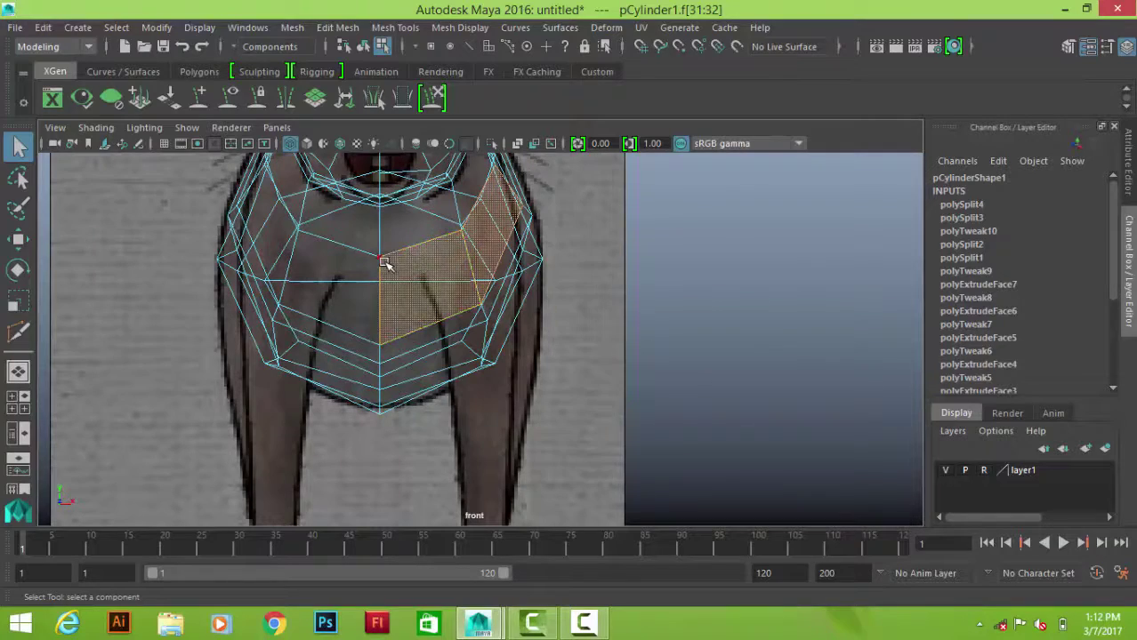
left_click_drag(702, 279, 380, 355)
right_click_drag(382, 213, 418, 143)
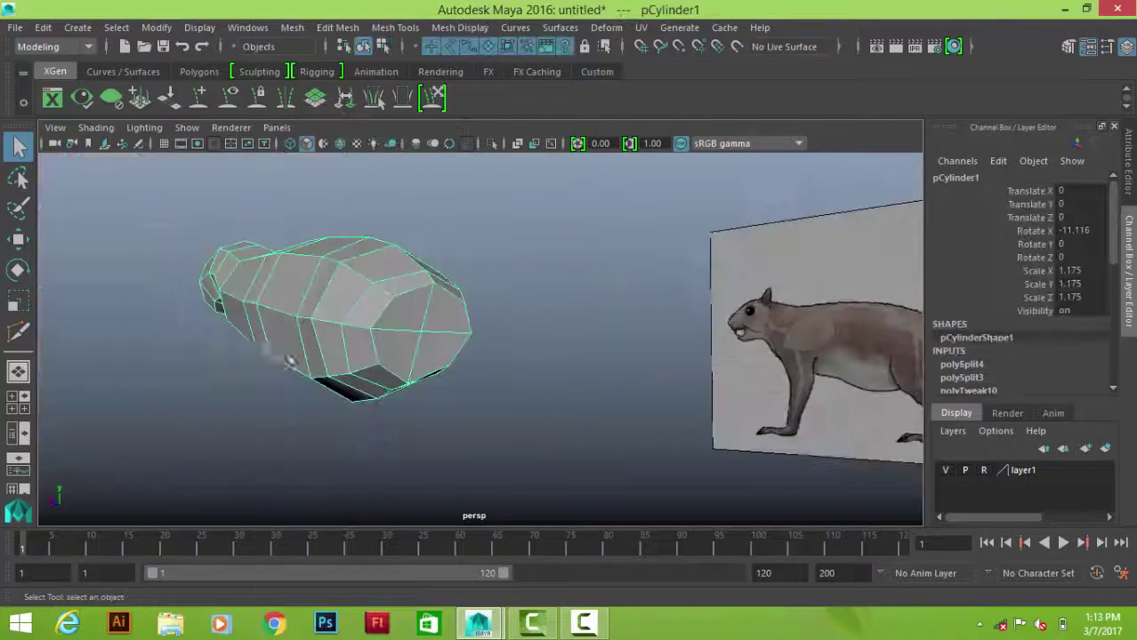
left_click_drag(418, 267, 676, 384, "alt")
mouse_move(633, 235)
right_mouse_down("shift")
mouse_move(612, 383)
mouse_move(610, 316)
right_mouse_up("shift")
- Add a new edge loop across the body mesh's chest
scroll(619, 406, "up", 5)
left_click_drag(774, 436, 633, 393, "alt")
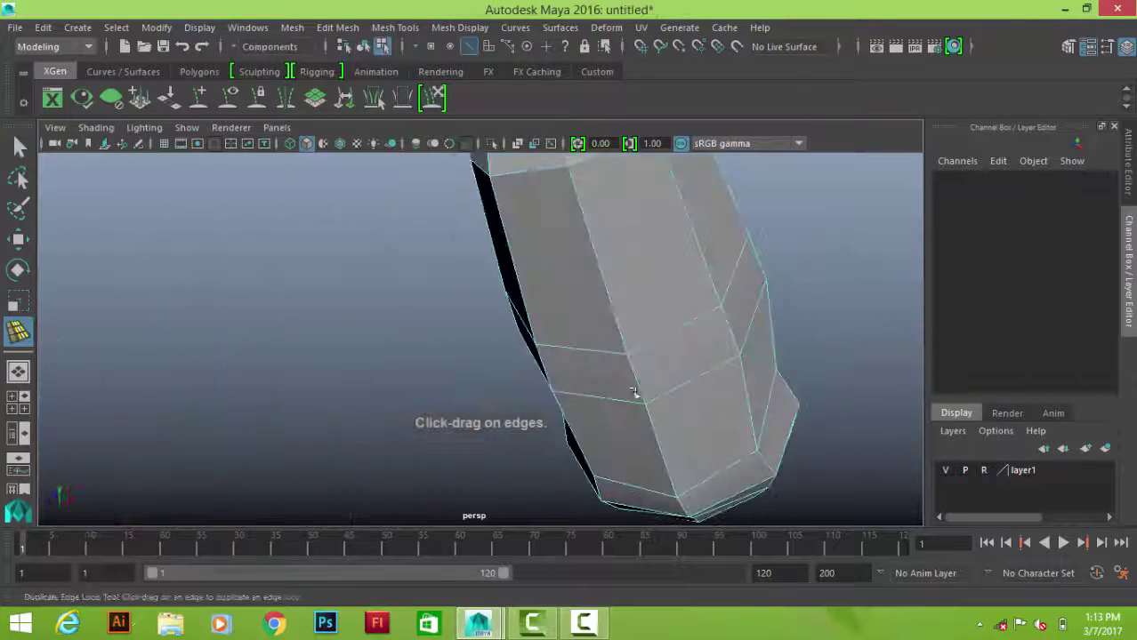
left_click_drag(383, 316, 393, 301)
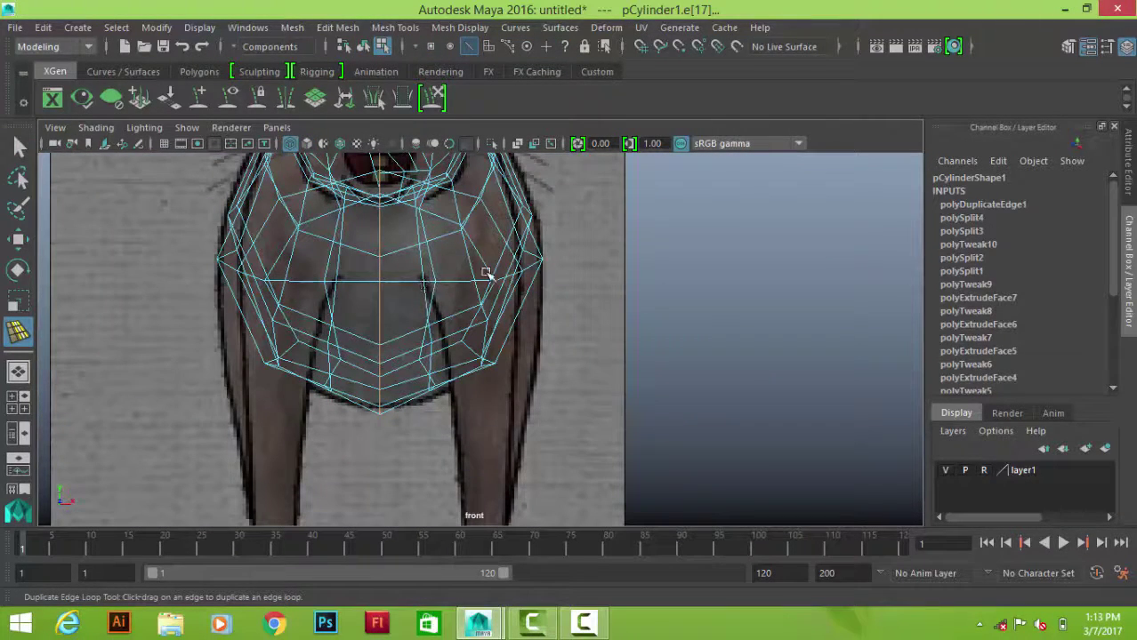
key("q")
- Delete the body mesh's front end face to open a hole
key("space")
key("space")
scroll(437, 356, "up", 3)
mouse_move(436, 355)
left_mouse_down("alt")
mouse_move(628, 363)
mouse_move(524, 292)
mouse_move(497, 322)
mouse_move(633, 221)
mouse_move(594, 363)
mouse_move(649, 437)
mouse_move(554, 323)
left_mouse_up("alt")
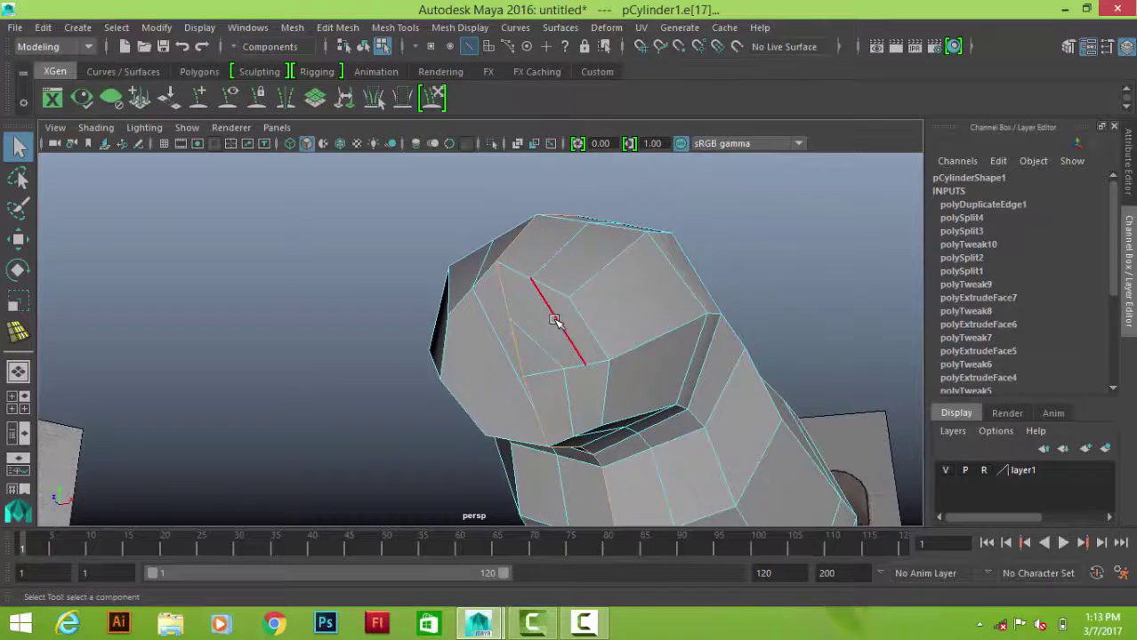
right_click_drag(554, 323, 507, 359)
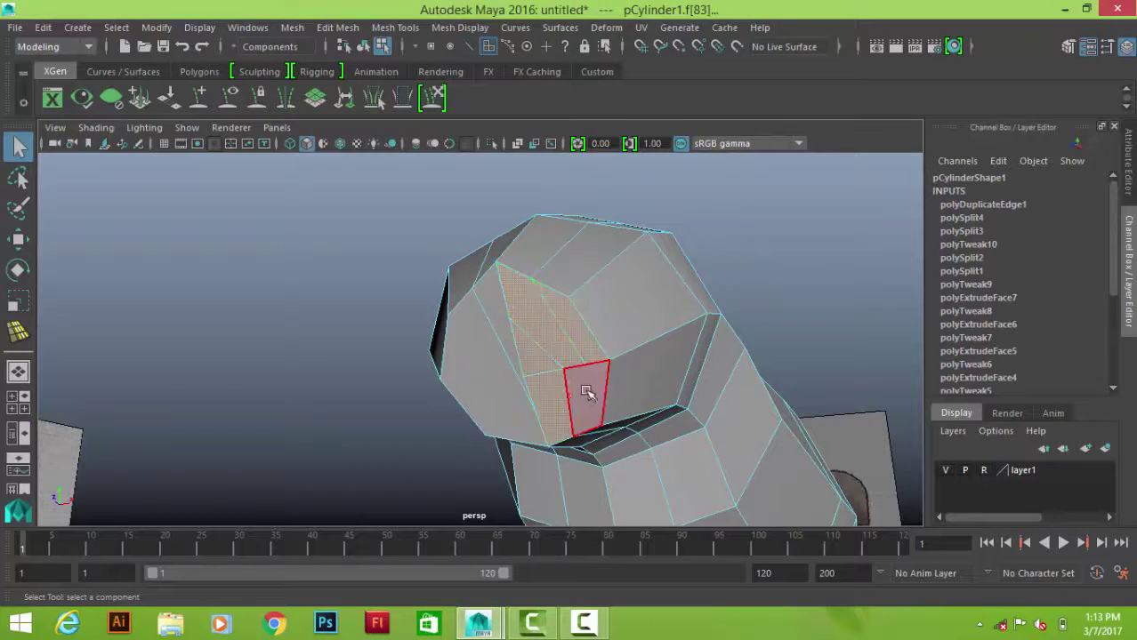
key("Delete")
- Preview the opened mesh smoothed, then return it to low-poly display
mouse_move(553, 381)
left_mouse_down("alt")
mouse_move(627, 363)
mouse_move(506, 295)
mouse_move(461, 322)
mouse_move(802, 376)
left_mouse_up("alt")
scroll(690, 264, "up", 5)
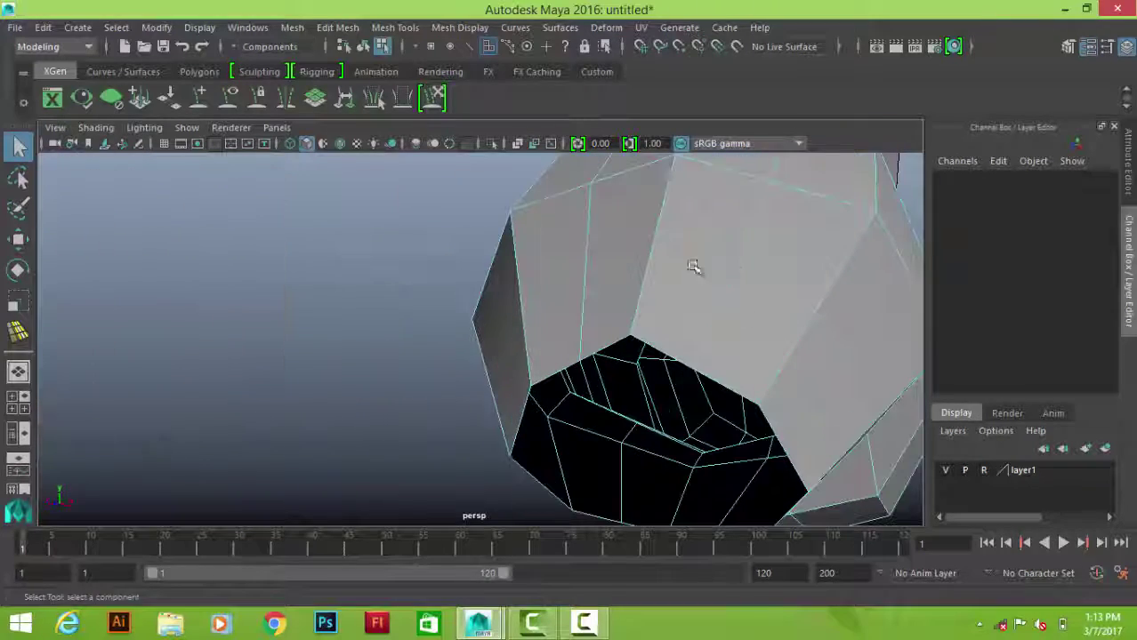
key("F8")
key("3")
left_click_drag(314, 331, 672, 224, "alt")
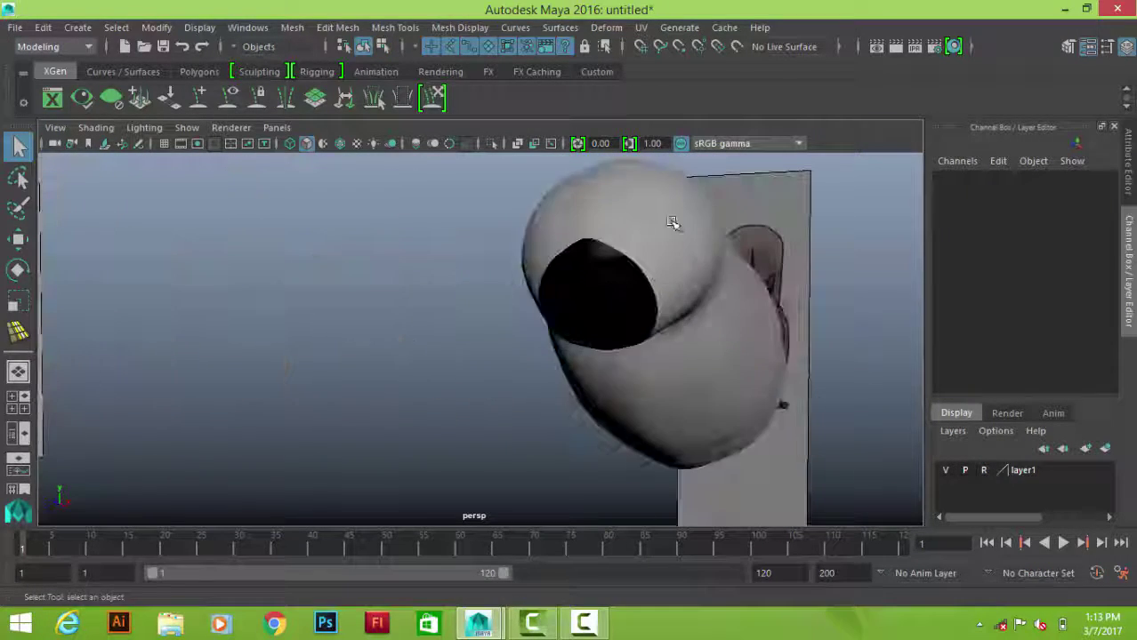
left_click(621, 241)
key("1")
right_click_drag(621, 241, 589, 265)
- Fill the hole from its rim edge with a new cap face
left_click(601, 245)
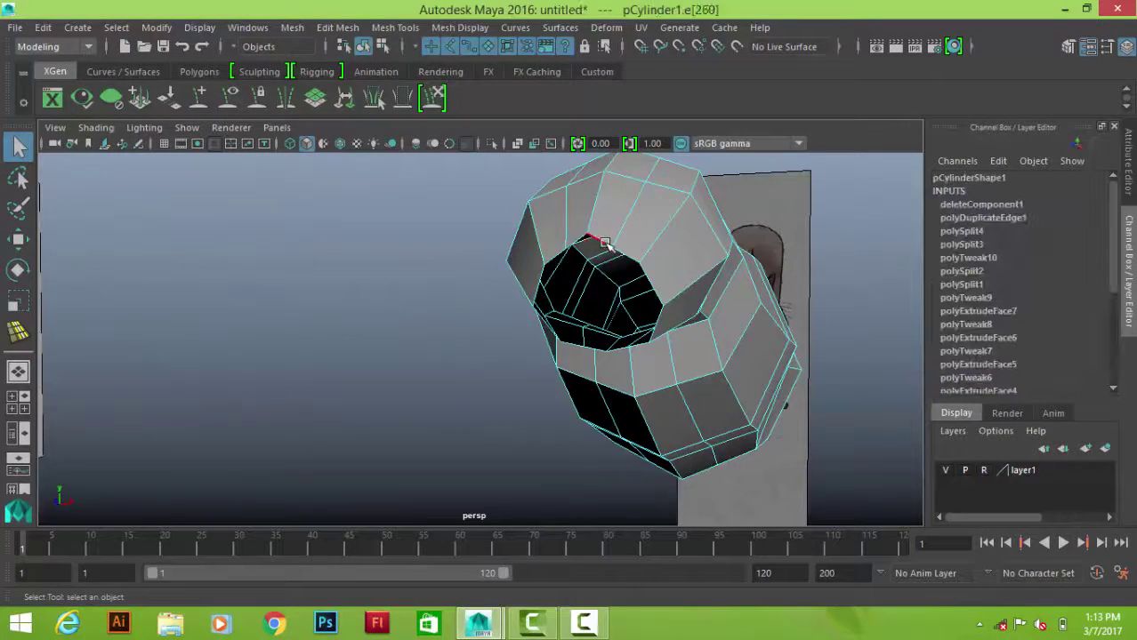
right_click_drag(332, 407, 276, 451, "shift")
key("r")
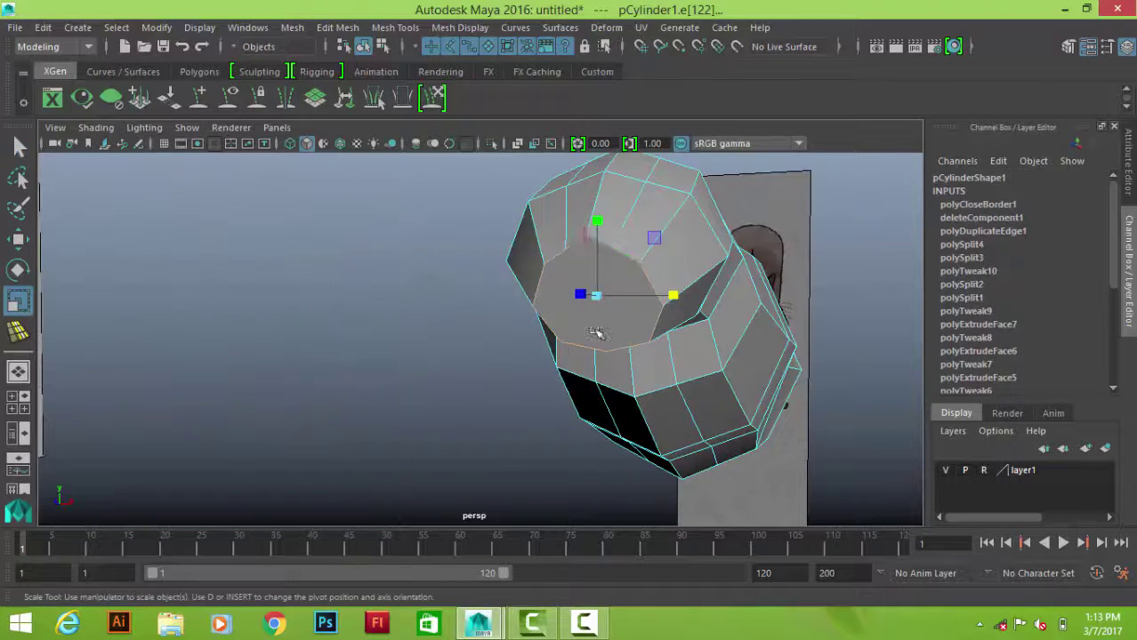
left_click_drag(655, 273, 556, 240, "alt")
key("F8")
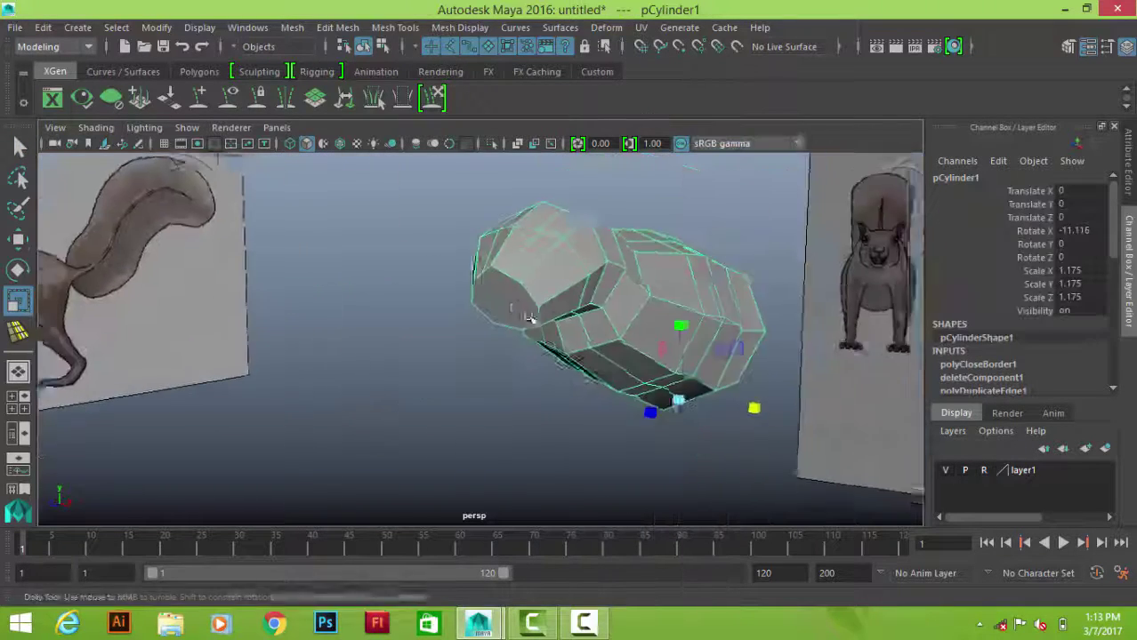
right_click_drag(556, 240, 470, 233, "shift")
- Cut a new edge across the cylinder cap face with Multi-Cut
left_click_drag(498, 223, 532, 236, "alt")
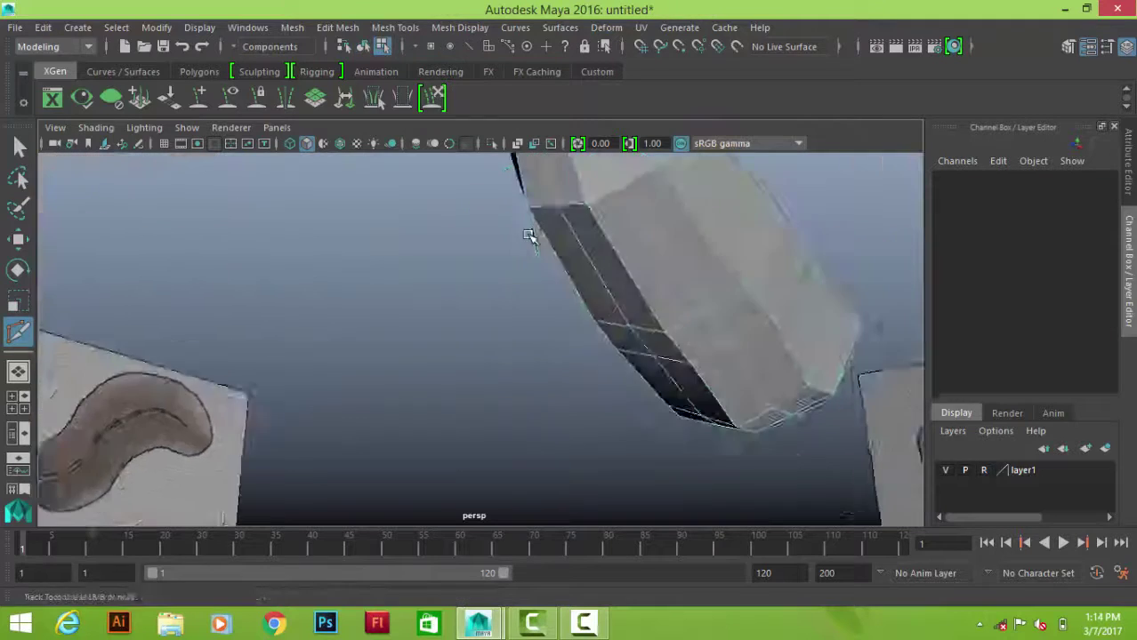
mouse_move(533, 236)
right_mouse_down("alt")
mouse_move(561, 386)
mouse_move(602, 270)
right_mouse_up("alt")
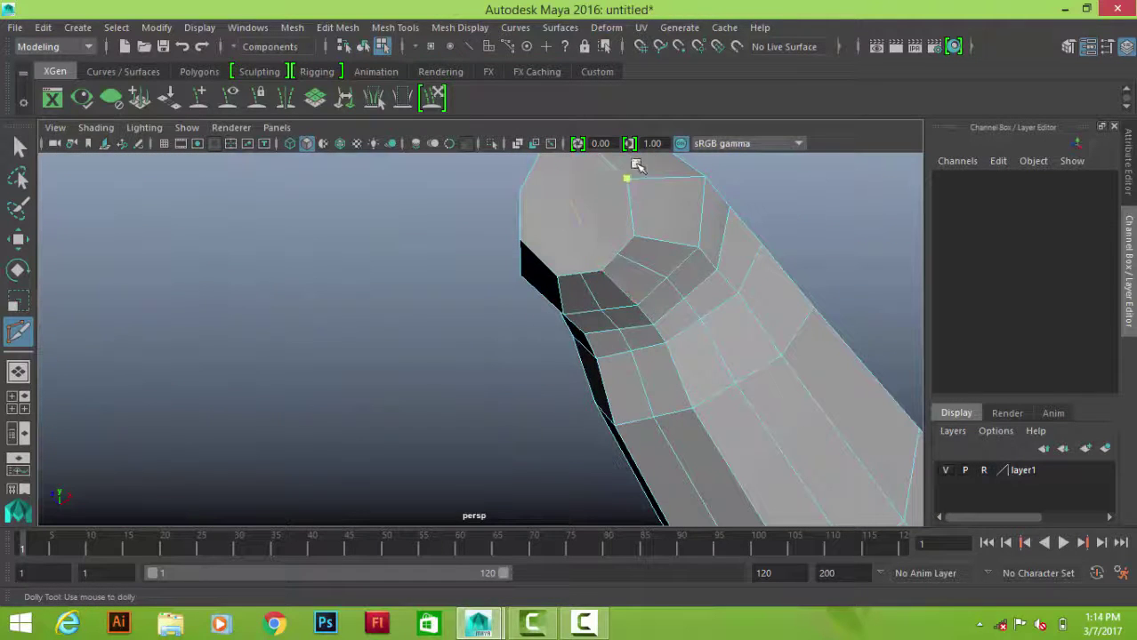
left_click_drag(628, 176, 721, 287, "alt")
right_click_drag(720, 287, 735, 332, "alt")
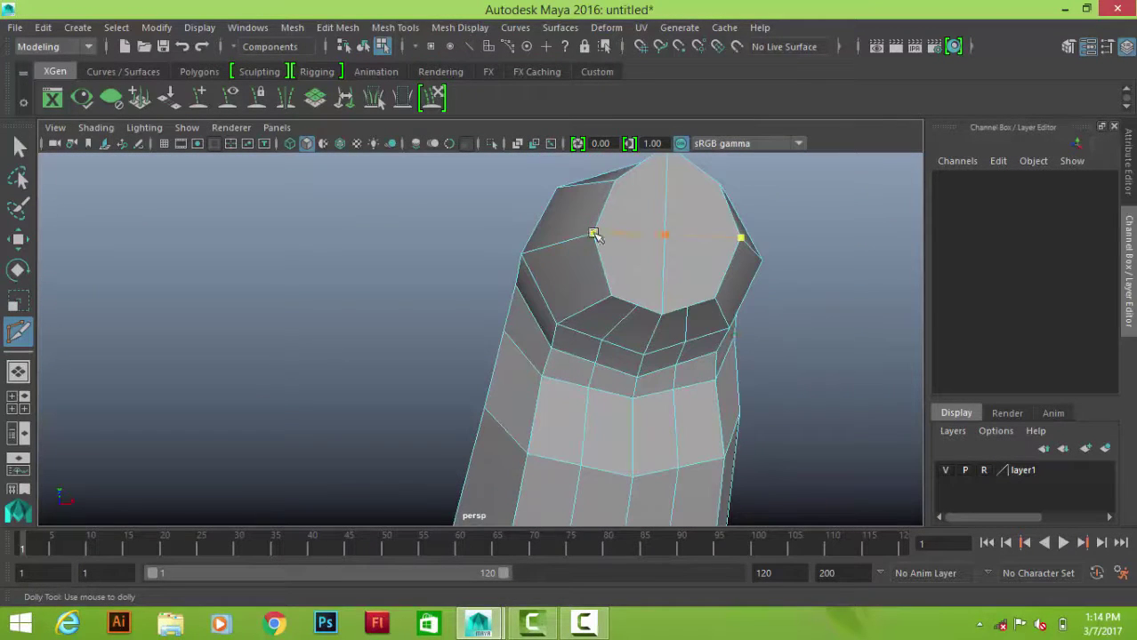
left_click_drag(661, 284, 503, 269, "alt")
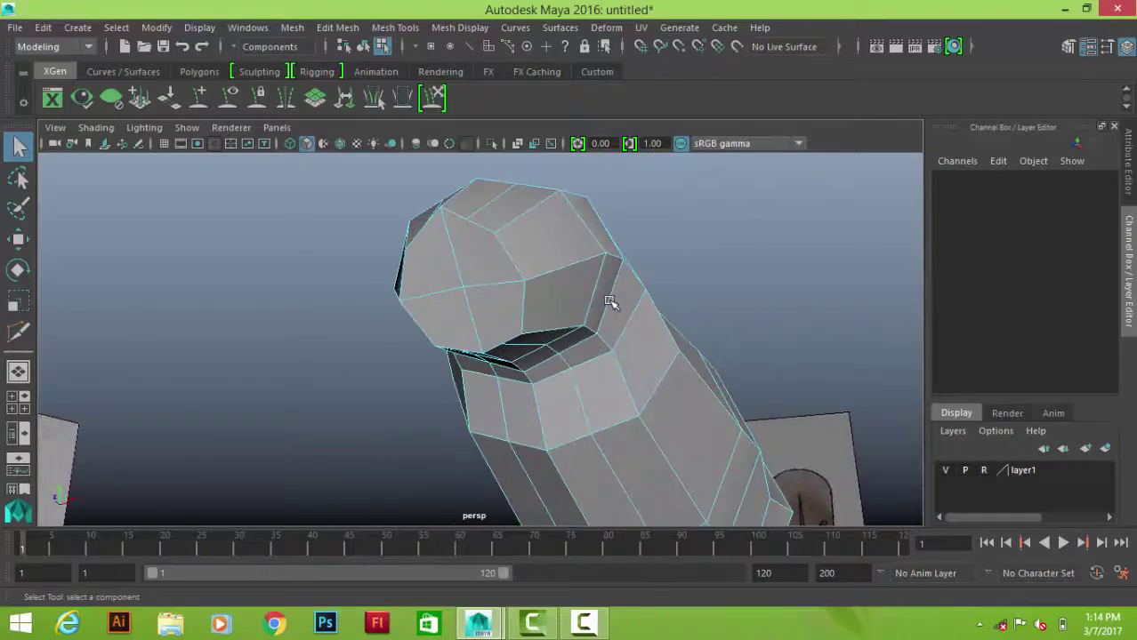
key("q")
- Preview the body mesh smoothed beside the reference, then return to faceted display
left_click(502, 269)
key("3")
right_click_drag(677, 257, 622, 356, "alt")
left_click(569, 400)
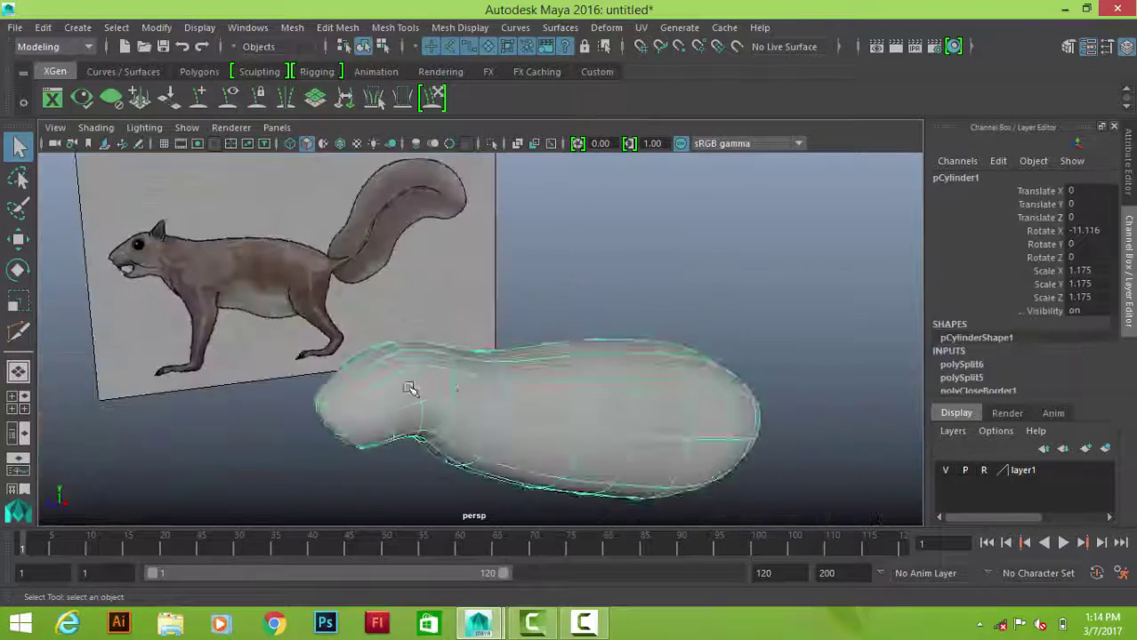
scroll(655, 394, "up", 5)
key("1")
right_click_drag(638, 207, 705, 392, "alt")
left_click_drag(705, 392, 551, 307, "alt")
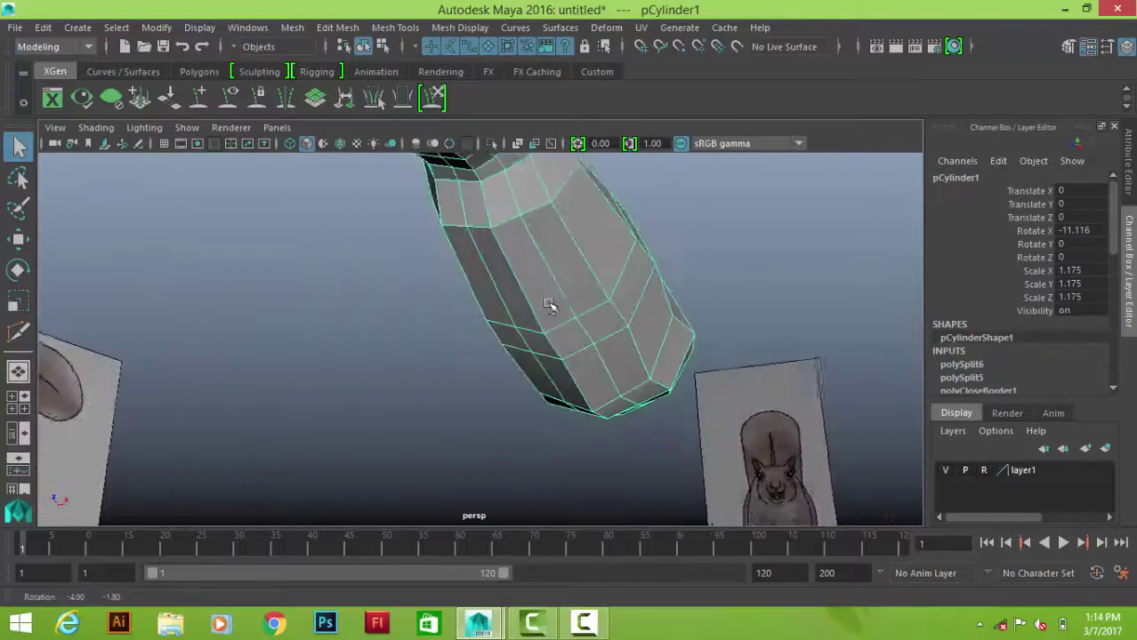
- Select an edge on the body's underside and inspect it from below
right_click_drag(567, 169, 563, 114)
scroll(534, 263, "up", 3)
left_click(492, 286)
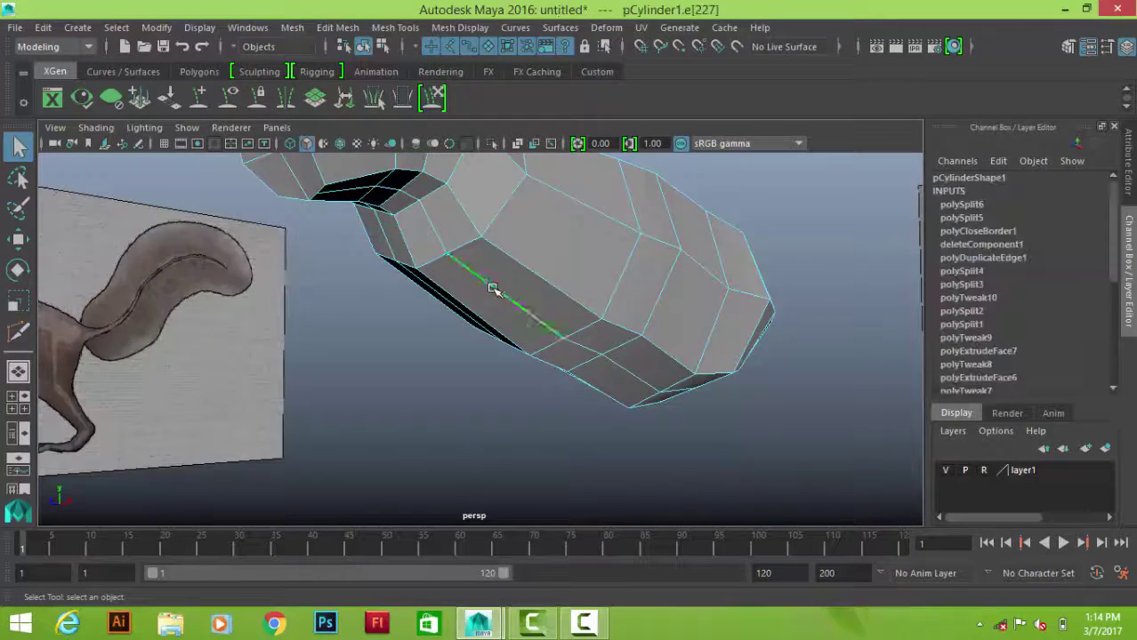
scroll(786, 456, "down", 5)
key("space")
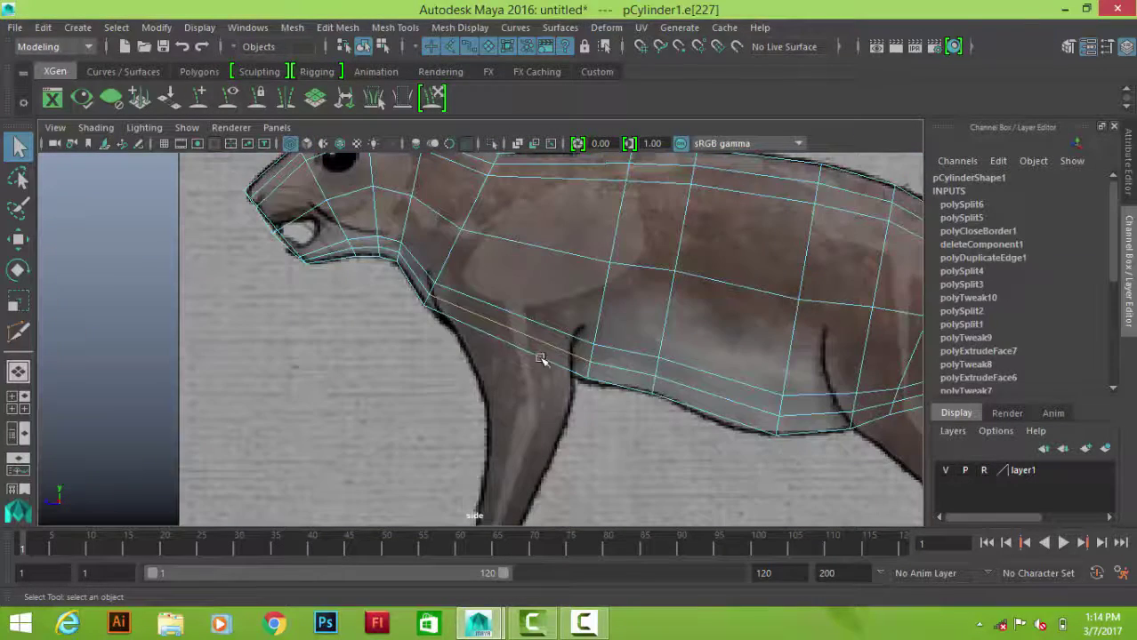
key("space")
key("space")
key("ctrl+space")
mouse_move(705, 236)
left_mouse_down("alt")
mouse_move(619, 320)
mouse_move(658, 303)
mouse_move(515, 235)
mouse_move(578, 300)
mouse_move(351, 218)
left_mouse_up("alt")
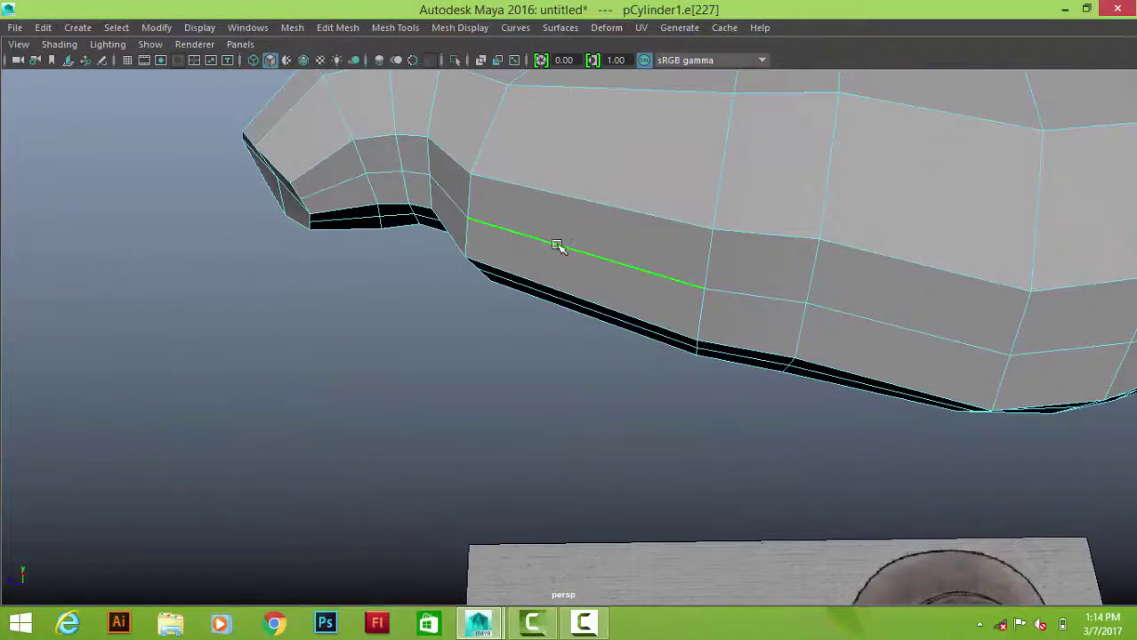
mouse_move(555, 245)
left_mouse_down("alt")
mouse_move(634, 302)
mouse_move(601, 295)
mouse_move(659, 371)
mouse_move(736, 330)
mouse_move(616, 266)
left_mouse_up("alt")
mouse_move(616, 266)
right_mouse_down("alt")
mouse_move(655, 271)
mouse_move(696, 413)
right_mouse_up("alt")
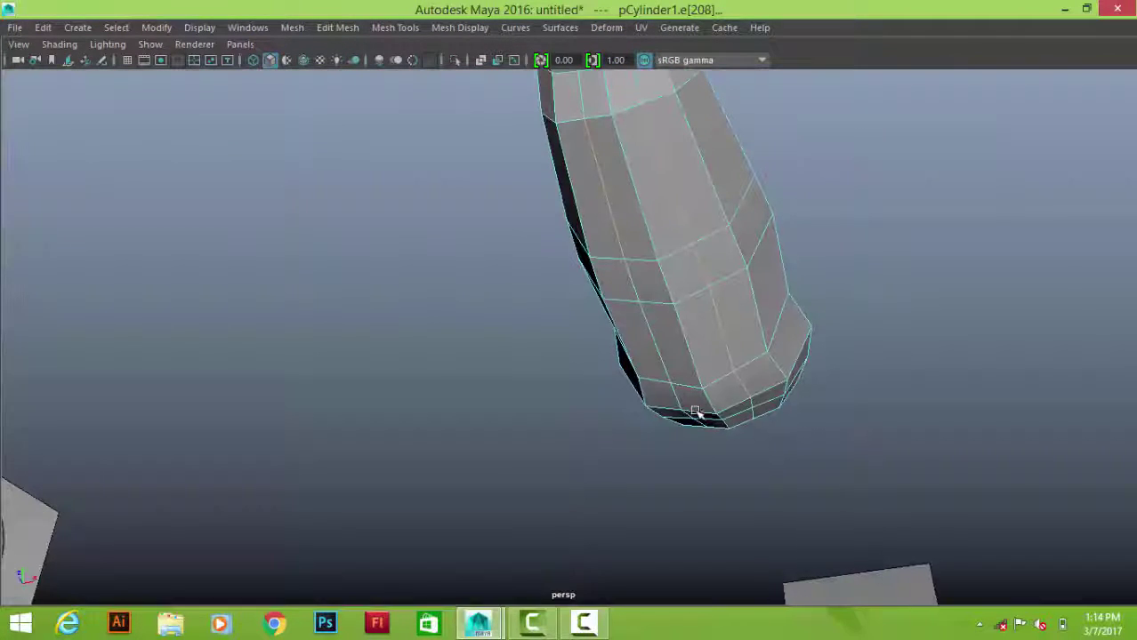
left_click_drag(622, 314, 687, 418, "alt")
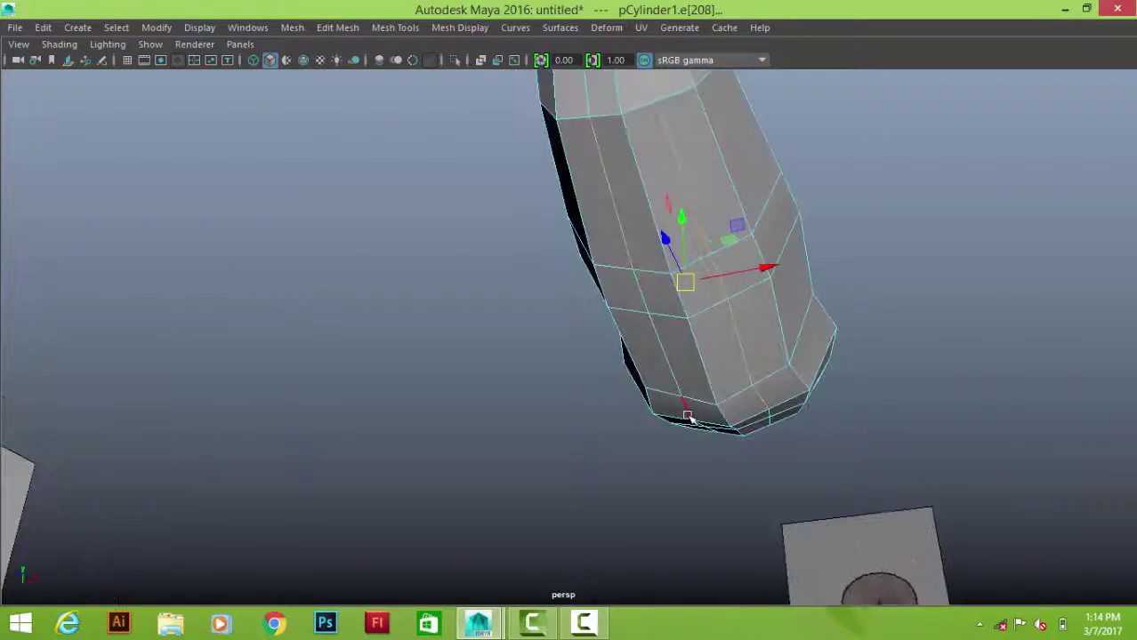
- Select another body edge, toggle wireframe and shaded display, and return to object mode
left_click(642, 298)
key("4")
mouse_move(642, 298)
left_mouse_down("alt")
mouse_move(786, 259)
mouse_move(632, 394)
mouse_move(769, 310)
mouse_move(664, 271)
mouse_move(690, 342)
mouse_move(604, 437)
mouse_move(743, 378)
mouse_move(882, 397)
mouse_move(629, 295)
left_mouse_up("alt")
key("5")
scroll(664, 271, "up", 5)
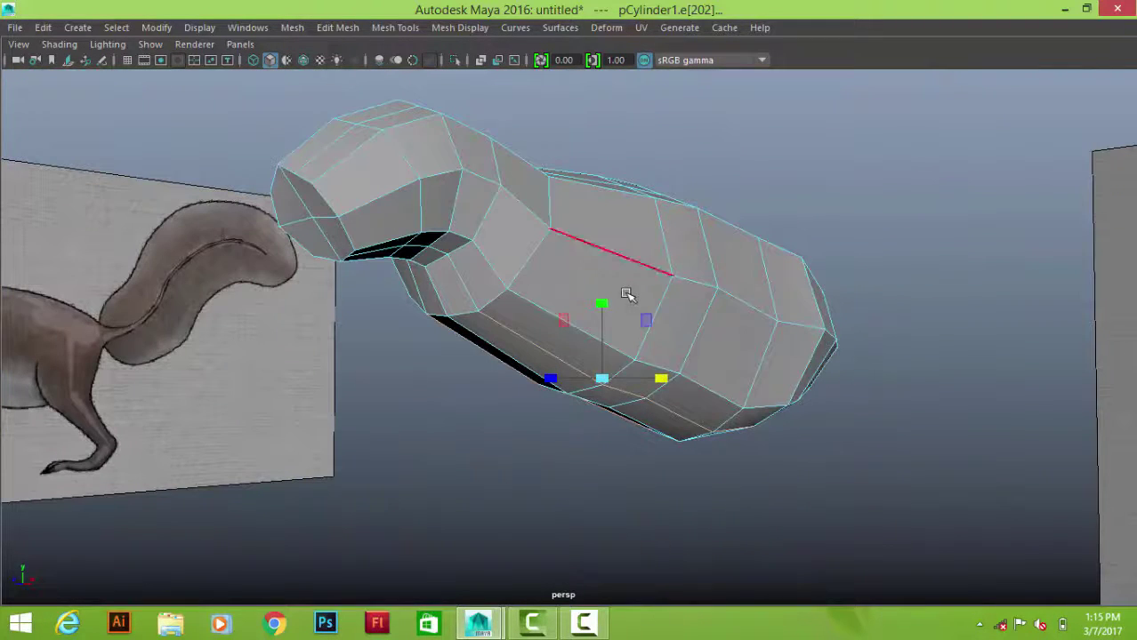
right_click_drag(619, 160, 693, 135)
- Select the body's side faces where the front legs attach
left_click_drag(911, 434, 889, 444)
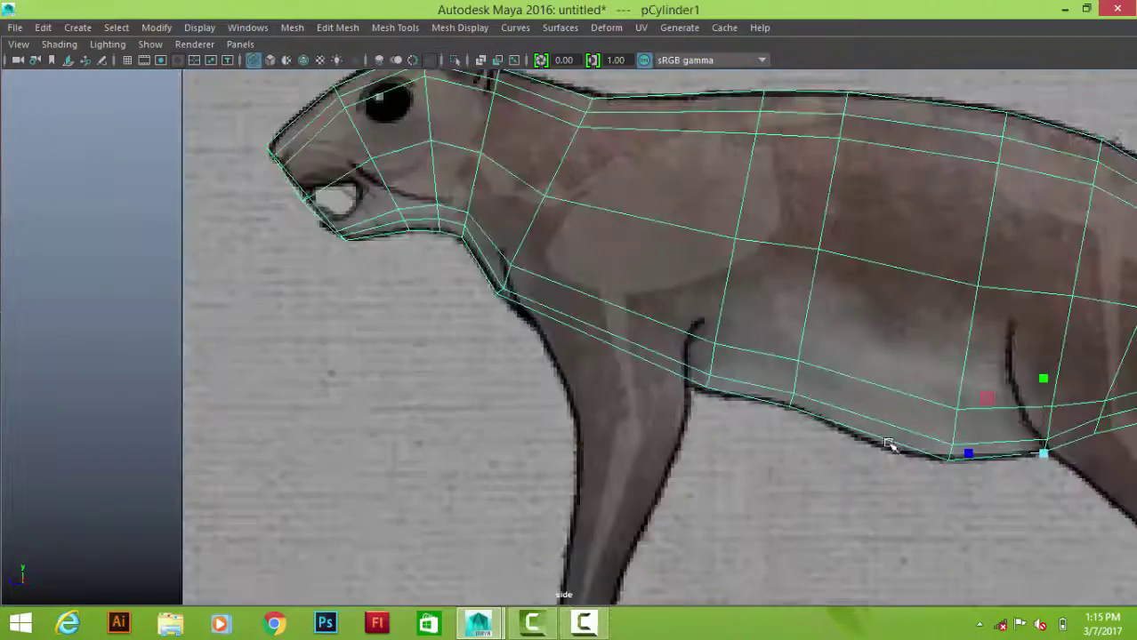
key("space")
key("space")
right_click(516, 276)
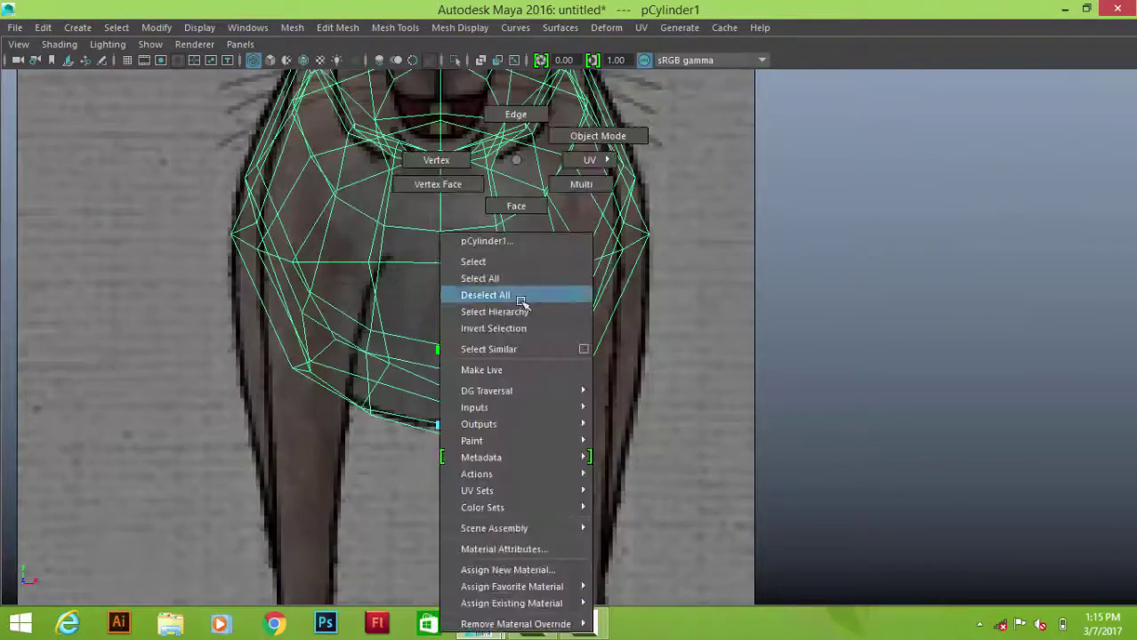
key("space")
key("space")
left_click_drag(520, 202, 735, 330)
key("space")
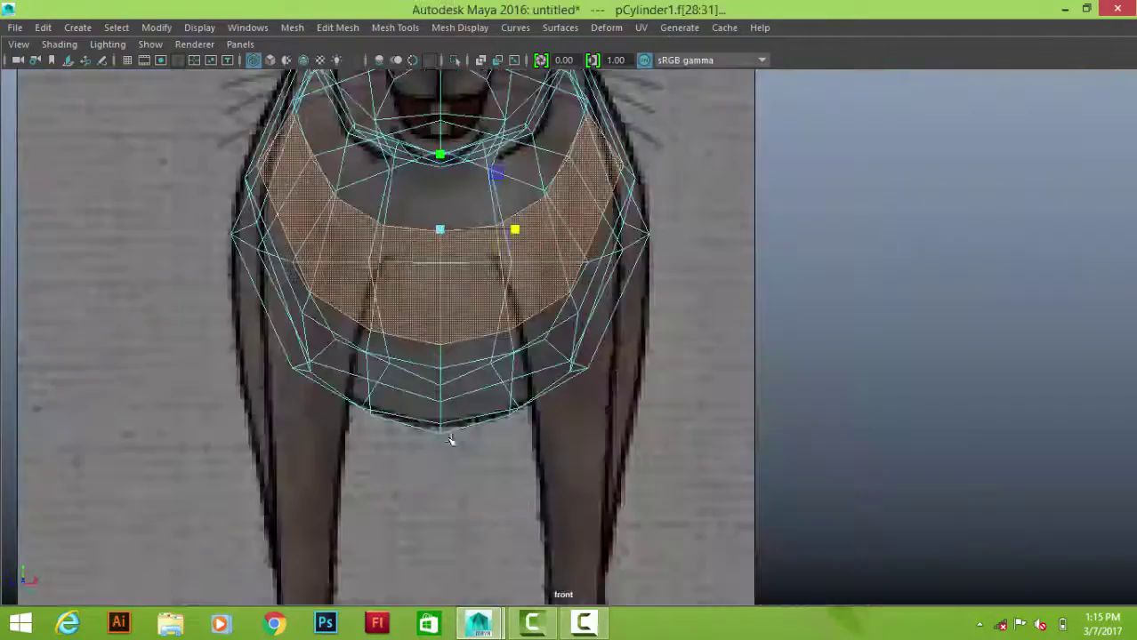
key("space")
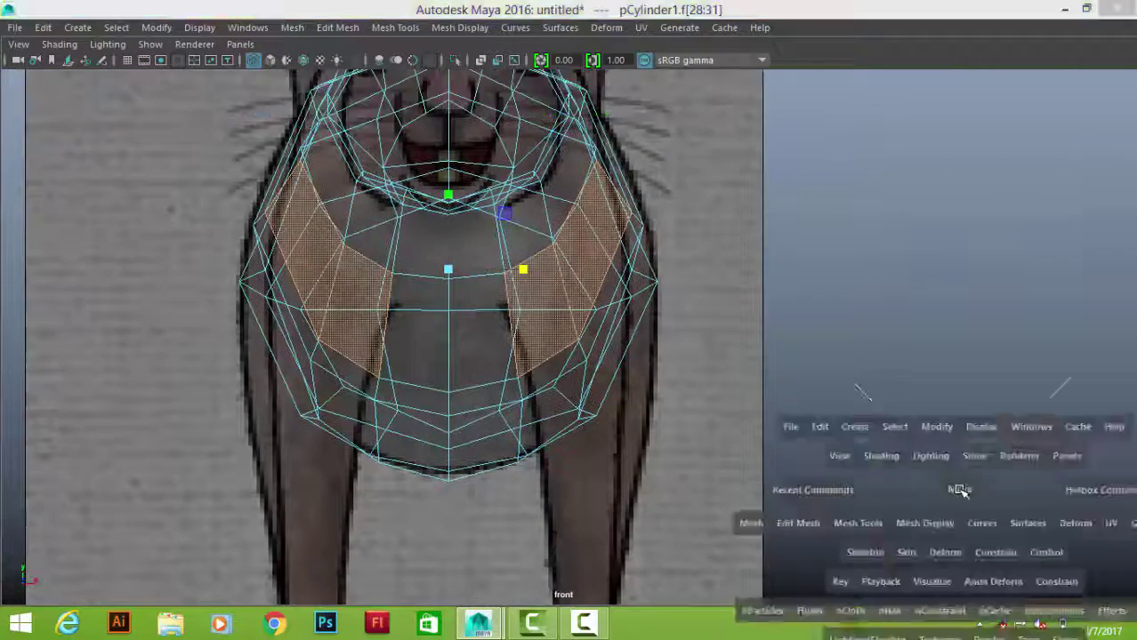
left_click_drag(959, 490, 775, 429)
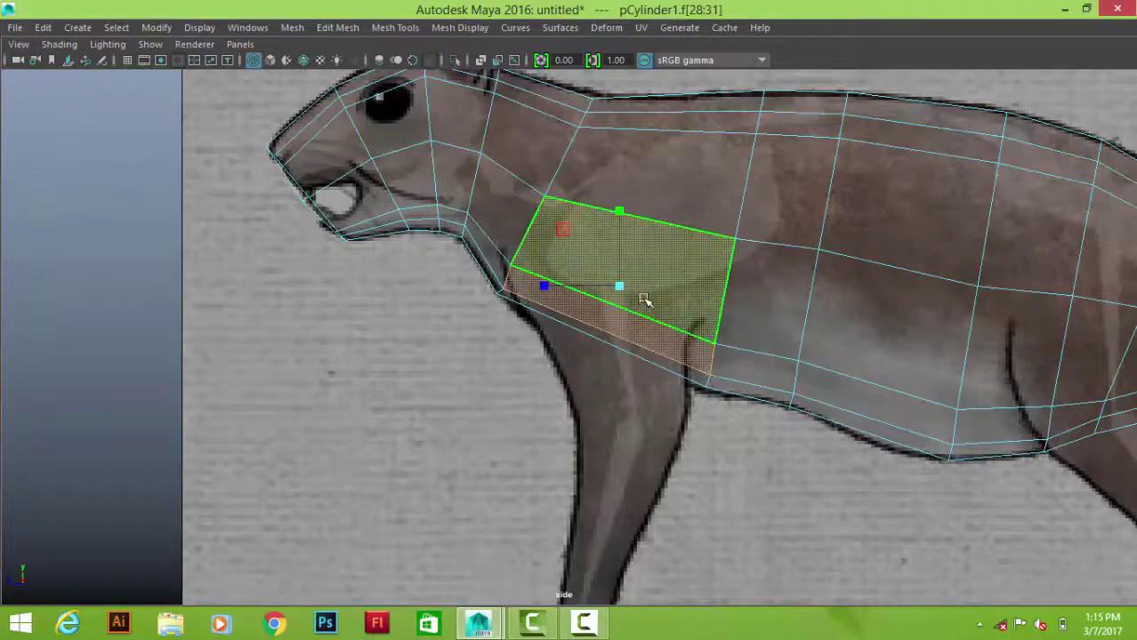
- Extrude the shoulder faces and scale them inward
right_click_drag(682, 260, 665, 304, "shift")
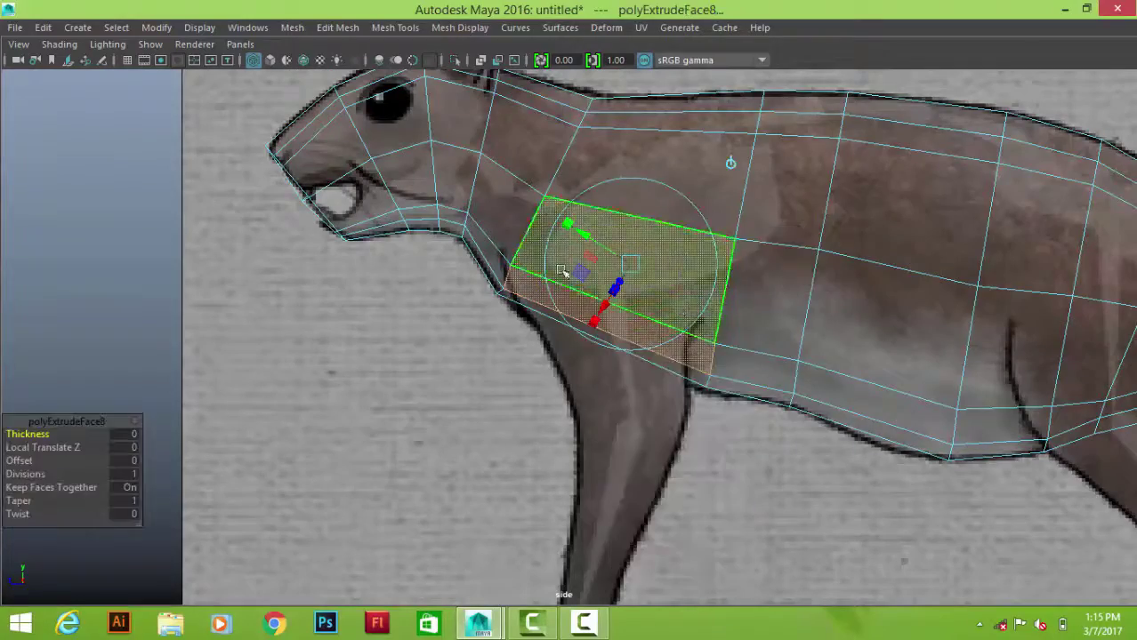
key("space")
left_click_drag(455, 268, 640, 314, "alt")
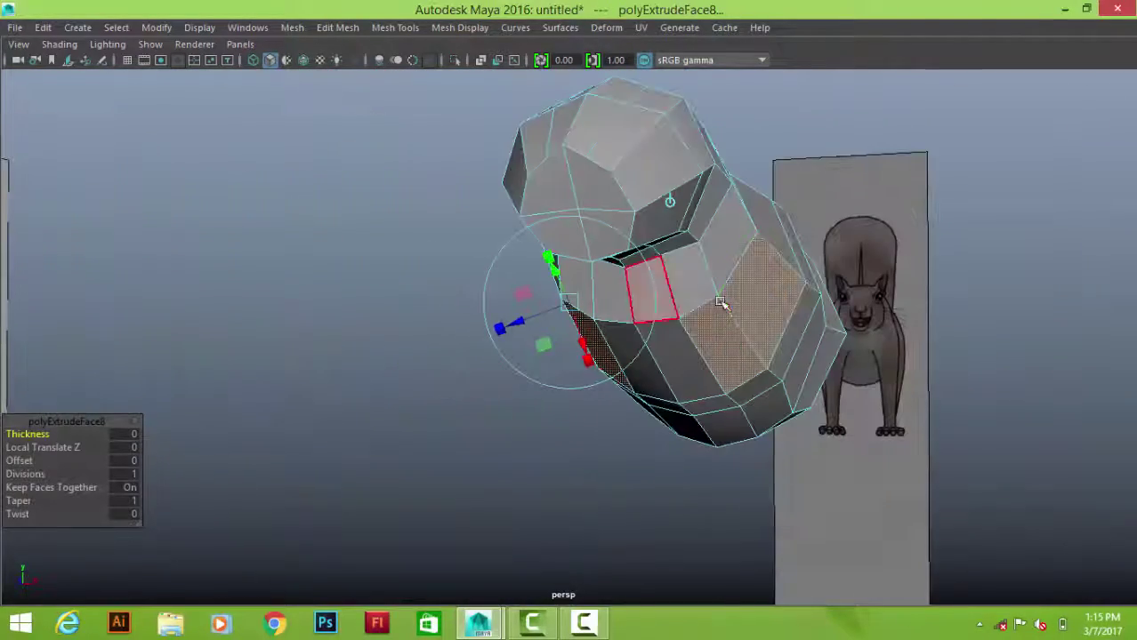
right_click(665, 164)
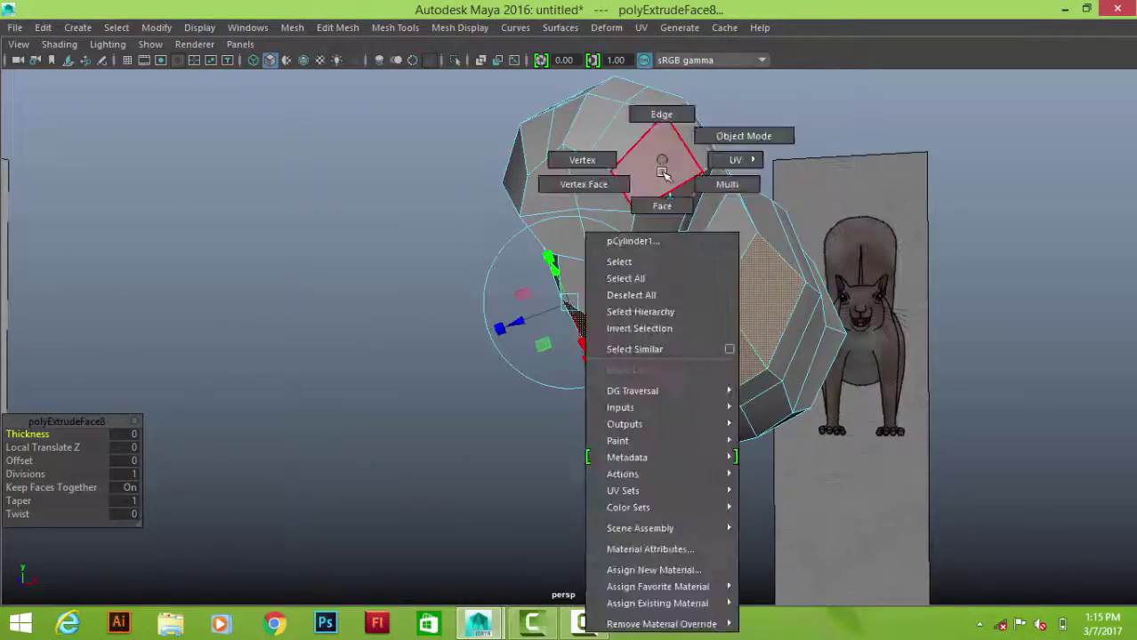
key("space")
key("space")
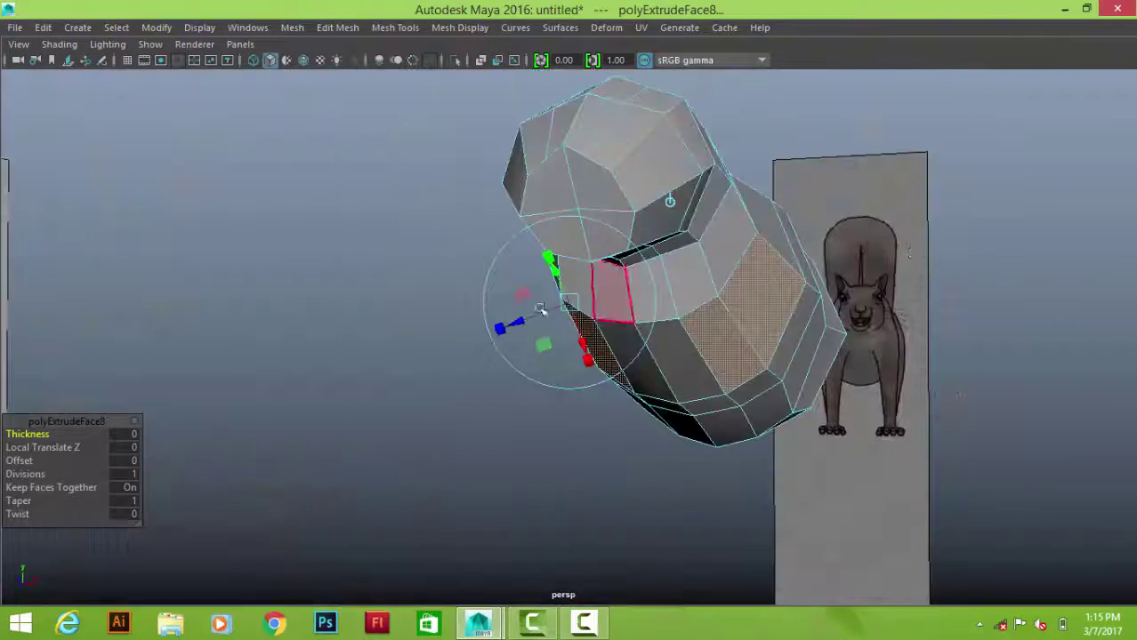
left_click_drag(561, 308, 553, 318)
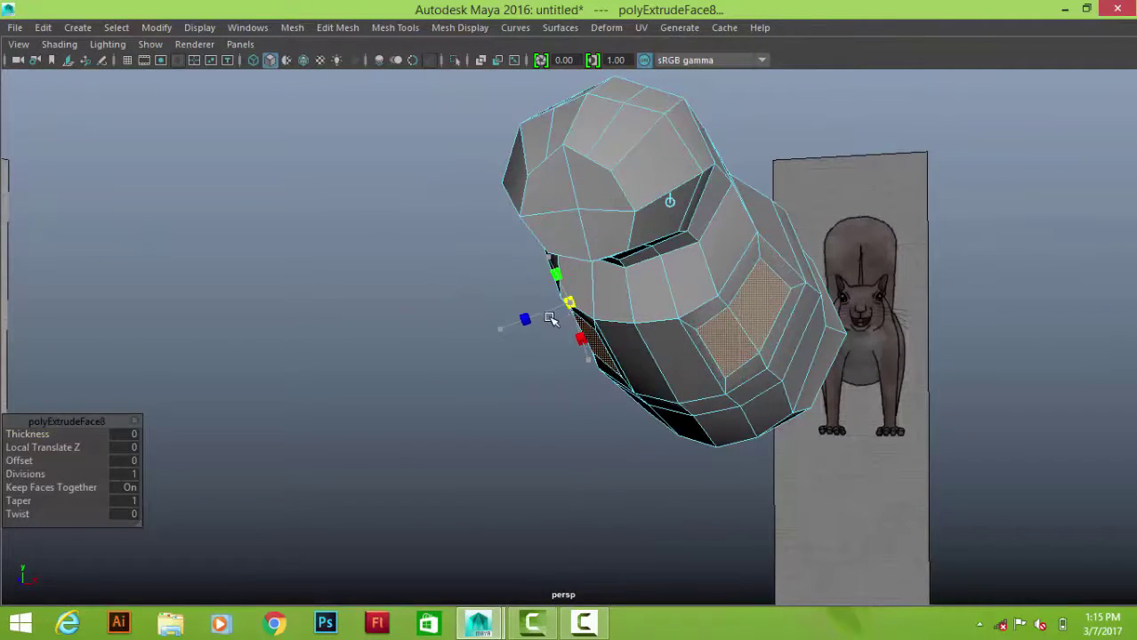
left_click(550, 319)
- Delete the faces on the left half of the body in the front view
key("space")
key("space")
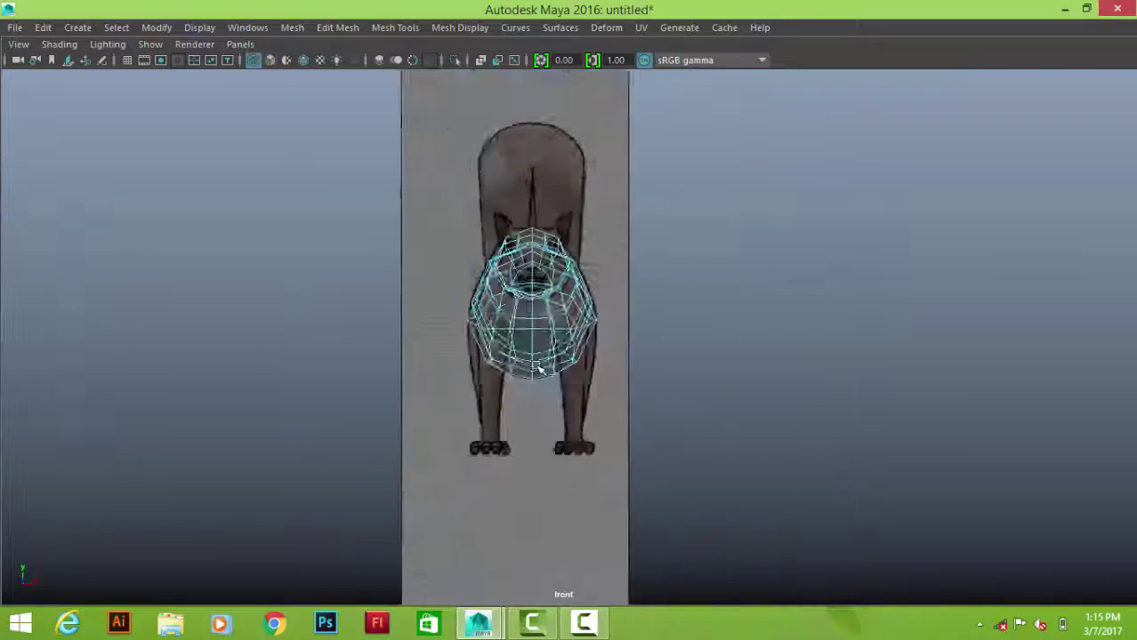
scroll(539, 369, "up", 2)
left_click_drag(242, 158, 413, 397)
left_click_drag(514, 478, 516, 477)
key("Delete")
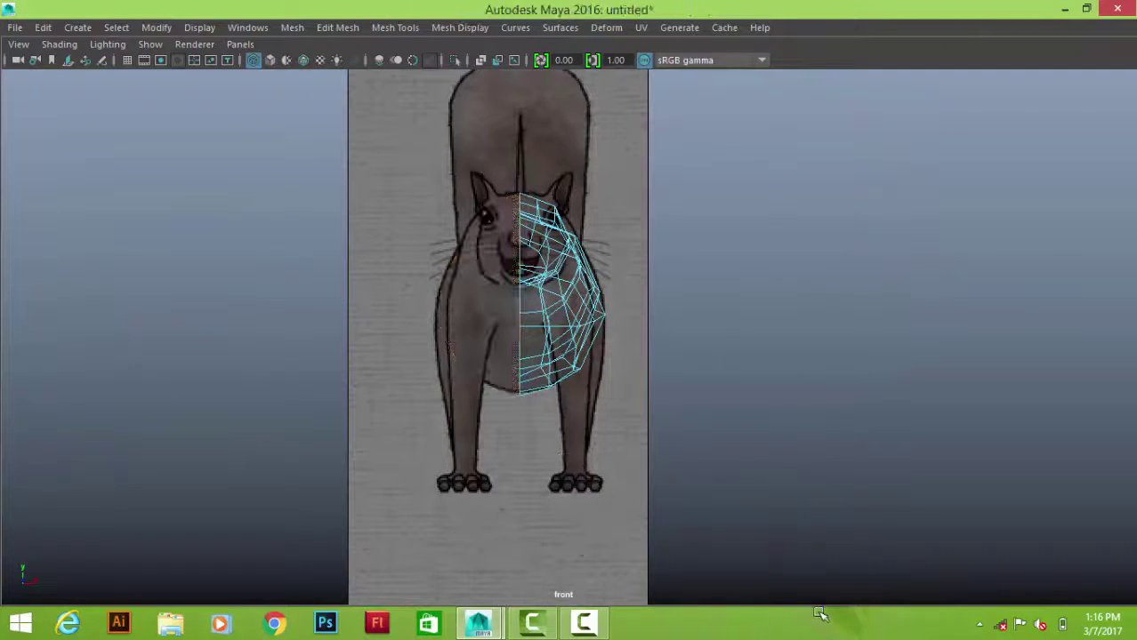
- Create a new polygon cylinder, pCylinder2, in the top view for the front leg
key("space")
left_click_drag(876, 388, 943, 389)
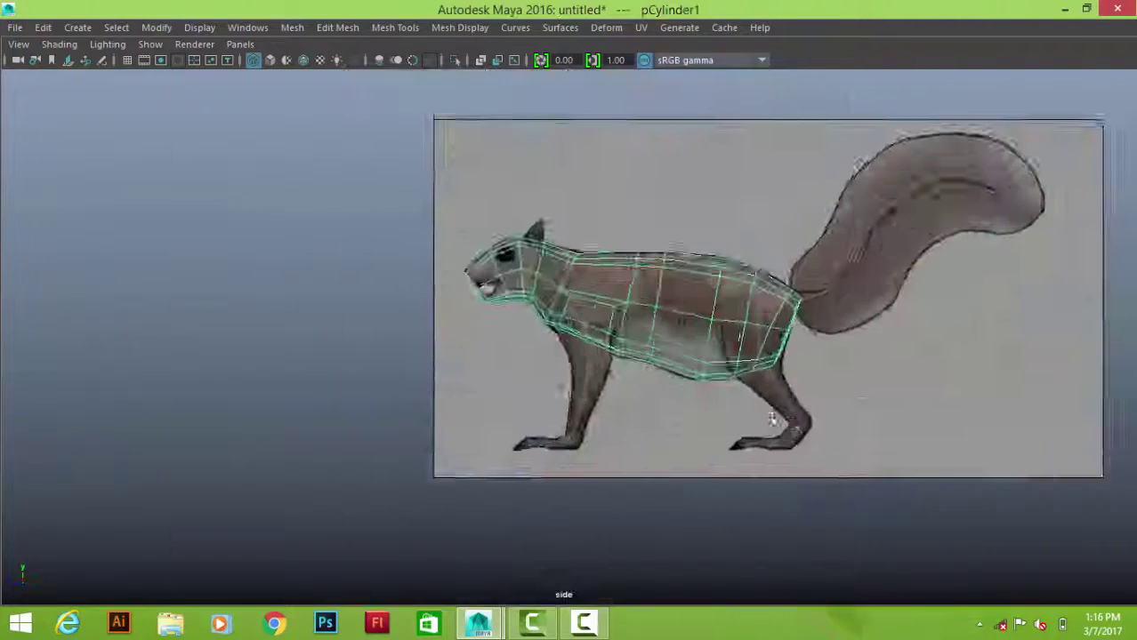
left_click(693, 381)
right_click_drag(634, 363, 574, 333, "shift")
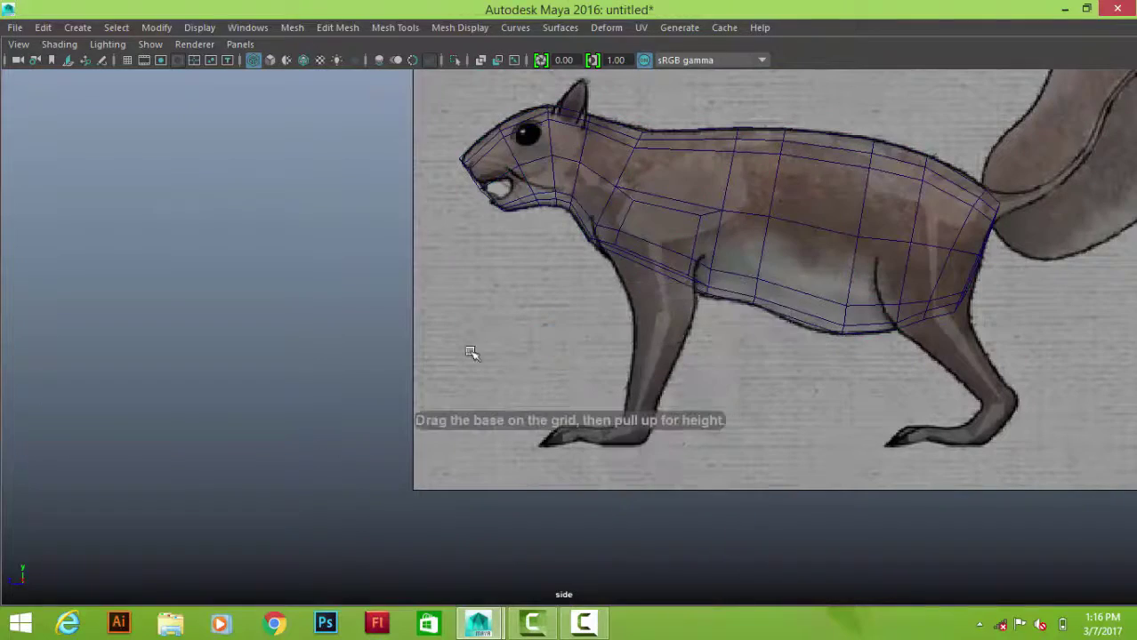
key("space")
scroll(638, 413, "down", 5)
scroll(489, 426, "up", 3)
scroll(567, 413, "up", 3)
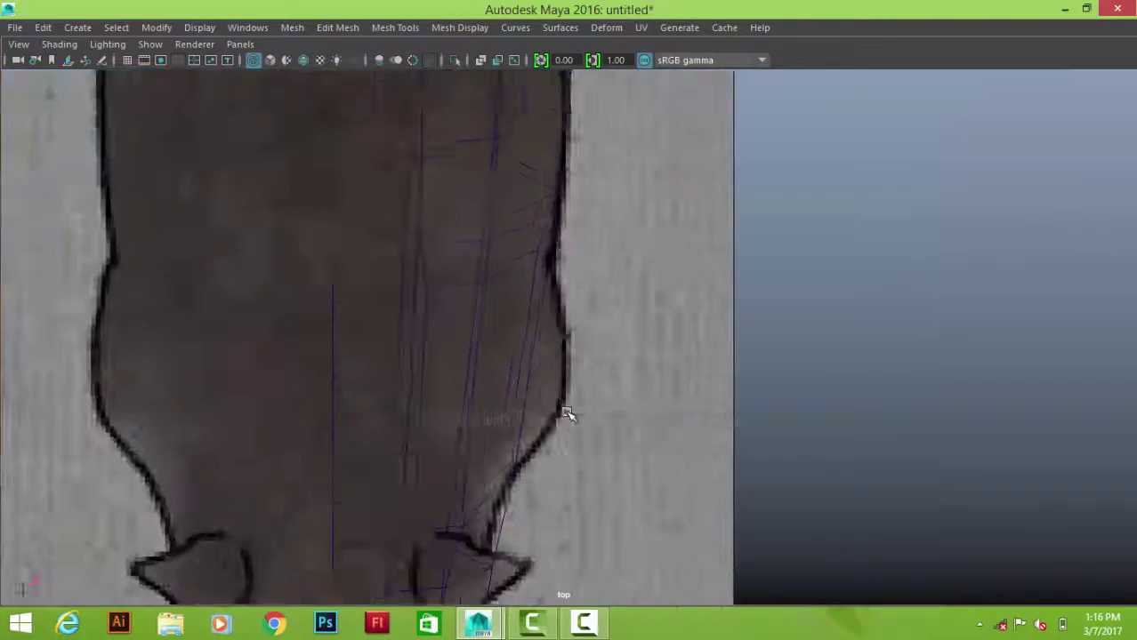
scroll(652, 435, "up", 3)
left_click(652, 435)
- Move the cylinder down onto the front leg and give it 8 axis subdivisions
key("space")
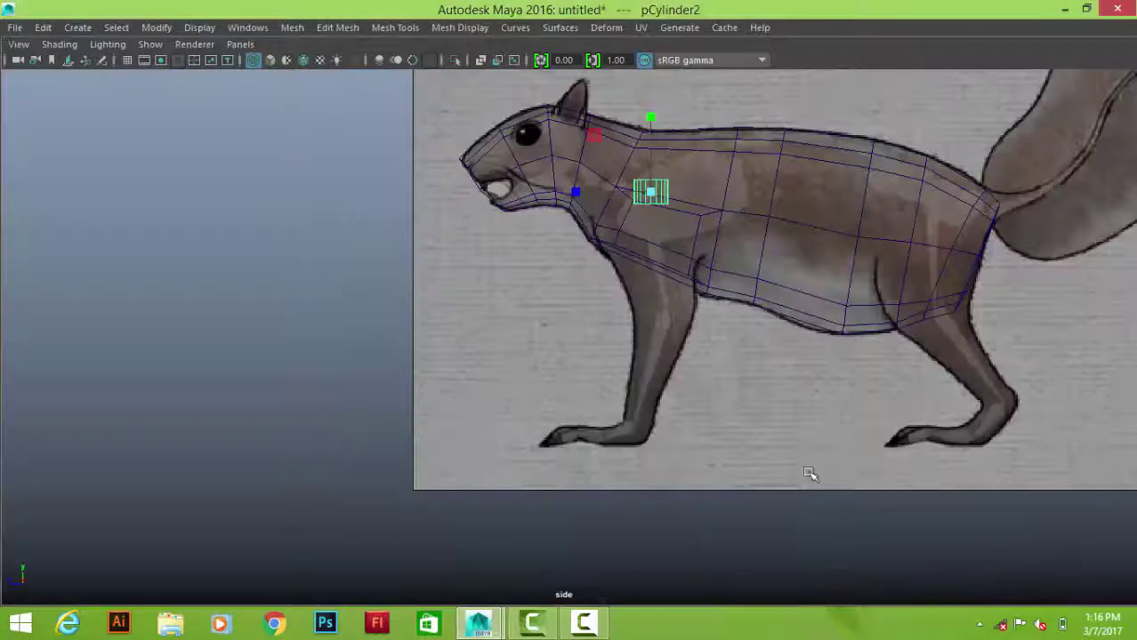
scroll(656, 140, "up", 2)
mouse_move(680, 83)
left_mouse_down()
mouse_move(699, 384)
mouse_move(669, 382)
left_mouse_up()
scroll(625, 264, "up", 4)
scroll(721, 405, "up", 2)
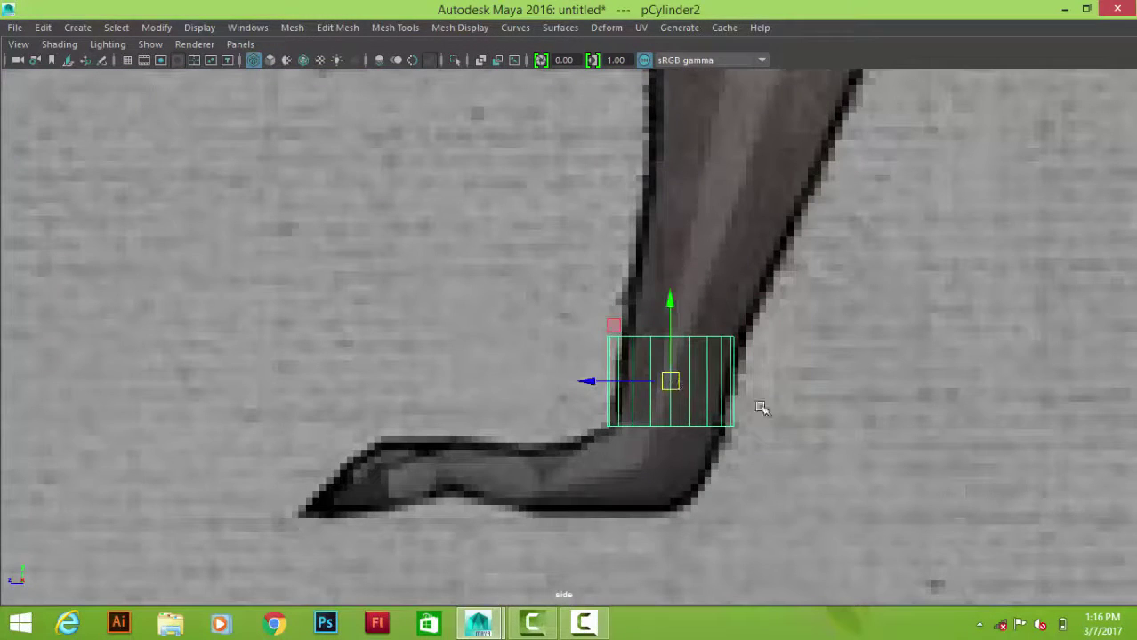
key("ctrl+a")
key("ctrl+a")
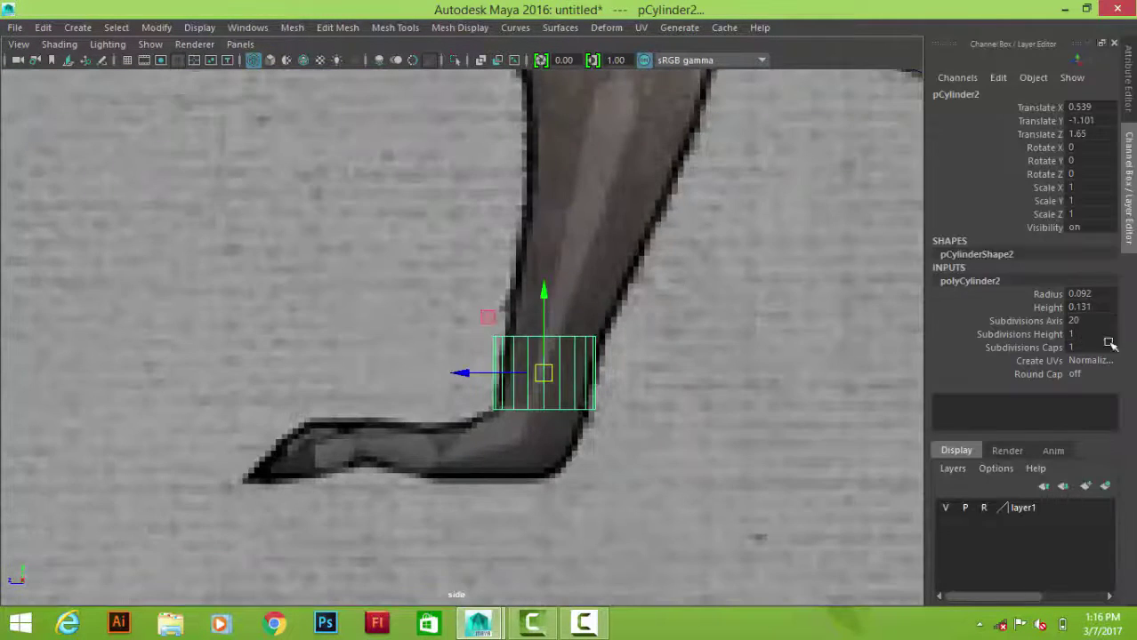
scroll(714, 383, "up", 1)
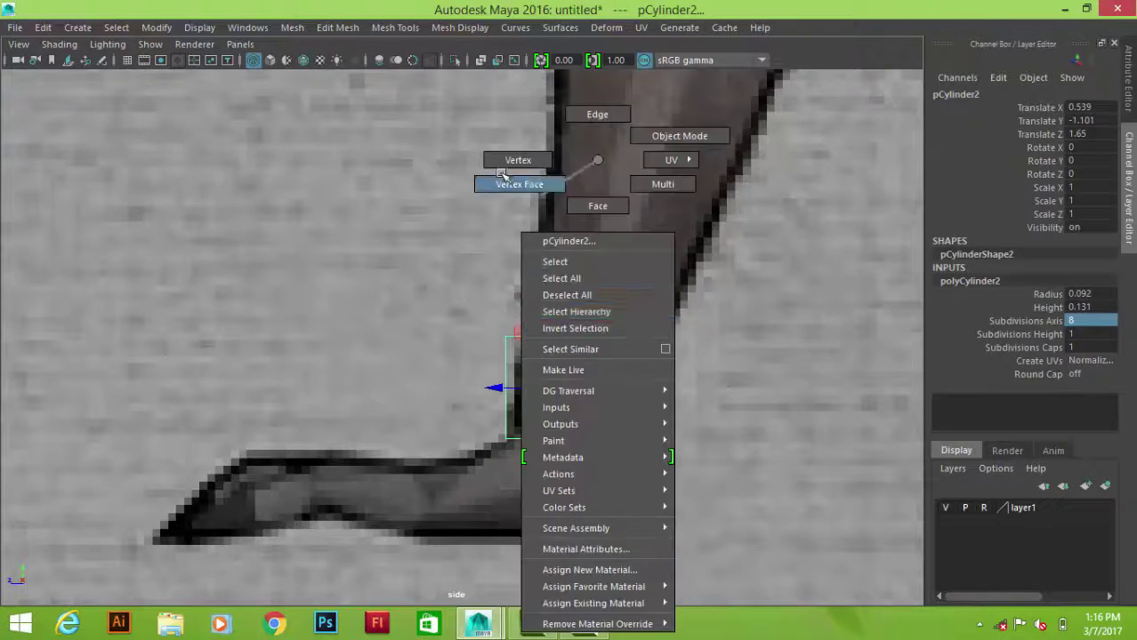
- Move the cylinder's top and bottom vertex rings to match the leg outline in side view
right_click_drag(592, 182, 520, 167)
left_click_drag(735, 347, 498, 312)
scroll(552, 372, "down", 10)
scroll(552, 371, "up", 5)
scroll(375, 495, "up", 2)
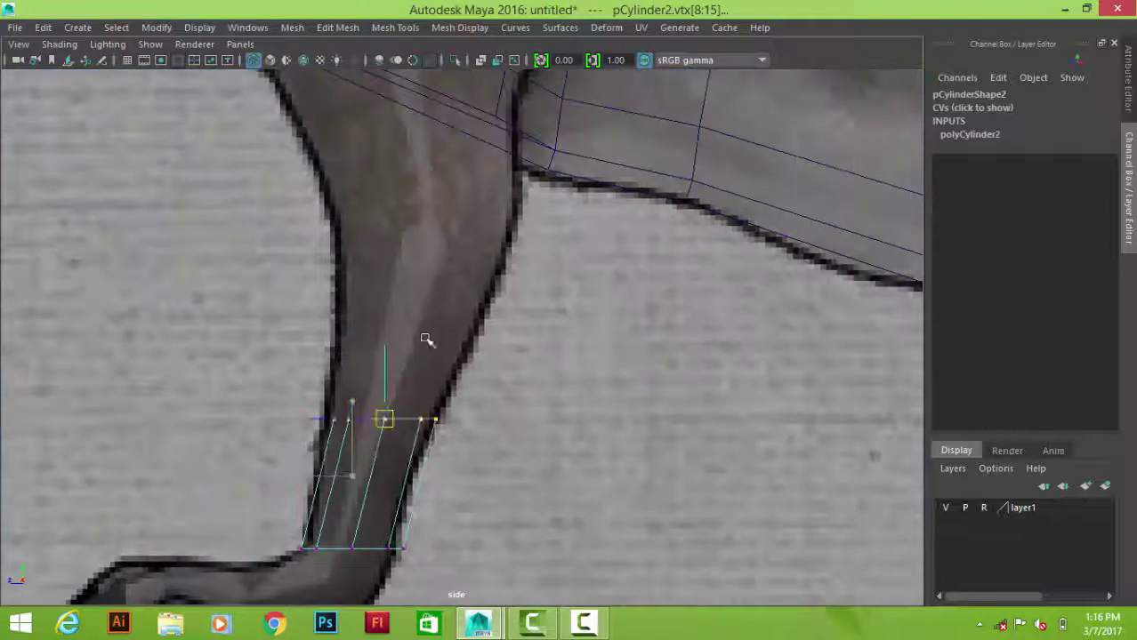
left_click_drag(426, 338, 419, 185)
scroll(648, 461, "up", 2)
middle_click_drag(648, 460, 658, 487, "alt")
mouse_move(594, 431)
left_mouse_down()
mouse_move(601, 455)
mouse_move(665, 485)
left_mouse_up()
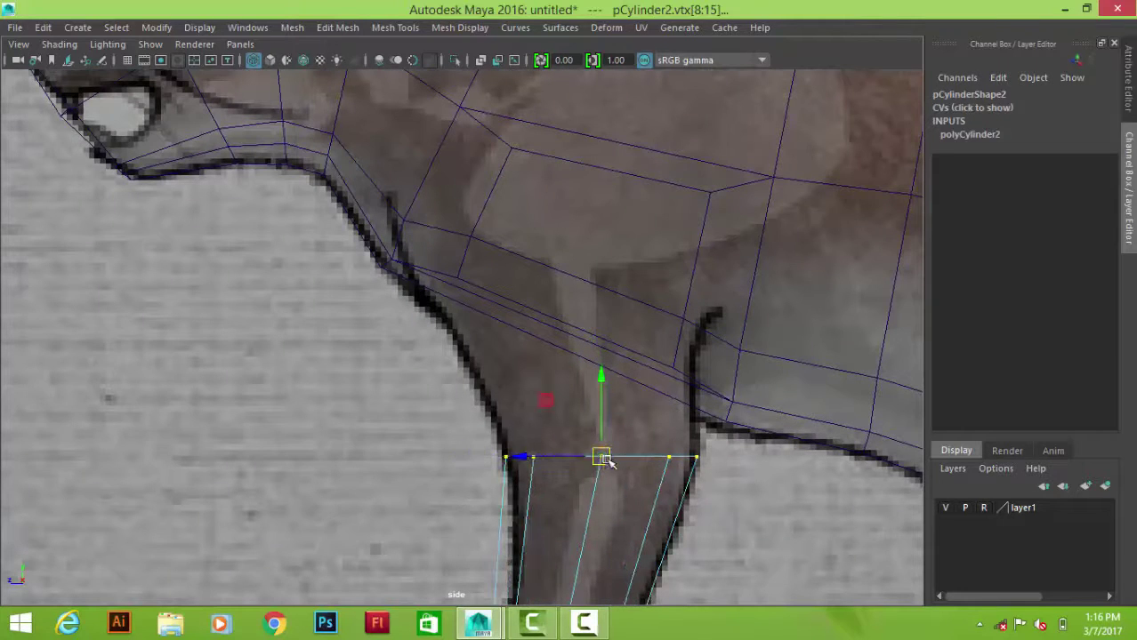
middle_click_drag(705, 525, 559, 470, "alt")
left_click_drag(558, 469, 467, 449)
- In the front view, slide the cylinder to Translate X 0.303 over the front leg
key("space")
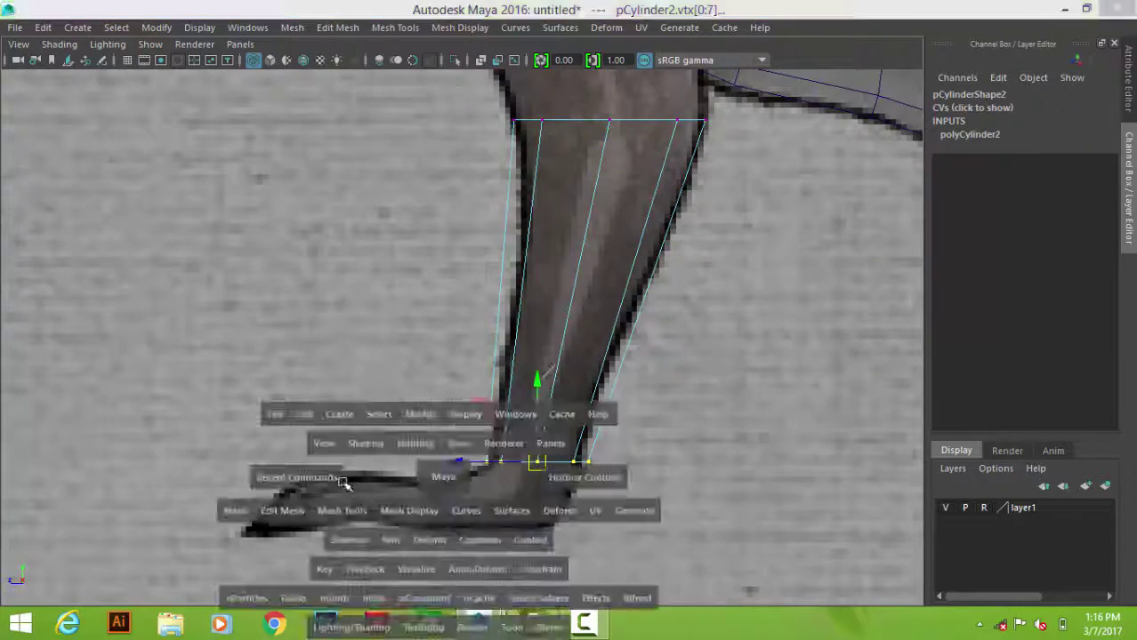
left_click_drag(342, 477, 495, 430)
key("F8")
scroll(533, 401, "up", 5)
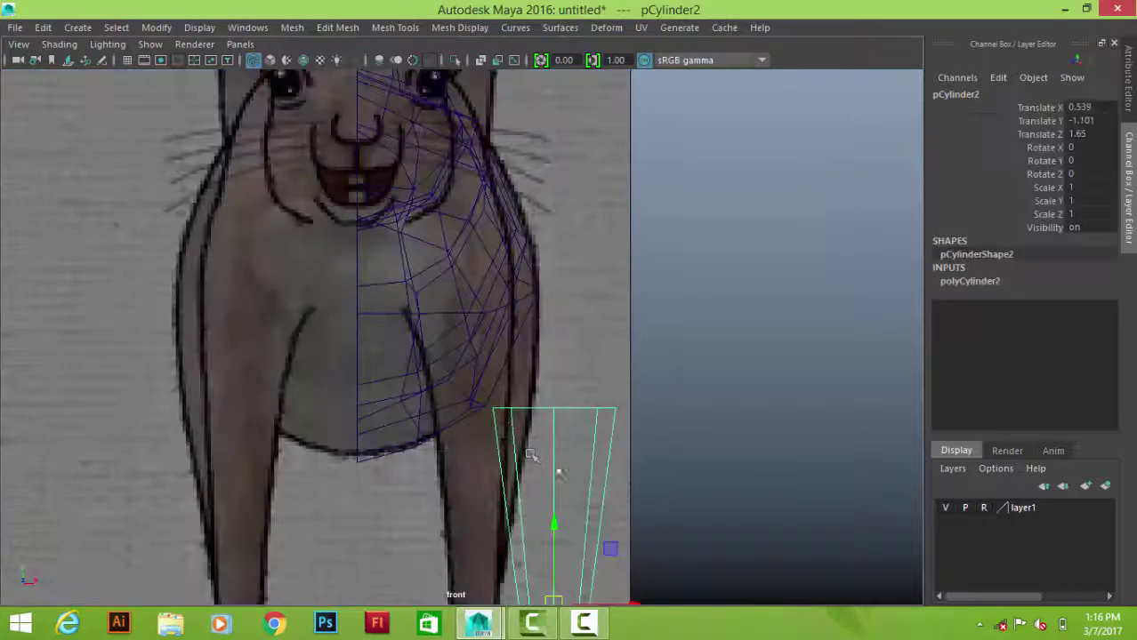
middle_click_drag(533, 401, 753, 363, "alt")
left_click_drag(752, 363, 622, 363)
middle_click_drag(622, 363, 614, 438, "alt")
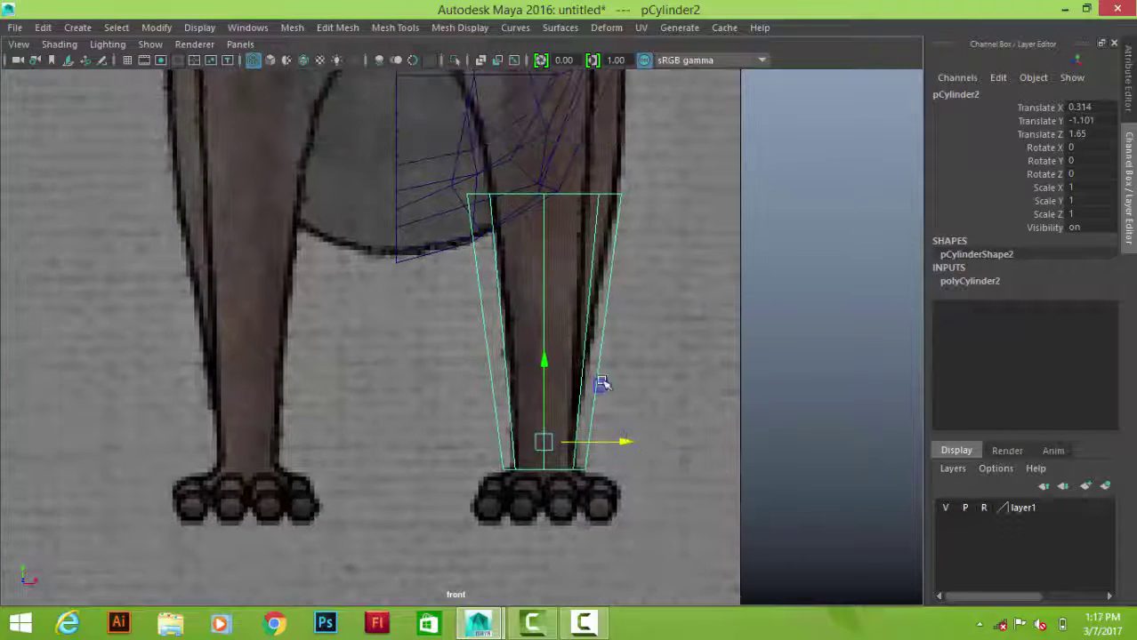
mouse_move(614, 442)
left_mouse_down()
mouse_move(595, 445)
mouse_move(620, 442)
left_mouse_up()
- Insert an edge loop midway down the leg cylinder and fit it to the leg
key("space")
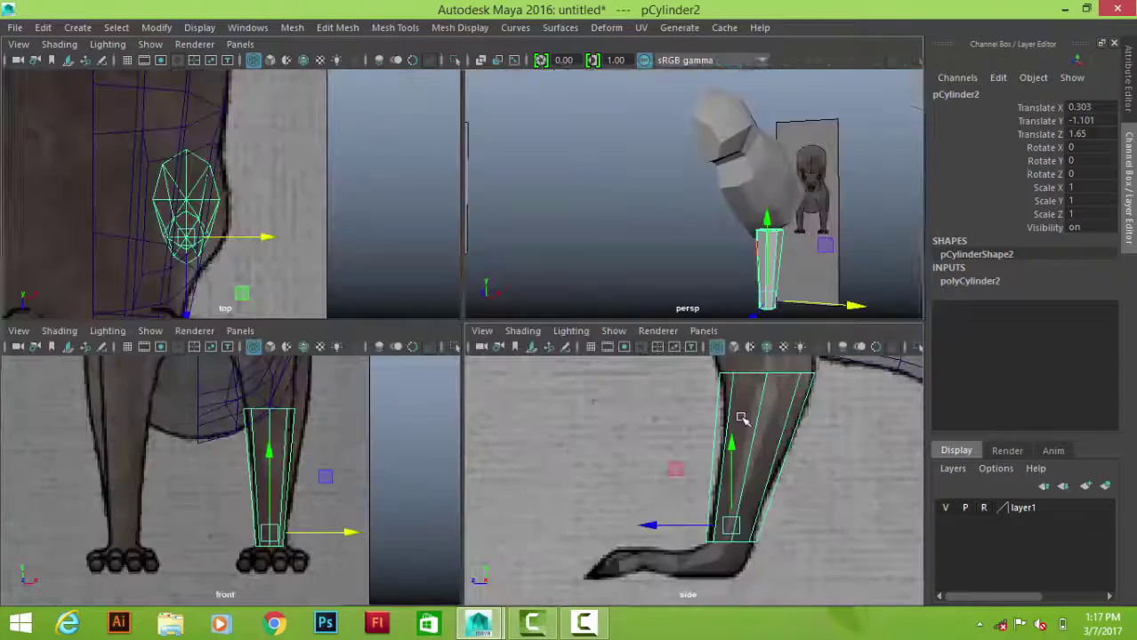
key("space")
scroll(604, 170, "up", 3)
right_click_drag(618, 234, 520, 275, "shift")
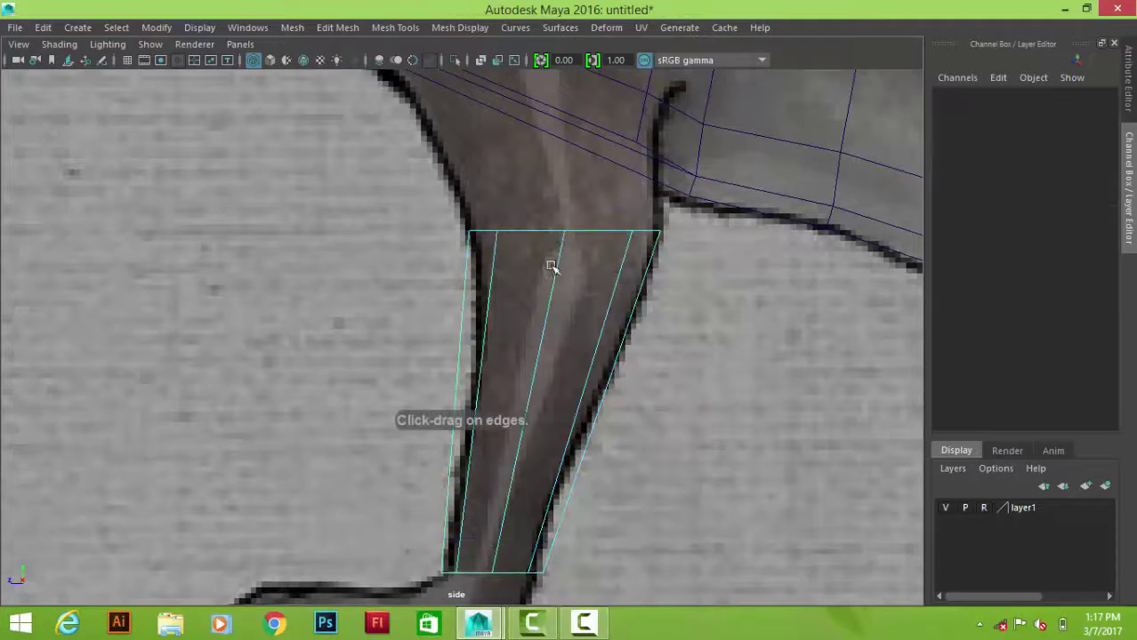
left_click_drag(549, 320, 546, 316)
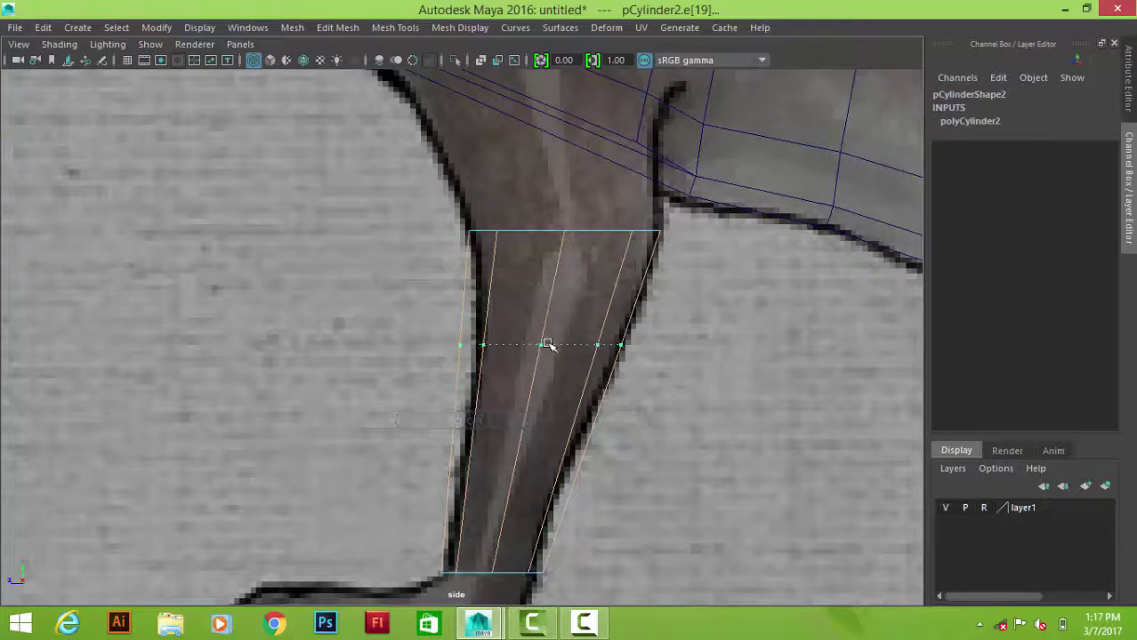
left_click_drag(583, 383, 587, 405)
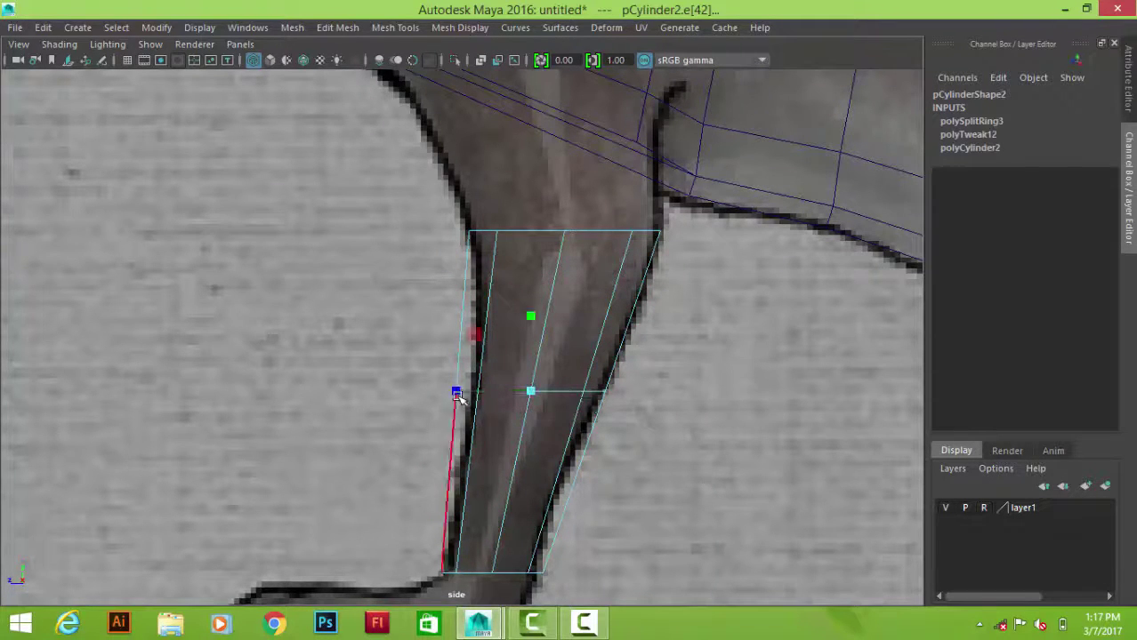
left_click_drag(457, 395, 451, 394)
- Extrude the upper leg faces up into the body and widen them at the shoulder
left_click_drag(292, 343, 754, 571)
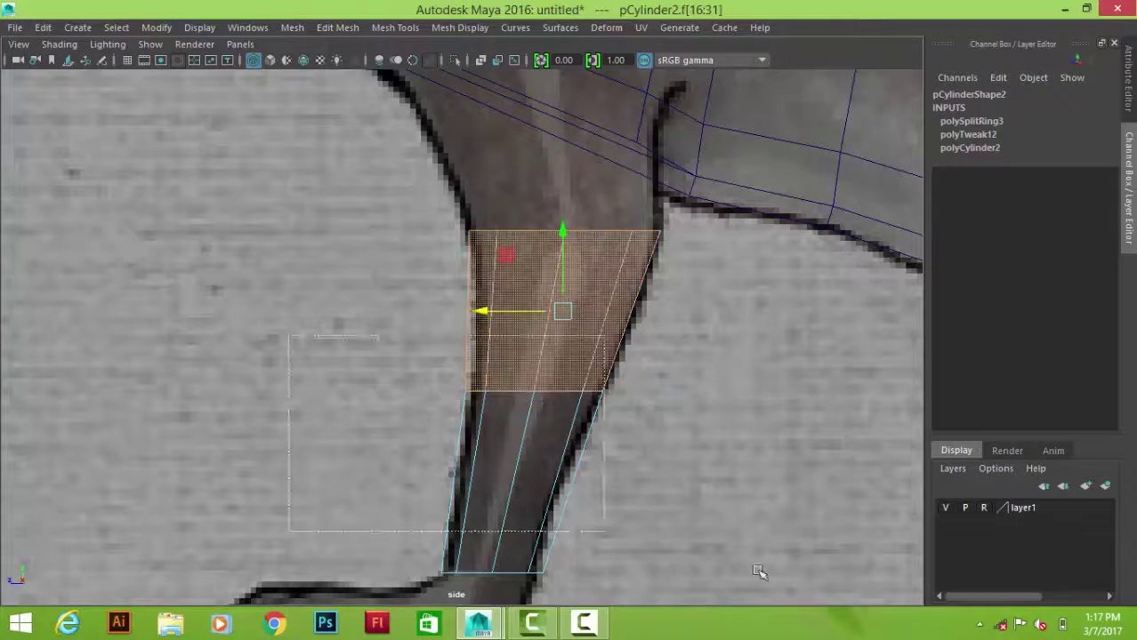
middle_click_drag(754, 571, 678, 470, "alt")
right_click_drag(760, 297, 763, 383, "shift")
left_click_drag(698, 456, 494, 436)
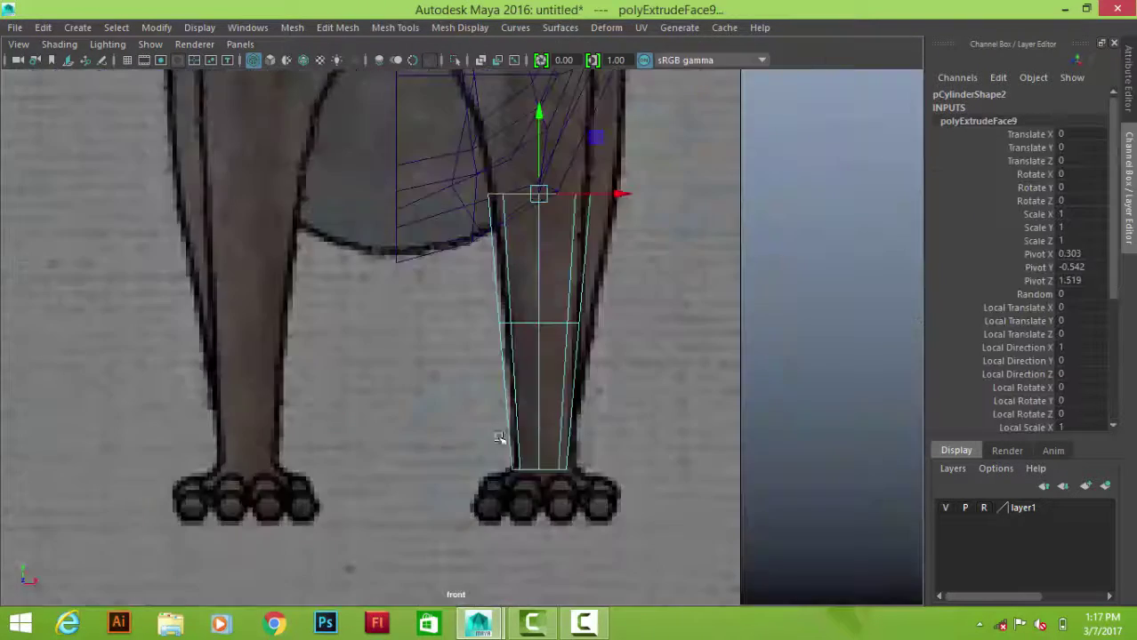
scroll(618, 425, "up", 3)
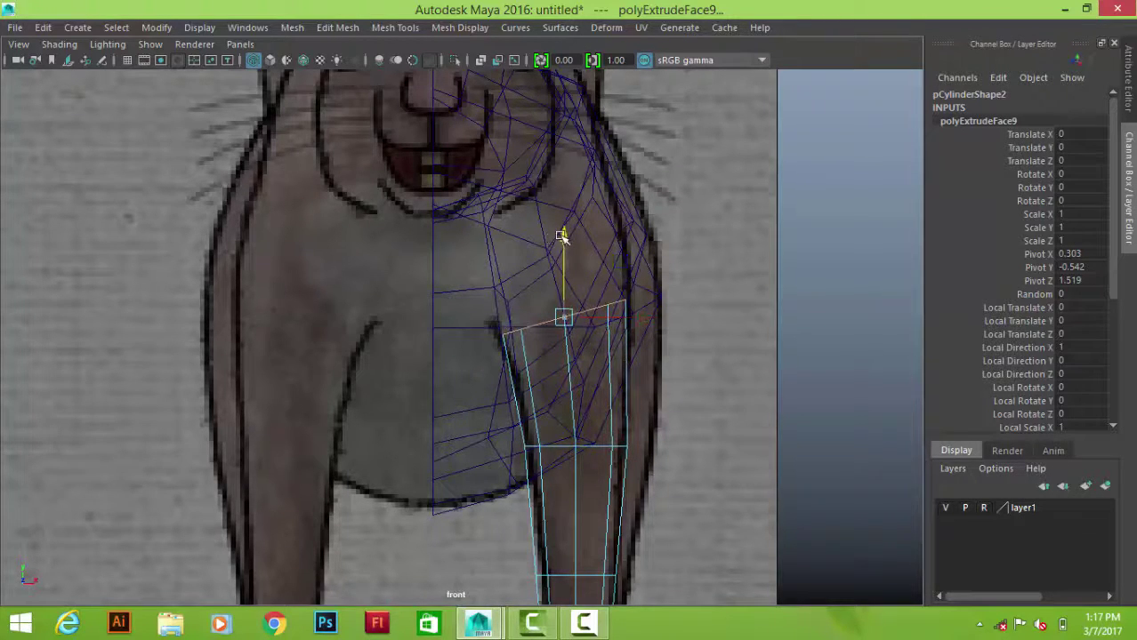
left_click_drag(562, 236, 571, 362)
left_click_drag(445, 263, 416, 268)
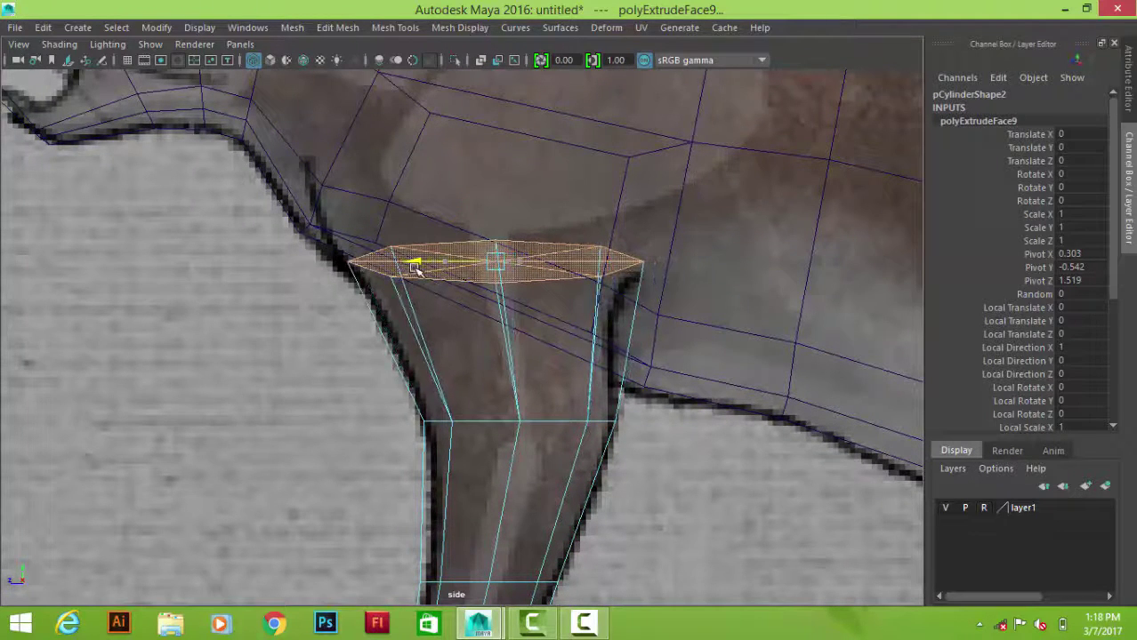
- Check the leg from below in perspective and reselect the leg cylinder
left_click(654, 319)
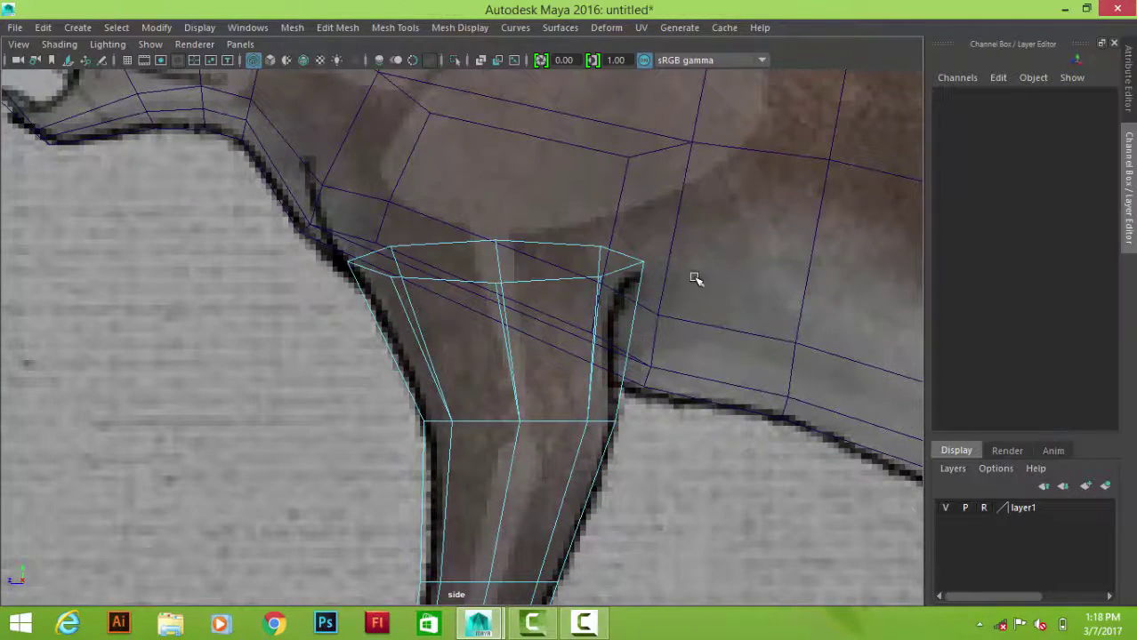
key("space")
key("space")
mouse_move(696, 278)
left_mouse_down("alt")
mouse_move(756, 264)
mouse_move(481, 310)
left_mouse_up("alt")
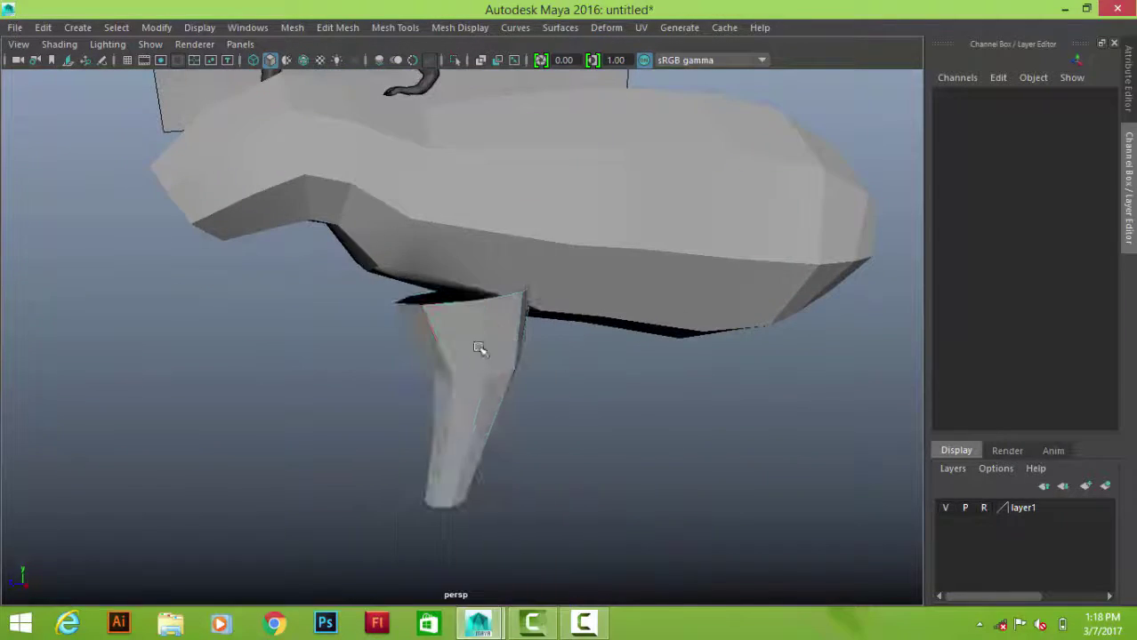
left_click(478, 347)
key("space")
key("space")
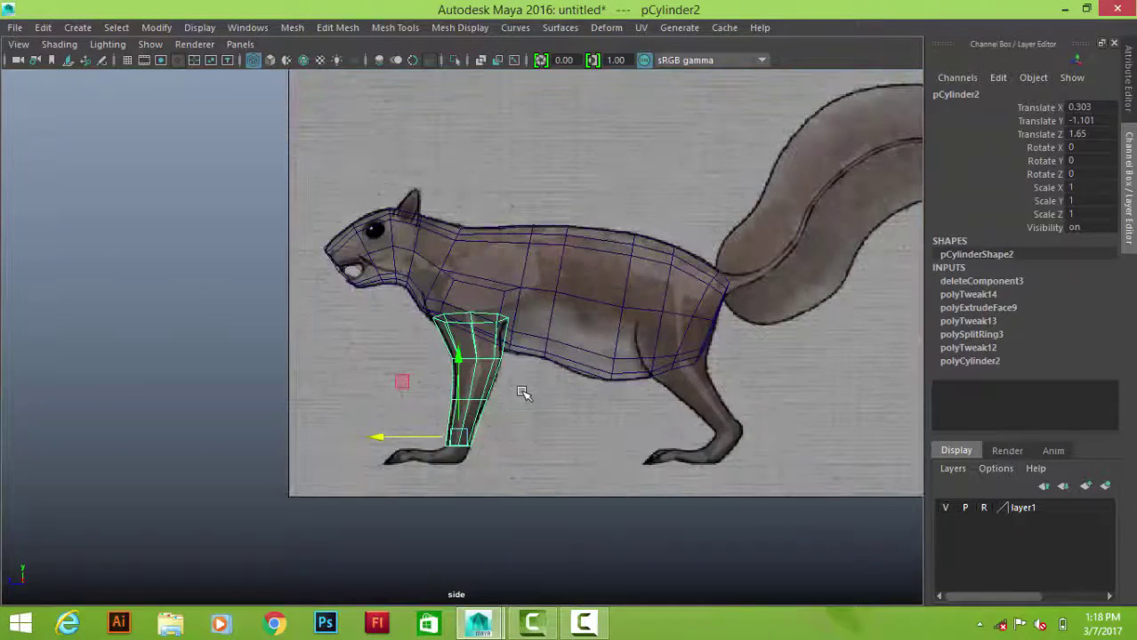
- Duplicate the leg onto the back leg and put the copy in a new layer
scroll(523, 394, "up", 2)
key("ctrl+d")
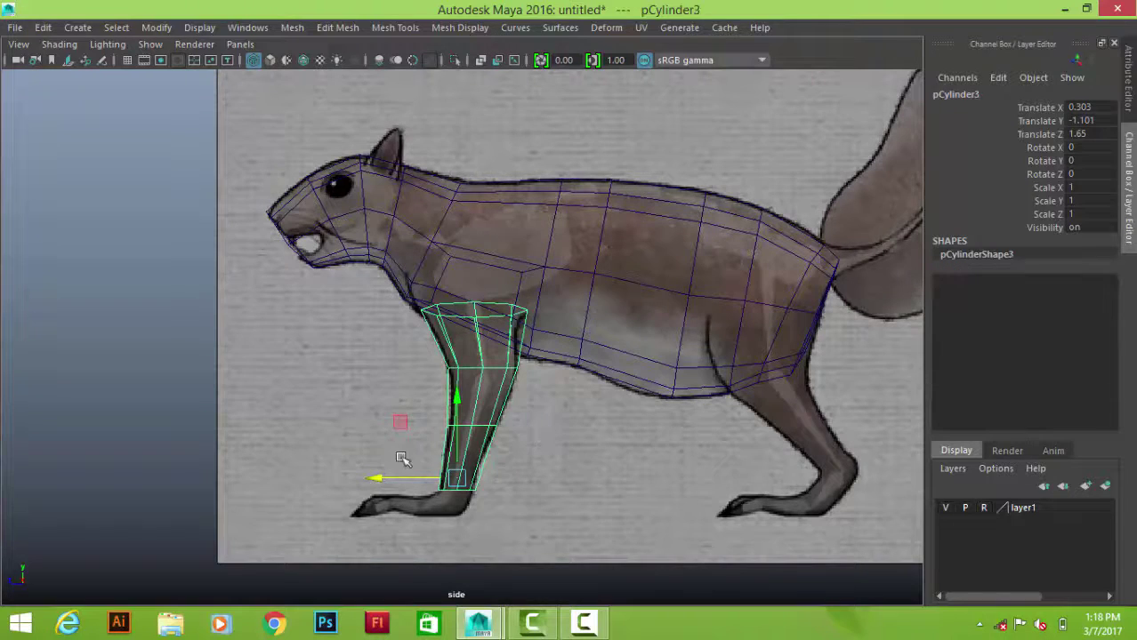
left_click_drag(378, 478, 807, 479)
left_click(510, 437)
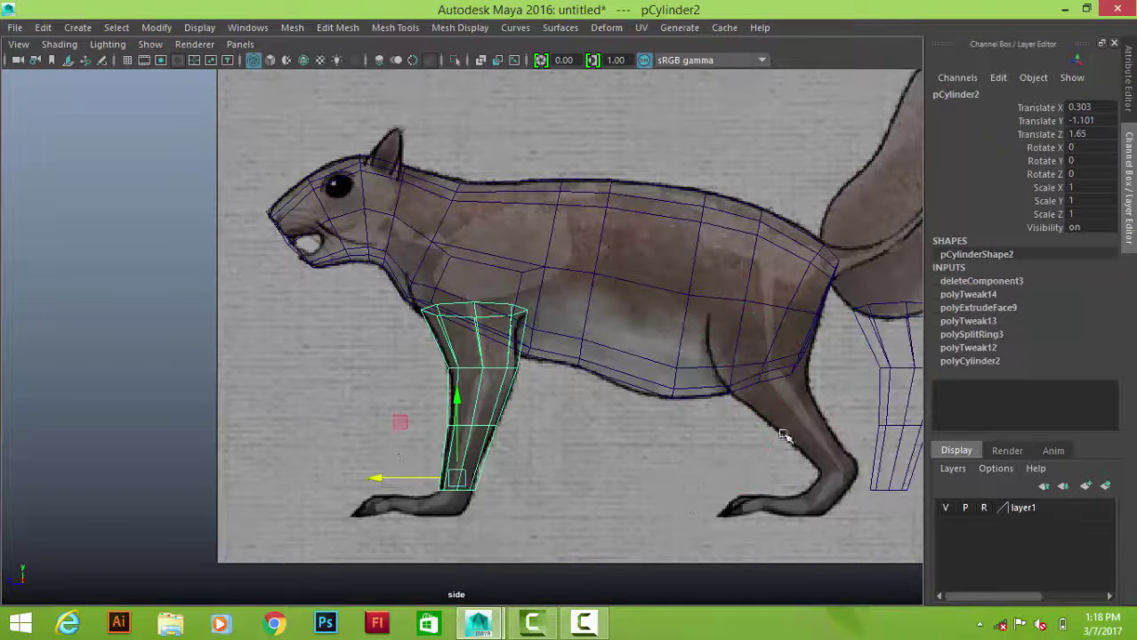
left_click(889, 371)
right_click(941, 513)
left_click(961, 250)
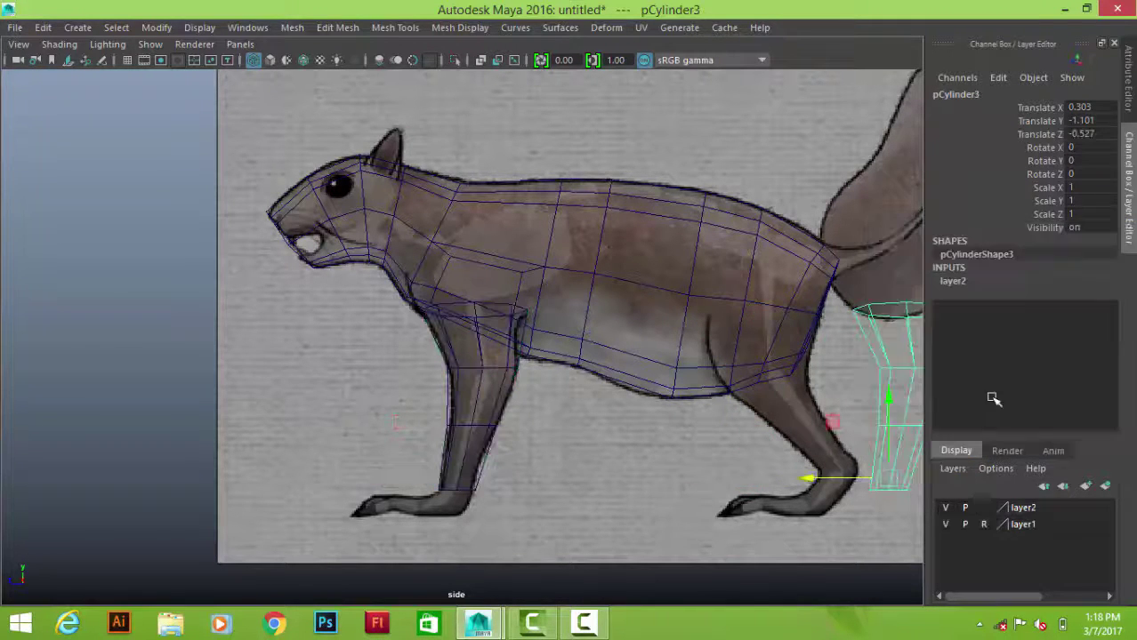
left_click(632, 480)
- Combine the front leg cylinder and the body into one mesh
scroll(330, 368, "up", 5)
left_click(515, 347)
scroll(592, 363, "up", 2)
key("space")
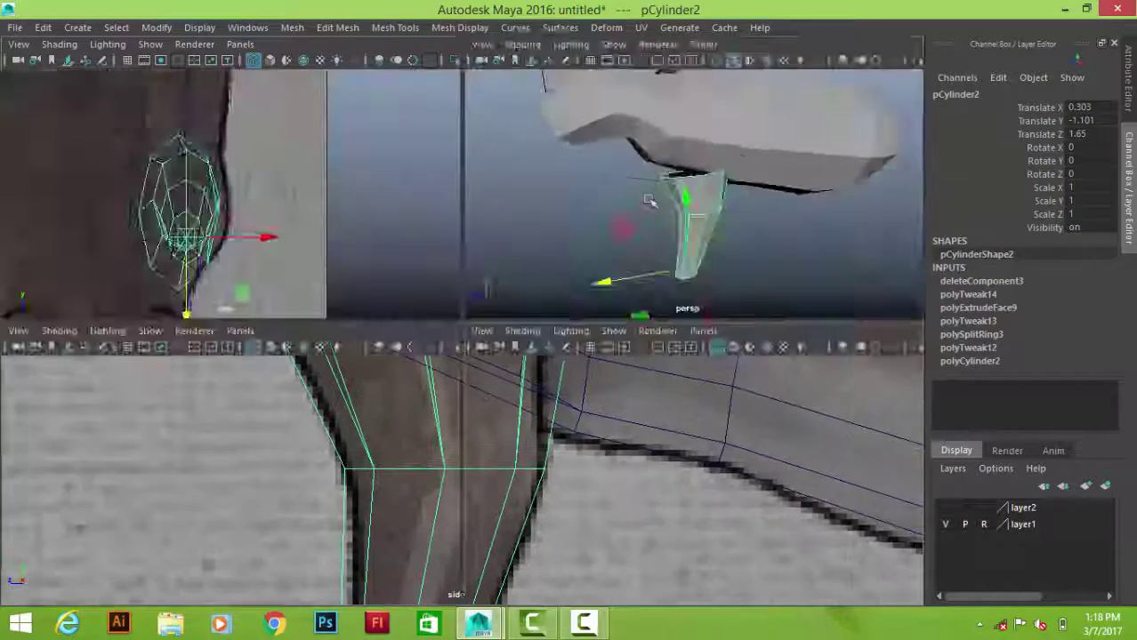
key("space")
left_click_drag(563, 249, 559, 394, "alt")
key("space")
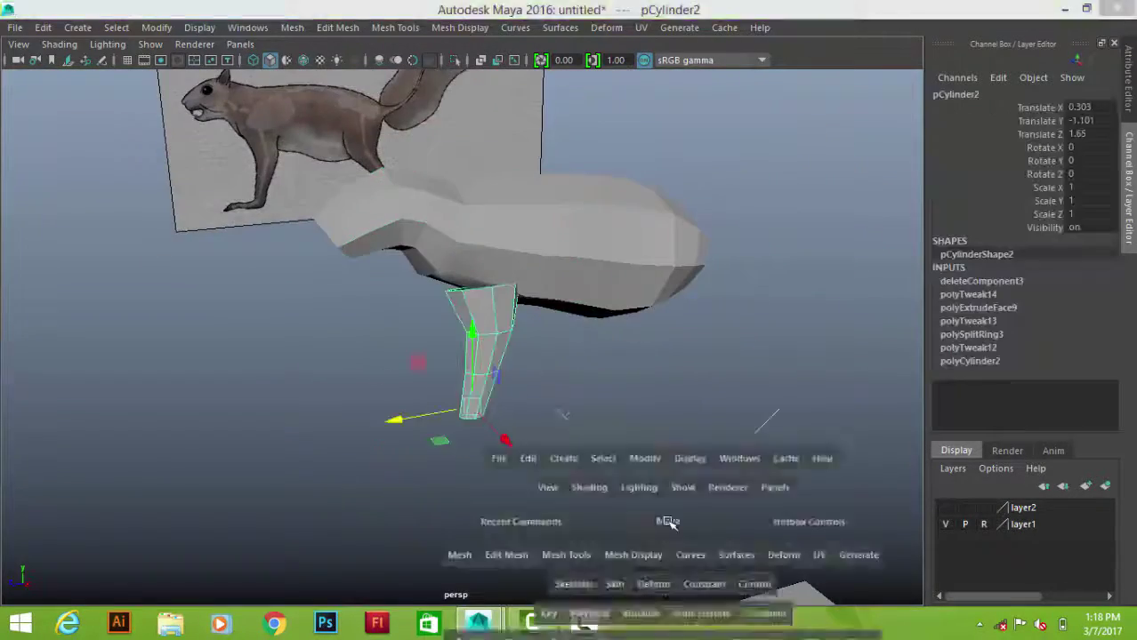
left_click_drag(667, 523, 717, 337)
key("f")
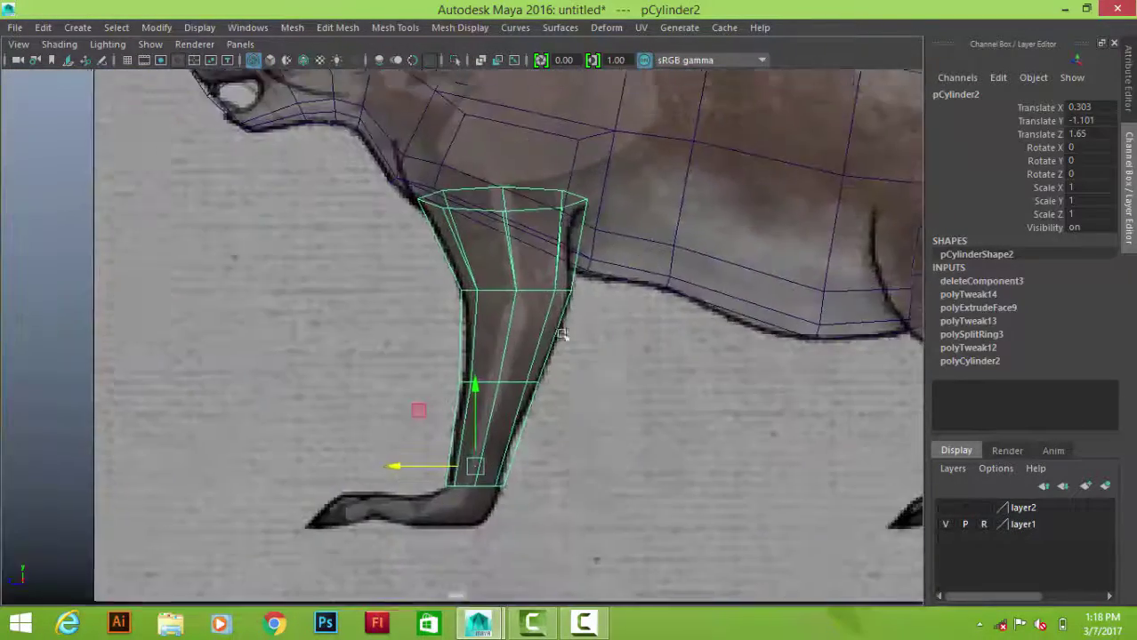
mouse_move(644, 349)
left_mouse_down()
mouse_move(436, 316)
mouse_move(677, 331)
left_mouse_up()
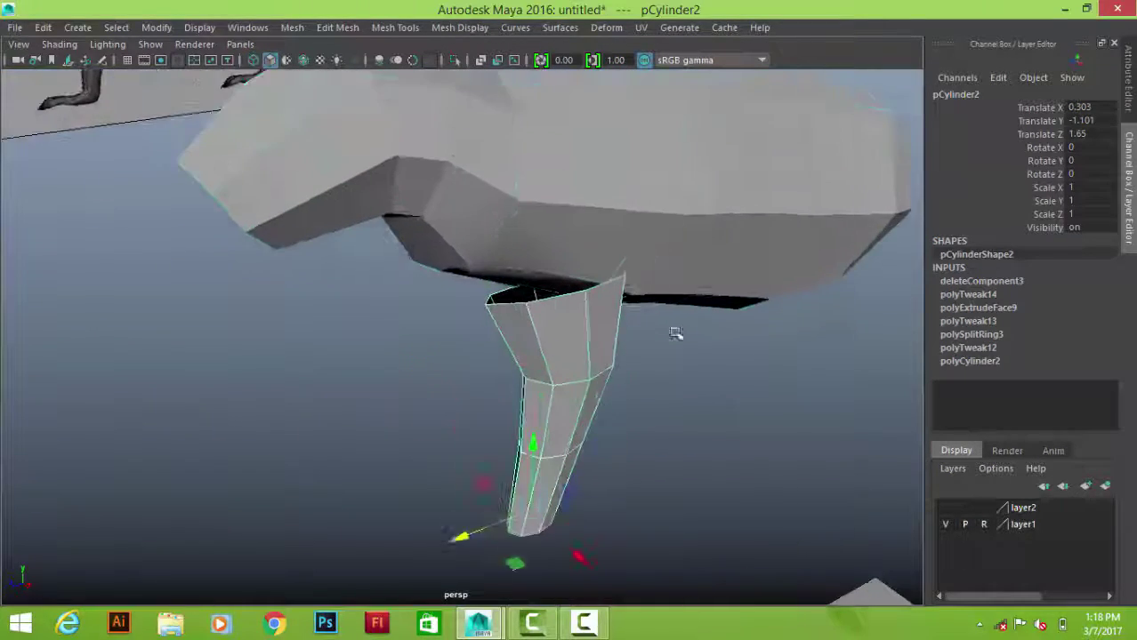
left_click(667, 211)
right_click_drag(667, 211, 645, 507, "shift")
left_click(617, 492)
- Insert a new edge loop across the combined body mesh
mouse_move(760, 457)
left_mouse_down("alt")
mouse_move(461, 290)
mouse_move(591, 162)
left_mouse_up("alt")
right_click_drag(592, 163, 593, 203)
left_click(498, 292)
mouse_move(498, 291)
left_mouse_down("alt")
mouse_move(609, 363)
mouse_move(536, 224)
left_mouse_up("alt")
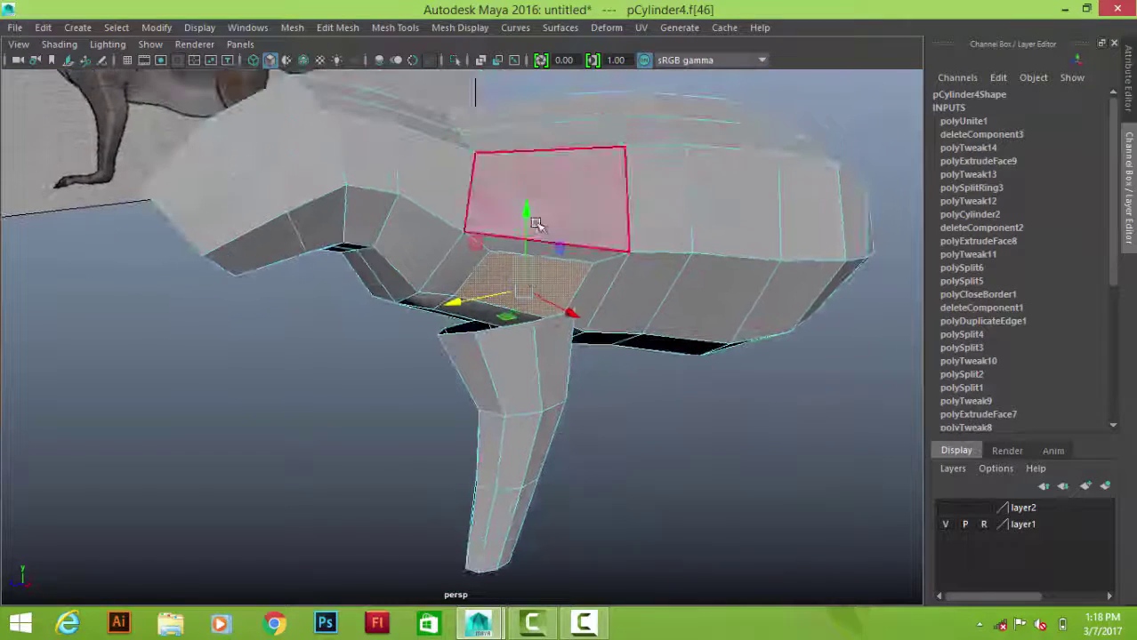
right_click_drag(587, 165, 676, 135)
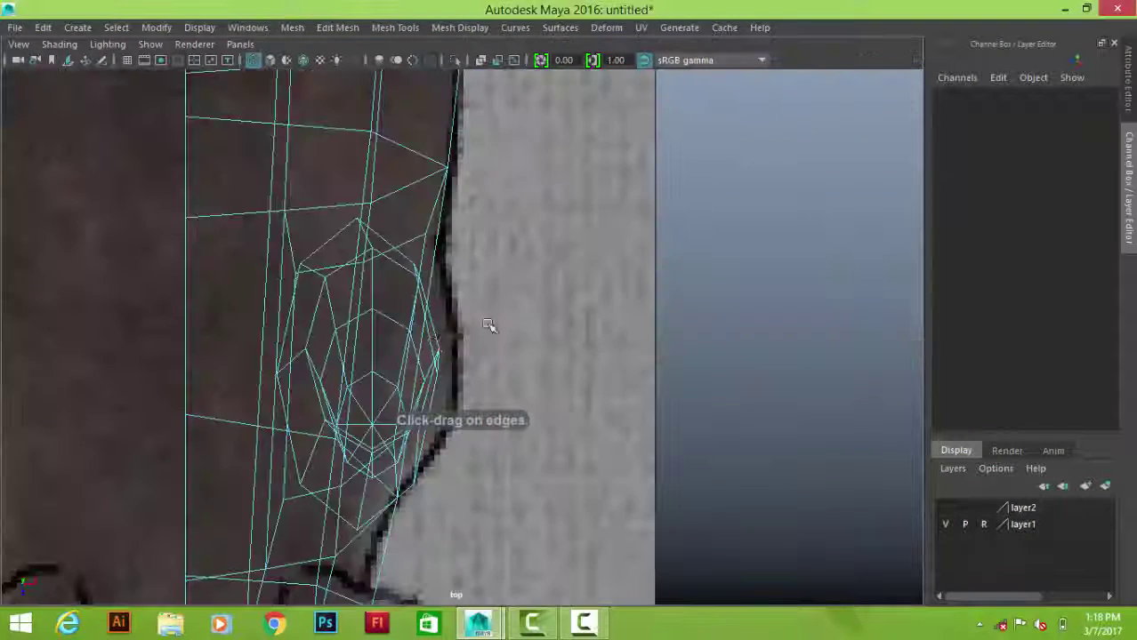
scroll(489, 325, "down", 5)
scroll(312, 309, "up", 5)
left_click(330, 329)
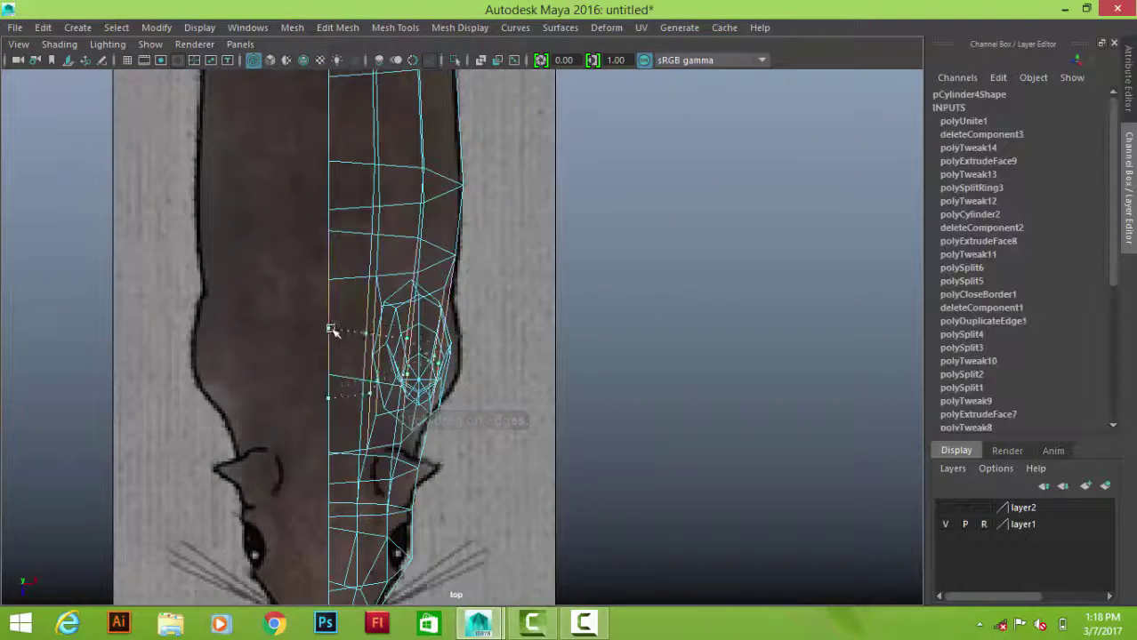
left_click(398, 346)
key("space")
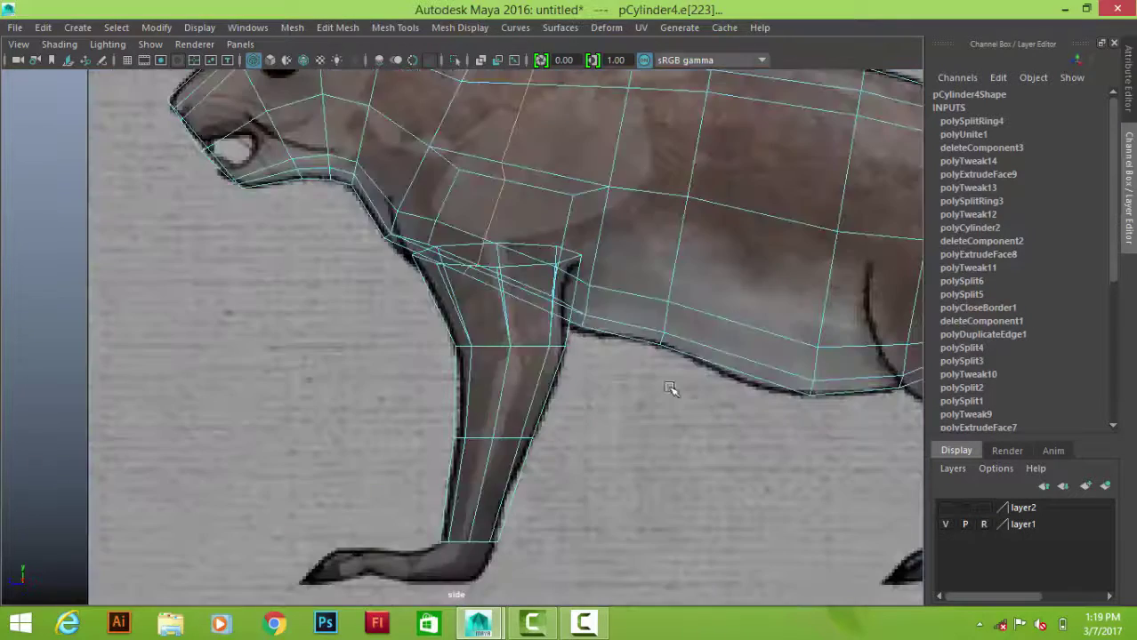
key("space")
left_click_drag(275, 294, 498, 388)
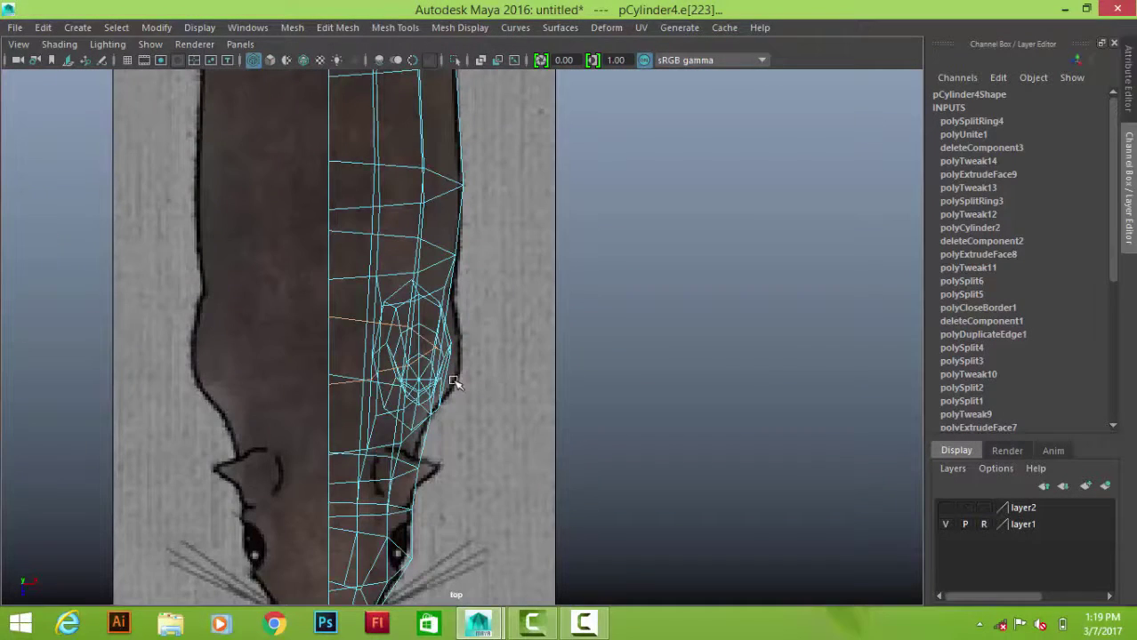
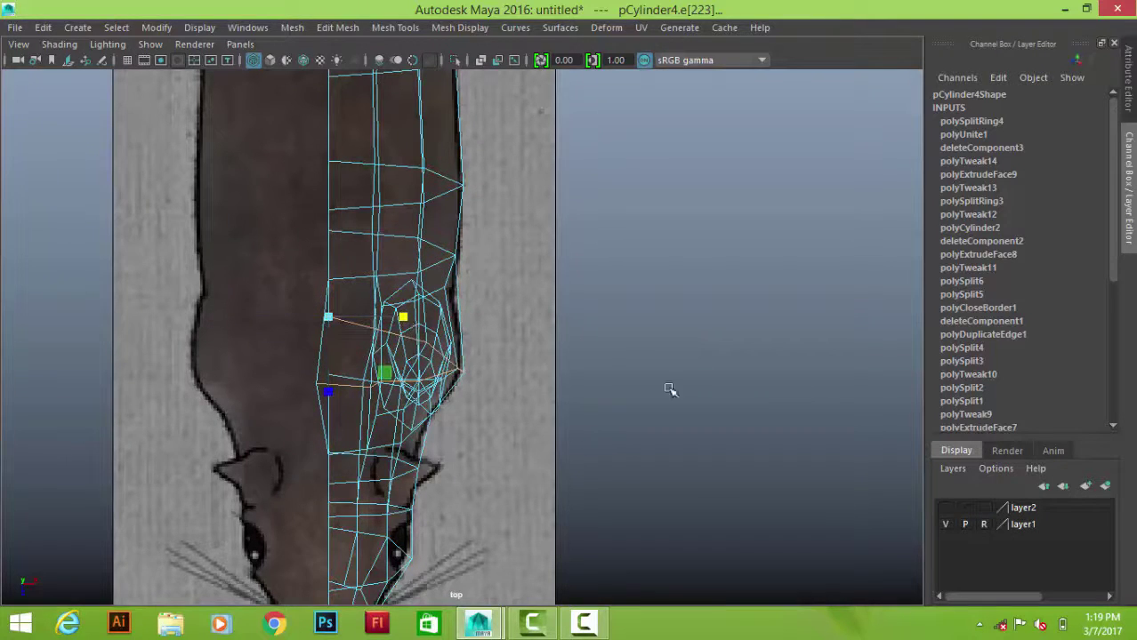
- Inspect where the front leg meets the torso in the perspective and side reference views
key("space")
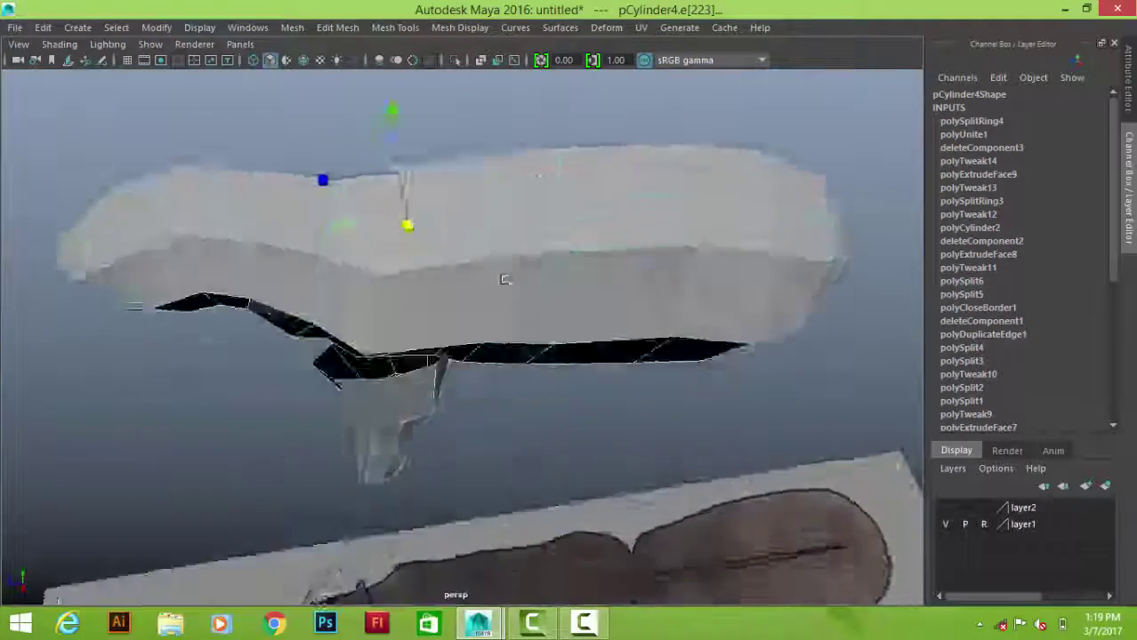
left_click_drag(670, 389, 570, 373, "alt")
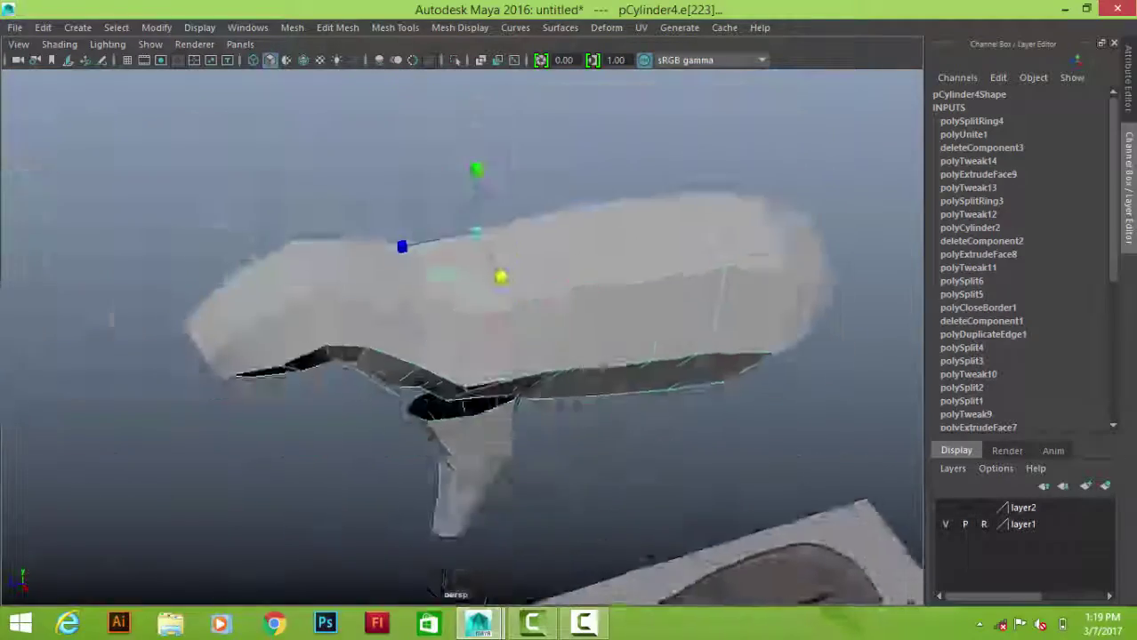
left_click_drag(553, 322, 665, 482, "alt")
key("space")
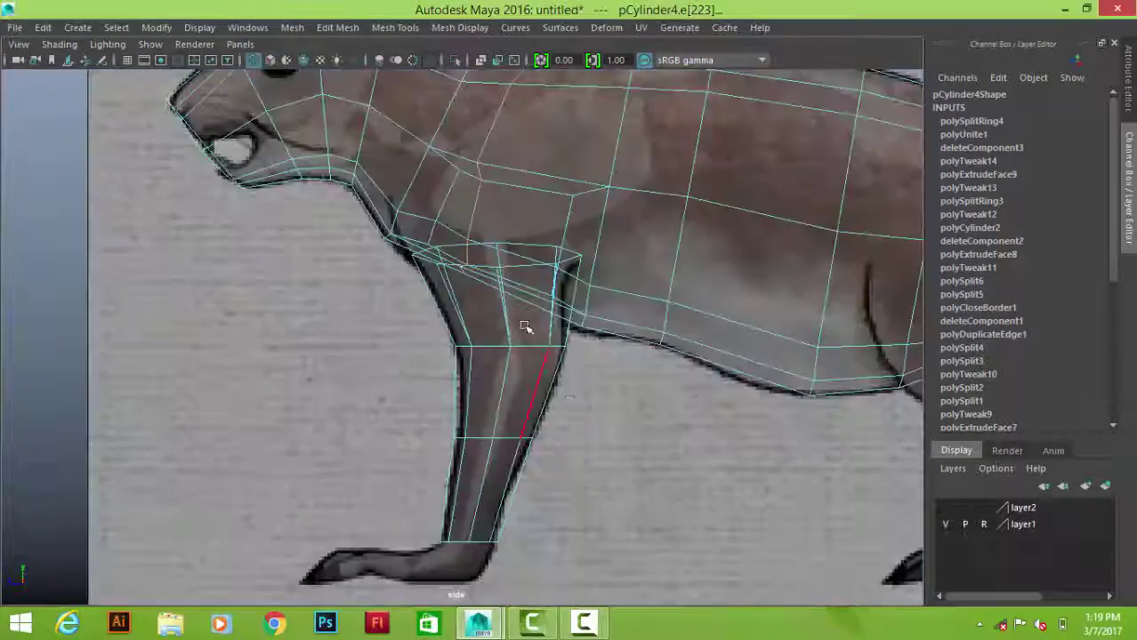
left_click(540, 190)
middle_click_drag(541, 190, 541, 325, "alt")
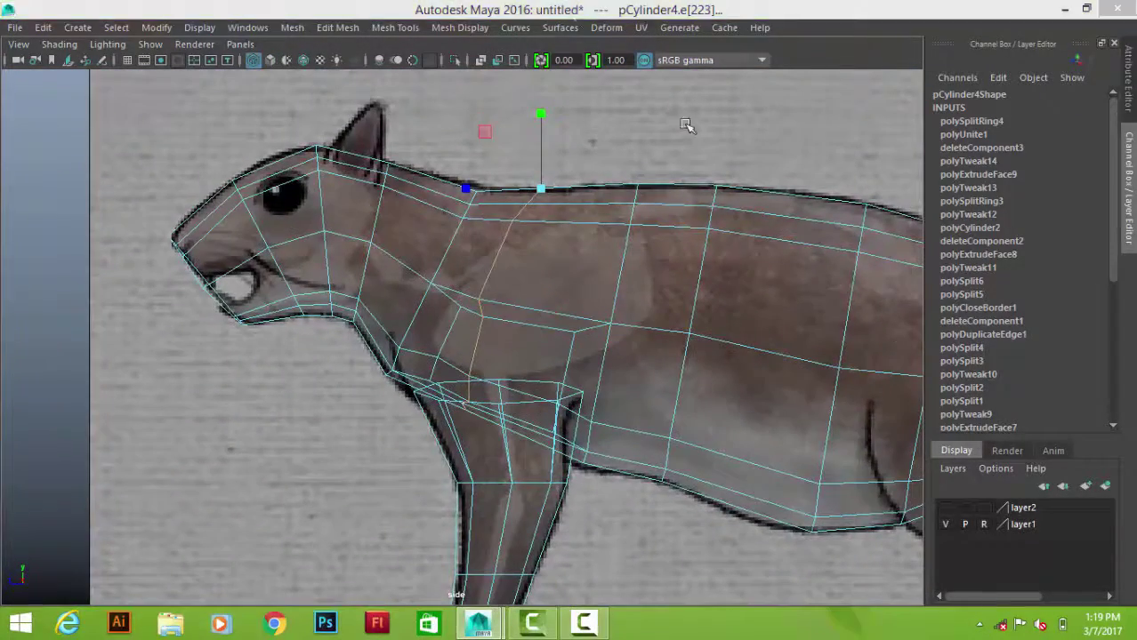
key("space")
mouse_move(531, 271)
left_mouse_down("alt")
mouse_move(422, 380)
mouse_move(533, 280)
left_mouse_up("alt")
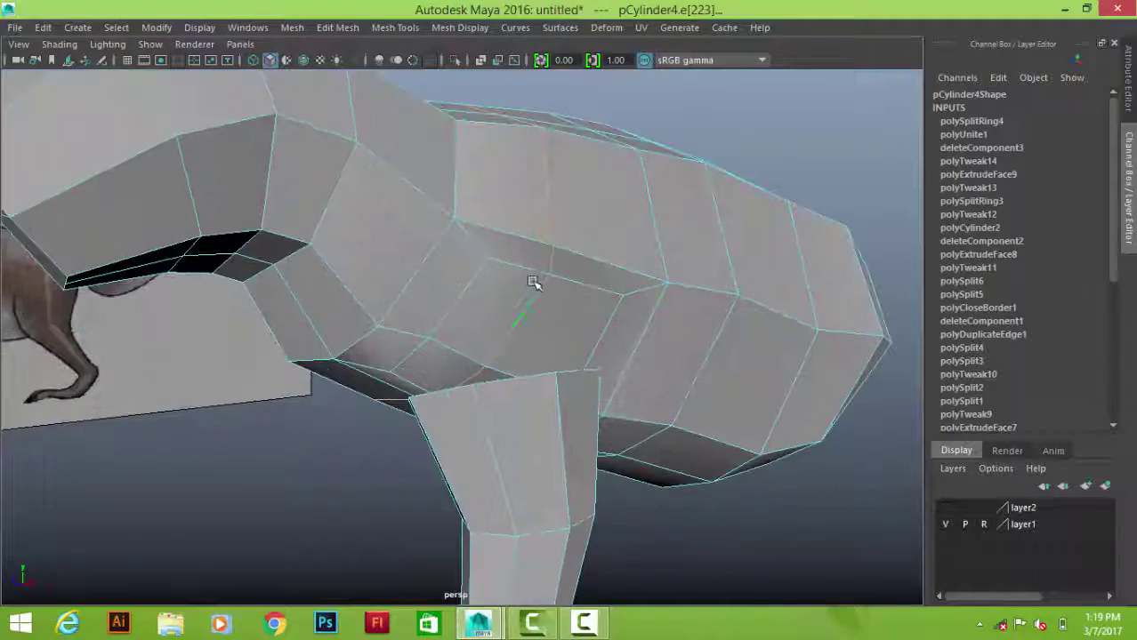
- Select a vertex at the top of the leg and study the junction from another angle
key("F9")
left_click(545, 292)
scroll(574, 347, "up", 3)
scroll(574, 348, "down", 5)
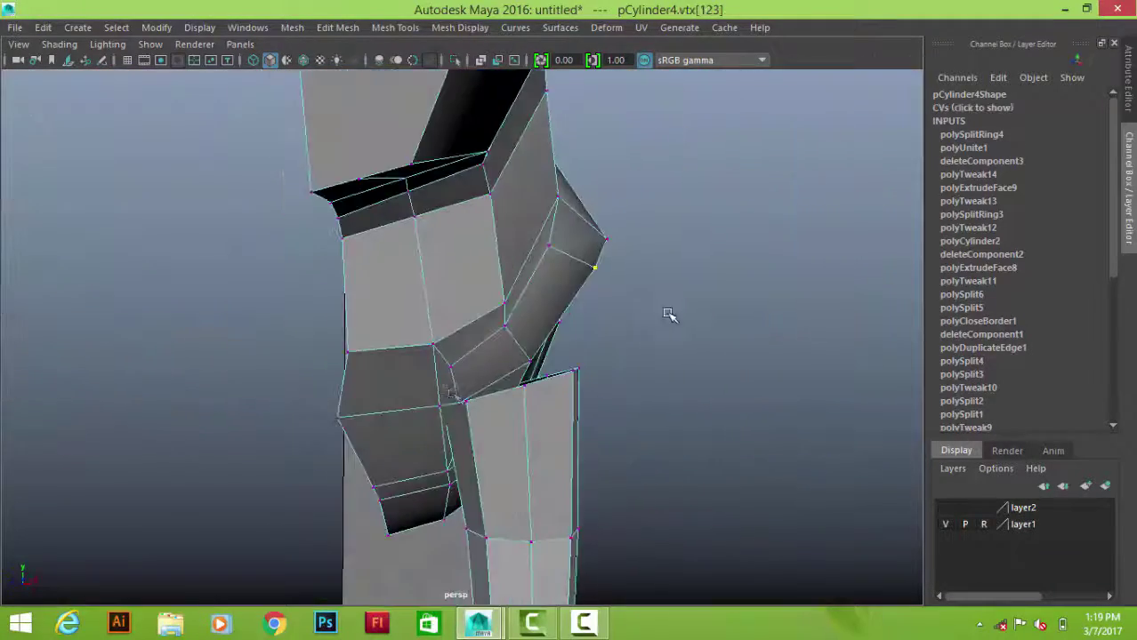
left_click_drag(673, 318, 431, 424, "alt")
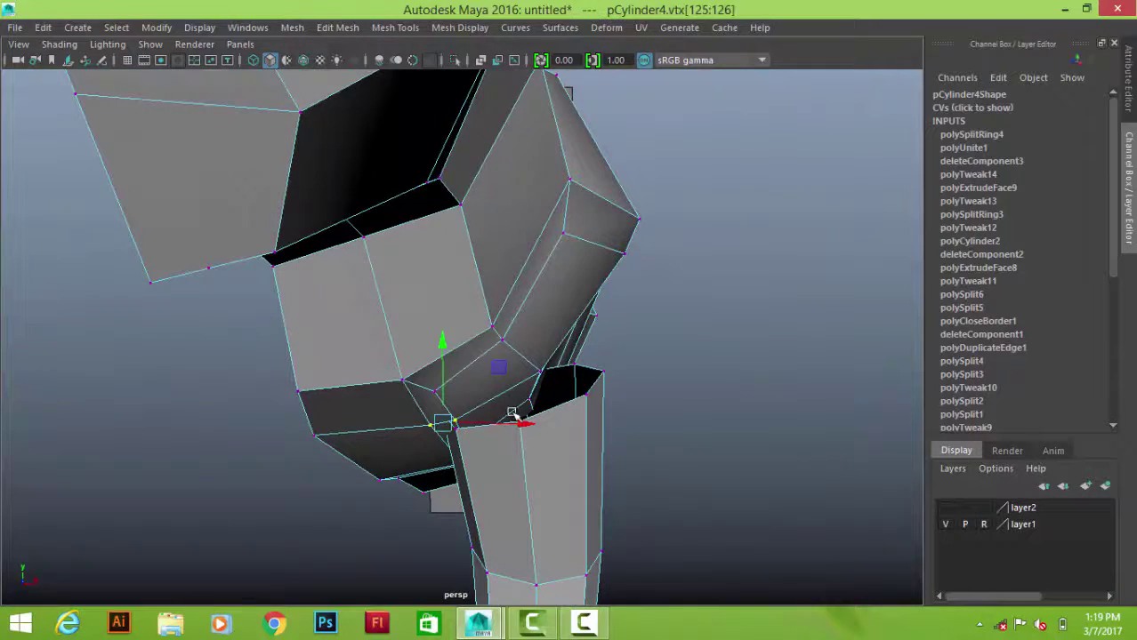
scroll(417, 356, "up", 3)
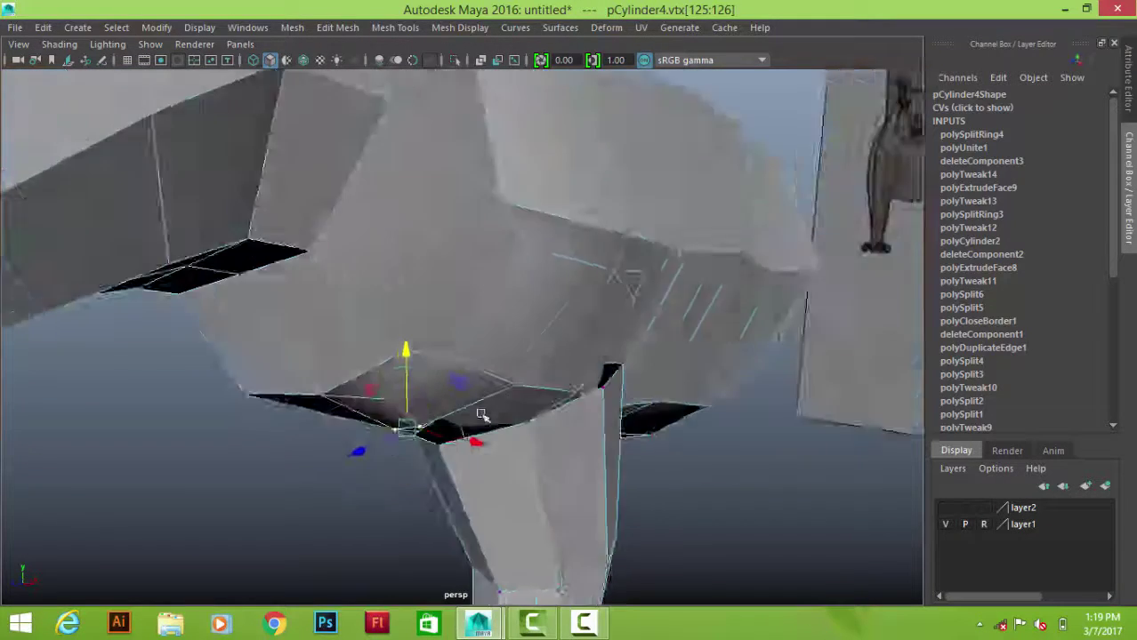
mouse_move(481, 414)
left_mouse_down("alt")
mouse_move(573, 322)
mouse_move(489, 278)
left_mouse_up("alt")
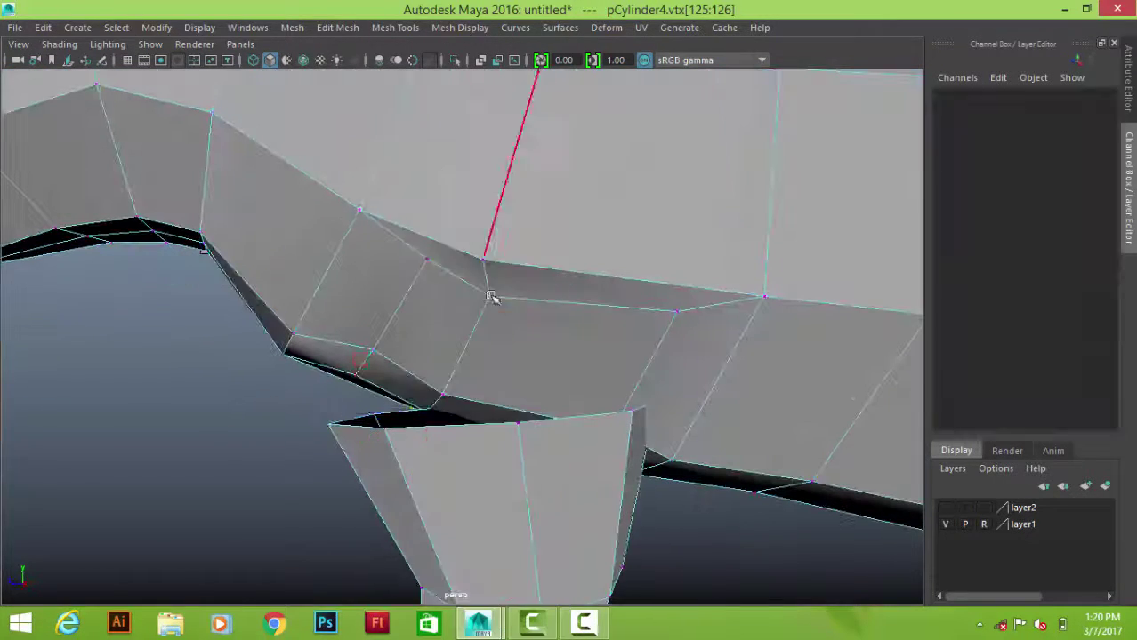
- Select edges on the body above the leg to examine the area to open
key("F10")
left_click(490, 297)
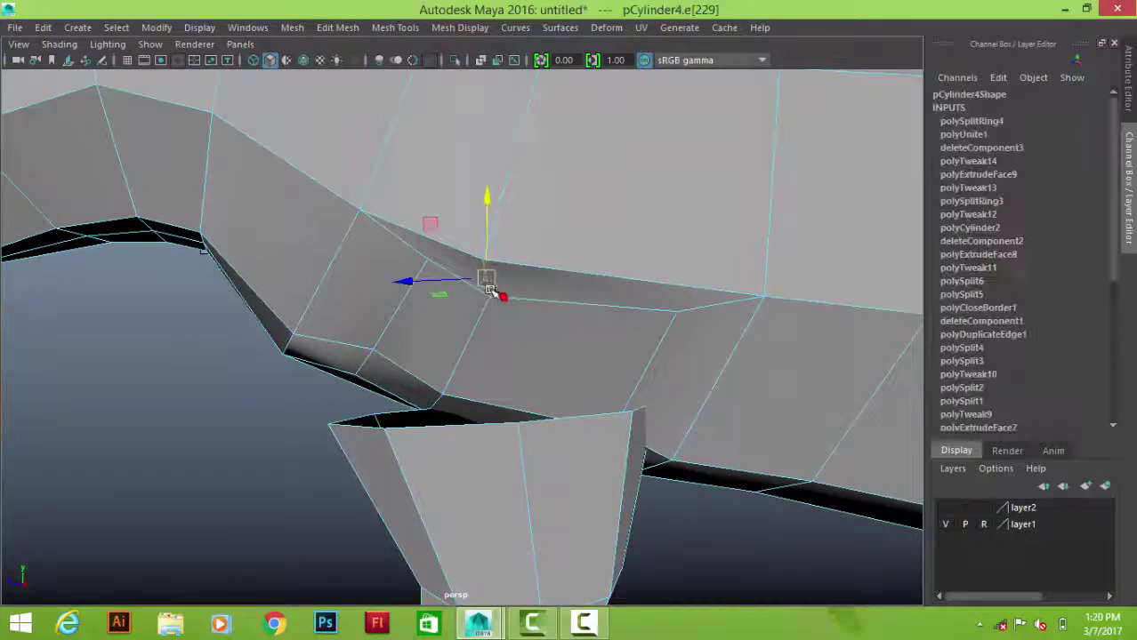
scroll(485, 298, "up", 3)
mouse_move(481, 320)
left_mouse_down("alt")
mouse_move(458, 328)
mouse_move(520, 368)
left_mouse_up("alt")
scroll(454, 326, "up", 2)
scroll(427, 322, "down", 3)
scroll(507, 300, "up", 3)
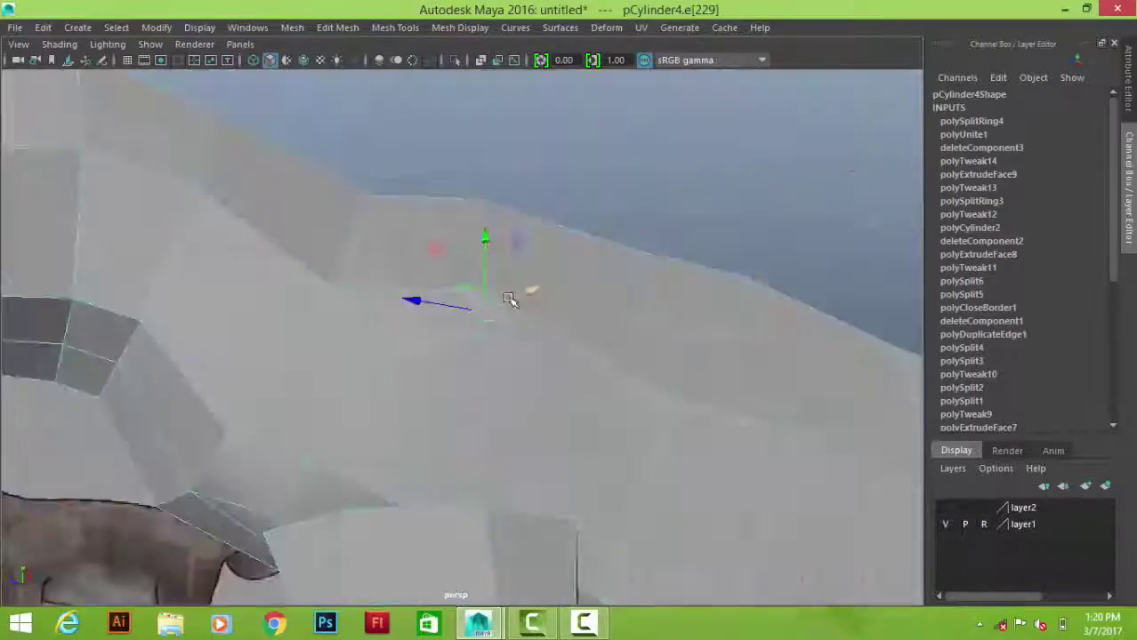
scroll(508, 299, "down", 3)
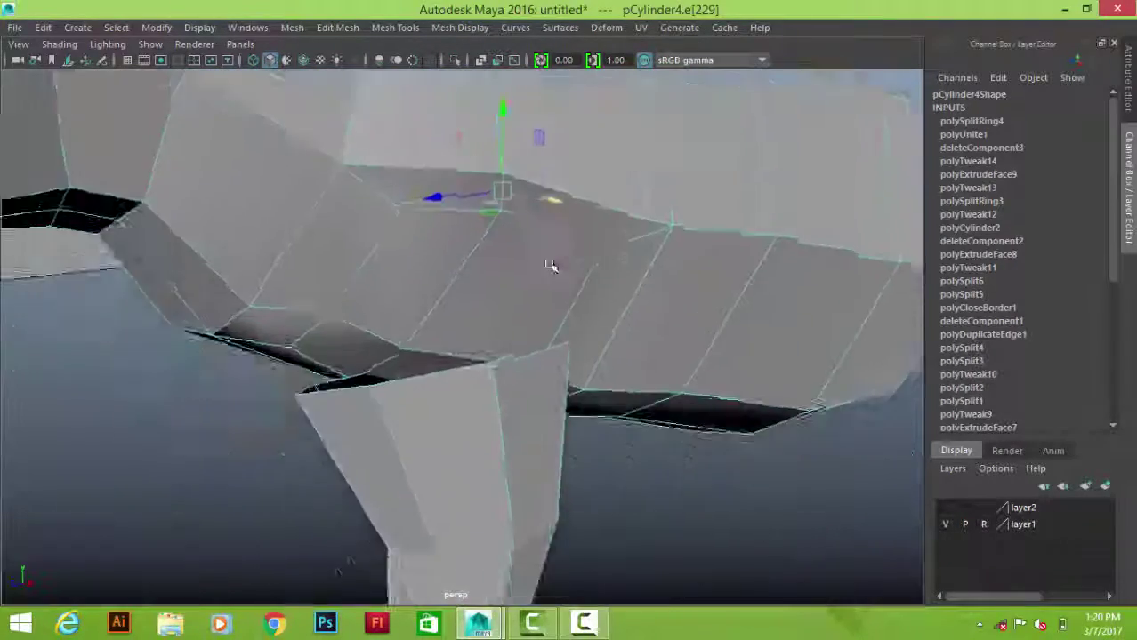
left_click_drag(553, 261, 550, 330, "alt")
scroll(443, 309, "up", 3)
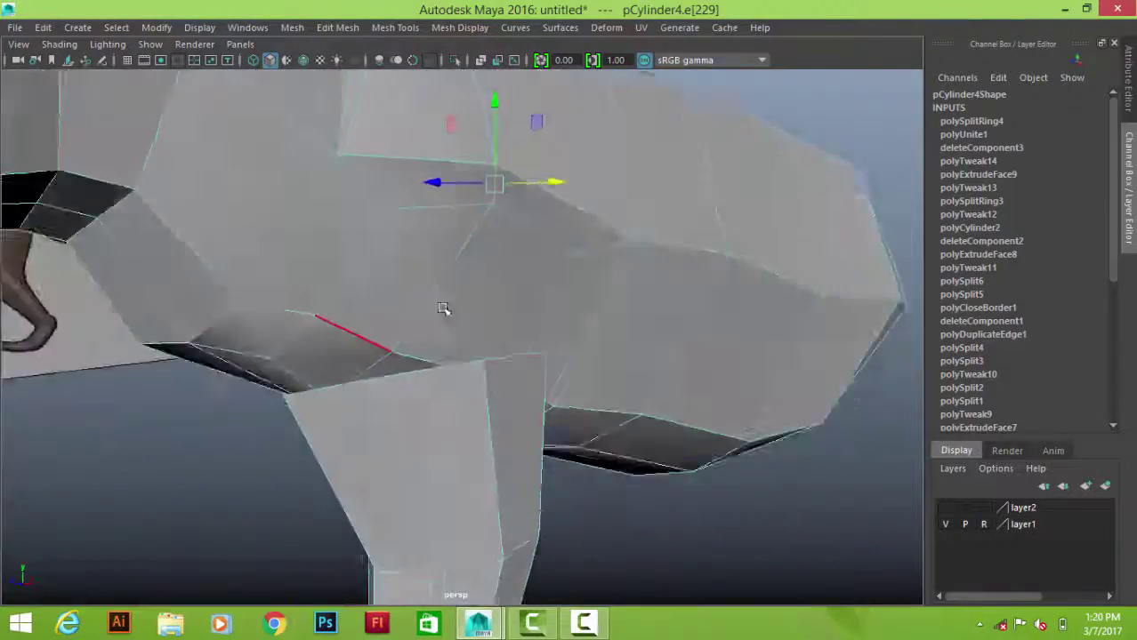
mouse_move(443, 308)
left_mouse_down("alt")
mouse_move(346, 308)
mouse_move(360, 278)
mouse_move(623, 164)
left_mouse_up("alt")
left_click(360, 278)
scroll(533, 210, "down", 3)
- Select the two body faces directly above the front leg
key("F8")
right_click_drag(532, 211, 521, 291)
left_click(520, 292)
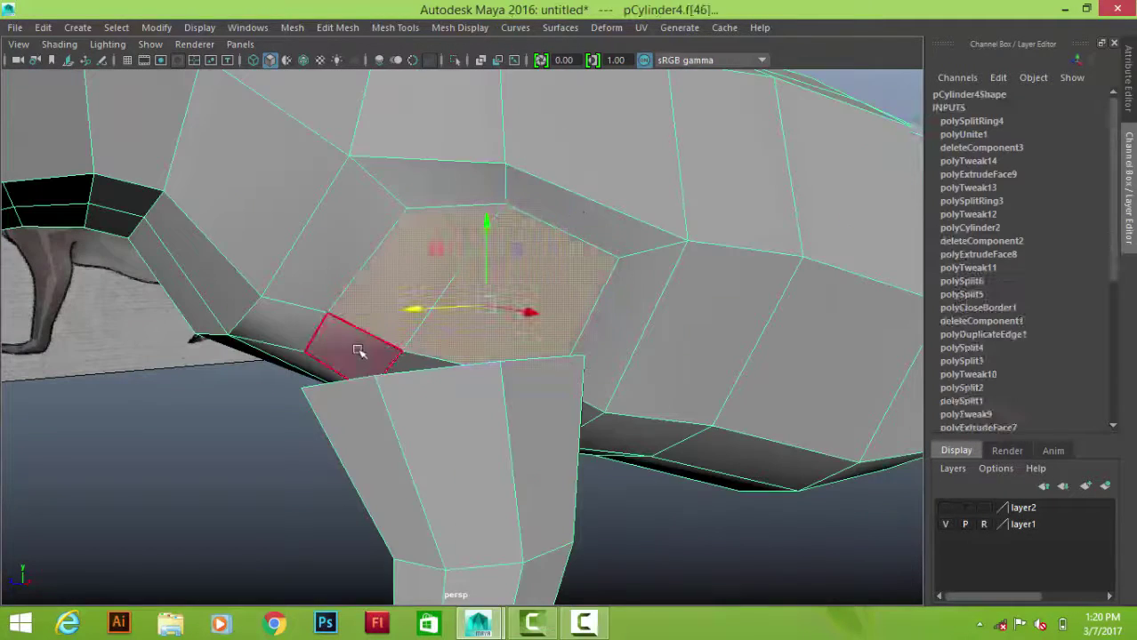
left_click_drag(357, 350, 393, 362, "alt")
left_click(396, 359, "shift")
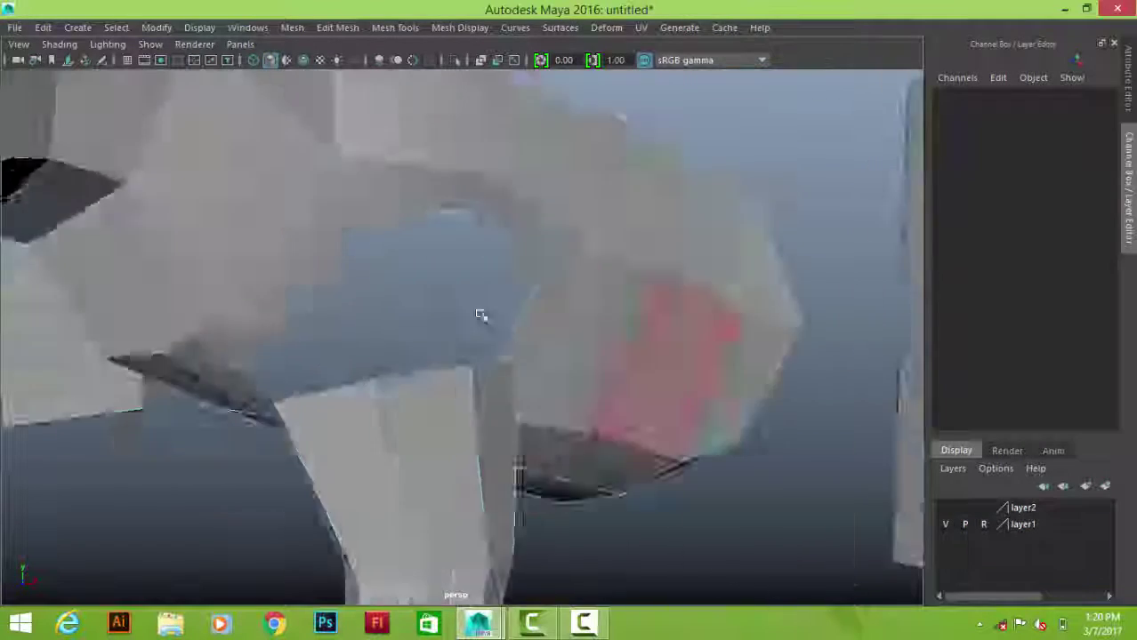
- Delete the faces above the leg and pick vertices on the opening's border
key("Delete")
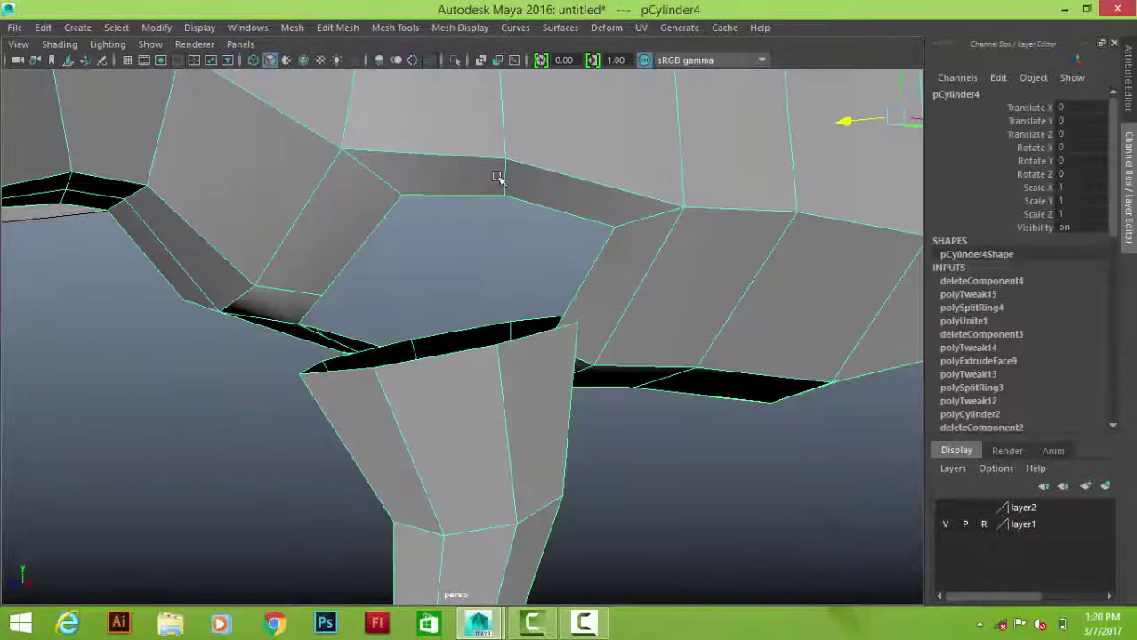
right_click_drag(498, 178, 477, 195)
left_click(504, 194)
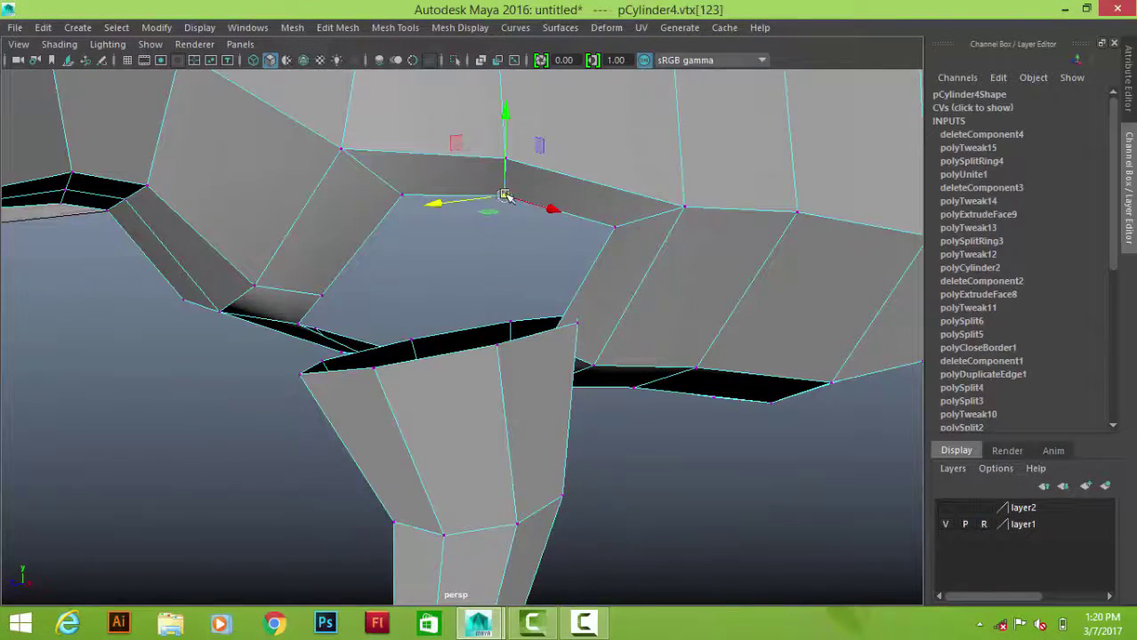
mouse_move(505, 195)
left_mouse_down("alt")
mouse_move(470, 330)
mouse_move(459, 251)
mouse_move(398, 247)
mouse_move(437, 381)
mouse_move(589, 292)
mouse_move(617, 249)
left_mouse_up("alt")
left_click(471, 331)
left_click_drag(617, 249, 649, 267)
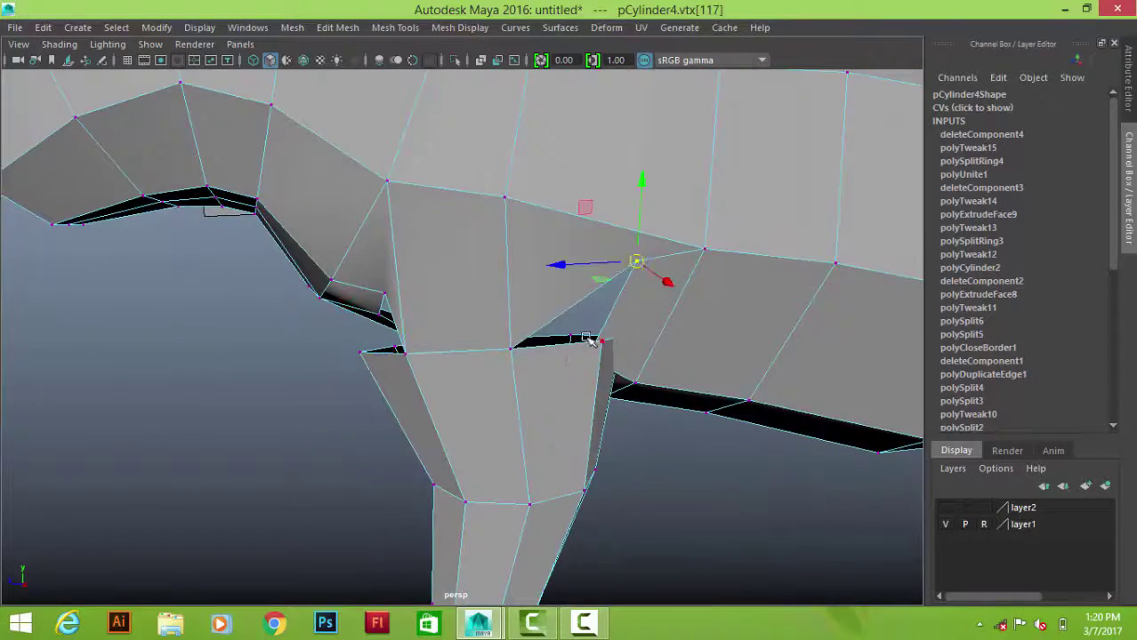
mouse_move(587, 339)
left_mouse_down("alt")
mouse_move(728, 414)
mouse_move(688, 437)
mouse_move(616, 375)
mouse_move(433, 392)
mouse_move(408, 417)
mouse_move(431, 411)
left_mouse_up("alt")
scroll(433, 392, "down", 3)
- Check the opening in wireframe, then merge the leg-top vertices with the body's hole vertices
key("4")
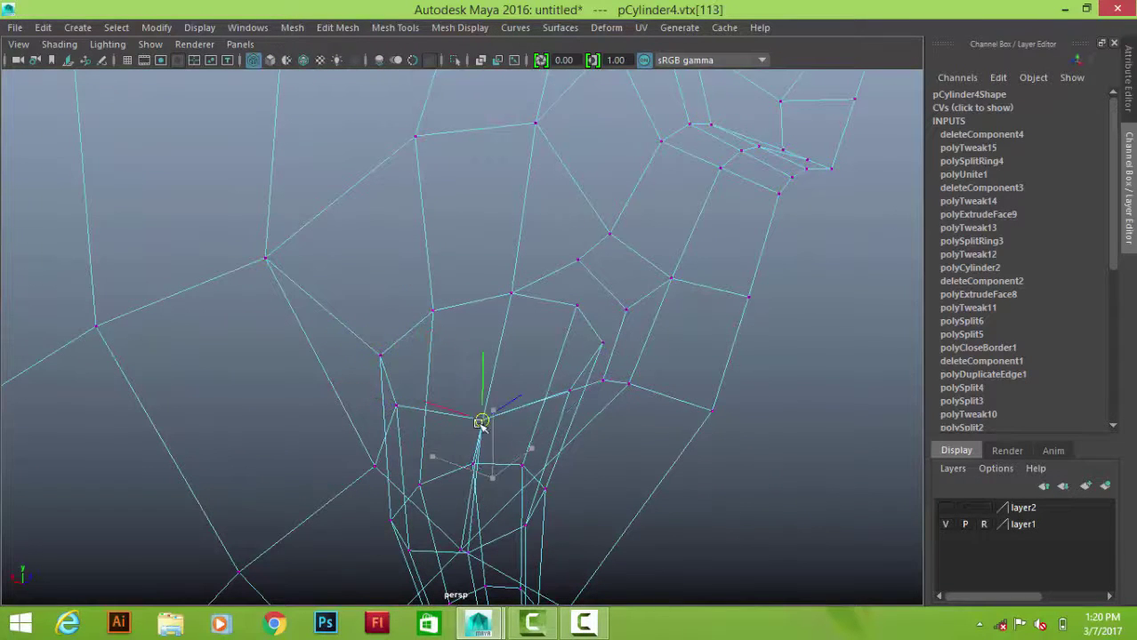
left_click_drag(738, 421, 598, 430, "alt")
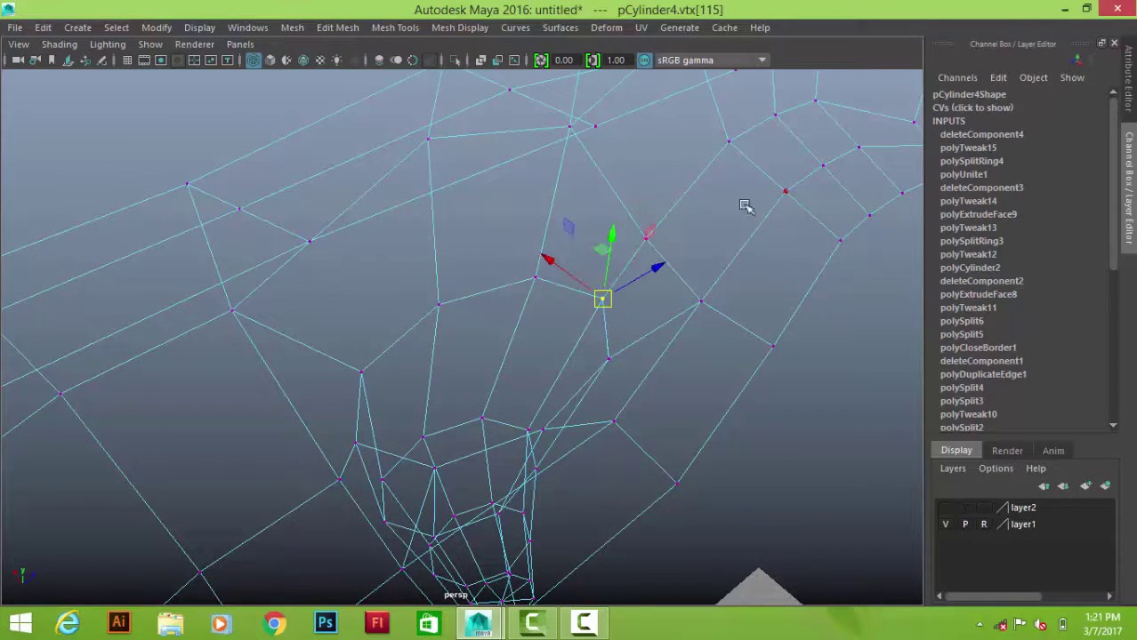
mouse_move(745, 205)
left_mouse_down("alt")
mouse_move(462, 304)
mouse_move(665, 356)
mouse_move(517, 160)
left_mouse_up("alt")
key("5")
right_click_drag(518, 160, 613, 263)
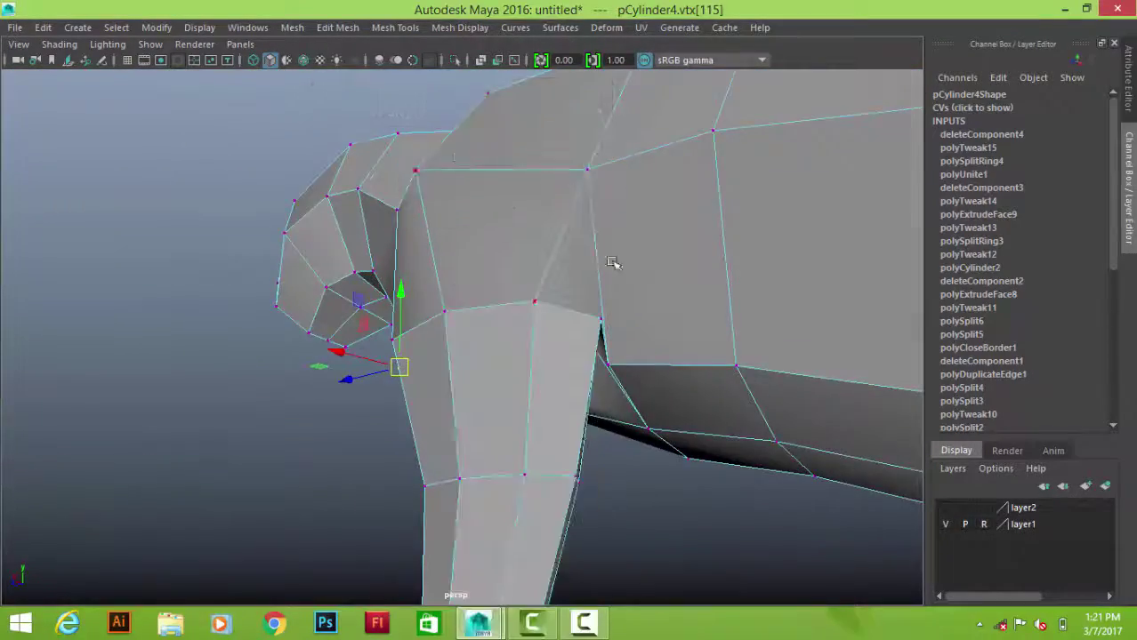
mouse_move(613, 263)
left_mouse_down("alt")
mouse_move(452, 330)
mouse_move(578, 348)
mouse_move(503, 410)
mouse_move(341, 292)
left_mouse_up("alt")
scroll(604, 342, "up", 5)
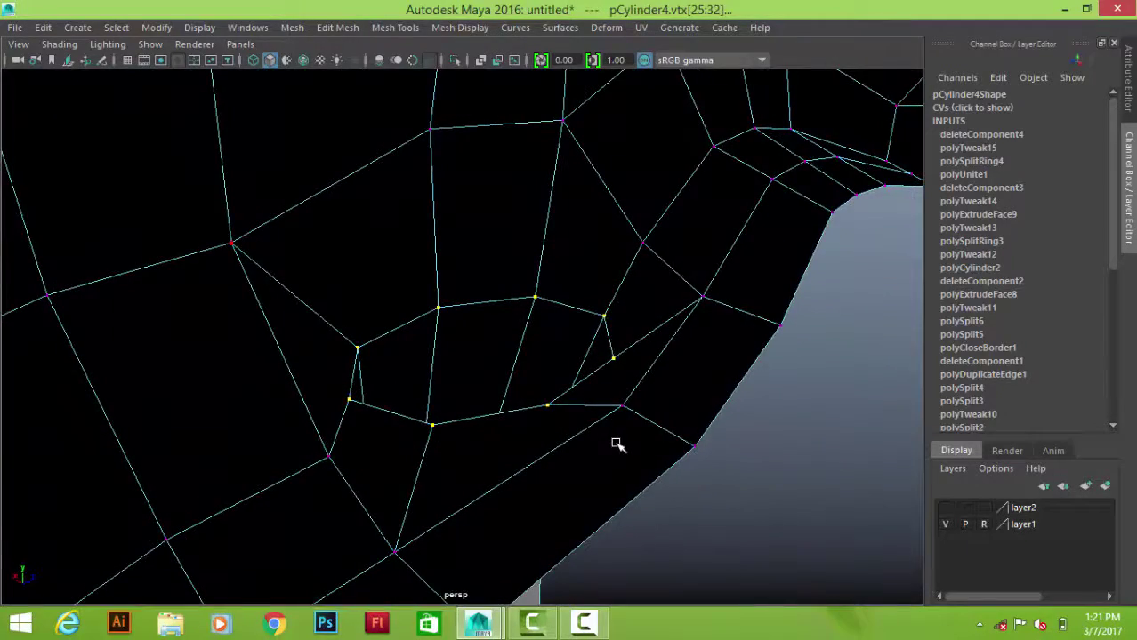
key("4")
scroll(452, 414, "down", 3)
scroll(622, 463, "down", 3)
scroll(310, 448, "down", 4)
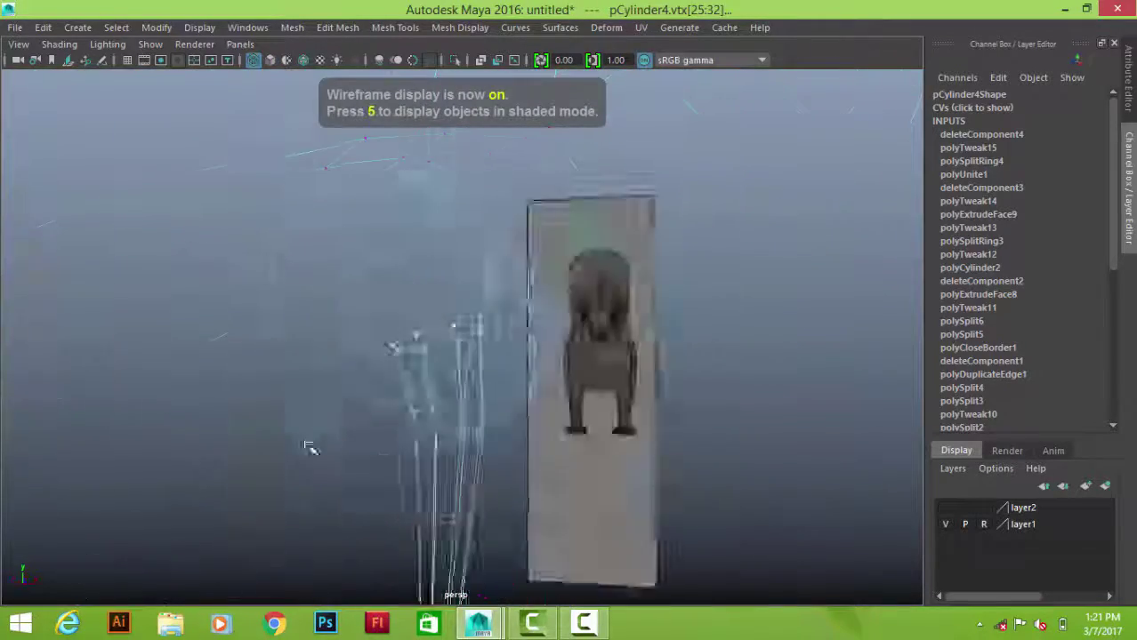
right_click_drag(718, 393, 827, 352, "shift")
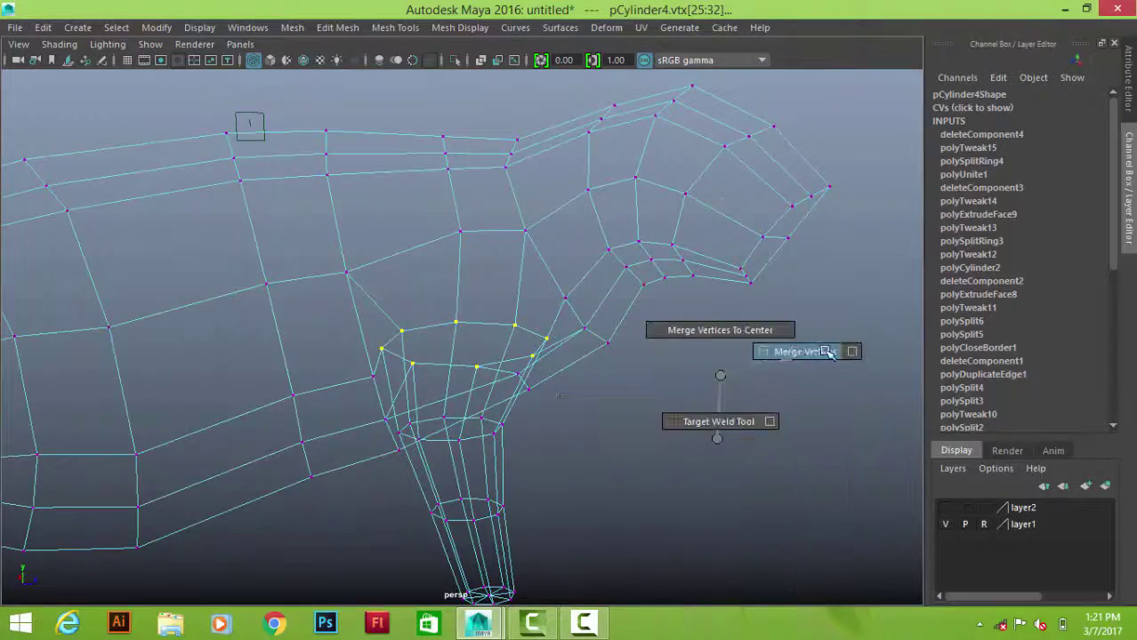
- Return to object mode and check the merged joint with smooth preview
key("F8")
key("5")
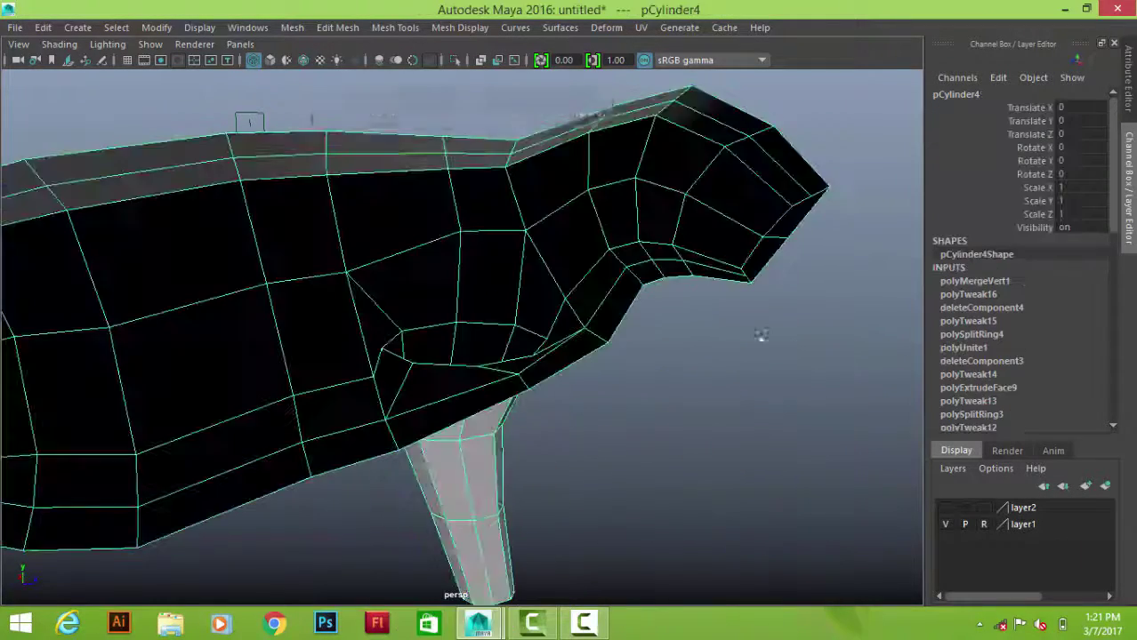
left_click(760, 334)
mouse_move(706, 304)
left_mouse_down("alt")
mouse_move(482, 271)
mouse_move(425, 339)
mouse_move(634, 310)
mouse_move(467, 325)
mouse_move(587, 398)
left_mouse_up("alt")
key("3")
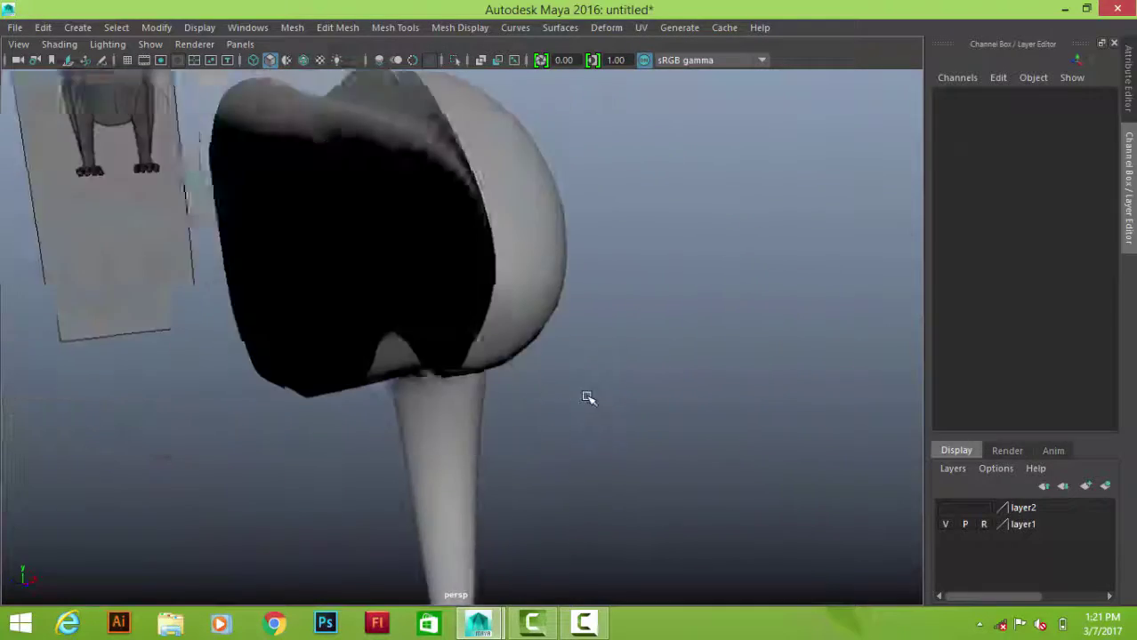
left_click(463, 409)
mouse_move(463, 409)
left_mouse_down("alt")
mouse_move(556, 470)
mouse_move(601, 422)
mouse_move(492, 388)
mouse_move(482, 157)
left_mouse_up("alt")
key("1")
- Switch to face selection and move to the side and front orthographic views of the leg
right_click_drag(482, 157, 488, 203)
mouse_move(487, 204)
left_mouse_down("alt")
mouse_move(521, 394)
mouse_move(431, 521)
left_mouse_up("alt")
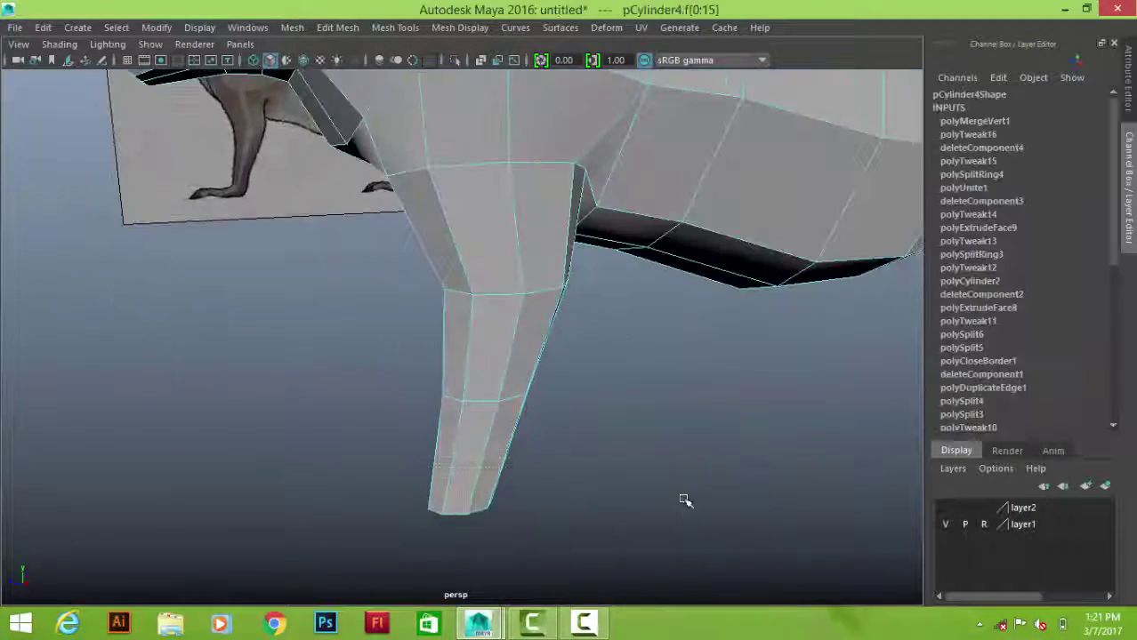
key("space")
key("space")
- Extrude the faces at the bottom of the leg and rotate the foot toward the toes
scroll(639, 477, "up", 5)
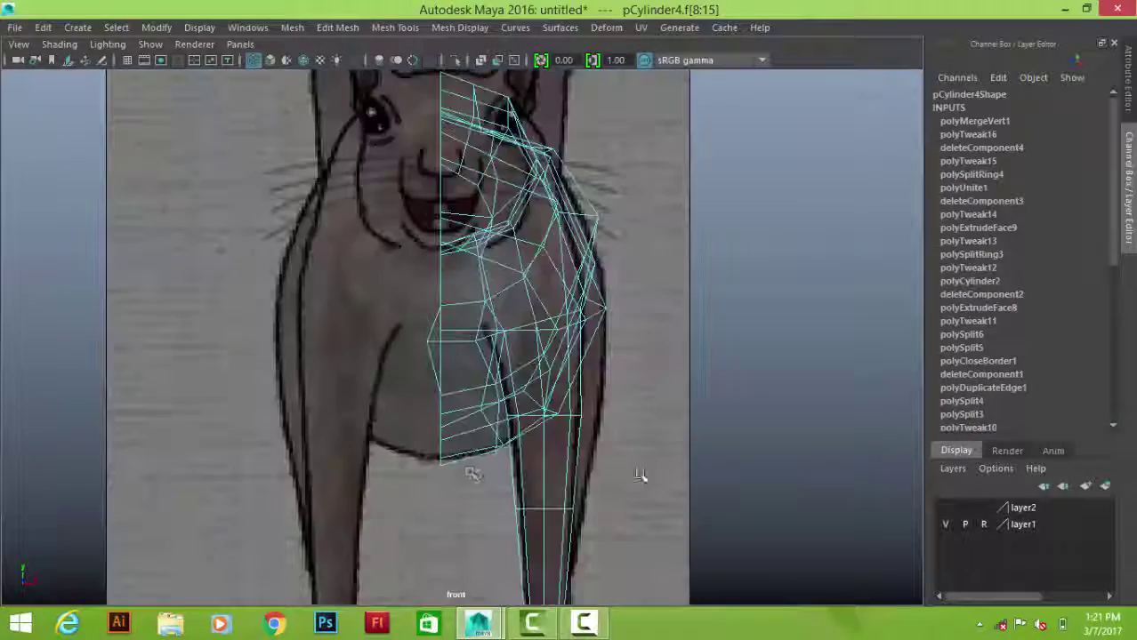
middle_click_drag(640, 477, 592, 235, "alt")
key("space")
key("space")
scroll(461, 389, "up", 3)
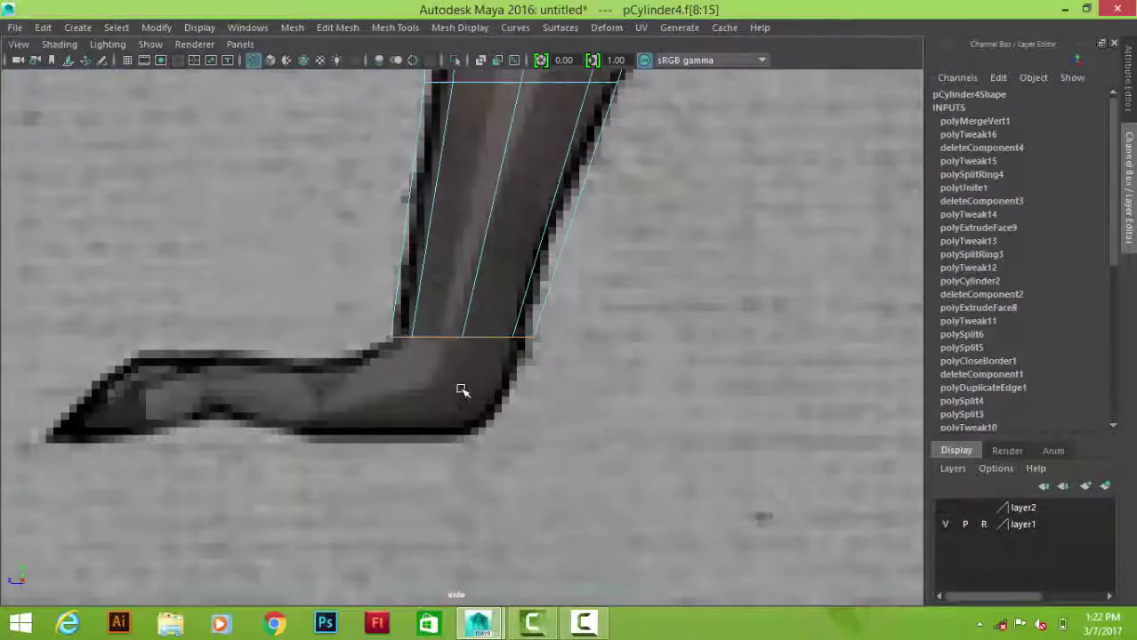
middle_click_drag(462, 389, 559, 397, "alt")
right_click_drag(741, 263, 723, 302, "shift")
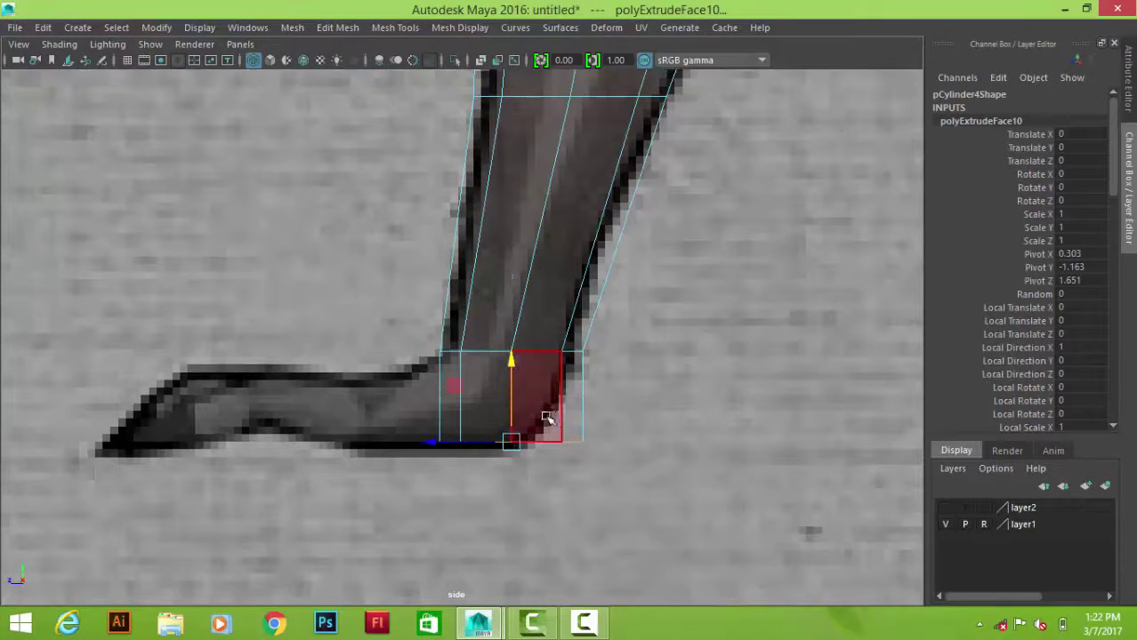
key("e")
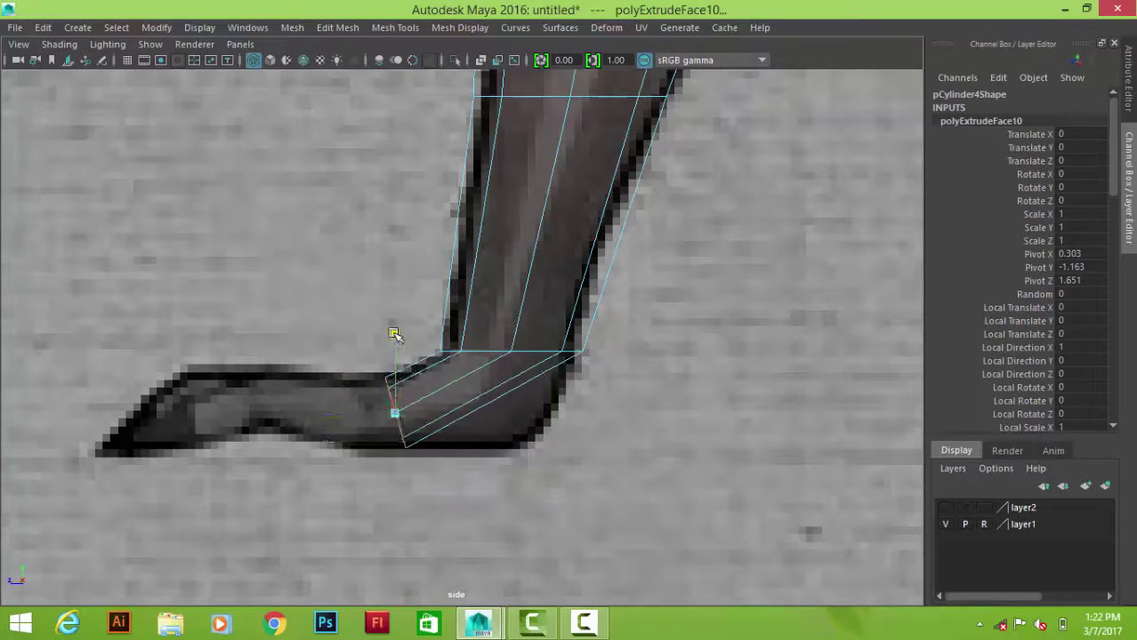
key("e")
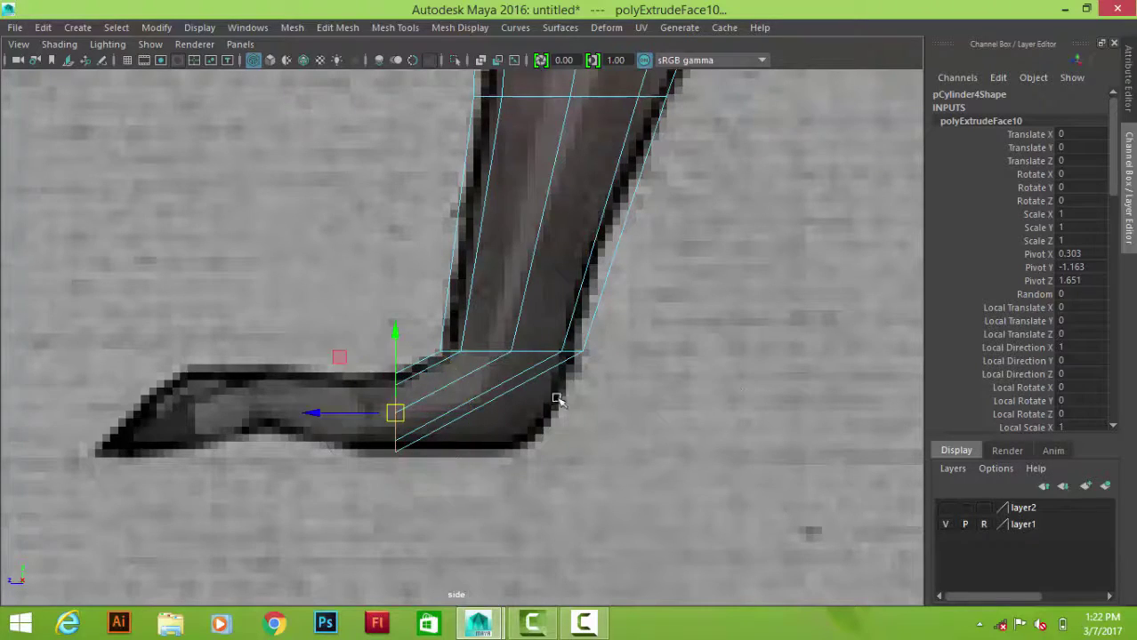
- Scale the extruded foot face wider in X from the front view
key("space")
key("space")
key("space")
key("space")
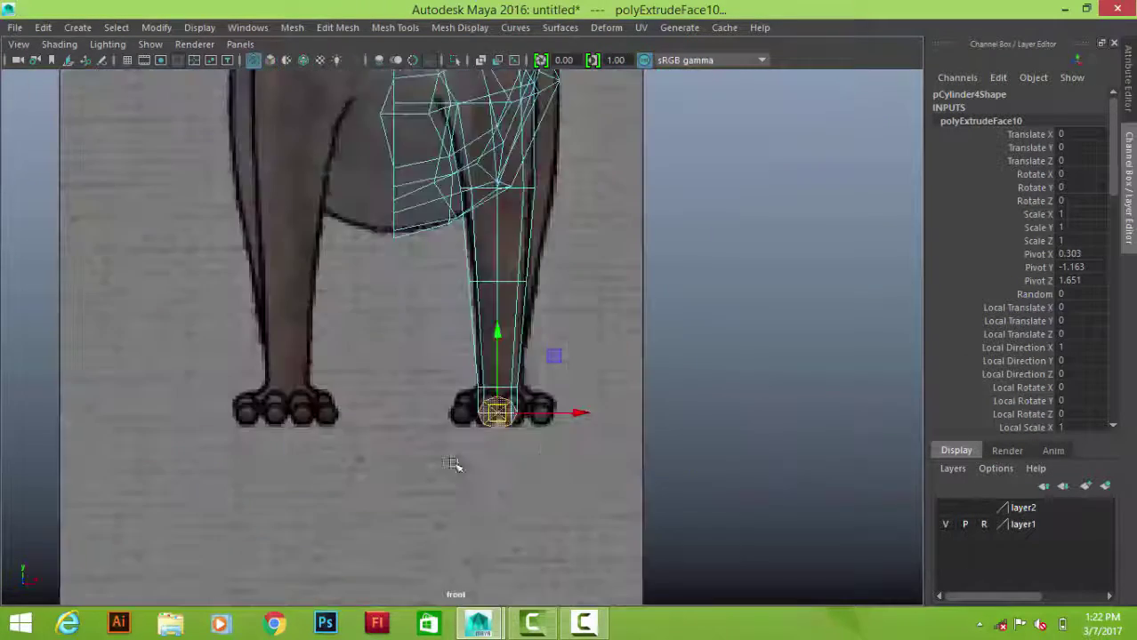
scroll(453, 464, "up", 3)
scroll(426, 386, "up", 3)
left_click_drag(430, 431, 510, 434)
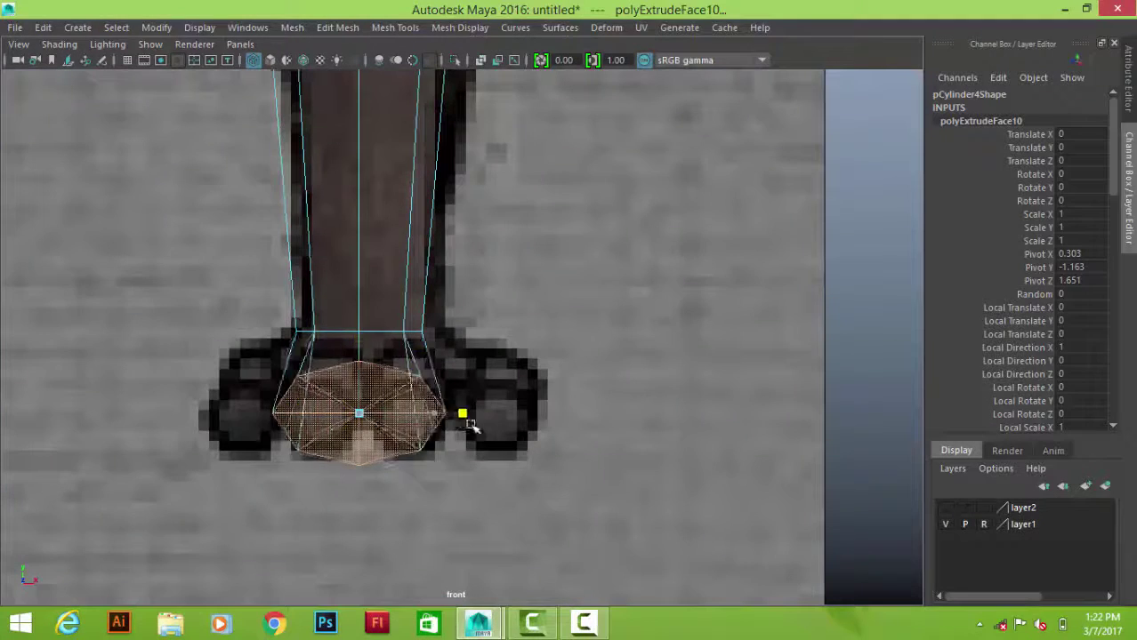
key("space")
key("space")
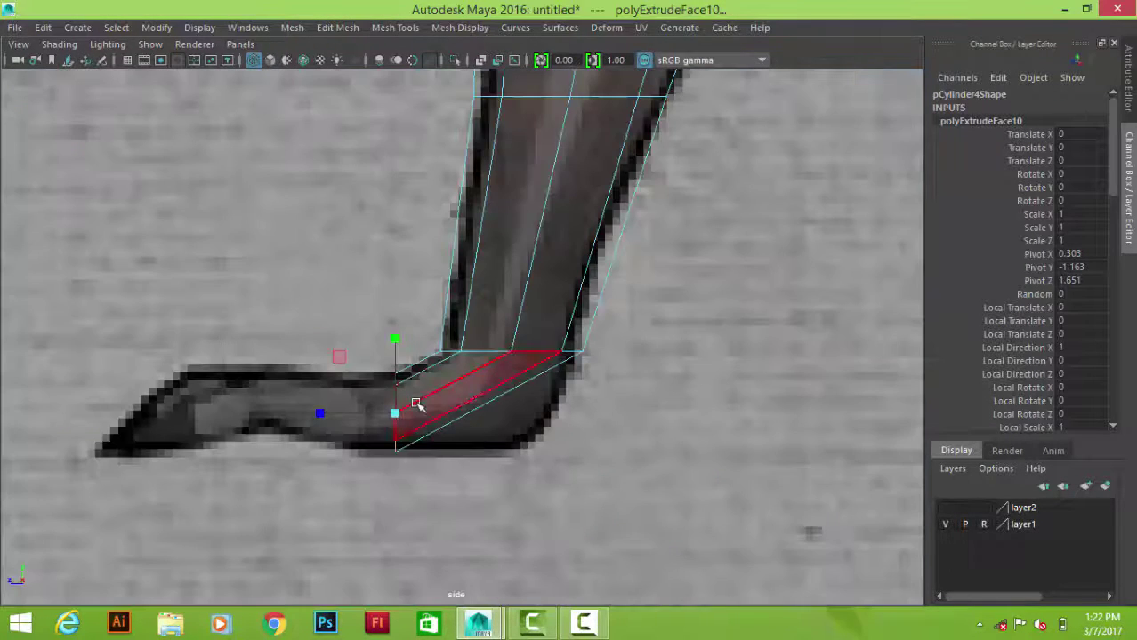
key("w")
scroll(377, 434, "up", 2)
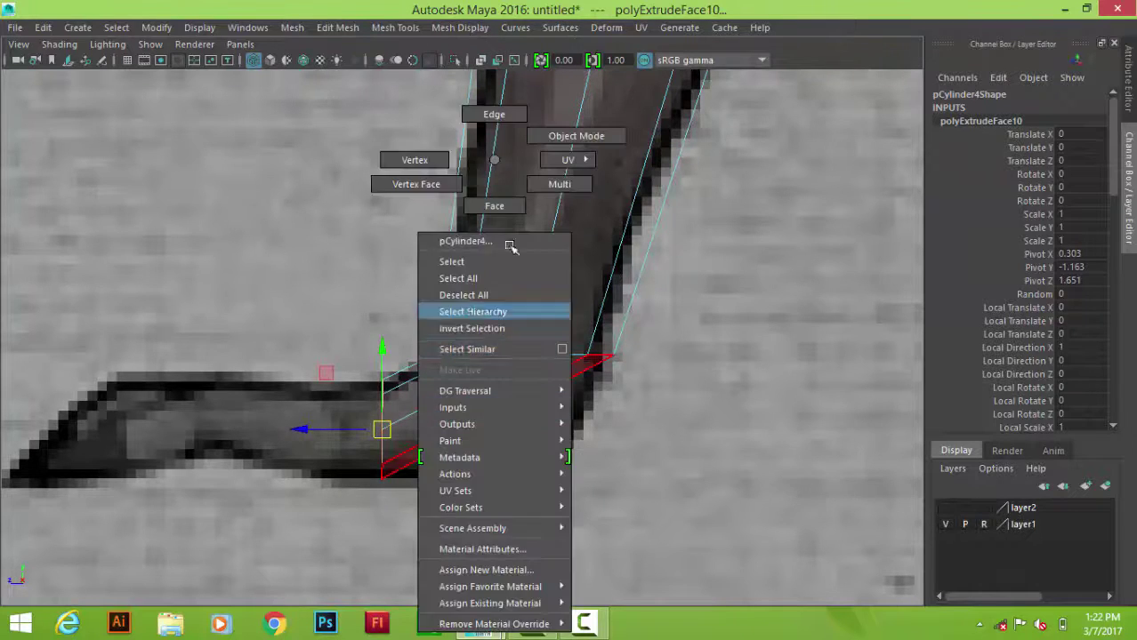
- Split a new edge ring around the ankle bend
right_click_drag(507, 246, 492, 114)
left_click(452, 398)
right_click_drag(756, 322, 758, 369, "ctrl")
scroll(531, 407, "up", 1)
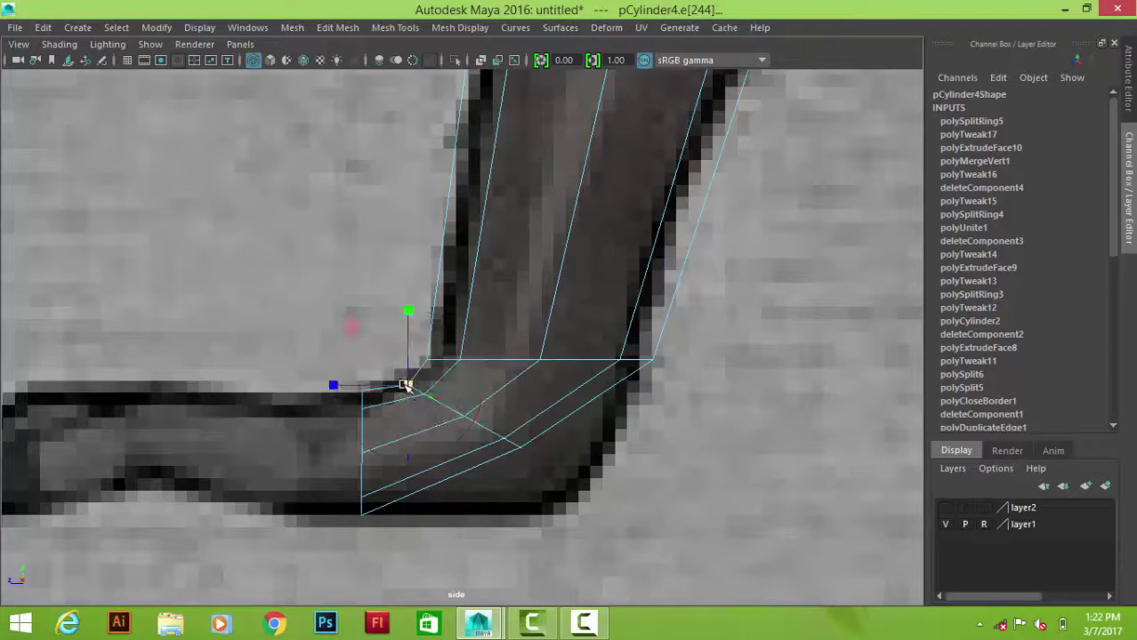
- Return to the perspective view and reselect the leg mesh around the foot
key("space")
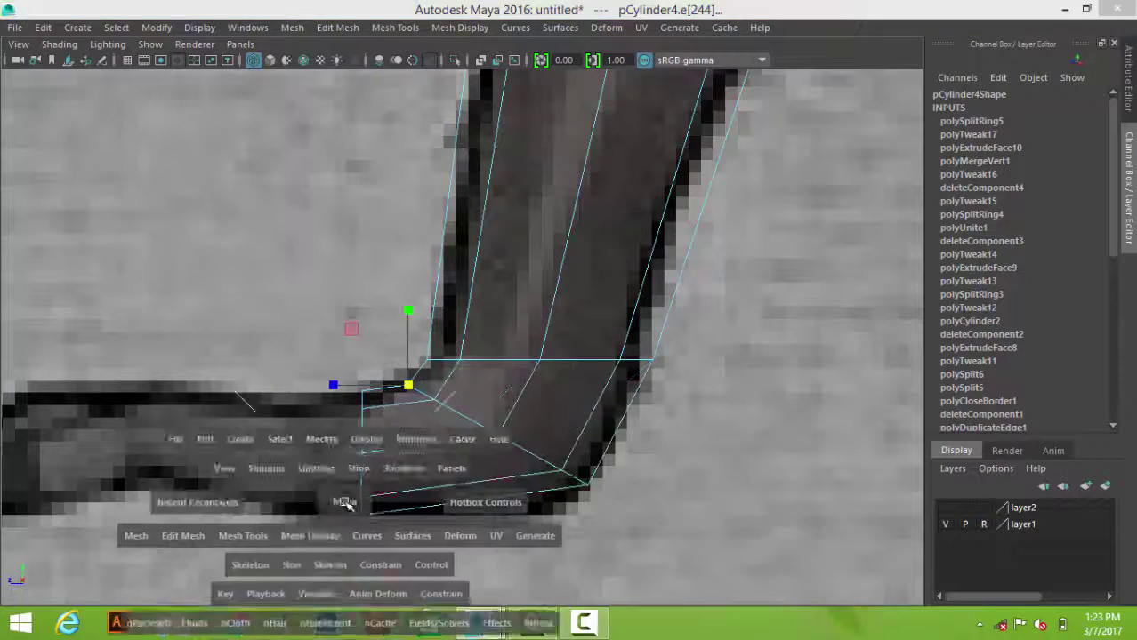
left_click_drag(507, 490, 427, 402)
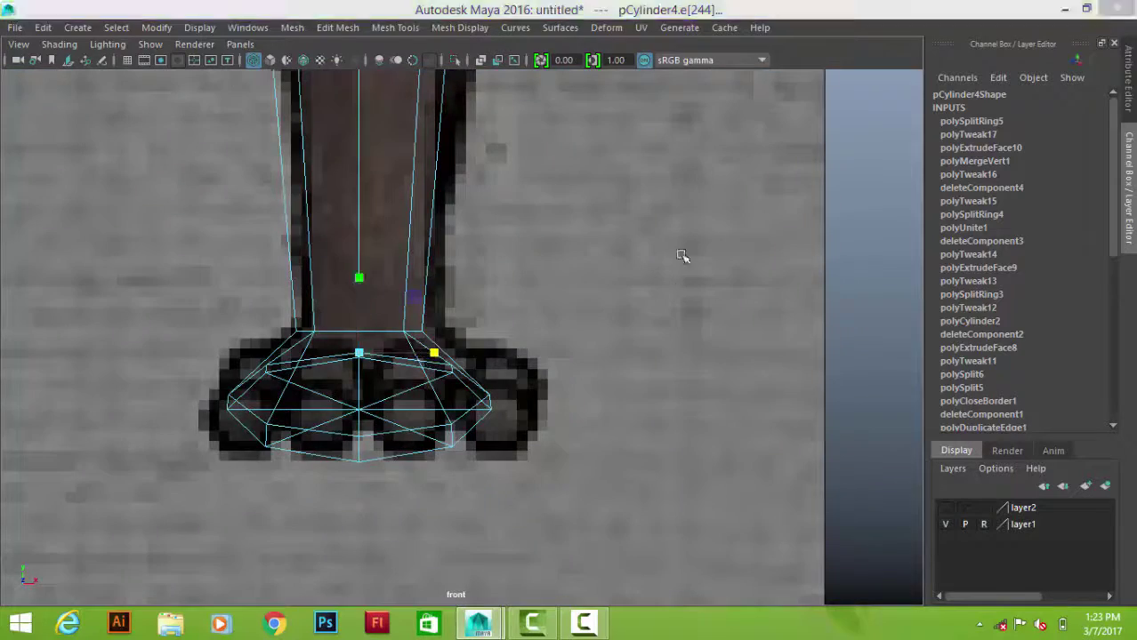
key("space")
mouse_move(681, 254)
left_mouse_down()
mouse_move(533, 330)
mouse_move(777, 437)
left_mouse_up()
mouse_move(430, 349)
left_mouse_down("alt")
mouse_move(609, 375)
mouse_move(223, 290)
mouse_move(342, 326)
left_mouse_up("alt")
right_click_drag(492, 159, 555, 135)
mouse_move(556, 135)
left_mouse_down("alt")
mouse_move(713, 378)
mouse_move(708, 327)
mouse_move(469, 310)
mouse_move(528, 311)
mouse_move(436, 322)
left_mouse_up("alt")
left_click(713, 378)
left_click(529, 310)
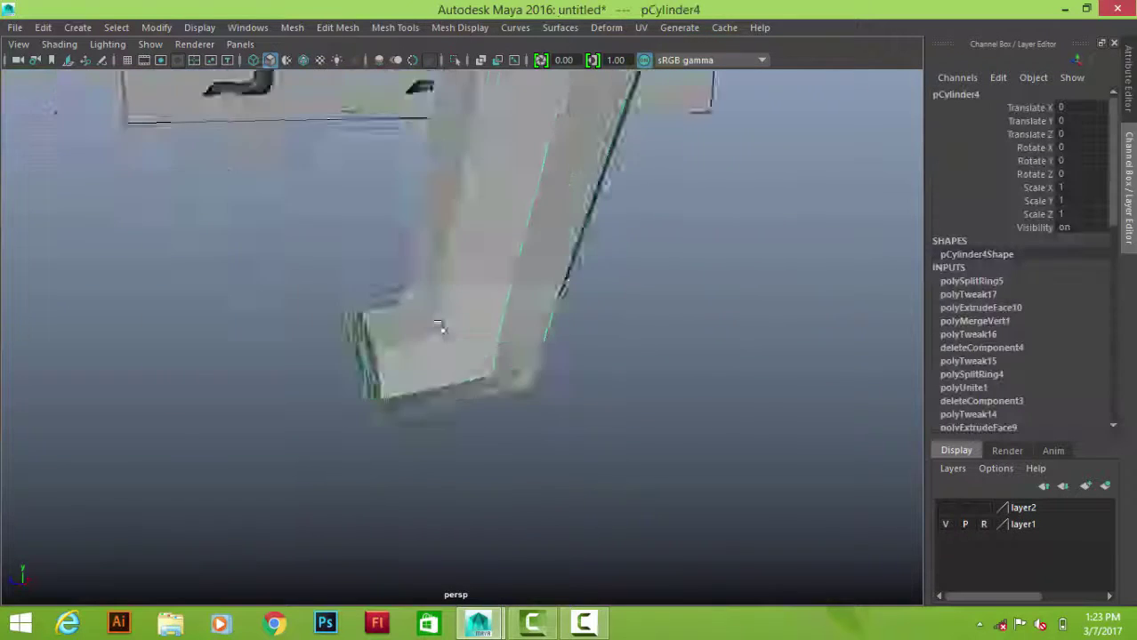
- Delete the unneeded edge on the foot's base
scroll(437, 356, "up", 5)
mouse_move(302, 159)
right_mouse_down()
mouse_move(303, 353)
mouse_move(302, 114)
right_mouse_up()
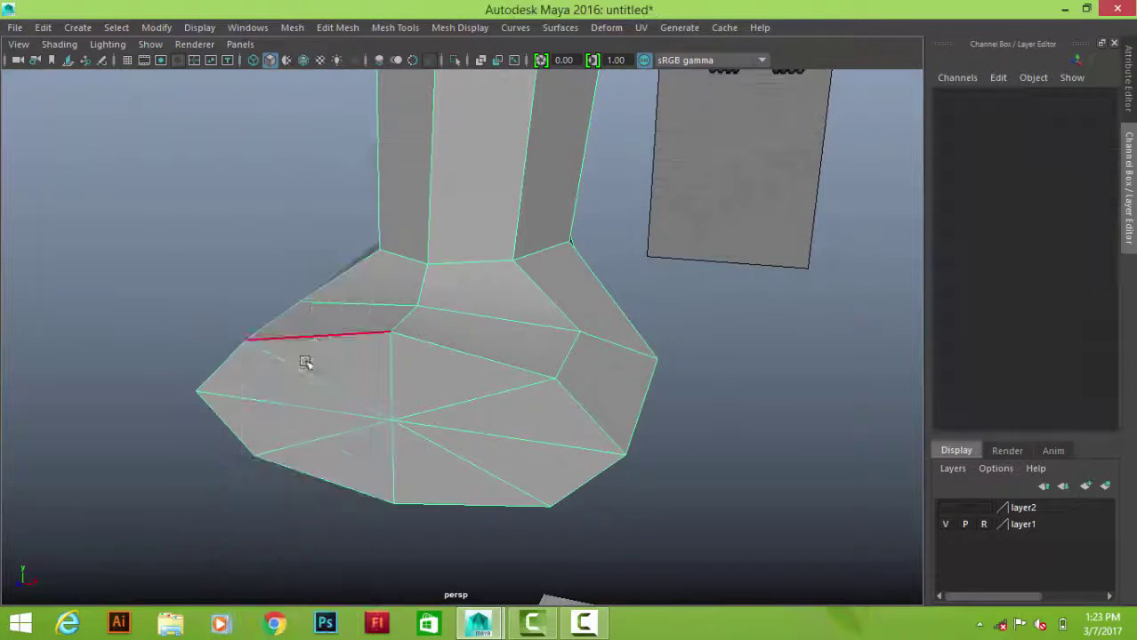
left_click(312, 369)
left_click(330, 441)
right_click_drag(761, 343, 699, 353, "shift")
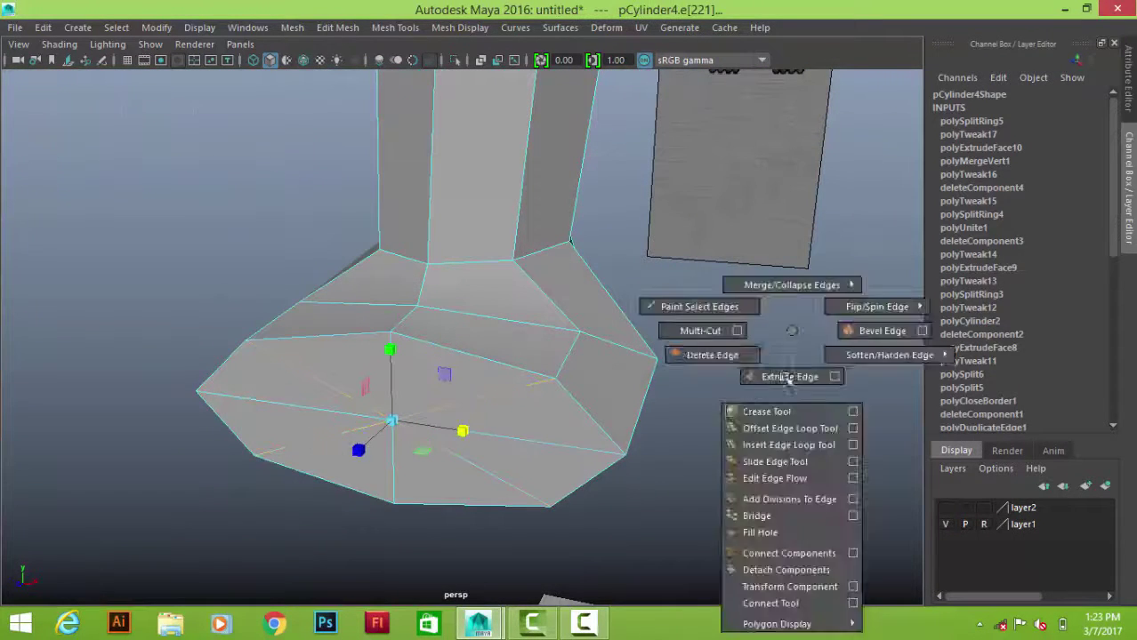
left_click_drag(497, 373, 357, 354, "alt")
- Select the foot base faces and inspect them in the side and front views
left_click(333, 317)
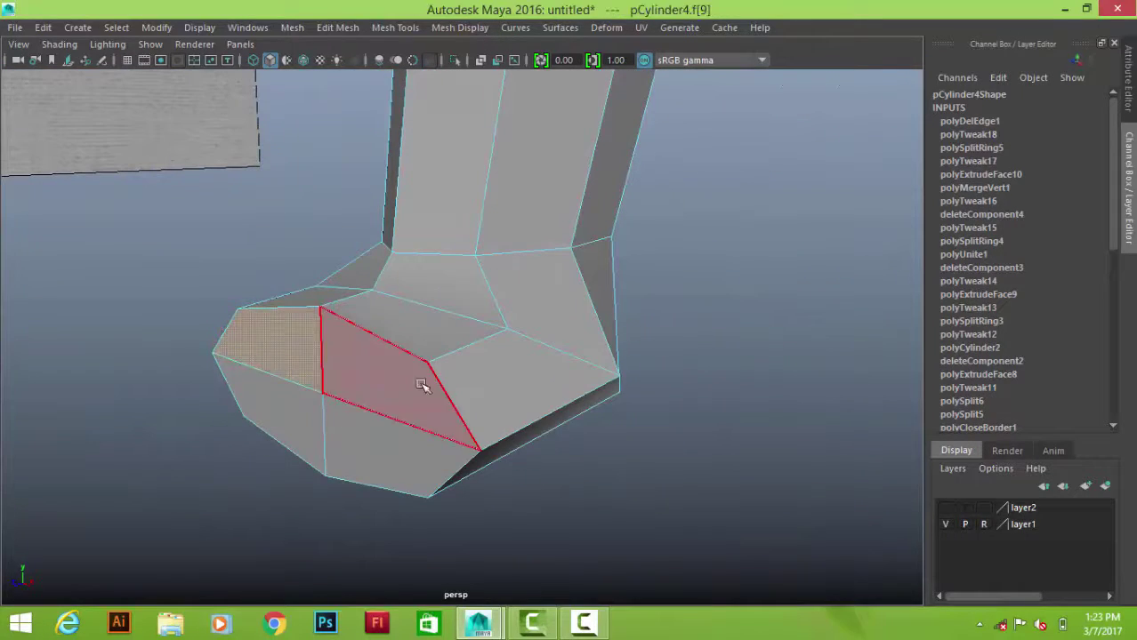
left_click(426, 383, "shift")
mouse_move(286, 398)
left_mouse_down("alt")
mouse_move(594, 424)
mouse_move(537, 380)
left_mouse_up("alt")
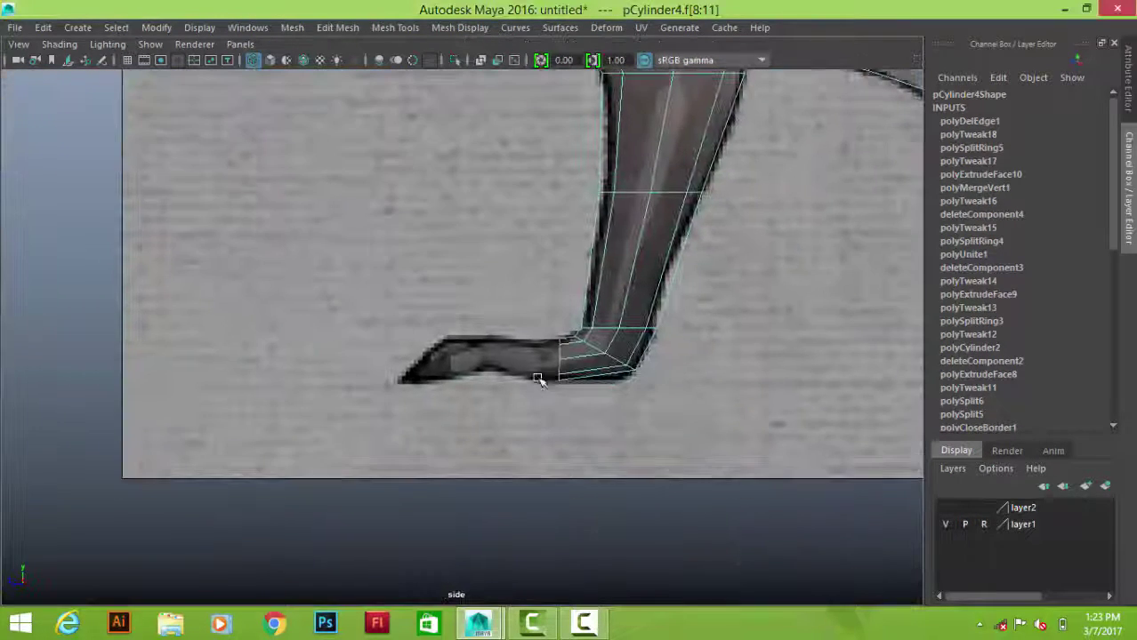
mouse_move(534, 367)
right_mouse_down("alt")
mouse_move(639, 413)
mouse_move(692, 393)
right_mouse_up("alt")
key("space")
left_click_drag(304, 489, 507, 442)
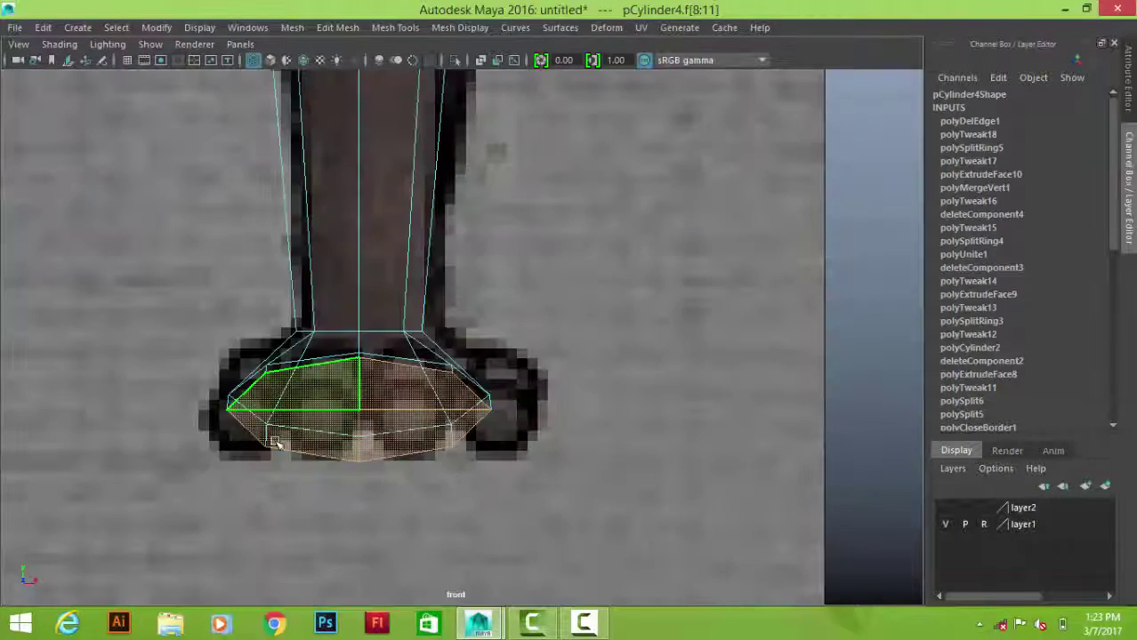
key("space")
key("space")
key("w")
key("space")
left_click_drag(191, 480, 454, 410)
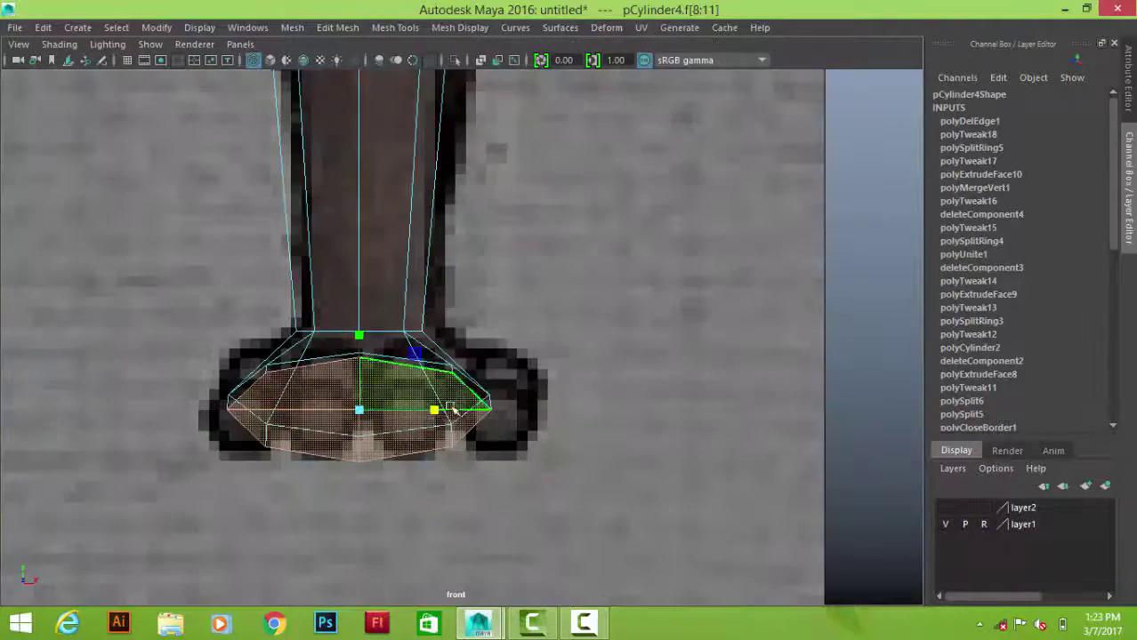
key("space")
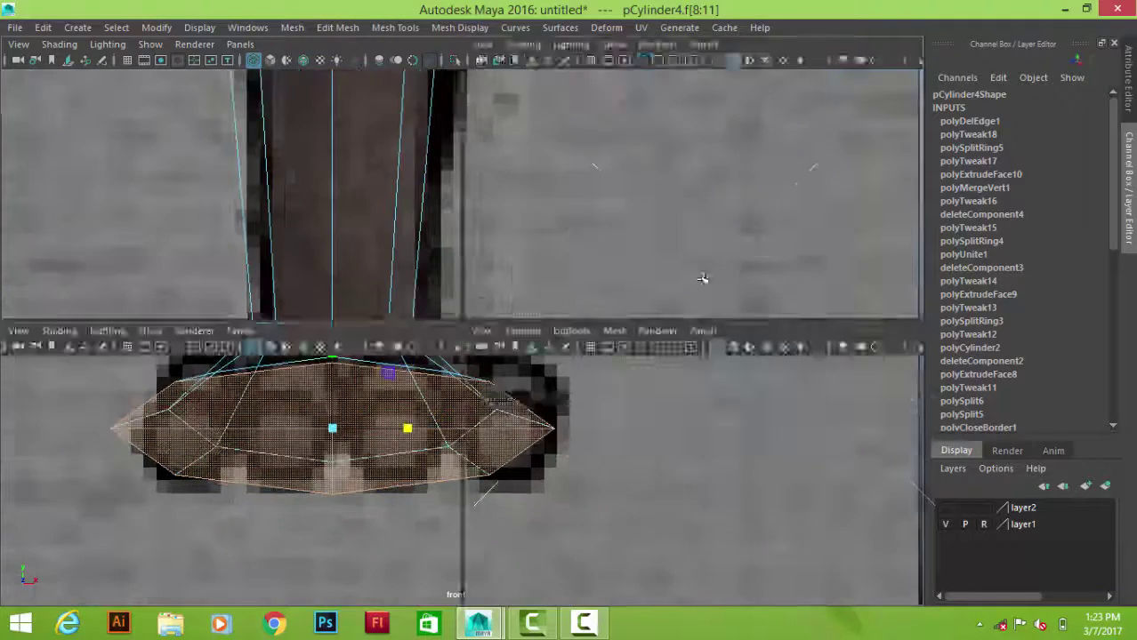
key("space")
mouse_move(515, 338)
right_mouse_down("alt")
mouse_move(635, 369)
mouse_move(663, 396)
mouse_move(318, 333)
right_mouse_up("alt")
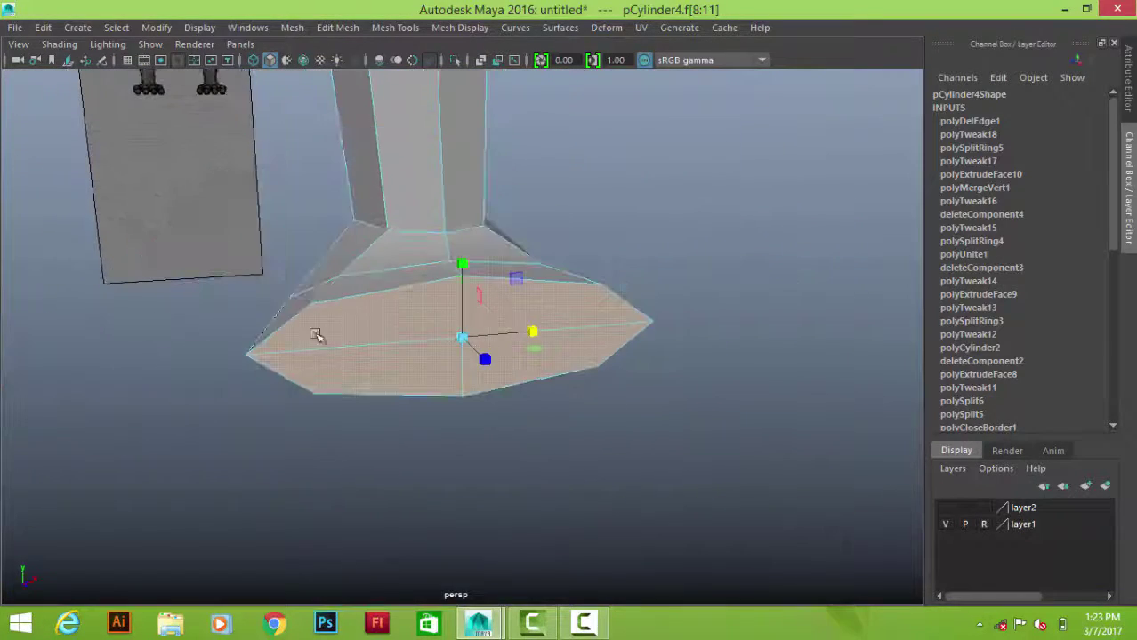
- Reposition the vertices at the foot's left end and tip to square off the foot block
left_click(271, 318)
left_click_drag(271, 318, 229, 376, "alt")
mouse_move(220, 281)
left_mouse_down()
mouse_move(349, 409)
mouse_move(337, 405)
left_mouse_up()
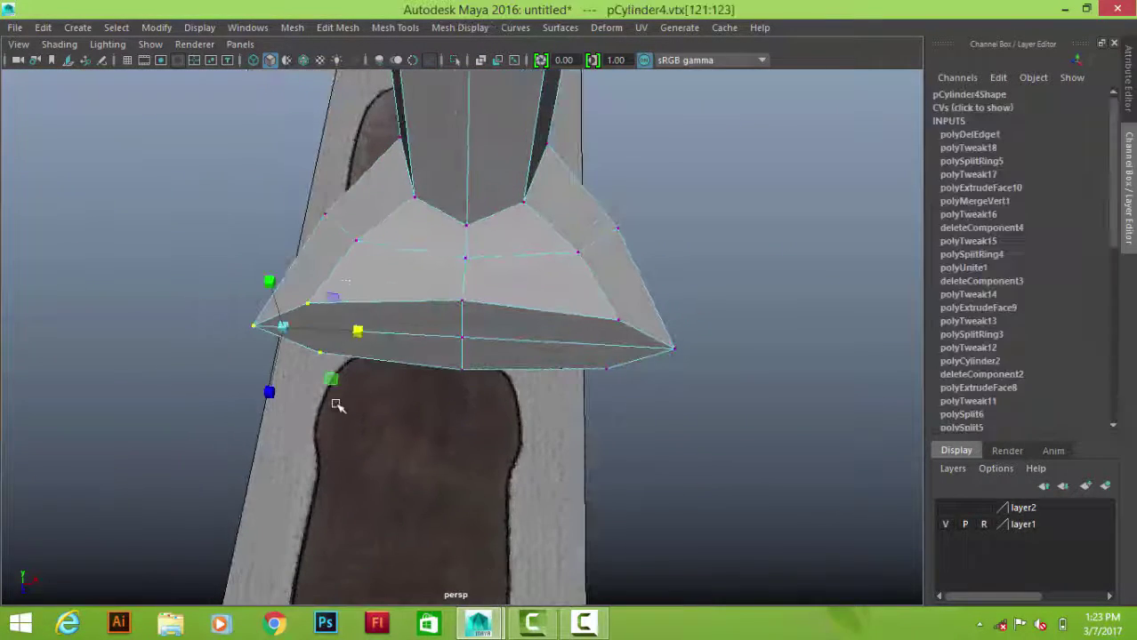
mouse_move(290, 329)
left_mouse_down("alt")
mouse_move(330, 380)
mouse_move(589, 280)
left_mouse_up("alt")
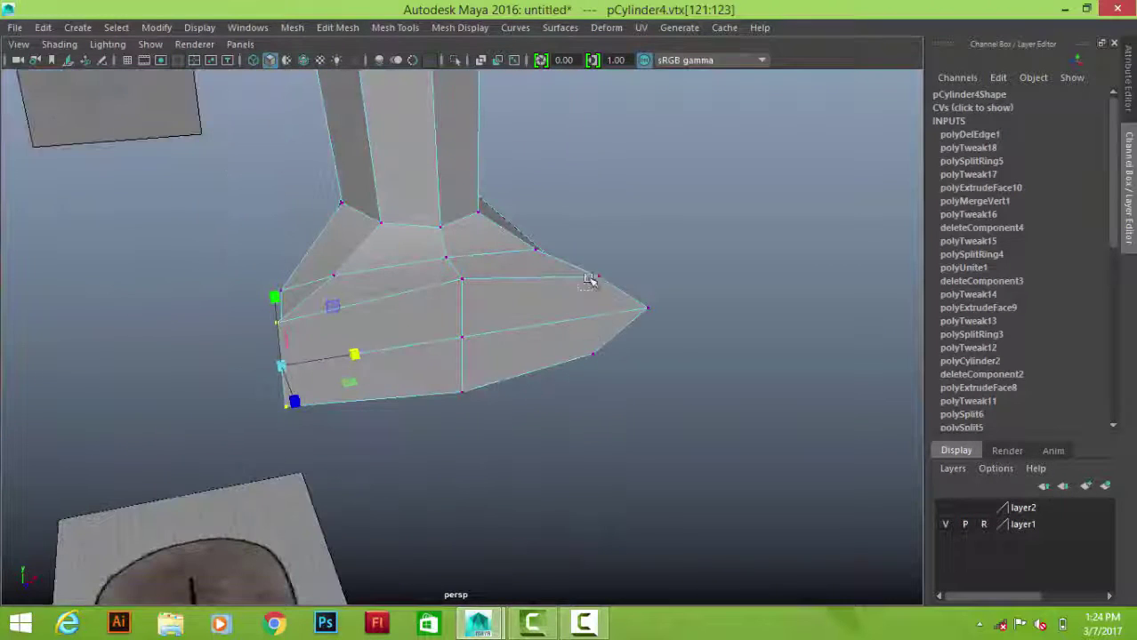
mouse_move(612, 325)
left_mouse_down("alt")
mouse_move(489, 386)
mouse_move(447, 330)
mouse_move(533, 312)
mouse_move(440, 374)
mouse_move(476, 132)
mouse_move(433, 224)
left_mouse_up("alt")
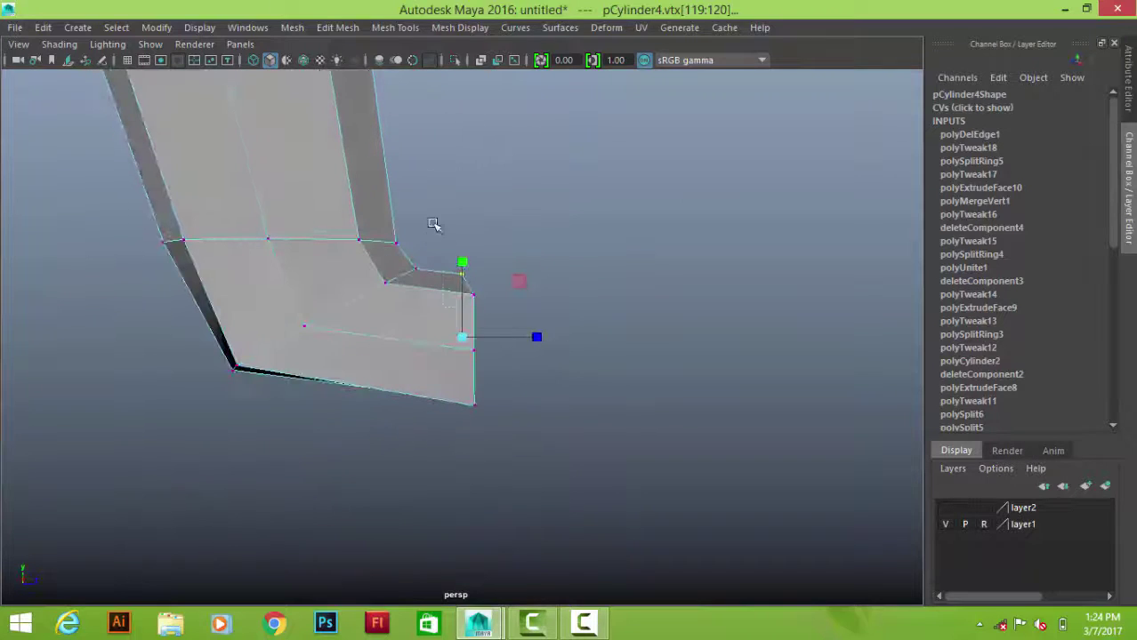
left_click_drag(471, 310, 460, 347, "alt")
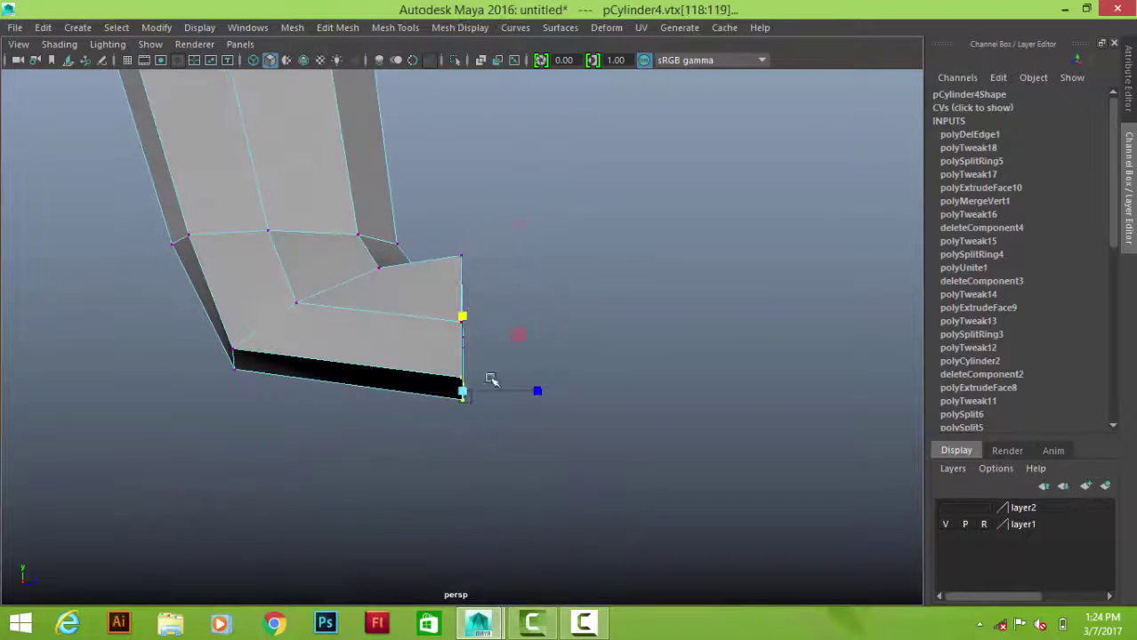
left_click(634, 389)
mouse_move(634, 390)
left_mouse_down("alt")
mouse_move(461, 297)
mouse_move(512, 351)
mouse_move(548, 333)
mouse_move(555, 347)
mouse_move(238, 325)
mouse_move(295, 302)
mouse_move(287, 344)
mouse_move(397, 304)
mouse_move(406, 359)
left_mouse_up("alt")
right_click_drag(510, 160, 591, 135)
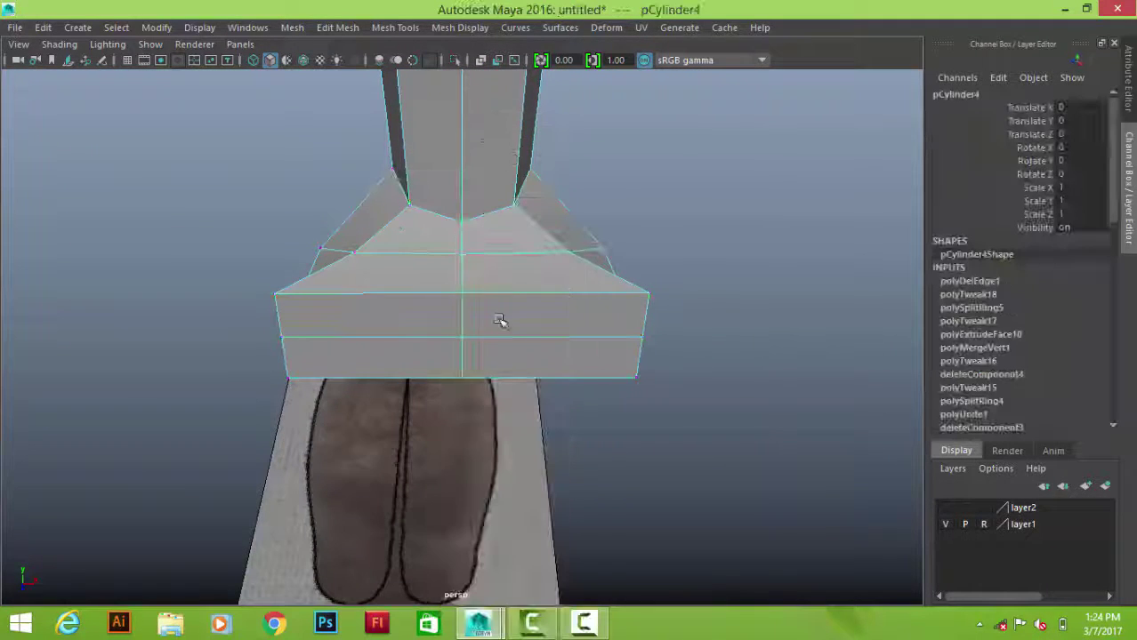
left_click_drag(405, 364, 548, 314, "alt")
right_click(519, 158)
- Delete the surplus horizontal edge on the foot's side
left_click(517, 157)
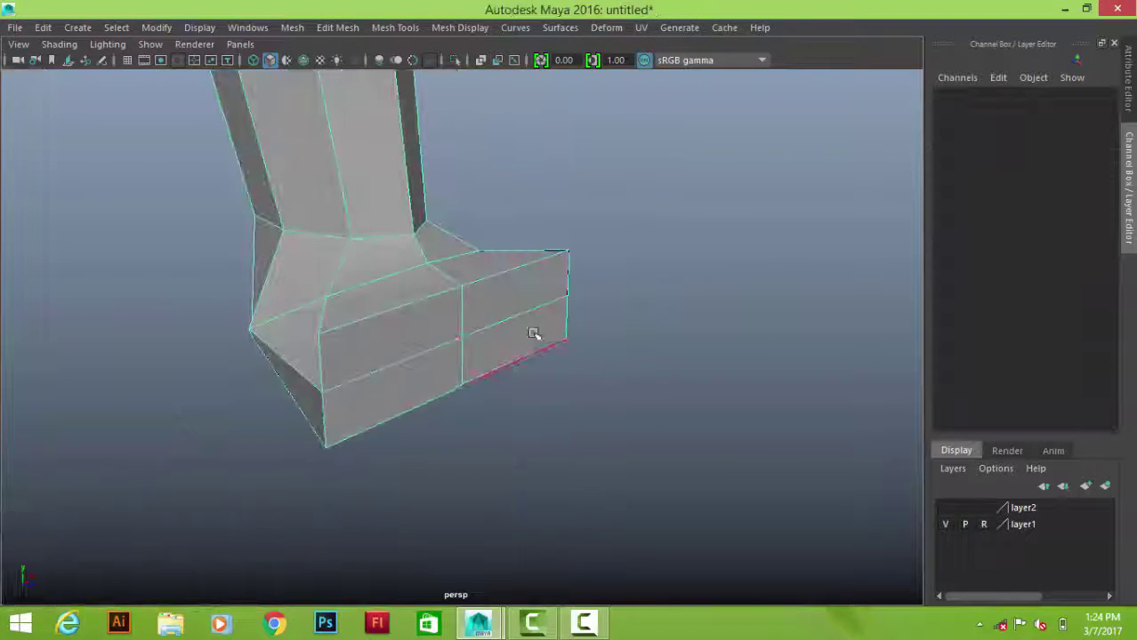
right_click_drag(476, 160, 548, 138)
right_click_drag(411, 160, 431, 101)
left_click(462, 336)
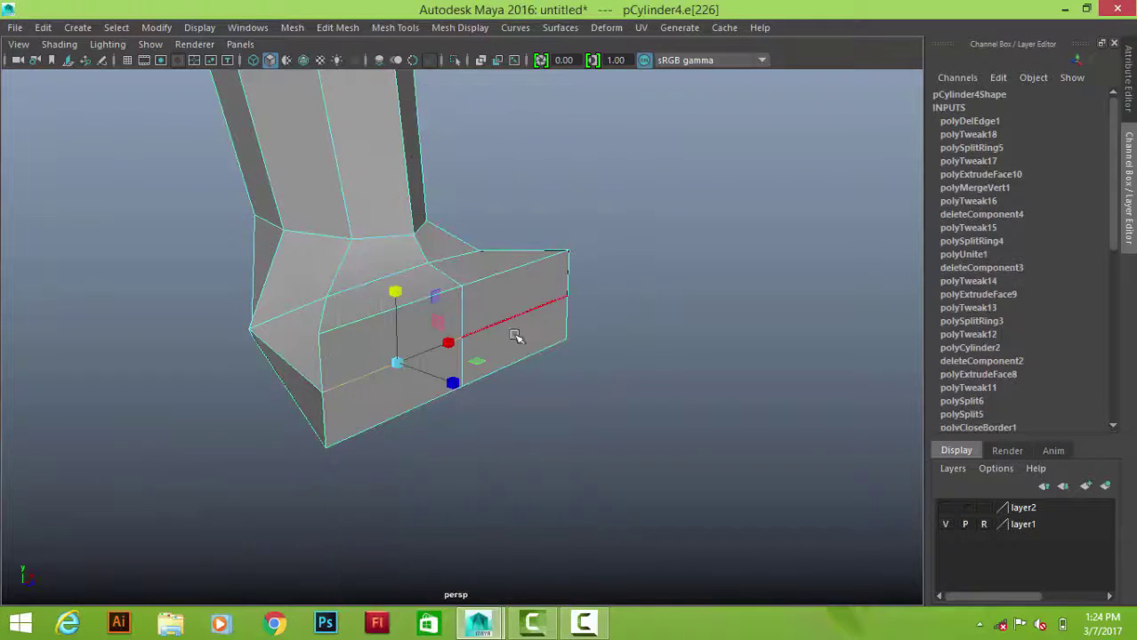
right_click(752, 257, "shift")
right_click_drag(485, 160, 502, 135)
- Subdivide the foot's side faces
left_click(505, 299)
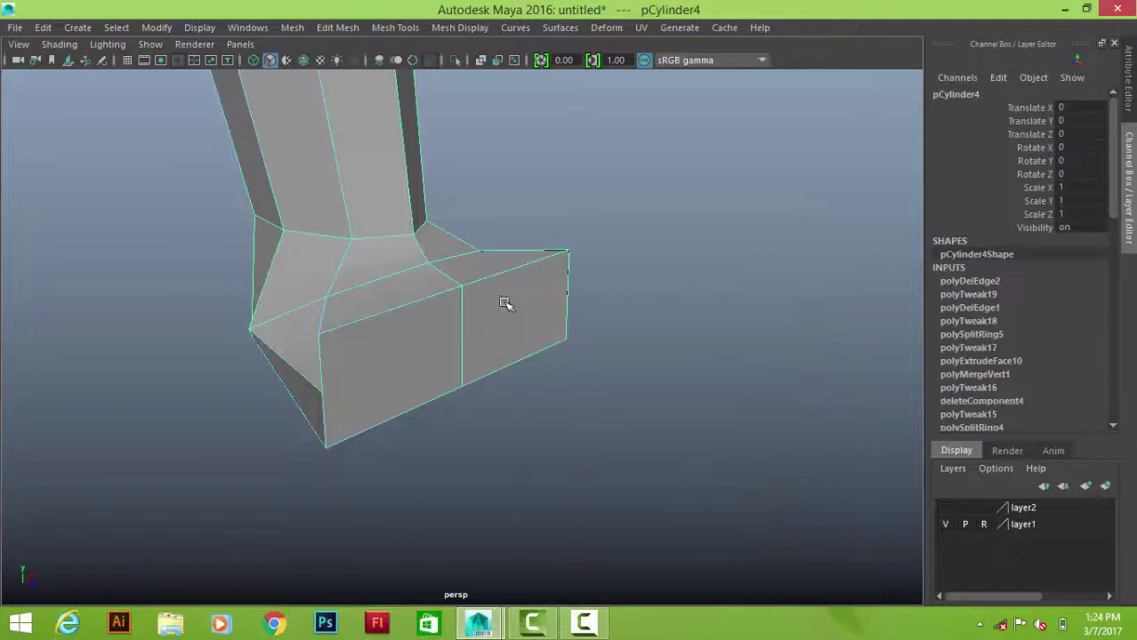
right_click_drag(505, 299, 442, 328)
left_click(442, 328)
right_click_drag(753, 287, 753, 396, "shift")
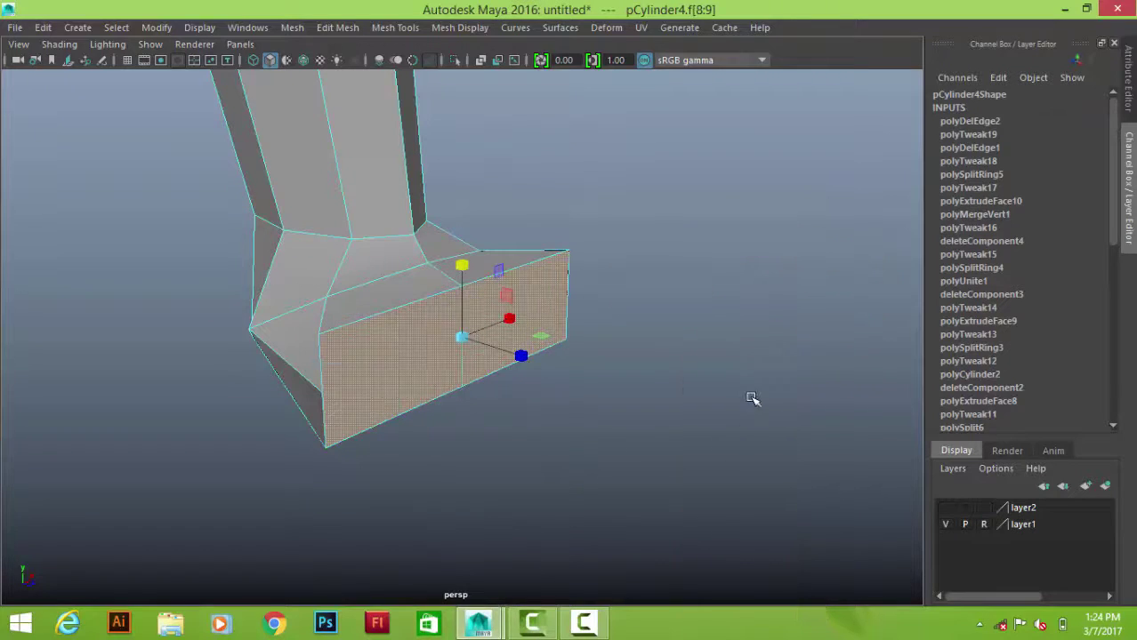
left_click_drag(674, 394, 525, 346, "alt")
right_click_drag(524, 347, 553, 378, "alt")
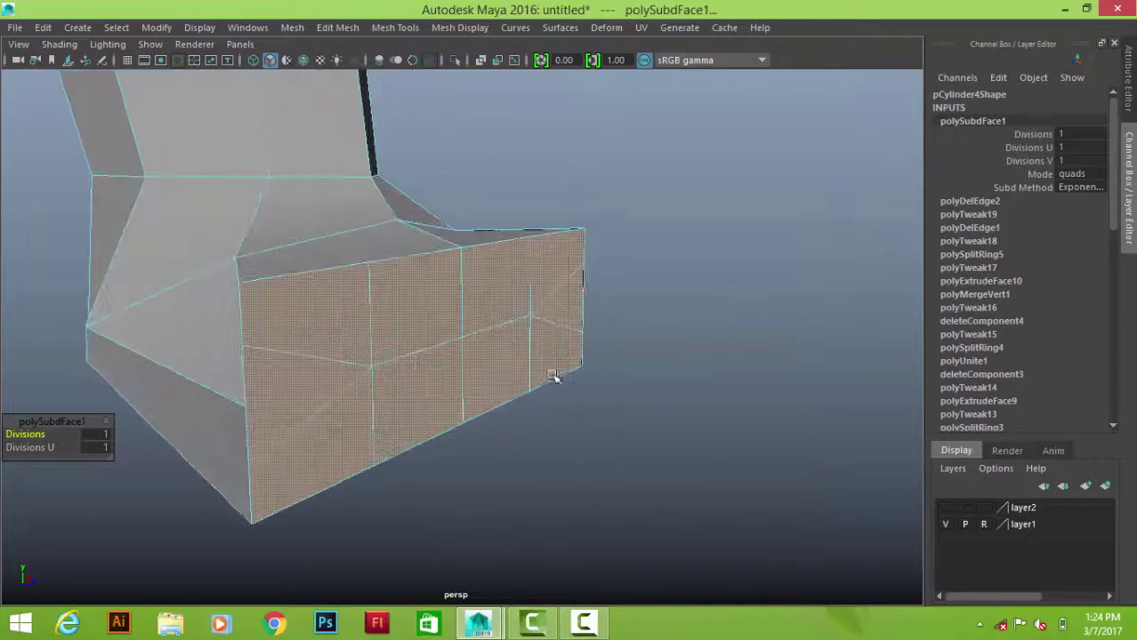
- Delete the diagonal edges the subdivision left across the side
right_click_drag(283, 329, 312, 133)
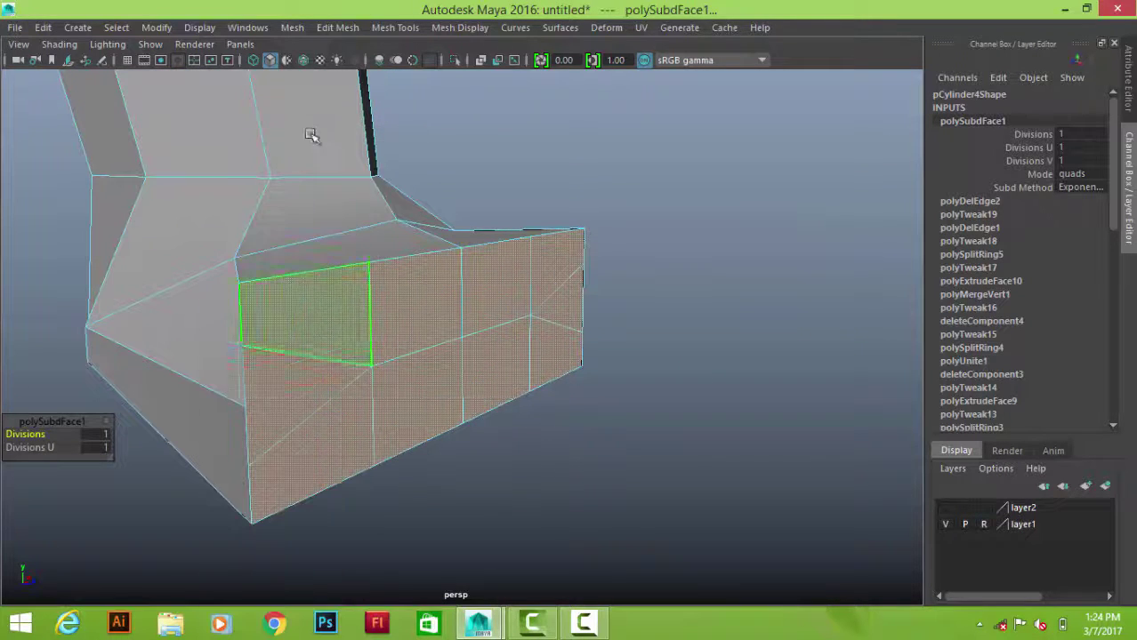
left_click(307, 354)
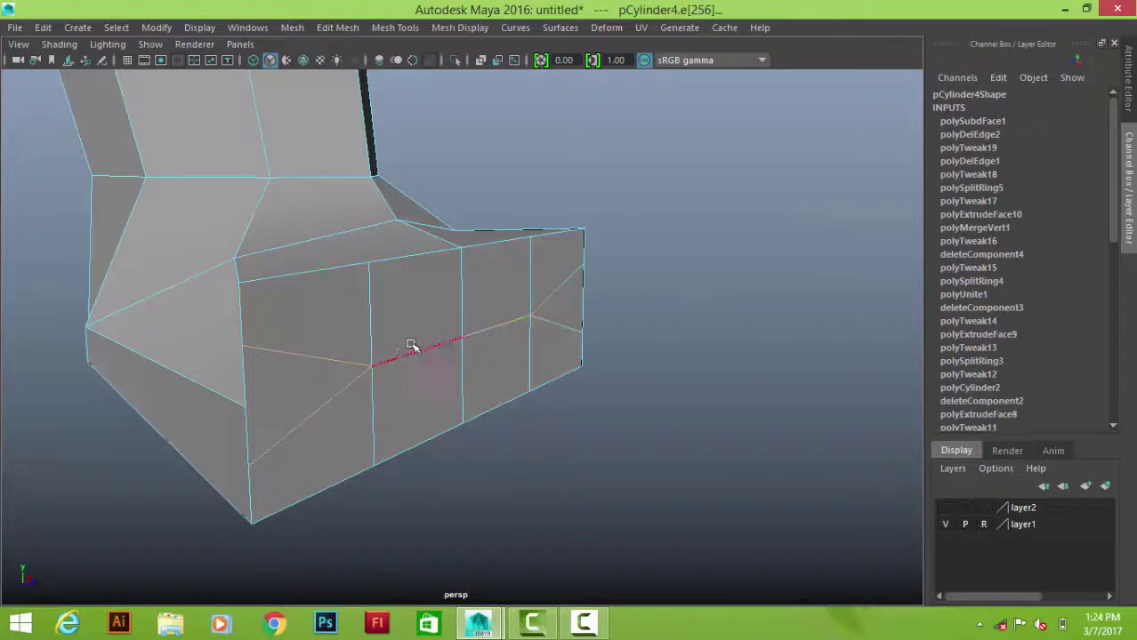
right_click_drag(712, 272, 712, 374, "shift")
right_click_drag(350, 351, 452, 128)
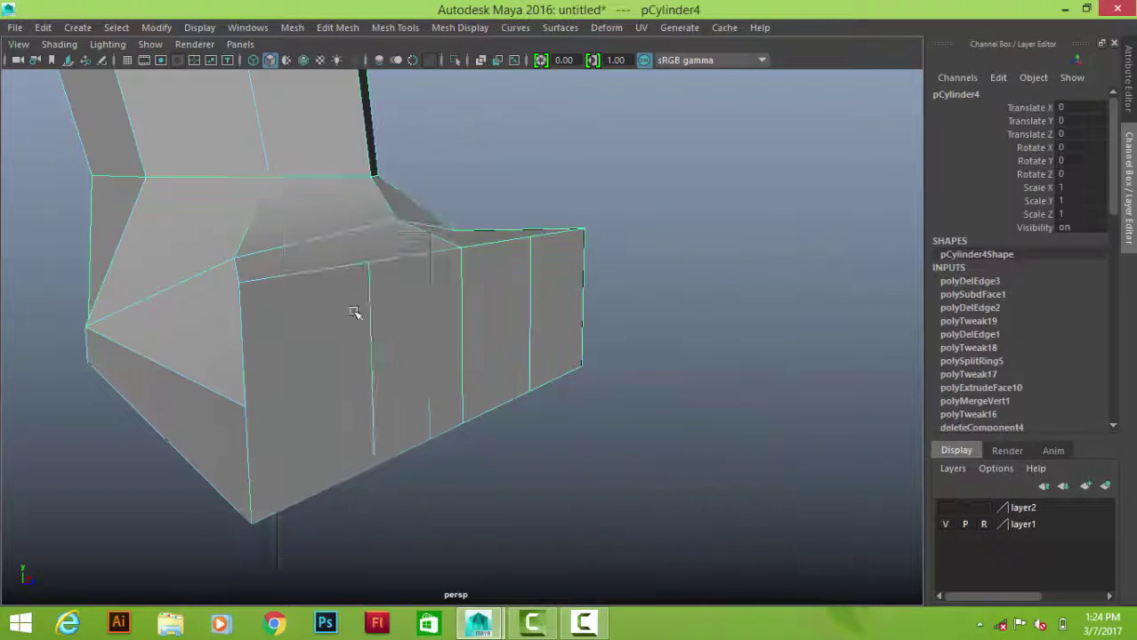
- Begin selecting the paw's front faces in face mode
mouse_move(350, 309)
right_mouse_down()
mouse_move(348, 209)
mouse_move(348, 293)
right_mouse_up()
left_click(303, 338)
left_click(431, 308, "shift")
left_click(493, 316, "shift")
- Extrude the four front paw faces forward along local Z into toes
left_click(578, 298, "shift")
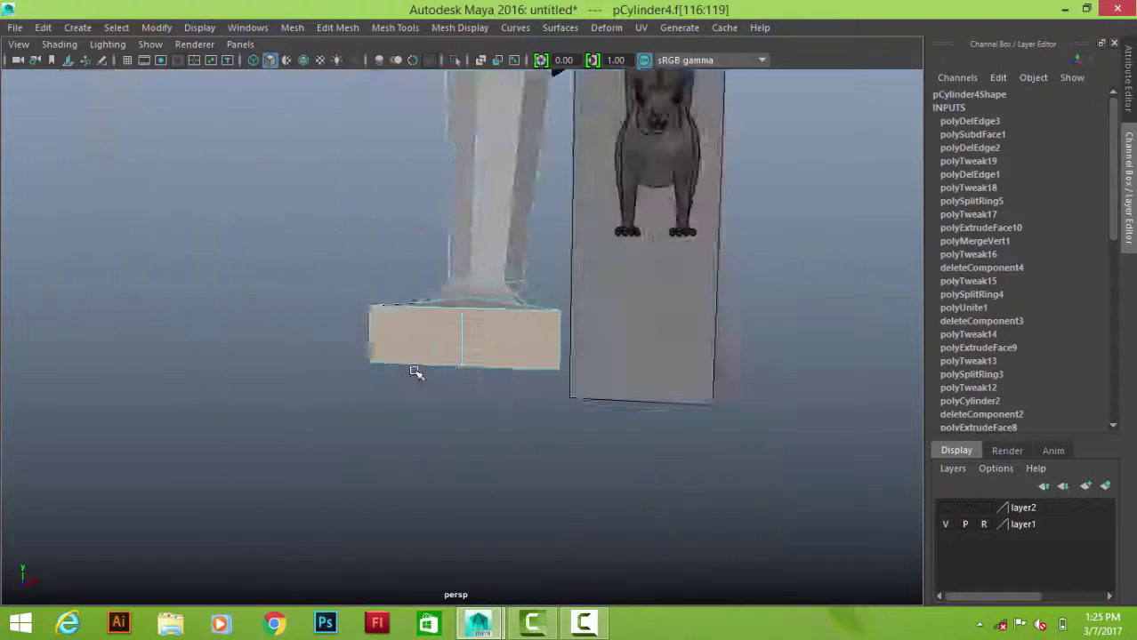
mouse_move(414, 370)
left_mouse_down("alt")
mouse_move(650, 483)
mouse_move(452, 399)
left_mouse_up("alt")
left_click_drag(287, 457, 287, 498)
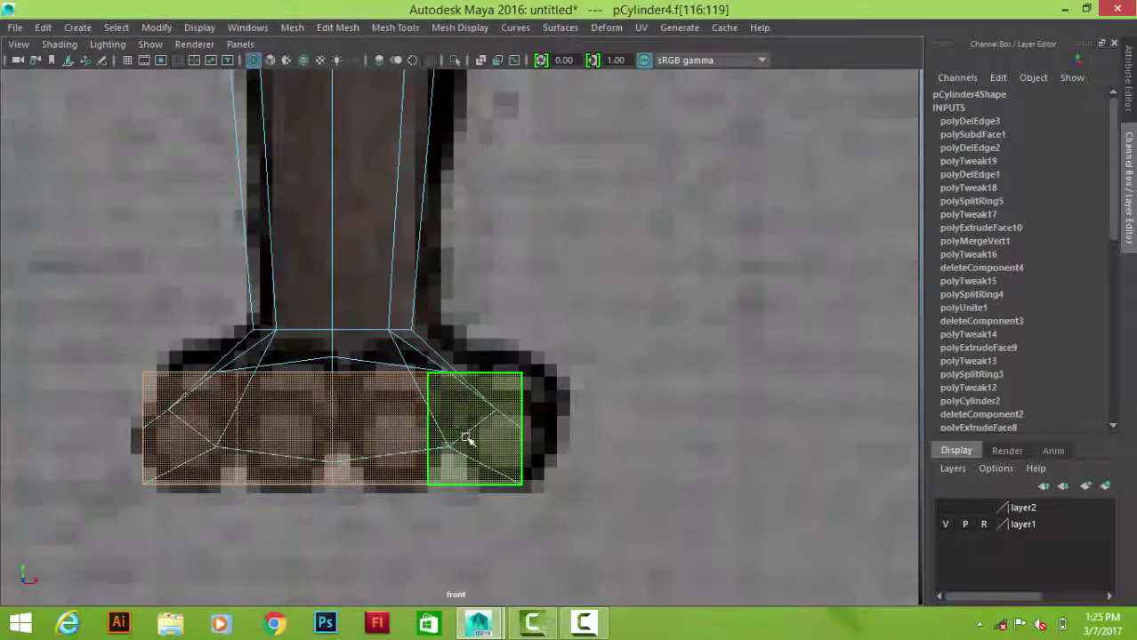
mouse_move(688, 272)
left_mouse_down()
mouse_move(411, 304)
mouse_move(642, 346)
left_mouse_up()
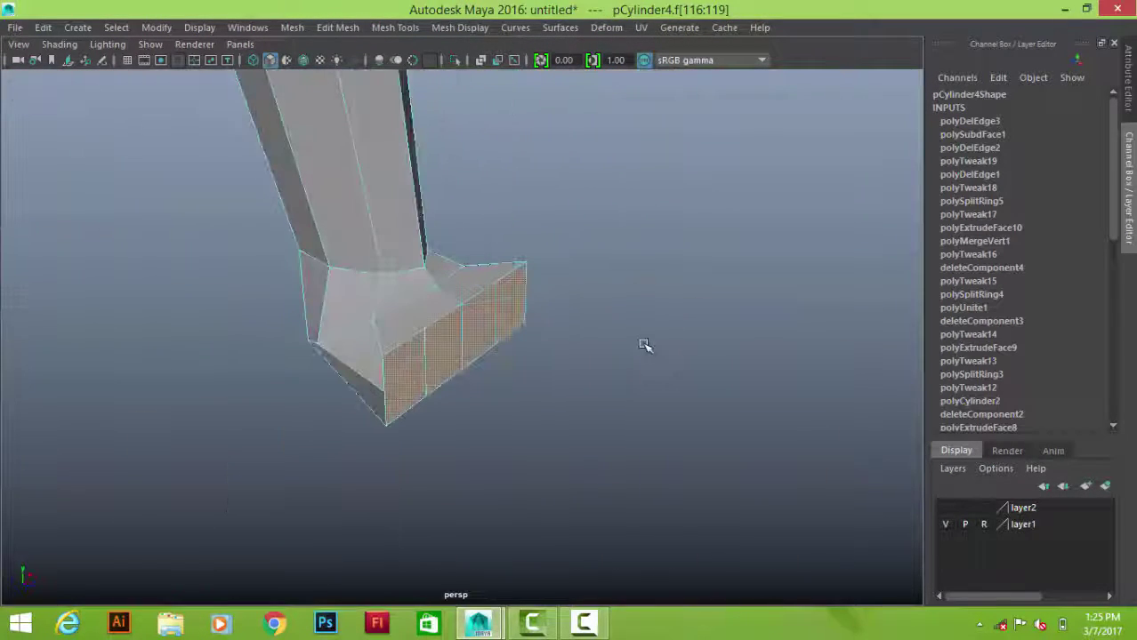
right_click_drag(654, 242, 640, 287, "shift")
mouse_move(464, 381)
left_mouse_down("alt")
mouse_move(520, 365)
mouse_move(611, 397)
left_mouse_up("alt")
left_click_drag(743, 492, 279, 342)
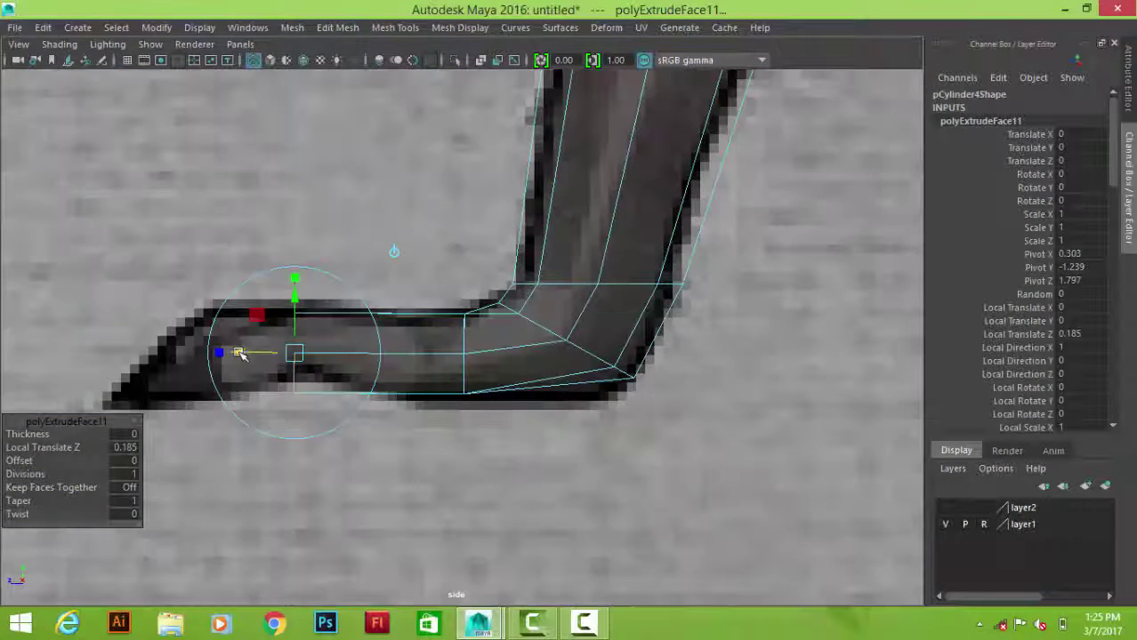
- Extrude the toe tips again at local scale 0.5, angled slightly downward
middle_click_drag(313, 360, 590, 361, "alt")
scroll(430, 357, "up", 2)
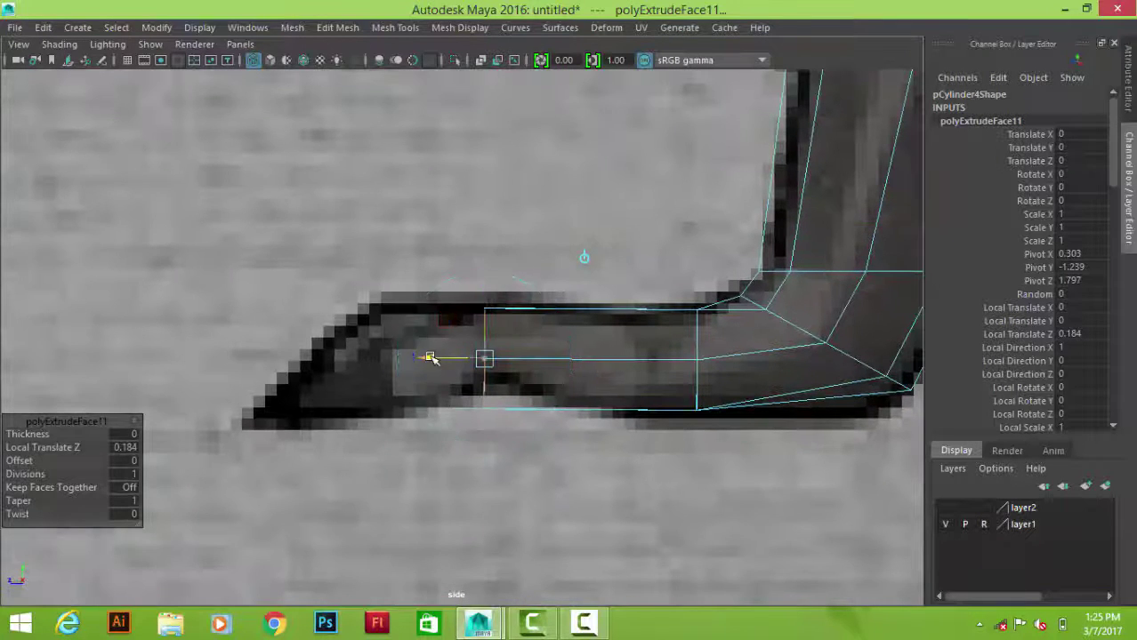
left_click(353, 374)
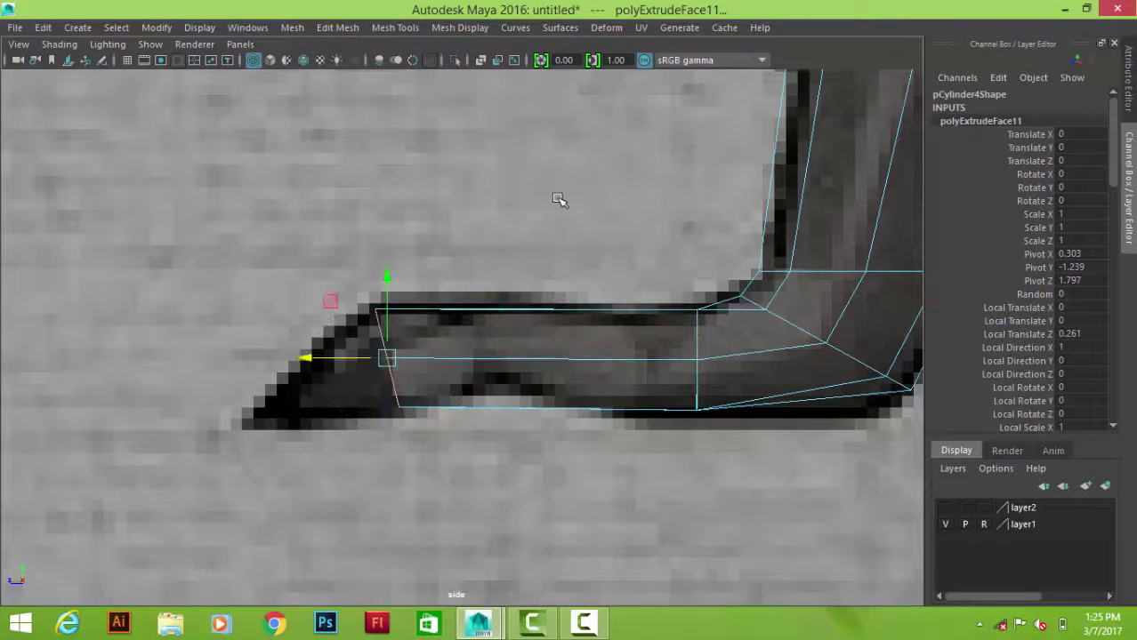
right_click_drag(558, 198, 545, 256, "shift")
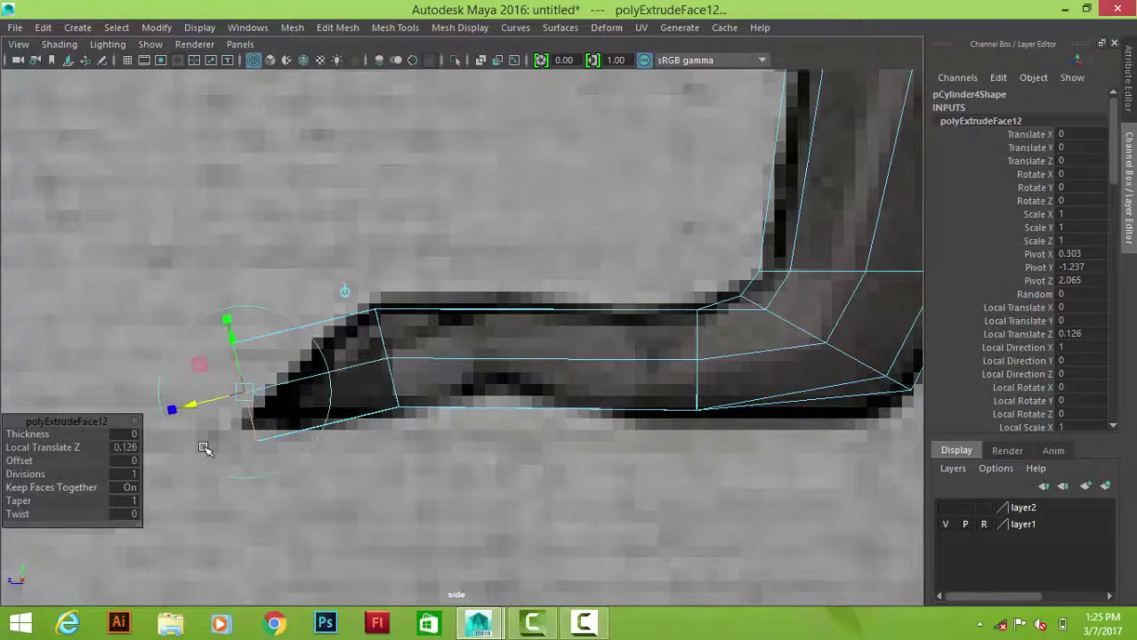
key("space")
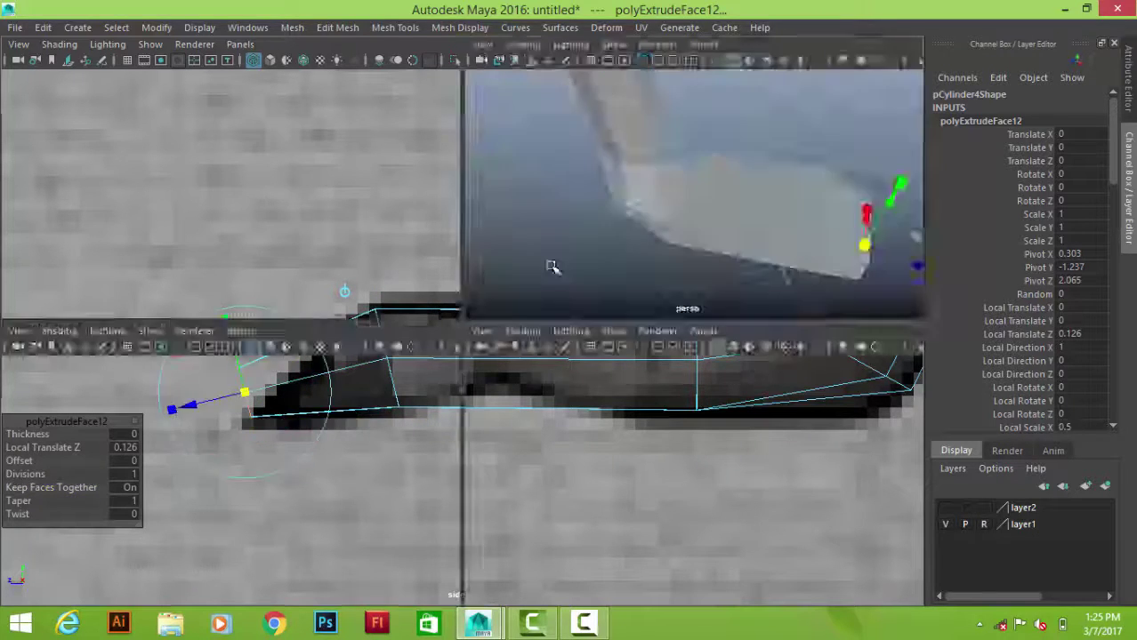
key("space")
scroll(647, 464, "up", 2)
key("space")
key("space")
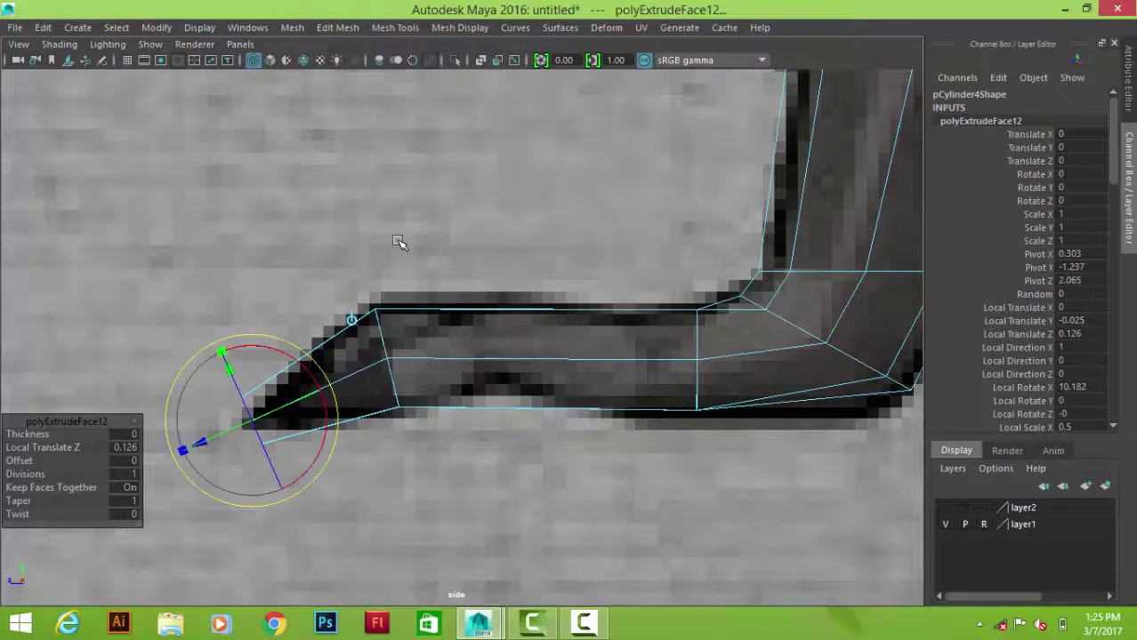
key("w")
key("space")
key("space")
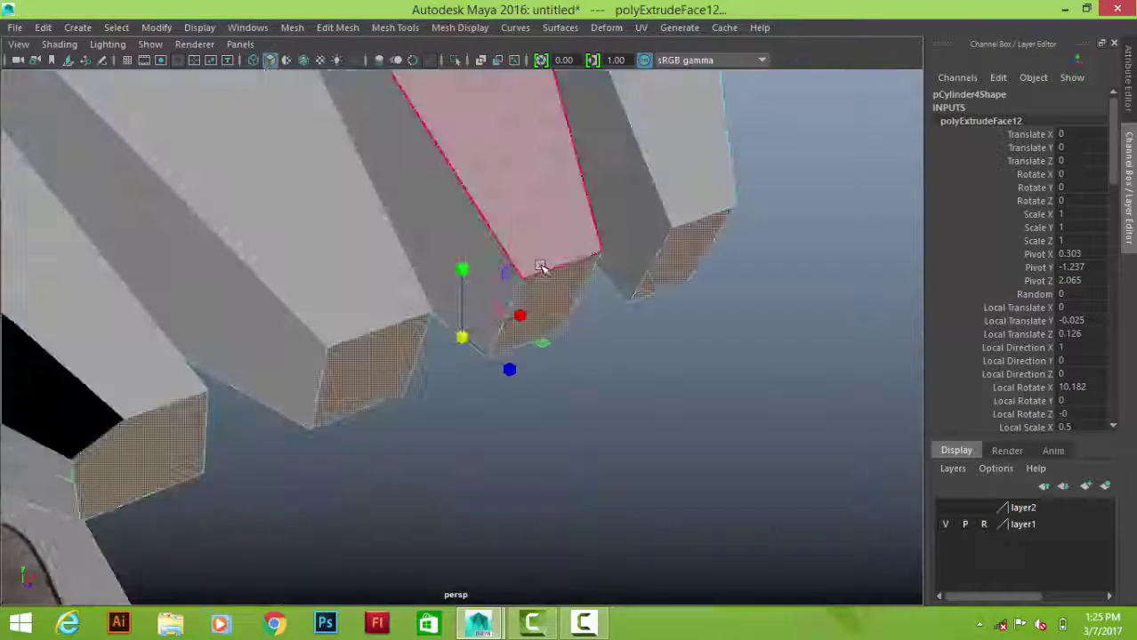
mouse_move(540, 263)
left_mouse_down("alt")
mouse_move(538, 331)
mouse_move(604, 305)
mouse_move(613, 323)
left_mouse_up("alt")
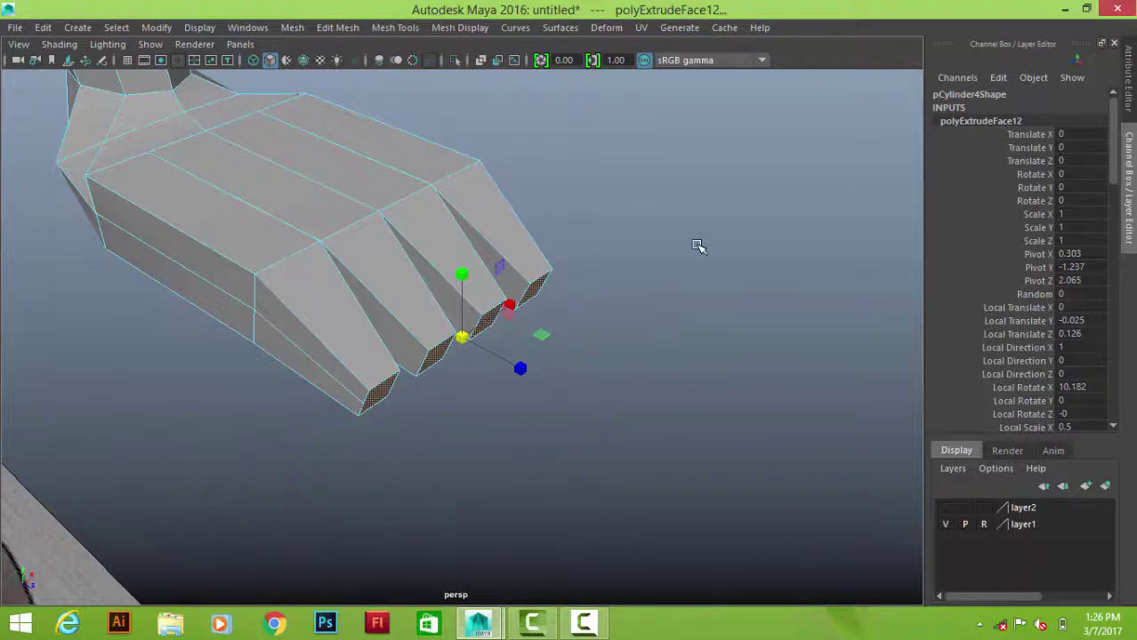
- Scale the toe-tip faces down into narrow points with Transform Component
right_click_drag(698, 247, 693, 408, "shift")
right_click_drag(680, 498, 681, 498, "shift")
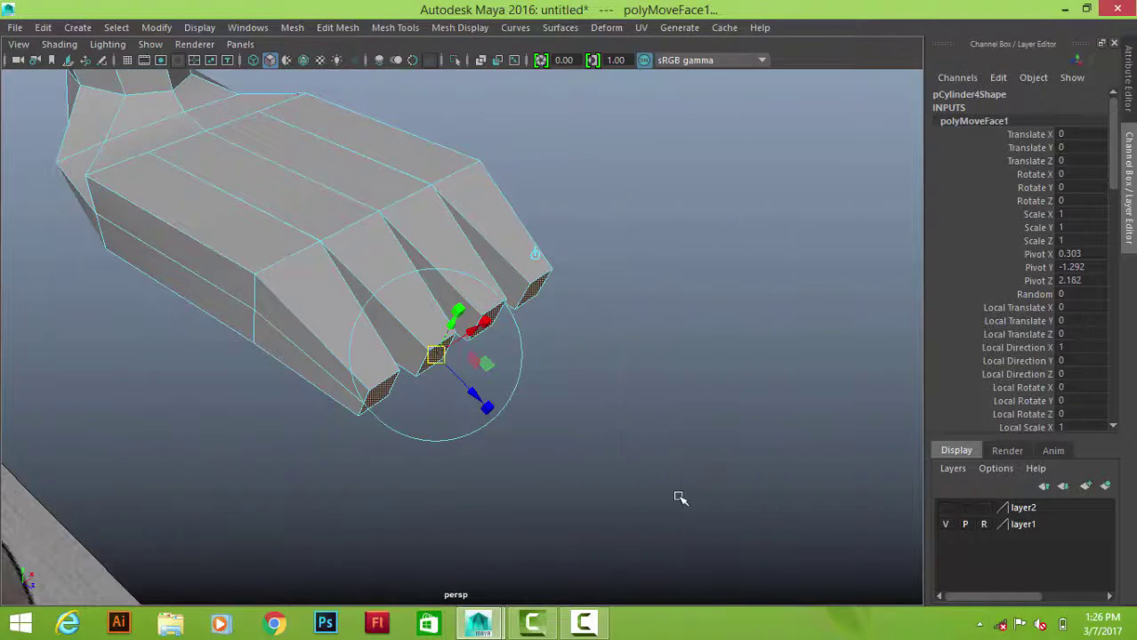
mouse_move(584, 475)
left_mouse_down("alt")
mouse_move(241, 297)
mouse_move(363, 338)
mouse_move(378, 372)
left_mouse_up("alt")
mouse_move(430, 322)
left_mouse_down("alt")
mouse_move(418, 356)
mouse_move(382, 365)
mouse_move(398, 388)
mouse_move(330, 421)
left_mouse_up("alt")
key("space")
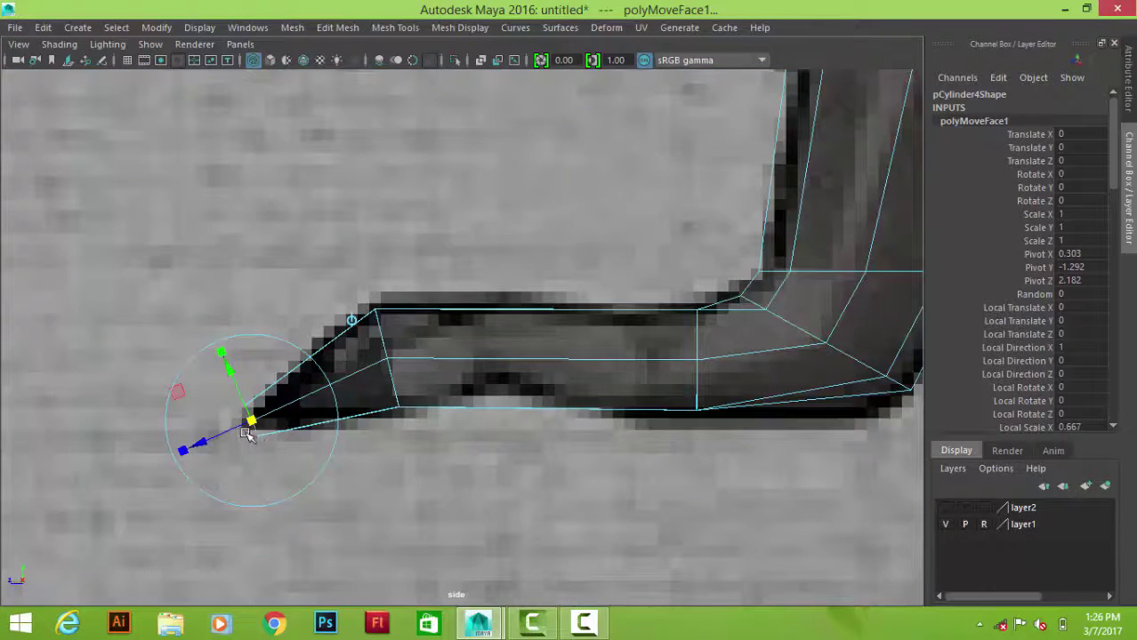
key("space")
key("space")
left_click_drag(376, 433, 332, 159, "alt")
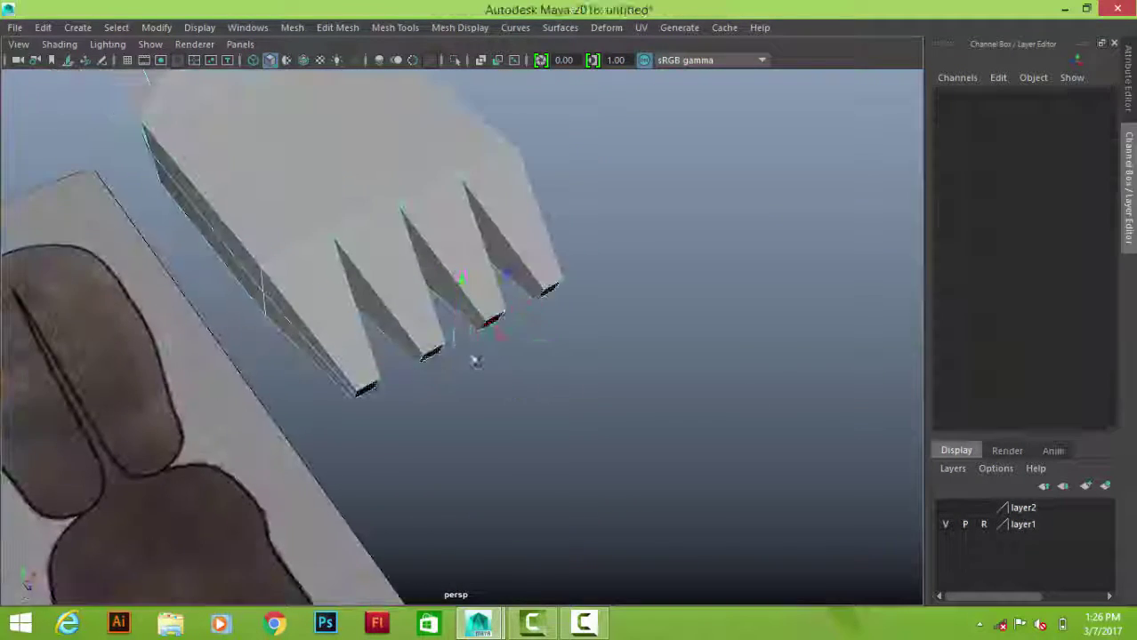
- Try an edge loop across the paw, undo it, then insert a lengthwise loop through foot and toes
right_click(332, 159)
left_click(337, 258)
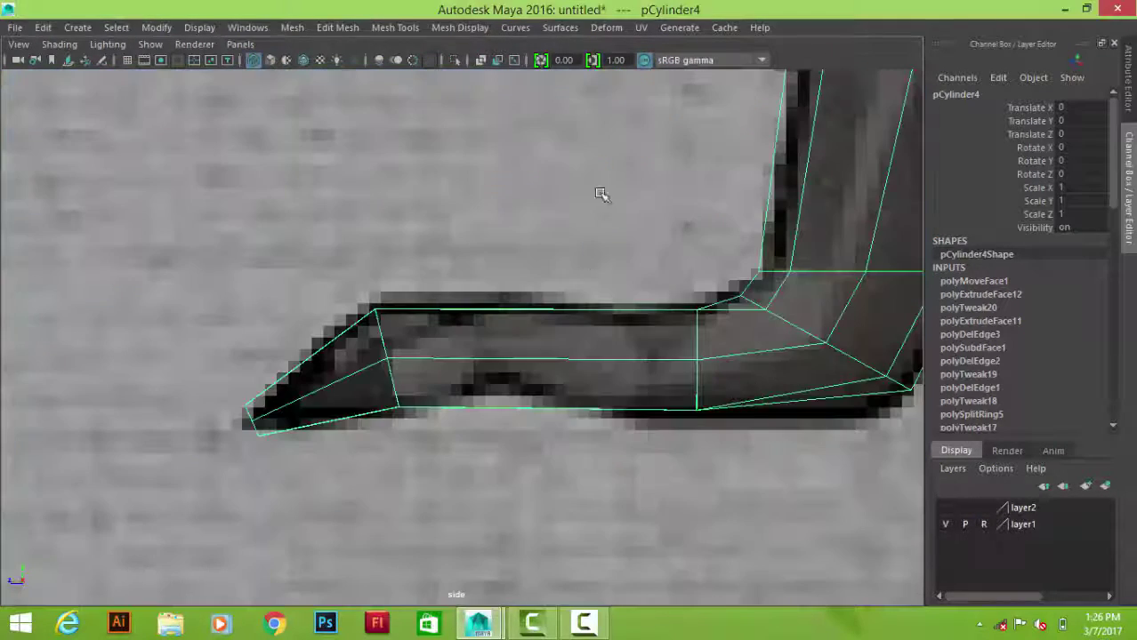
right_click_drag(604, 172, 521, 174, "shift")
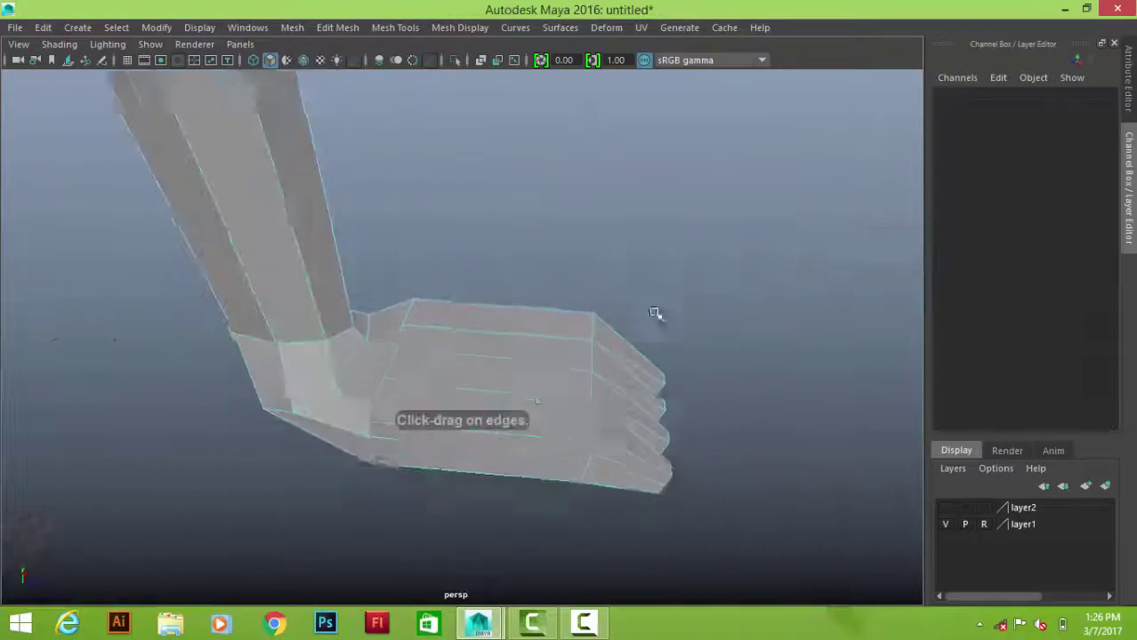
left_click(549, 400, "ctrl")
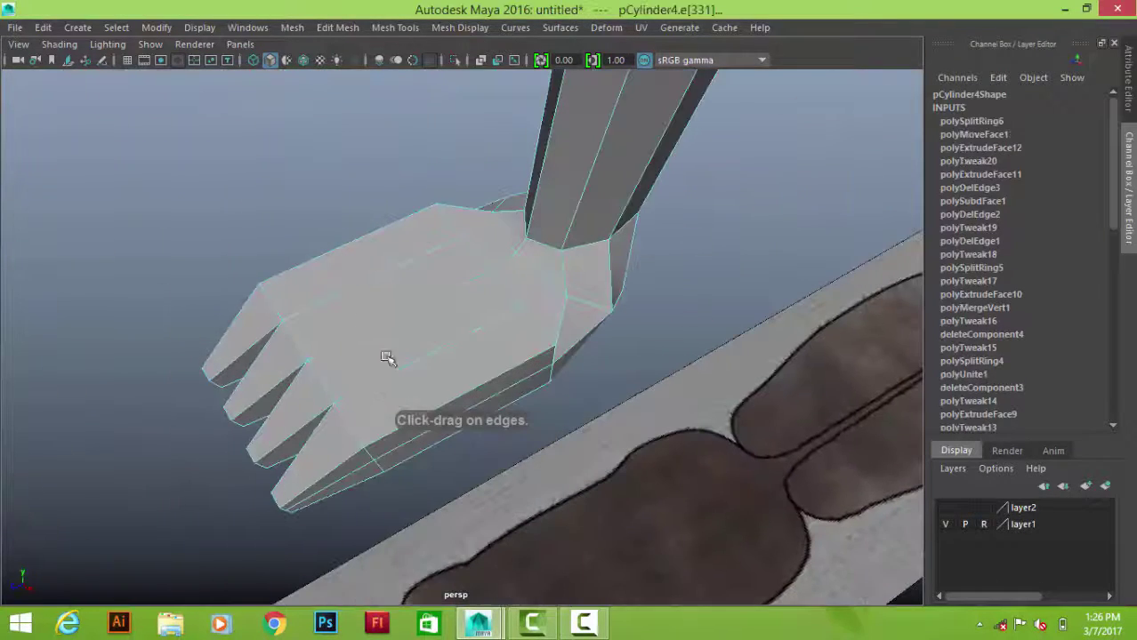
key("ctrl+z")
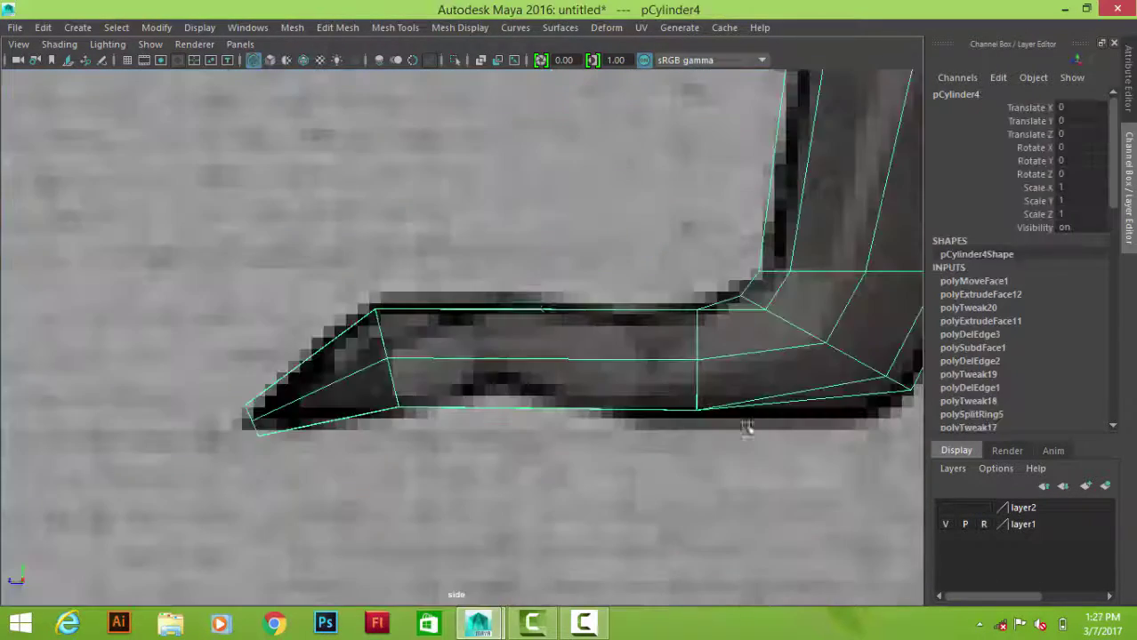
right_click_drag(520, 254, 419, 257, "shift")
left_click_drag(491, 312, 503, 403)
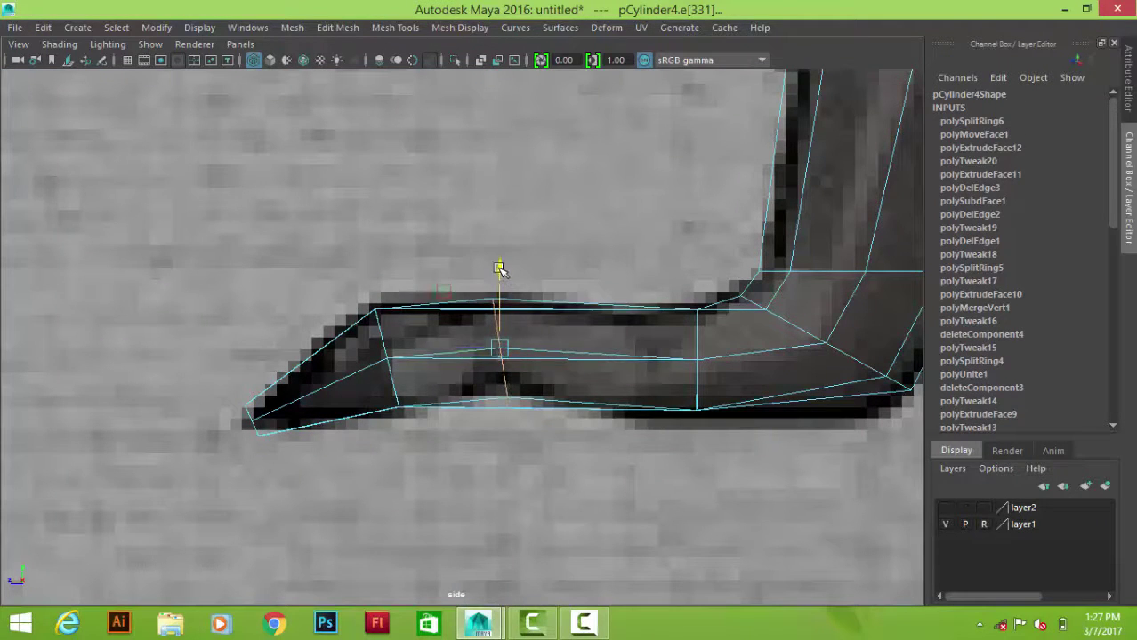
- Slice a new edge across the paw with Multi-Cut
right_click_drag(645, 159, 732, 134)
right_click(589, 205, "shift")
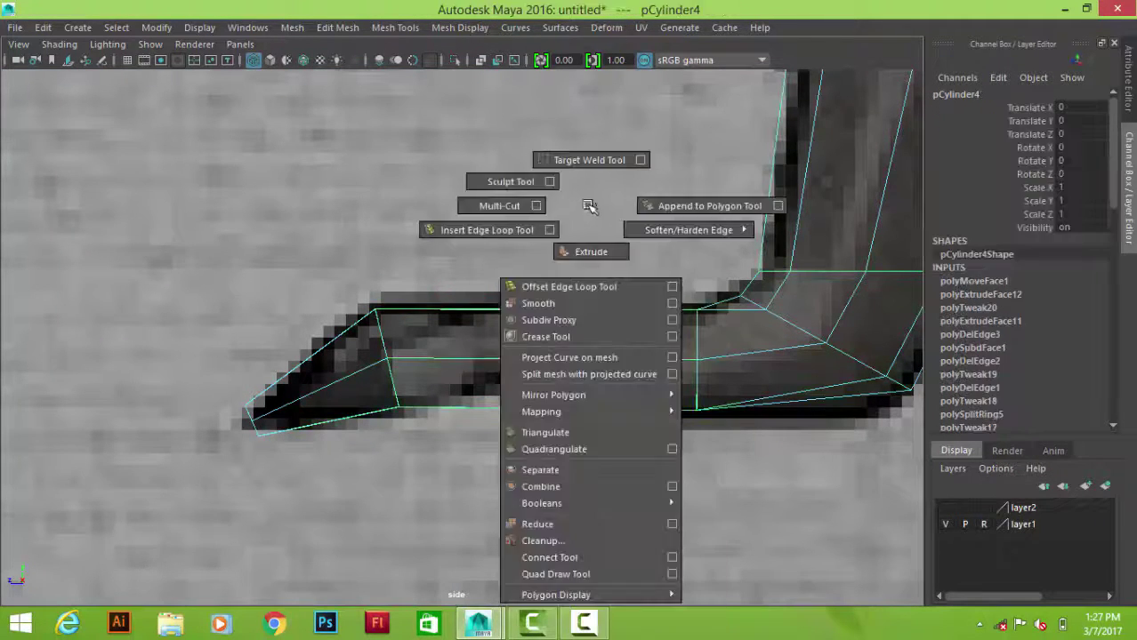
left_click(513, 206)
left_click_drag(515, 462, 516, 463)
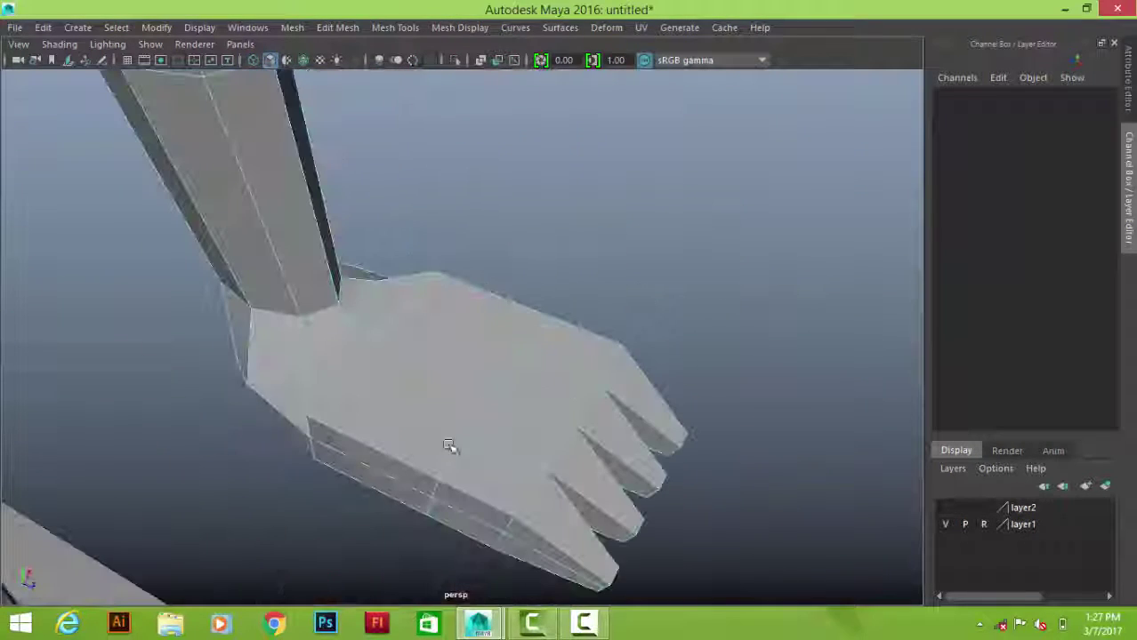
- Move the paw's toe vertices in side view to follow the reference outline
key("space")
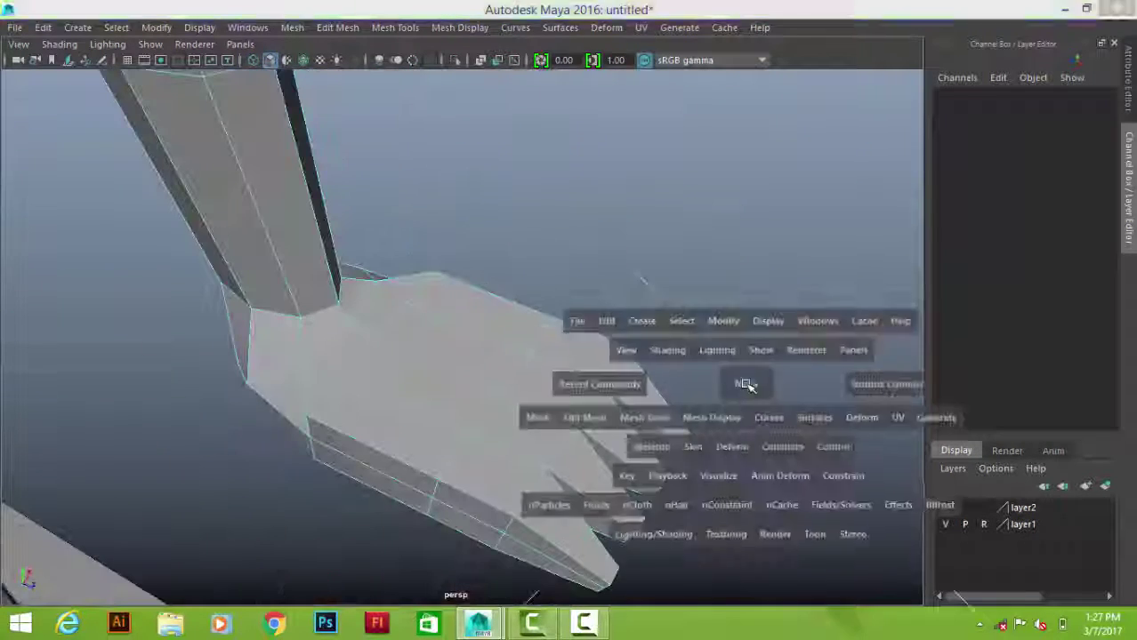
left_click_drag(749, 381, 845, 381)
right_click_drag(477, 158, 413, 160)
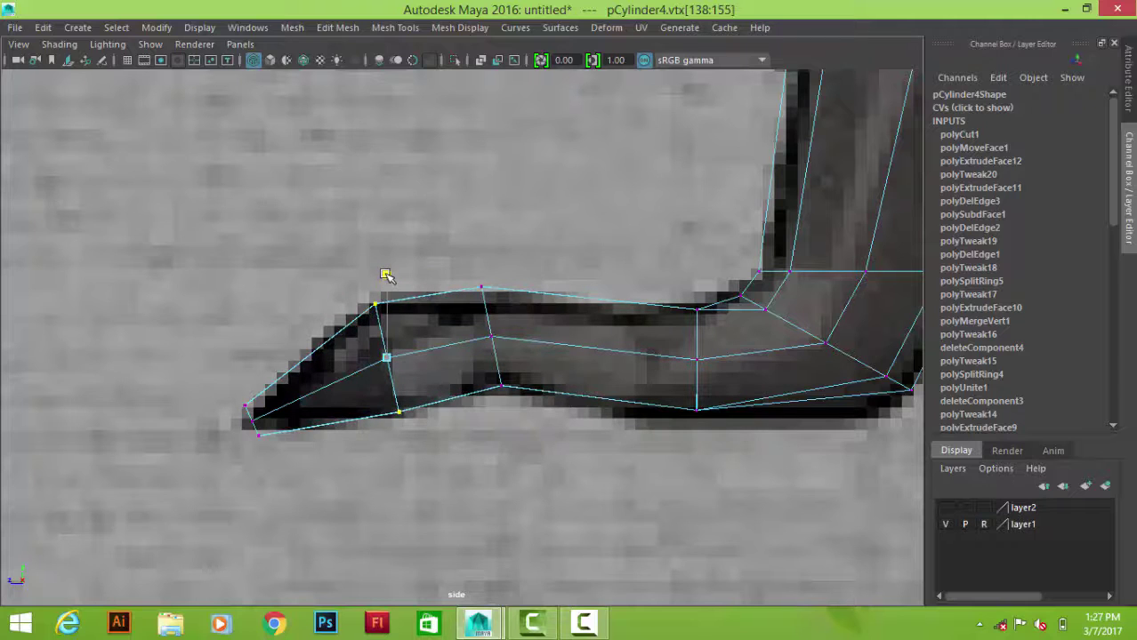
middle_click_drag(587, 510, 710, 457, "alt")
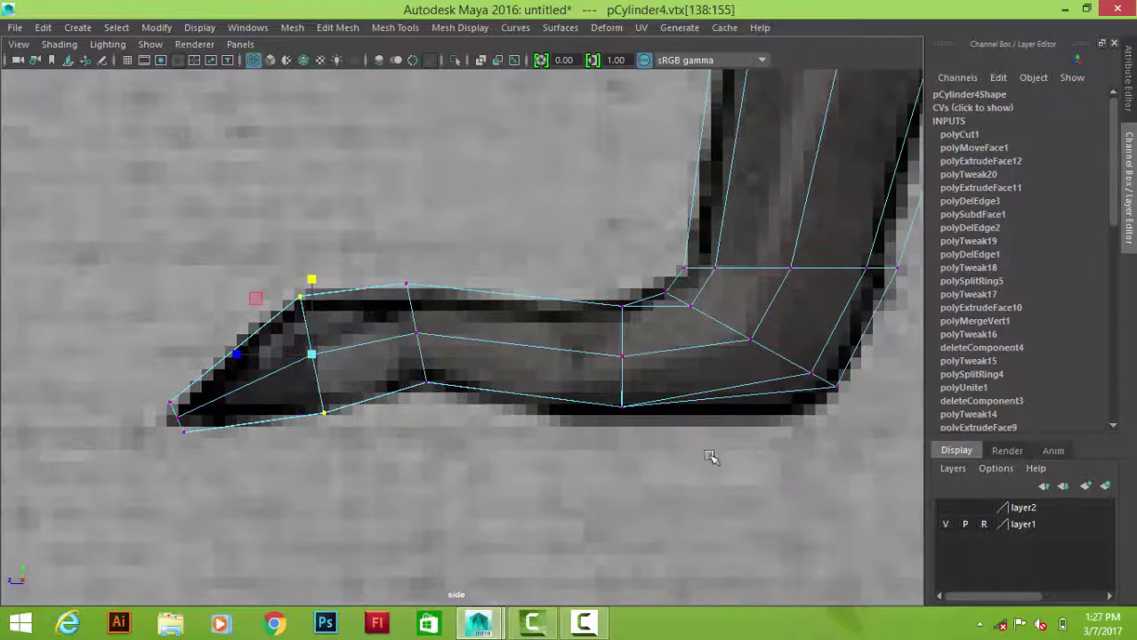
middle_click_drag(768, 435, 737, 472, "alt")
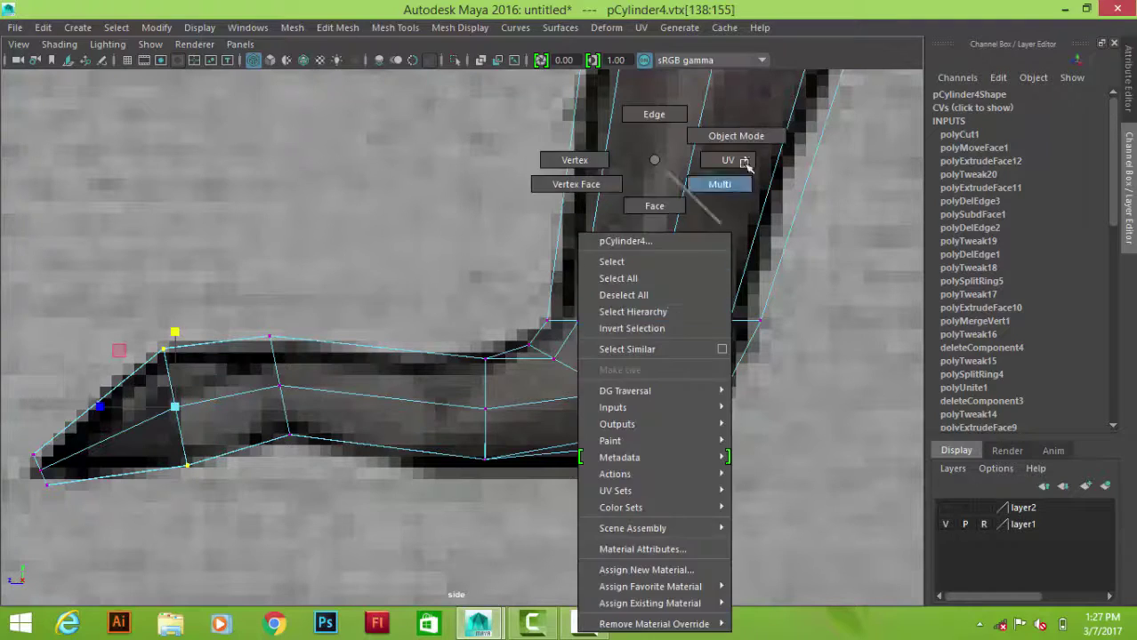
right_click_drag(653, 316, 734, 133)
- Insert an edge loop on the lower leg and widen it in front view to fit the reference
right_click_drag(660, 303, 620, 226, "shift")
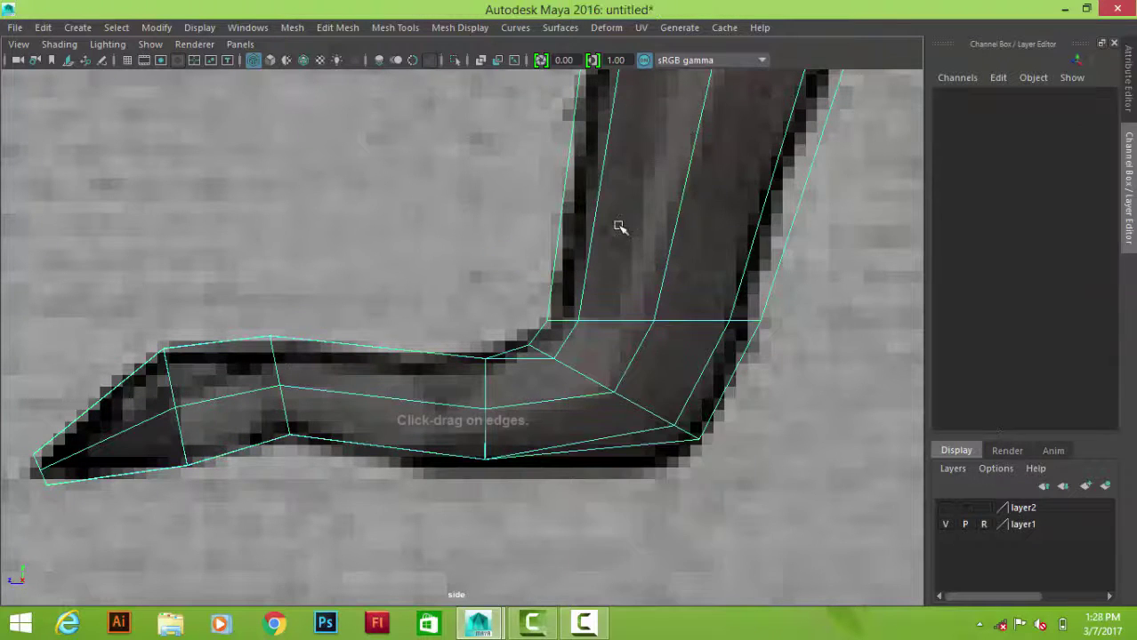
left_click_drag(804, 181, 794, 244)
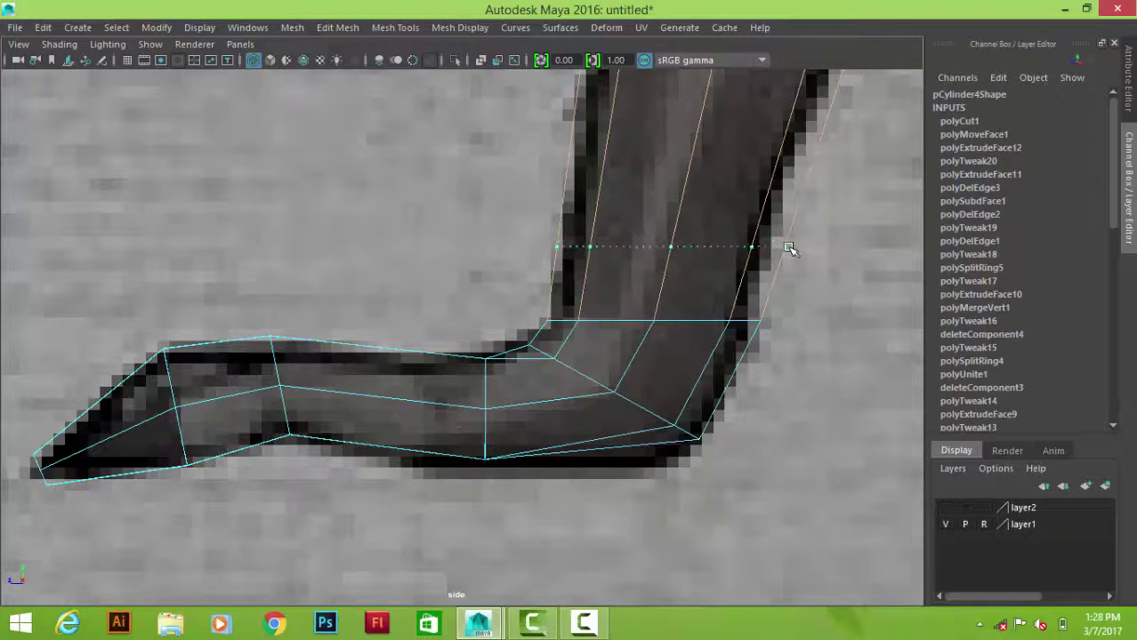
key("w")
key("space")
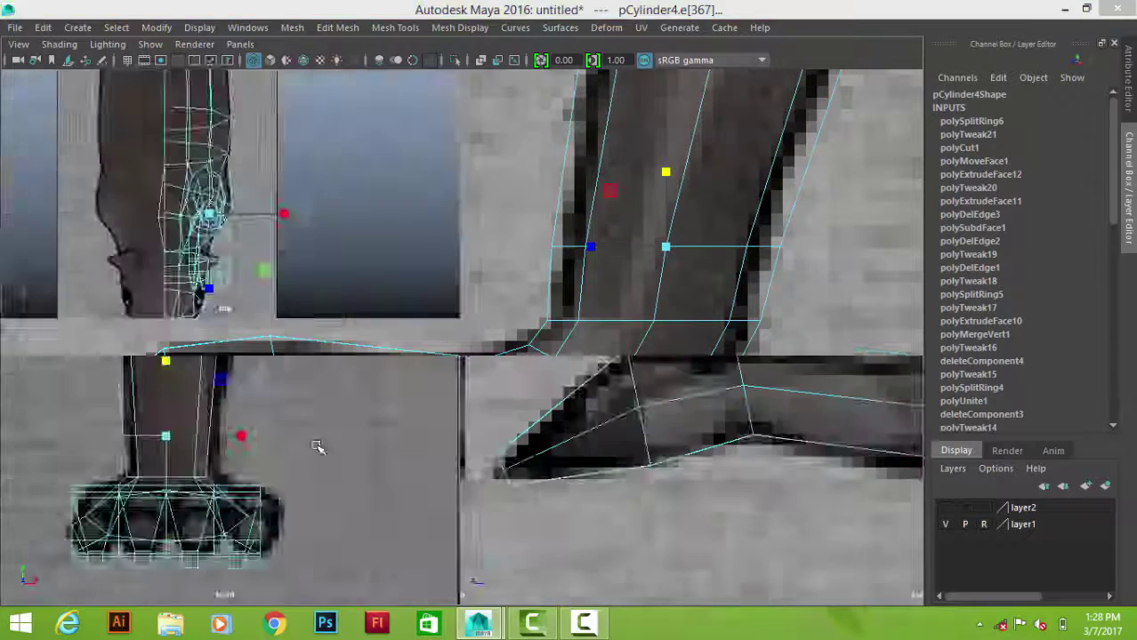
key("space")
left_click_drag(408, 265, 412, 246)
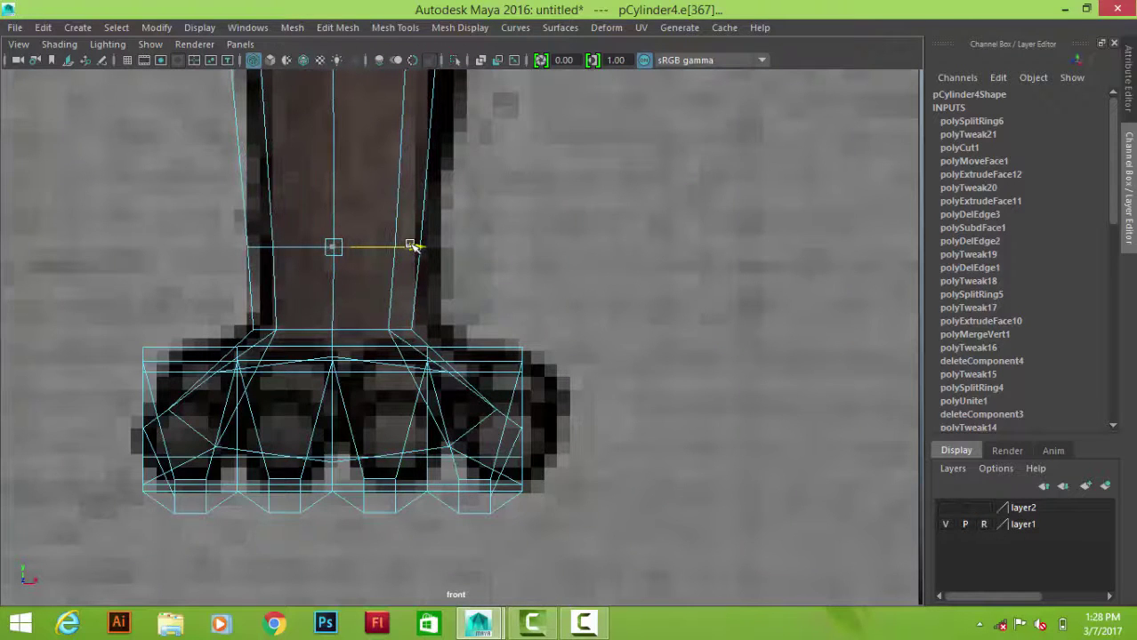
- Try an edge loop across the leg's bend, undo it, and inspect the bend in perspective
key("space")
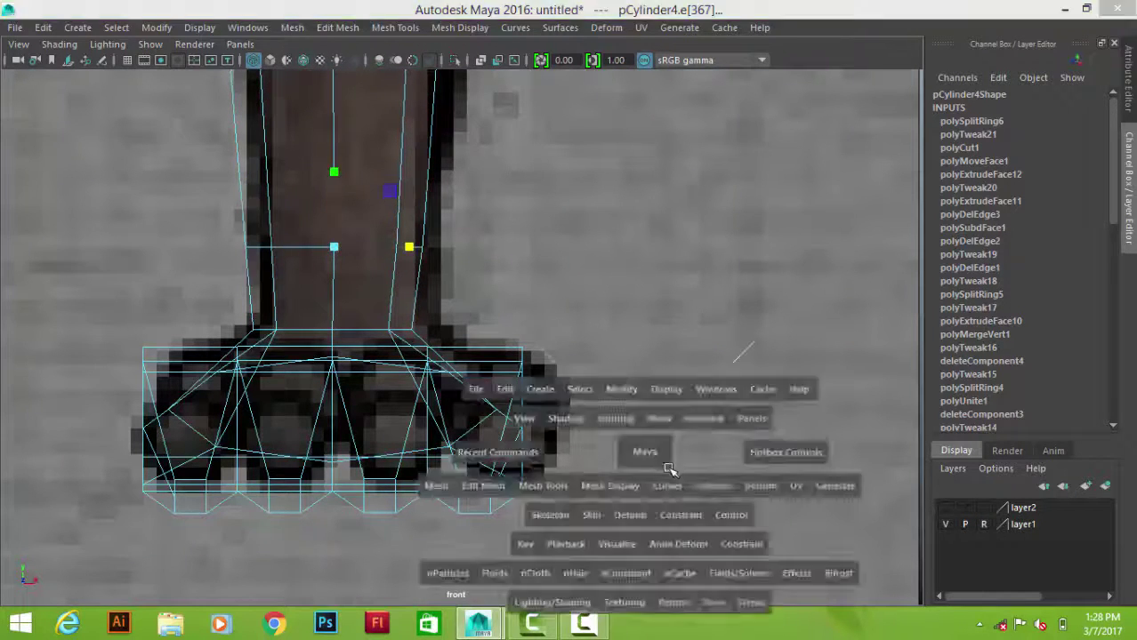
left_click(660, 349)
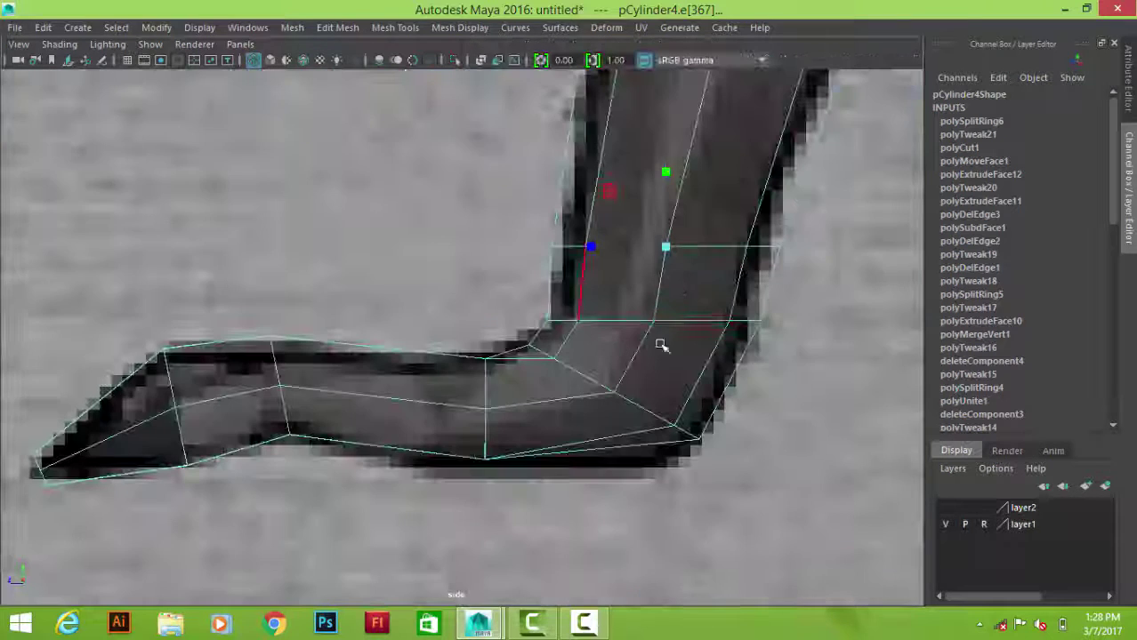
left_click(537, 411, "ctrl")
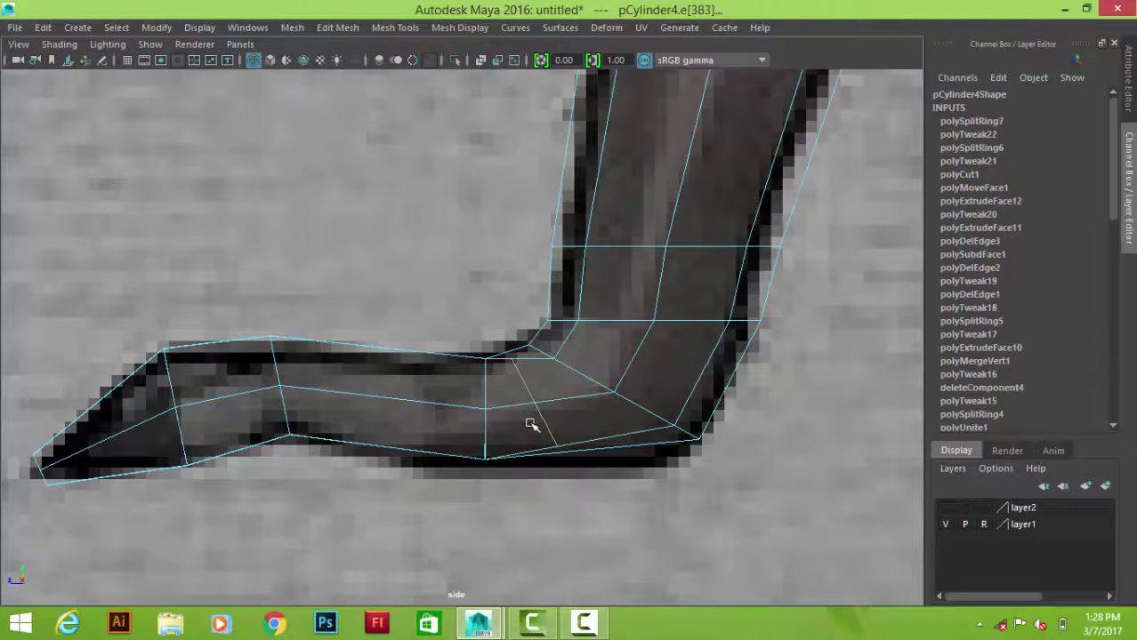
key("ctrl+z")
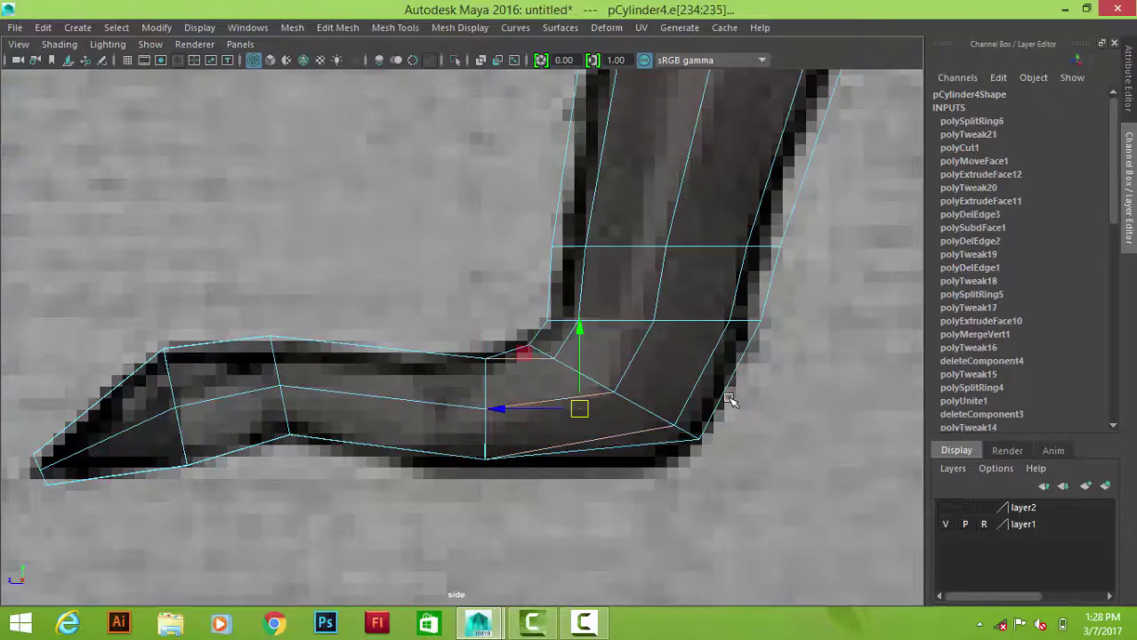
key("space")
key("space")
left_click_drag(542, 360, 503, 208, "alt")
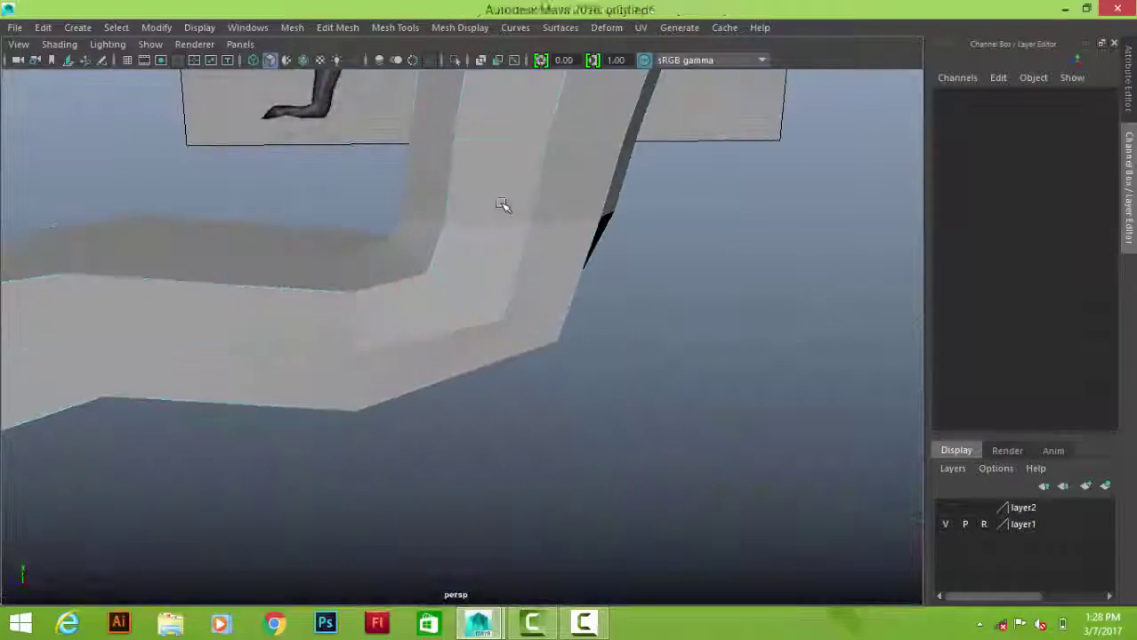
key("F8")
mouse_move(337, 267)
left_mouse_down("alt")
mouse_move(467, 259)
mouse_move(378, 354)
mouse_move(533, 317)
mouse_move(571, 325)
mouse_move(482, 342)
mouse_move(592, 241)
left_mouse_up("alt")
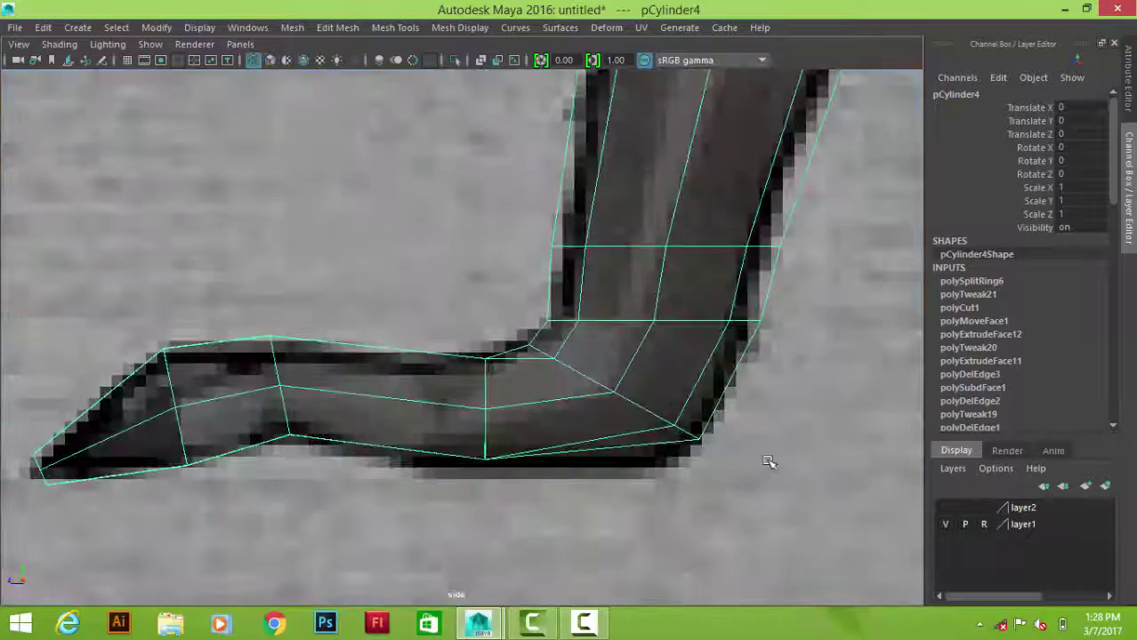
- Multi-Cut two new edges diagonally across the ankle bend in side view
right_click_drag(685, 253, 738, 254, "shift")
left_click(533, 373)
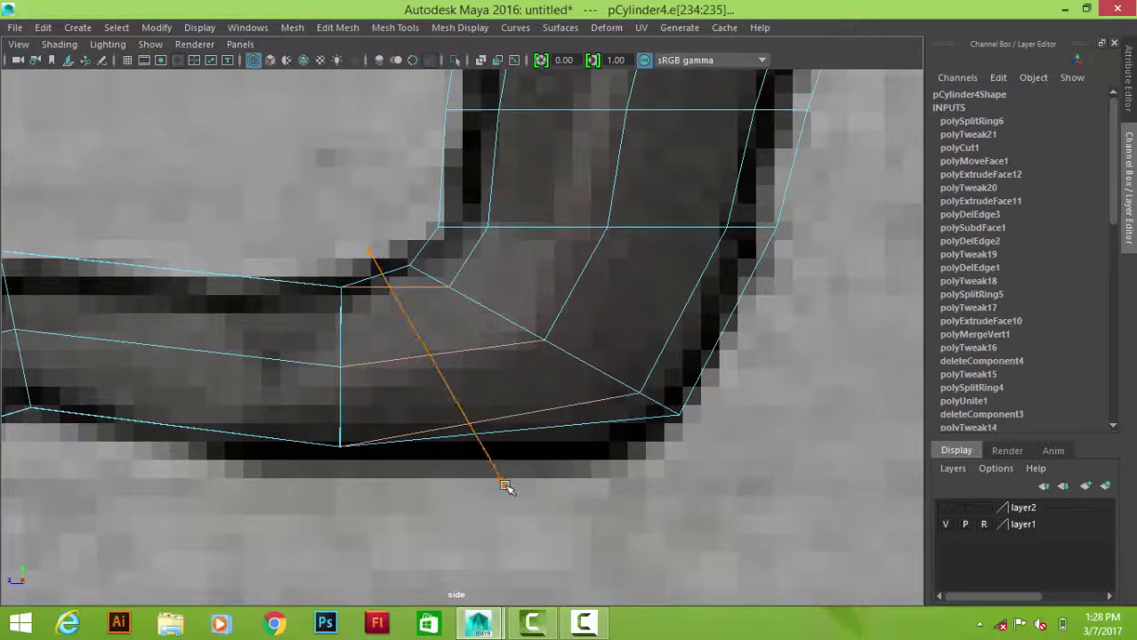
left_click_drag(503, 485, 507, 492)
right_click_drag(399, 309, 412, 333, "shift")
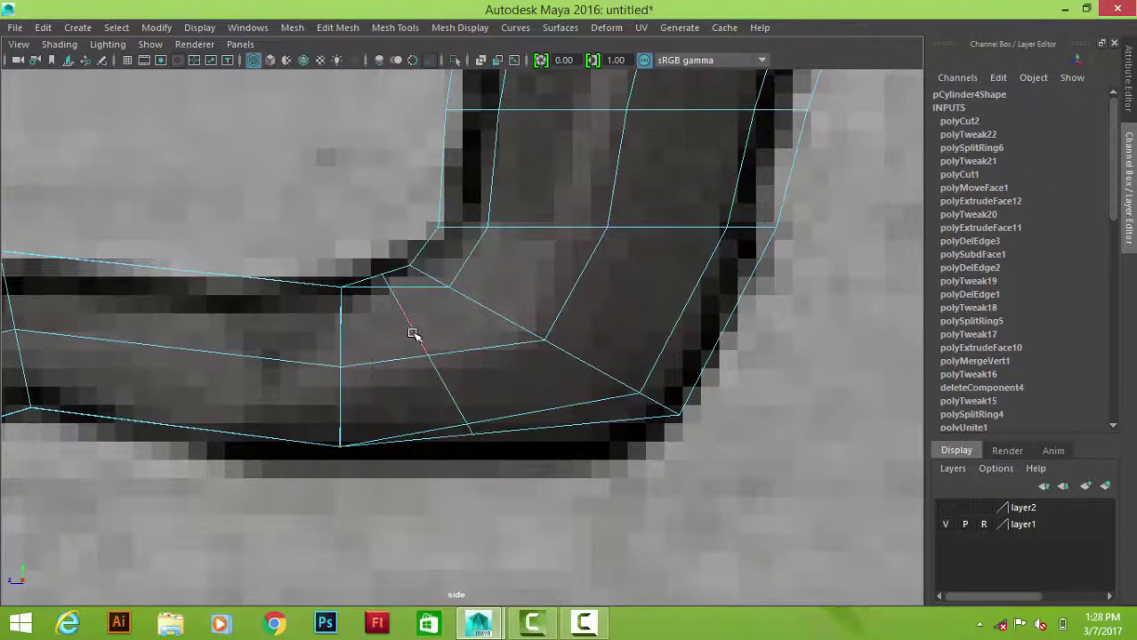
left_click(431, 359)
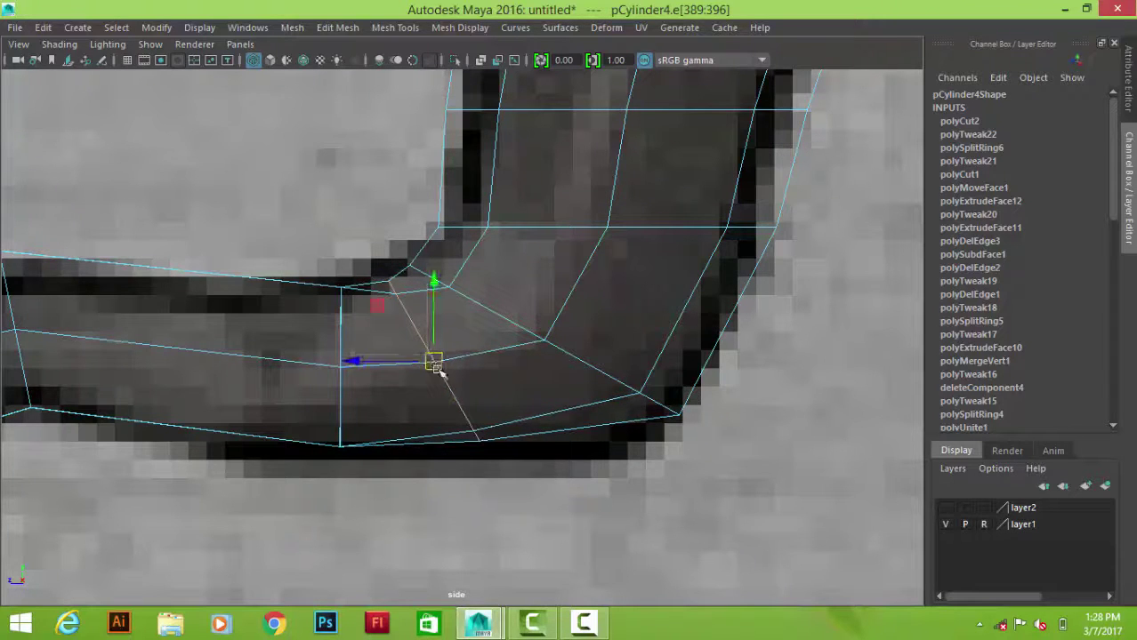
key("space")
key("space")
left_click_drag(413, 272, 307, 294, "alt")
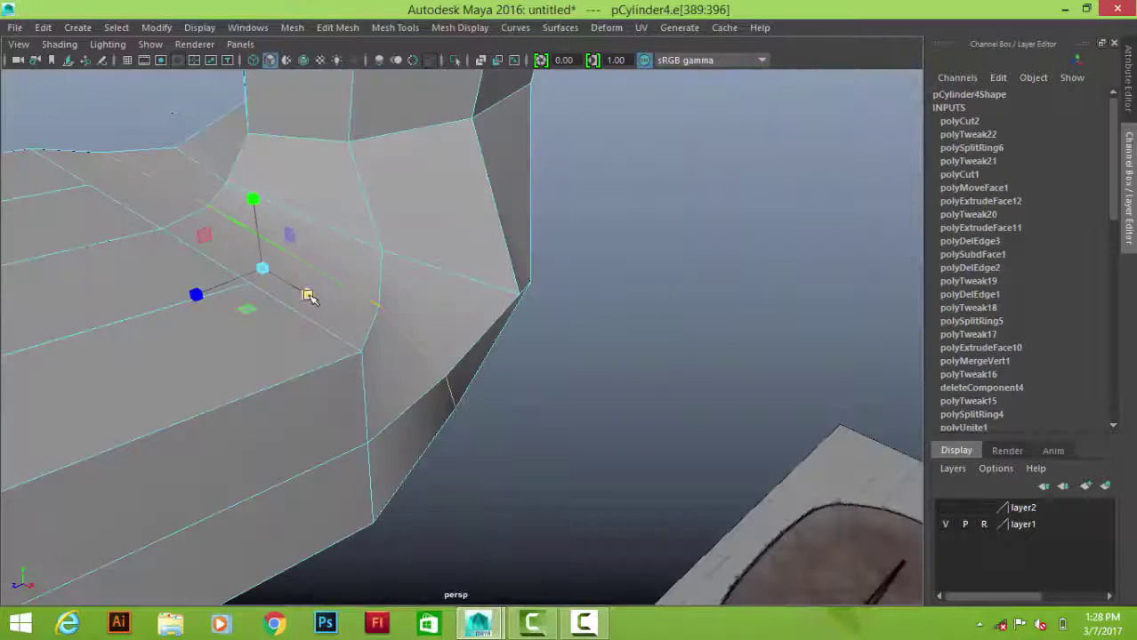
key("space")
key("space")
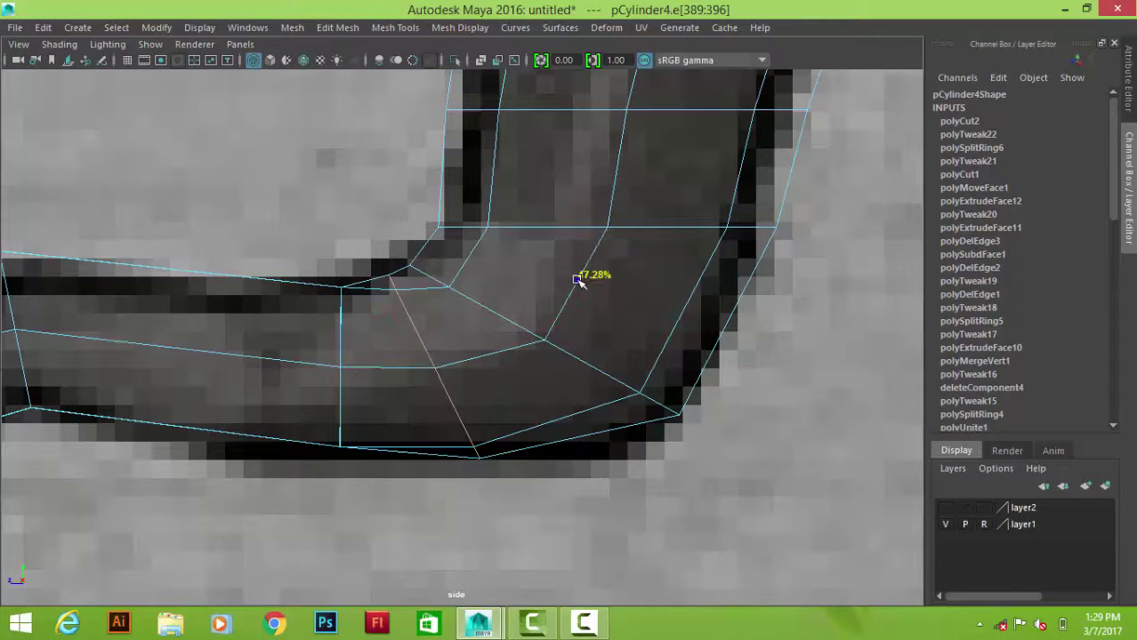
- Insert an edge loop around the ankle bend and check it in front and perspective views
right_click_drag(585, 281, 671, 133)
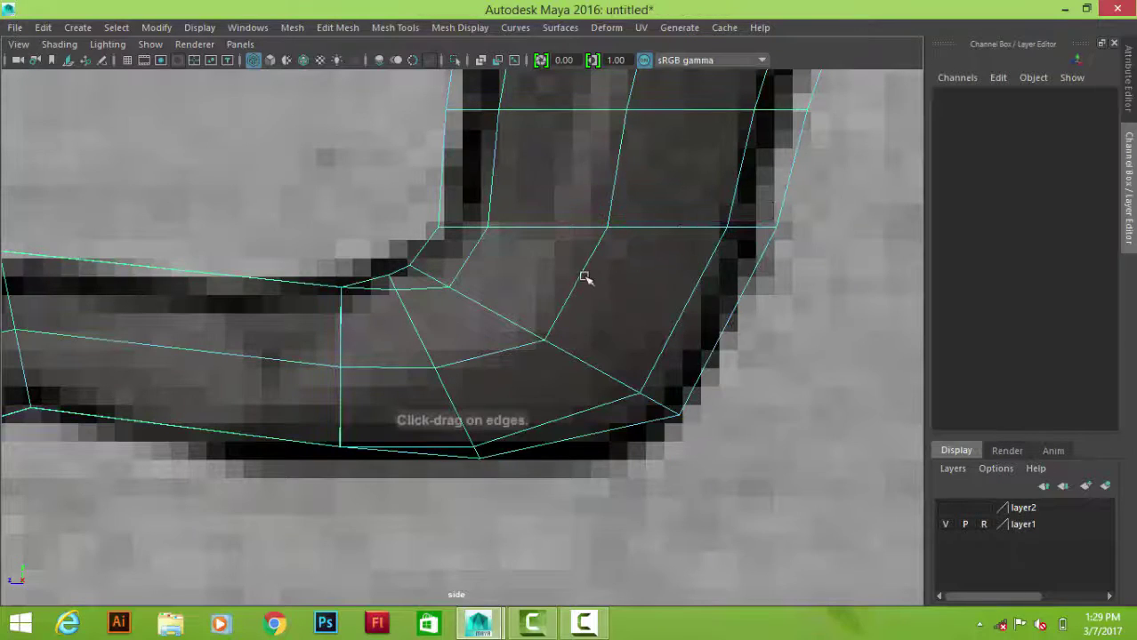
left_click(577, 289)
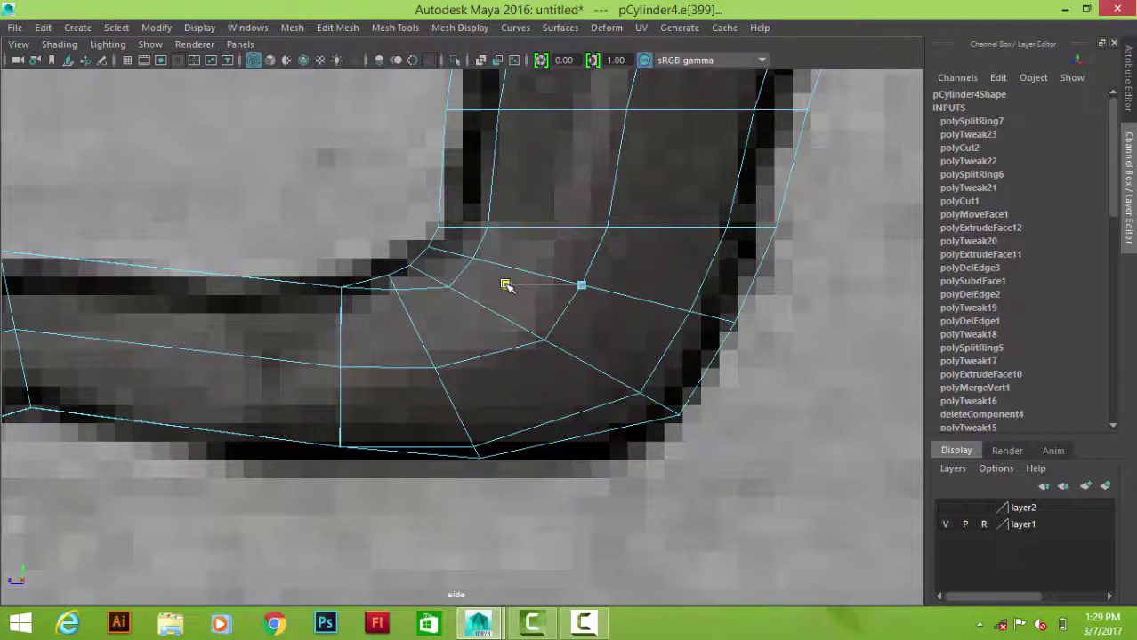
mouse_move(600, 298)
left_mouse_down()
mouse_move(693, 269)
mouse_move(634, 297)
left_mouse_up()
left_click_drag(287, 446, 449, 367)
scroll(426, 398, "up", 2)
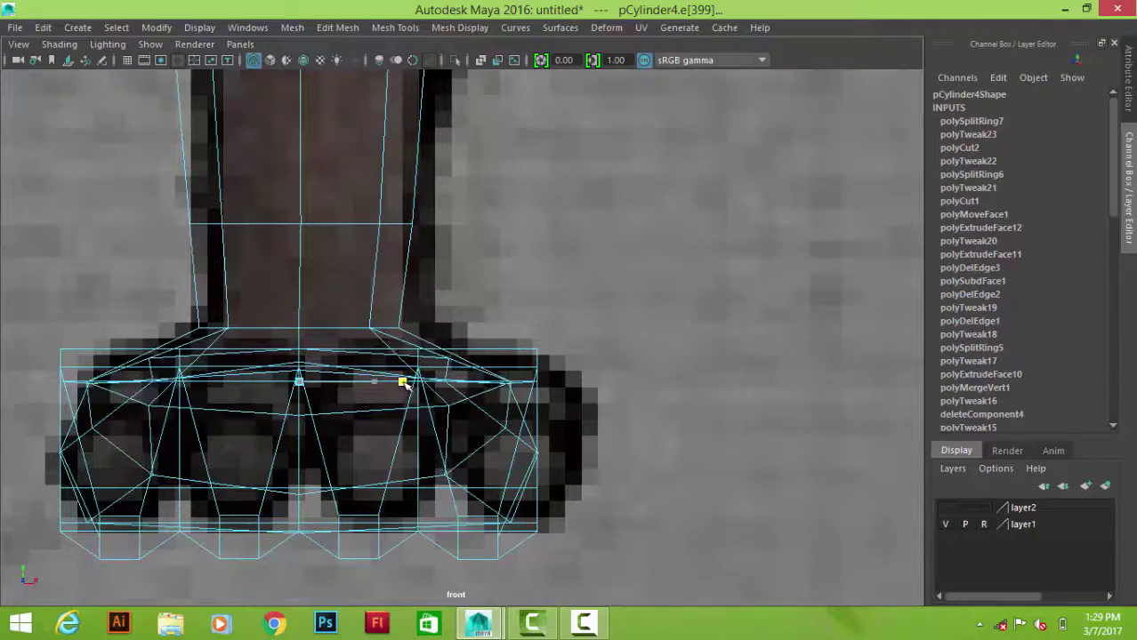
mouse_move(684, 267)
left_mouse_down()
mouse_move(386, 318)
mouse_move(744, 375)
mouse_move(548, 378)
left_mouse_up()
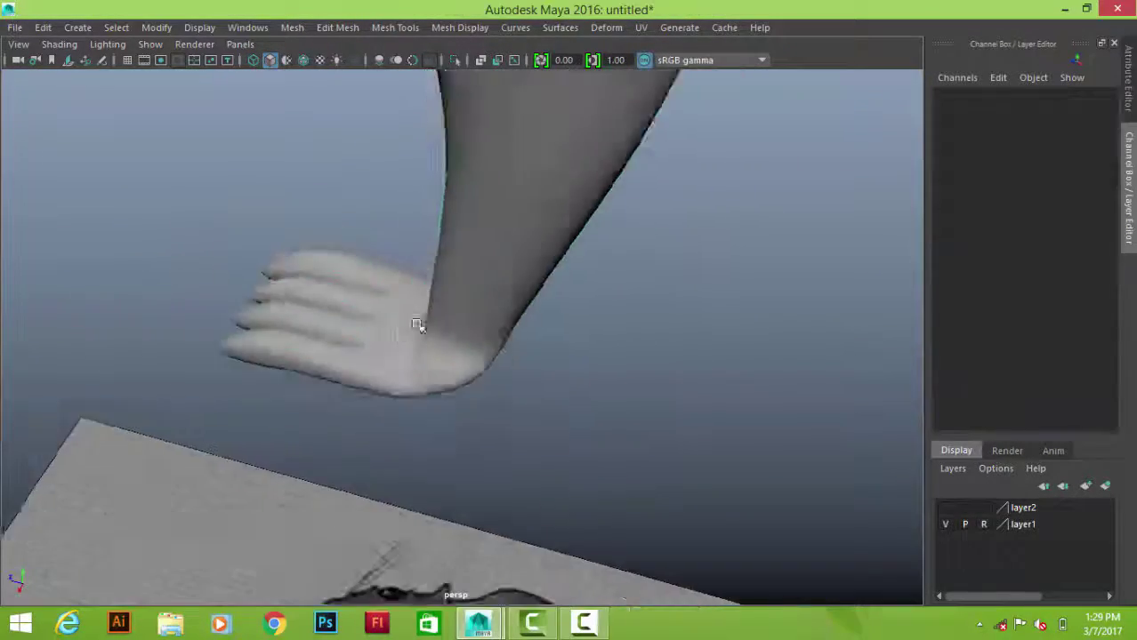
mouse_move(418, 325)
left_mouse_down("alt")
mouse_move(592, 412)
mouse_move(520, 376)
mouse_move(402, 374)
left_mouse_up("alt")
left_click(490, 363)
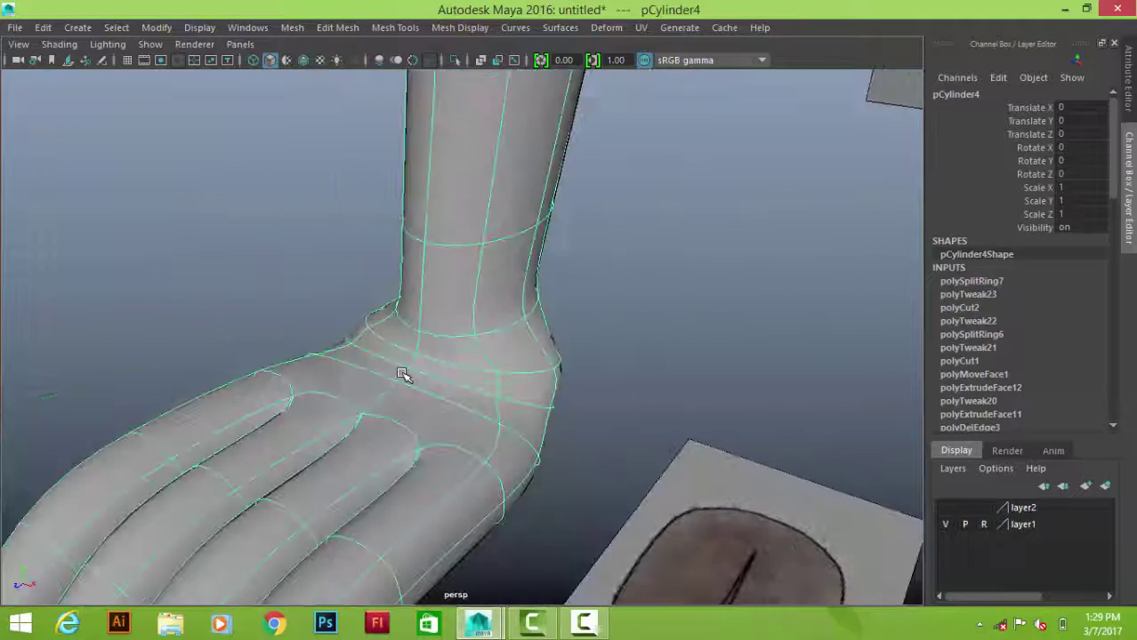
key("1")
mouse_move(632, 371)
left_mouse_down("alt")
mouse_move(414, 350)
mouse_move(431, 399)
left_mouse_up("alt")
right_click_drag(494, 159, 506, 190)
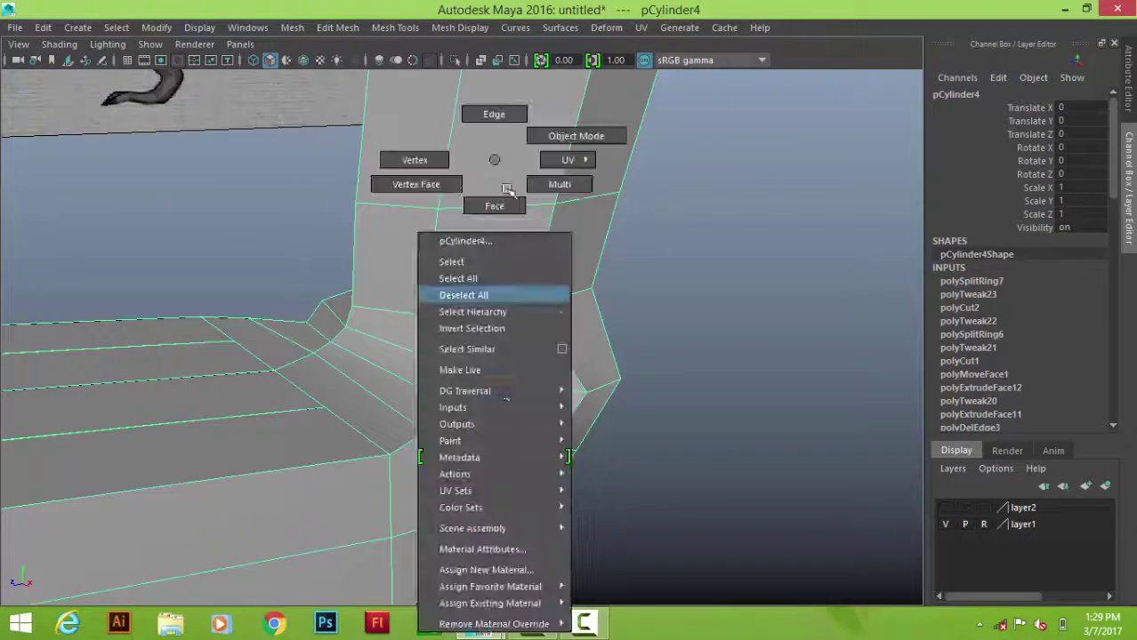
left_click(514, 430)
left_click_drag(514, 430, 534, 394, "alt")
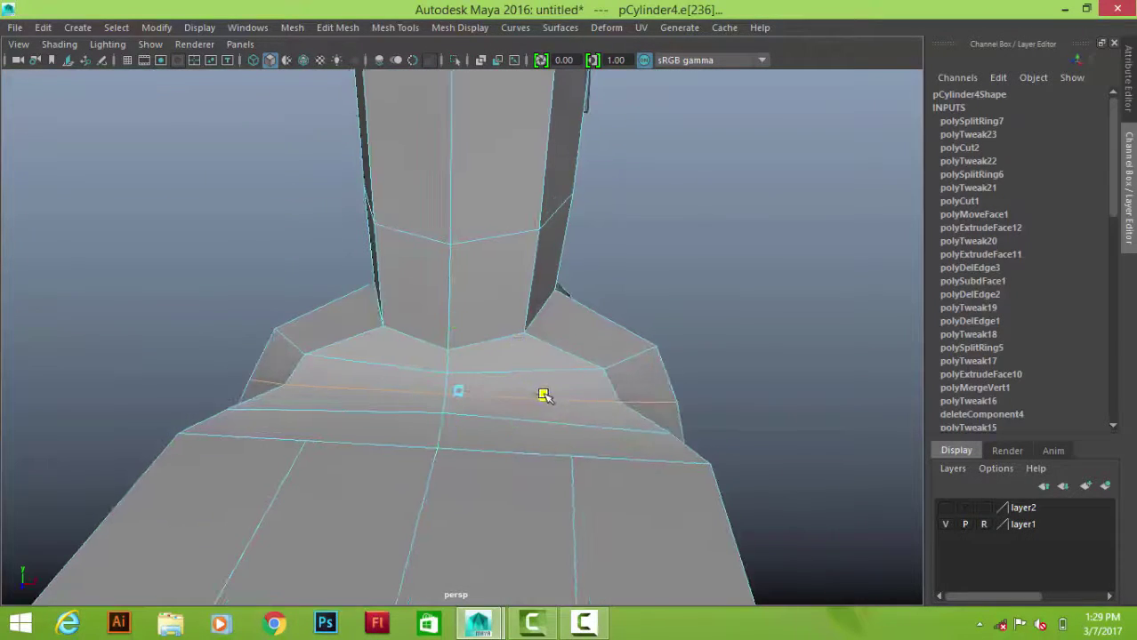
left_click_drag(709, 334, 490, 157, "alt")
right_click_drag(490, 158, 562, 134)
key("3")
left_click(591, 445)
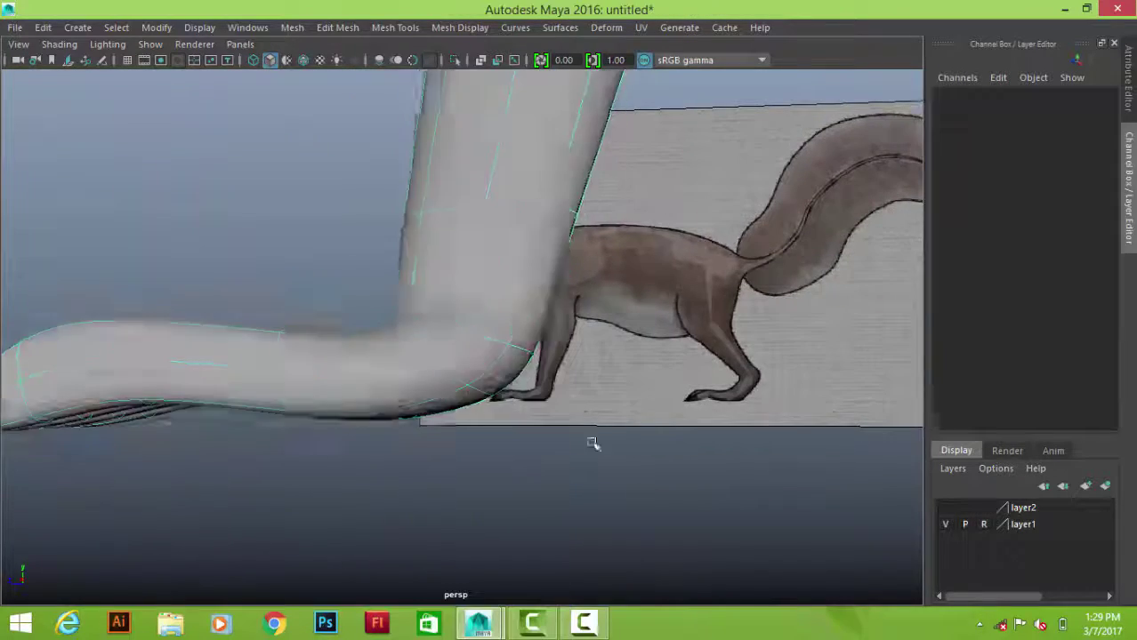
mouse_move(591, 444)
left_mouse_down("alt")
mouse_move(620, 388)
mouse_move(520, 394)
mouse_move(610, 356)
mouse_move(583, 383)
mouse_move(540, 363)
mouse_move(642, 459)
mouse_move(514, 408)
mouse_move(456, 401)
mouse_move(540, 394)
mouse_move(645, 460)
mouse_move(653, 393)
mouse_move(539, 393)
left_mouse_up("alt")
left_click(521, 394)
key("1")
left_click(541, 362)
key("3")
key("1")
- Insert an edge loop running along the toes
right_click_drag(343, 249, 363, 353, "shift")
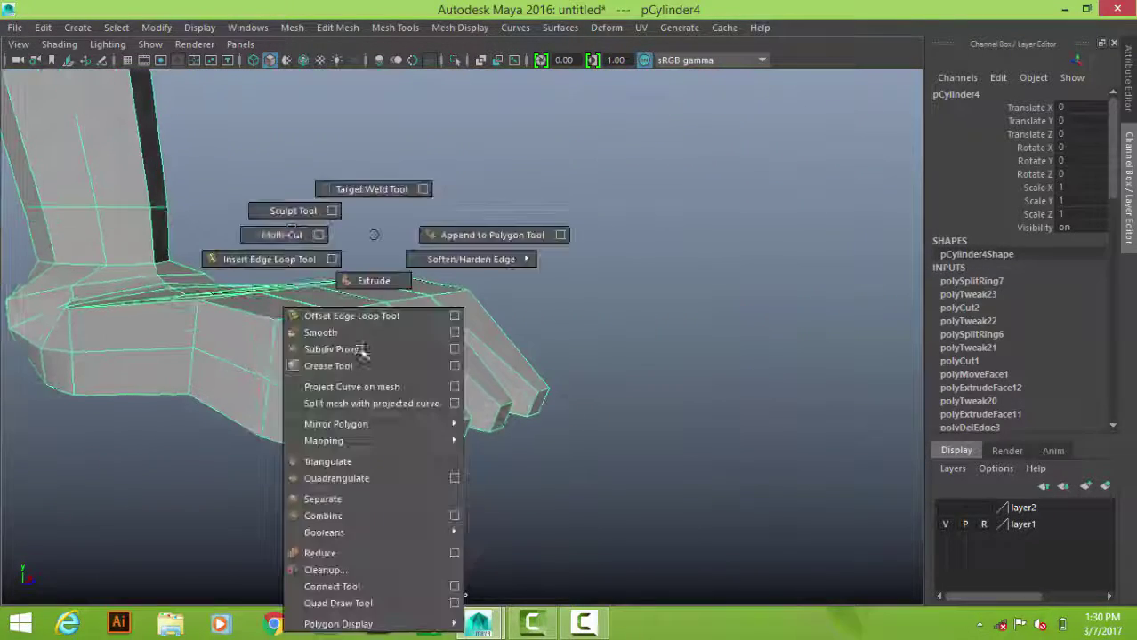
mouse_move(362, 353)
left_mouse_down("alt")
mouse_move(156, 287)
mouse_move(228, 328)
mouse_move(269, 297)
mouse_move(160, 297)
mouse_move(514, 390)
mouse_move(559, 368)
mouse_move(545, 337)
mouse_move(545, 373)
mouse_move(562, 371)
mouse_move(514, 376)
mouse_move(578, 376)
mouse_move(612, 236)
left_mouse_up("alt")
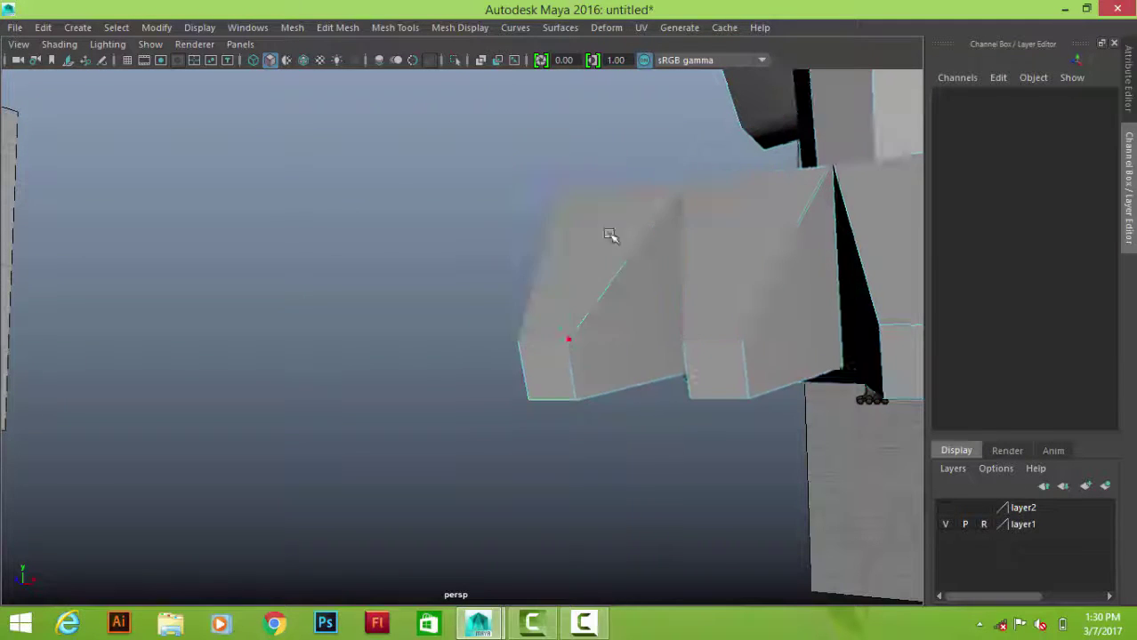
right_click_drag(574, 158, 583, 203)
left_click(547, 369)
mouse_move(599, 375)
left_mouse_down("alt")
mouse_move(783, 424)
mouse_move(622, 400)
mouse_move(578, 364)
mouse_move(587, 396)
mouse_move(690, 419)
mouse_move(655, 413)
mouse_move(669, 414)
mouse_move(515, 159)
left_mouse_up("alt")
mouse_move(515, 160)
right_mouse_down()
mouse_move(549, 230)
mouse_move(494, 256)
right_mouse_up()
left_click_drag(376, 329, 378, 340)
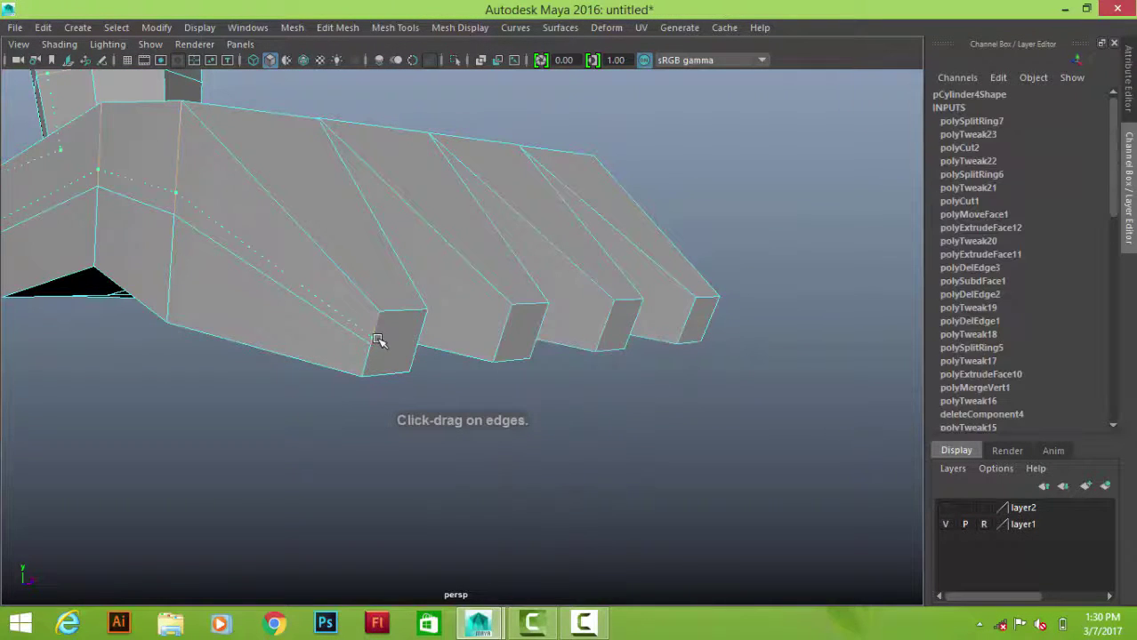
mouse_move(330, 310)
left_mouse_down("alt")
mouse_move(376, 322)
mouse_move(357, 357)
mouse_move(490, 411)
mouse_move(751, 439)
mouse_move(718, 449)
mouse_move(731, 448)
mouse_move(715, 433)
left_mouse_up("alt")
- Select a face between the toes to inspect it, then clear the selection
right_click_drag(471, 200, 482, 115)
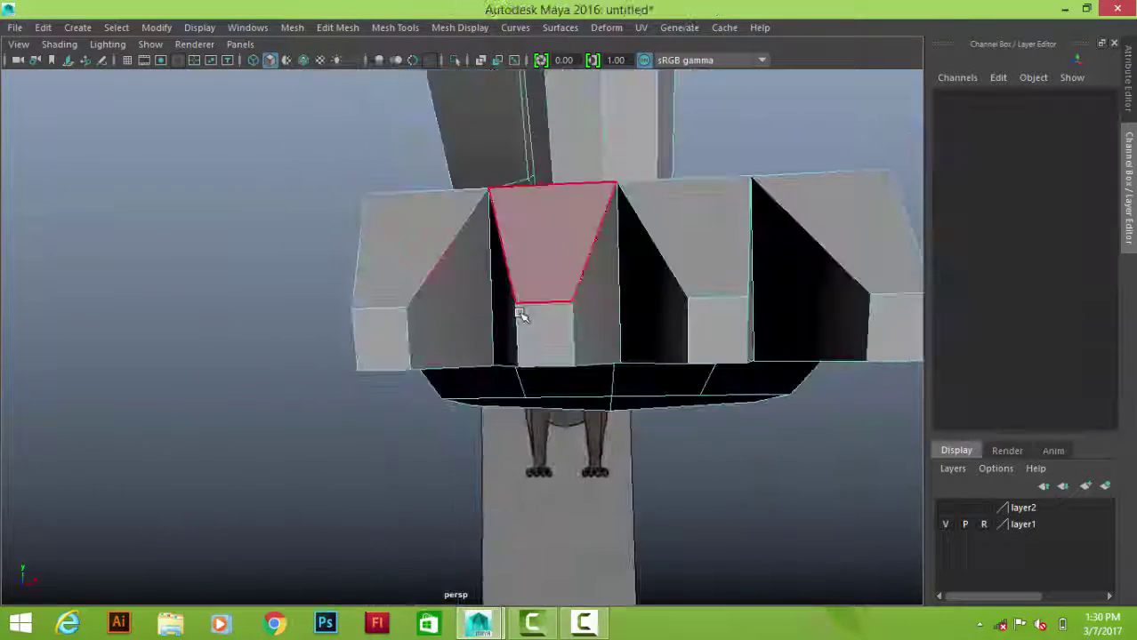
left_click(520, 312)
mouse_move(521, 312)
left_mouse_down("alt")
mouse_move(470, 372)
mouse_move(717, 490)
left_mouse_up("alt")
scroll(718, 490, "down", 3)
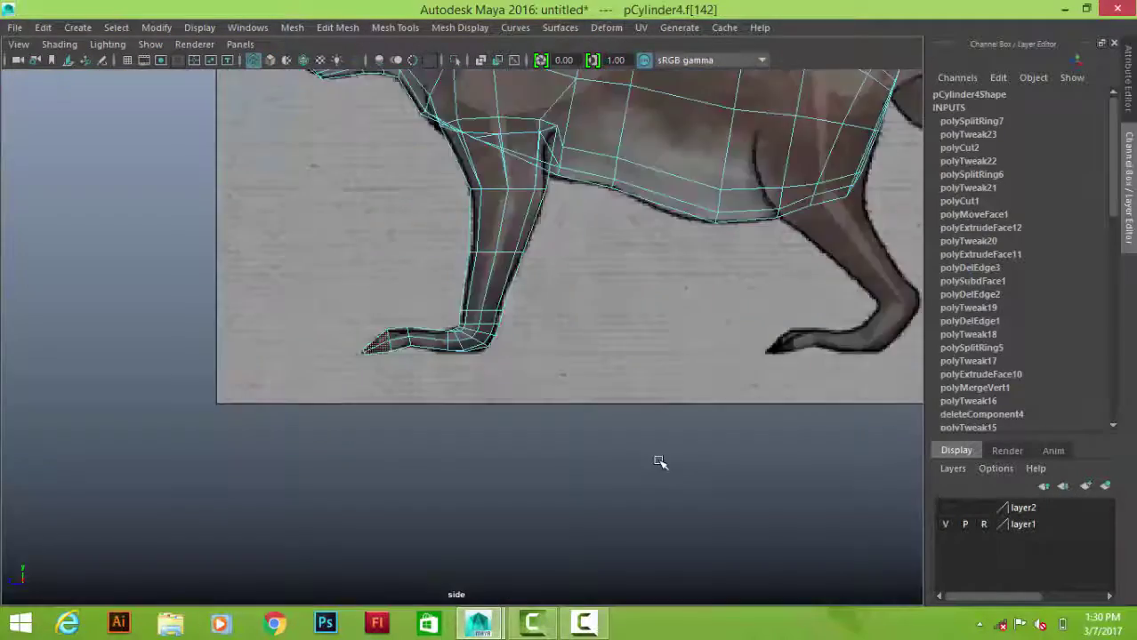
scroll(190, 394, "up", 4)
scroll(189, 394, "down", 4)
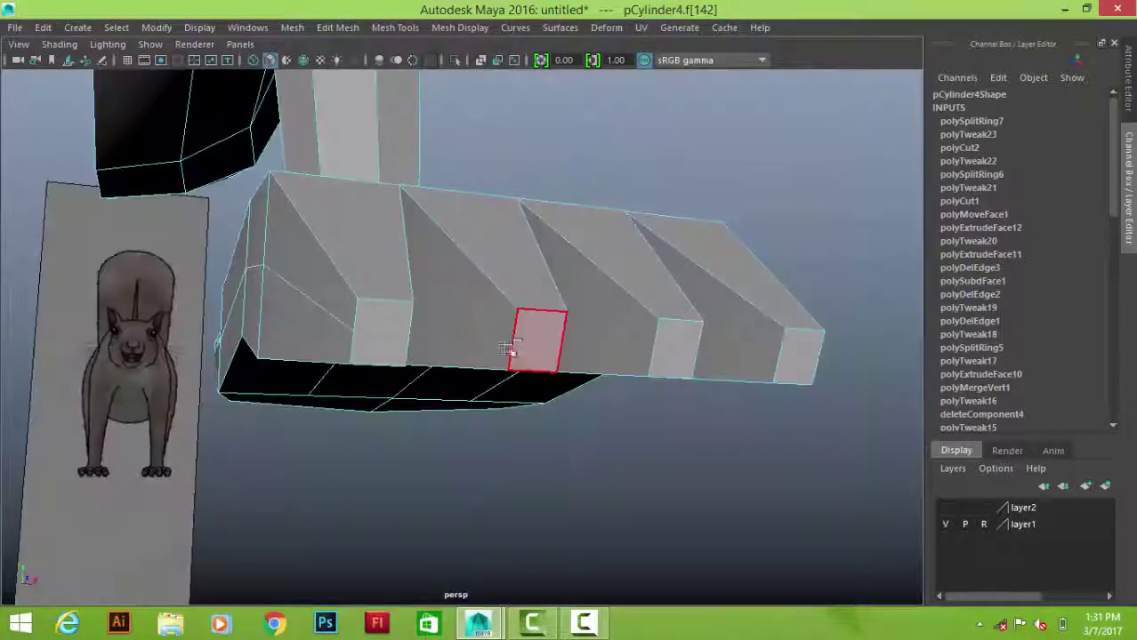
left_click(495, 394)
- Select the four toe-tip end faces for further editing
mouse_move(495, 395)
left_mouse_down("alt")
mouse_move(534, 344)
mouse_move(717, 322)
mouse_move(867, 327)
mouse_move(819, 361)
left_mouse_up("alt")
left_click(717, 322, "shift")
left_click(547, 293, "shift")
left_click_drag(547, 293, 843, 544, "alt")
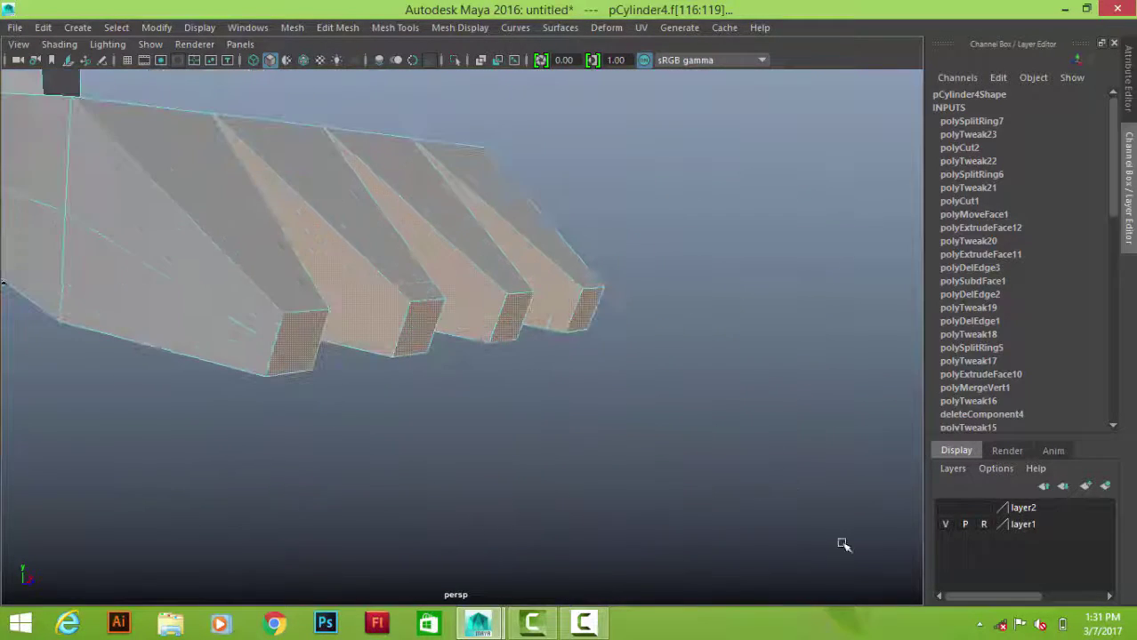
left_click(716, 463)
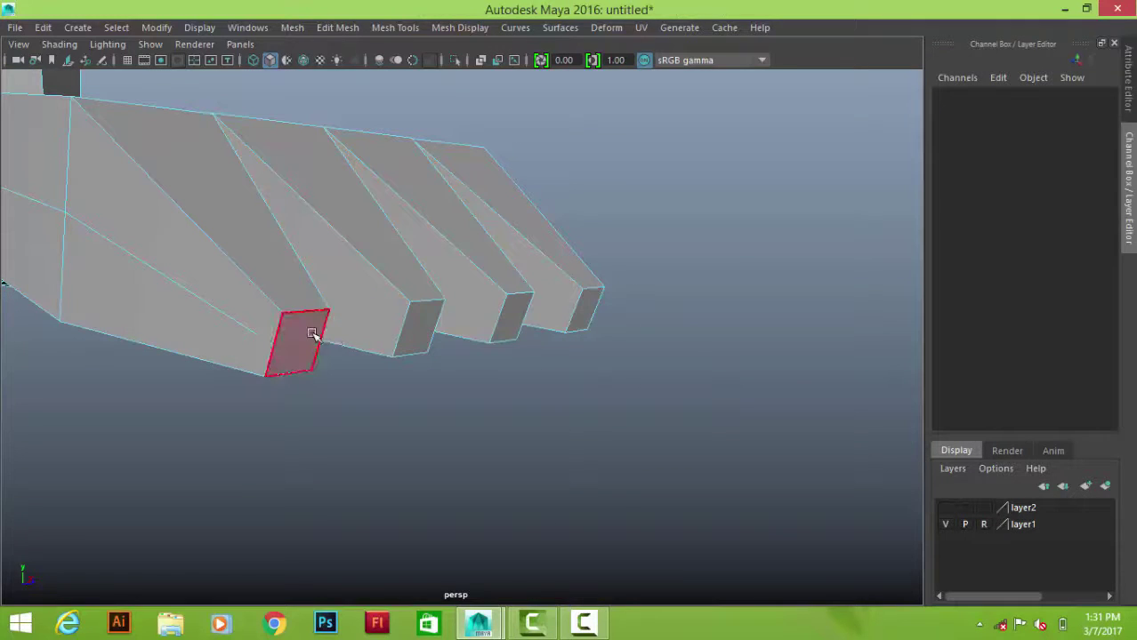
mouse_move(300, 332)
left_mouse_down("alt")
mouse_move(368, 300)
mouse_move(464, 305)
mouse_move(447, 363)
left_mouse_up("alt")
key("ctrl+z")
left_click_drag(519, 374, 746, 253, "alt")
- Subdivide the toe-tip faces and delete the diagonal edges running across the toes
right_click_drag(746, 253, 741, 372, "shift")
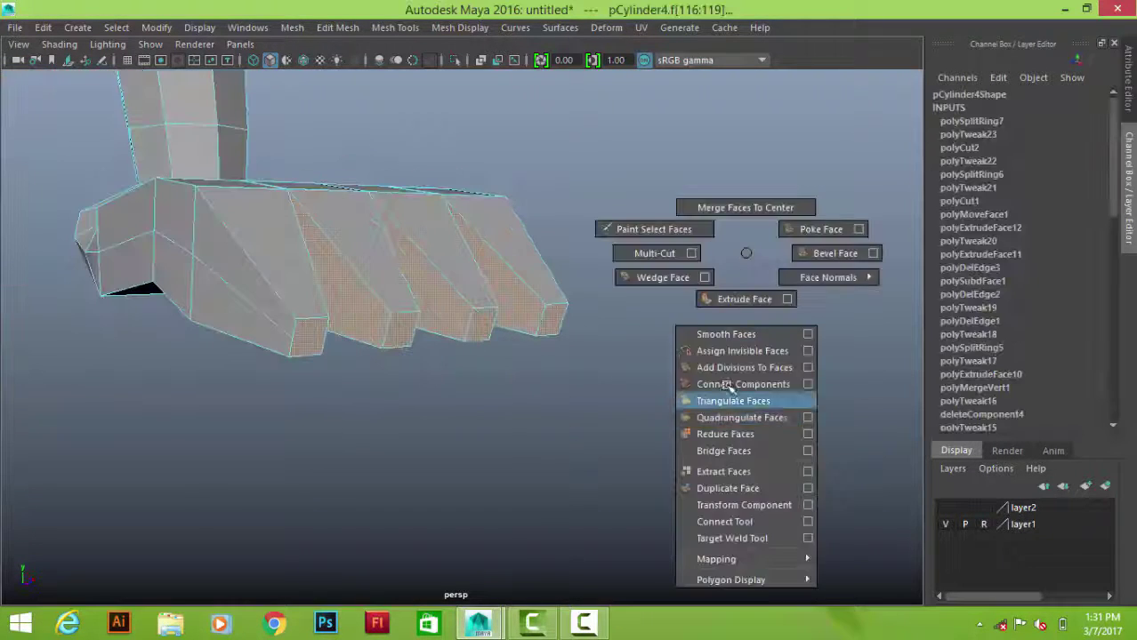
mouse_move(740, 372)
left_mouse_down("alt")
mouse_move(318, 328)
mouse_move(498, 327)
mouse_move(471, 338)
mouse_move(447, 305)
mouse_move(588, 272)
mouse_move(559, 258)
left_mouse_up("alt")
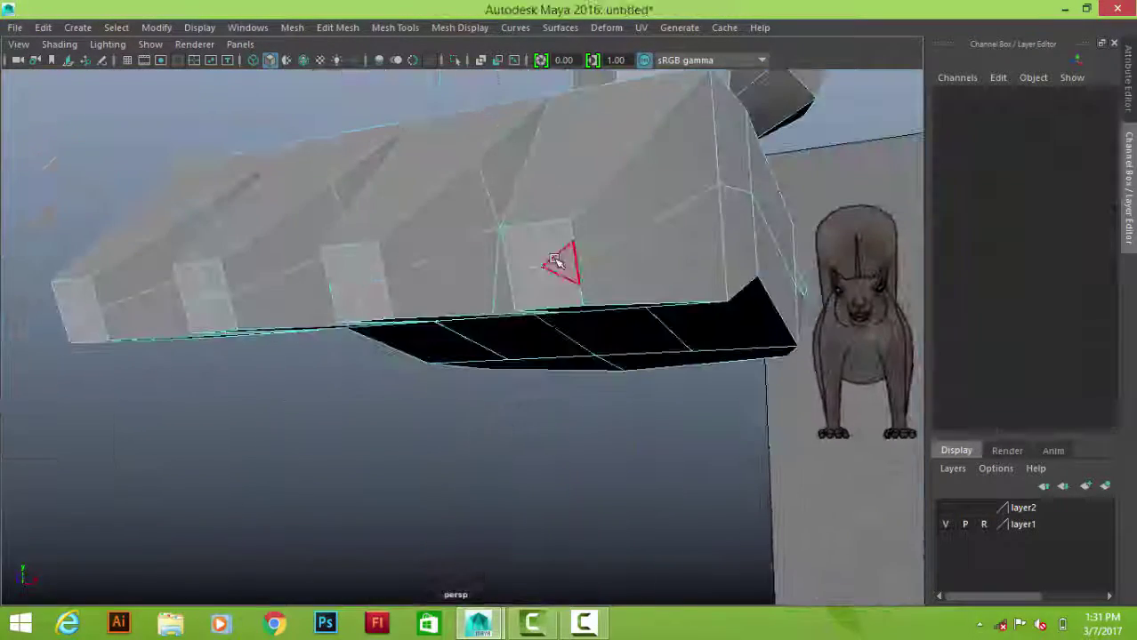
left_click(570, 283)
mouse_move(350, 298)
left_mouse_down("alt")
mouse_move(500, 310)
mouse_move(290, 300)
left_mouse_up("alt")
right_click_drag(723, 219, 680, 303, "shift")
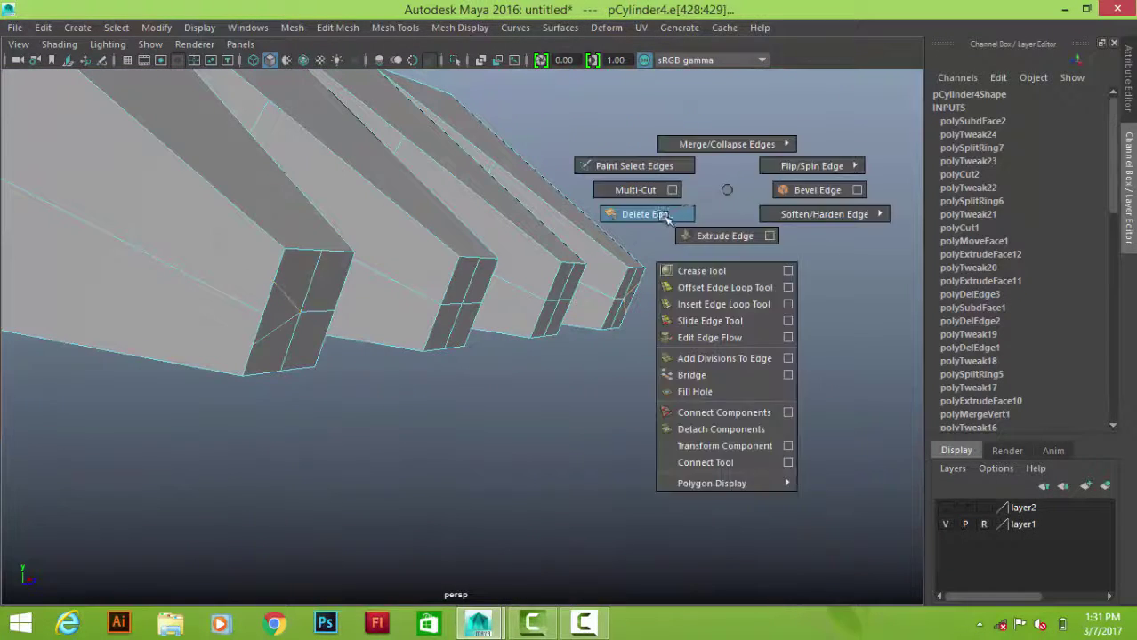
mouse_move(681, 303)
left_mouse_down("alt")
mouse_move(330, 268)
mouse_move(391, 269)
mouse_move(370, 292)
mouse_move(131, 370)
left_mouse_up("alt")
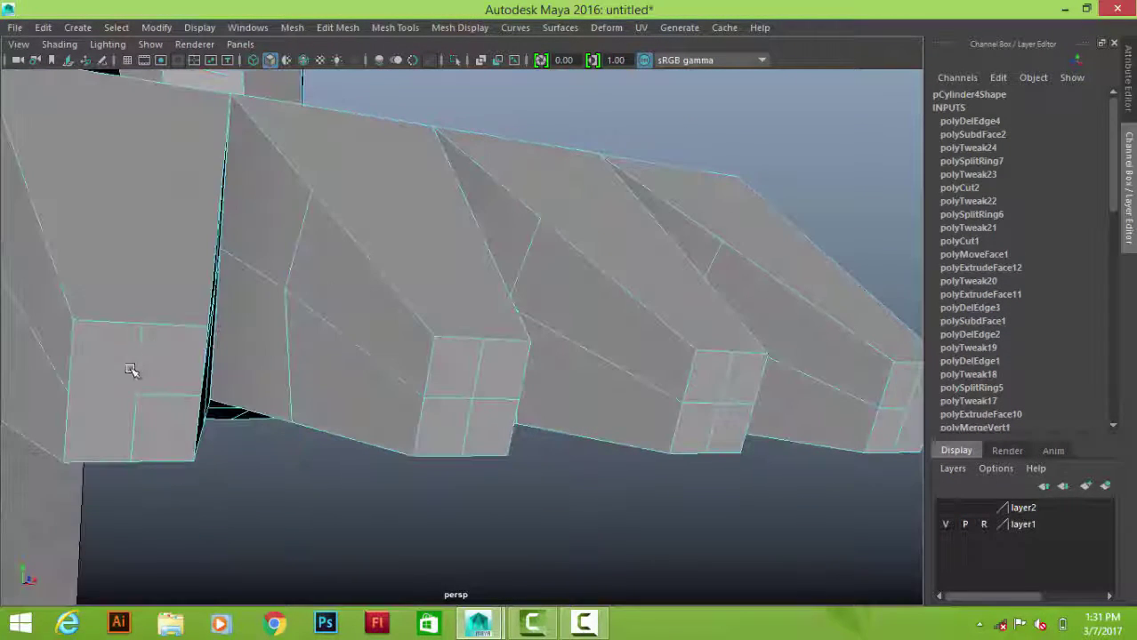
right_click_drag(132, 371, 142, 356)
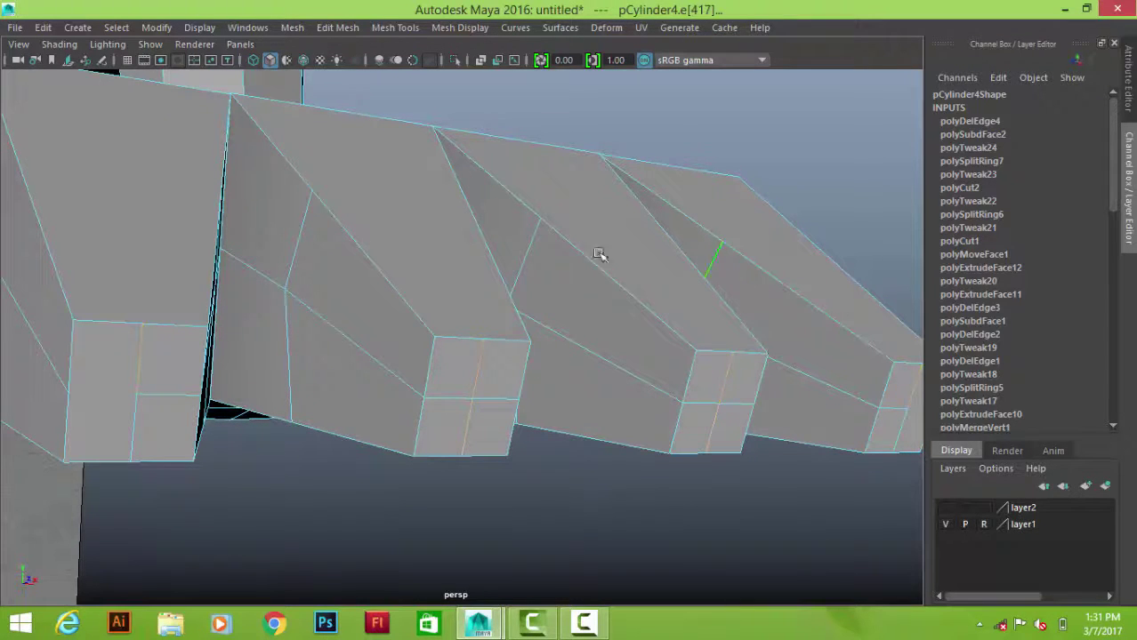
- Delete another stray edge on the toes and return to object mode
mouse_move(307, 223)
left_mouse_down("alt")
mouse_move(396, 255)
mouse_move(536, 386)
mouse_move(526, 299)
left_mouse_up("alt")
mouse_move(346, 306)
left_mouse_down("alt")
mouse_move(291, 330)
mouse_move(305, 293)
left_mouse_up("alt")
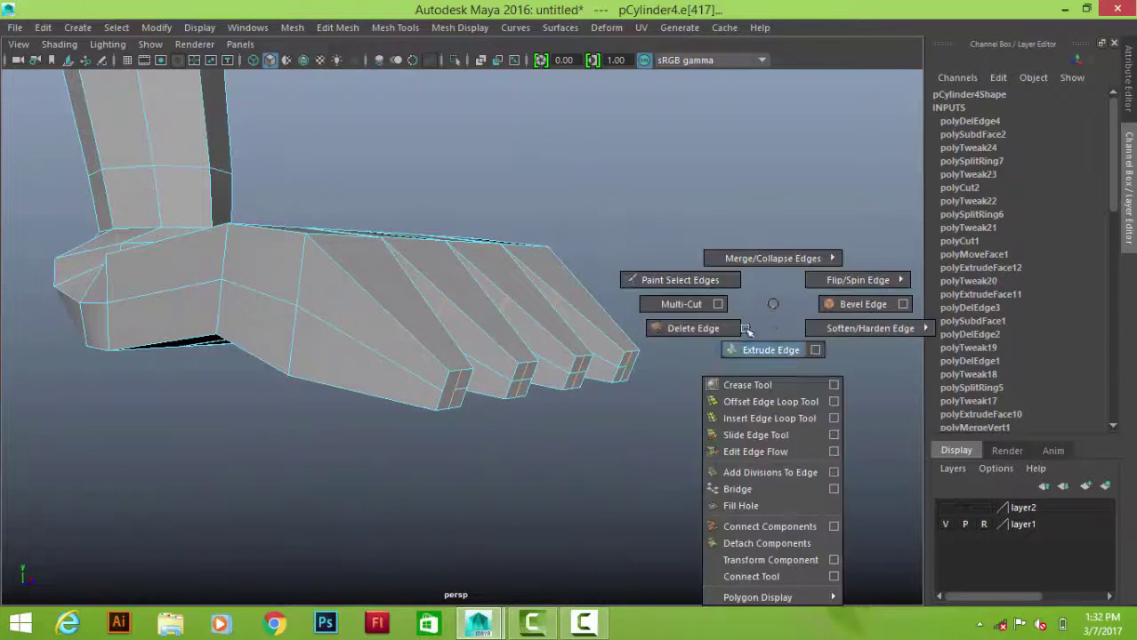
right_click_drag(772, 302, 692, 325, "shift")
scroll(458, 374, "up", 5)
right_click_drag(363, 160, 365, 303)
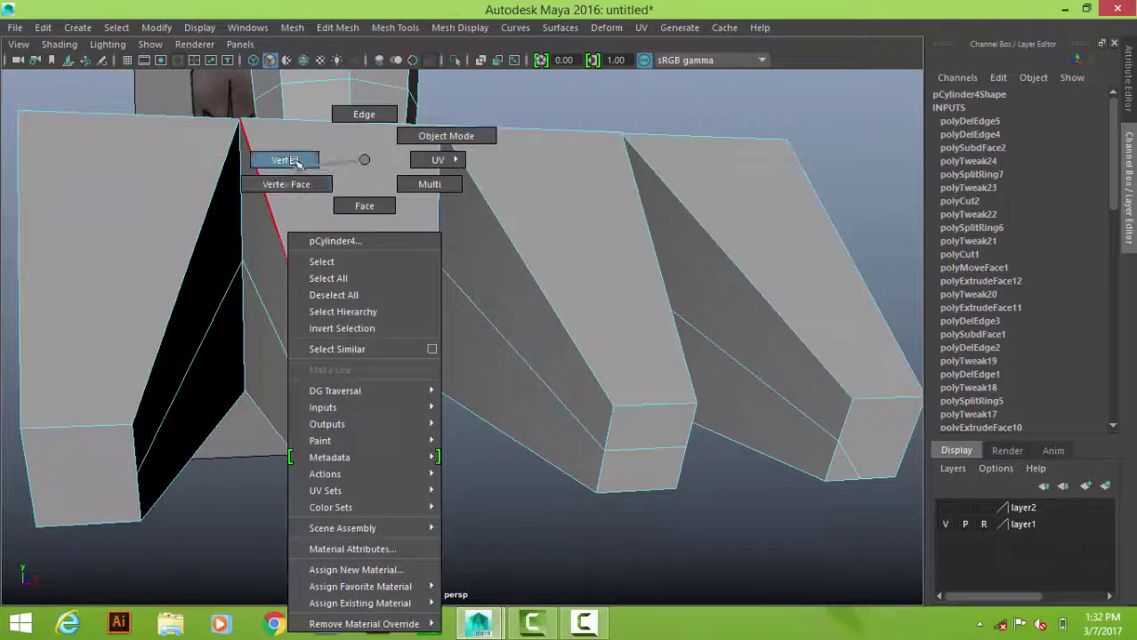
left_click(446, 135)
right_click_drag(446, 203, 397, 305, "shift")
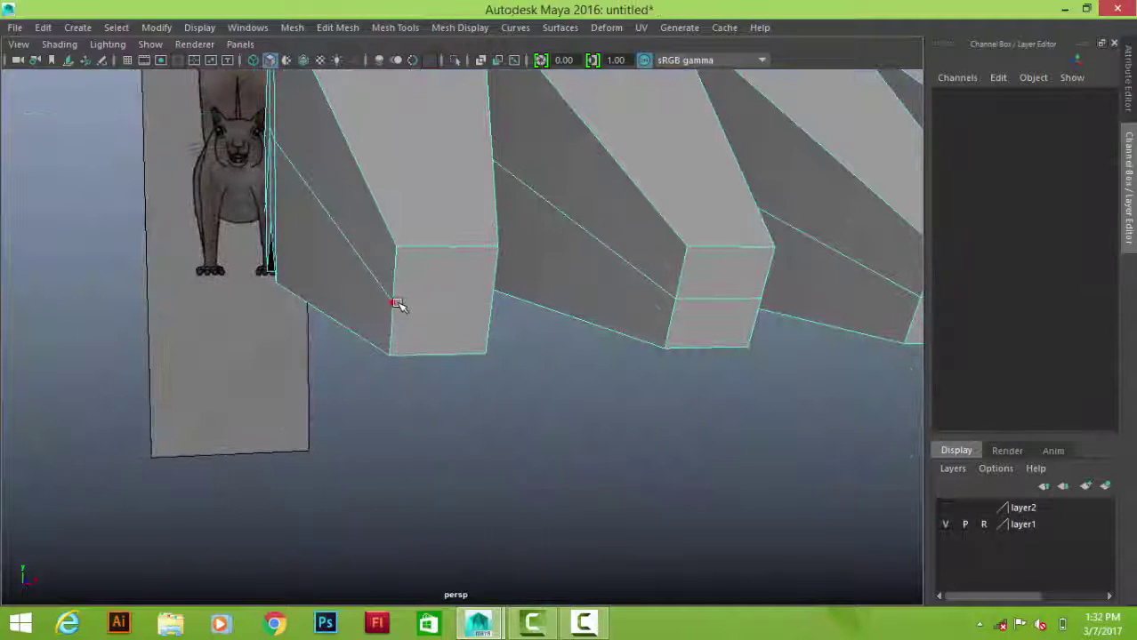
mouse_move(398, 306)
left_mouse_down("alt")
mouse_move(315, 315)
mouse_move(346, 364)
left_mouse_up("alt")
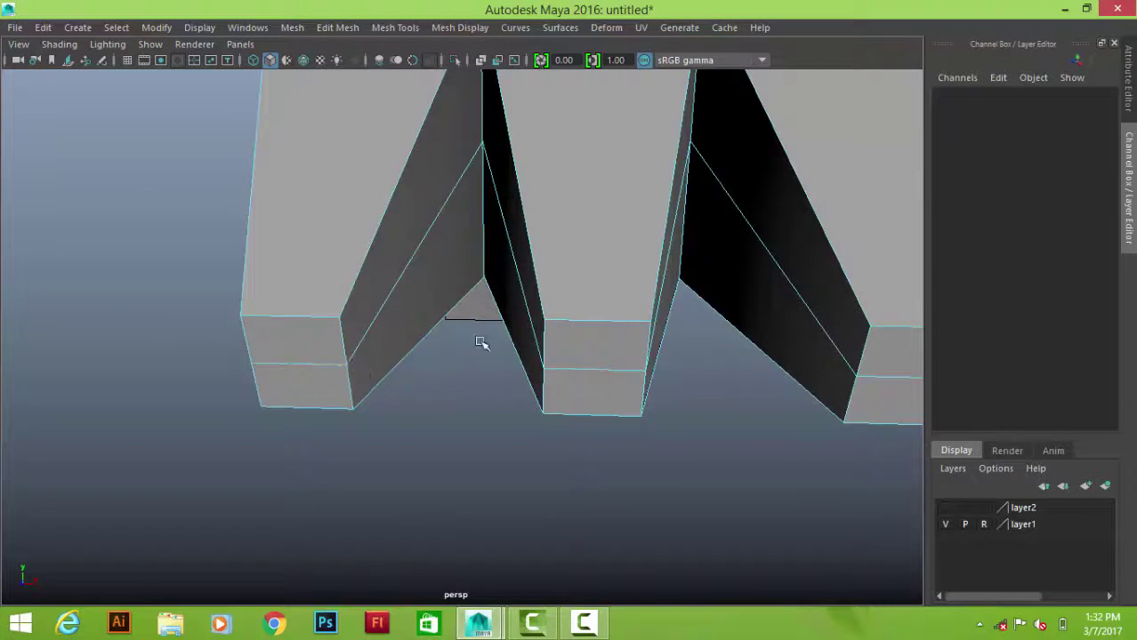
scroll(481, 343, "down", 5)
scroll(629, 422, "up", 3)
- Check the smoothed paw, delete one more stray foot edge, and recheck the smoothing
key("3")
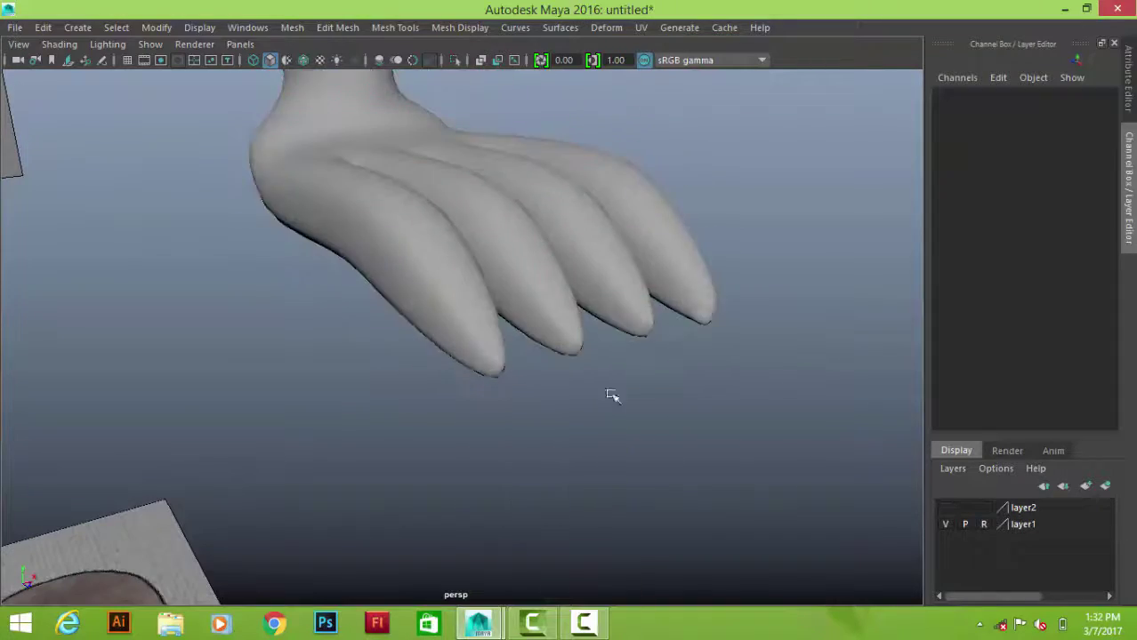
mouse_move(612, 396)
left_mouse_down("alt")
mouse_move(297, 282)
mouse_move(553, 274)
mouse_move(474, 286)
mouse_move(609, 324)
mouse_move(677, 304)
mouse_move(567, 275)
left_mouse_up("alt")
left_click(545, 304)
key("1")
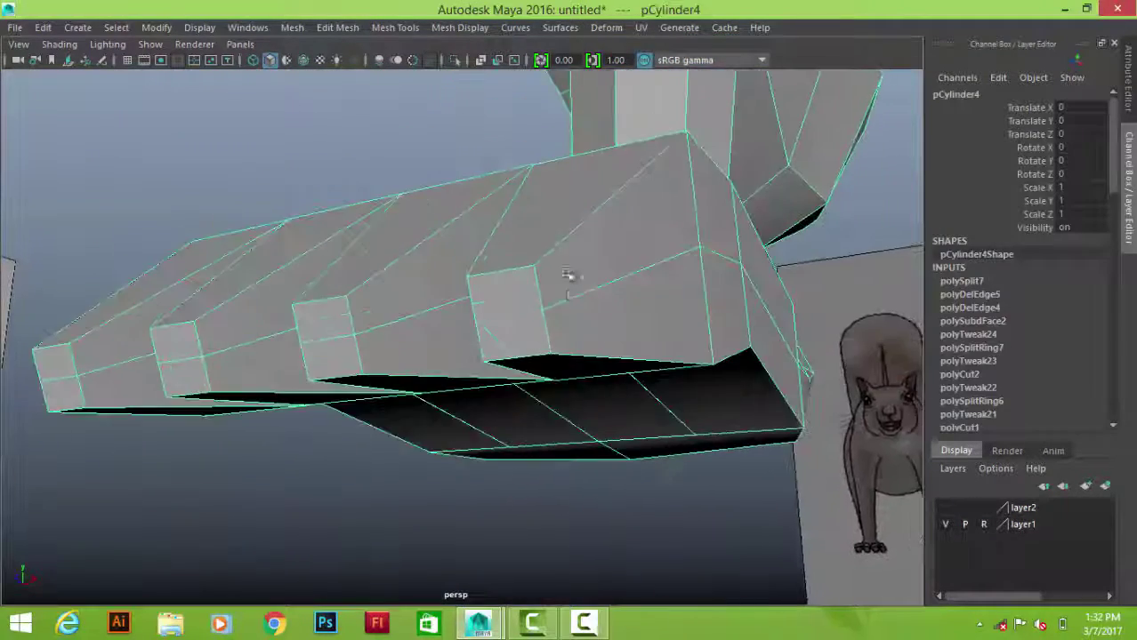
key("F10")
left_click(480, 385)
right_click_drag(858, 213, 830, 230, "shift")
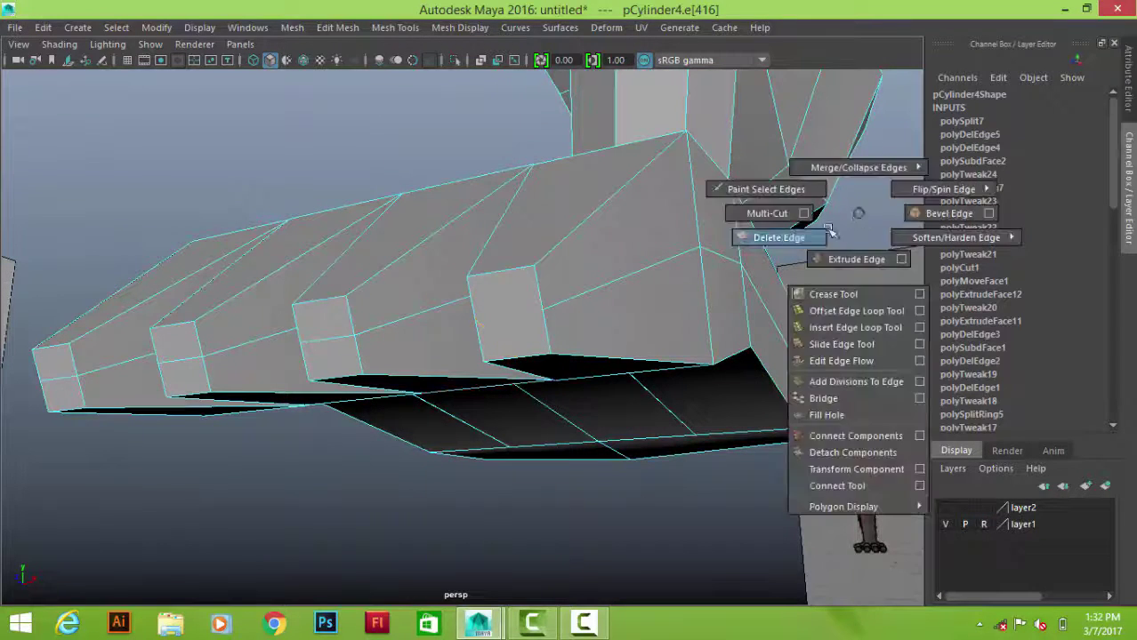
right_click_drag(528, 299, 527, 291)
key("3")
key("1")
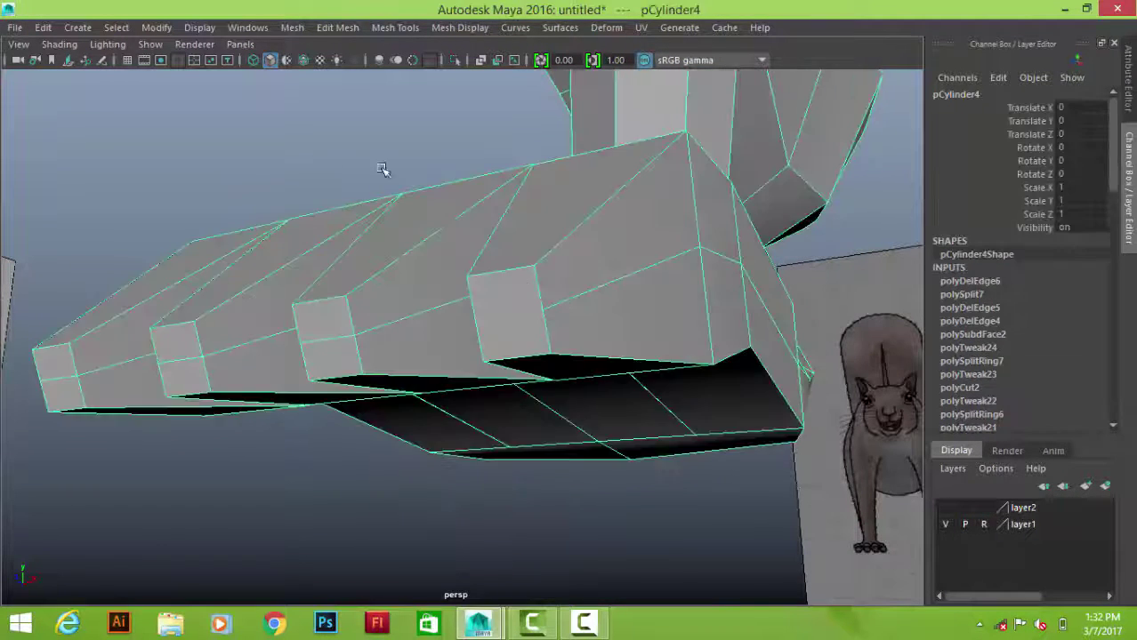
- Start Multi-Cut and frame the feet from the front
right_click_drag(482, 233, 391, 233, "shift")
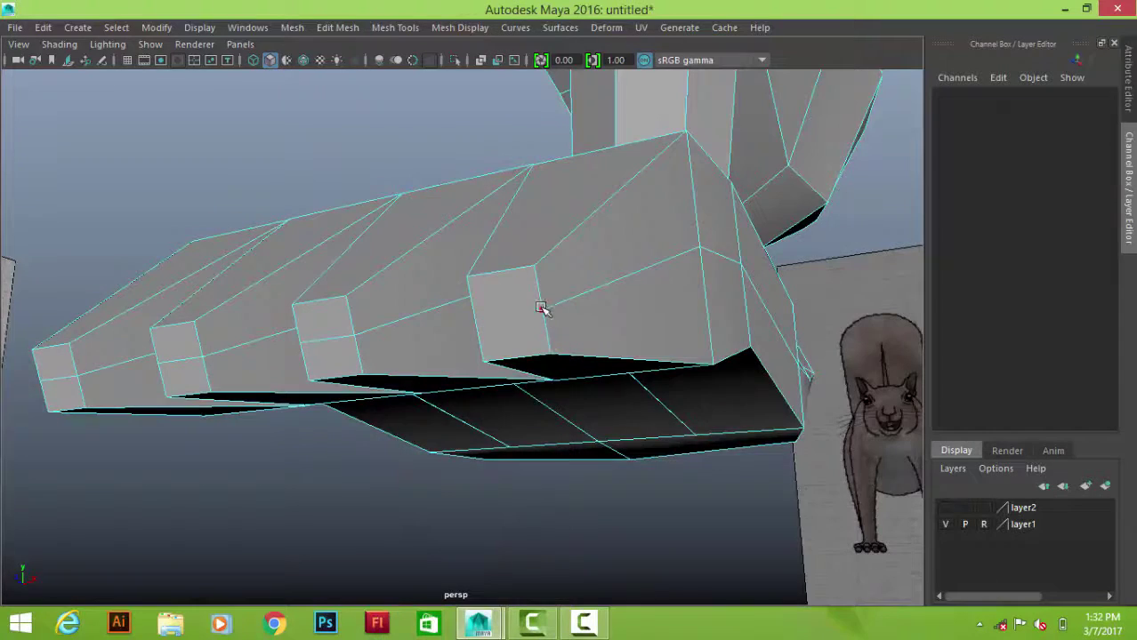
left_click_drag(542, 307, 614, 372, "alt")
right_click_drag(613, 373, 703, 433, "alt")
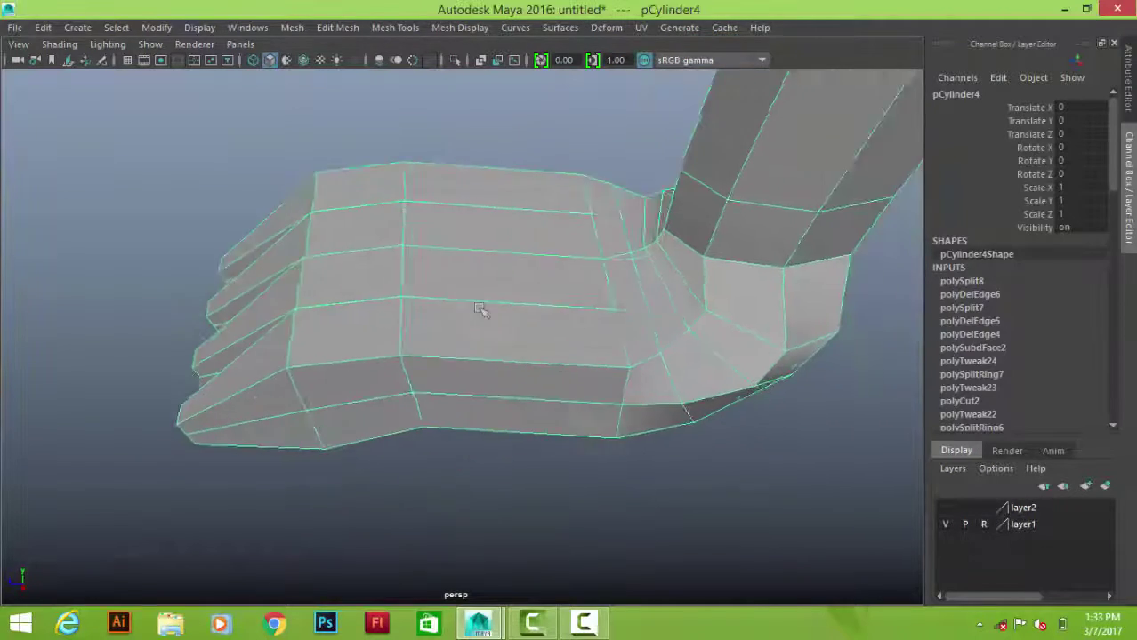
- Cut new edges across the toe in side view and nudge foot vertices to match the reference
mouse_move(481, 309)
left_mouse_down("alt")
mouse_move(488, 282)
mouse_move(419, 322)
left_mouse_up("alt")
right_click_drag(408, 233, 355, 314)
right_click(355, 314, "shift")
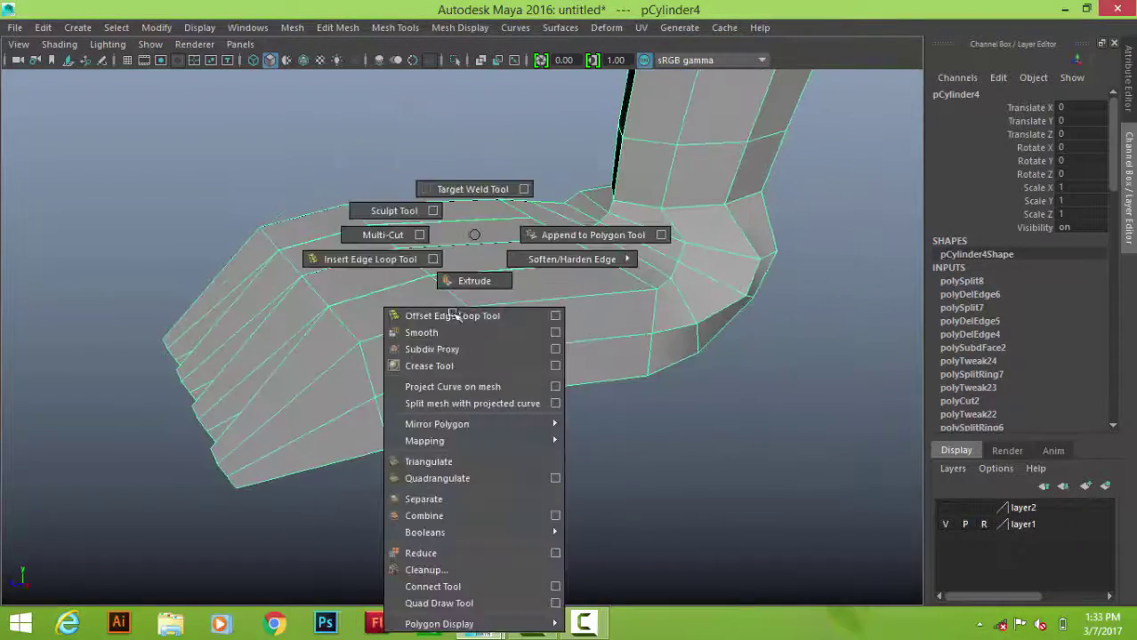
key("space")
key("space")
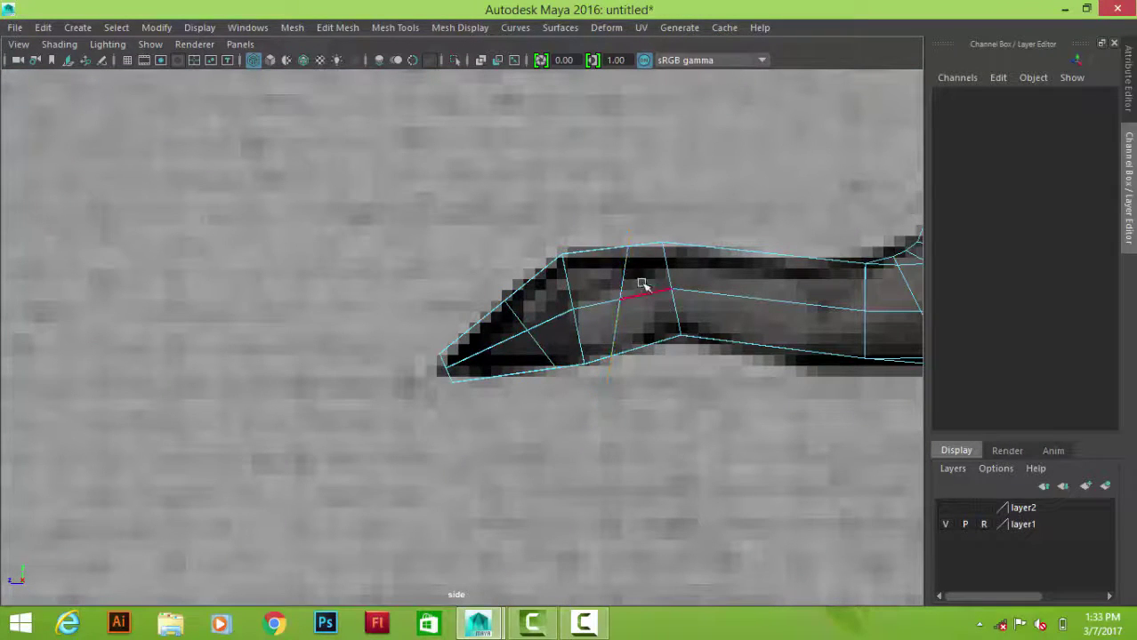
middle_click_drag(449, 329, 444, 385, "alt")
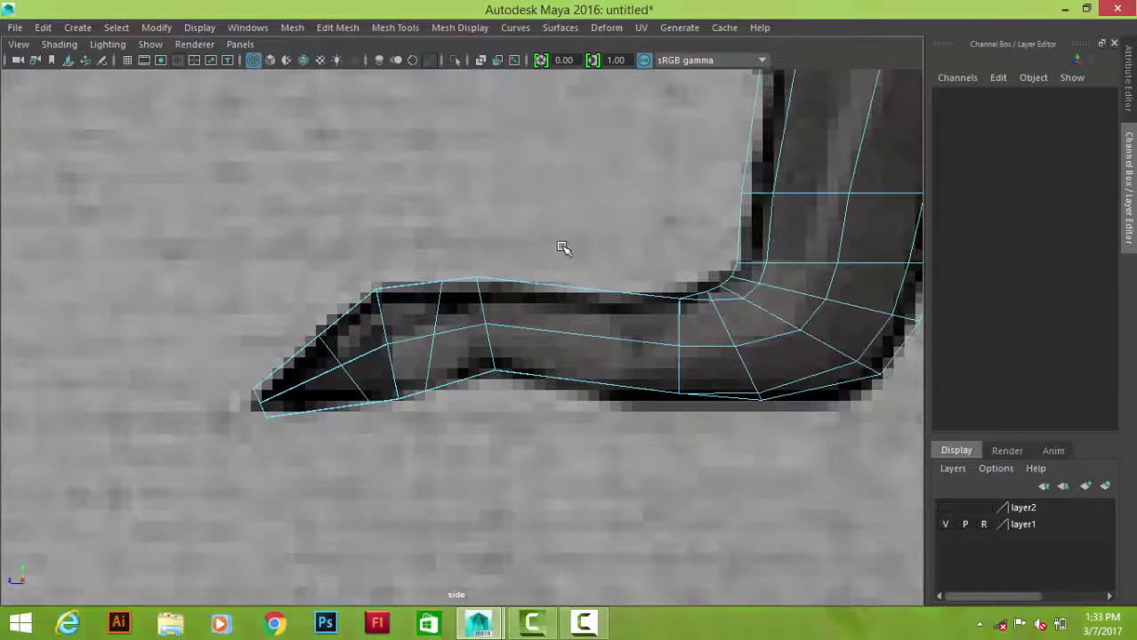
right_click_drag(584, 162, 503, 160)
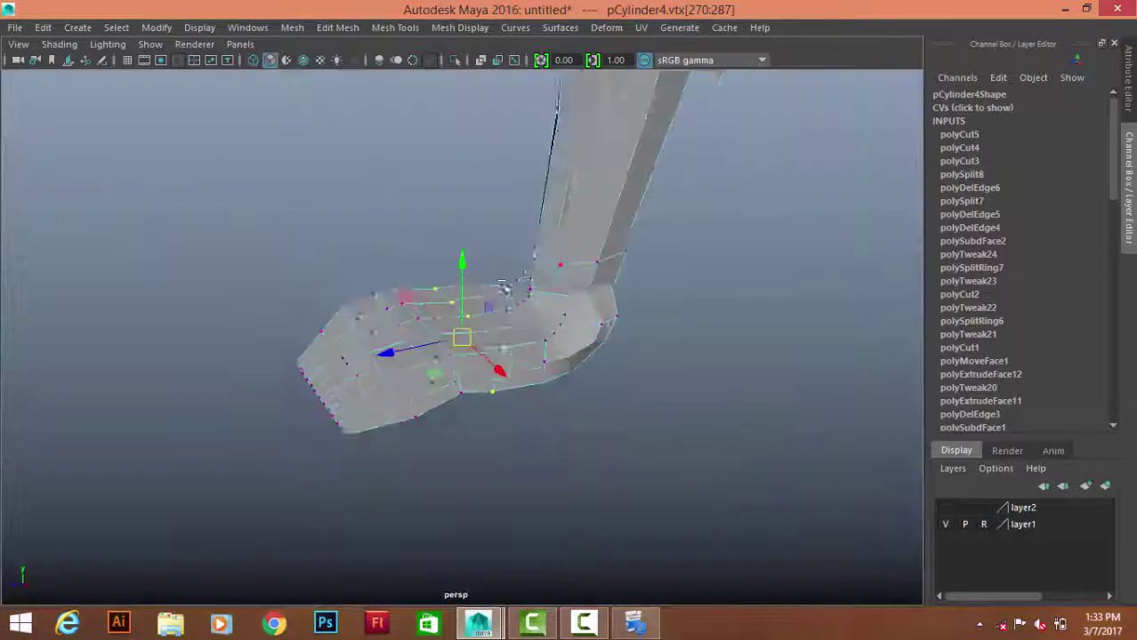
left_click_drag(770, 279, 599, 203, "alt")
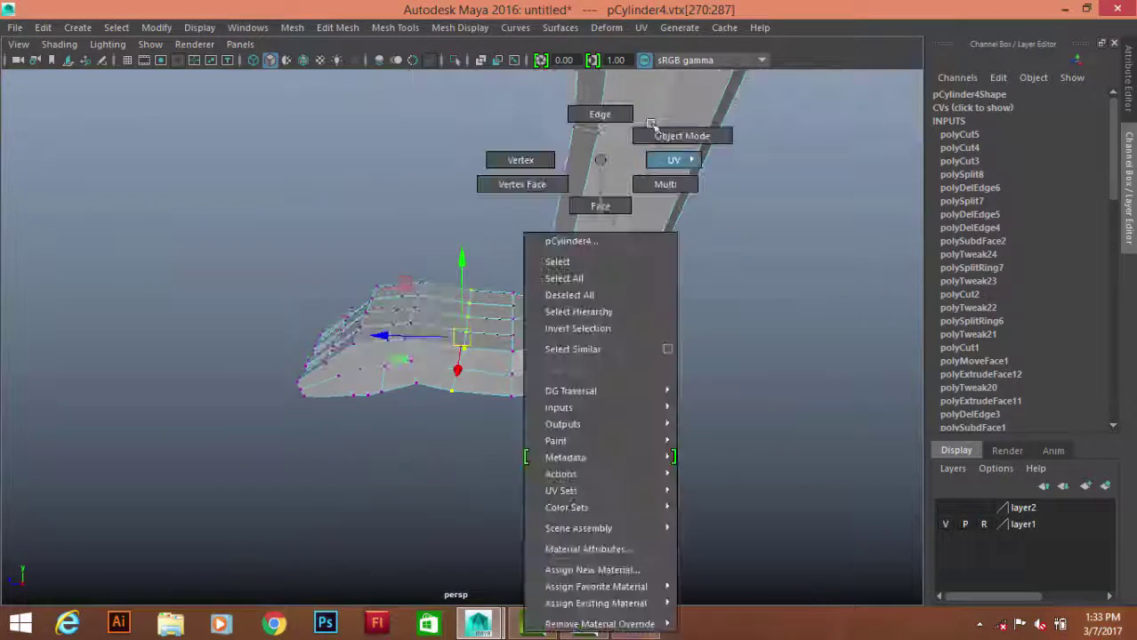
right_click_drag(599, 203, 681, 134)
- Duplicate the lower leg and paw faces into polySurface2 and switch to the side view
left_click(761, 293)
left_click_drag(761, 293, 468, 340, "alt")
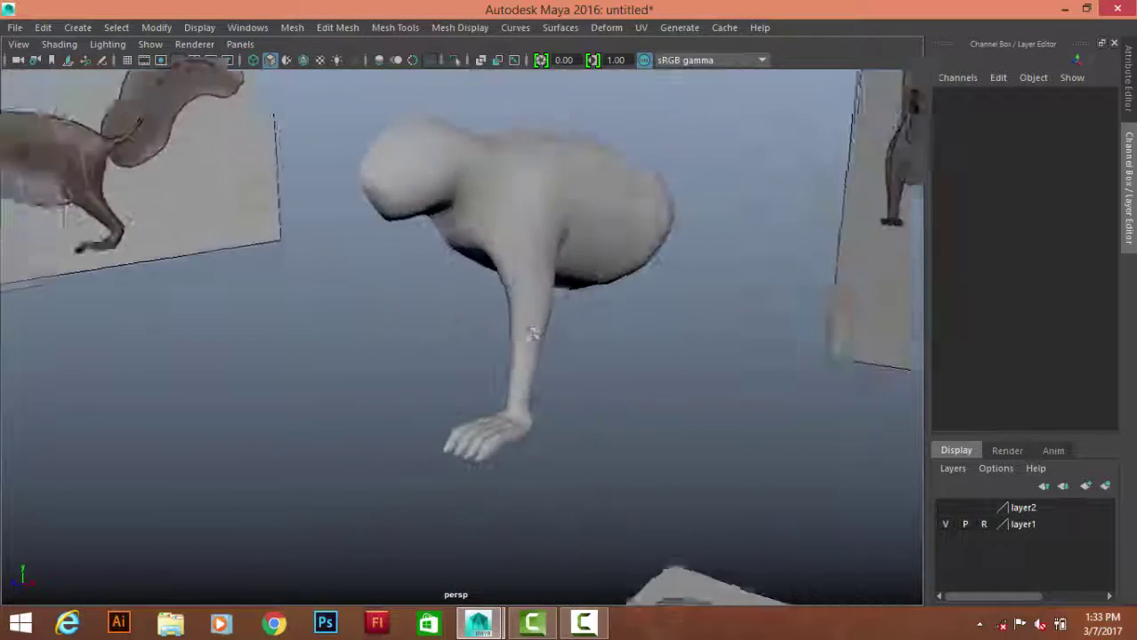
right_click_drag(576, 420, 523, 392, "alt")
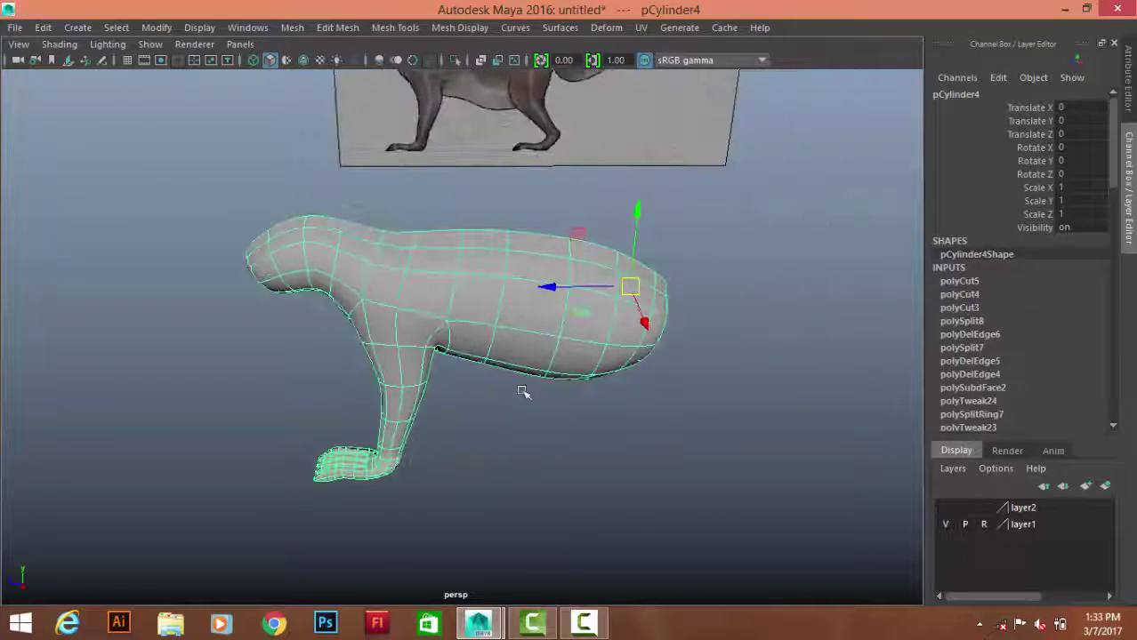
key("1")
right_click_drag(483, 304, 571, 368, "alt")
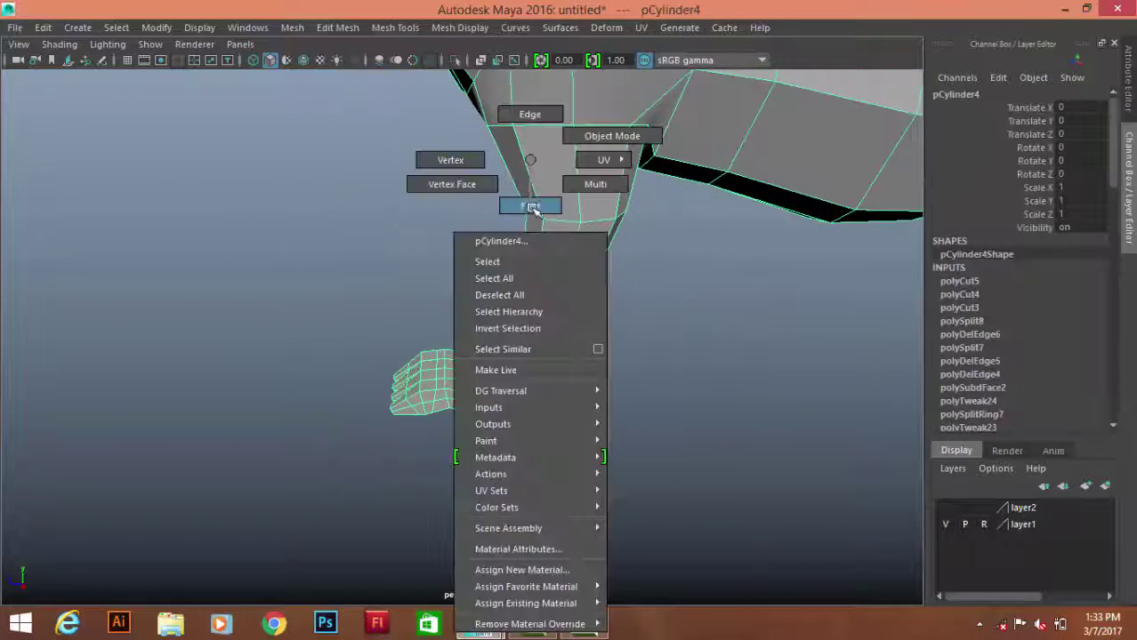
right_click_drag(525, 152, 533, 203)
mouse_move(533, 203)
left_mouse_down("alt")
mouse_move(554, 426)
mouse_move(502, 437)
left_mouse_up("alt")
double_click(502, 437)
right_click_drag(708, 297, 694, 534, "shift")
key("F8")
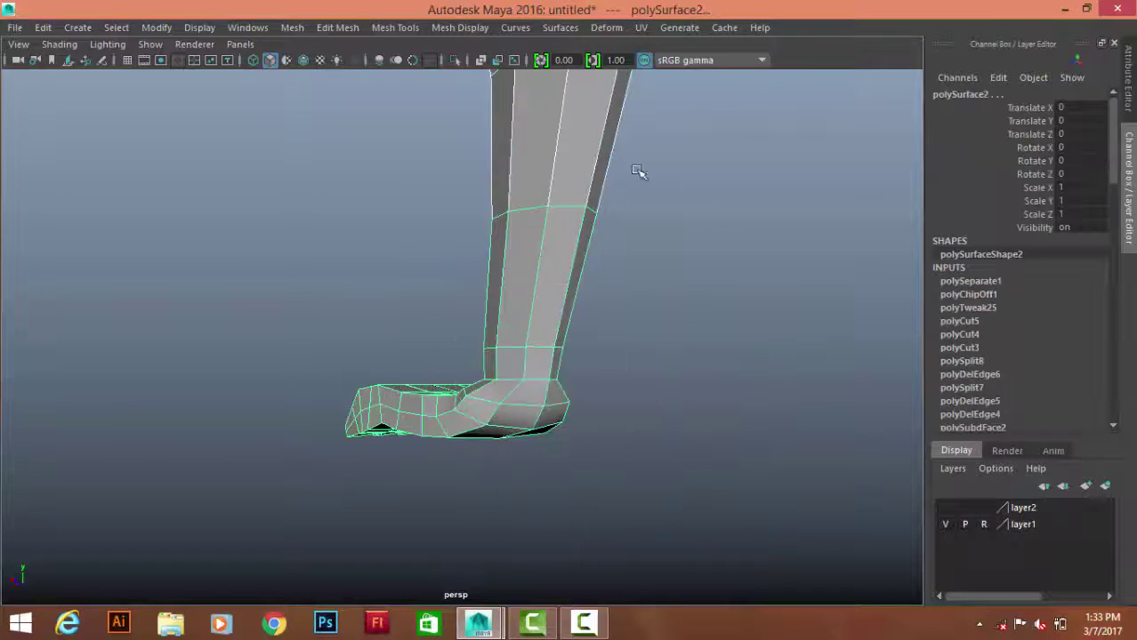
right_click_drag(641, 169, 573, 466, "alt")
key("space")
key("space")
- Center the pivot of the leg copy and frame it in the side view
left_click(157, 27)
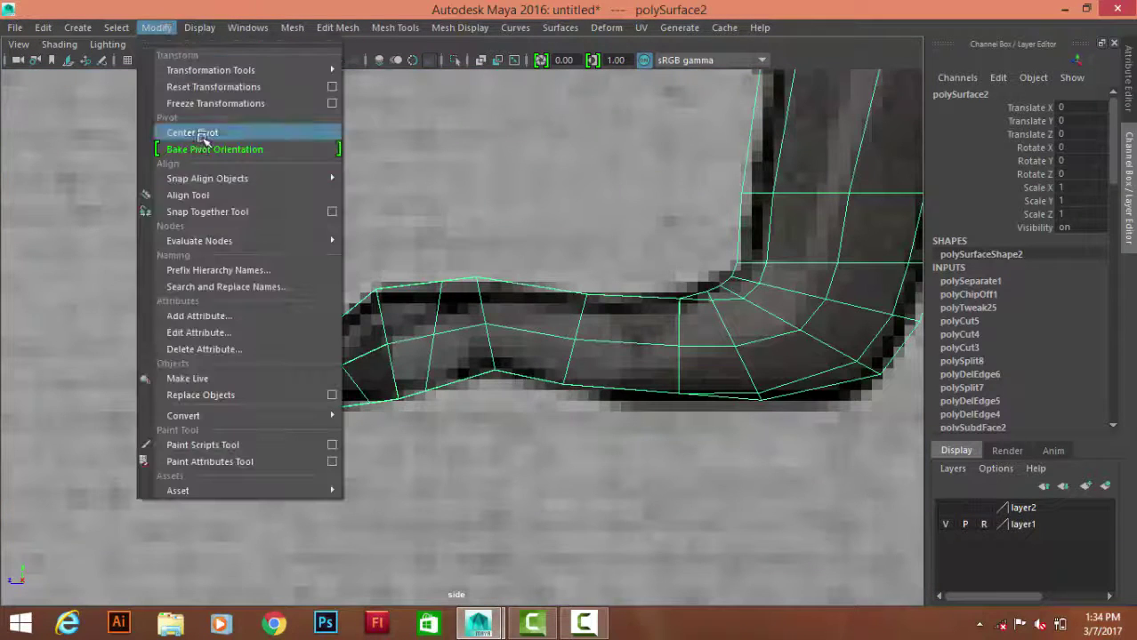
left_click(214, 127)
key("a")
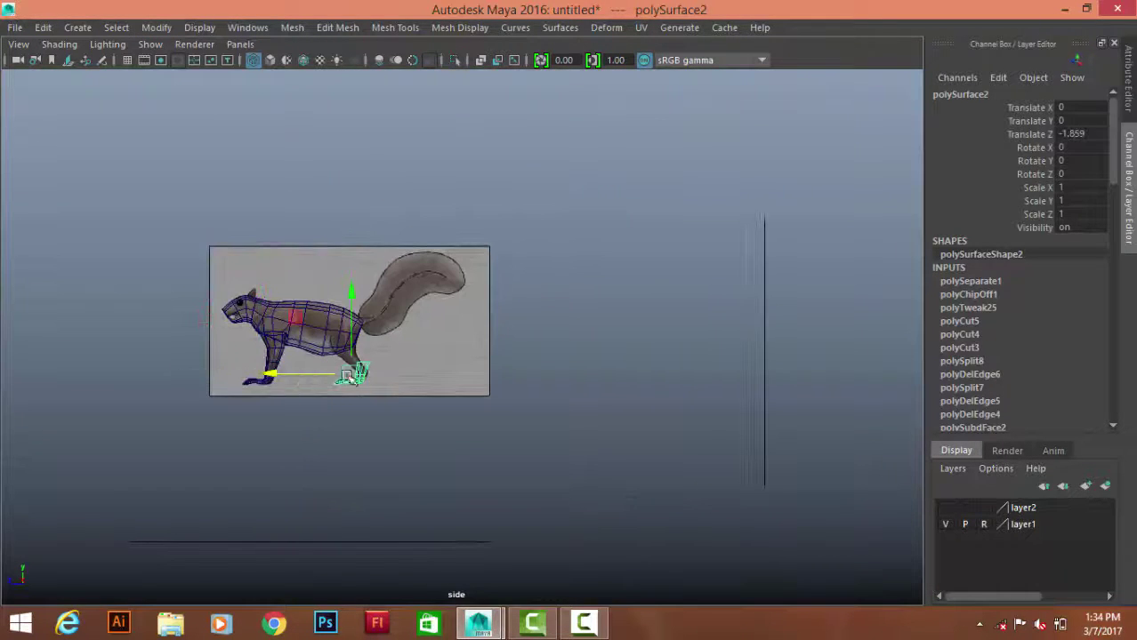
key("f")
scroll(374, 356, "down", 2)
scroll(378, 338, "up", 1)
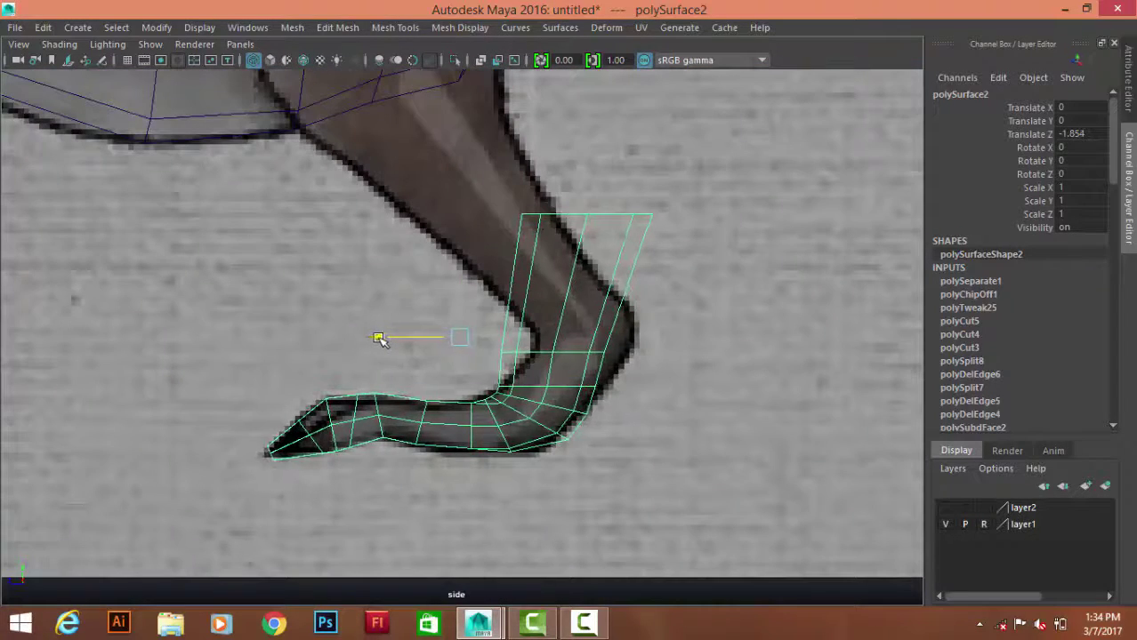
scroll(634, 428, "up", 3)
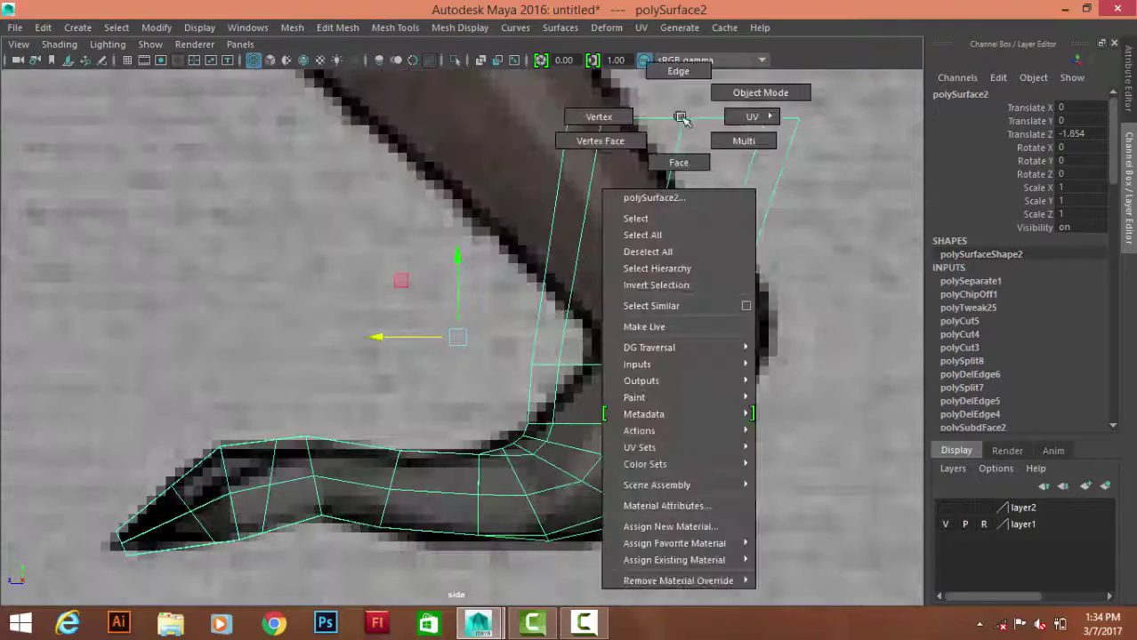
- Delete the upper leg faces from the copy, leaving the lower leg piece
right_click_drag(678, 114, 491, 86)
left_click_drag(852, 391, 849, 391)
key("Delete")
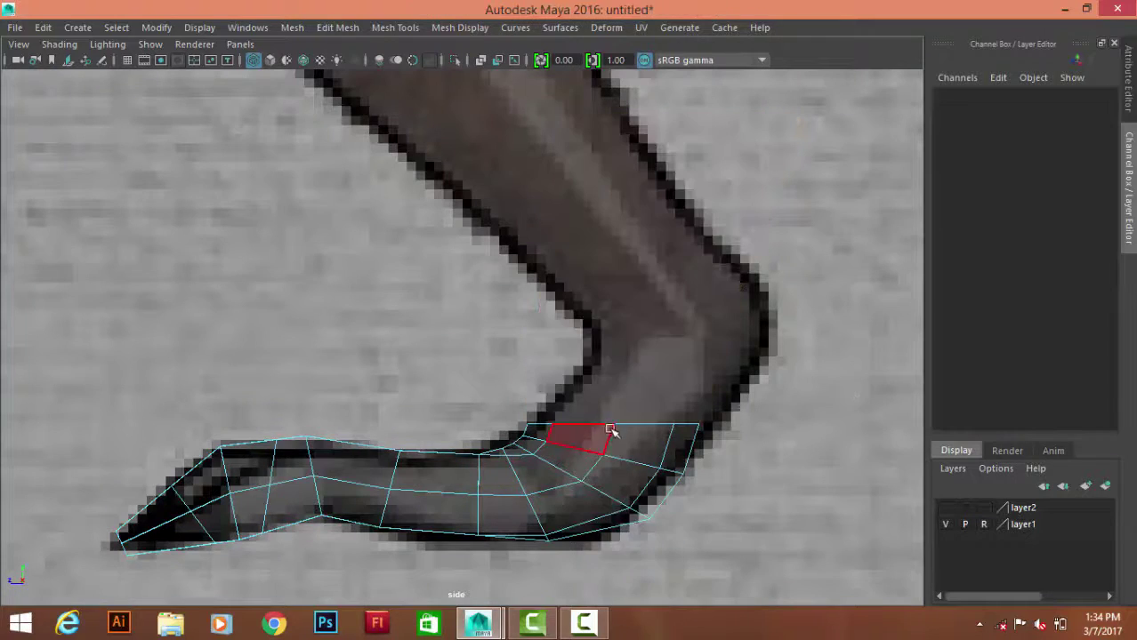
right_click(612, 158)
key("space")
- Select the edge loop around the leg's open top in perspective view
mouse_move(738, 209)
left_mouse_down()
mouse_move(665, 279)
mouse_move(414, 287)
left_mouse_up()
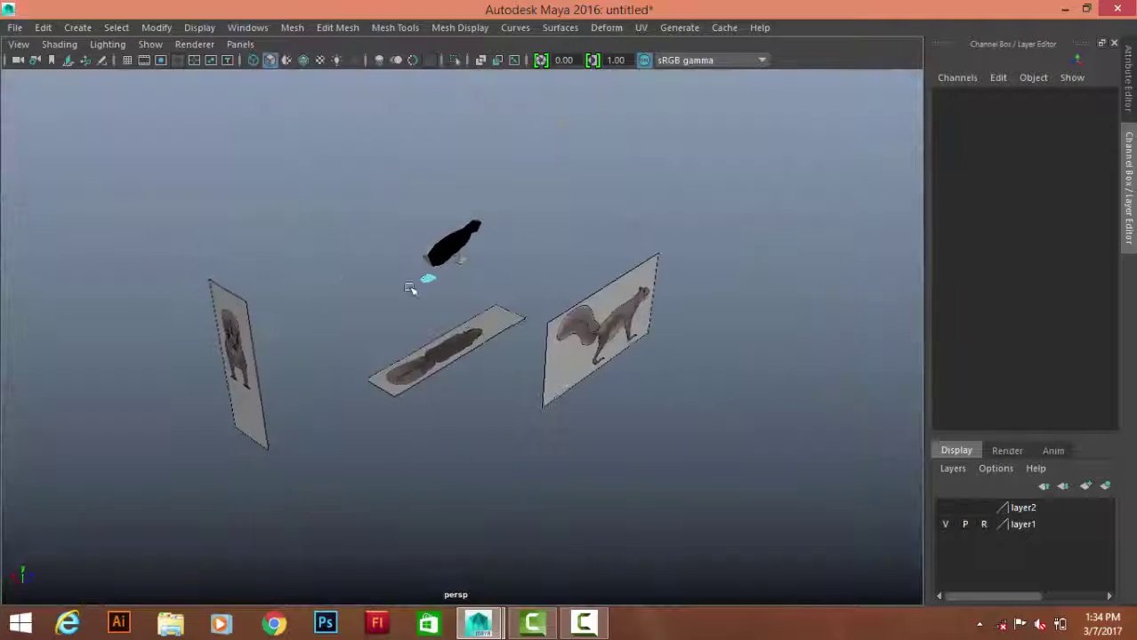
scroll(400, 293, "up", 5)
scroll(444, 320, "down", 3)
key("f")
scroll(534, 302, "up", 3)
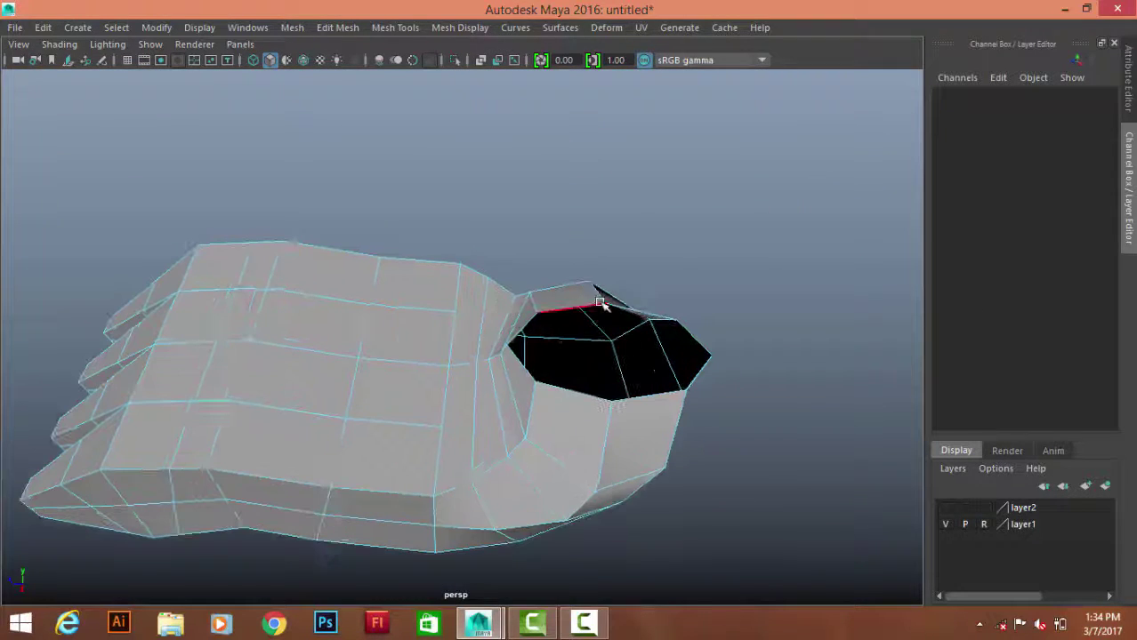
left_click(581, 310)
double_click(590, 383)
scroll(375, 348, "down", 3)
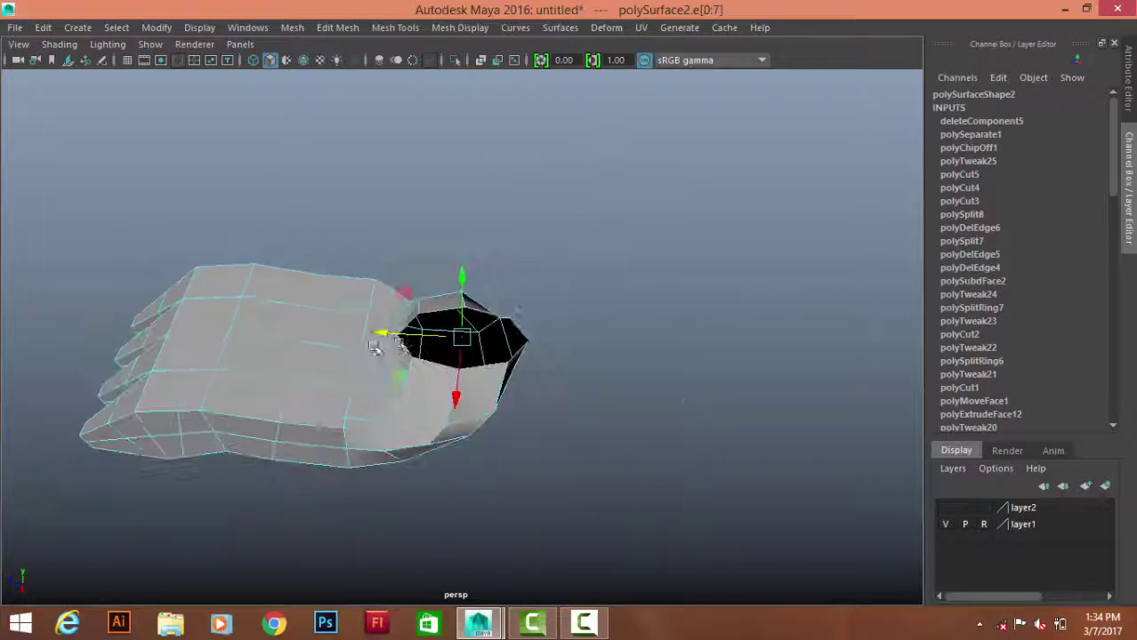
mouse_move(375, 347)
left_mouse_down("alt")
mouse_move(474, 330)
mouse_move(541, 372)
left_mouse_up("alt")
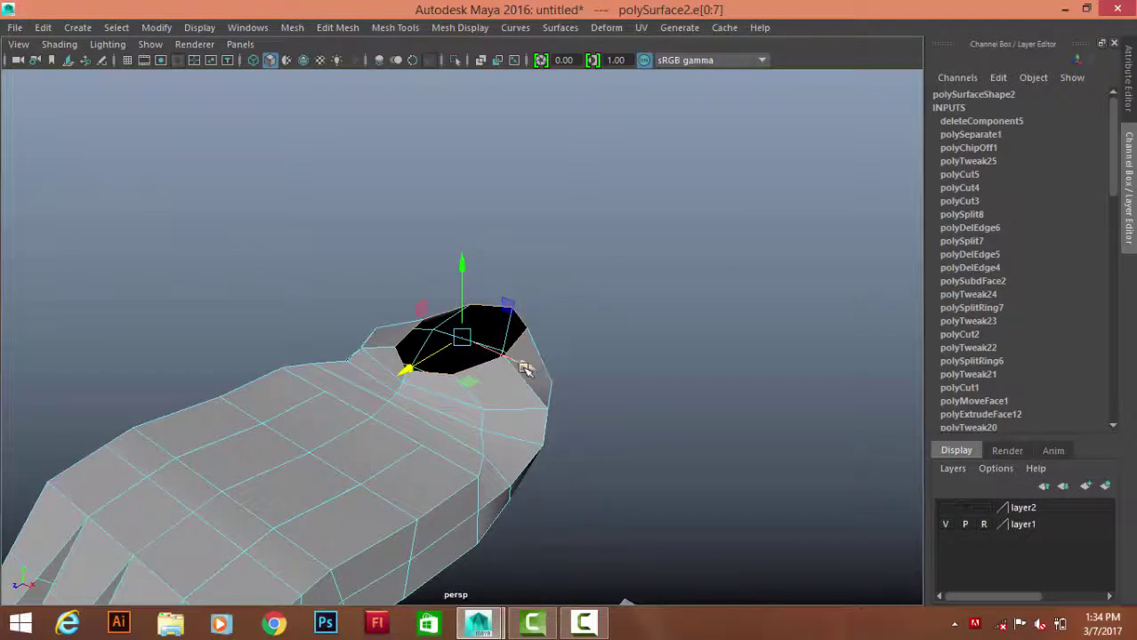
- Select vertices around the rim of the leg opening
right_click_drag(494, 157, 413, 157)
left_click_drag(380, 330, 437, 300, "alt")
left_click(418, 307)
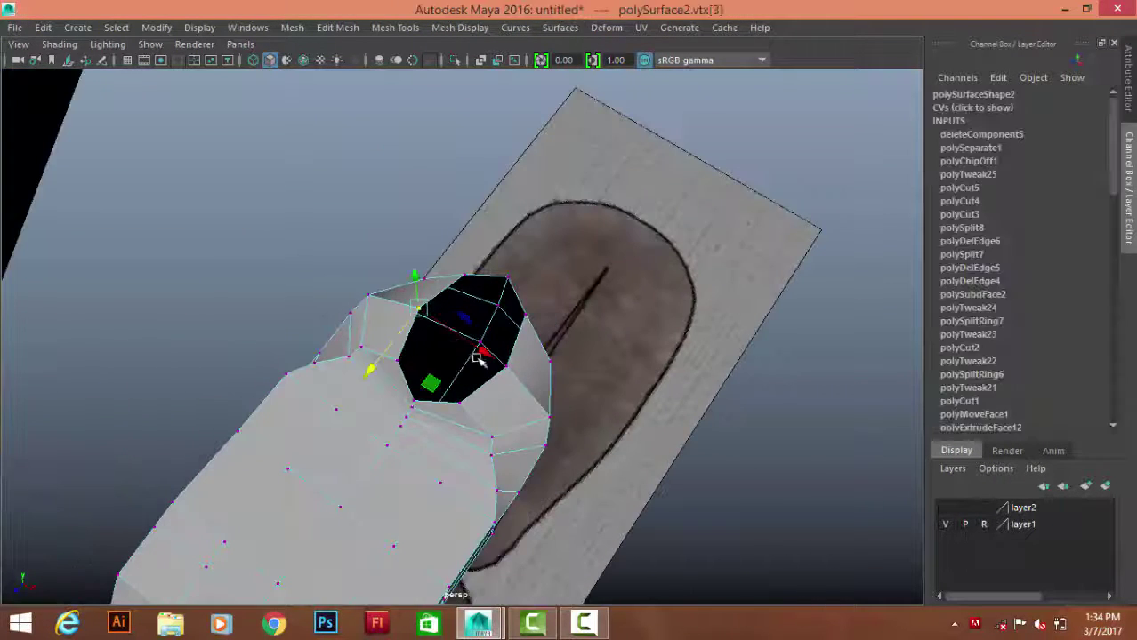
left_click(507, 366, "shift")
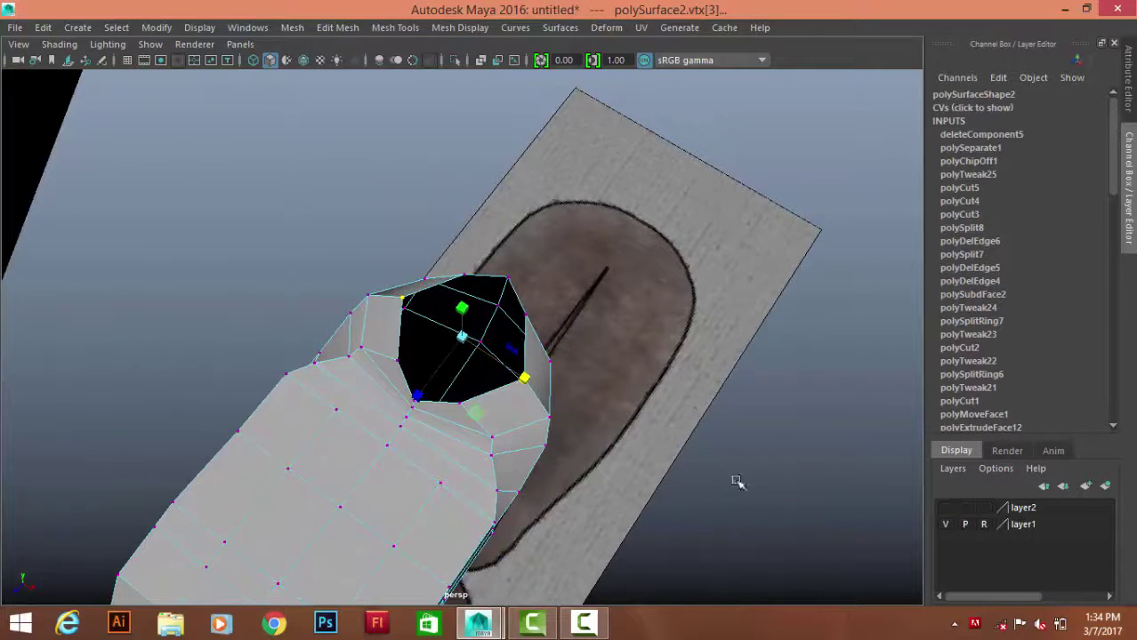
left_click_drag(737, 482, 399, 355, "alt")
left_click(406, 326)
left_click(426, 419)
mouse_move(427, 419)
left_mouse_down("alt")
mouse_move(346, 353)
mouse_move(393, 339)
mouse_move(483, 399)
mouse_move(484, 294)
left_mouse_up("alt")
left_click(482, 285)
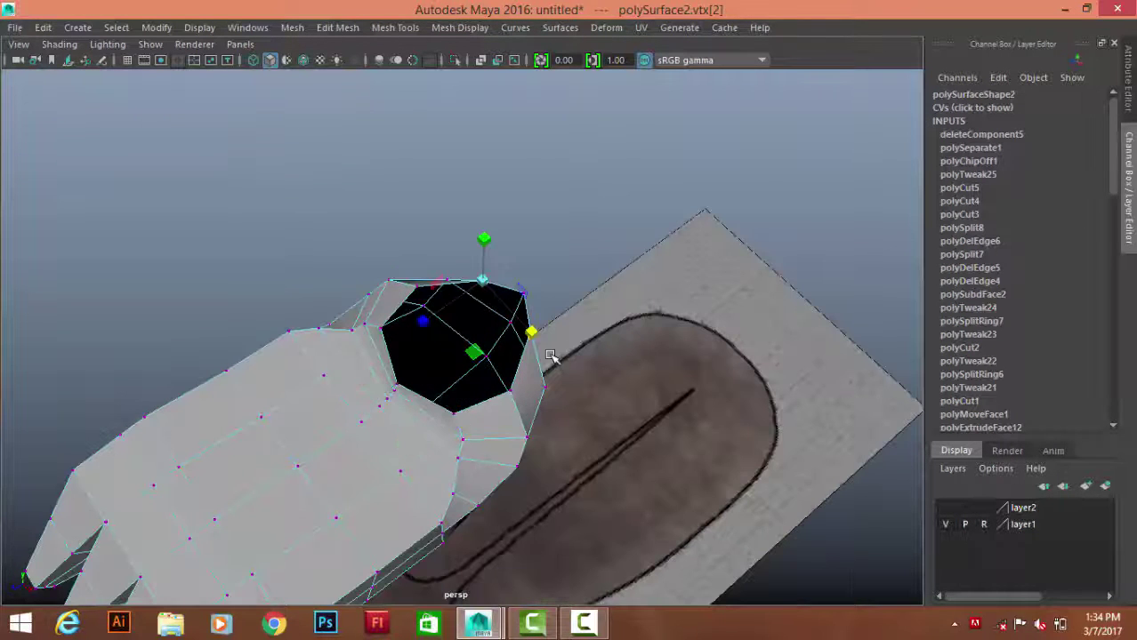
- Select the rim loop and fill the hole with a cap face
left_click_drag(545, 355, 531, 332, "alt")
double_click(537, 355)
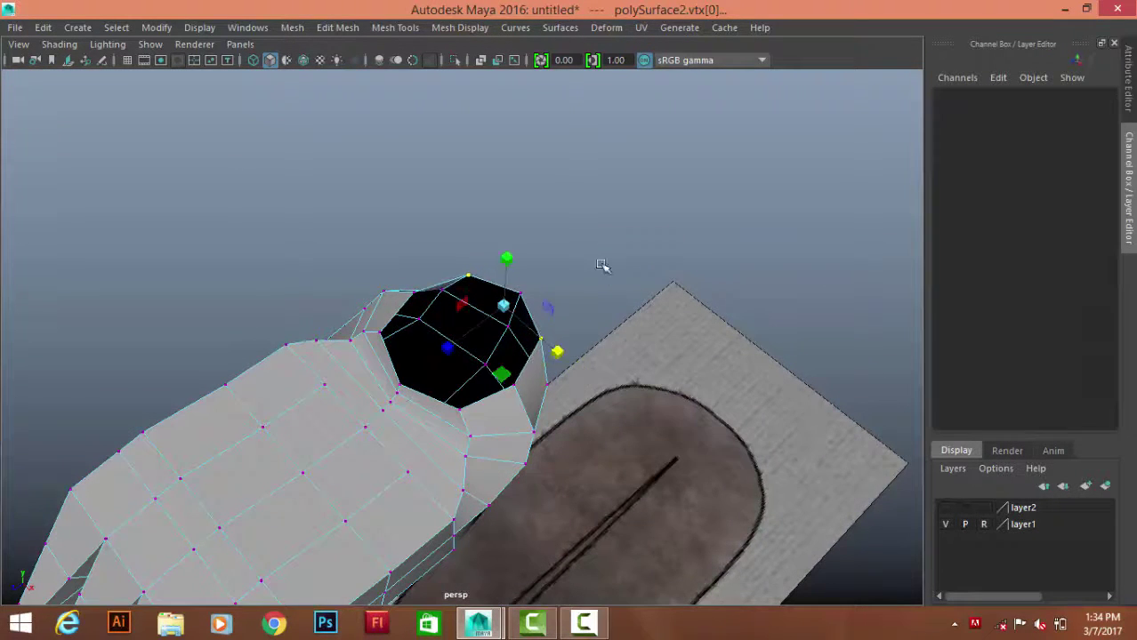
mouse_move(604, 265)
left_mouse_down("alt")
mouse_move(416, 289)
mouse_move(525, 386)
mouse_move(545, 344)
left_mouse_up("alt")
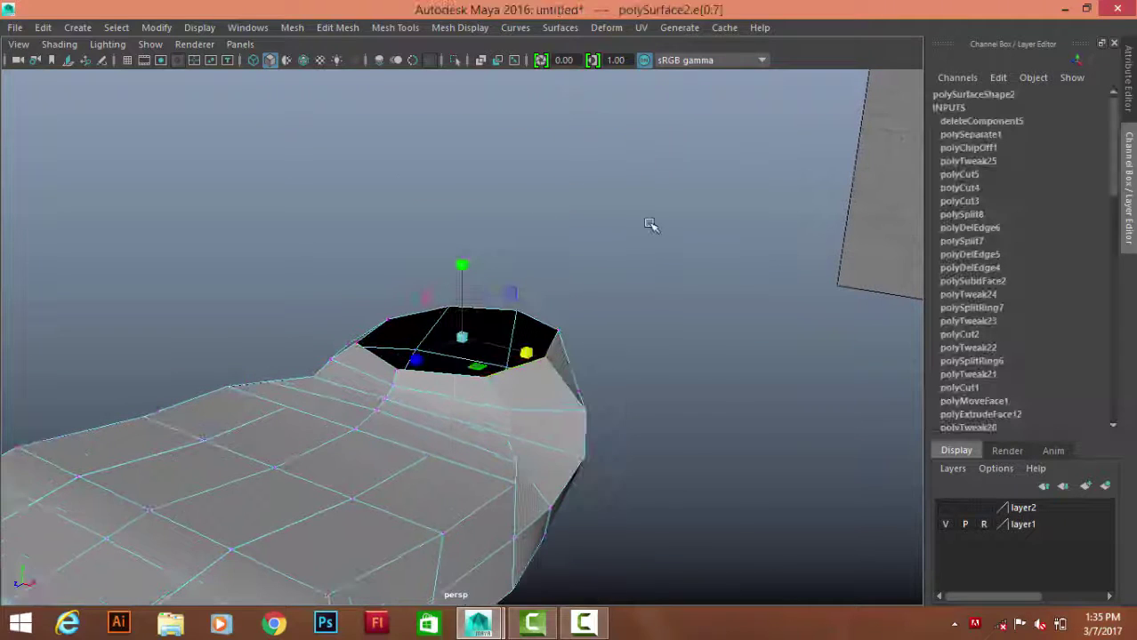
right_click_drag(651, 225, 649, 418, "shift")
mouse_move(517, 160)
right_mouse_down()
mouse_move(518, 322)
mouse_move(517, 205)
right_mouse_up()
- Extrude the cap face up into the bend and delete the extra edge loop
left_click(498, 334)
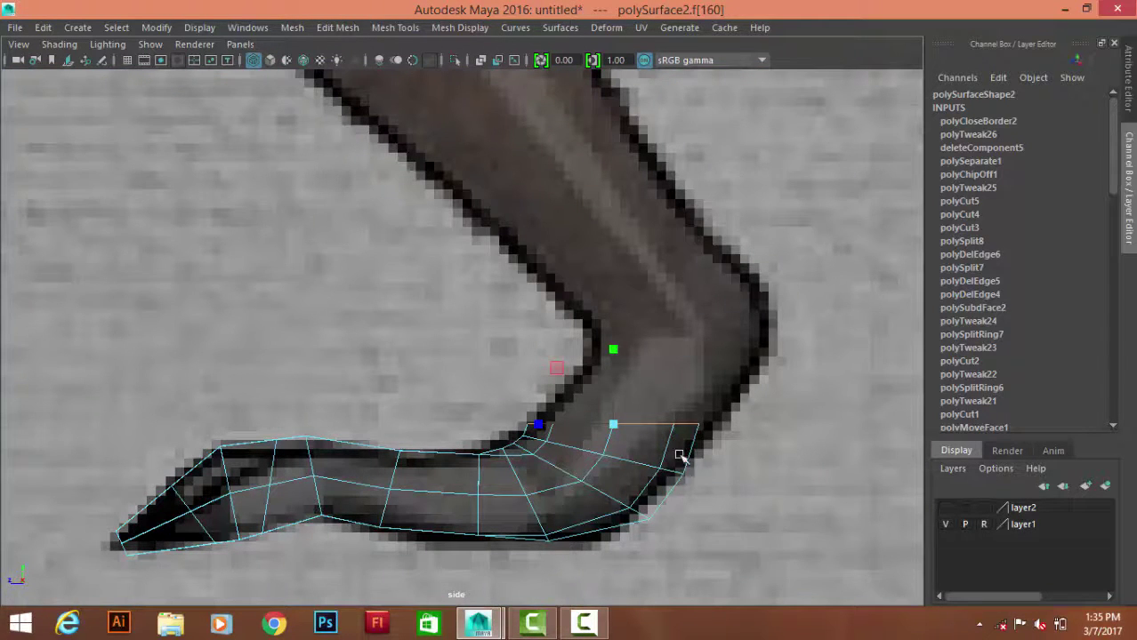
middle_click_drag(665, 449, 482, 431, "alt")
right_click_drag(736, 297, 735, 367, "shift")
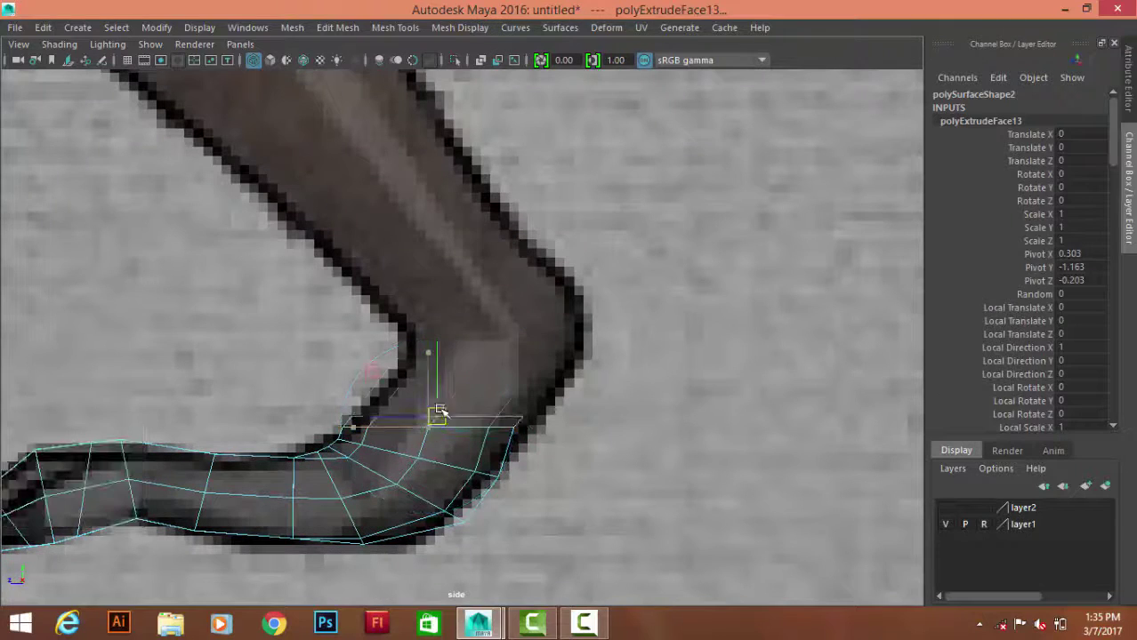
left_click_drag(439, 411, 495, 352)
right_click_drag(464, 160, 464, 116)
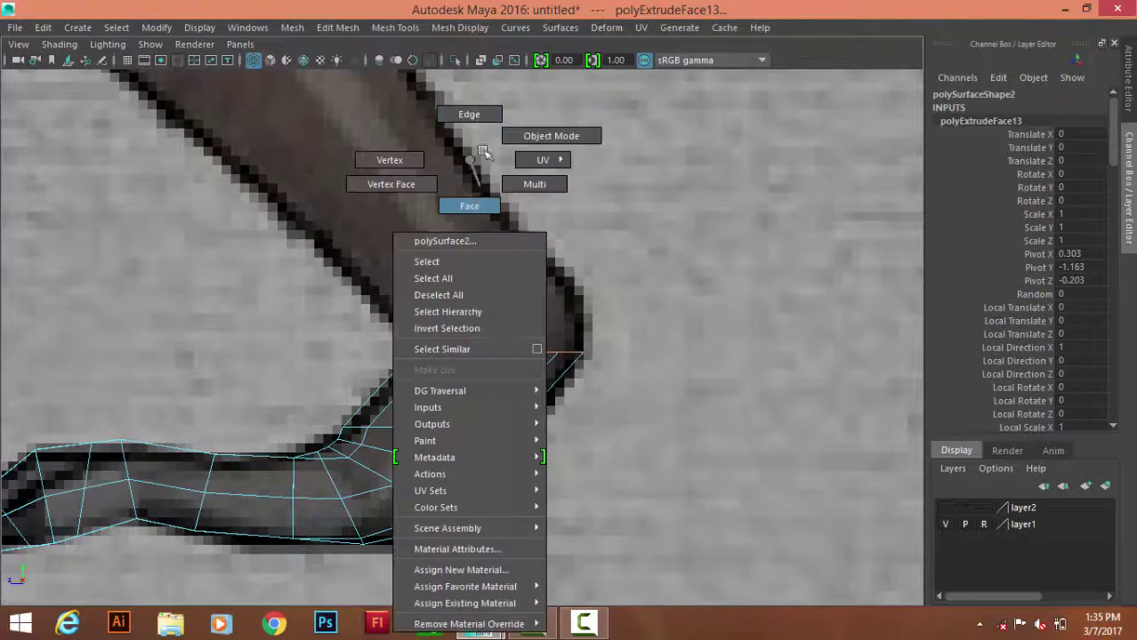
double_click(463, 427)
right_click_drag(675, 402, 602, 425, "shift")
- Rotate the top vertex row around the inner bend to follow the side reference
right_click_drag(502, 157, 418, 176)
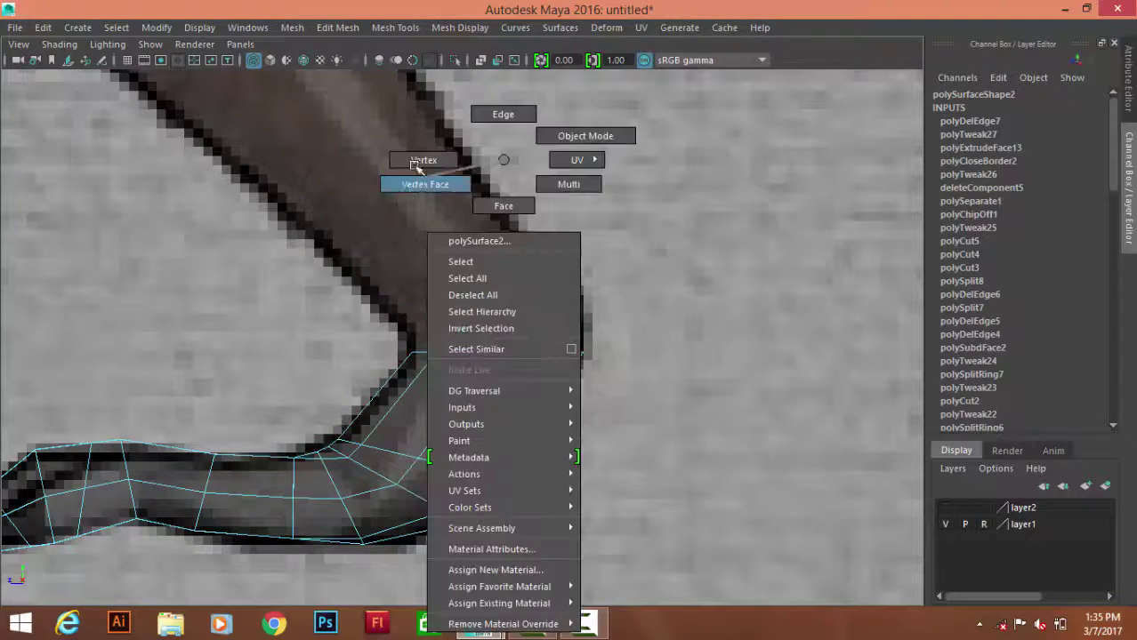
left_click_drag(621, 380, 391, 334)
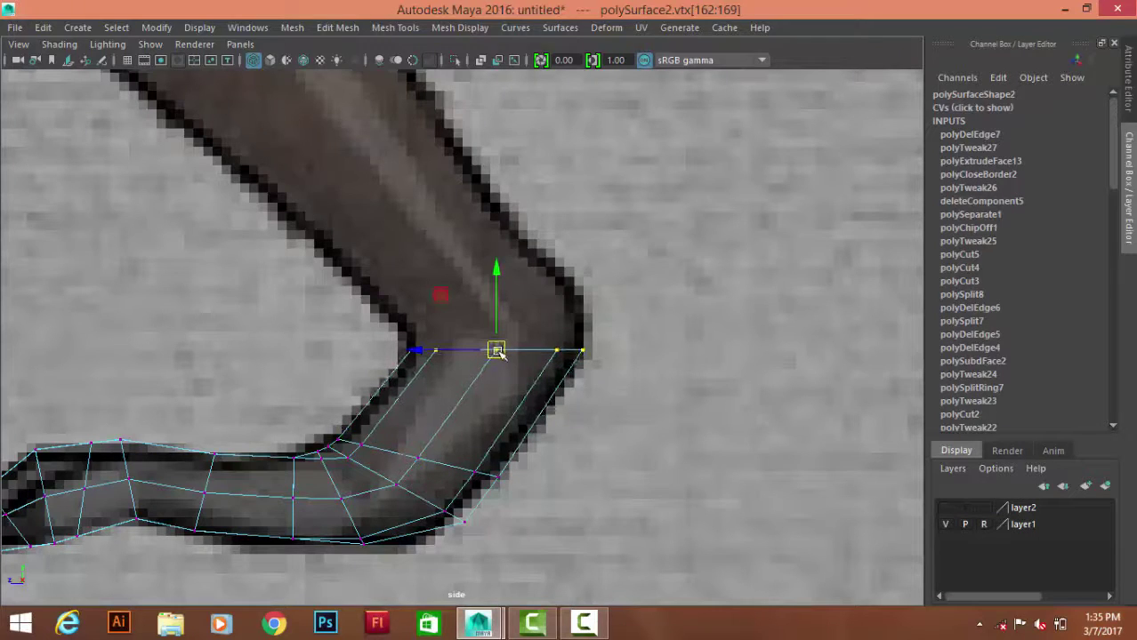
left_click_drag(478, 372, 412, 350)
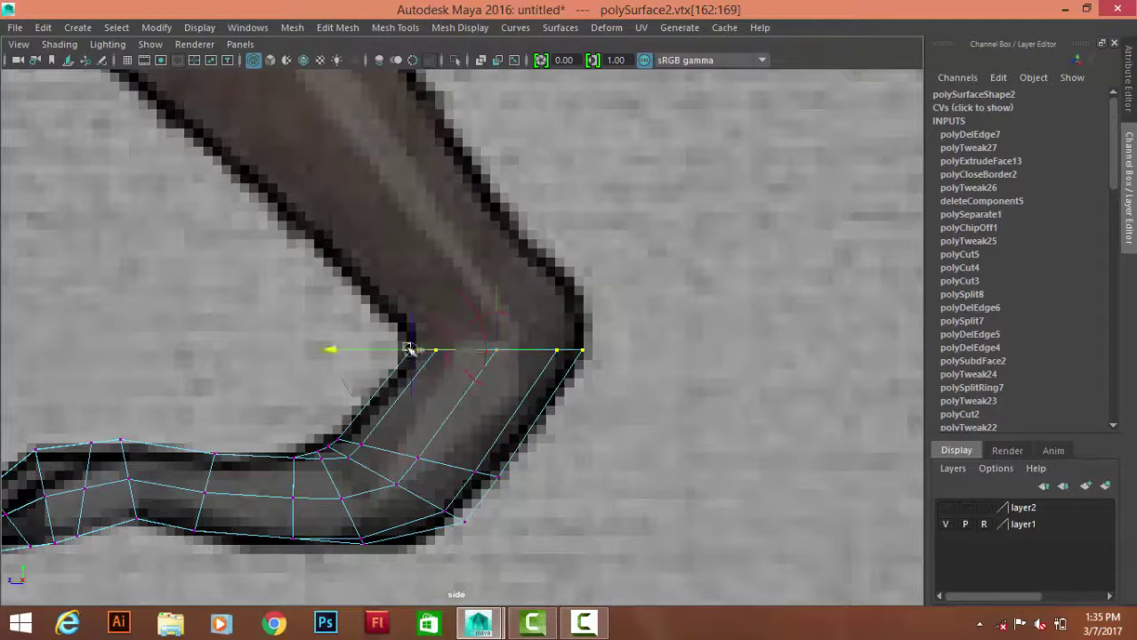
key("e")
middle_click_drag(645, 447, 647, 410)
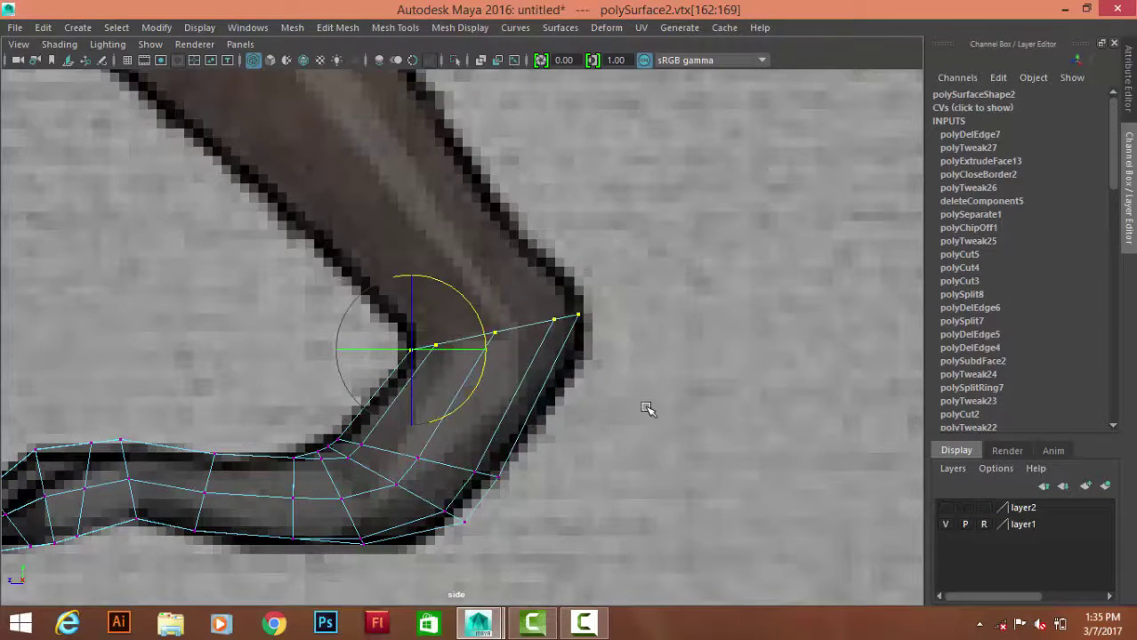
right_click_drag(545, 325, 637, 268)
left_click_drag(380, 365, 380, 364)
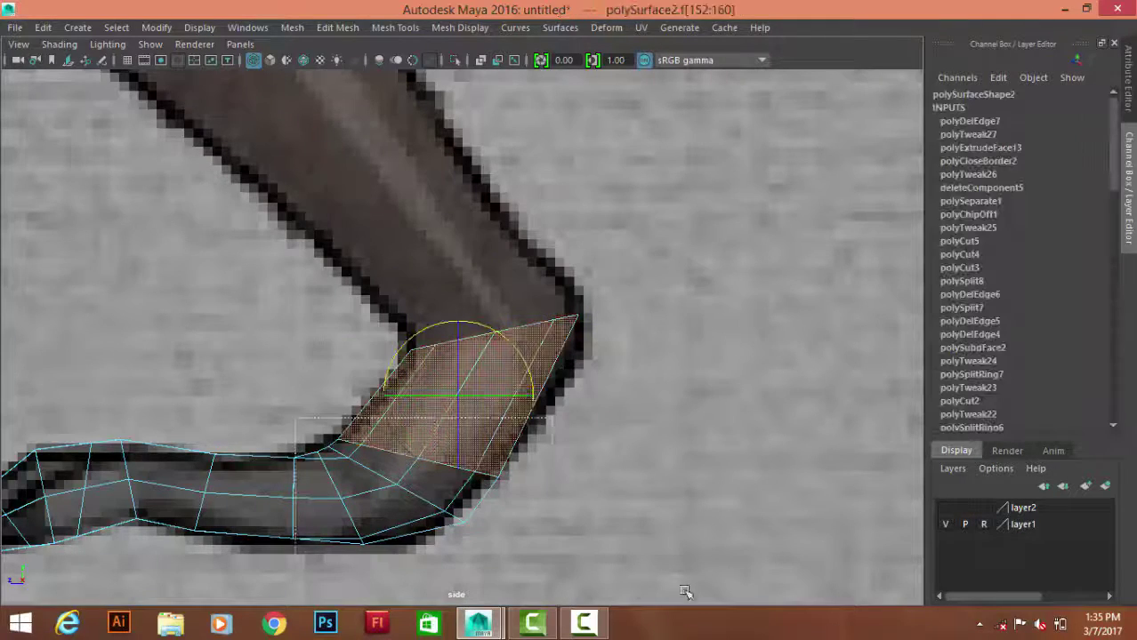
key("space")
key("space")
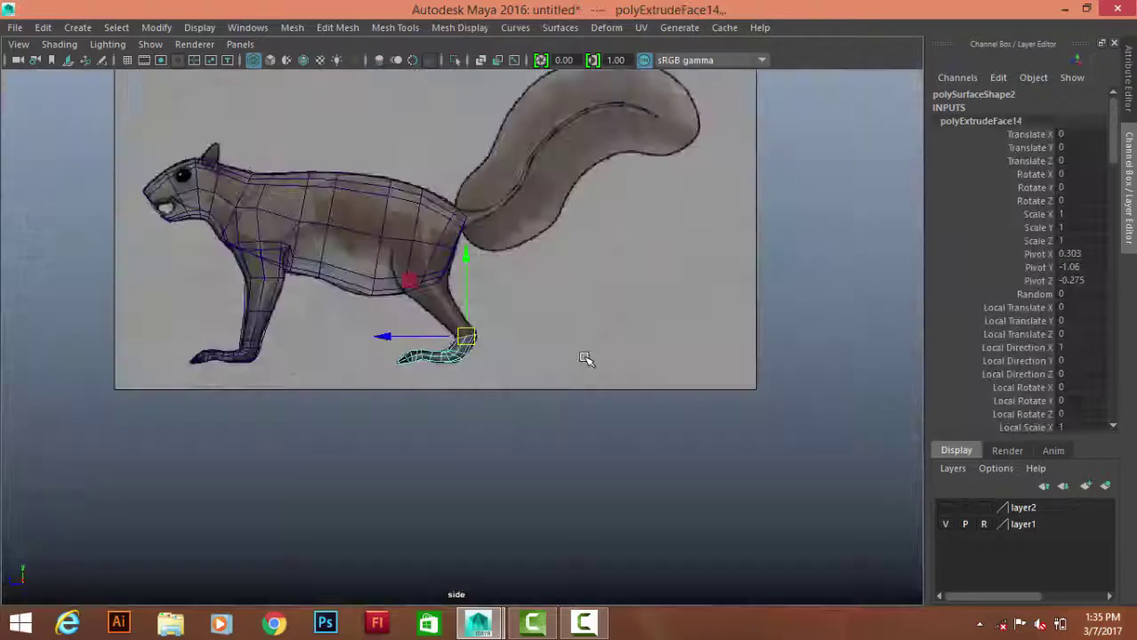
- Extrude the leg's top faces and pull them up along the reference leg
scroll(480, 336, "up", 5)
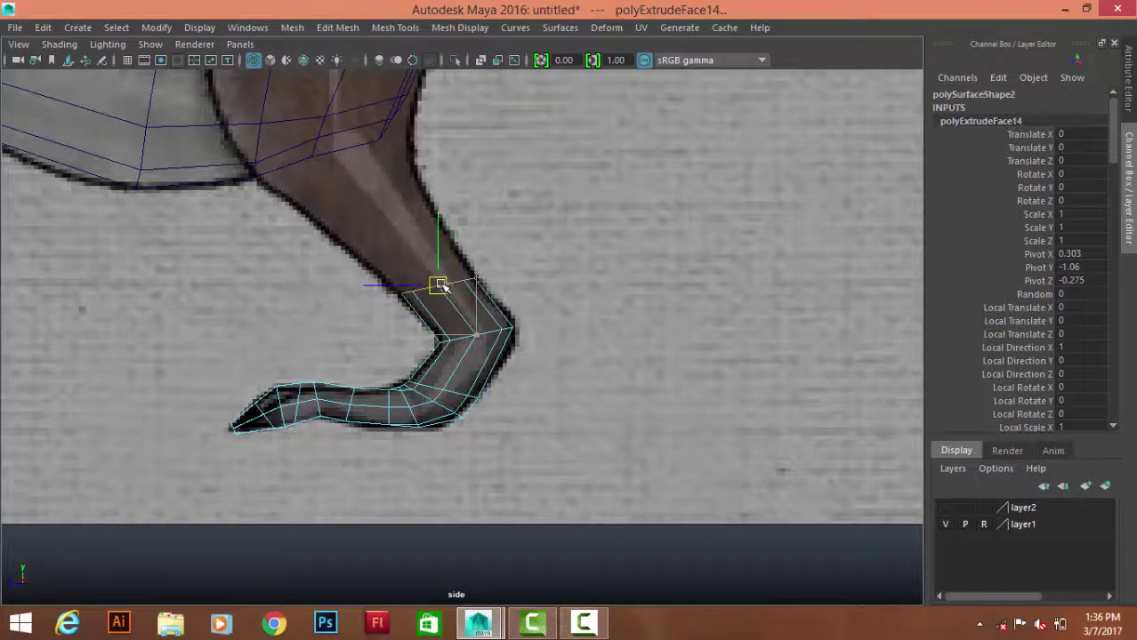
key("e")
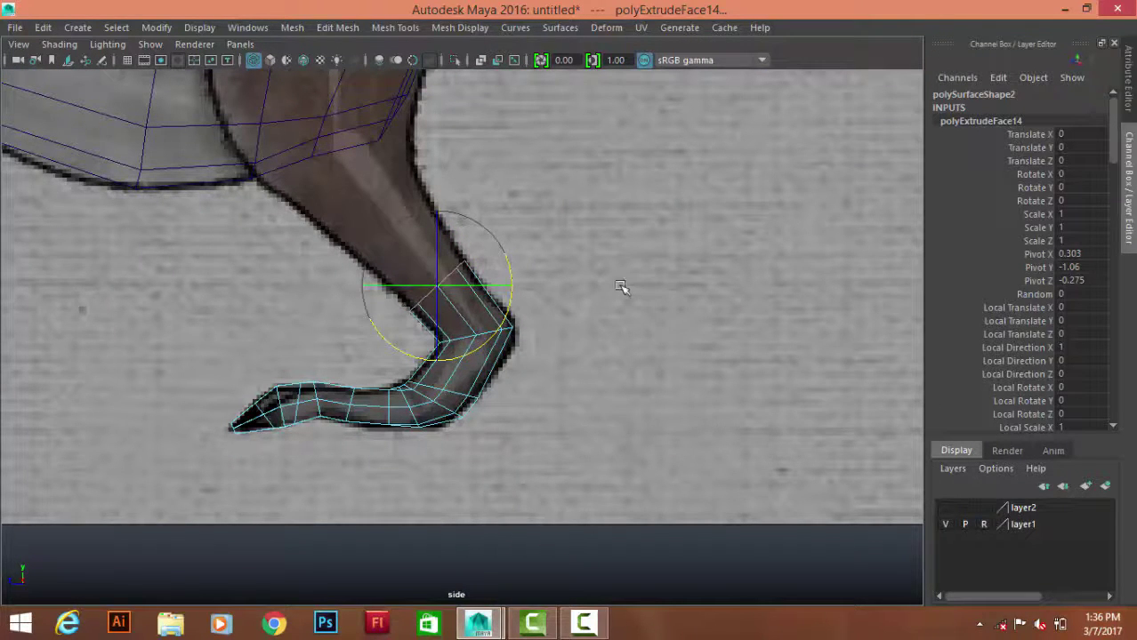
key("q")
middle_click_drag(620, 287, 584, 370, "alt")
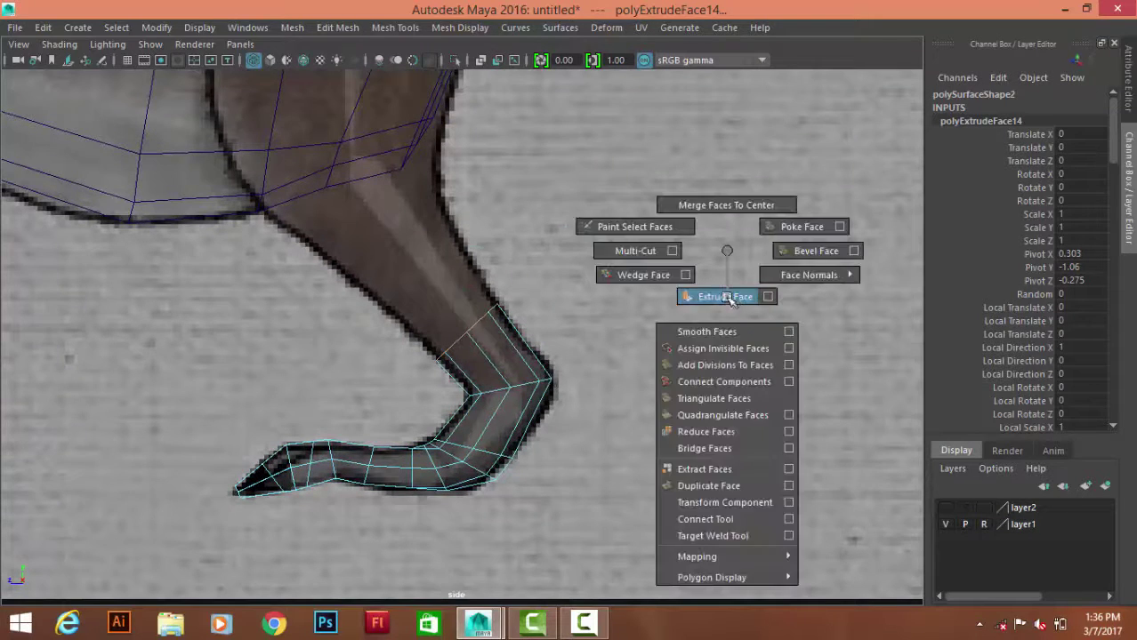
right_click_drag(728, 253, 735, 296, "shift")
left_click_drag(411, 240, 398, 240)
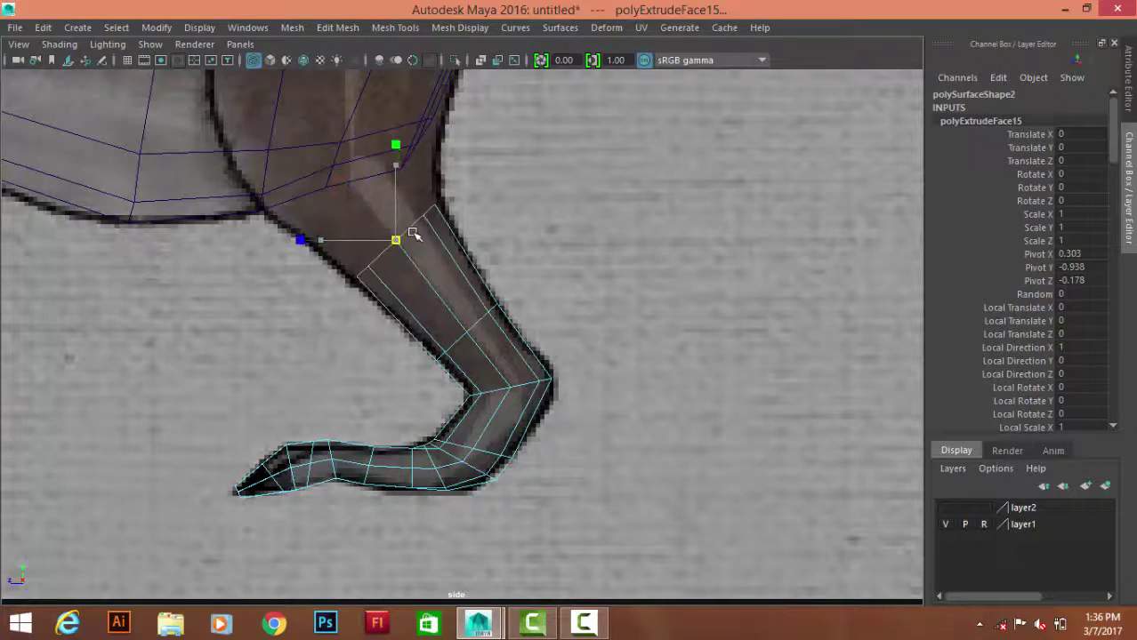
- Extrude another section toward the body, lowering its top and widening it backward
key("ctrl+e")
left_click_drag(457, 279, 386, 227)
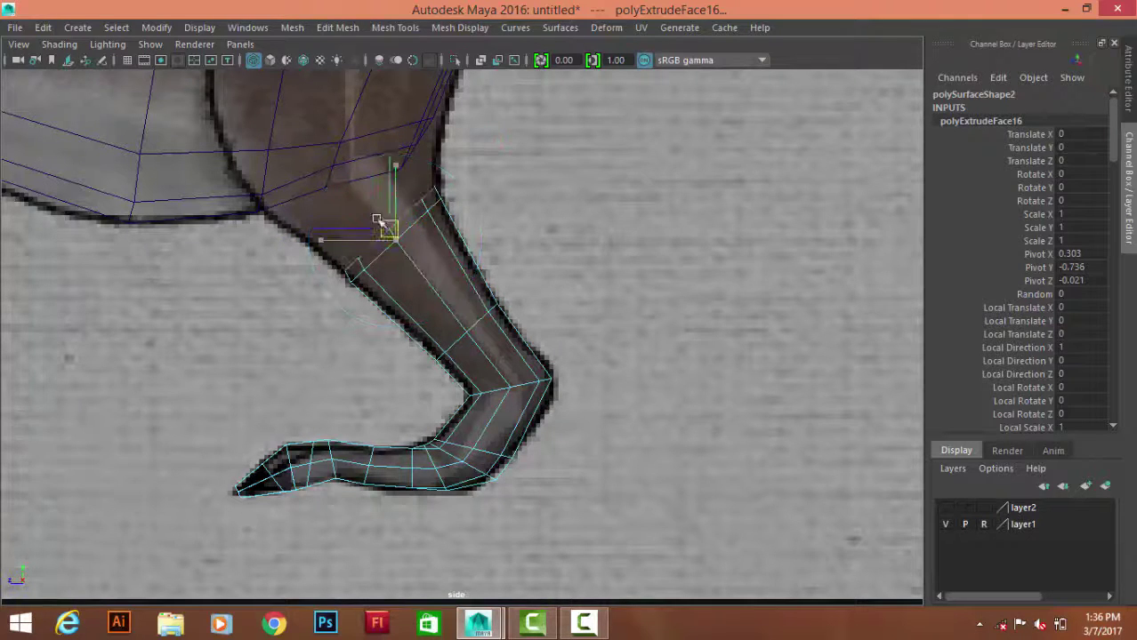
mouse_move(386, 227)
middle_mouse_down("alt")
mouse_move(437, 292)
mouse_move(413, 276)
middle_mouse_up("alt")
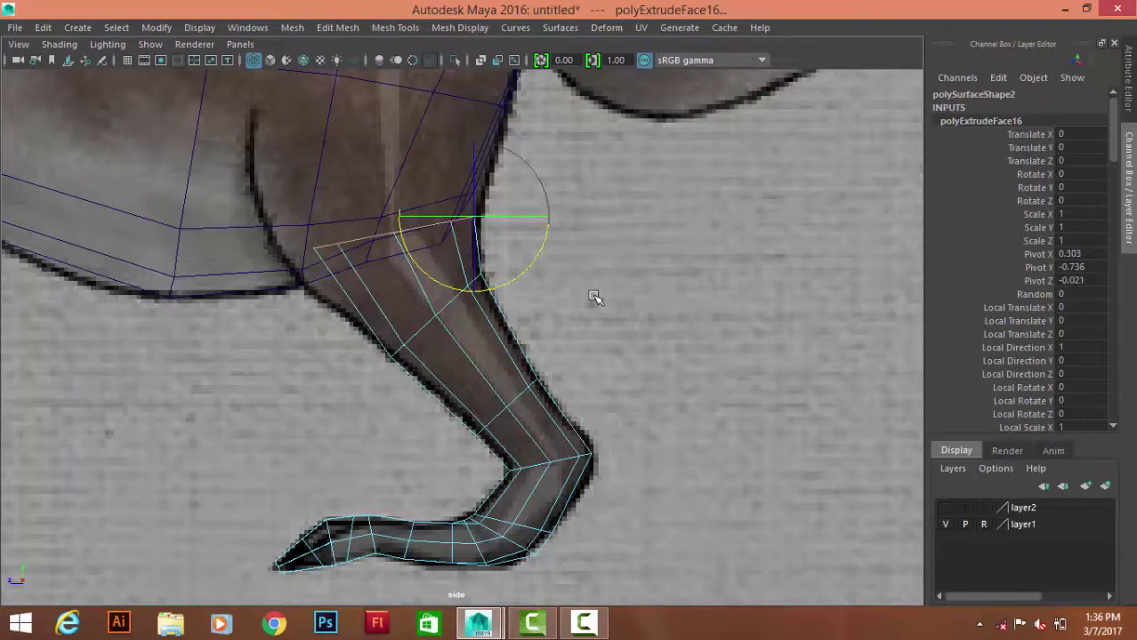
left_click_drag(473, 218, 474, 232)
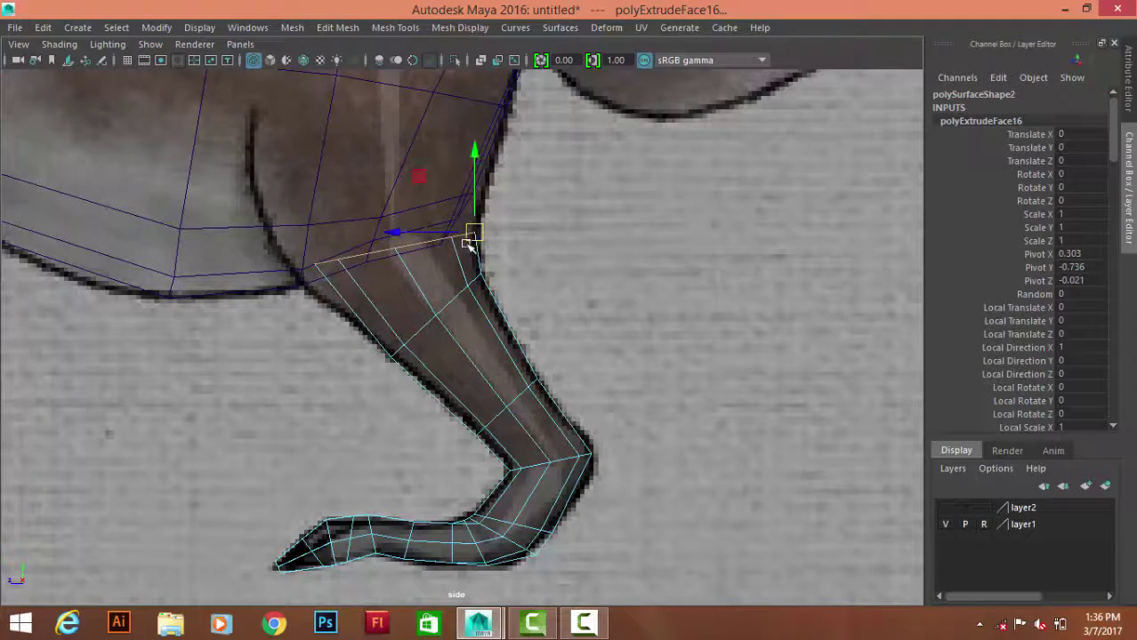
left_click_drag(399, 234, 389, 240)
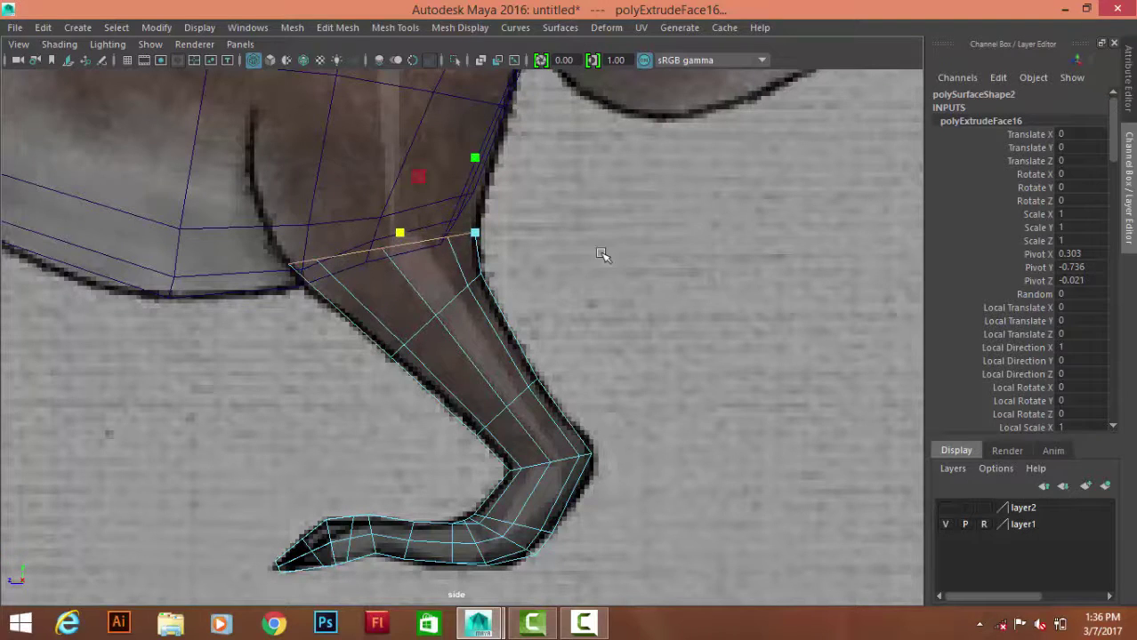
middle_click_drag(601, 255, 587, 307, "alt")
- Extrude a final section into the body, widen it to 1.25 and level it
right_click_drag(639, 295, 645, 340, "shift")
mouse_move(356, 249)
left_mouse_down()
mouse_move(358, 170)
mouse_move(375, 229)
left_mouse_up()
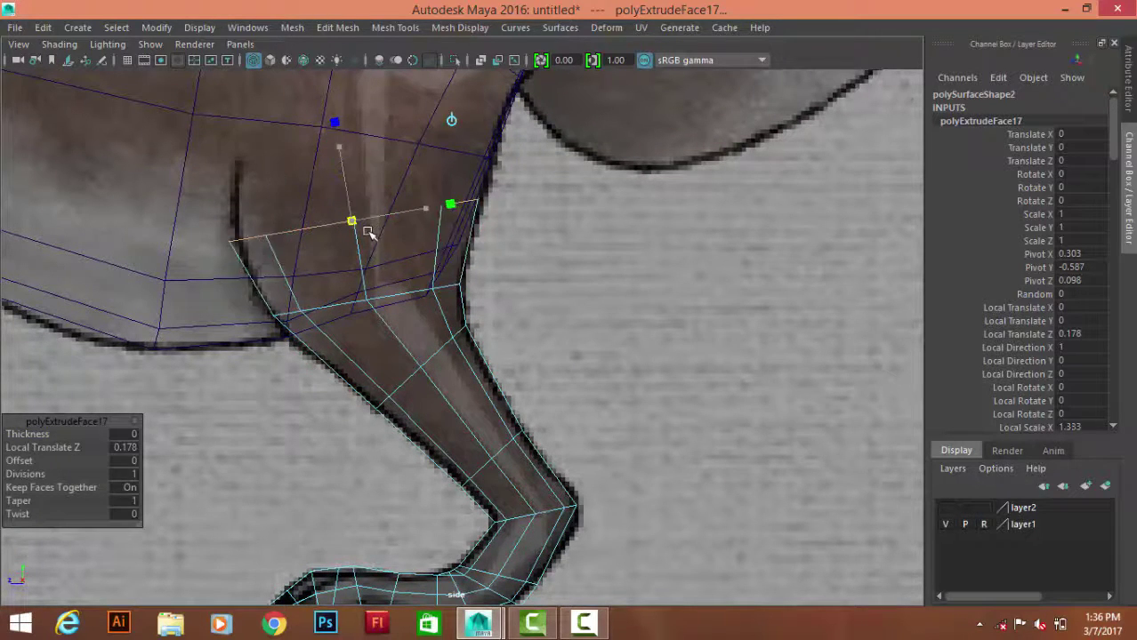
key("e")
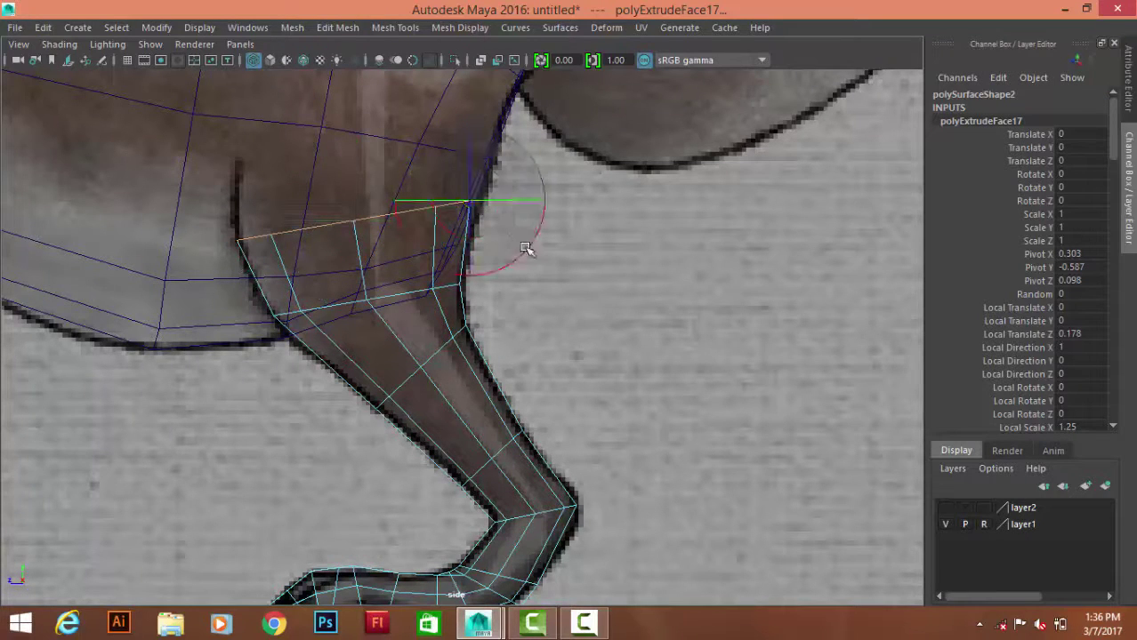
mouse_move(652, 274)
middle_mouse_down()
mouse_move(644, 300)
mouse_move(645, 288)
middle_mouse_up()
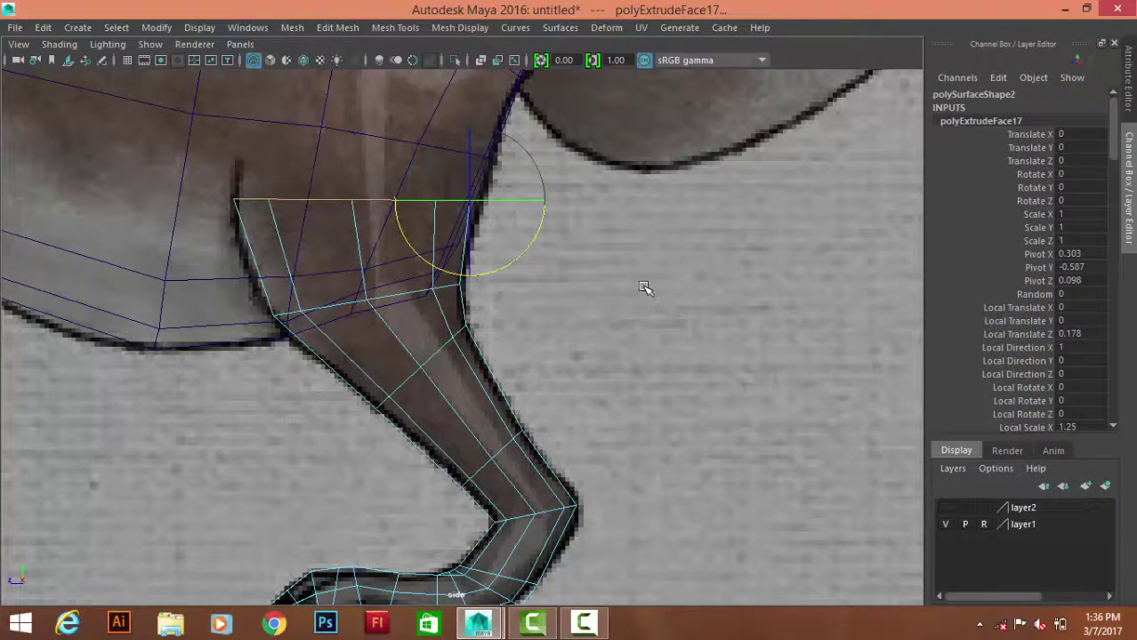
left_click_drag(469, 200, 474, 203)
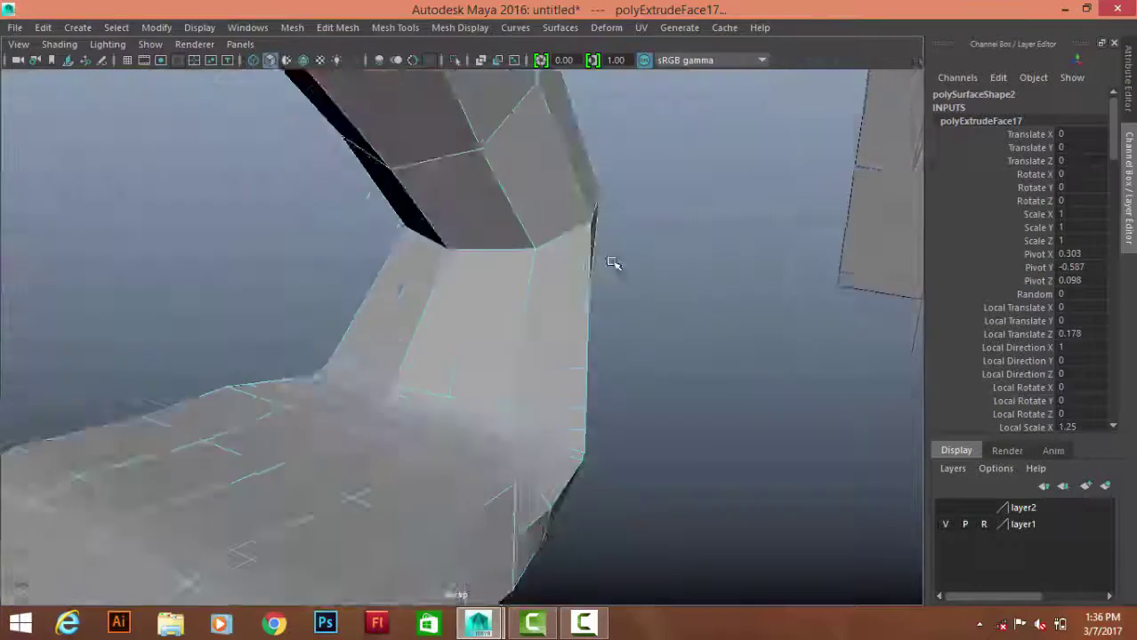
left_click_drag(580, 273, 459, 295, "alt")
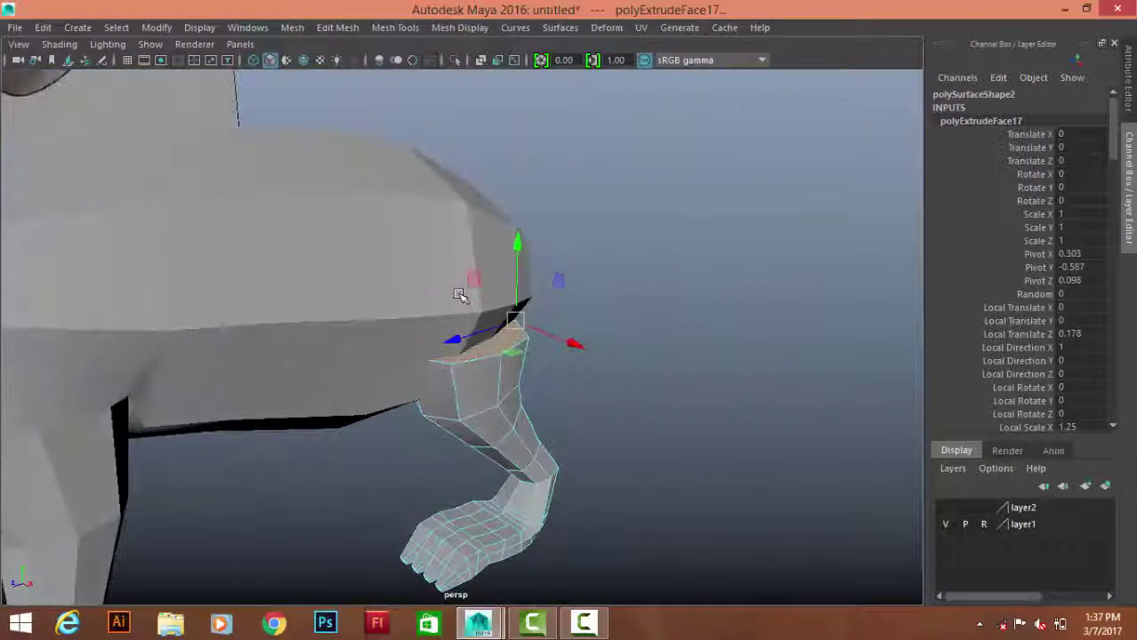
- Orbit around the front leg and select the body mesh
mouse_move(543, 347)
left_mouse_down("alt")
mouse_move(318, 368)
mouse_move(516, 411)
left_mouse_up("alt")
left_click(304, 60)
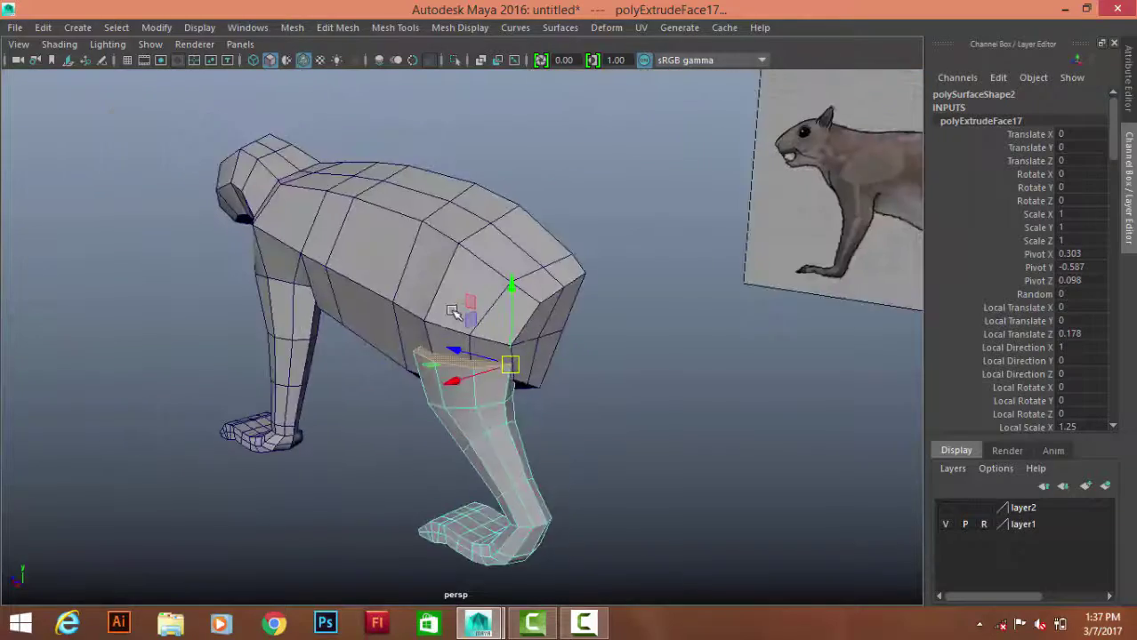
left_click_drag(457, 309, 678, 356, "alt")
left_click(678, 356)
left_click(456, 373)
left_click(576, 387)
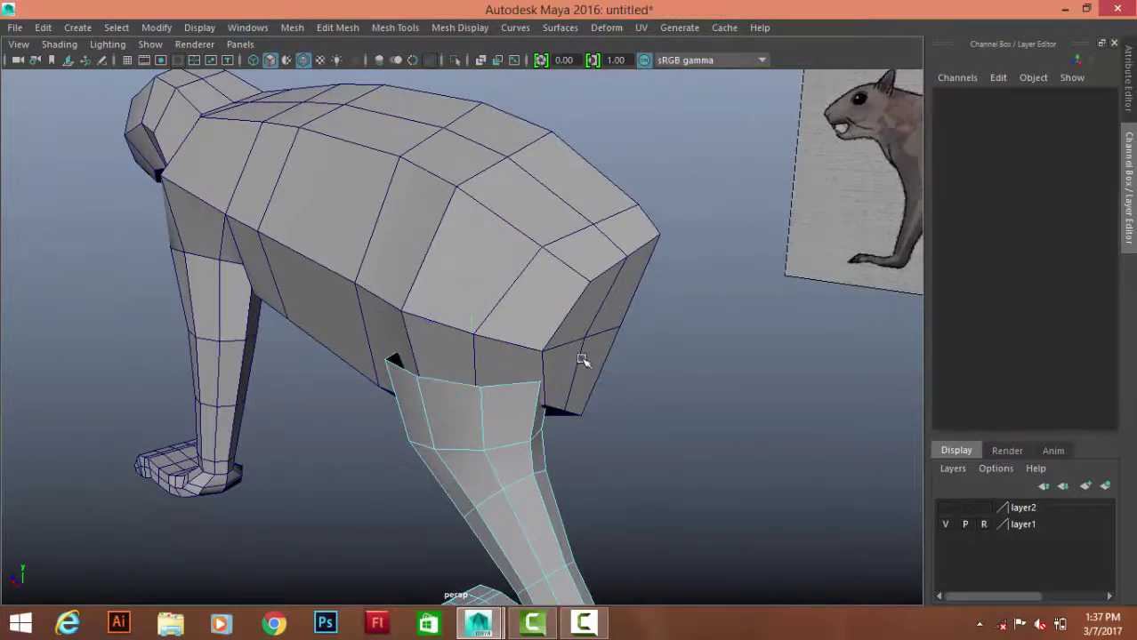
mouse_move(579, 355)
left_mouse_down("alt")
mouse_move(533, 275)
mouse_move(563, 288)
mouse_move(861, 258)
mouse_move(716, 371)
mouse_move(531, 389)
left_mouse_up("alt")
right_click_drag(508, 157, 589, 132)
mouse_move(589, 132)
left_mouse_down("alt")
mouse_move(482, 264)
mouse_move(506, 234)
mouse_move(688, 445)
left_mouse_up("alt")
- Select the body's shoulder faces over the leg top, then extrude and delete them to open a hole
key("space")
scroll(716, 330, "up", 3)
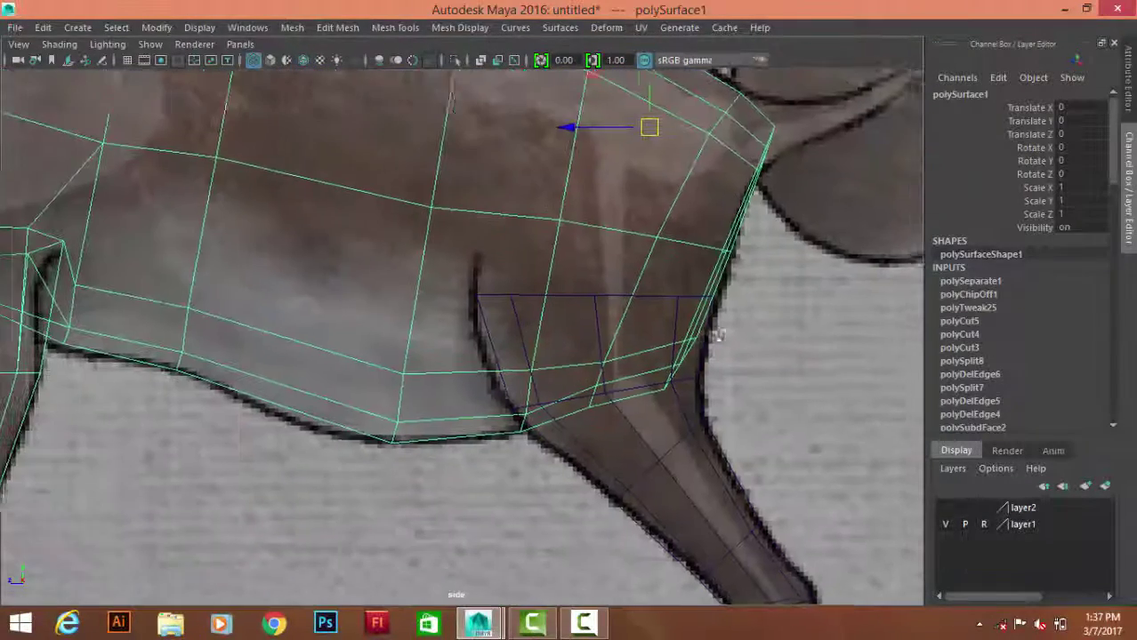
right_click_drag(674, 162, 673, 203)
left_click(551, 334)
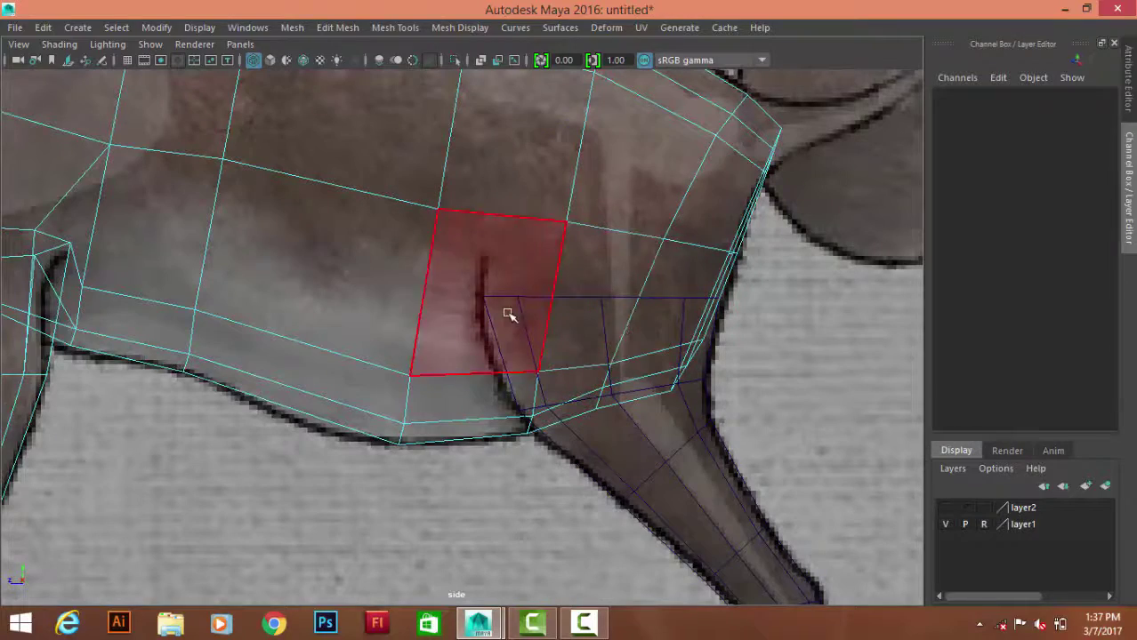
left_click_drag(508, 314, 672, 326)
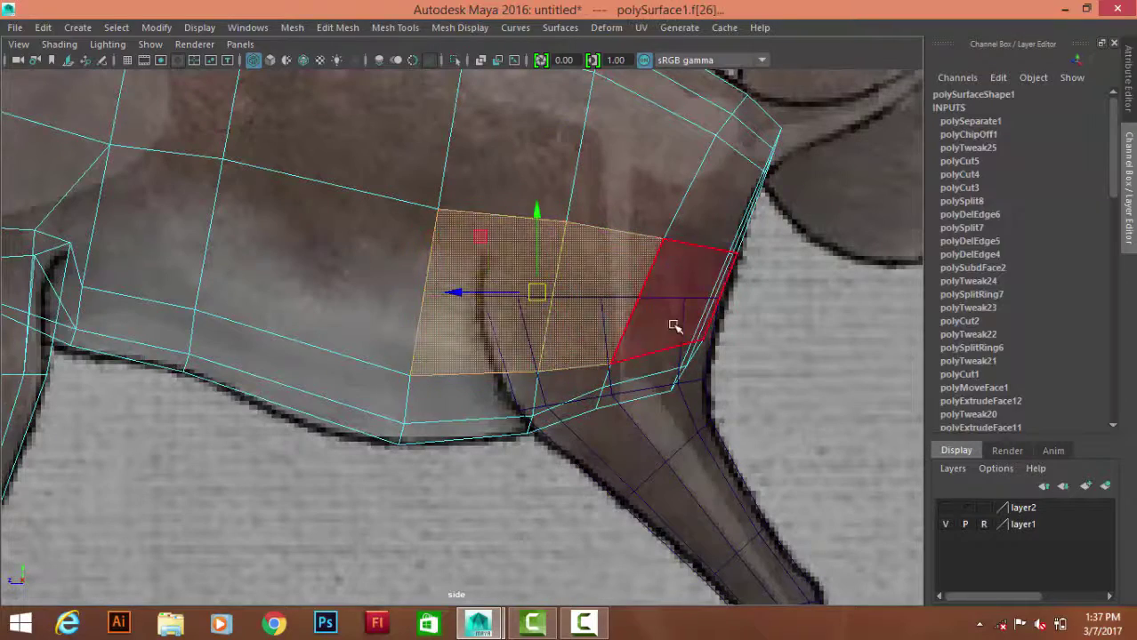
left_click(498, 397, "shift")
key("space")
mouse_move(717, 315)
left_mouse_down("alt")
mouse_move(534, 302)
mouse_move(625, 210)
mouse_move(279, 309)
left_mouse_up("alt")
left_click_drag(406, 386, 429, 377, "alt")
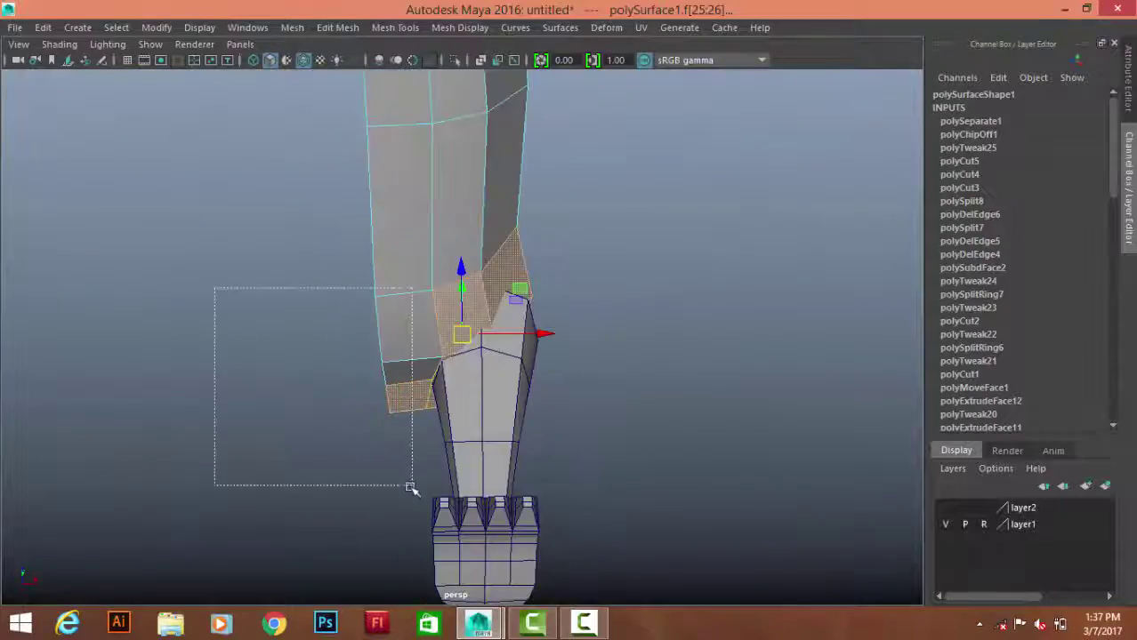
mouse_move(410, 488)
left_mouse_down("alt")
mouse_move(589, 350)
mouse_move(772, 347)
mouse_move(622, 287)
mouse_move(340, 393)
mouse_move(677, 304)
mouse_move(621, 331)
left_mouse_up("alt")
key("space")
key("space")
key("space")
key("space")
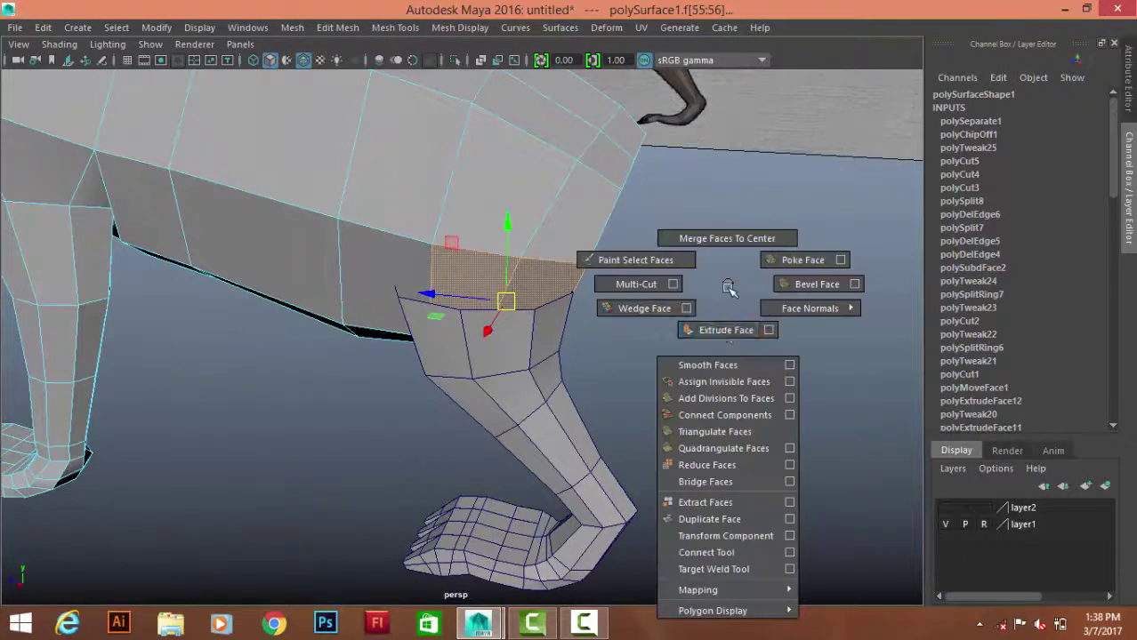
right_click_drag(728, 287, 723, 327, "shift")
left_click_drag(538, 318, 447, 368, "alt")
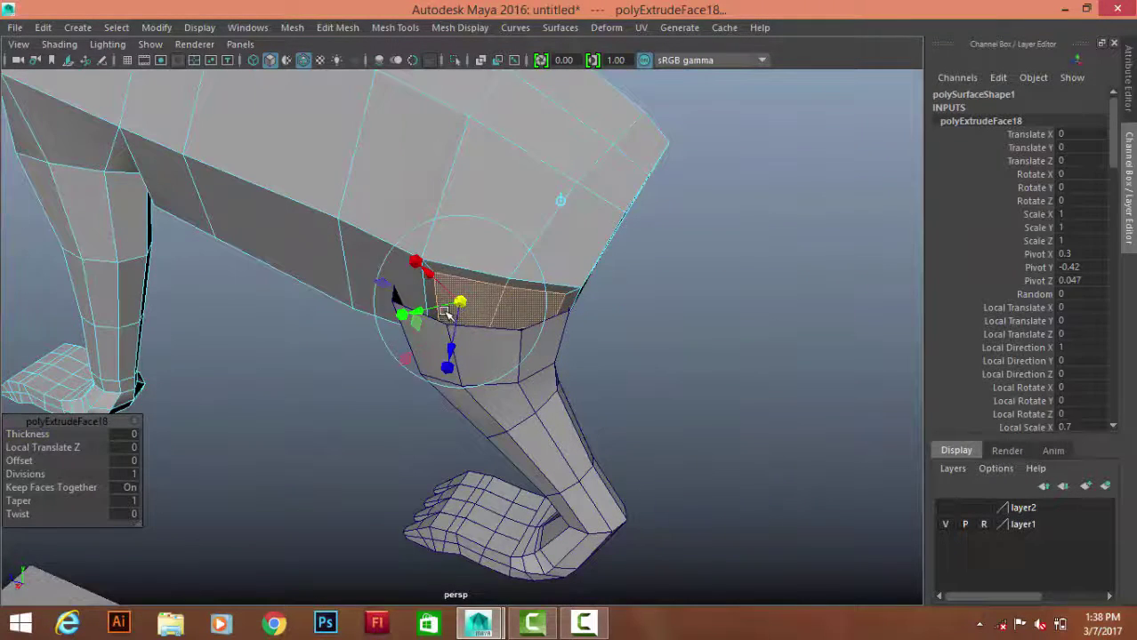
key("Delete")
- Select the front leg's top rim edge and rotate it to fit the shoulder opening
left_click_drag(559, 230, 538, 337, "alt")
left_click(538, 337)
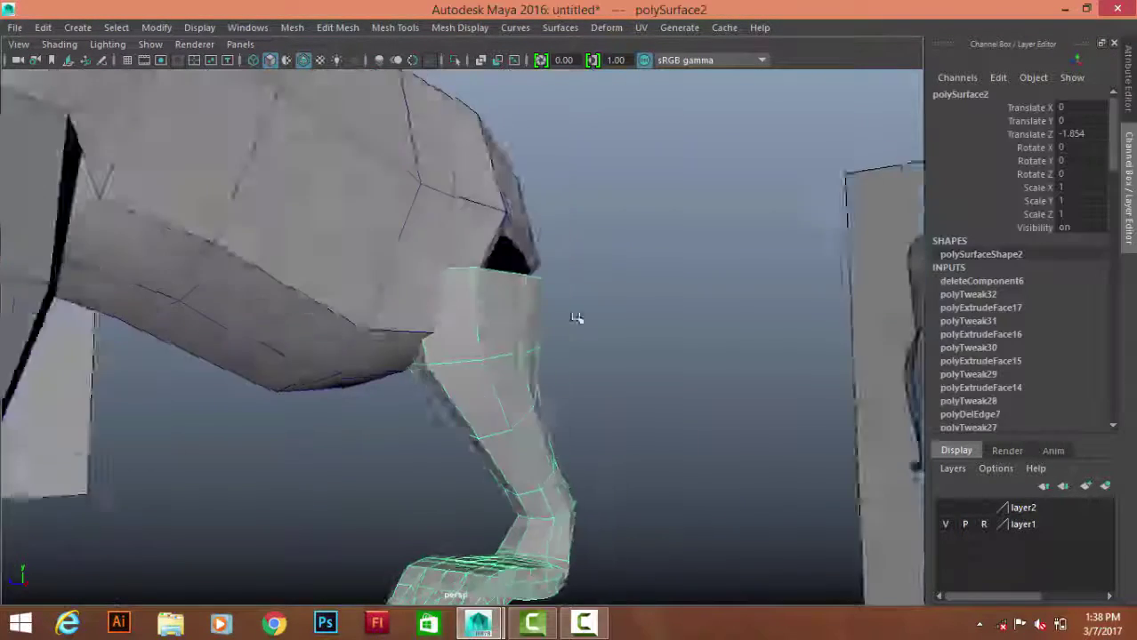
right_click_drag(477, 191, 520, 278)
left_click(518, 277)
key("space")
scroll(507, 351, "down", 5)
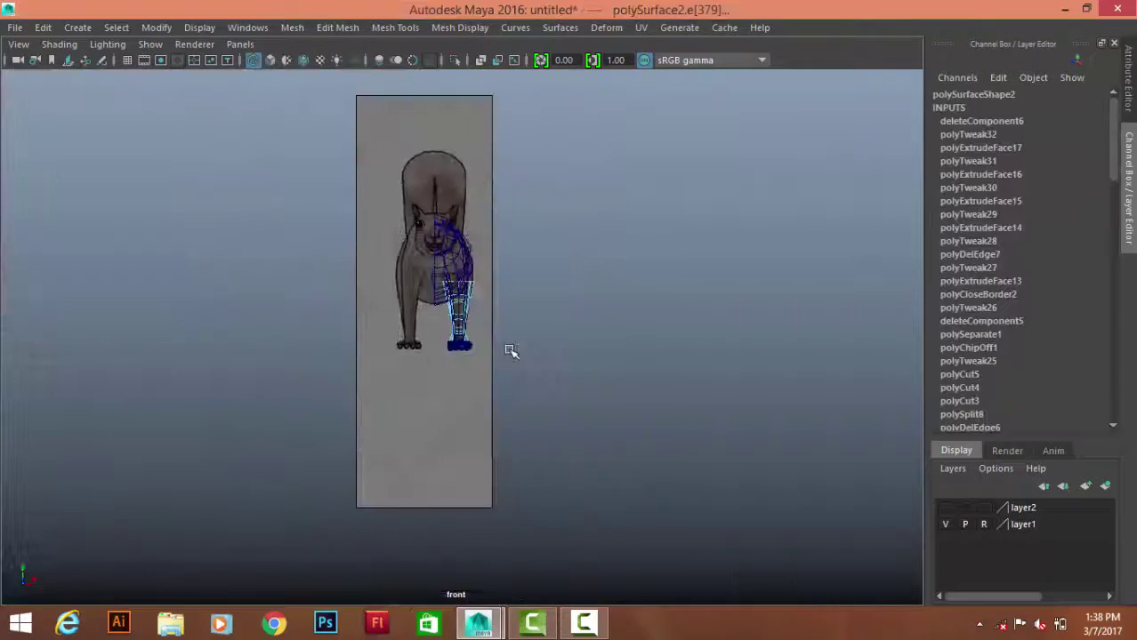
scroll(523, 216, "up", 5)
scroll(521, 395, "up", 2)
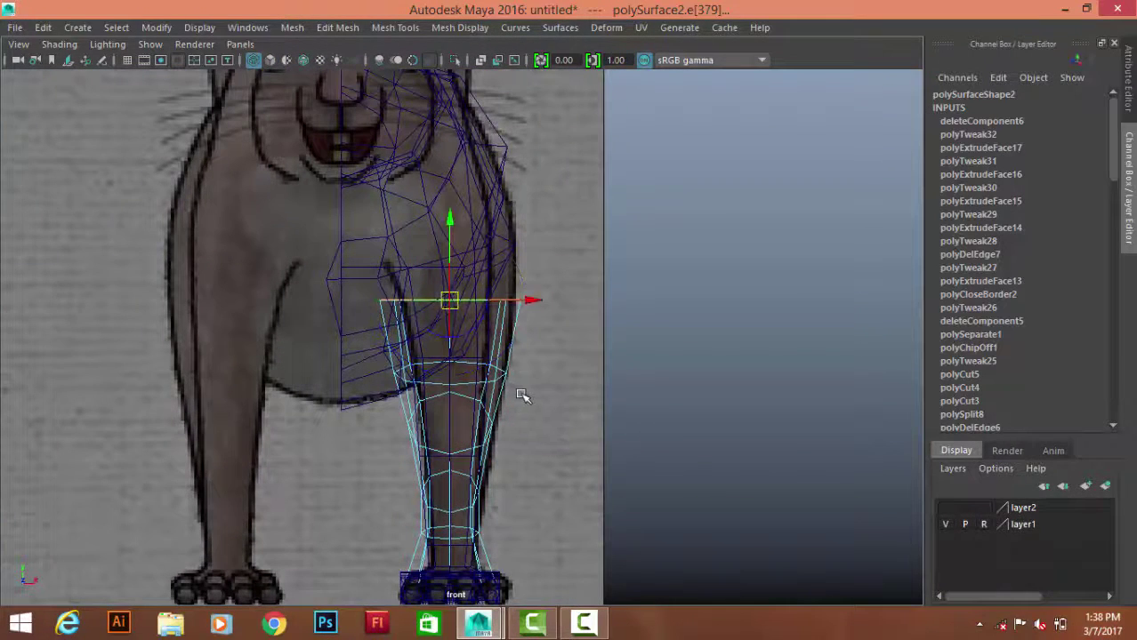
key("e")
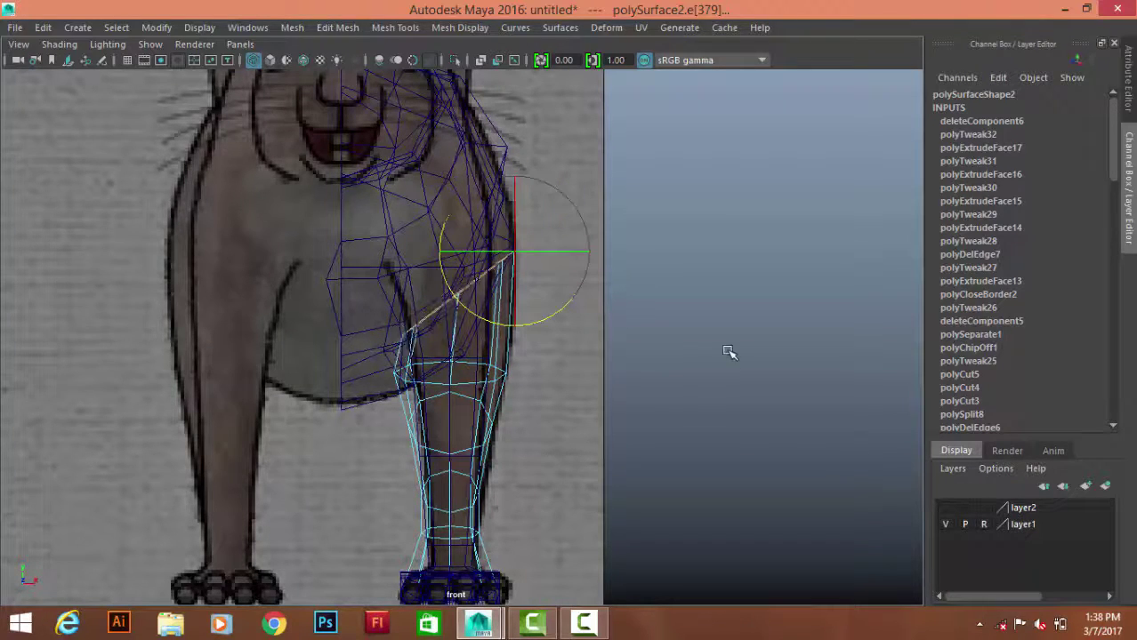
key("space")
left_click_drag(690, 294, 298, 315, "alt")
key("f")
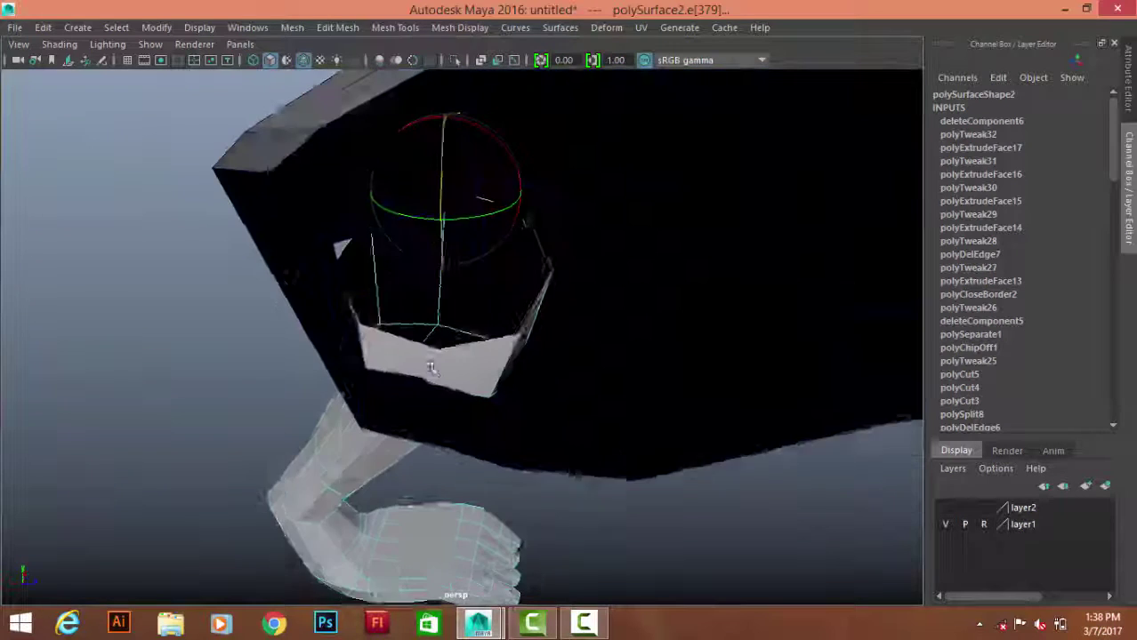
left_click_drag(438, 356, 451, 330)
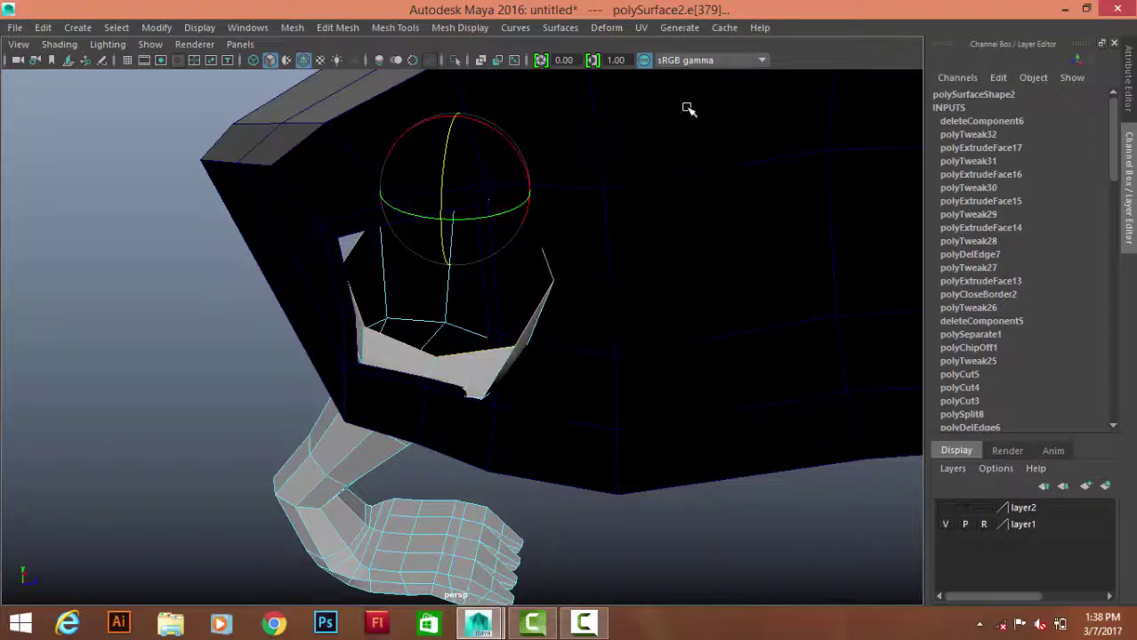
key("F8")
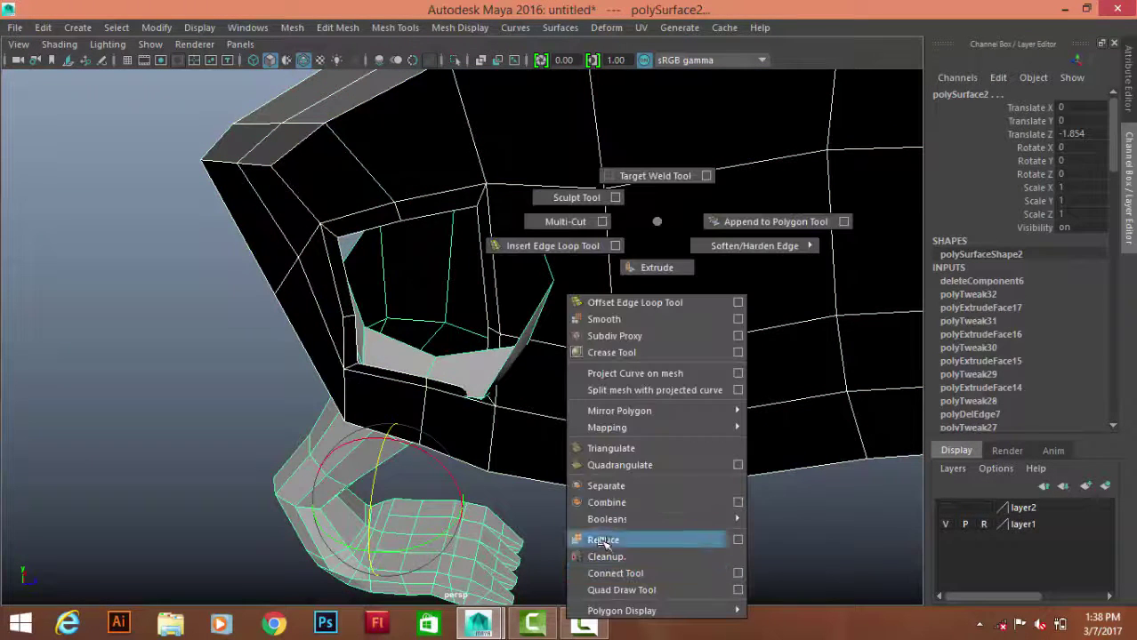
- Combine the front leg and body into a single mesh
right_click_drag(656, 222, 610, 501, "shift")
mouse_move(629, 348)
left_mouse_down("alt")
mouse_move(387, 247)
mouse_move(462, 317)
mouse_move(551, 294)
mouse_move(479, 261)
mouse_move(587, 233)
mouse_move(437, 270)
mouse_move(554, 312)
mouse_move(393, 236)
left_mouse_up("alt")
key("F9")
mouse_move(378, 322)
left_mouse_down("alt")
mouse_move(398, 343)
mouse_move(592, 307)
mouse_move(779, 317)
mouse_move(439, 319)
mouse_move(472, 332)
mouse_move(330, 326)
mouse_move(237, 287)
left_mouse_up("alt")
right_click_drag(238, 288, 646, 406, "alt")
mouse_move(646, 406)
left_mouse_down("alt")
mouse_move(579, 330)
mouse_move(522, 347)
mouse_move(351, 291)
mouse_move(442, 232)
left_mouse_up("alt")
- Select vertex pairs at the shoulder seam, checking them in wireframe
left_click(364, 263)
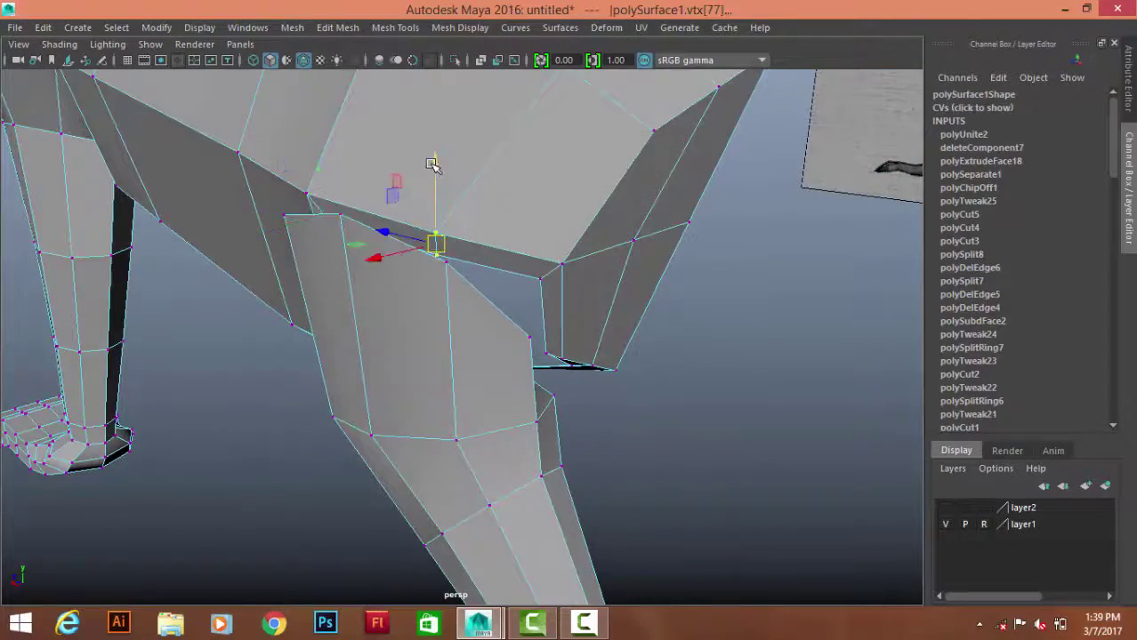
mouse_move(434, 125)
left_mouse_down("alt")
mouse_move(418, 223)
mouse_move(337, 214)
mouse_move(581, 272)
mouse_move(583, 170)
left_mouse_up("alt")
mouse_move(534, 227)
left_mouse_down("alt")
mouse_move(604, 414)
mouse_move(588, 470)
mouse_move(580, 443)
mouse_move(546, 458)
mouse_move(812, 318)
mouse_move(375, 363)
mouse_move(545, 393)
mouse_move(480, 356)
mouse_move(330, 329)
mouse_move(263, 334)
left_mouse_up("alt")
key("4")
key("5")
left_click_drag(469, 304, 472, 159, "alt")
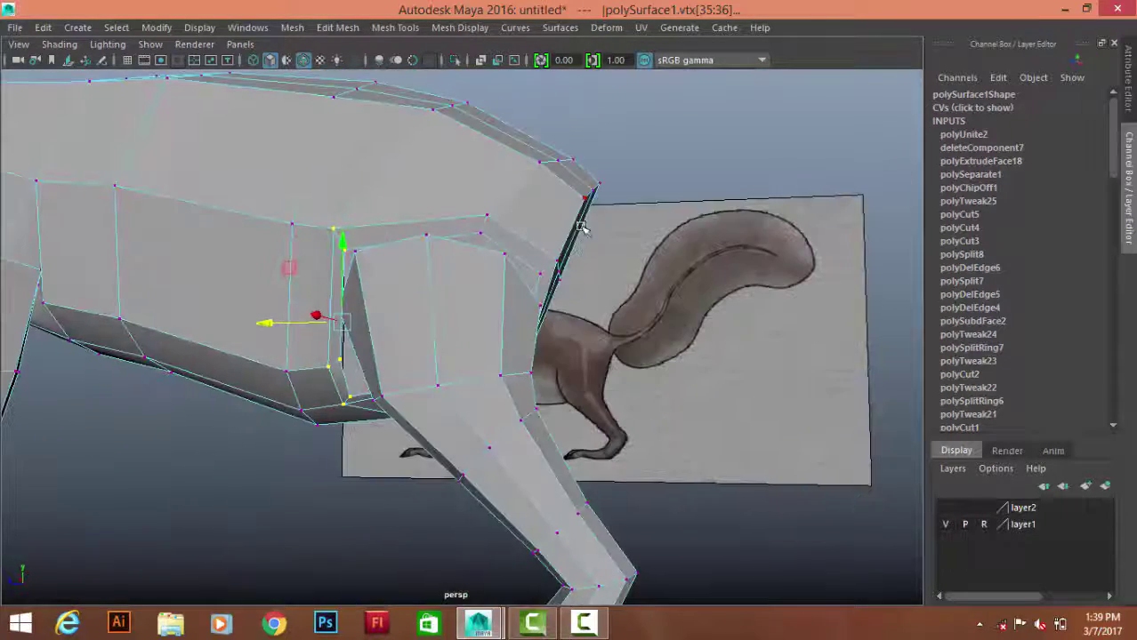
right_click(471, 159)
left_click(547, 136)
mouse_move(547, 136)
left_mouse_down("alt")
mouse_move(456, 158)
mouse_move(454, 214)
left_mouse_up("alt")
right_click(457, 157)
left_click(381, 160)
- Move the shoulder seam vertices toward the body edge to close the dark gap
mouse_move(454, 213)
left_mouse_down("alt")
mouse_move(621, 233)
mouse_move(657, 368)
left_mouse_up("alt")
left_click_drag(485, 218, 431, 222)
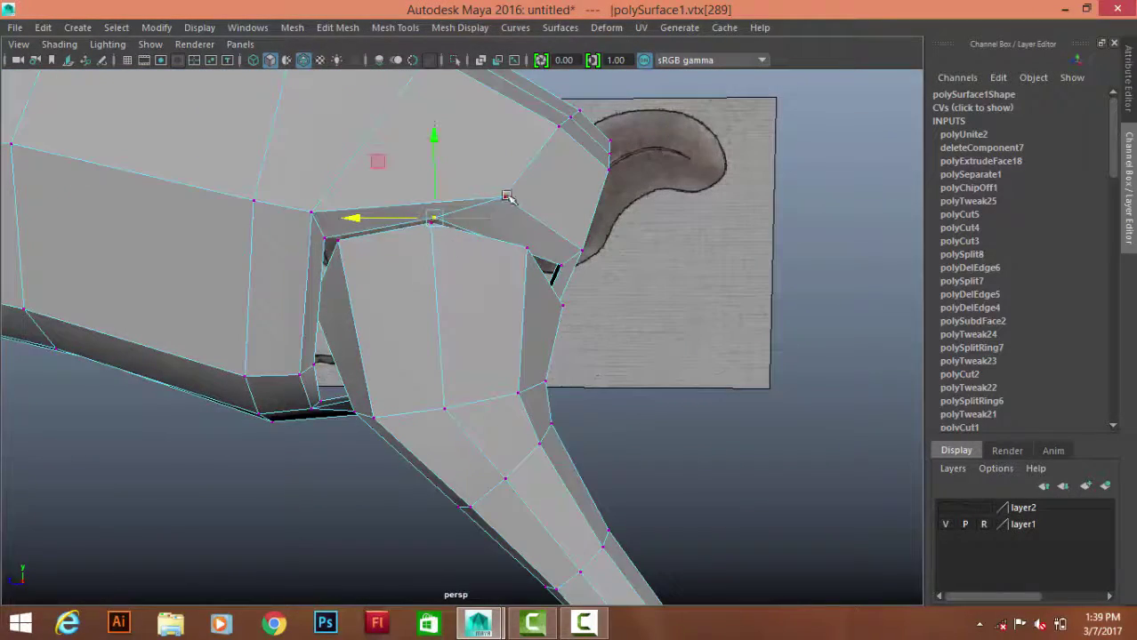
left_click_drag(526, 249, 559, 249)
key("ctrl+z")
key("ctrl+z")
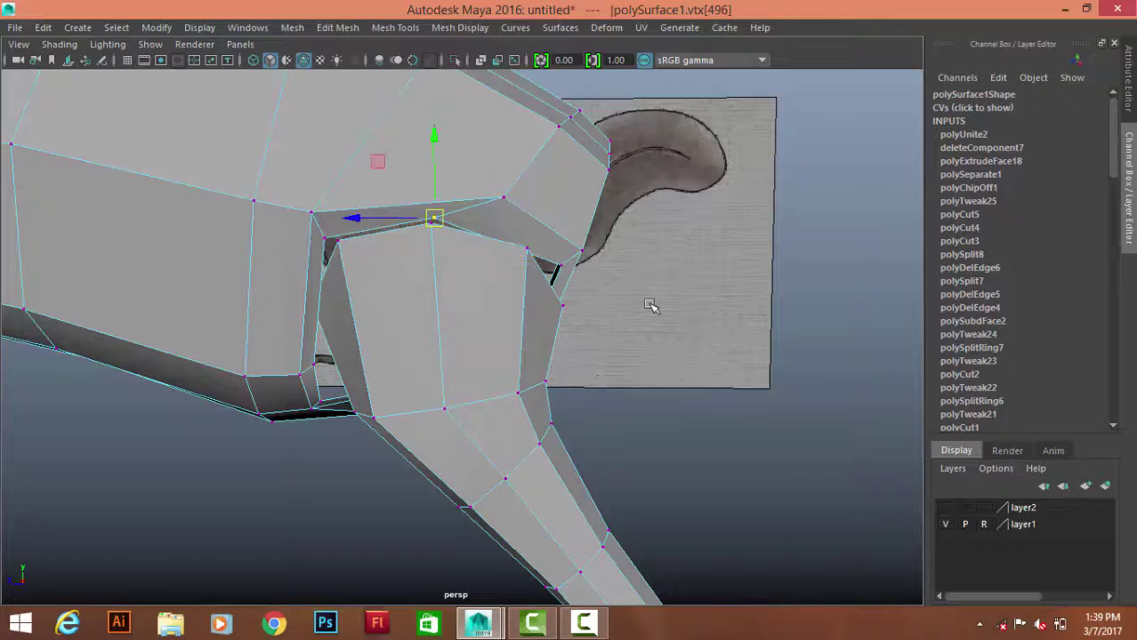
key("ctrl+z")
key("shift+z")
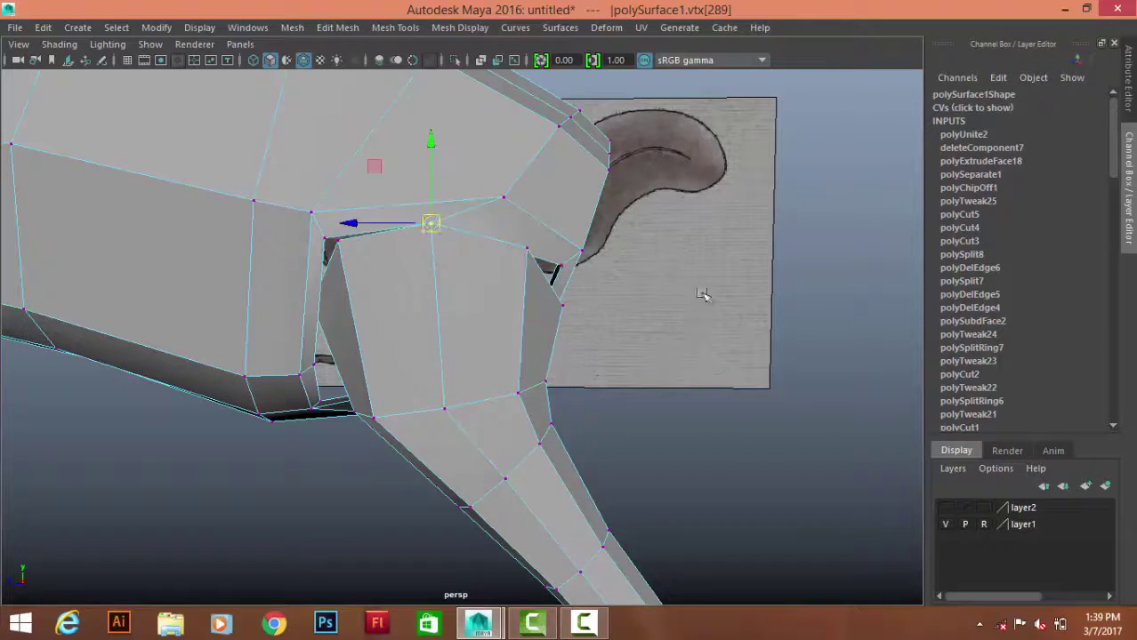
left_click_drag(699, 292, 528, 253, "alt")
left_click_drag(460, 233, 384, 214)
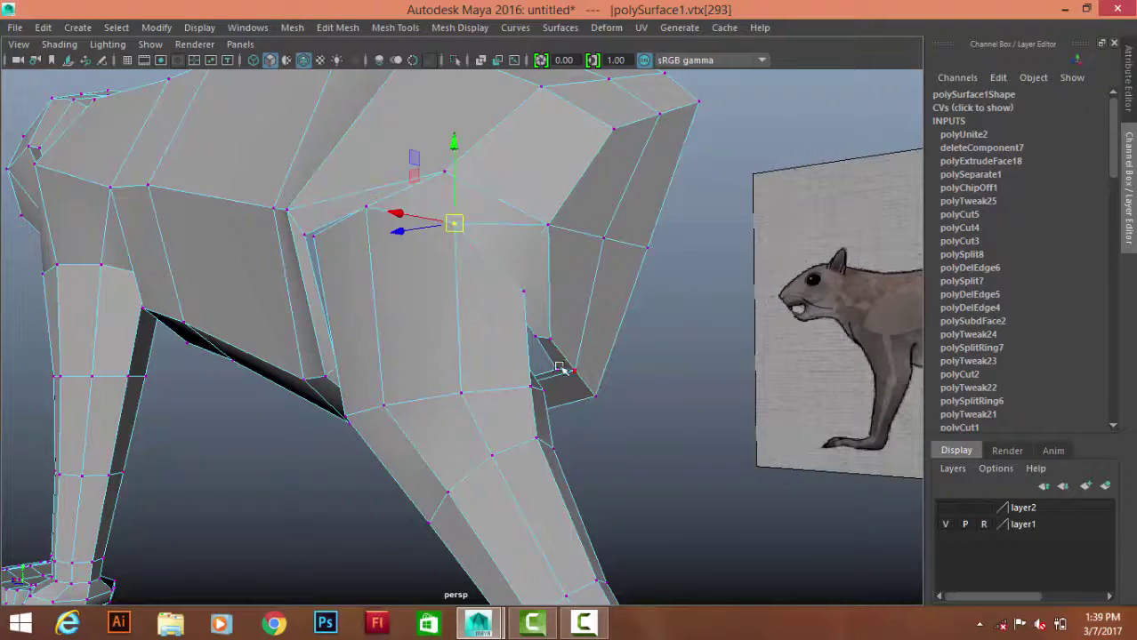
left_click_drag(521, 293, 528, 341, "alt")
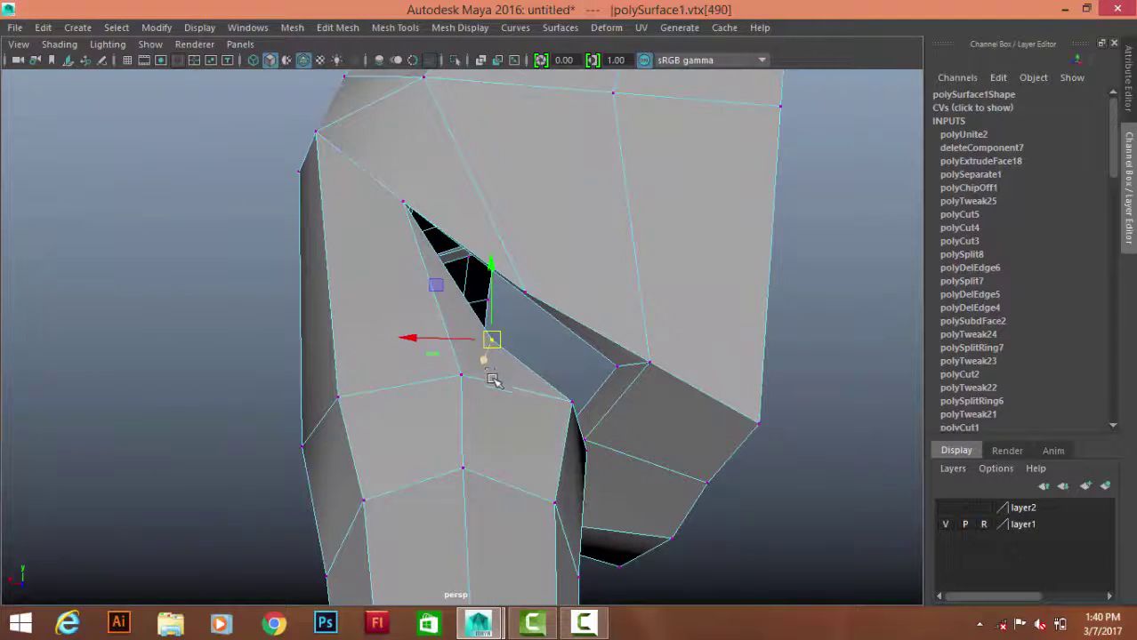
mouse_move(494, 380)
left_mouse_down("alt")
mouse_move(508, 368)
mouse_move(616, 393)
mouse_move(583, 324)
mouse_move(547, 331)
mouse_move(587, 356)
mouse_move(646, 347)
mouse_move(407, 187)
left_mouse_up("alt")
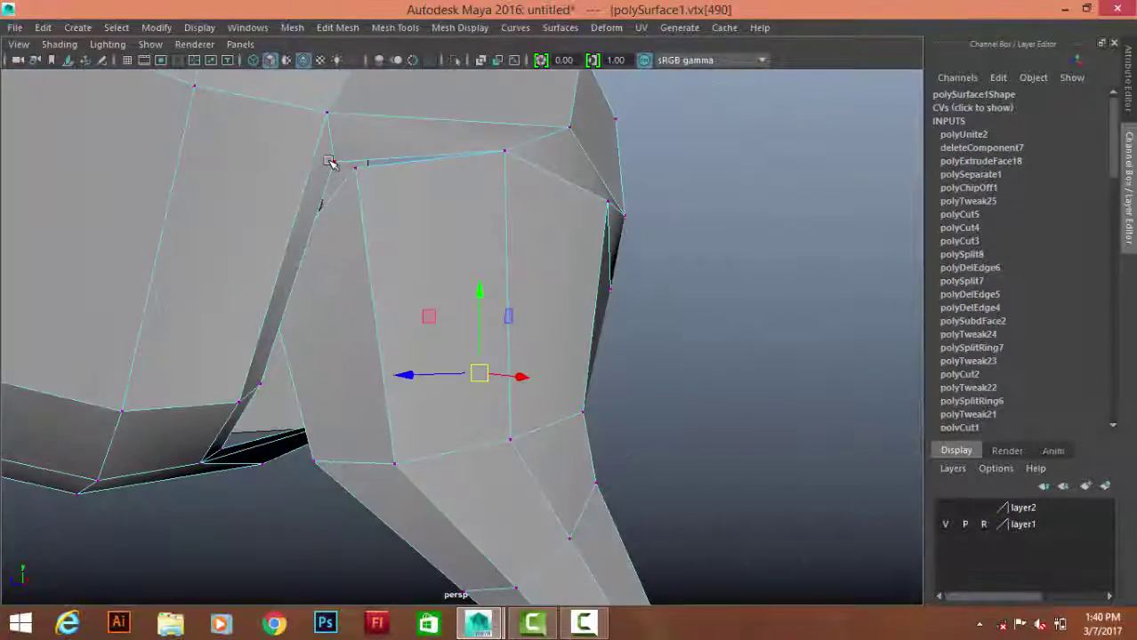
mouse_move(360, 222)
left_mouse_down("alt")
mouse_move(352, 293)
mouse_move(393, 213)
mouse_move(592, 338)
mouse_move(632, 387)
mouse_move(553, 432)
mouse_move(451, 376)
left_mouse_up("alt")
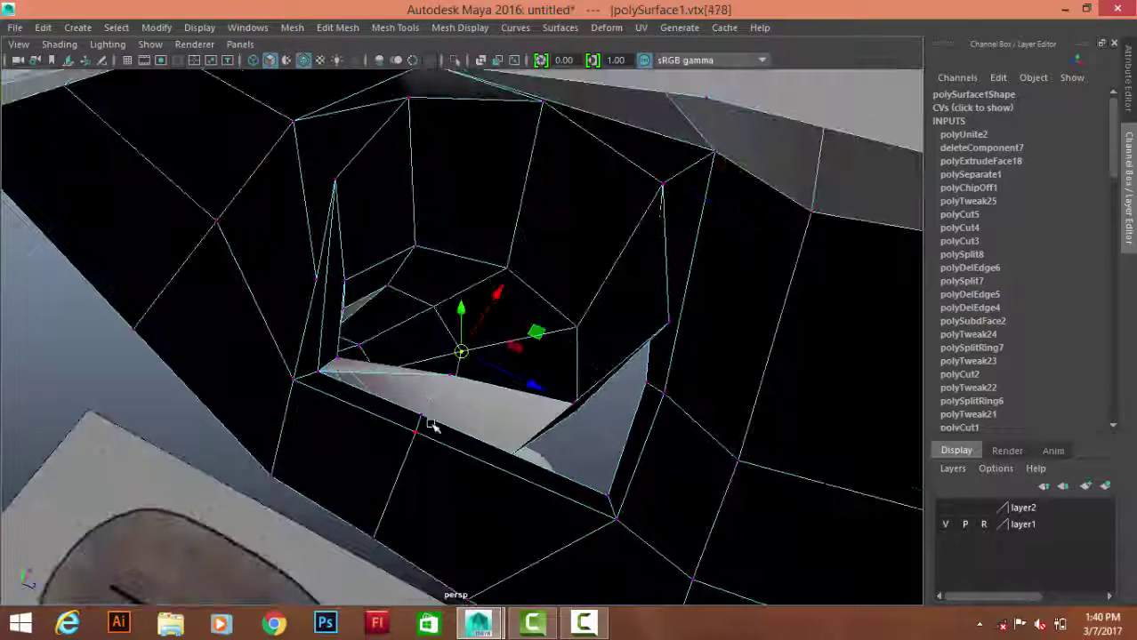
- Select a vertex inside the leg opening and its neighbour, checking in wireframe
left_click(437, 371)
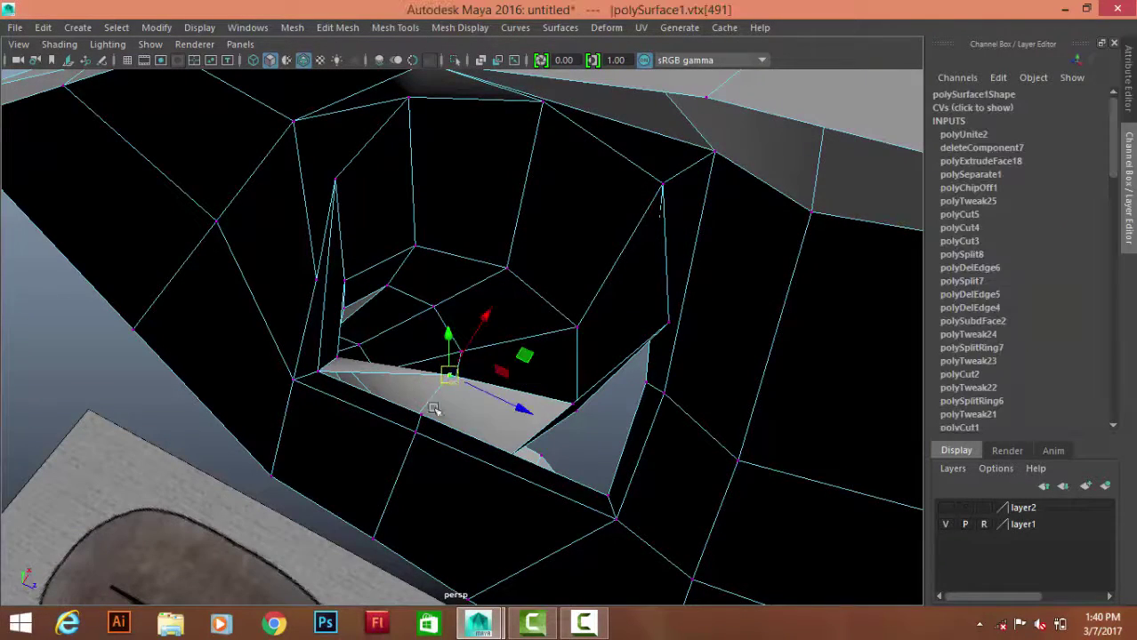
mouse_move(420, 418)
left_mouse_down("alt")
mouse_move(515, 357)
mouse_move(622, 226)
mouse_move(563, 342)
mouse_move(582, 356)
left_mouse_up("alt")
mouse_move(644, 431)
left_mouse_down("alt")
mouse_move(616, 299)
mouse_move(647, 322)
mouse_move(693, 286)
left_mouse_up("alt")
key("4")
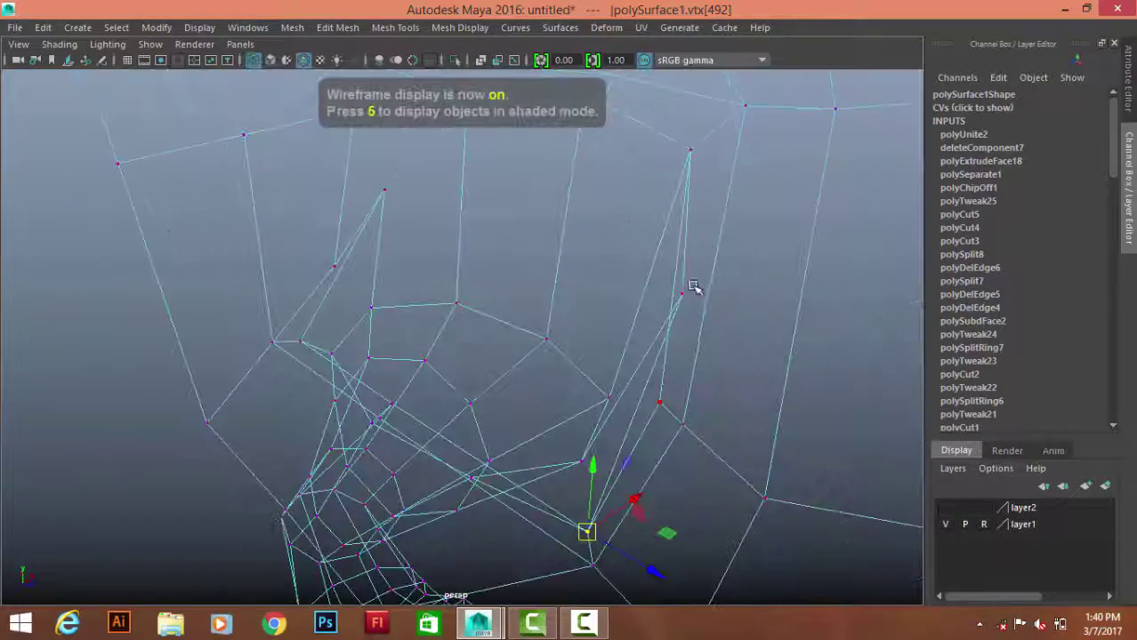
left_click(659, 403)
left_click_drag(654, 398, 614, 382, "alt")
key("5")
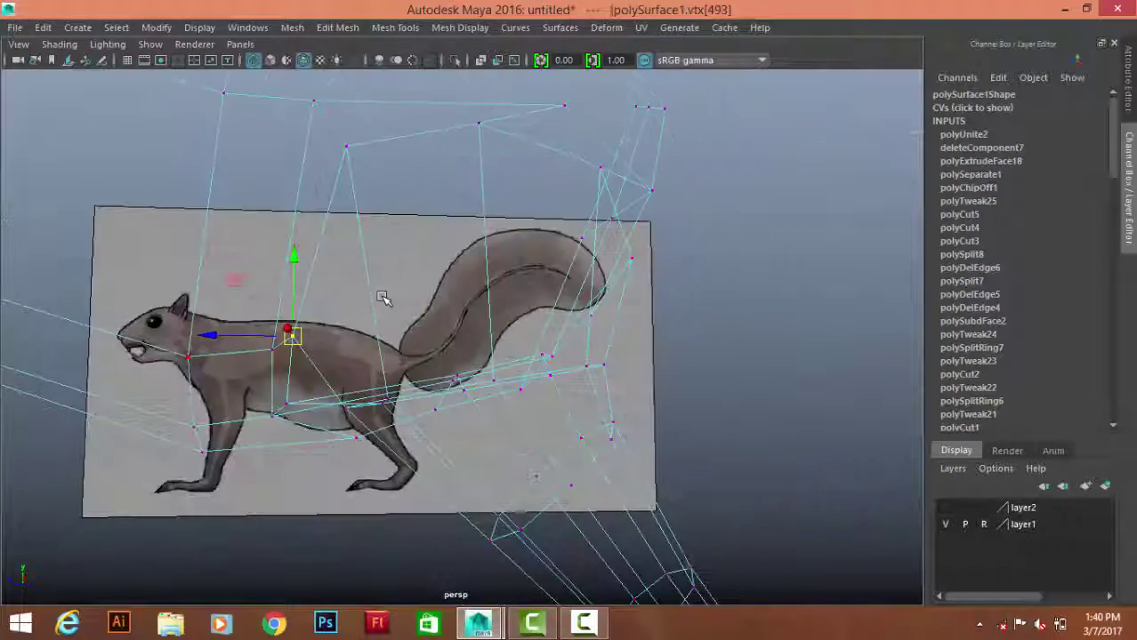
left_click_drag(381, 297, 468, 222, "alt")
- Add three more overlapping vertices along the leg seam to the selection
right_click(405, 171)
left_click_drag(405, 171, 464, 214, "alt")
key("4")
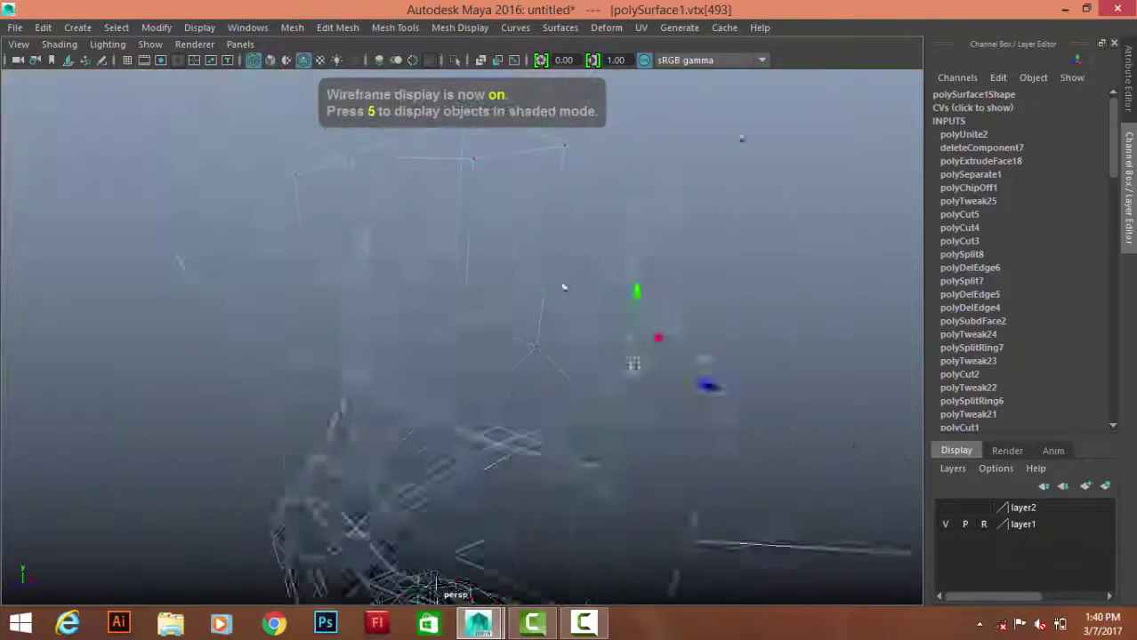
left_click_drag(563, 285, 601, 293, "alt")
left_click(717, 345)
left_click_drag(717, 346, 551, 183, "alt")
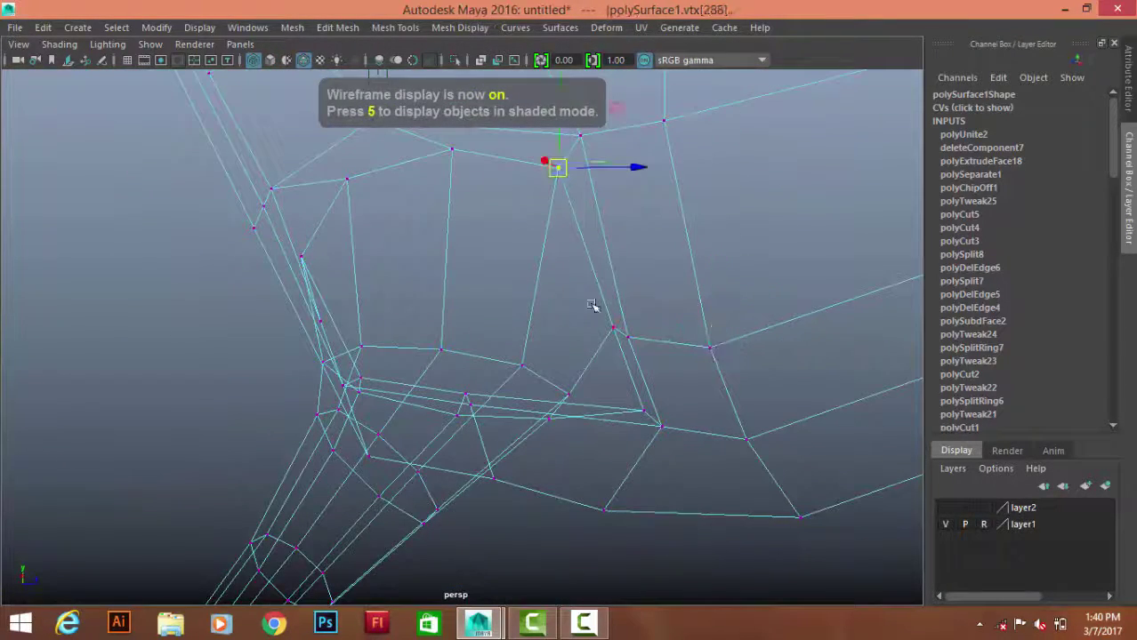
mouse_move(591, 306)
left_mouse_down("alt")
mouse_move(342, 182)
mouse_move(312, 232)
left_mouse_up("alt")
mouse_move(399, 183)
left_mouse_down("shift")
mouse_move(346, 252)
mouse_move(578, 375)
mouse_move(410, 278)
mouse_move(360, 329)
mouse_move(408, 299)
mouse_move(459, 320)
mouse_move(378, 360)
mouse_move(411, 338)
mouse_move(304, 339)
mouse_move(407, 309)
left_mouse_up("shift")
mouse_move(429, 400)
left_mouse_down("alt")
mouse_move(375, 325)
mouse_move(505, 297)
left_mouse_up("alt")
key("5")
- Merge the selected seam vertices with threshold 0.01 and return to object mode
mouse_move(435, 257)
left_mouse_down("alt")
mouse_move(524, 320)
mouse_move(609, 431)
left_mouse_up("alt")
right_click_drag(806, 389, 890, 365, "shift")
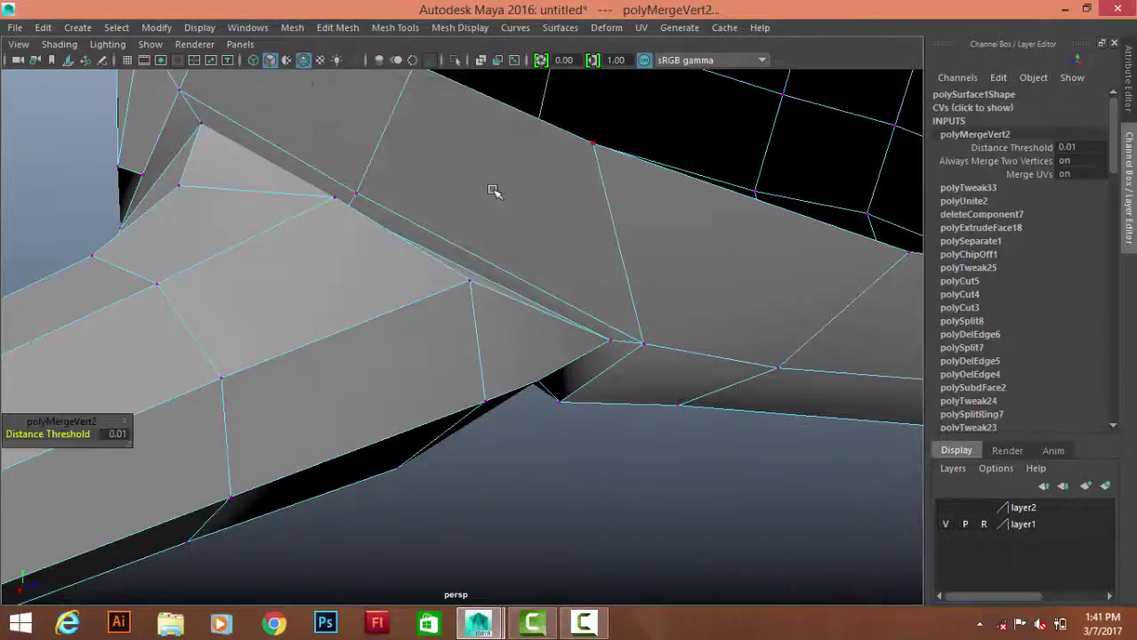
key("F8")
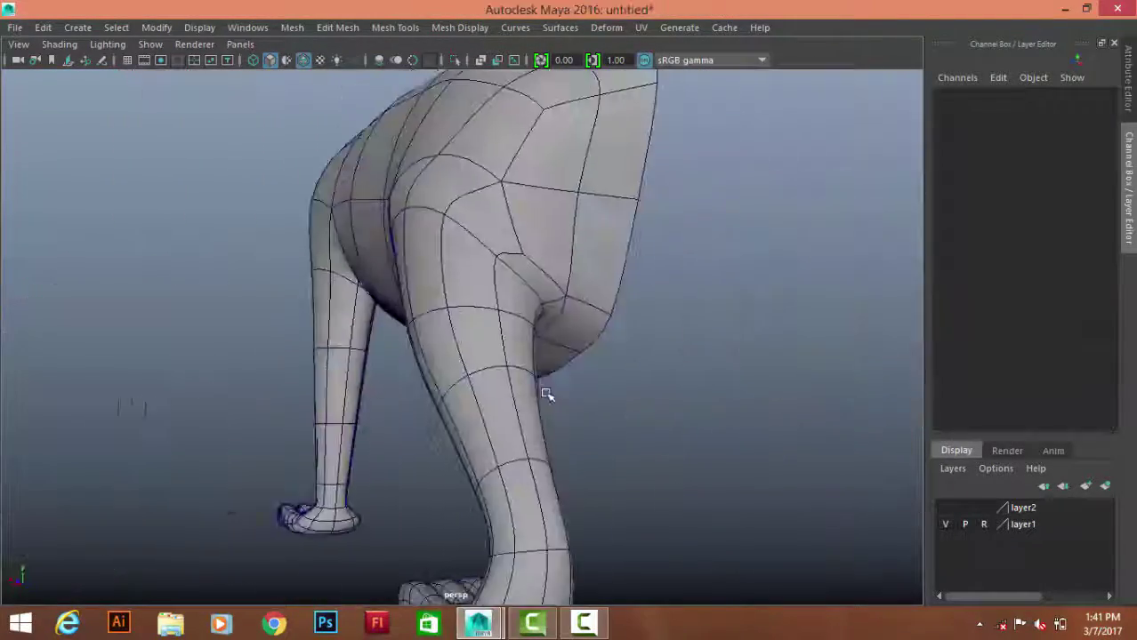
mouse_move(546, 394)
left_mouse_down("alt")
mouse_move(660, 419)
mouse_move(603, 283)
left_mouse_up("alt")
mouse_move(307, 62)
left_mouse_down("alt")
mouse_move(497, 309)
mouse_move(581, 256)
mouse_move(502, 258)
left_mouse_up("alt")
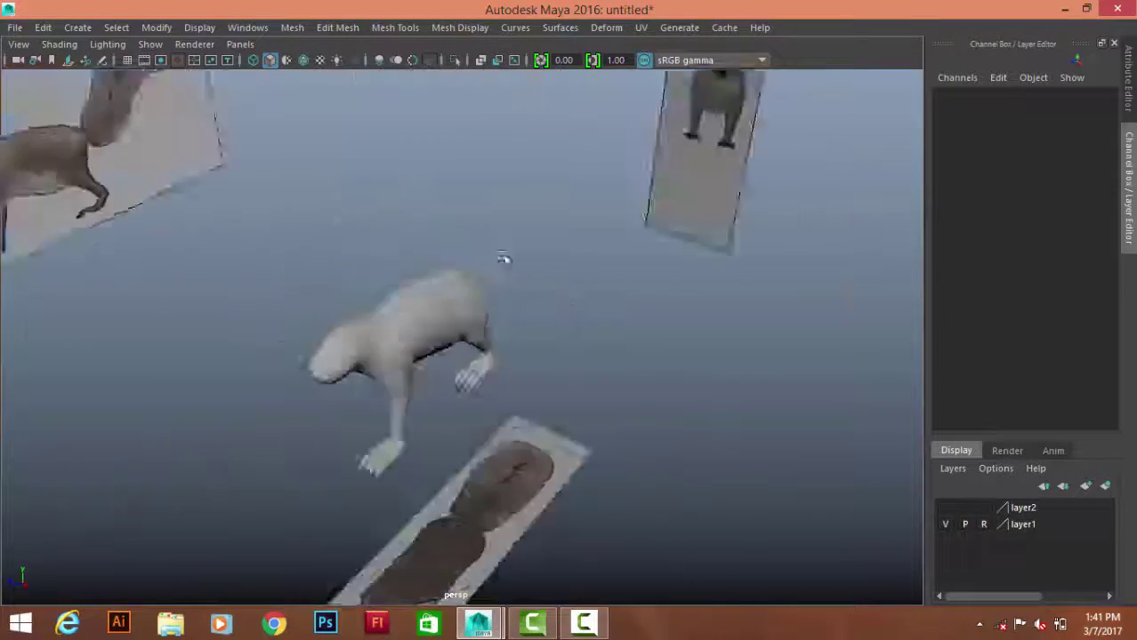
- Switch the squirrel mesh to edge mode and pick an edge on the body beside the leg
left_click(553, 295)
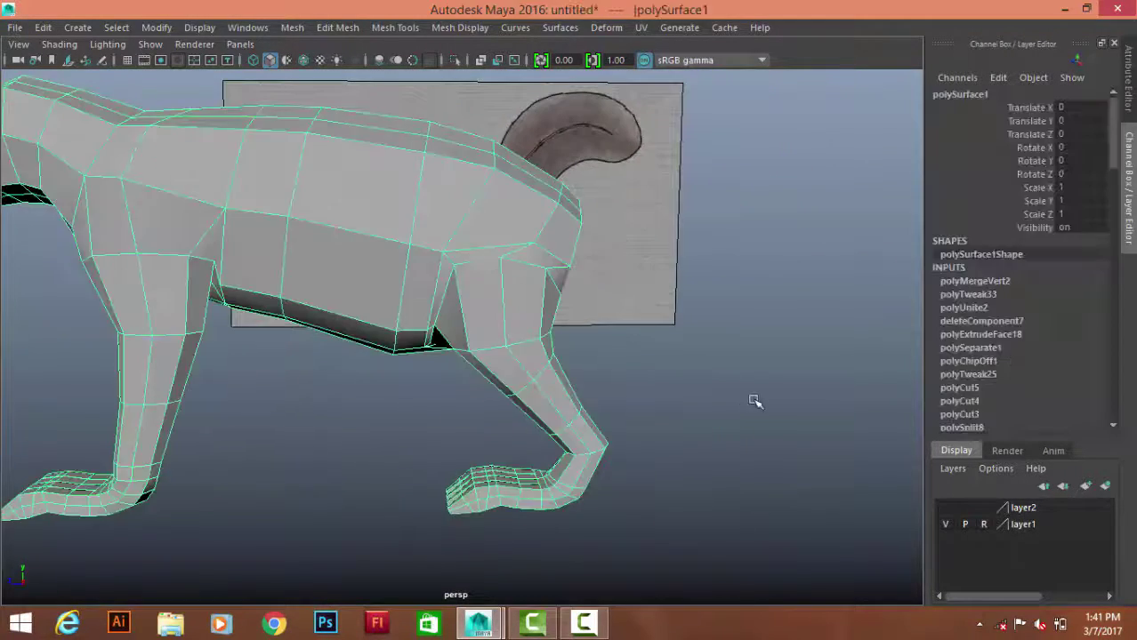
scroll(359, 159, "up", 3)
right_click(359, 159)
left_click(358, 114)
scroll(368, 262, "down", 2)
scroll(371, 310, "up", 3)
left_click(371, 309)
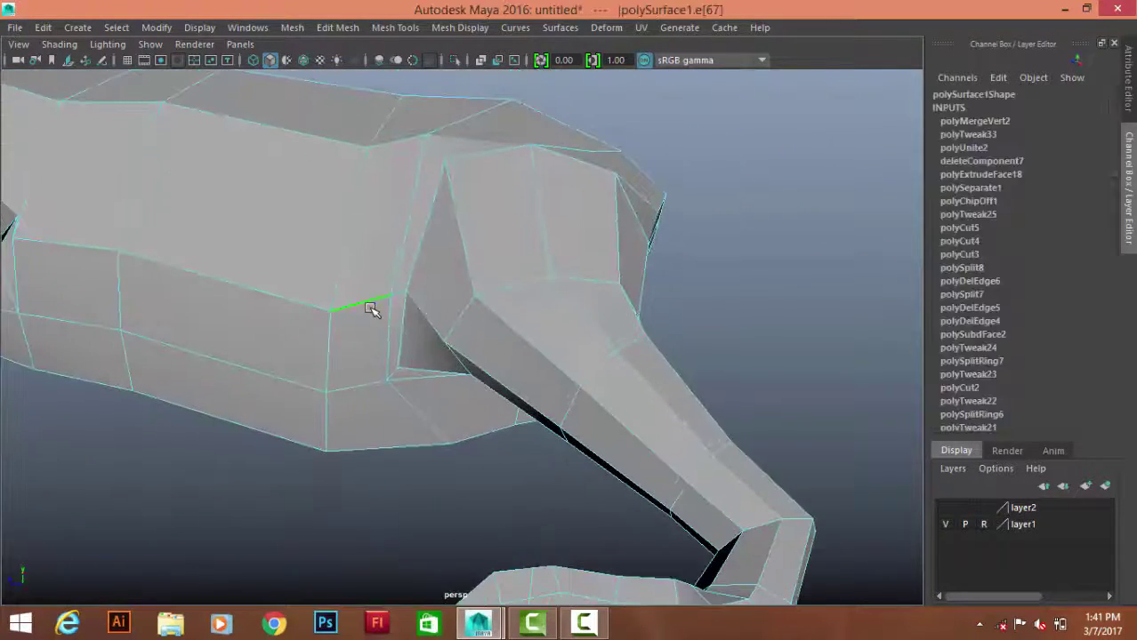
left_click_drag(328, 320, 284, 317, "alt")
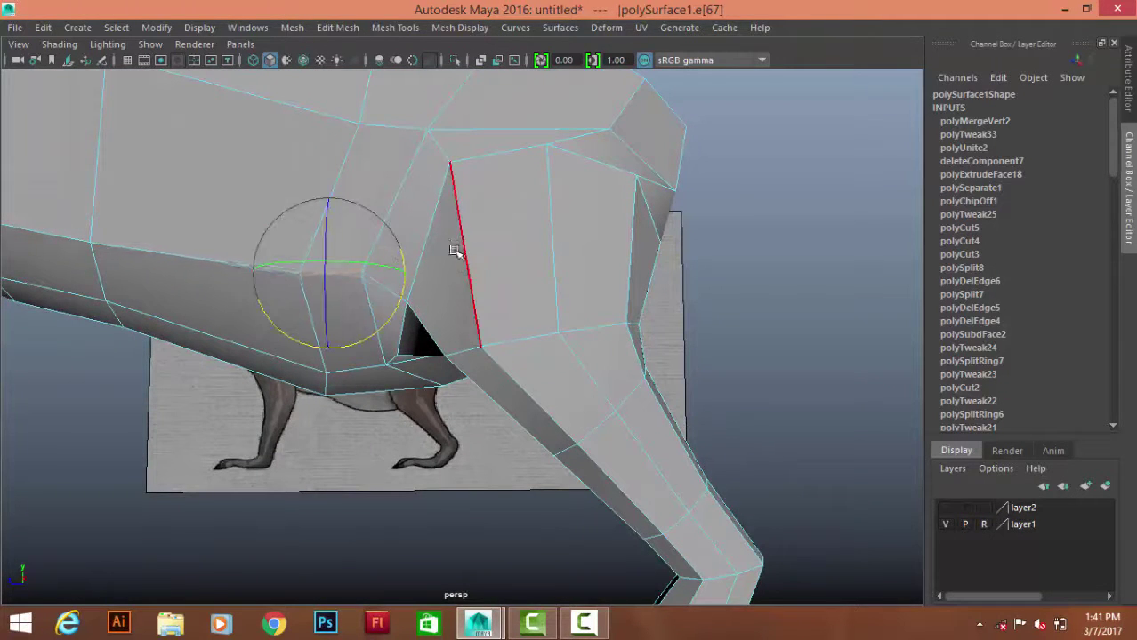
key("w")
mouse_move(454, 269)
left_mouse_down("alt")
mouse_move(470, 402)
mouse_move(487, 188)
left_mouse_up("alt")
key("F8")
- Preview the smoothed mesh, then Multi-Cut a new edge across the leg-body joint
key("3")
mouse_move(675, 284)
left_mouse_down("alt")
mouse_move(477, 276)
mouse_move(359, 338)
mouse_move(629, 262)
left_mouse_up("alt")
right_click_drag(630, 261, 781, 259, "alt")
mouse_move(781, 258)
left_mouse_down("alt")
mouse_move(789, 223)
mouse_move(469, 372)
left_mouse_up("alt")
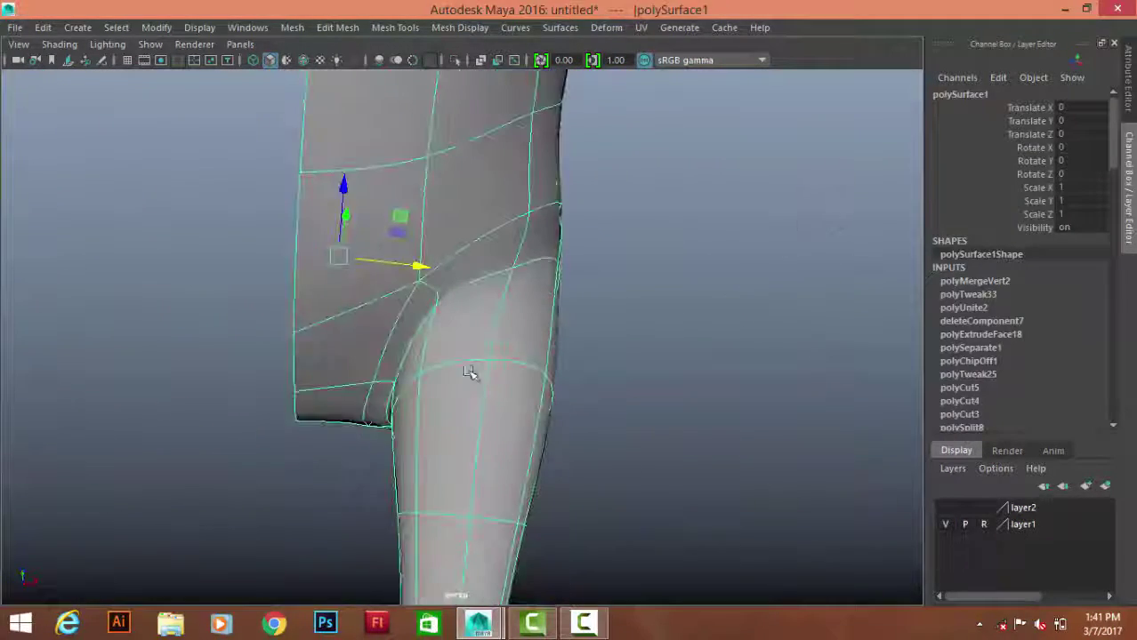
right_click_drag(343, 165, 343, 115)
mouse_move(342, 116)
left_mouse_down("alt")
mouse_move(393, 373)
mouse_move(356, 374)
mouse_move(365, 339)
mouse_move(320, 421)
mouse_move(292, 361)
left_mouse_up("alt")
left_click(358, 374)
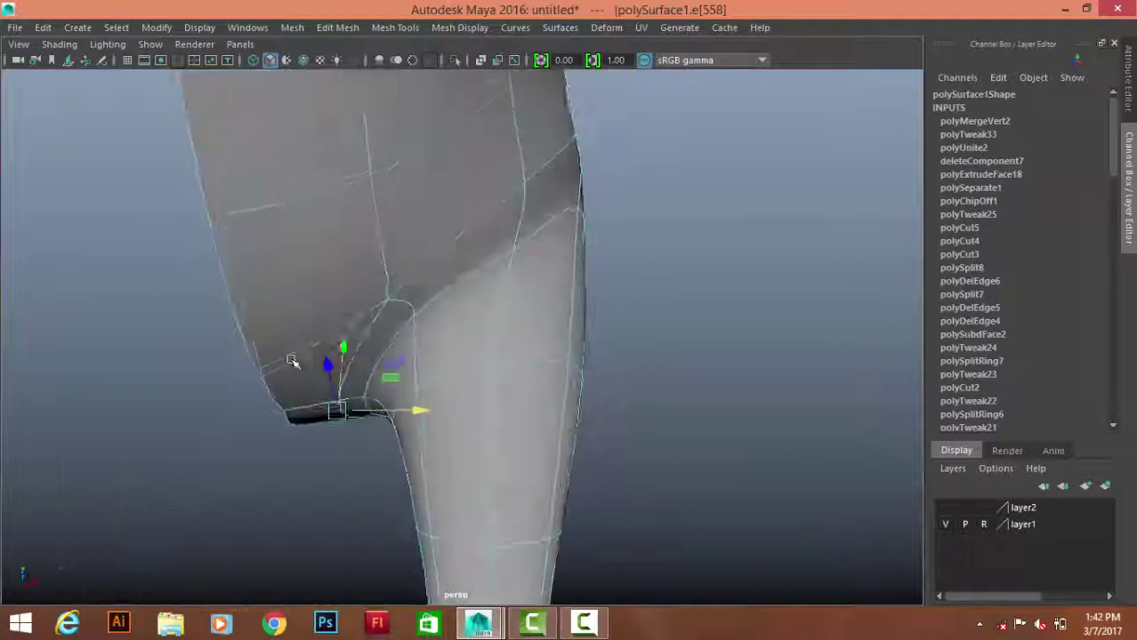
left_click(338, 410)
left_click(343, 343)
key("F8")
mouse_move(393, 297)
left_mouse_down("alt")
mouse_move(474, 261)
mouse_move(658, 318)
mouse_move(491, 266)
mouse_move(261, 347)
left_mouse_up("alt")
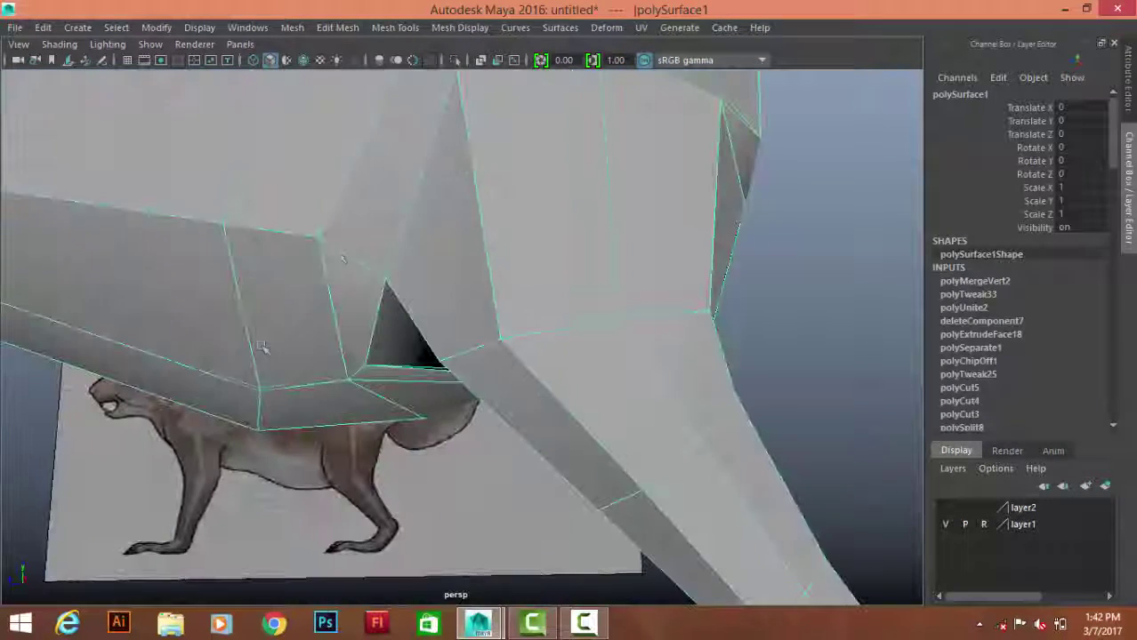
- Check the new cut in smooth preview, inspecting edges around the leg and shoulder
key("3")
key("F10")
left_click(356, 248)
left_click_drag(356, 248, 303, 316, "alt")
left_click(704, 305)
left_click_drag(705, 305, 457, 202, "alt")
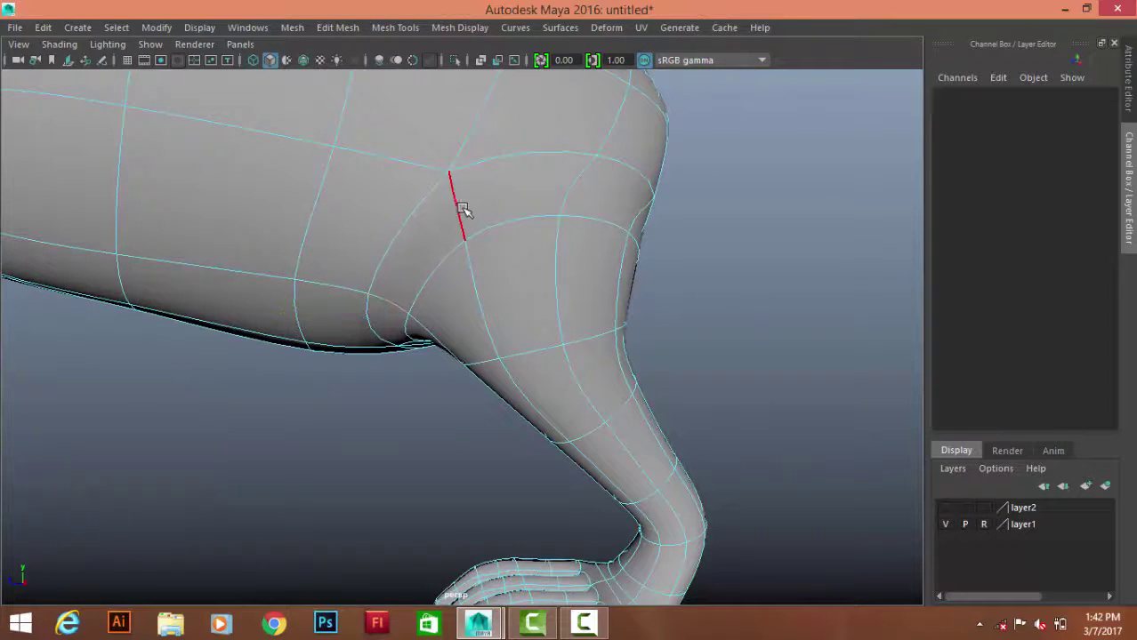
left_click(456, 202)
left_click(436, 146)
mouse_move(436, 146)
left_mouse_down("alt")
mouse_move(533, 249)
mouse_move(483, 266)
mouse_move(418, 187)
left_mouse_up("alt")
- Select and adjust hip vertices near the paw in vertex mode
key("F9")
left_click(414, 192)
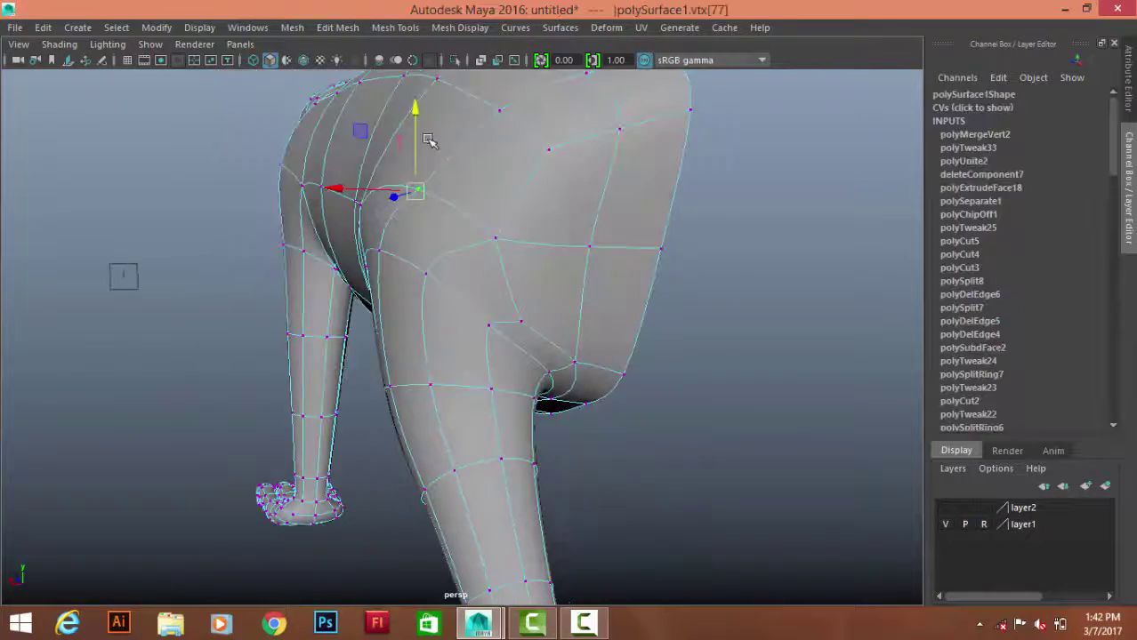
mouse_move(418, 78)
left_mouse_down("alt")
mouse_move(426, 216)
mouse_move(490, 305)
mouse_move(507, 310)
mouse_move(553, 165)
left_mouse_up("alt")
left_click(490, 305)
left_click_drag(558, 229, 574, 355, "alt")
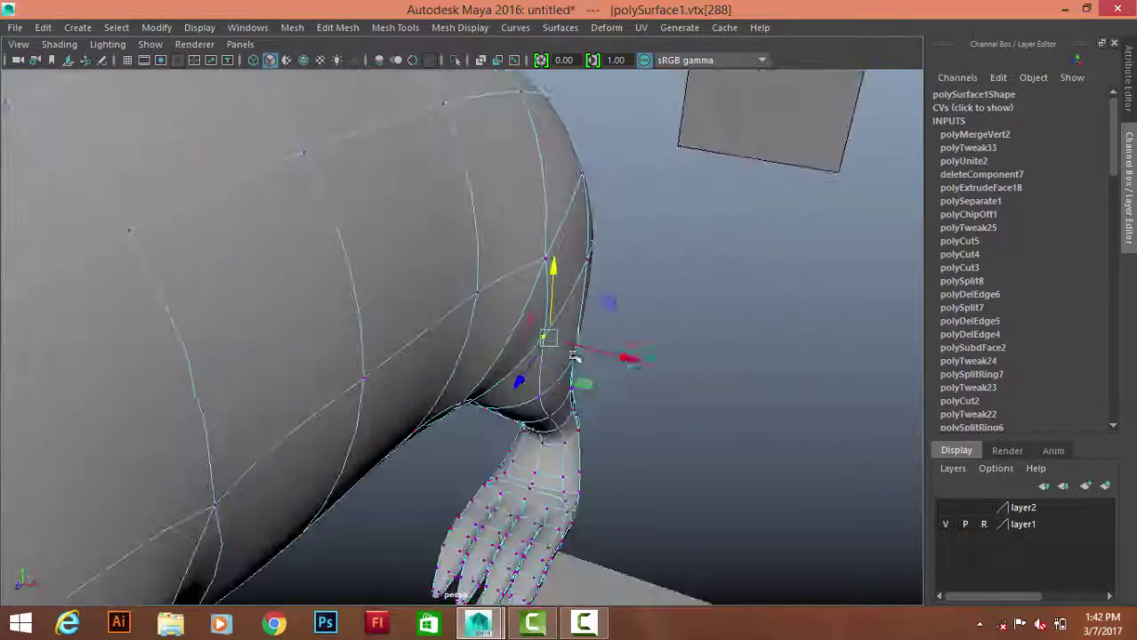
left_click_drag(644, 369, 497, 425, "alt")
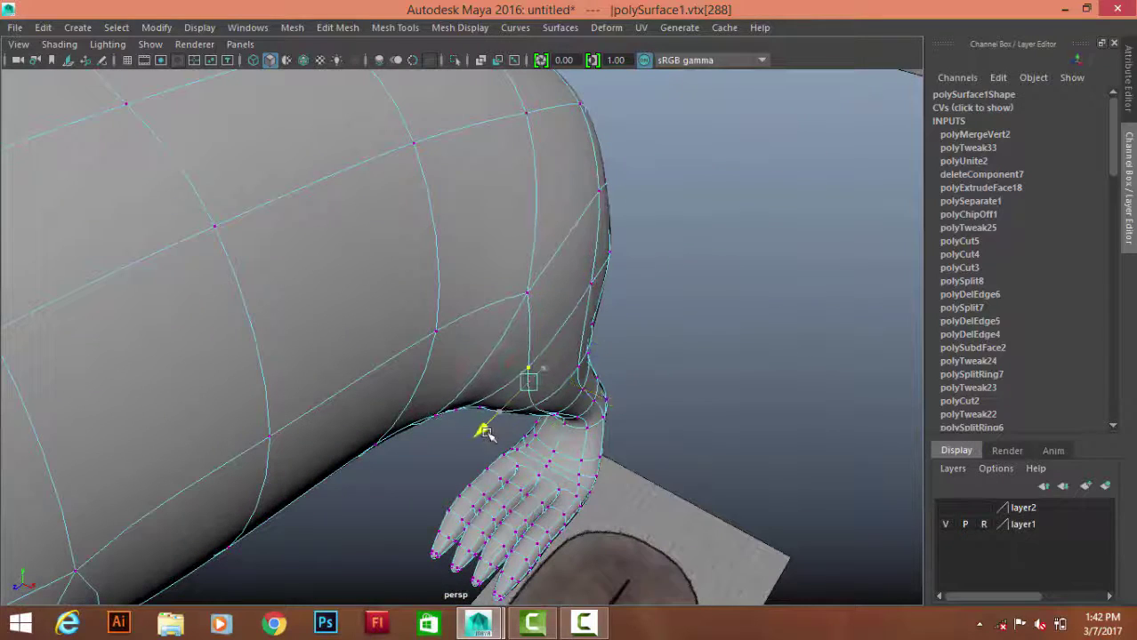
left_click(688, 379)
mouse_move(735, 356)
left_mouse_down("alt")
mouse_move(571, 348)
mouse_move(559, 271)
mouse_move(609, 178)
mouse_move(566, 263)
mouse_move(533, 253)
left_mouse_up("alt")
- Return to unsmoothed display and refine another vertex on the hip
left_click(533, 254)
key("1")
mouse_move(520, 318)
left_mouse_down("alt")
mouse_move(373, 233)
mouse_move(464, 288)
mouse_move(578, 271)
left_mouse_up("alt")
right_click_drag(578, 271, 560, 269)
left_click(578, 318)
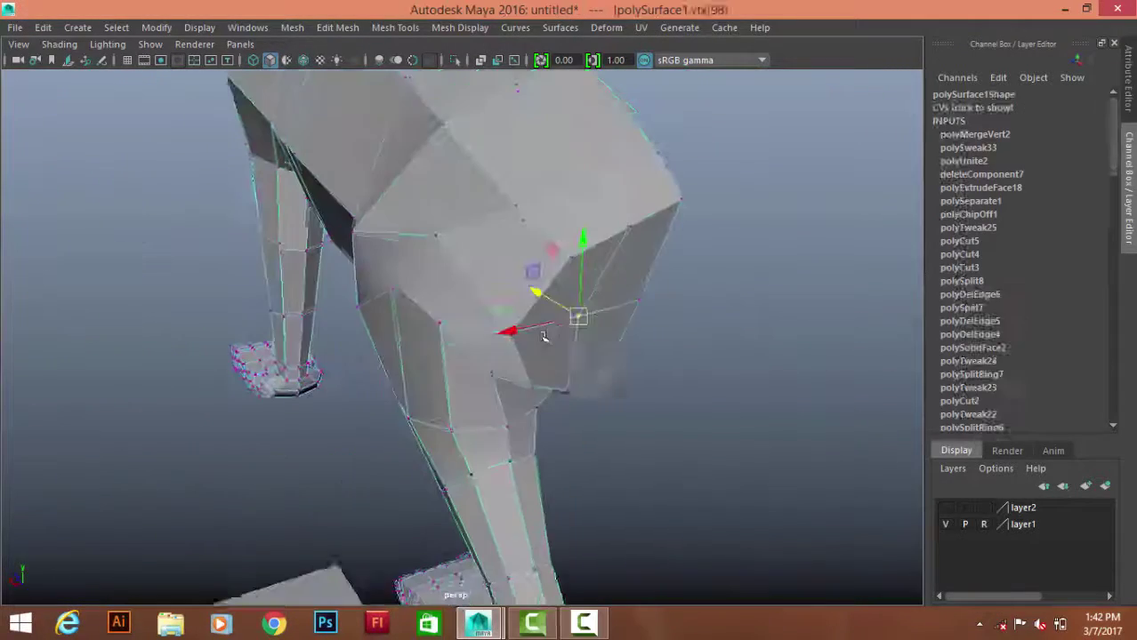
mouse_move(579, 318)
left_mouse_down("alt")
mouse_move(642, 326)
mouse_move(604, 235)
mouse_move(495, 336)
mouse_move(517, 315)
mouse_move(388, 257)
left_mouse_up("alt")
left_click(591, 305)
- Toggle the smooth mesh preview on and off, then select the squirrel mesh and pan along its body
key("3")
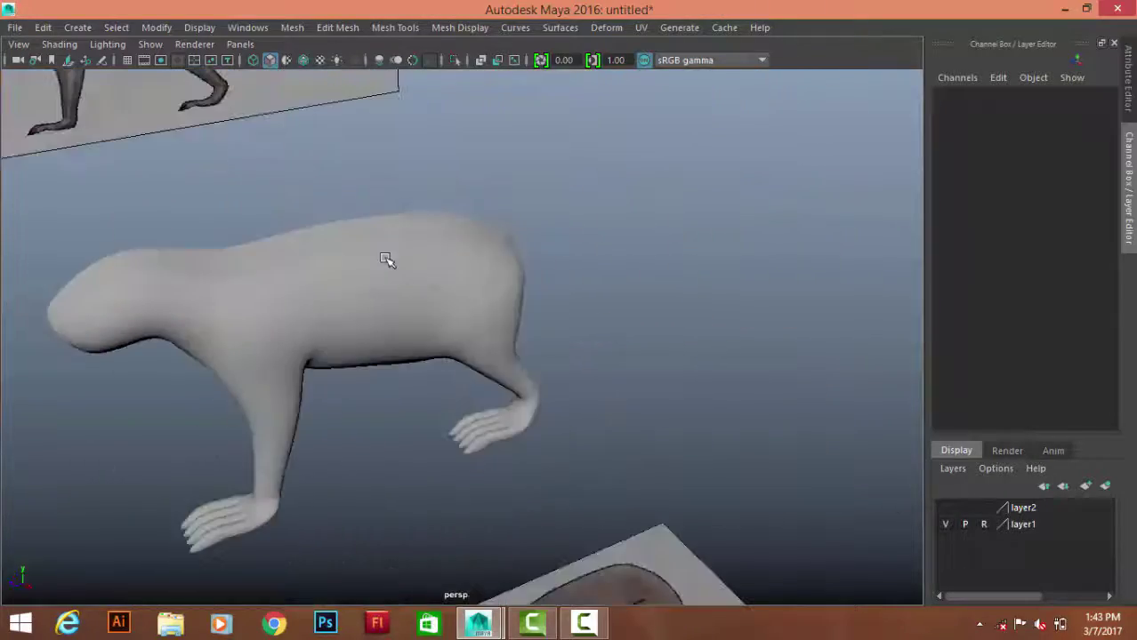
key("1")
left_click(414, 282)
scroll(633, 447, "down", 3)
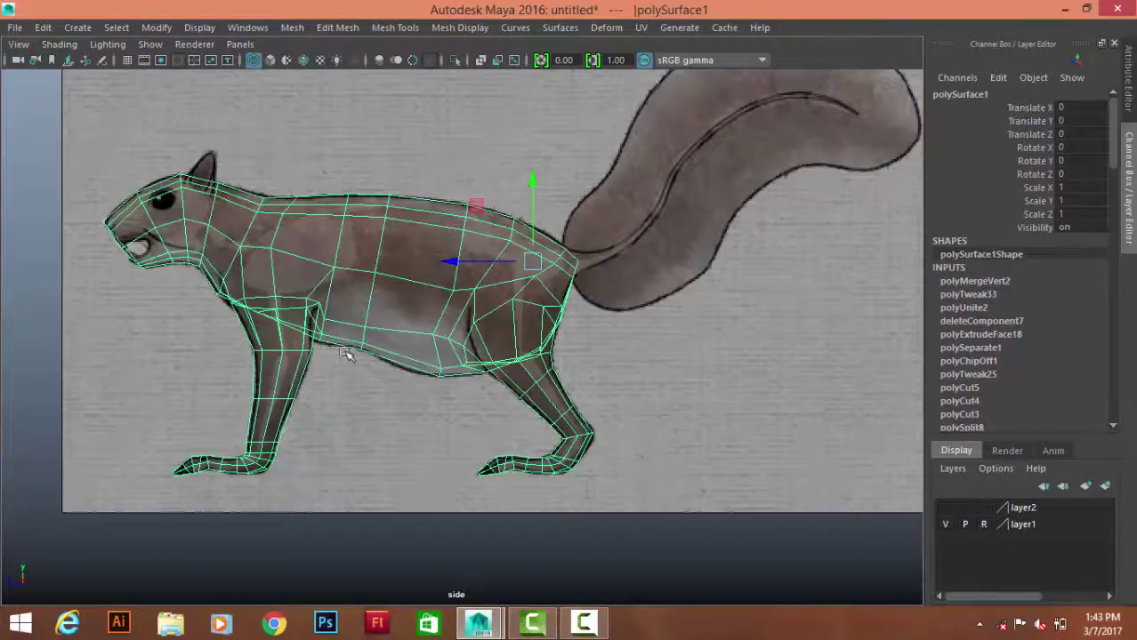
scroll(520, 360, "up", 2)
scroll(363, 322, "up", 2)
scroll(434, 180, "up", 2)
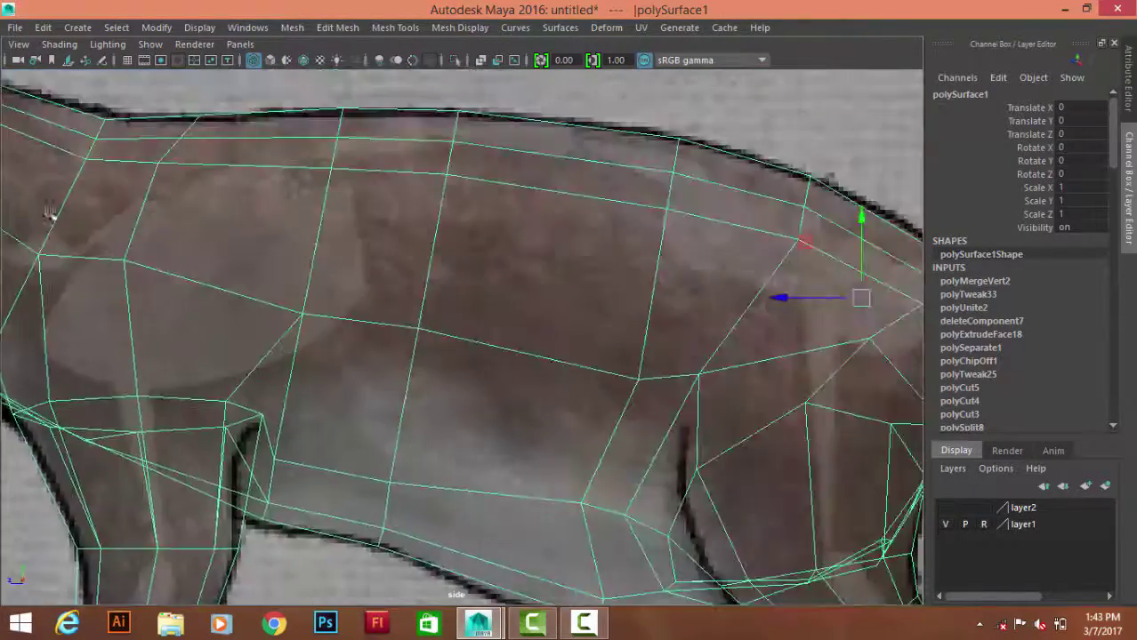
middle_click_drag(434, 181, 261, 291, "alt")
- Orbit the mesh in perspective, then return to the side view centred on the squirrel's head
key("space")
key("space")
right_click_drag(591, 269, 592, 315, "alt")
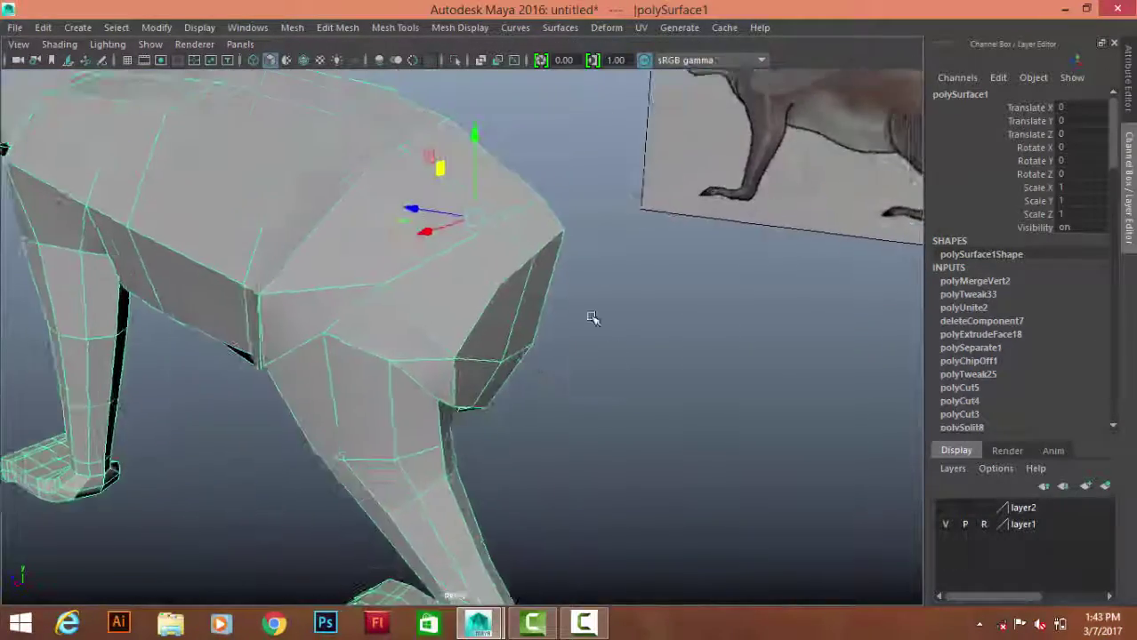
mouse_move(591, 314)
left_mouse_down("alt")
mouse_move(145, 252)
mouse_move(681, 477)
left_mouse_up("alt")
key("space")
key("space")
scroll(218, 296, "down", 5)
middle_click_drag(218, 296, 520, 348, "alt")
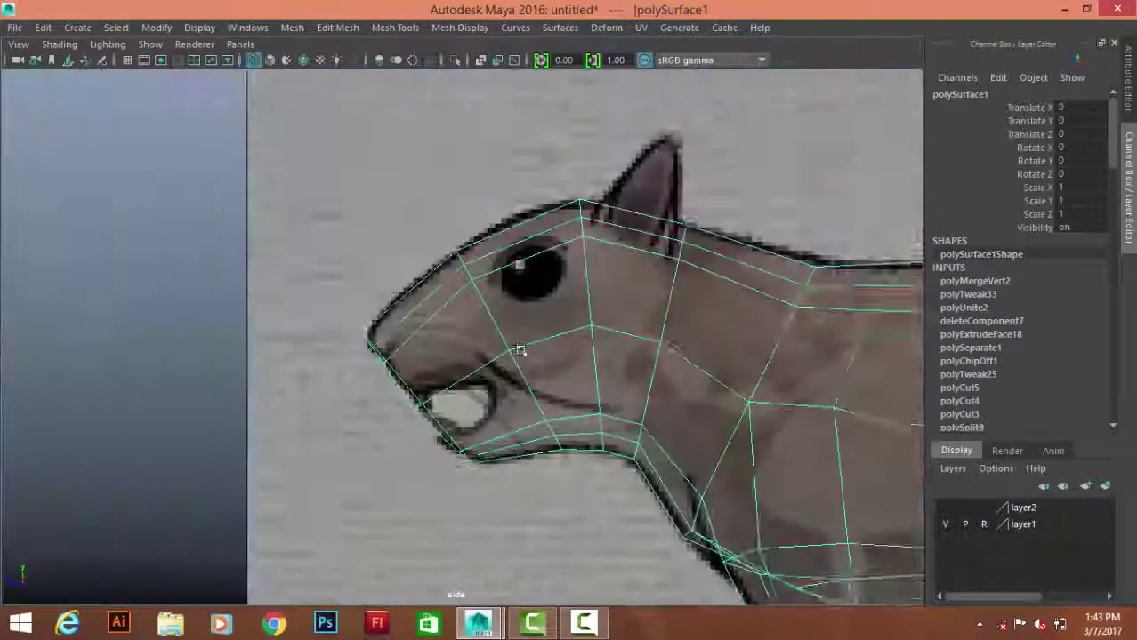
scroll(449, 318, "up", 3)
scroll(473, 178, "up", 2)
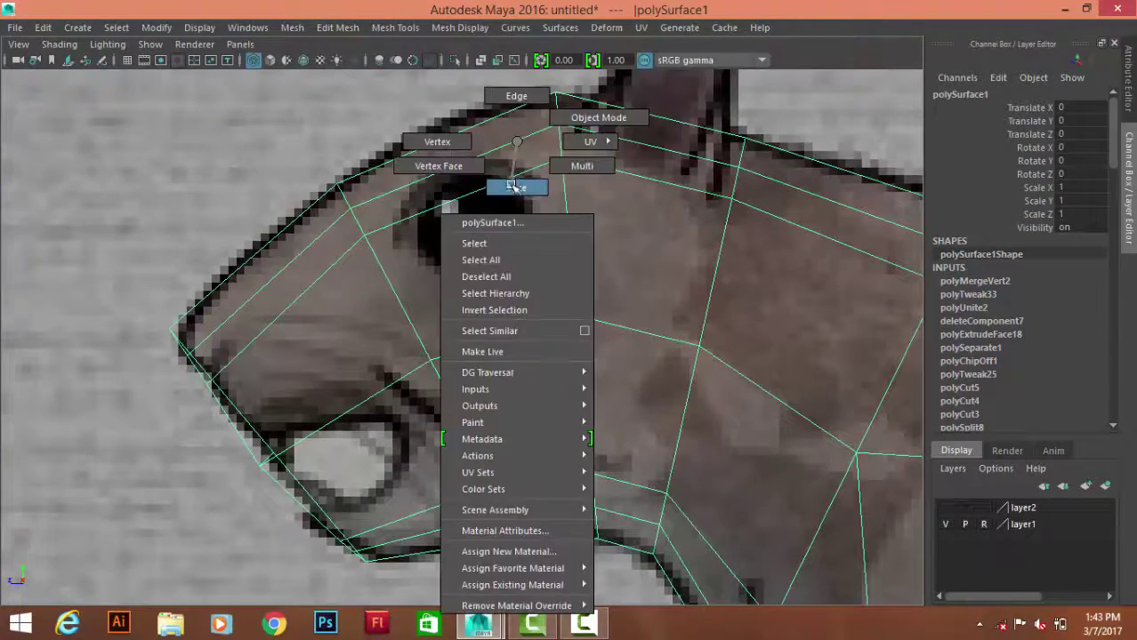
- Select a face over the eye and check it in the front view
right_click_drag(516, 142, 481, 204)
left_click(476, 218)
key("space")
key("space")
scroll(352, 395, "down", 5)
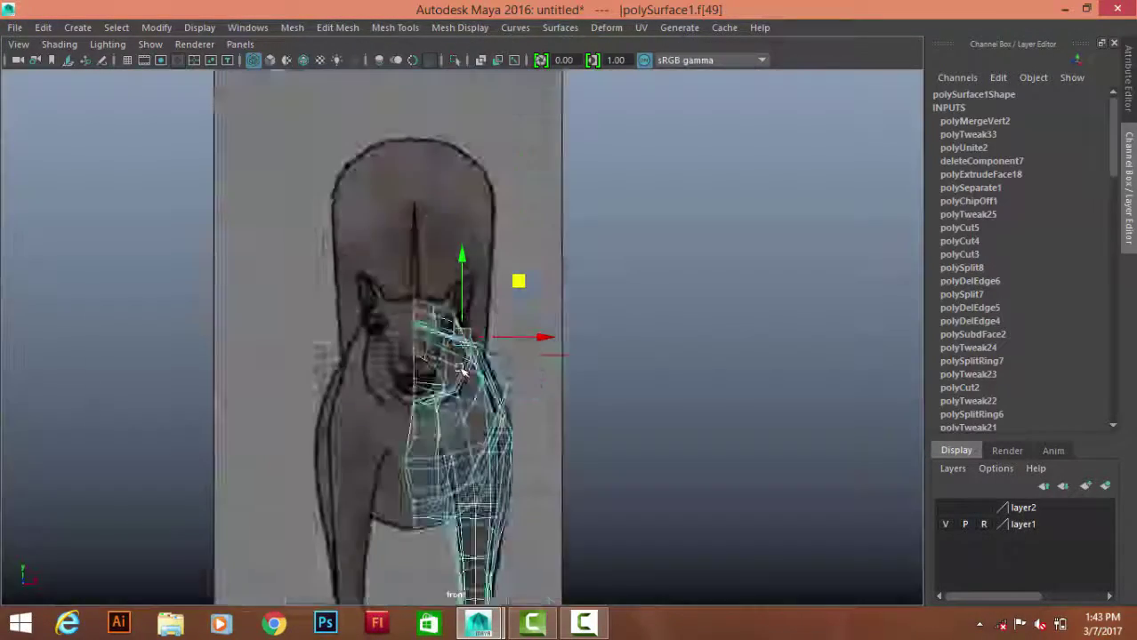
scroll(534, 355, "up", 5)
scroll(753, 350, "down", 2)
scroll(748, 359, "down", 4)
scroll(748, 359, "up", 5)
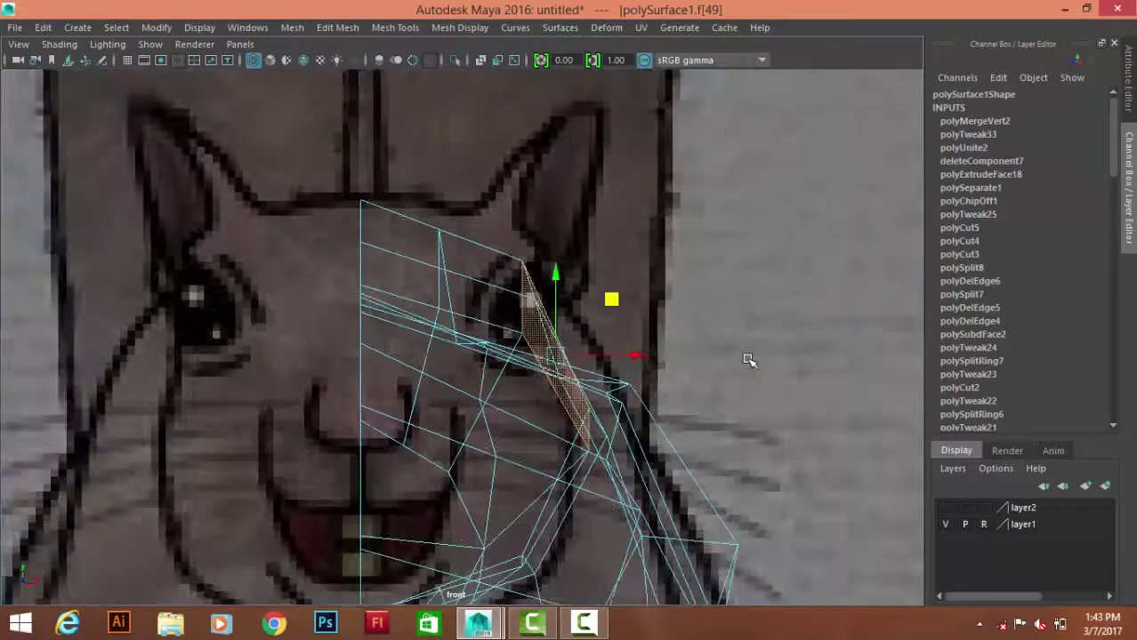
scroll(748, 355, "up", 1)
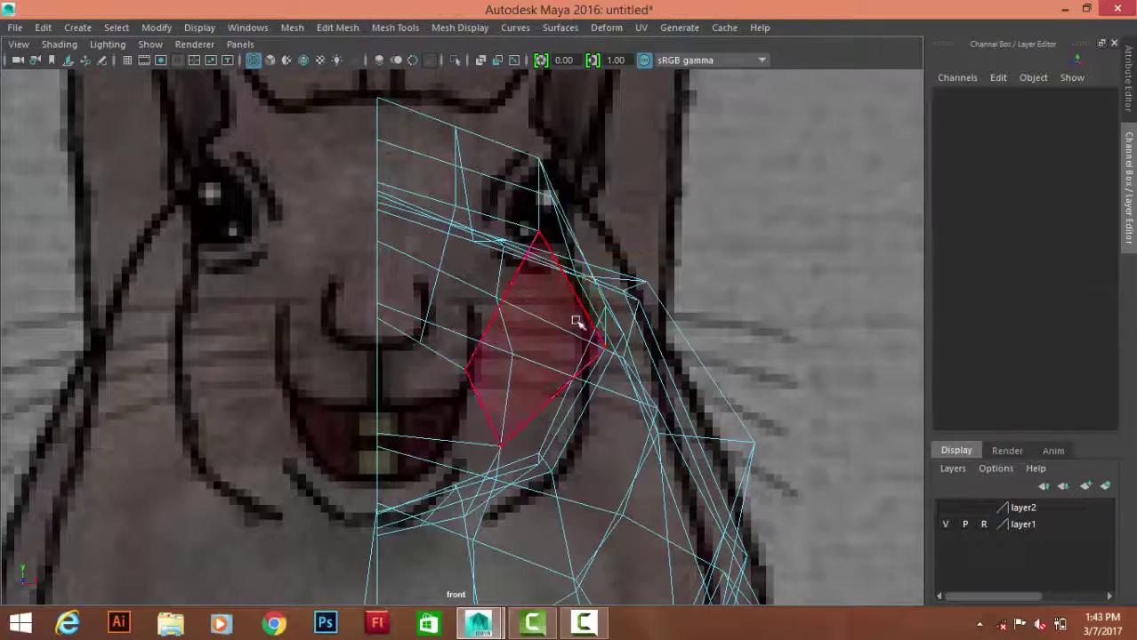
- Select a cheek edge, then switch to vertices and pick the vertex below the mouth
right_click_drag(599, 162, 598, 114)
left_click(607, 323)
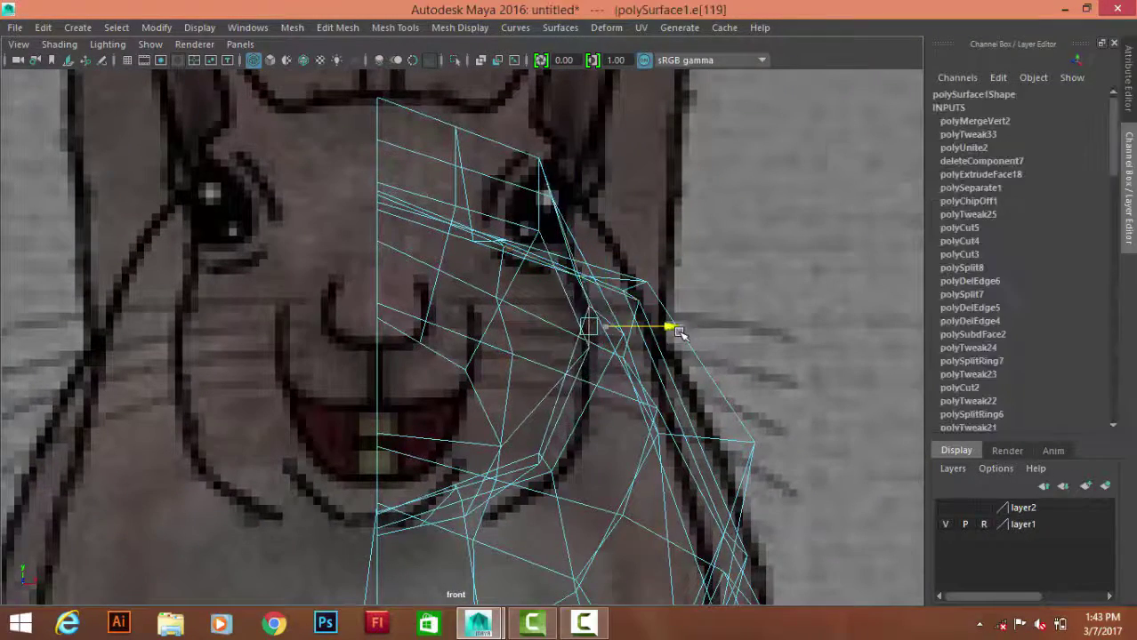
right_click(534, 162)
left_click(456, 161)
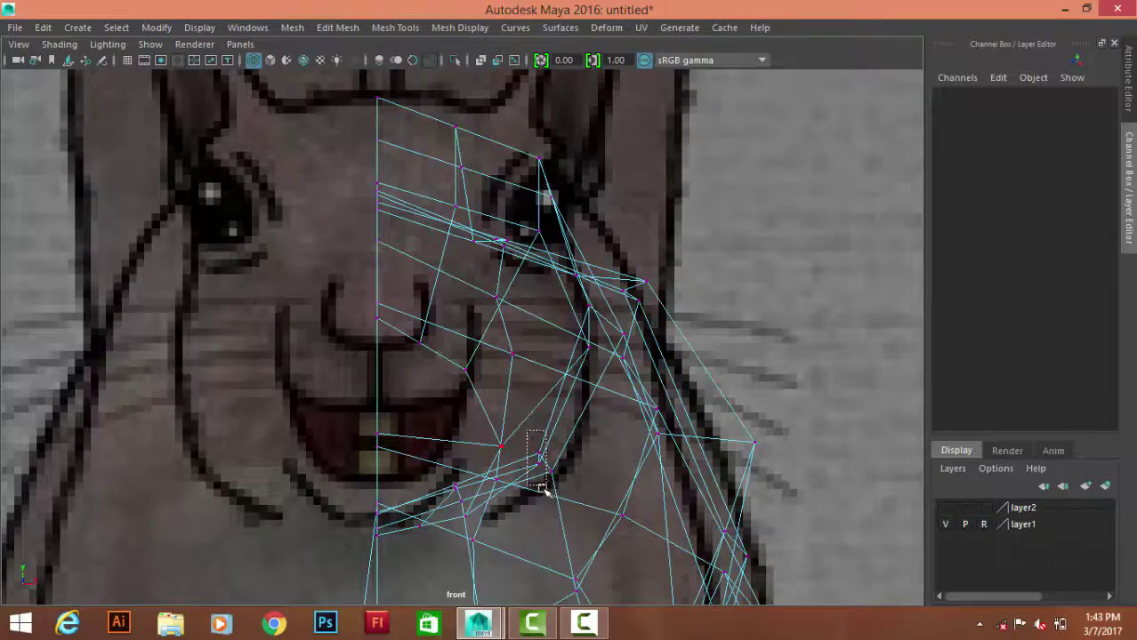
left_click_drag(543, 489, 545, 491)
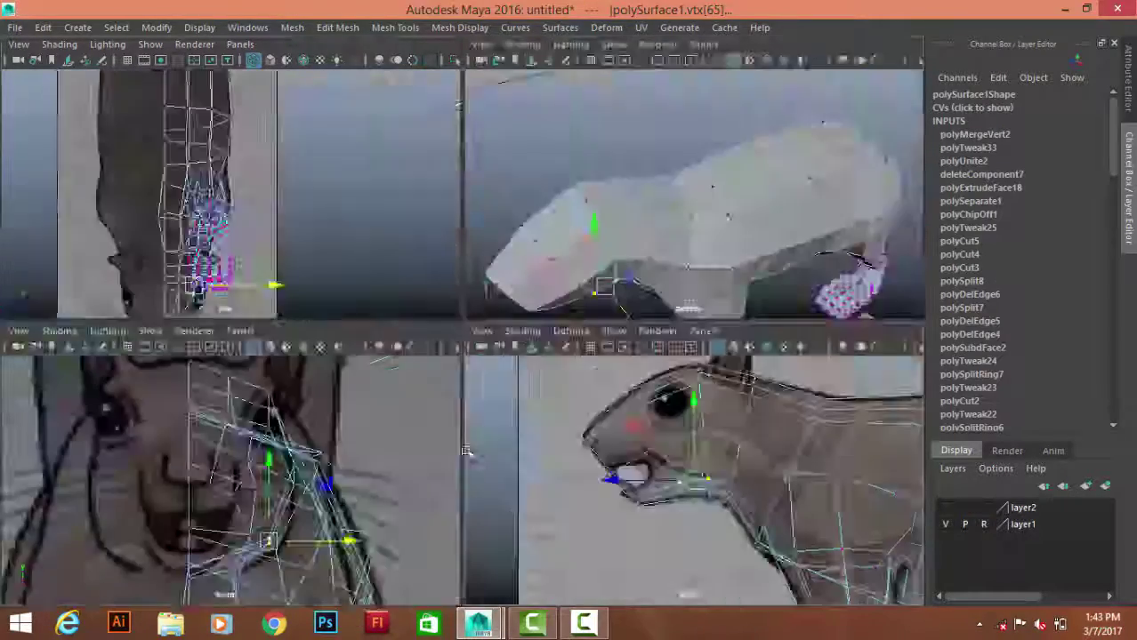
- Frame that vertex in the side view, select the jaw vertex under the mouth, and return to front view
key("space")
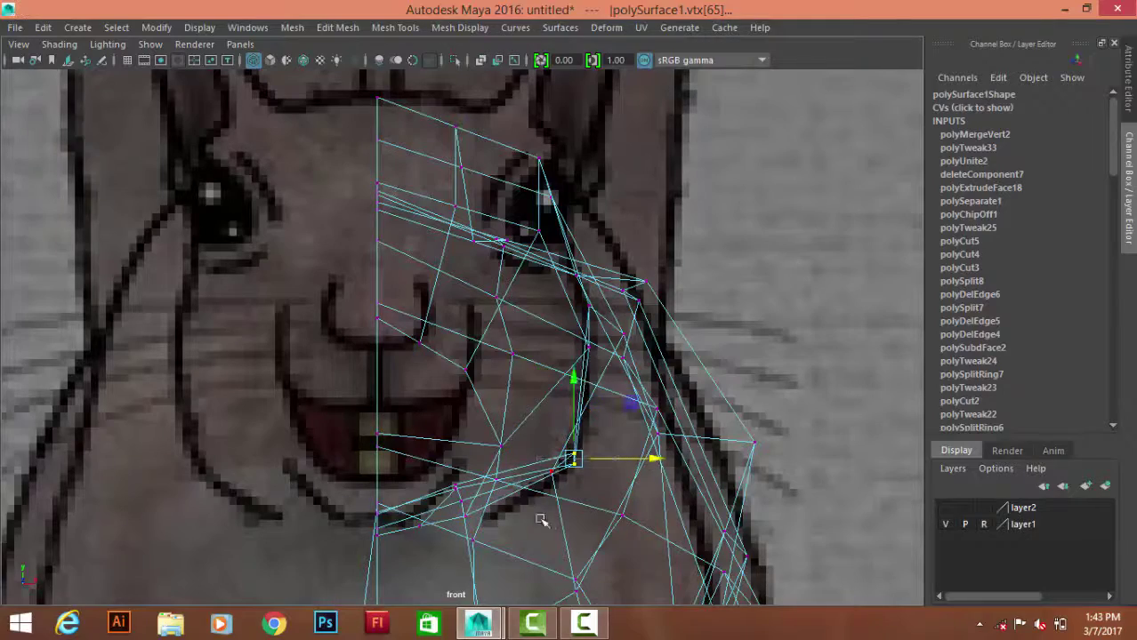
key("space")
key("space")
key("f")
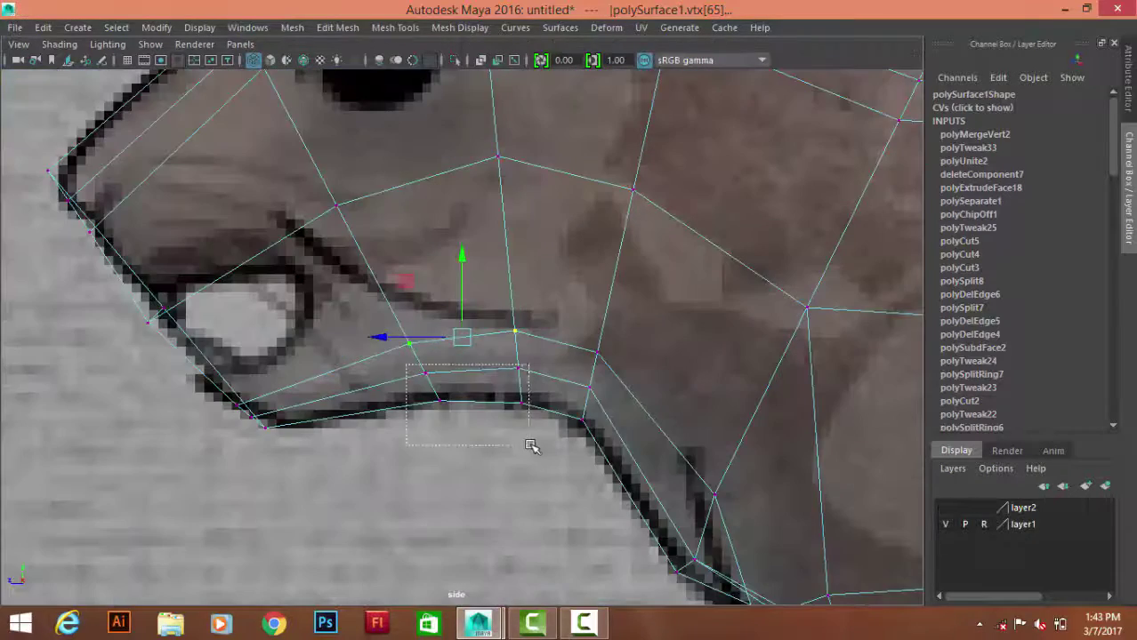
left_click_drag(531, 446, 532, 446)
key("space")
key("space")
scroll(290, 348, "up", 3)
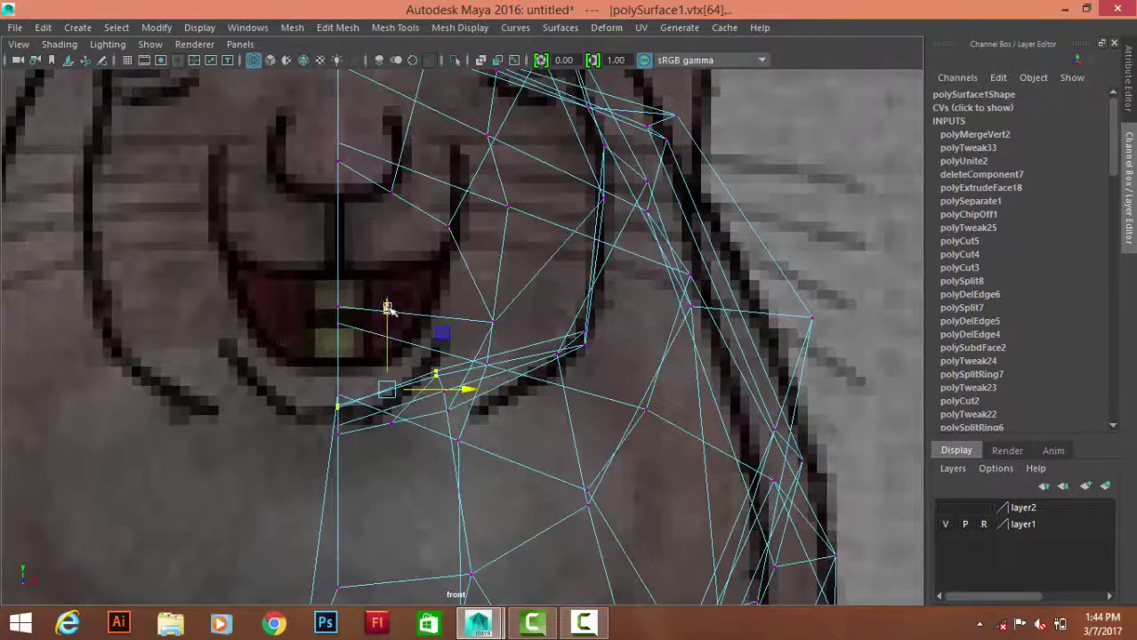
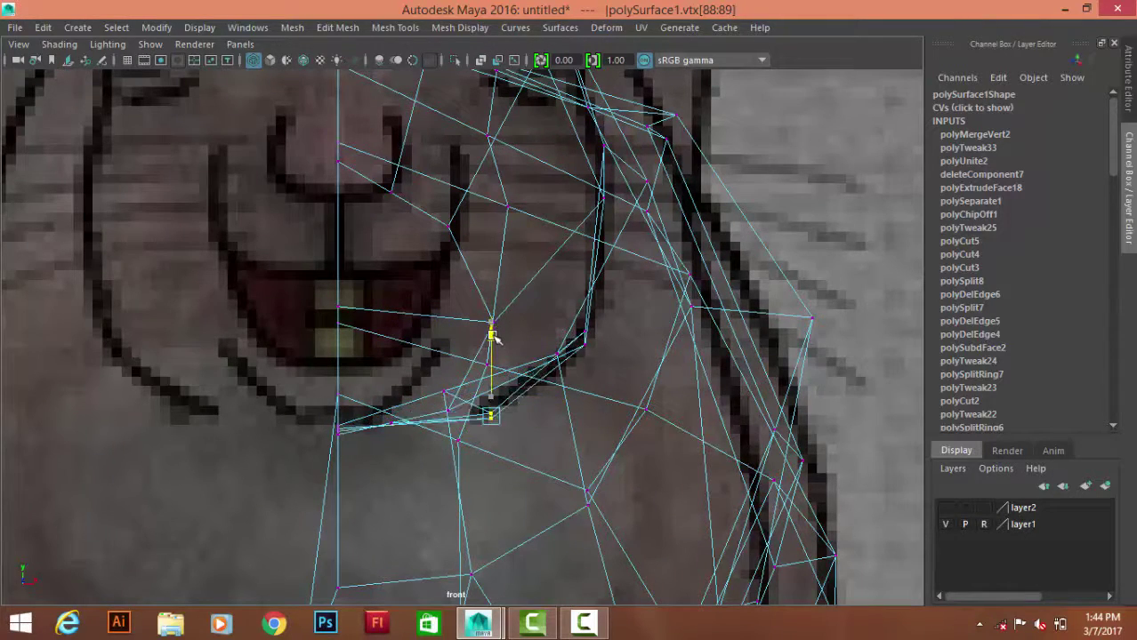
- Inspect the squirrel's mouth area and select another mouth vertex
left_click_drag(495, 336, 495, 267)
left_click_drag(520, 221, 720, 277, "alt")
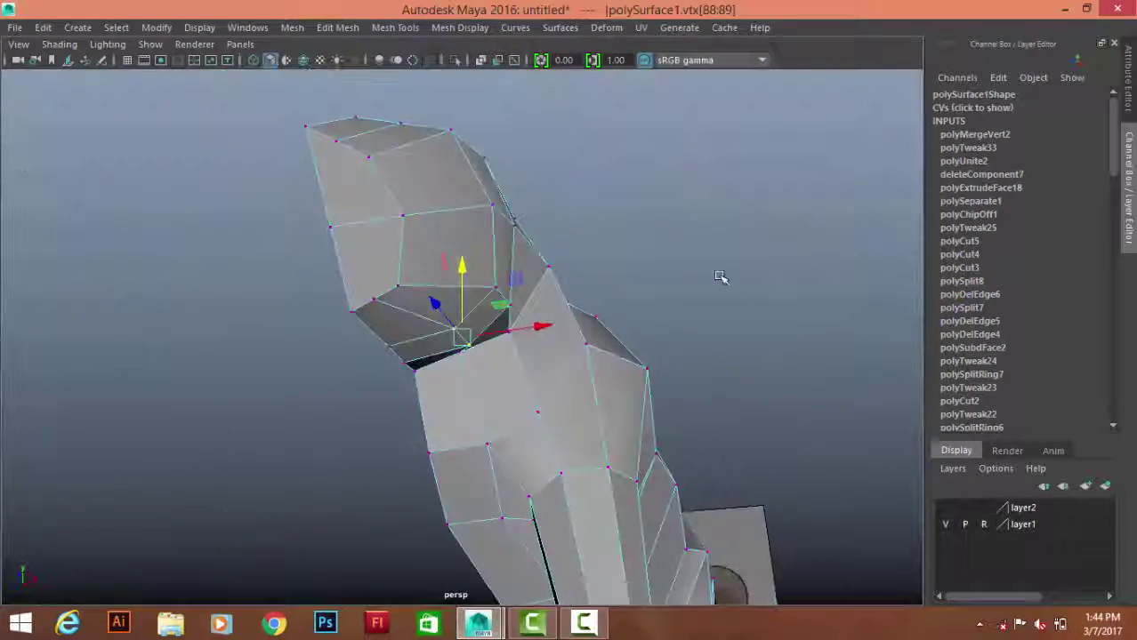
left_click(376, 300)
key("space")
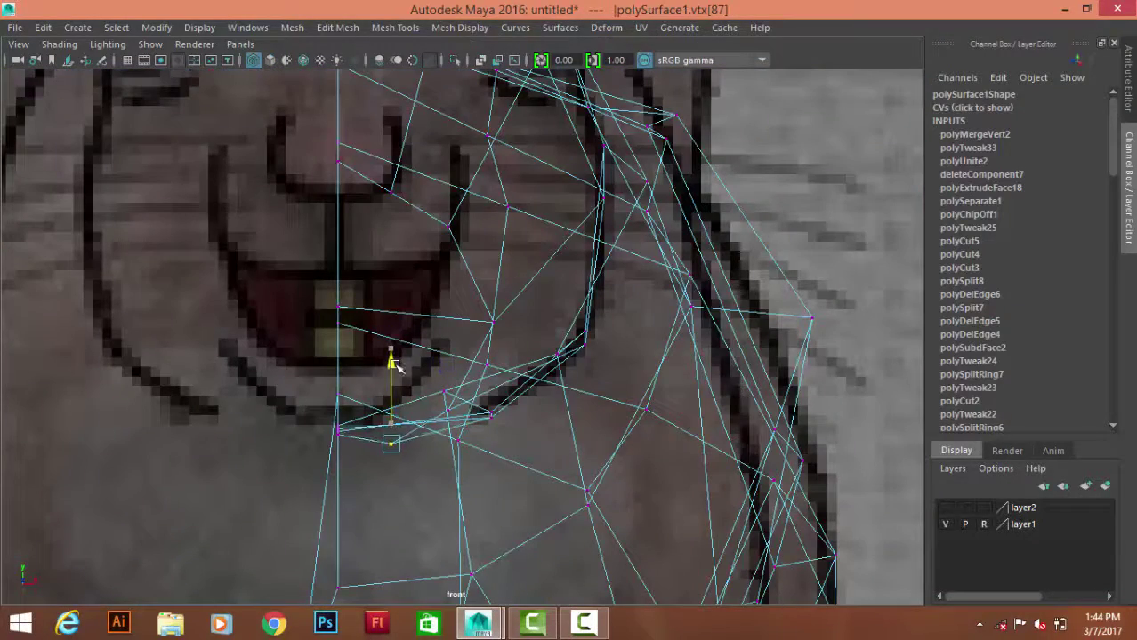
key("space")
key("space")
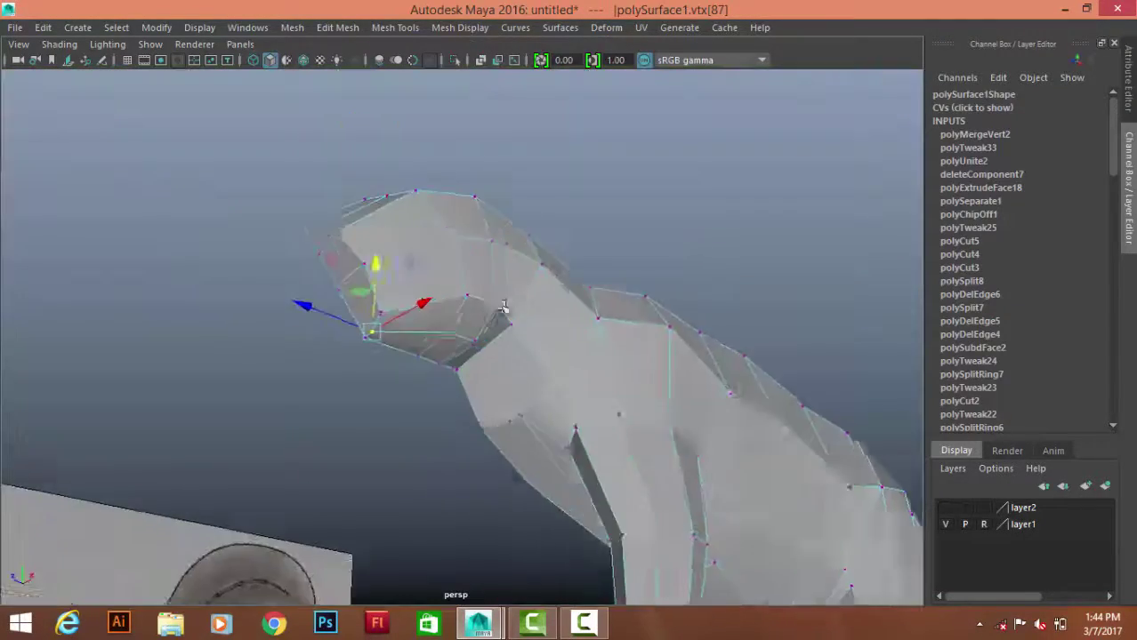
mouse_move(498, 267)
left_mouse_down("alt")
mouse_move(426, 243)
mouse_move(327, 377)
left_mouse_up("alt")
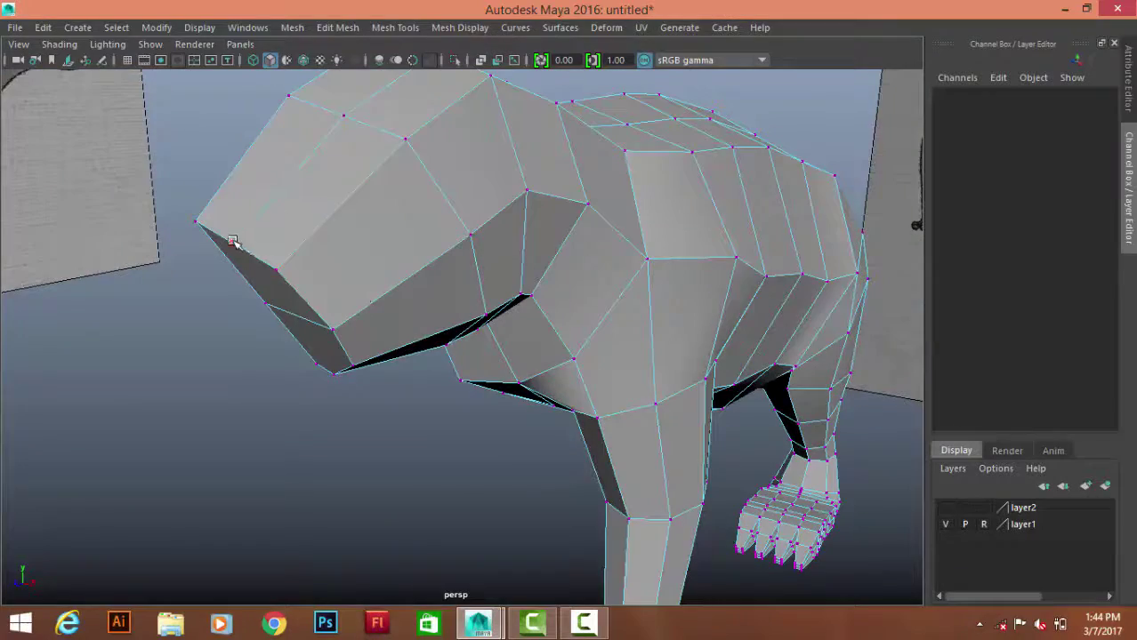
- Move the two vertices near the eye up and right to match the front reference
left_click_drag(231, 242, 355, 114)
key("space")
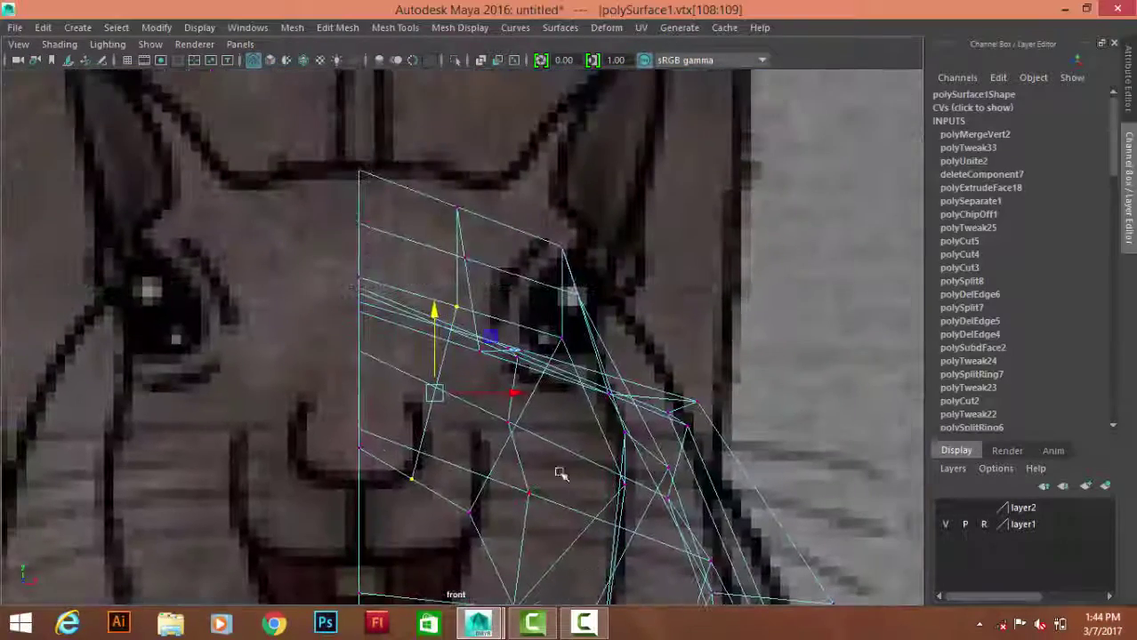
scroll(727, 100, "down", 5)
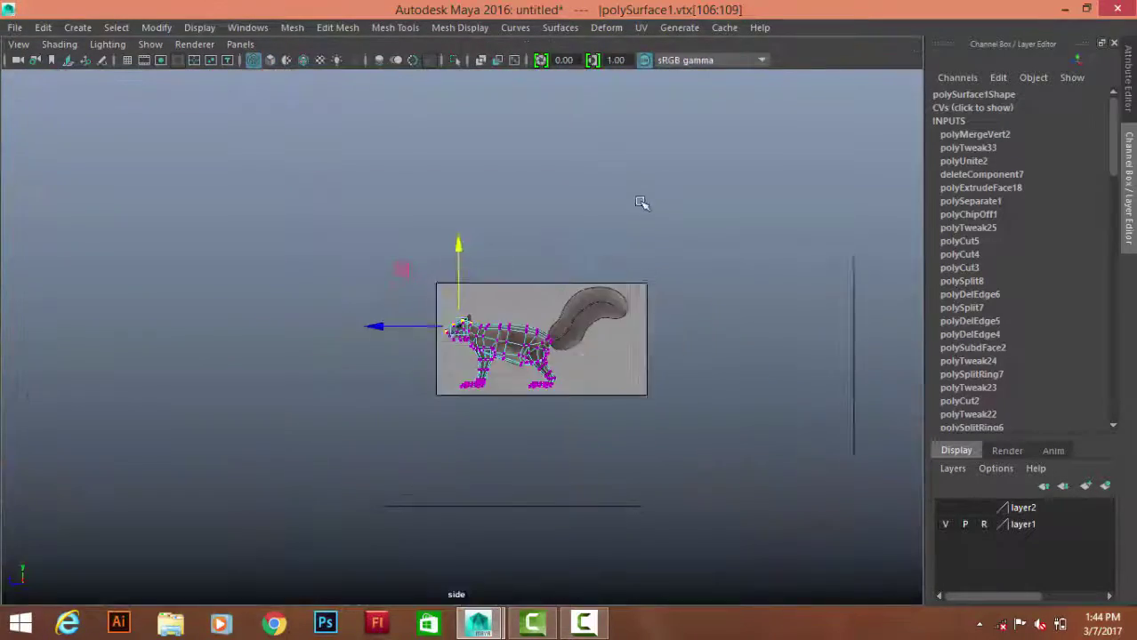
key("space")
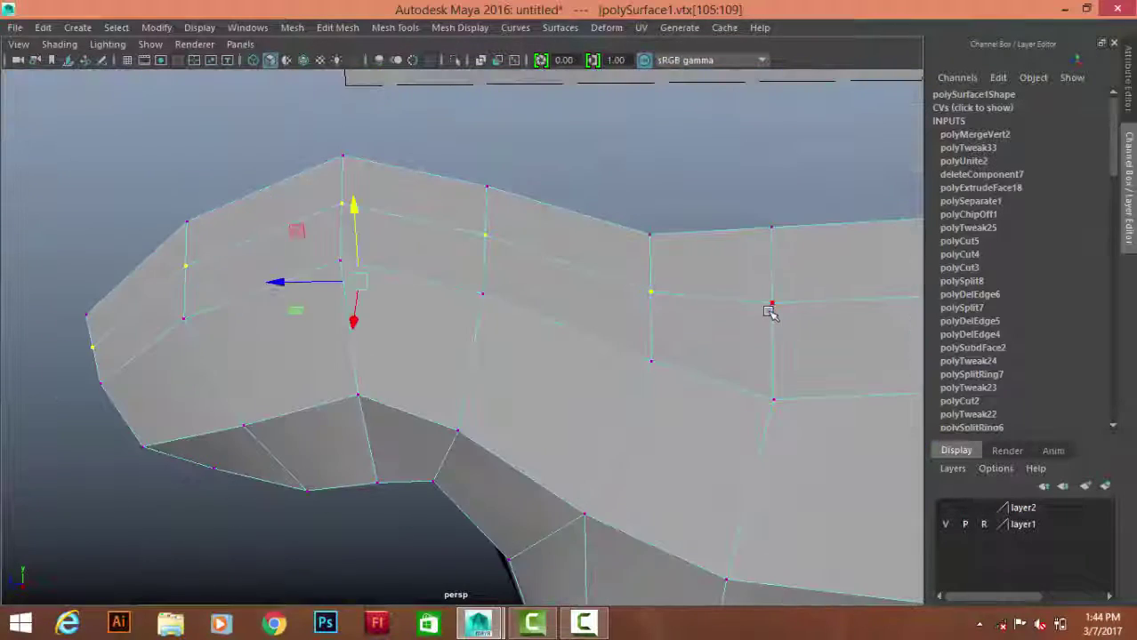
key("space")
mouse_move(477, 345)
left_mouse_down()
mouse_move(500, 326)
mouse_move(478, 398)
left_mouse_up()
left_click_drag(490, 280, 507, 258)
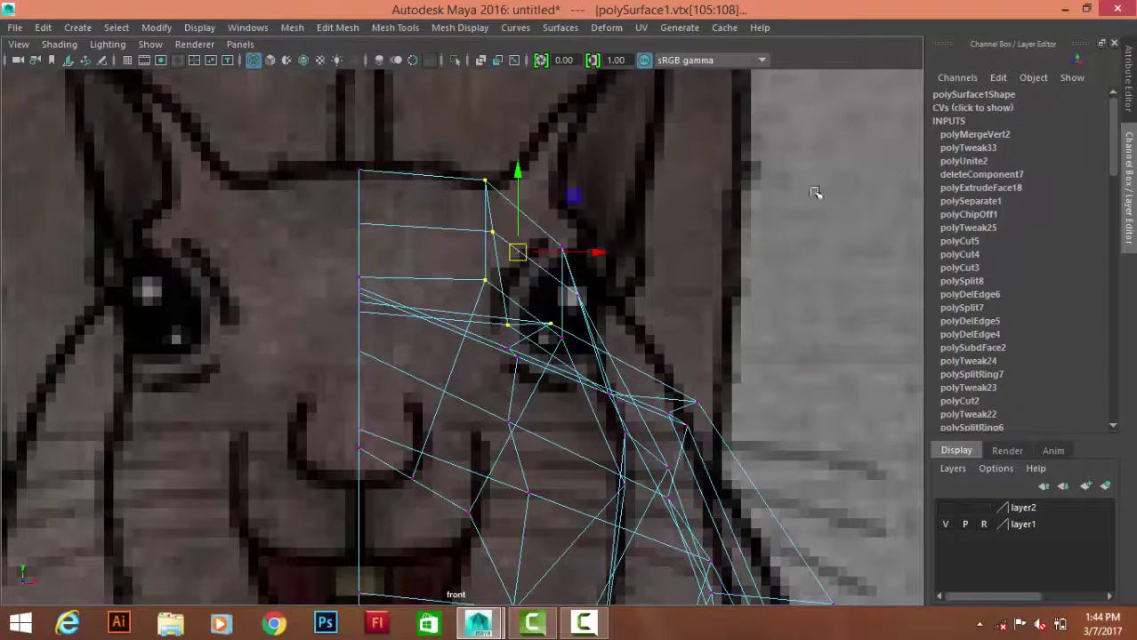
- Select another vertex near the eye, comparing it in the front and perspective views
key("space")
key("space")
left_click(504, 292)
key("space")
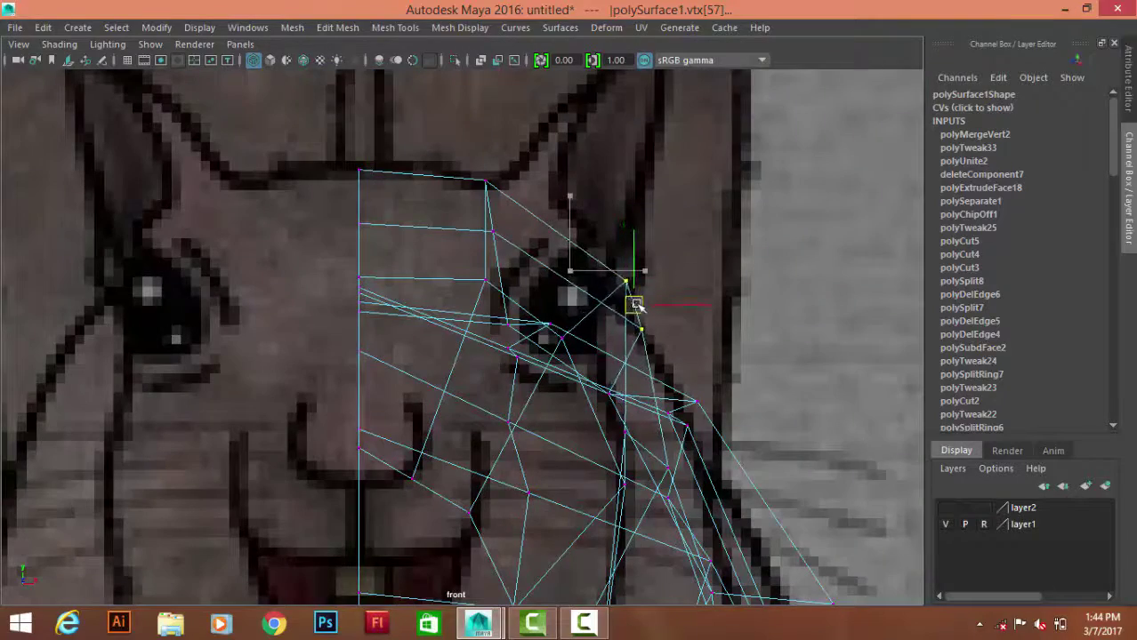
scroll(693, 342, "down", 5)
key("space")
scroll(411, 357, "down", 3)
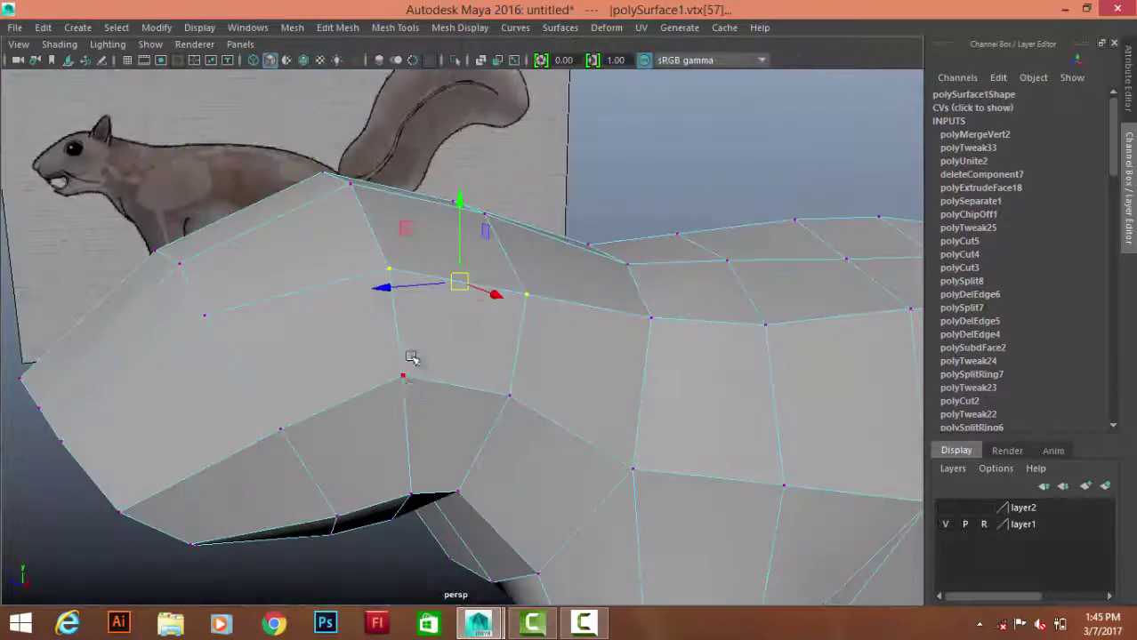
- Select the cheek vertex and the vertex beside the eye, then check the head shape in perspective
left_click(509, 413)
key("space")
key("space")
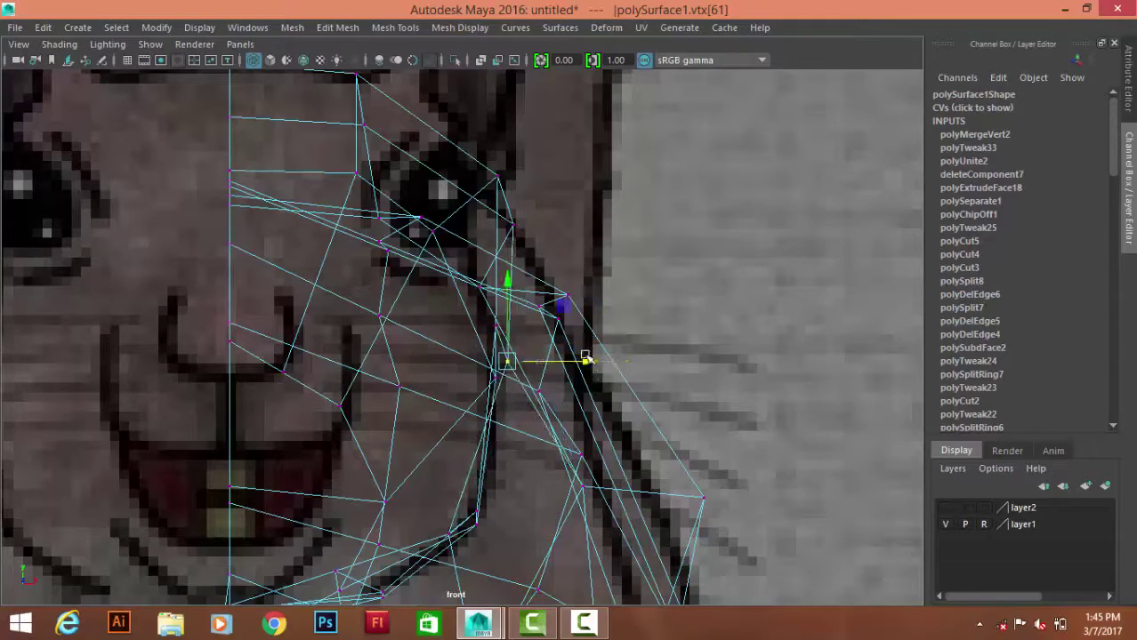
left_click_drag(577, 134, 487, 230)
scroll(534, 267, "down", 2)
scroll(609, 301, "up", 2)
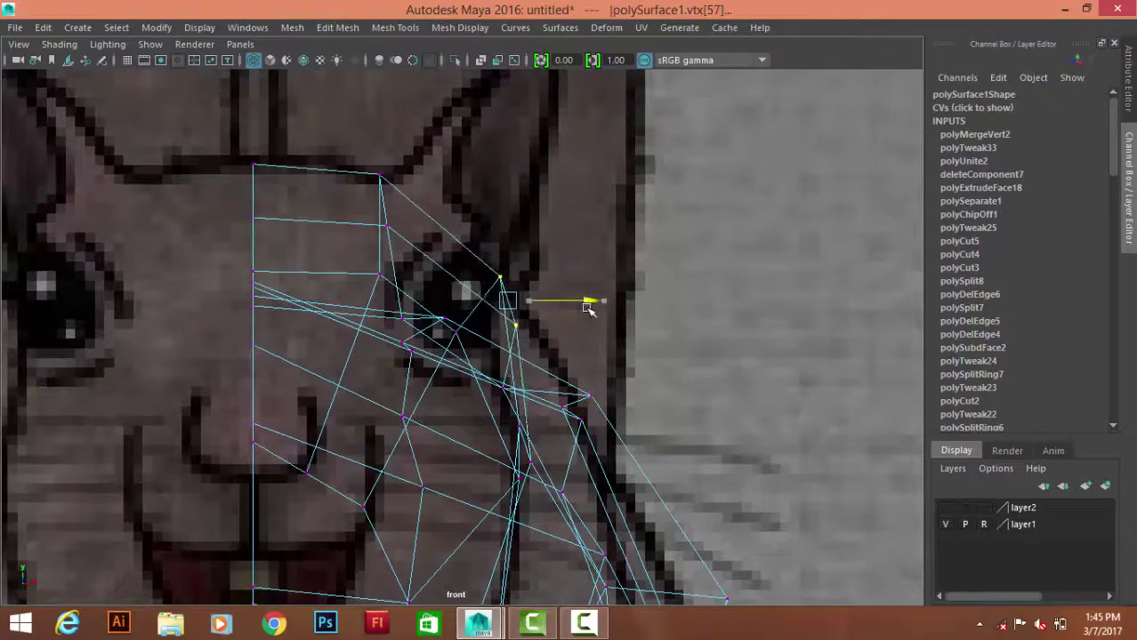
key("space")
mouse_move(337, 330)
left_mouse_down("alt")
mouse_move(507, 299)
mouse_move(411, 295)
mouse_move(456, 280)
left_mouse_up("alt")
- Leave vertex editing and frame the whole squirrel mesh in the side view
key("F8")
left_click(330, 475)
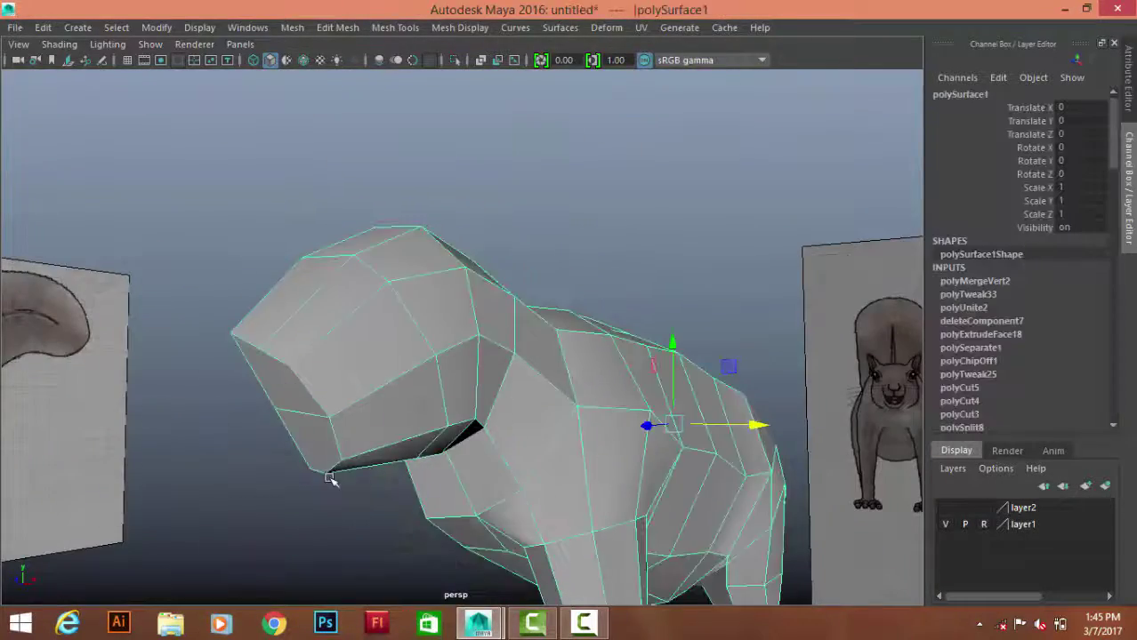
key("space")
left_click_drag(601, 327, 381, 386)
key("f")
scroll(452, 378, "up", 3)
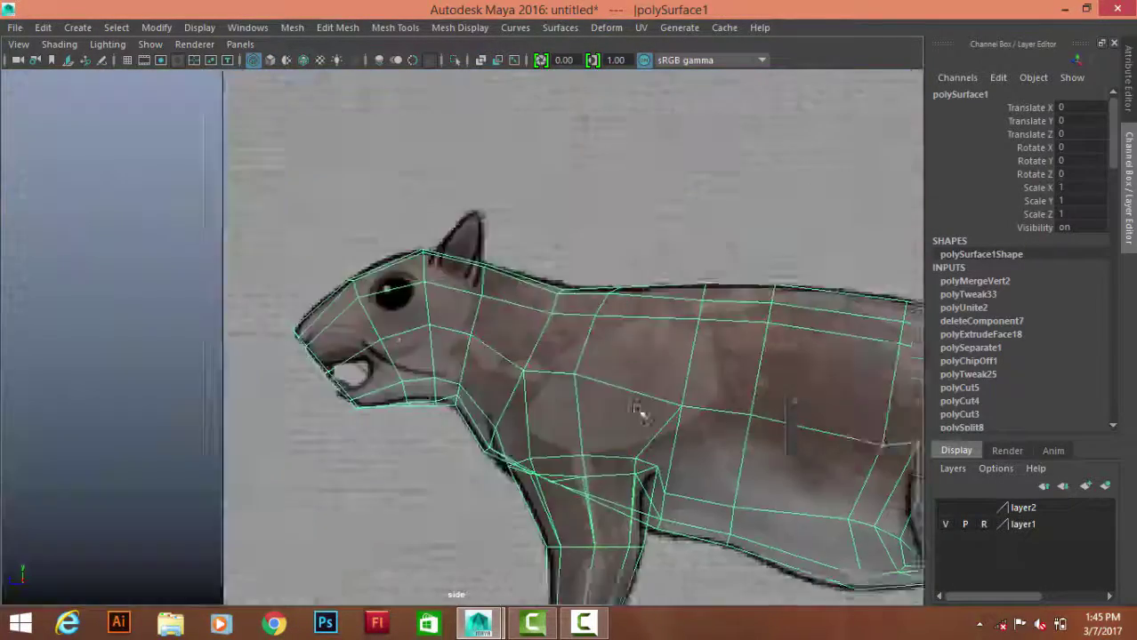
scroll(709, 291, "up", 3)
scroll(709, 291, "down", 2)
- Select the face over the squirrel's eye and orbit around it
key("F11")
left_click(707, 294)
key("space")
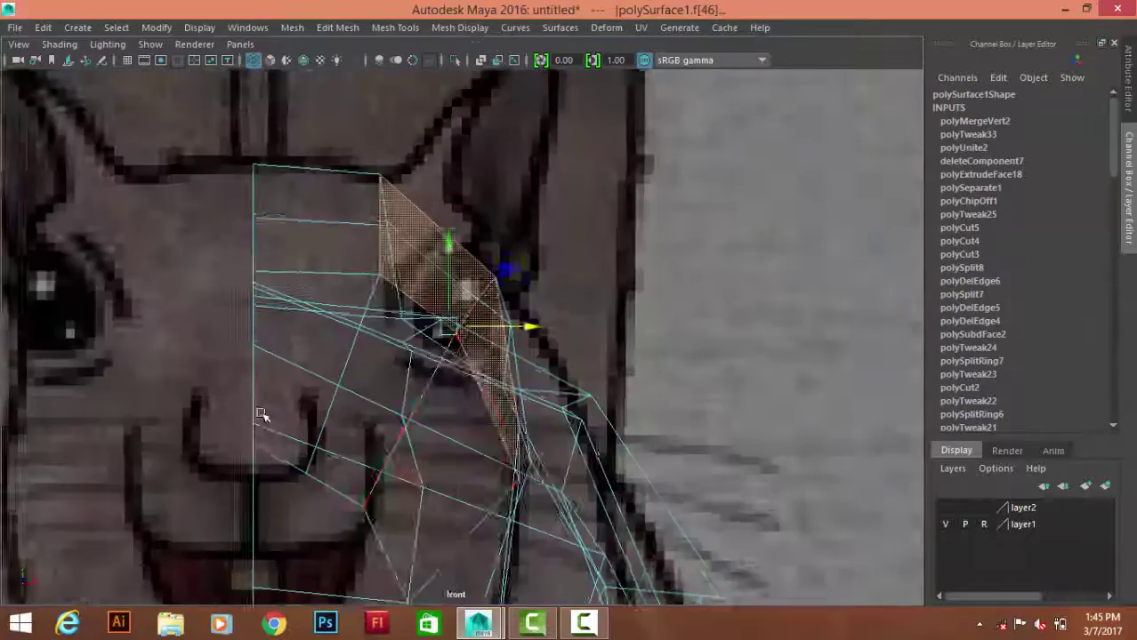
mouse_move(724, 227)
left_mouse_down()
mouse_move(513, 279)
mouse_move(578, 330)
left_mouse_up()
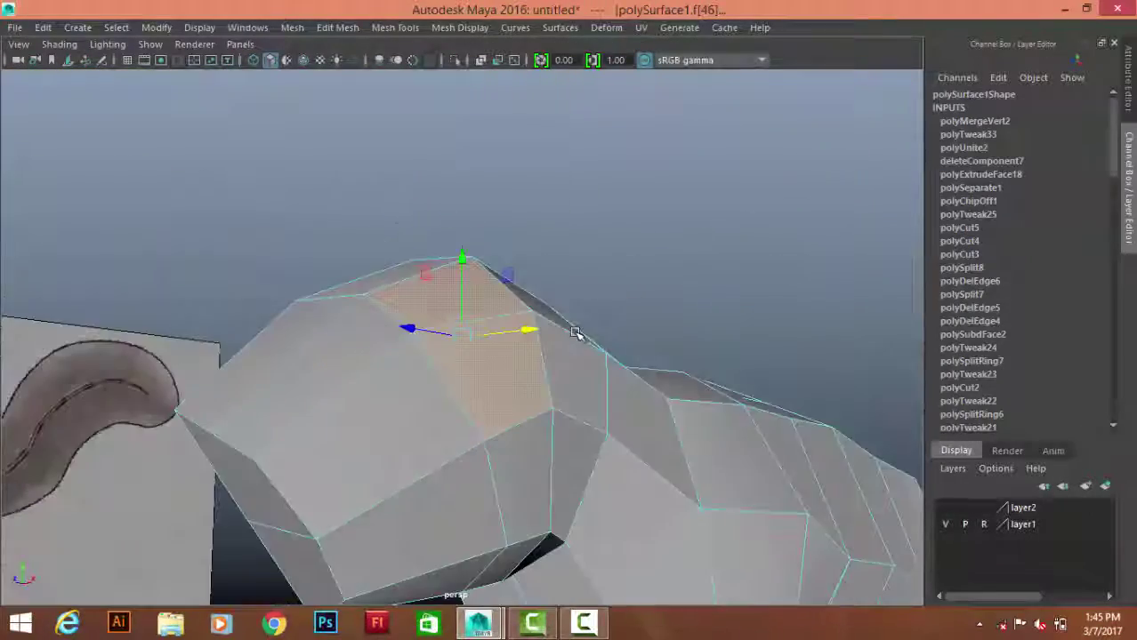
right_click_drag(667, 242, 663, 291, "shift")
- Extrude the eye face and scale it inward, checking the inset in perspective
key("space")
key("space")
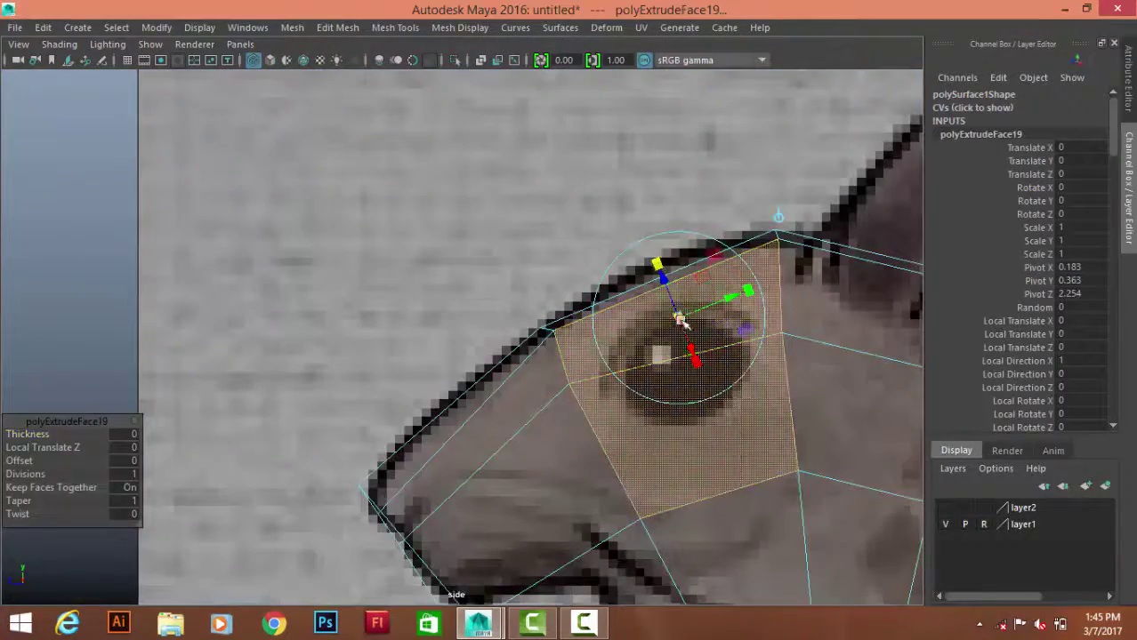
left_click_drag(680, 322, 583, 326)
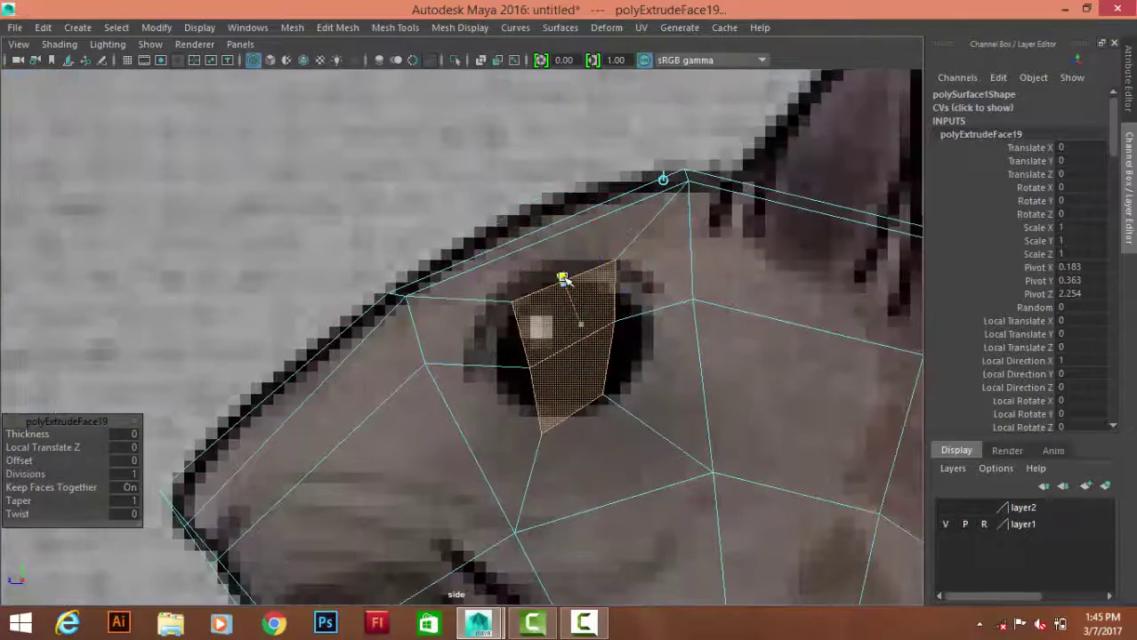
key("w")
key("space")
key("space")
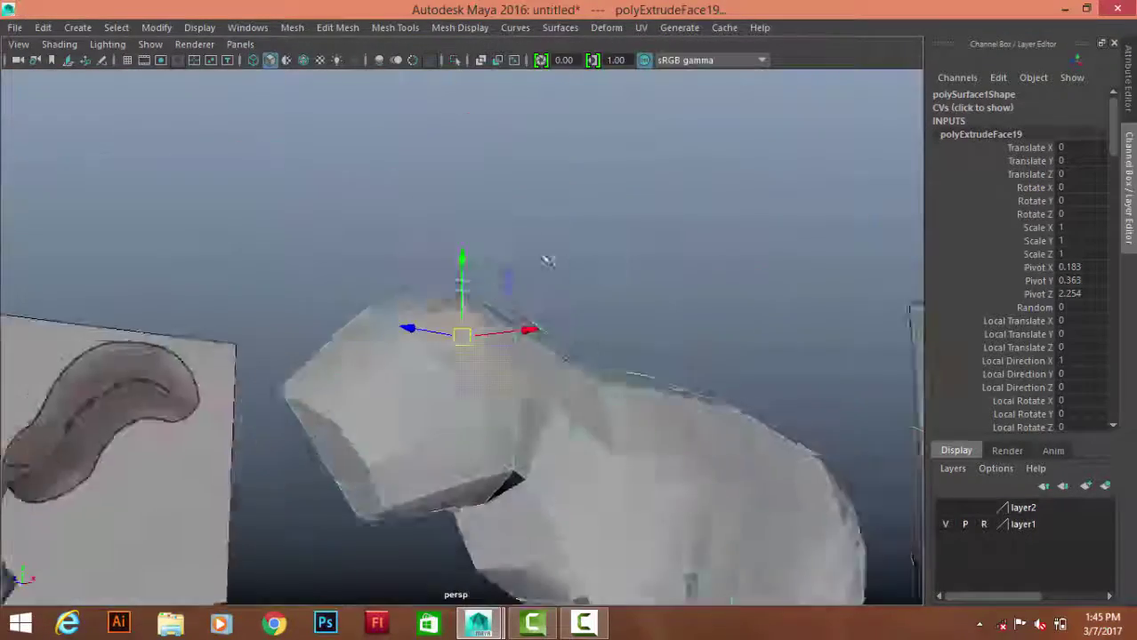
left_click_drag(546, 255, 578, 258, "alt")
key("space")
key("space")
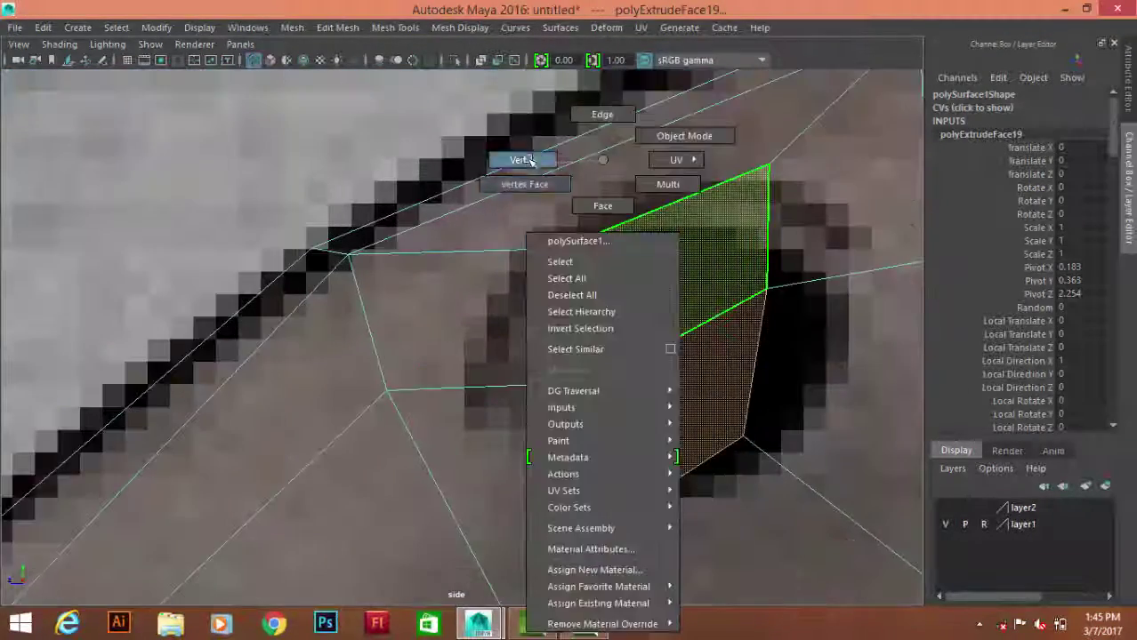
- Move the new eye vertices right, down and left onto the eye outline in side view
right_click_drag(596, 157, 525, 158)
left_click(469, 318)
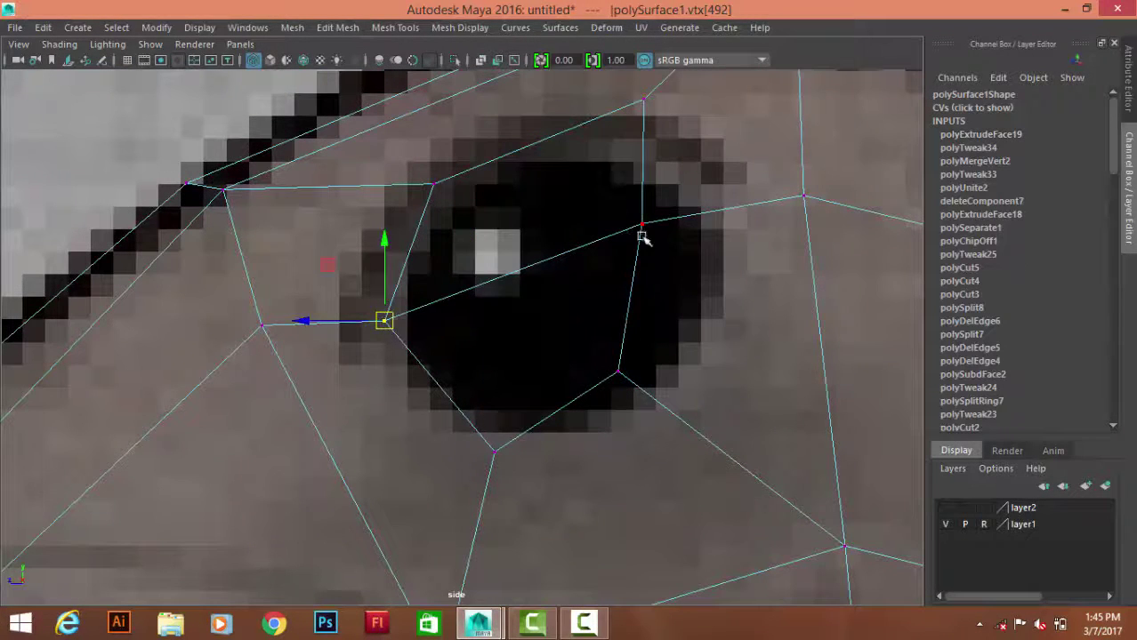
left_click_drag(640, 234, 712, 229)
left_click_drag(618, 371, 670, 398)
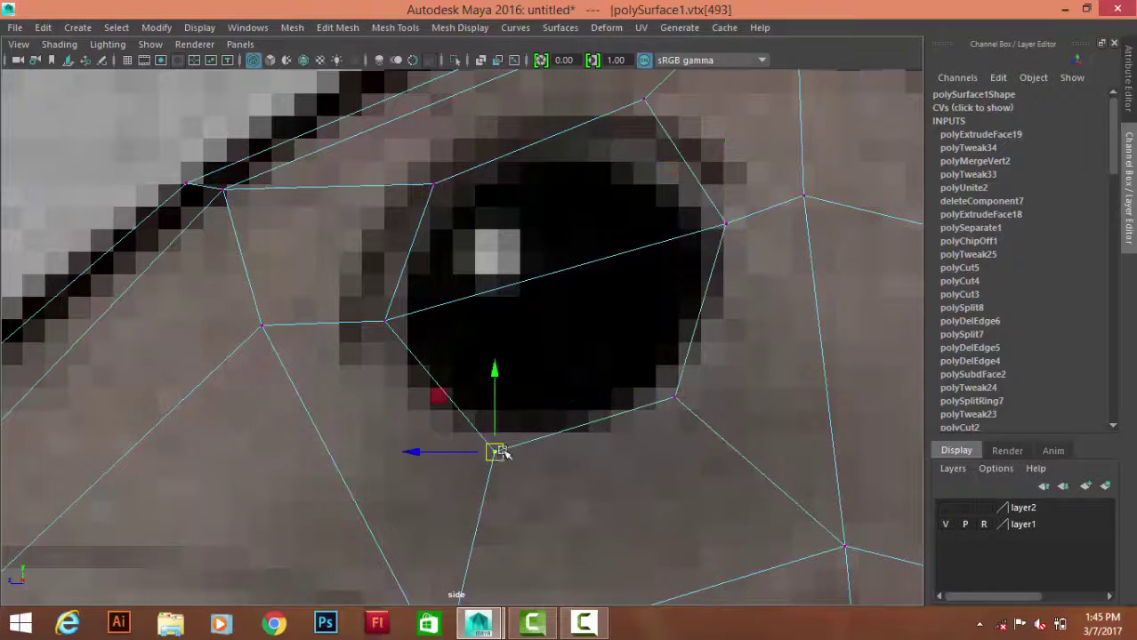
left_click_drag(500, 452, 464, 469)
left_click_drag(384, 322, 342, 324)
middle_click_drag(444, 203, 440, 354, "alt")
left_click(438, 335)
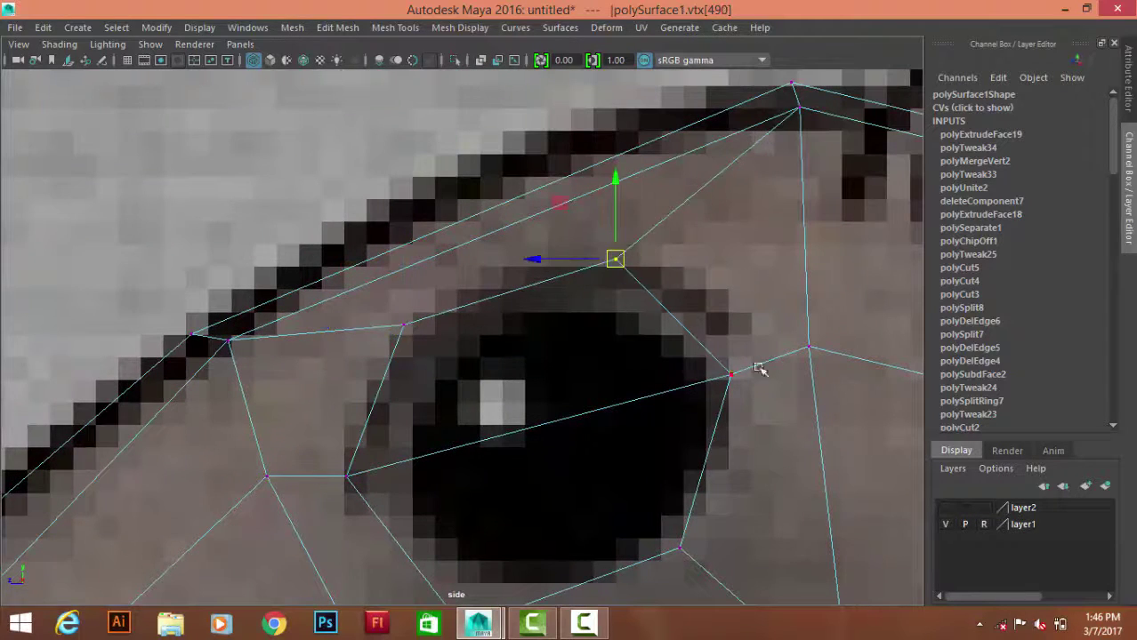
middle_click_drag(738, 517, 690, 374, "alt")
scroll(647, 404, "down", 5)
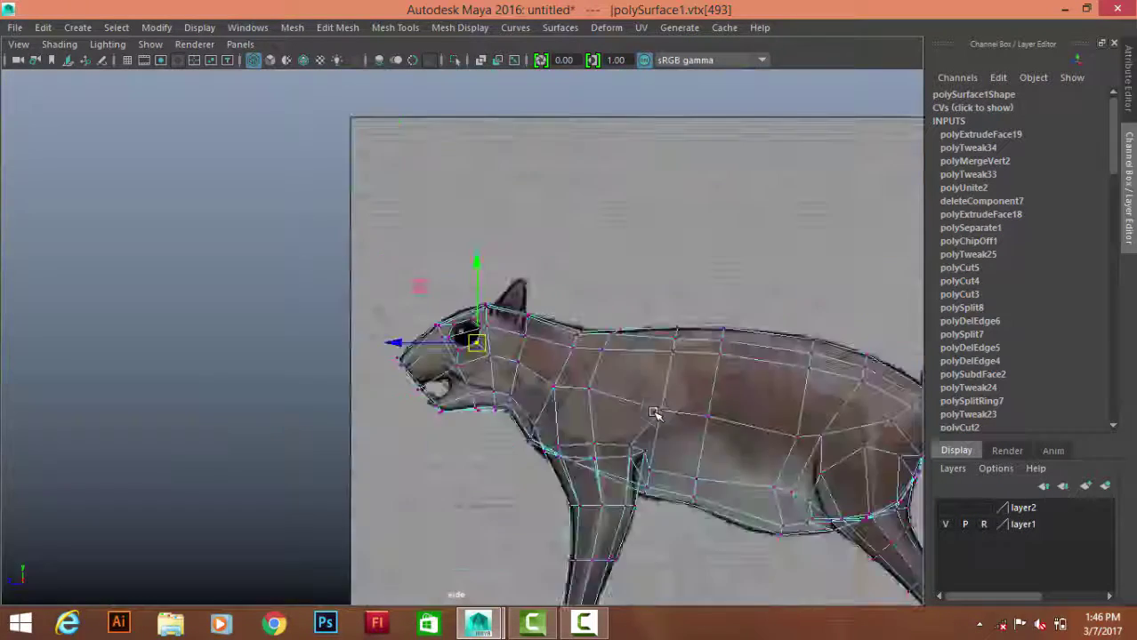
scroll(436, 258, "up", 3)
- Insert an edge loop across the snout and raise it toward the eye
right_click_drag(484, 256, 378, 257, "shift")
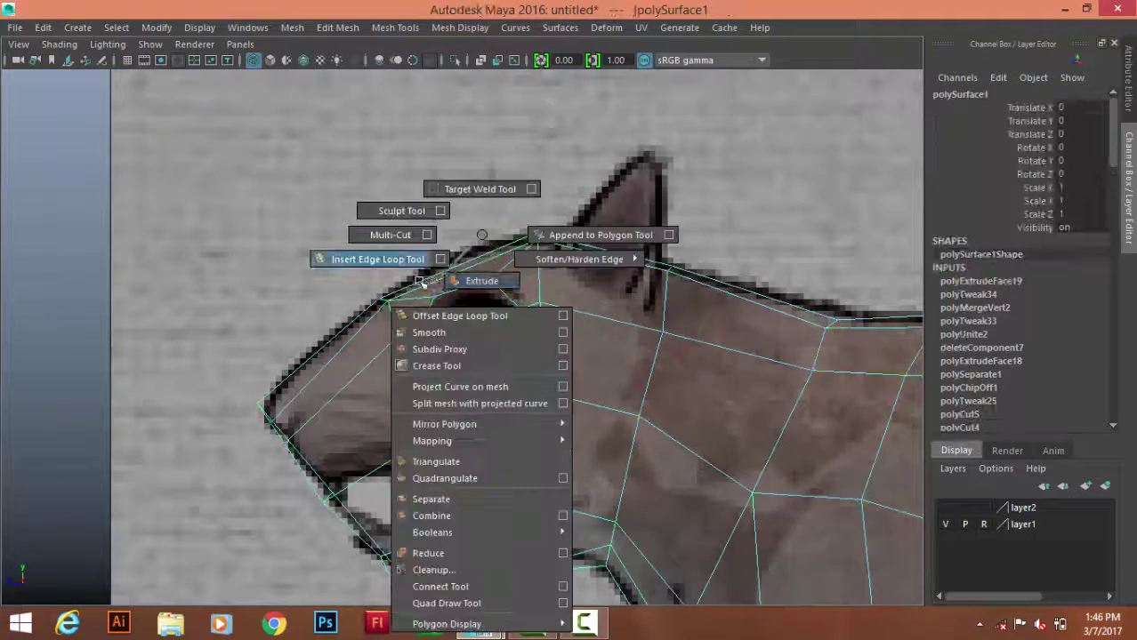
left_click(464, 281)
scroll(489, 302, "up", 2)
key("w")
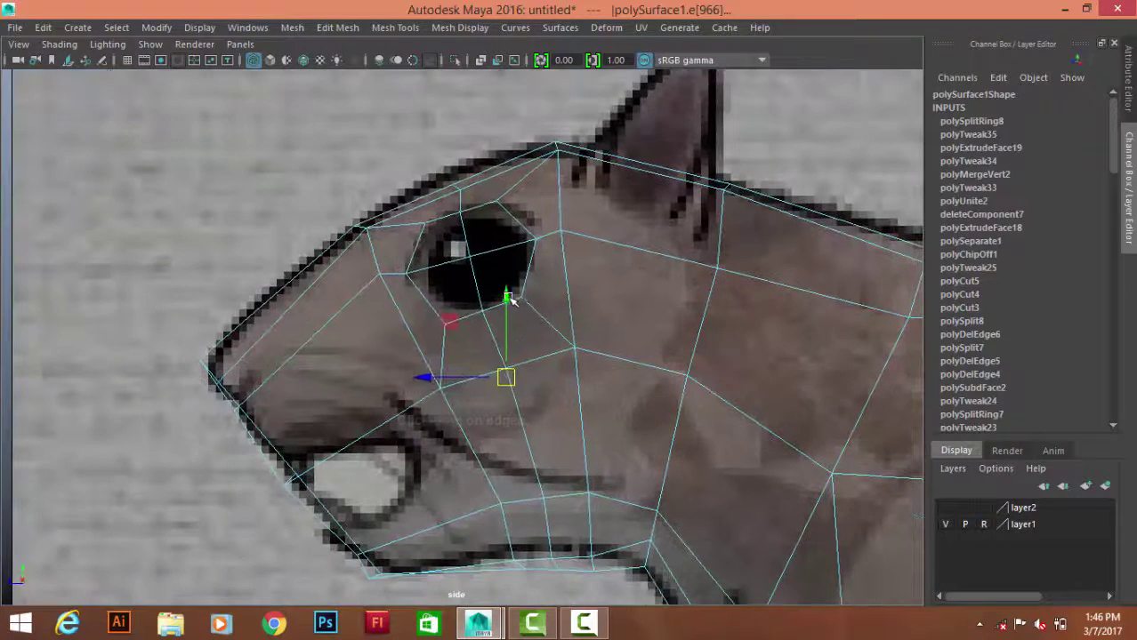
mouse_move(508, 298)
left_mouse_down()
mouse_move(503, 282)
mouse_move(479, 444)
left_mouse_up()
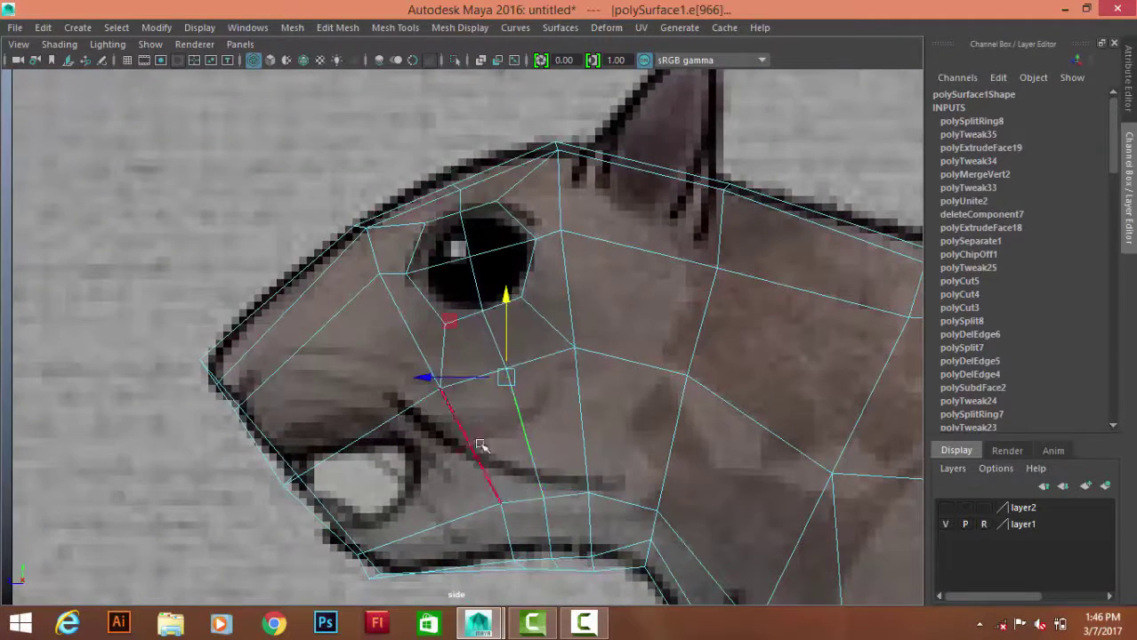
left_click_drag(498, 260, 496, 254)
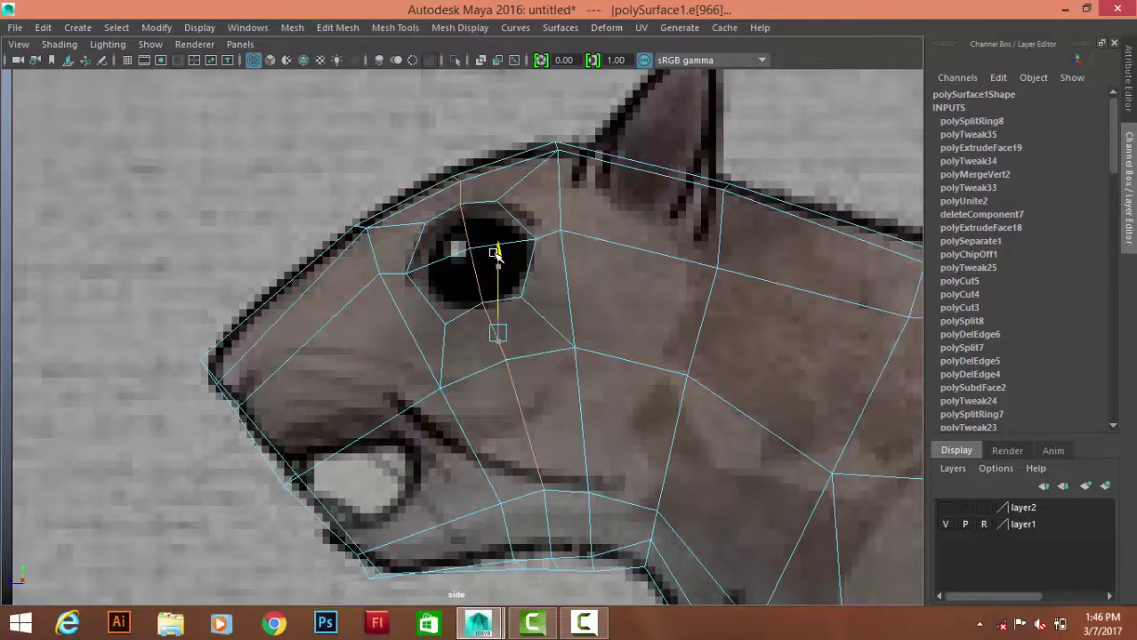
- Select the short edge beside the eye and the next mouth edge, checking in perspective
left_click(418, 240)
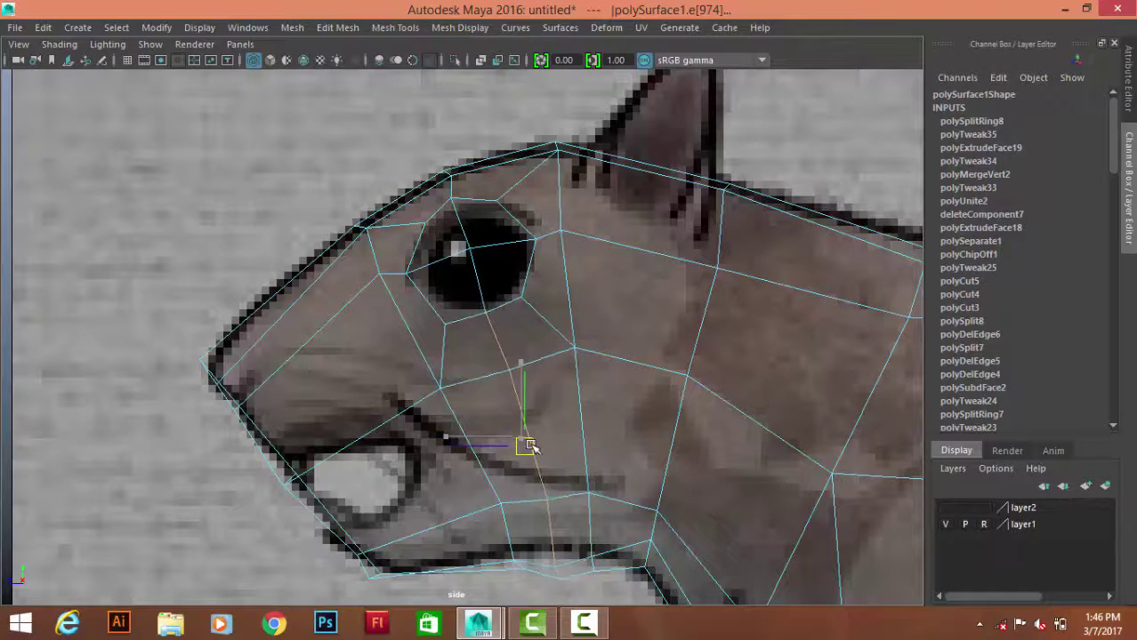
scroll(514, 338, "down", 3)
scroll(525, 383, "up", 5)
left_click(540, 407)
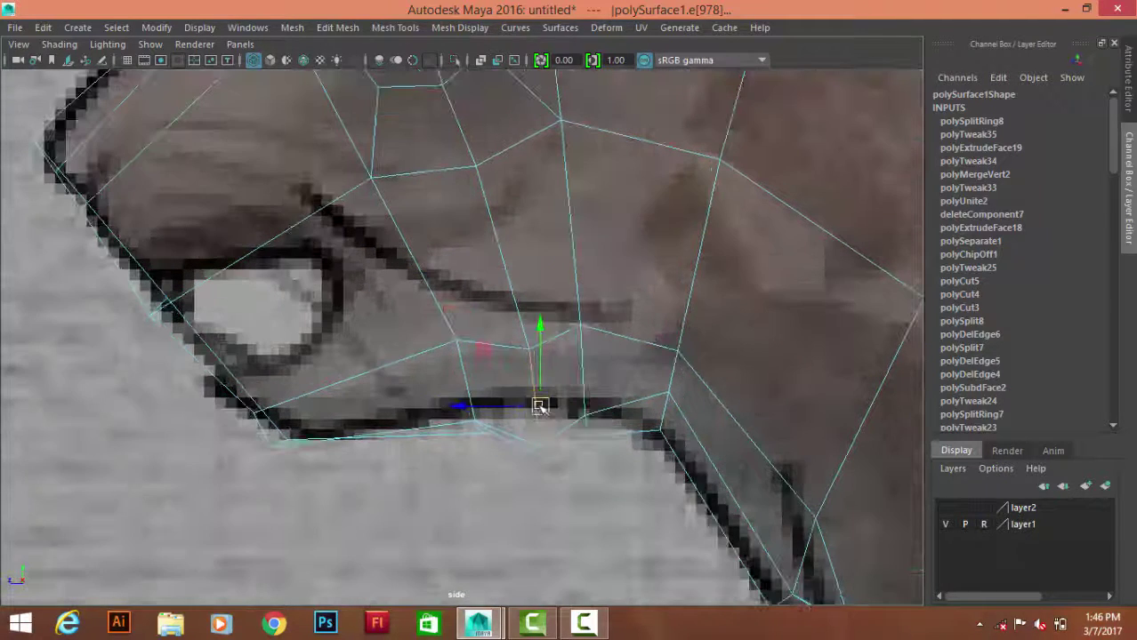
key("space")
key("space")
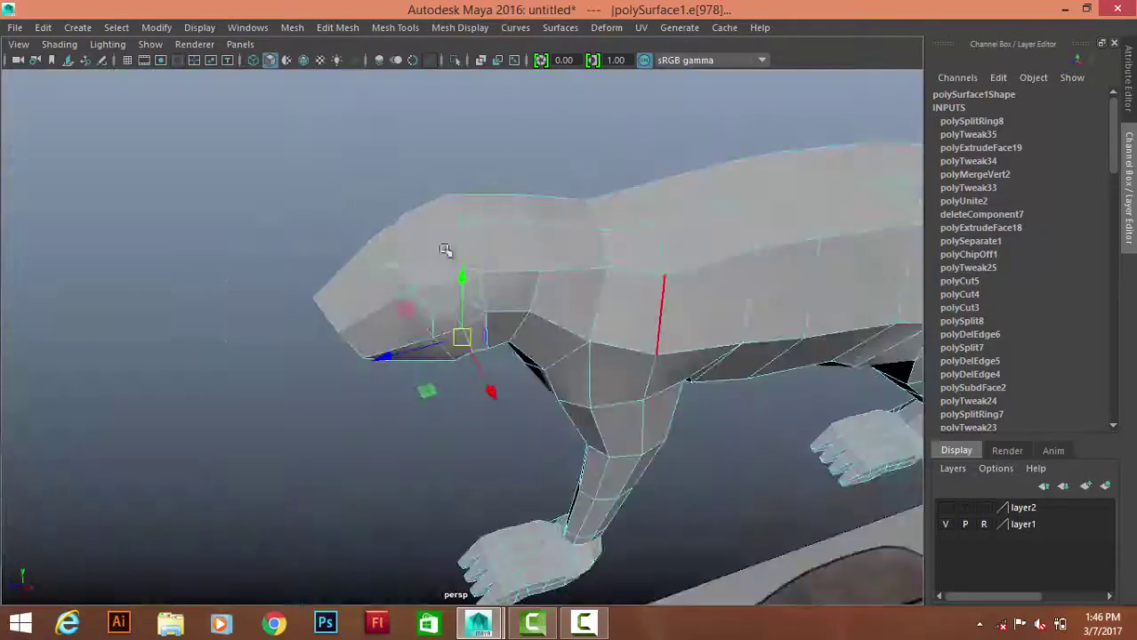
mouse_move(446, 246)
left_mouse_down("alt")
mouse_move(761, 234)
mouse_move(649, 250)
mouse_move(520, 215)
mouse_move(437, 347)
left_mouse_up("alt")
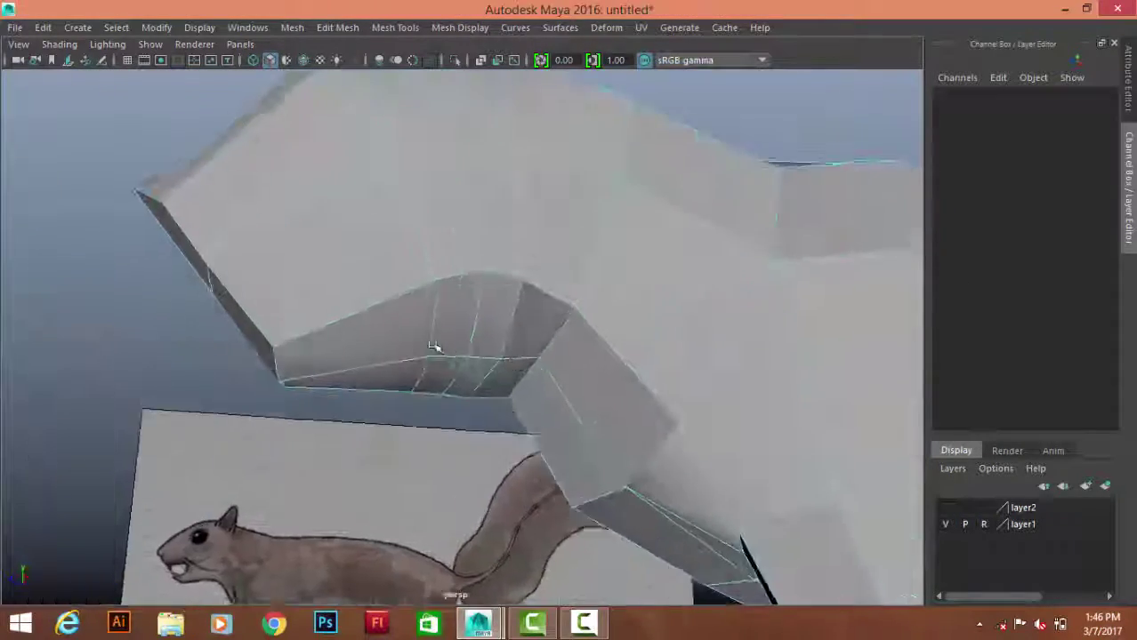
- Move the lower mouth edge left and up onto the lip line
left_click(426, 375)
key("space")
key("space")
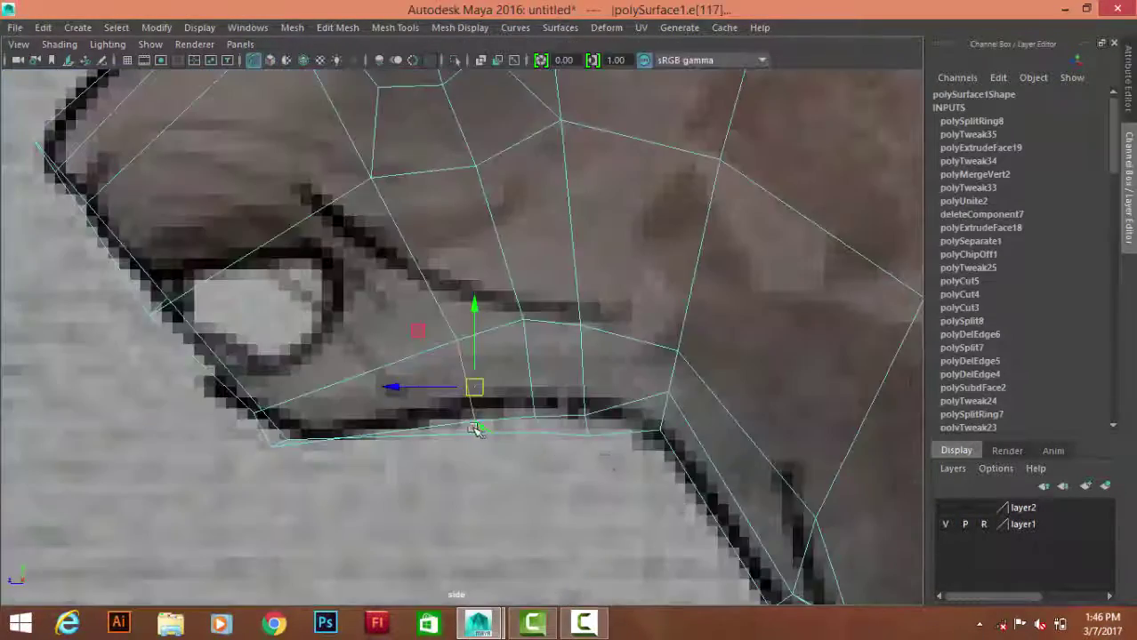
left_click_drag(391, 387, 358, 385)
left_click_drag(424, 311, 427, 300)
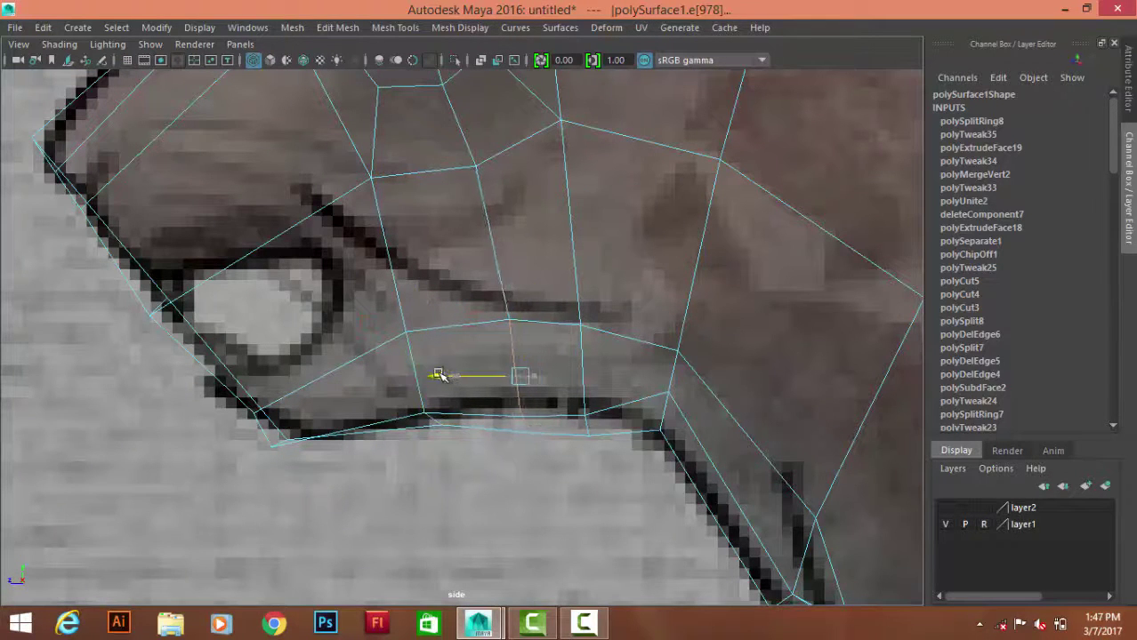
mouse_move(717, 204)
left_mouse_down("alt")
mouse_move(497, 220)
mouse_move(457, 193)
left_mouse_up("alt")
- Select the octagonal eye face and scale it down around its centre
right_click_drag(436, 132, 435, 178)
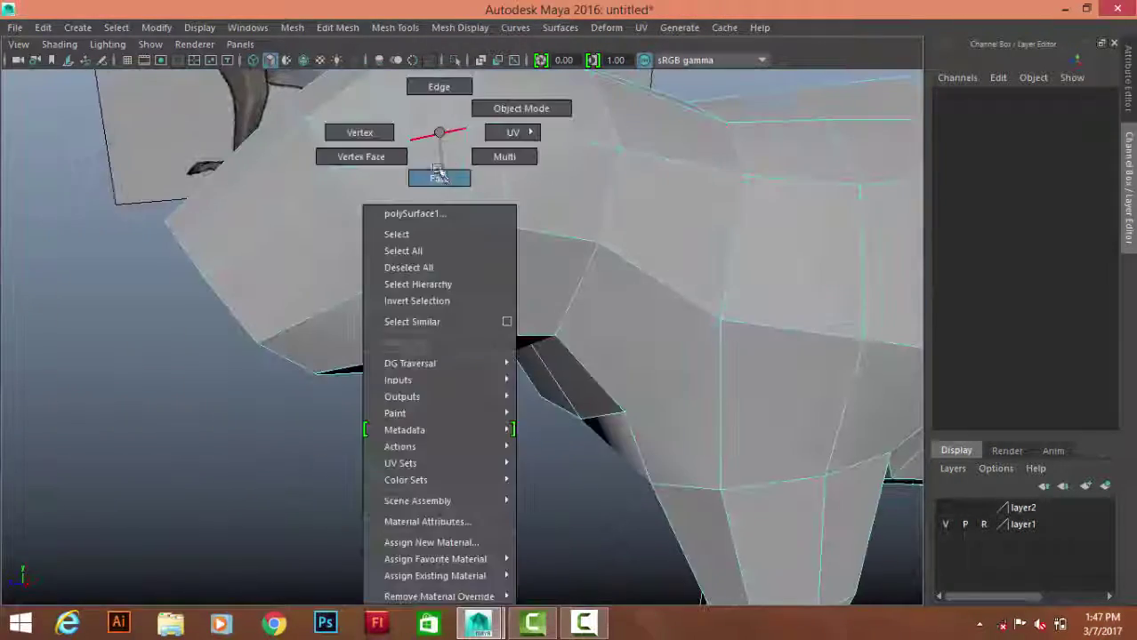
left_click(431, 118)
left_click_drag(623, 355, 563, 319)
scroll(563, 319, "up", 5)
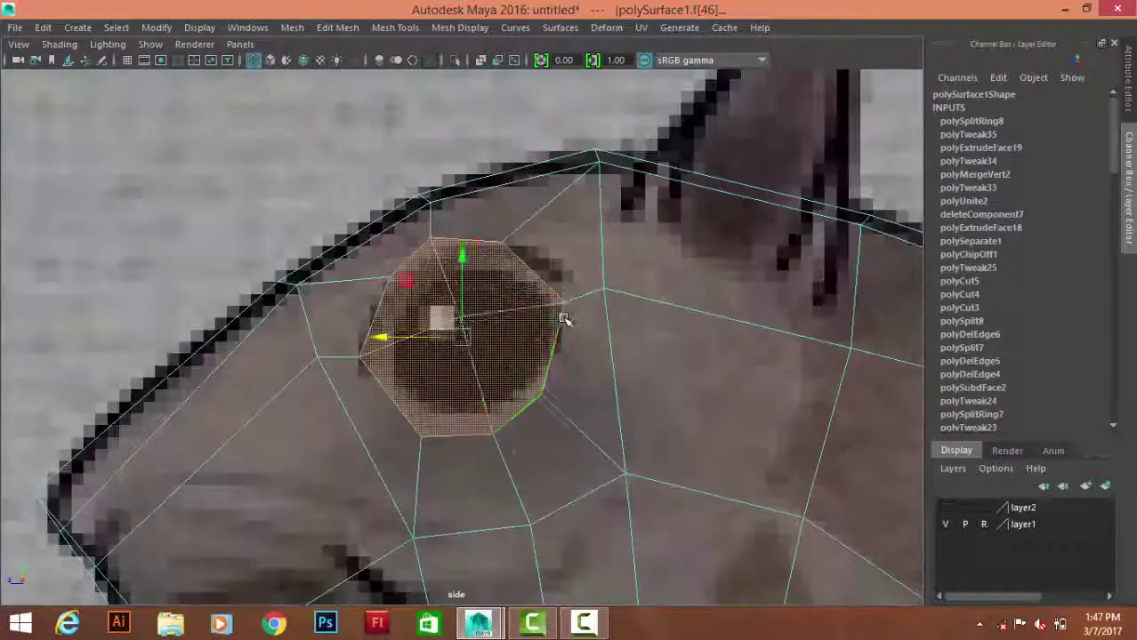
left_click_drag(460, 337, 438, 343)
key("space")
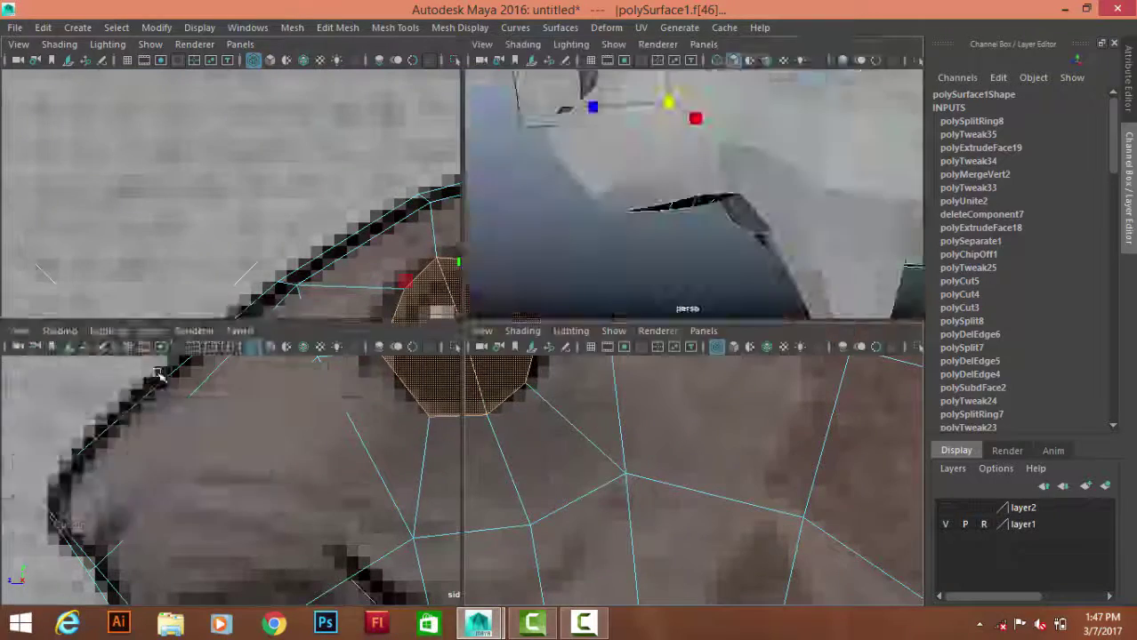
key("space")
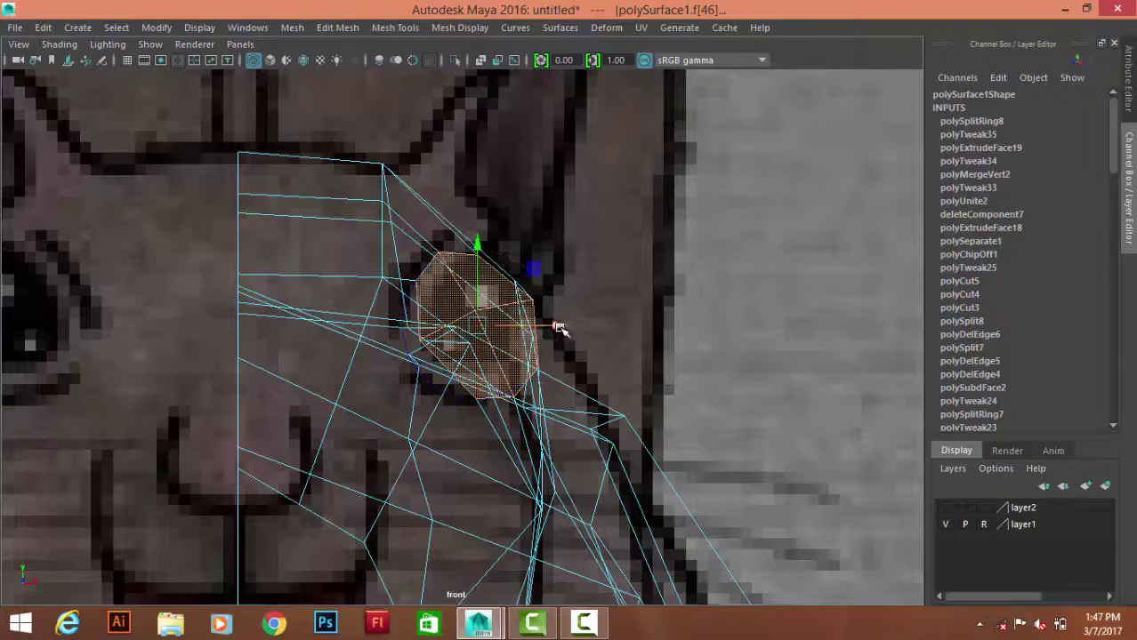
scroll(558, 340, "down", 3)
scroll(779, 459, "down", 2)
scroll(456, 330, "up", 4)
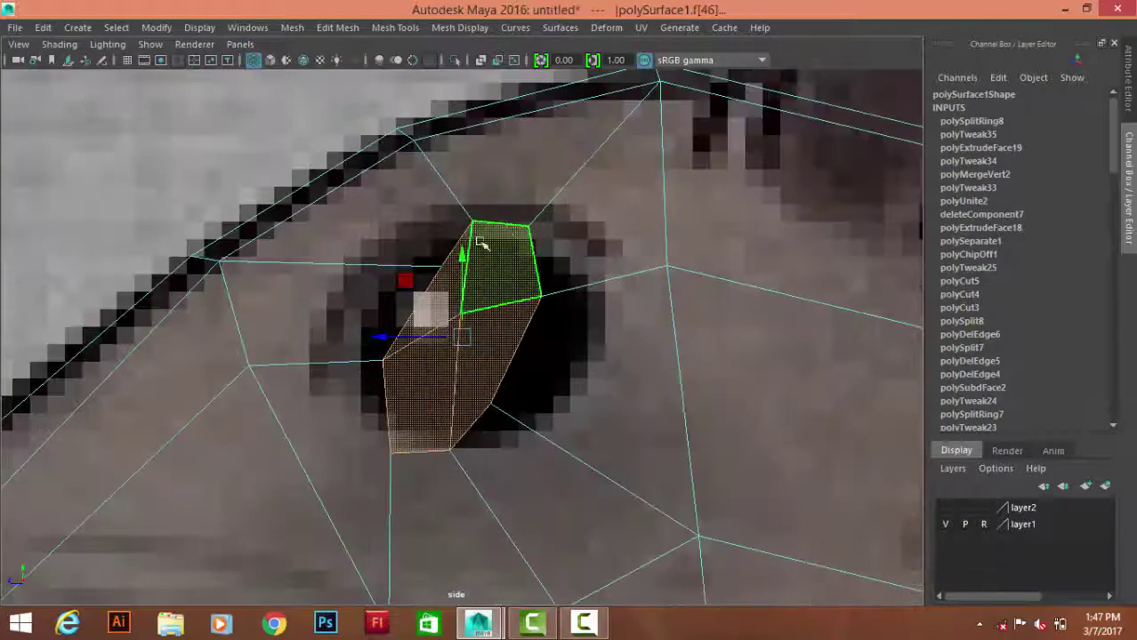
scroll(456, 330, "up", 3)
- Pull the eye rim vertices right and left onto the reference eye outline
right_click_drag(503, 160, 441, 162)
left_click_drag(515, 254, 579, 233)
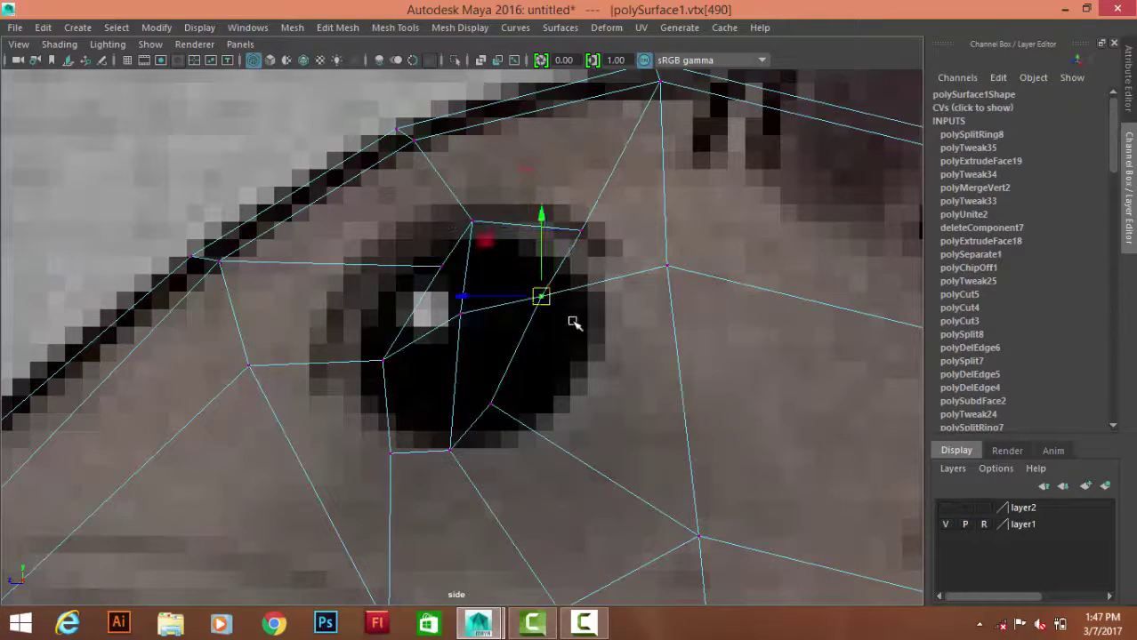
left_click(602, 312)
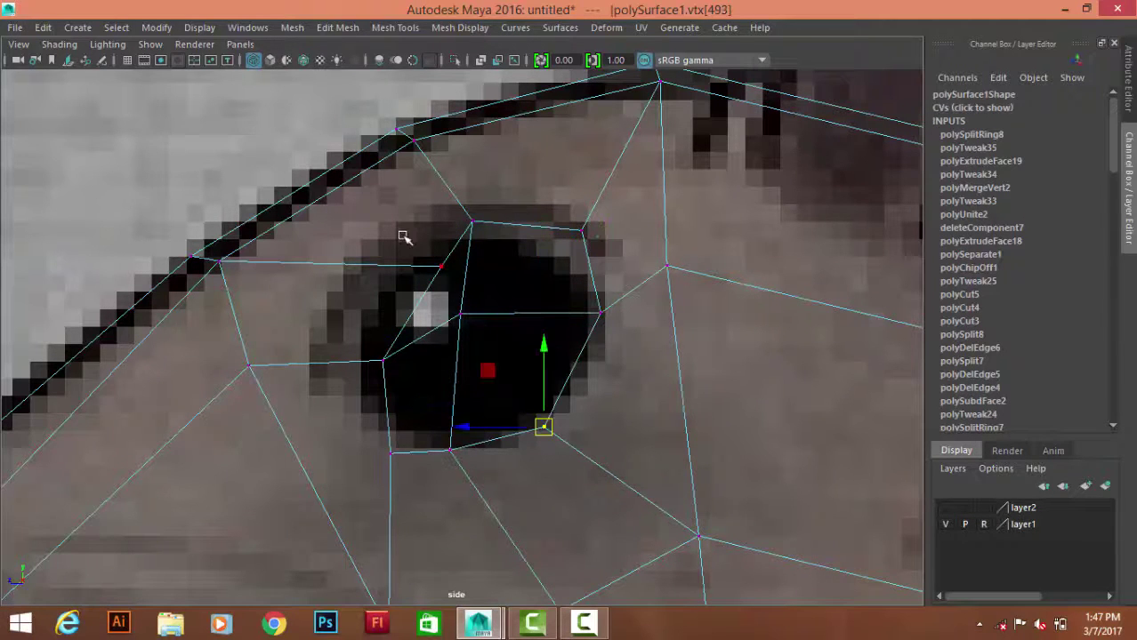
left_click_drag(383, 360, 338, 367)
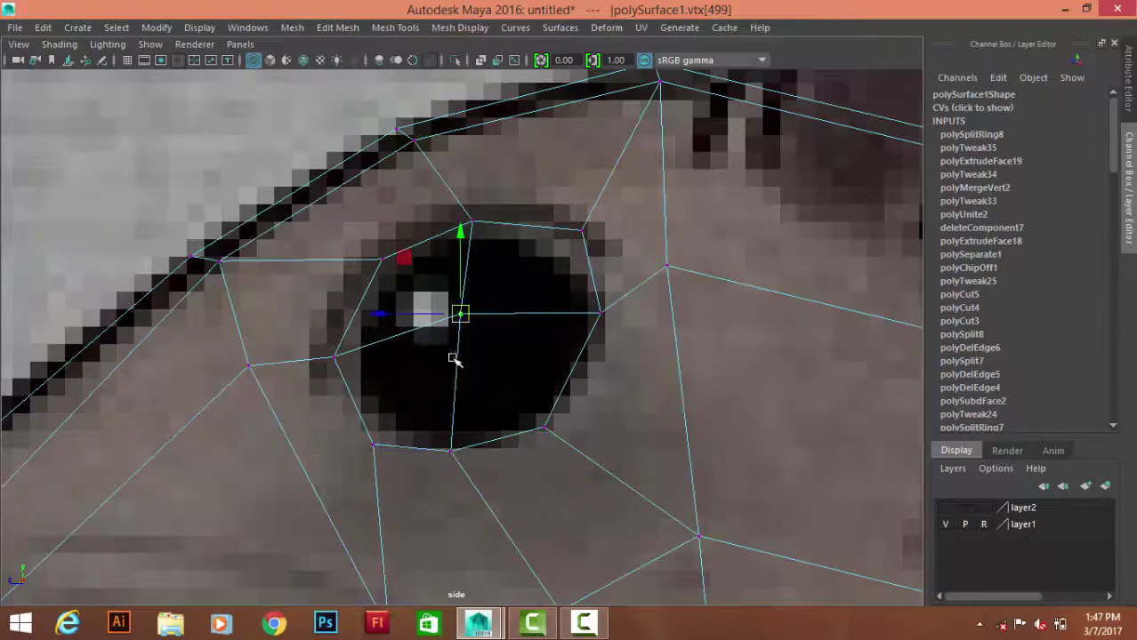
- Reselect the eye face and orbit around the head to review it
right_click_drag(533, 160, 532, 203)
left_click(507, 309)
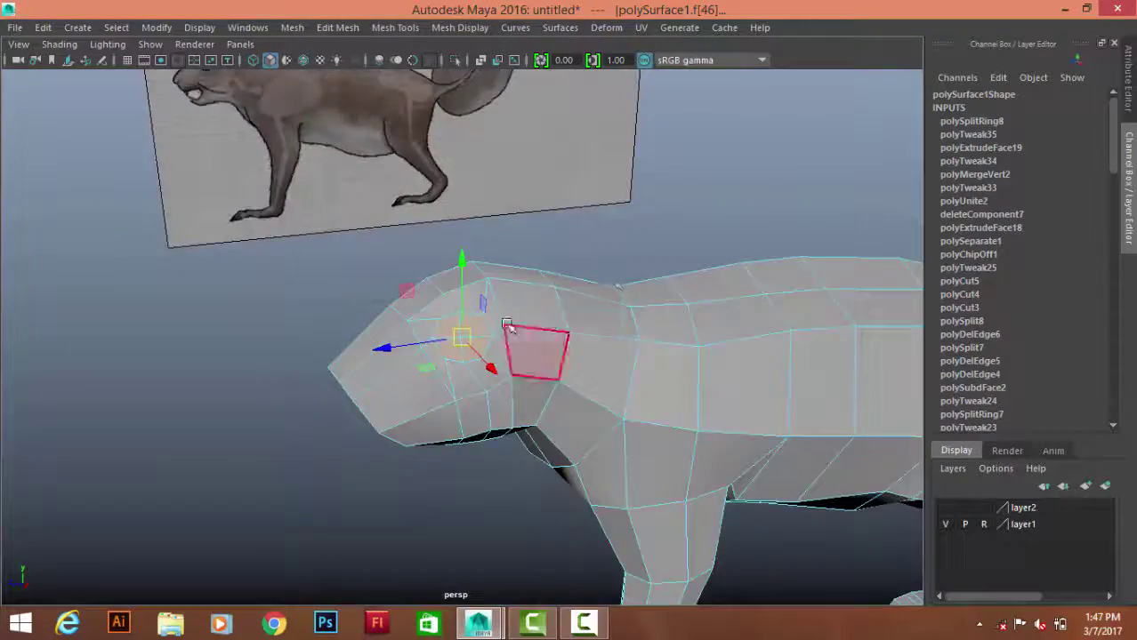
mouse_move(507, 328)
left_mouse_down("alt")
mouse_move(774, 464)
mouse_move(640, 270)
mouse_move(505, 314)
mouse_move(682, 311)
left_mouse_up("alt")
right_click_drag(682, 311, 507, 347, "alt")
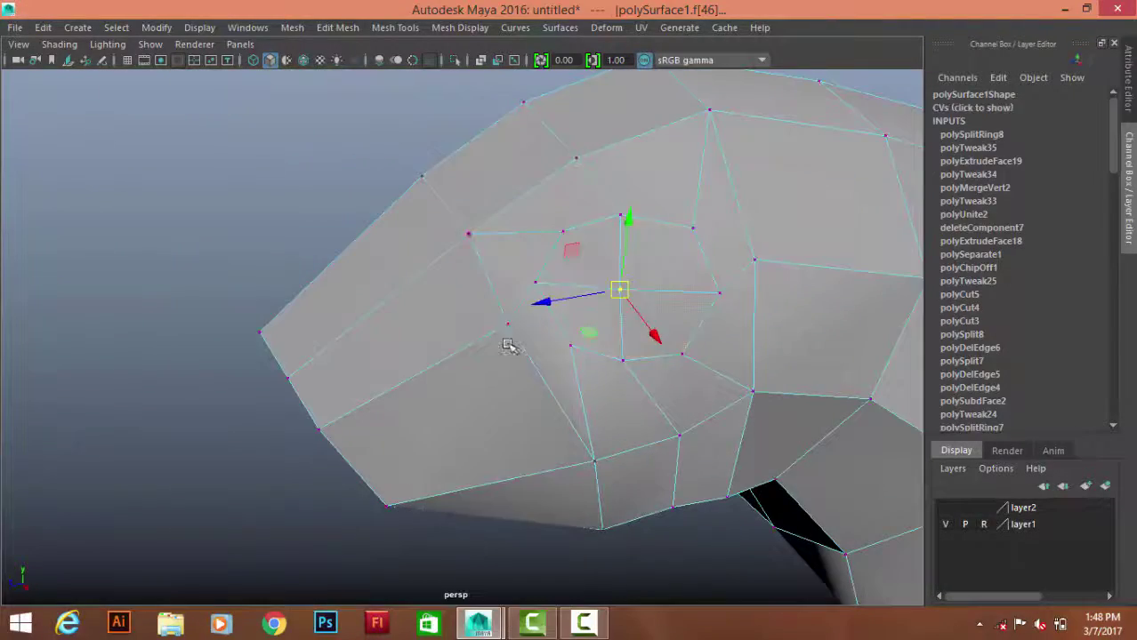
mouse_move(466, 376)
left_mouse_down("alt")
mouse_move(609, 326)
mouse_move(458, 243)
mouse_move(617, 342)
mouse_move(572, 293)
mouse_move(456, 212)
left_mouse_up("alt")
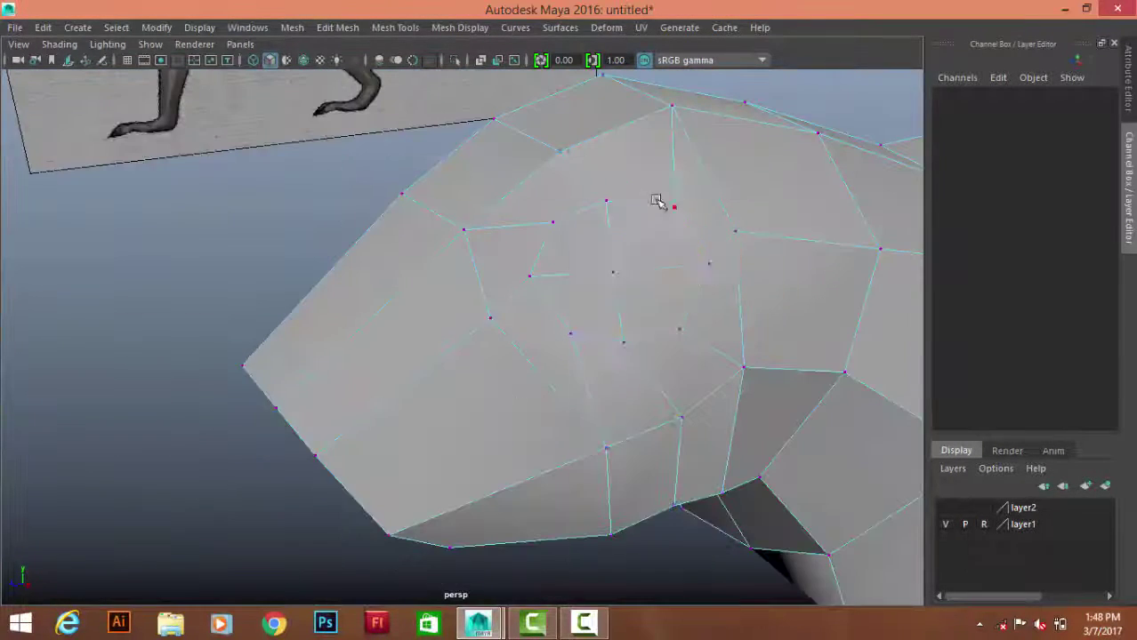
left_click(572, 245)
- Extrude the eye face and push it into the head as a socket
mouse_move(572, 245)
left_mouse_down("alt")
mouse_move(604, 294)
mouse_move(677, 261)
mouse_move(405, 119)
mouse_move(655, 310)
mouse_move(649, 340)
left_mouse_up("alt")
key("e")
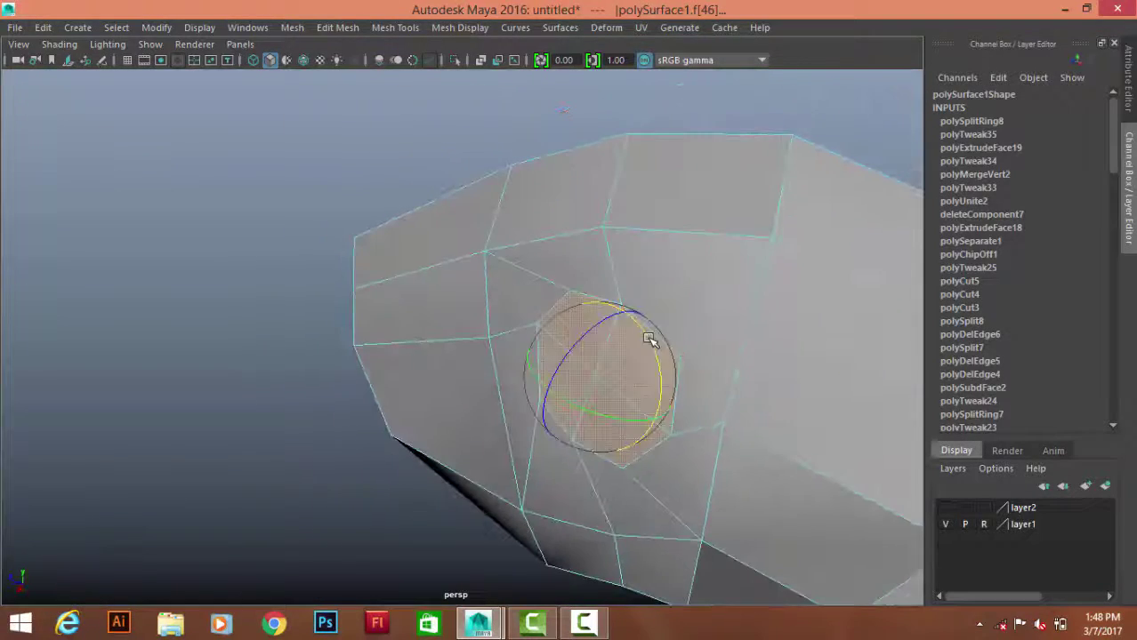
left_click_drag(436, 313, 818, 350, "alt")
right_click_drag(837, 336, 856, 338, "shift")
left_click_drag(856, 338, 603, 300, "alt")
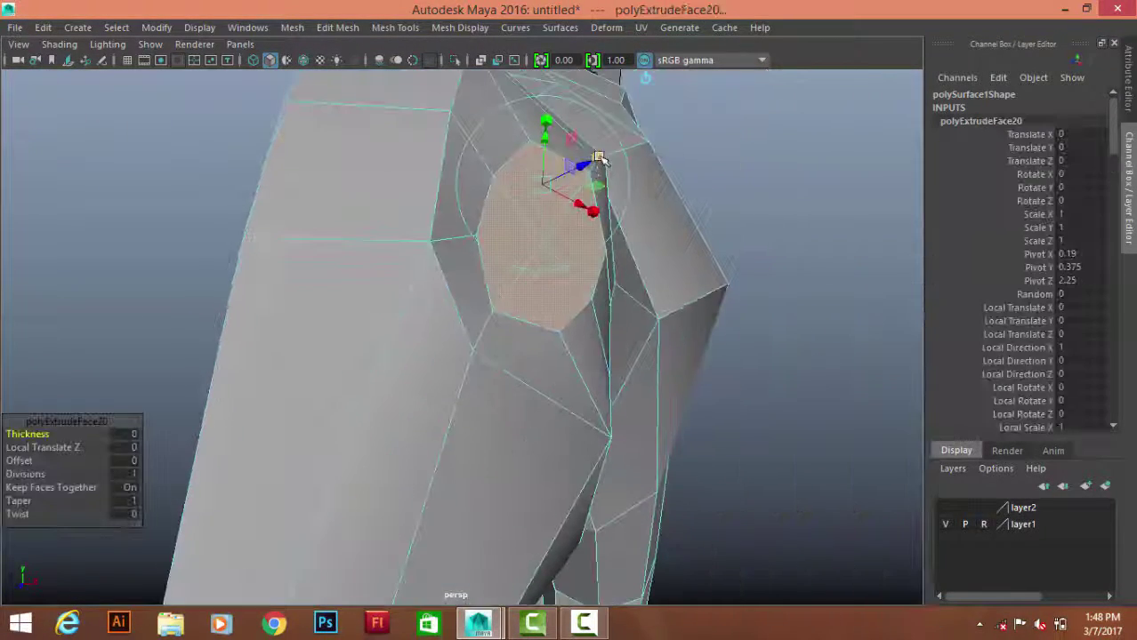
key("e")
mouse_move(574, 223)
left_mouse_down("alt")
mouse_move(591, 253)
mouse_move(534, 260)
left_mouse_up("alt")
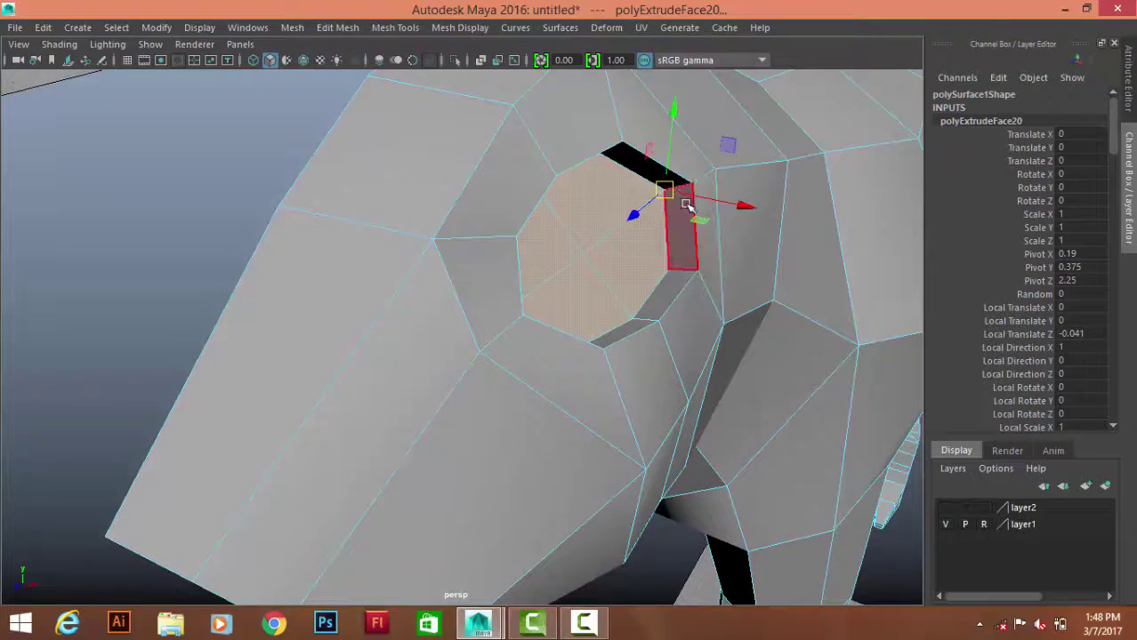
key("e")
left_click(594, 271)
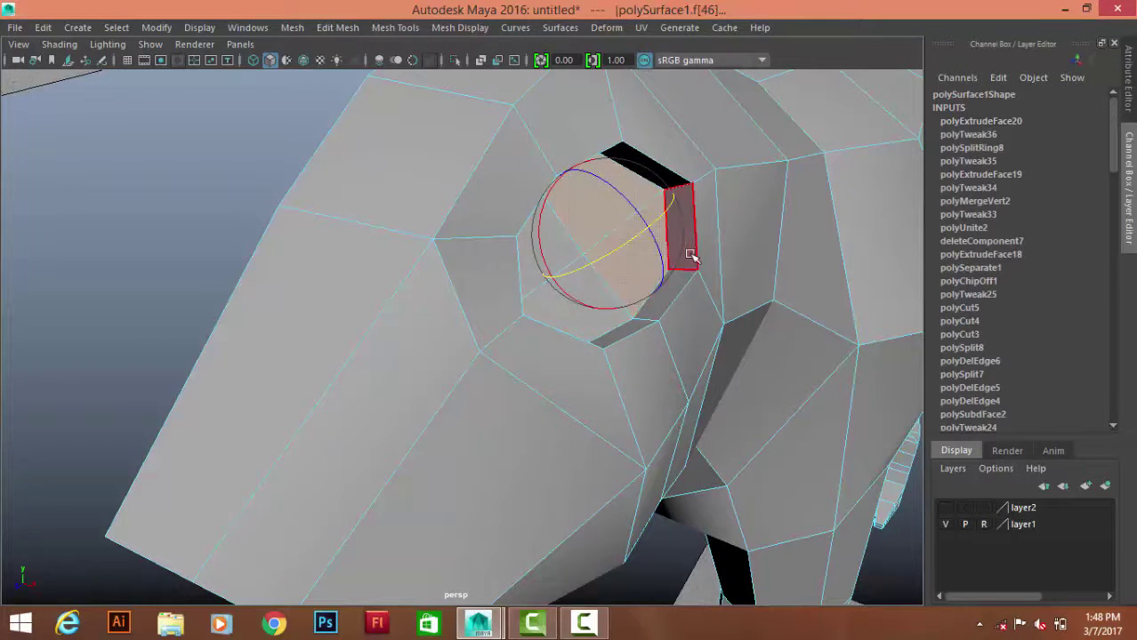
- Extrude the eye face a second time to deepen and round the socket
key("t")
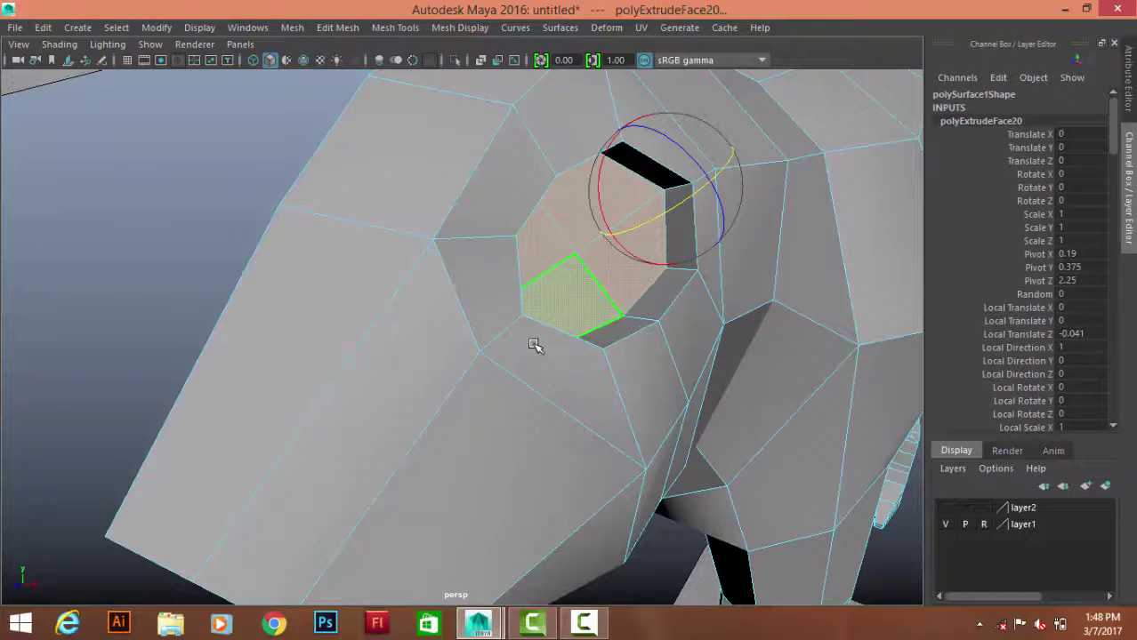
mouse_move(709, 203)
left_mouse_down("alt")
mouse_move(764, 171)
mouse_move(673, 291)
mouse_move(699, 300)
mouse_move(470, 288)
mouse_move(713, 280)
mouse_move(760, 405)
mouse_move(703, 342)
mouse_move(863, 269)
left_mouse_up("alt")
right_click_drag(863, 269, 844, 311, "shift")
left_click_drag(560, 258, 572, 293, "alt")
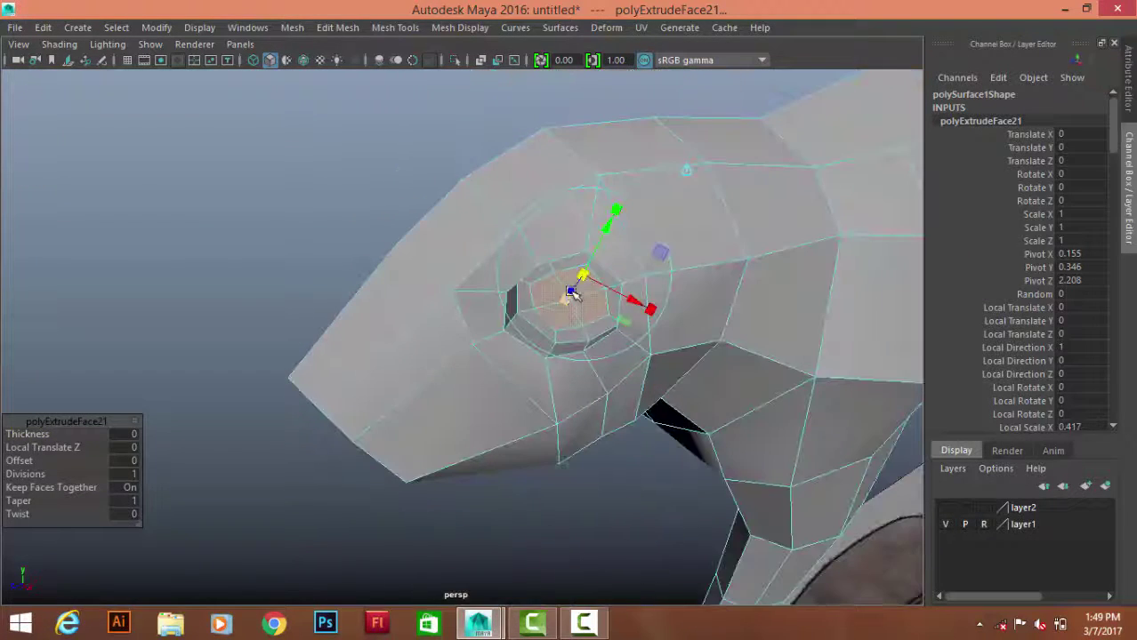
left_click_drag(591, 162, 639, 173, "alt")
- Preview the squirrel mesh smoothed, then return to the low-poly display and clear the selection
key("3")
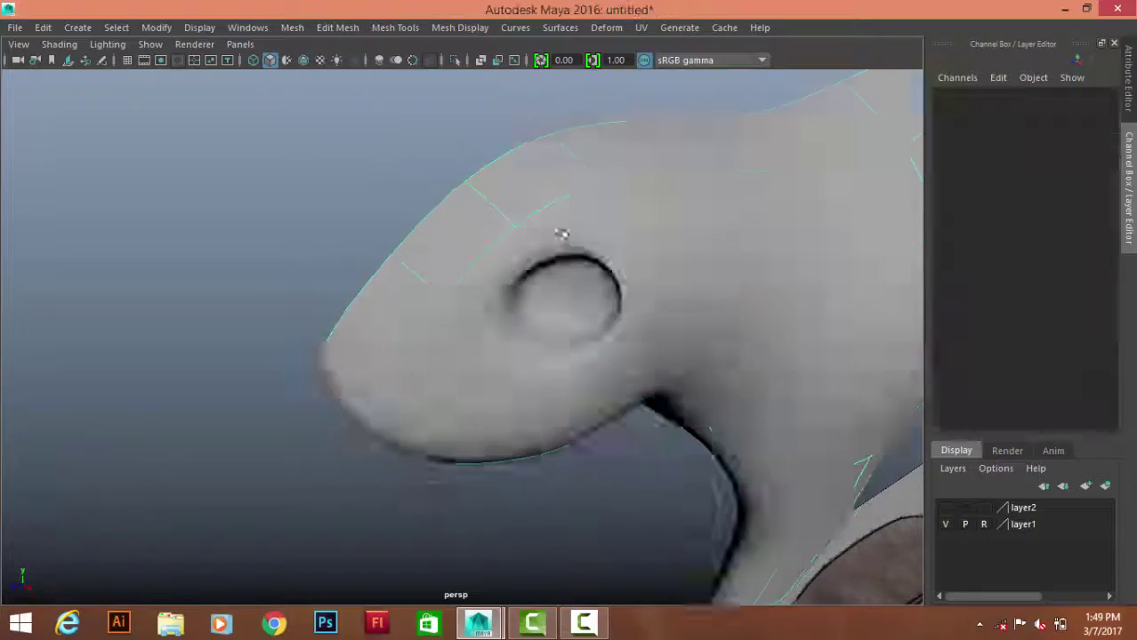
mouse_move(560, 234)
left_mouse_down("alt")
mouse_move(657, 221)
mouse_move(594, 252)
mouse_move(449, 360)
mouse_move(665, 335)
left_mouse_up("alt")
left_click(664, 335)
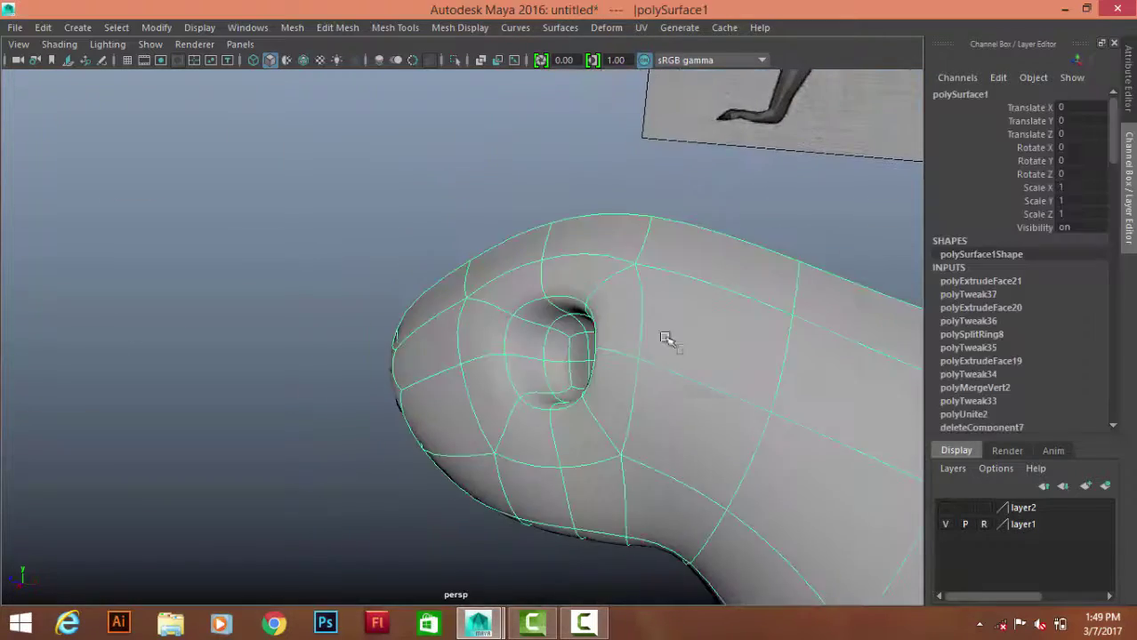
key("1")
mouse_move(525, 324)
left_mouse_down("alt")
mouse_move(602, 363)
mouse_move(609, 284)
mouse_move(661, 386)
mouse_move(748, 347)
mouse_move(579, 318)
left_mouse_up("alt")
left_click(748, 348)
left_click(579, 318)
- Create a polygon sphere for the eye and frame it in the side view
key("space")
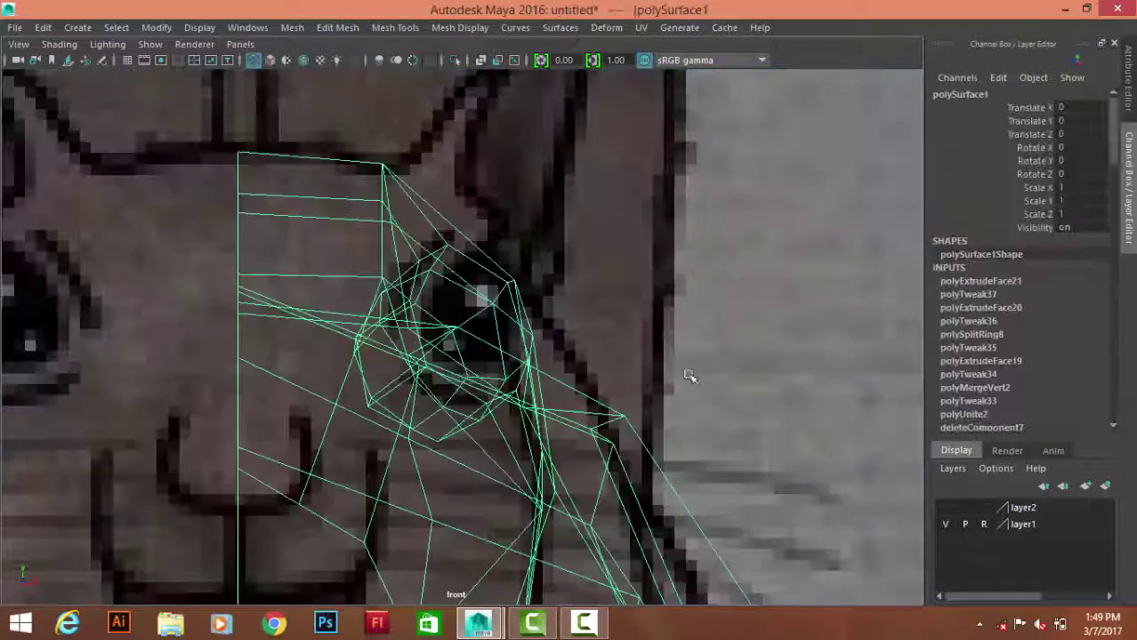
left_click(853, 236)
right_click(846, 237, "shift")
right_click_drag(845, 237, 849, 261, "shift")
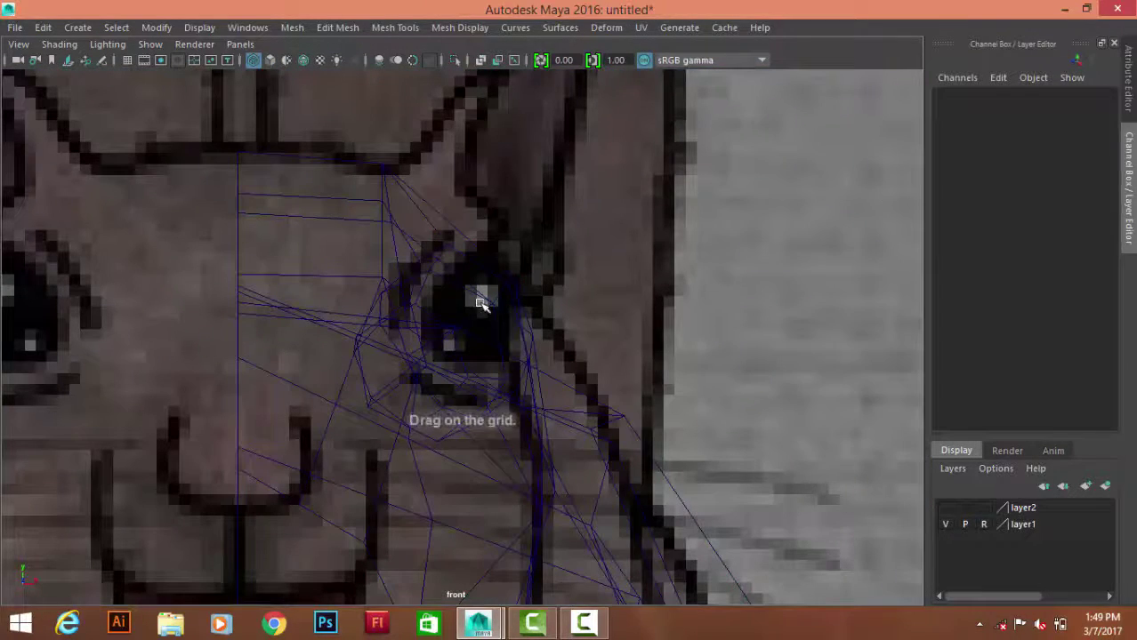
key("space")
left_click_drag(761, 467, 805, 470)
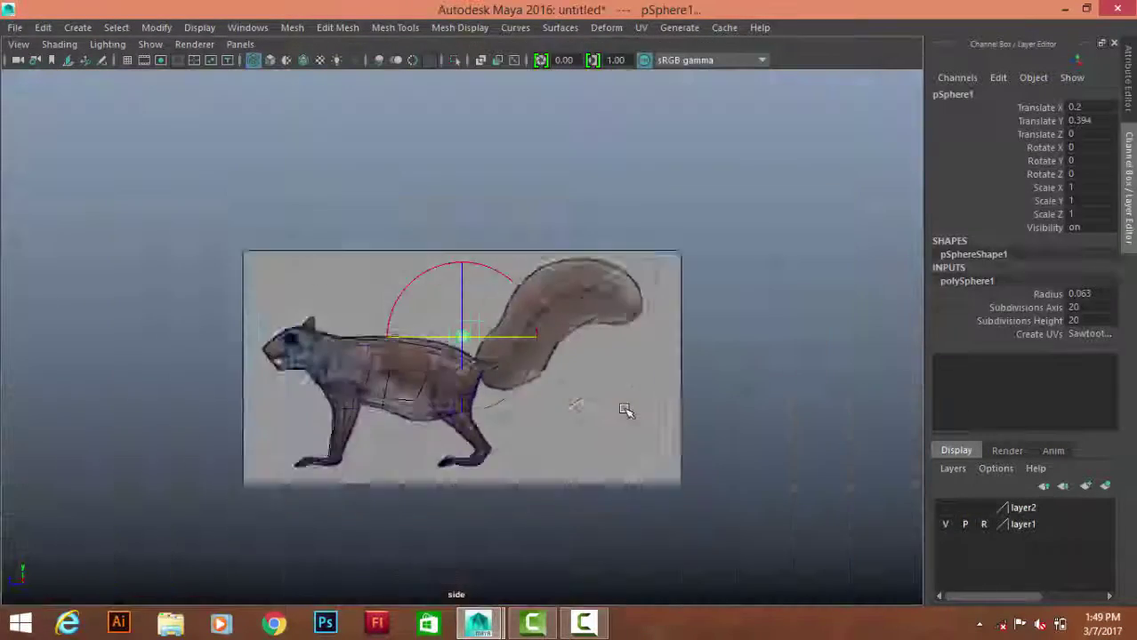
scroll(492, 345, "up", 5)
key("f")
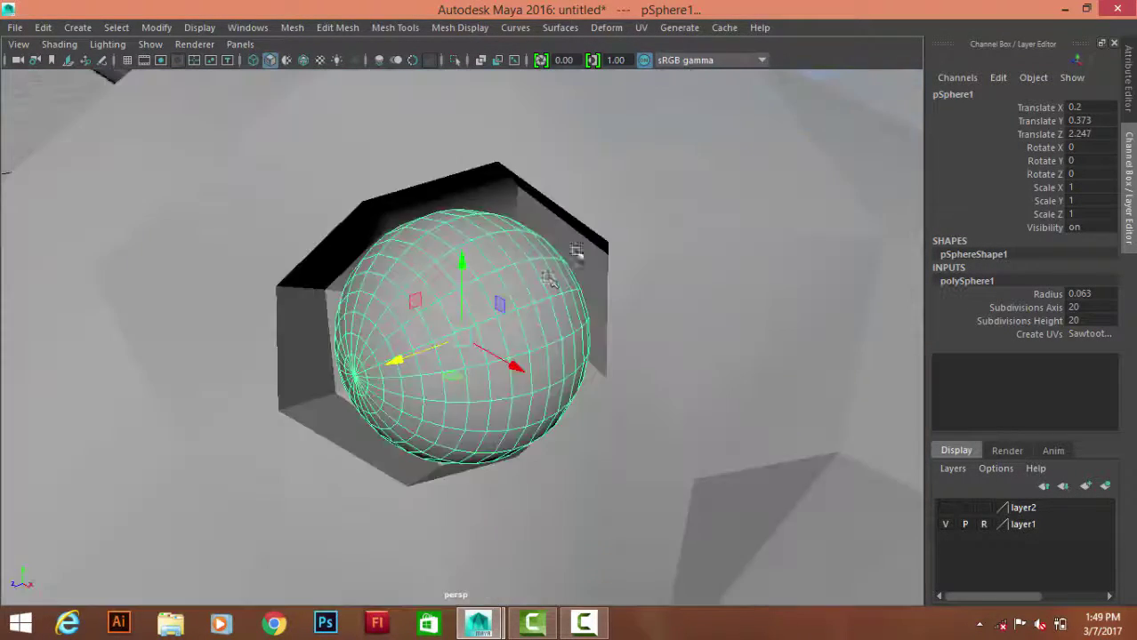
- Select the eye sphere on its own and frame it in perspective
left_click_drag(371, 363, 393, 284, "alt")
left_click(426, 249)
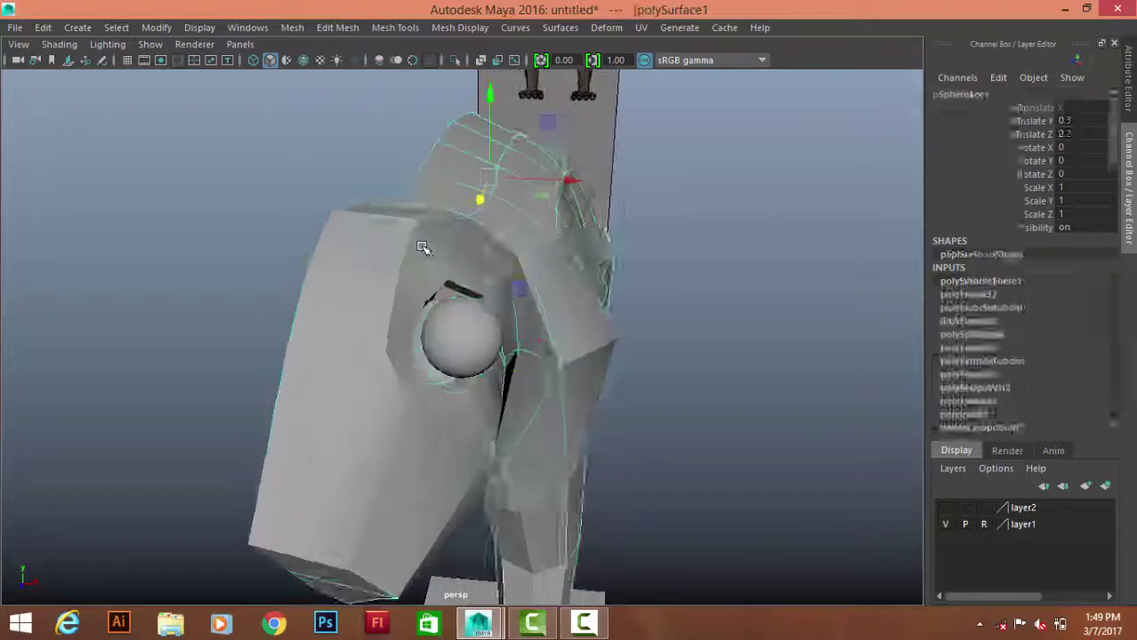
left_click_drag(426, 249, 504, 296, "alt")
left_click(503, 296)
key("space")
left_click_drag(229, 475, 343, 471)
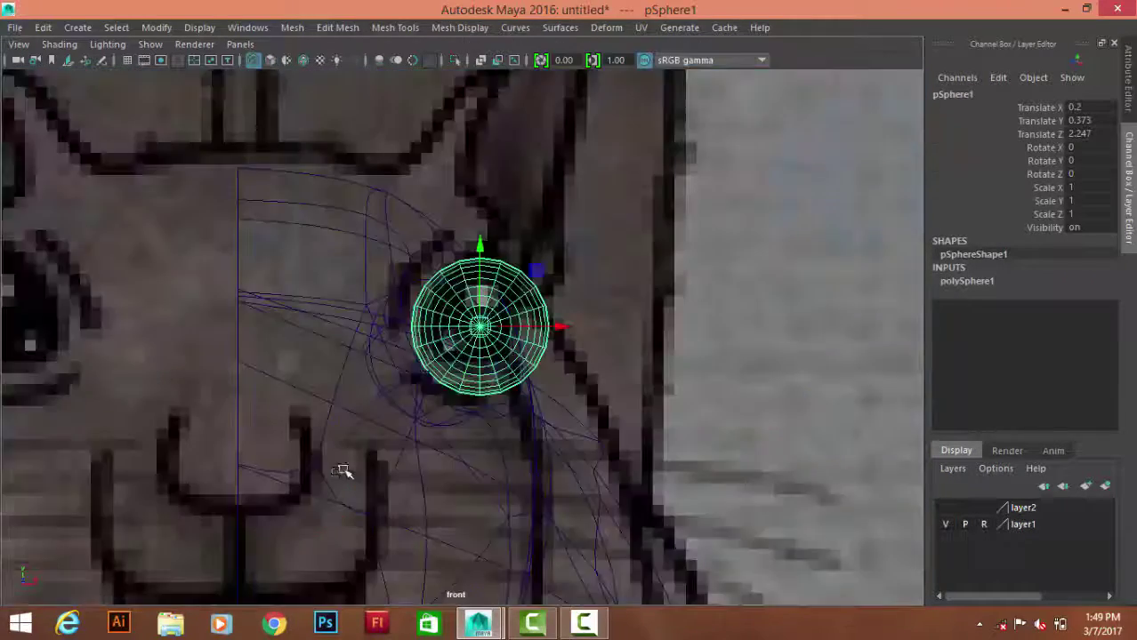
scroll(574, 327, "up", 2)
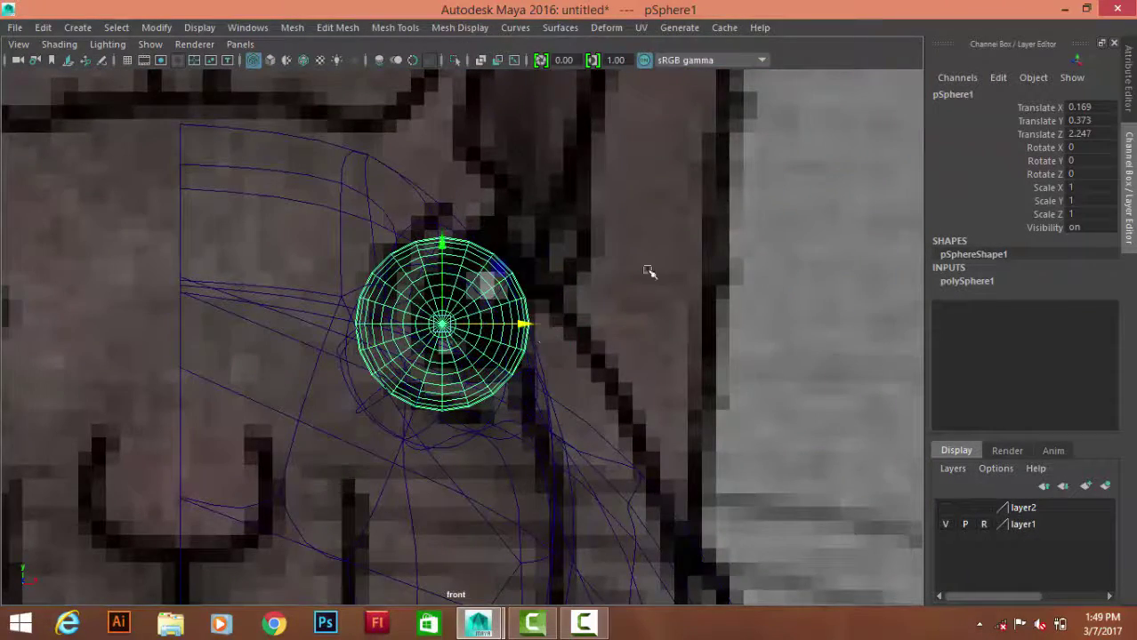
key("space")
key("f")
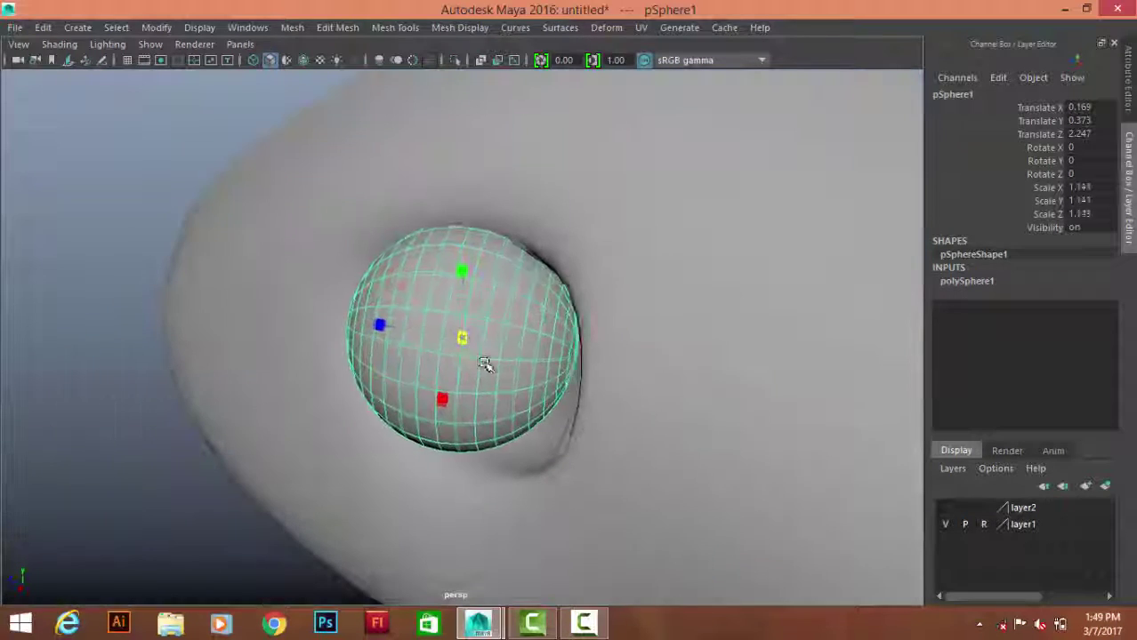
- Scale the eye sphere up to 1.25 and move it sideways into the socket
key("w")
mouse_move(363, 375)
left_mouse_down("alt")
mouse_move(472, 285)
mouse_move(378, 351)
mouse_move(539, 354)
left_mouse_up("alt")
left_click_drag(539, 354, 425, 364, "alt")
left_click(652, 378)
mouse_move(652, 378)
left_mouse_down("alt")
mouse_move(418, 257)
mouse_move(451, 248)
mouse_move(439, 266)
mouse_move(527, 284)
mouse_move(563, 350)
left_mouse_up("alt")
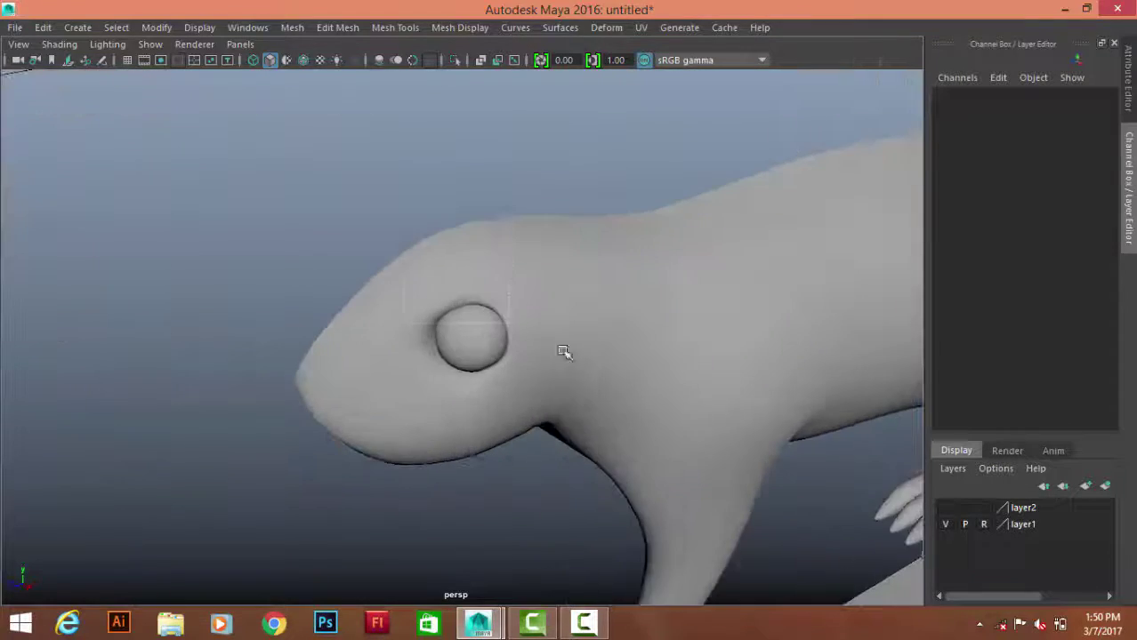
- Insert an extra edge loop on the body mesh around the eye socket
left_click(464, 330)
left_click(462, 241)
mouse_move(464, 330)
left_mouse_down("alt")
mouse_move(462, 241)
mouse_move(505, 310)
mouse_move(315, 337)
mouse_move(681, 381)
mouse_move(425, 230)
mouse_move(685, 196)
mouse_move(655, 356)
mouse_move(520, 246)
mouse_move(541, 364)
left_mouse_up("alt")
key("3")
left_click(540, 365)
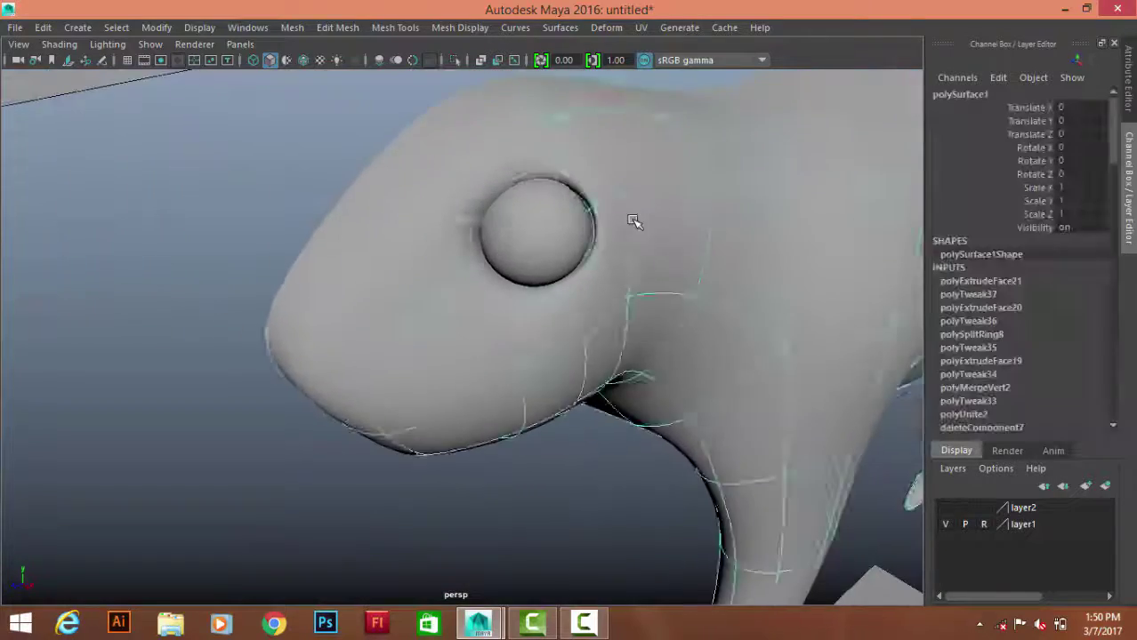
mouse_move(631, 220)
left_mouse_down("alt")
mouse_move(617, 366)
mouse_move(629, 278)
mouse_move(682, 258)
mouse_move(663, 296)
mouse_move(663, 172)
mouse_move(658, 231)
mouse_move(690, 271)
mouse_move(569, 238)
left_mouse_up("alt")
key("1")
key("F10")
left_click(662, 171)
left_click(696, 272)
- Pull the edges beside the socket in and up to tighten them around the eyeball
left_click_drag(546, 279, 485, 279, "alt")
key("3")
mouse_move(482, 380)
left_mouse_down("alt")
mouse_move(475, 355)
mouse_move(578, 323)
left_mouse_up("alt")
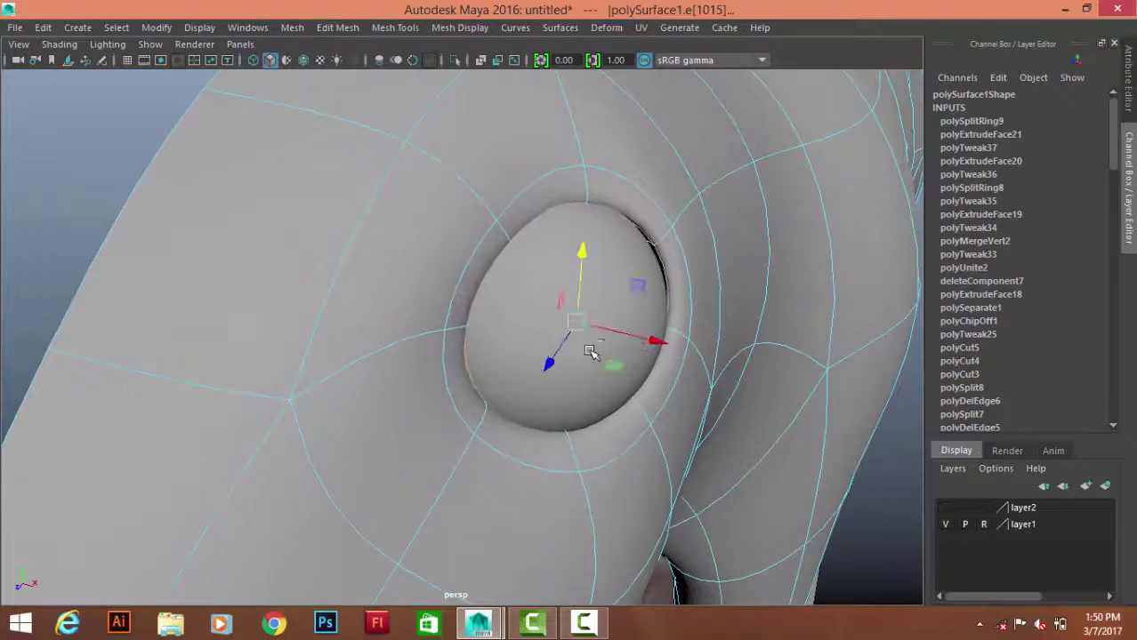
mouse_move(659, 263)
left_mouse_down("alt")
mouse_move(483, 241)
mouse_move(515, 265)
mouse_move(452, 294)
mouse_move(401, 272)
mouse_move(403, 365)
left_mouse_up("alt")
left_click(403, 366)
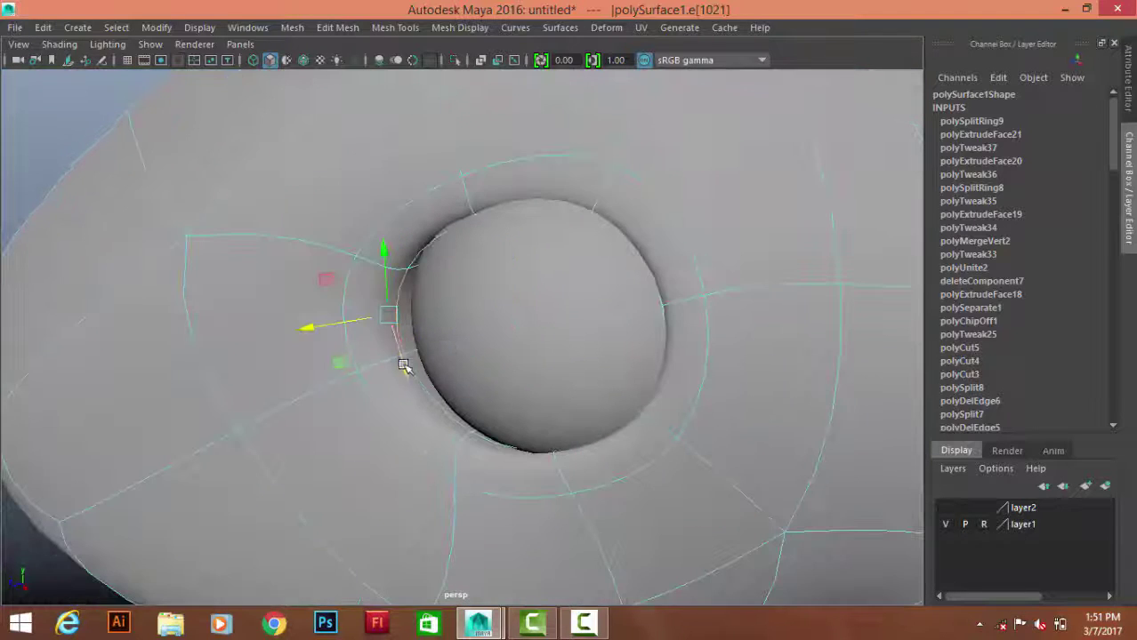
left_click_drag(323, 345, 326, 338)
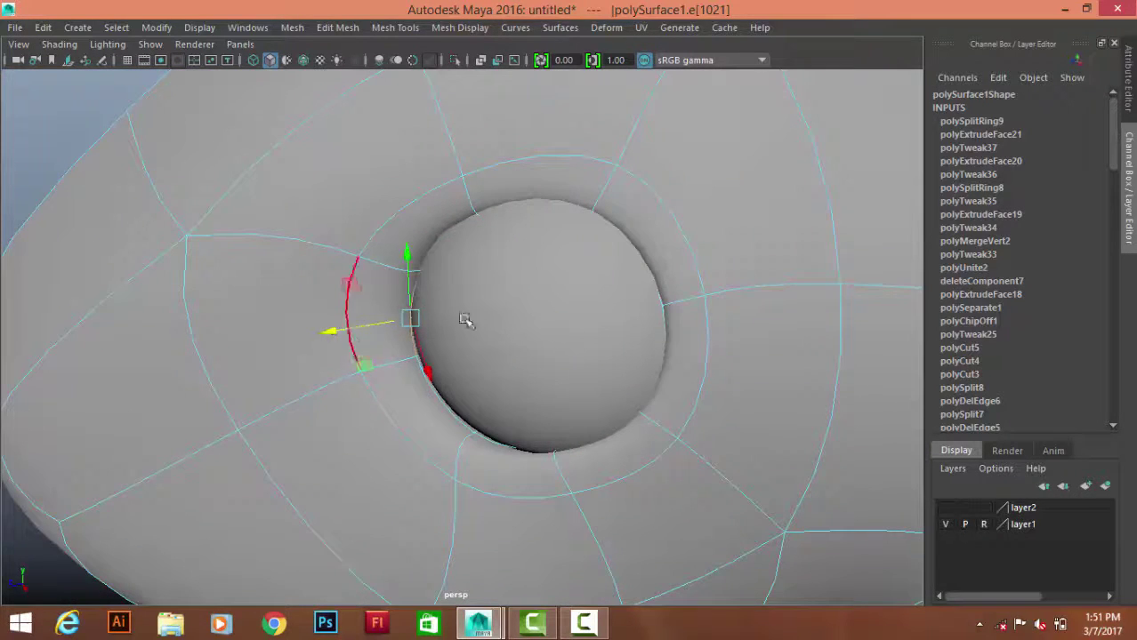
left_click_drag(464, 320, 503, 174, "alt")
left_click_drag(498, 95, 495, 75)
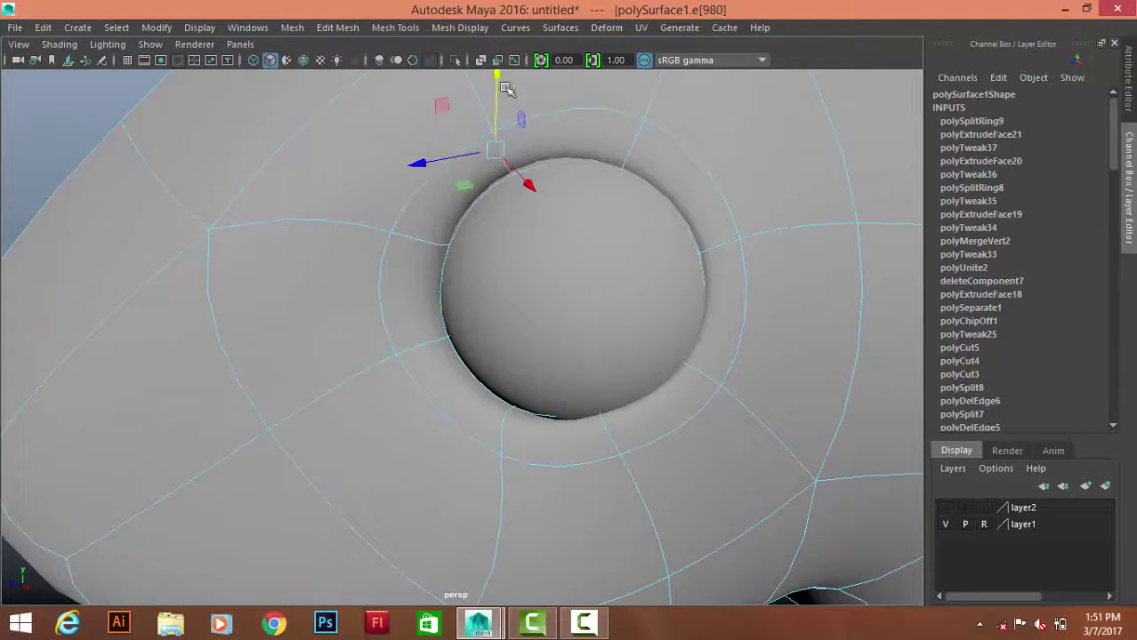
scroll(520, 249, "down", 5)
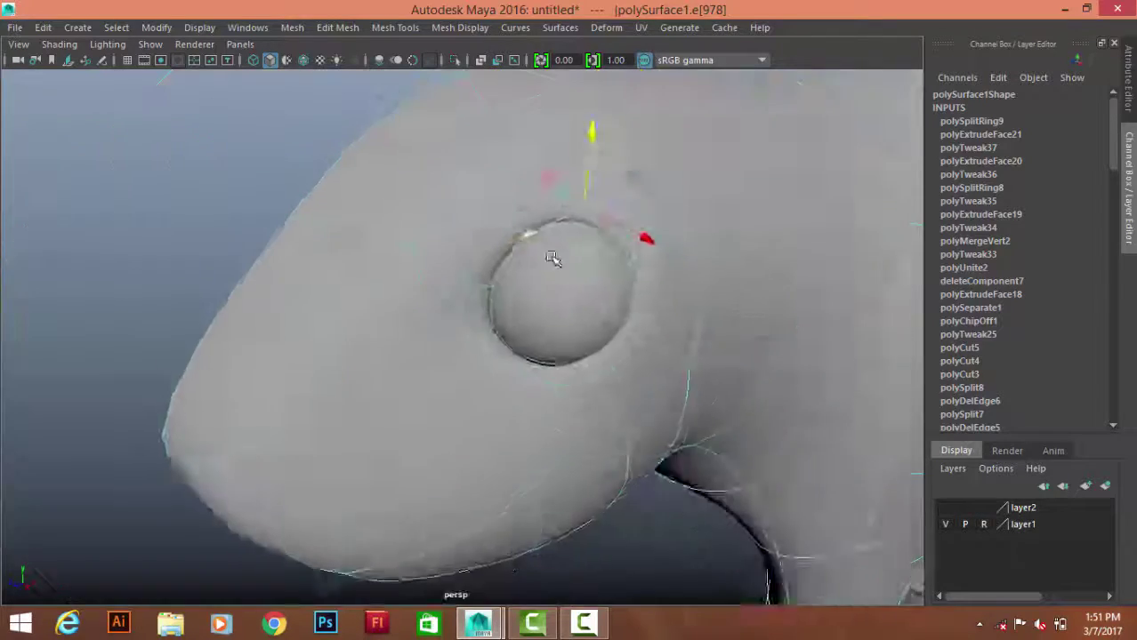
mouse_move(521, 249)
left_mouse_down("alt")
mouse_move(616, 241)
mouse_move(520, 250)
left_mouse_up("alt")
scroll(576, 294, "up", 5)
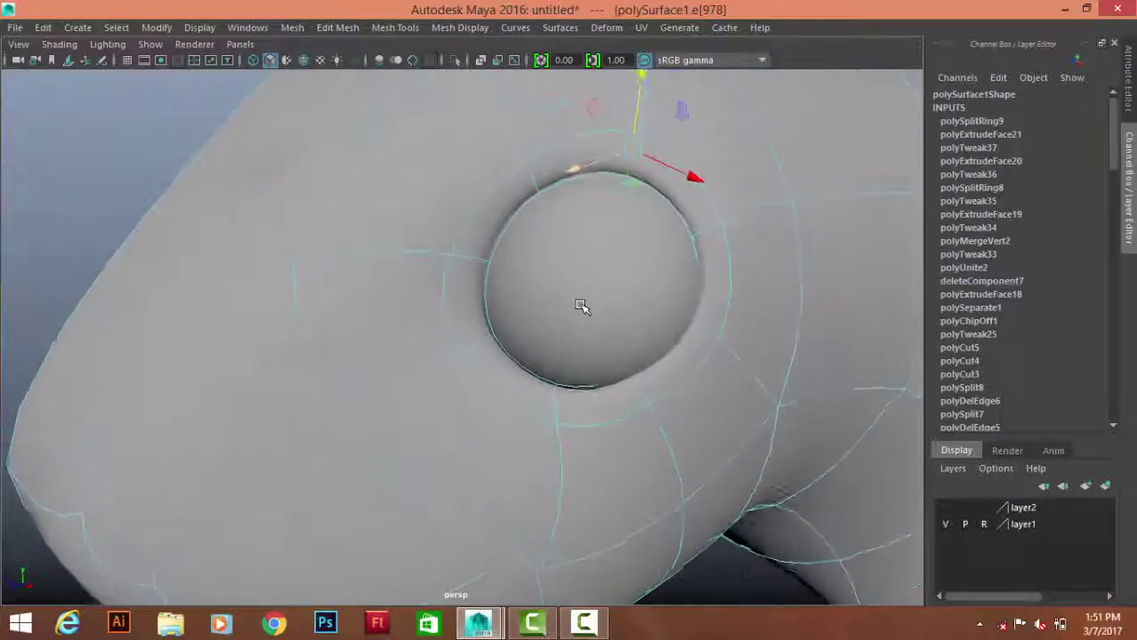
left_click_drag(576, 293, 673, 361, "alt")
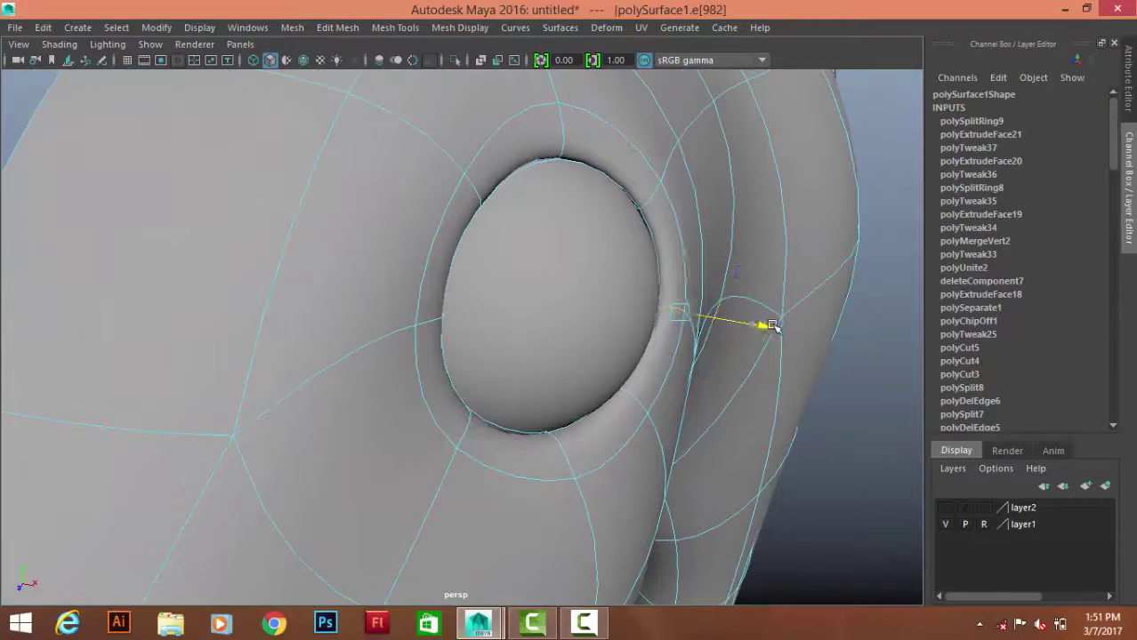
mouse_move(774, 329)
left_mouse_down("alt")
mouse_move(602, 363)
mouse_move(667, 442)
left_mouse_up("alt")
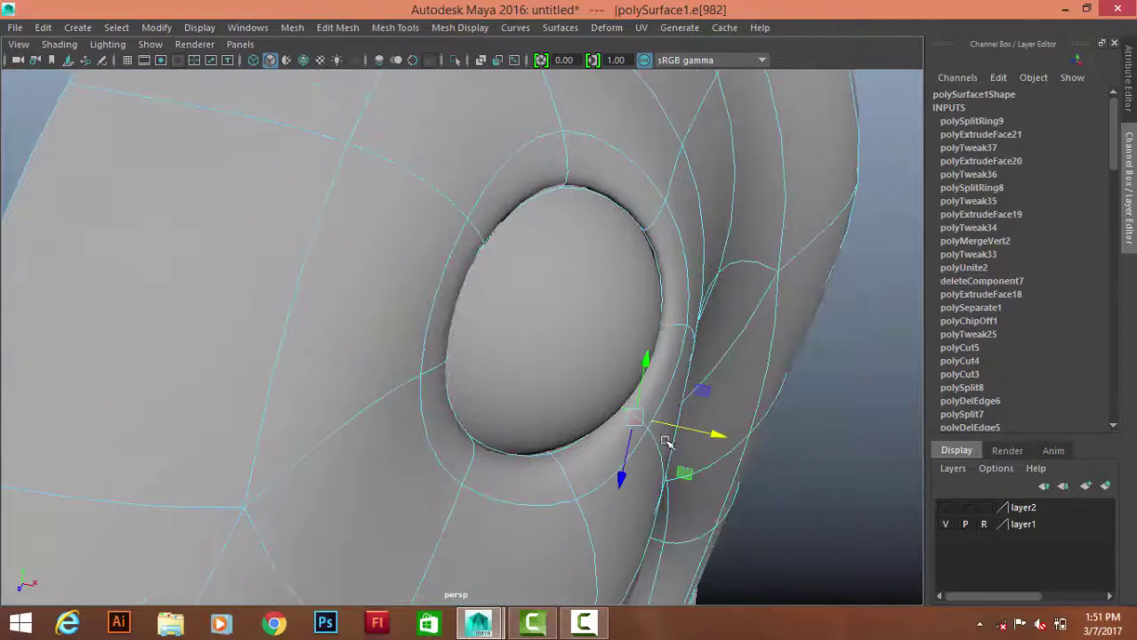
mouse_move(578, 378)
left_mouse_down("alt")
mouse_move(399, 368)
mouse_move(373, 355)
mouse_move(452, 355)
left_mouse_up("alt")
mouse_move(625, 158)
left_mouse_down("alt")
mouse_move(710, 170)
mouse_move(498, 267)
mouse_move(311, 272)
mouse_move(322, 241)
left_mouse_up("alt")
scroll(711, 170, "down", 5)
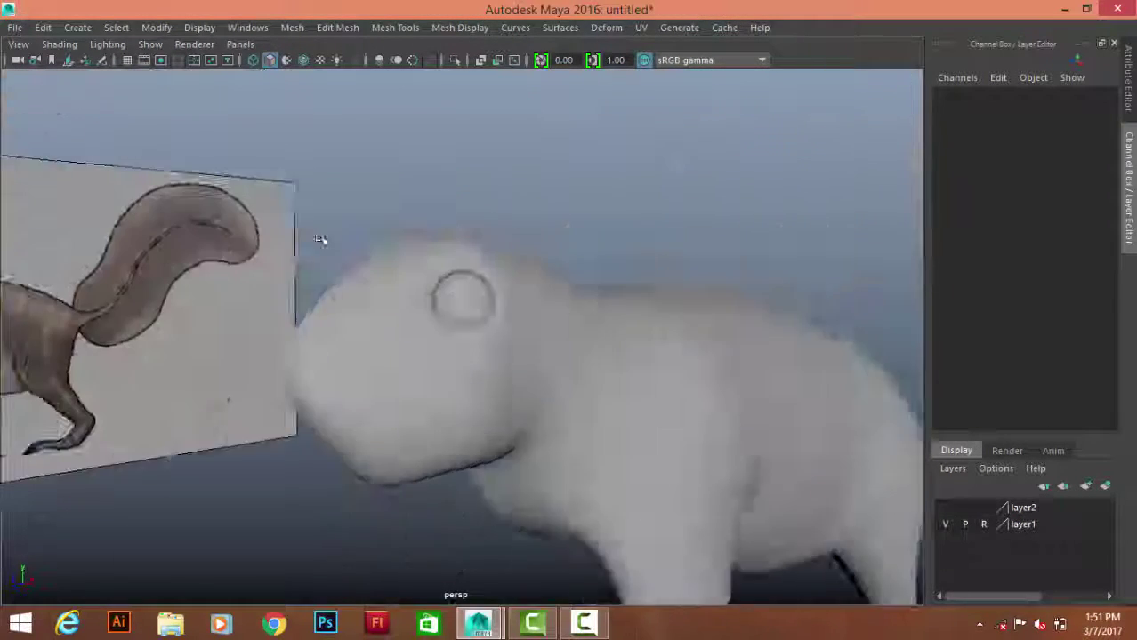
- Delete the construction history of the eye sphere, pSphere1
left_click(482, 247)
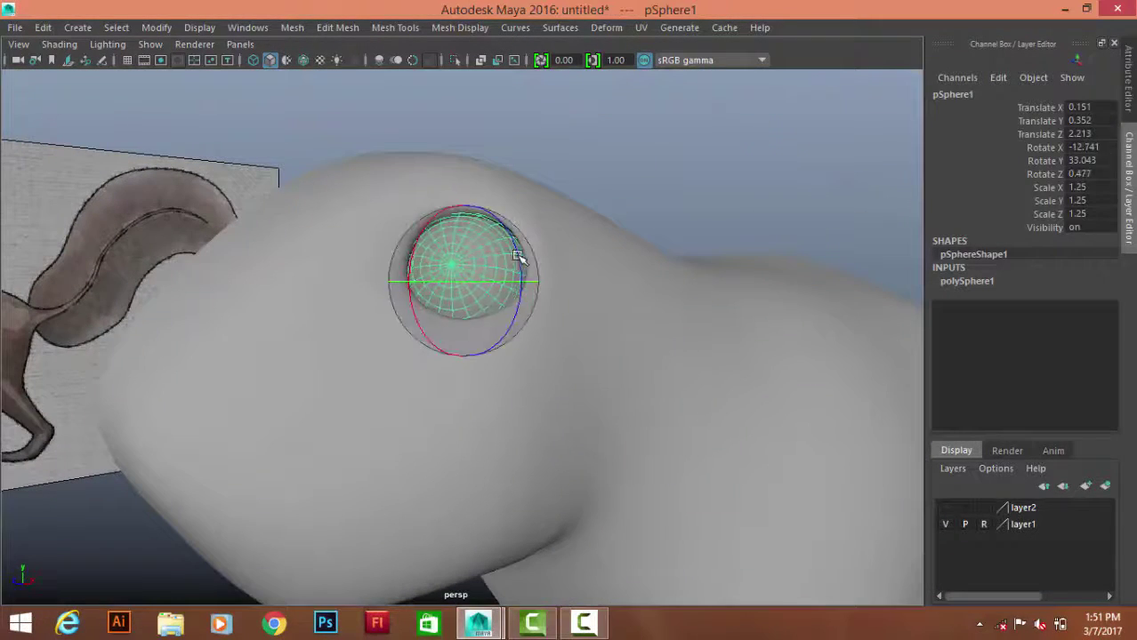
mouse_move(520, 251)
left_mouse_down("alt")
mouse_move(477, 326)
mouse_move(469, 292)
mouse_move(546, 348)
mouse_move(405, 349)
mouse_move(738, 241)
left_mouse_up("alt")
left_click(546, 348)
left_click(673, 292)
mouse_move(672, 292)
left_mouse_down("alt")
mouse_move(636, 272)
mouse_move(502, 378)
left_mouse_up("alt")
left_click(503, 378)
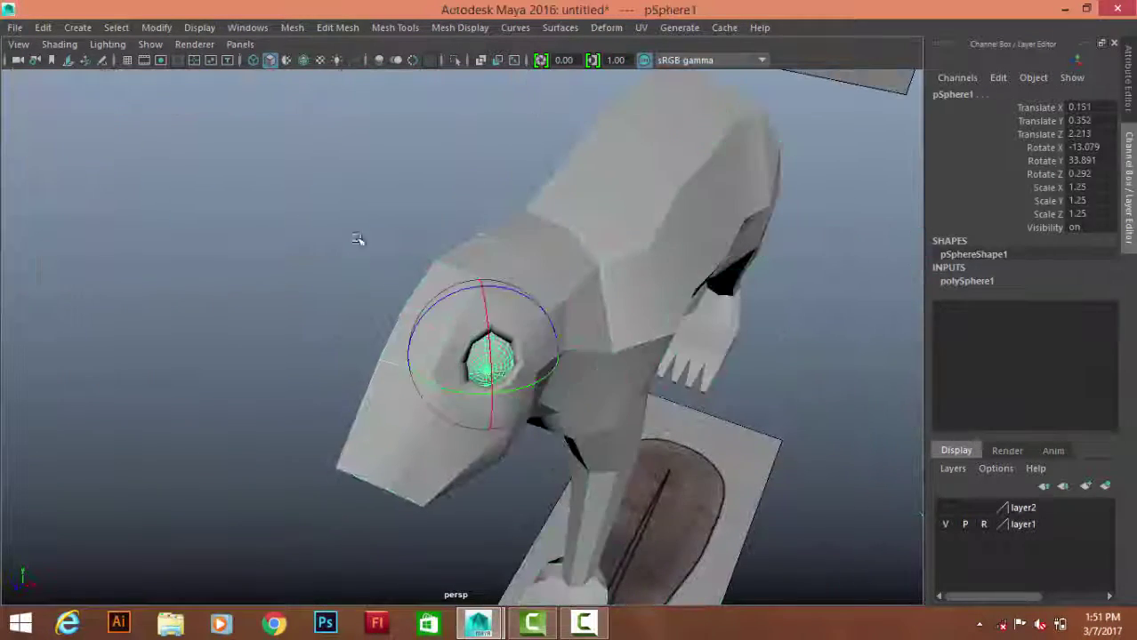
left_click(43, 29)
left_click(307, 237)
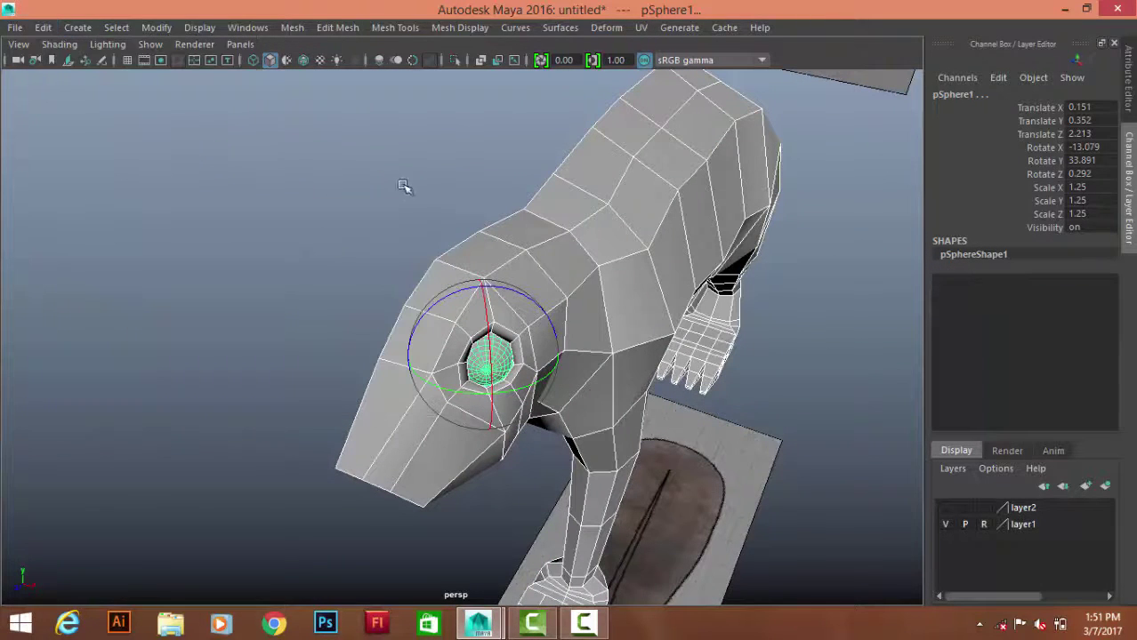
left_click(155, 27)
left_click(241, 101)
- Check the eye from the side against the squirrel reference image, then deselect the body
left_click(436, 216)
left_click(579, 274)
mouse_move(579, 274)
left_mouse_down("alt")
mouse_move(324, 296)
mouse_move(289, 163)
left_mouse_up("alt")
key("space")
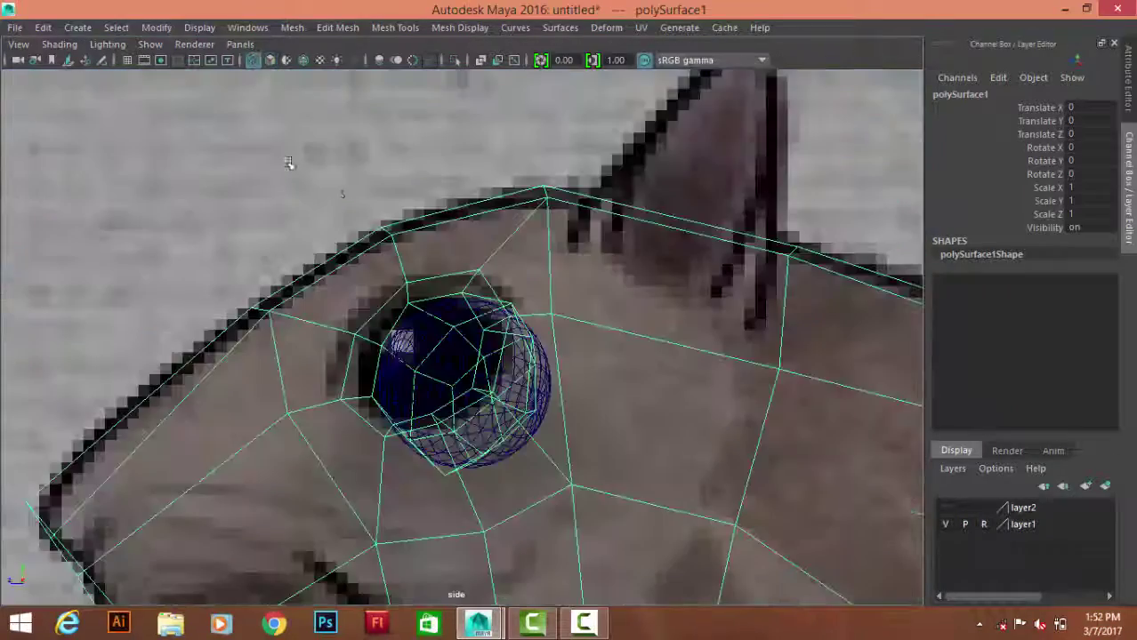
left_click(288, 162)
scroll(482, 244, "down", 5)
scroll(483, 242, "up", 5)
- Select the head face where the ear grows and extrude it
scroll(551, 333, "down", 1)
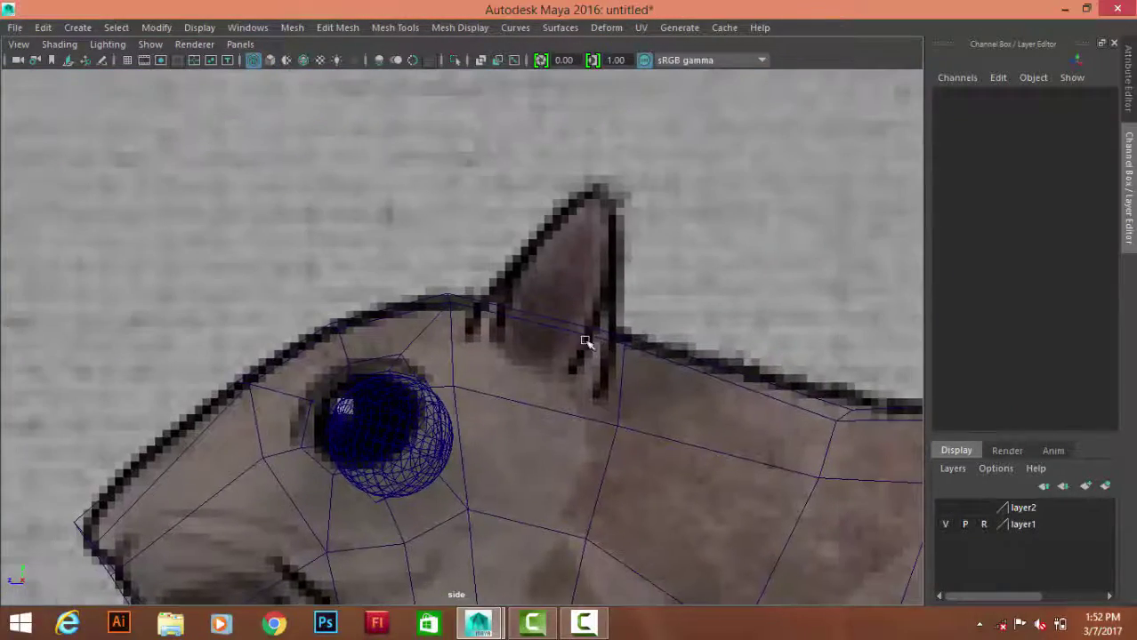
left_click(583, 338)
key("F11")
left_click(583, 352)
left_click_drag(432, 395, 286, 401)
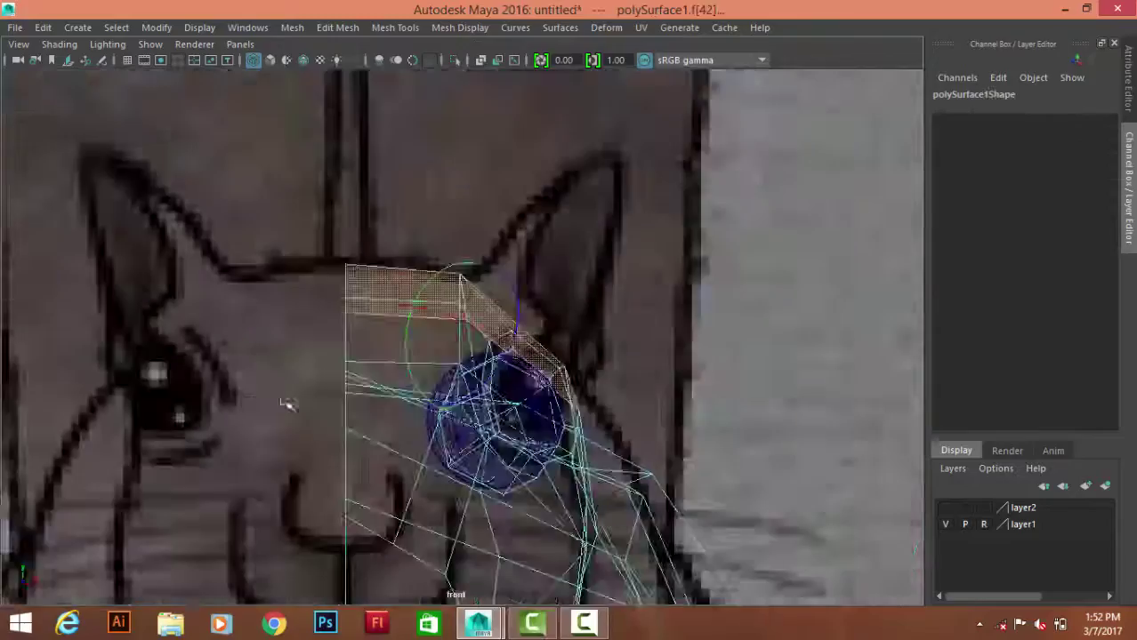
scroll(286, 402, "down", 5)
scroll(310, 201, "up", 4)
scroll(610, 368, "up", 1)
scroll(611, 368, "up", 2)
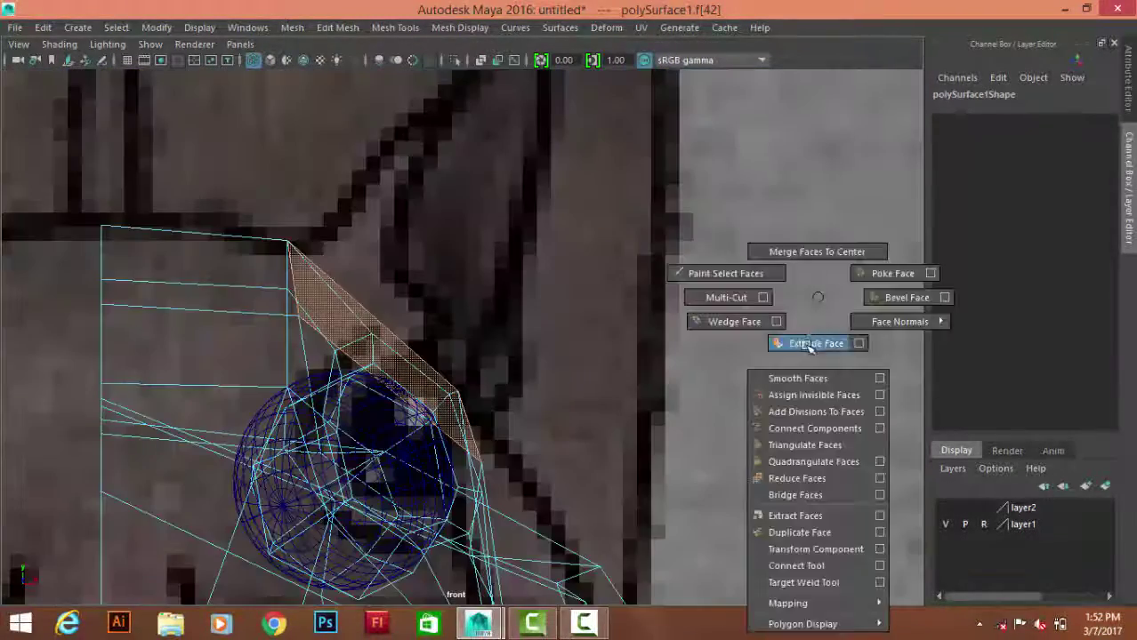
right_click_drag(720, 356, 807, 341, "shift")
mouse_move(642, 344)
left_mouse_down("alt")
mouse_move(685, 297)
mouse_move(527, 391)
mouse_move(463, 343)
left_mouse_up("alt")
- Extrude the face again and push it outward to form the ear
key("space")
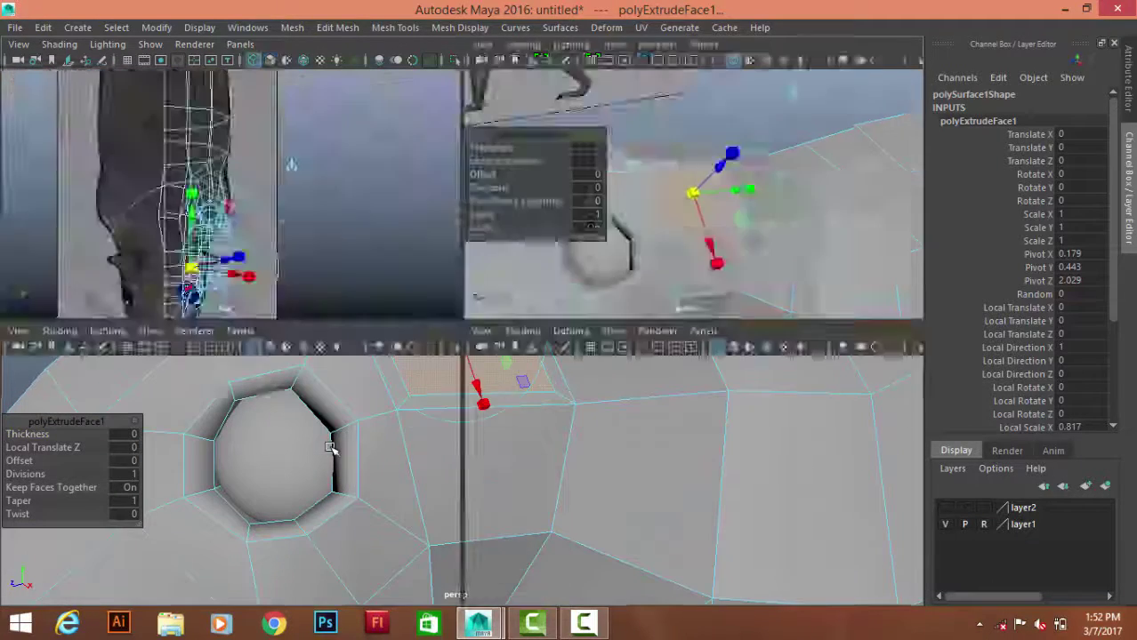
key("space")
right_click_drag(746, 288, 761, 311, "shift")
left_click_drag(455, 303, 589, 139)
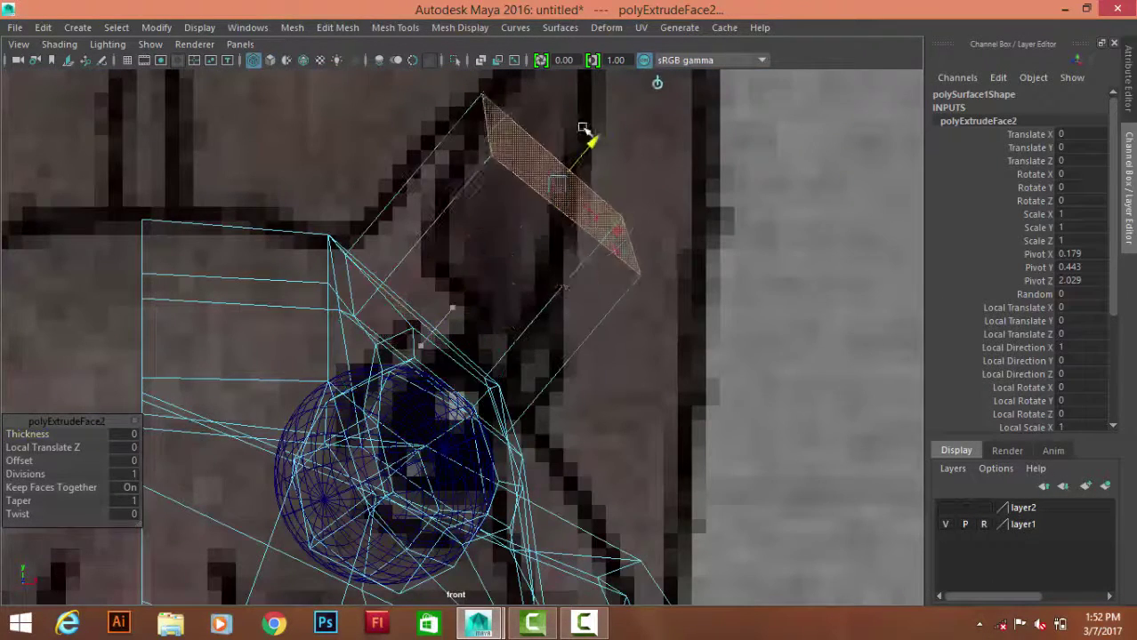
middle_click_drag(589, 140, 546, 398, "alt")
left_click_drag(575, 289, 614, 218)
key("space")
key("space")
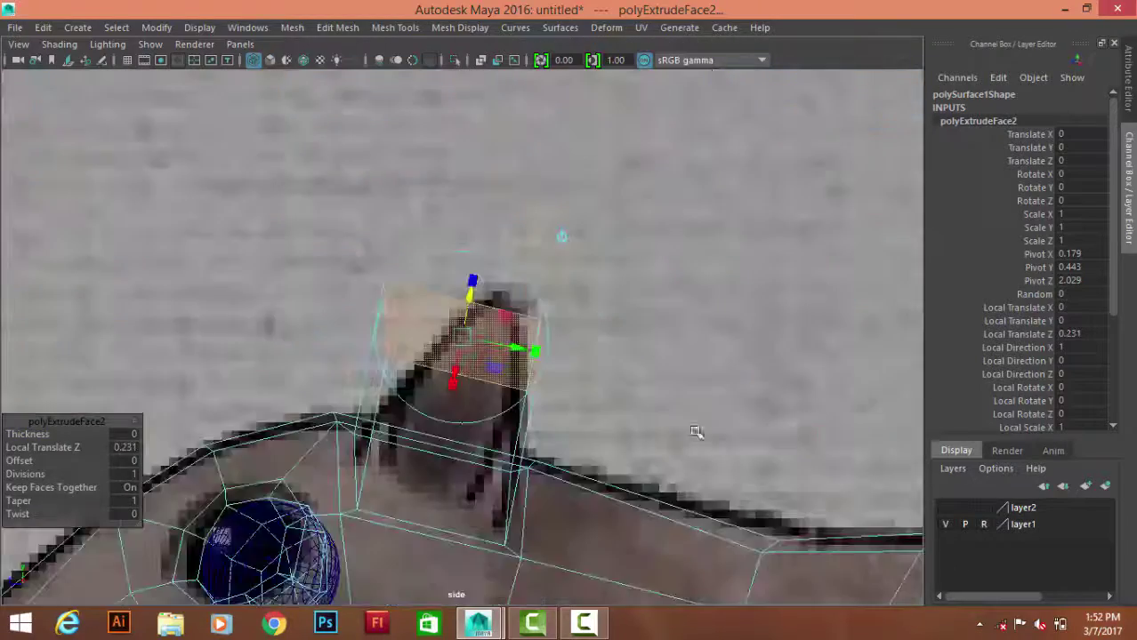
scroll(503, 348, "down", 3)
scroll(503, 349, "up", 5)
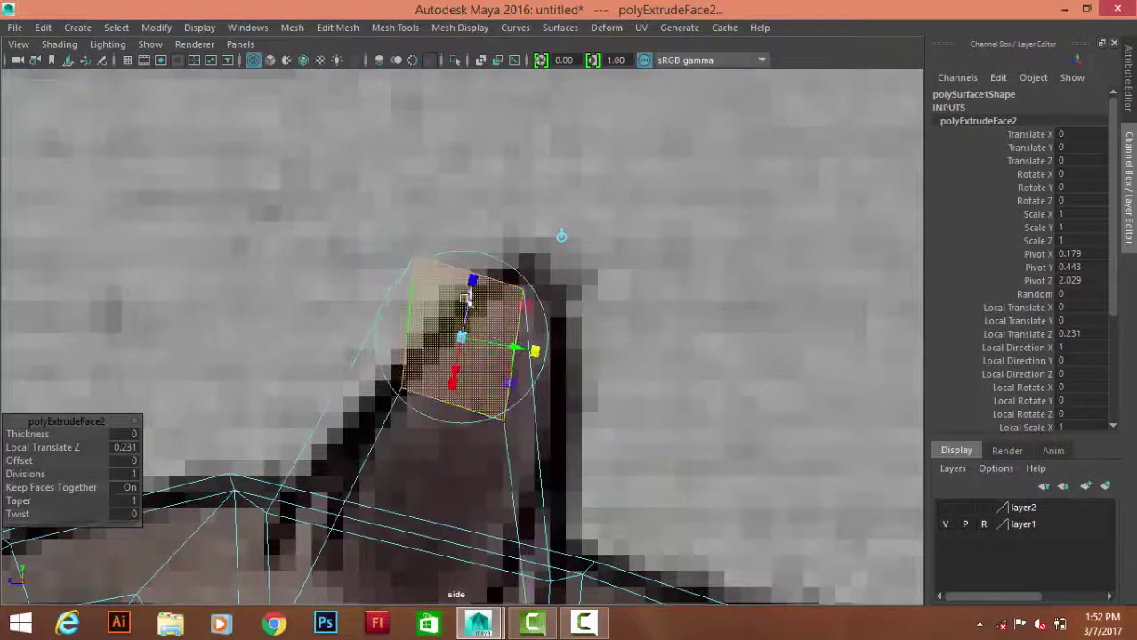
- Move the ear tip up and left to match the drawn ear in the reference
left_click_drag(476, 363, 511, 316)
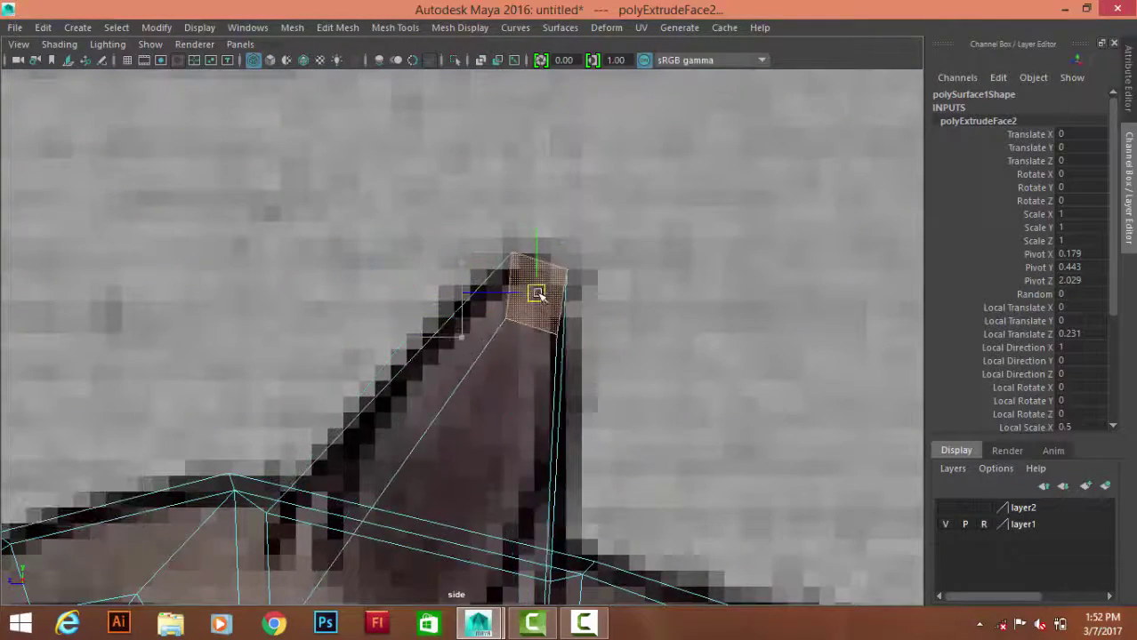
key("space")
key("space")
left_click_drag(693, 210, 652, 208)
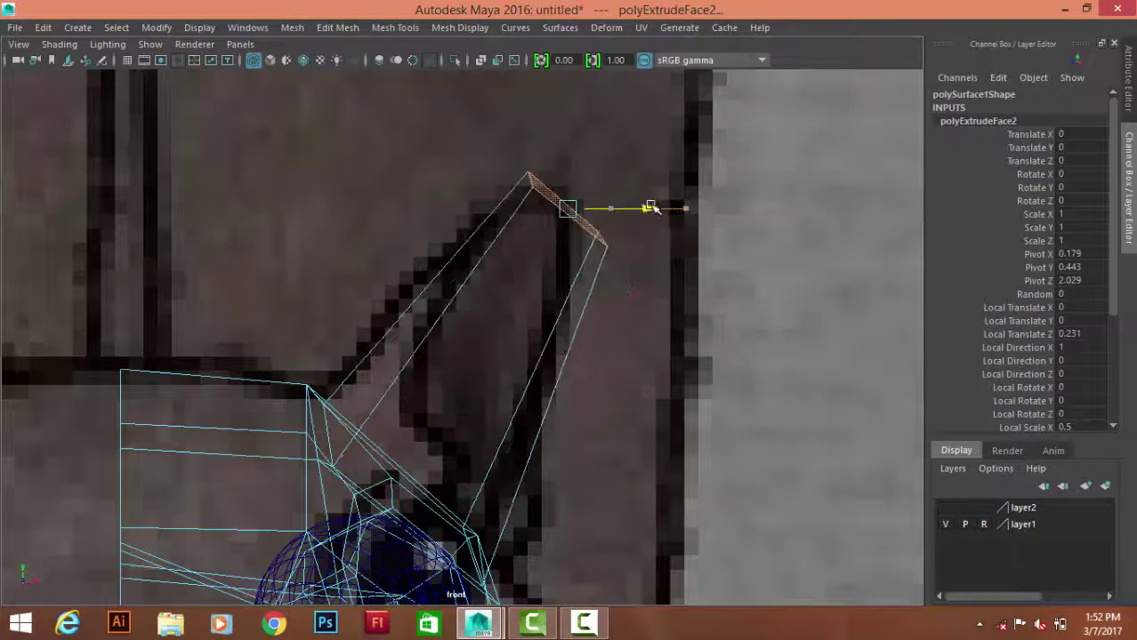
key("space")
key("space")
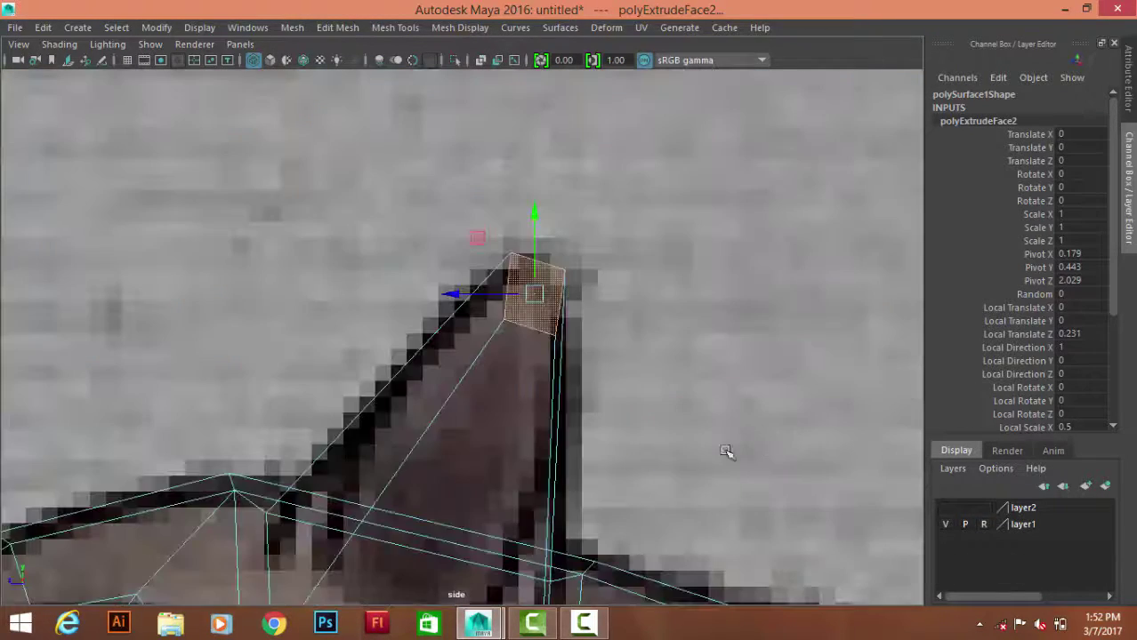
key("space")
key("space")
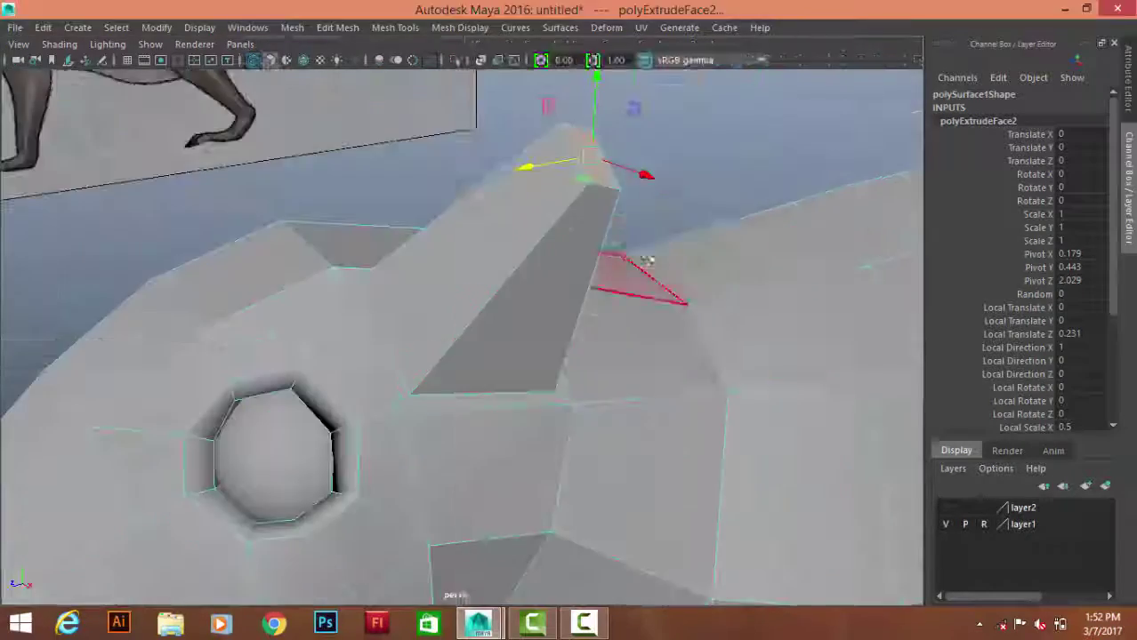
key("space")
key("space")
mouse_move(528, 316)
left_mouse_down("alt")
mouse_move(629, 386)
mouse_move(566, 374)
left_mouse_up("alt")
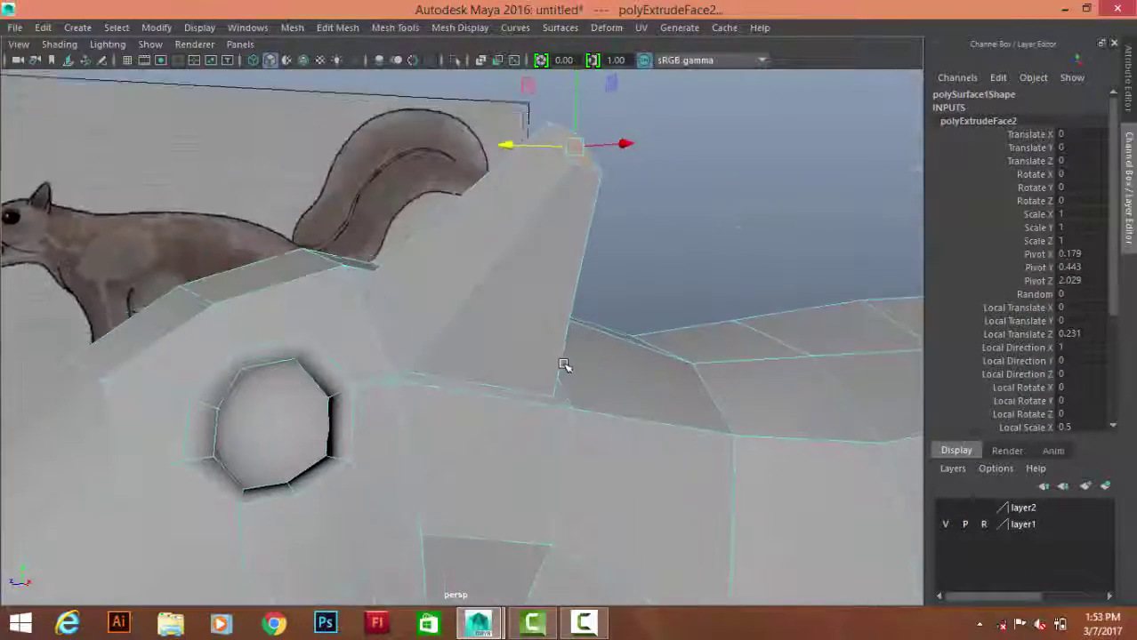
right_click_drag(576, 161, 633, 127)
- Select the edges at the ear's base and along the ear groove
mouse_move(633, 133)
left_mouse_down("alt")
mouse_move(472, 309)
mouse_move(593, 188)
left_mouse_up("alt")
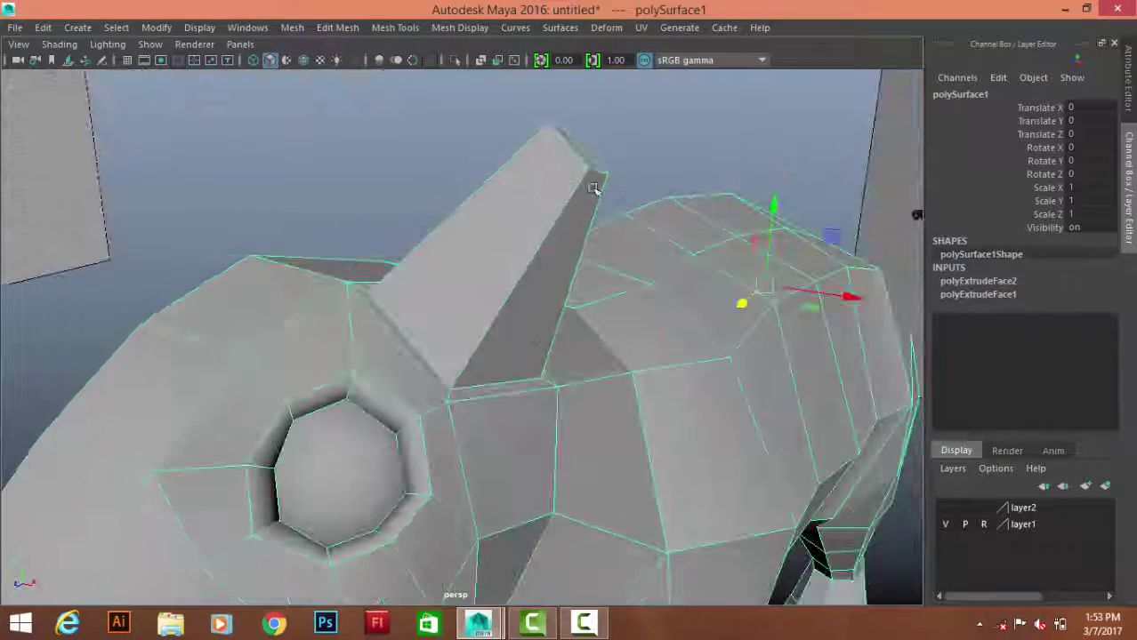
right_click_drag(499, 160, 498, 296)
right_click_drag(502, 118, 503, 118)
left_click_drag(502, 118, 507, 385, "alt")
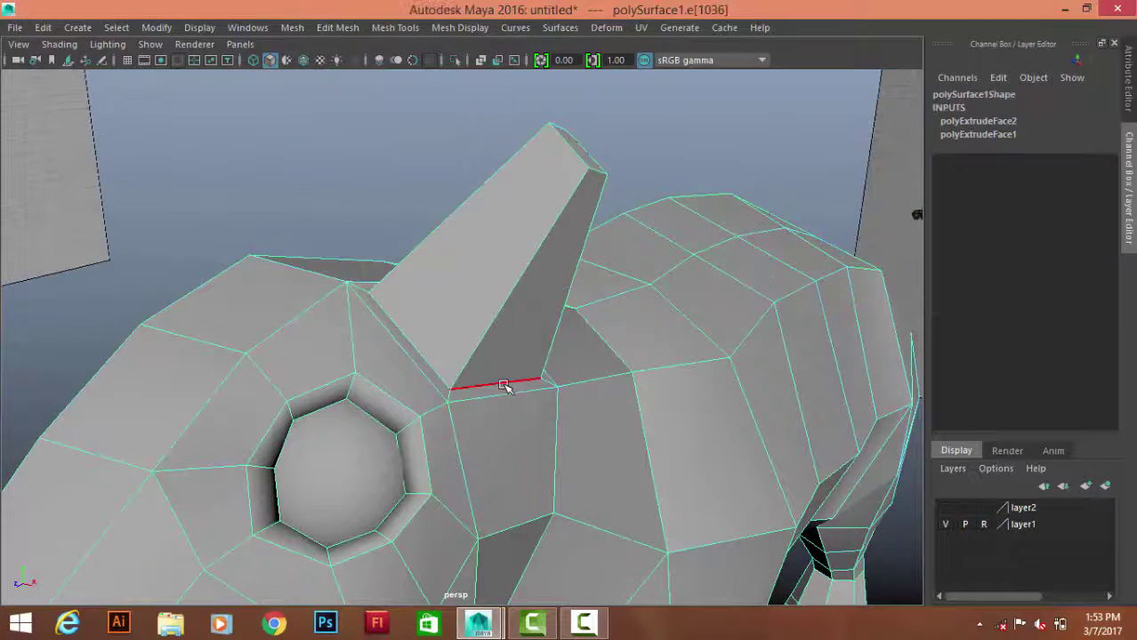
left_click(494, 392)
left_click_drag(504, 451, 600, 381, "alt")
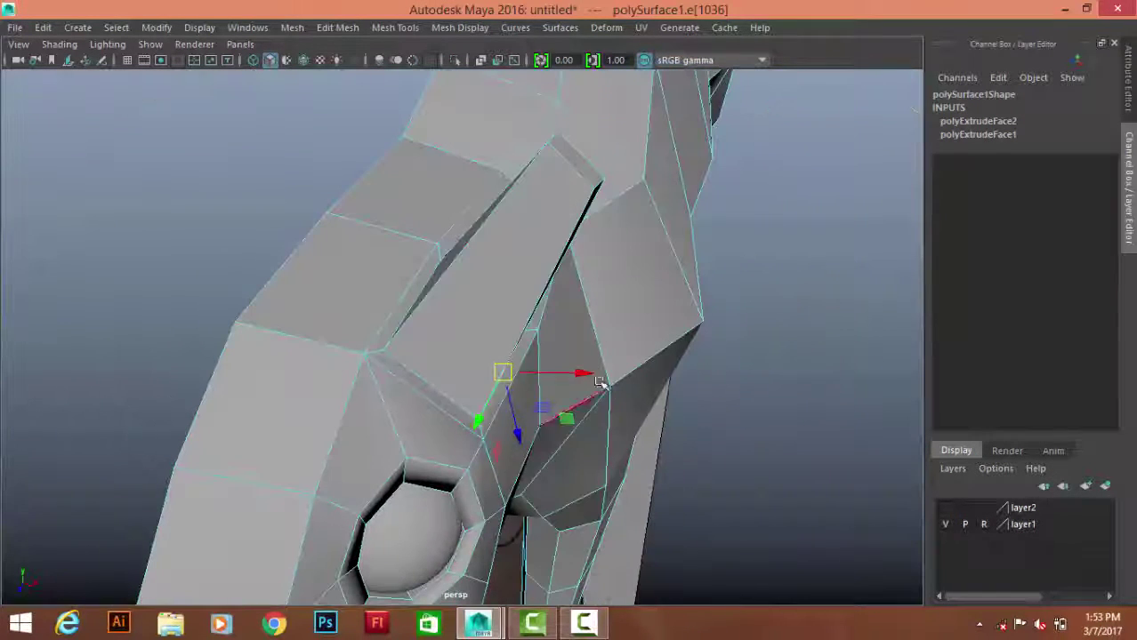
left_click(414, 296)
left_click_drag(414, 296, 503, 320, "alt")
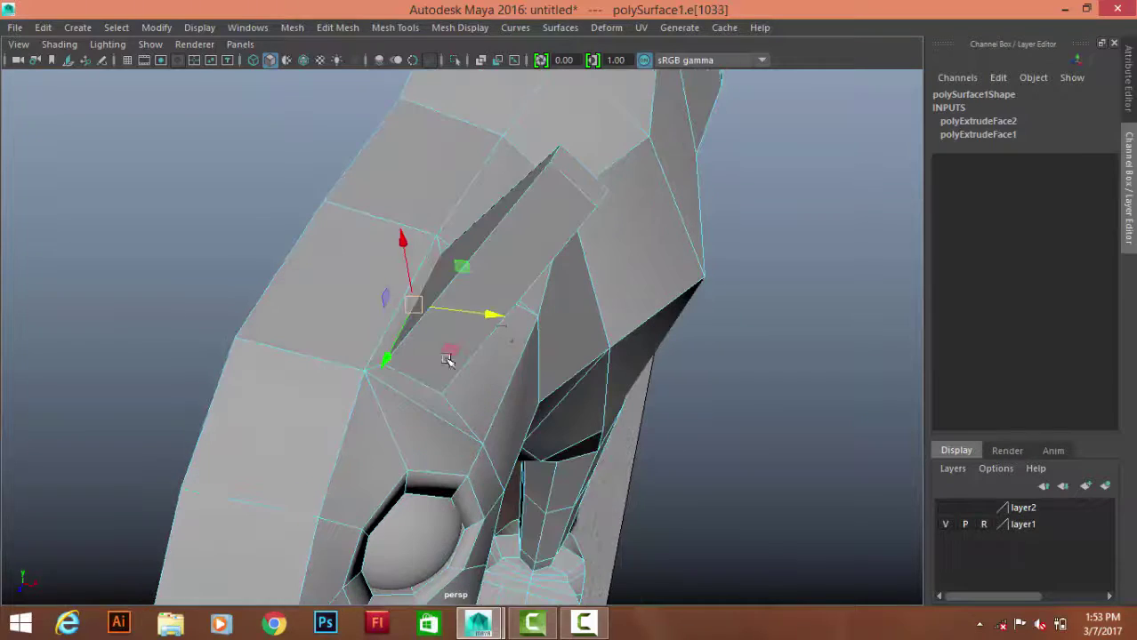
left_click(499, 370)
mouse_move(499, 370)
left_mouse_down("alt")
mouse_move(441, 330)
mouse_move(596, 197)
mouse_move(592, 157)
mouse_move(580, 233)
mouse_move(659, 197)
left_mouse_up("alt")
mouse_move(494, 257)
left_mouse_down("alt")
mouse_move(634, 216)
mouse_move(531, 273)
mouse_move(525, 235)
mouse_move(592, 305)
left_mouse_up("alt")
- Extrude the face on the ear's side inward to create a recess
key("F8")
key("F11")
left_click(533, 257)
right_click_drag(719, 211, 699, 259, "shift")
mouse_move(700, 260)
left_mouse_down("alt")
mouse_move(558, 321)
mouse_move(393, 280)
mouse_move(375, 304)
mouse_move(418, 292)
left_mouse_up("alt")
left_click_drag(518, 311, 633, 307, "alt")
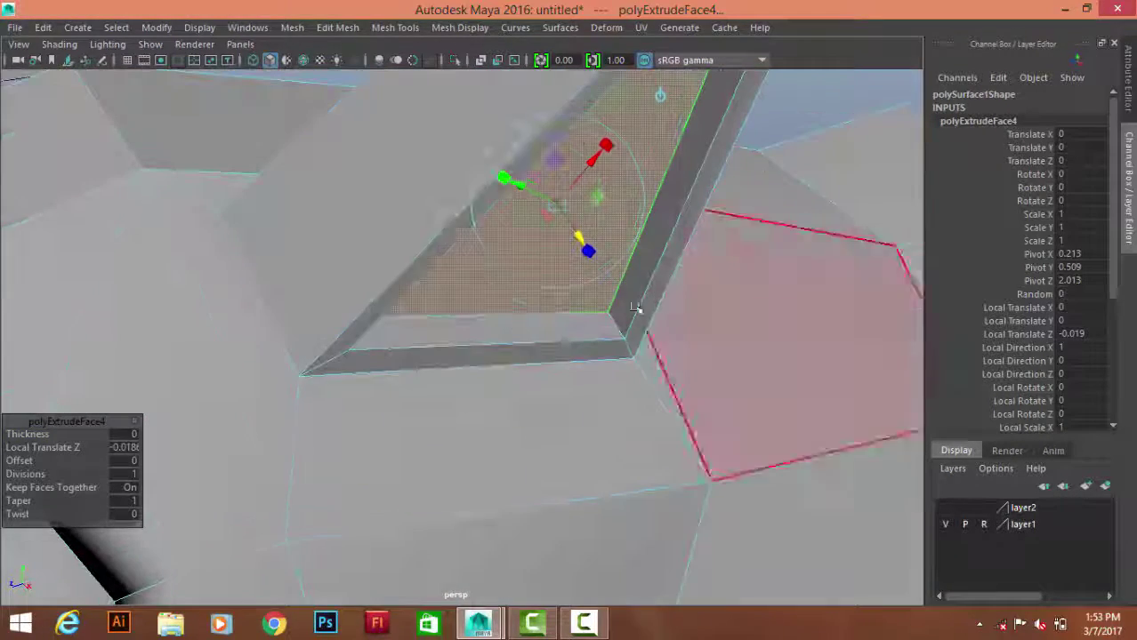
- Slide the bottom edge of the recess up along the groove
left_click(497, 319)
left_click_drag(497, 322, 532, 363, "alt")
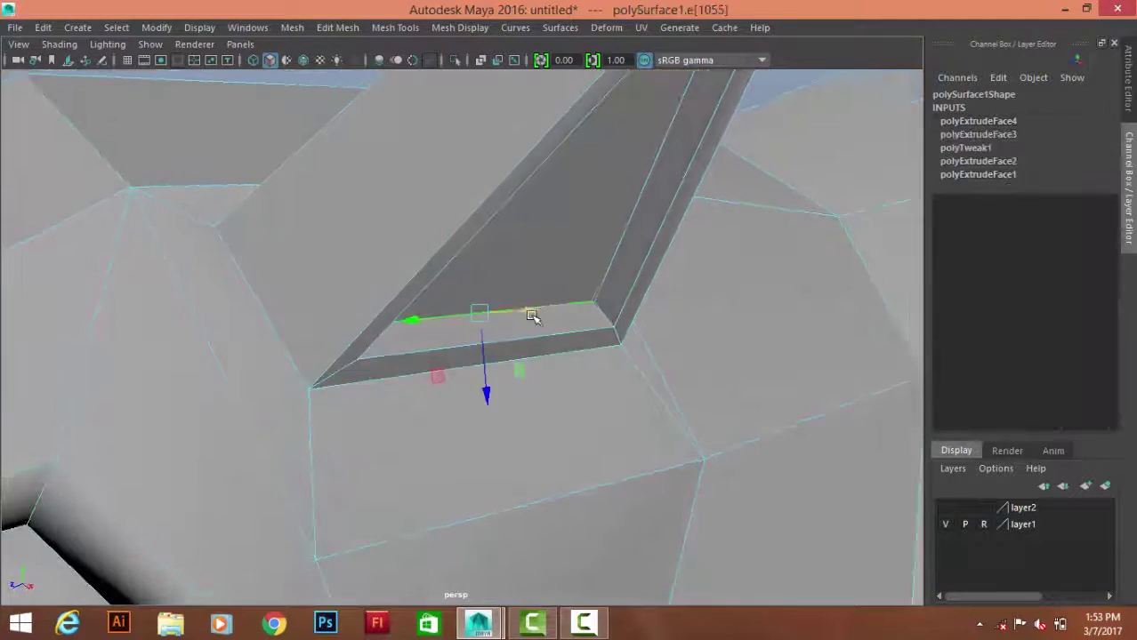
mouse_move(465, 373)
left_mouse_down()
mouse_move(456, 338)
mouse_move(473, 201)
left_mouse_up()
scroll(438, 347, "up", 3)
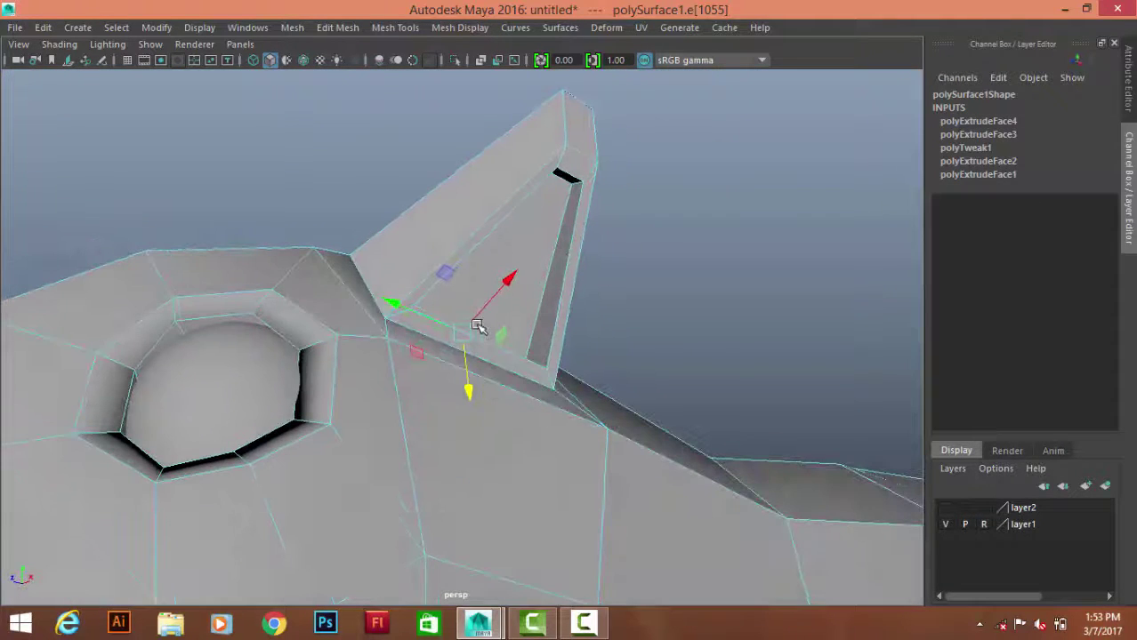
left_click(482, 241)
left_click_drag(482, 241, 446, 248, "alt")
- Select the face inside the ear recess
right_click_drag(520, 157, 589, 134)
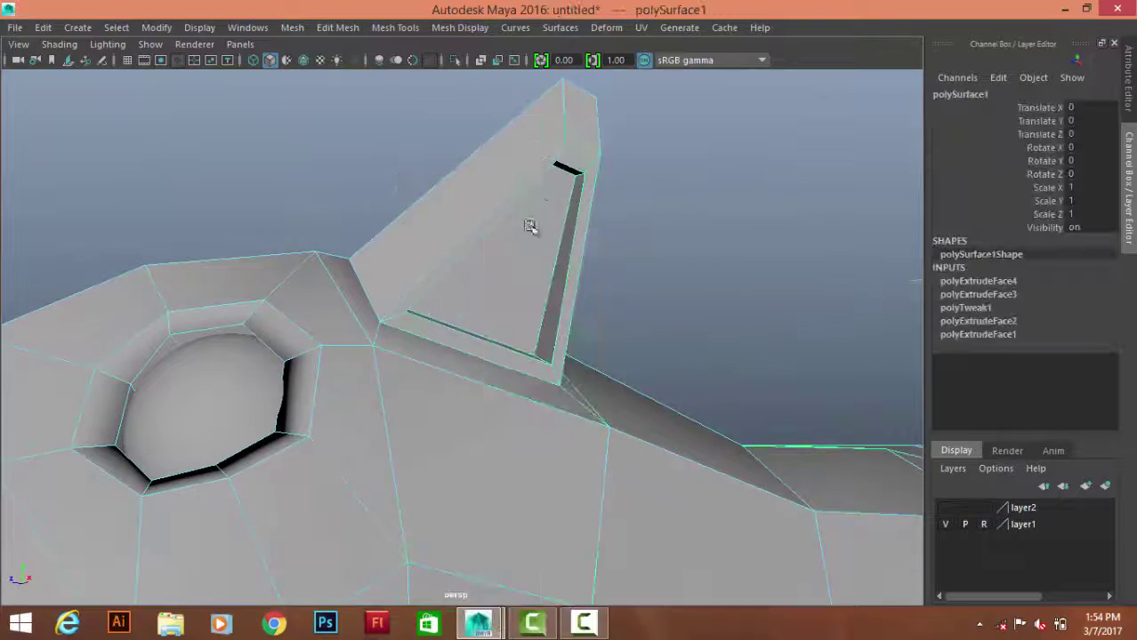
left_click_drag(530, 227, 535, 233, "alt")
right_click_drag(532, 161, 533, 203)
left_click(534, 329)
- Extrude the recess face inward again and check it with smooth preview
right_click(843, 149, "shift")
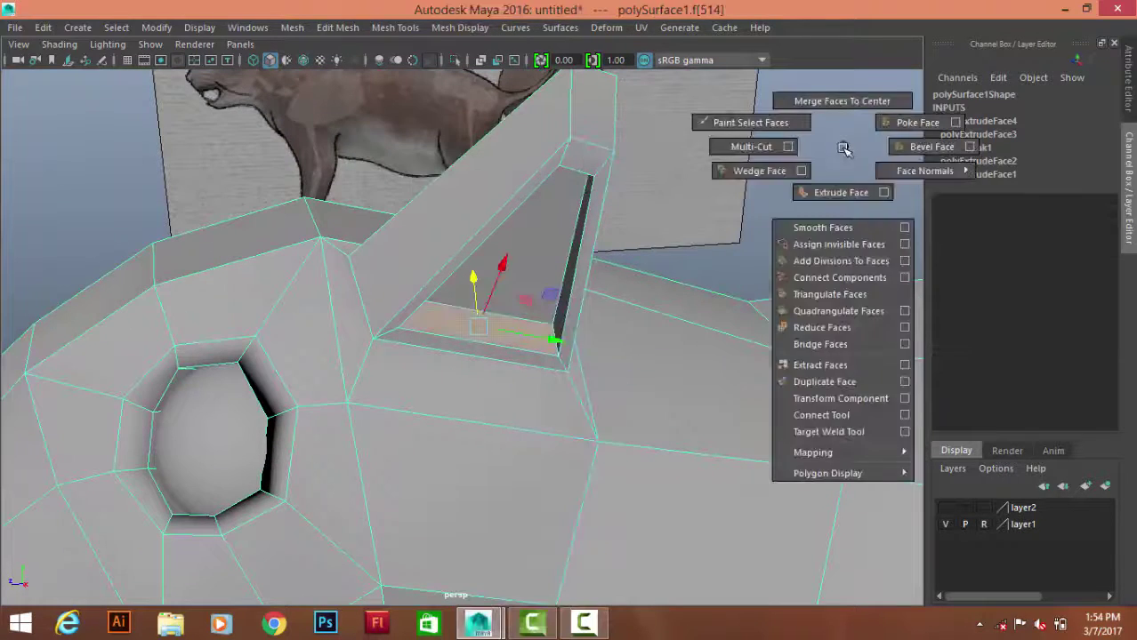
left_click(841, 193)
left_click_drag(464, 286, 504, 276, "alt")
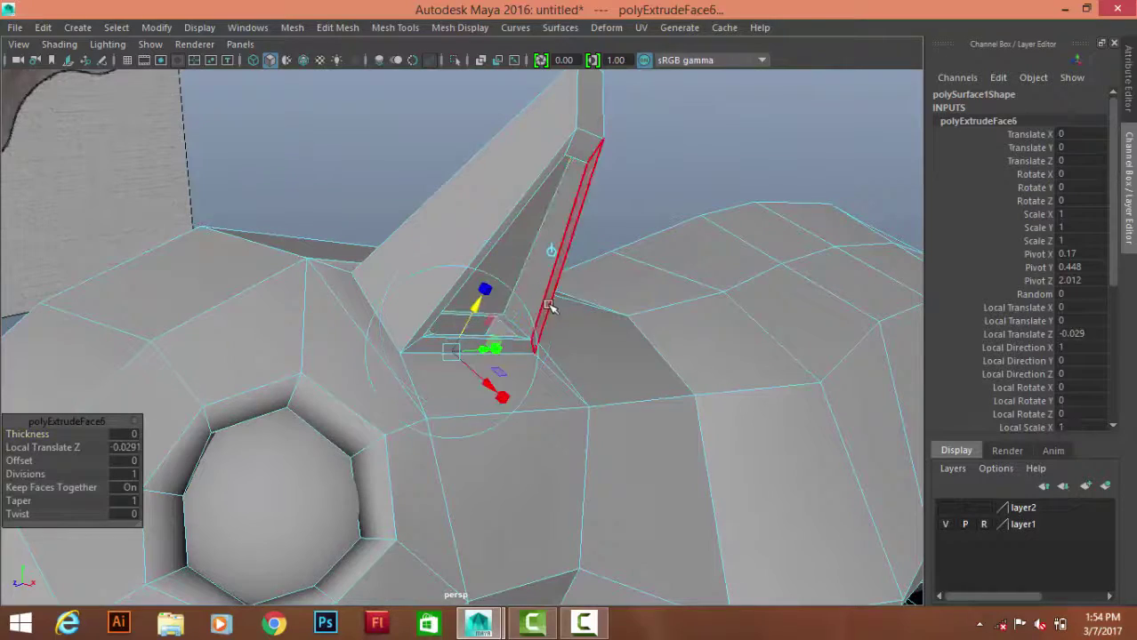
right_click_drag(548, 157, 634, 134)
key("3")
left_click(723, 170)
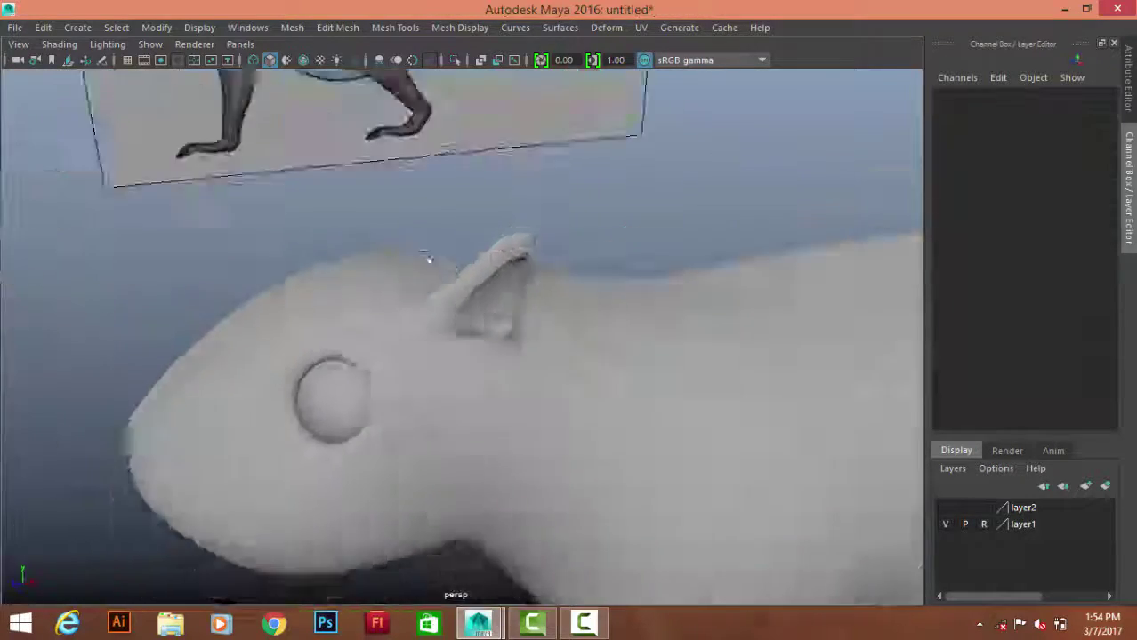
mouse_move(431, 254)
left_mouse_down("alt")
mouse_move(566, 405)
mouse_move(462, 398)
mouse_move(482, 330)
mouse_move(476, 309)
mouse_move(456, 303)
left_mouse_up("alt")
left_click(565, 405)
key("1")
- Add an edge loop inside the ear opening and view the ear from the side
right_click_drag(474, 249, 376, 256, "shift")
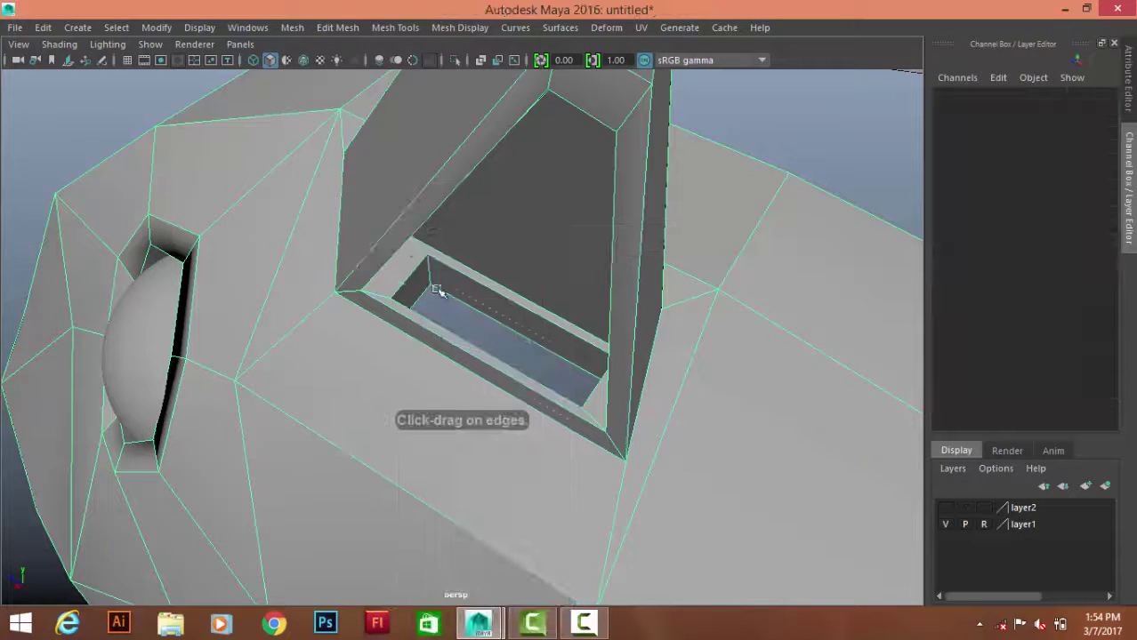
left_click_drag(427, 273, 447, 348)
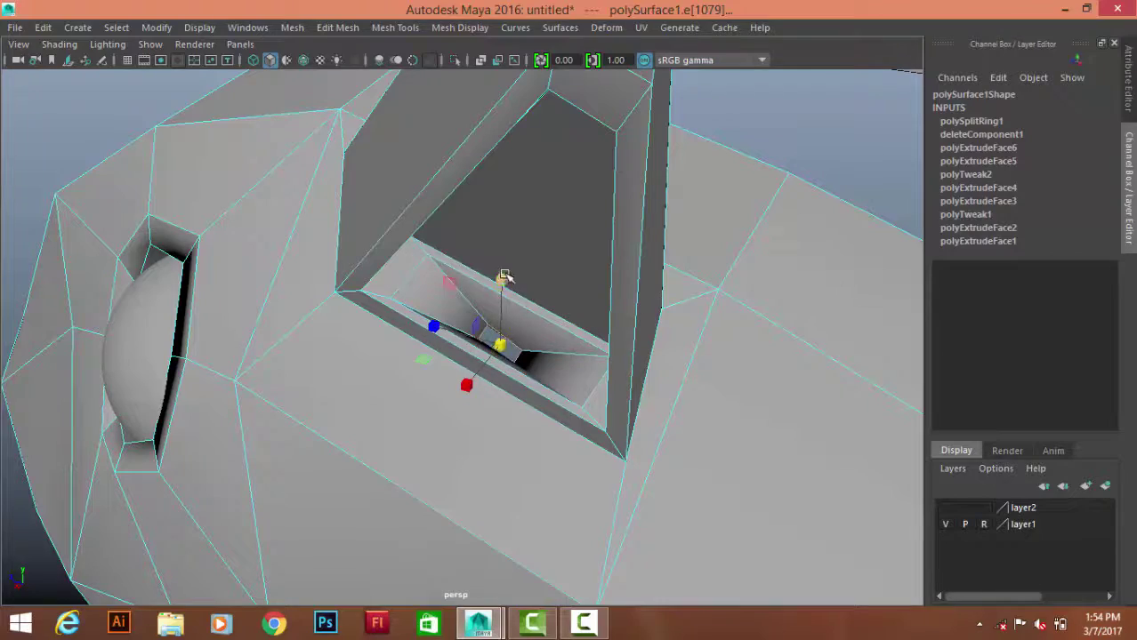
key("F8")
left_click_drag(598, 160, 527, 190, "alt")
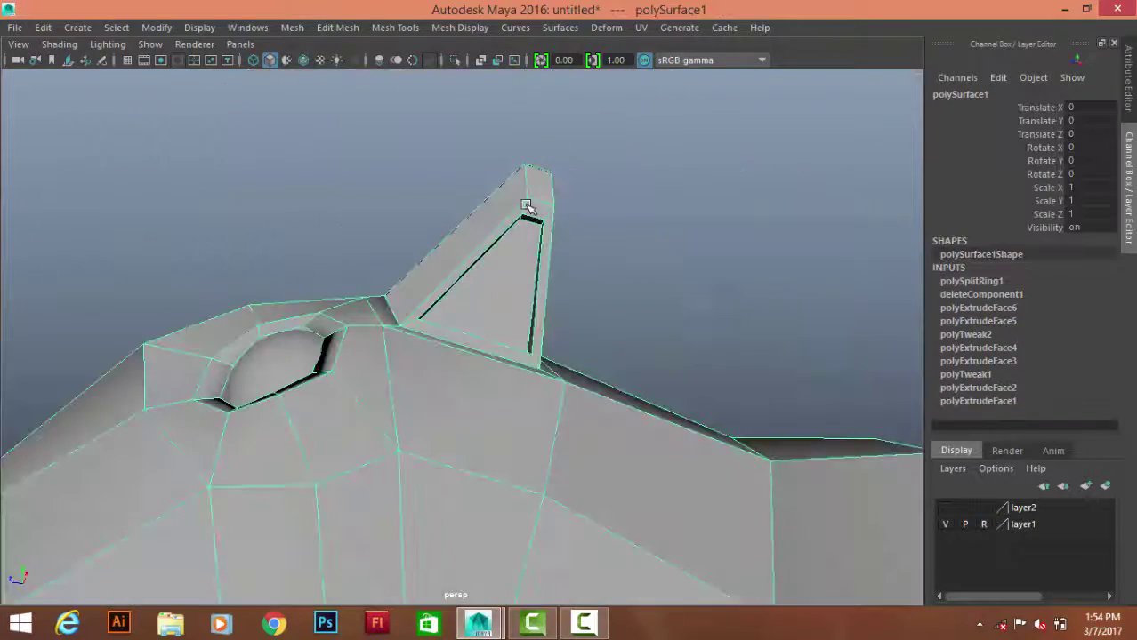
left_click(707, 449)
key("space")
scroll(553, 431, "down", 5)
scroll(540, 261, "up", 3)
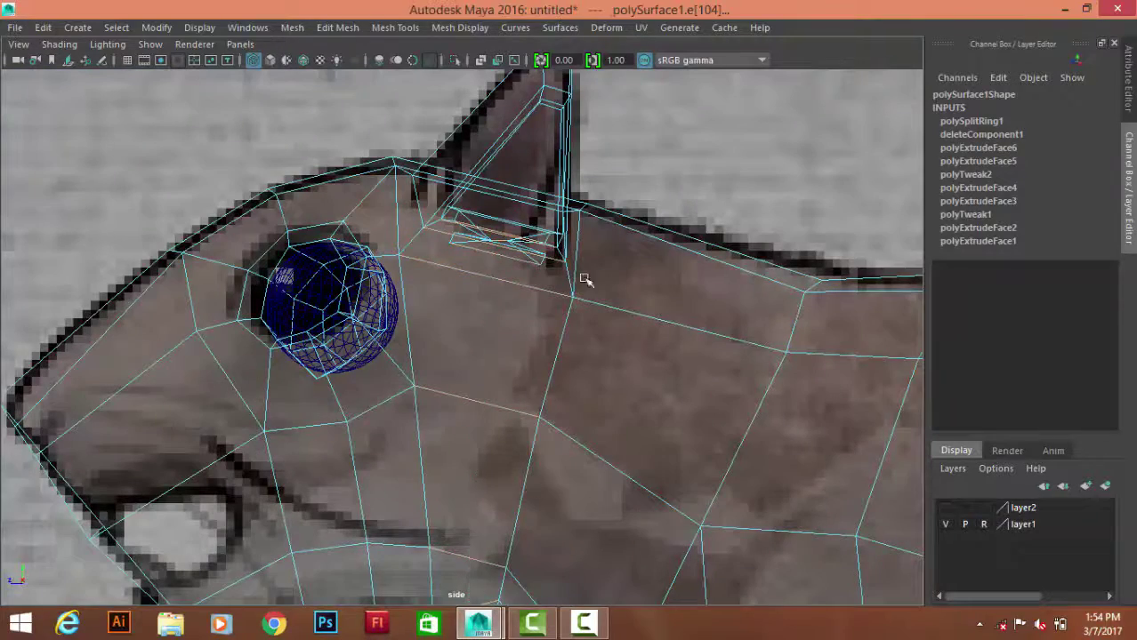
- Add another edge loop across the ear from the centred side view
middle_click_drag(584, 280, 551, 193, "alt")
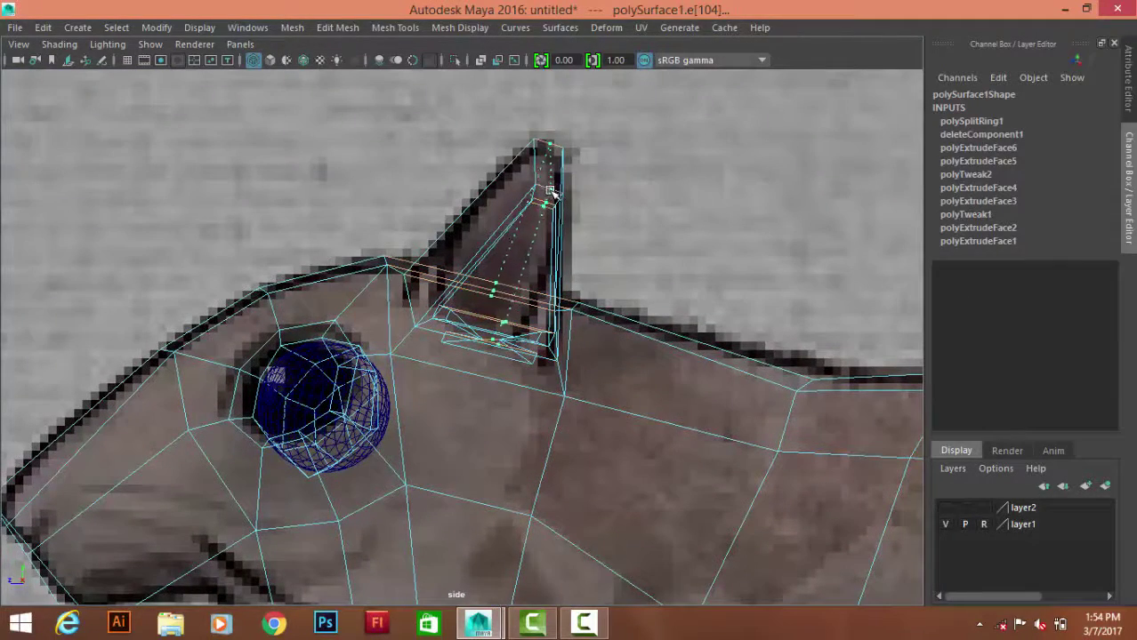
left_click(549, 191)
key("space")
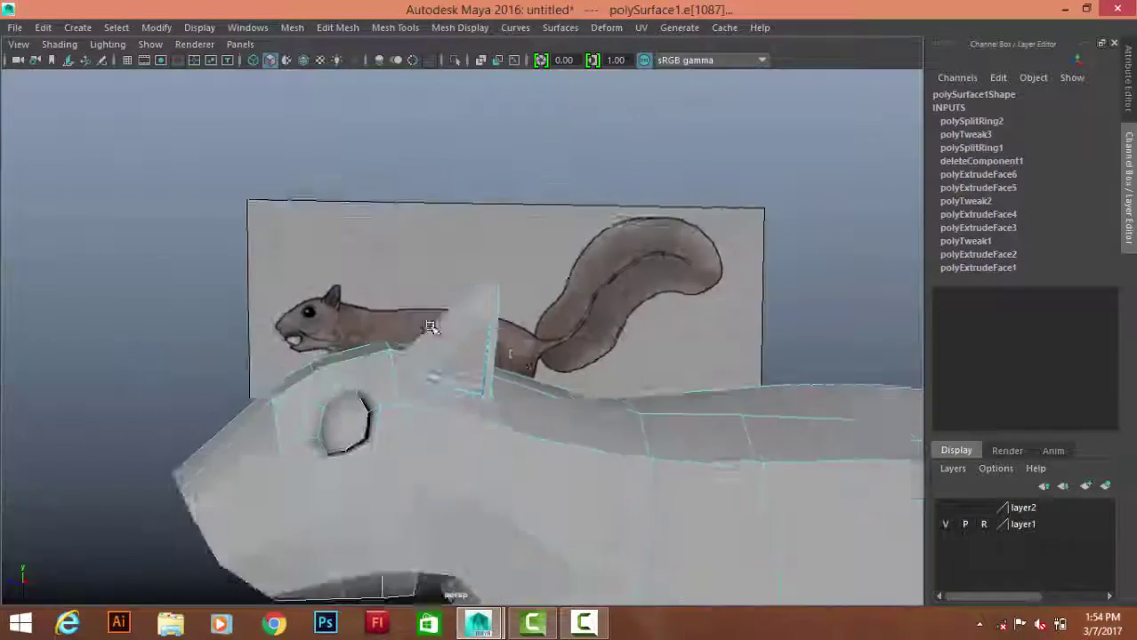
mouse_move(549, 191)
left_mouse_down("alt")
mouse_move(527, 359)
mouse_move(545, 337)
mouse_move(576, 337)
mouse_move(490, 406)
mouse_move(449, 334)
mouse_move(464, 317)
mouse_move(570, 355)
mouse_move(507, 355)
mouse_move(532, 394)
mouse_move(598, 271)
left_mouse_up("alt")
- Select edges on the ear's recess and inside its hollow
left_click(531, 328)
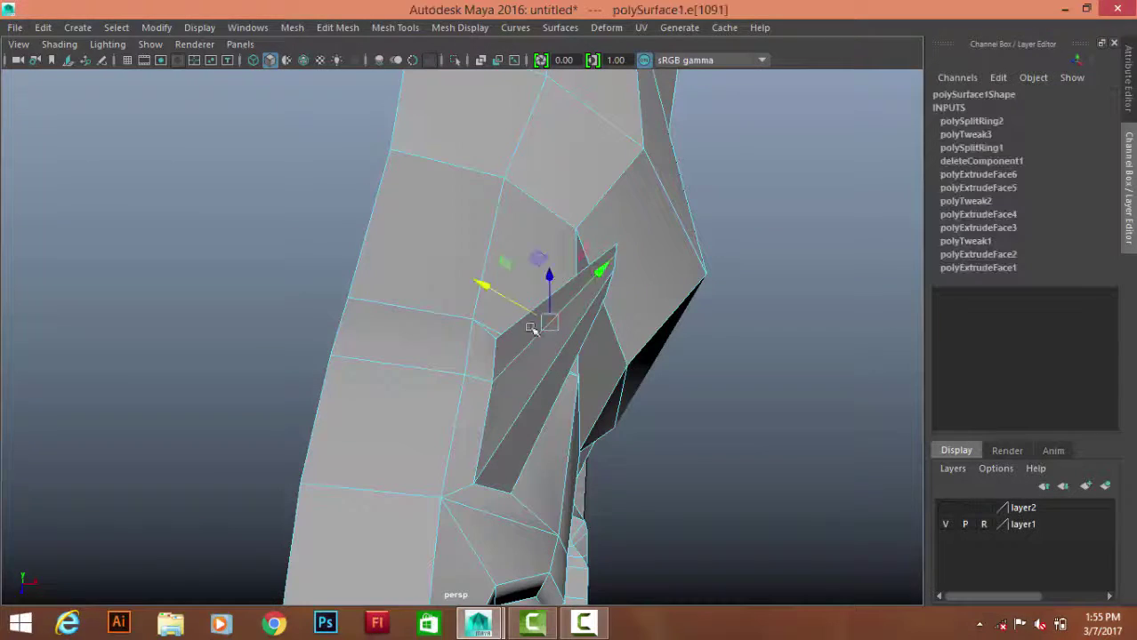
mouse_move(468, 285)
left_mouse_down("alt")
mouse_move(481, 289)
mouse_move(453, 258)
mouse_move(468, 281)
left_mouse_up("alt")
left_click(468, 281)
mouse_move(787, 240)
left_mouse_down("alt")
mouse_move(574, 295)
mouse_move(582, 428)
left_mouse_up("alt")
left_click(577, 414)
left_click_drag(578, 346, 488, 399, "alt")
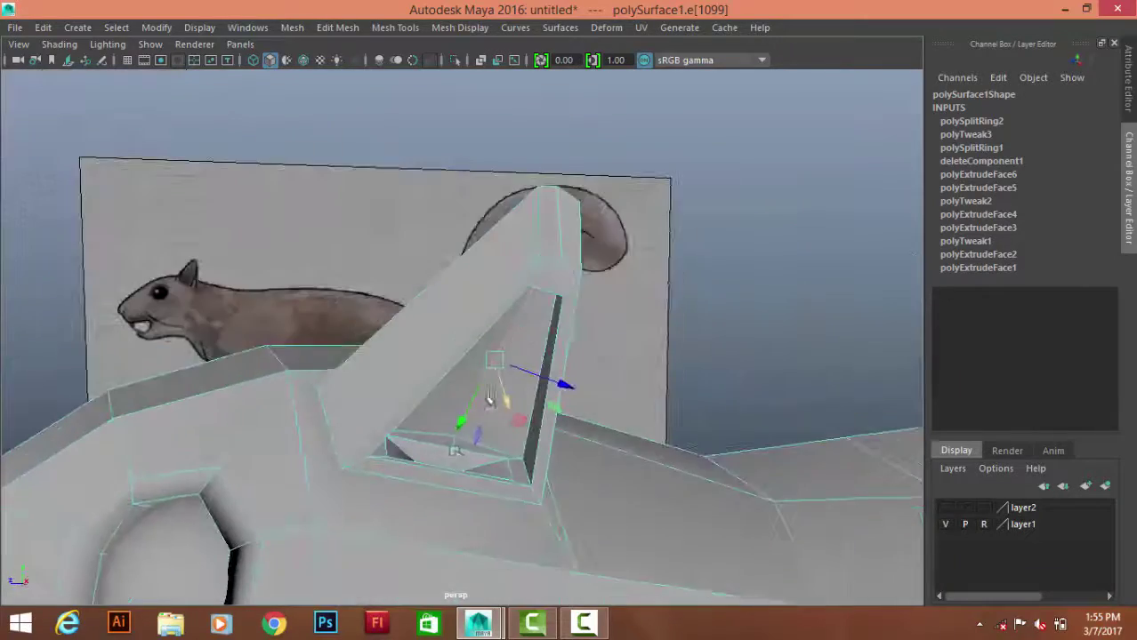
left_click(454, 444)
left_click_drag(453, 445, 491, 506, "alt")
left_click_drag(537, 477, 555, 267, "alt")
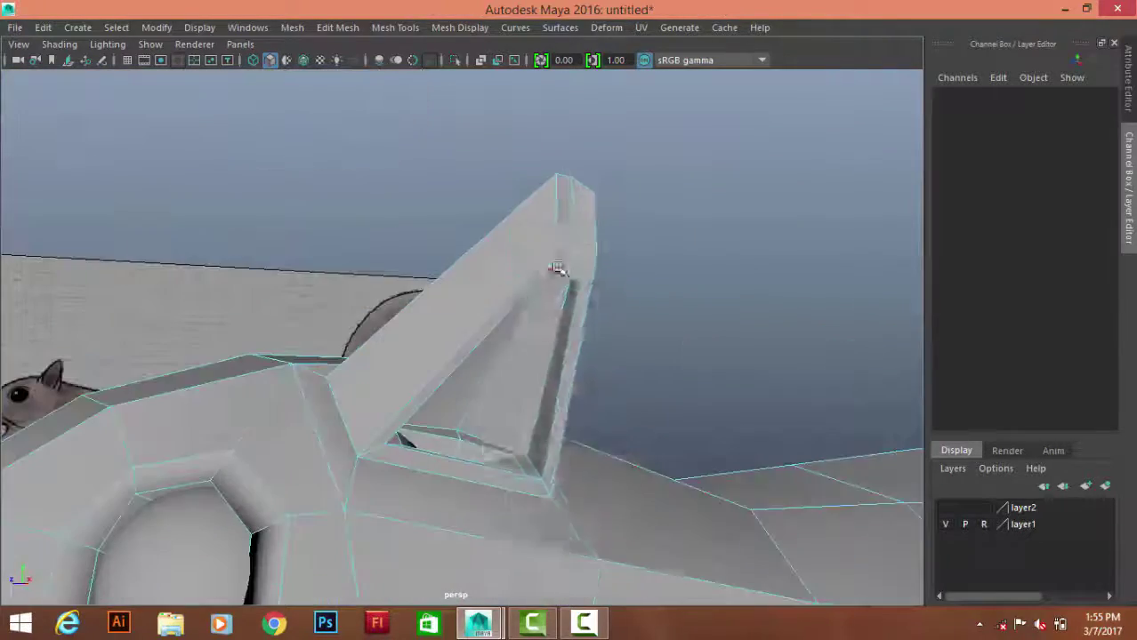
- Insert an edge loop along the ear of the head mesh with Insert Edge Loop
left_click(690, 401)
right_click_drag(766, 225, 741, 252, "shift")
left_click_drag(741, 252, 625, 203, "alt")
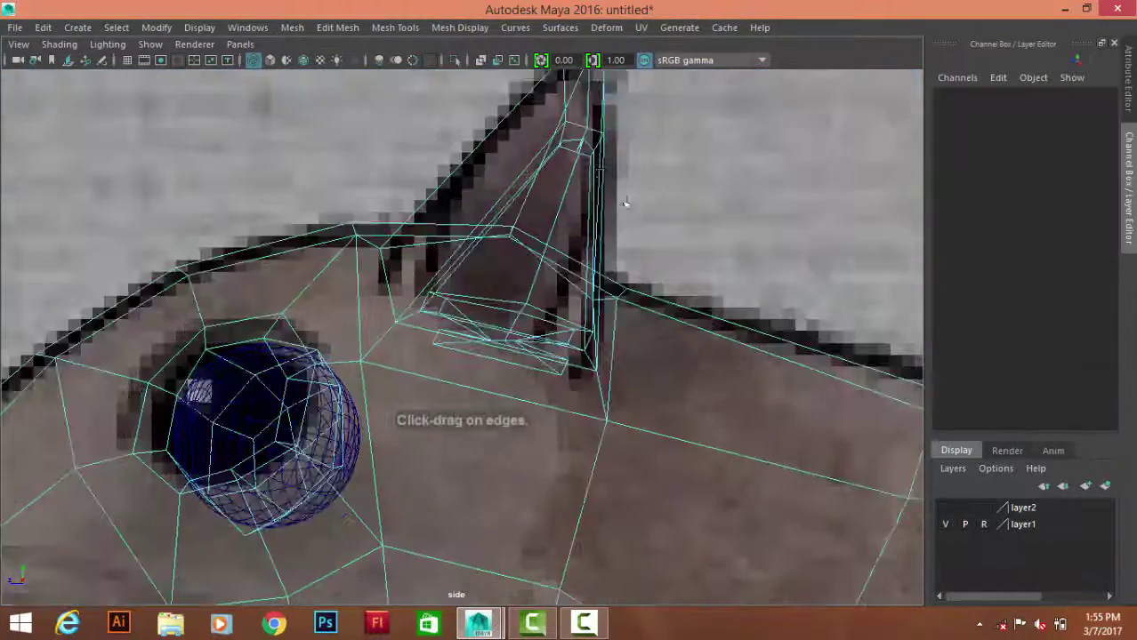
left_click(603, 221)
key("space")
left_click(756, 196)
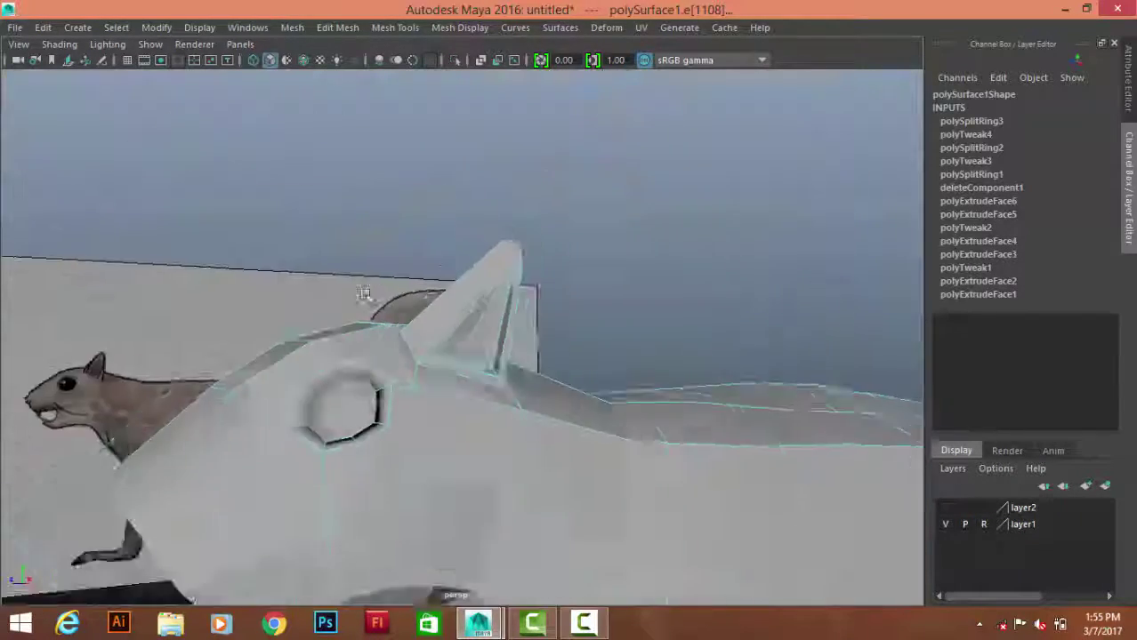
scroll(470, 334, "up", 5)
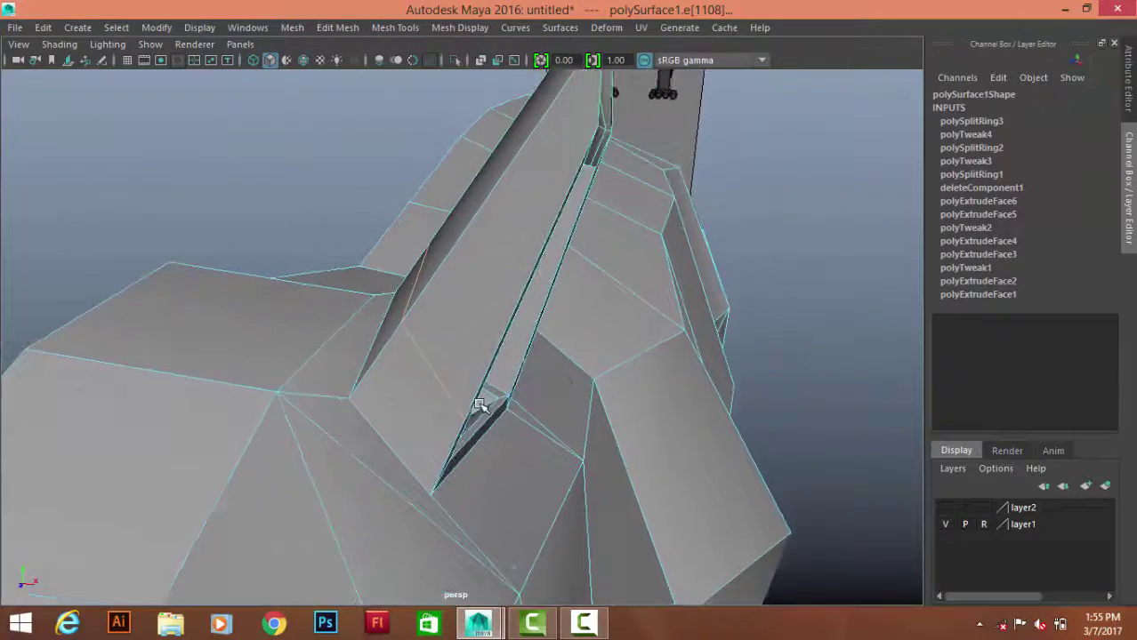
left_click_drag(478, 405, 511, 393, "alt")
left_click_drag(430, 363, 513, 321, "alt")
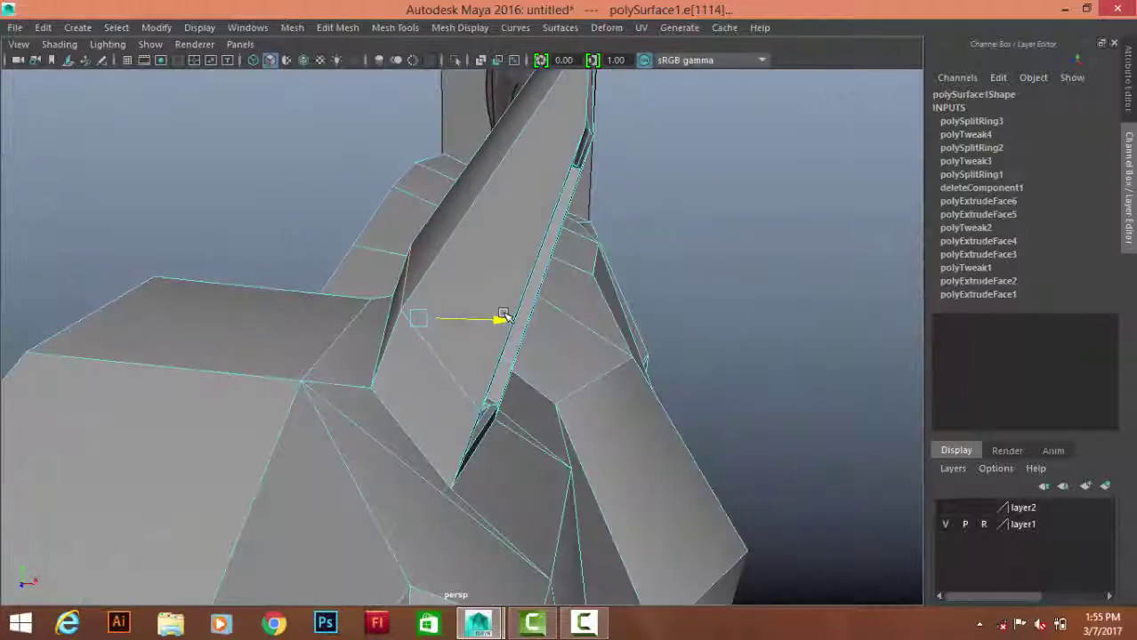
scroll(499, 316, "down", 3)
left_click_drag(499, 317, 475, 281, "alt")
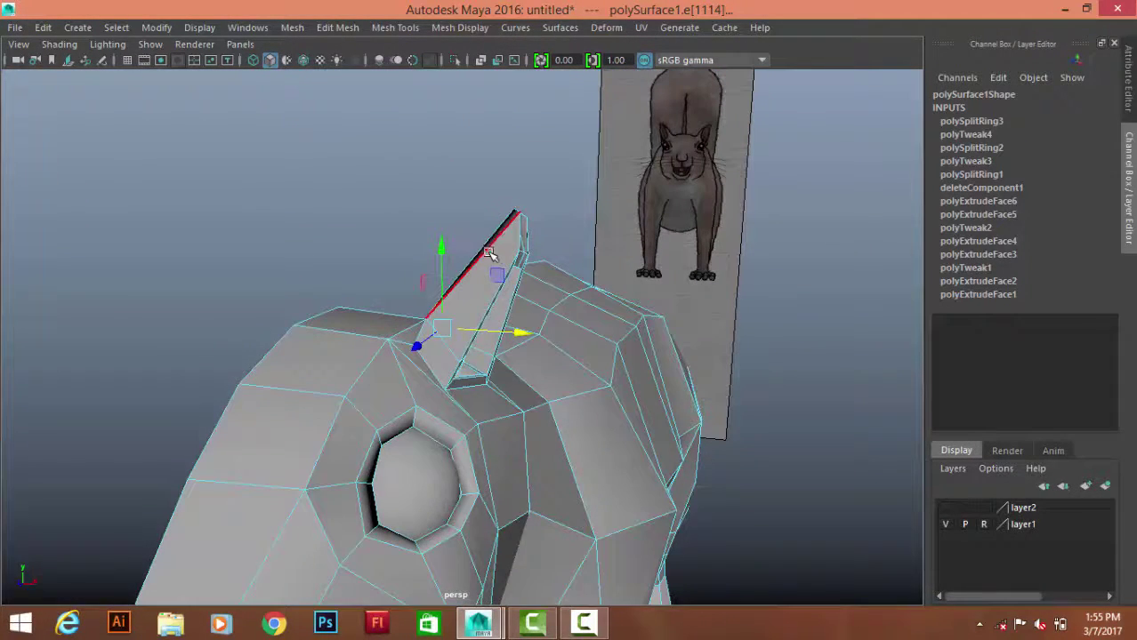
- Insert an edge loop along the ear's inner face and move it into the ear
right_click_drag(398, 182, 307, 193, "shift")
left_click(488, 246)
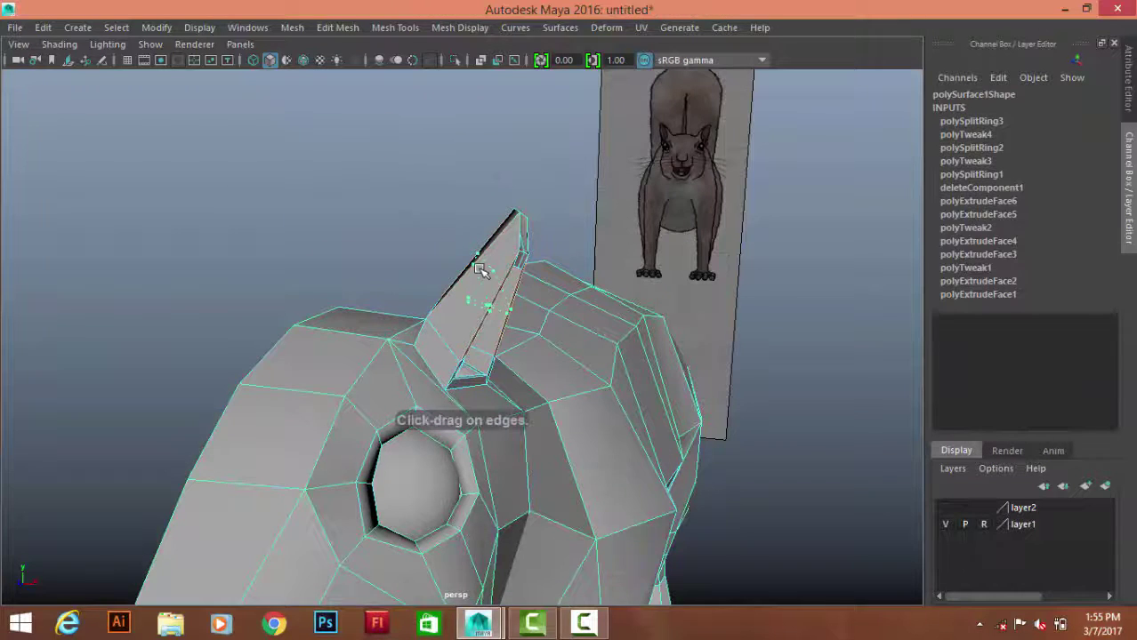
left_click_drag(397, 326, 569, 271, "alt")
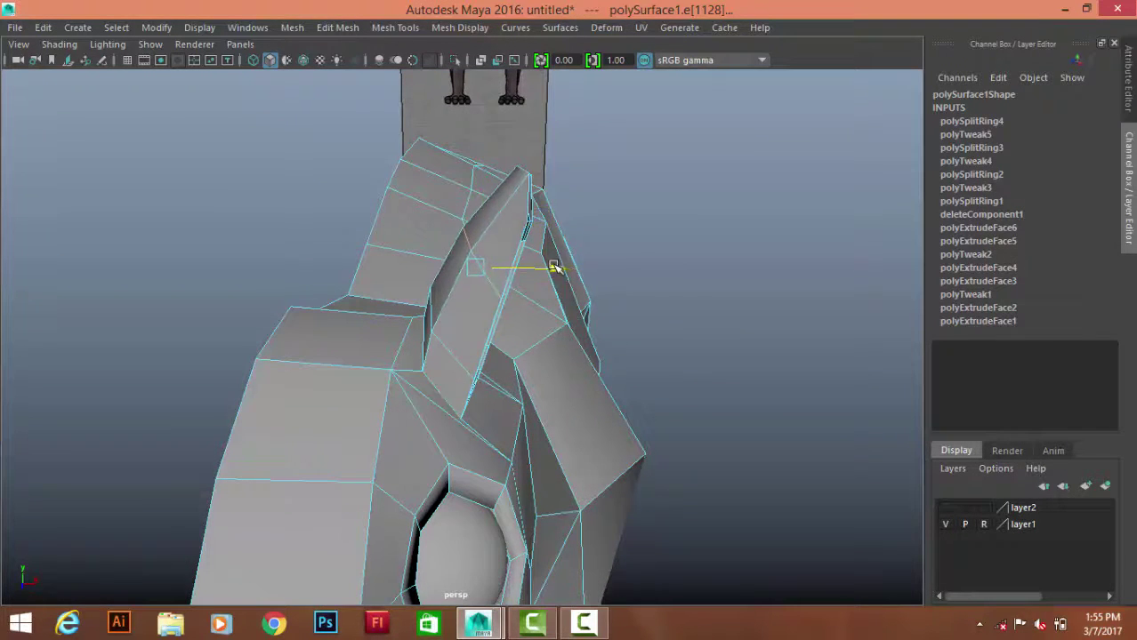
mouse_move(504, 307)
left_mouse_down("alt")
mouse_move(381, 256)
mouse_move(545, 317)
mouse_move(583, 272)
left_mouse_up("alt")
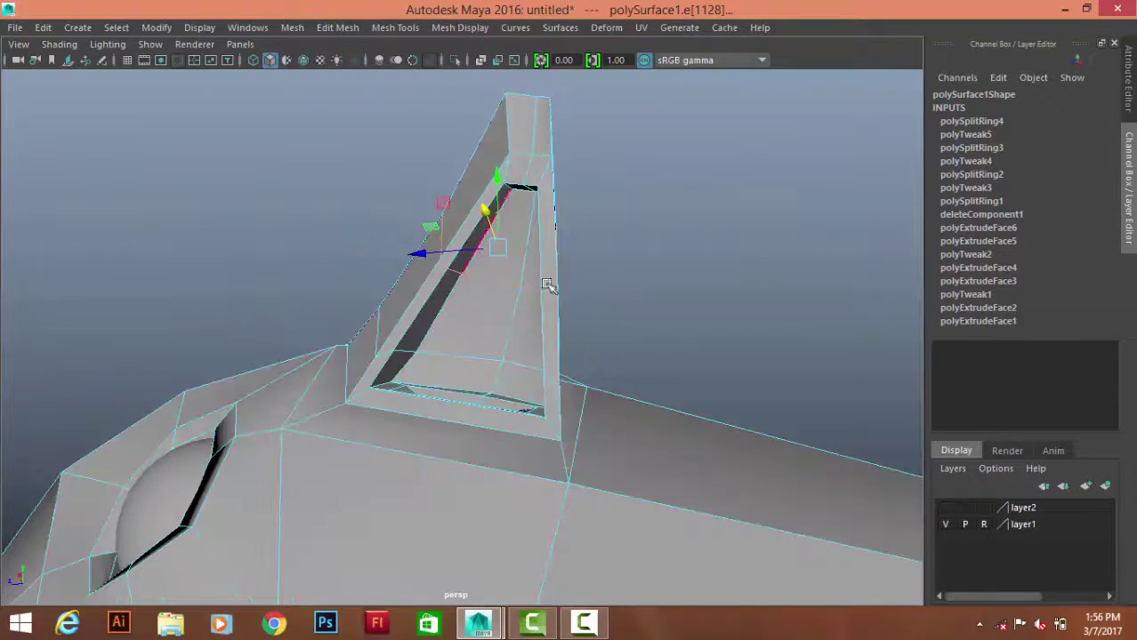
left_click_drag(497, 248, 436, 204)
- Select the edges inside the ear opening and on the ear's outer side
left_click(649, 274)
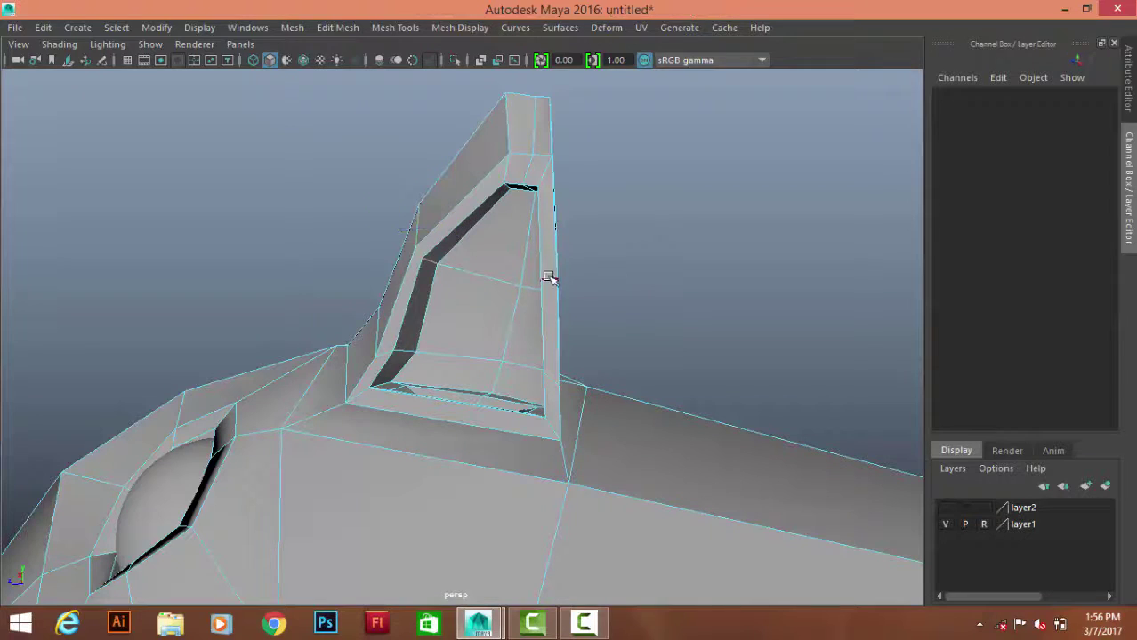
left_click_drag(311, 161, 485, 305)
left_click_drag(562, 272, 474, 330, "alt")
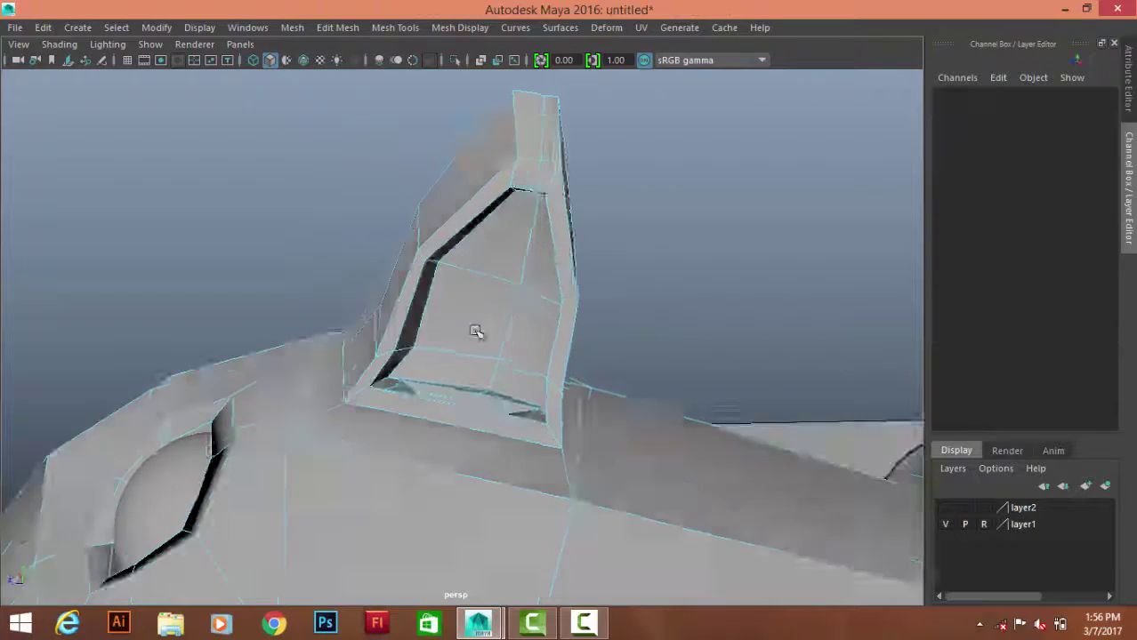
left_click(520, 368)
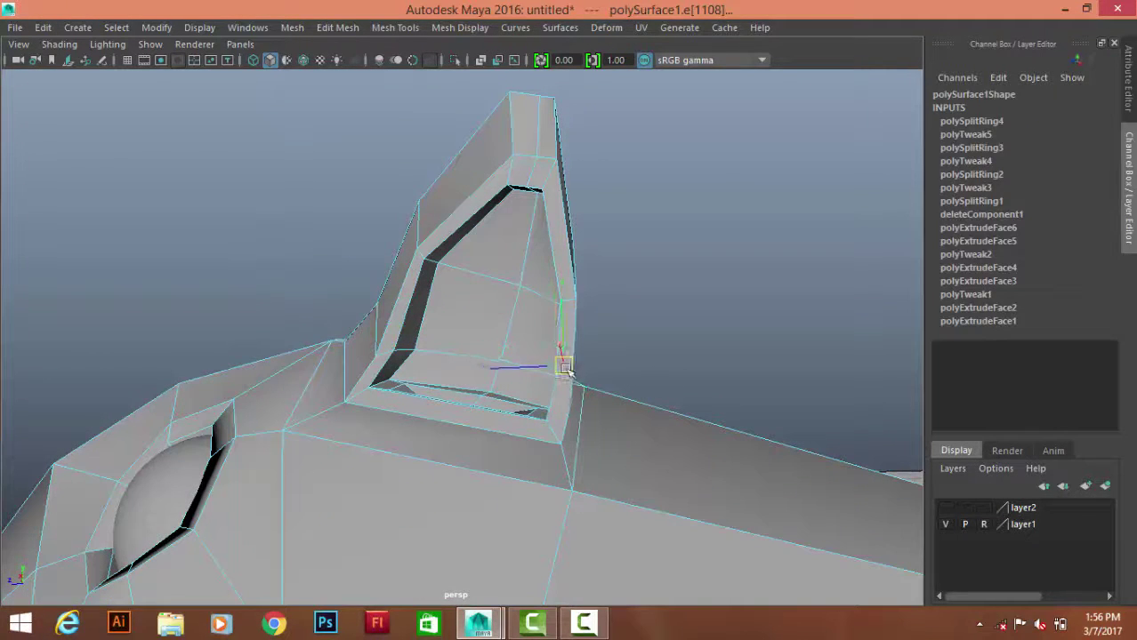
left_click(393, 355)
left_click(380, 356)
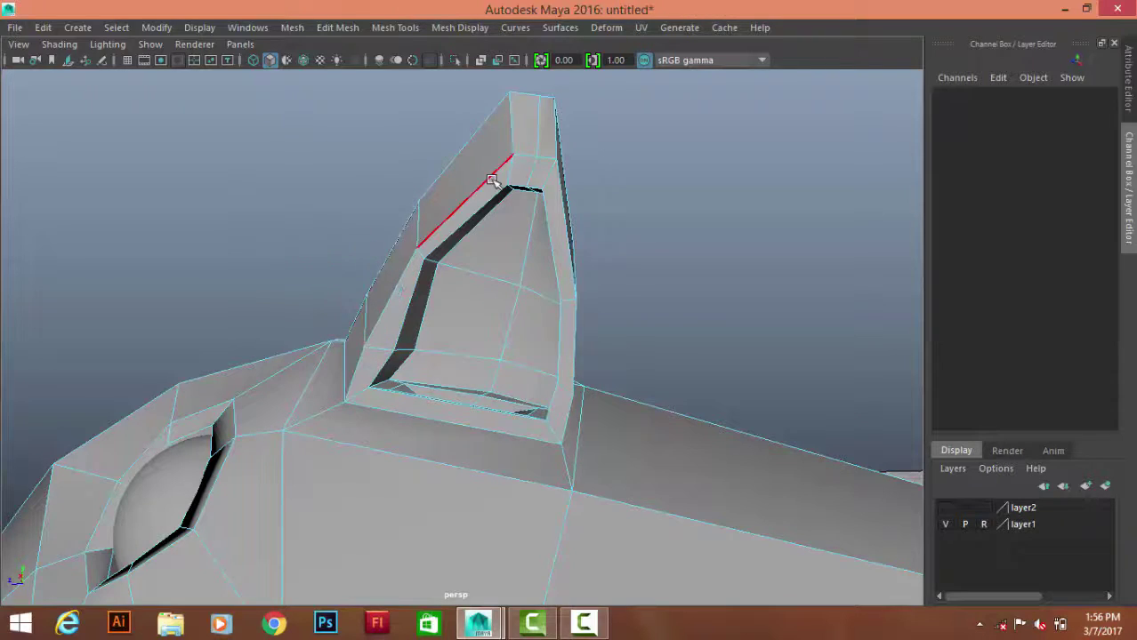
- Leave component mode and inspect the ear in smooth preview (3)
key("F8")
key("3")
mouse_move(744, 228)
left_mouse_down("alt")
mouse_move(520, 398)
mouse_move(515, 297)
mouse_move(570, 236)
mouse_move(502, 297)
left_mouse_up("alt")
- Select the ear cavity faces and scale them smaller with the Scale tool
scroll(533, 295, "up", 5)
left_click(532, 294)
right_click_drag(533, 295, 532, 347)
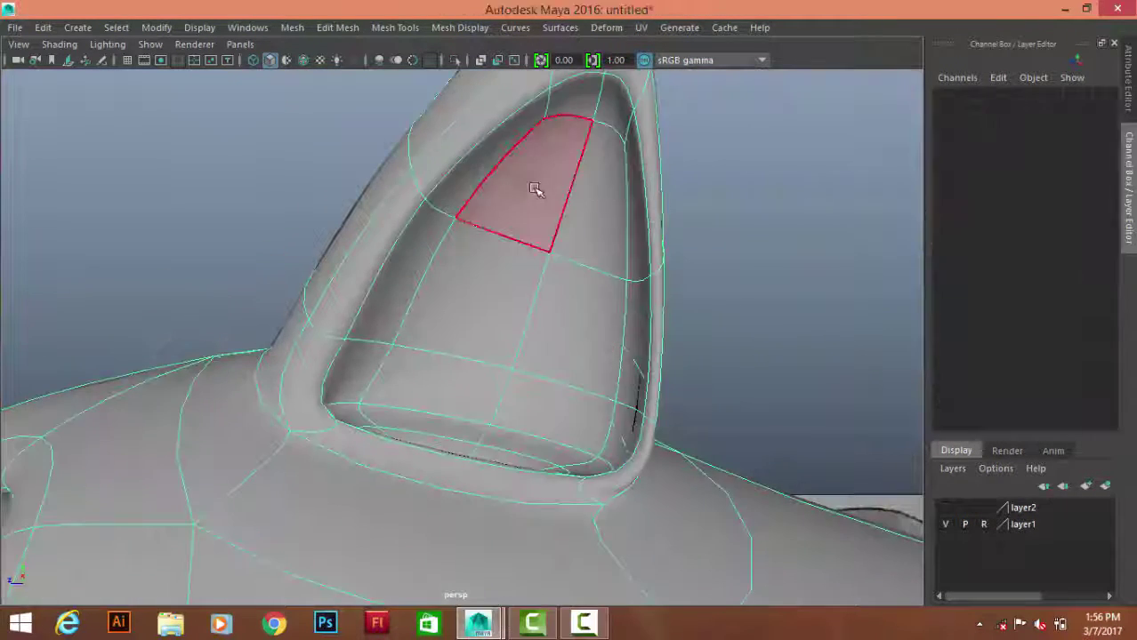
left_click(533, 191)
left_click(524, 348, "shift")
left_click(456, 404, "ctrl")
key("r")
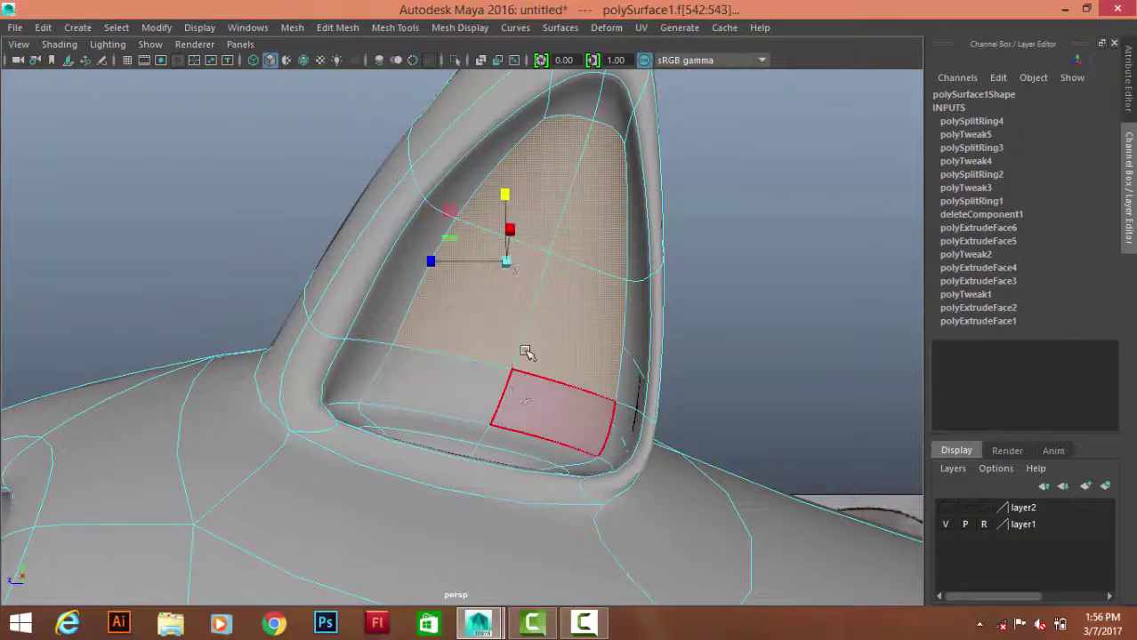
mouse_move(482, 262)
left_mouse_down()
mouse_move(449, 270)
mouse_move(540, 326)
mouse_move(799, 252)
left_mouse_up()
- Preview the ear smoothed and view it upright from another side
key("3")
left_click(695, 158)
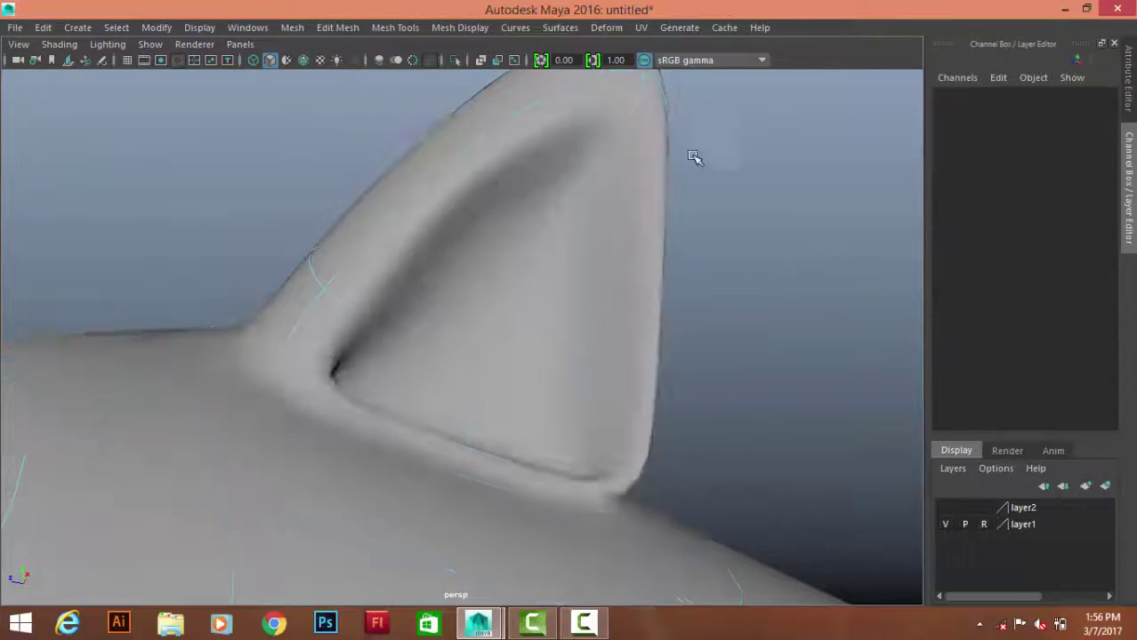
mouse_move(694, 157)
left_mouse_down("alt")
mouse_move(406, 310)
mouse_move(500, 234)
left_mouse_up("alt")
left_click(500, 234)
scroll(485, 299, "up", 5)
left_click_drag(485, 300, 416, 160, "alt")
right_click_drag(416, 160, 416, 113)
left_click(418, 201)
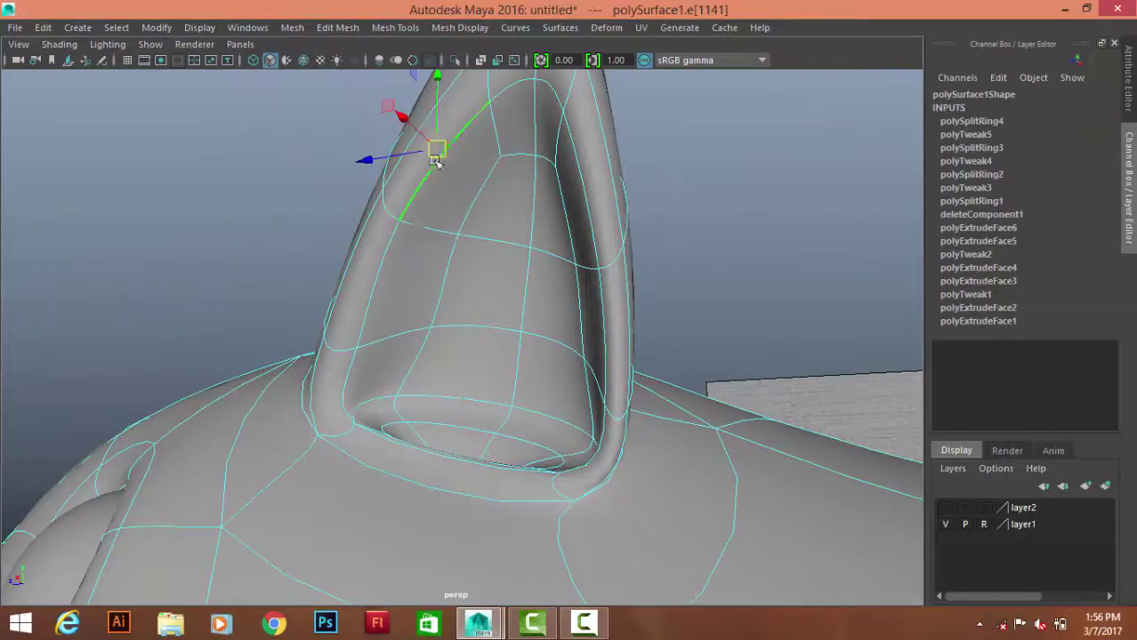
- Pull the ear's inner rim vertex inward and push its right-edge vertex outward
right_click_drag(381, 157, 303, 162)
left_click(381, 220)
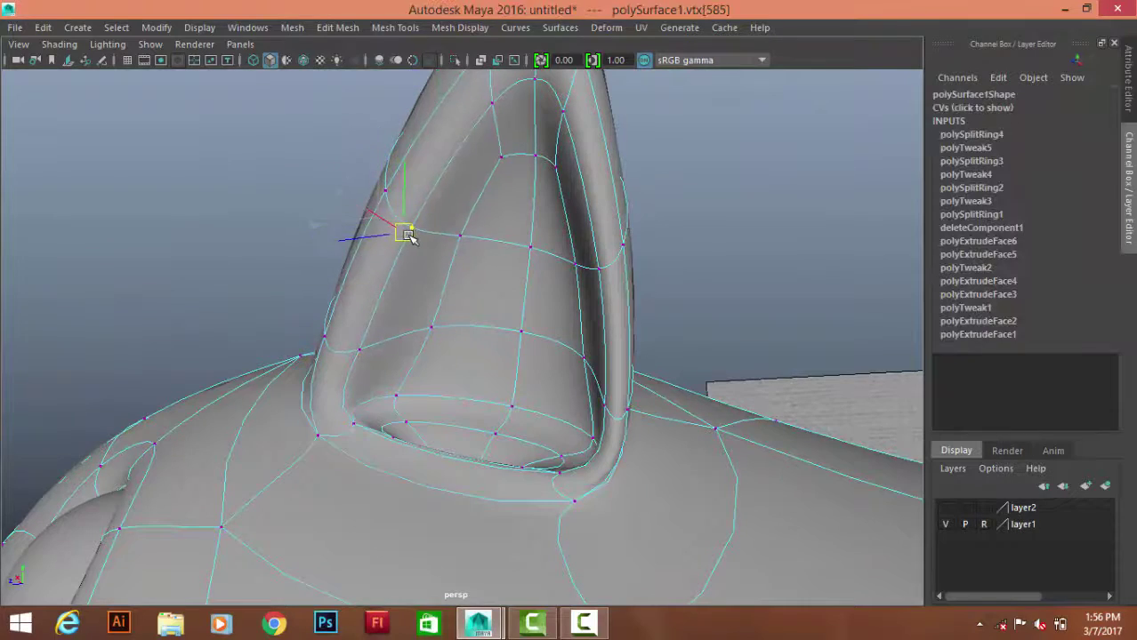
mouse_move(407, 236)
left_mouse_down("alt")
mouse_move(445, 218)
mouse_move(387, 210)
mouse_move(392, 334)
left_mouse_up("alt")
left_click(444, 218)
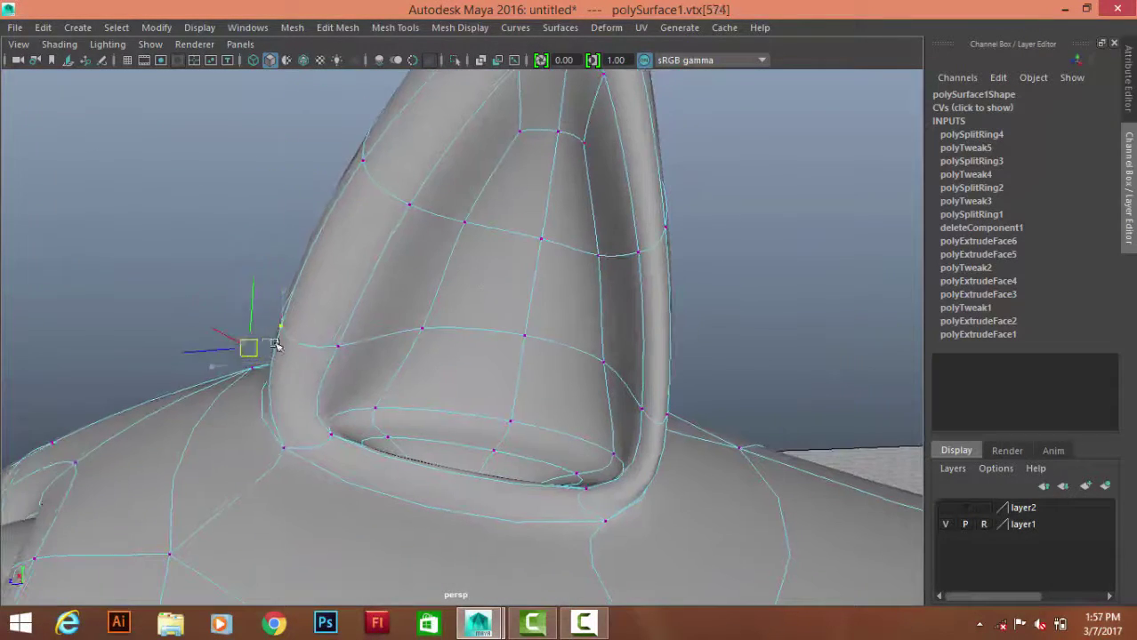
mouse_move(249, 345)
left_mouse_down("alt")
mouse_move(444, 310)
mouse_move(647, 416)
mouse_move(602, 418)
left_mouse_up("alt")
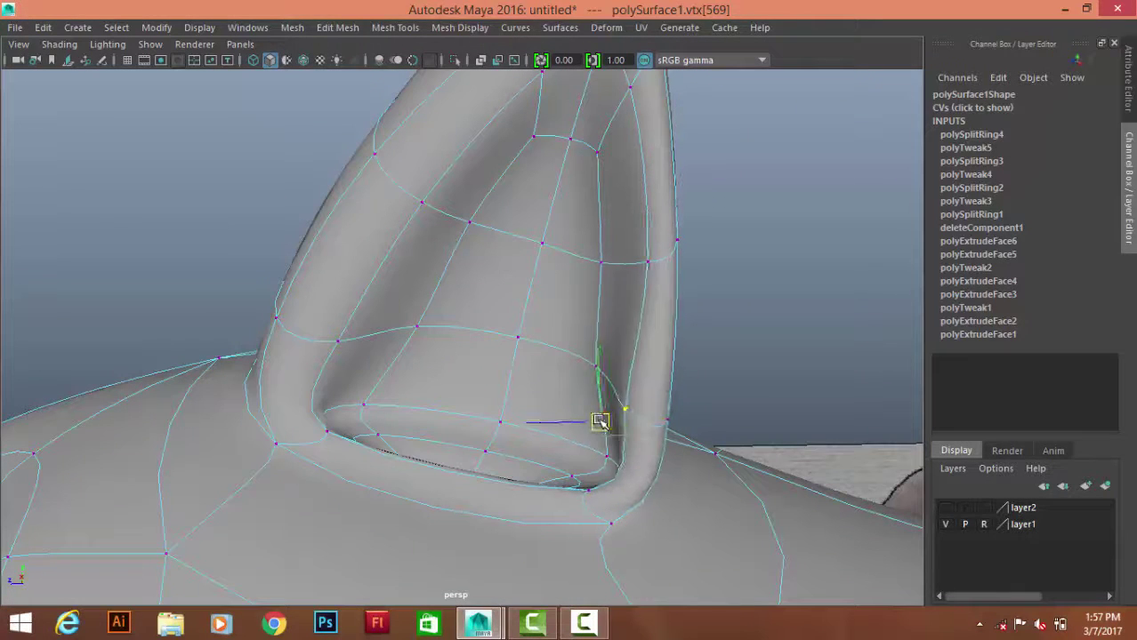
left_click(654, 262)
left_click_drag(654, 261, 618, 265)
left_click(679, 241)
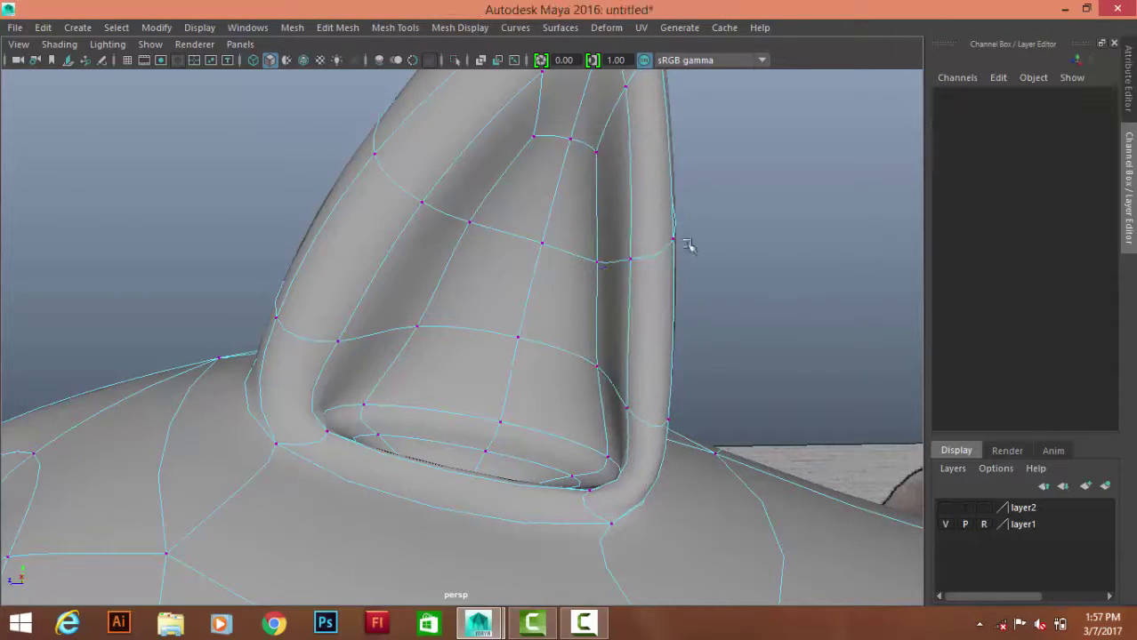
left_click(682, 241)
left_click_drag(686, 241, 731, 297)
- Adjust vertices at the ear's base and tip, then compare the ear with the reference
left_click(803, 239)
scroll(803, 239, "down", 5)
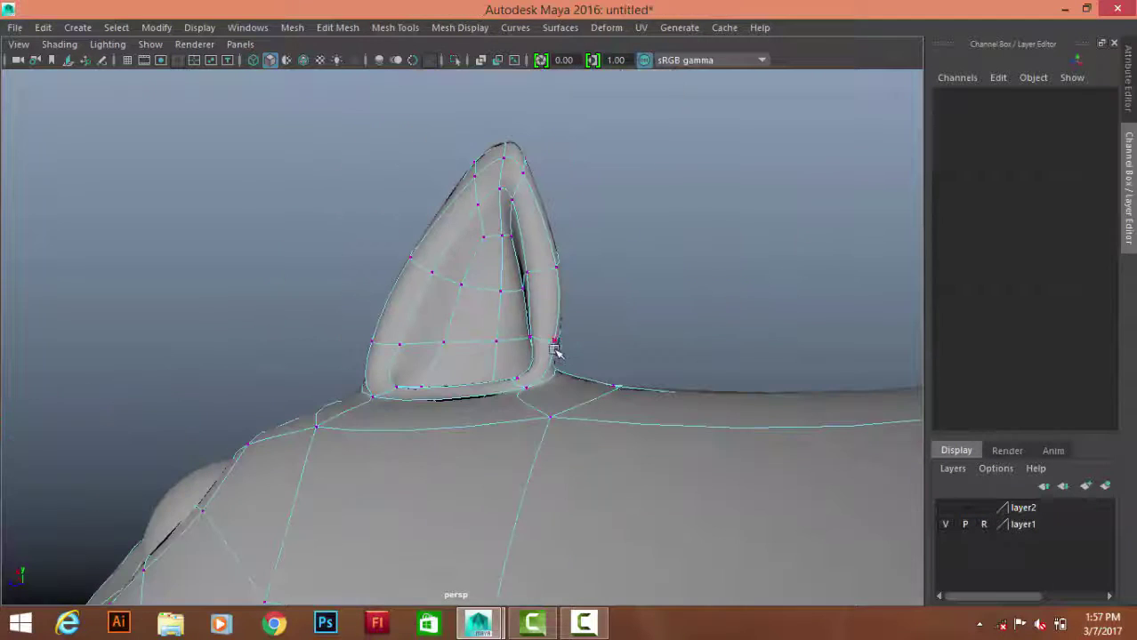
left_click(558, 347)
mouse_move(570, 354)
left_mouse_down("alt")
mouse_move(449, 253)
mouse_move(509, 224)
left_mouse_up("alt")
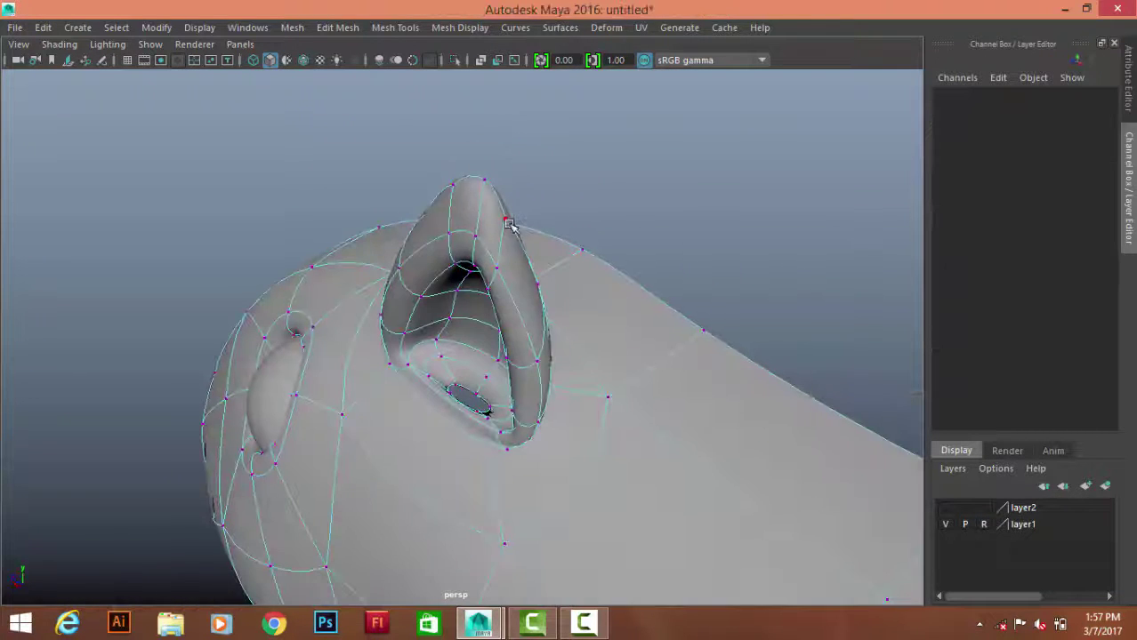
left_click(495, 178)
mouse_move(494, 178)
left_mouse_down("alt")
mouse_move(461, 226)
mouse_move(440, 203)
mouse_move(650, 252)
left_mouse_up("alt")
left_click(465, 223)
left_click(494, 222)
left_click(494, 222)
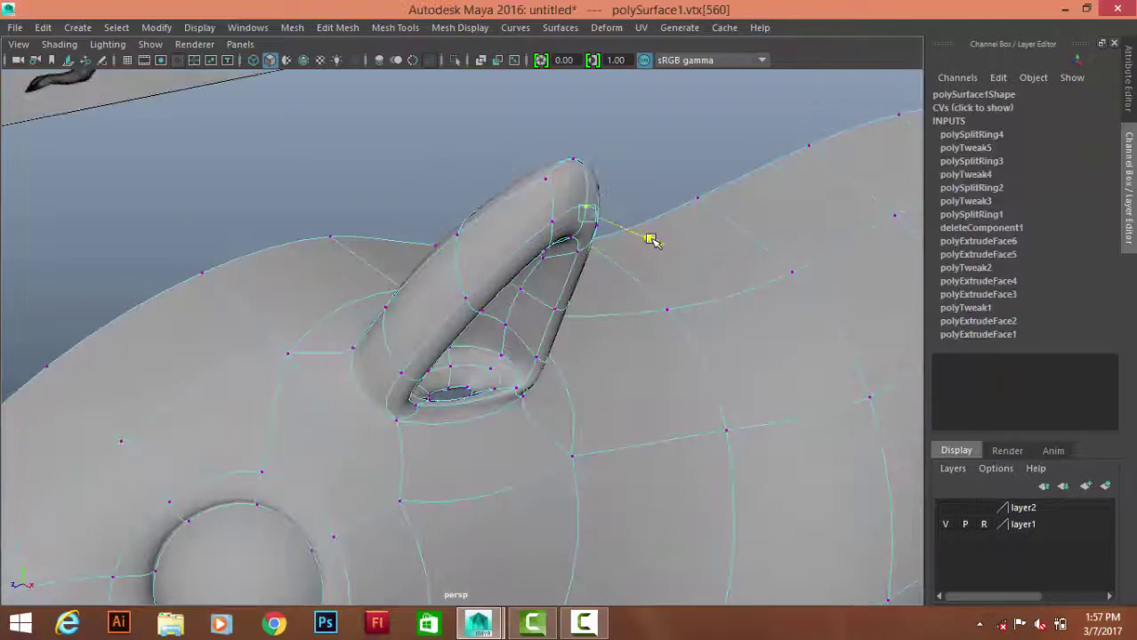
left_click(594, 165)
key("F8")
mouse_move(664, 127)
left_mouse_down("alt")
mouse_move(452, 246)
mouse_move(559, 325)
mouse_move(685, 464)
left_mouse_up("alt")
- Insert a new edge loop inside the ear cavity
left_click(535, 383)
scroll(477, 416, "up", 5)
scroll(516, 349, "up", 3)
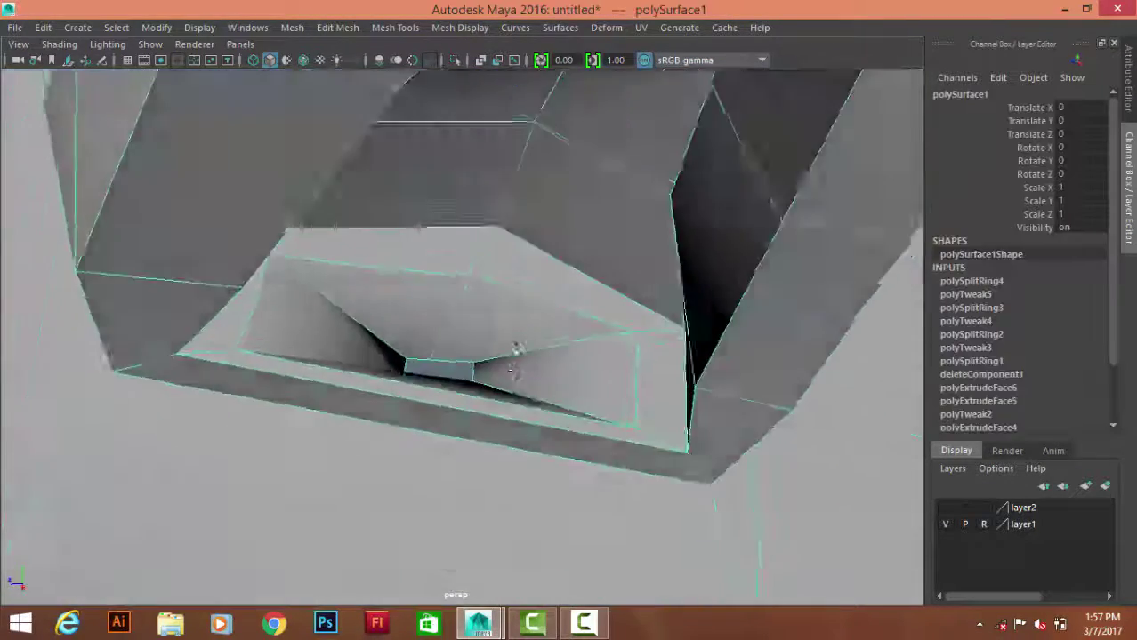
scroll(515, 349, "down", 3)
left_click_drag(357, 256, 510, 342, "alt")
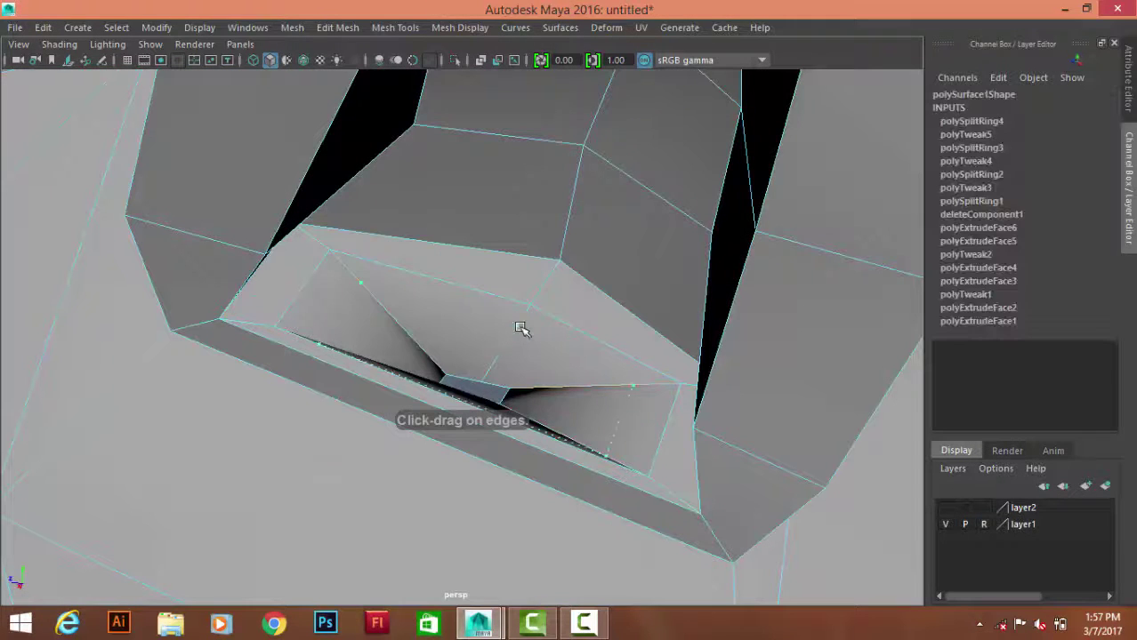
left_click(506, 342)
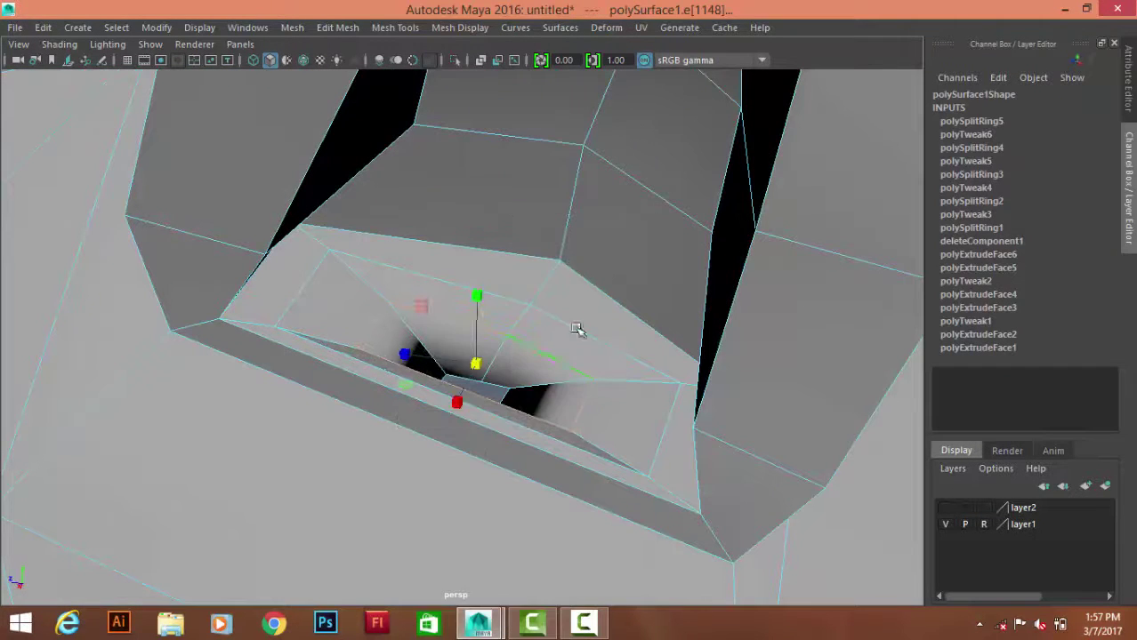
right_click(524, 329)
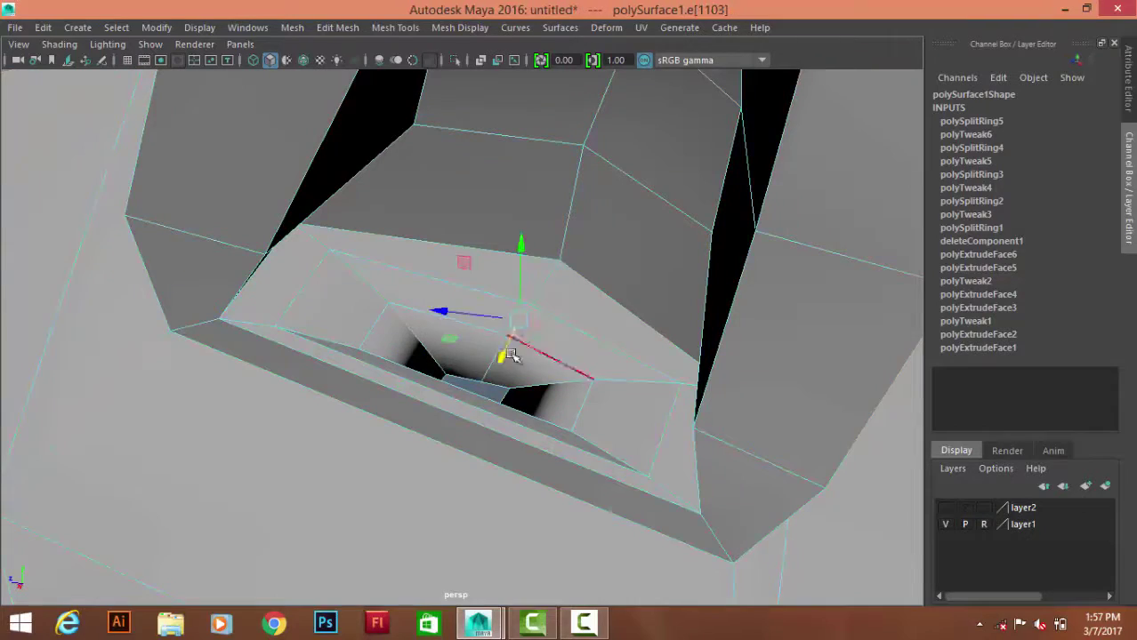
- Clear the selection, switch to the side view, and zoom in on the mouth
scroll(513, 344, "down", 5)
left_click(681, 132)
scroll(761, 274, "down", 5)
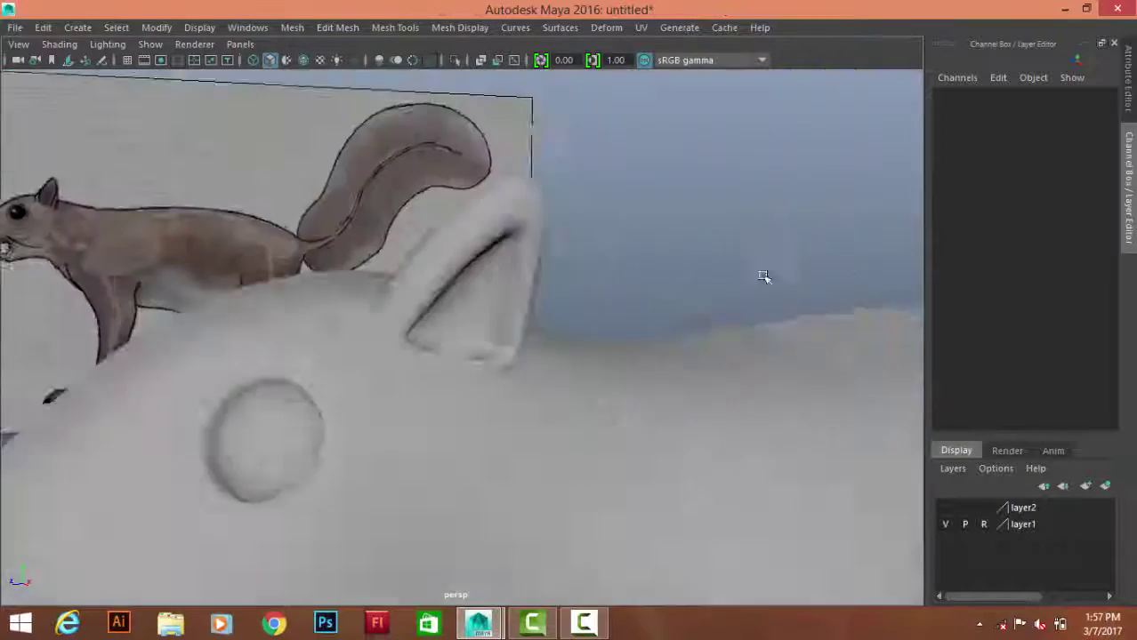
mouse_move(761, 274)
left_mouse_down("alt")
mouse_move(599, 304)
mouse_move(571, 337)
mouse_move(524, 312)
mouse_move(393, 299)
mouse_move(570, 262)
mouse_move(578, 375)
left_mouse_up("alt")
left_click(578, 375)
key("space")
key("space")
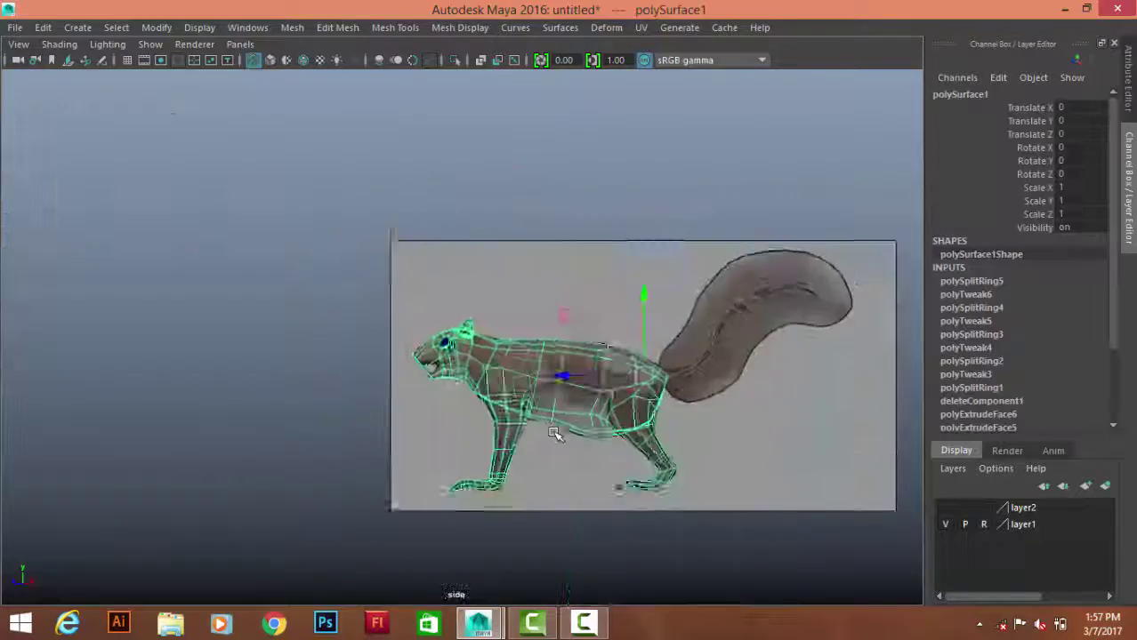
scroll(480, 397, "up", 3)
scroll(481, 398, "up", 3)
scroll(398, 431, "up", 3)
scroll(578, 350, "up", 2)
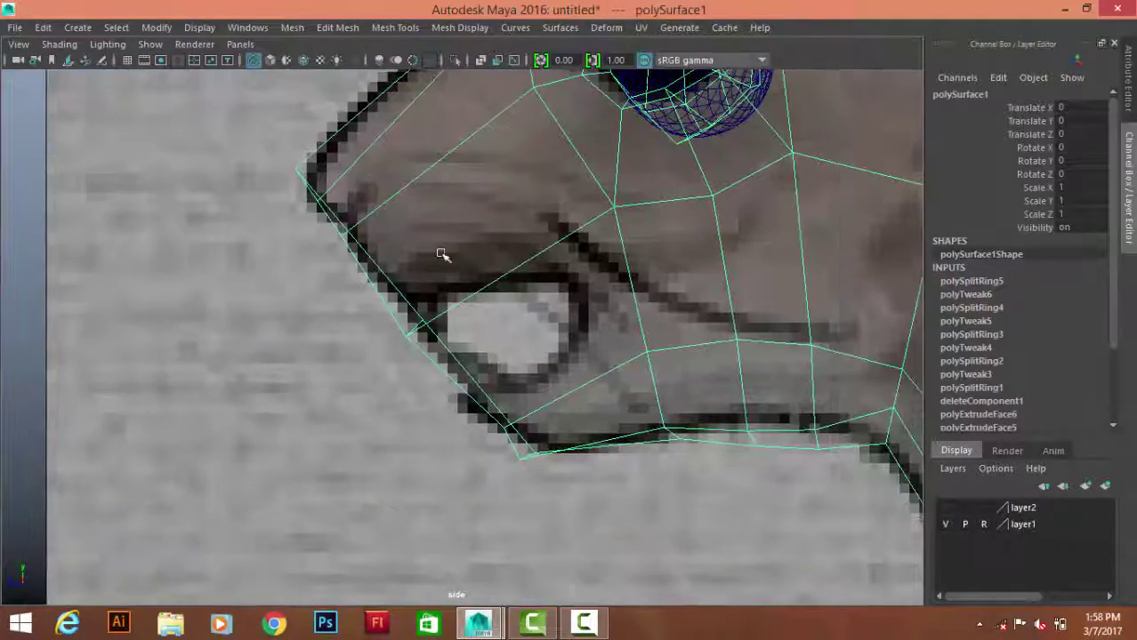
right_click_drag(452, 333, 418, 327)
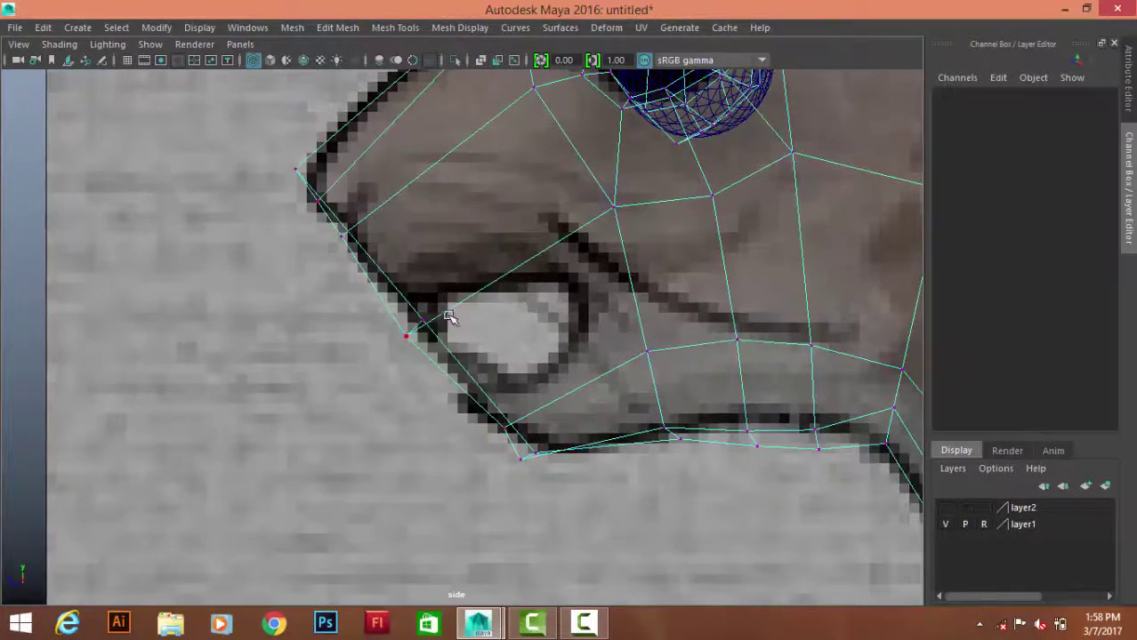
- Select the mouth-corner vertices, checking them in the front and side views
left_click(448, 300)
key("space")
key("space")
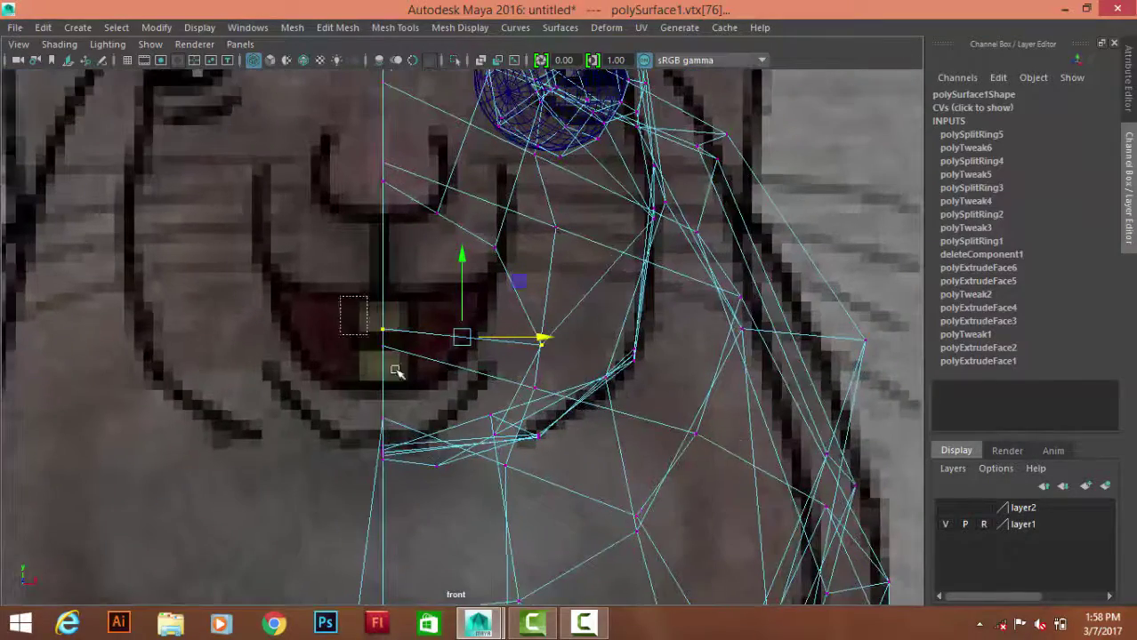
key("space")
key("space")
scroll(515, 286, "up", 3)
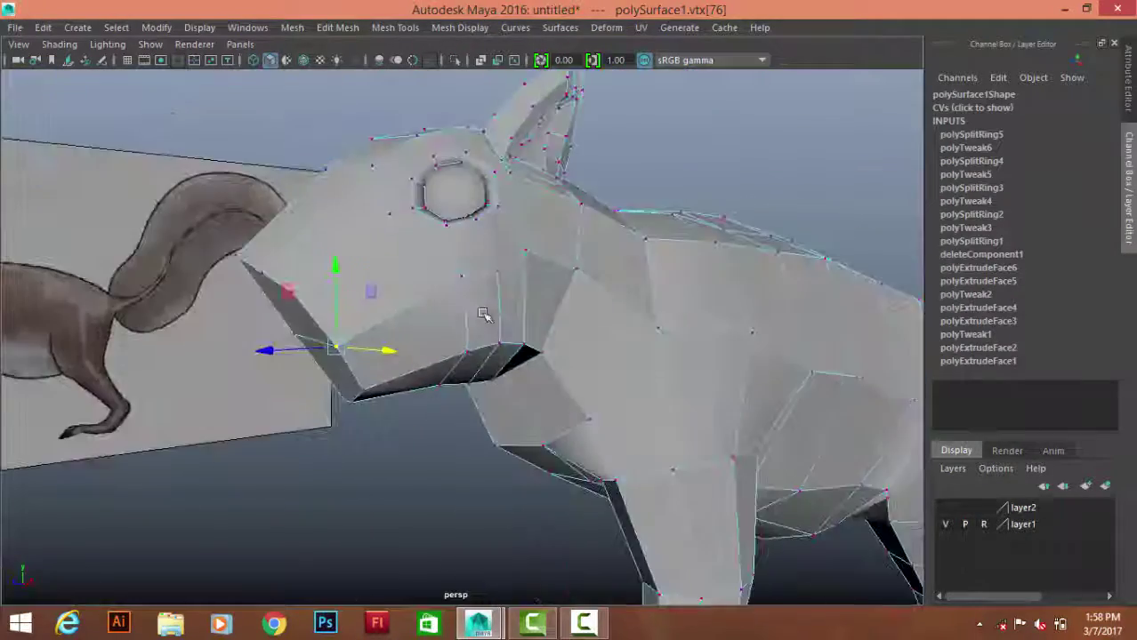
key("space")
key("space")
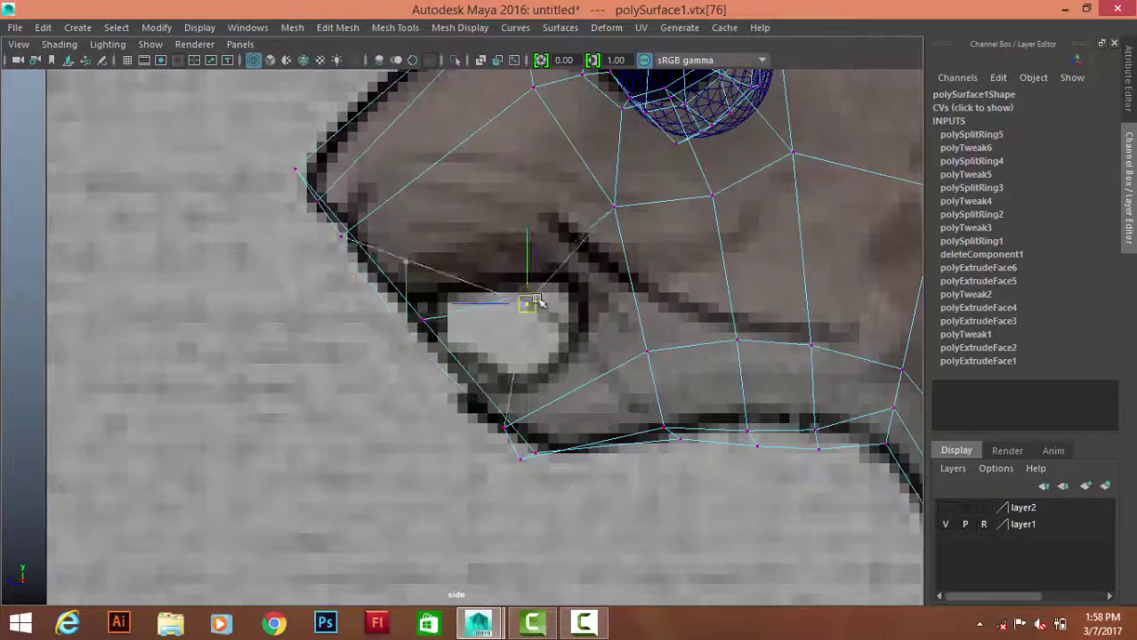
key("space")
key("space")
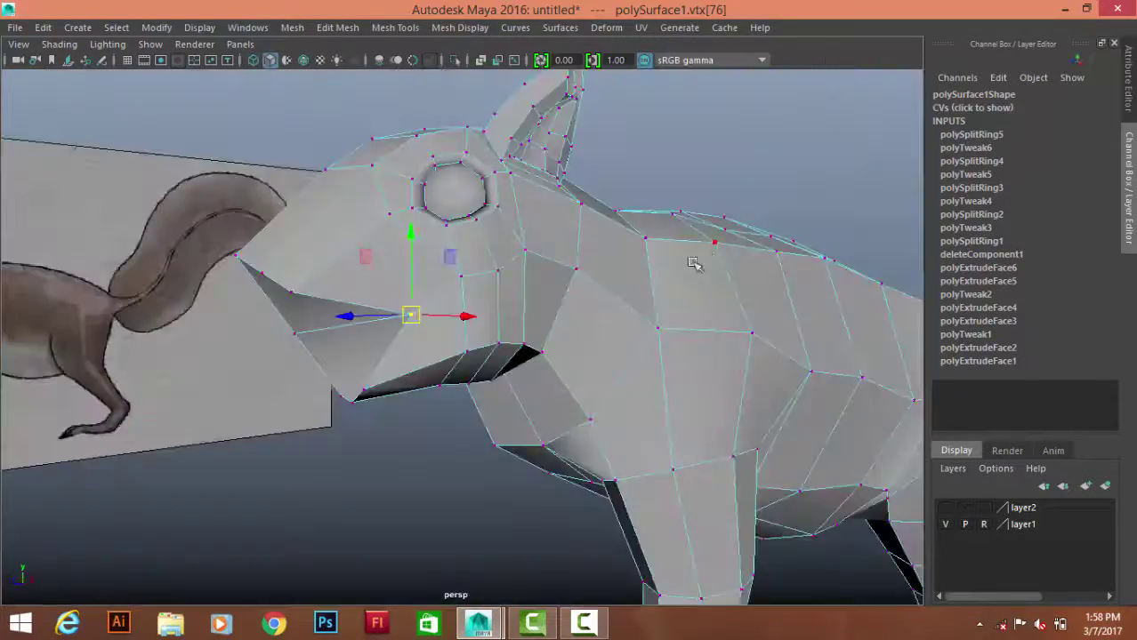
mouse_move(676, 320)
left_mouse_down("alt")
mouse_move(483, 286)
mouse_move(431, 394)
mouse_move(297, 381)
left_mouse_up("alt")
left_click(297, 381)
key("space")
key("space")
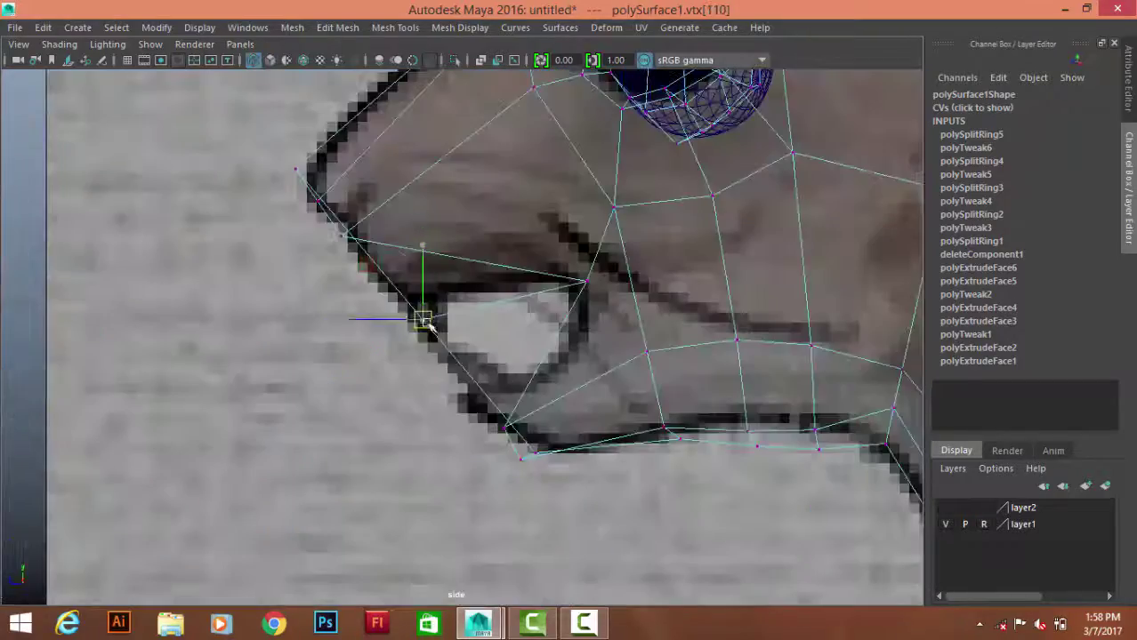
key("space")
key("space")
mouse_move(515, 287)
left_mouse_down("alt")
mouse_move(545, 267)
mouse_move(436, 259)
mouse_move(504, 289)
mouse_move(601, 517)
left_mouse_up("alt")
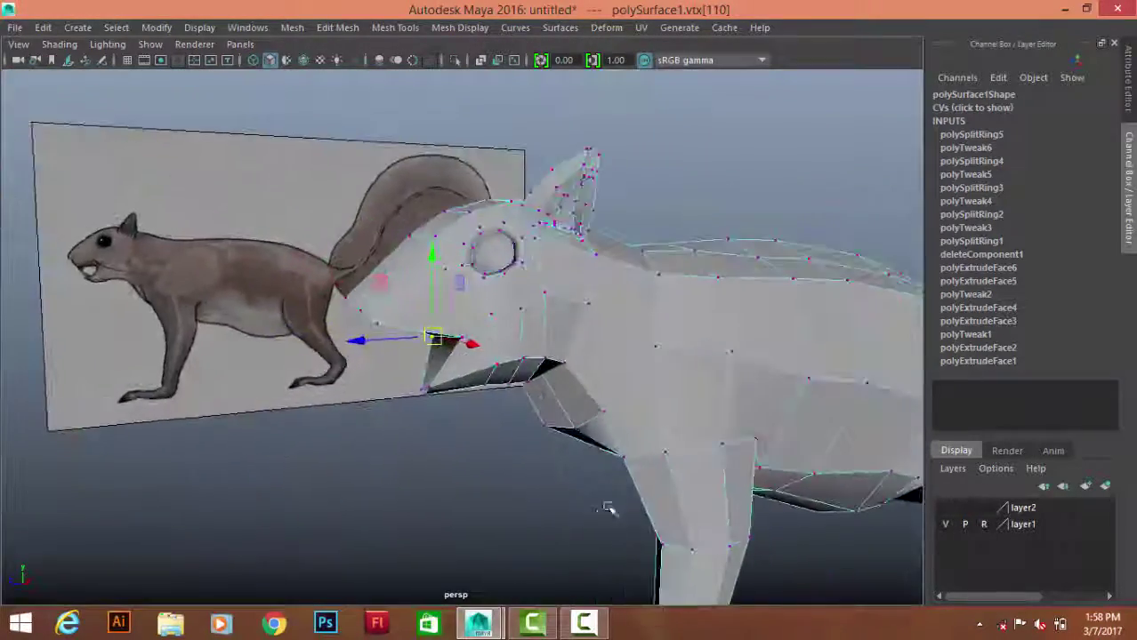
left_click(405, 360)
key("space")
key("space")
- Insert a new edge loop across the snout and pick a vertex on it to move
right_click_drag(674, 271, 616, 202)
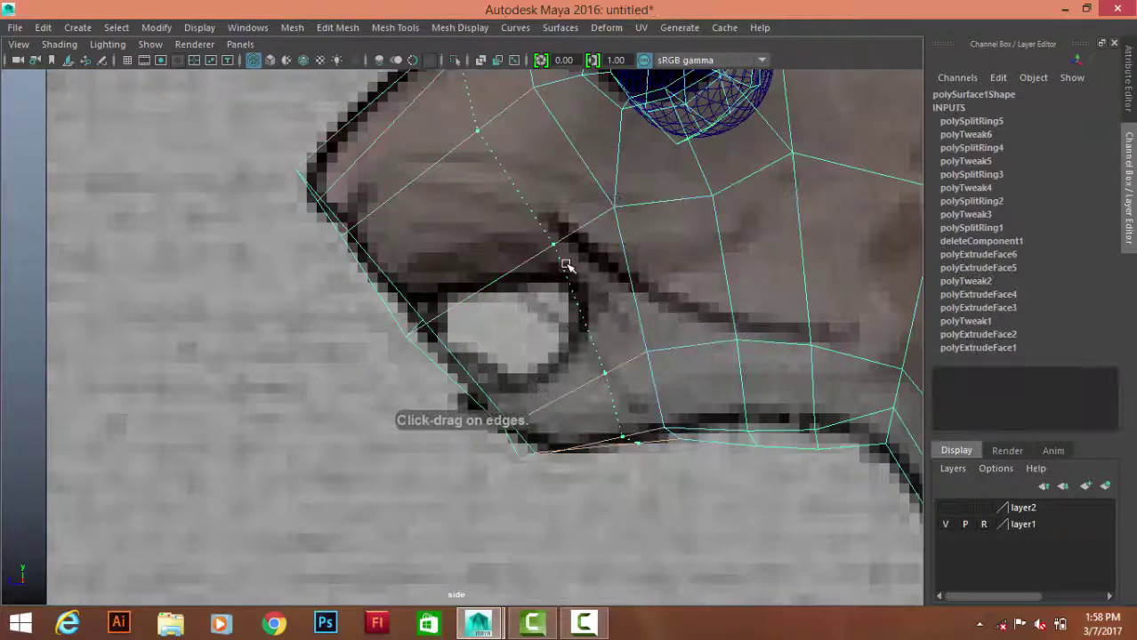
scroll(566, 264, "down", 3)
left_click(644, 367)
key("w")
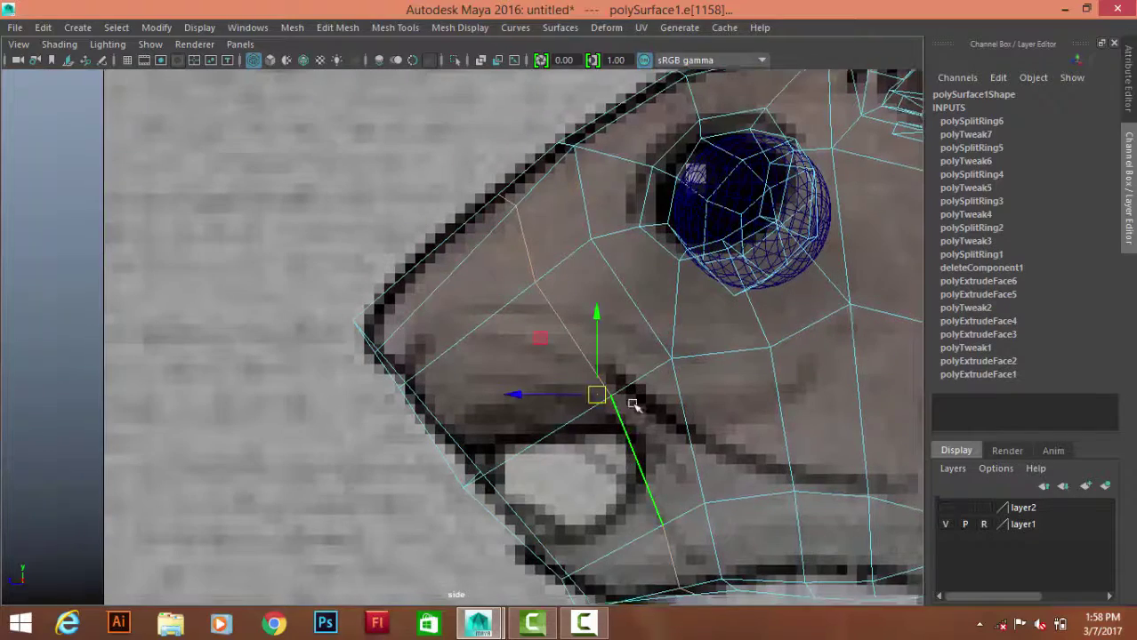
scroll(629, 400, "up", 3)
key("F9")
left_click(586, 317)
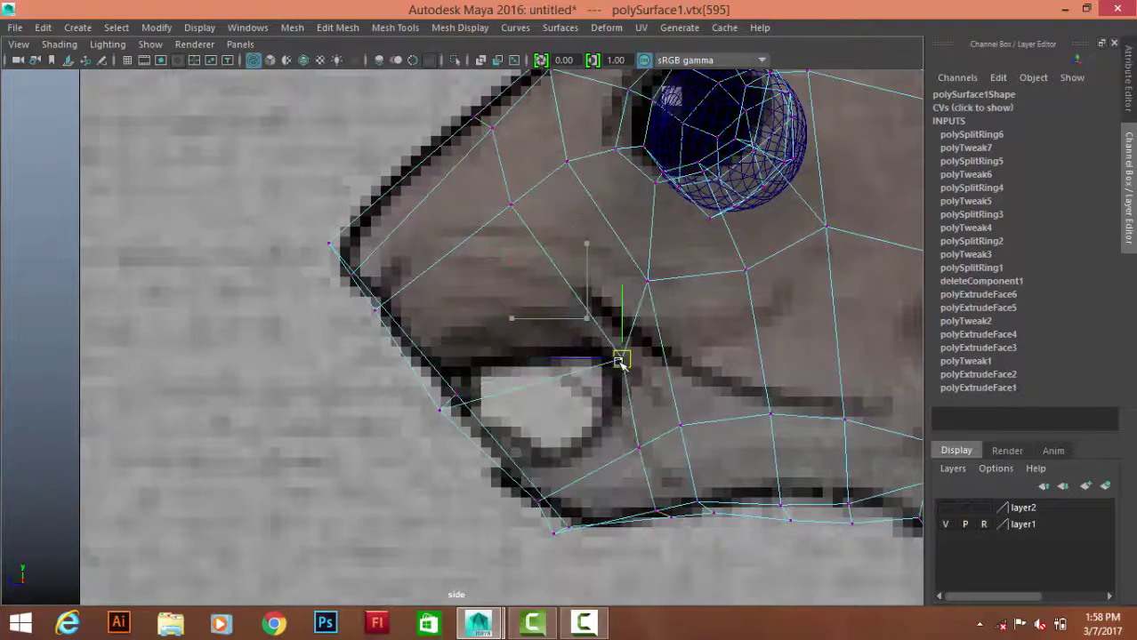
- Select the edge along the mouth line in the perspective view
right_click_drag(477, 407, 521, 381)
left_click(524, 374)
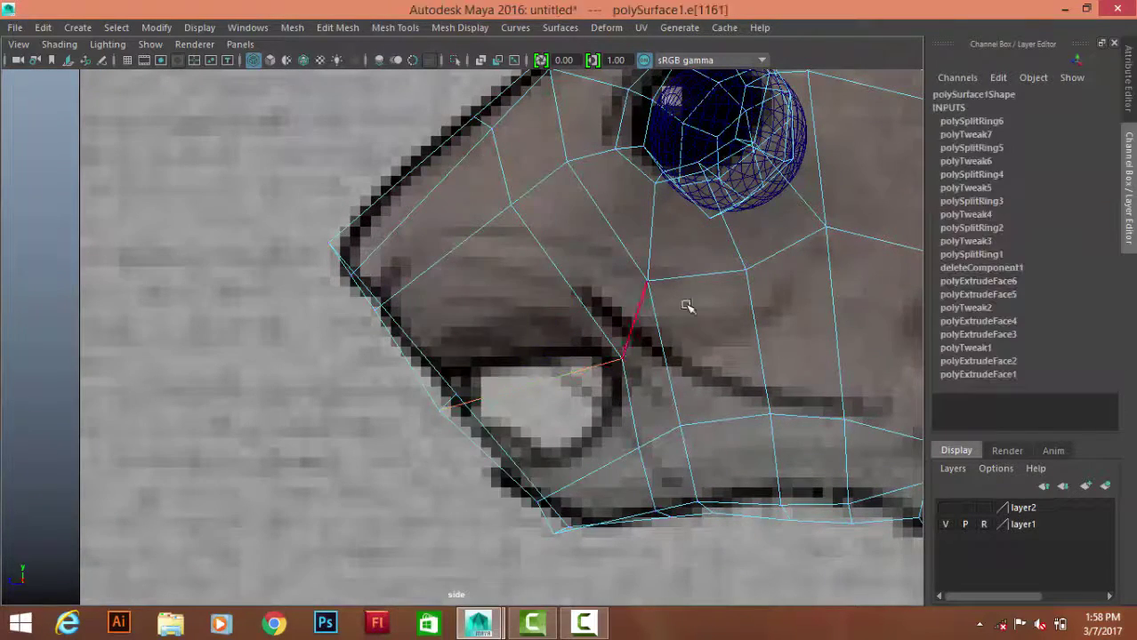
key("space")
left_click_drag(513, 327, 533, 382, "alt")
left_click(544, 414)
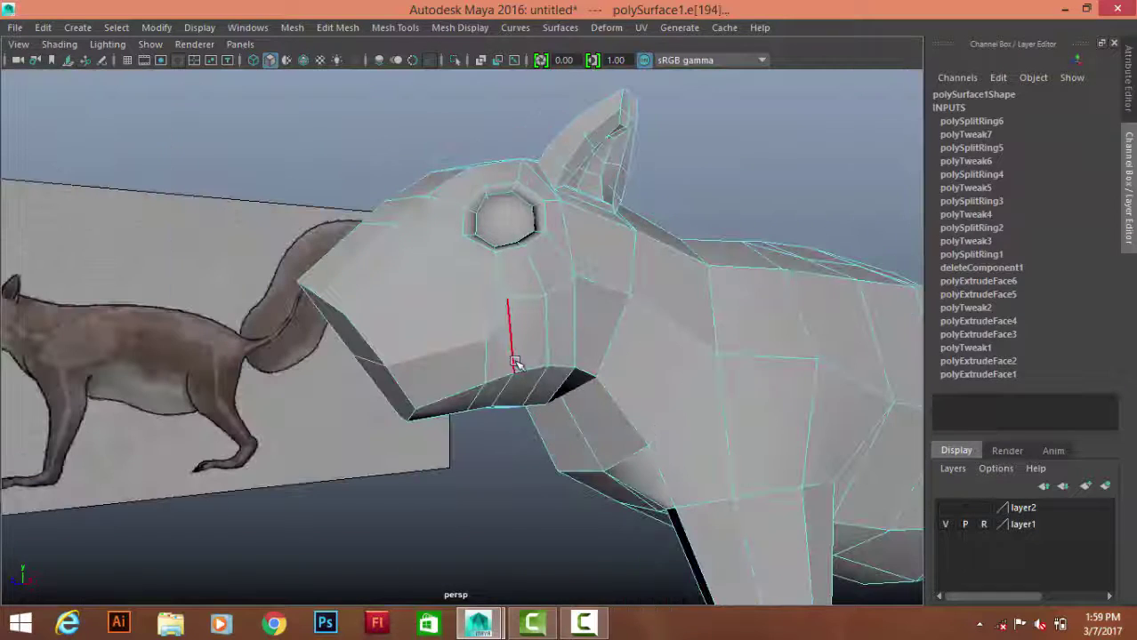
- Detach the mouth edge and move the lower jaw edge down to open the mouth
right_click_drag(679, 249, 720, 386, "shift")
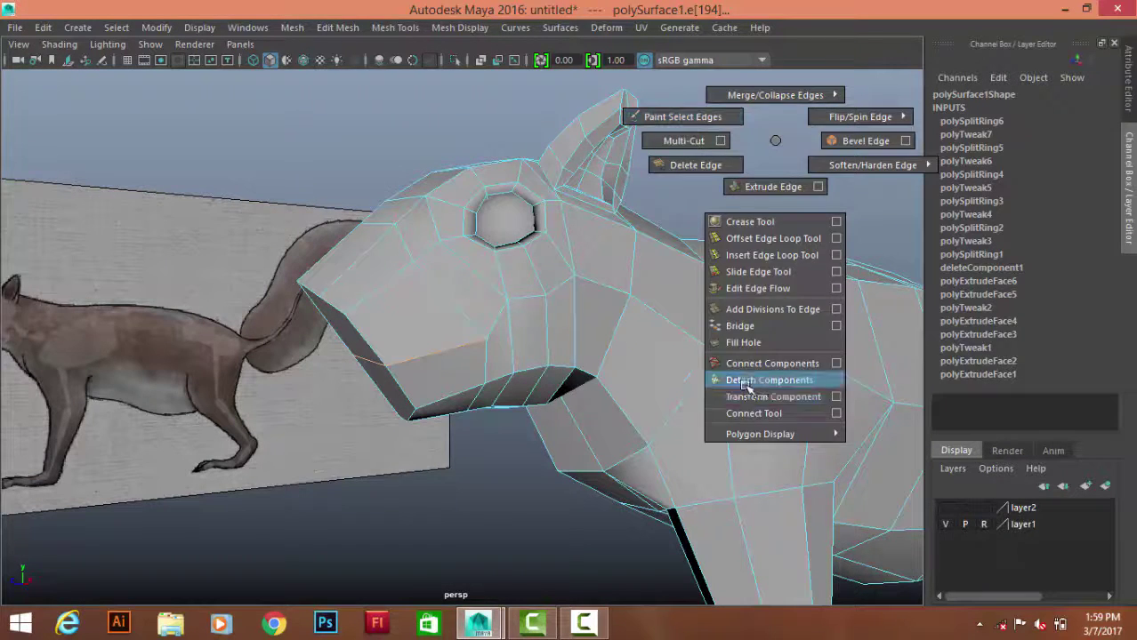
left_click_drag(324, 390, 743, 250, "alt")
key("w")
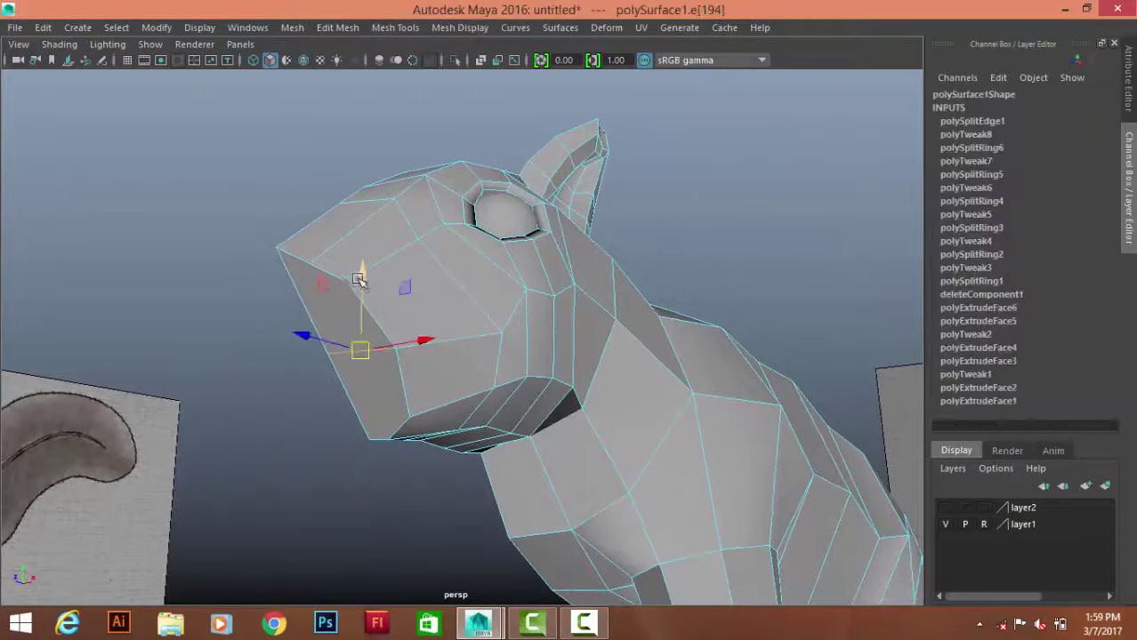
left_click_drag(363, 279, 363, 298)
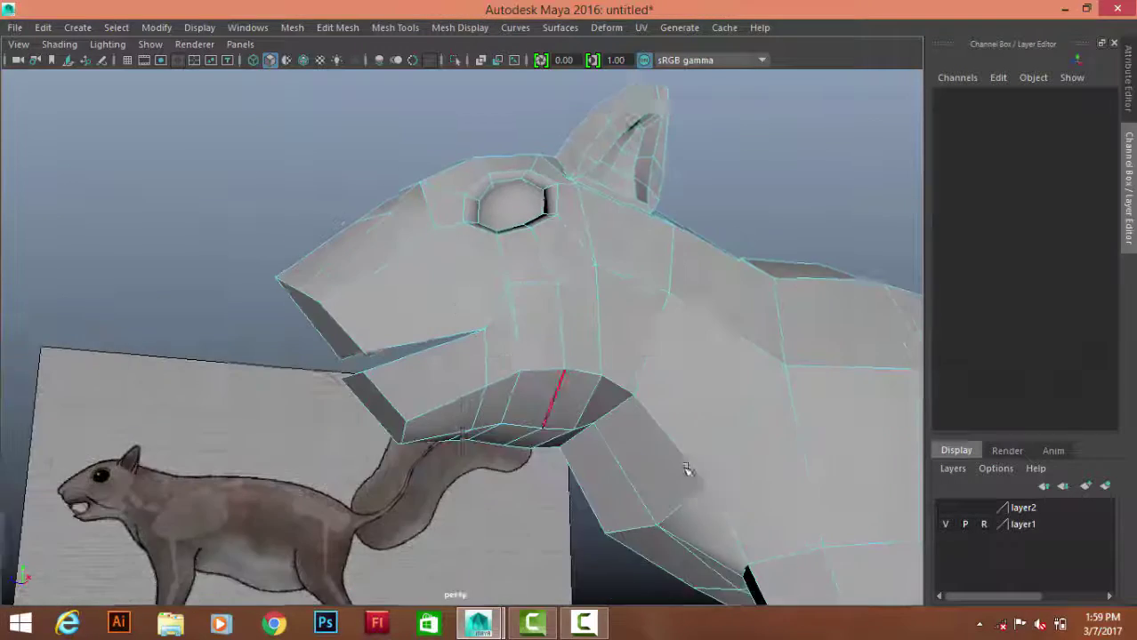
scroll(447, 411, "up", 5)
scroll(447, 411, "up", 3)
- Adjust the mouth-corner, upper-mouth and jaw-bottom vertices in side view to match the reference
right_click_drag(447, 411, 396, 302)
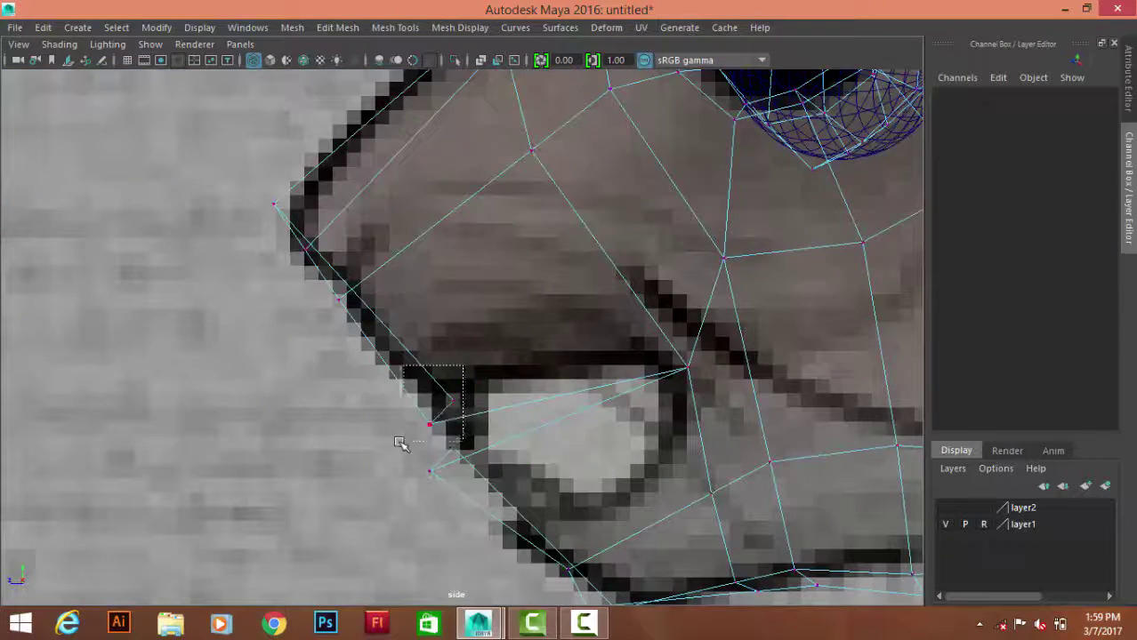
left_click_drag(462, 366, 400, 443)
middle_click_drag(400, 443, 393, 357, "alt")
left_click(463, 360, "shift")
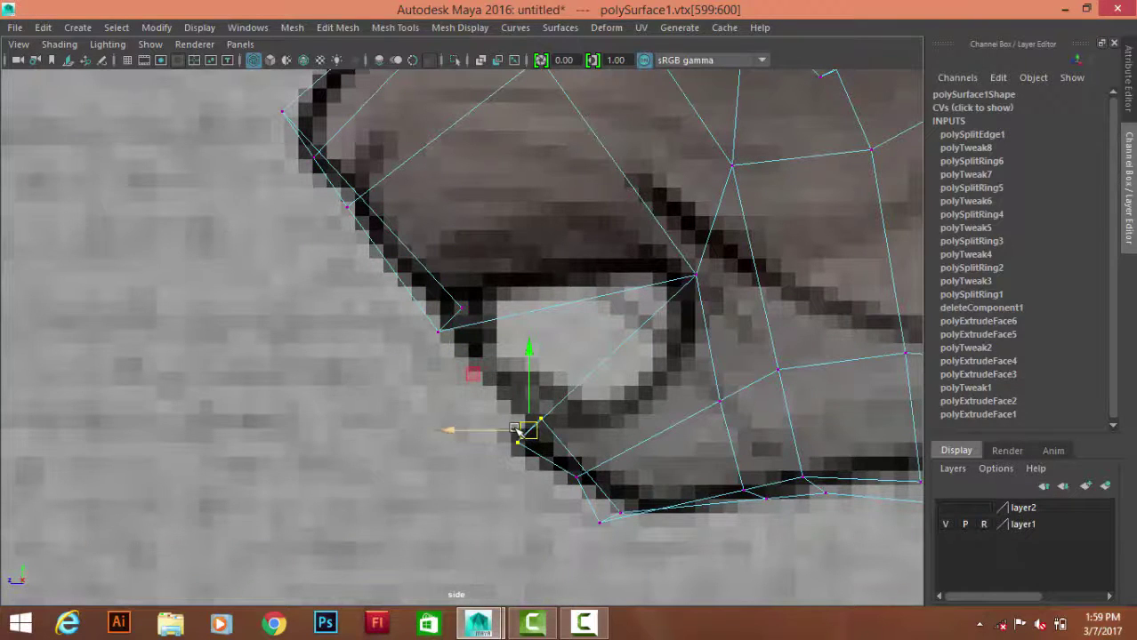
left_click(538, 421)
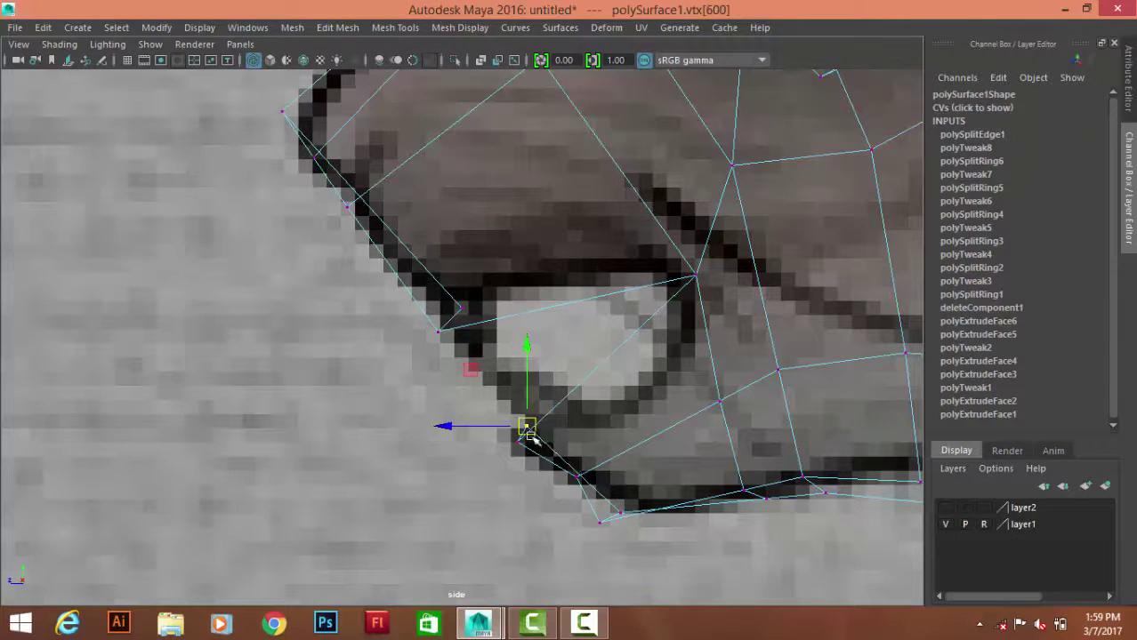
left_click(490, 264)
left_click(451, 316)
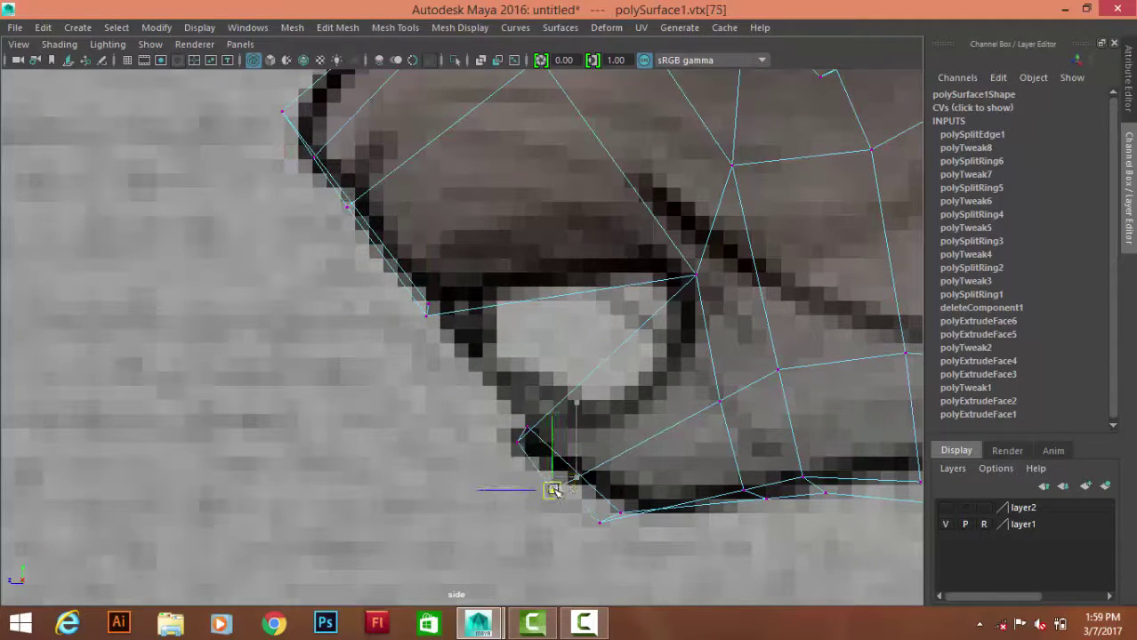
left_click(622, 506)
left_click(742, 491)
left_click_drag(754, 495, 754, 506)
left_click(667, 529)
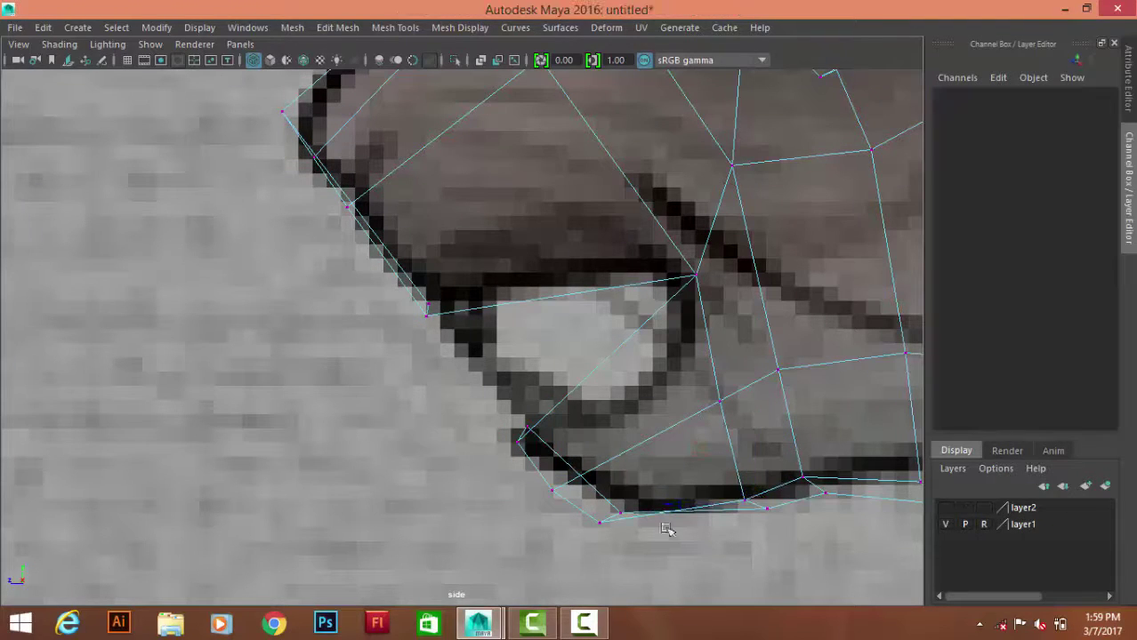
left_click(605, 516)
- Orbit the perspective view around the head to inspect the open mouth
key("a")
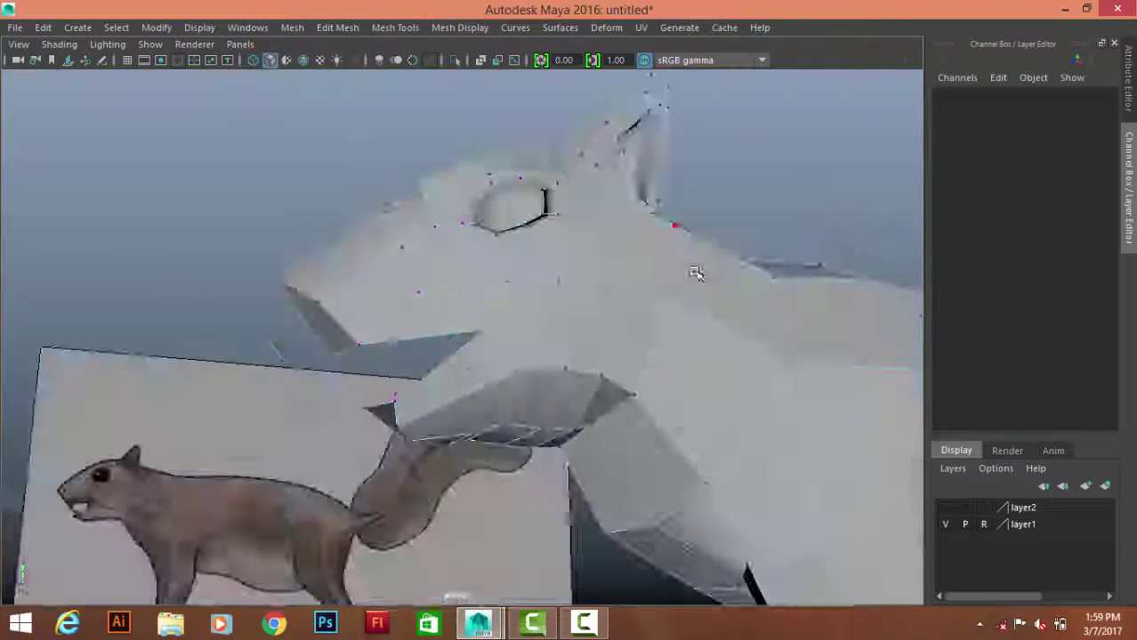
scroll(693, 273, "down", 5)
left_click_drag(693, 272, 639, 298, "alt")
scroll(638, 298, "up", 5)
left_click_drag(508, 393, 475, 505, "alt")
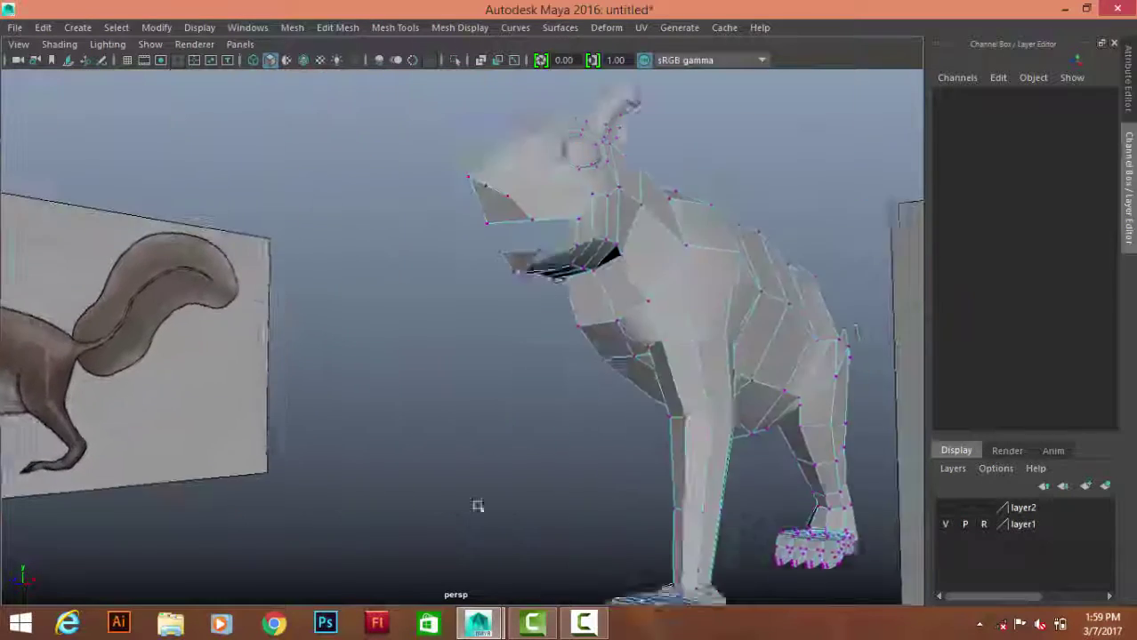
left_click_drag(460, 407, 439, 384, "alt")
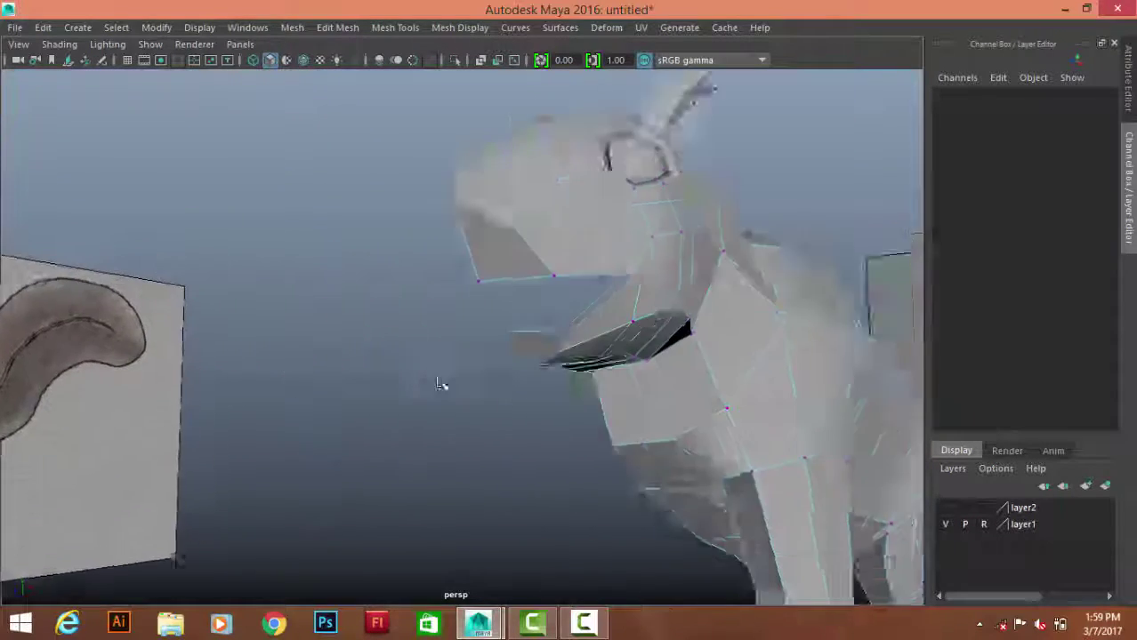
scroll(439, 384, "up", 3)
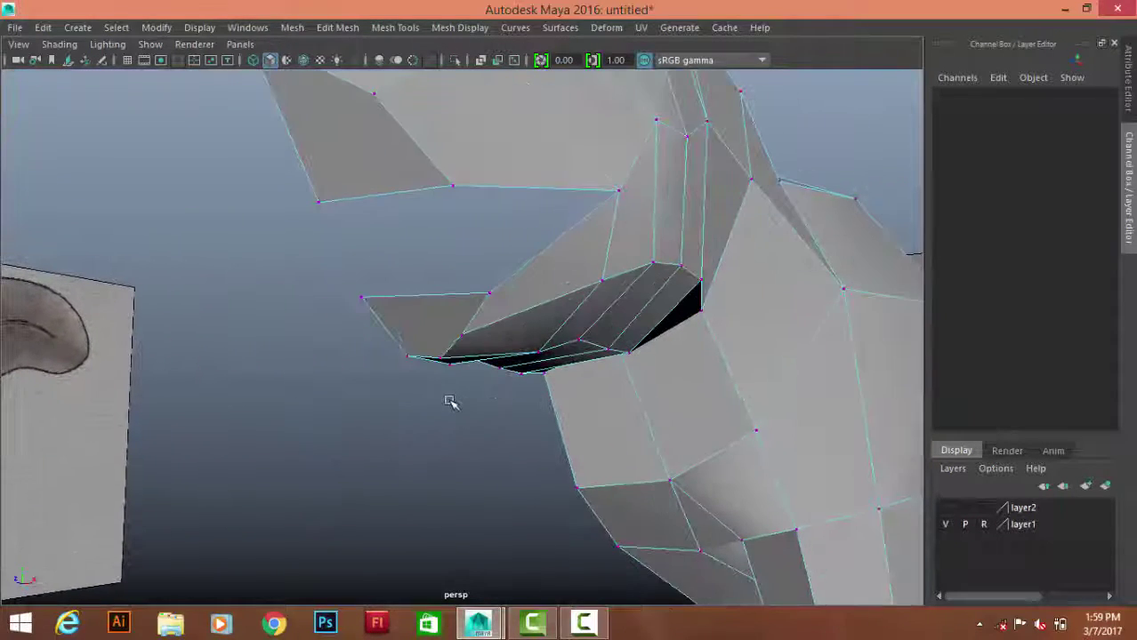
key("F8")
left_click_drag(525, 175, 538, 269, "alt")
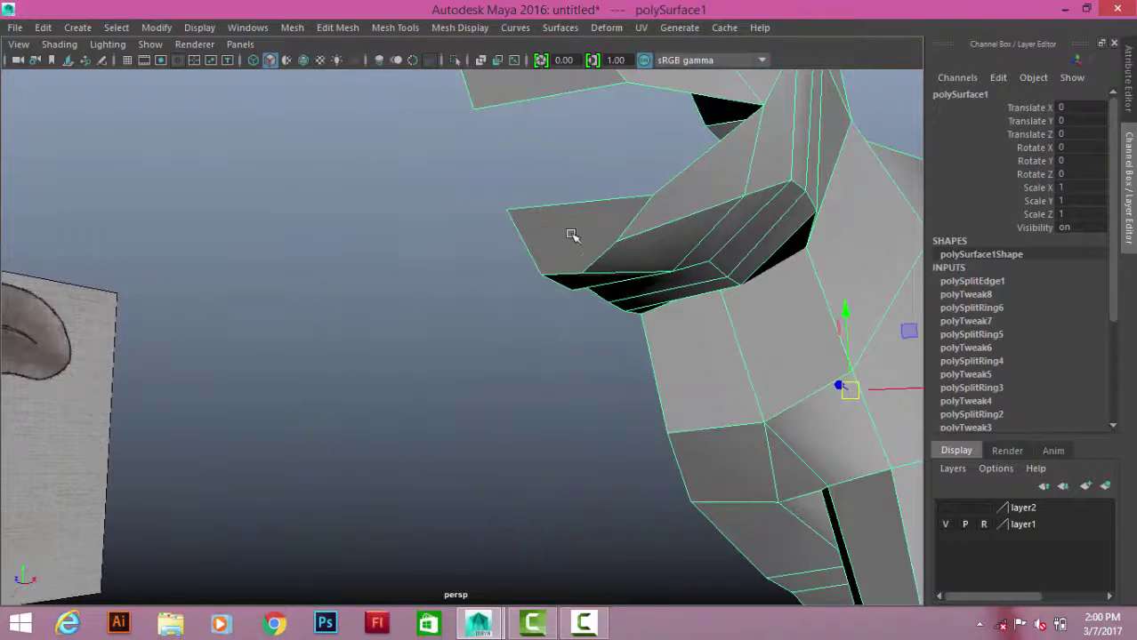
- Multi-Cut new edges into the squirrel's upper jaw
right_click_drag(571, 234, 612, 244, "shift")
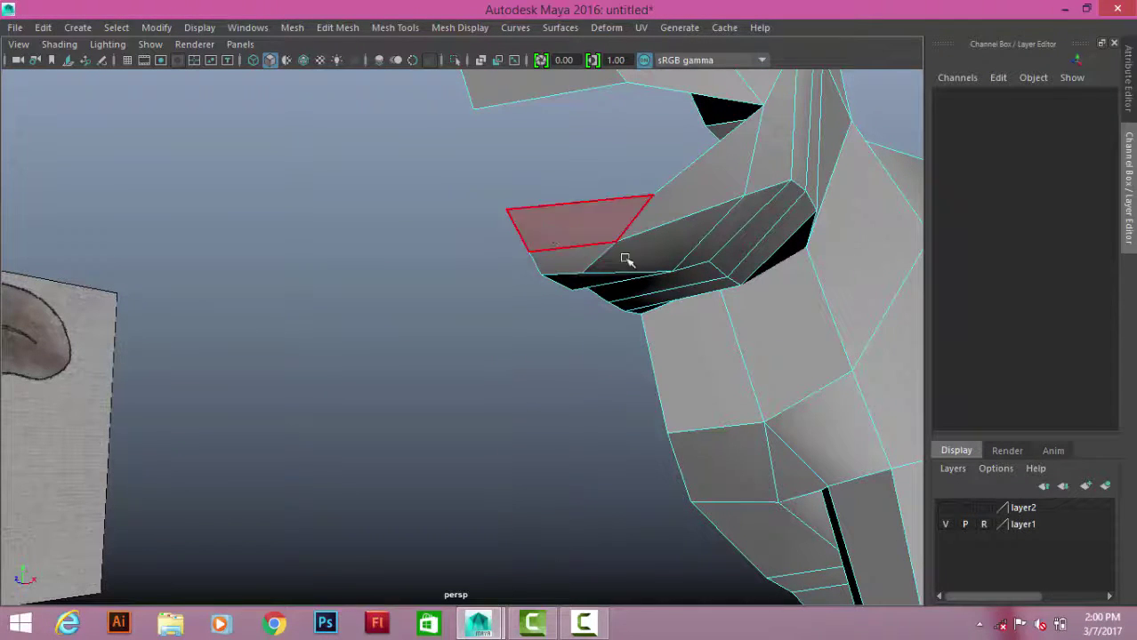
right_click_drag(626, 259, 678, 133)
key("f")
scroll(609, 342, "up", 5)
scroll(398, 335, "up", 3)
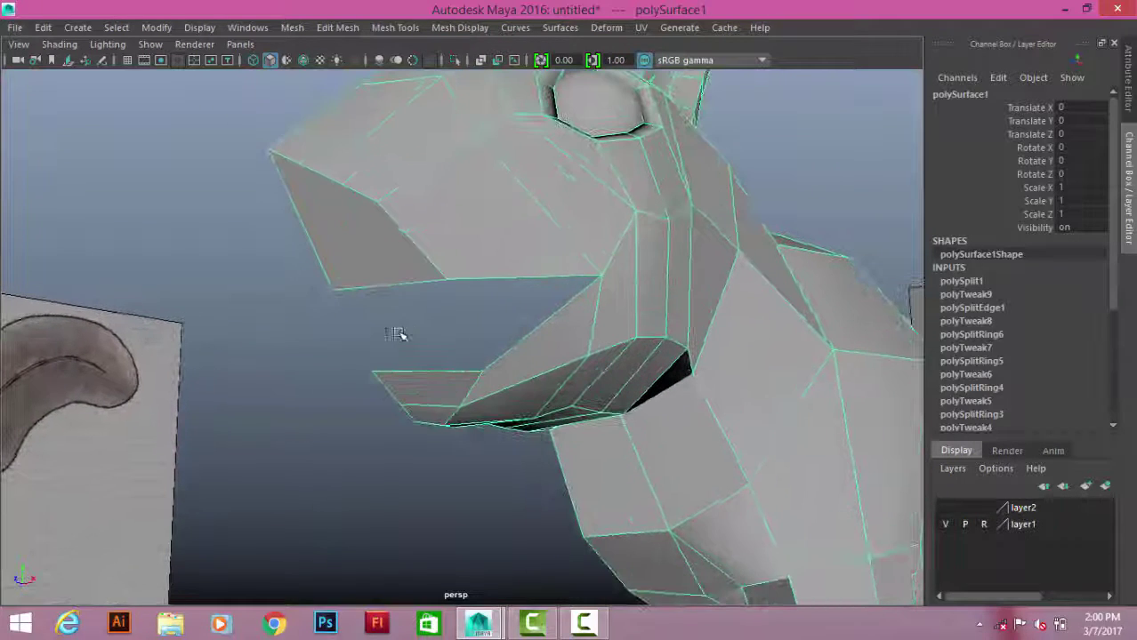
right_click_drag(456, 190, 381, 215, "shift")
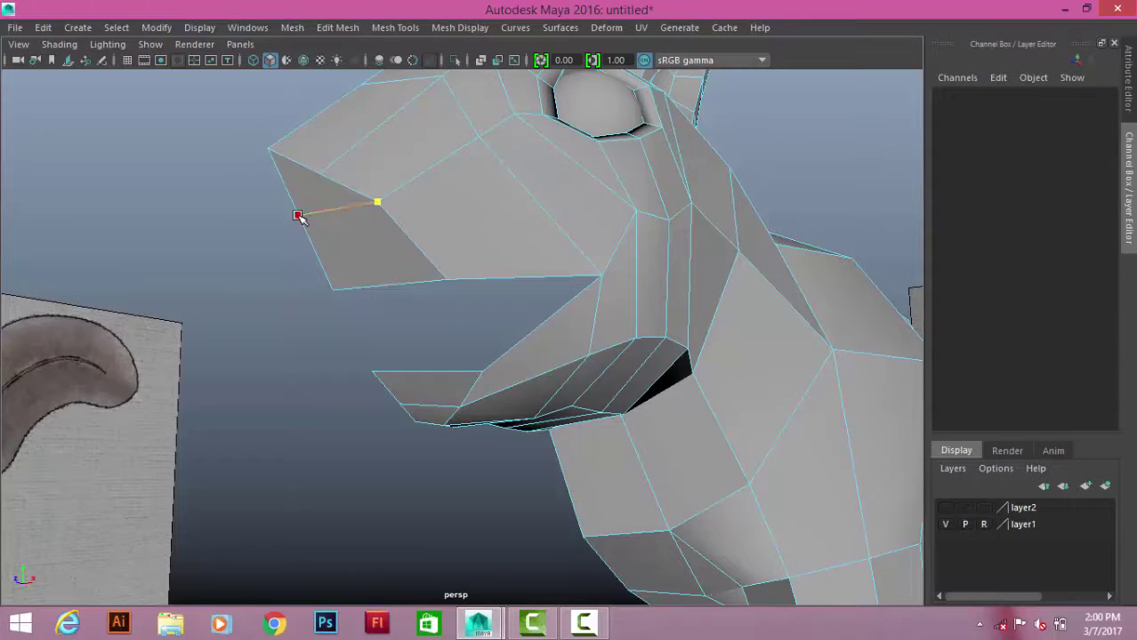
- Reposition vertex 109 at the upper jaw tip and check it from the side
right_click_drag(316, 160, 258, 157)
left_click(320, 178)
key("f")
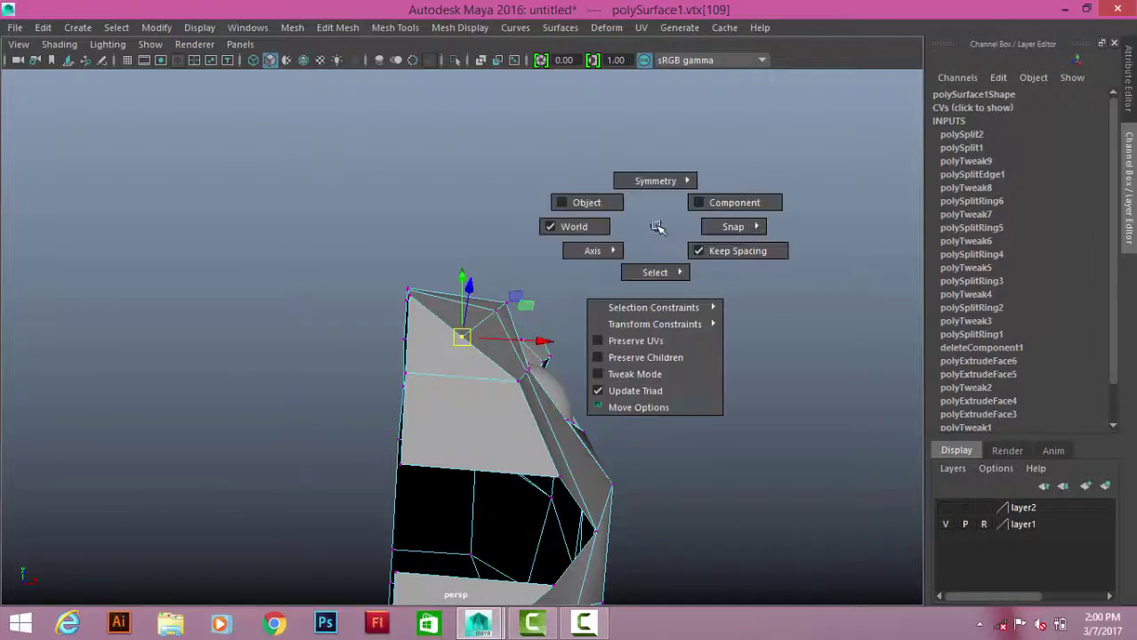
left_click_drag(532, 387, 566, 370, "alt")
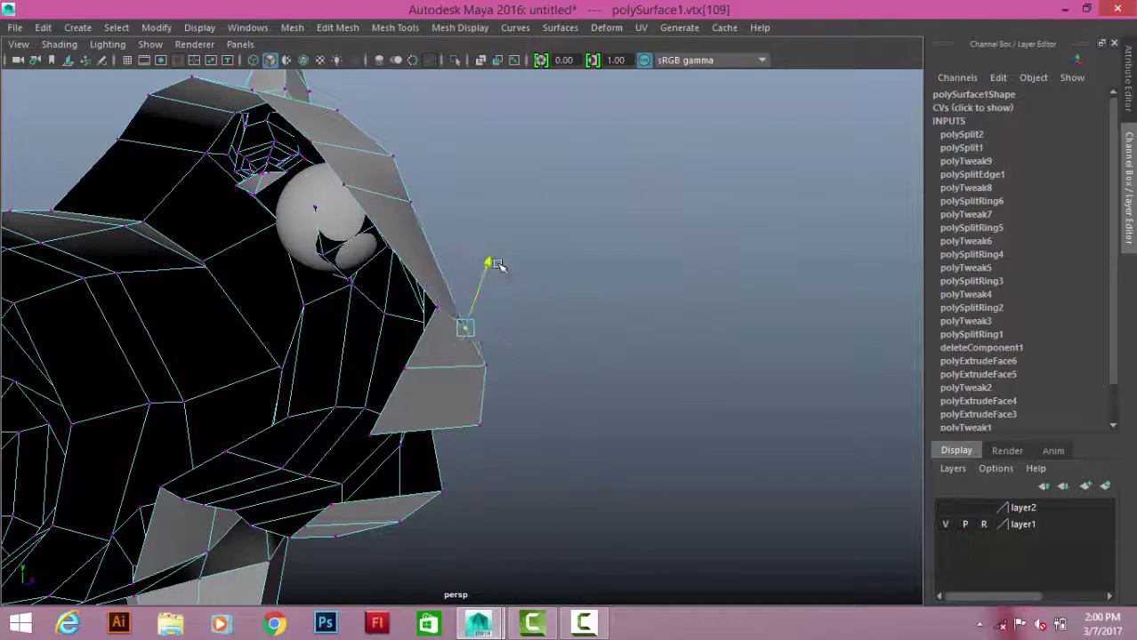
left_click_drag(461, 334, 545, 320, "alt")
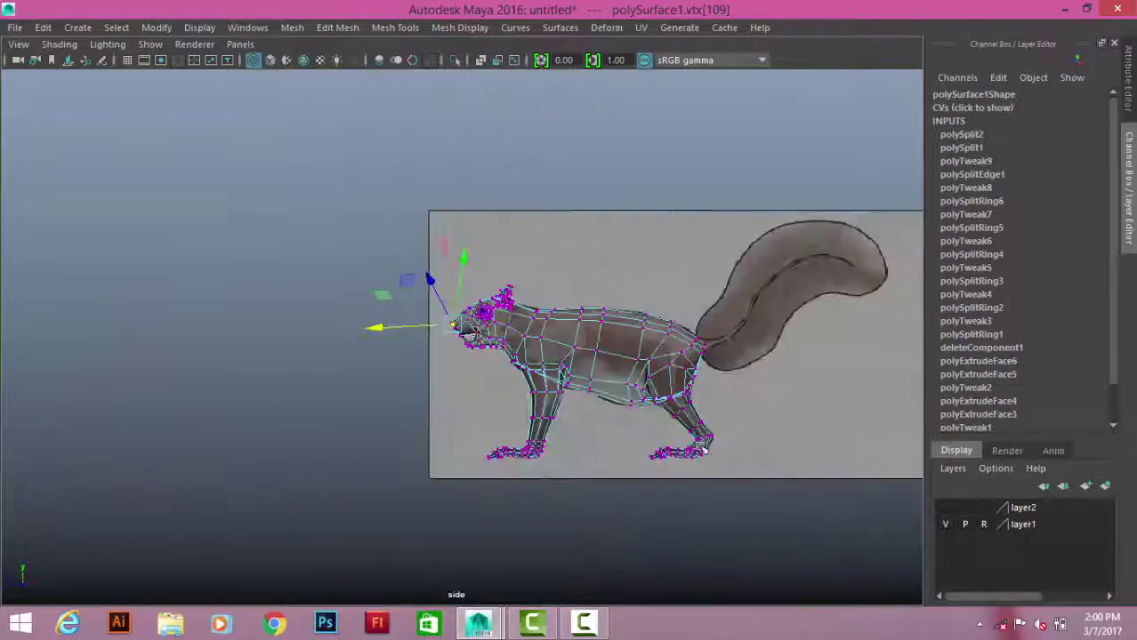
key("f")
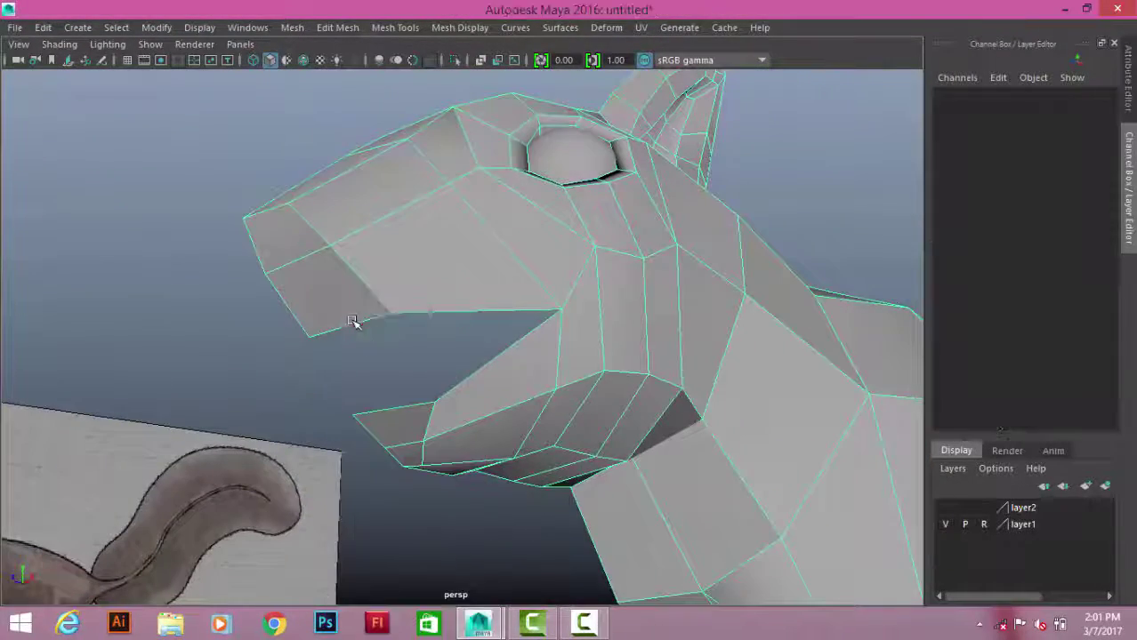
left_click(461, 306)
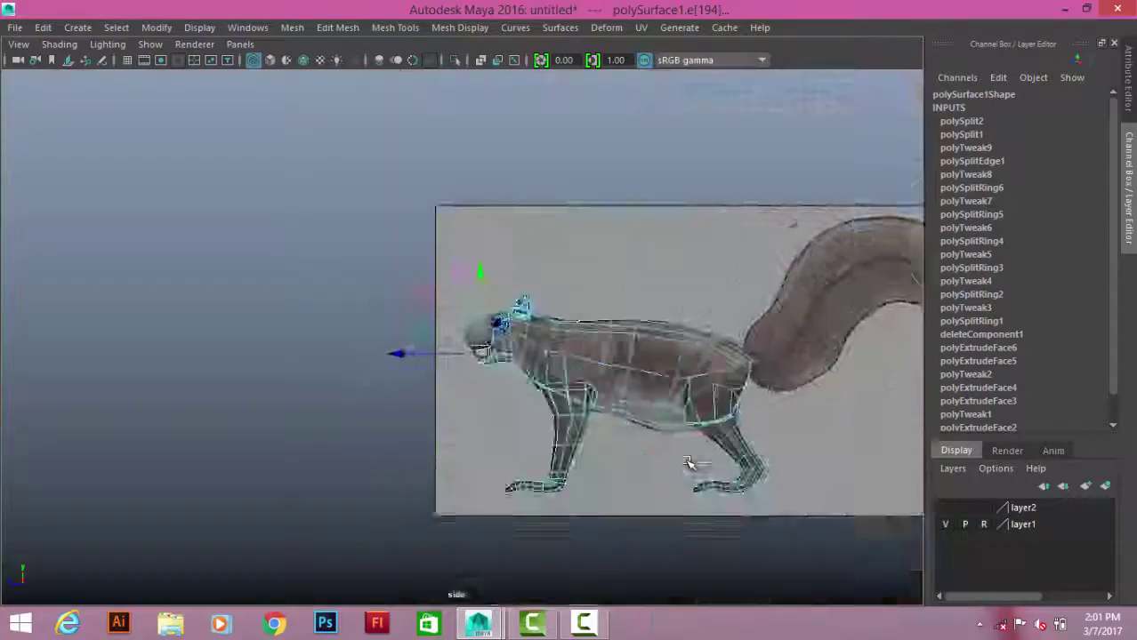
- Extrude the mouth edge inward to start forming the lip
right_click(409, 222, "shift")
right_click_drag(385, 237, 405, 268, "shift")
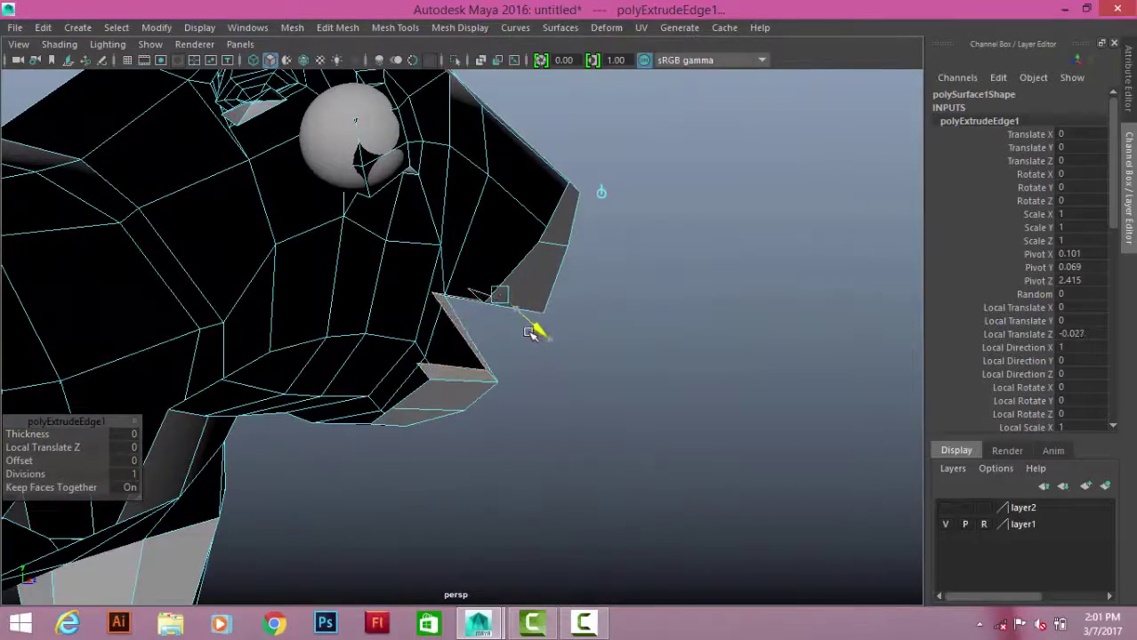
left_click_drag(530, 333, 659, 322, "alt")
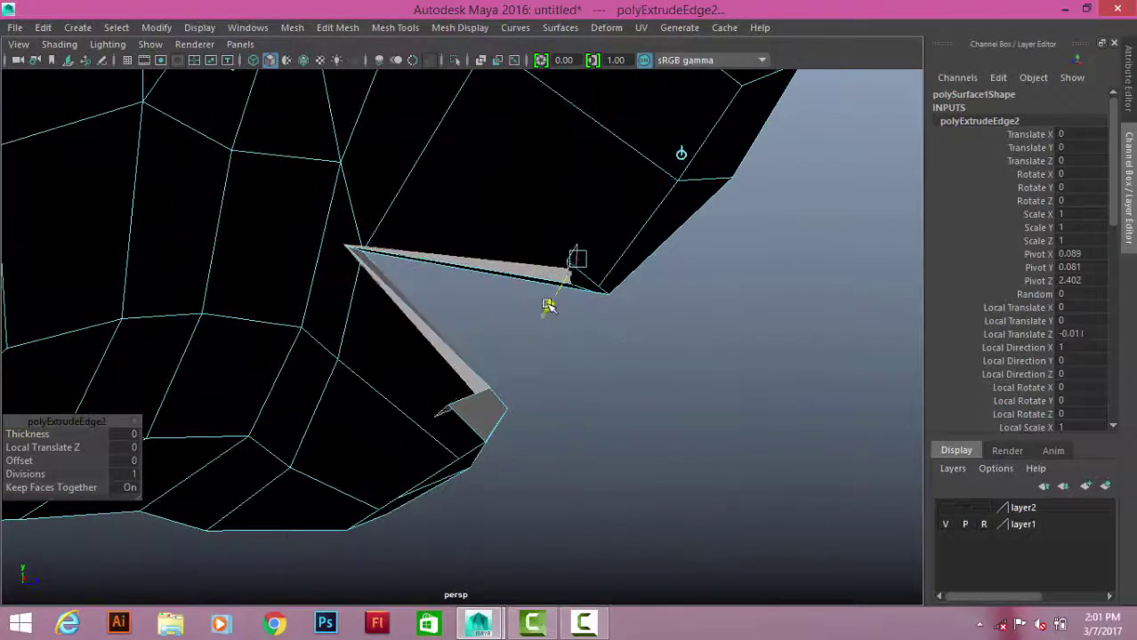
left_click_drag(552, 300, 449, 393, "alt")
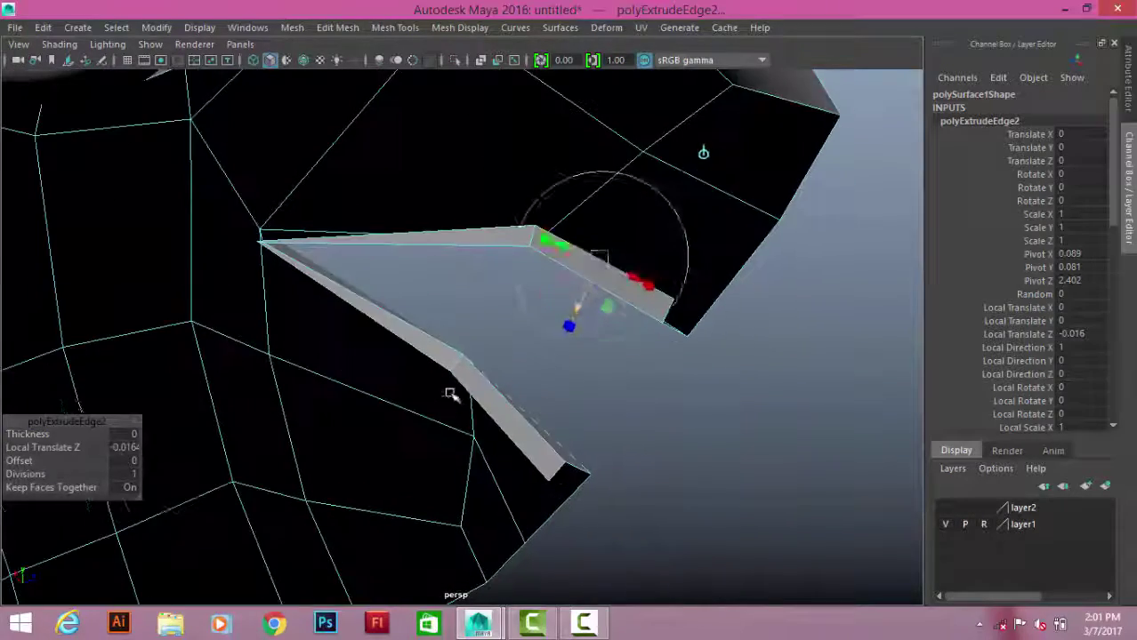
right_click_drag(655, 160, 656, 265)
- Select the squirrel mesh and maximize the side view zoomed on the mouth
left_click_drag(705, 319, 380, 294, "alt")
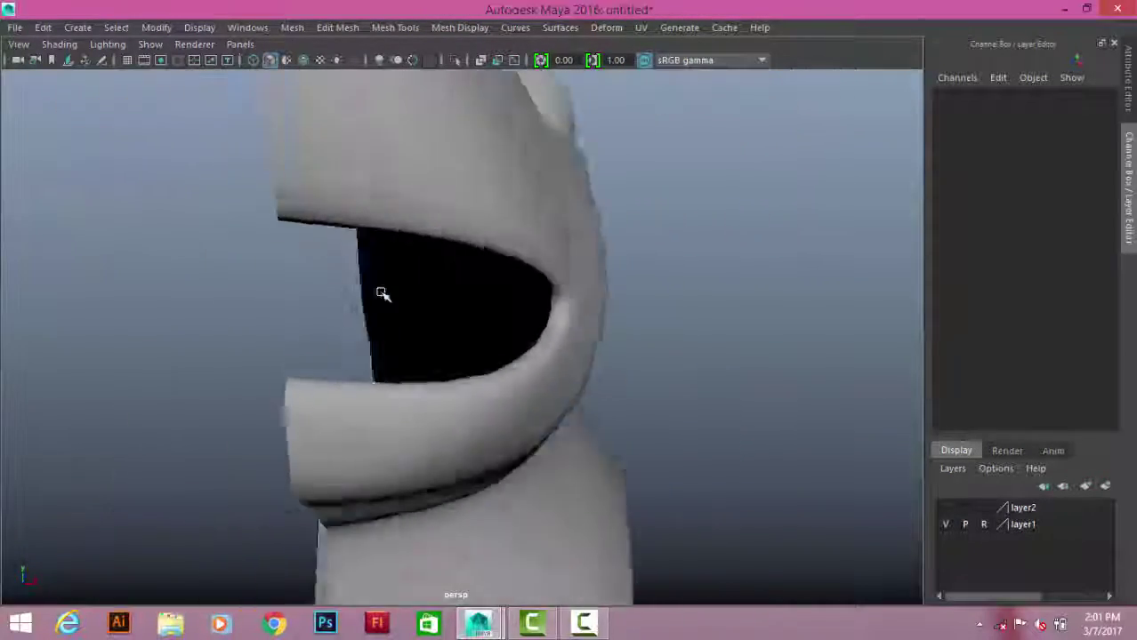
scroll(378, 306, "down", 5)
scroll(515, 315, "down", 3)
scroll(507, 309, "down", 2)
mouse_move(507, 309)
left_mouse_down("alt")
mouse_move(387, 342)
mouse_move(756, 436)
mouse_move(617, 348)
mouse_move(533, 347)
left_mouse_up("alt")
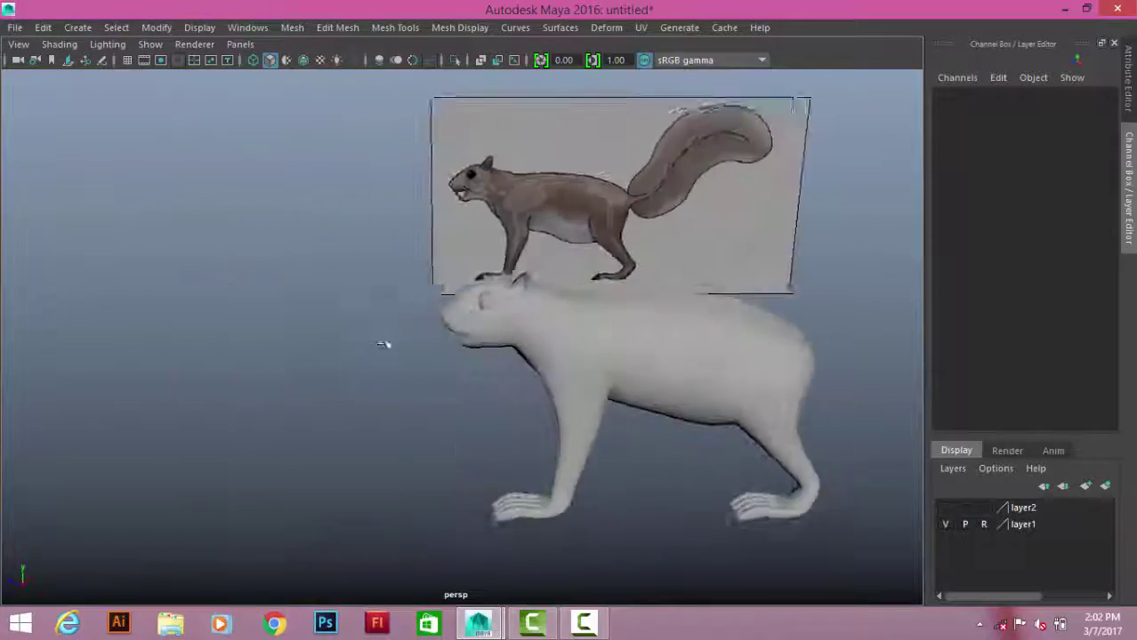
scroll(474, 330, "up", 3)
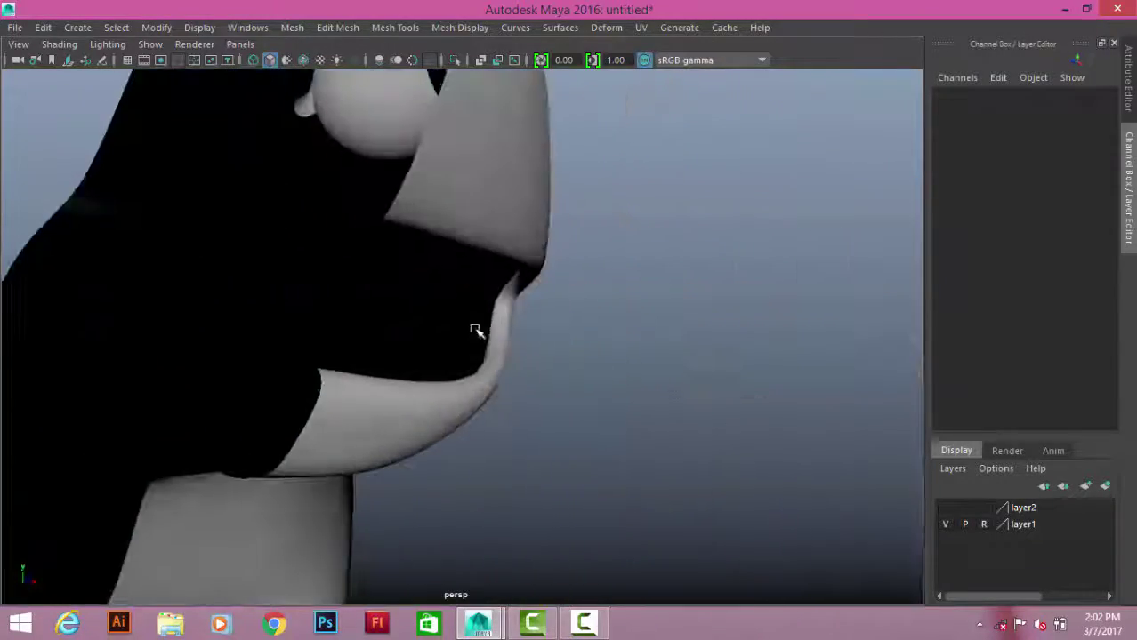
left_click(474, 330)
key("space")
key("space")
- Cut a new edge on the lip and move lip vertices onto the reference mouth outline
scroll(452, 325, "up", 3)
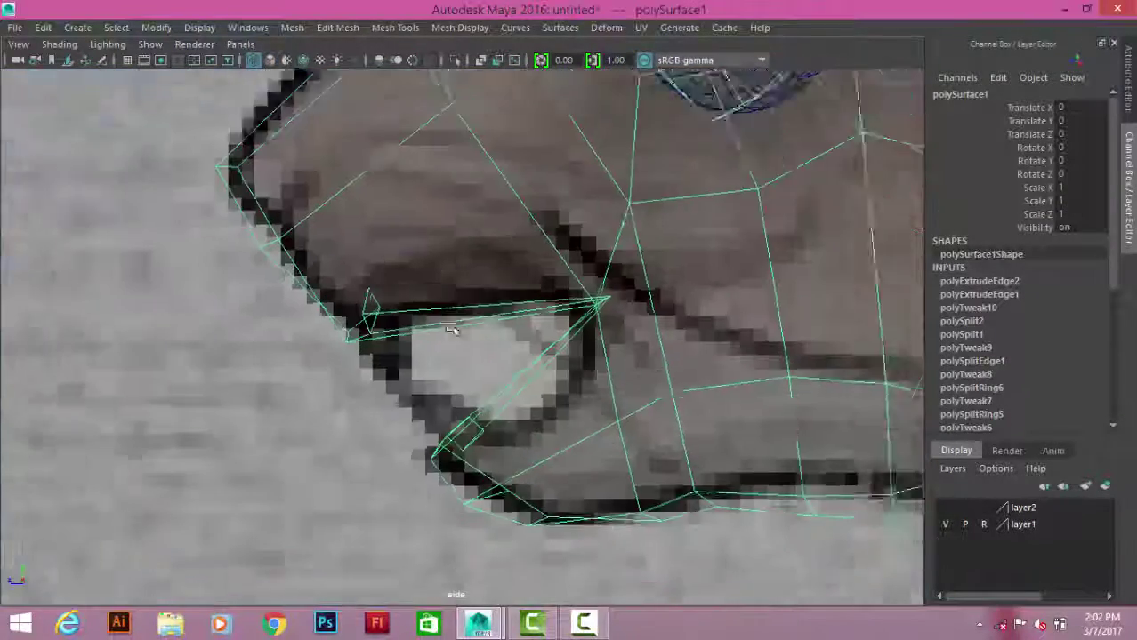
scroll(451, 267, "up", 3)
right_click_drag(451, 235, 411, 313, "shift")
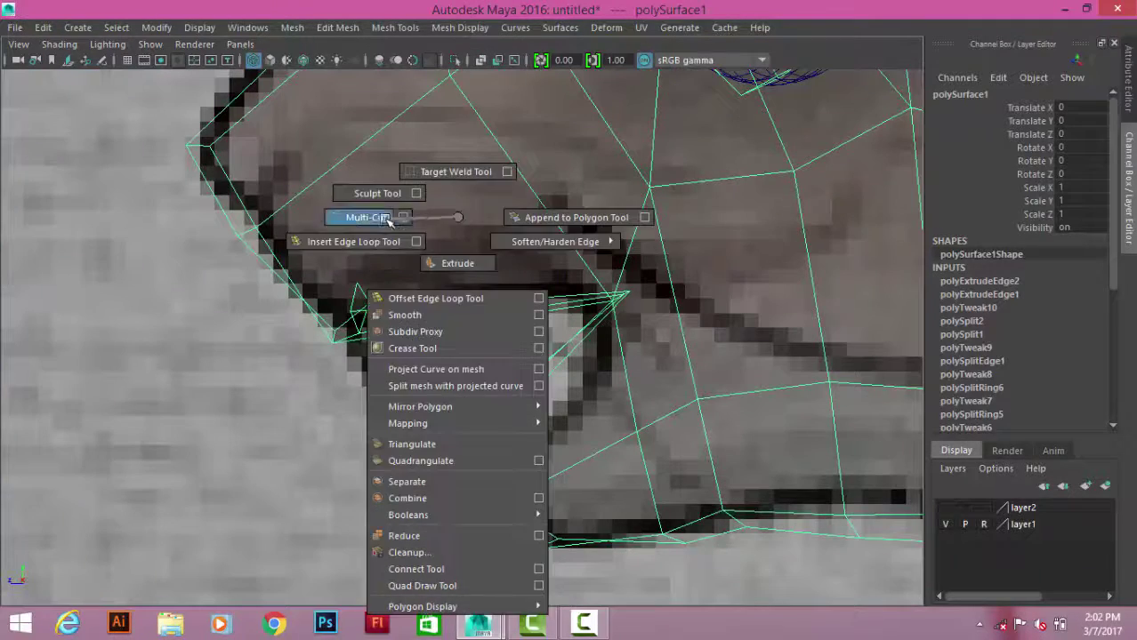
right_click_drag(454, 235, 361, 235, "shift")
scroll(391, 190, "down", 3)
scroll(391, 190, "up", 3)
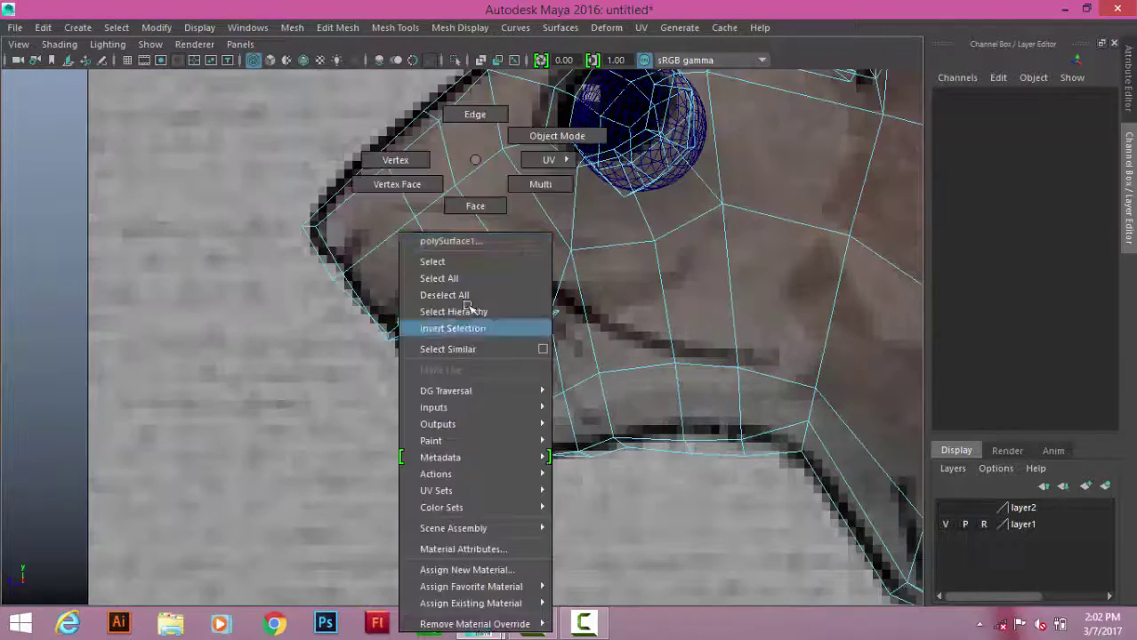
right_click_drag(472, 160, 399, 157)
scroll(500, 351, "up", 3)
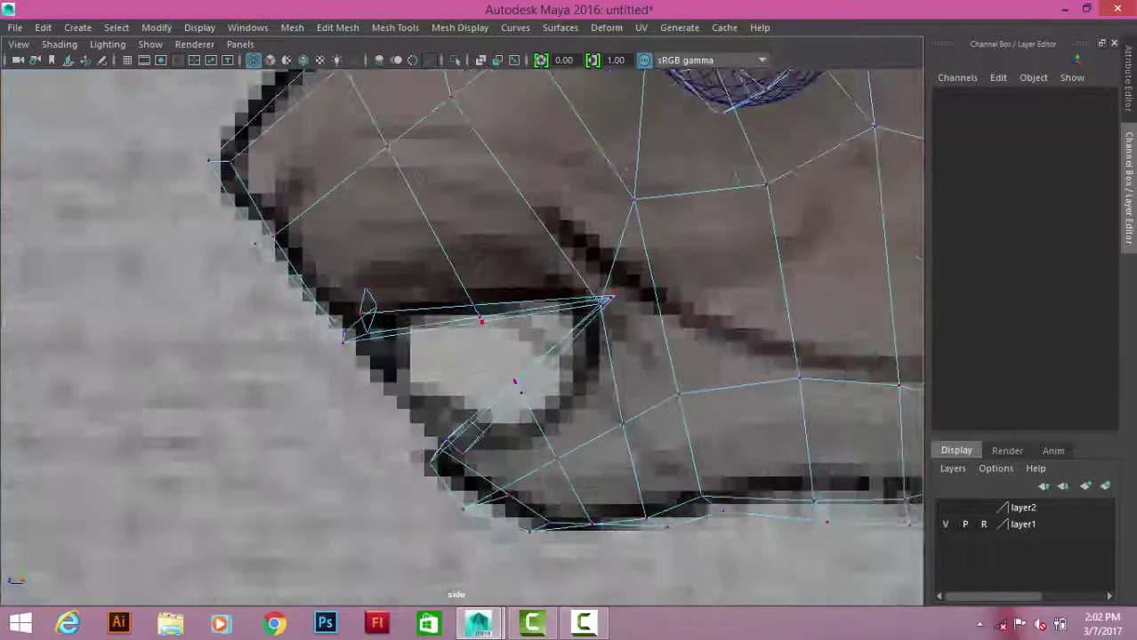
left_click(477, 314)
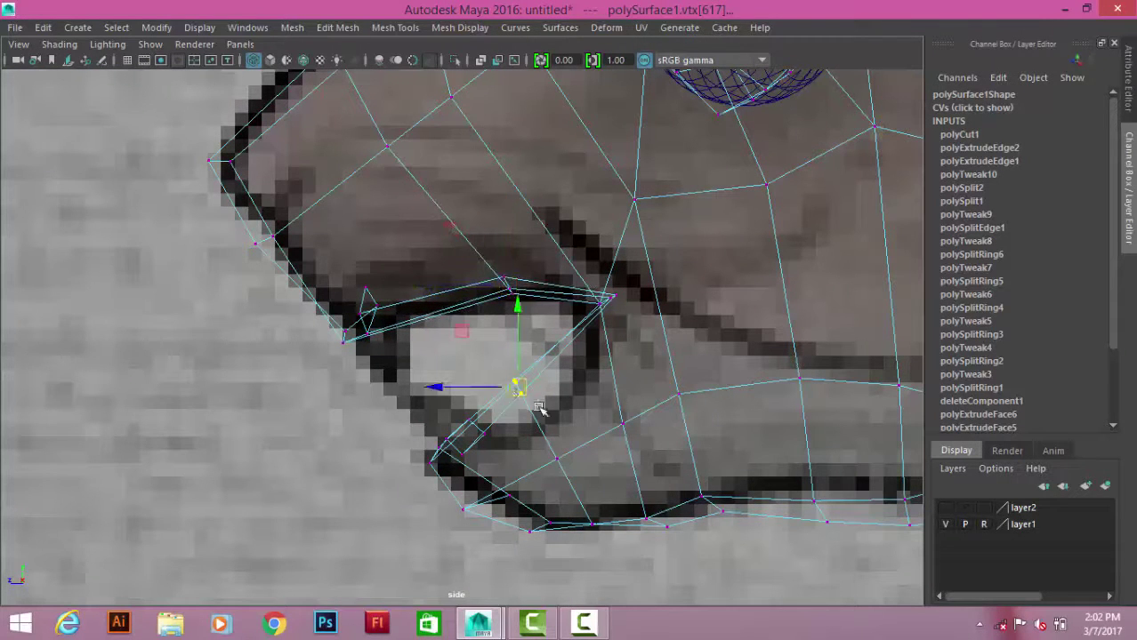
left_click_drag(521, 388, 570, 393)
left_click_drag(585, 322, 598, 307)
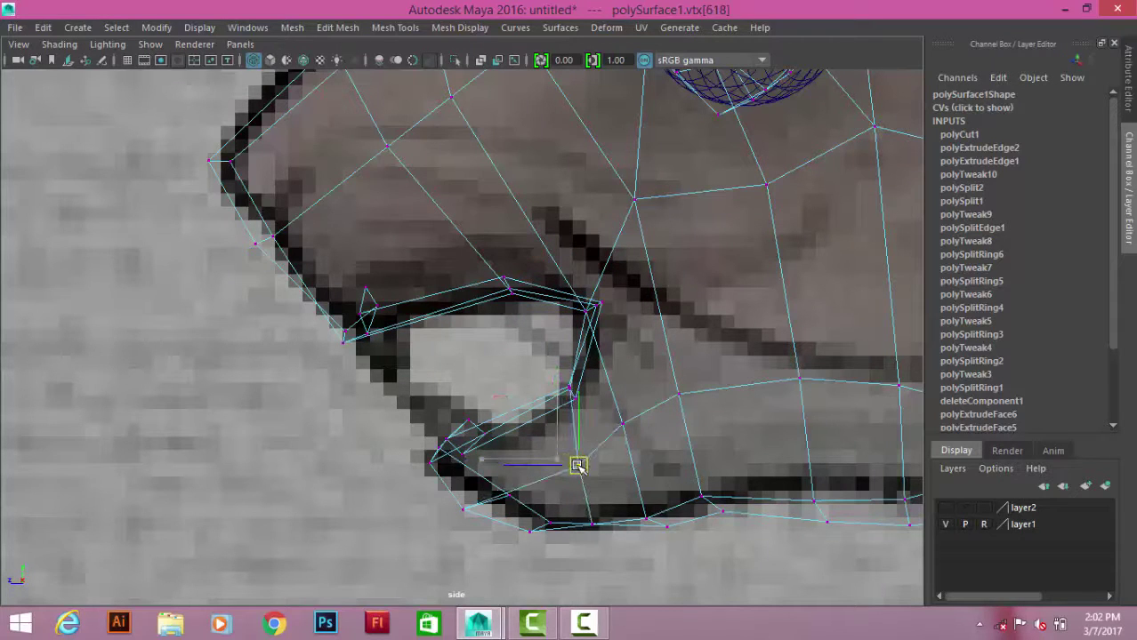
left_click(705, 572)
- Inspect the reshaped mouth in perspective with the mesh in low-poly display
key("space")
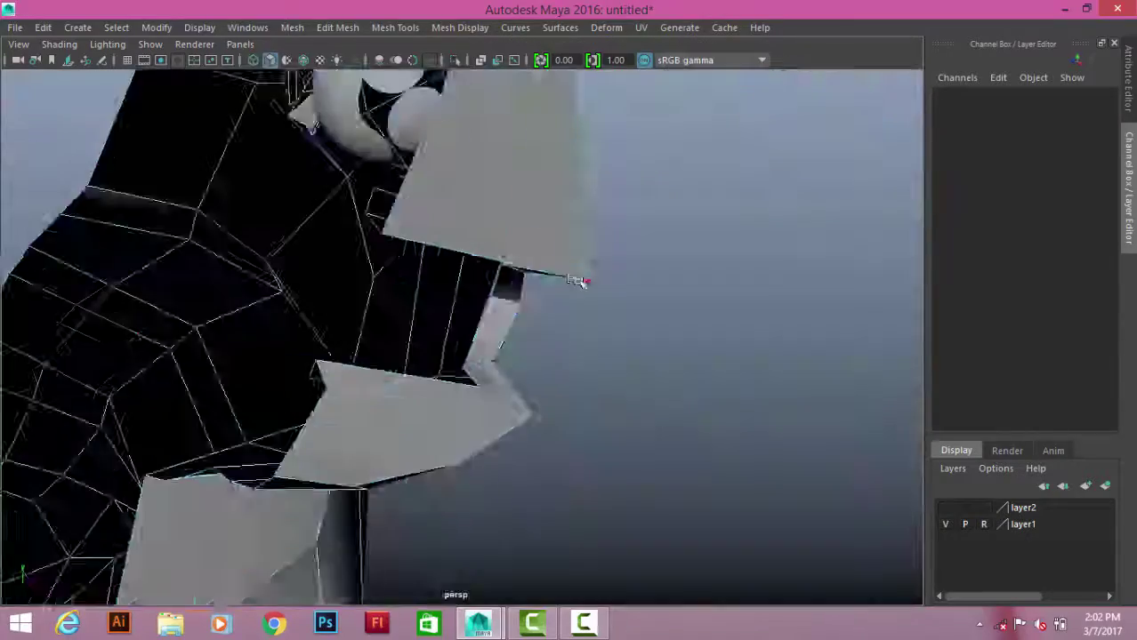
mouse_move(578, 281)
left_mouse_down("alt")
mouse_move(591, 249)
mouse_move(647, 239)
left_mouse_up("alt")
right_click_drag(573, 157, 630, 137)
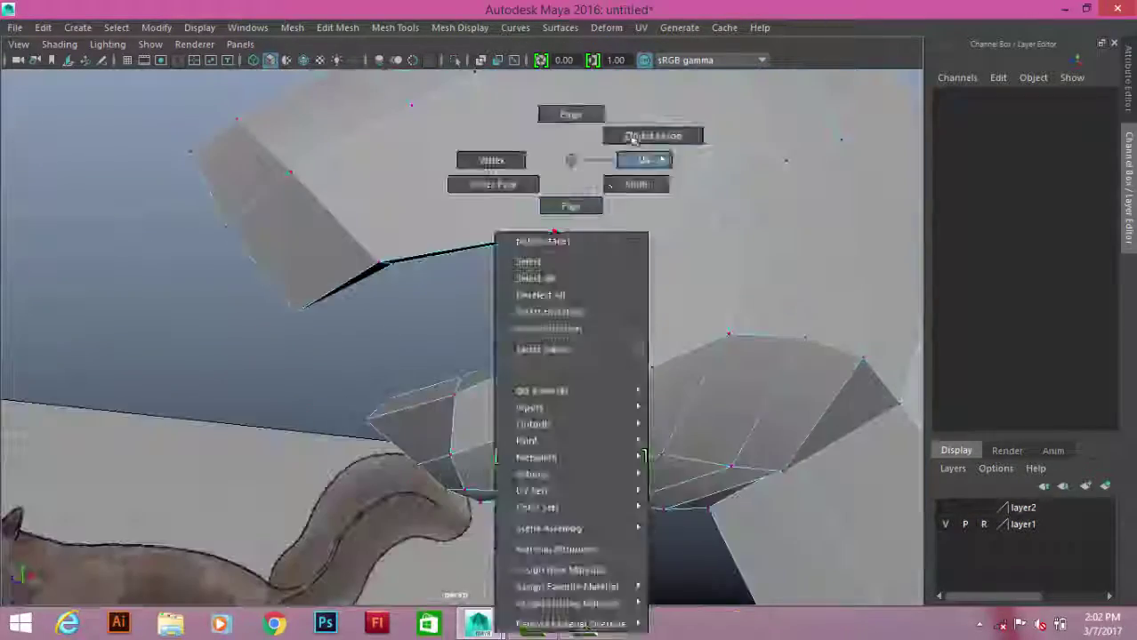
scroll(422, 242, "up", 3)
scroll(414, 246, "down", 3)
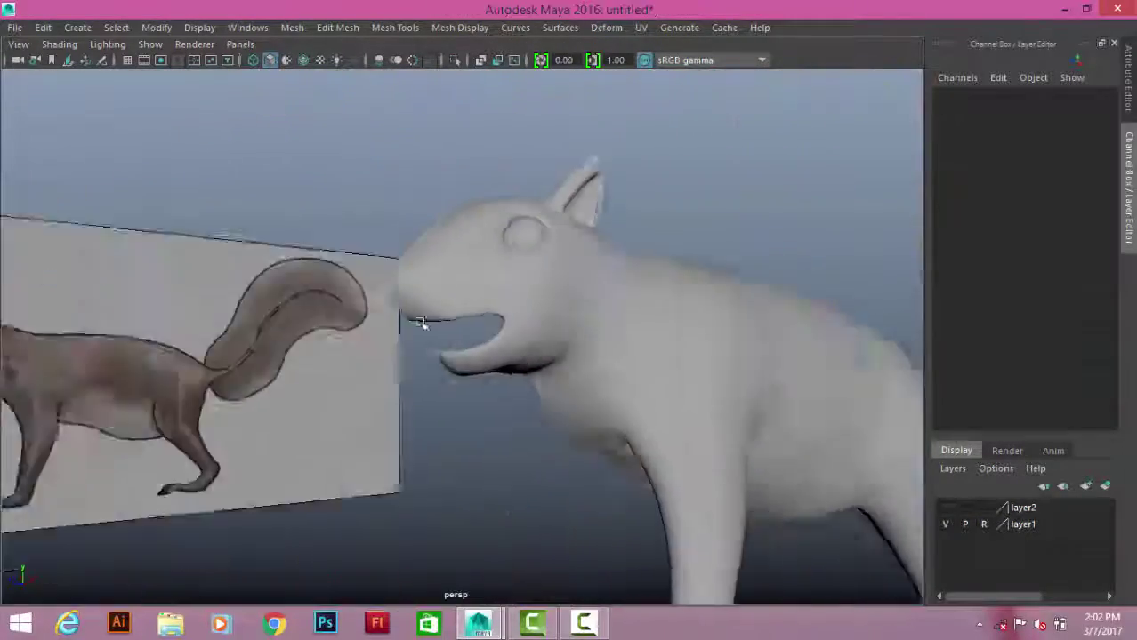
left_click_drag(414, 247, 705, 342, "alt")
left_click(640, 374)
key("1")
key("space")
key("space")
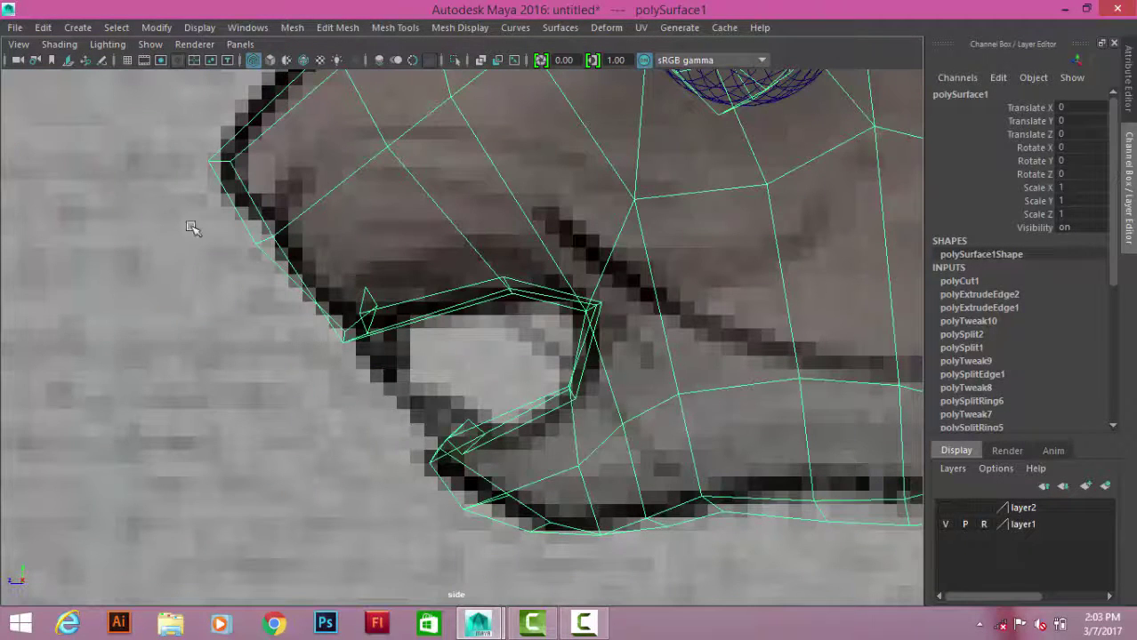
- Insert an edge loop along the upper lip and adjust it in side view
right_click_drag(117, 191, 75, 216, "shift")
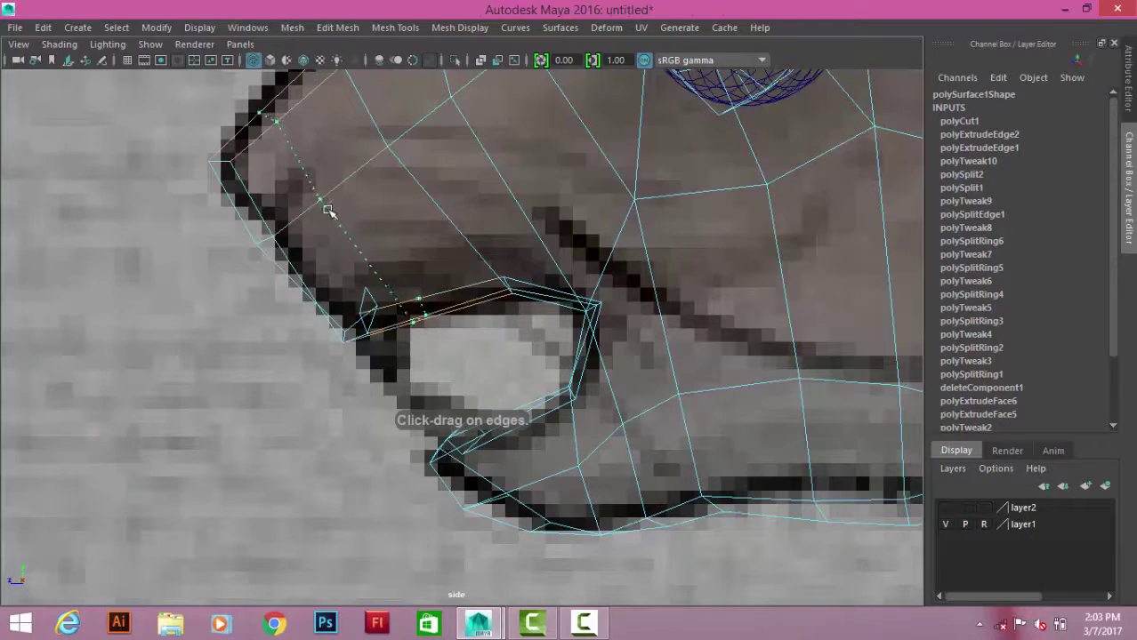
left_click(327, 210)
mouse_move(327, 210)
middle_mouse_down("alt")
mouse_move(390, 308)
mouse_move(520, 286)
mouse_move(500, 345)
middle_mouse_up("alt")
key("w")
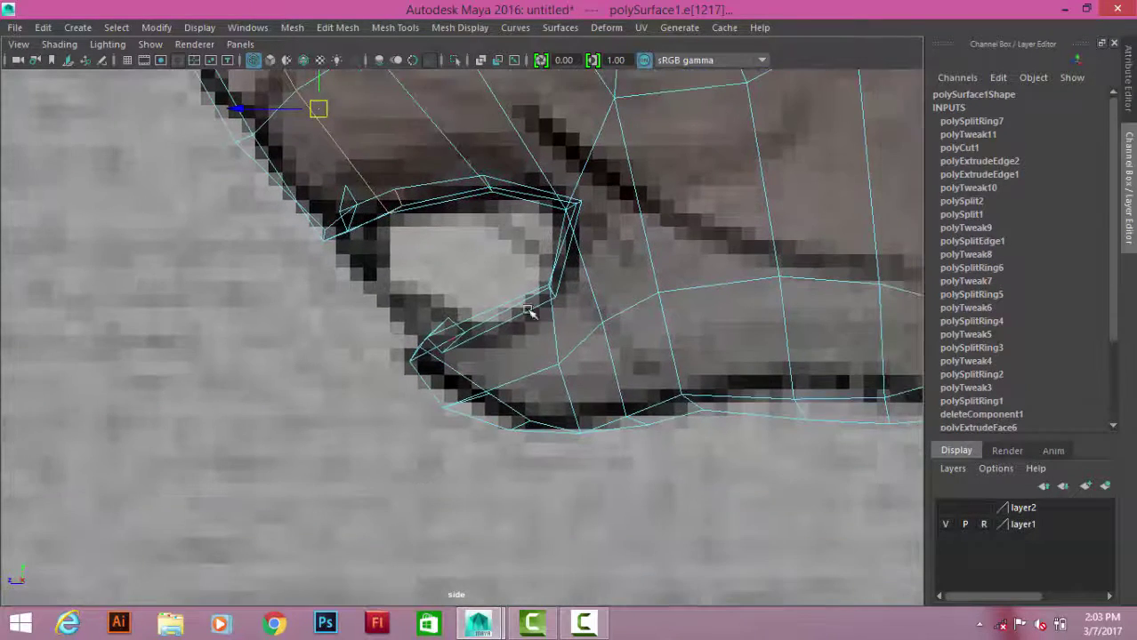
scroll(500, 345, "down", 3)
scroll(500, 345, "up", 3)
scroll(499, 365, "up", 4)
middle_click_drag(426, 310, 488, 303, "alt")
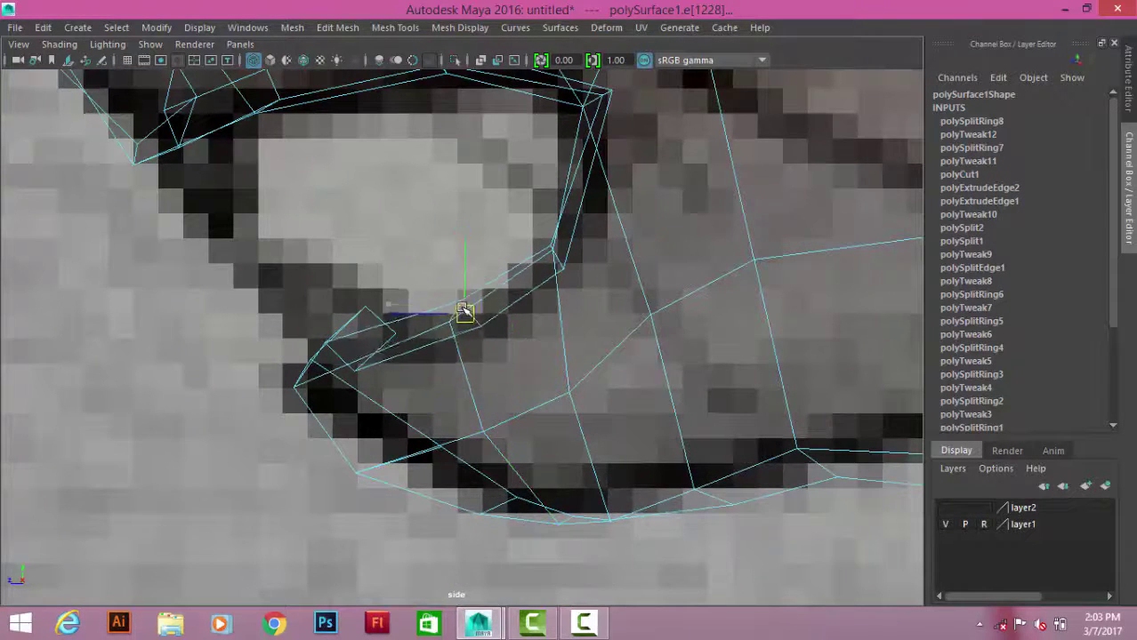
- Preview the whole squirrel smoothed in perspective, then return to low-poly display
key("space")
mouse_move(641, 249)
middle_mouse_down("alt")
mouse_move(588, 173)
mouse_move(616, 200)
mouse_move(632, 322)
mouse_move(458, 285)
mouse_move(528, 256)
mouse_move(627, 284)
mouse_move(553, 229)
mouse_move(531, 275)
mouse_move(490, 297)
mouse_move(456, 289)
mouse_move(464, 309)
mouse_move(495, 249)
mouse_move(440, 236)
mouse_move(411, 286)
mouse_move(467, 249)
mouse_move(476, 389)
mouse_move(437, 324)
mouse_move(622, 338)
mouse_move(578, 324)
middle_mouse_up("alt")
key("F8")
key("3")
key("1")
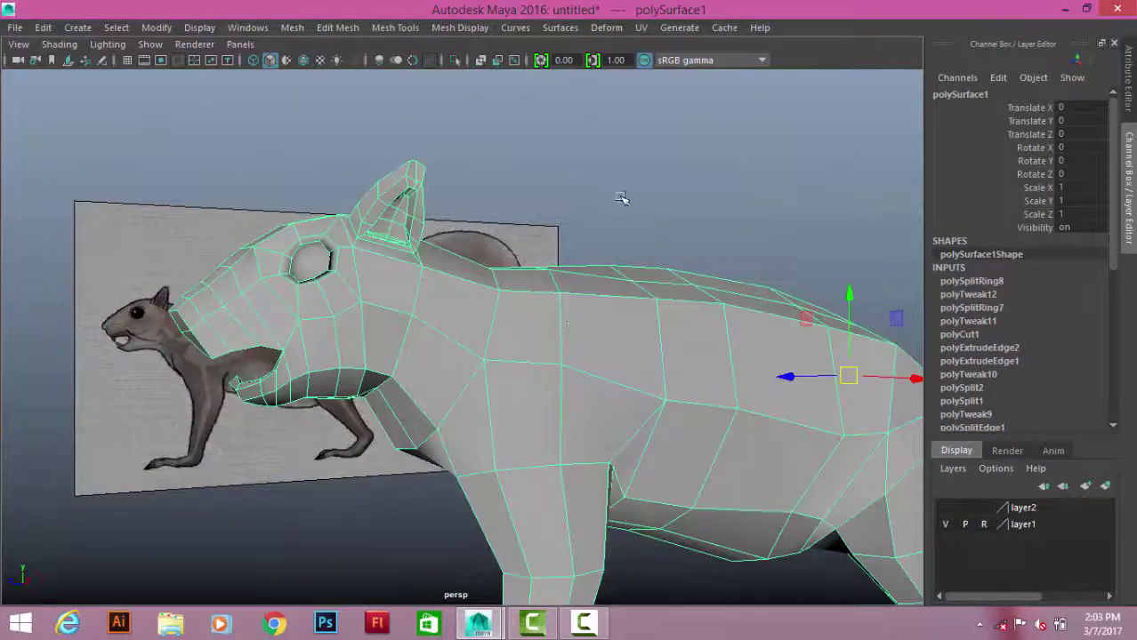
key("3")
left_click(621, 198)
left_click_drag(620, 198, 403, 290, "alt")
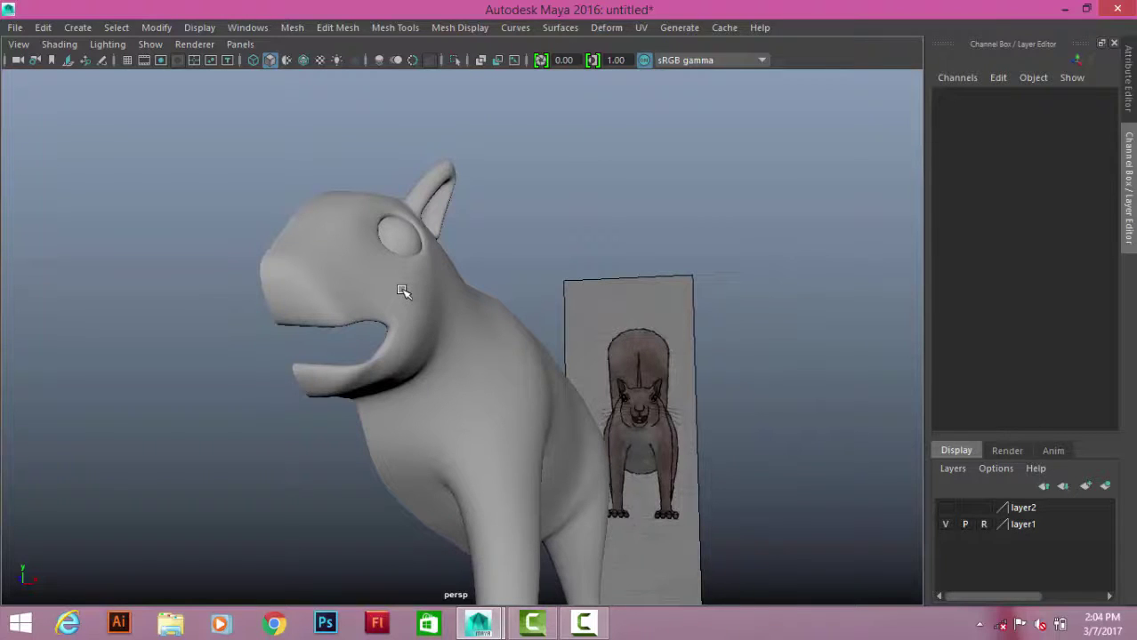
mouse_move(644, 224)
left_mouse_down("alt")
mouse_move(439, 383)
mouse_move(391, 326)
mouse_move(406, 300)
left_mouse_up("alt")
left_click(439, 383)
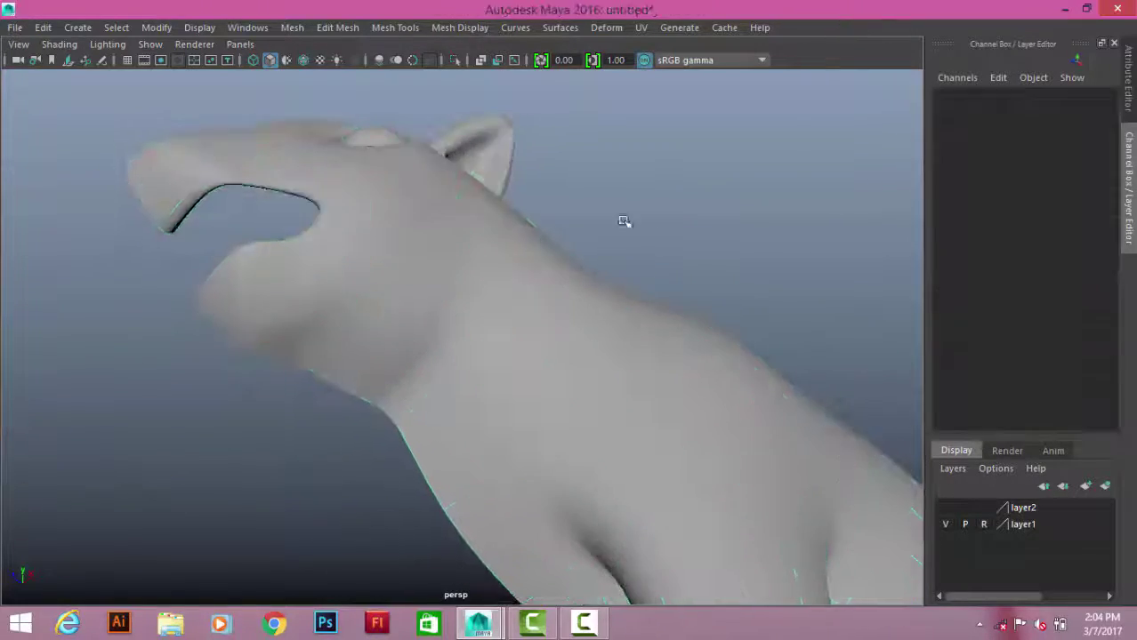
left_click_drag(622, 220, 476, 318, "alt")
scroll(703, 459, "up", 5)
key("f")
scroll(377, 265, "up", 5)
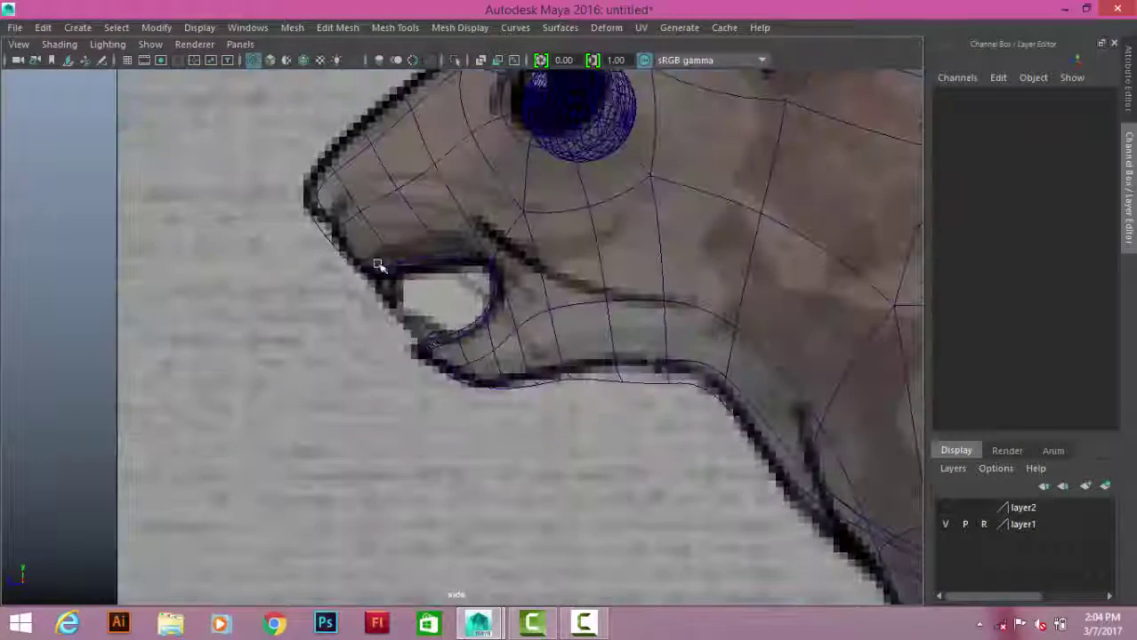
scroll(331, 217, "up", 2)
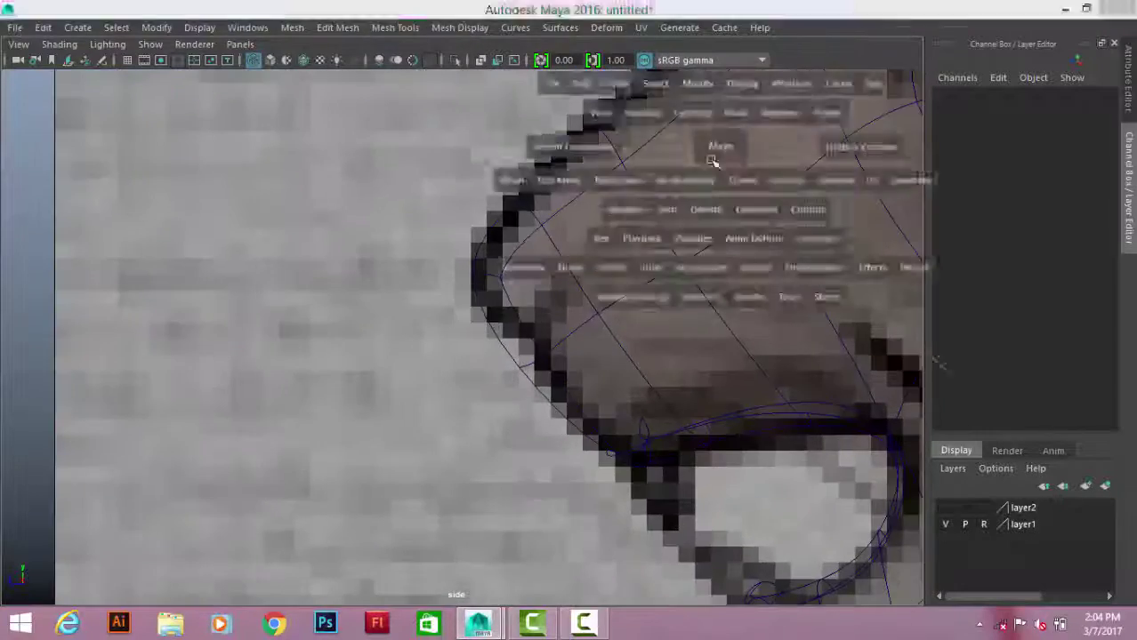
left_click_drag(715, 147, 715, 98)
left_click(575, 259)
left_click_drag(576, 259, 498, 267, "alt")
right_click_drag(431, 157, 431, 114)
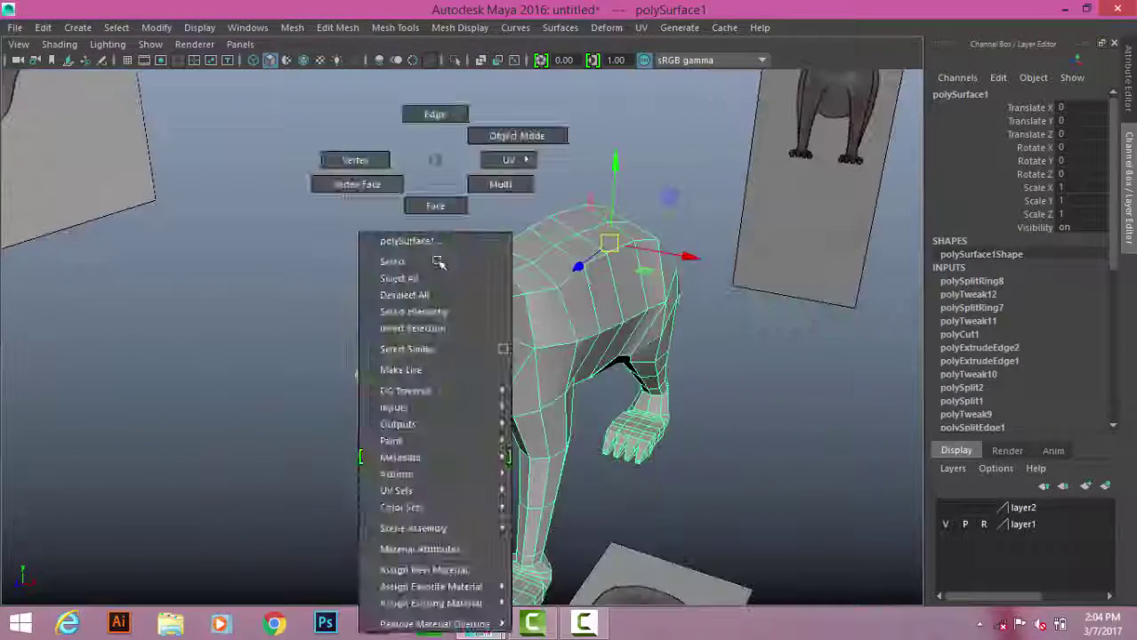
mouse_move(431, 178)
left_mouse_down("alt")
mouse_move(414, 271)
mouse_move(397, 296)
mouse_move(307, 264)
mouse_move(550, 363)
mouse_move(539, 337)
mouse_move(765, 304)
mouse_move(551, 374)
mouse_move(601, 371)
mouse_move(728, 401)
mouse_move(671, 325)
left_mouse_up("alt")
left_click(414, 272)
- Inspect the half squirrel mesh in wireframe and shaded display
key("4")
left_click_drag(541, 322, 490, 234, "alt")
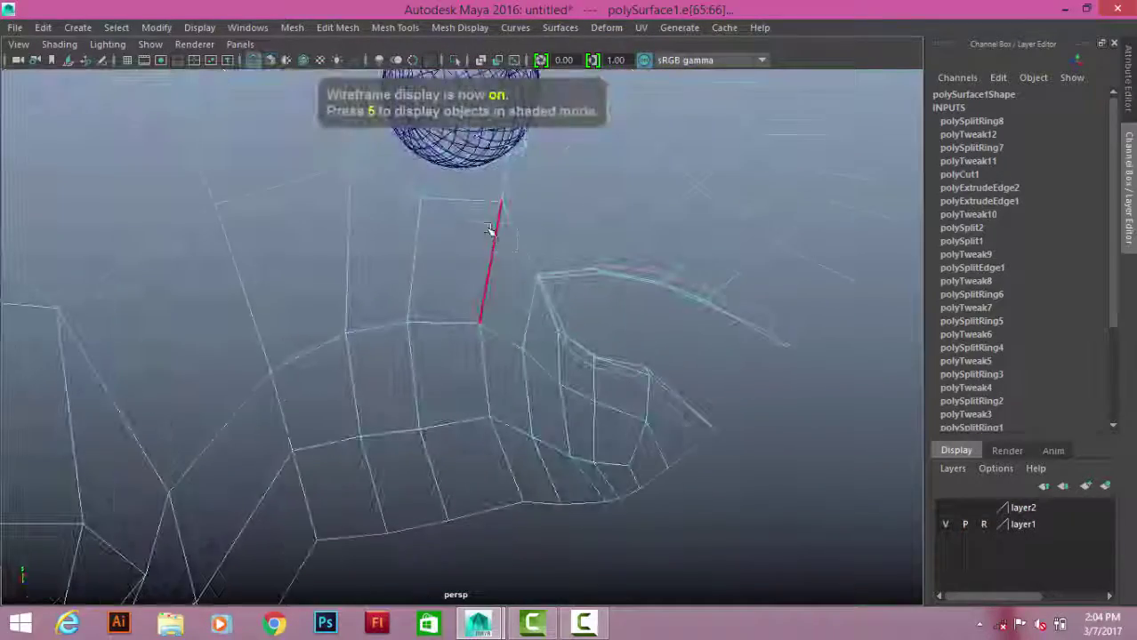
left_click_drag(705, 399, 681, 242, "alt")
mouse_move(681, 242)
left_mouse_down()
mouse_move(785, 301)
mouse_move(462, 351)
left_mouse_up()
key("5")
scroll(453, 411, "up", 5)
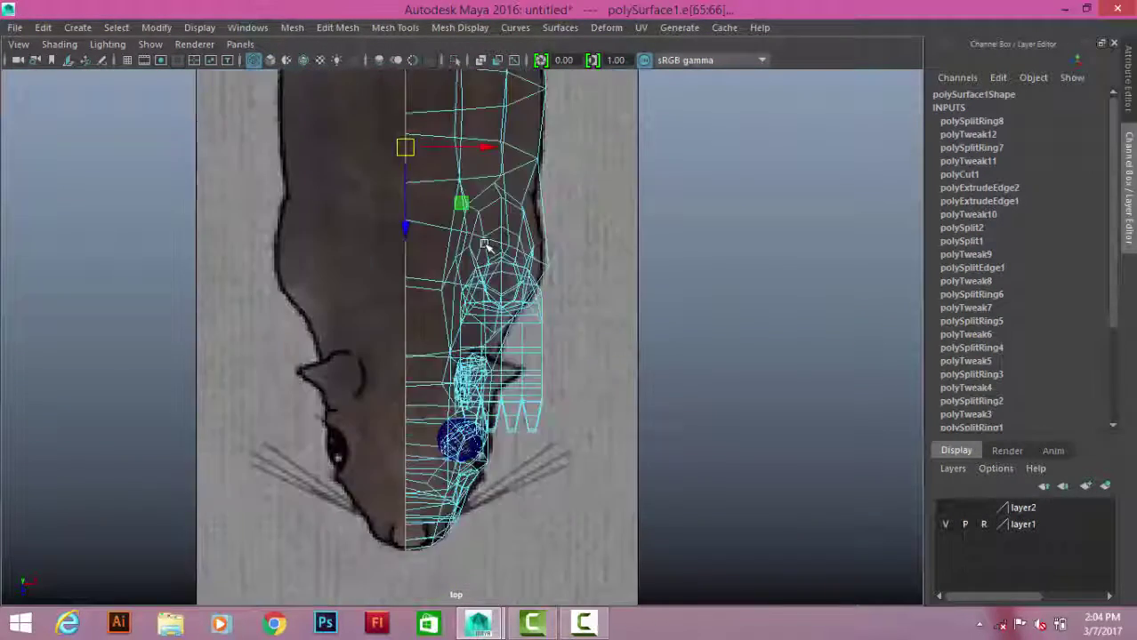
key("space")
key("space")
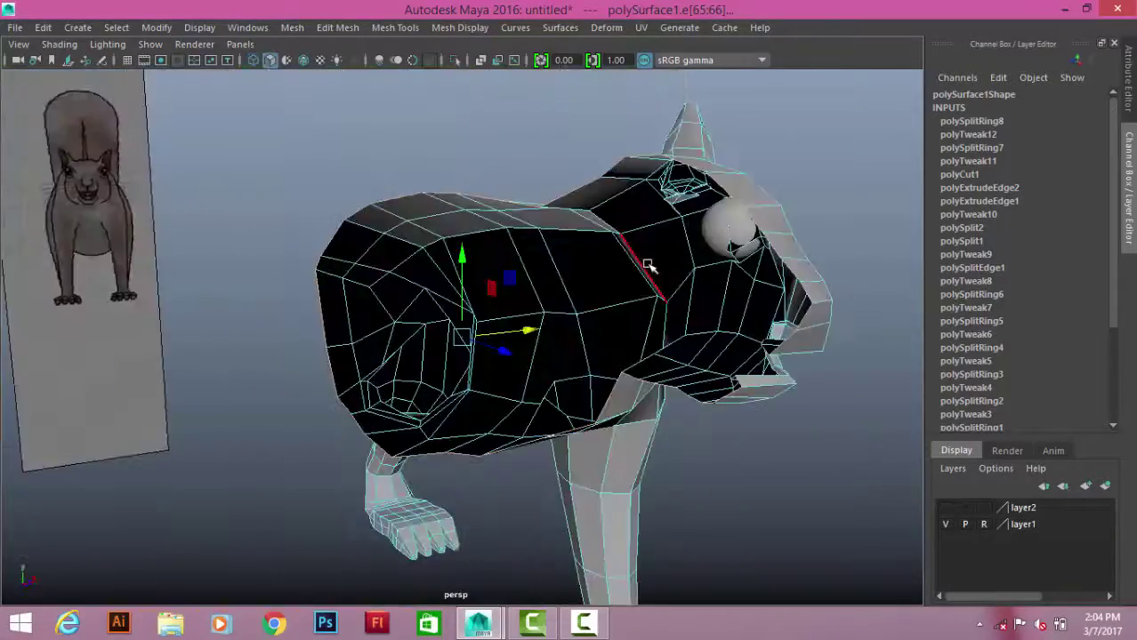
left_click_drag(648, 253, 743, 347, "alt")
right_click_drag(597, 160, 672, 102)
- Delete the squirrel mesh's construction history via Edit > Delete by Type > History
left_click(43, 28)
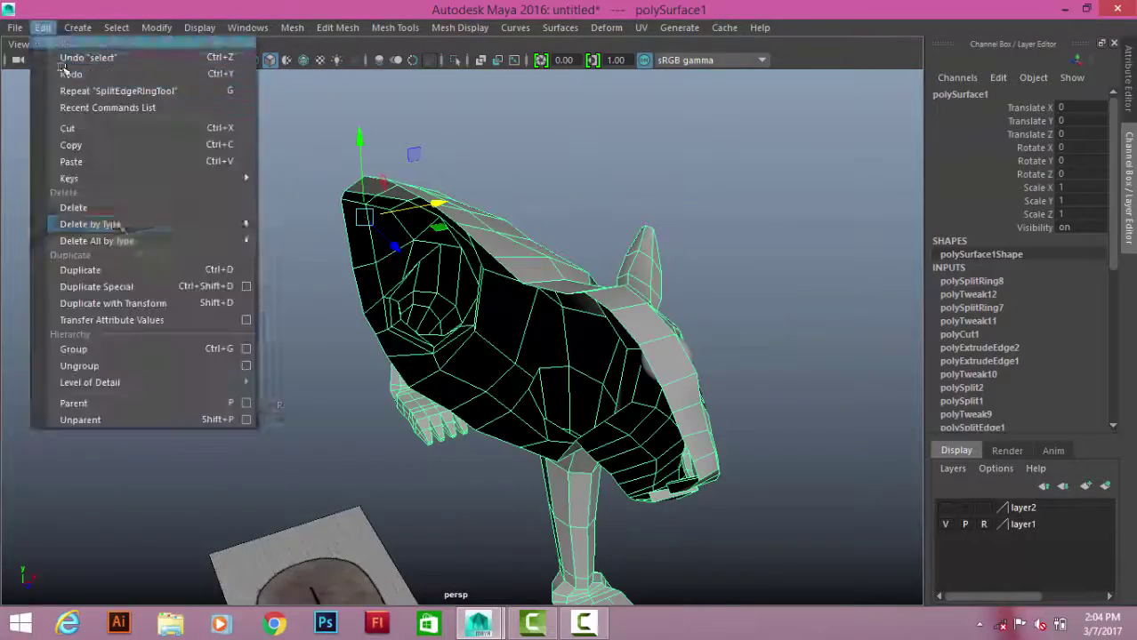
left_click(321, 238)
left_click(496, 278)
left_click_drag(497, 278, 521, 345, "alt")
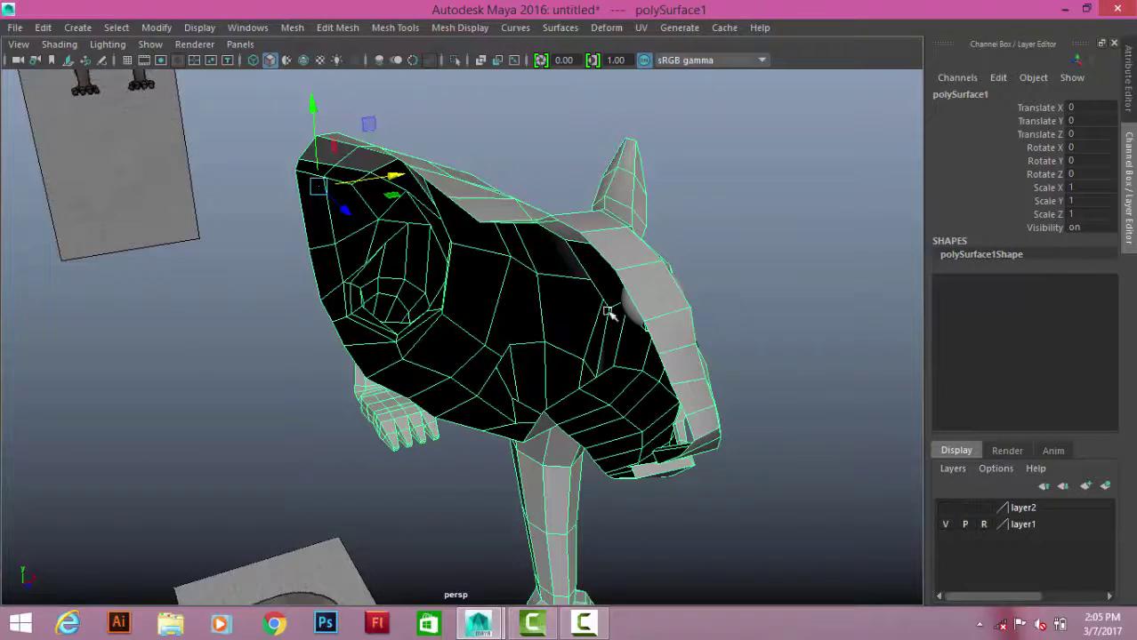
- Mirror the half mesh into a full squirrel and preview it smoothed
right_click_drag(776, 259, 899, 425, "shift")
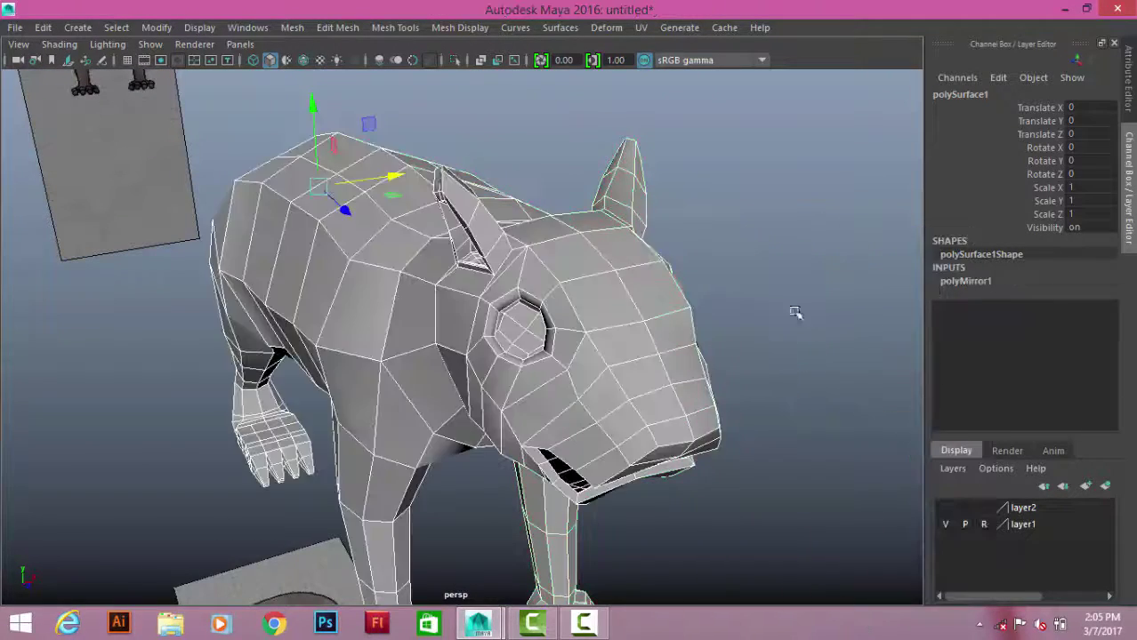
mouse_move(795, 315)
left_mouse_down("alt")
mouse_move(428, 304)
mouse_move(470, 253)
mouse_move(524, 257)
mouse_move(515, 315)
mouse_move(578, 231)
mouse_move(600, 223)
mouse_move(578, 267)
mouse_move(547, 269)
left_mouse_up("alt")
key("3")
left_click_drag(431, 409, 355, 478)
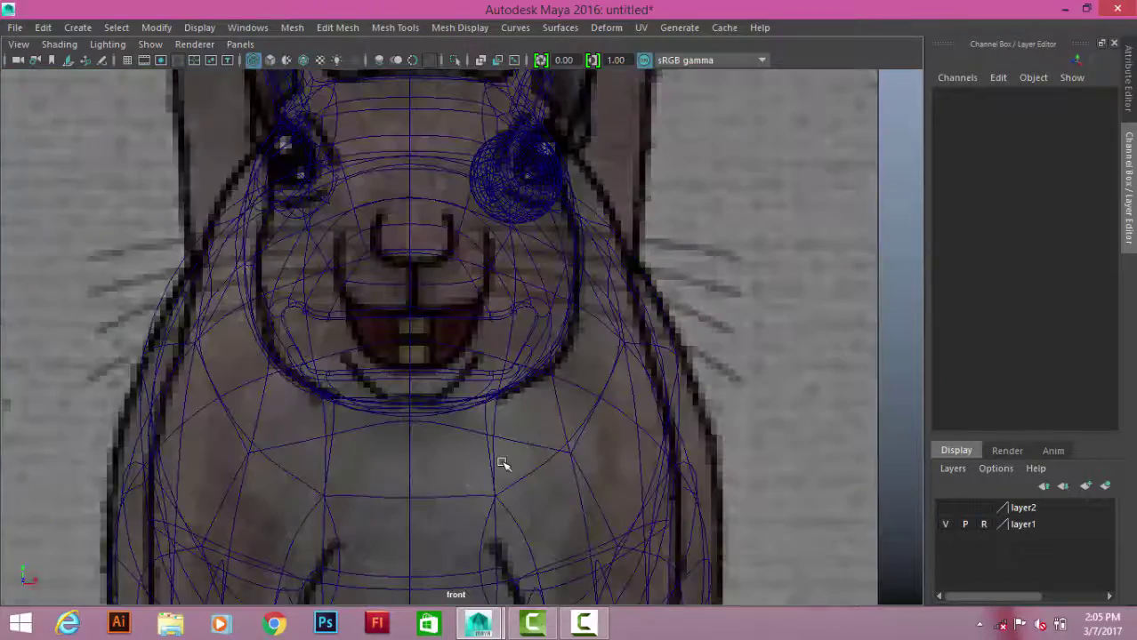
- Select the vertices around the mouth opening and pull them inward toward the centre line
left_click(524, 302)
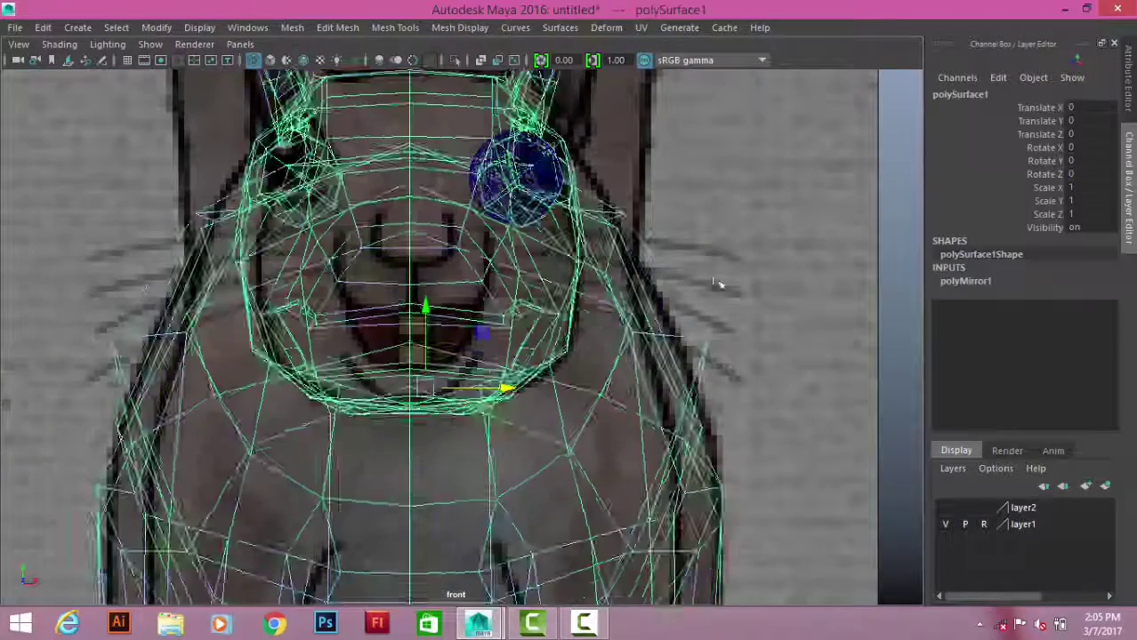
left_click(536, 307)
left_click(536, 308)
left_click_drag(569, 356, 639, 356)
scroll(386, 247, "up", 3)
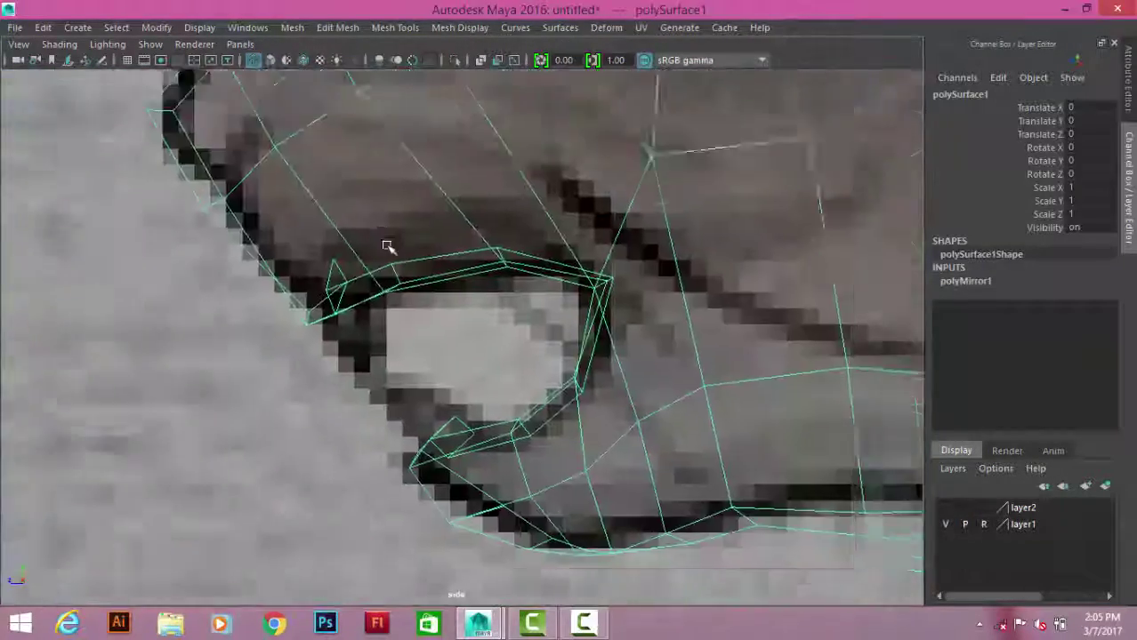
scroll(375, 289, "down", 5)
scroll(386, 291, "up", 5)
mouse_move(422, 305)
right_mouse_down()
mouse_move(332, 241)
mouse_move(292, 284)
right_mouse_up()
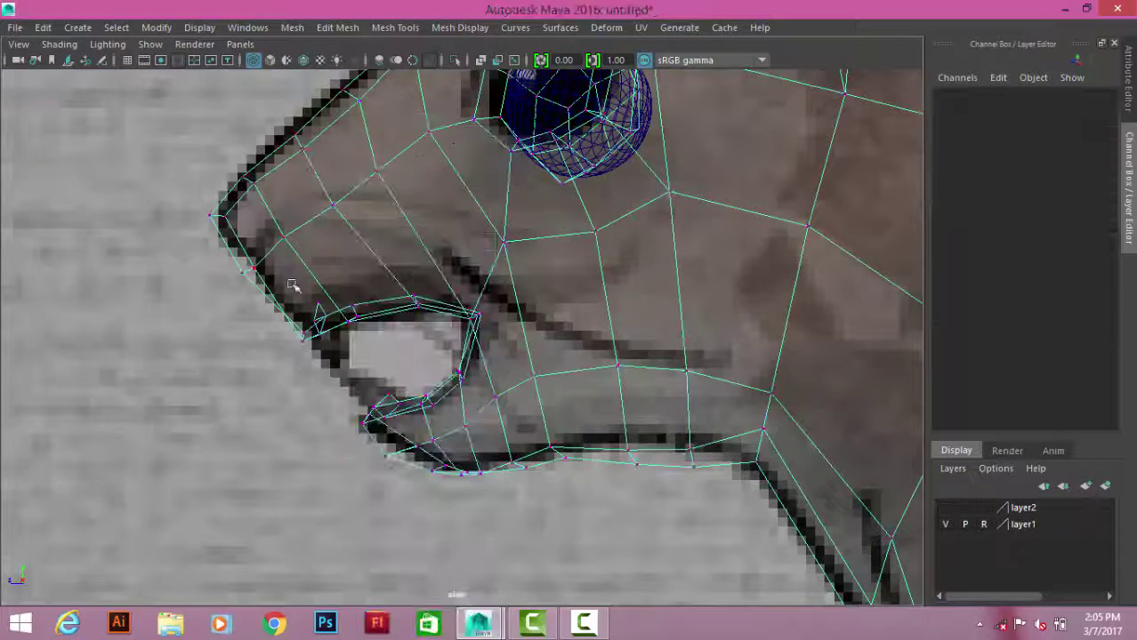
left_click_drag(504, 427, 503, 432)
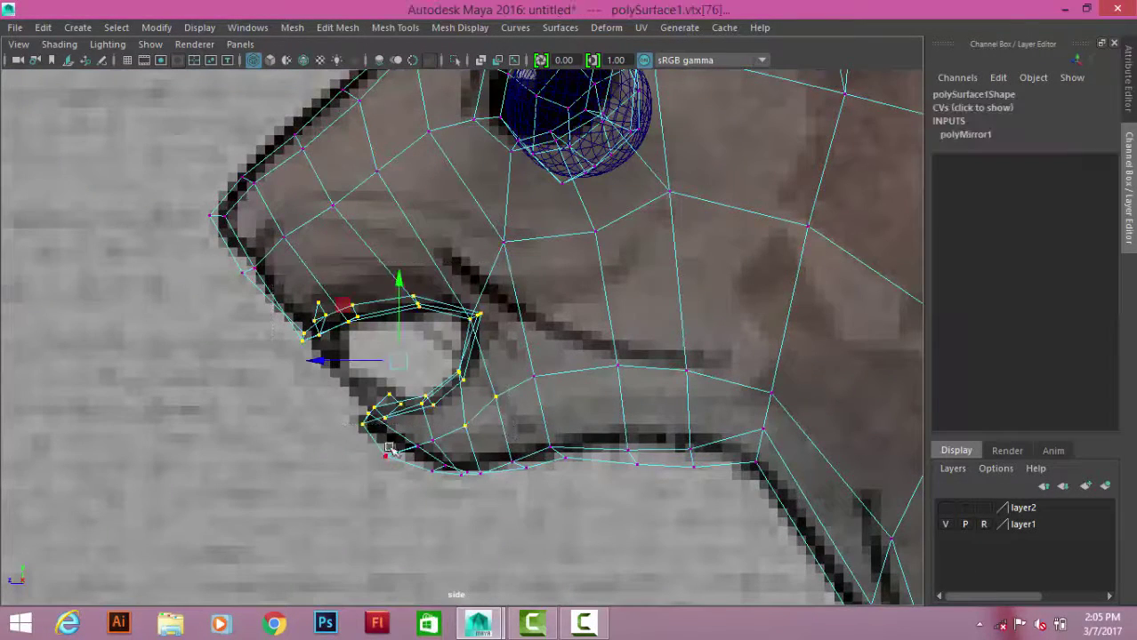
left_click_drag(239, 414, 240, 458)
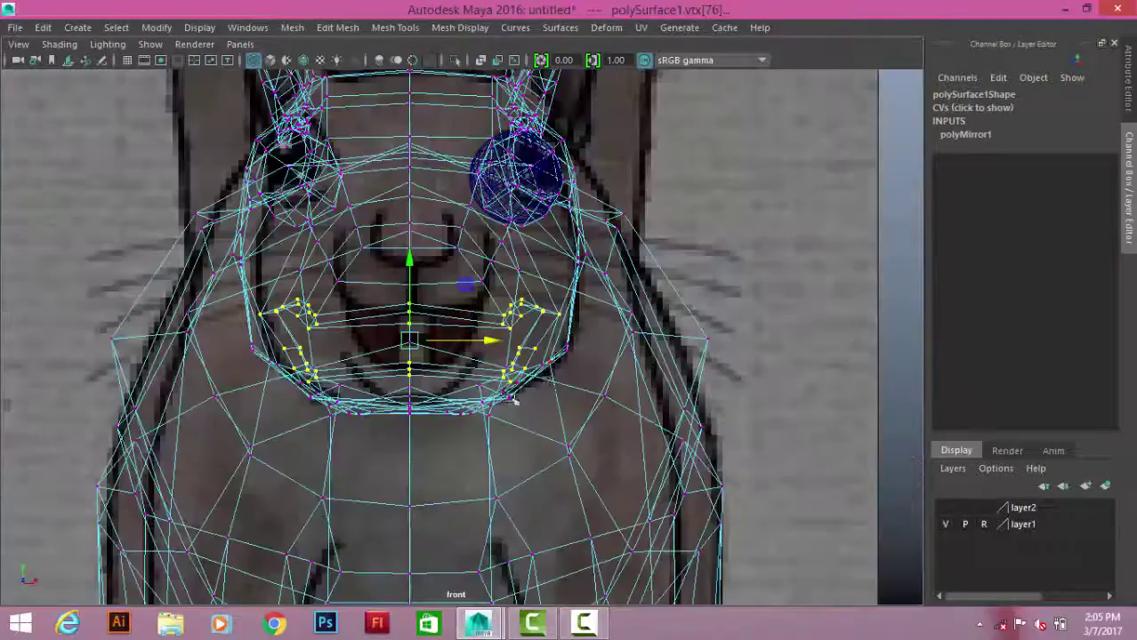
scroll(547, 376, "up", 2)
scroll(549, 347, "up", 2)
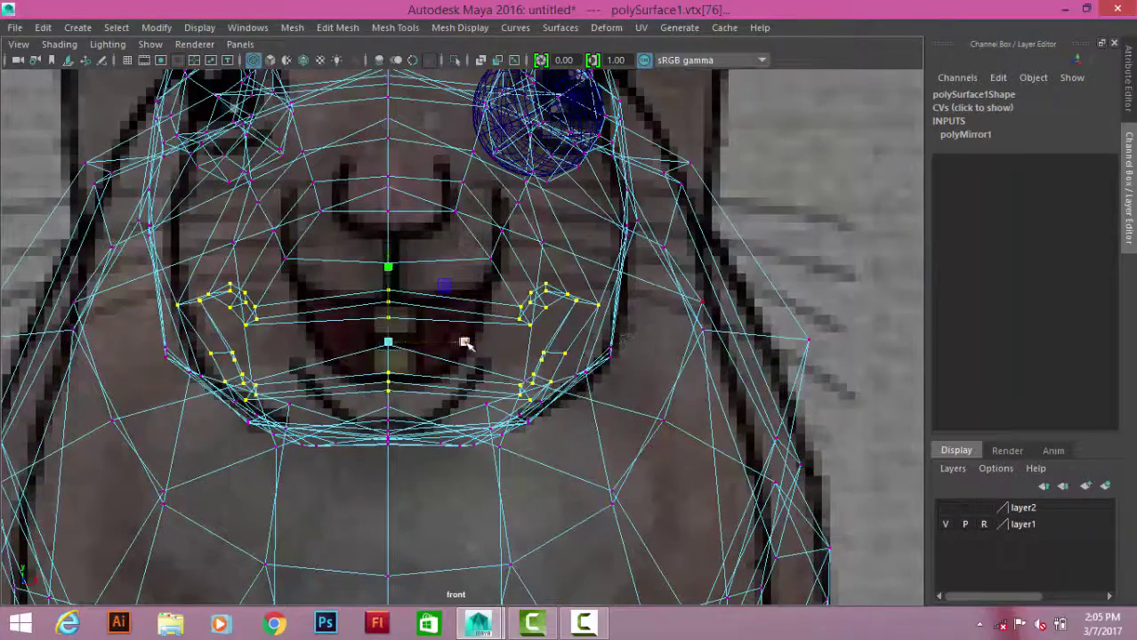
left_click_drag(465, 343, 431, 353)
- Scale the right mouth-corner vertices toward the centre and raise them
scroll(431, 353, "up", 2)
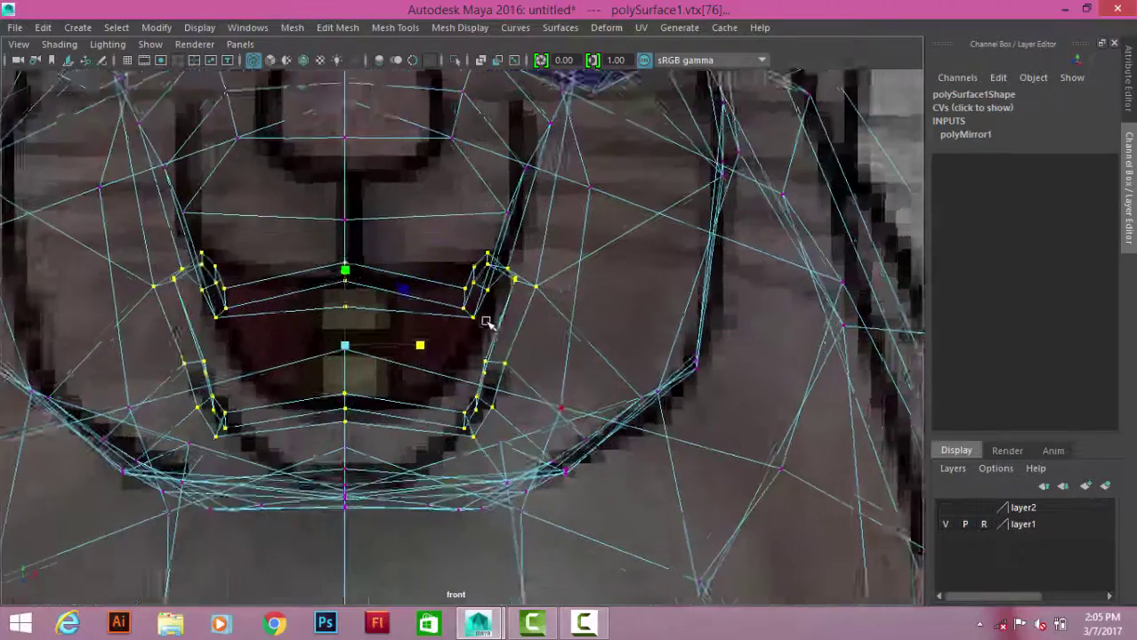
scroll(436, 347, "up", 2)
left_click_drag(439, 268, 461, 313)
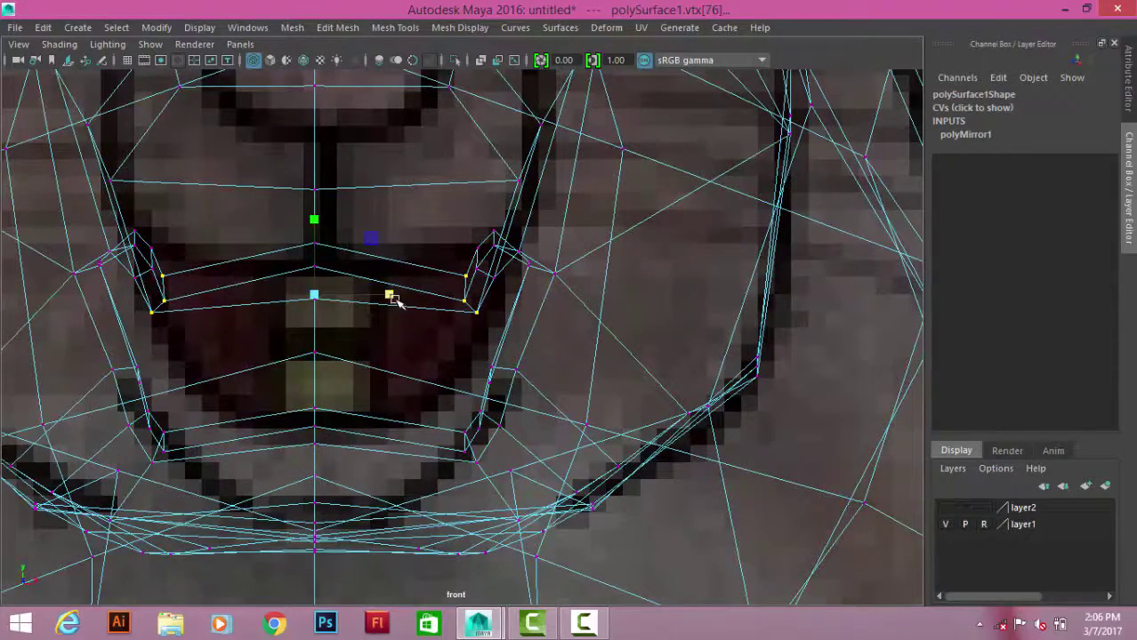
left_click_drag(392, 298, 375, 297)
key("w")
left_click_drag(314, 219, 320, 201)
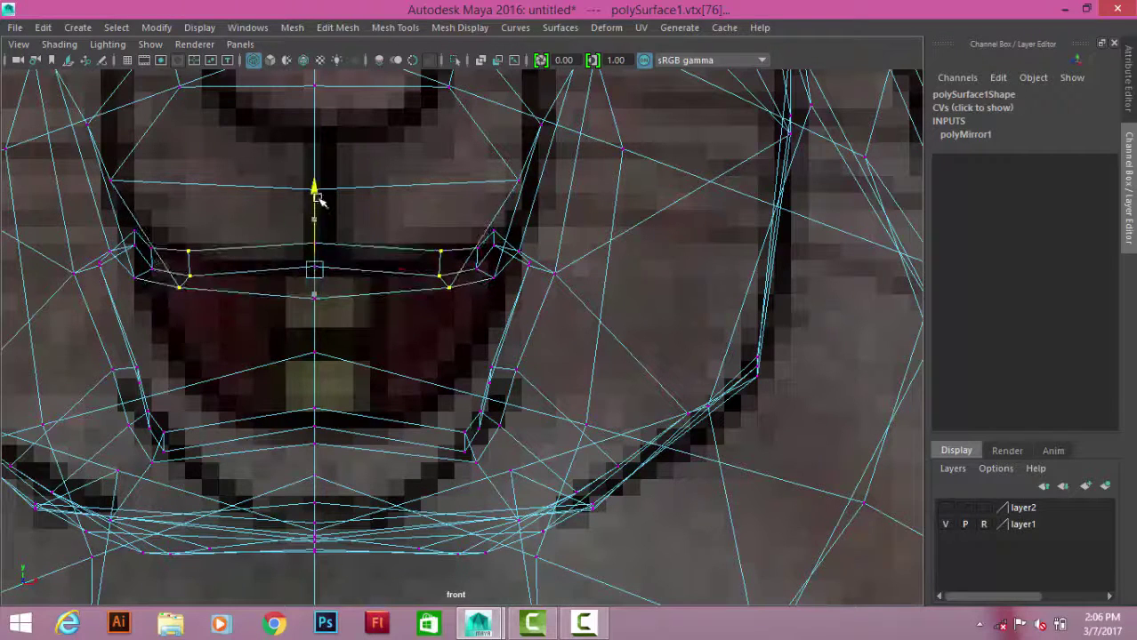
- Pull the lower mouth corners inward and lower the lower-lip centre vertices to match the front reference
left_click_drag(327, 318, 327, 318)
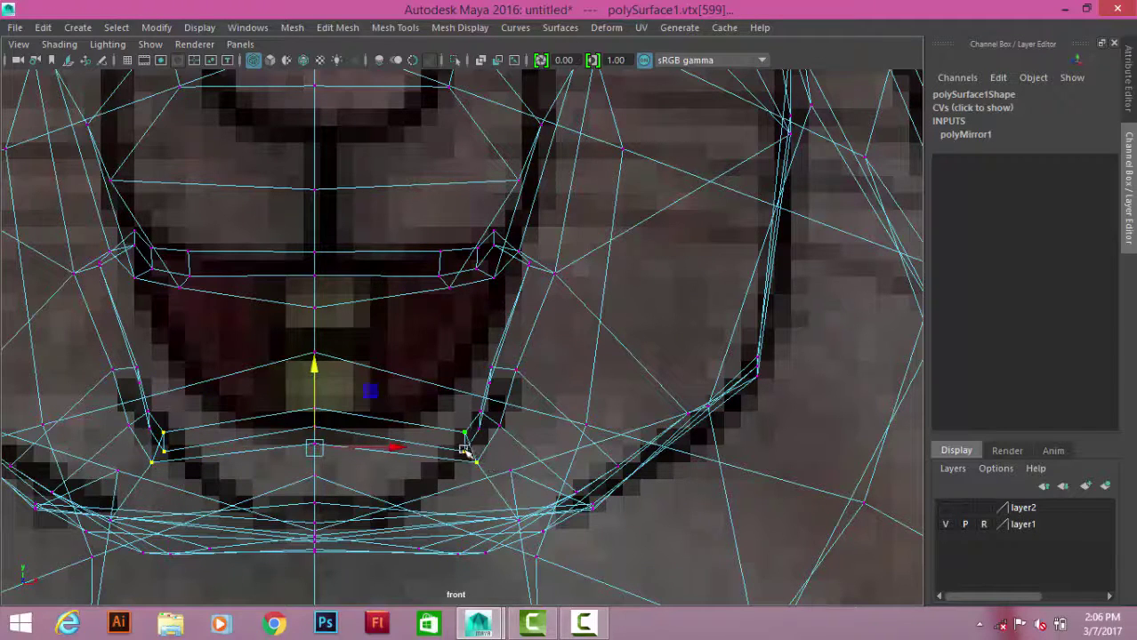
left_click(368, 452)
left_click_drag(390, 450, 388, 437)
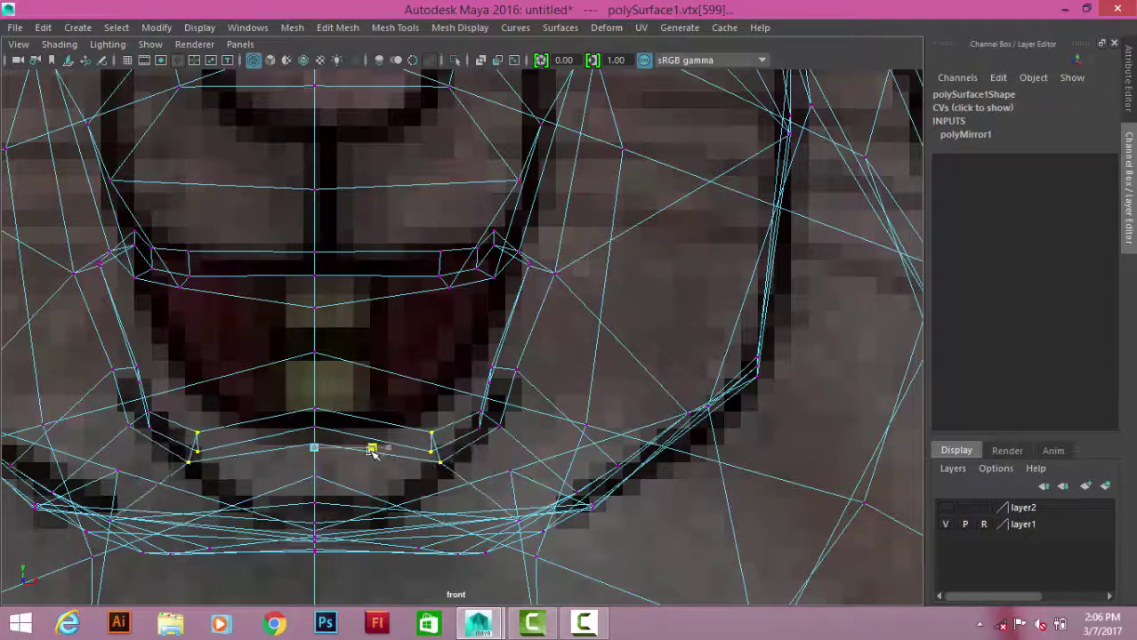
left_click_drag(313, 378, 314, 396)
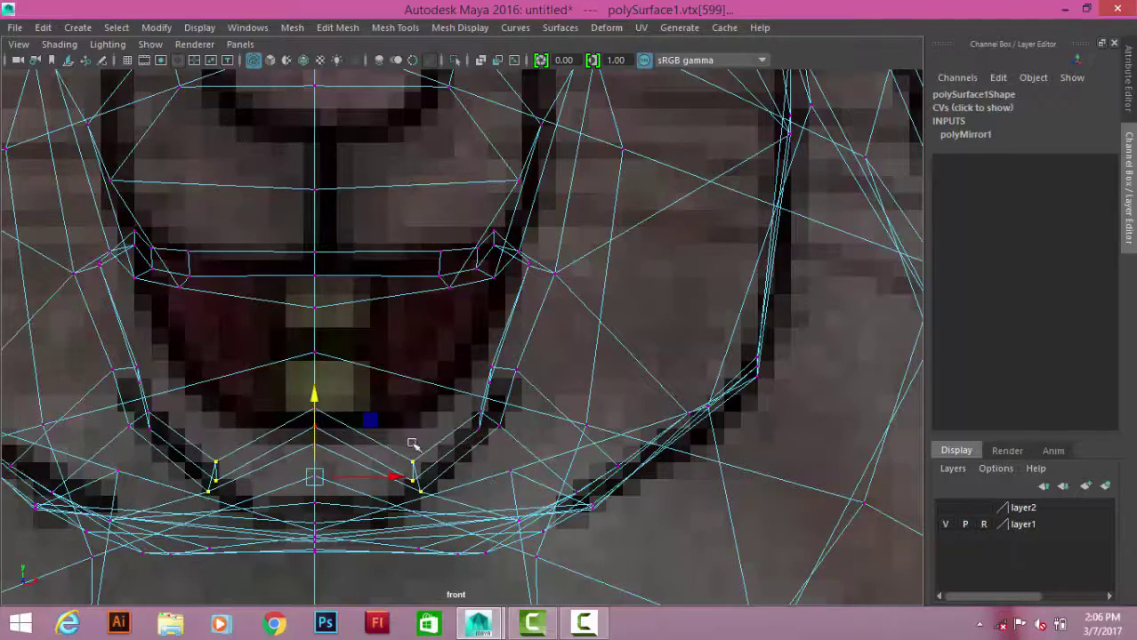
key("space")
key("space")
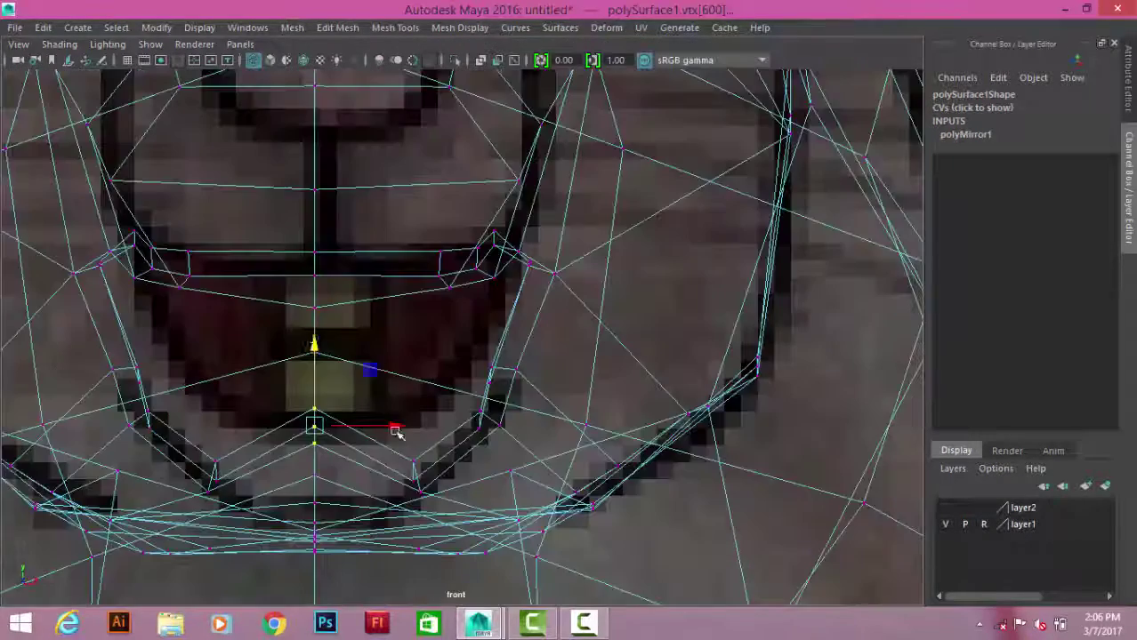
left_click_drag(311, 340, 299, 389)
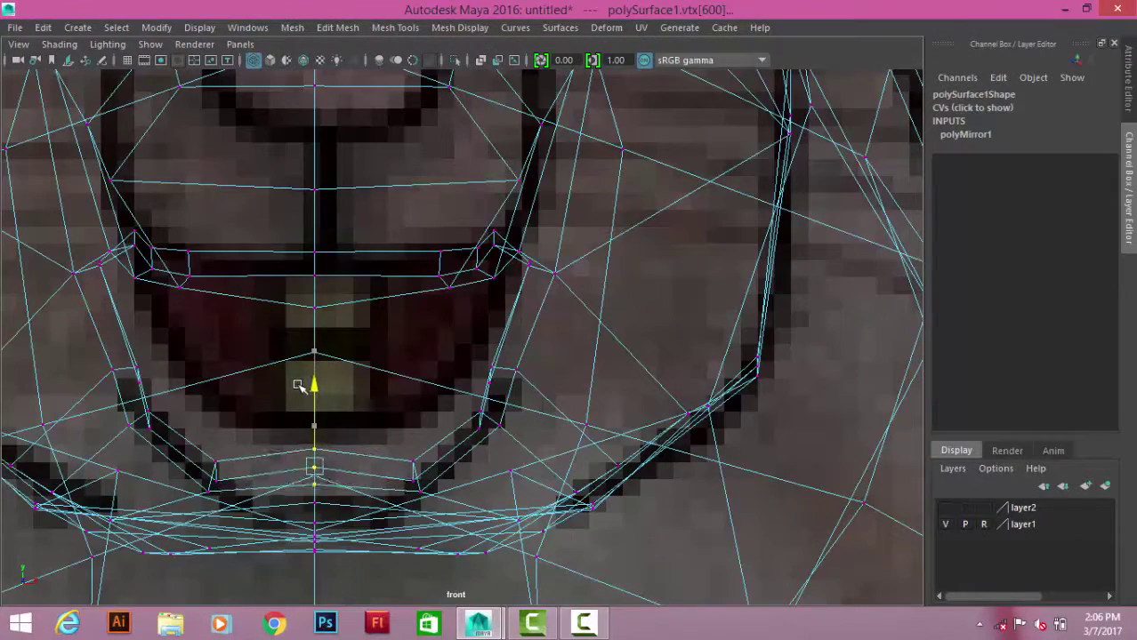
key("space")
key("space")
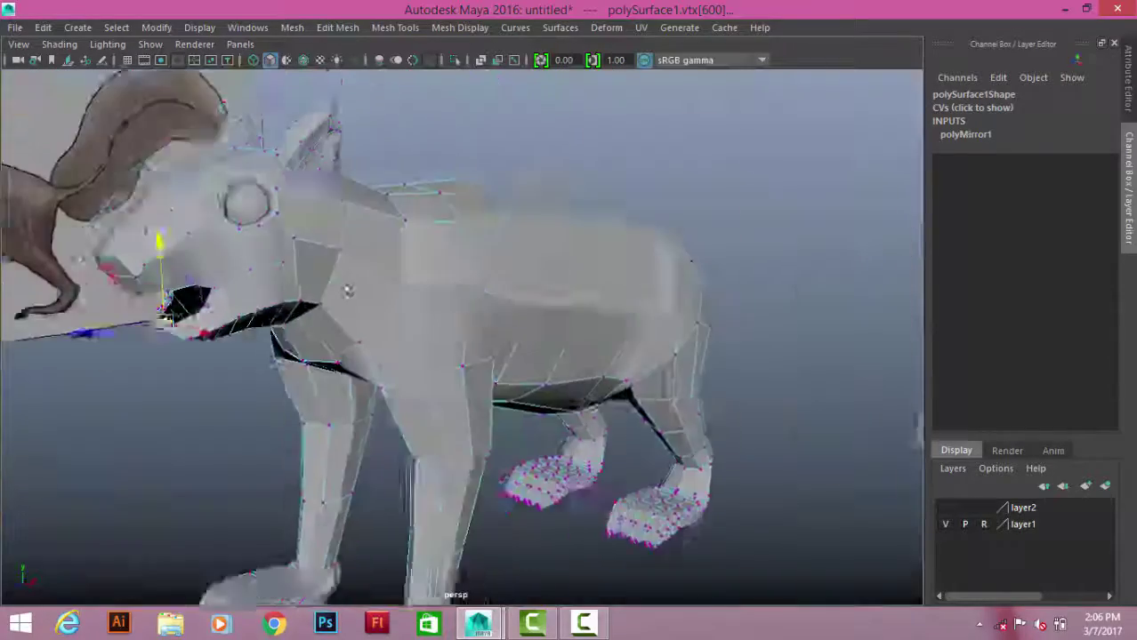
- Orbit around the squirrel's head to inspect the opened mouth from above, below and the side
mouse_move(348, 287)
left_mouse_down("alt")
mouse_move(449, 297)
mouse_move(387, 260)
mouse_move(720, 264)
mouse_move(560, 304)
mouse_move(642, 292)
mouse_move(598, 220)
left_mouse_up("alt")
mouse_move(608, 300)
left_mouse_down("alt")
mouse_move(525, 409)
mouse_move(764, 386)
mouse_move(507, 368)
mouse_move(462, 391)
mouse_move(472, 283)
mouse_move(551, 402)
left_mouse_up("alt")
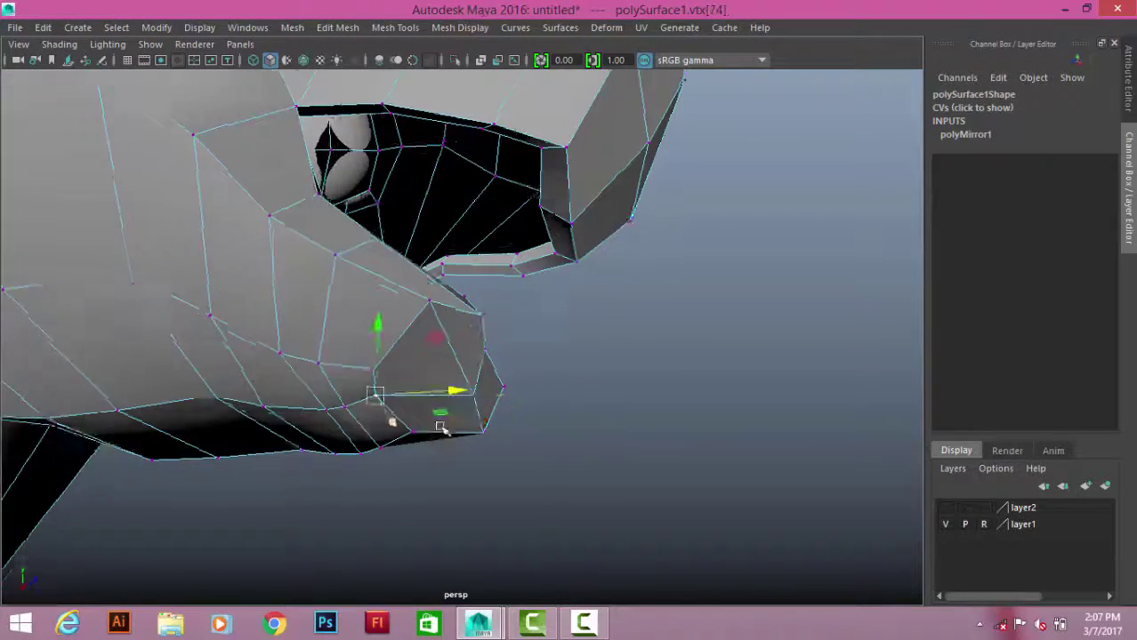
mouse_move(441, 428)
left_mouse_down("alt")
mouse_move(469, 387)
mouse_move(348, 388)
mouse_move(418, 325)
mouse_move(375, 321)
mouse_move(363, 350)
mouse_move(401, 309)
mouse_move(300, 381)
left_mouse_up("alt")
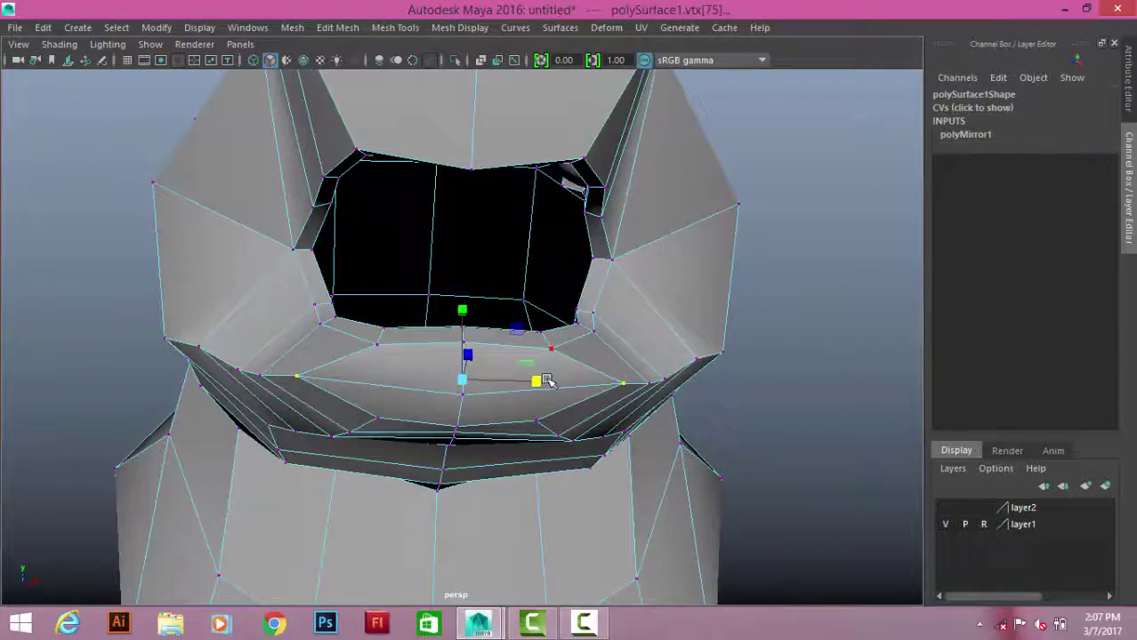
left_click_drag(502, 392, 418, 338, "alt")
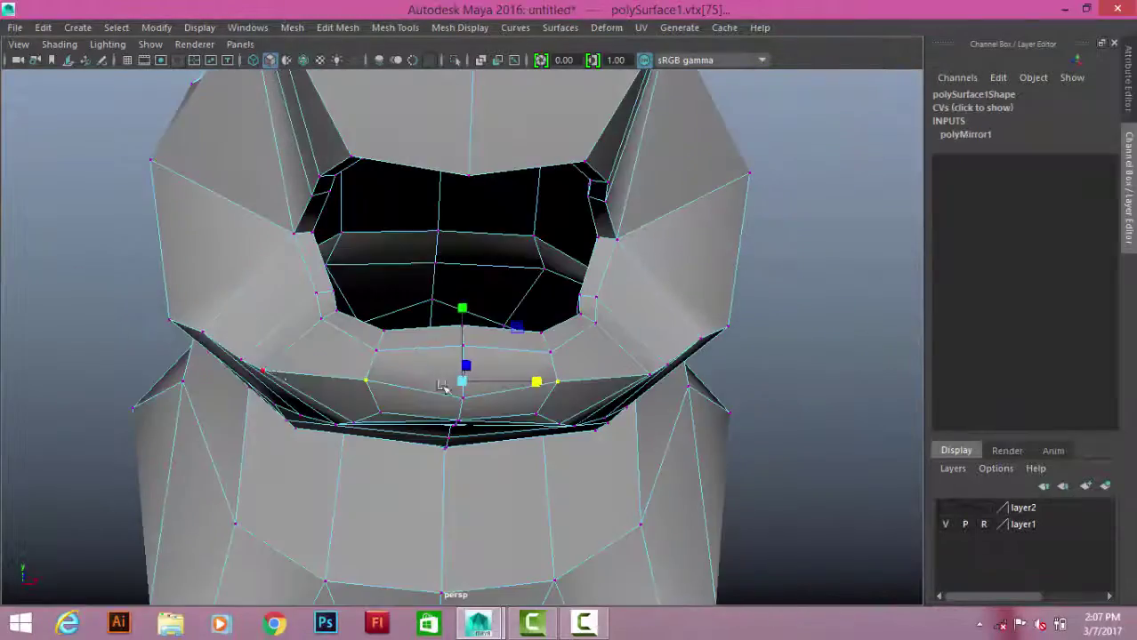
right_click_drag(418, 338, 413, 321, "alt")
left_click_drag(413, 322, 639, 375, "alt")
- Select a mouth vertex and frame it in the front view before returning to perspective
left_click(639, 376)
right_click_drag(640, 375, 406, 317, "alt")
right_click_drag(210, 231, 238, 202)
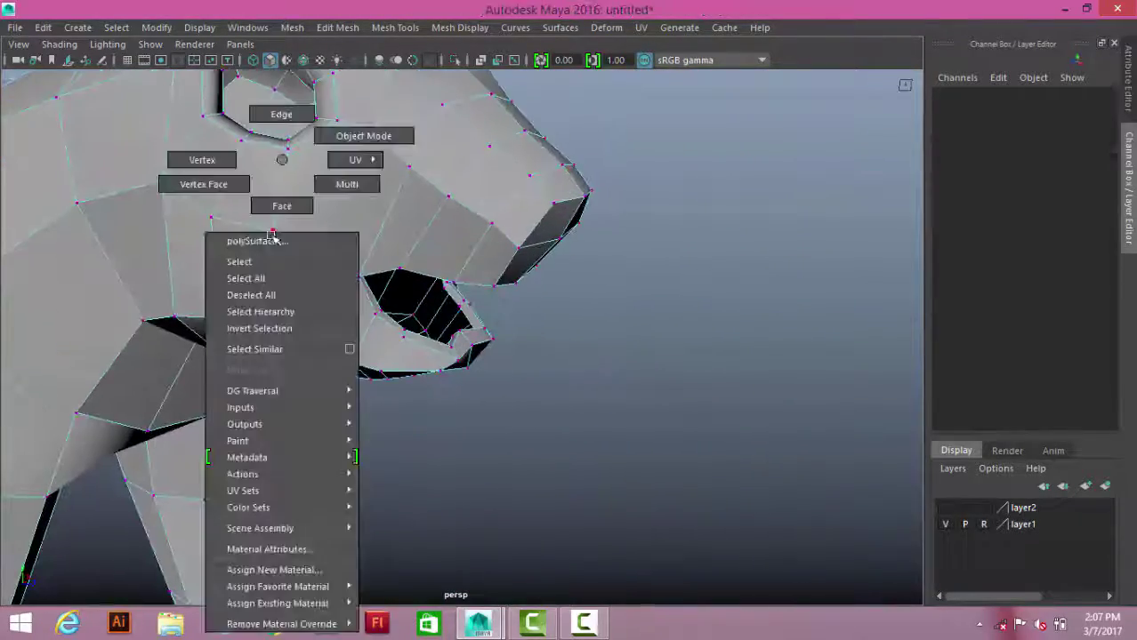
left_click(272, 336)
mouse_move(272, 335)
left_mouse_down("alt")
mouse_move(382, 293)
mouse_move(463, 355)
left_mouse_up("alt")
key("space")
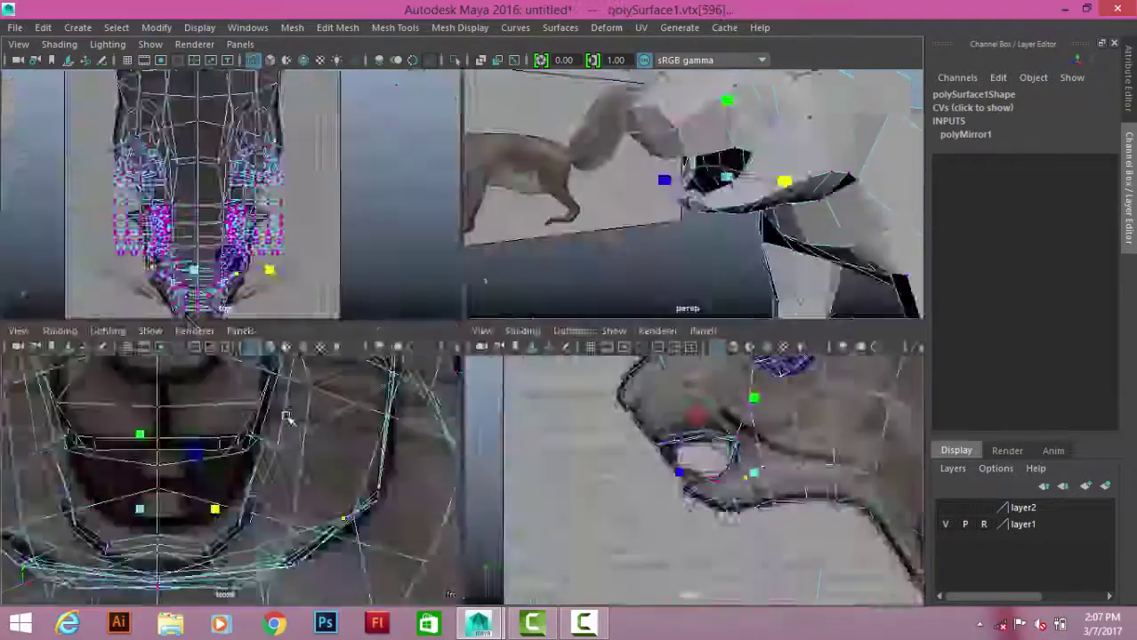
key("space")
key("f")
key("space")
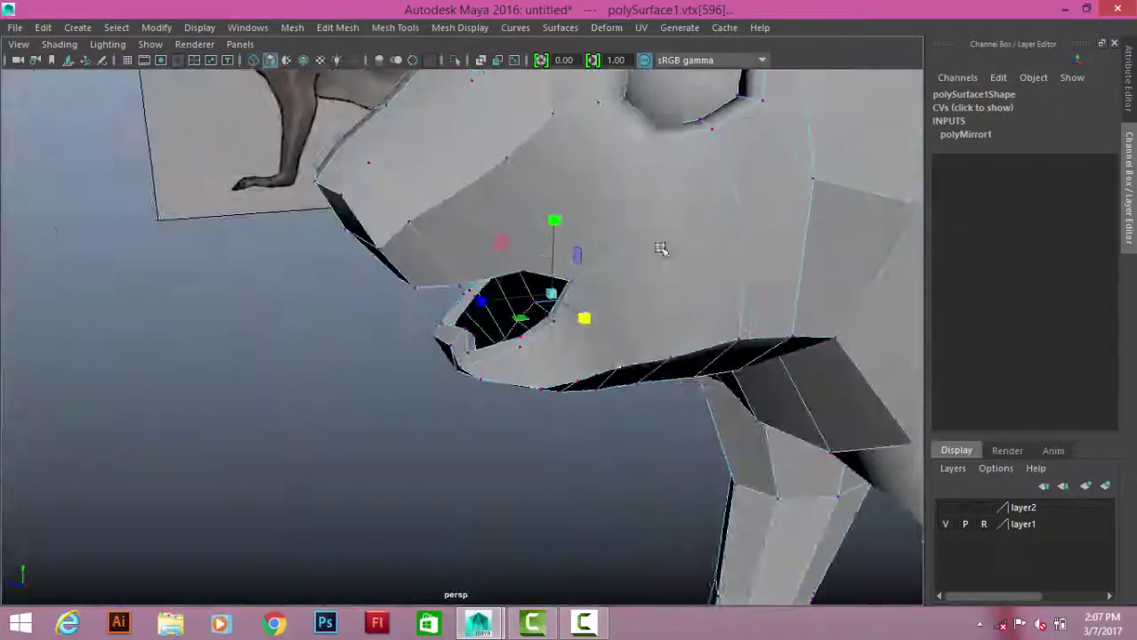
- Select the squirrel mesh, move in close on the head, and pick the top snout face
left_click_drag(660, 246, 705, 201, "alt")
left_click(705, 201)
scroll(546, 452, "down", 5)
mouse_move(538, 354)
left_mouse_down("alt")
mouse_move(589, 373)
mouse_move(531, 270)
left_mouse_up("alt")
scroll(531, 269, "up", 5)
left_click(500, 200)
mouse_move(647, 315)
left_mouse_down("alt")
mouse_move(500, 201)
mouse_move(432, 269)
left_mouse_up("alt")
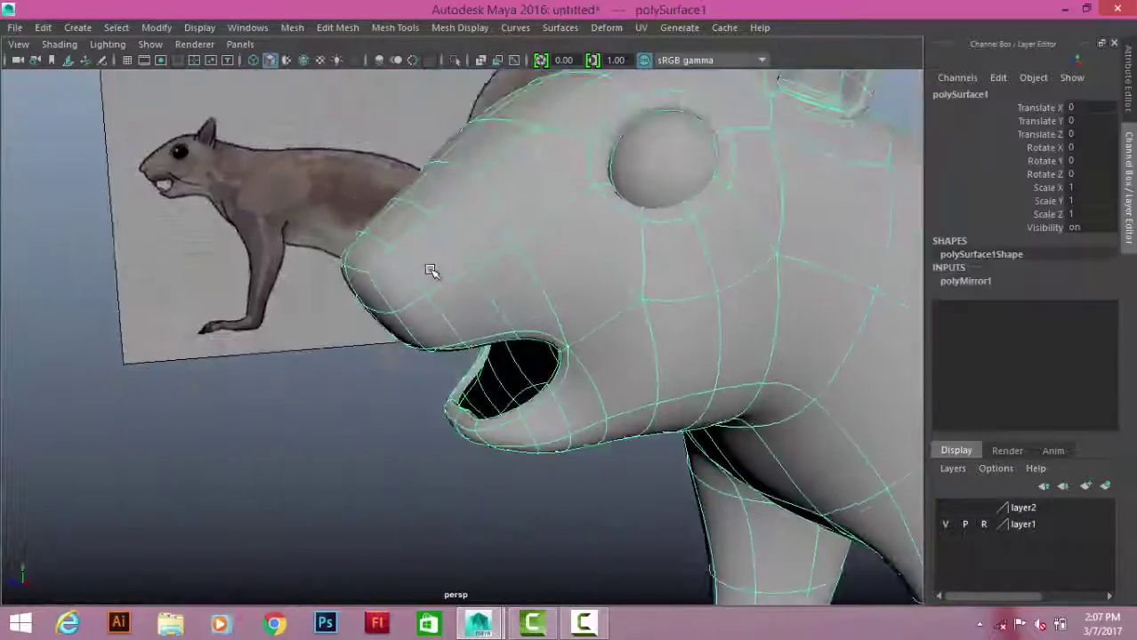
scroll(437, 257, "up", 5)
scroll(437, 257, "down", 5)
right_click_drag(508, 158, 488, 249)
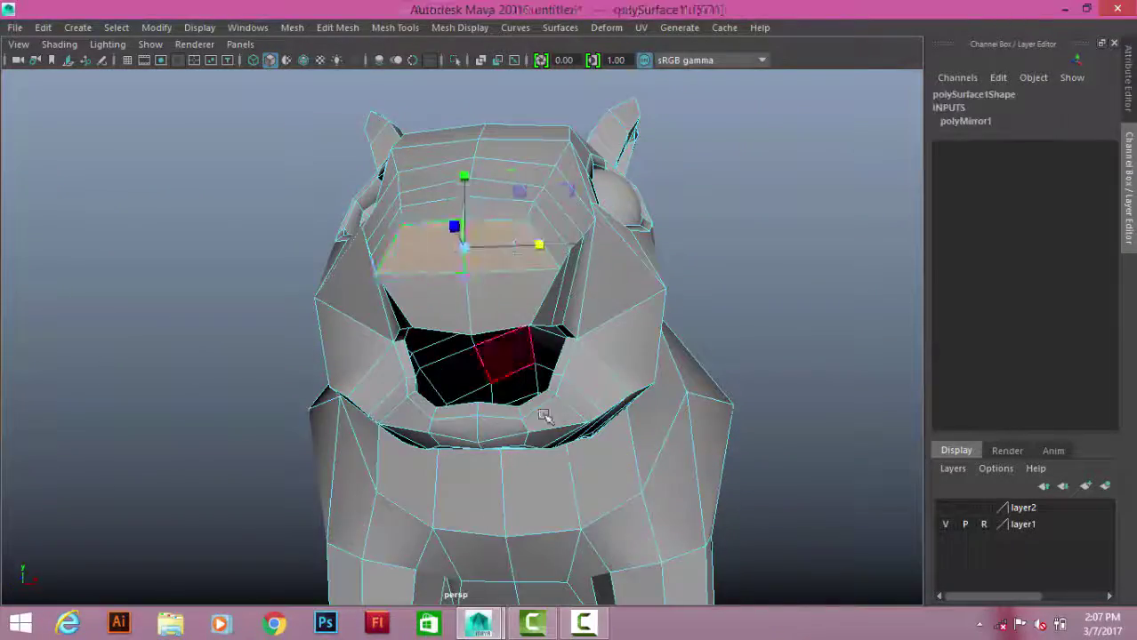
- Zoom in on the snout face over the front reference with the Move tool active
key("space")
scroll(555, 304, "up", 4)
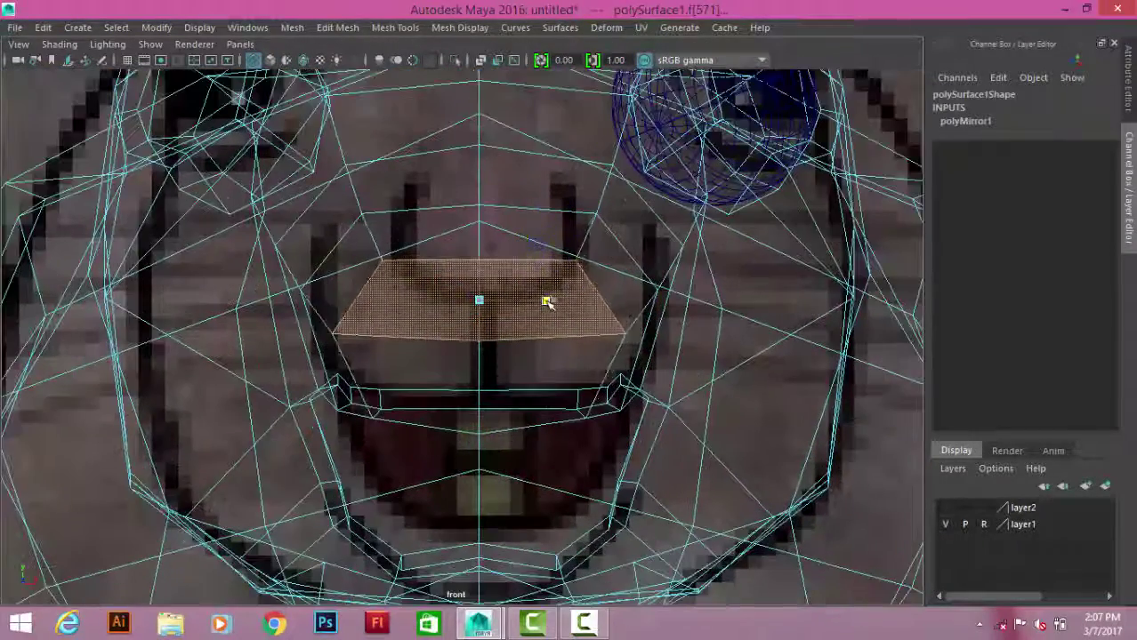
key("w")
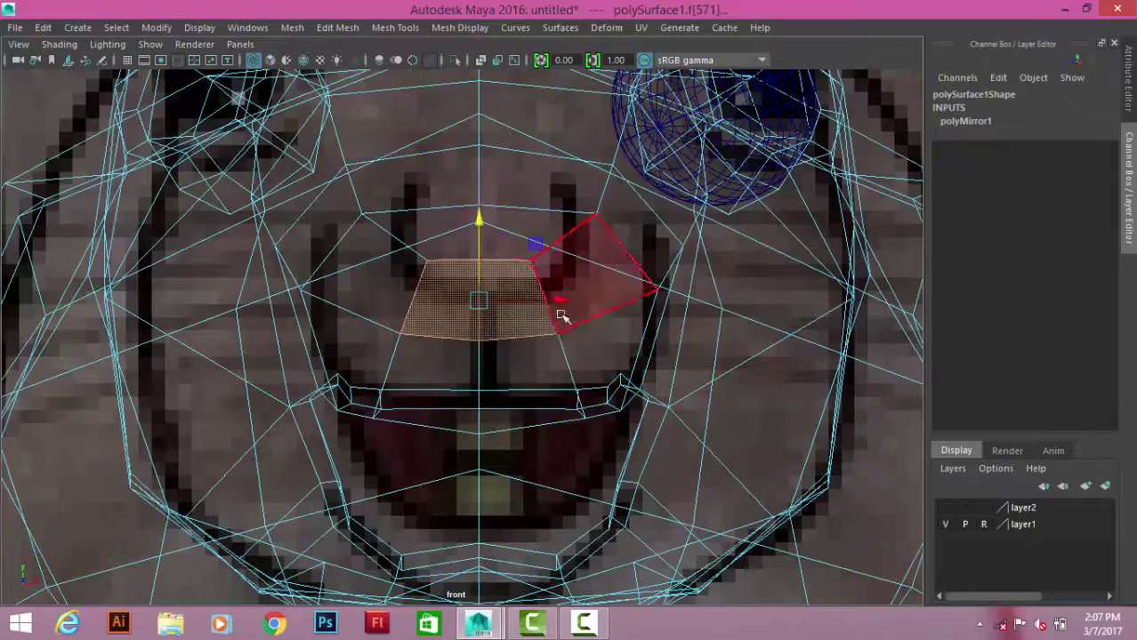
- Zoom in on the snout in the side view and marquee-select the nose-tip vertices
key("space")
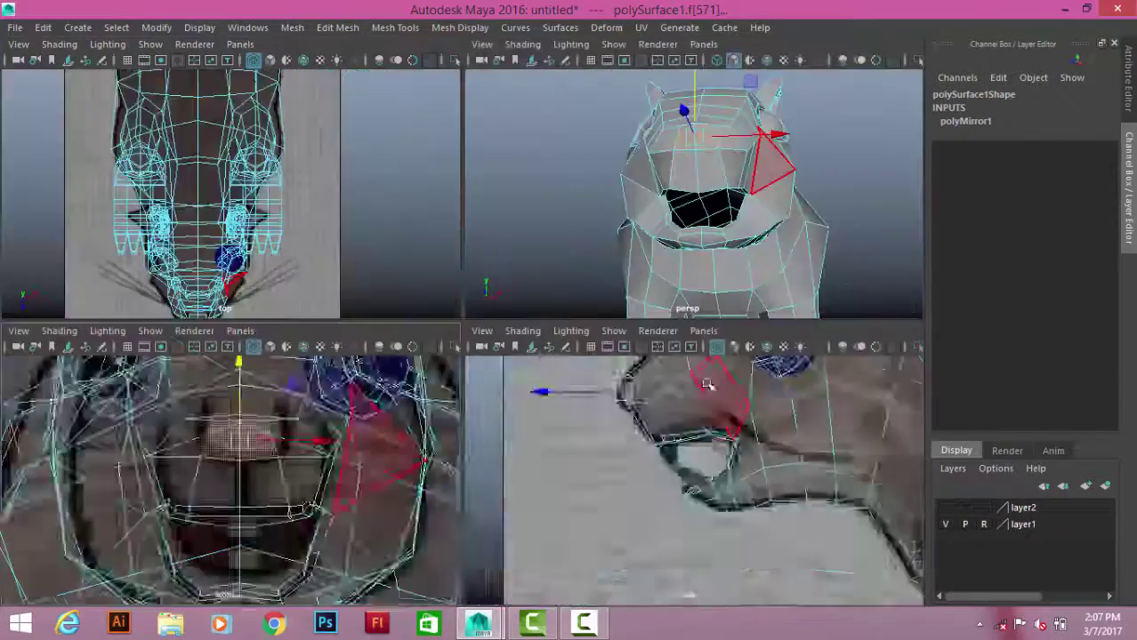
key("space")
scroll(445, 346, "up", 3)
right_click_drag(445, 159, 423, 260)
left_click_drag(304, 234, 425, 312)
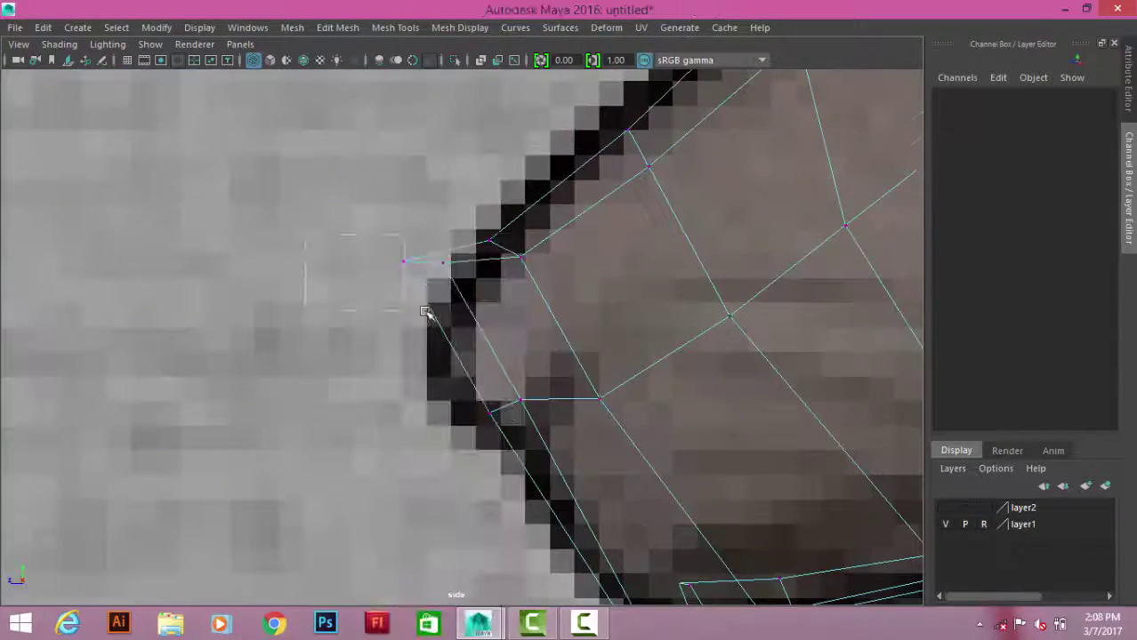
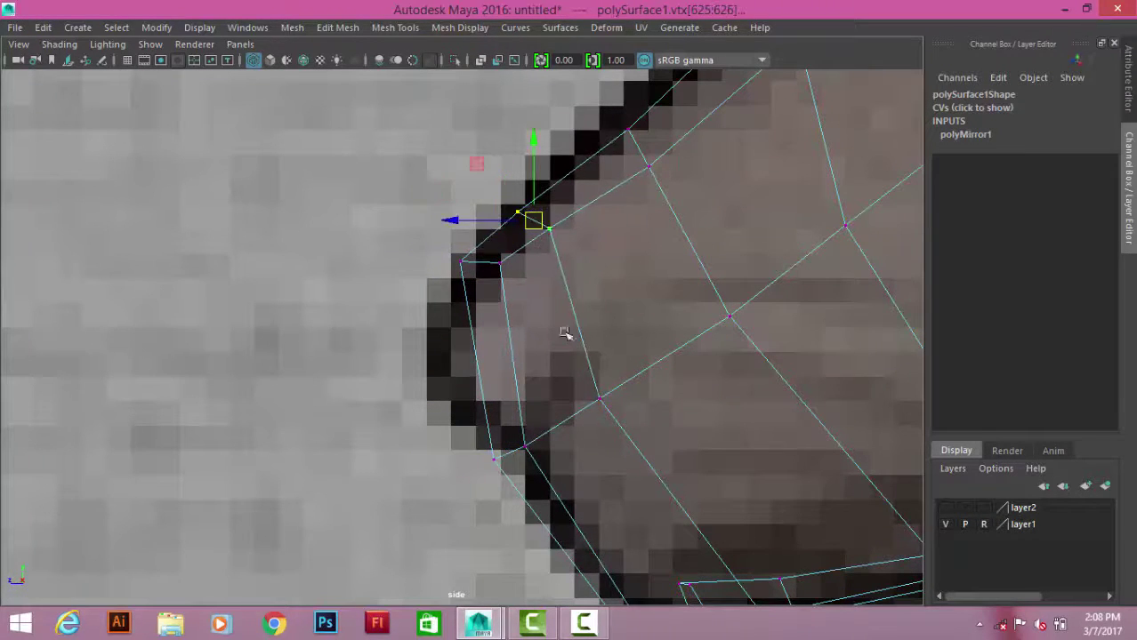
- Select the narrow face at the snout tip and extrude it
key("F11")
left_click(503, 331)
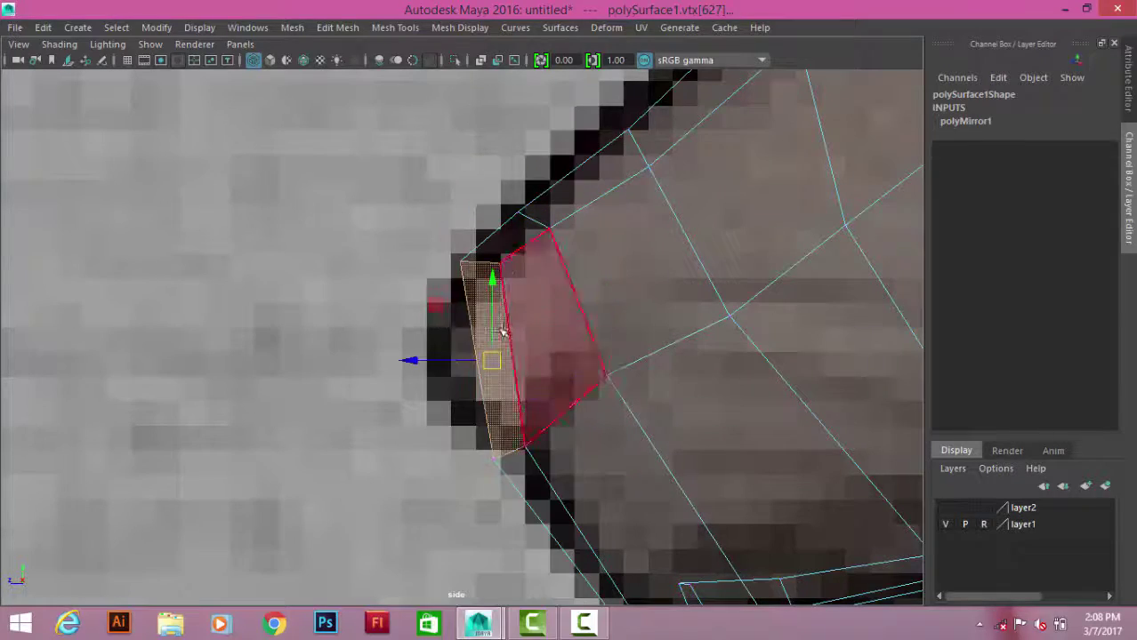
left_click_drag(490, 360, 403, 503)
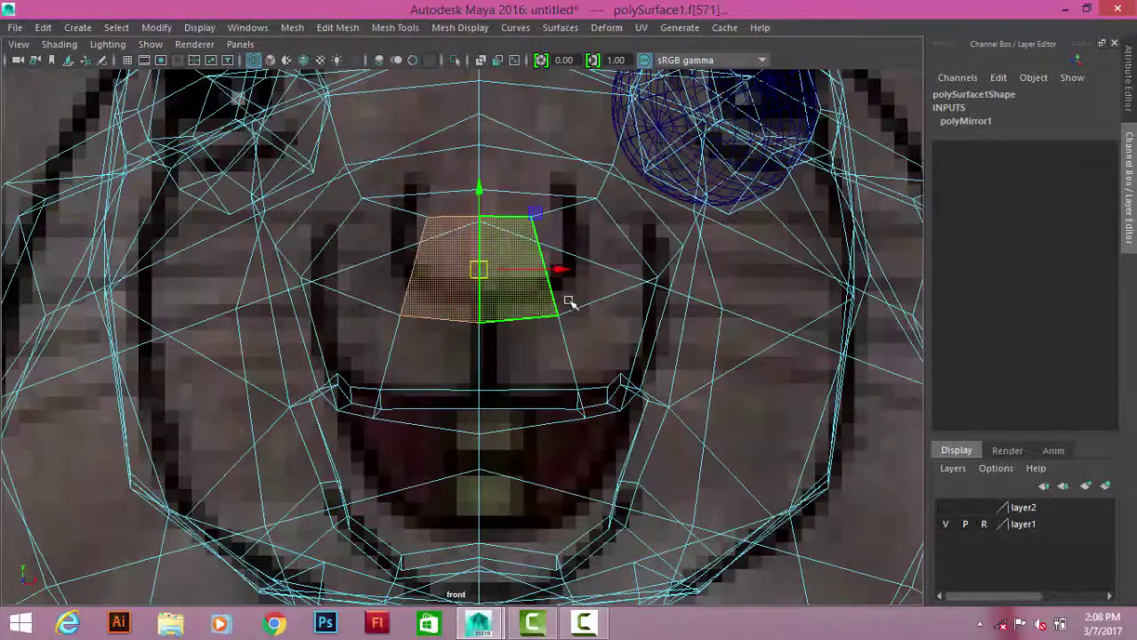
left_click_drag(787, 486, 728, 440)
right_click_drag(370, 200, 351, 246, "shift")
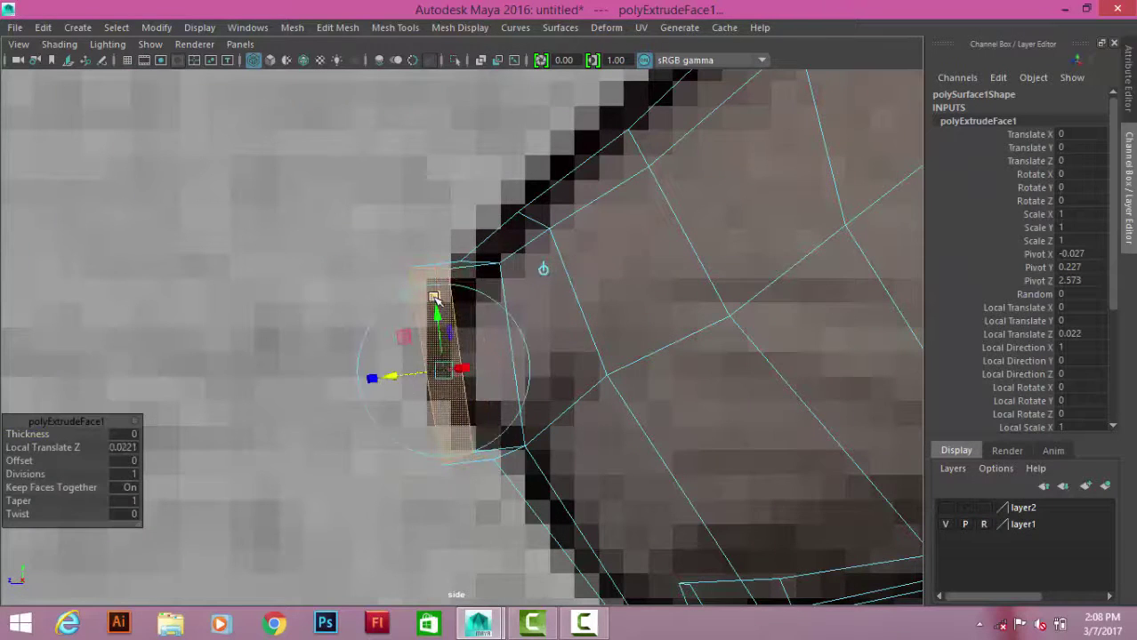
- Raise the extruded face along Y in the front view to form the nose
key("w")
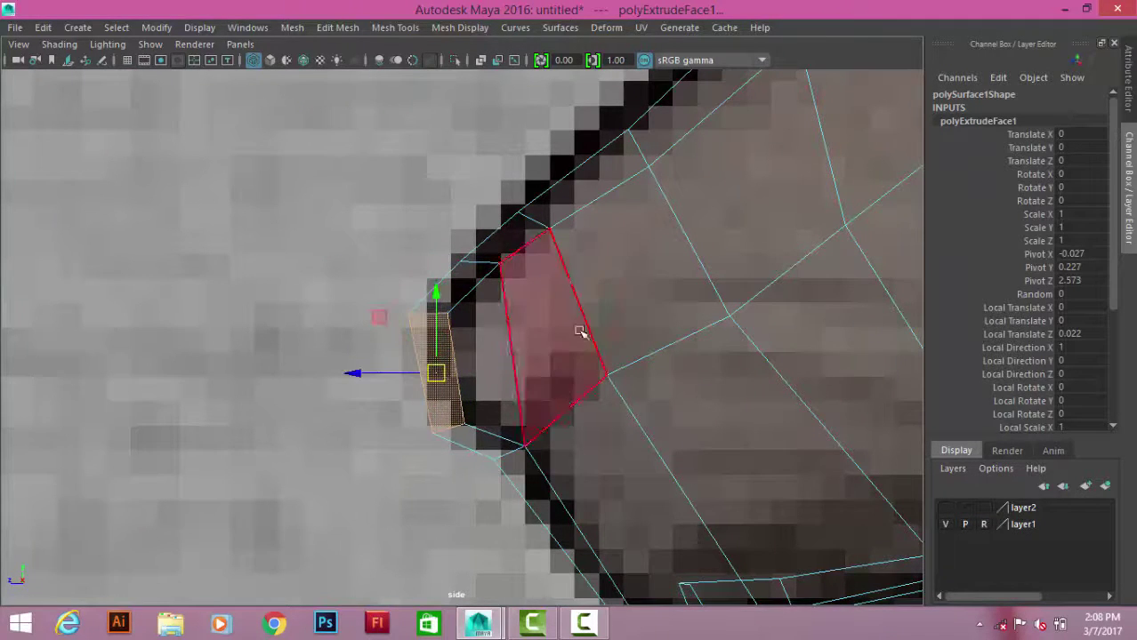
key("space")
left_click_drag(533, 229, 583, 284)
key("space")
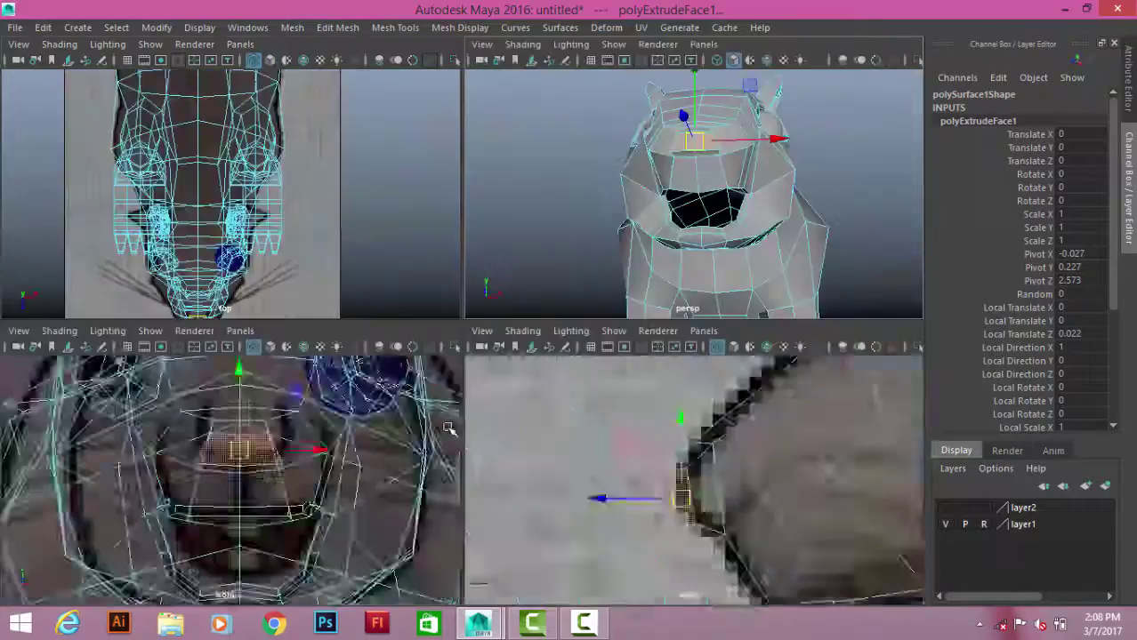
key("space")
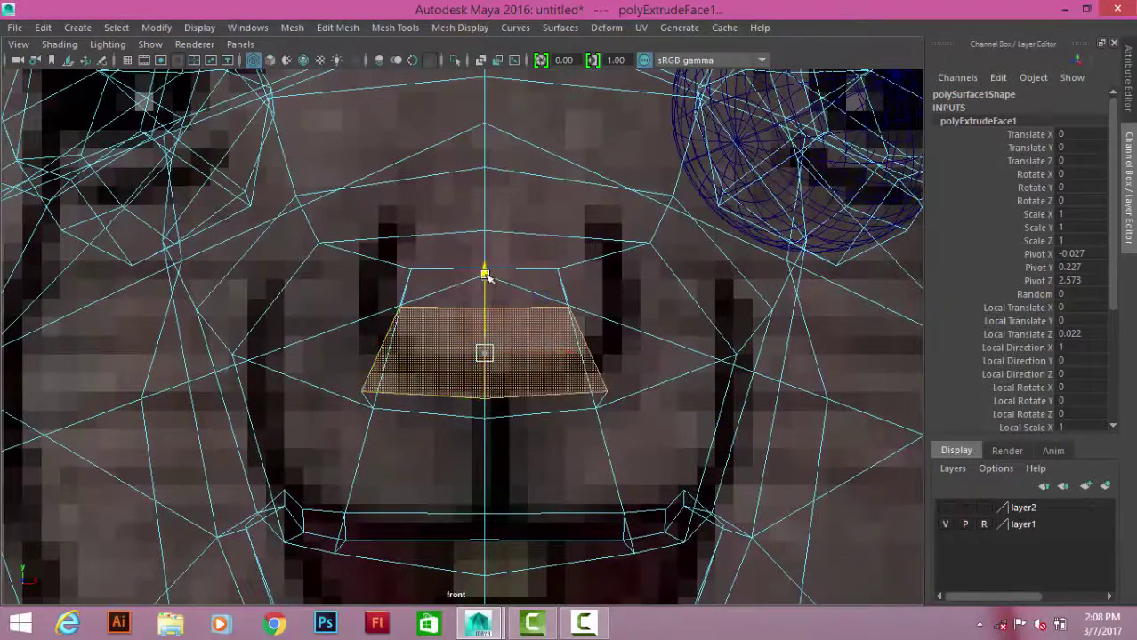
left_click_drag(489, 329, 563, 353)
left_click_drag(486, 281, 486, 216)
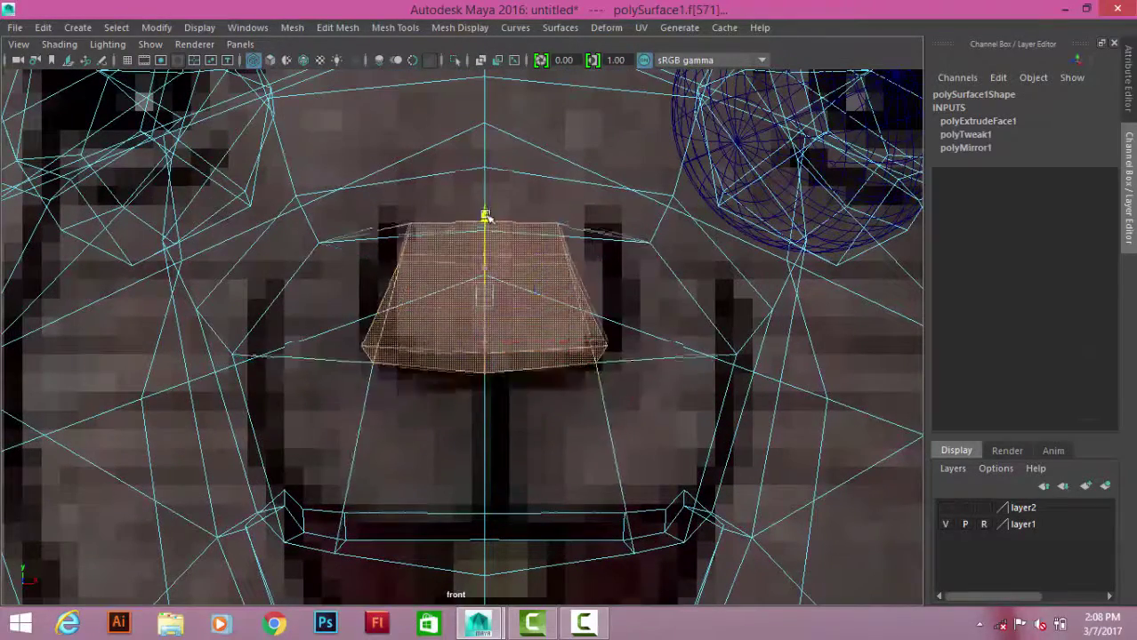
key("space")
key("space")
mouse_move(570, 267)
left_mouse_down("alt")
mouse_move(505, 320)
mouse_move(507, 353)
mouse_move(794, 253)
mouse_move(448, 159)
left_mouse_up("alt")
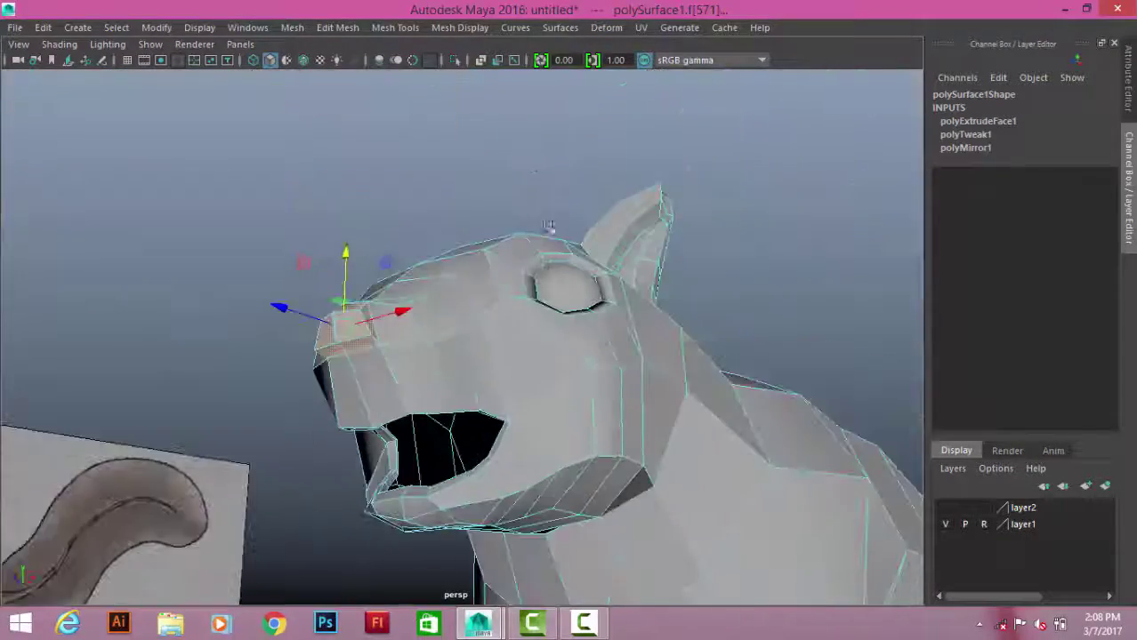
right_click_drag(449, 159, 451, 329)
- Cut a new edge across the nose with Multi-Cut
key("3")
mouse_move(361, 279)
left_mouse_down("alt")
mouse_move(462, 332)
mouse_move(442, 362)
left_mouse_up("alt")
right_click_drag(253, 157, 254, 205)
left_click_drag(254, 205, 215, 307, "alt")
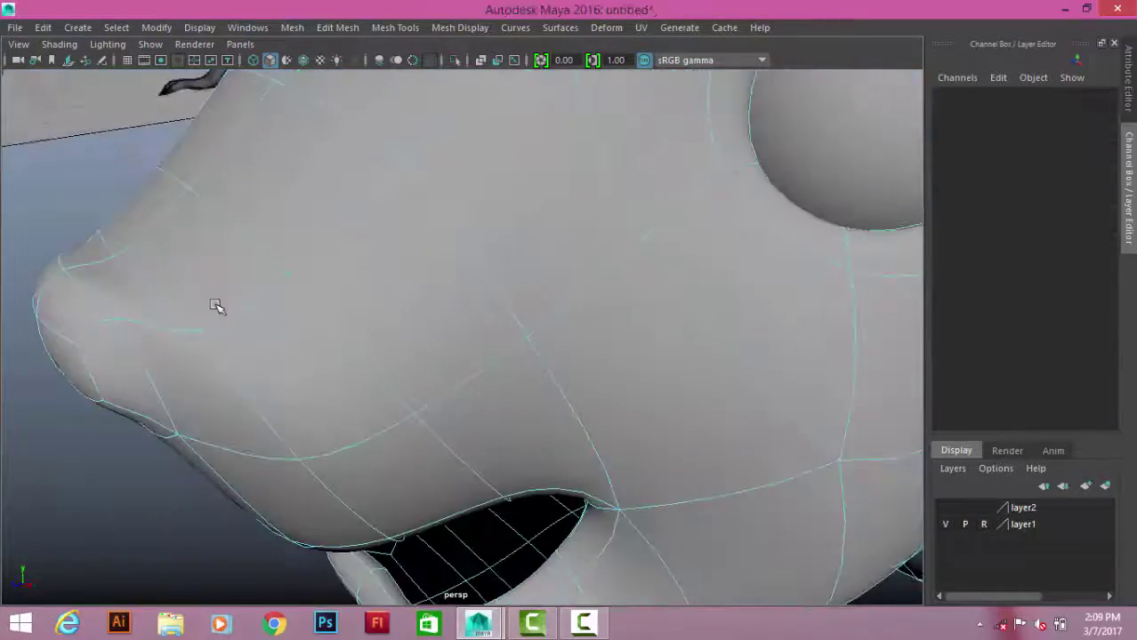
left_click(254, 345)
left_click(181, 278)
scroll(388, 308, "down", 3)
- Move the nose-tip vertex to reshape the tip
left_click(456, 348)
mouse_move(388, 308)
left_mouse_down("alt")
mouse_move(449, 338)
mouse_move(466, 233)
left_mouse_up("alt")
scroll(451, 333, "up", 3)
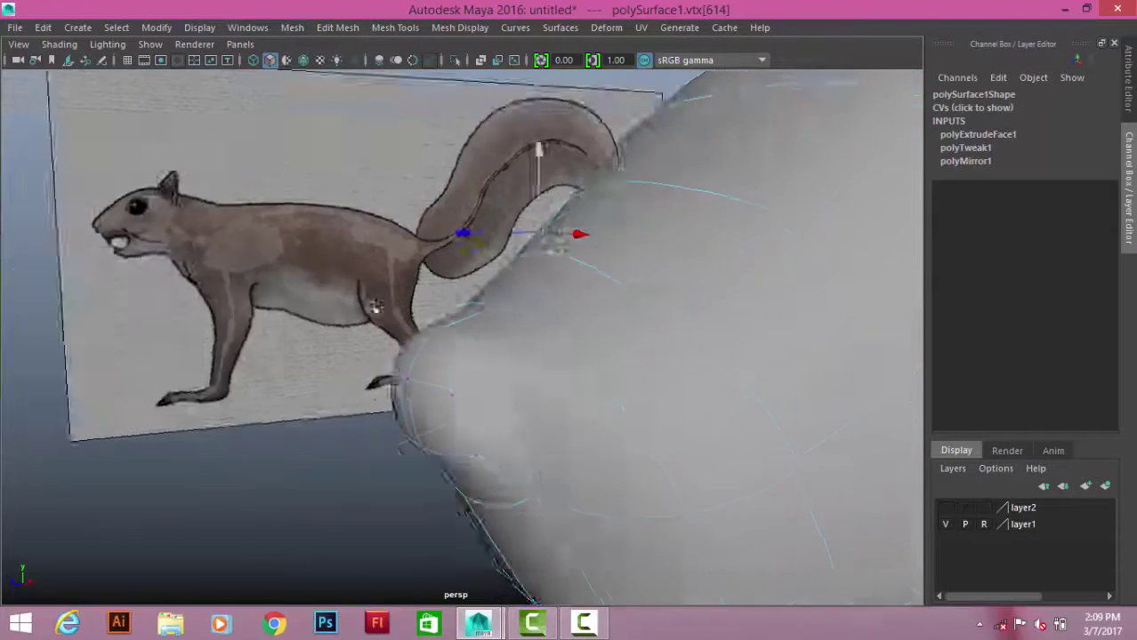
left_click_drag(559, 137, 405, 376, "alt")
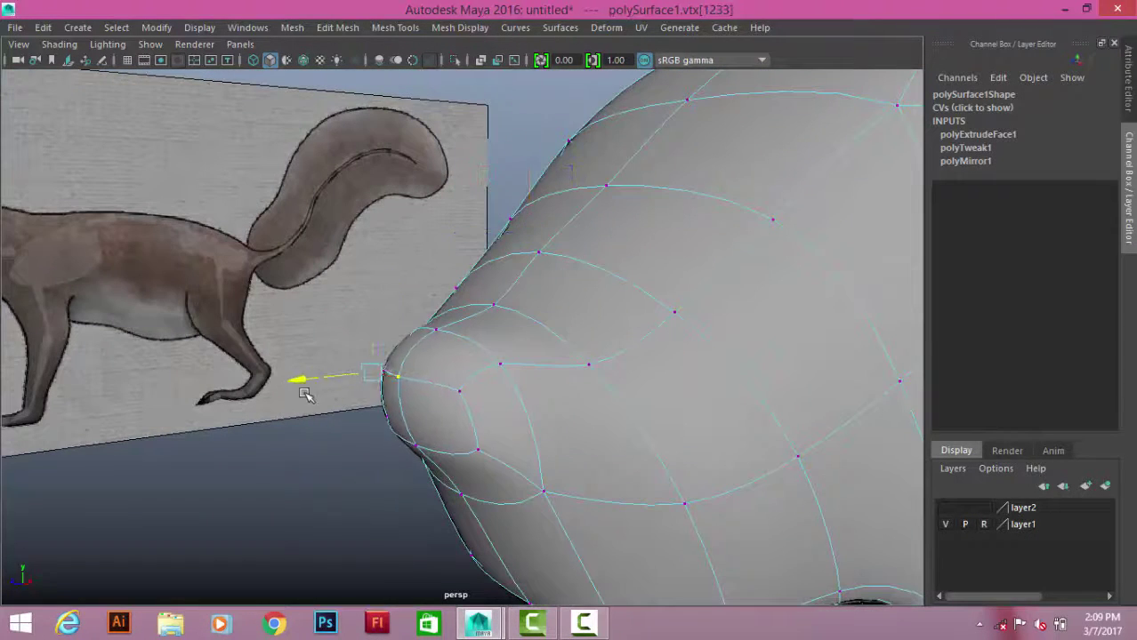
left_click_drag(324, 482, 578, 409, "alt")
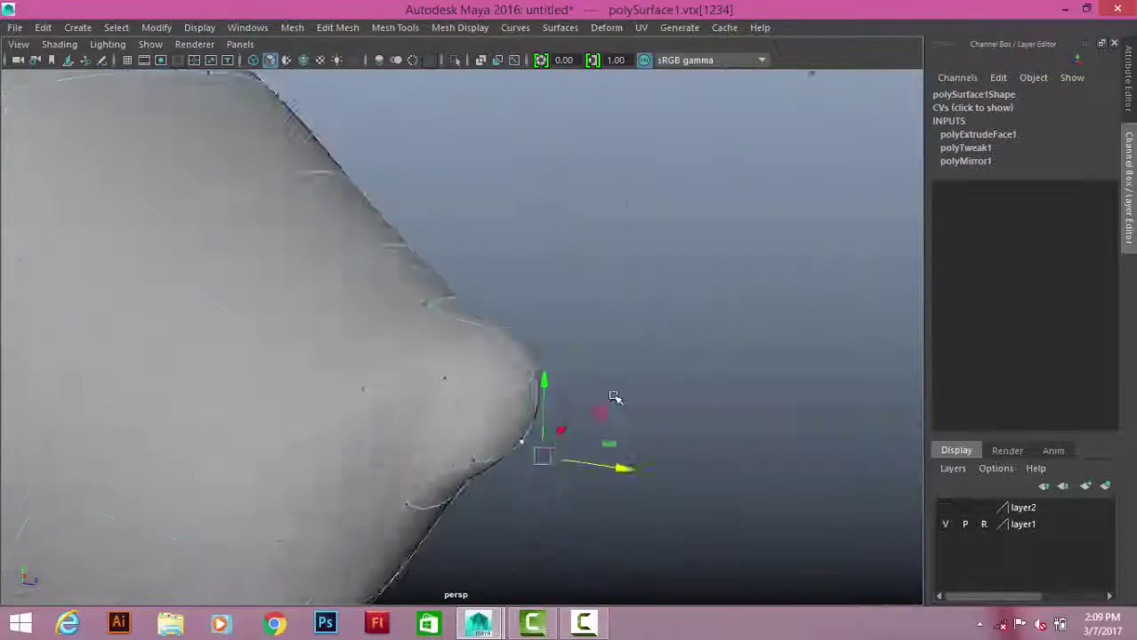
left_click(470, 380)
scroll(459, 354, "up", 3)
scroll(430, 346, "down", 5)
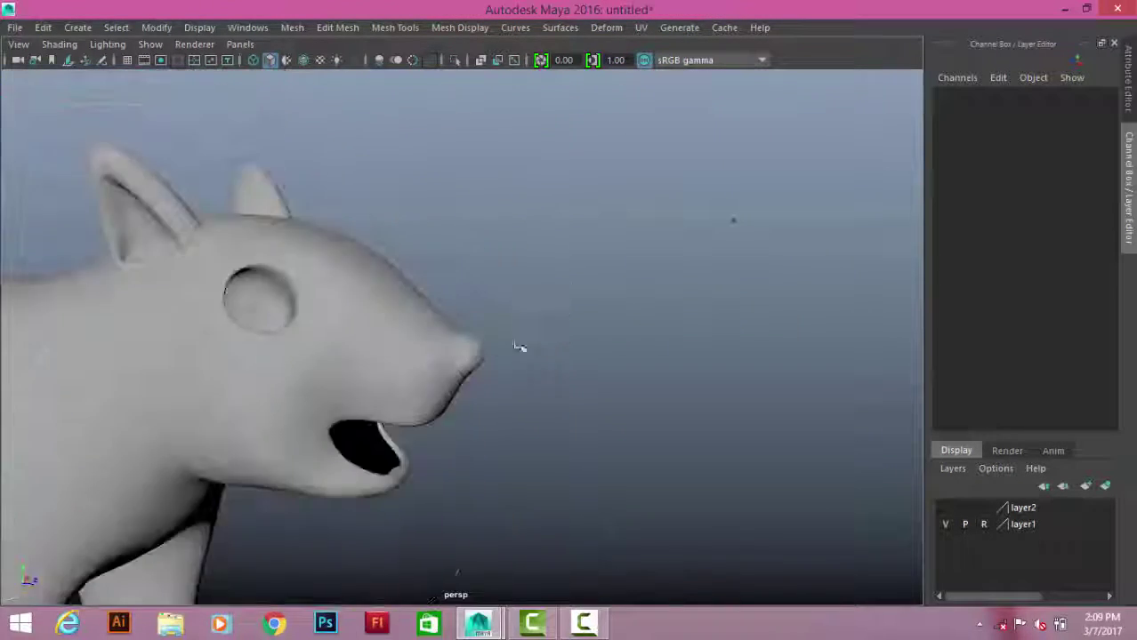
mouse_move(520, 347)
left_mouse_down("alt")
mouse_move(292, 317)
mouse_move(452, 314)
left_mouse_up("alt")
scroll(494, 284, "up", 5)
- Extrude the two top nose faces with Keep Faces Together off, then check them smoothed
left_click(494, 285)
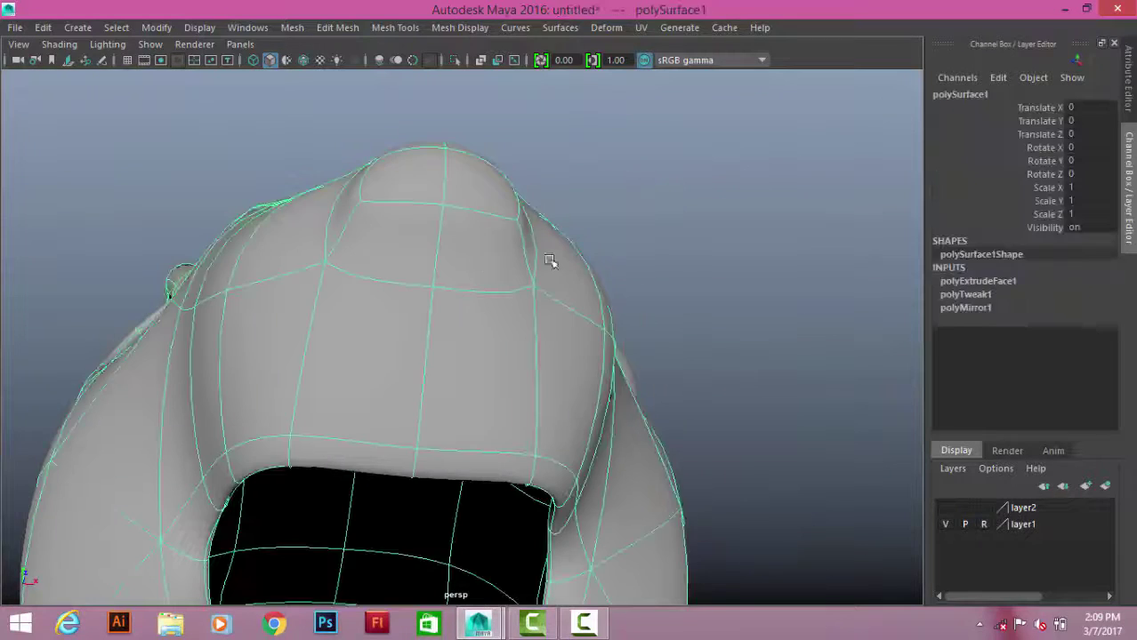
key("1")
mouse_move(553, 257)
left_mouse_down("alt")
mouse_move(609, 235)
mouse_move(428, 222)
left_mouse_up("alt")
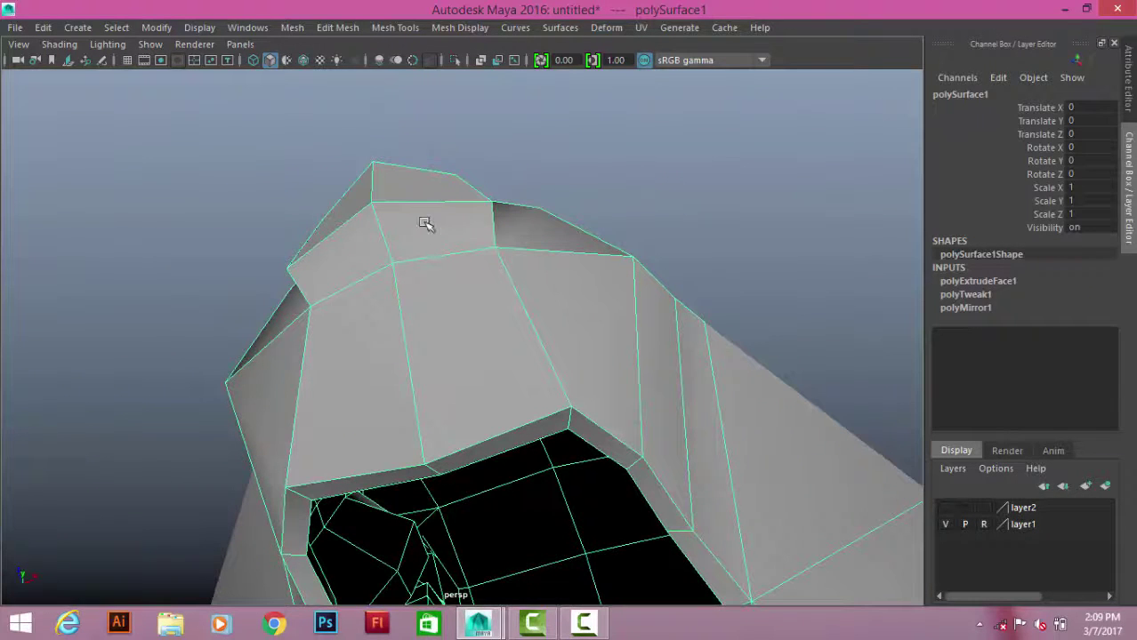
right_click_drag(443, 164, 439, 206)
left_click(436, 227)
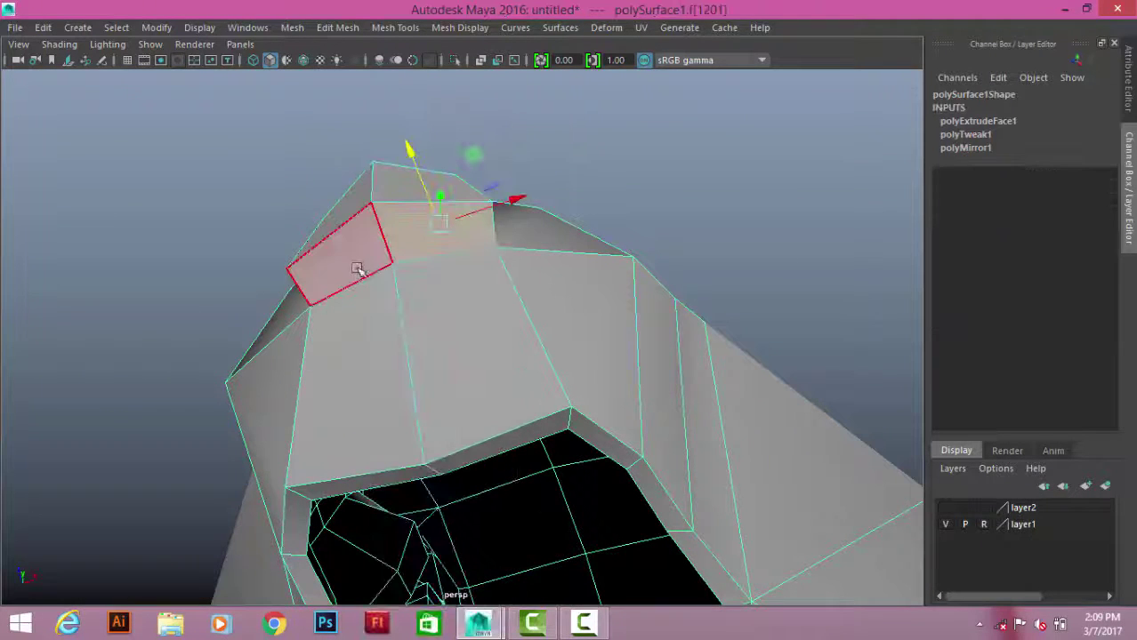
right_click_drag(820, 194, 810, 238, "shift")
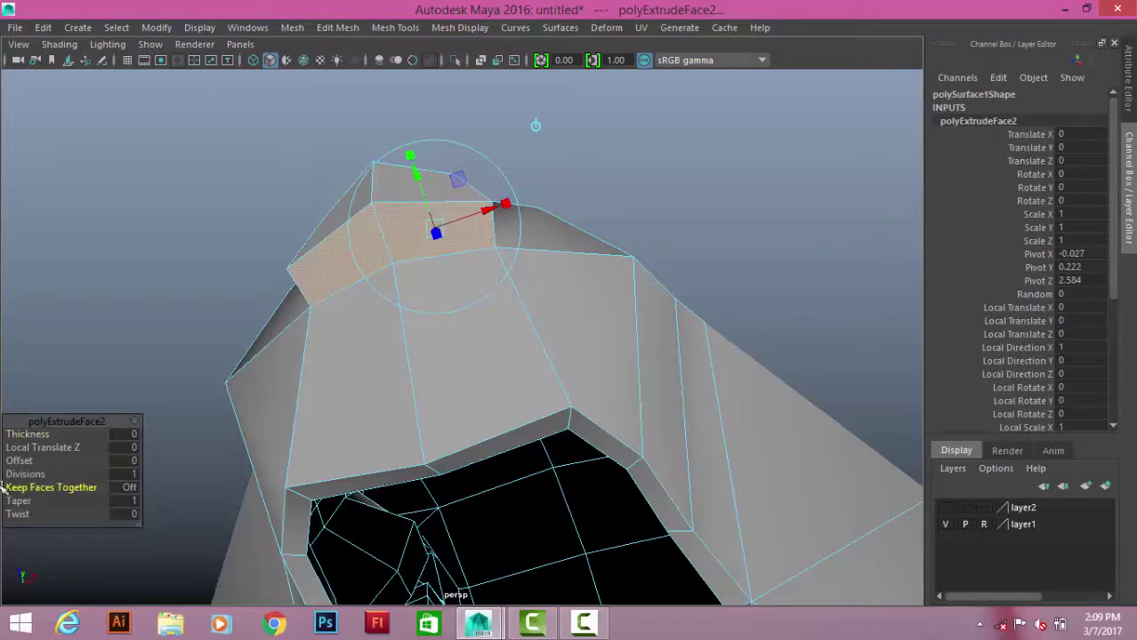
mouse_move(507, 208)
left_mouse_down("alt")
mouse_move(406, 278)
mouse_move(477, 253)
mouse_move(246, 185)
left_mouse_up("alt")
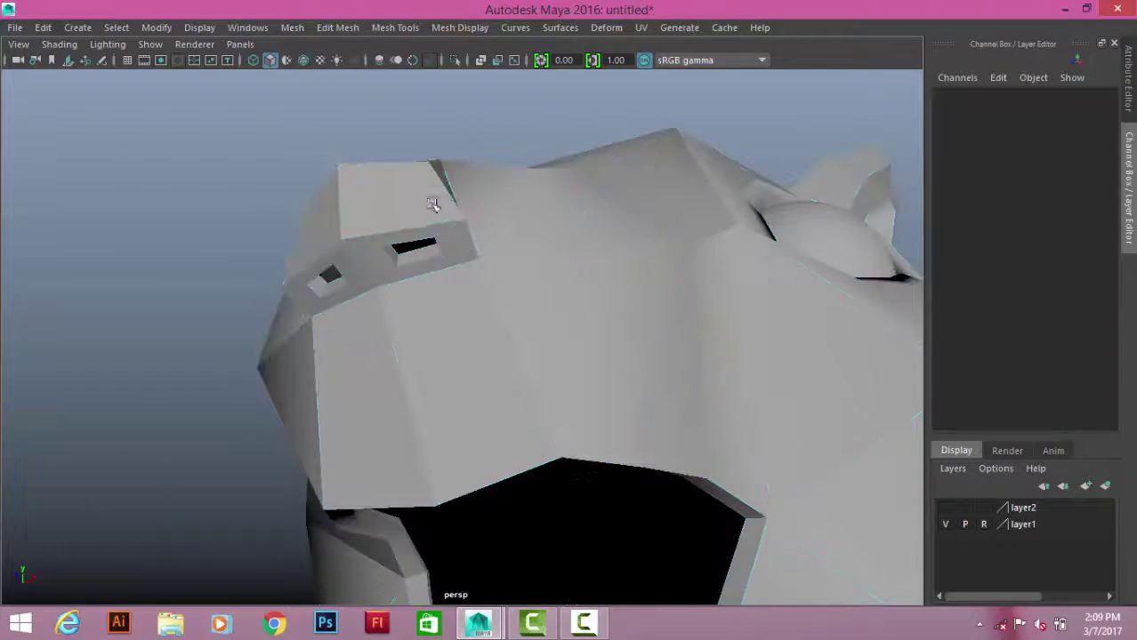
key("3")
scroll(491, 237, "down", 3)
mouse_move(491, 237)
left_mouse_down("alt")
mouse_move(437, 272)
mouse_move(390, 345)
mouse_move(360, 330)
mouse_move(922, 417)
mouse_move(462, 300)
mouse_move(603, 308)
mouse_move(589, 249)
mouse_move(521, 263)
mouse_move(551, 258)
left_mouse_up("alt")
- Insert an edge loop inside the first nostril
left_click(522, 263)
right_click_drag(551, 258, 581, 246, "alt")
key("1")
mouse_move(447, 223)
right_mouse_down("alt")
mouse_move(555, 235)
mouse_move(598, 208)
right_mouse_up("alt")
key("F10")
left_click(595, 165)
left_click_drag(424, 101, 457, 117, "alt")
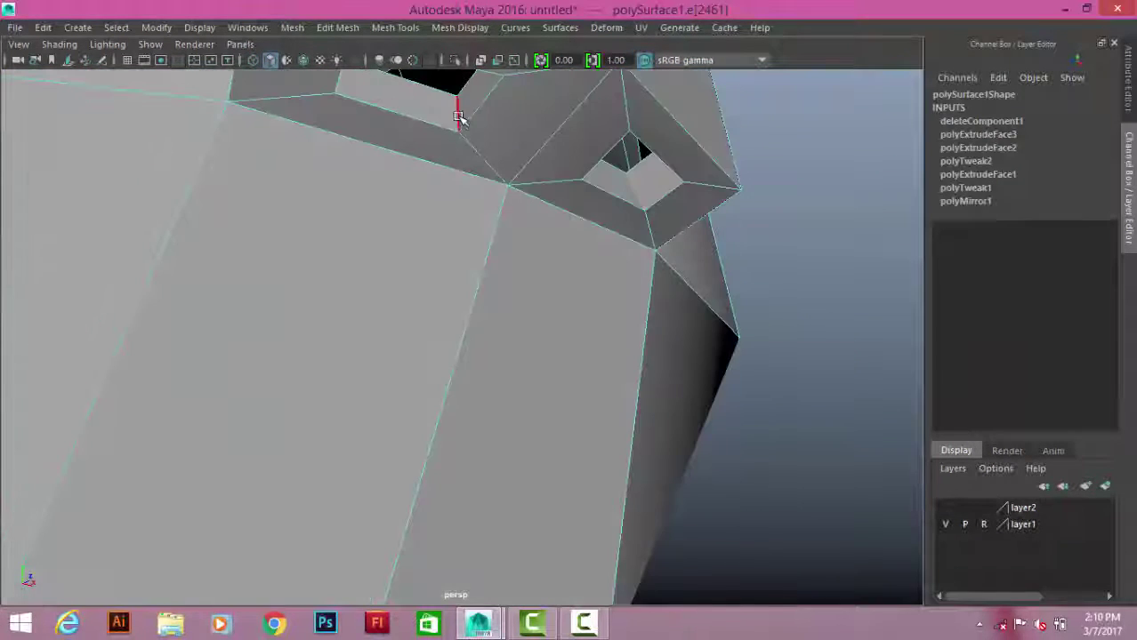
right_click_drag(761, 114, 783, 214, "shift")
- Add a loop in the other nostril and scale the inner nostril edges smaller
mouse_move(722, 191)
left_mouse_down("alt")
mouse_move(525, 195)
mouse_move(183, 136)
left_mouse_up("alt")
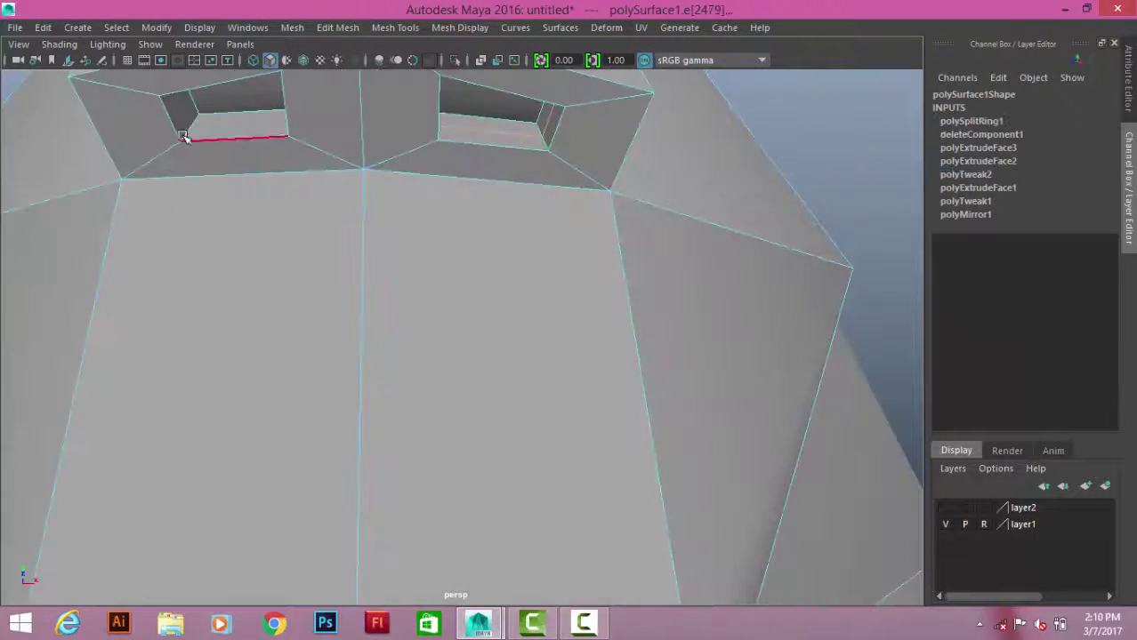
right_click_drag(504, 132, 474, 386, "shift")
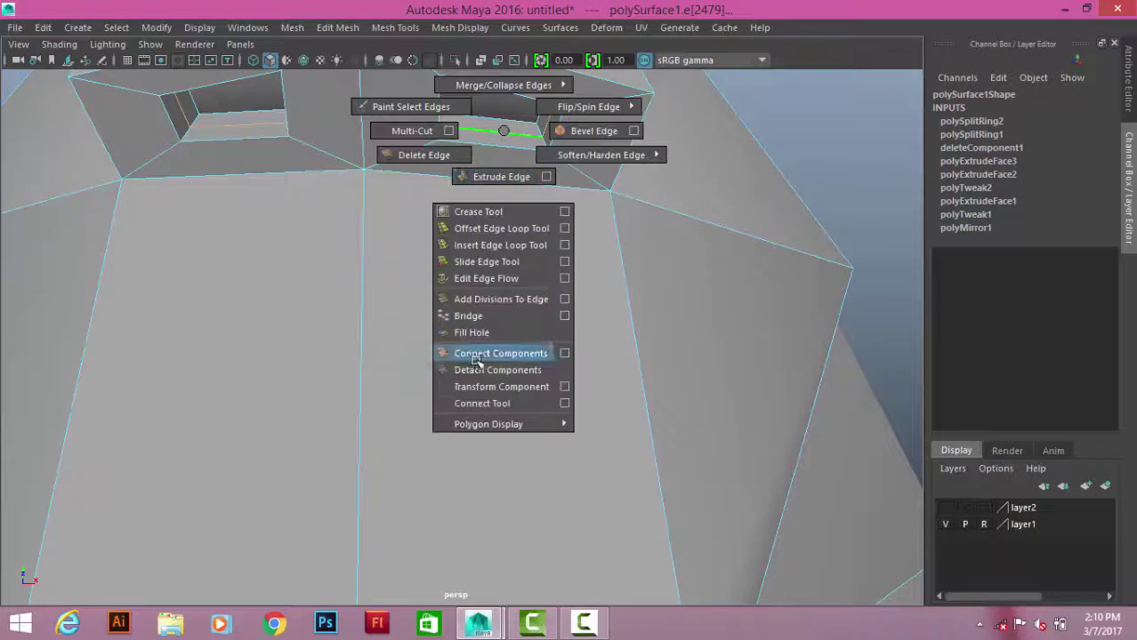
left_click_drag(500, 168, 516, 196, "alt")
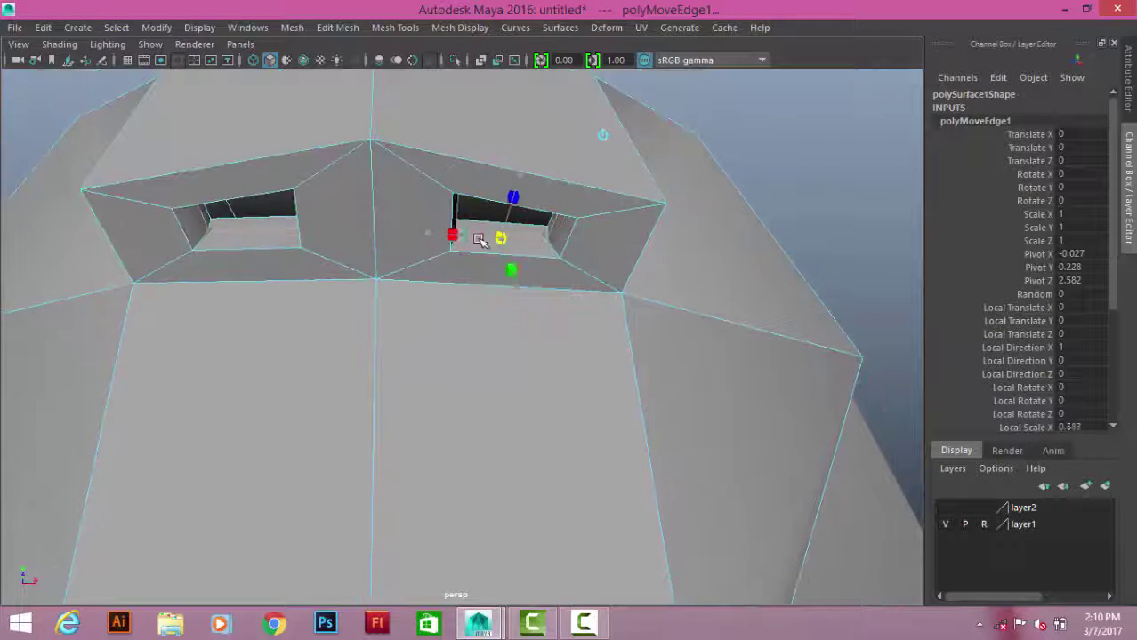
left_click(826, 174)
- Preview the head smoothed and inspect the nostrils from below and the side
right_click_drag(470, 166, 529, 166)
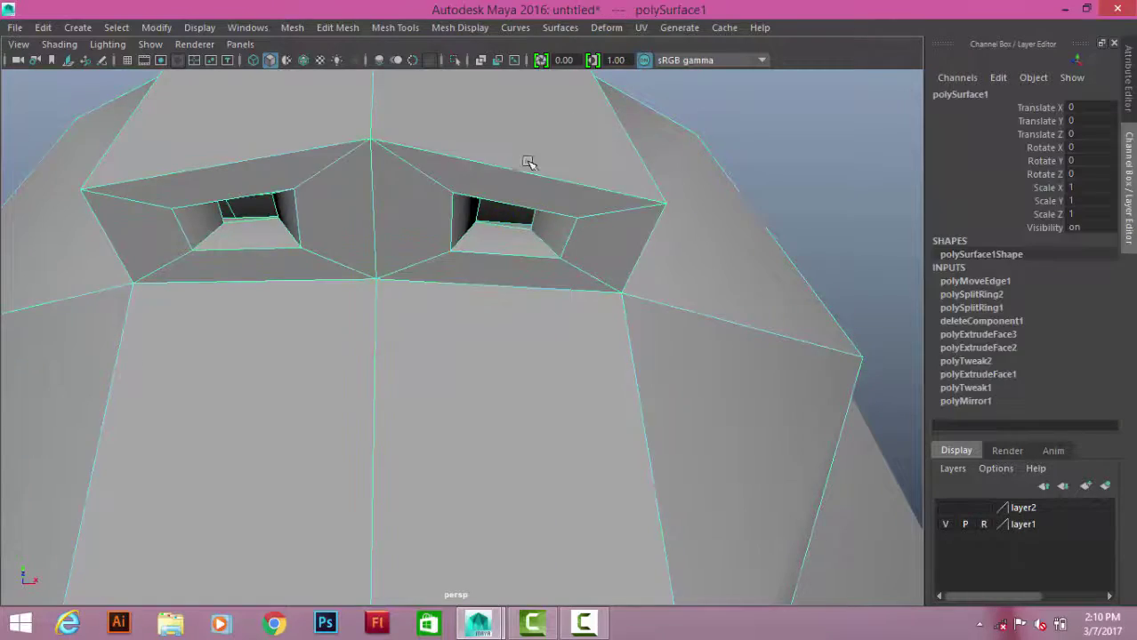
left_click(765, 213)
key("3")
mouse_move(781, 216)
left_mouse_down("alt")
mouse_move(494, 194)
mouse_move(888, 393)
left_mouse_up("alt")
left_click(465, 217)
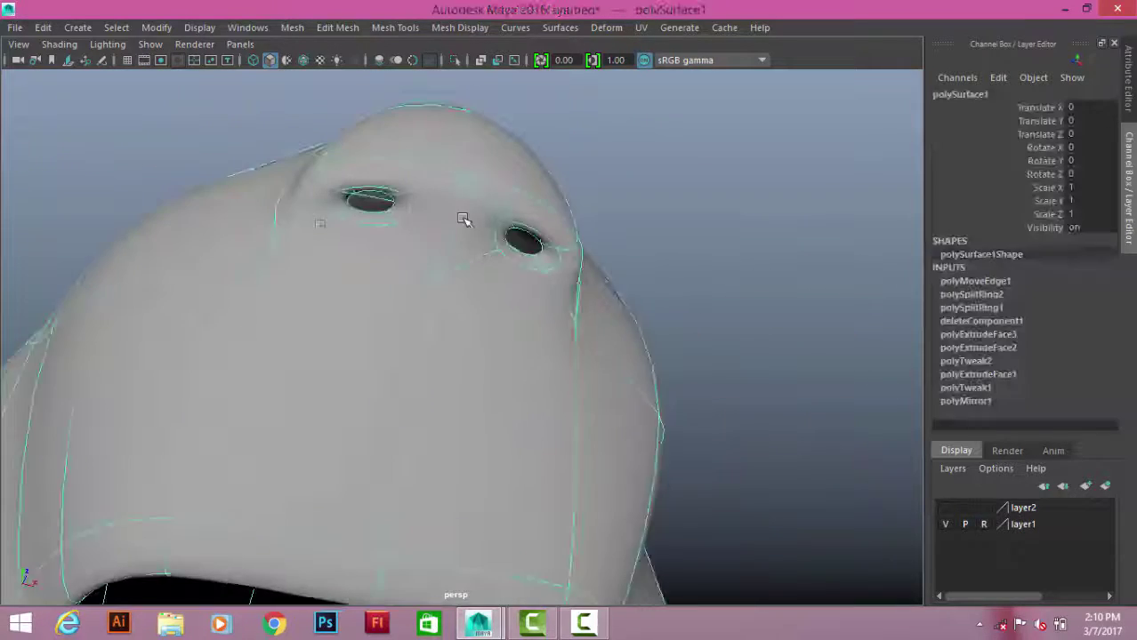
mouse_move(465, 218)
left_mouse_down("alt")
mouse_move(330, 247)
mouse_move(456, 230)
mouse_move(419, 318)
mouse_move(390, 296)
left_mouse_up("alt")
left_click(327, 155)
mouse_move(327, 155)
left_mouse_down("alt")
mouse_move(474, 264)
mouse_move(424, 287)
mouse_move(589, 274)
mouse_move(348, 325)
mouse_move(474, 322)
mouse_move(462, 278)
mouse_move(731, 360)
mouse_move(494, 296)
left_mouse_up("alt")
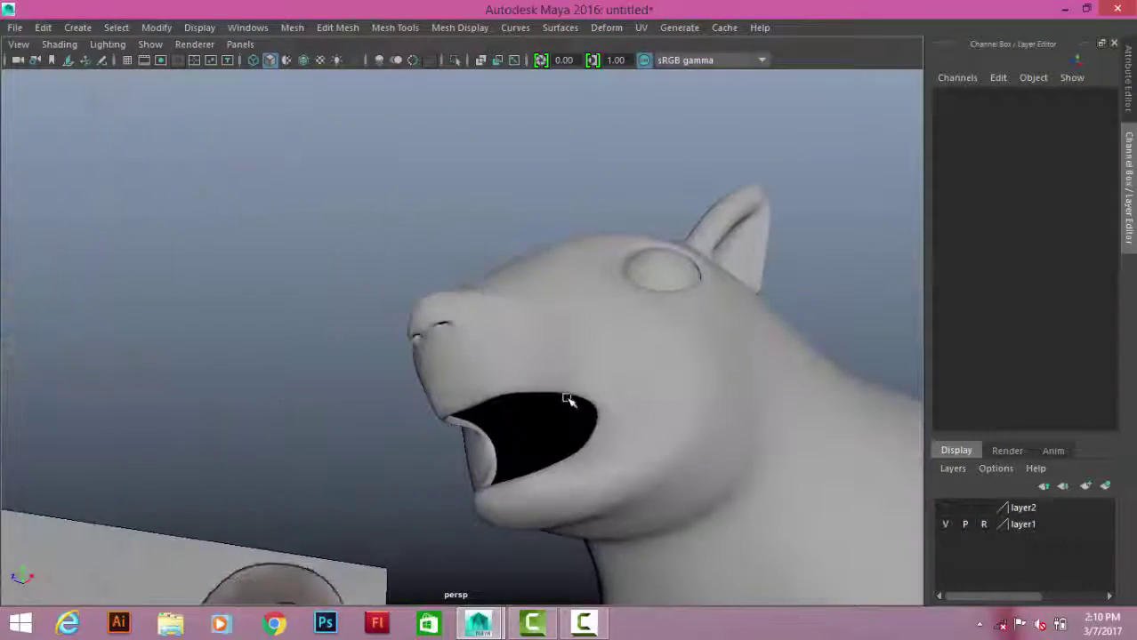
mouse_move(569, 400)
left_mouse_down("alt")
mouse_move(649, 431)
mouse_move(574, 322)
mouse_move(439, 269)
mouse_move(552, 323)
mouse_move(690, 234)
mouse_move(647, 231)
mouse_move(564, 175)
left_mouse_up("alt")
- Give pSphere2 Scale X -1 and Translate X -0.35 so it sits in the second socket
left_click(551, 323)
left_click(564, 175)
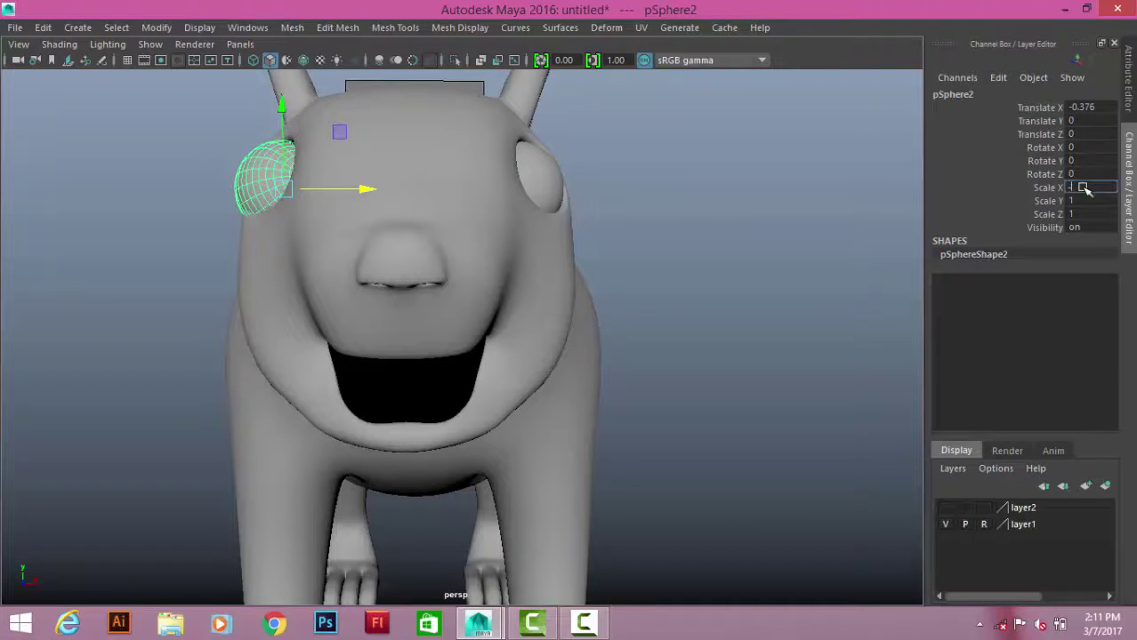
left_click_drag(237, 202, 374, 216, "alt")
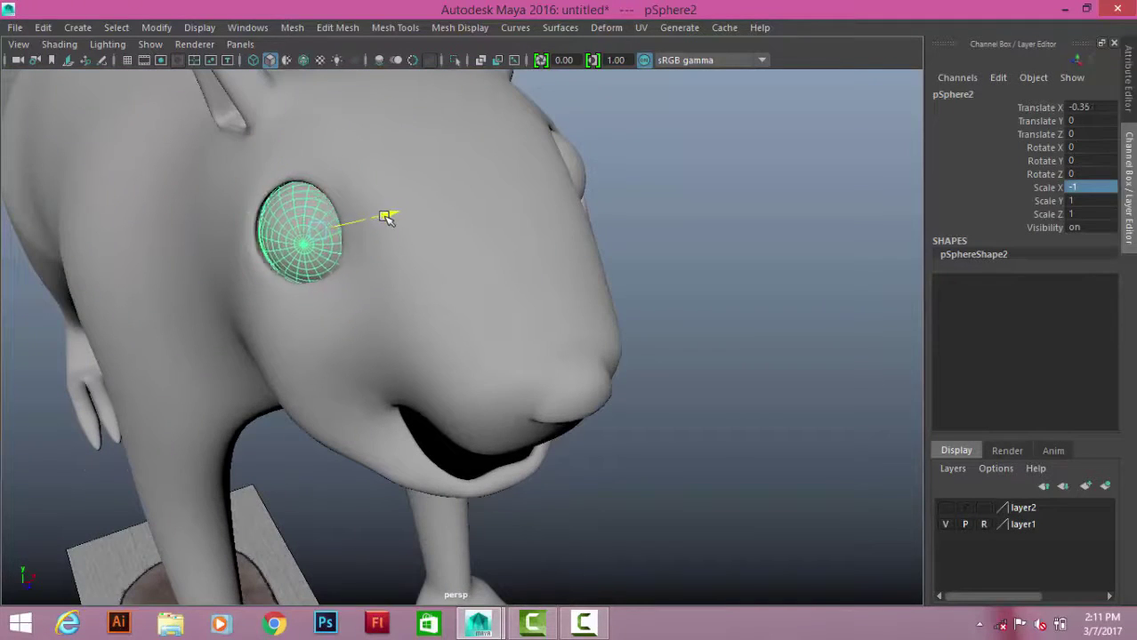
left_click(683, 223)
right_click_drag(683, 223, 522, 294, "alt")
mouse_move(523, 294)
left_mouse_down("alt")
mouse_move(474, 256)
mouse_move(373, 342)
mouse_move(372, 405)
left_mouse_up("alt")
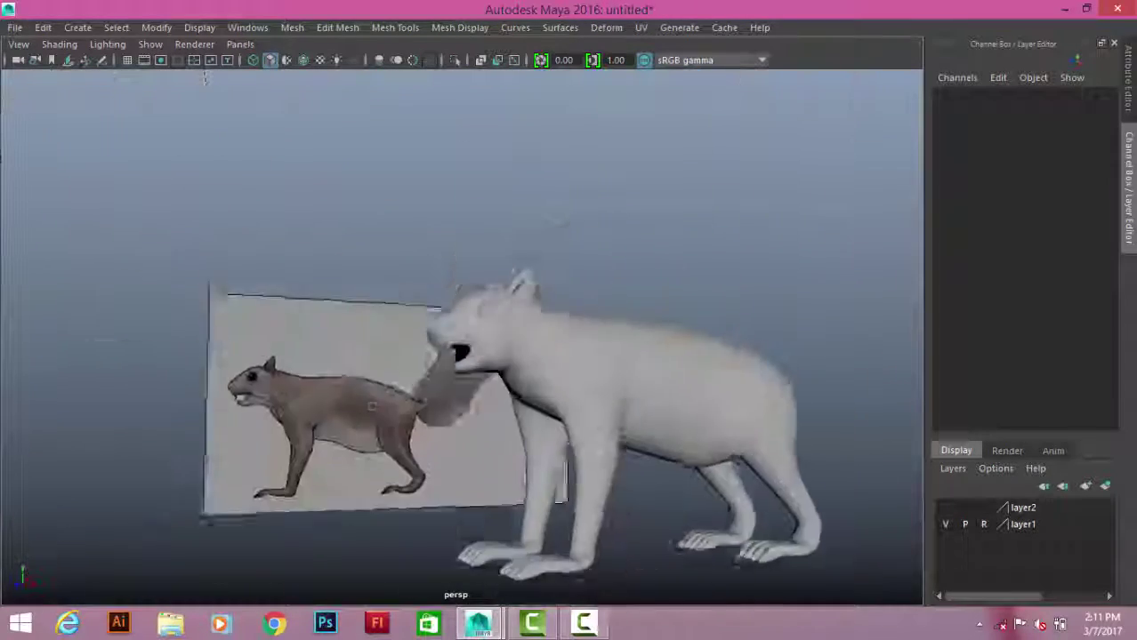
right_click_drag(371, 406, 426, 396, "alt")
mouse_move(426, 396)
left_mouse_down("alt")
mouse_move(338, 284)
mouse_move(281, 278)
mouse_move(406, 330)
mouse_move(411, 345)
left_mouse_up("alt")
- Move the eye-rim vertices on the low-poly cage closer around the eyeball
mouse_move(410, 345)
right_mouse_down("alt")
mouse_move(533, 267)
mouse_move(742, 222)
right_mouse_up("alt")
left_click(743, 221)
key("1")
left_click_drag(743, 221, 573, 219, "alt")
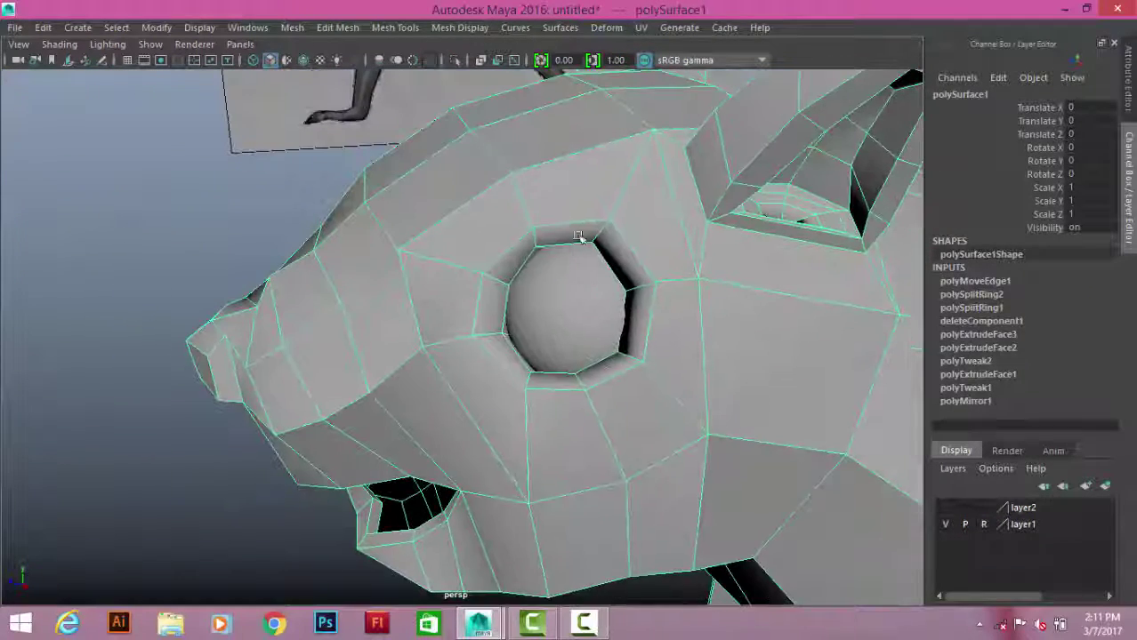
right_click_drag(573, 218, 477, 243, "shift")
left_click(478, 243)
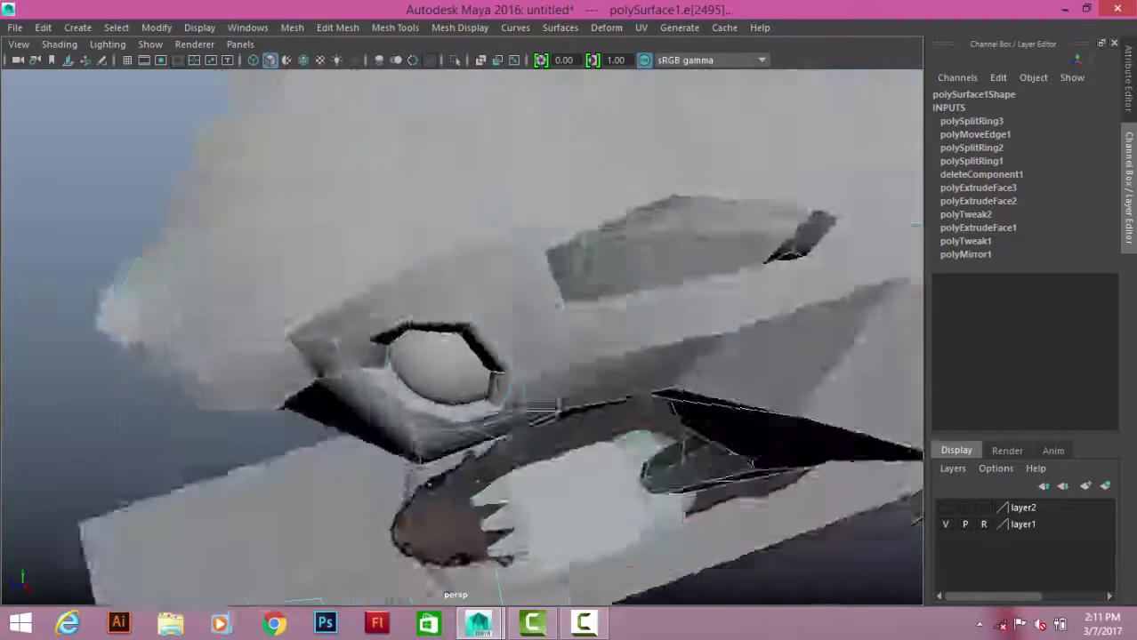
mouse_move(629, 238)
left_mouse_down("alt")
mouse_move(507, 312)
mouse_move(541, 336)
left_mouse_up("alt")
key("w")
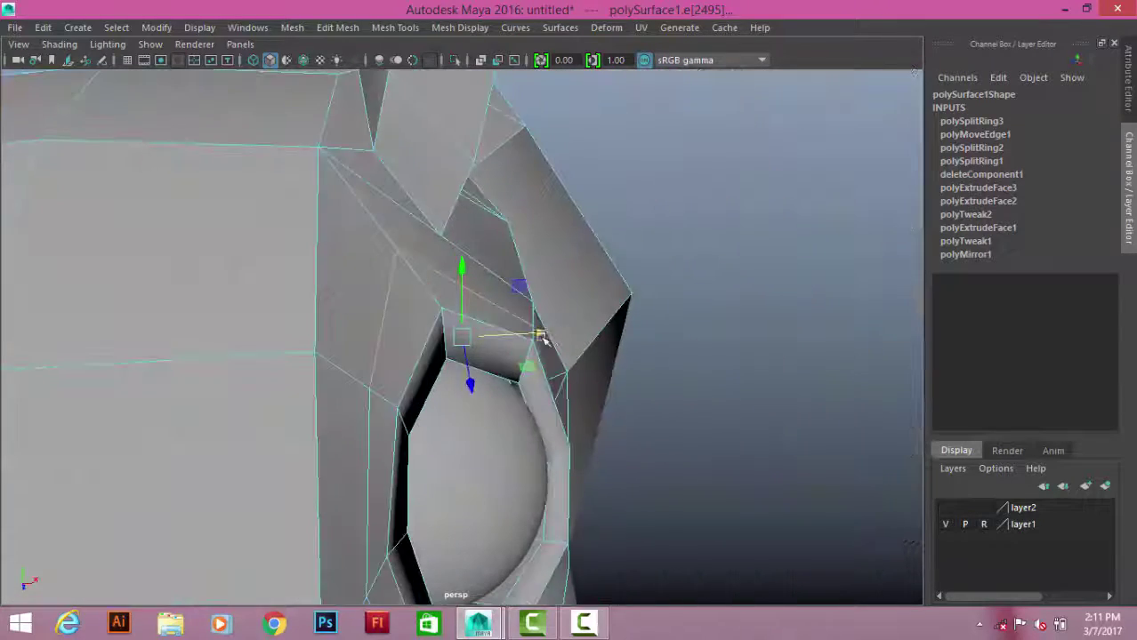
left_click_drag(415, 248, 431, 271, "alt")
left_click(419, 241)
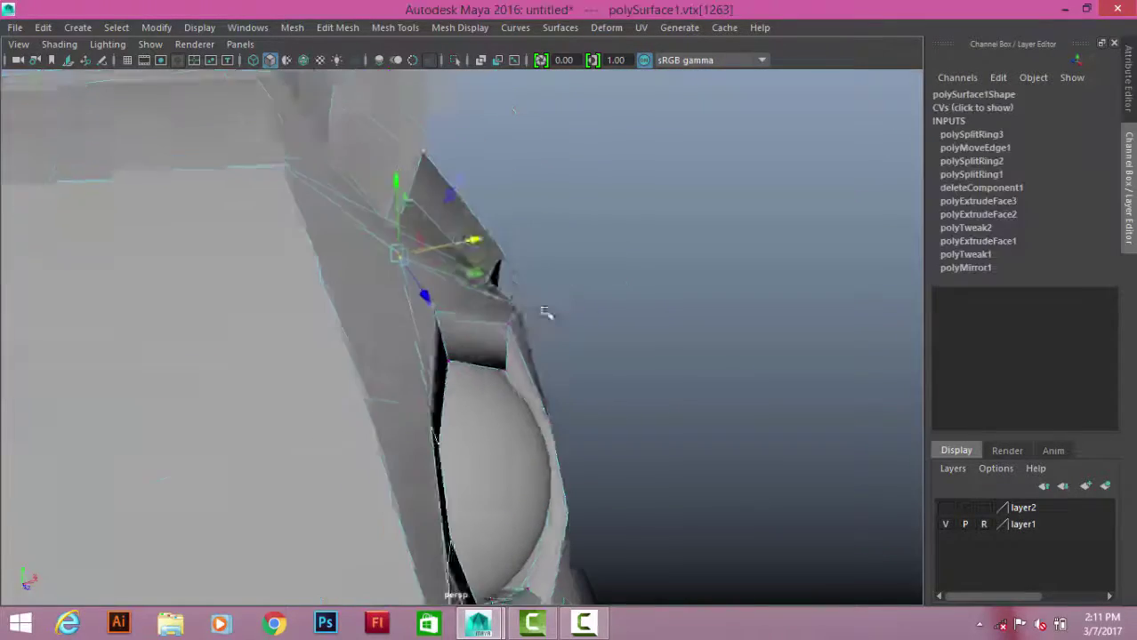
mouse_move(543, 315)
left_mouse_down("alt")
mouse_move(476, 241)
mouse_move(282, 196)
mouse_move(459, 282)
mouse_move(374, 416)
left_mouse_up("alt")
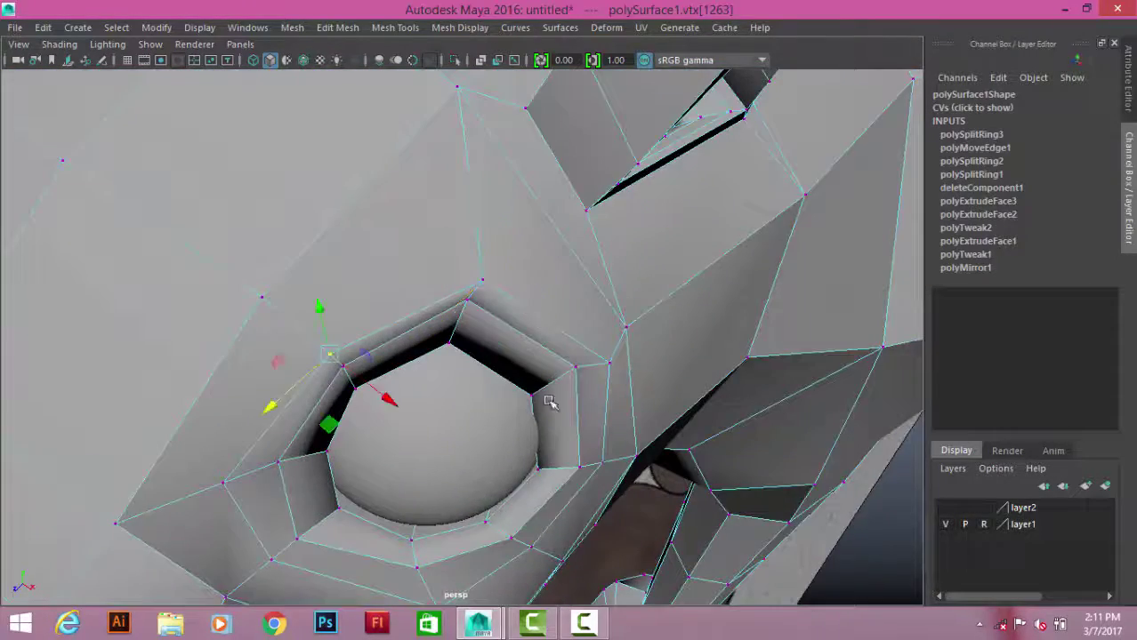
mouse_move(519, 355)
left_mouse_down("alt")
mouse_move(380, 357)
mouse_move(463, 293)
mouse_move(609, 275)
mouse_move(609, 317)
mouse_move(406, 247)
left_mouse_up("alt")
- Check the eyelid shape in smooth preview
key("F8")
left_click(464, 286)
key("3")
left_click(480, 305)
mouse_move(546, 305)
left_mouse_down("alt")
mouse_move(491, 233)
mouse_move(535, 333)
mouse_move(571, 315)
left_mouse_up("alt")
- Adjust more vertices beside the eye so the socket wraps snugly
left_click(520, 315)
right_click_drag(569, 159, 514, 171)
left_click(495, 293)
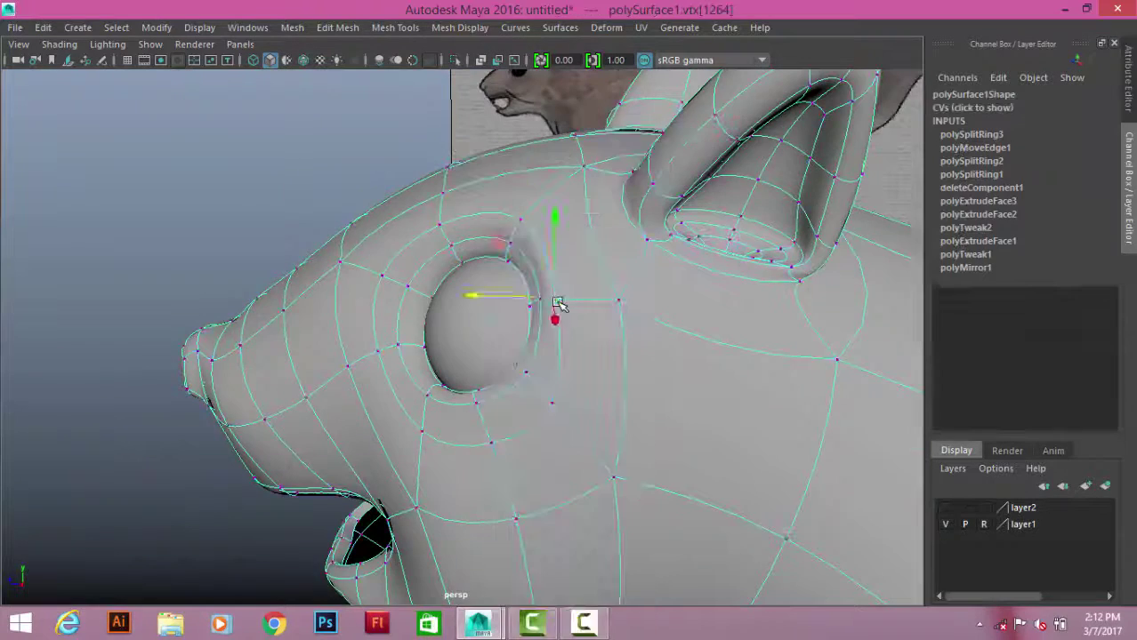
left_click_drag(495, 294, 418, 337, "alt")
scroll(483, 343, "up", 5)
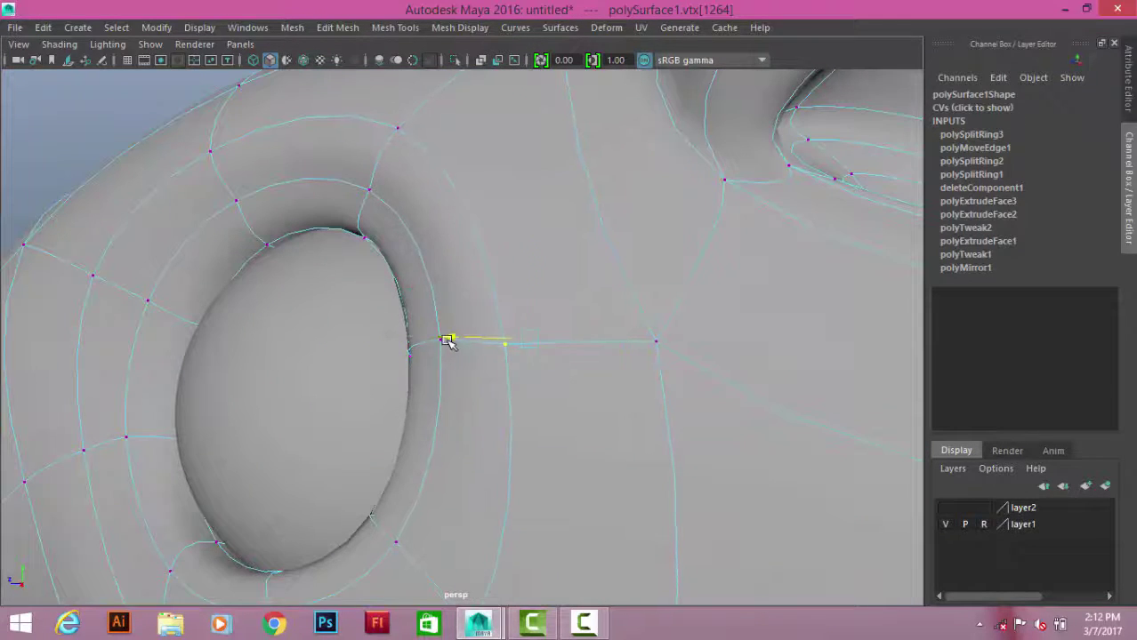
left_click_drag(541, 247, 478, 330, "alt")
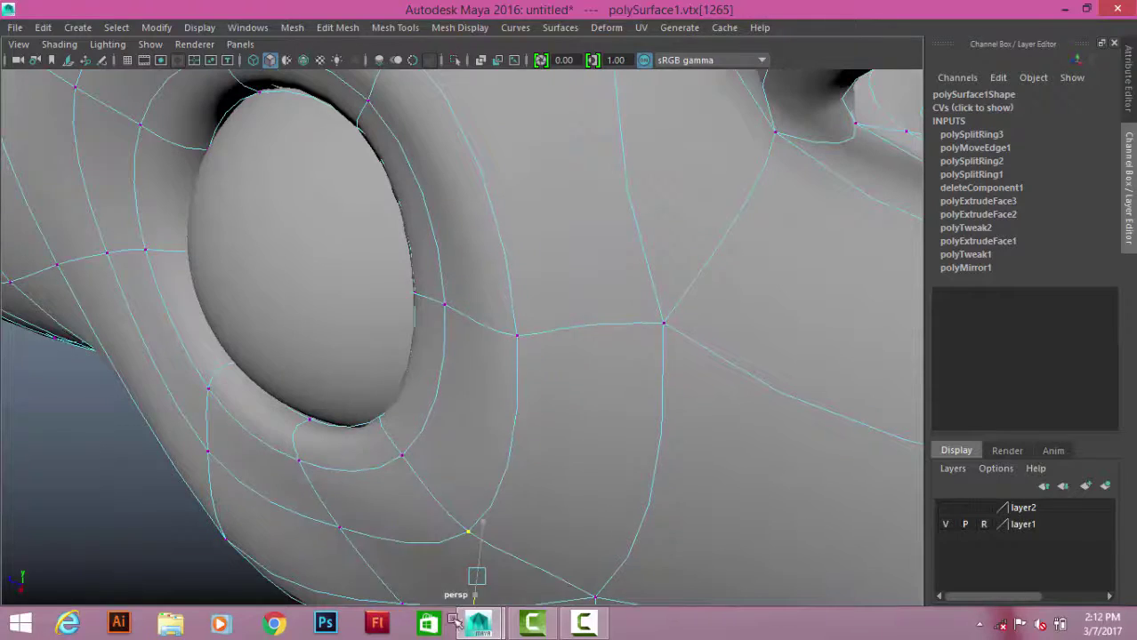
scroll(445, 498, "down", 5)
mouse_move(445, 498)
left_mouse_down("alt")
mouse_move(400, 431)
mouse_move(400, 449)
left_mouse_up("alt")
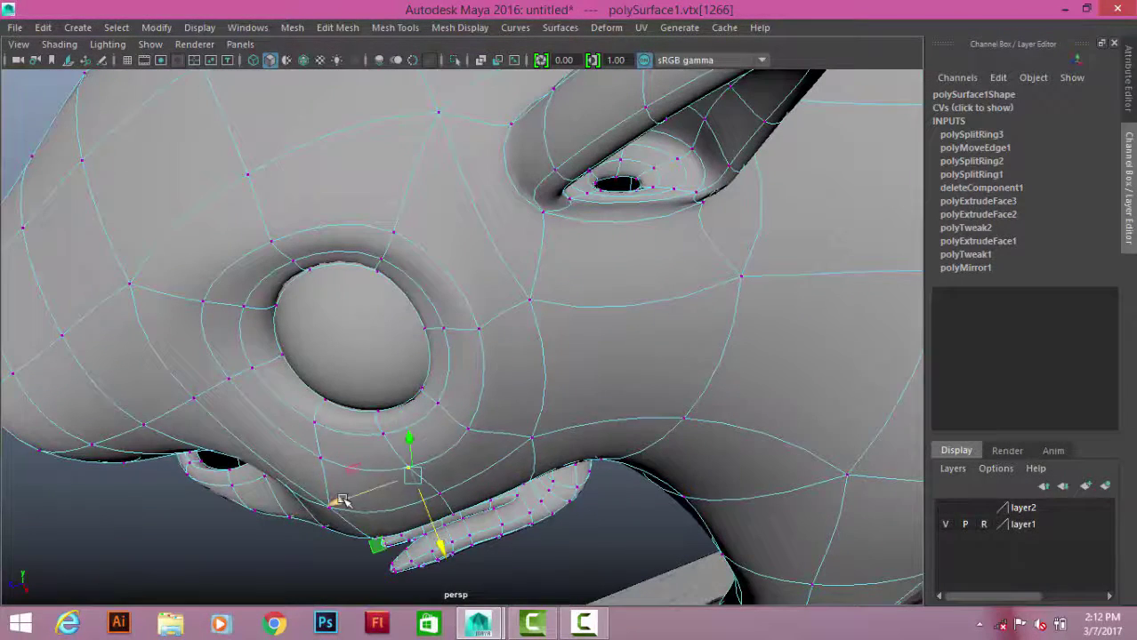
mouse_move(354, 447)
left_mouse_down("alt")
mouse_move(268, 267)
mouse_move(261, 207)
left_mouse_up("alt")
left_click(281, 284)
left_click_drag(258, 144, 177, 273, "alt")
- View the whole squirrel smoothed in object mode
scroll(471, 189, "down", 5)
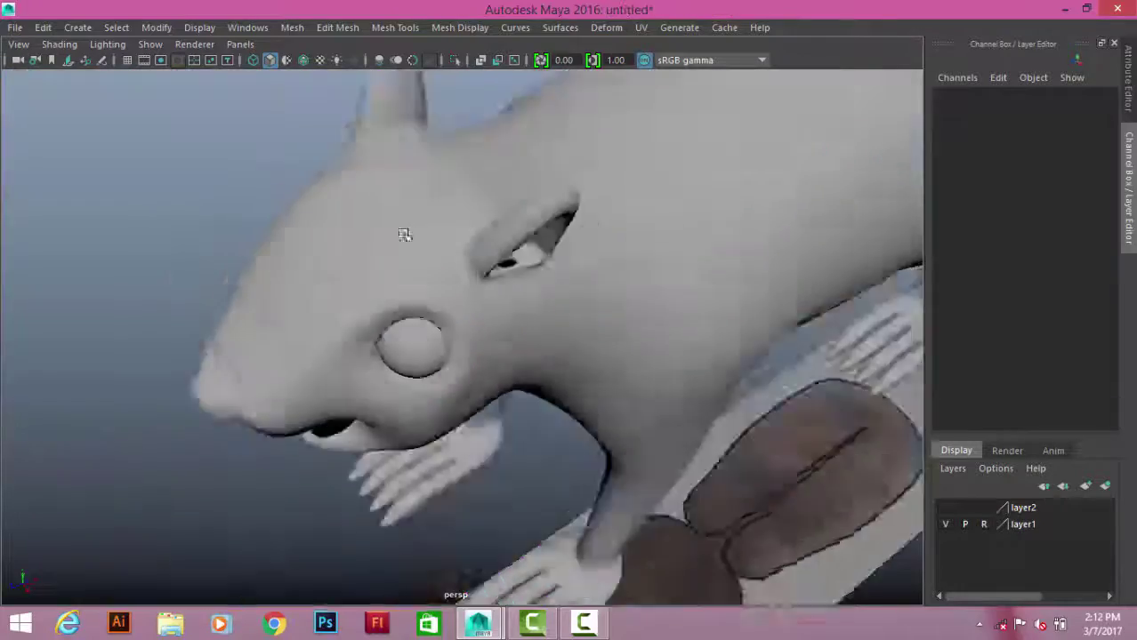
left_click_drag(405, 233, 652, 325, "alt")
key("F8")
mouse_move(690, 360)
left_mouse_down("alt")
mouse_move(389, 347)
mouse_move(381, 325)
left_mouse_up("alt")
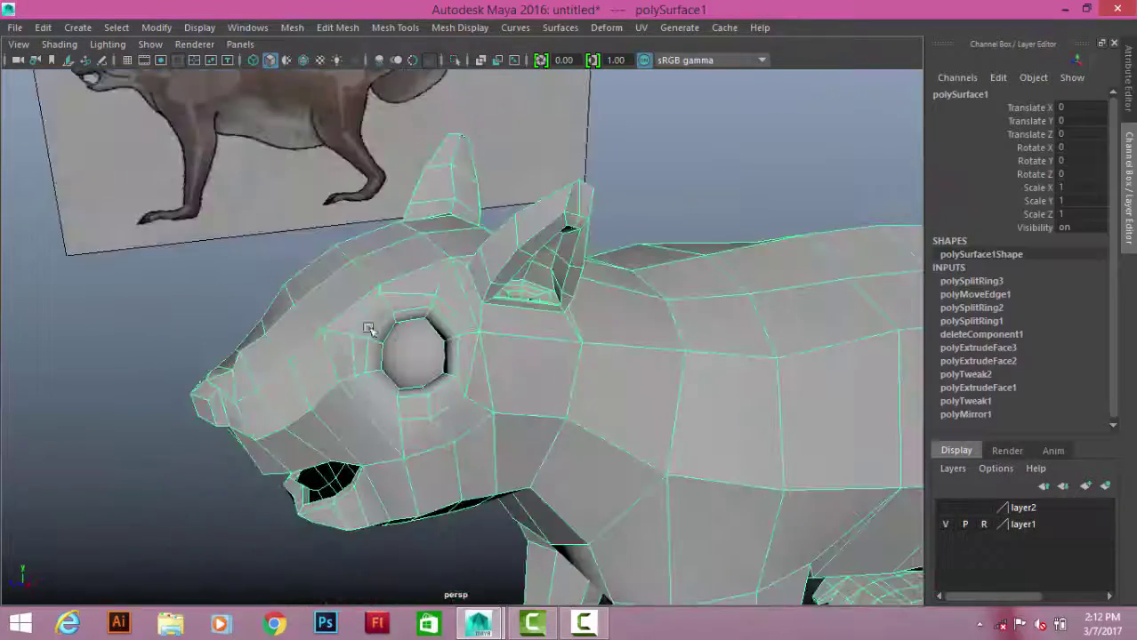
key("3")
left_click(744, 180)
mouse_move(744, 181)
left_mouse_down("alt")
mouse_move(405, 342)
mouse_move(617, 313)
mouse_move(574, 317)
mouse_move(640, 359)
mouse_move(551, 389)
left_mouse_up("alt")
- Return to the low-poly cage and frame the body's rear in the side view
key("1")
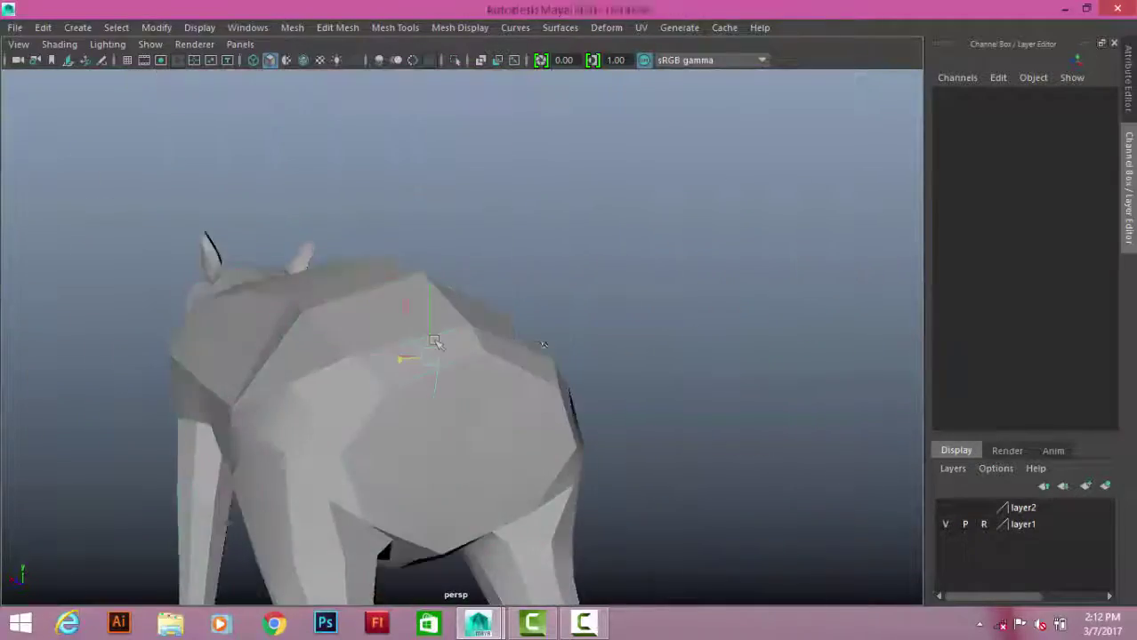
left_click(436, 338)
mouse_move(436, 338)
left_mouse_down("alt")
mouse_move(627, 338)
mouse_move(424, 338)
left_mouse_up("alt")
scroll(424, 338, "up", 5)
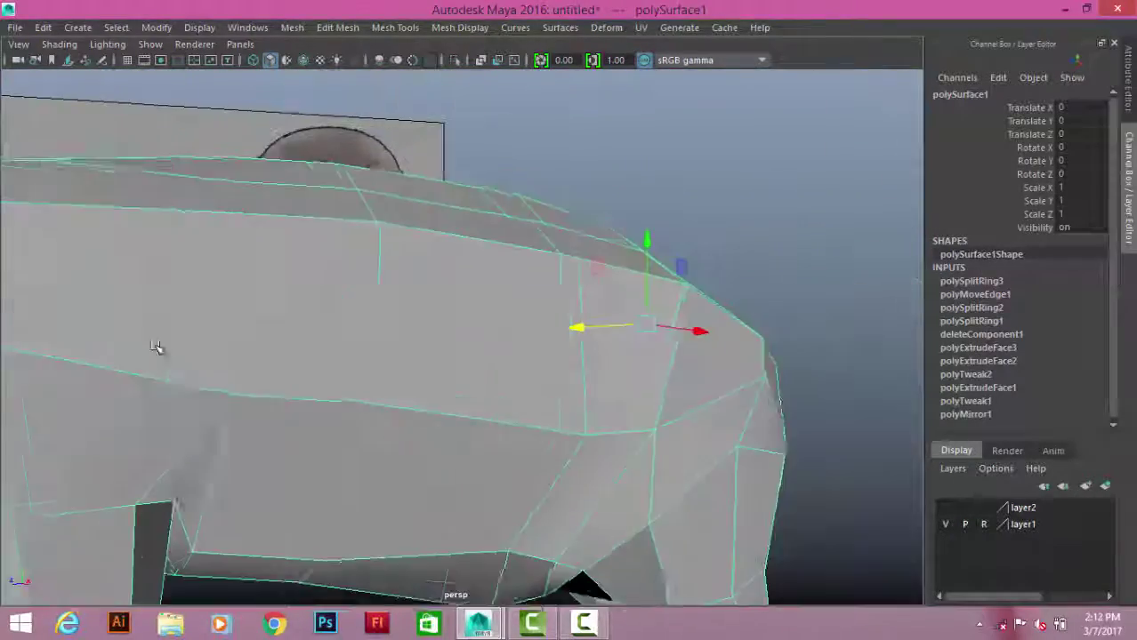
scroll(157, 350, "up", 5)
key("space")
key("space")
middle_click_drag(748, 392, 233, 297, "alt")
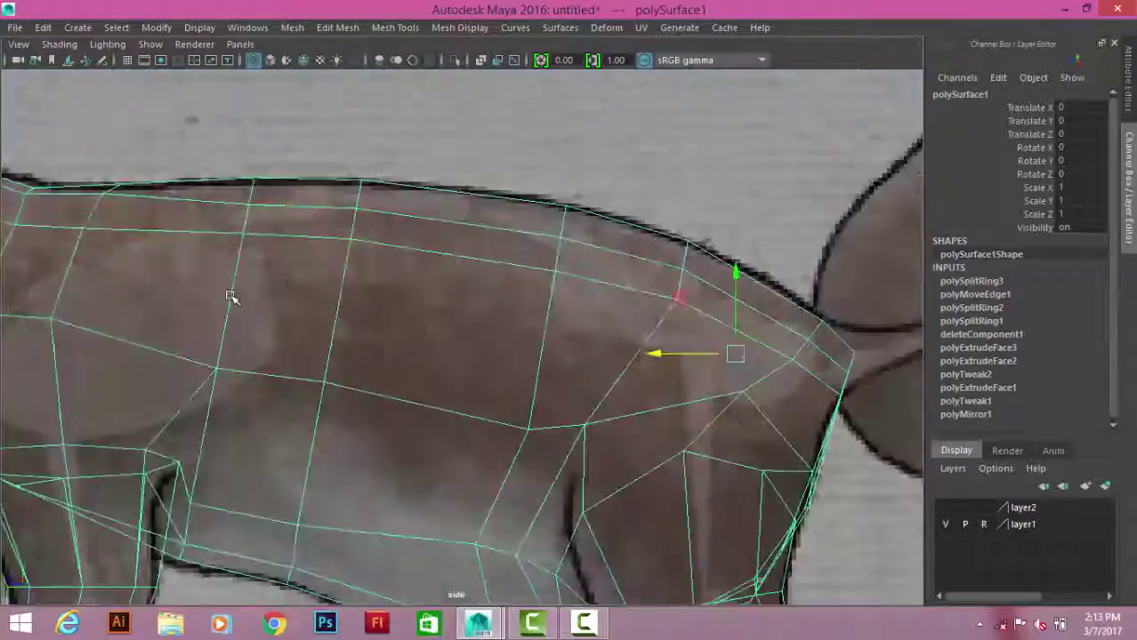
scroll(403, 291, "up", 3)
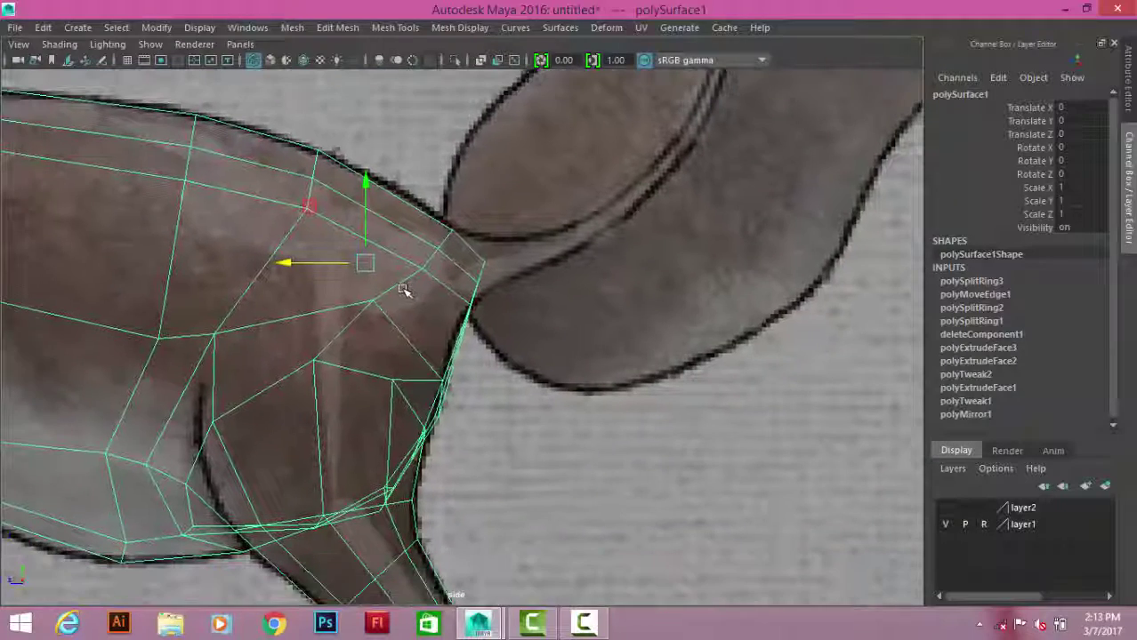
- Select the rump face where the tail attaches in face mode
right_click(452, 232)
left_click(488, 260)
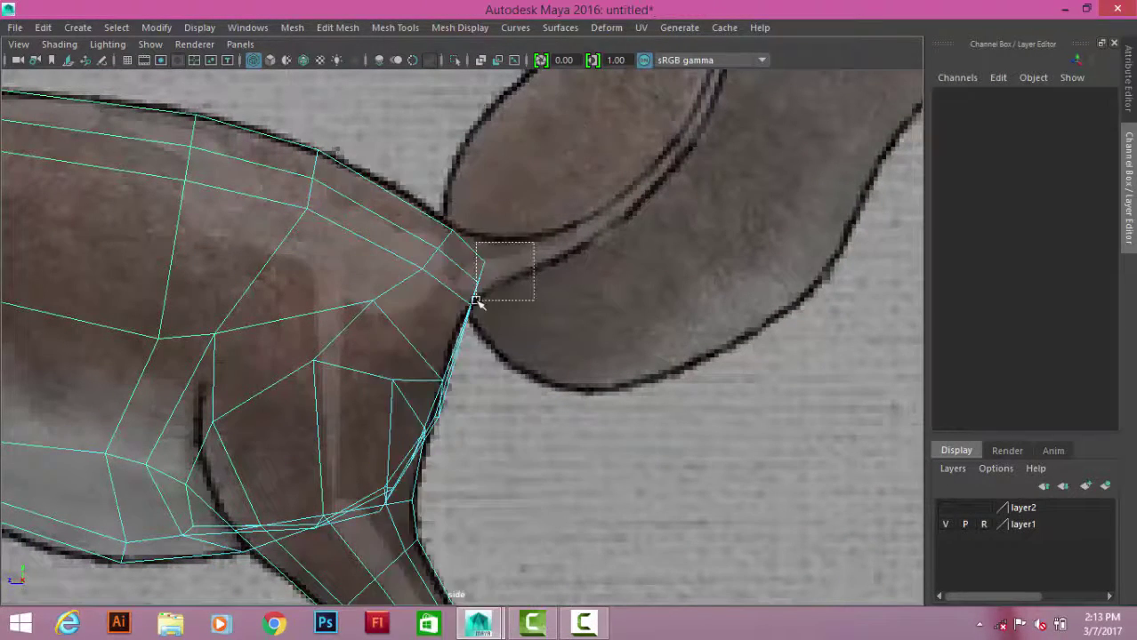
left_click_drag(475, 301, 476, 301)
key("space")
left_click_drag(327, 483, 562, 365)
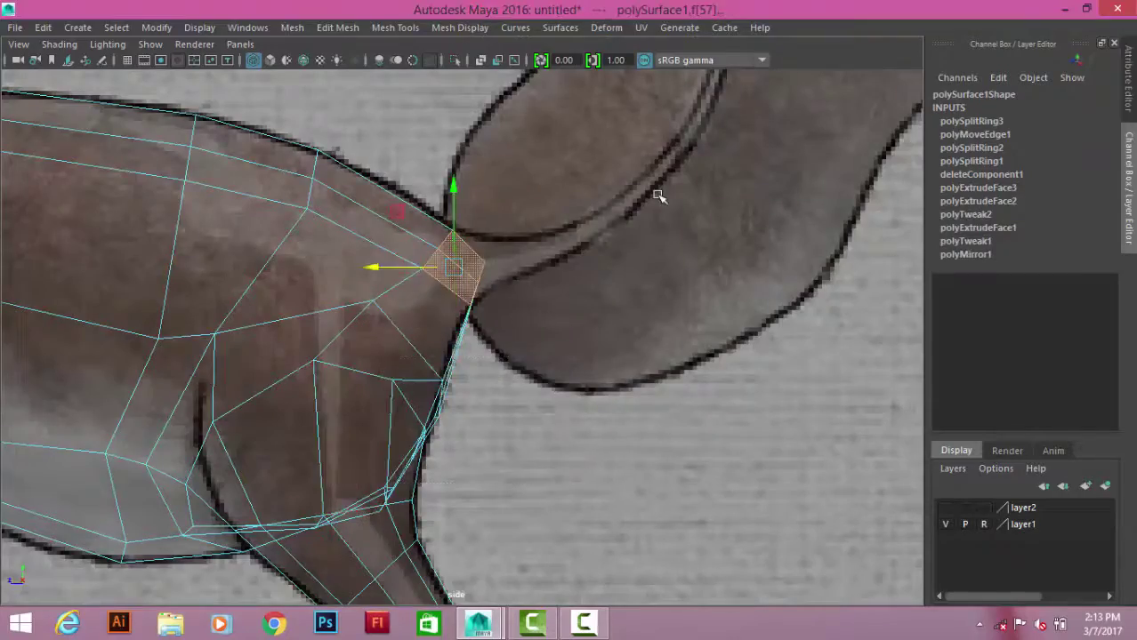
key("space")
key("space")
key("space")
- Extrude the single rump face to start the tail stub
scroll(605, 341, "down", 5)
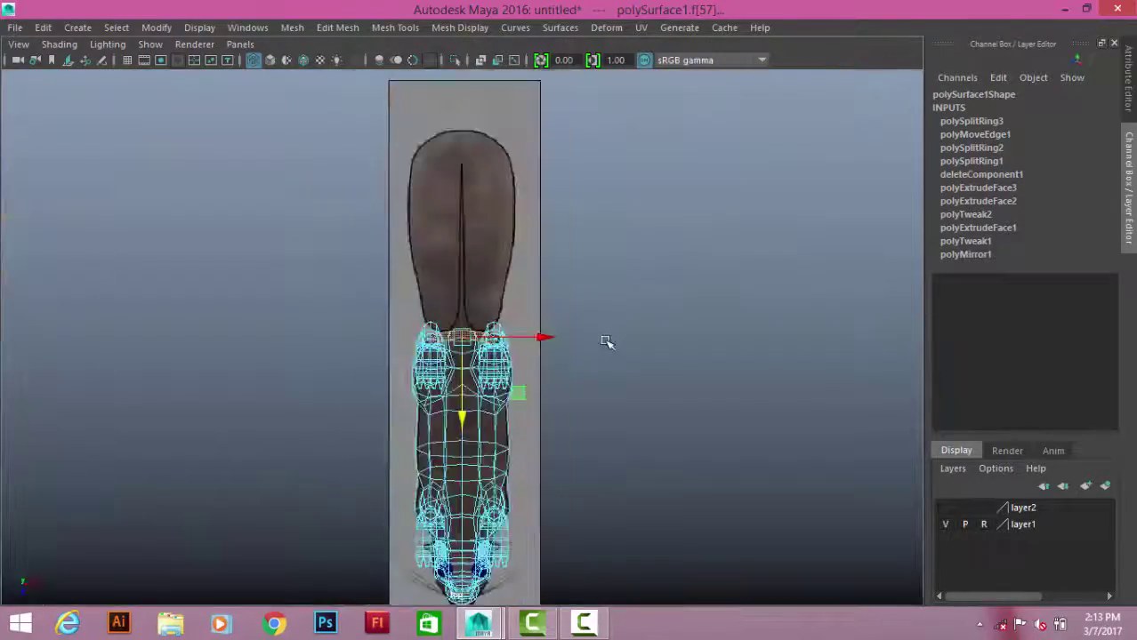
key("f")
left_click_drag(599, 458, 600, 456, "ctrl")
right_click(799, 258, "shift")
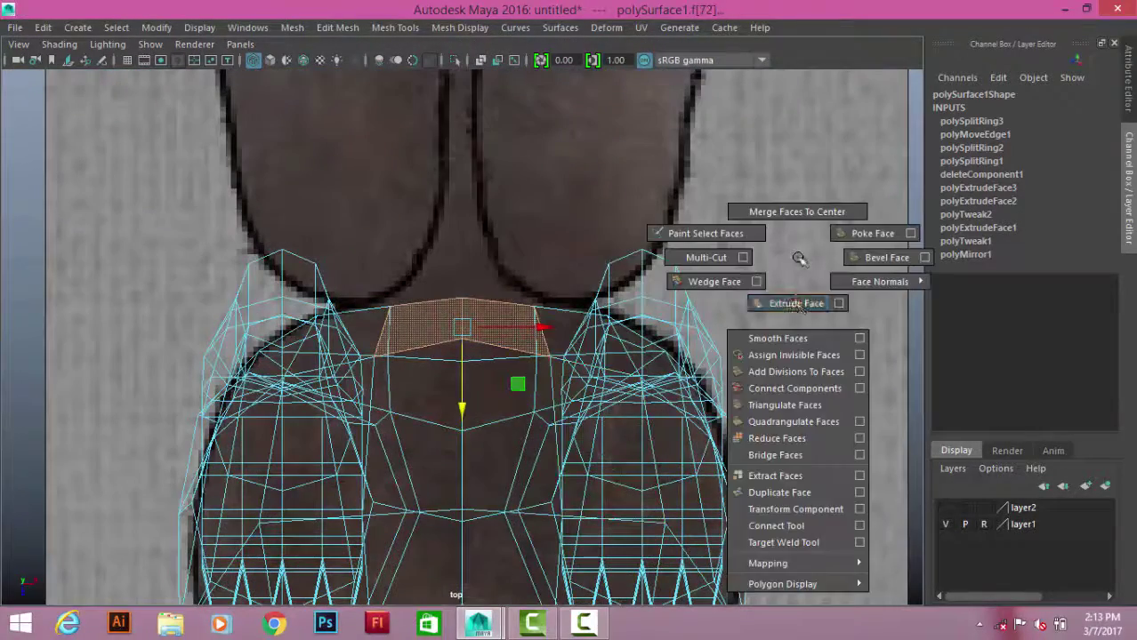
left_click(796, 304)
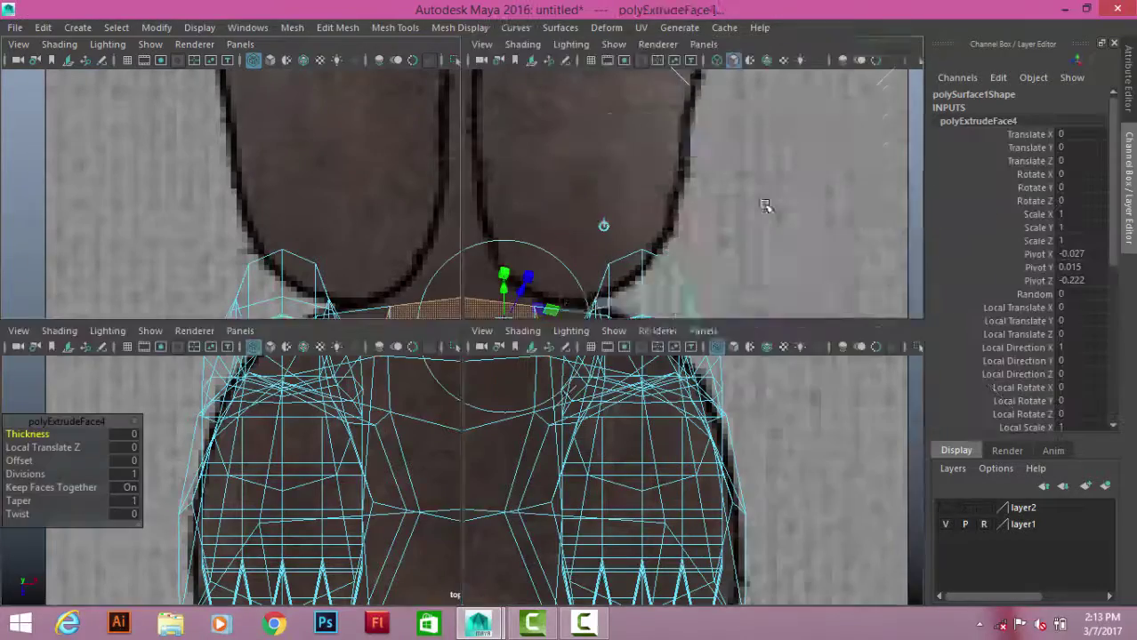
- Adjust vertices on the extruded tail stub to shape it
key("space")
key("space")
key("f")
left_click_drag(537, 440, 468, 336, "alt")
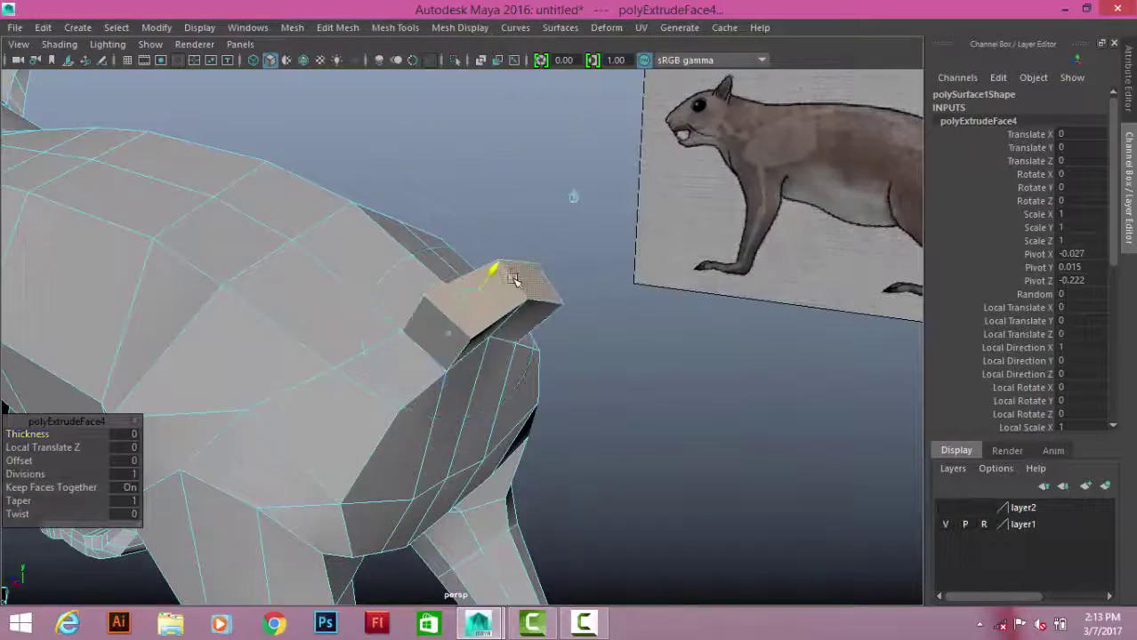
mouse_move(646, 363)
left_mouse_down("alt")
mouse_move(469, 315)
mouse_move(517, 307)
mouse_move(487, 286)
left_mouse_up("alt")
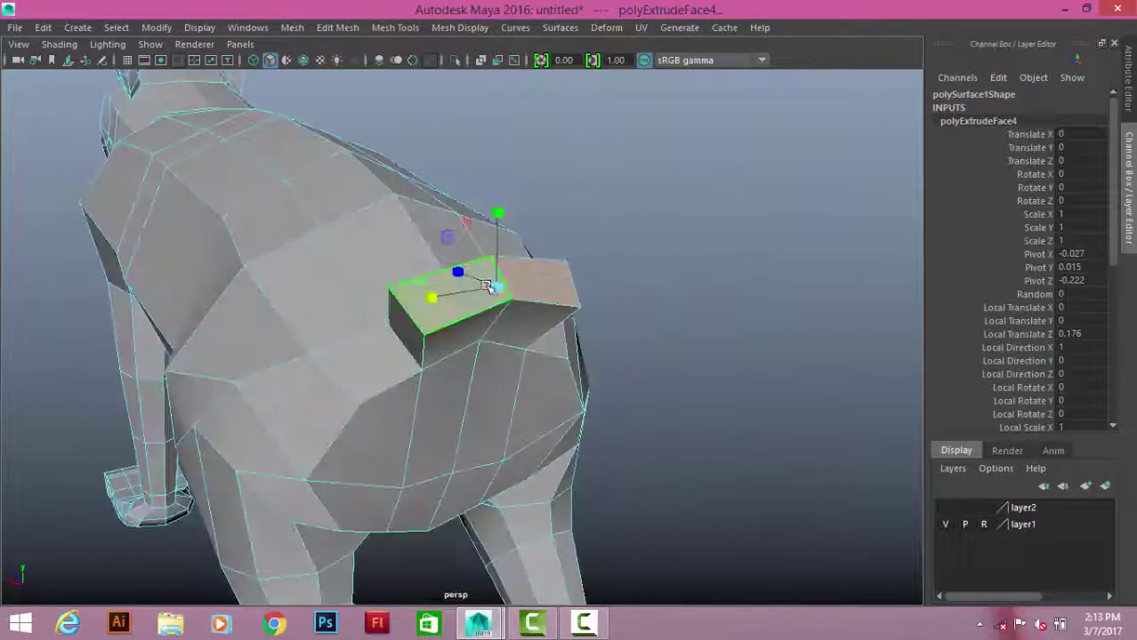
mouse_move(424, 303)
left_mouse_down("alt")
mouse_move(539, 310)
mouse_move(507, 280)
left_mouse_up("alt")
key("F9")
left_click(498, 267)
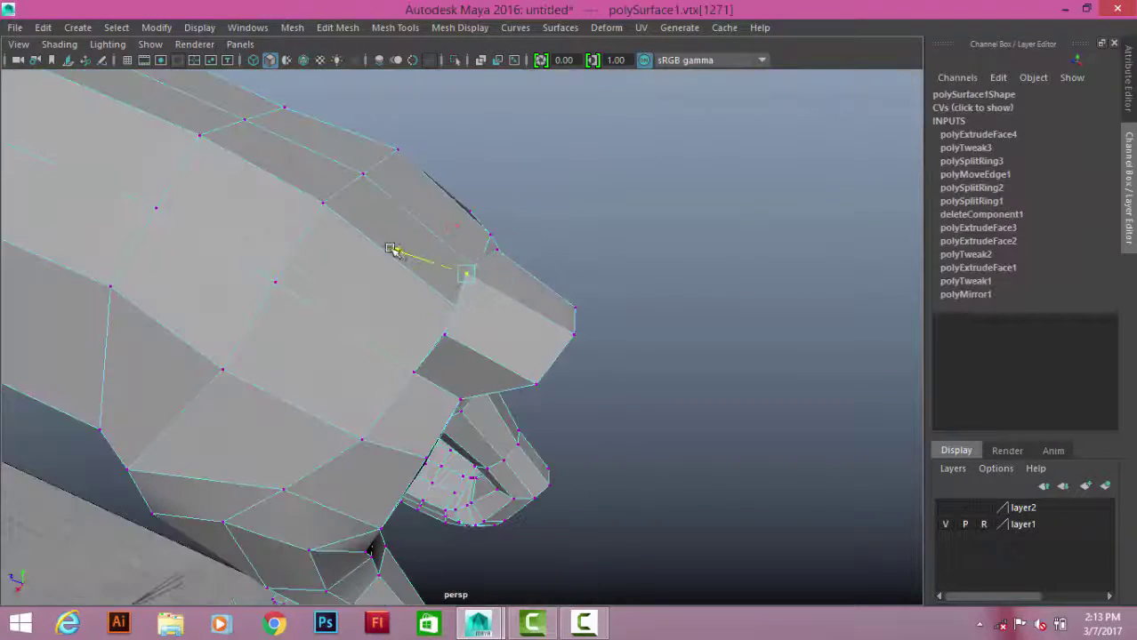
left_click(575, 335)
left_click_drag(575, 334, 567, 324, "alt")
mouse_move(602, 359)
left_mouse_down("alt")
mouse_move(459, 327)
mouse_move(505, 158)
left_mouse_up("alt")
- Select the stub's end face and apply Add Divisions To Faces
right_click_drag(505, 157, 505, 292)
left_click(476, 320)
mouse_move(476, 320)
left_mouse_down("alt")
mouse_move(602, 360)
mouse_move(533, 297)
mouse_move(419, 262)
left_mouse_up("alt")
right_click_drag(316, 187, 304, 305, "shift")
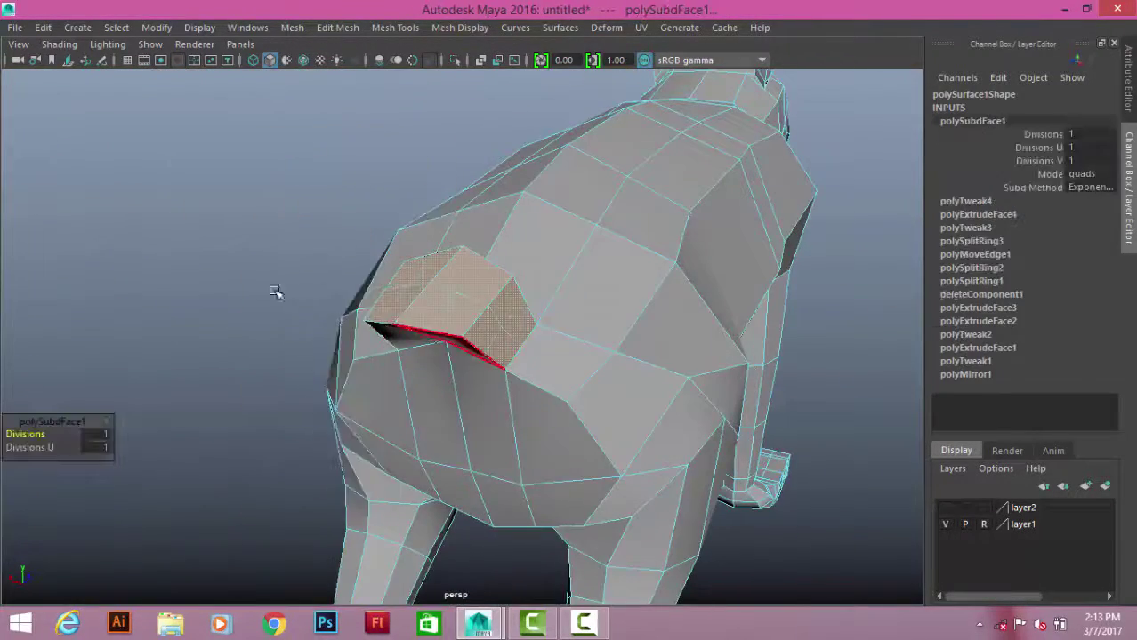
- Split the tail stub's end face, then delete one subdividing edge so two faces remain
left_click_drag(274, 289, 445, 292, "alt")
left_click(759, 333)
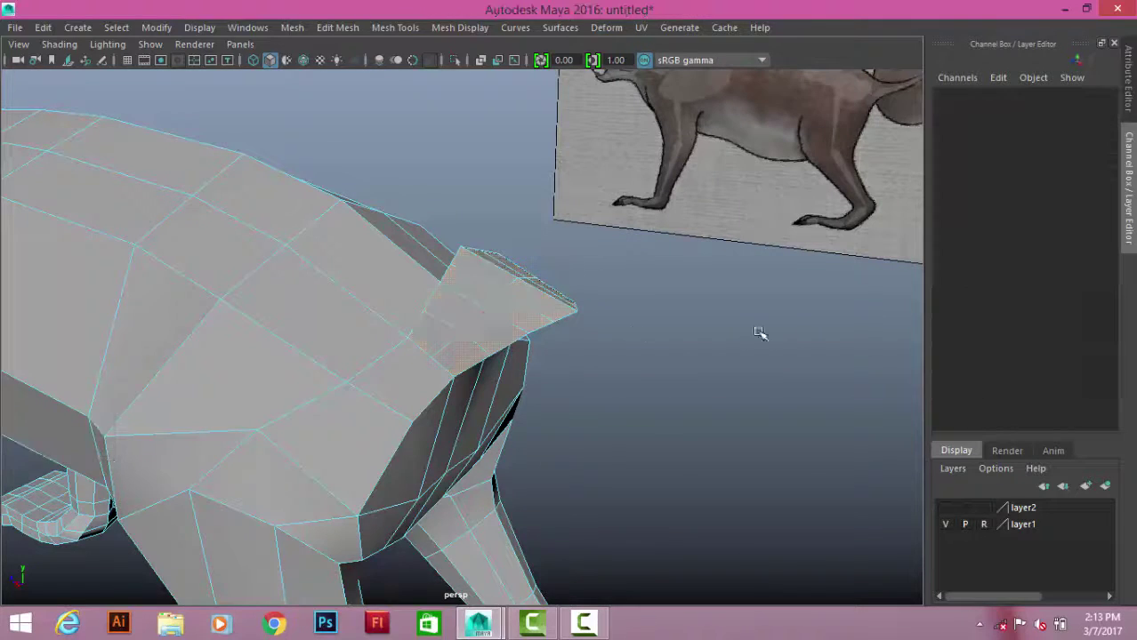
right_click_drag(497, 160, 578, 134)
mouse_move(578, 134)
left_mouse_down("alt")
mouse_move(493, 312)
mouse_move(642, 317)
mouse_move(507, 287)
mouse_move(502, 305)
mouse_move(468, 318)
left_mouse_up("alt")
left_click(494, 312)
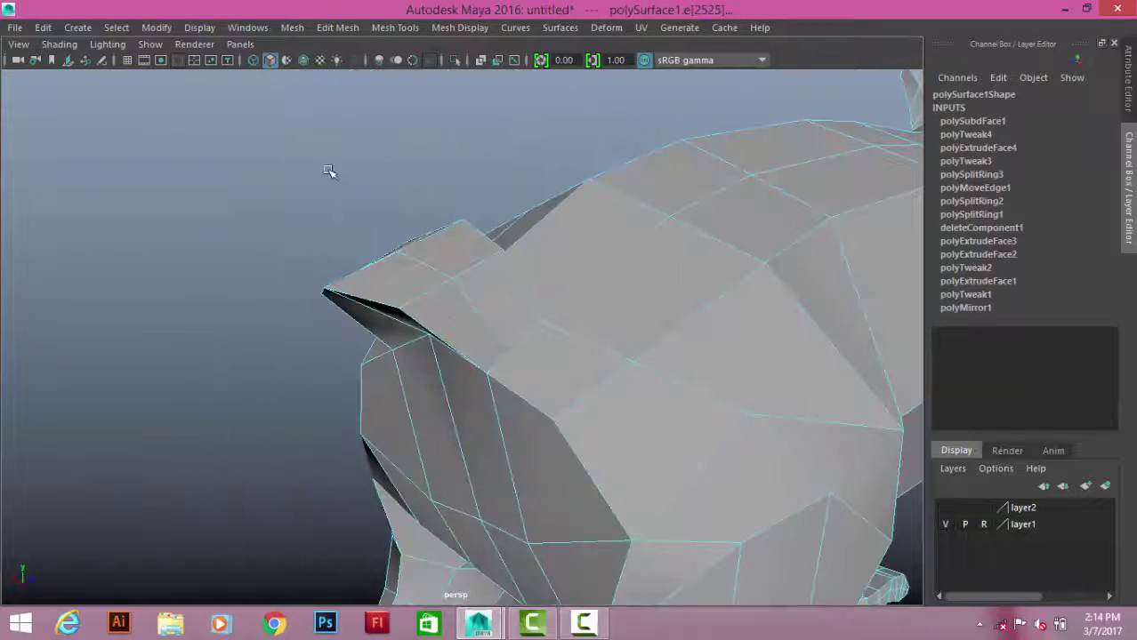
key("Delete")
- Lower the edge at the top of the tail stub
mouse_move(271, 215)
left_mouse_down("alt")
mouse_move(510, 272)
mouse_move(563, 355)
mouse_move(413, 267)
mouse_move(456, 297)
left_mouse_up("alt")
left_click(407, 331)
left_click_drag(407, 331, 512, 342, "alt")
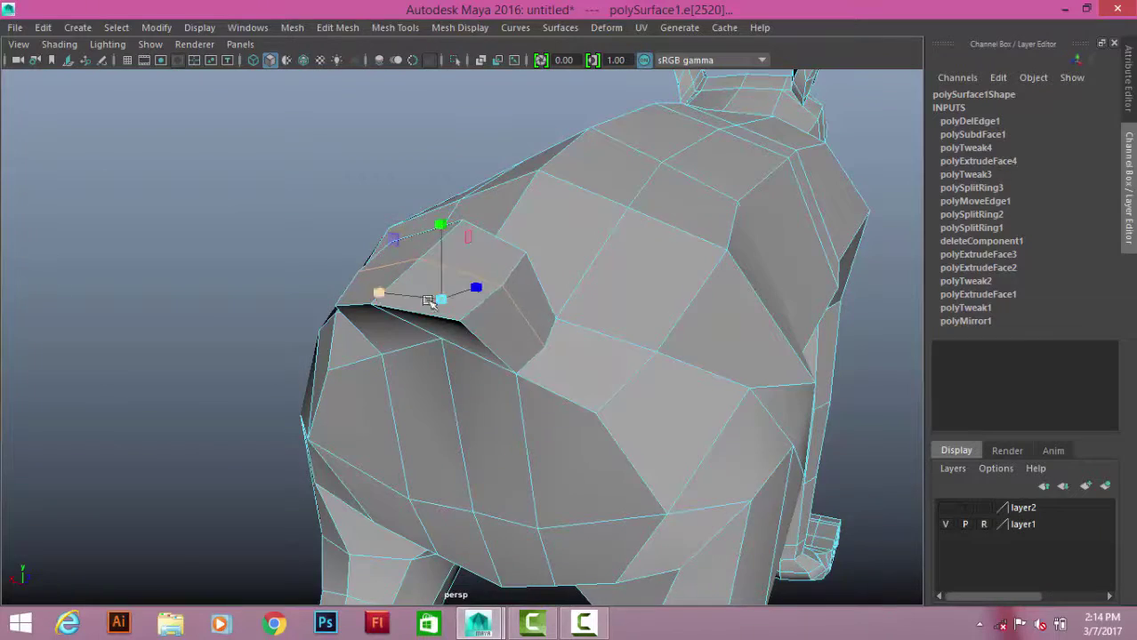
mouse_move(428, 300)
left_mouse_down("alt")
mouse_move(596, 253)
mouse_move(449, 349)
left_mouse_up("alt")
left_click(491, 329)
left_click_drag(524, 265, 531, 292)
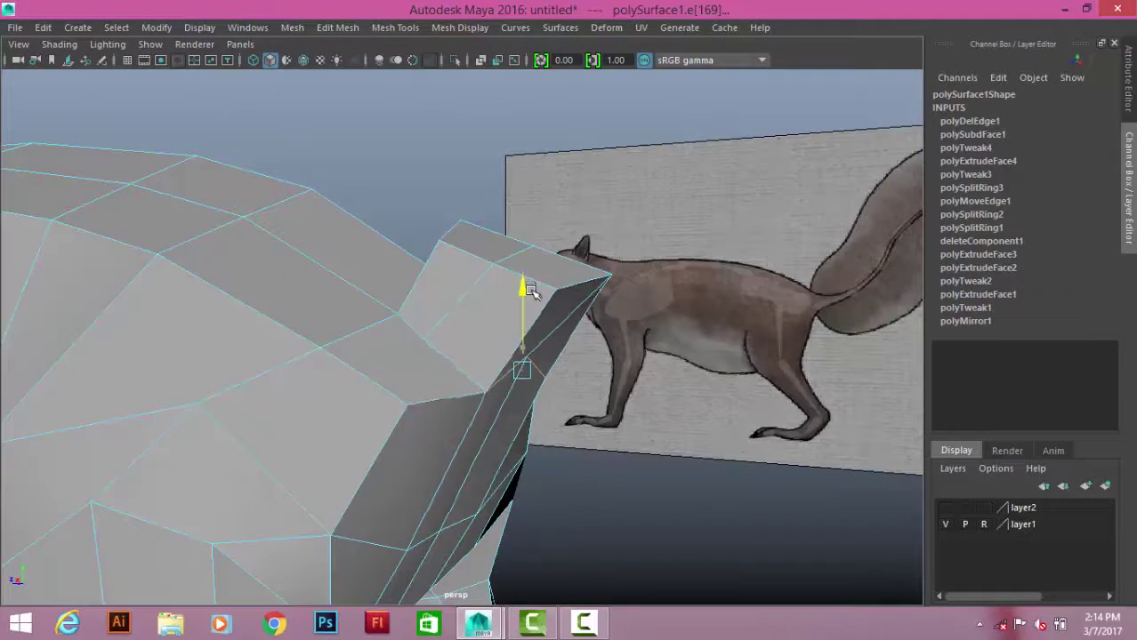
left_click(685, 513)
mouse_move(685, 514)
left_mouse_down("alt")
mouse_move(508, 381)
mouse_move(553, 343)
mouse_move(523, 300)
left_mouse_up("alt")
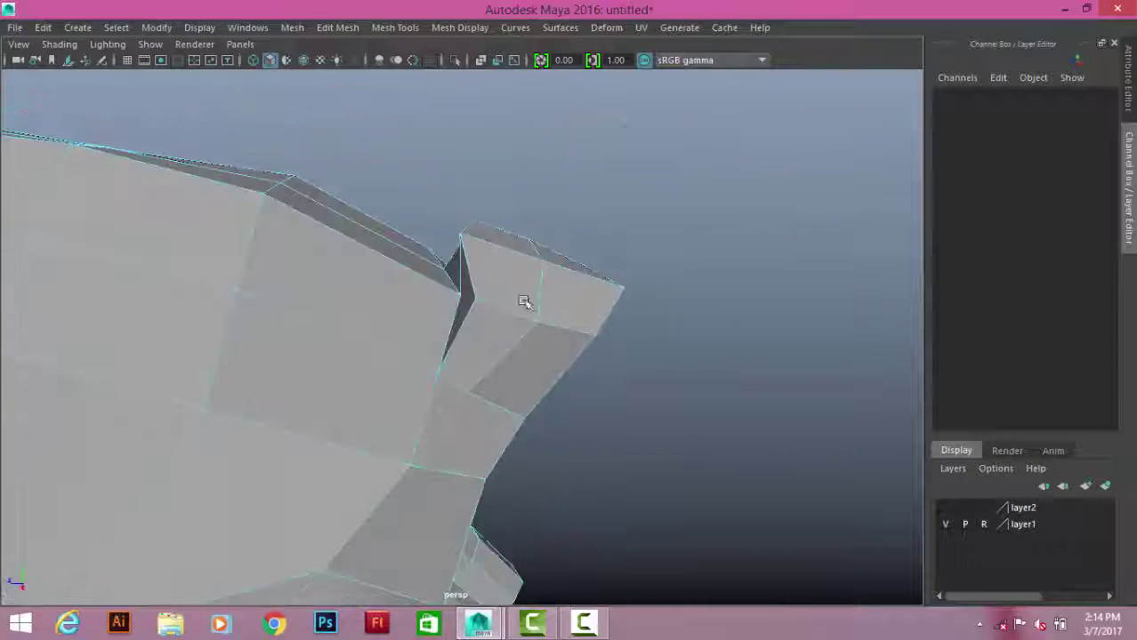
left_click_drag(543, 193, 664, 247, "alt")
- Pick out the vertices at the stub's tip in vertex mode
mouse_move(330, 145)
left_mouse_down()
mouse_move(474, 249)
mouse_move(464, 266)
left_mouse_up()
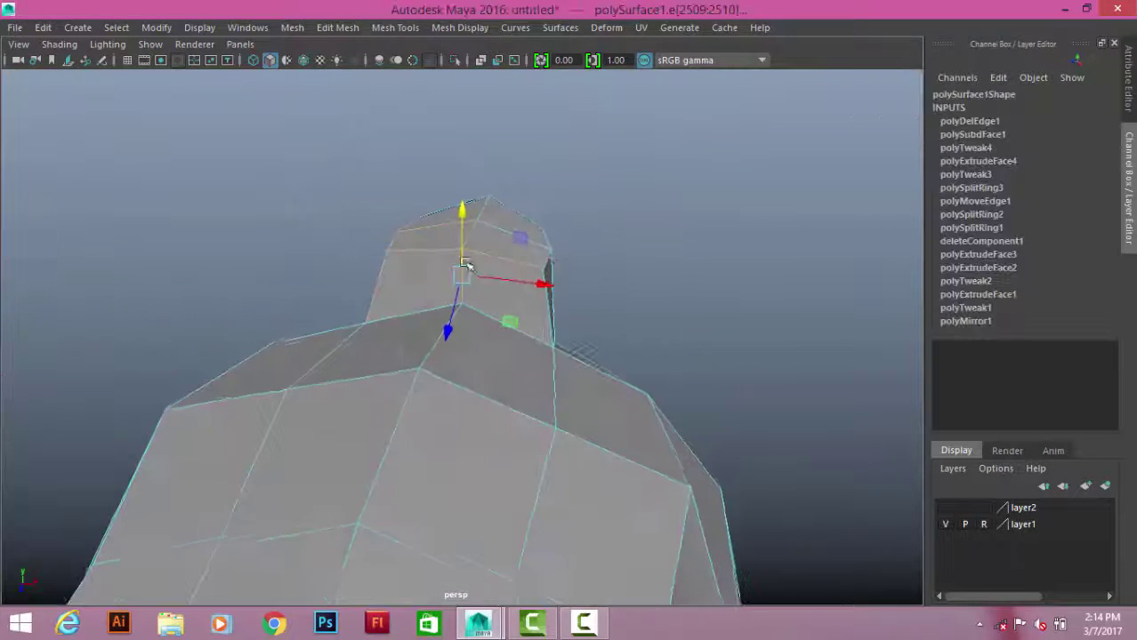
left_click(337, 200)
mouse_move(440, 337)
left_mouse_down("alt")
mouse_move(337, 200)
mouse_move(398, 286)
mouse_move(364, 220)
left_mouse_up("alt")
key("F9")
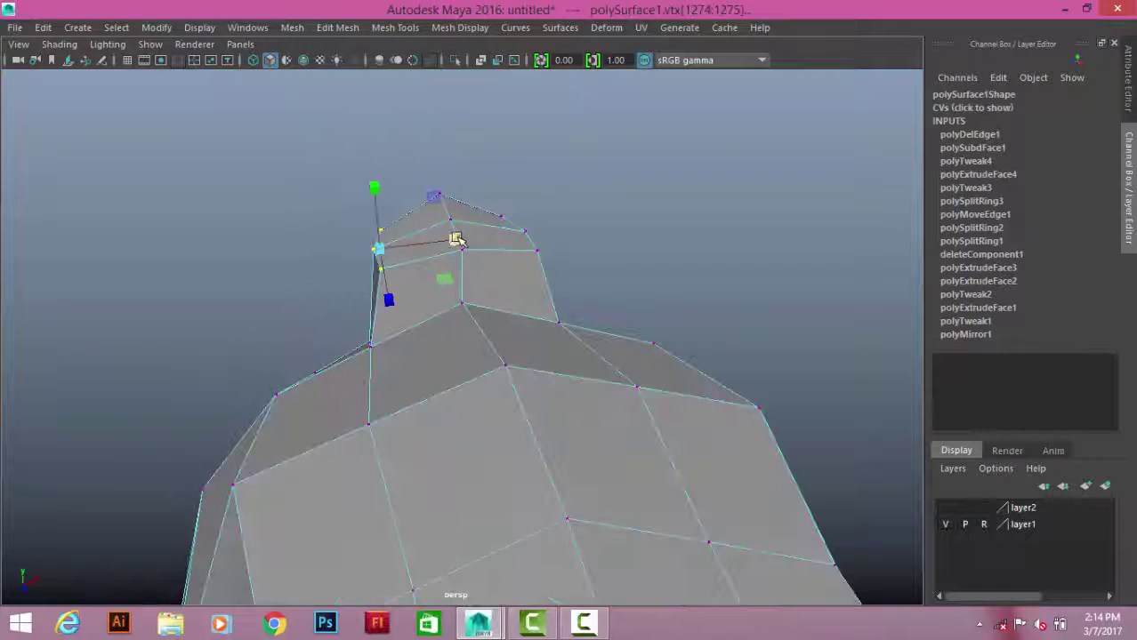
left_click(536, 245)
mouse_move(547, 247)
left_mouse_down("alt")
mouse_move(537, 245)
mouse_move(550, 214)
mouse_move(523, 213)
left_mouse_up("alt")
left_click(523, 213)
left_click_drag(429, 268, 428, 268)
mouse_move(429, 268)
left_mouse_down("alt")
mouse_move(477, 305)
mouse_move(457, 253)
left_mouse_up("alt")
- Move a vertex on the stub's edge to reshape the rear stub
left_click_drag(235, 216, 386, 368)
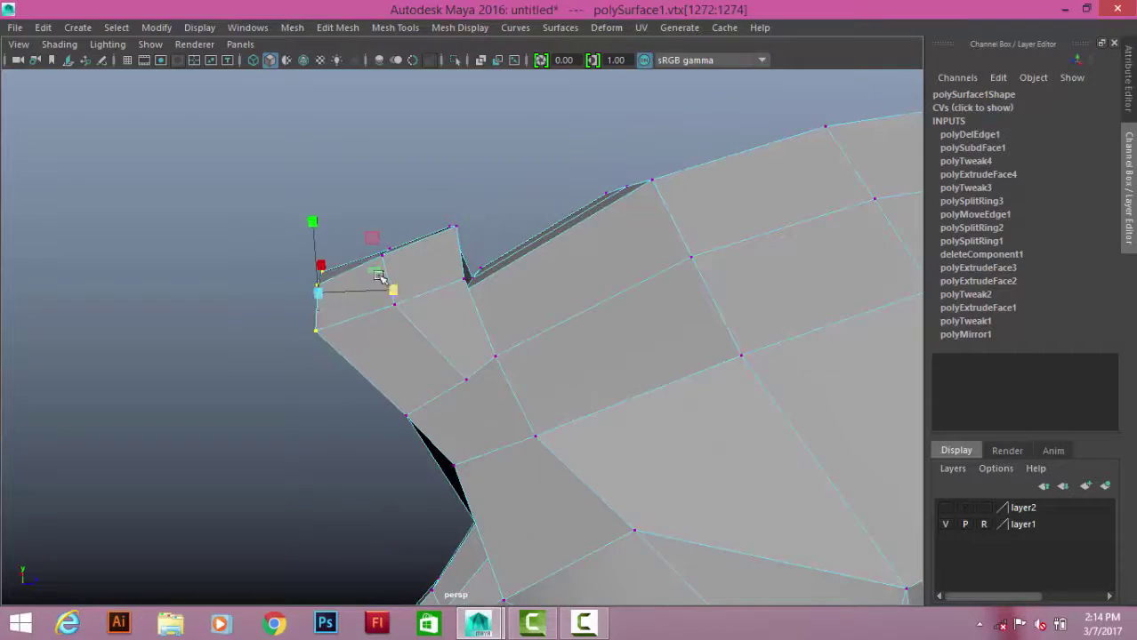
mouse_move(379, 276)
left_mouse_down("alt")
mouse_move(622, 249)
mouse_move(880, 307)
mouse_move(607, 264)
mouse_move(513, 269)
mouse_move(609, 239)
left_mouse_up("alt")
left_click_drag(536, 241, 418, 249, "alt")
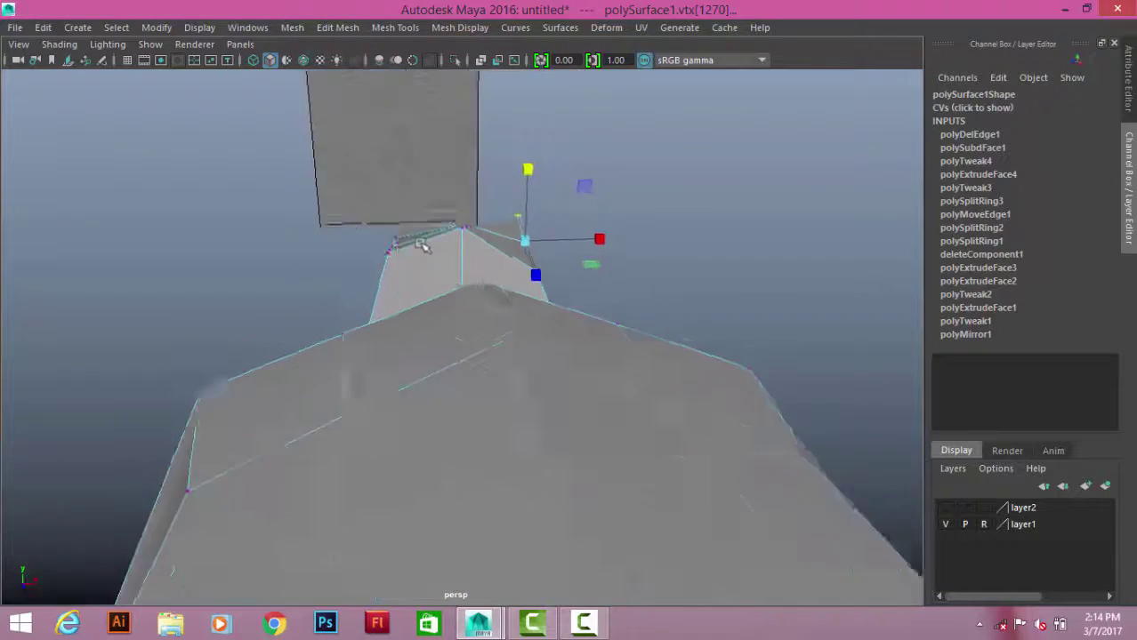
left_click_drag(342, 190, 393, 256)
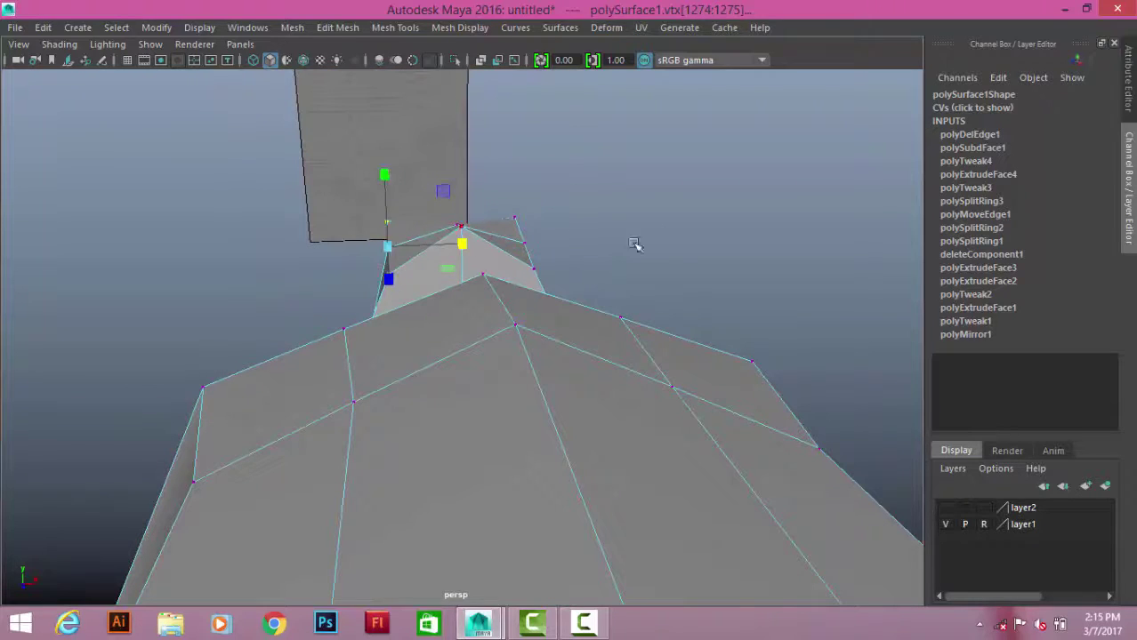
left_click_drag(436, 190, 482, 255)
left_click_drag(403, 264, 568, 244, "alt")
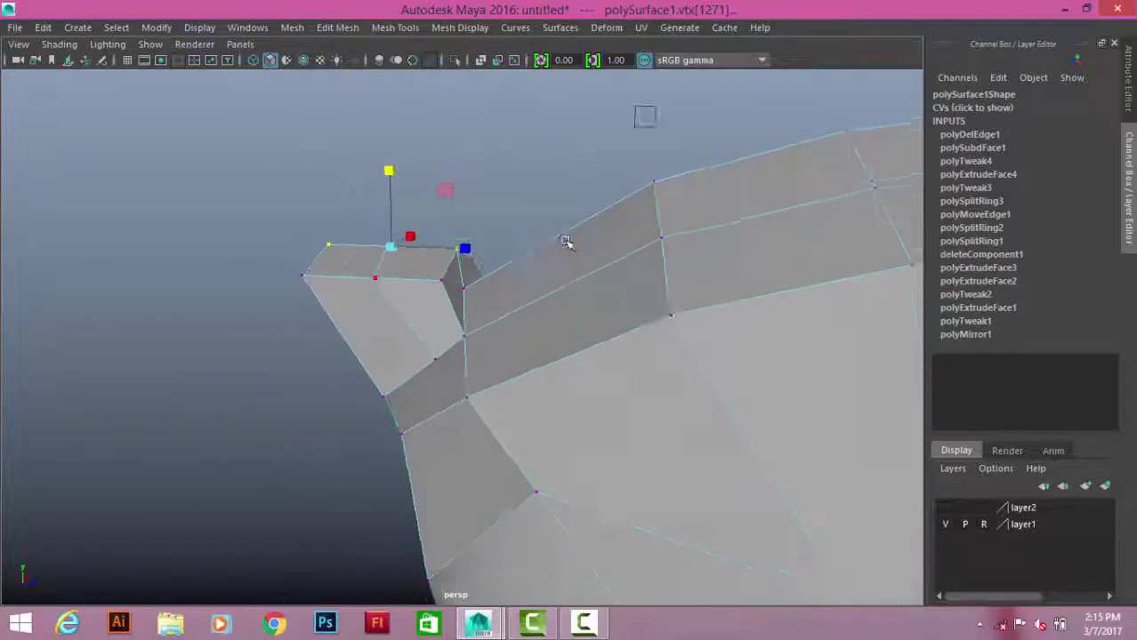
left_click(363, 287)
left_click_drag(363, 288, 786, 322, "alt")
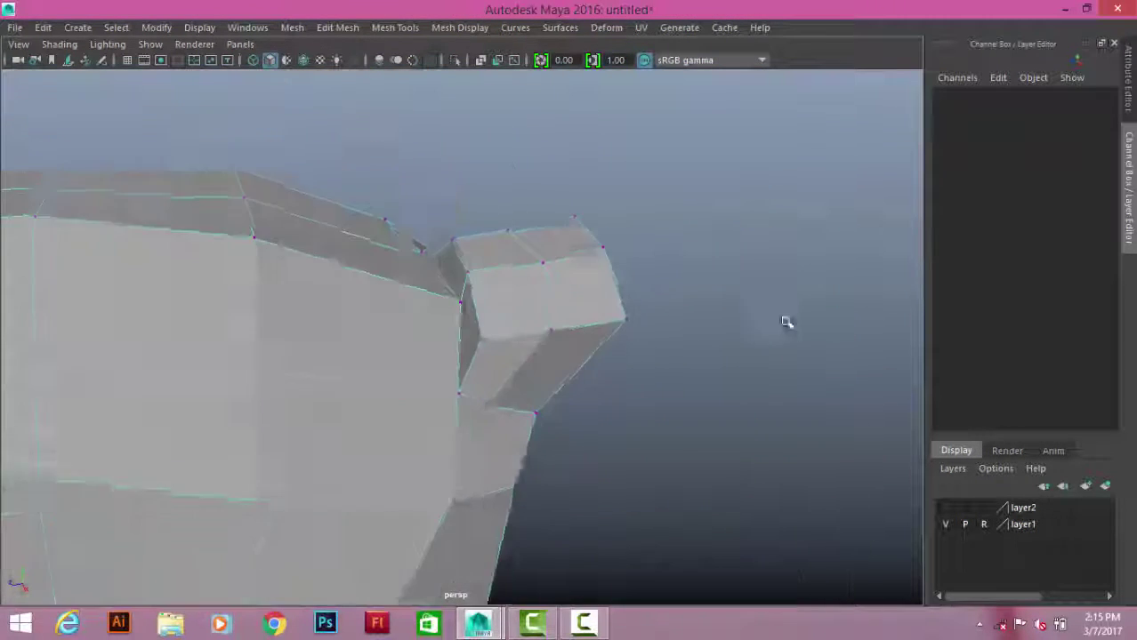
left_click(466, 272)
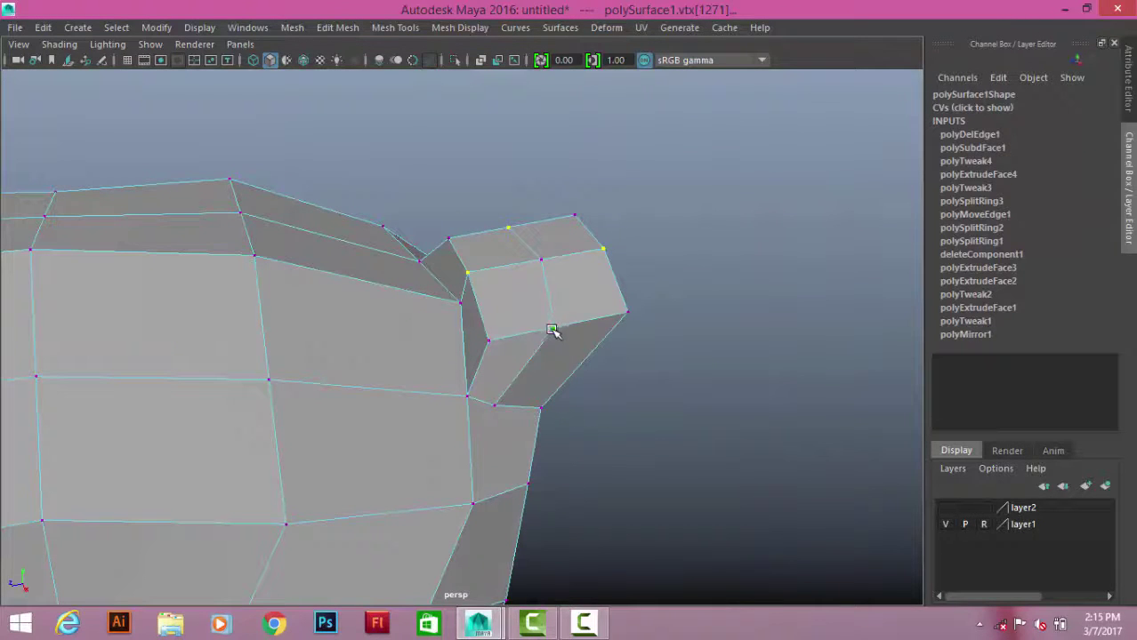
left_click_drag(551, 330, 556, 273)
- Select the stub's end face and top face in face mode
key("F11")
mouse_move(745, 287)
left_mouse_down("alt")
mouse_move(431, 213)
mouse_move(616, 236)
left_mouse_up("alt")
left_click(515, 282)
left_click(508, 231, "shift")
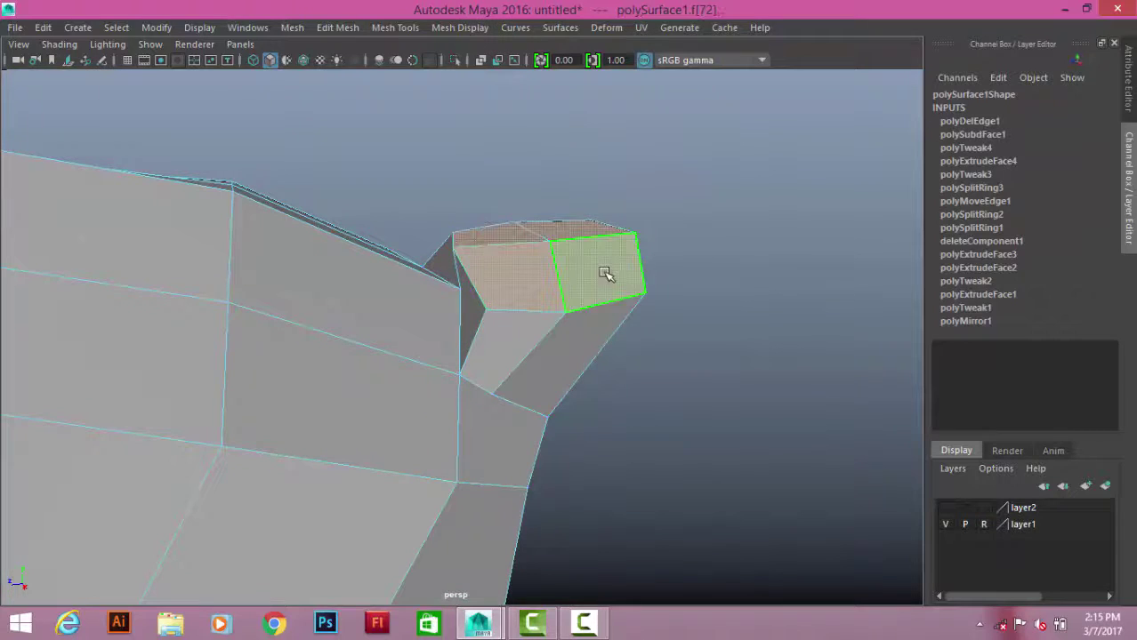
left_click_drag(541, 293, 781, 482)
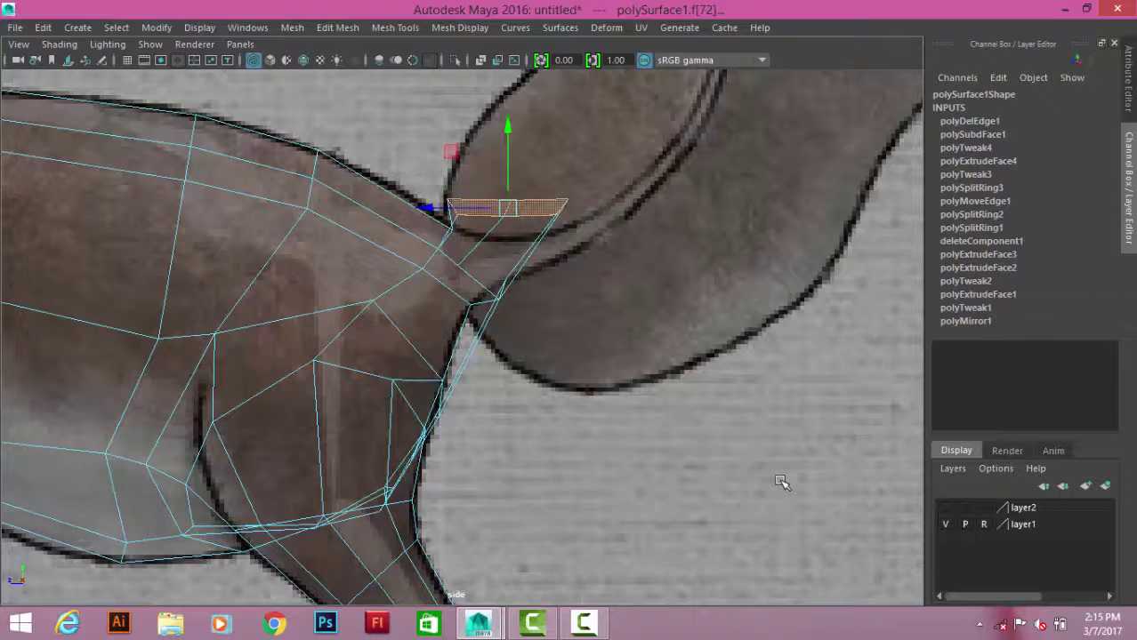
- Move and tilt the selected face onto the tail base in the side reference view
middle_click_drag(654, 271, 569, 355, "alt")
scroll(549, 346, "up", 5)
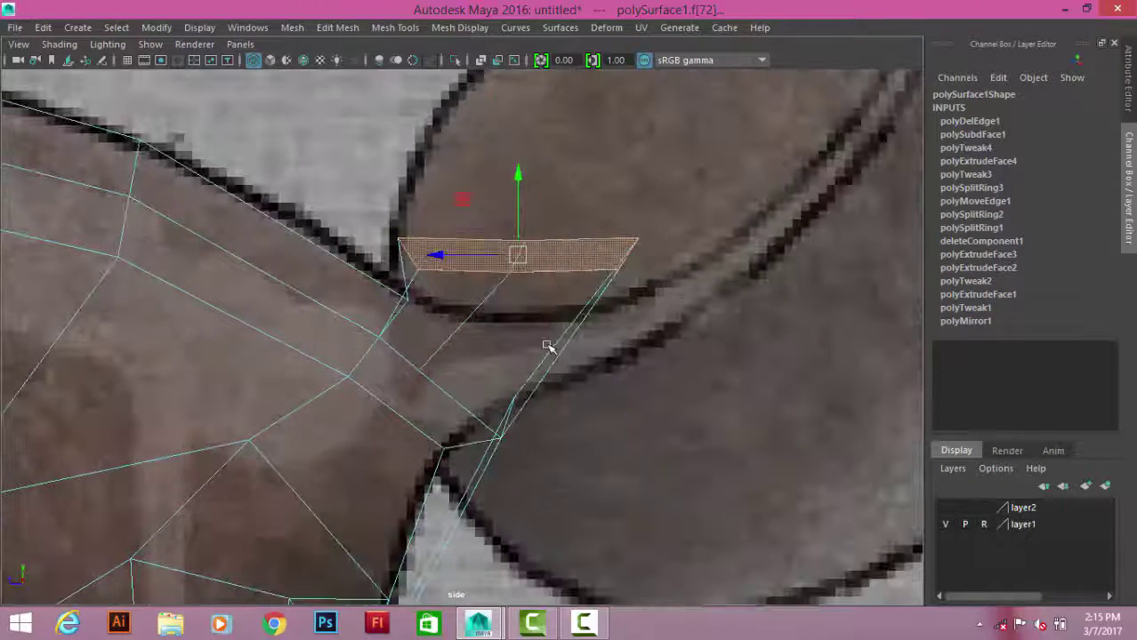
left_click_drag(522, 257, 488, 327)
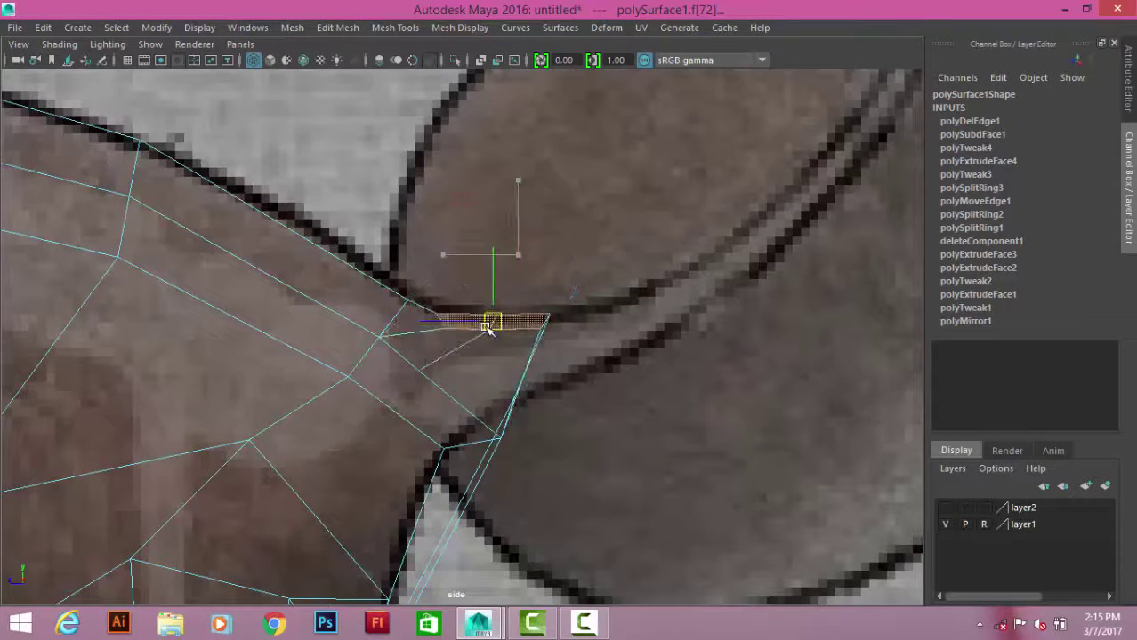
key("e")
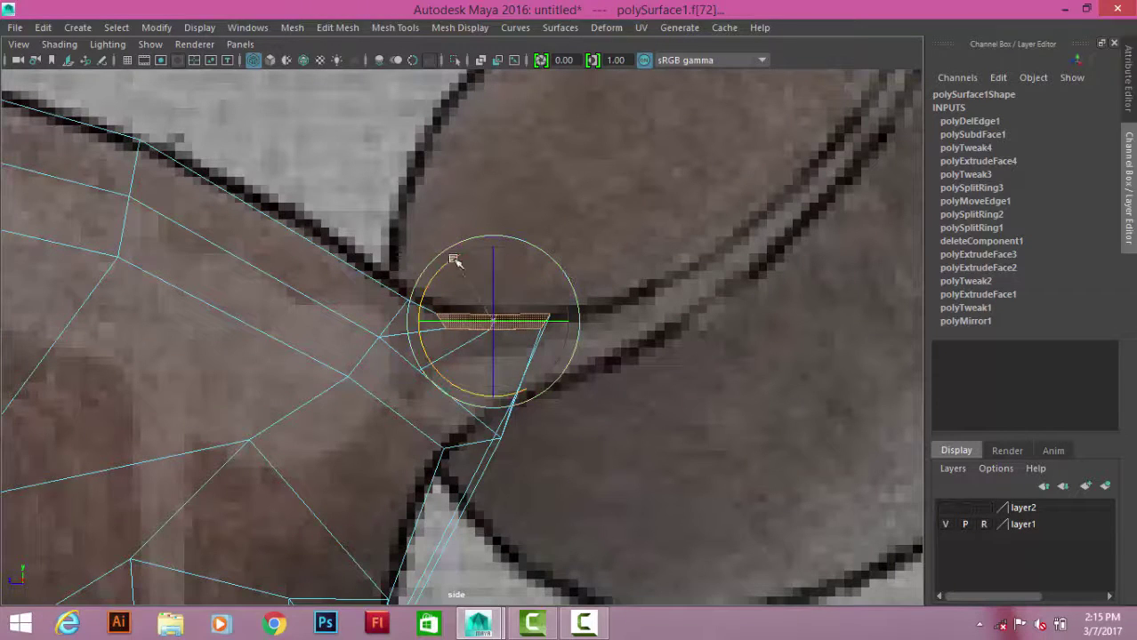
middle_click_drag(690, 227, 762, 294, "alt")
key("w")
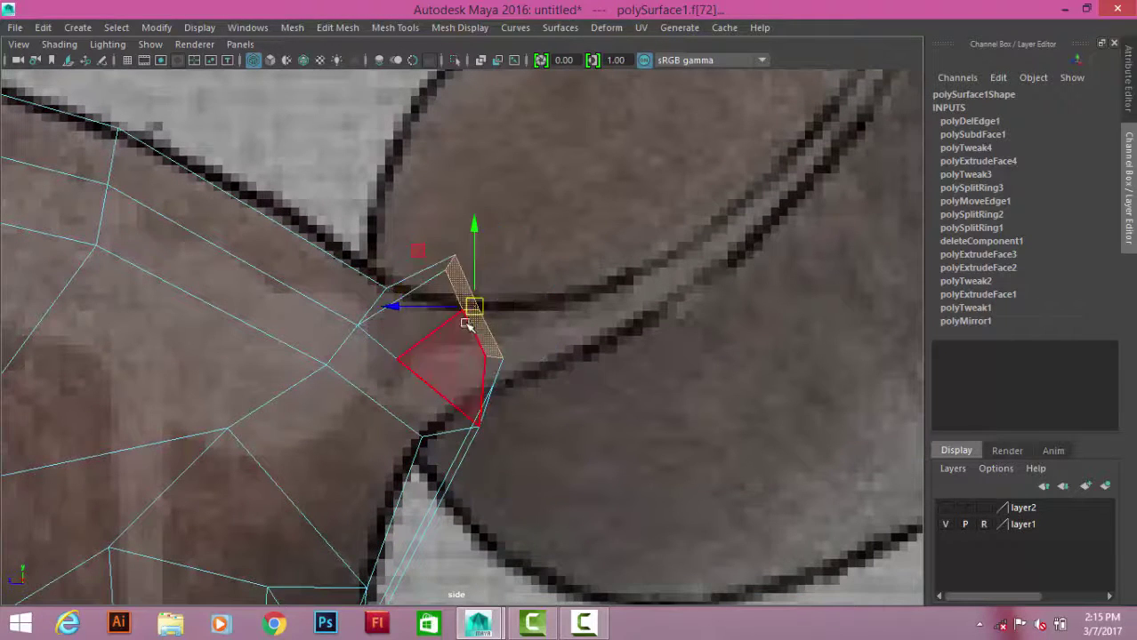
mouse_move(474, 308)
left_mouse_down()
mouse_move(477, 347)
mouse_move(516, 327)
left_mouse_up()
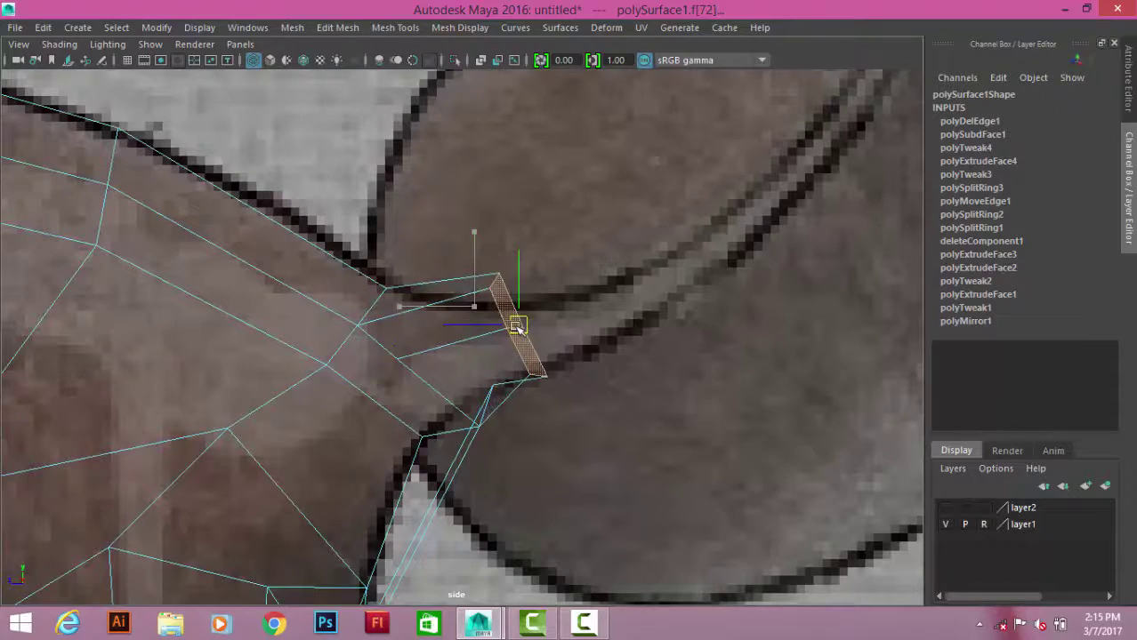
key("space")
key("space")
scroll(414, 286, "down", 3)
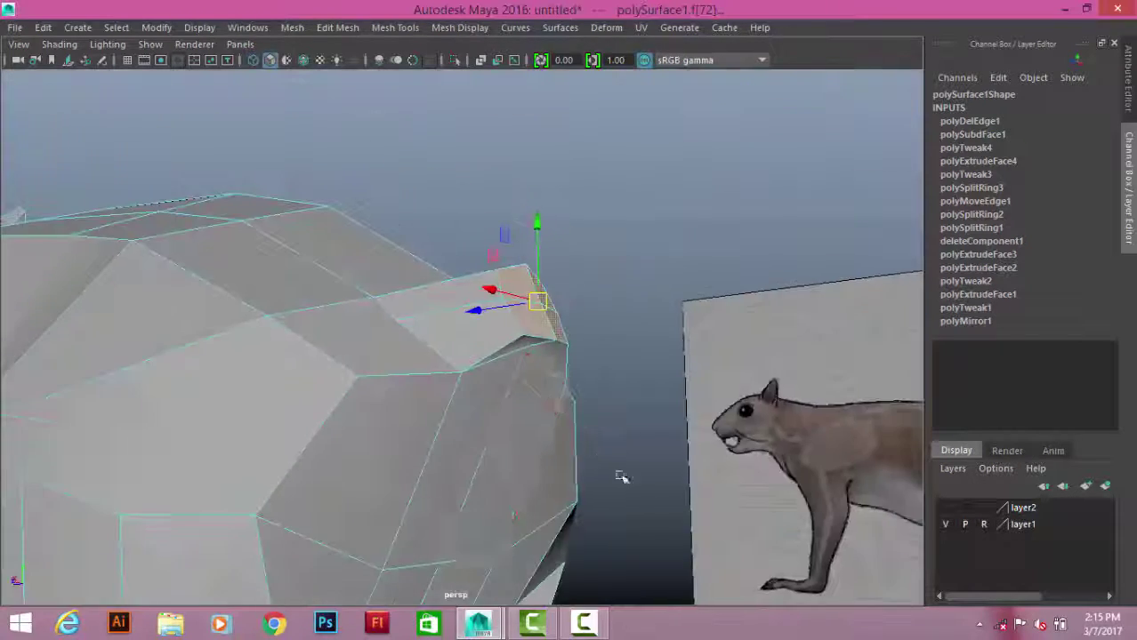
key("space")
key("space")
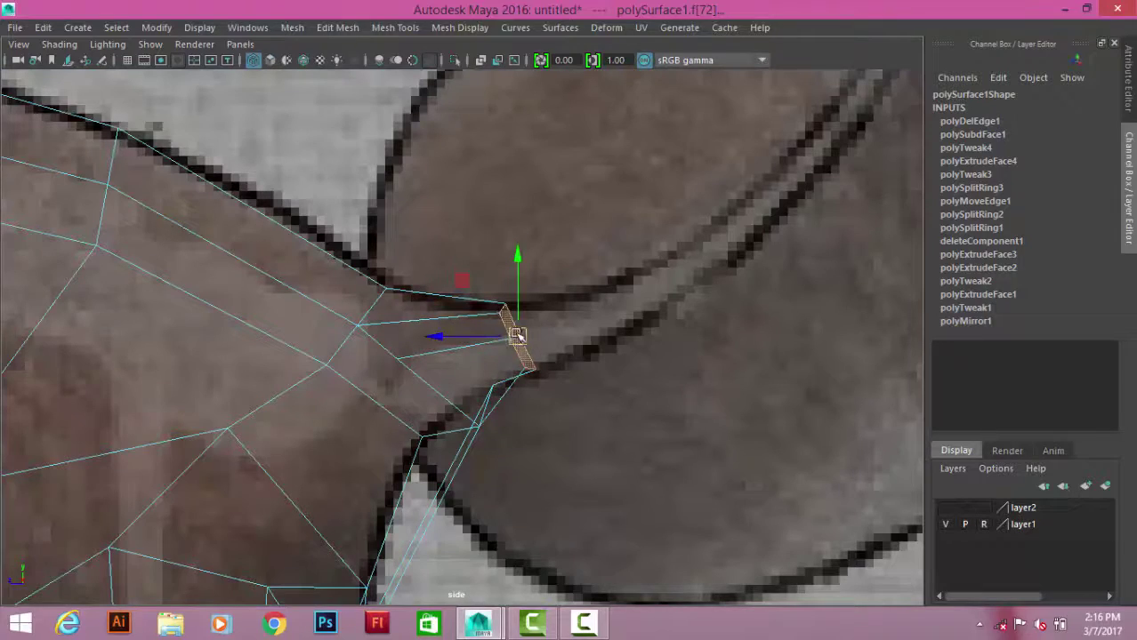
scroll(639, 310, "down", 3)
- Extrude the face and drag it up along the reference tail toward the tip
key("ctrl+e")
mouse_move(520, 343)
middle_mouse_down("alt")
mouse_move(444, 461)
mouse_move(438, 395)
middle_mouse_up("alt")
left_click_drag(470, 371, 735, 210)
middle_click_drag(735, 210, 352, 358, "alt")
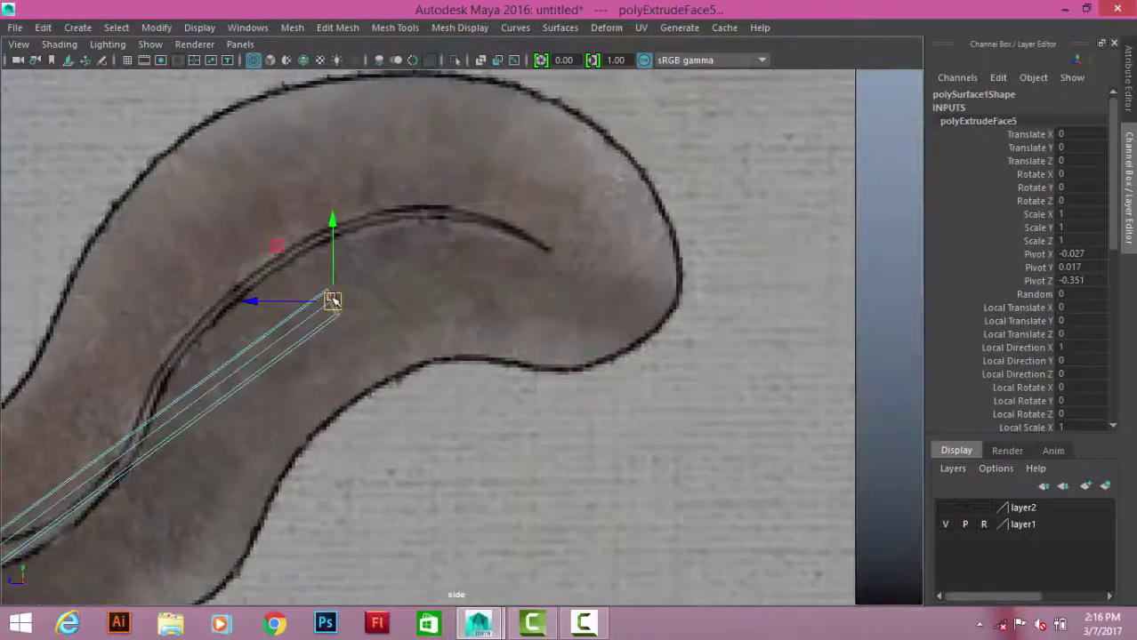
left_click_drag(352, 358, 563, 307)
scroll(506, 537, "up", 5)
scroll(506, 538, "down", 2)
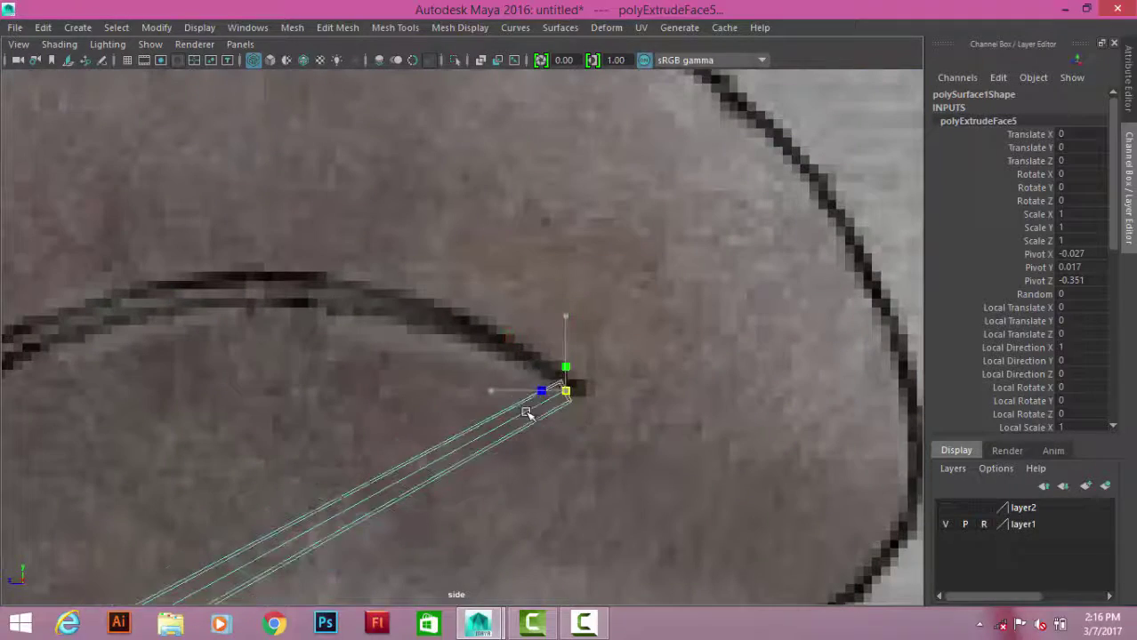
scroll(552, 396, "down", 5)
scroll(561, 321, "up", 3)
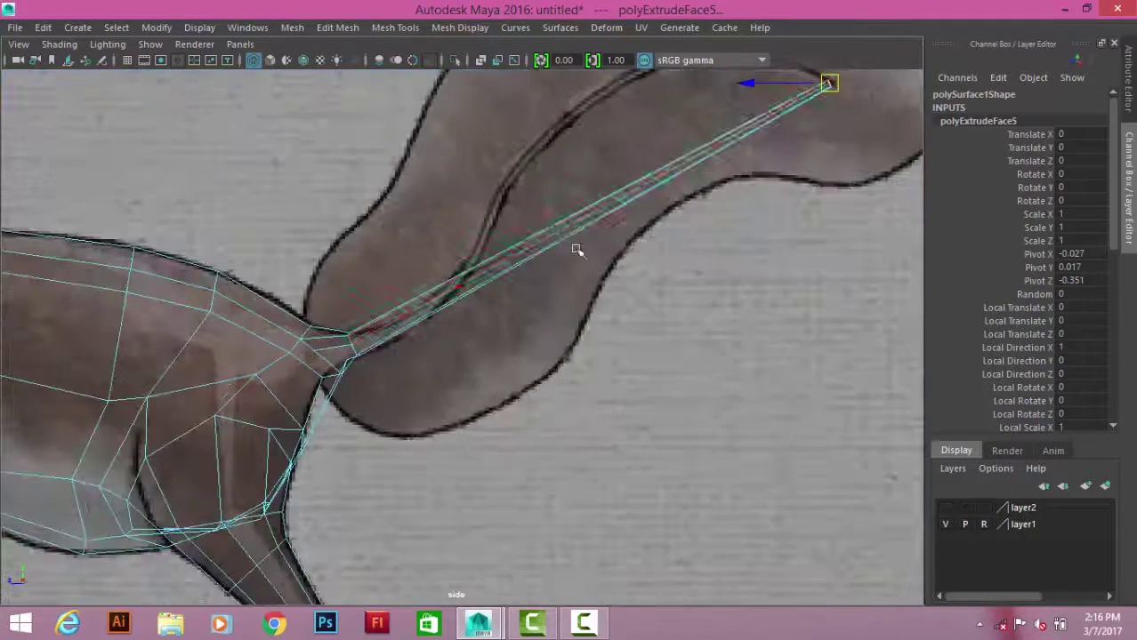
- Insert an edge loop across the tail strip and bend the strip upward there
right_click(724, 277, "shift")
right_click_drag(631, 160, 667, 281)
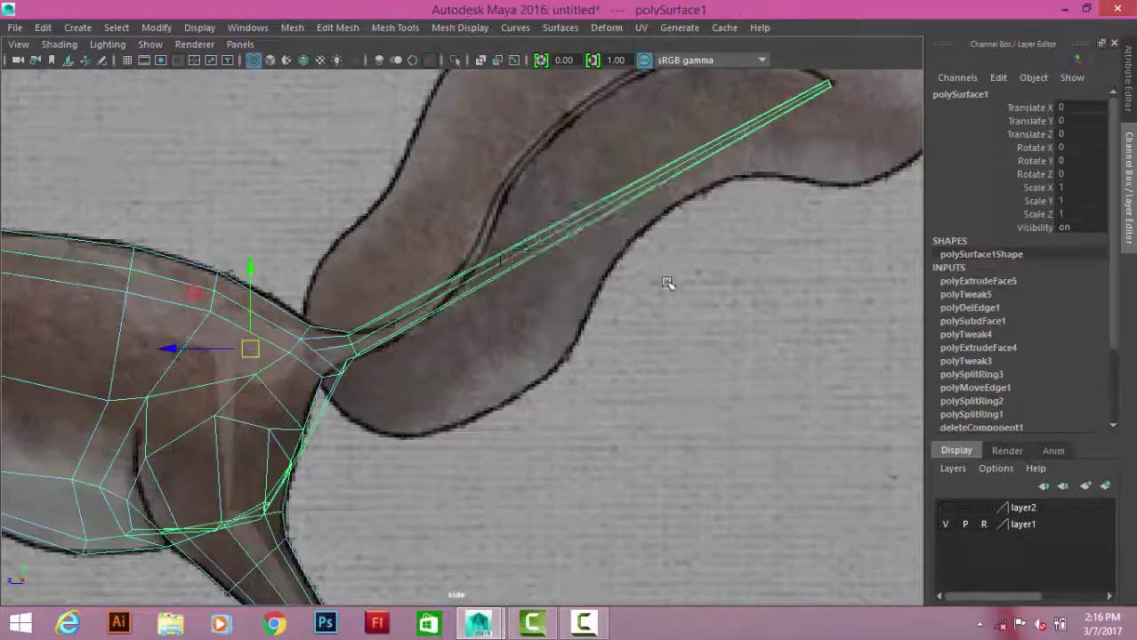
left_click(672, 288)
middle_click_drag(671, 287, 587, 271, "alt")
left_click(491, 315)
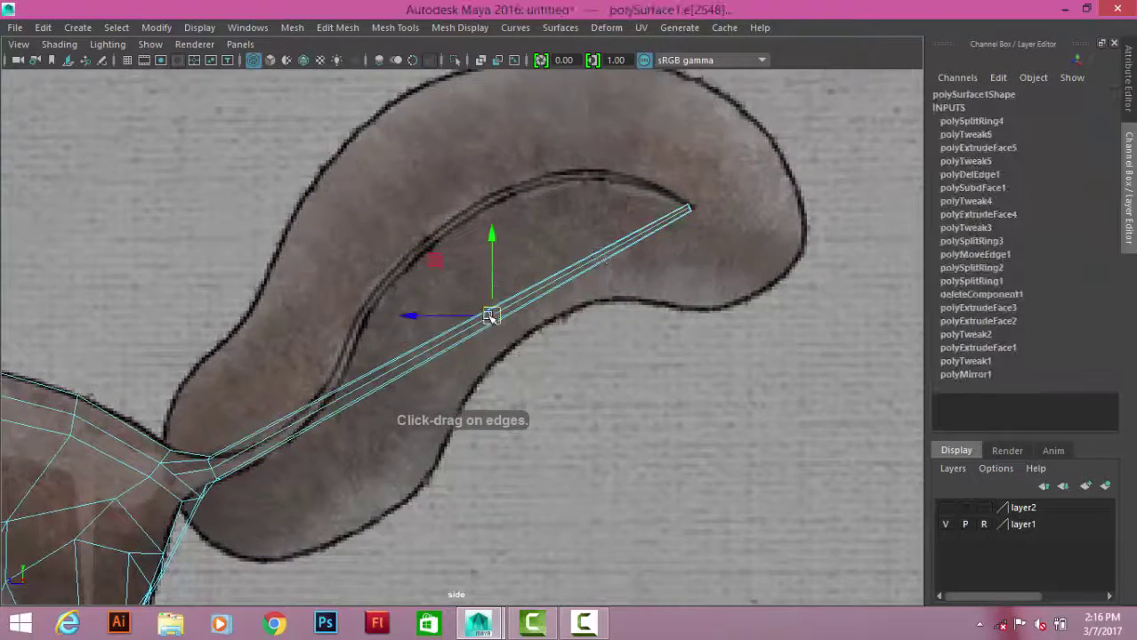
left_click_drag(491, 233, 491, 113)
scroll(463, 258, "up", 5)
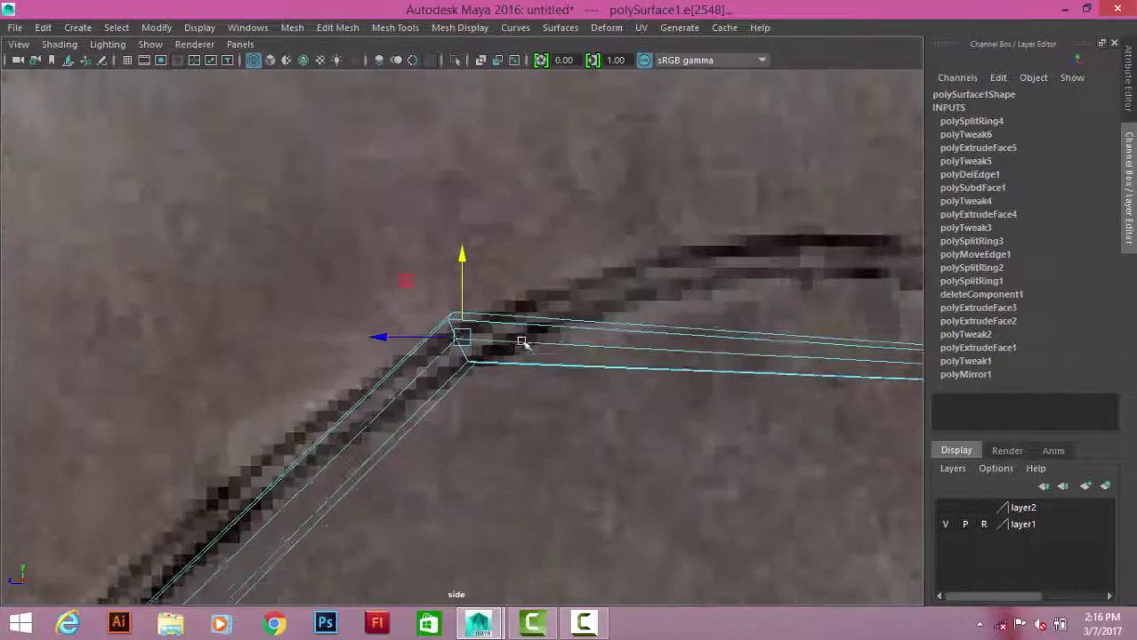
scroll(462, 258, "down", 8)
scroll(583, 316, "up", 5)
scroll(551, 298, "up", 2)
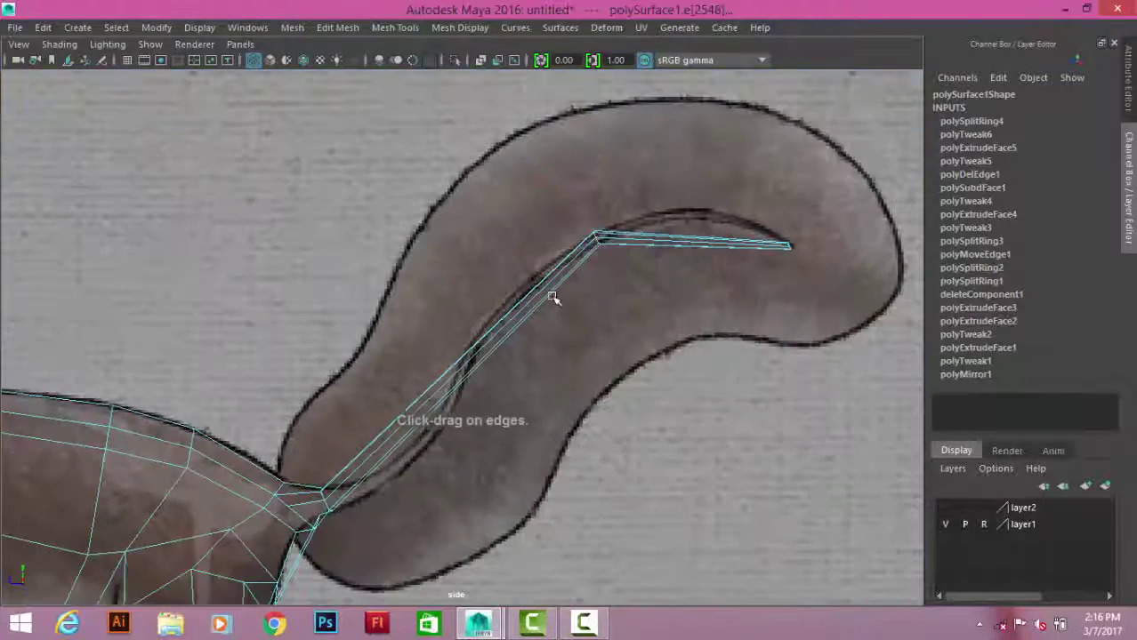
- Add three more edge loops, raising each to follow the tail's curl
left_click(478, 371)
scroll(491, 380, "up", 2)
left_click_drag(487, 281, 489, 262)
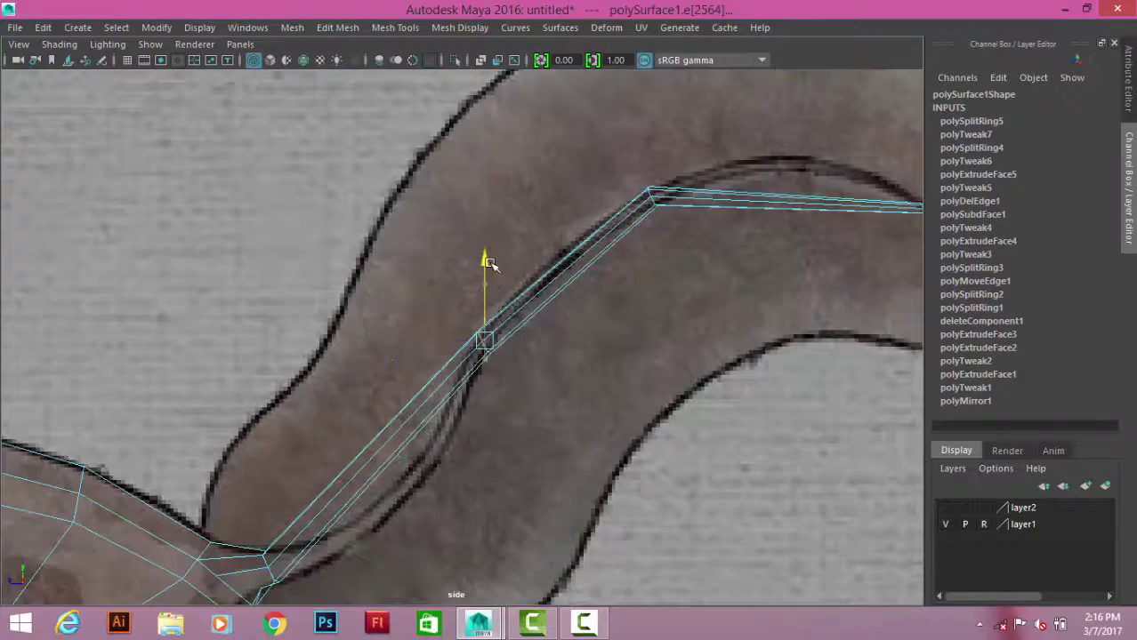
scroll(666, 351, "down", 1)
scroll(476, 249, "up", 3)
left_click(485, 249)
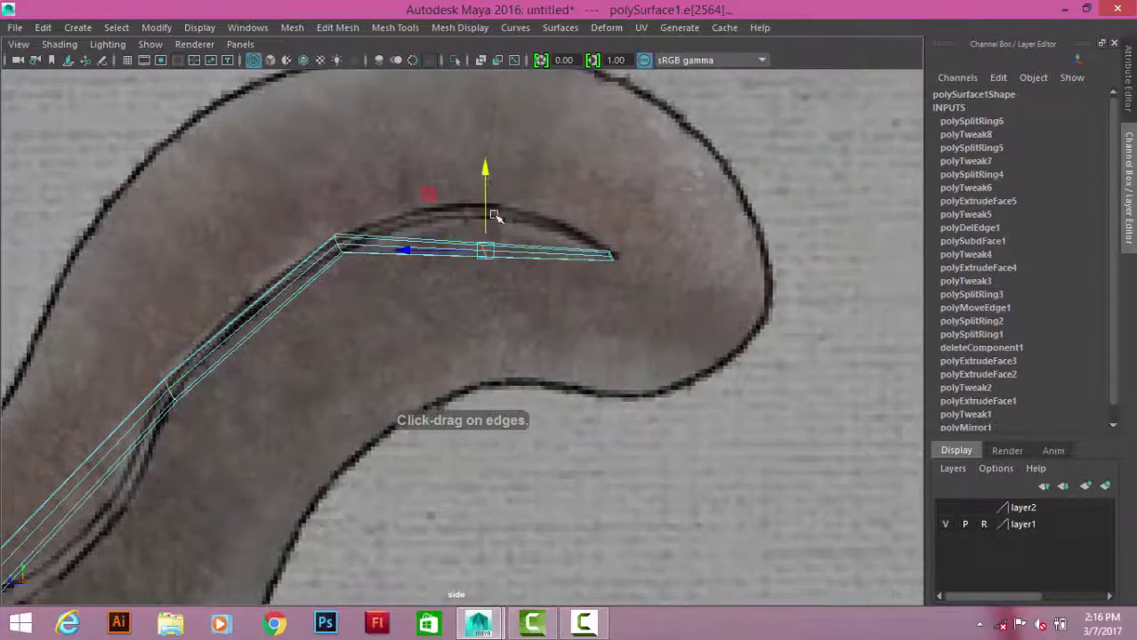
left_click_drag(494, 174, 495, 132)
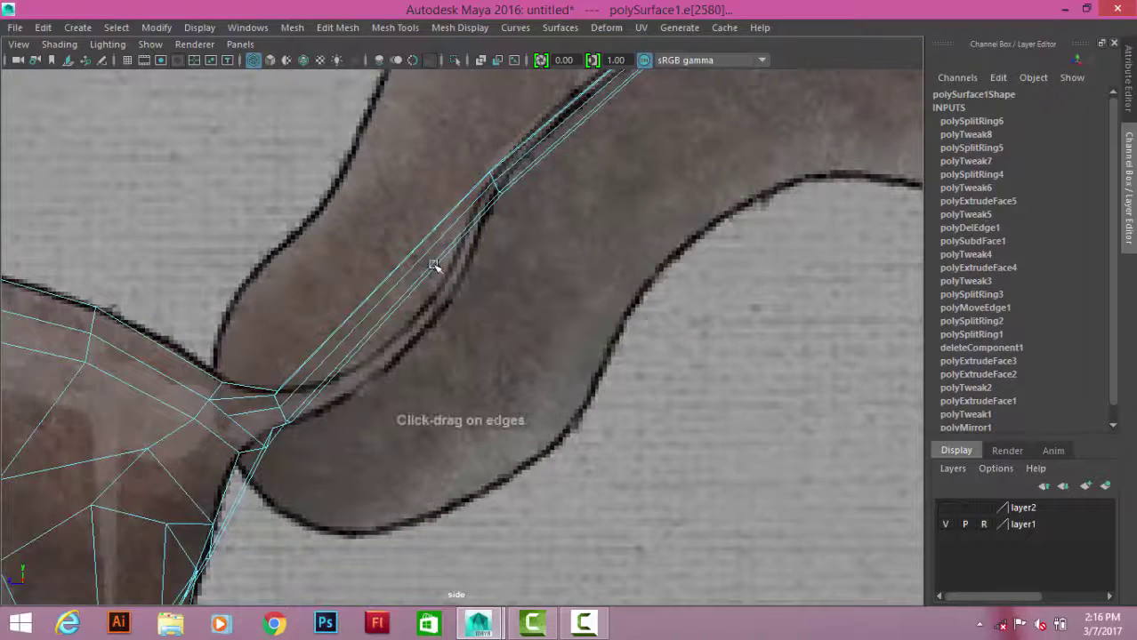
left_click(399, 307)
left_click_drag(388, 295, 403, 349)
scroll(456, 356, "up", 3)
- Insert further edge loops along the tail, shifting each onto the reference outline
key("g")
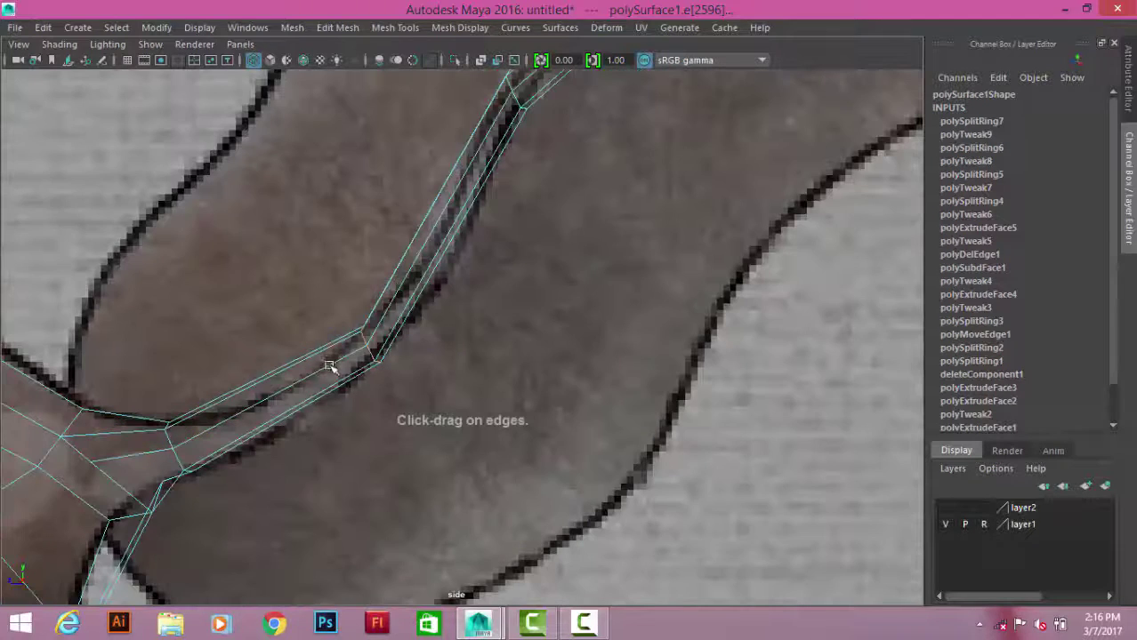
left_click(286, 410)
left_click_drag(279, 394, 277, 411)
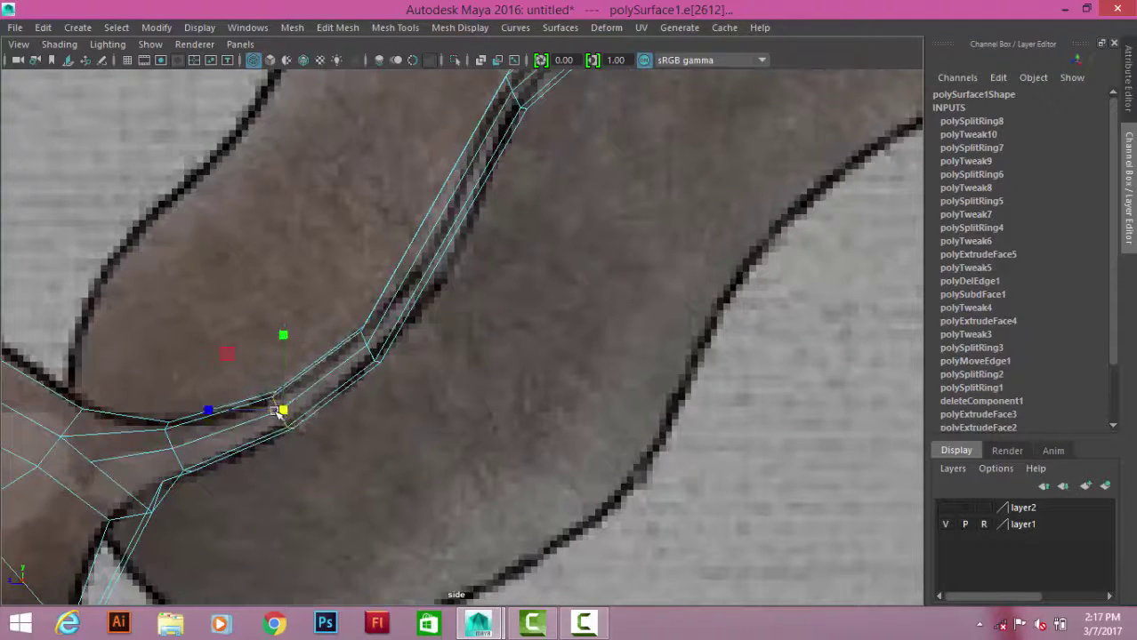
left_click(454, 233)
mouse_move(448, 223)
left_mouse_down()
mouse_move(454, 244)
mouse_move(445, 234)
left_mouse_up()
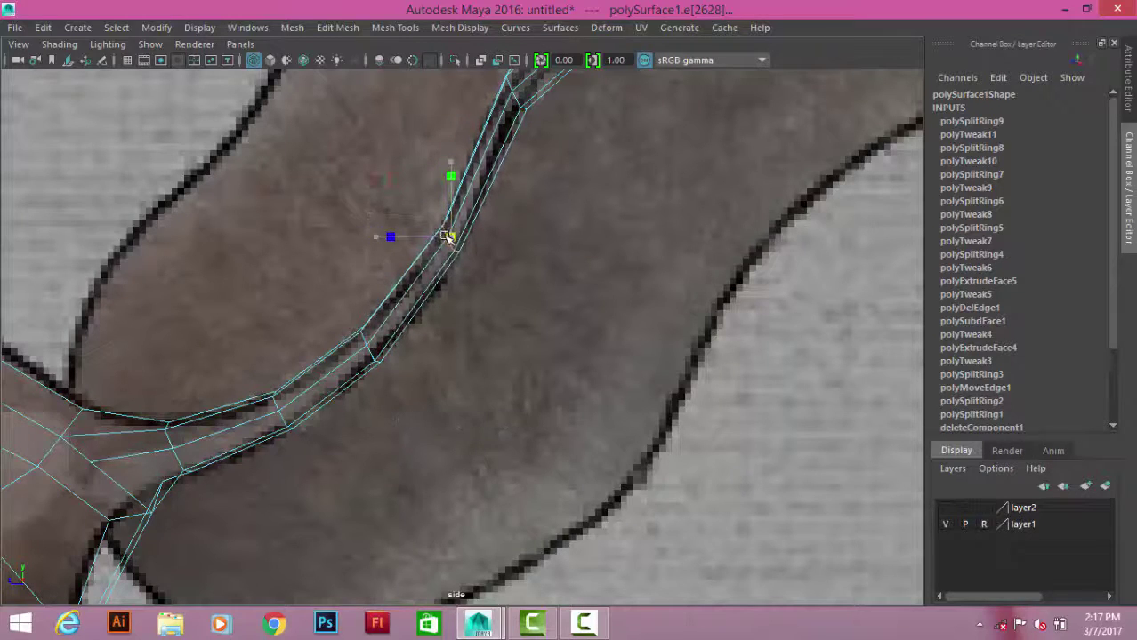
middle_click_drag(445, 234, 444, 463, "alt")
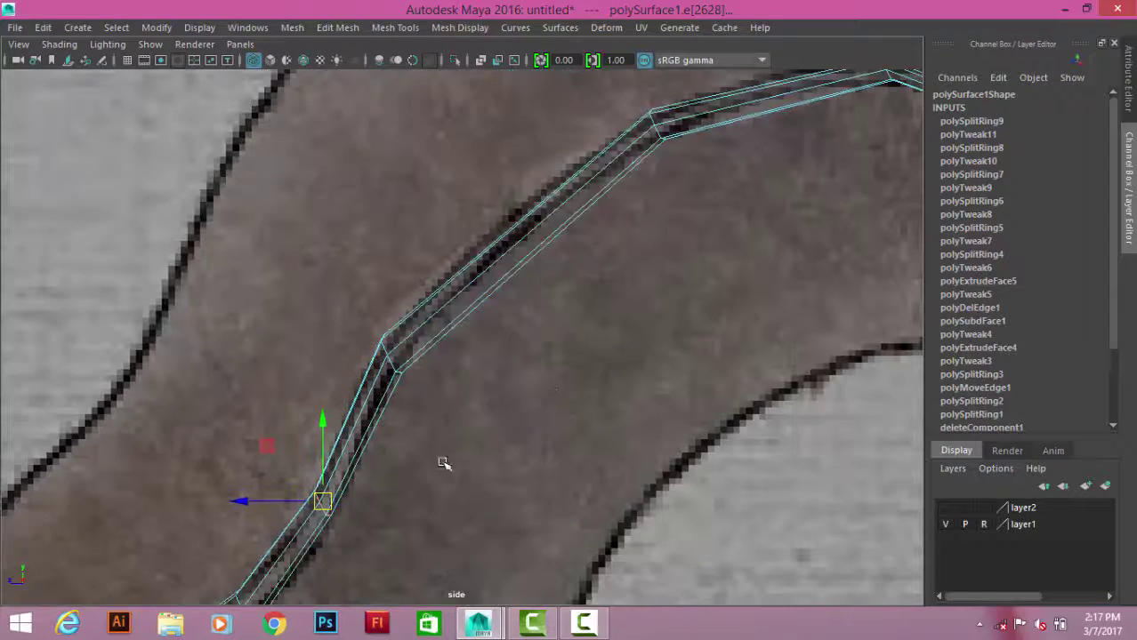
left_click(536, 238)
left_click_drag(530, 229, 515, 229)
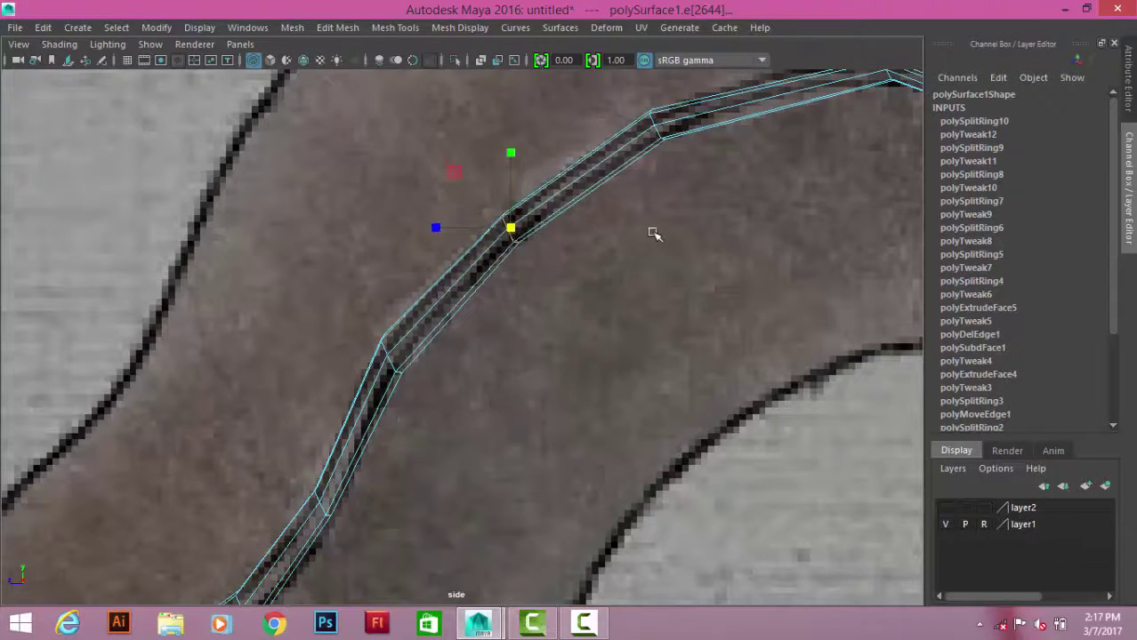
middle_click_drag(653, 234, 492, 418, "alt")
left_click_drag(605, 298, 599, 271)
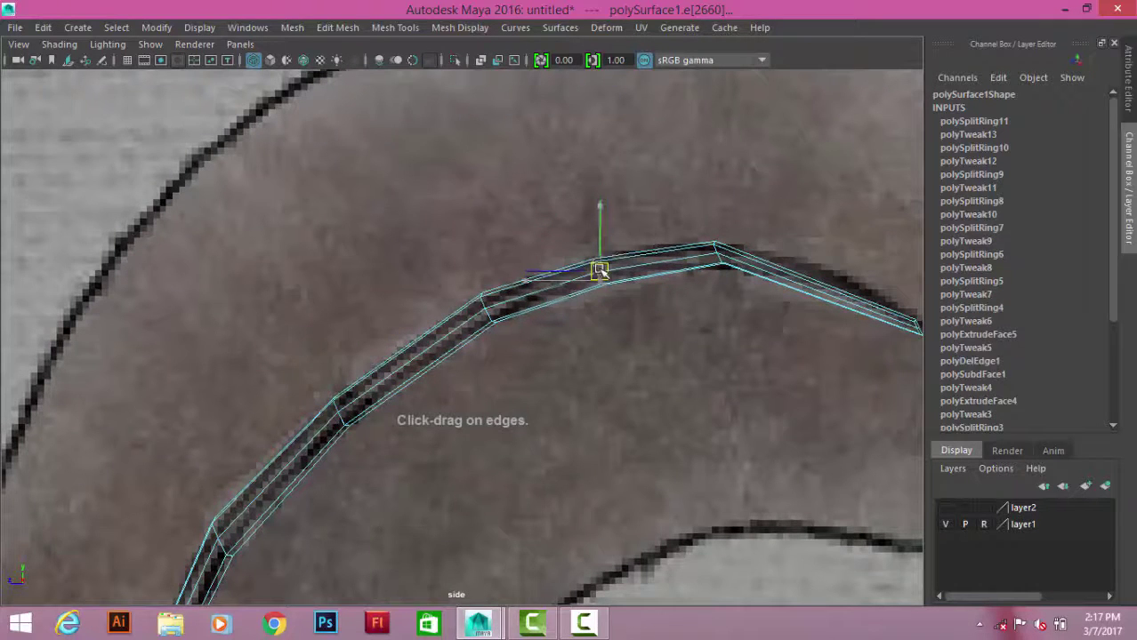
middle_click_drag(595, 273, 509, 357, "alt")
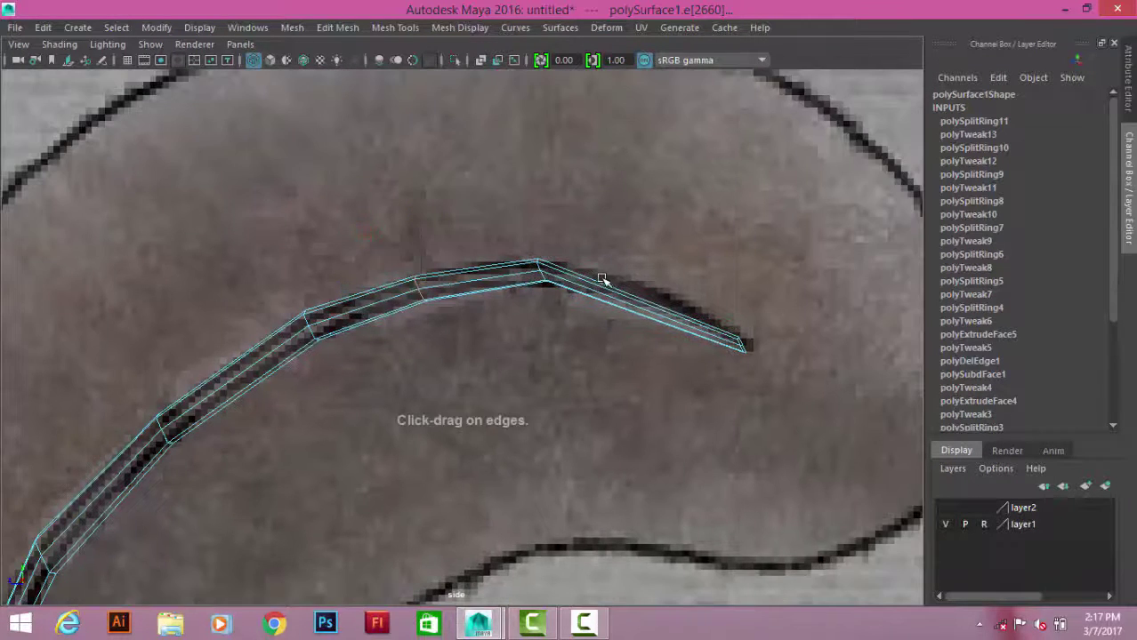
- Add a loop near the tail tip and rotate it and the tip vertices to match the curl
left_click(642, 325)
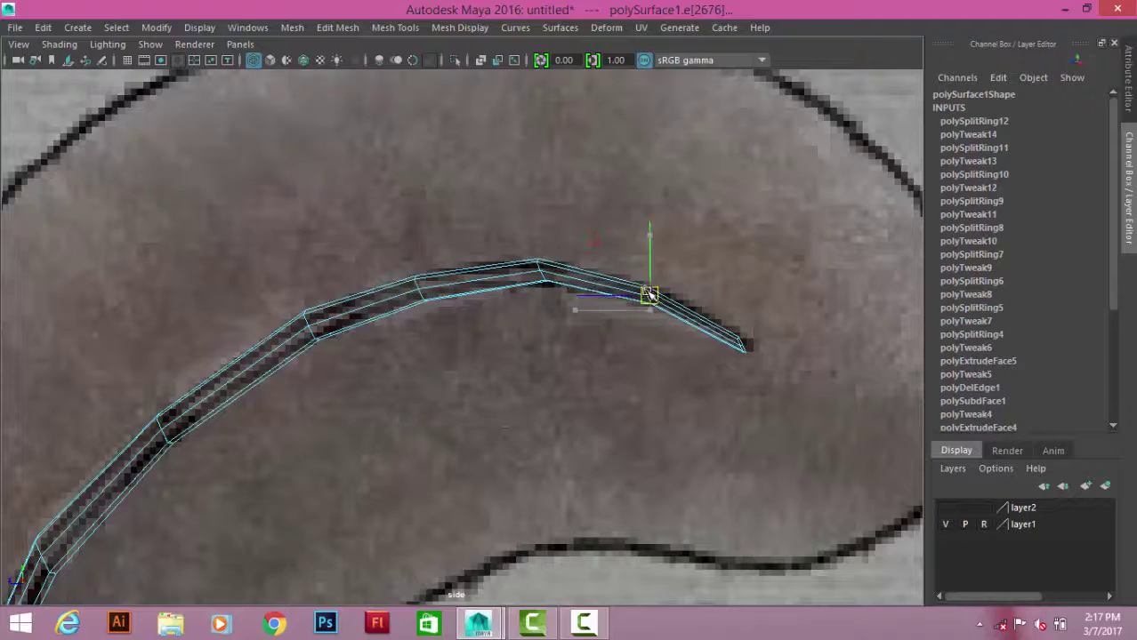
scroll(623, 311, "up", 3)
key("e")
mouse_move(587, 204)
left_mouse_down()
mouse_move(769, 241)
mouse_move(798, 324)
left_mouse_up()
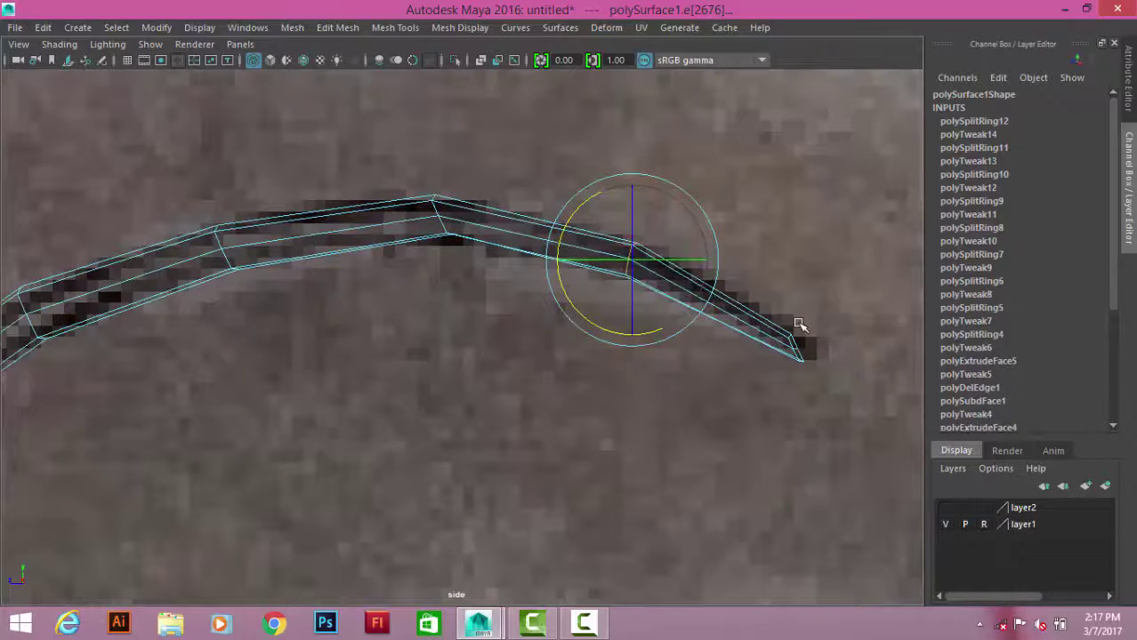
right_click_drag(786, 347, 721, 158)
left_click_drag(823, 321, 745, 393)
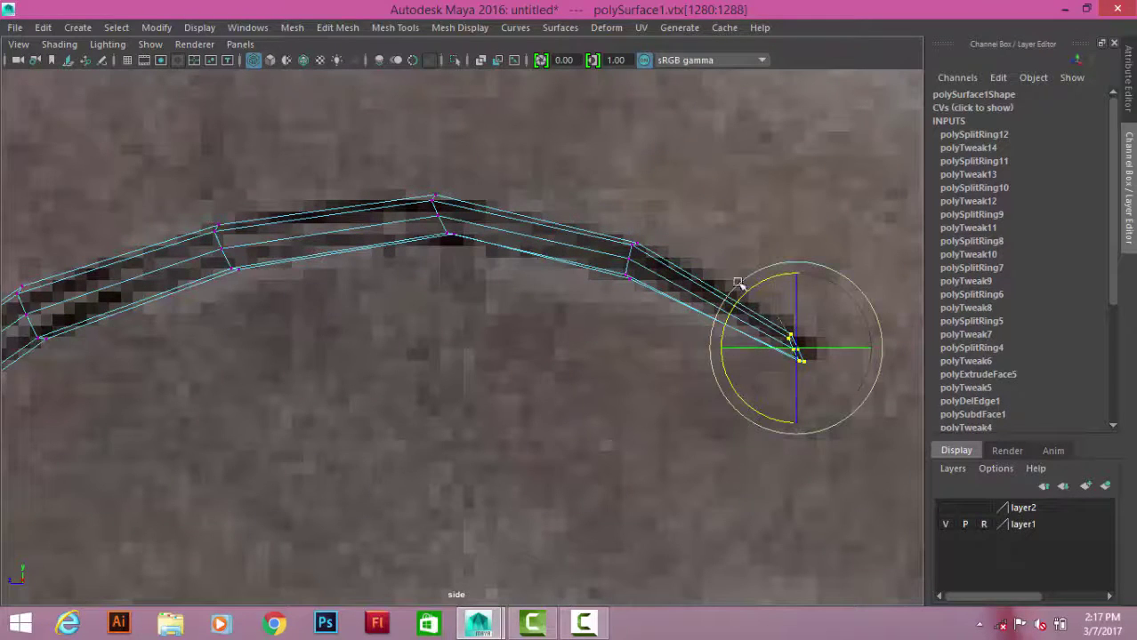
left_click_drag(737, 283, 843, 290)
key("w")
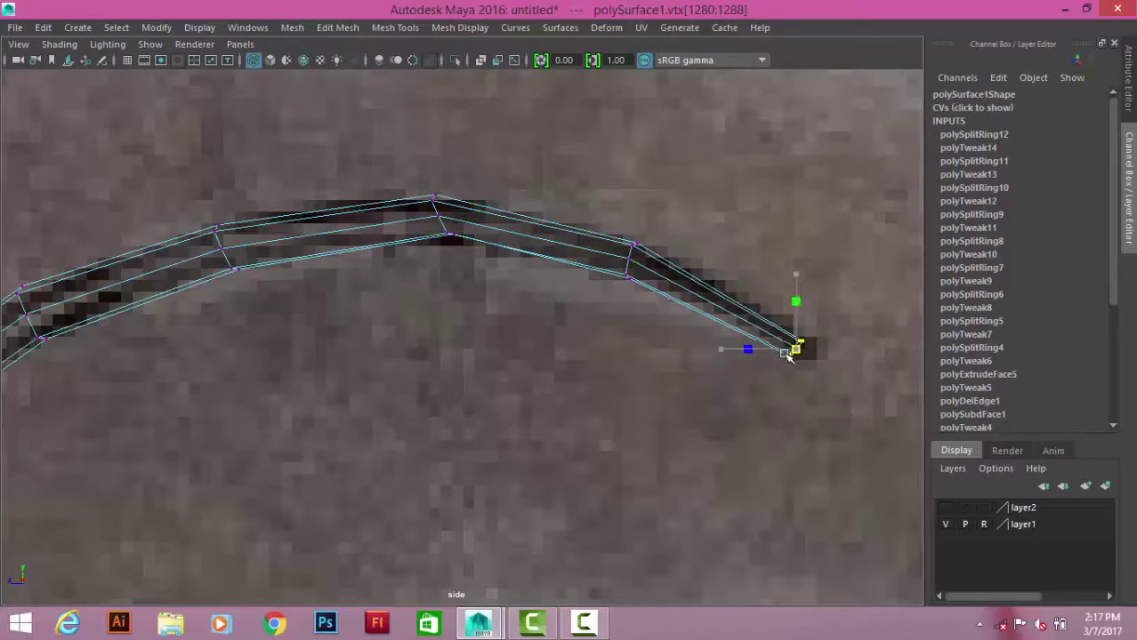
scroll(798, 350, "down", 5)
scroll(375, 399, "up", 1)
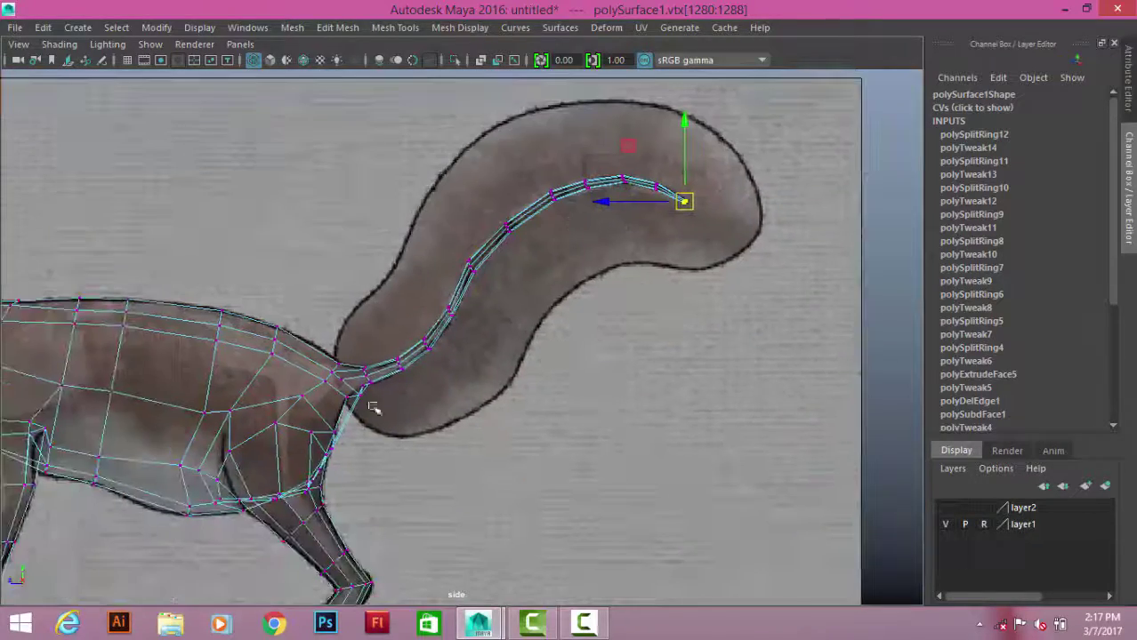
scroll(591, 274, "up", 4)
scroll(592, 274, "up", 2)
- Return to object mode in the perspective view and reselect the squirrel mesh
left_click(616, 160)
key("F8")
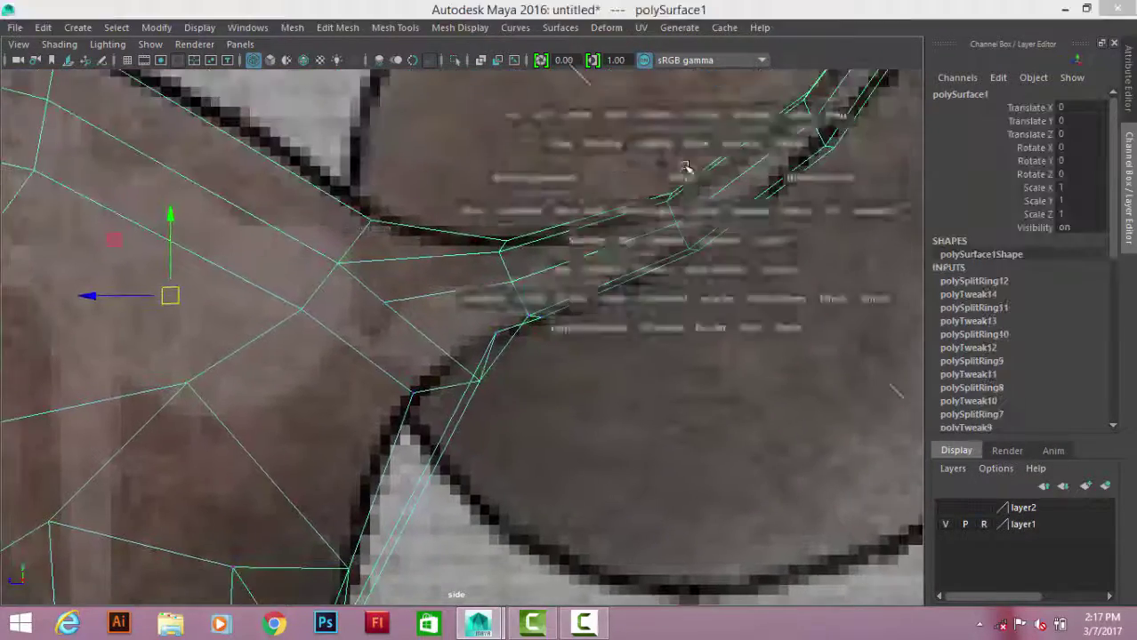
key("space")
key("space")
mouse_move(631, 274)
left_mouse_down("alt")
mouse_move(685, 292)
mouse_move(640, 364)
left_mouse_up("alt")
left_click(640, 363)
scroll(591, 348, "up", 3)
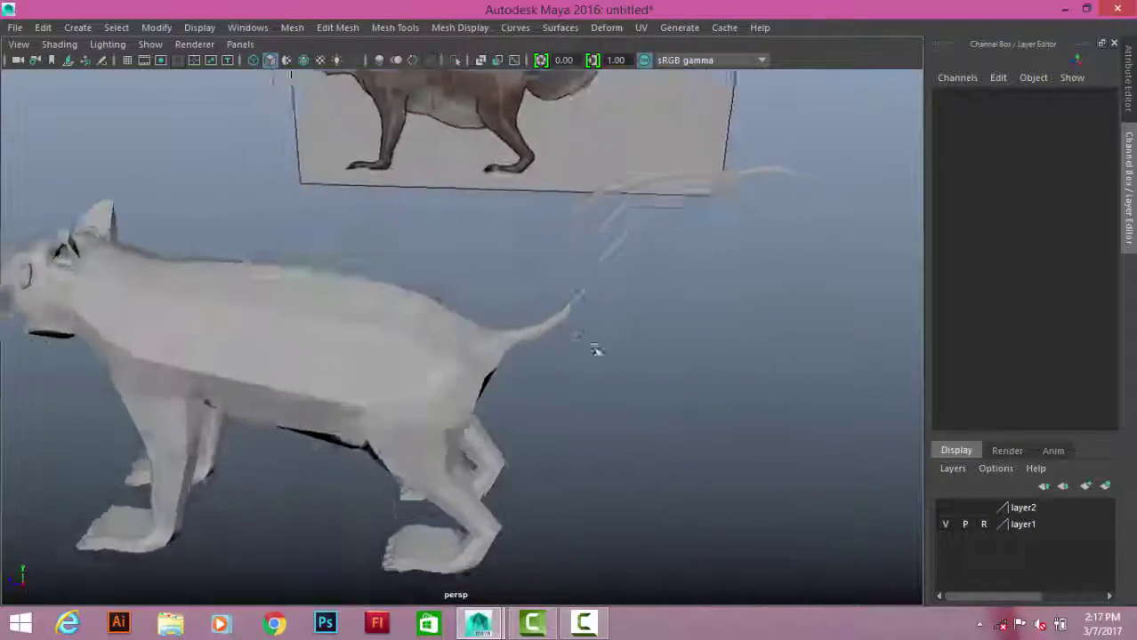
scroll(557, 353, "up", 2)
left_click(557, 353)
scroll(553, 338, "down", 2)
mouse_move(572, 274)
left_mouse_down("alt")
mouse_move(426, 279)
mouse_move(598, 243)
mouse_move(460, 331)
left_mouse_up("alt")
- Move rings of tail vertices upward in perspective to shape the tail
key("F9")
left_click_drag(667, 386, 667, 386)
left_click_drag(667, 386, 597, 299, "alt")
left_click_drag(461, 178, 594, 319)
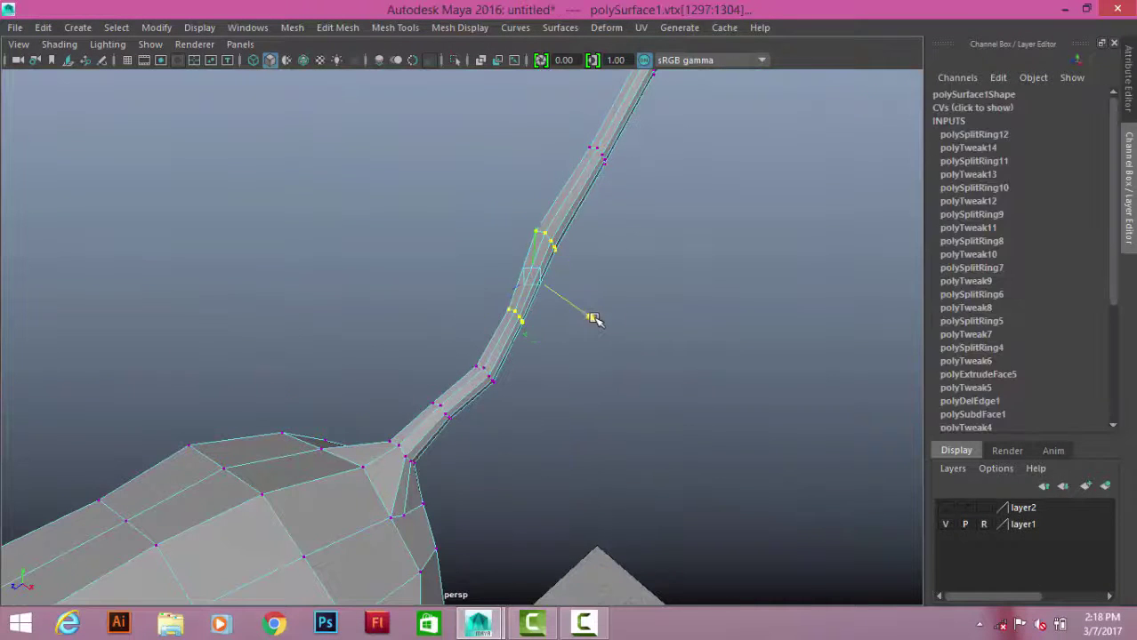
left_click_drag(658, 295, 616, 286)
left_click_drag(713, 308, 645, 401, "alt")
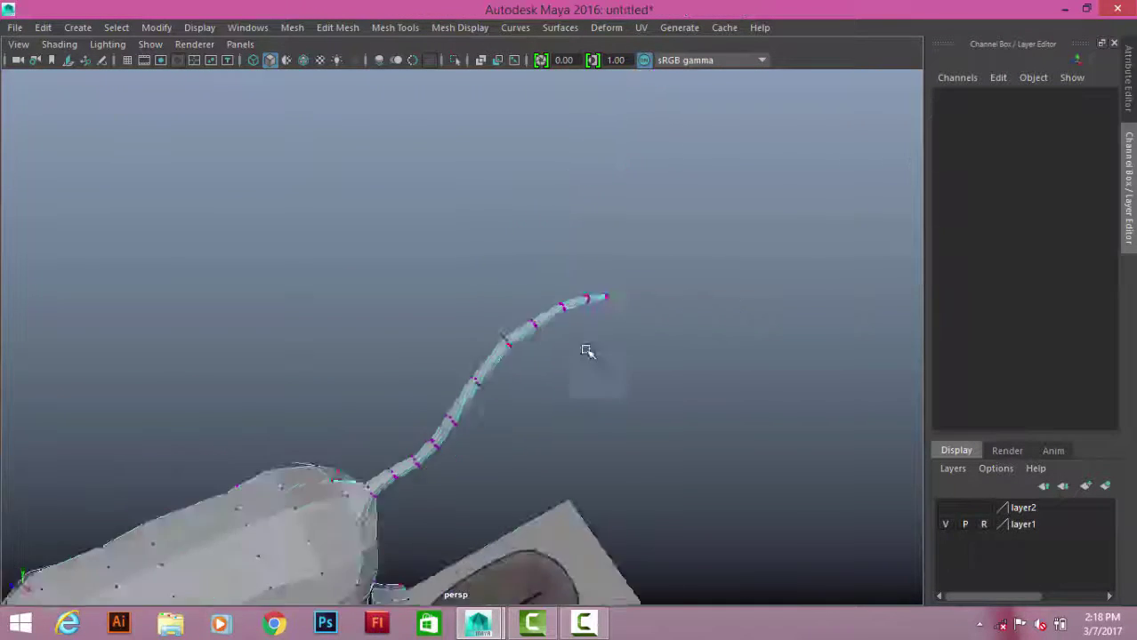
mouse_move(449, 285)
left_mouse_down()
mouse_move(568, 418)
mouse_move(516, 360)
left_mouse_up()
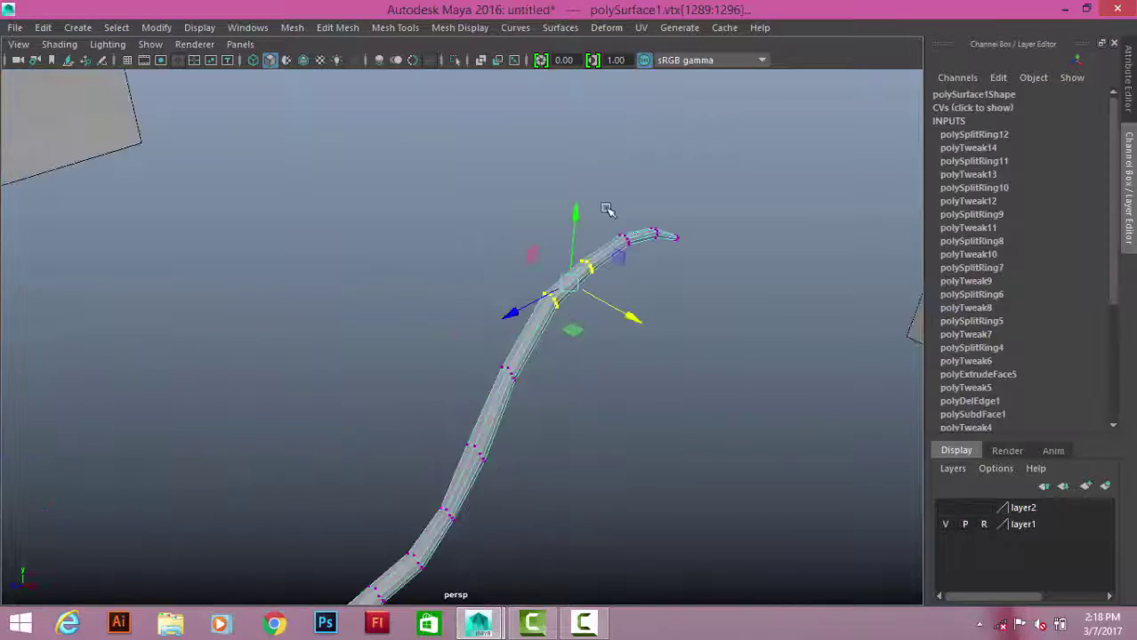
left_click_drag(608, 209, 664, 313, "alt")
key("F8")
right_click_drag(720, 357, 520, 374, "alt")
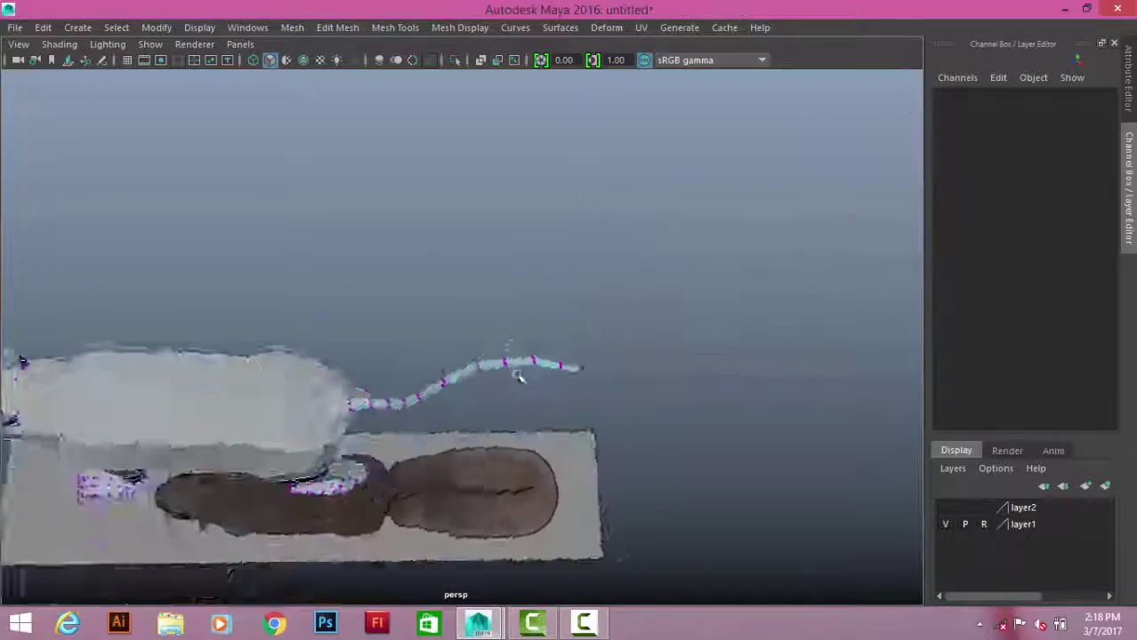
mouse_move(520, 373)
left_mouse_down("alt")
mouse_move(541, 356)
mouse_move(627, 178)
mouse_move(700, 471)
mouse_move(673, 480)
left_mouse_up("alt")
key("space")
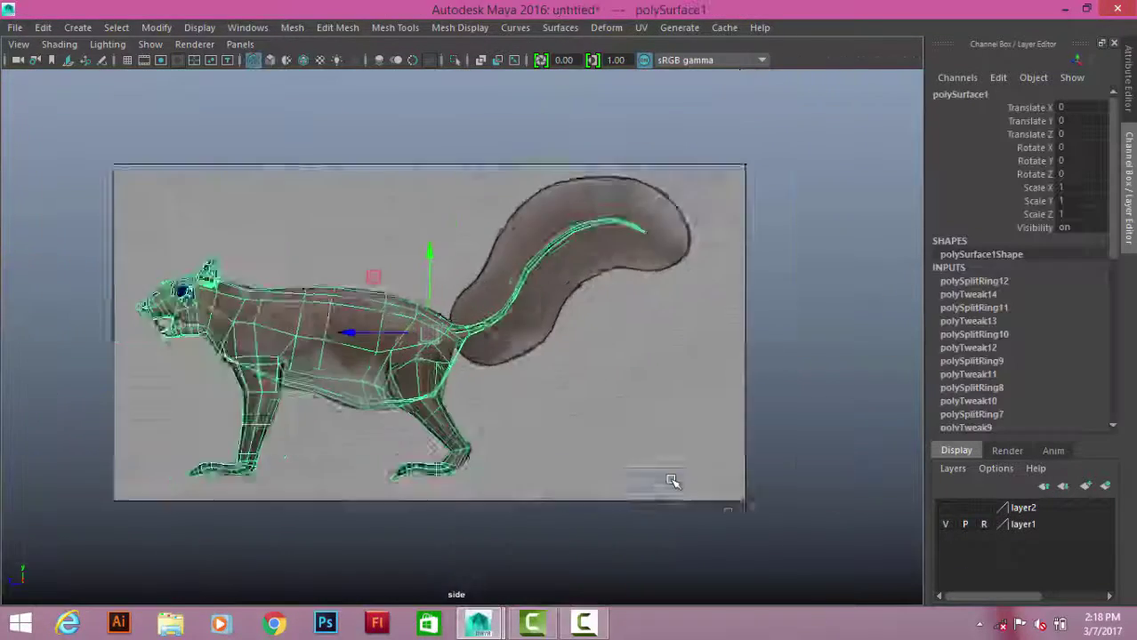
- Select the tail faces in the side view and extrude them by Local Translate Z 0.26
left_click(667, 459)
scroll(667, 459, "up", 3)
scroll(527, 279, "up", 3)
scroll(505, 319, "up", 2)
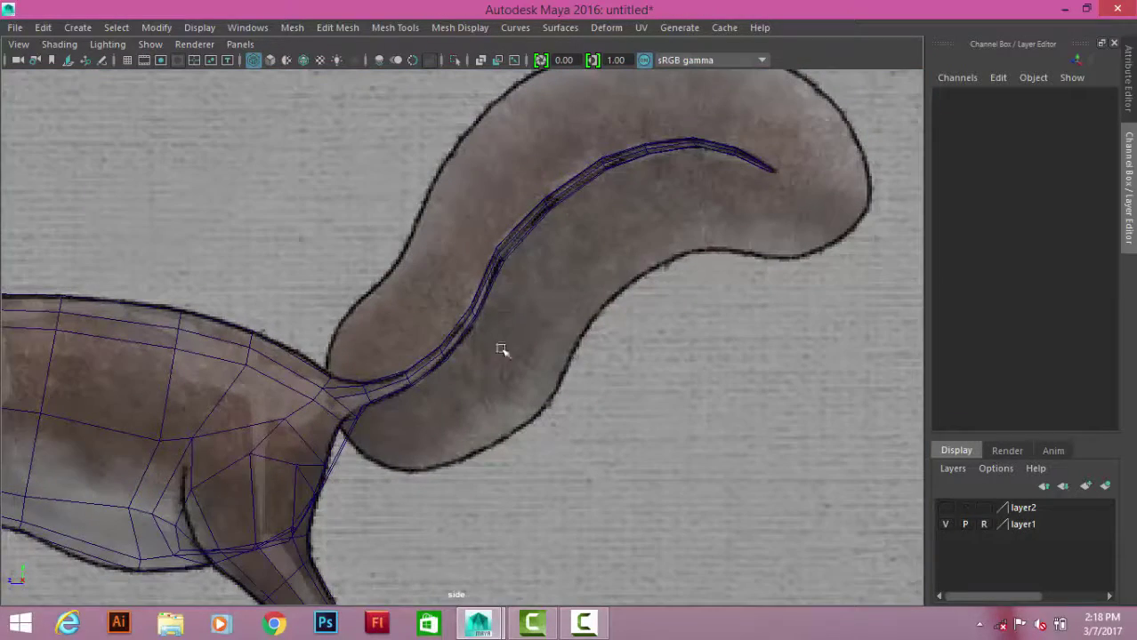
scroll(545, 203, "up", 2)
left_click(546, 204)
scroll(750, 140, "down", 3)
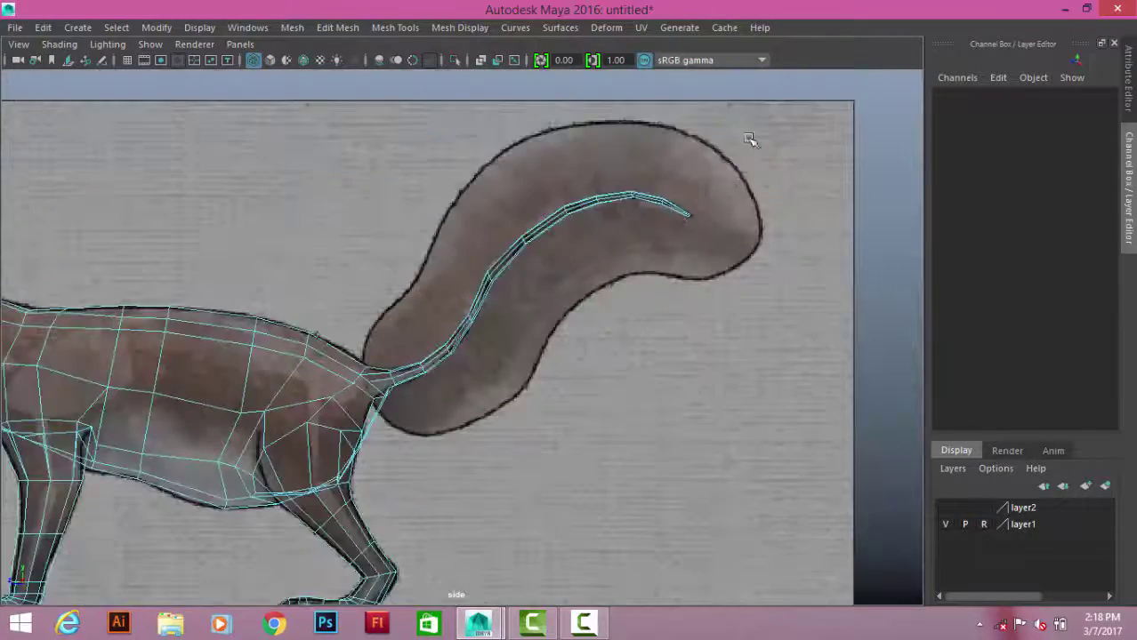
left_click_drag(421, 481, 423, 483)
mouse_move(718, 356)
left_mouse_down("alt")
mouse_move(729, 246)
mouse_move(572, 328)
left_mouse_up("alt")
right_click_drag(731, 251, 666, 297, "shift")
- Pull the extruded tail faces outward to Local Translate Z 0.345 to thicken the tail
mouse_move(515, 373)
left_mouse_down("alt")
mouse_move(665, 291)
mouse_move(693, 299)
mouse_move(533, 246)
left_mouse_up("alt")
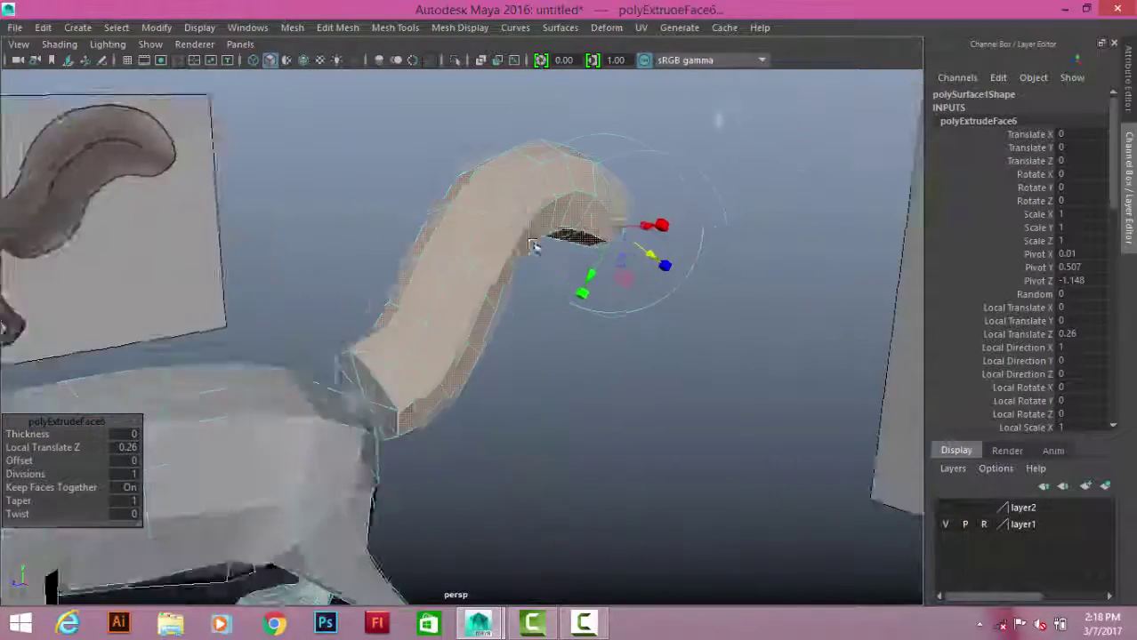
key("space")
left_click_drag(657, 461, 656, 281)
left_click_drag(770, 277, 782, 285)
left_click(634, 483)
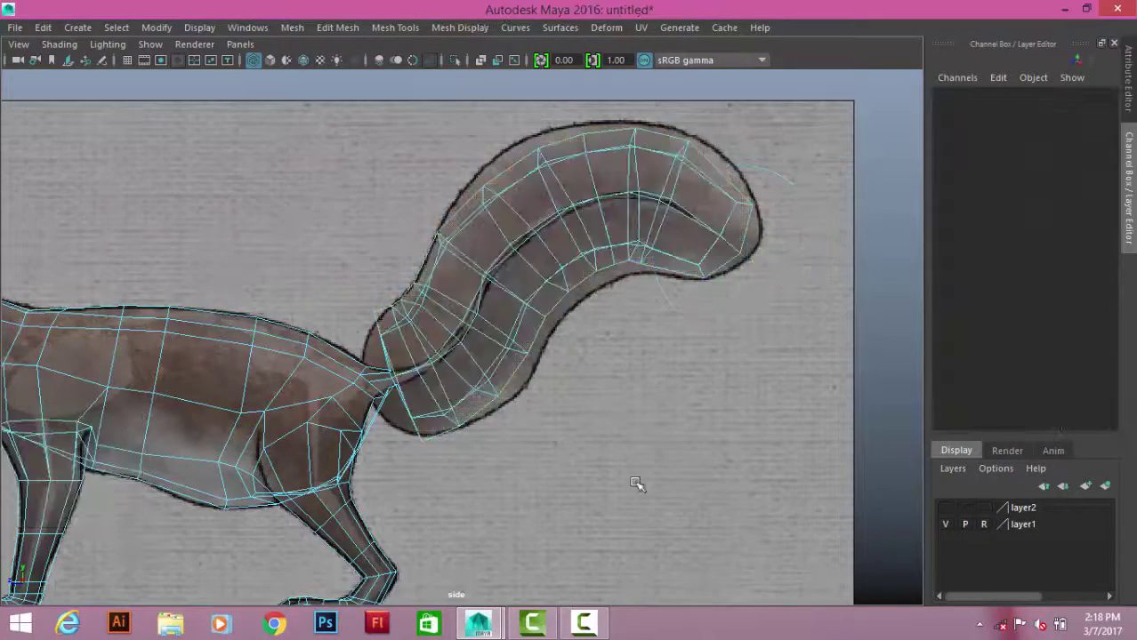
- In side view, move the tail-base and lower-edge vertices onto the reference tail outline
scroll(477, 330, "up", 5)
scroll(521, 294, "up", 3)
key("F9")
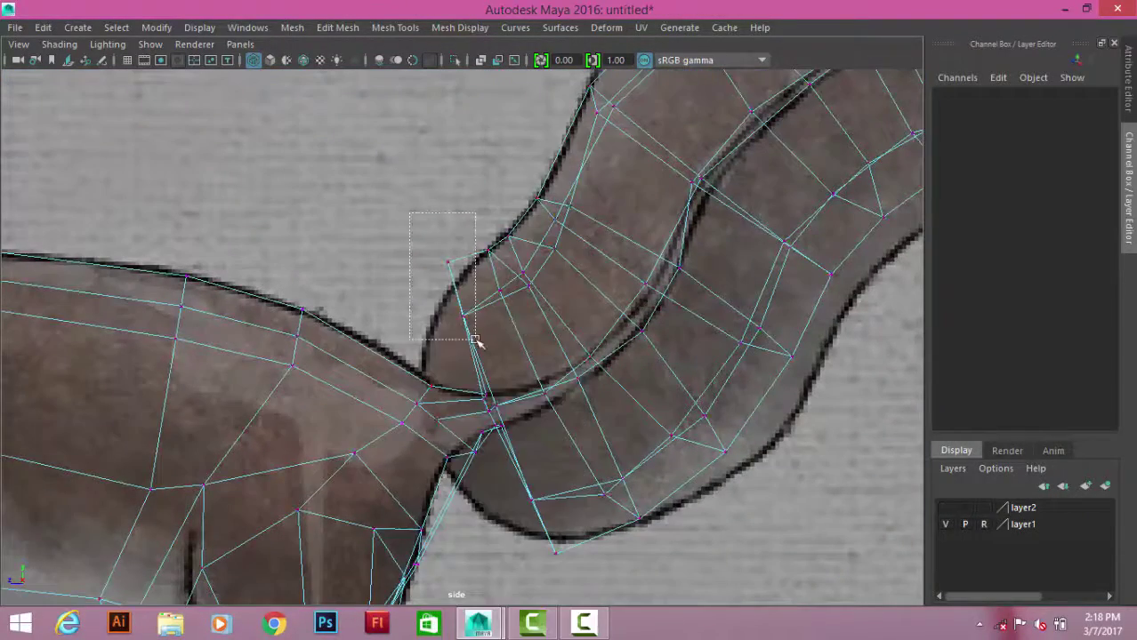
left_click_drag(476, 340, 450, 266)
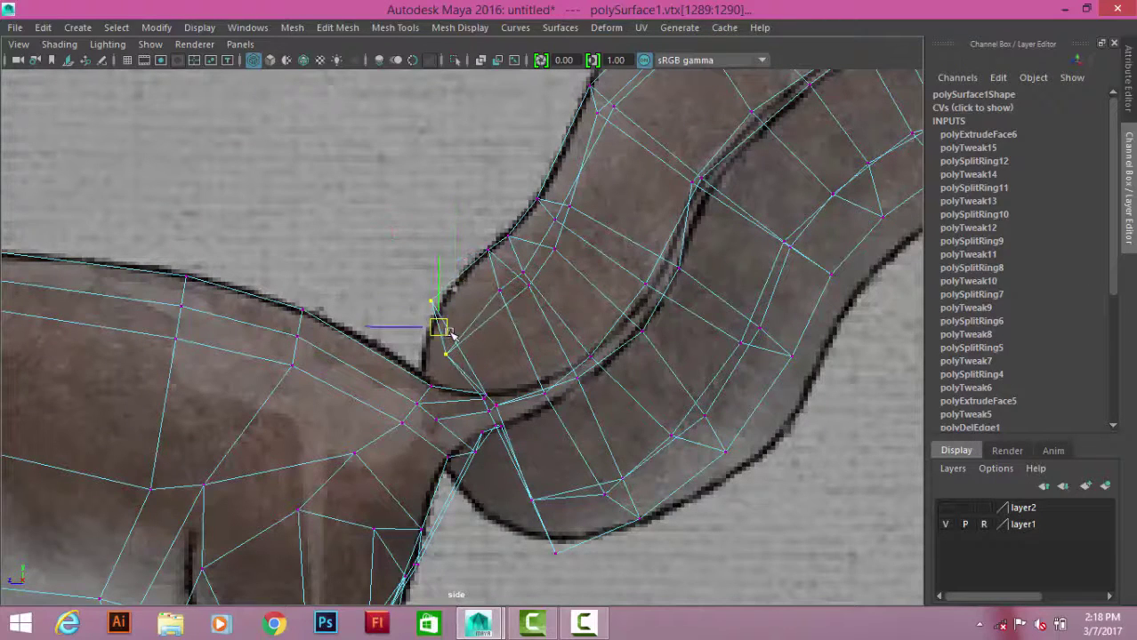
left_click(495, 404)
left_click_drag(476, 329, 445, 381)
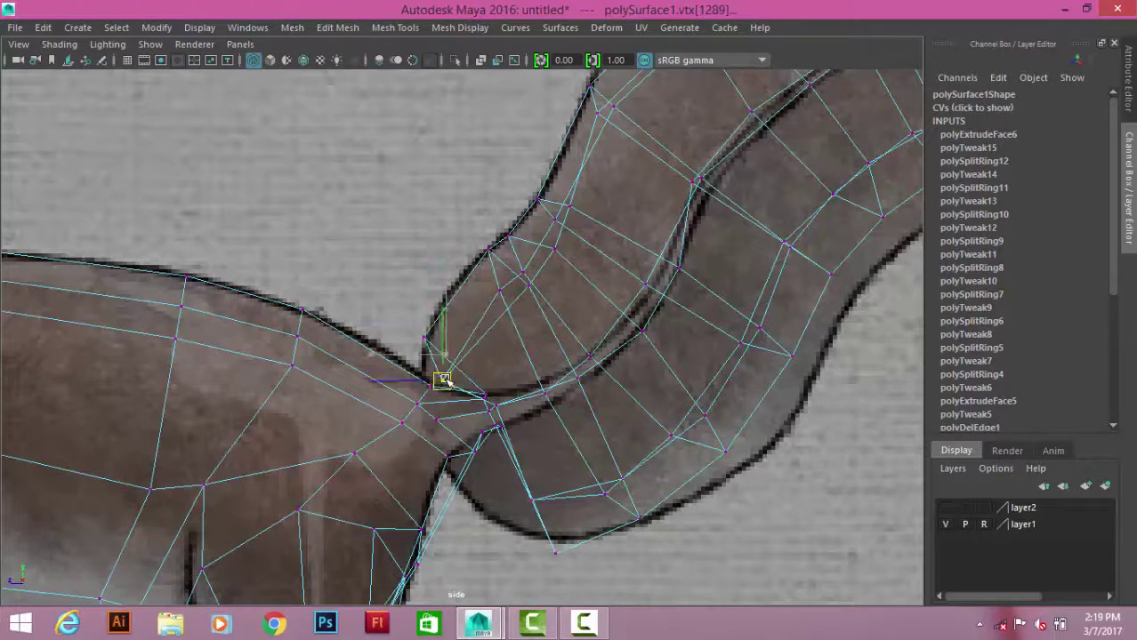
middle_click_drag(480, 392, 488, 312, "alt")
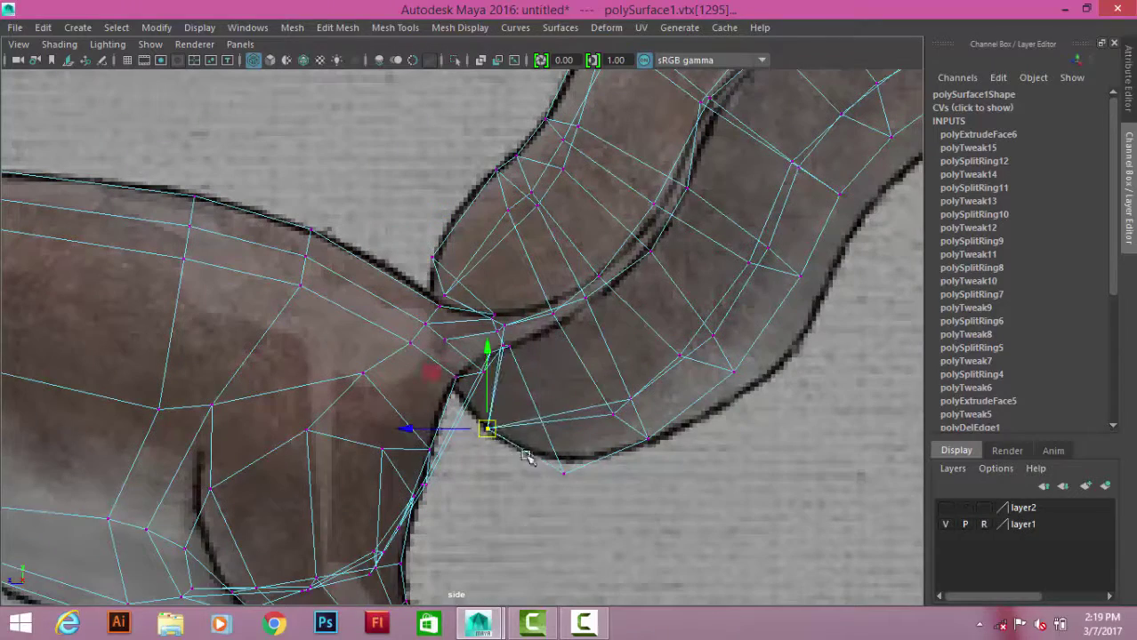
left_click(564, 471)
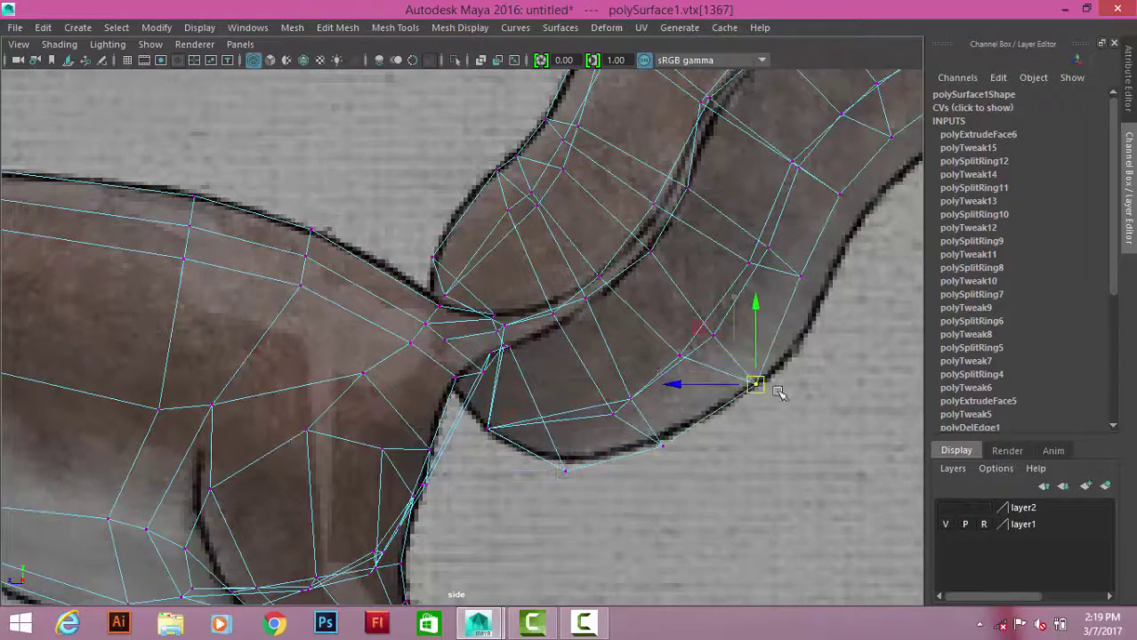
middle_click_drag(778, 393, 656, 473, "alt")
left_click_drag(711, 336, 649, 381)
middle_click_drag(703, 376, 589, 475, "alt")
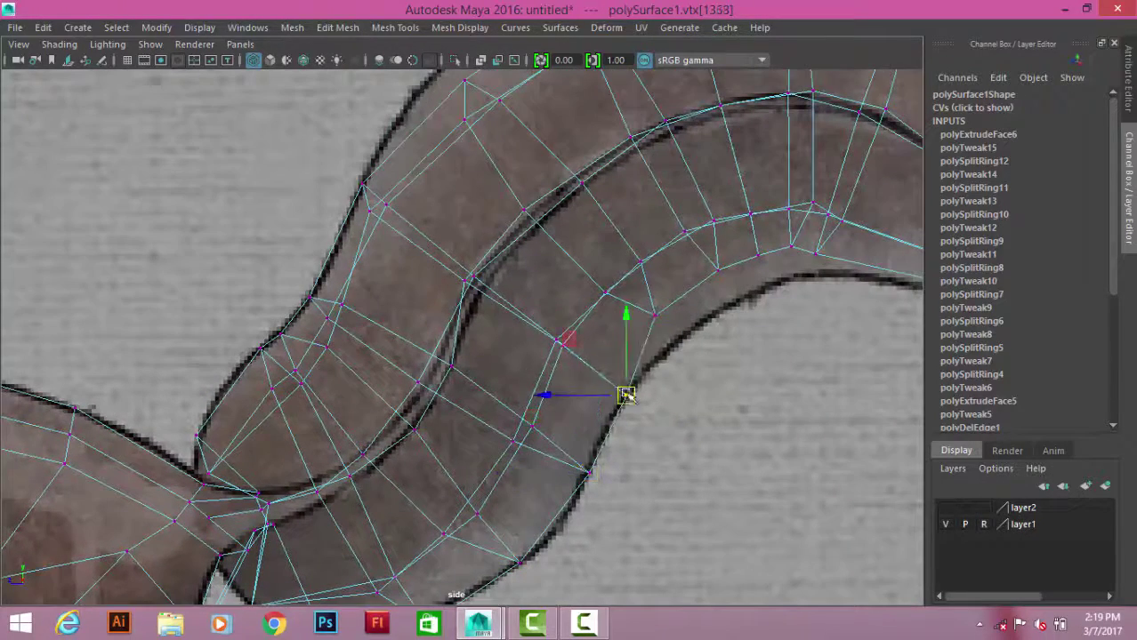
mouse_move(653, 317)
middle_mouse_down("alt")
mouse_move(629, 411)
mouse_move(586, 309)
middle_mouse_up("alt")
mouse_move(586, 309)
left_mouse_down()
mouse_move(658, 342)
mouse_move(676, 371)
left_mouse_up()
- Snap the vertices along the tail end, curled tip and upper rim onto the reference outline
left_click(718, 348)
left_click(836, 355)
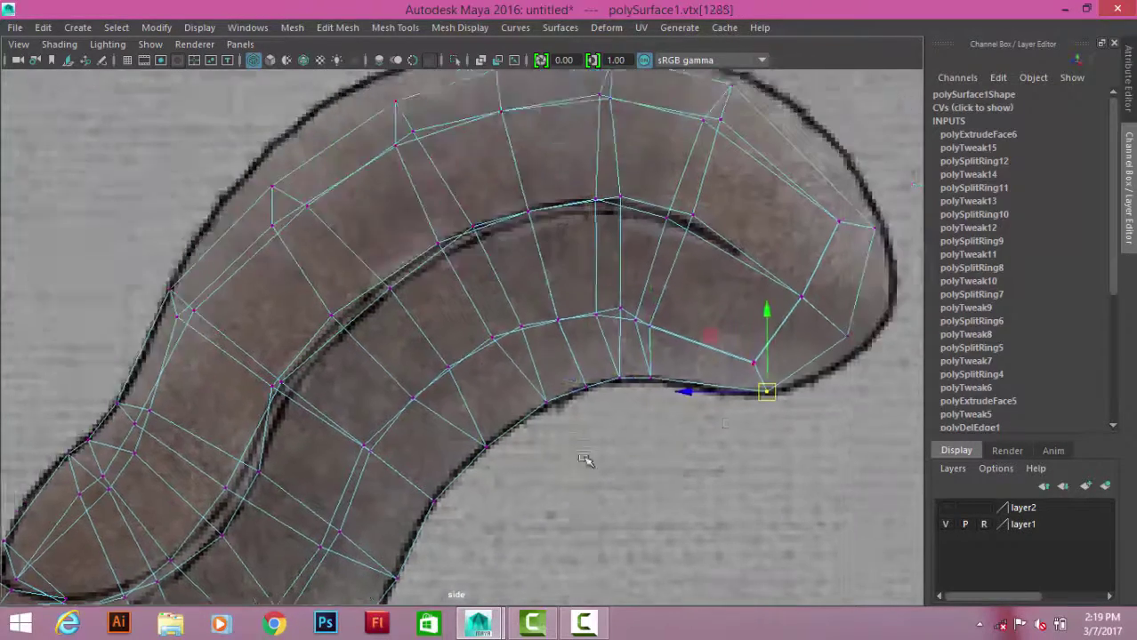
middle_click_drag(836, 356, 588, 410, "alt")
left_click(581, 286)
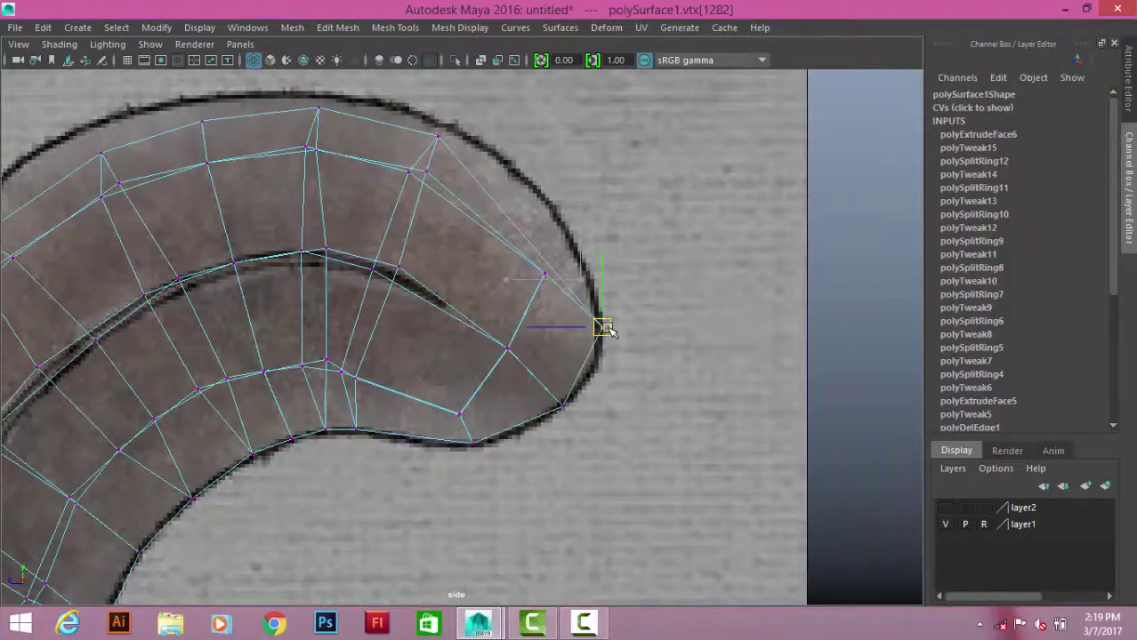
middle_click_drag(603, 329, 709, 484, "alt")
left_click(545, 306)
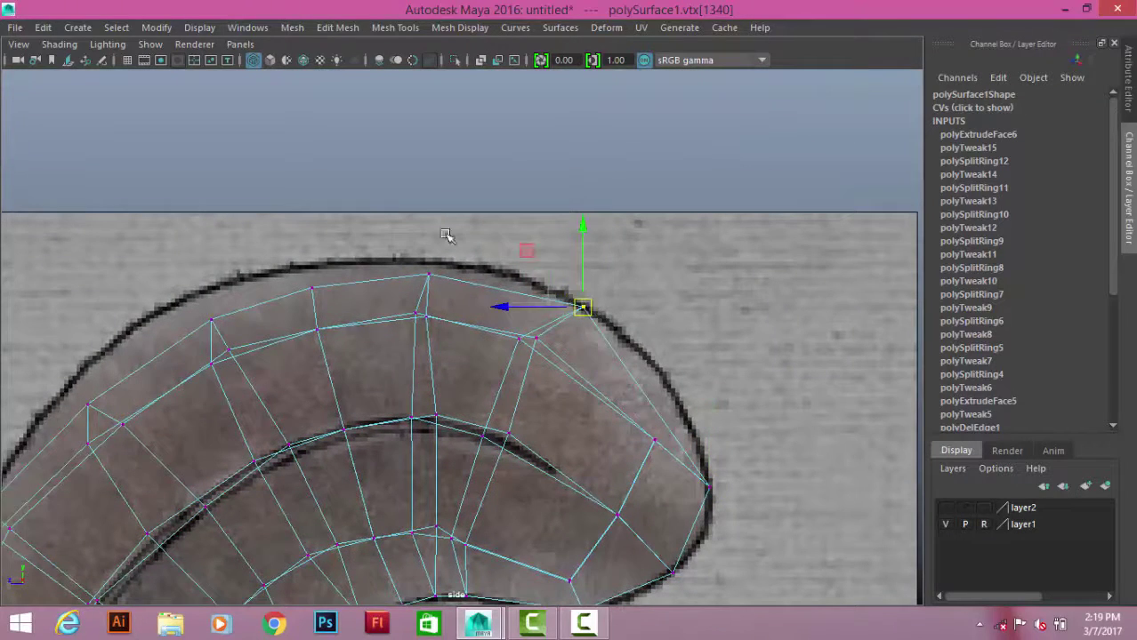
left_click(324, 274)
left_click(304, 262)
middle_click_drag(136, 280, 401, 240, "alt")
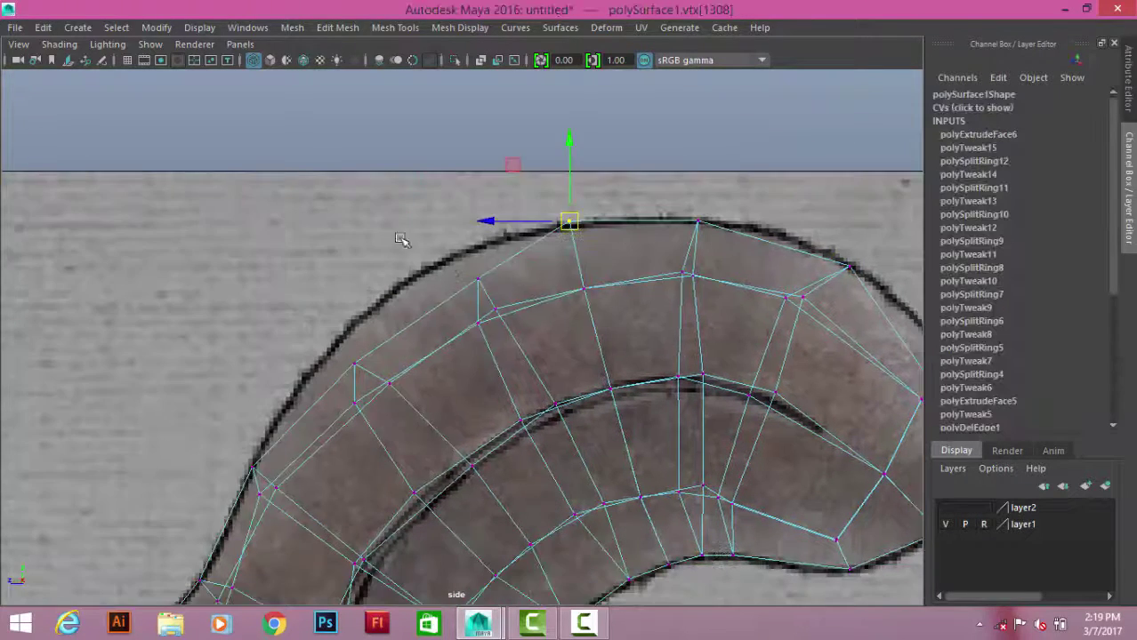
middle_click_drag(307, 294, 209, 395, "alt")
left_click(334, 337)
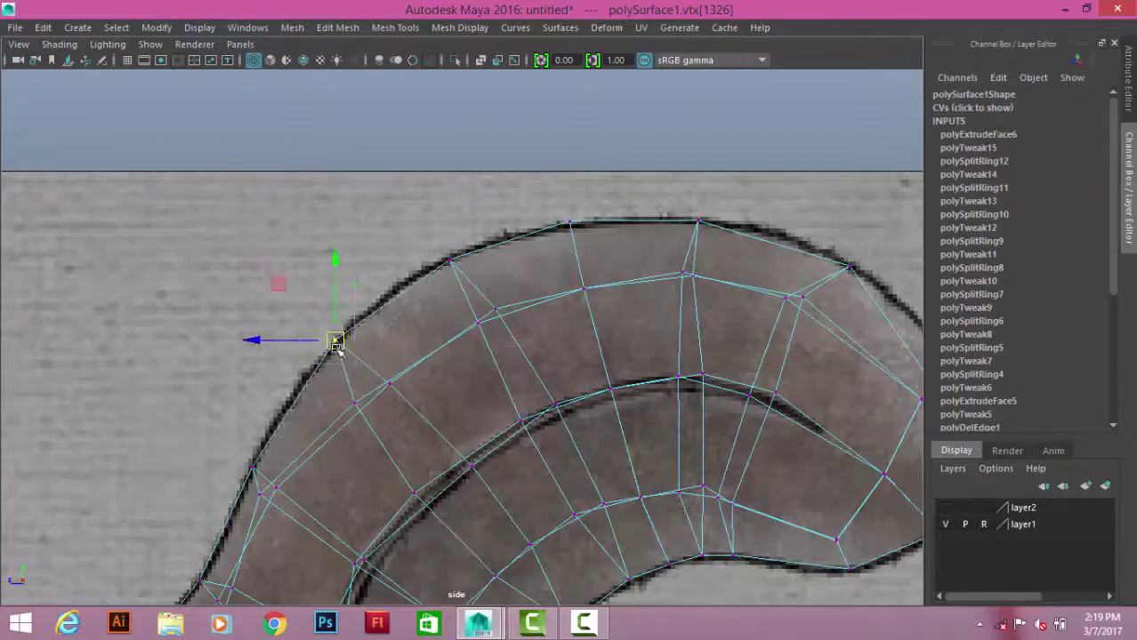
mouse_move(240, 570)
middle_mouse_down("alt")
mouse_move(461, 359)
mouse_move(296, 326)
middle_mouse_up("alt")
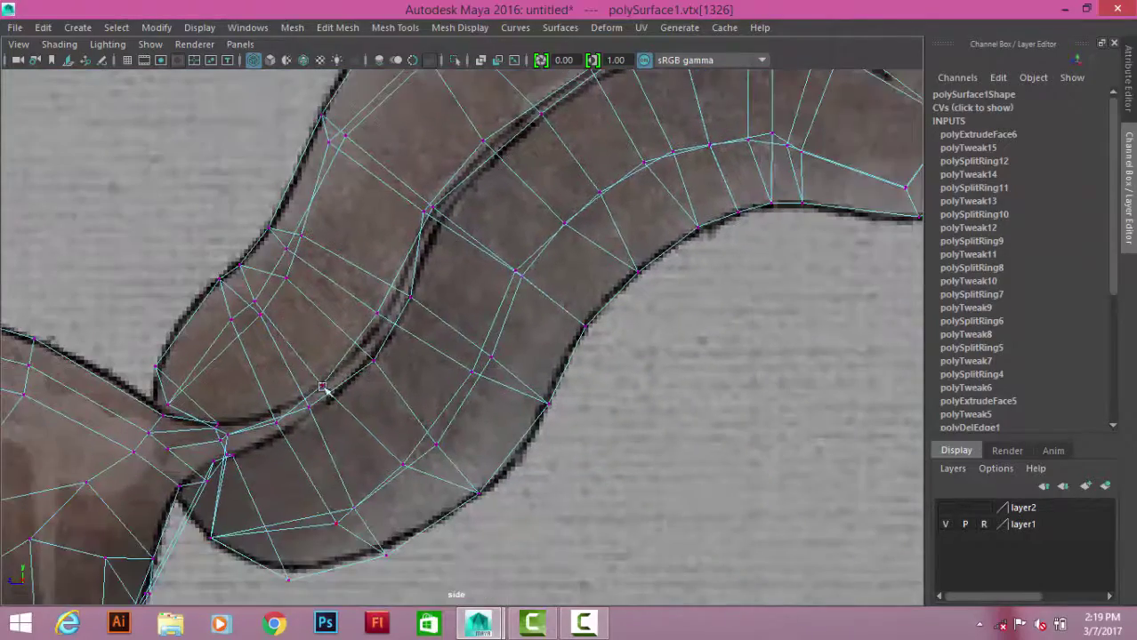
key("space")
mouse_move(635, 202)
left_mouse_down()
mouse_move(533, 203)
mouse_move(520, 318)
mouse_move(356, 309)
left_mouse_up()
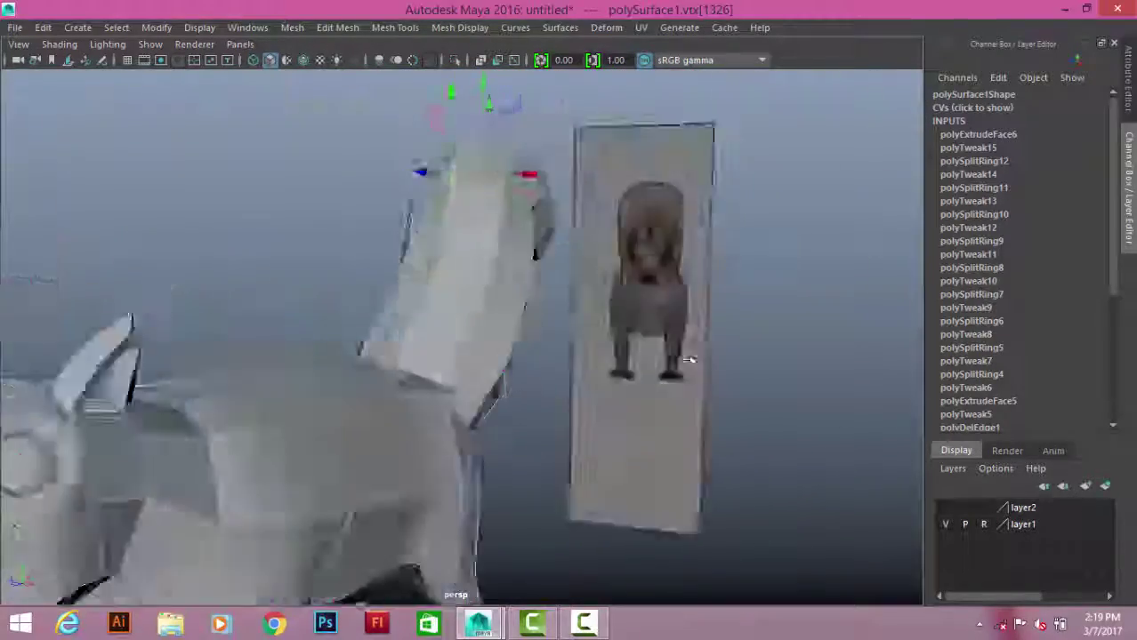
- Line up the leg-joint vertices with the side reference drawing
mouse_move(690, 359)
left_mouse_down("alt")
mouse_move(411, 356)
mouse_move(400, 392)
mouse_move(433, 383)
left_mouse_up("alt")
left_click(399, 407)
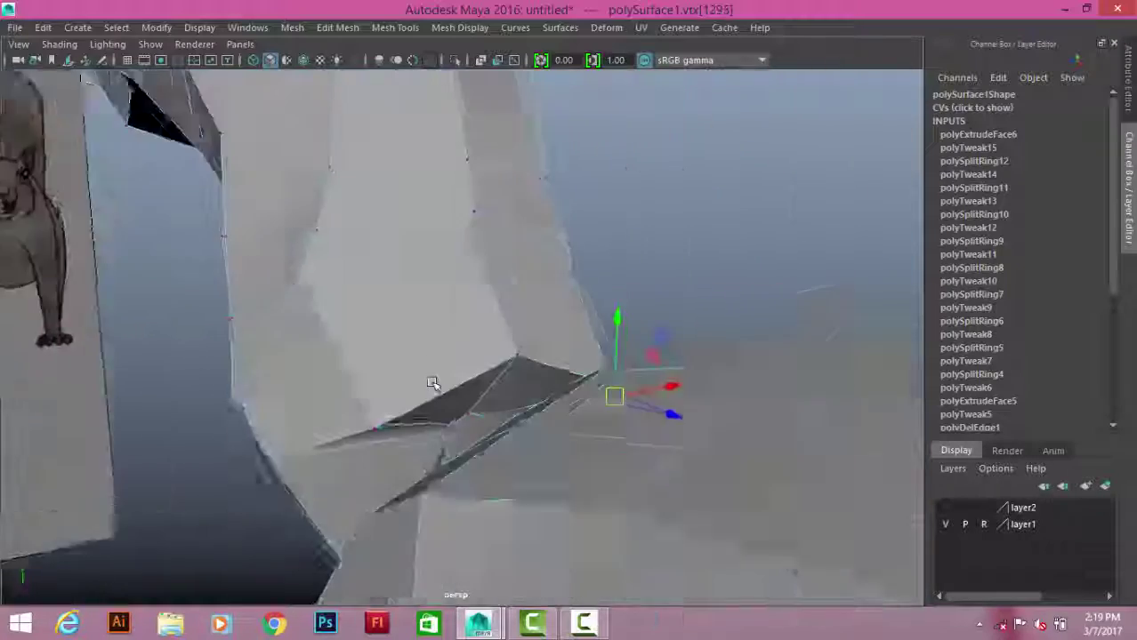
scroll(432, 382, "down", 3)
key("space")
middle_click_drag(401, 427, 652, 285, "alt")
middle_click_drag(461, 331, 477, 311, "alt")
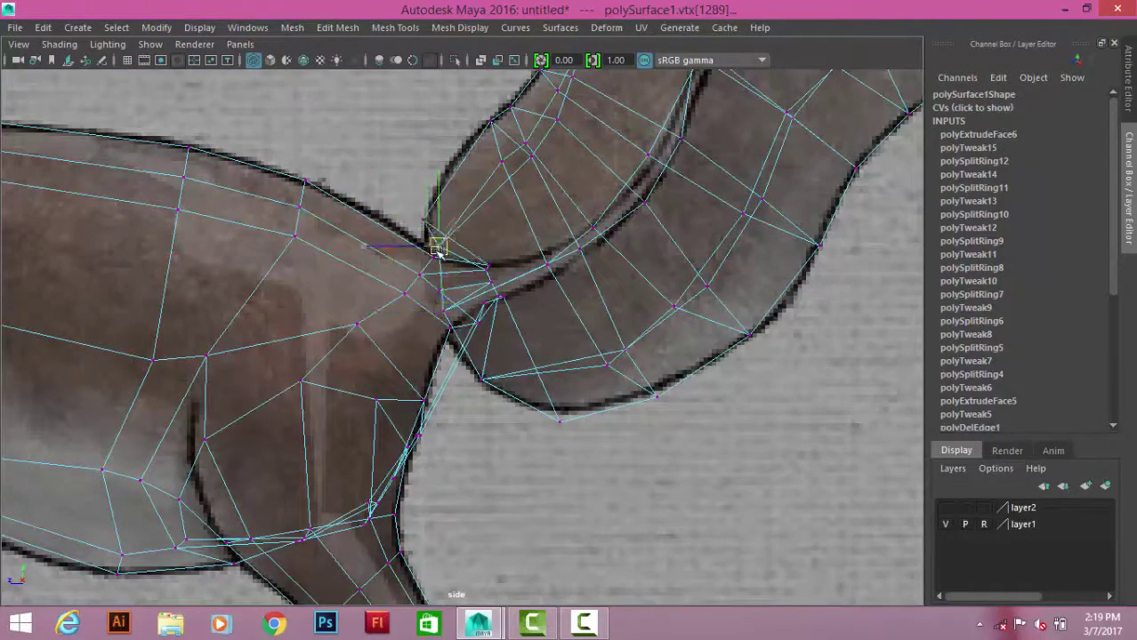
key("space")
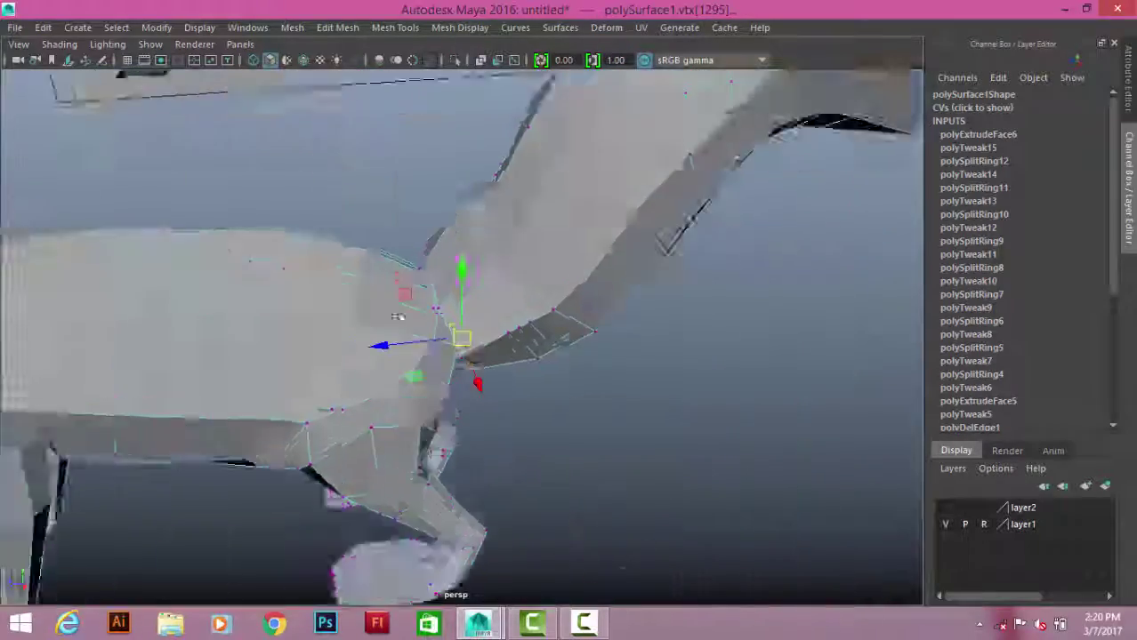
- Return to Object Mode, preview the mesh smoothed, and select the leg-joint edges
left_click_drag(578, 271, 703, 374, "alt")
right_click_drag(529, 160, 596, 134)
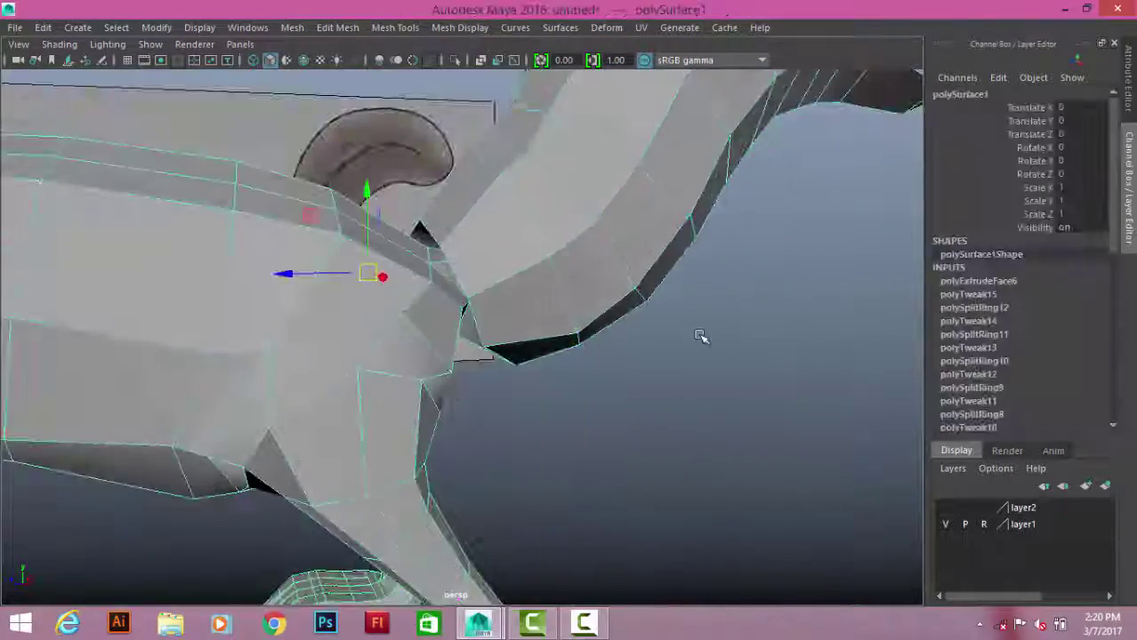
key("3")
mouse_move(699, 336)
left_mouse_down("alt")
mouse_move(496, 234)
mouse_move(497, 183)
left_mouse_up("alt")
key("F10")
left_click(519, 205)
mouse_move(483, 139)
left_mouse_down("alt")
mouse_move(563, 217)
mouse_move(490, 193)
mouse_move(398, 244)
left_mouse_up("alt")
mouse_move(360, 291)
left_mouse_down("alt")
mouse_move(542, 298)
mouse_move(589, 267)
mouse_move(622, 290)
mouse_move(634, 247)
mouse_move(553, 256)
mouse_move(418, 177)
left_mouse_up("alt")
- Select the whole squirrel mesh and frame it in the view
key("F8")
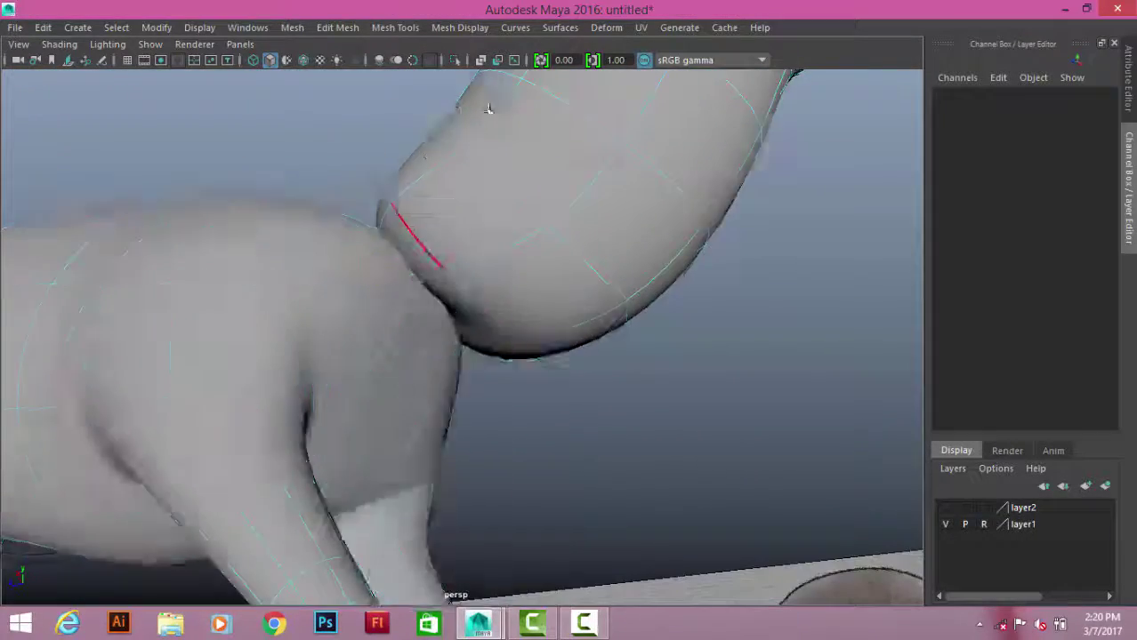
key("a")
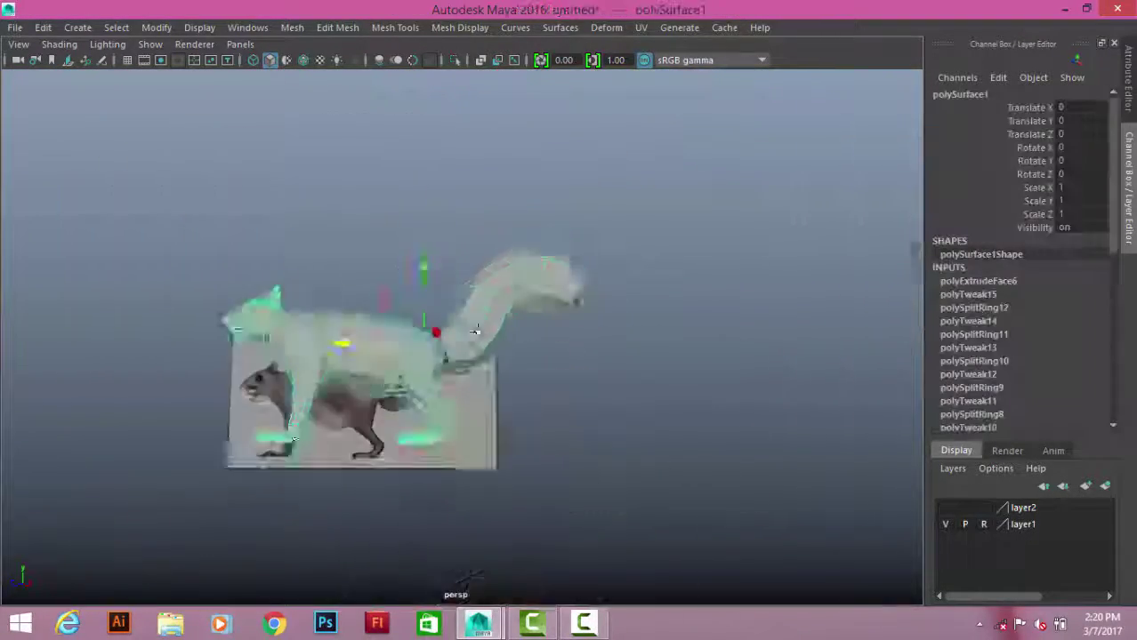
left_click_drag(610, 375, 537, 357, "alt")
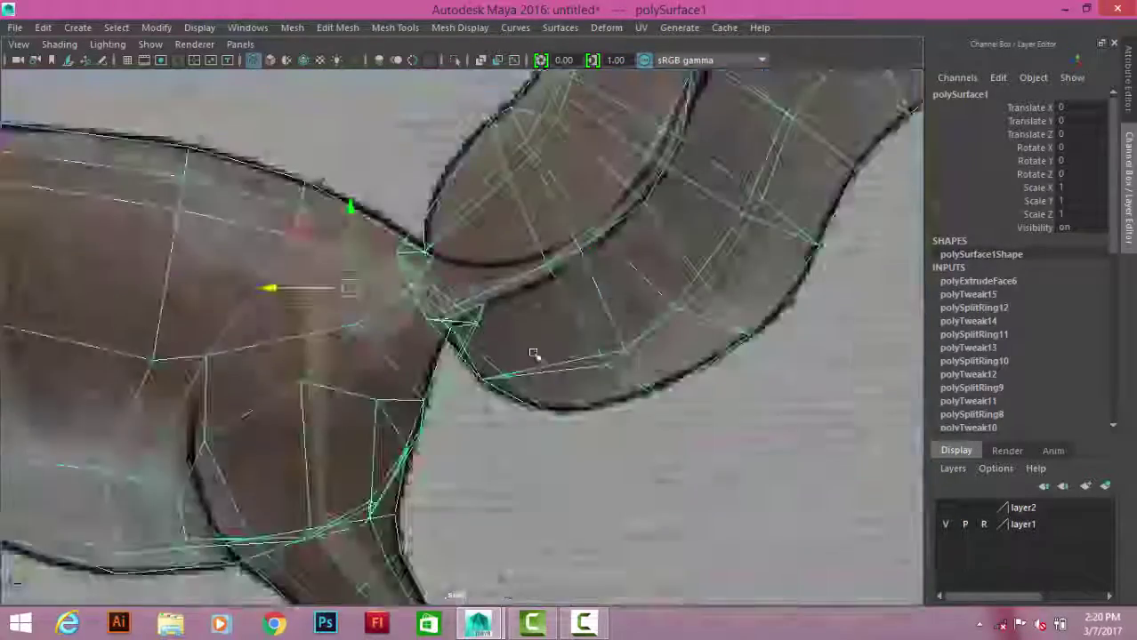
scroll(511, 308, "down", 3)
scroll(531, 316, "up", 3)
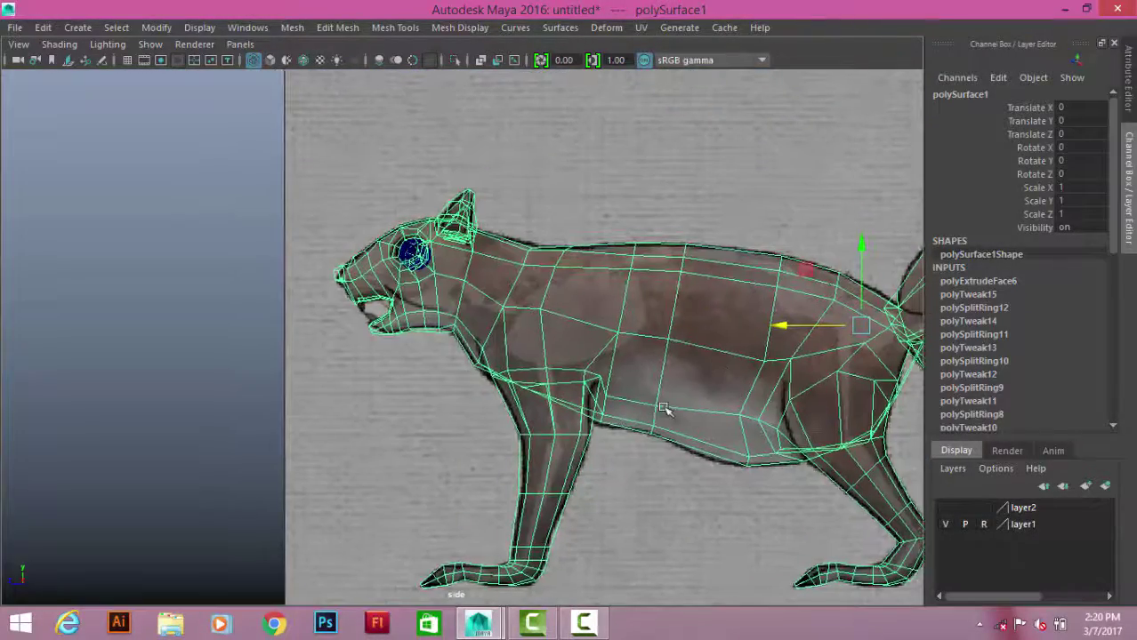
scroll(609, 432, "down", 3)
scroll(495, 375, "up", 2)
scroll(482, 287, "up", 3)
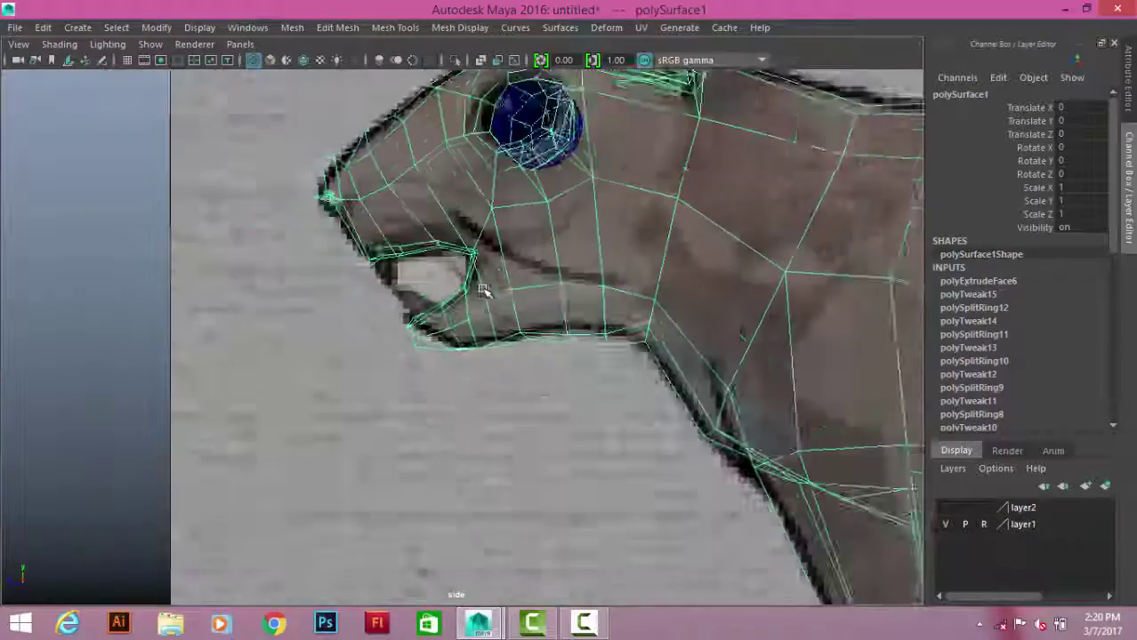
- Compare the squirrel against the side and front reference images in the four-view layout
key("space")
key("space")
scroll(401, 436, "down", 3)
scroll(401, 436, "up", 3)
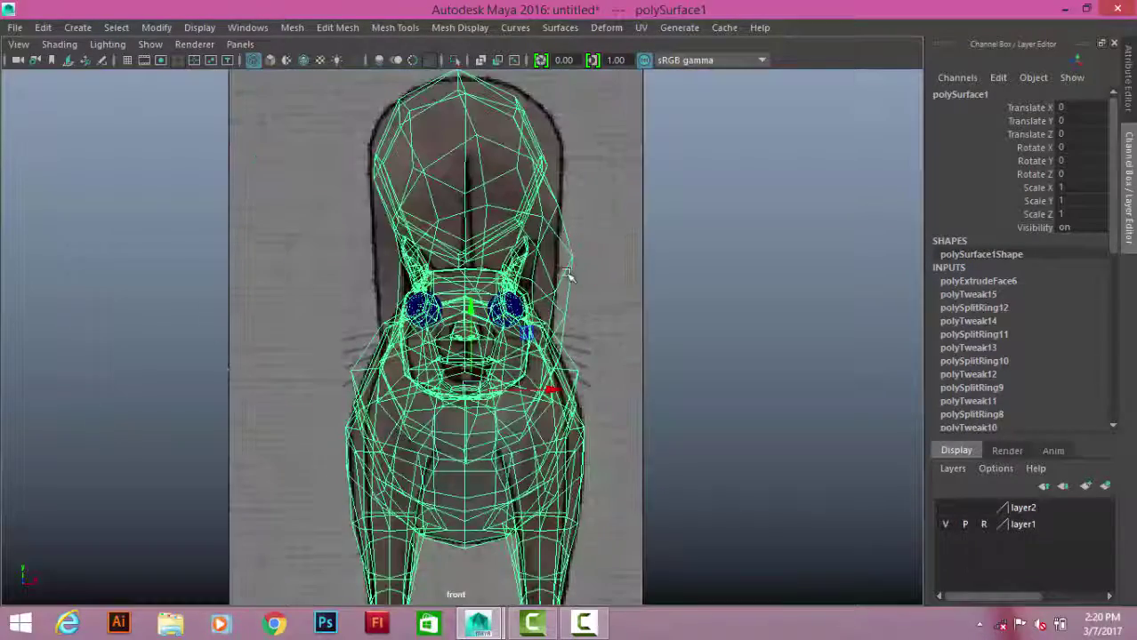
key("space")
key("space")
scroll(533, 223, "up", 3)
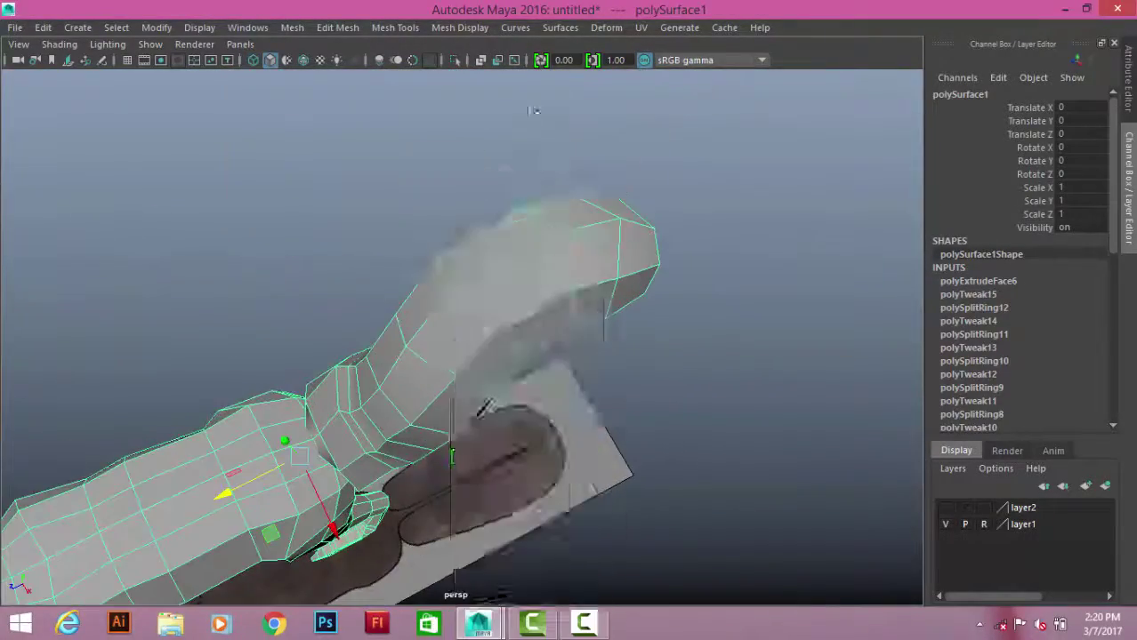
left_click(561, 293)
key("space")
left_click_drag(718, 520, 625, 455)
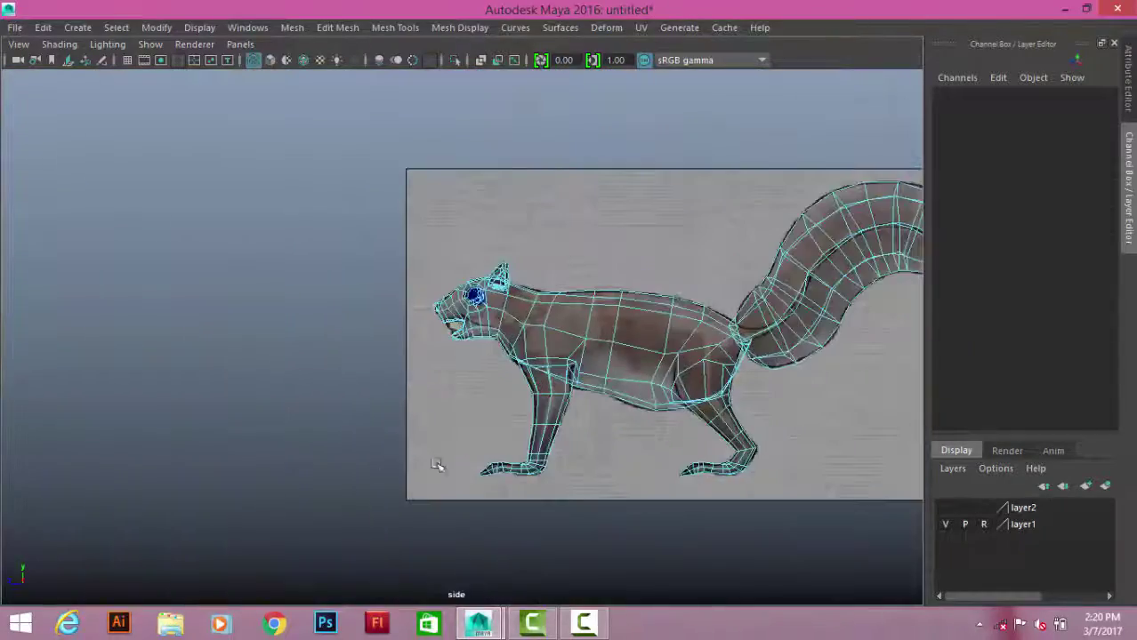
key("space")
left_click_drag(436, 464, 412, 477)
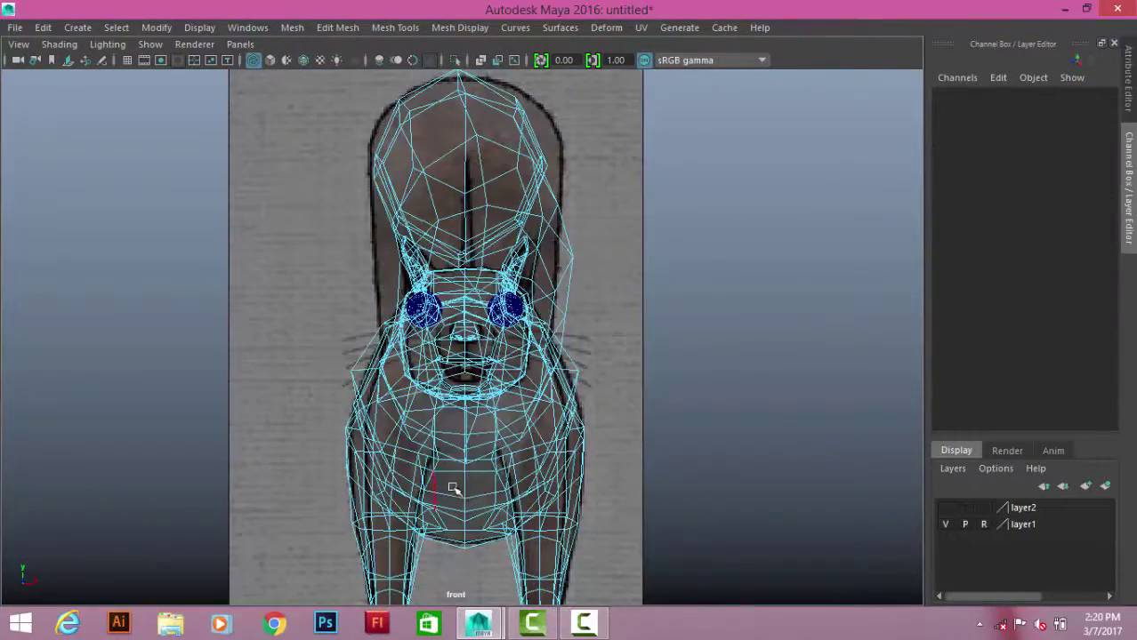
scroll(452, 488, "up", 3)
scroll(579, 343, "up", 3)
middle_click_drag(765, 370, 673, 271, "alt")
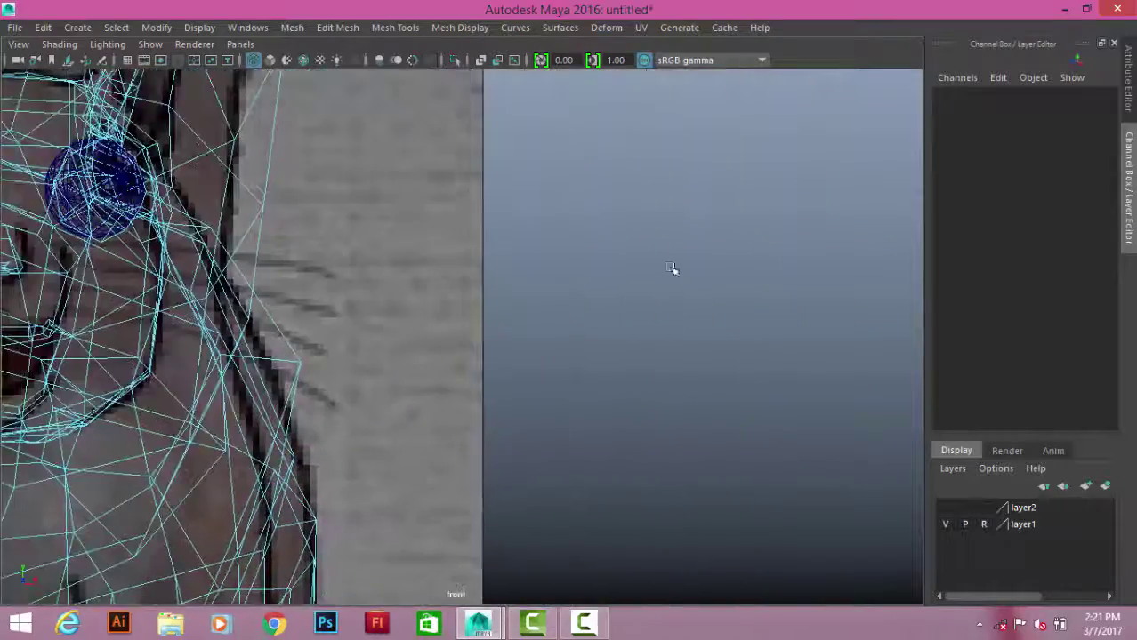
- Zoom in on the open mouth and select a mouth face in Face mode
key("space")
mouse_move(673, 271)
left_mouse_down()
mouse_move(751, 241)
mouse_move(376, 355)
mouse_move(277, 302)
left_mouse_up()
right_click_drag(277, 302, 482, 322, "alt")
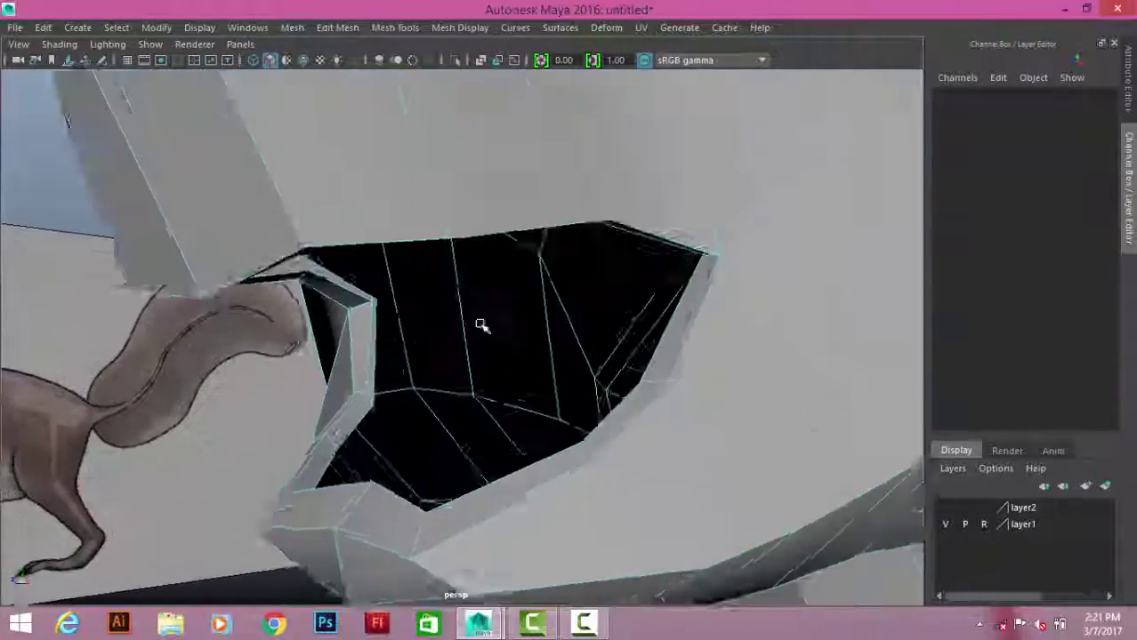
right_click_drag(444, 205, 497, 371)
left_click(497, 371)
- Select the single face on the upper mouth rim
left_click(376, 381, "shift")
left_click_drag(375, 380, 465, 386, "alt")
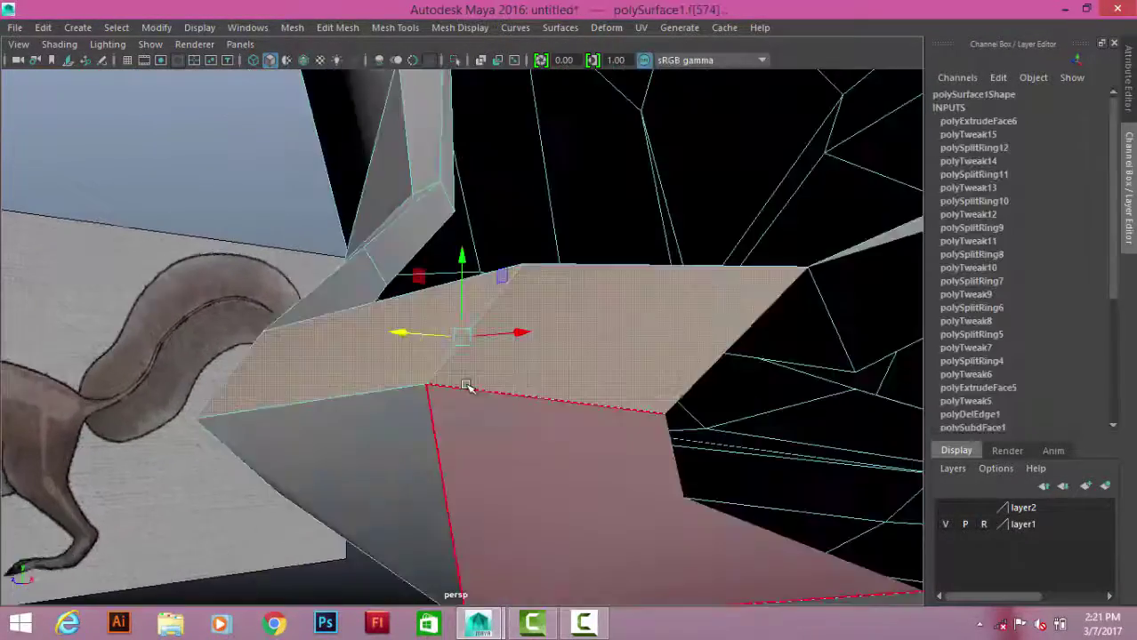
right_click_drag(464, 386, 629, 449, "alt")
left_click_drag(629, 448, 537, 236, "alt")
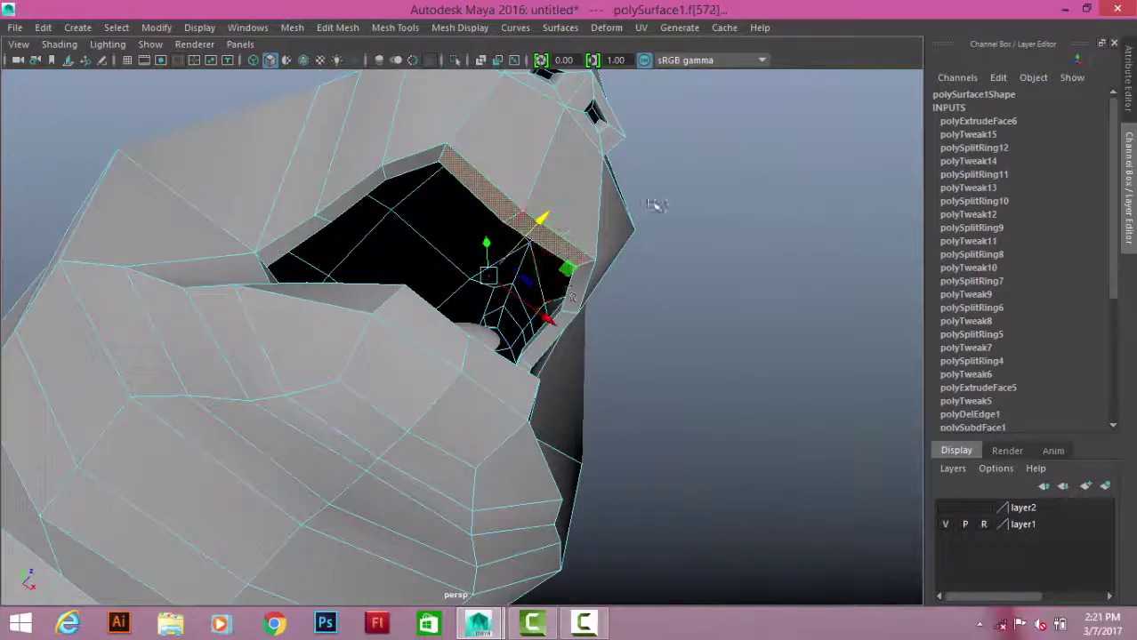
mouse_move(655, 205)
left_mouse_down("alt")
mouse_move(761, 247)
mouse_move(772, 227)
mouse_move(476, 174)
left_mouse_up("alt")
left_click(729, 236)
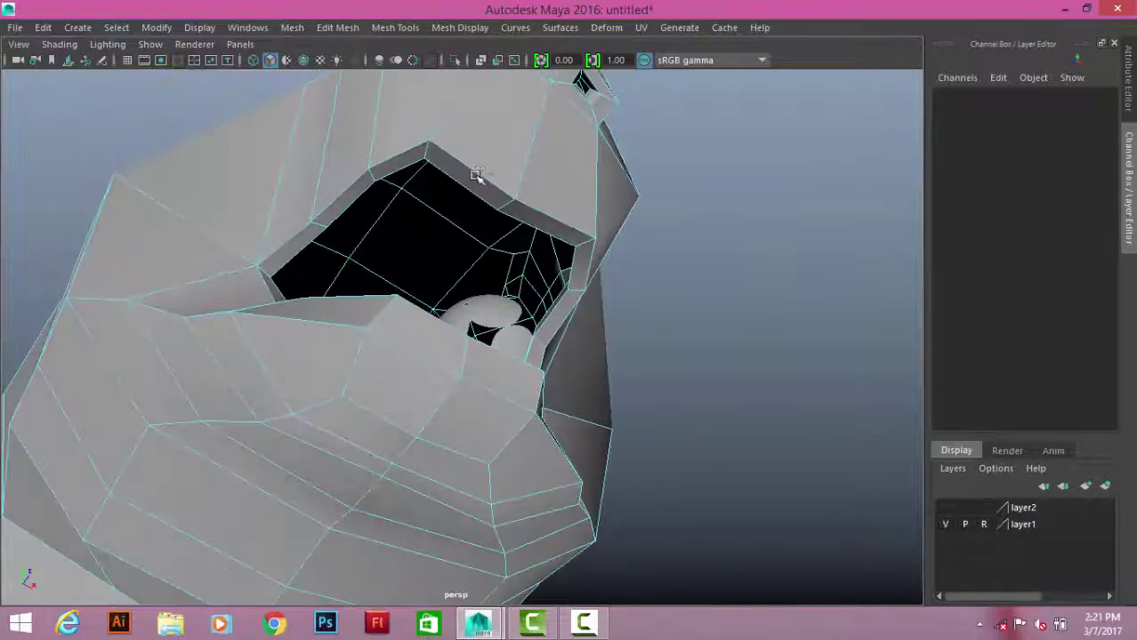
left_click(476, 174)
- Extract the rim face as polySurface3 and extrude its face into a small block
right_click(813, 219, "shift")
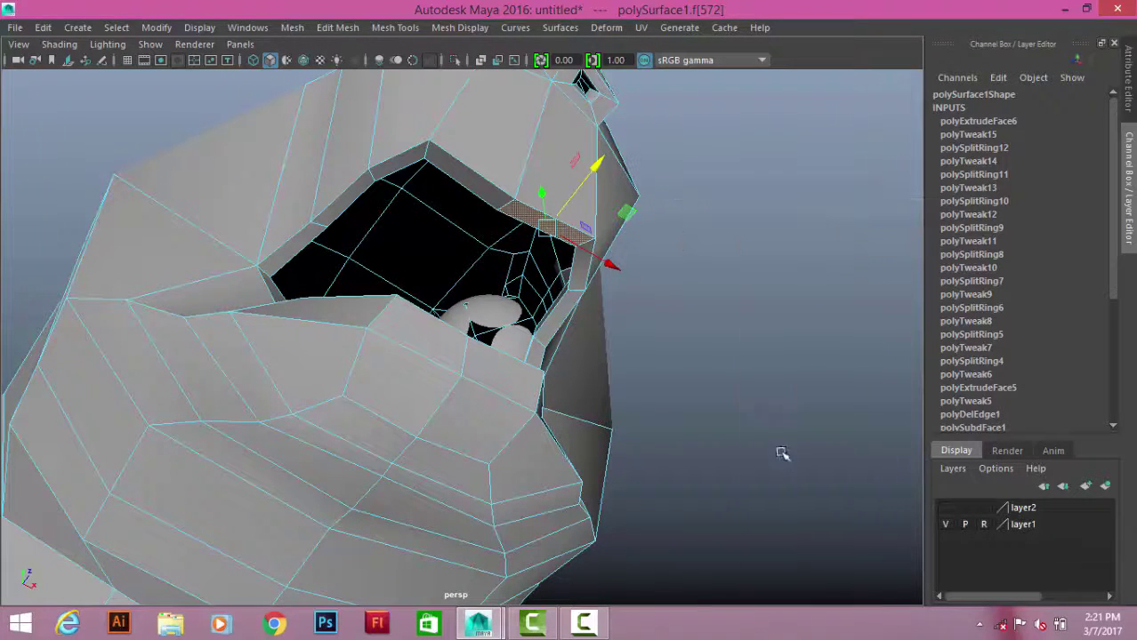
mouse_move(780, 451)
left_mouse_down("alt")
mouse_move(489, 241)
mouse_move(578, 190)
left_mouse_up("alt")
right_click_drag(572, 160, 589, 206)
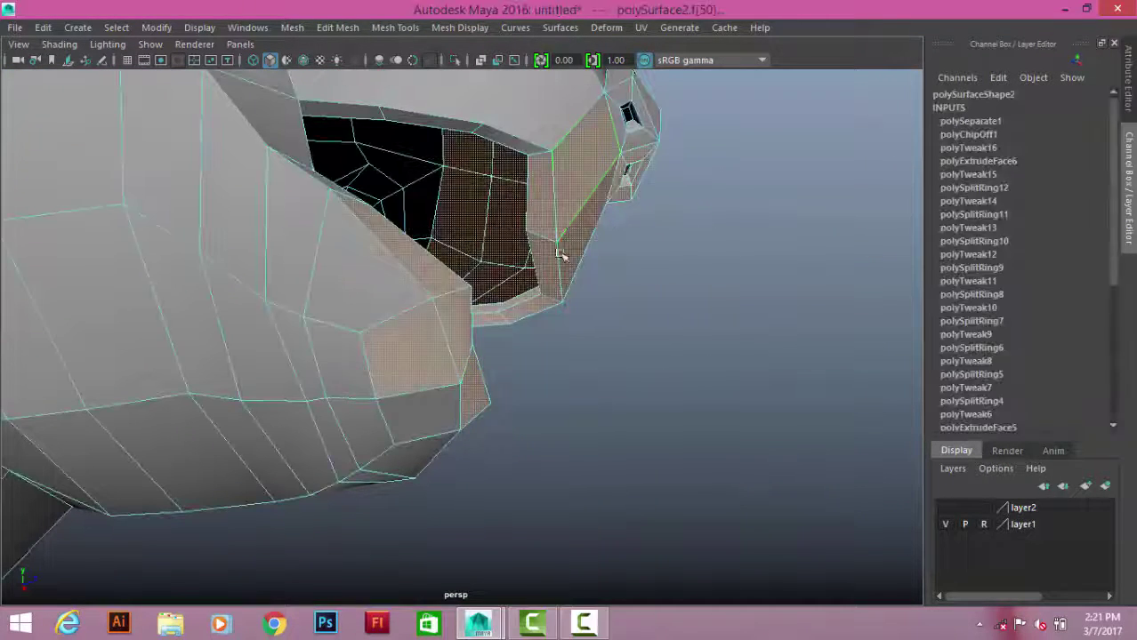
left_click(399, 380)
left_click_drag(652, 299, 452, 37, "alt")
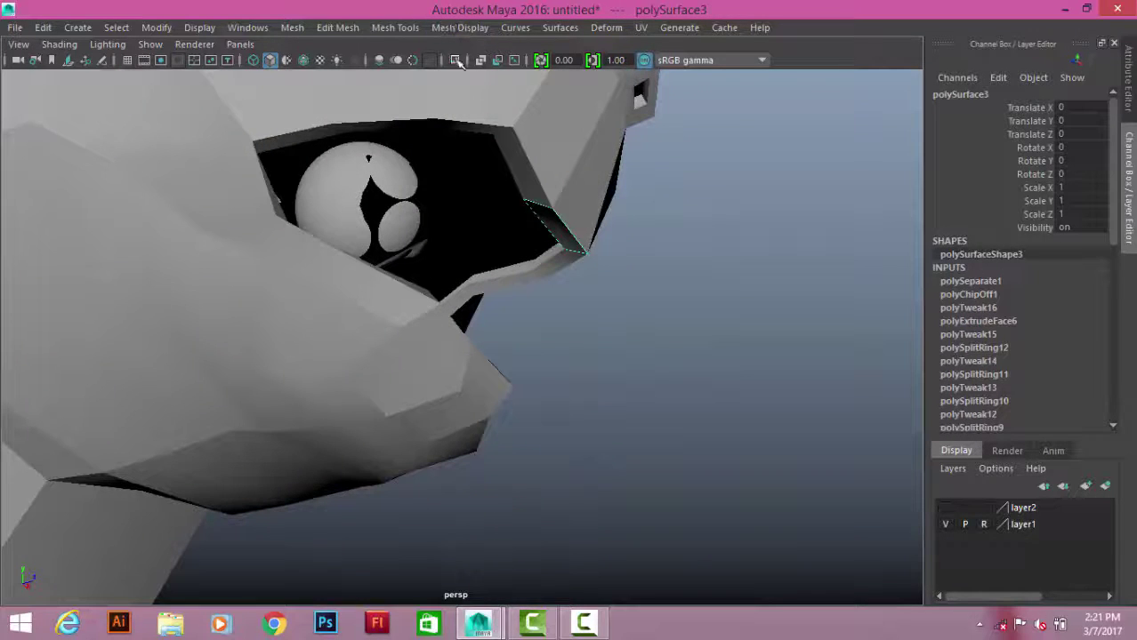
right_click_drag(784, 237, 784, 278, "shift")
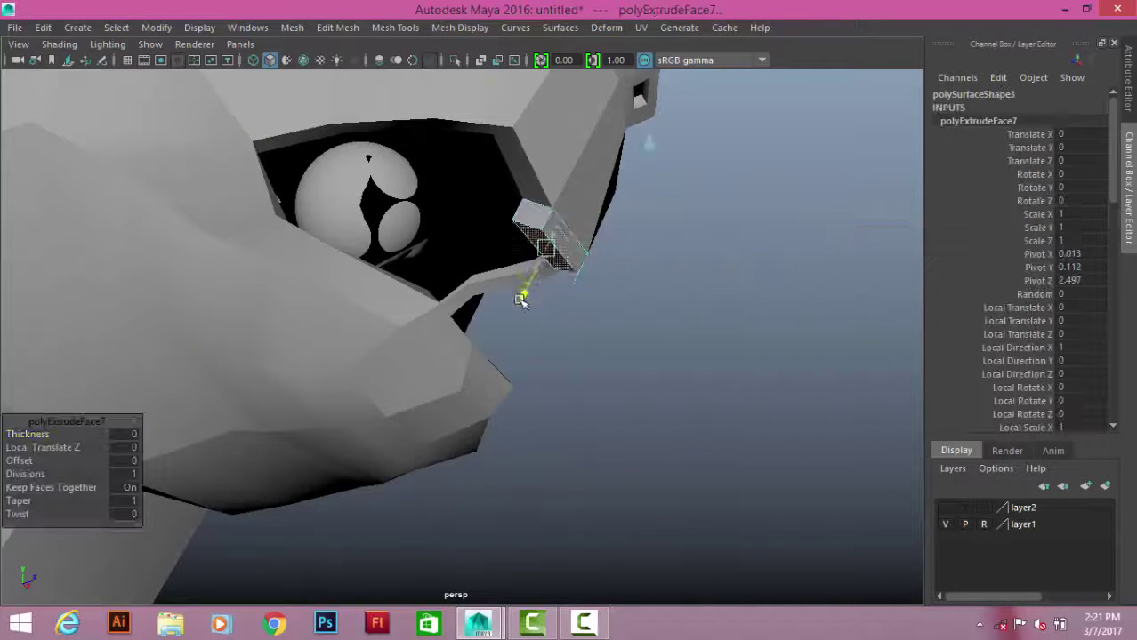
- Inspect the extruded tooth inside the mouth and select the tooth piece
mouse_move(494, 258)
left_mouse_down("alt")
mouse_move(596, 295)
mouse_move(635, 220)
mouse_move(508, 292)
mouse_move(446, 203)
mouse_move(393, 267)
mouse_move(531, 294)
mouse_move(599, 331)
mouse_move(574, 276)
mouse_move(630, 242)
left_mouse_up("alt")
scroll(548, 259, "down", 5)
scroll(553, 305, "down", 3)
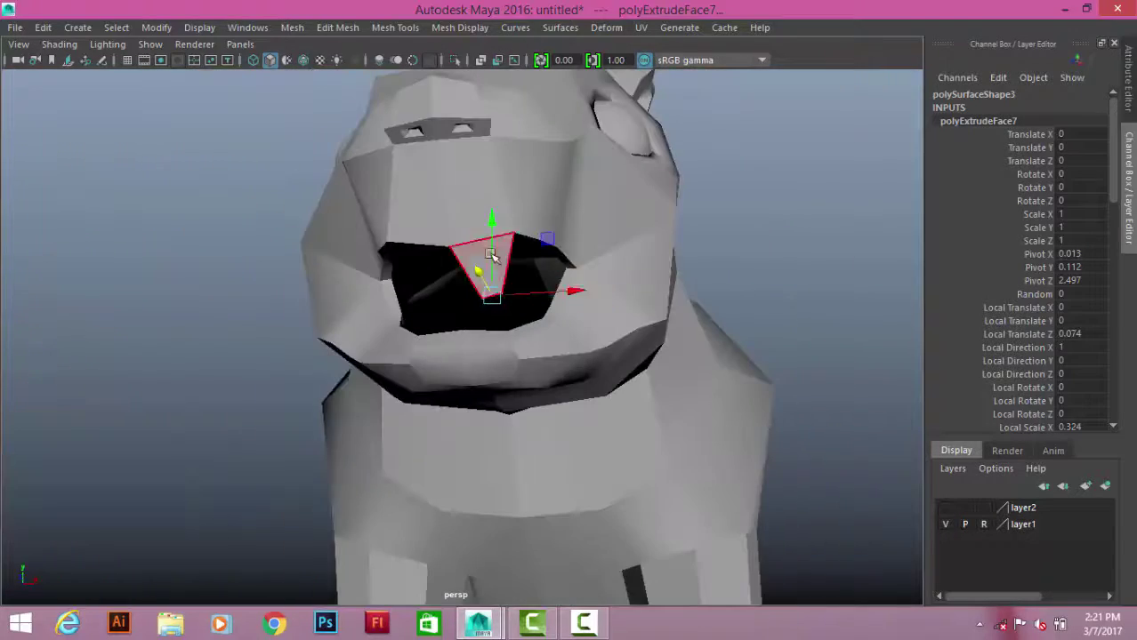
mouse_move(452, 307)
left_mouse_down("alt")
mouse_move(652, 325)
mouse_move(578, 330)
left_mouse_up("alt")
mouse_move(549, 191)
left_mouse_down("alt")
mouse_move(723, 274)
mouse_move(631, 277)
left_mouse_up("alt")
scroll(510, 370, "up", 3)
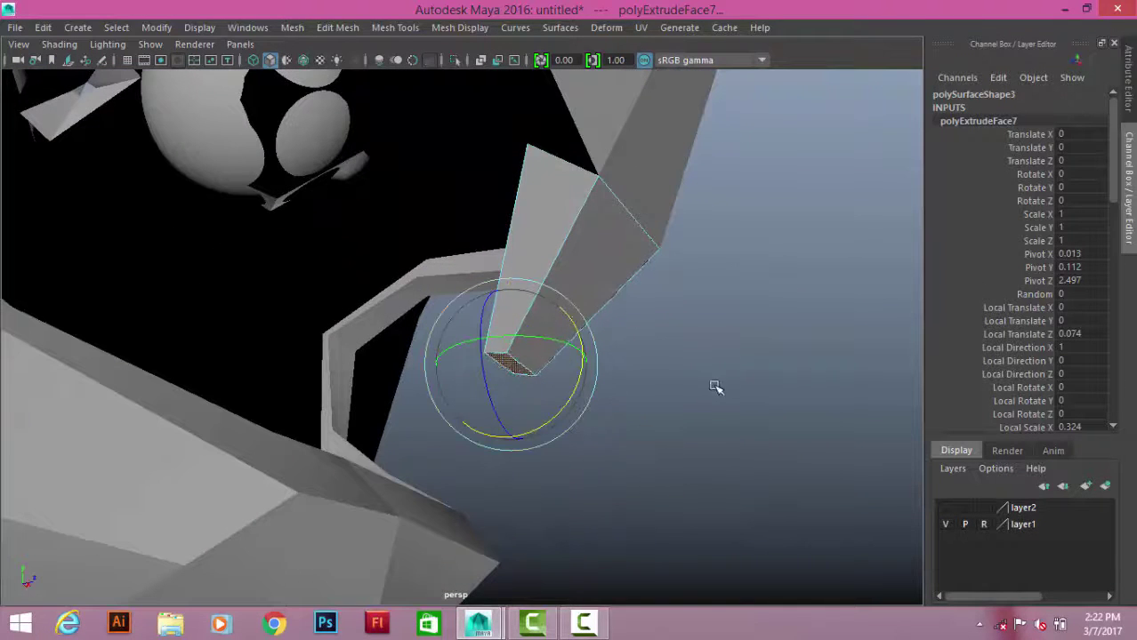
left_click(716, 387)
left_click(584, 236)
- Insert an edge loop across the tooth block
right_click_drag(796, 214, 720, 229, "shift")
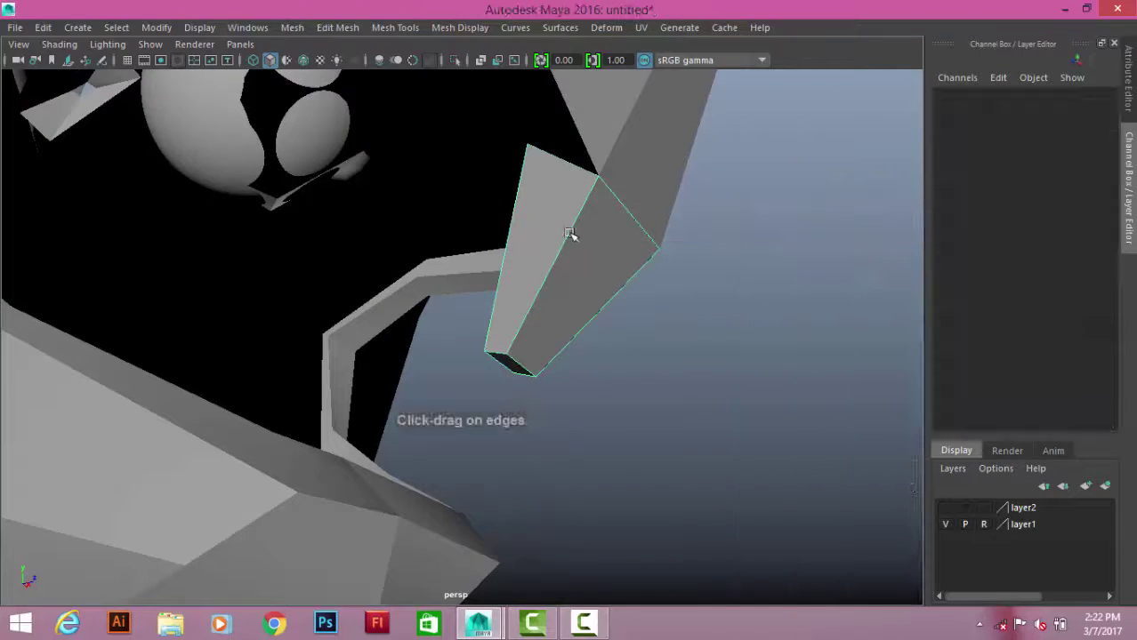
left_click_drag(570, 234, 563, 271)
left_click_drag(605, 324, 623, 357, "alt")
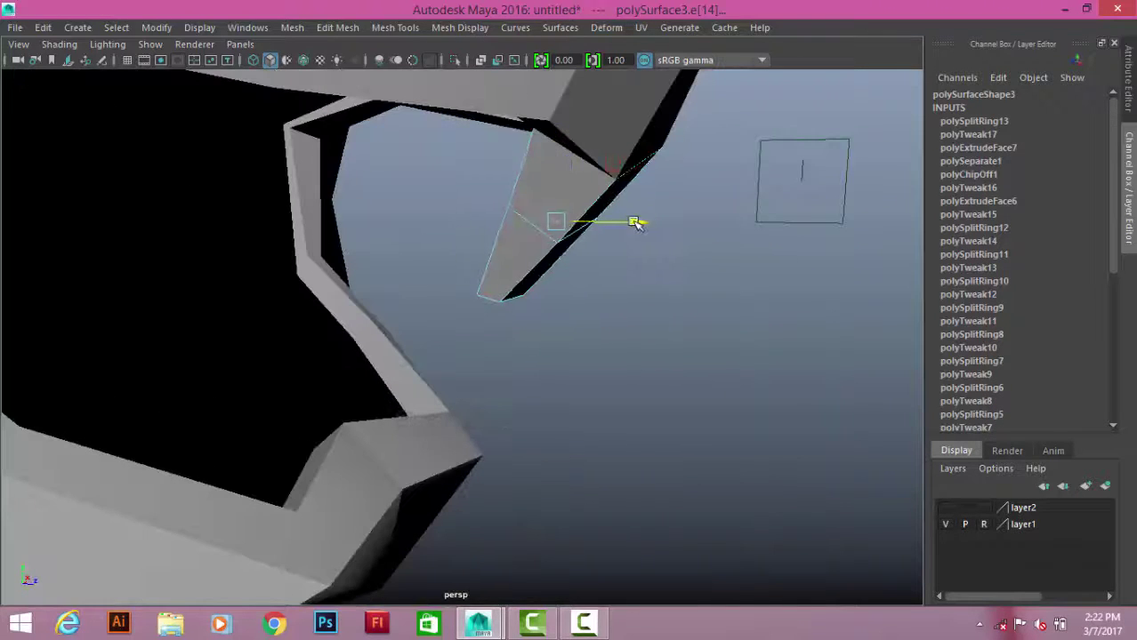
mouse_move(652, 223)
left_mouse_down("alt")
mouse_move(508, 249)
mouse_move(586, 292)
mouse_move(654, 223)
mouse_move(671, 242)
left_mouse_up("alt")
left_click_drag(721, 337, 649, 292, "alt")
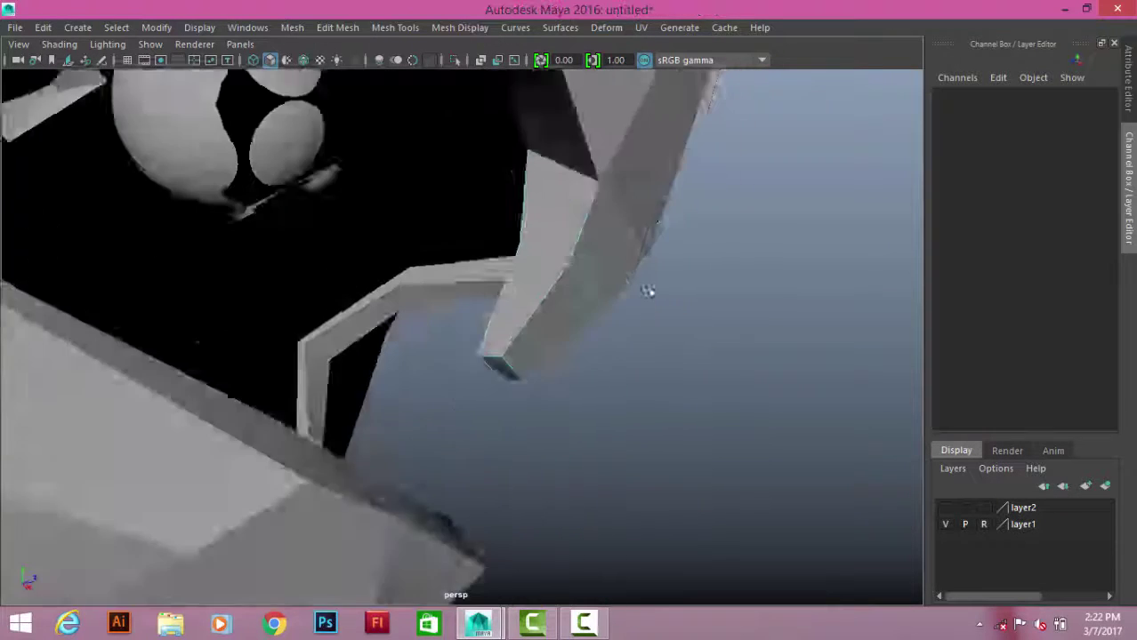
- Isolate the tooth in the view and add another edge loop across it
right_click_drag(596, 157, 677, 134)
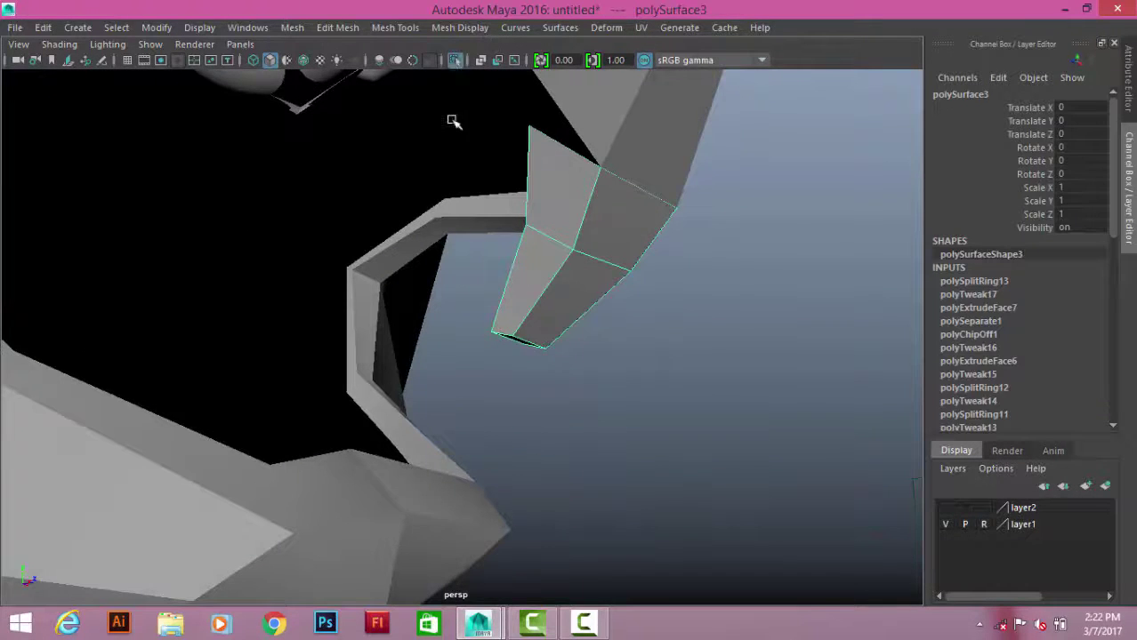
key("ctrl+1")
right_click_drag(609, 190, 520, 172, "shift")
mouse_move(583, 172)
left_mouse_down("alt")
mouse_move(536, 317)
mouse_move(434, 312)
mouse_move(322, 218)
left_mouse_up("alt")
left_click(318, 221)
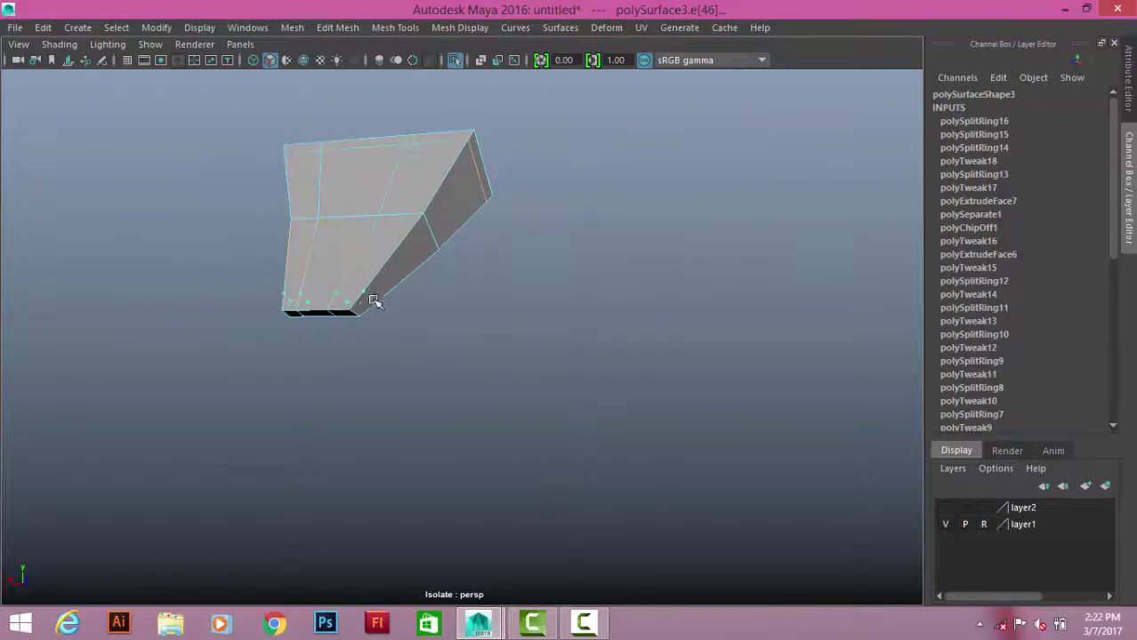
- Insert an edge loop across the isolated tooth and move the new edge
mouse_move(367, 313)
left_mouse_down("alt")
mouse_move(340, 239)
mouse_move(345, 325)
mouse_move(237, 291)
left_mouse_up("alt")
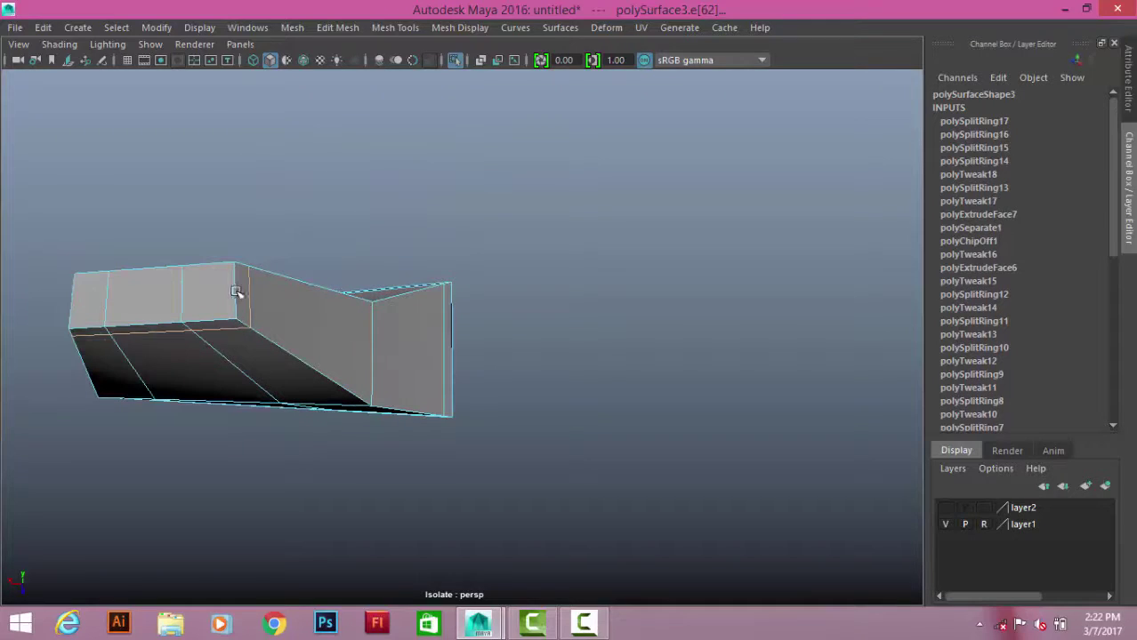
right_click(240, 305)
left_click(279, 280)
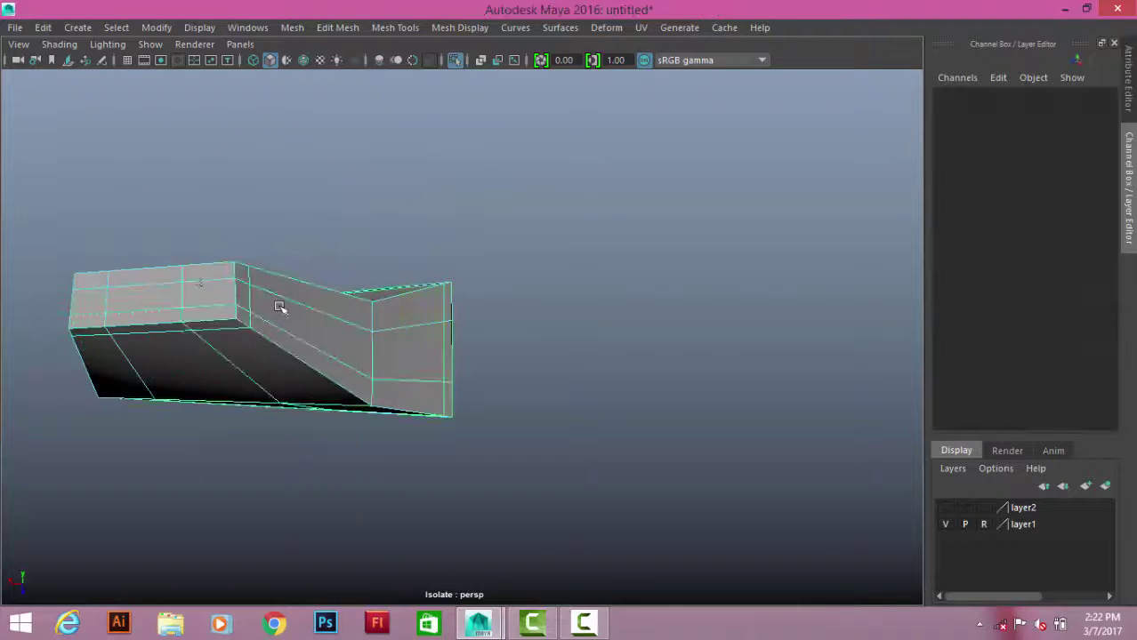
left_click(147, 317)
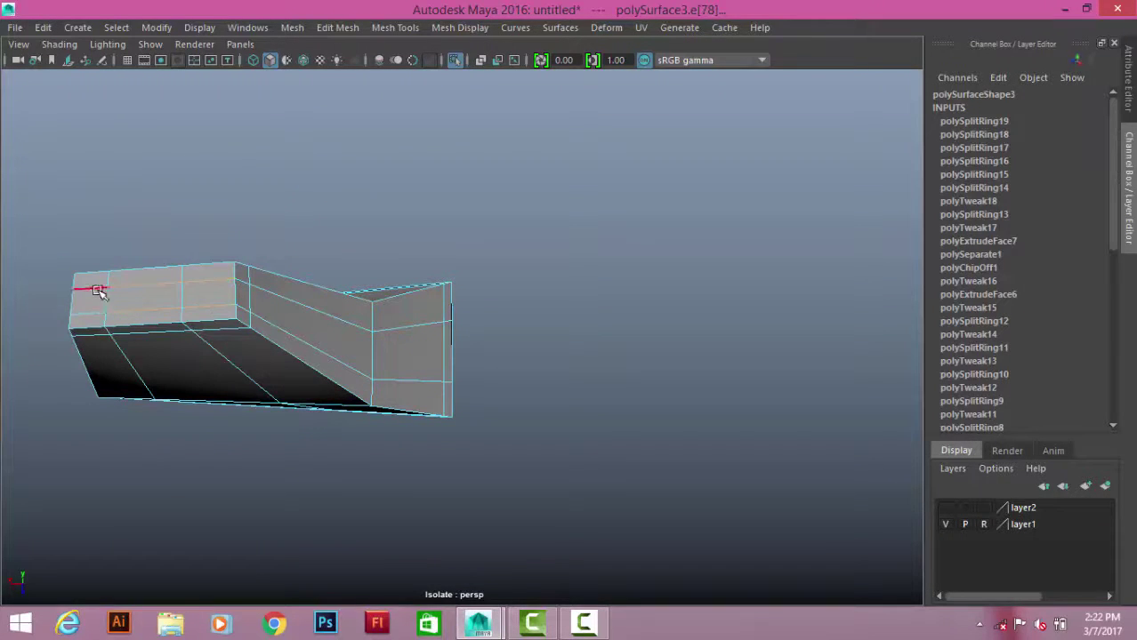
scroll(258, 313, "down", 5)
left_click_drag(357, 325, 655, 365, "alt")
key("w")
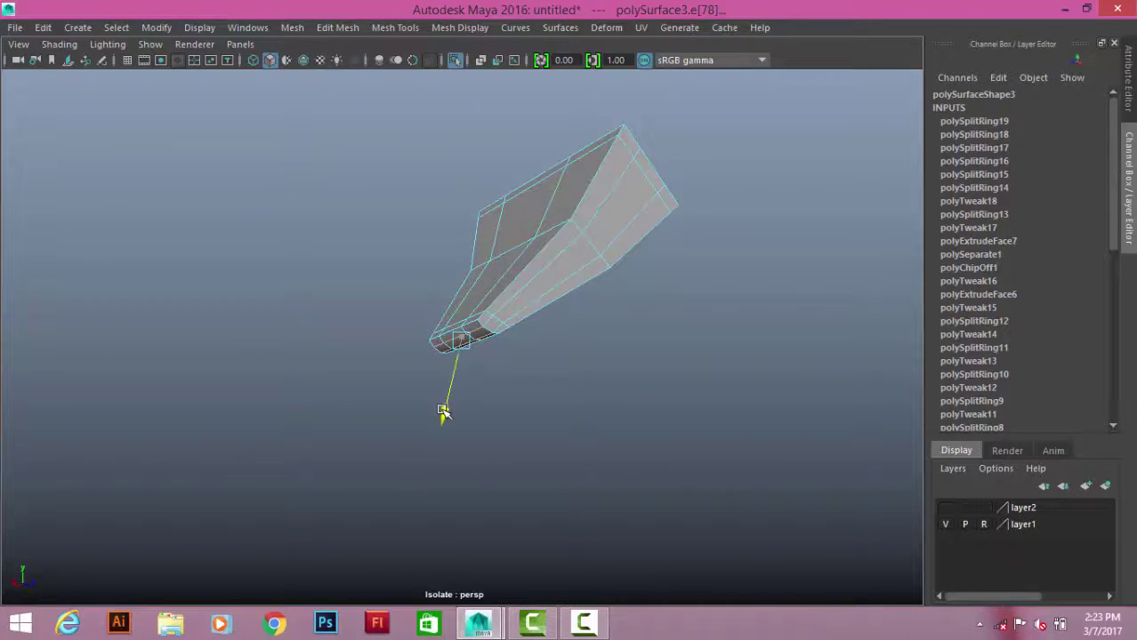
- Preview the tooth smoothed and exit isolation to show it inside the mouth
left_click(544, 406)
key("3")
mouse_move(610, 323)
left_mouse_down("alt")
mouse_move(743, 310)
mouse_move(594, 258)
mouse_move(525, 304)
mouse_move(426, 272)
left_mouse_up("alt")
left_click(492, 325)
key("ctrl+1")
scroll(503, 178, "down", 3)
scroll(578, 298, "up", 2)
left_click(577, 299)
scroll(525, 305, "up", 3)
- Center the pivot on the tooth piece in the mouth
left_click(500, 322)
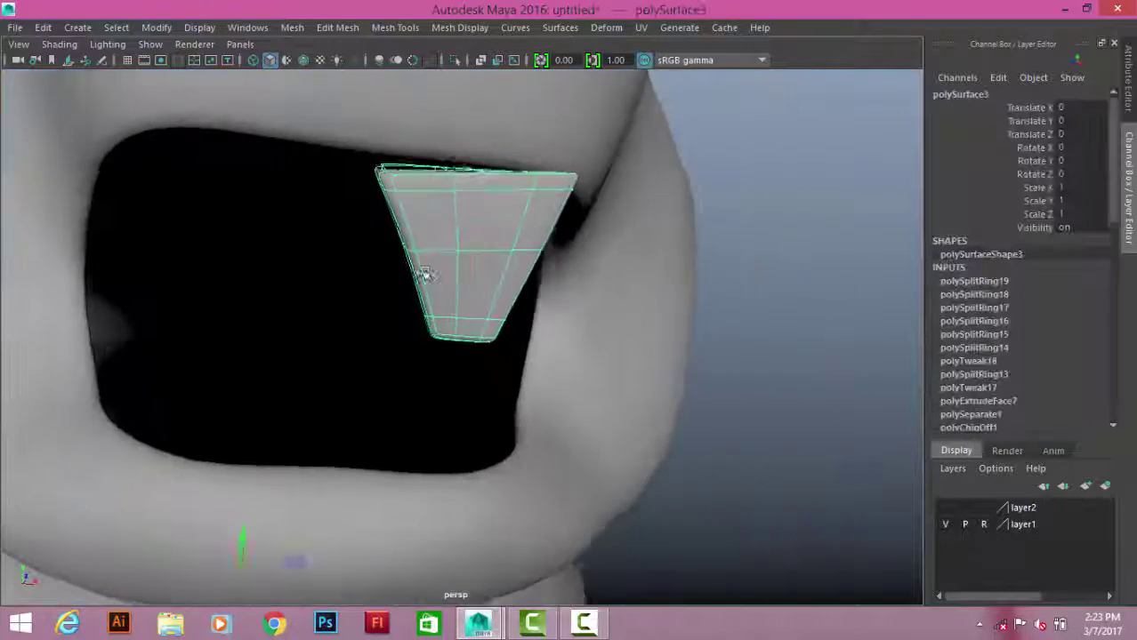
scroll(505, 281, "down", 1)
left_click(156, 28)
left_click(178, 133)
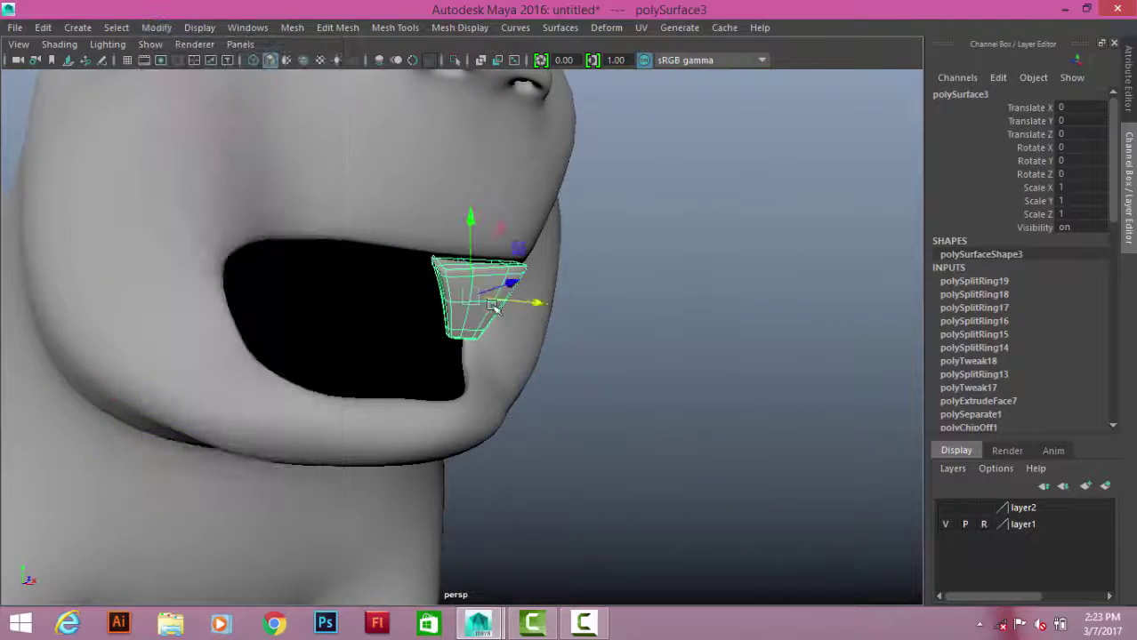
- Tilt the tooth to fit the mouth and raise it up against the upper lip
mouse_move(469, 223)
left_mouse_down("alt")
mouse_move(471, 233)
mouse_move(381, 300)
mouse_move(387, 315)
left_mouse_up("alt")
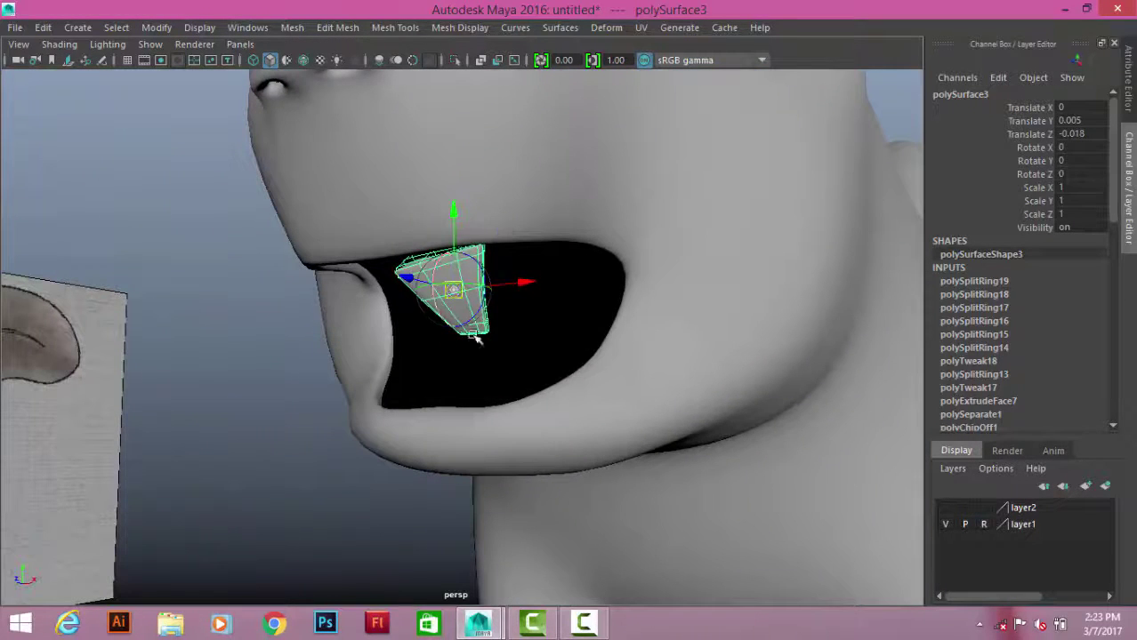
key("e")
mouse_move(509, 281)
left_mouse_down("alt")
mouse_move(331, 342)
mouse_move(419, 300)
mouse_move(489, 174)
mouse_move(571, 267)
left_mouse_up("alt")
key("w")
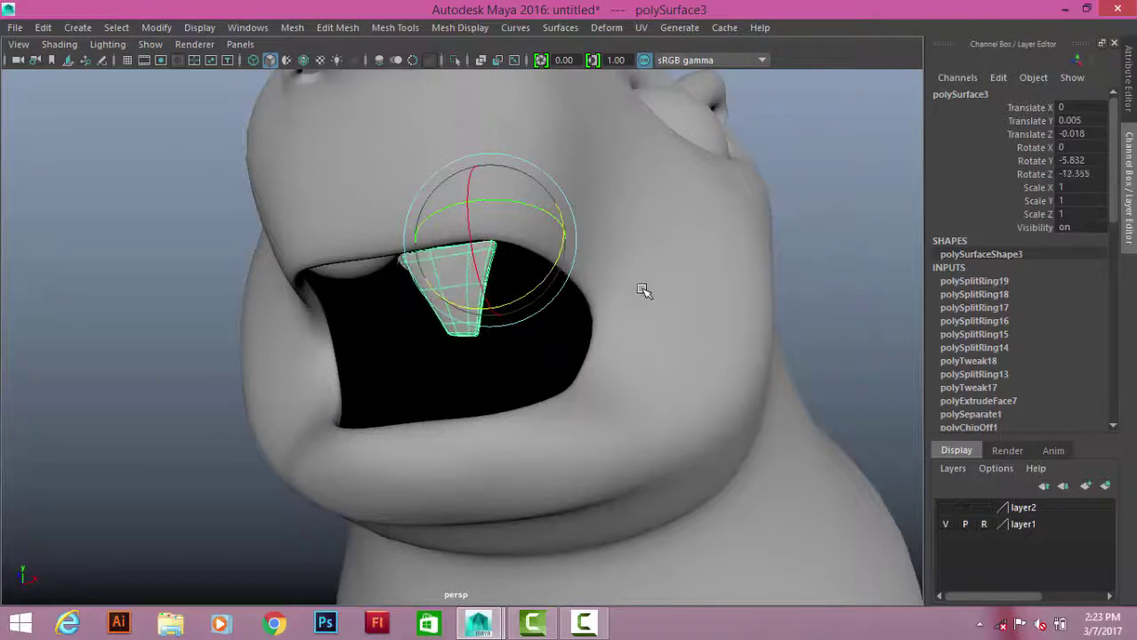
middle_click_drag(641, 290, 395, 326)
left_click_drag(396, 325, 506, 329, "alt")
key("w")
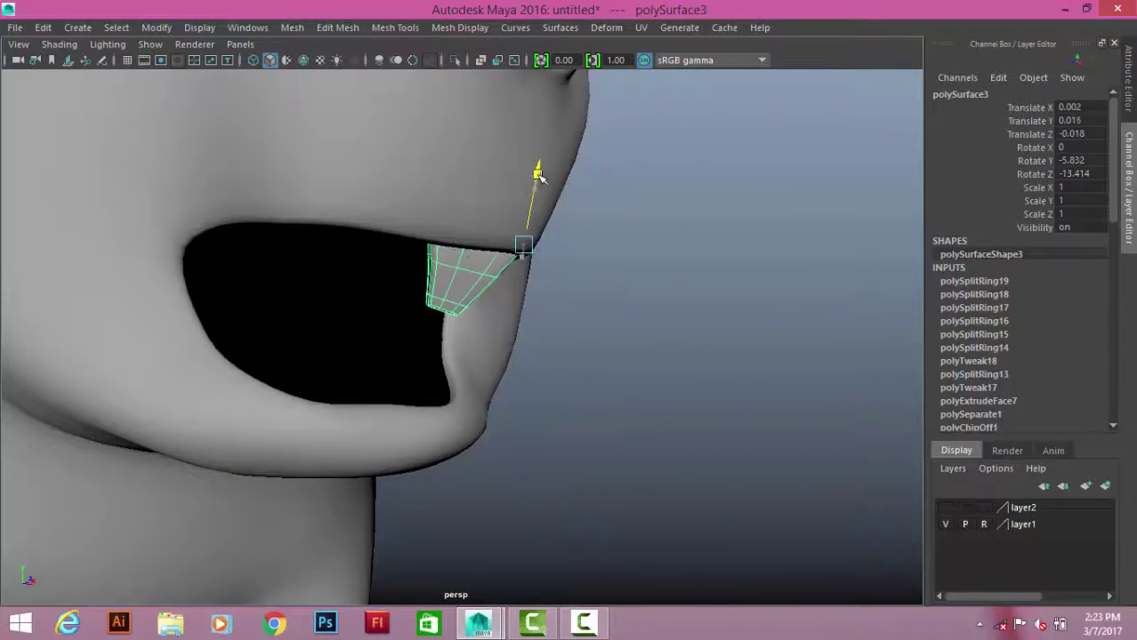
mouse_move(539, 174)
left_mouse_down("alt")
mouse_move(551, 240)
mouse_move(665, 278)
mouse_move(368, 287)
mouse_move(477, 272)
mouse_move(440, 337)
mouse_move(383, 267)
left_mouse_up("alt")
- Delete the tooth's construction history and freeze its transformations
left_click(43, 27)
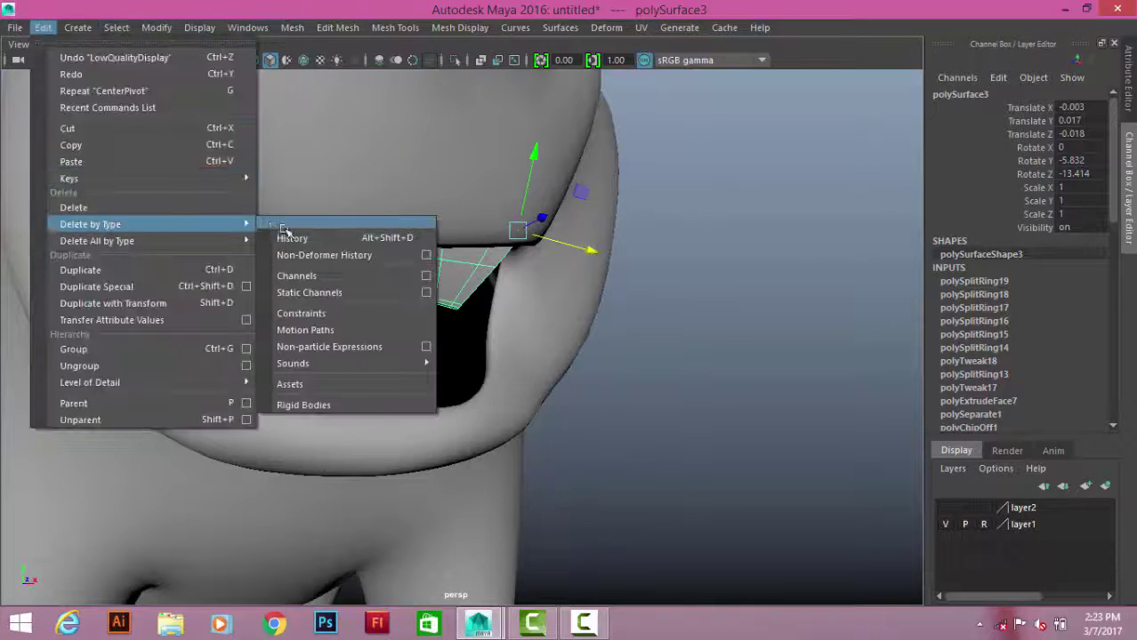
left_click(374, 233)
left_click(157, 27)
left_click(178, 104)
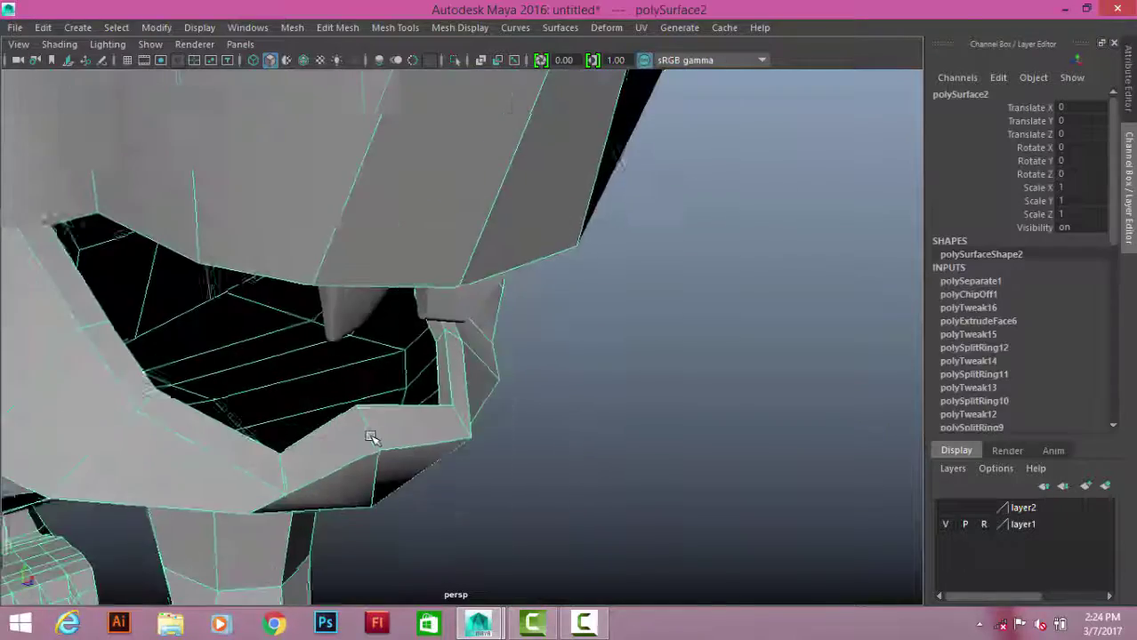
- Extrude an edge inside the mouth with Ctrl+E and pull it inward
right_click_drag(421, 159, 421, 418)
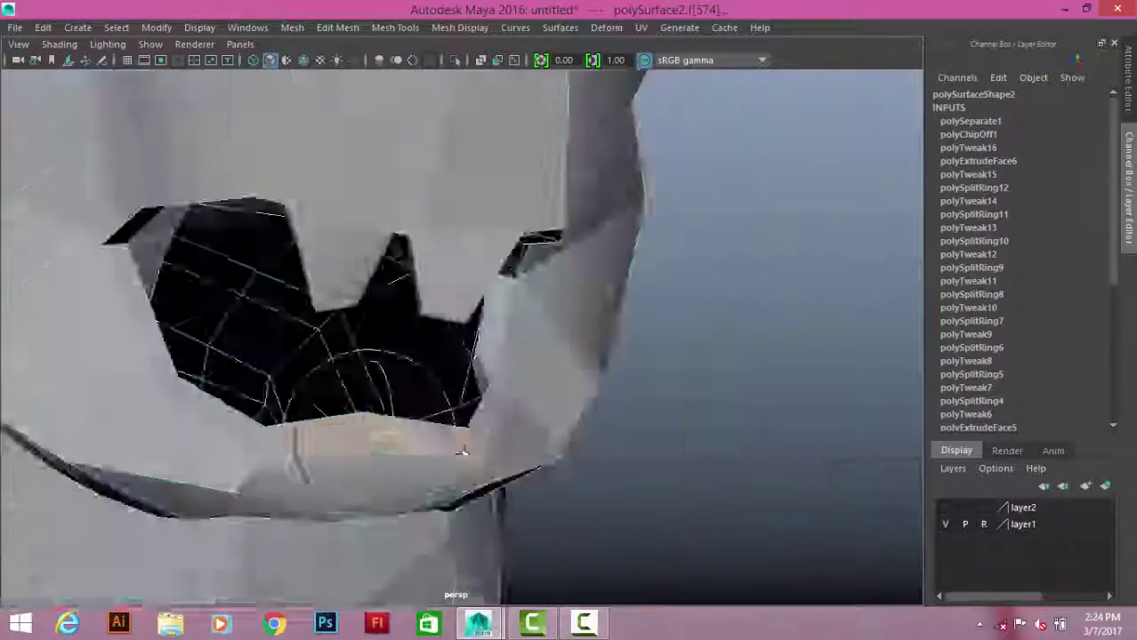
right_click_drag(675, 297, 676, 384, "shift")
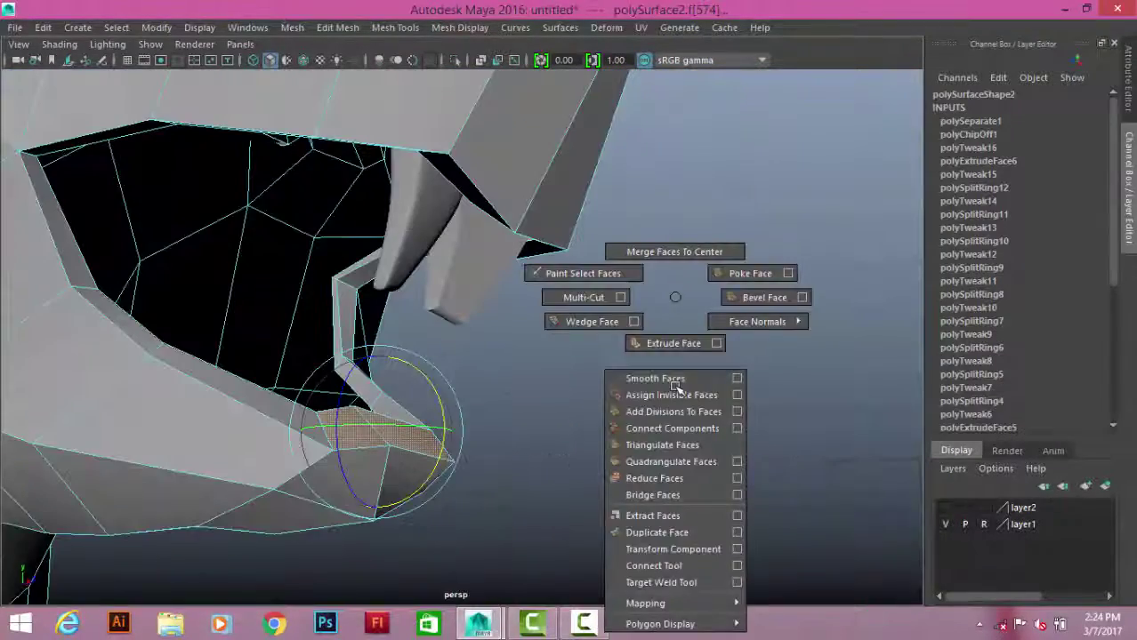
right_click_drag(352, 159, 356, 282)
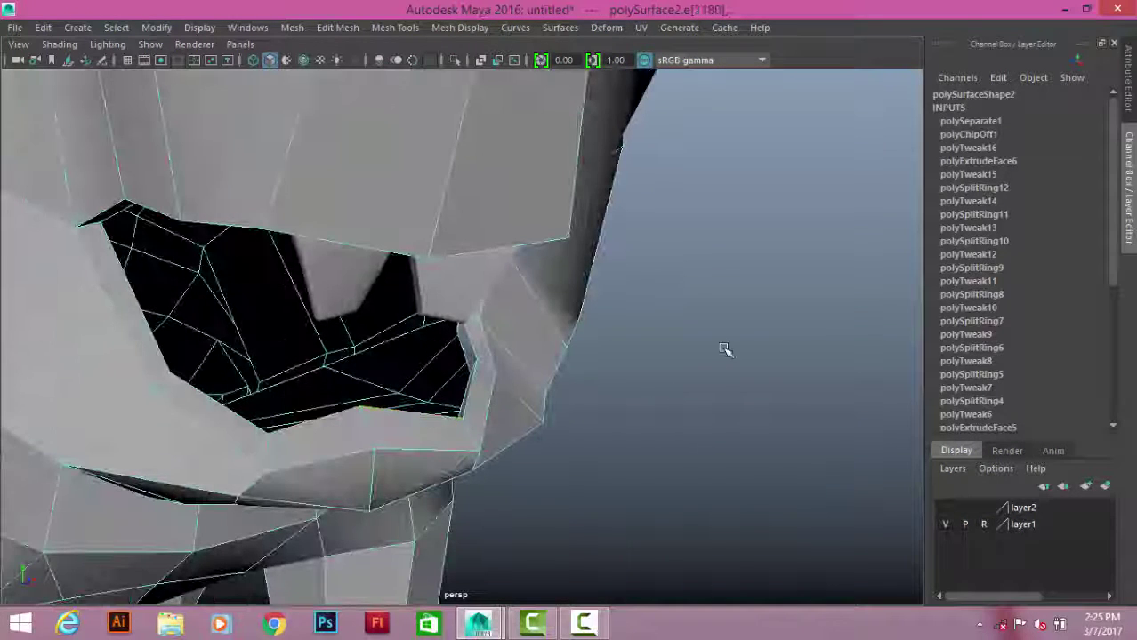
key("ctrl+e")
mouse_move(416, 394)
left_mouse_down()
mouse_move(447, 448)
mouse_move(354, 418)
left_mouse_up()
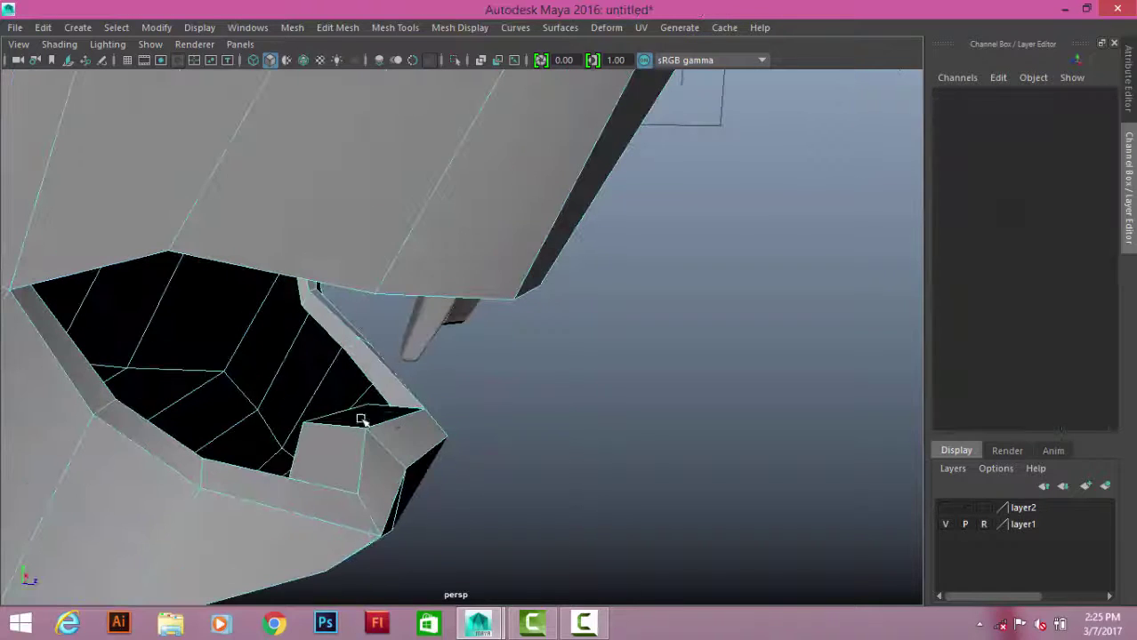
- Select two faces at the lower lip and look around the mouth
right_click_drag(355, 418, 355, 202)
left_click(345, 445)
left_click(304, 471, "shift")
right_click(687, 298, "shift")
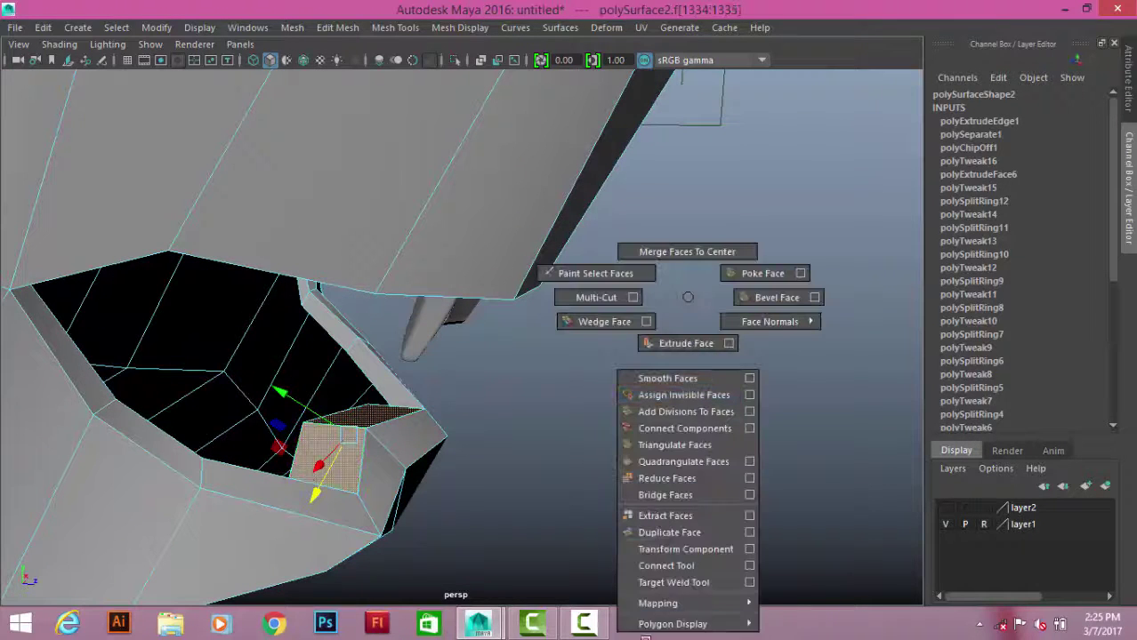
left_click_drag(667, 518, 626, 426, "alt")
right_click_drag(398, 157, 397, 203)
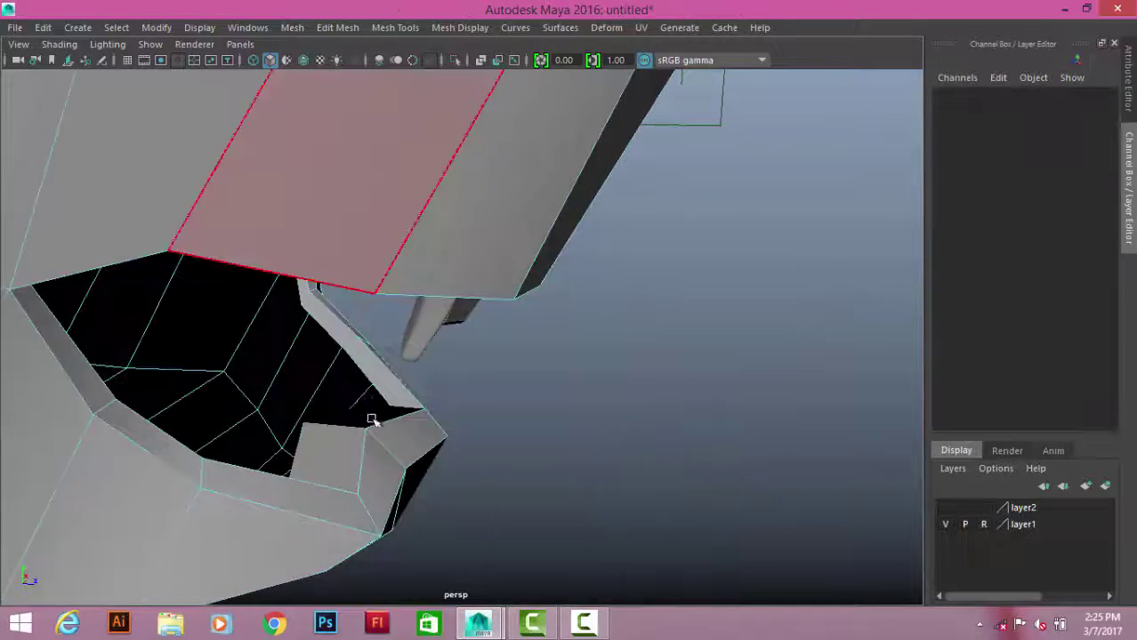
left_click_drag(375, 418, 389, 453, "alt")
- Extract a strip of lower-jaw faces into the separate piece polySurface6
right_click_drag(402, 169, 553, 185)
left_click(432, 482)
mouse_move(431, 482)
left_mouse_down("alt")
mouse_move(372, 444)
mouse_move(373, 432)
left_mouse_up("alt")
right_click_drag(373, 431, 401, 203)
mouse_move(363, 464)
left_mouse_down("alt")
mouse_move(468, 412)
mouse_move(534, 483)
mouse_move(524, 432)
mouse_move(541, 460)
left_mouse_up("alt")
left_click(534, 483)
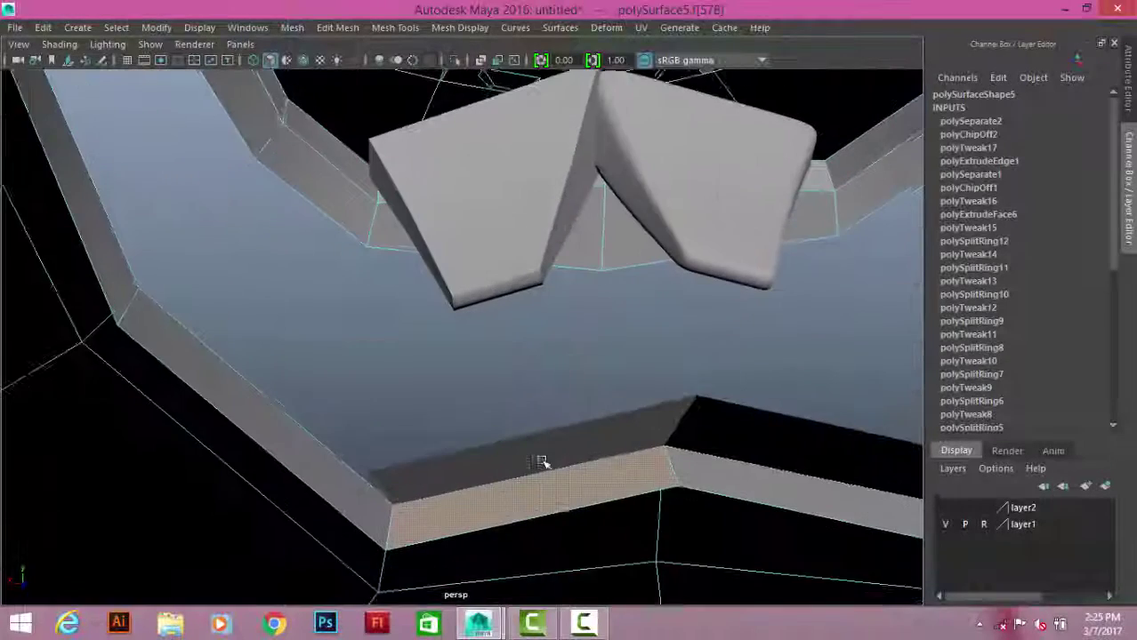
mouse_move(596, 160)
right_mouse_down()
mouse_move(598, 454)
mouse_move(678, 136)
right_mouse_up()
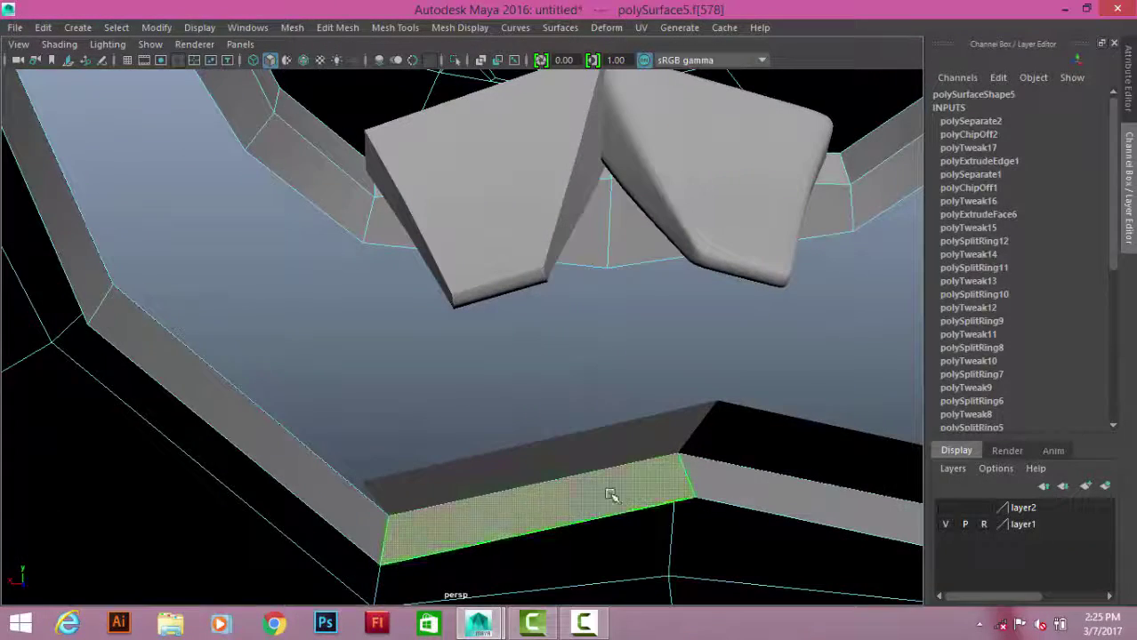
right_click_drag(572, 446, 591, 203)
left_click(587, 430)
- Reverse the strip's normals and extrude its faces with Keep Faces Together off
left_click(458, 28)
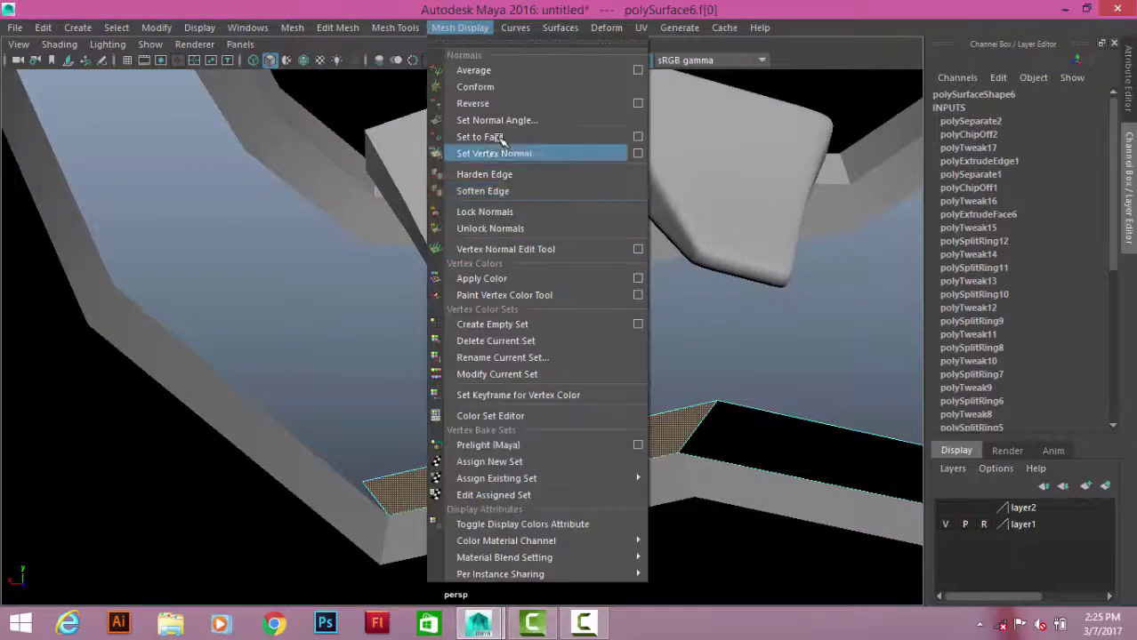
left_click(472, 106)
mouse_move(696, 347)
left_mouse_down("alt")
mouse_move(655, 396)
mouse_move(496, 442)
mouse_move(535, 399)
mouse_move(568, 411)
left_mouse_up("alt")
double_click(568, 411)
right_click_drag(652, 258, 644, 333, "shift")
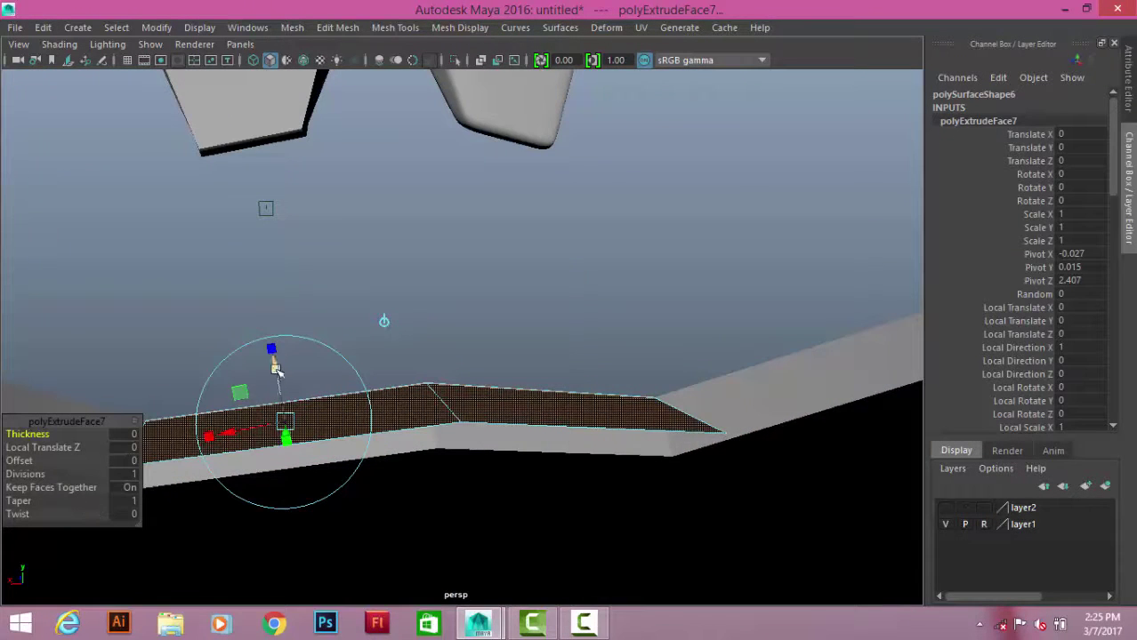
left_click(64, 491)
mouse_move(279, 389)
left_mouse_down()
mouse_move(245, 152)
mouse_move(302, 298)
mouse_move(601, 398)
mouse_move(627, 378)
mouse_move(616, 375)
left_mouse_up()
- Lengthen the extruded teeth to Local Translate Z 0.0572
left_click_drag(526, 287, 623, 256, "alt")
mouse_move(481, 281)
left_mouse_down("alt")
mouse_move(446, 252)
mouse_move(418, 178)
left_mouse_up("alt")
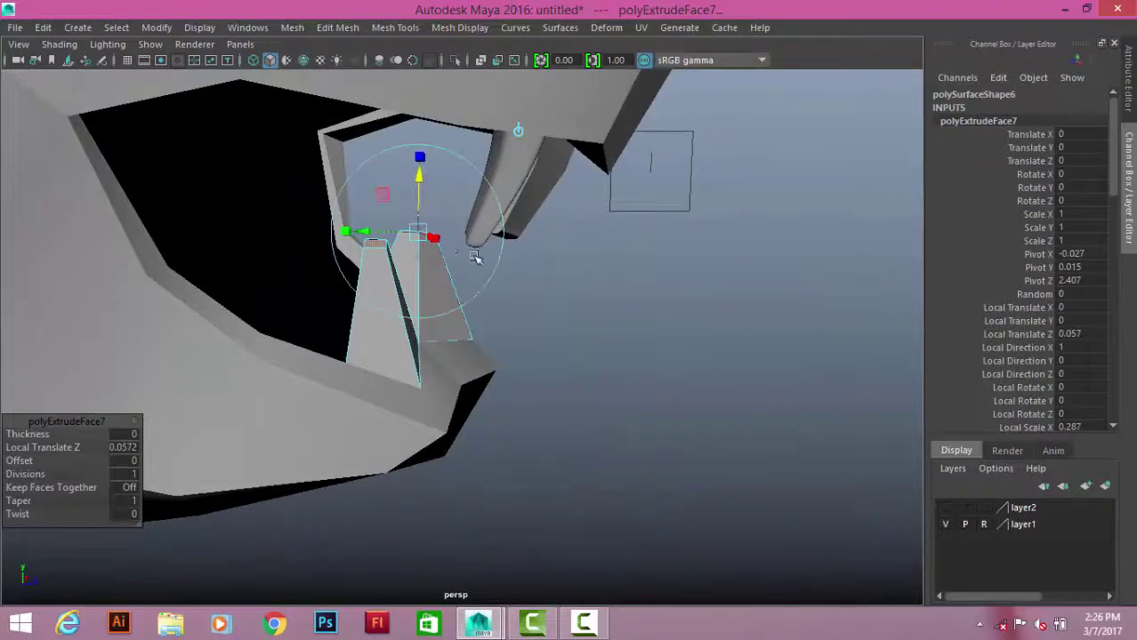
left_click_drag(476, 253, 338, 205, "alt")
mouse_move(414, 243)
left_mouse_down("alt")
mouse_move(348, 234)
mouse_move(322, 257)
mouse_move(427, 268)
left_mouse_up("alt")
mouse_move(540, 228)
left_mouse_down("alt")
mouse_move(498, 294)
mouse_move(551, 267)
mouse_move(533, 285)
left_mouse_up("alt")
- Insert edge loops across the lower teeth
left_click_drag(725, 300, 811, 383)
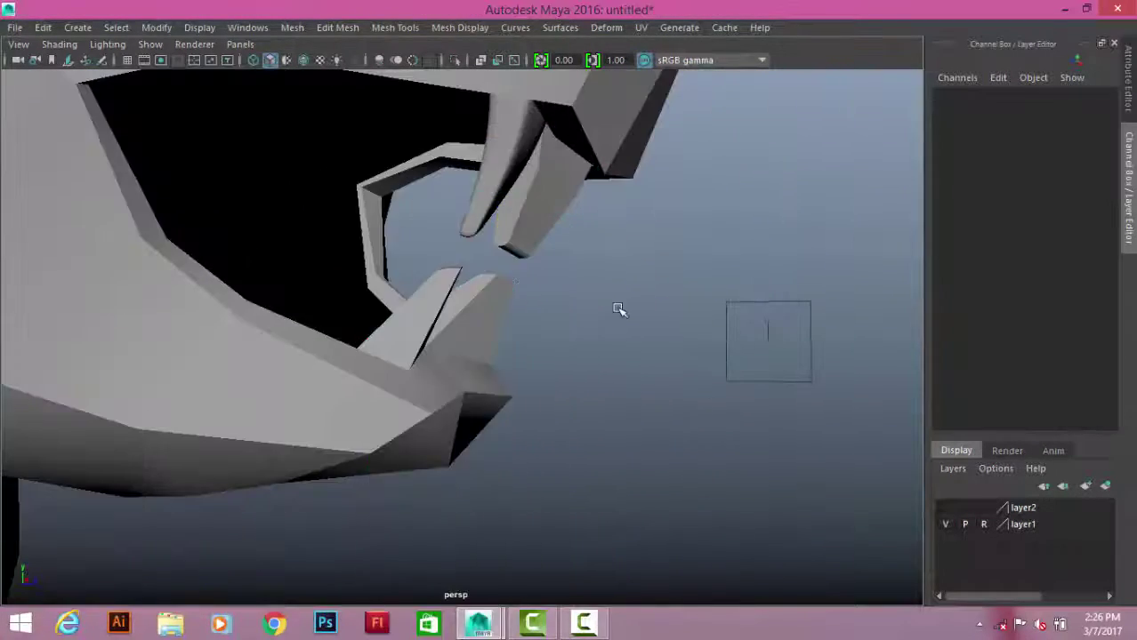
key("F8")
right_click_drag(578, 285, 444, 304, "shift")
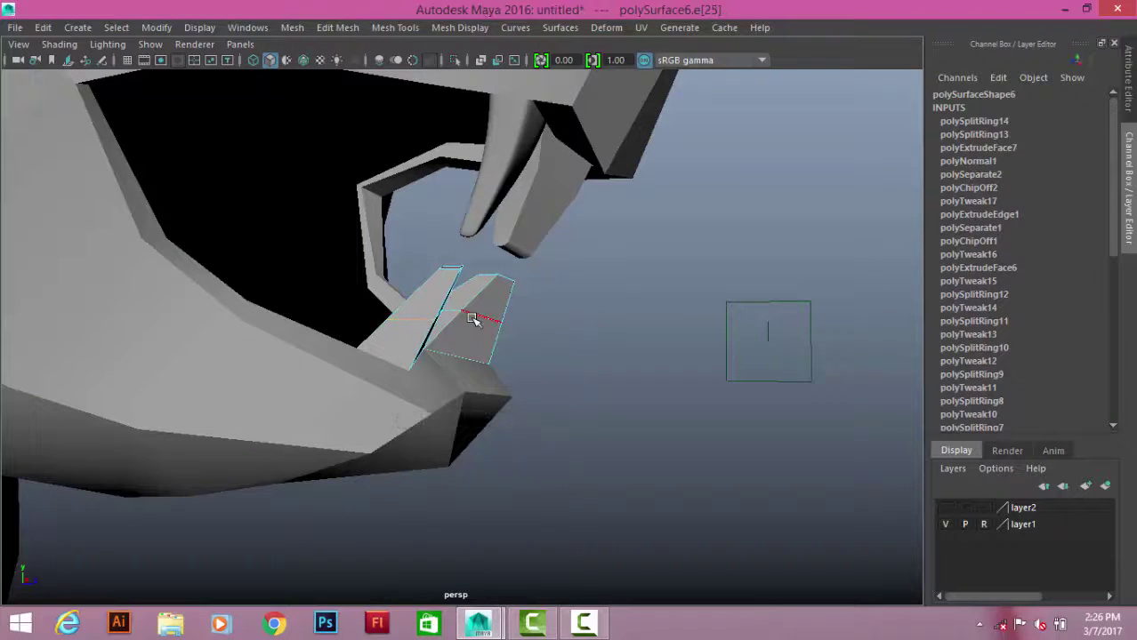
left_click_drag(433, 325, 357, 296, "alt")
mouse_move(400, 329)
left_mouse_down("alt")
mouse_move(356, 301)
mouse_move(539, 299)
left_mouse_up("alt")
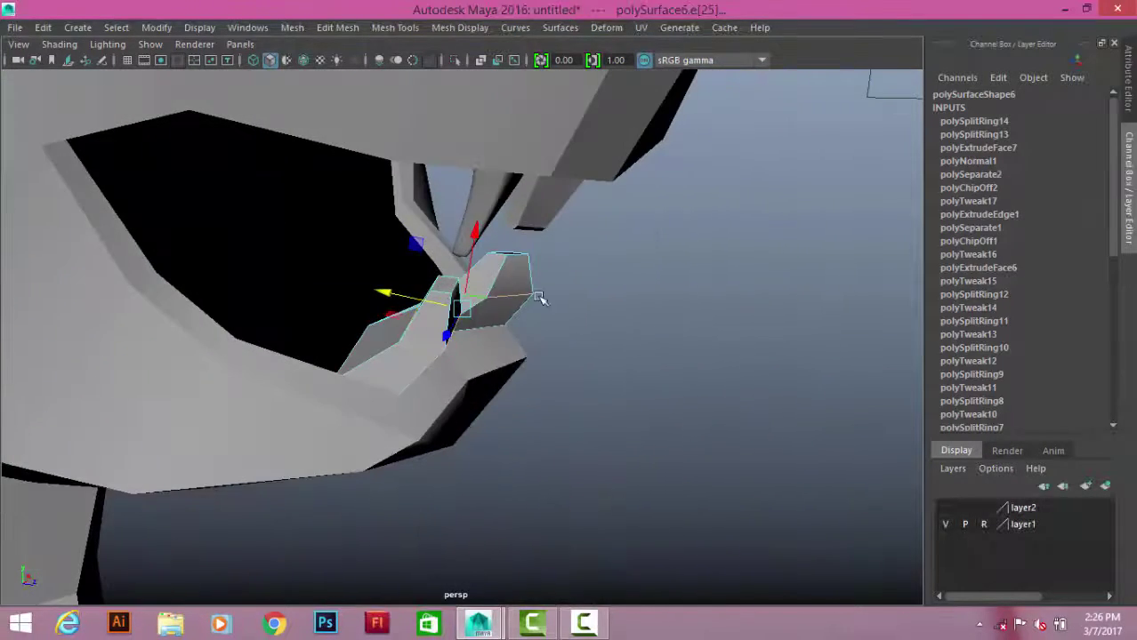
- Isolate and frame the lower teeth piece polySurface6
left_click(604, 152)
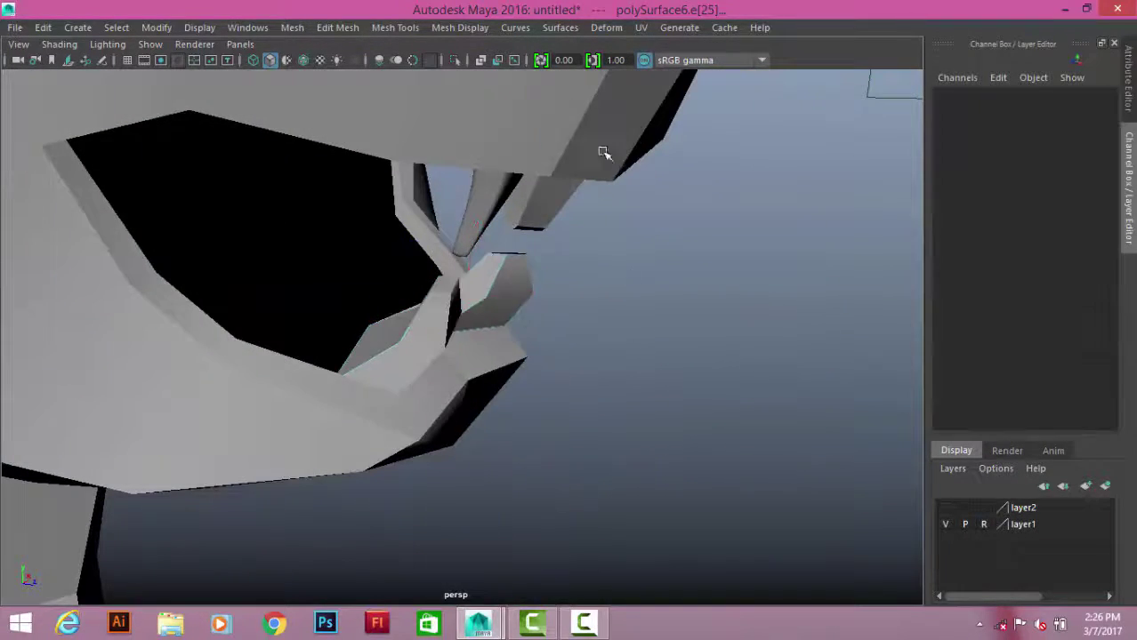
key("F8")
key("ctrl+1")
key("f")
left_click_drag(355, 248, 656, 247, "alt")
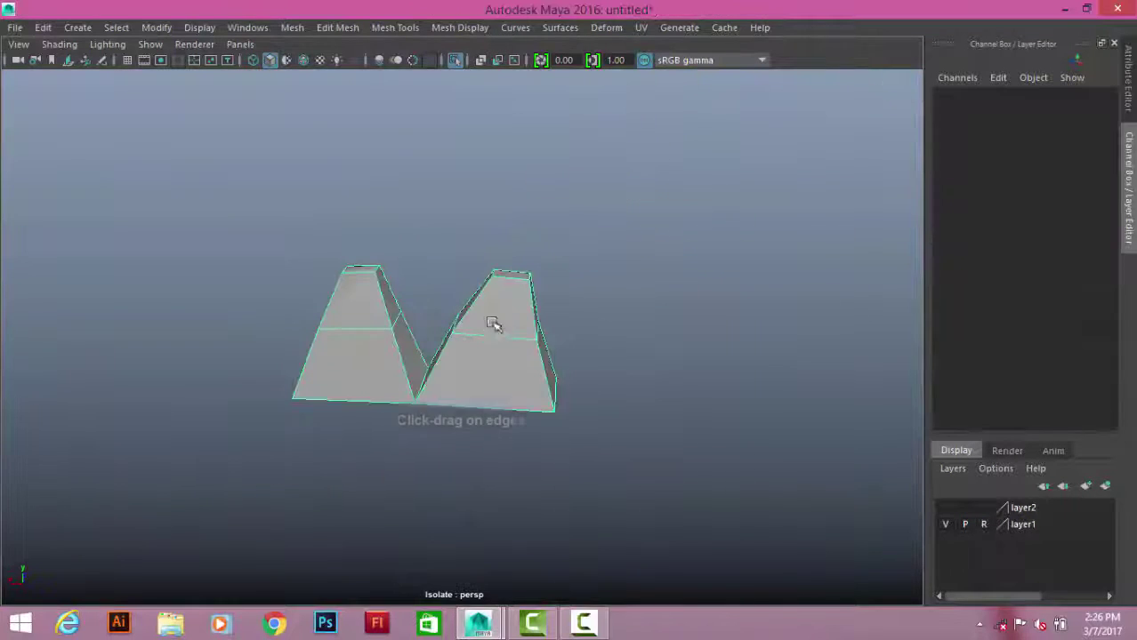
- Insert two more edge loops across the teeth and move the new edge
left_click(362, 329)
left_click_drag(362, 329, 468, 326, "alt")
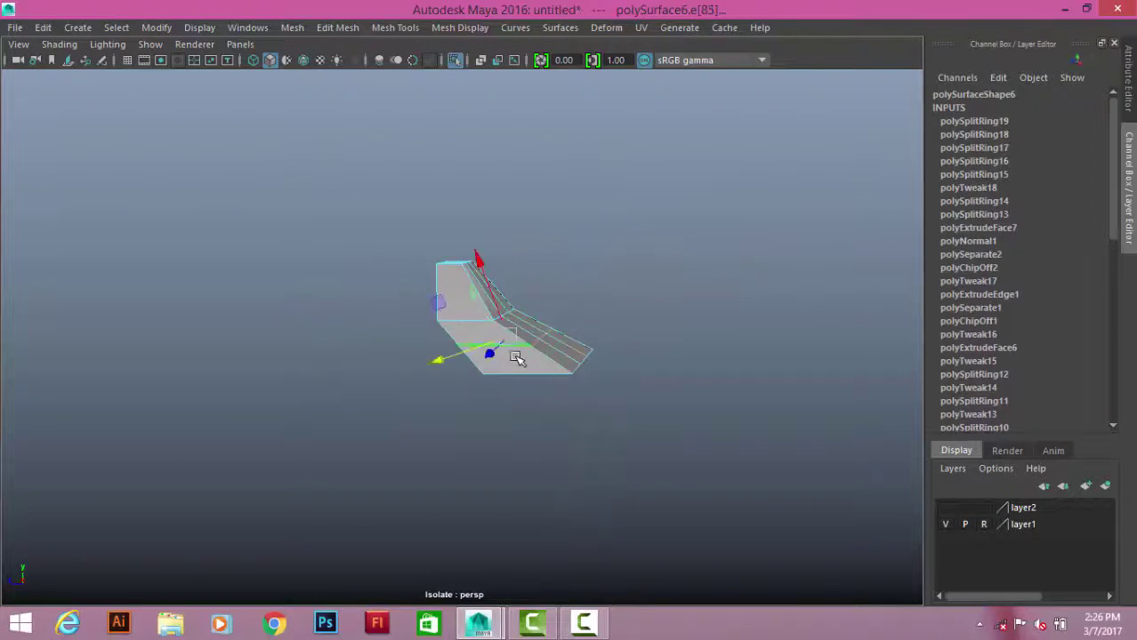
left_click(443, 380)
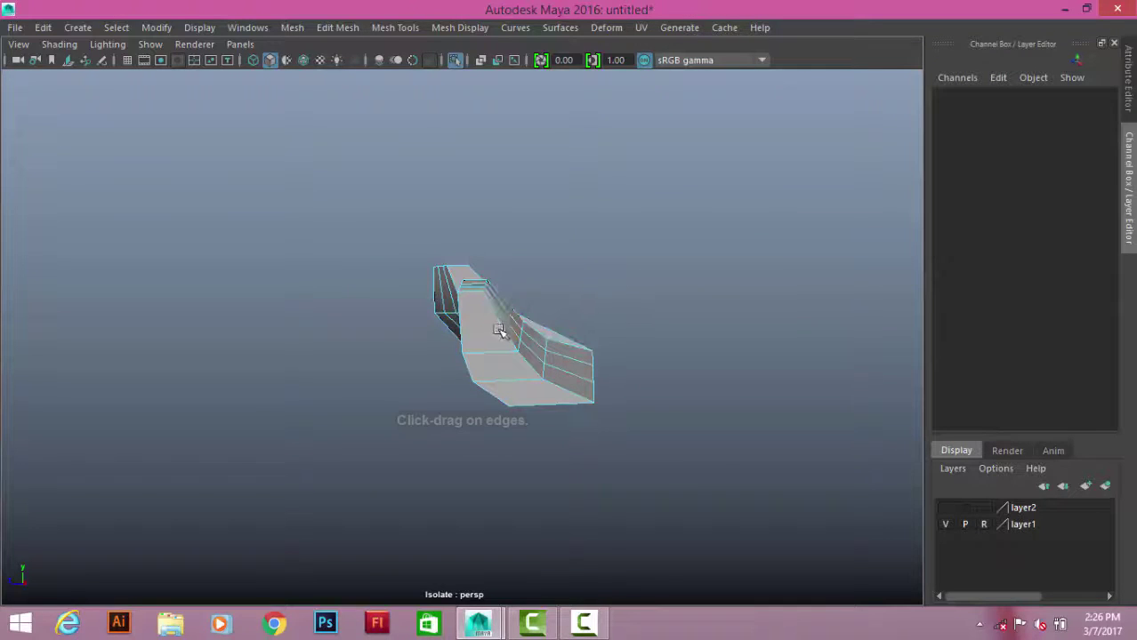
left_click(499, 331)
left_click_drag(499, 331, 452, 294, "alt")
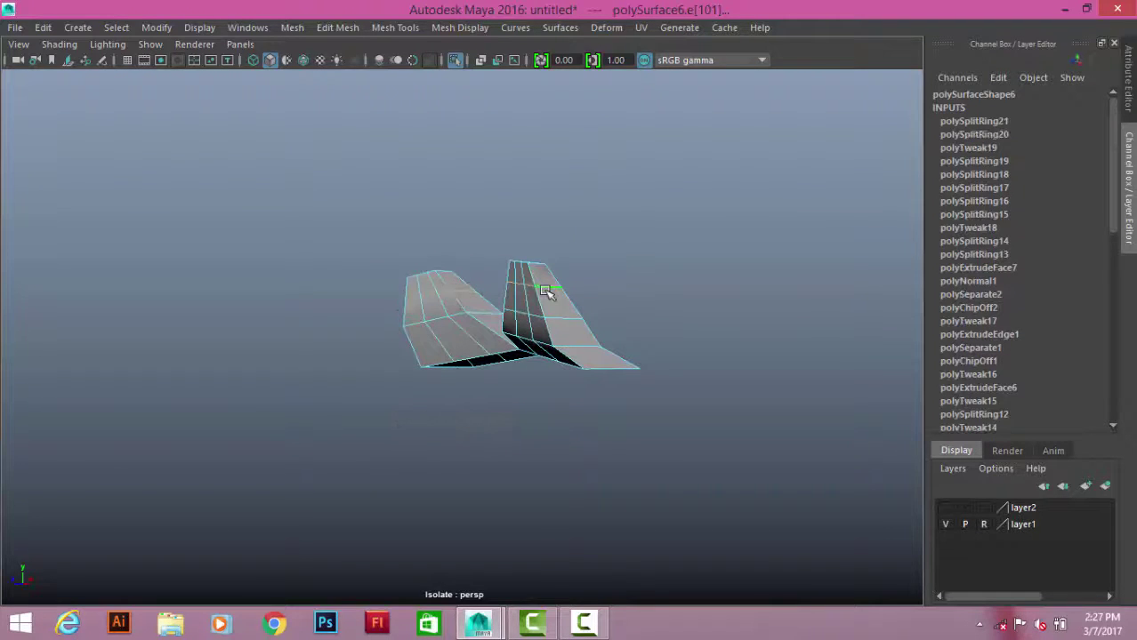
left_click_drag(545, 292, 399, 316, "alt")
key("w")
- Preview the teeth smoothed and exit the isolated view
key("F8")
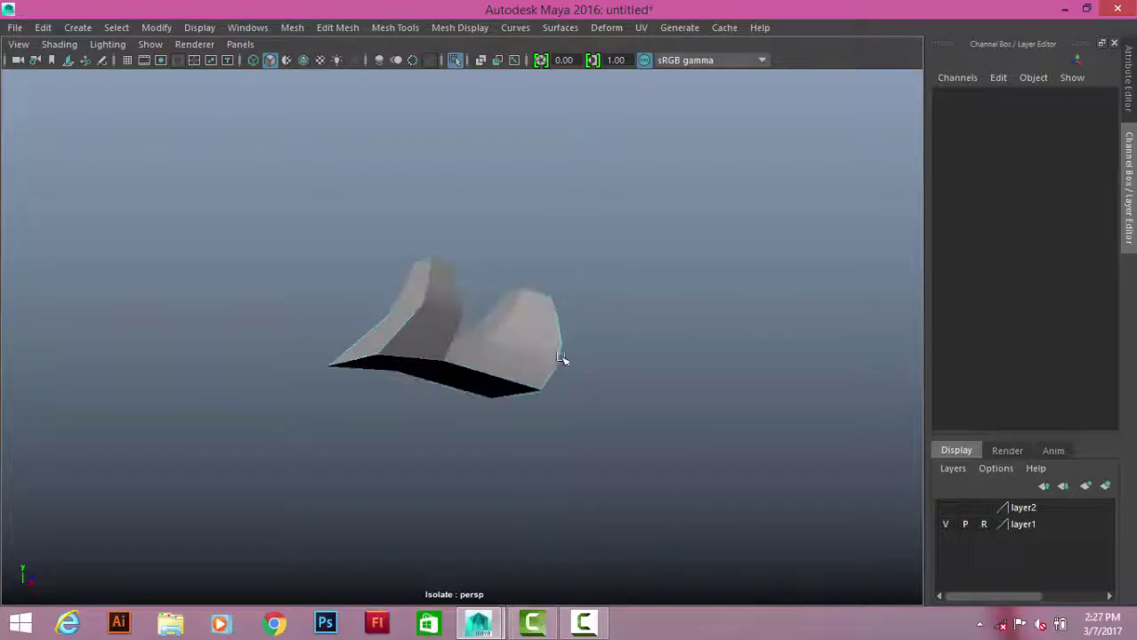
left_click(547, 354)
key("ctrl+1")
- Smooth-preview the squirrel mesh and zoom in on its head
left_click(700, 384)
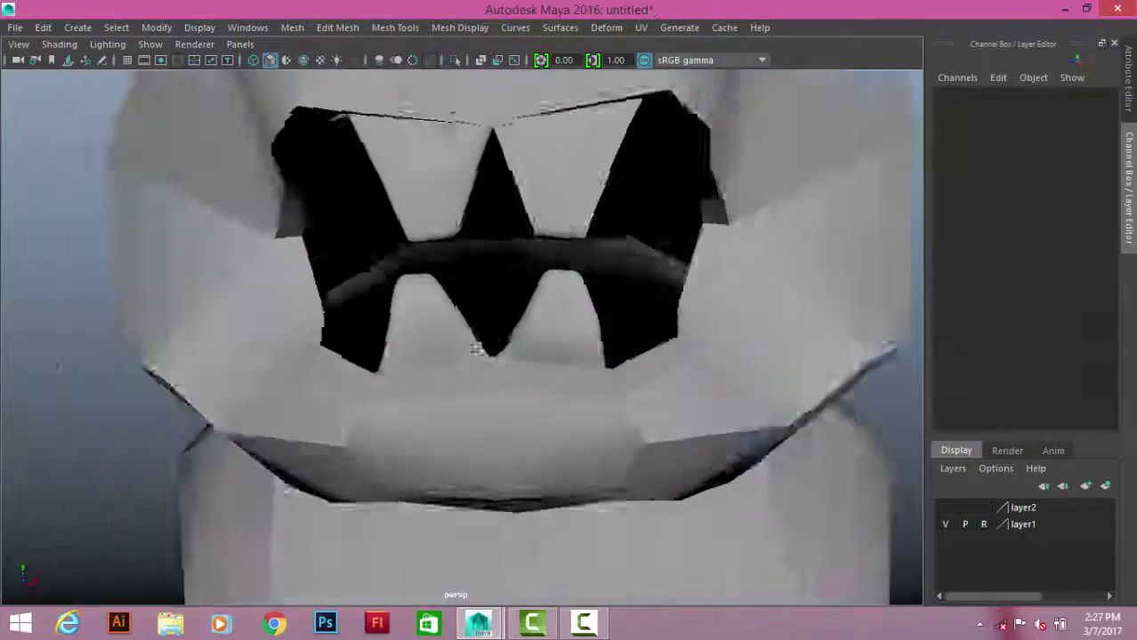
left_click_drag(700, 384, 620, 224, "alt")
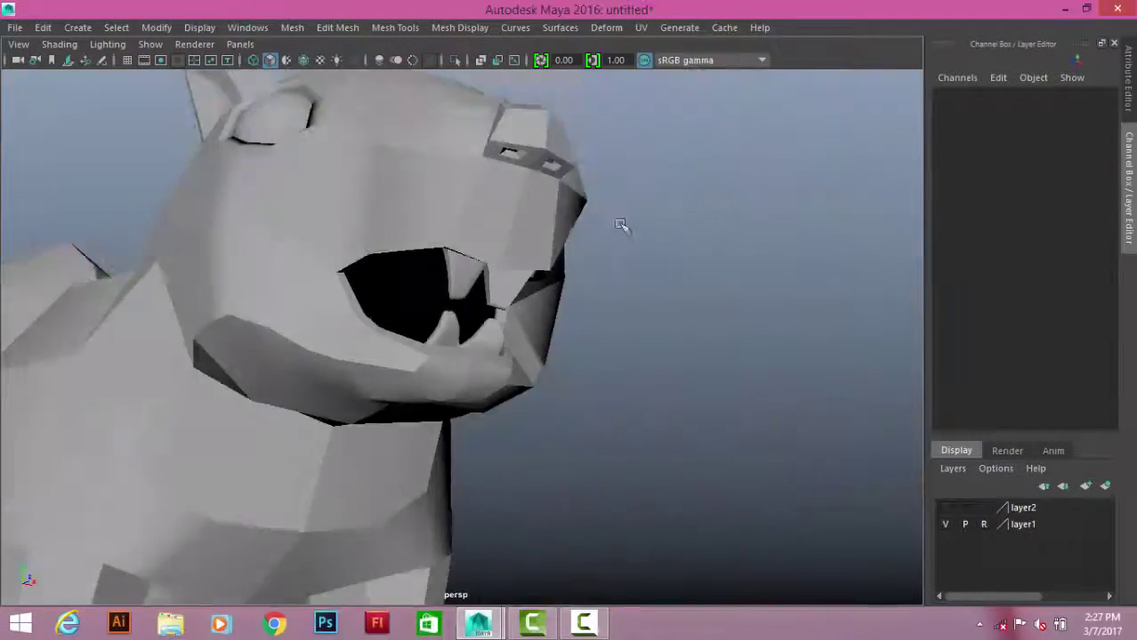
left_click(562, 233)
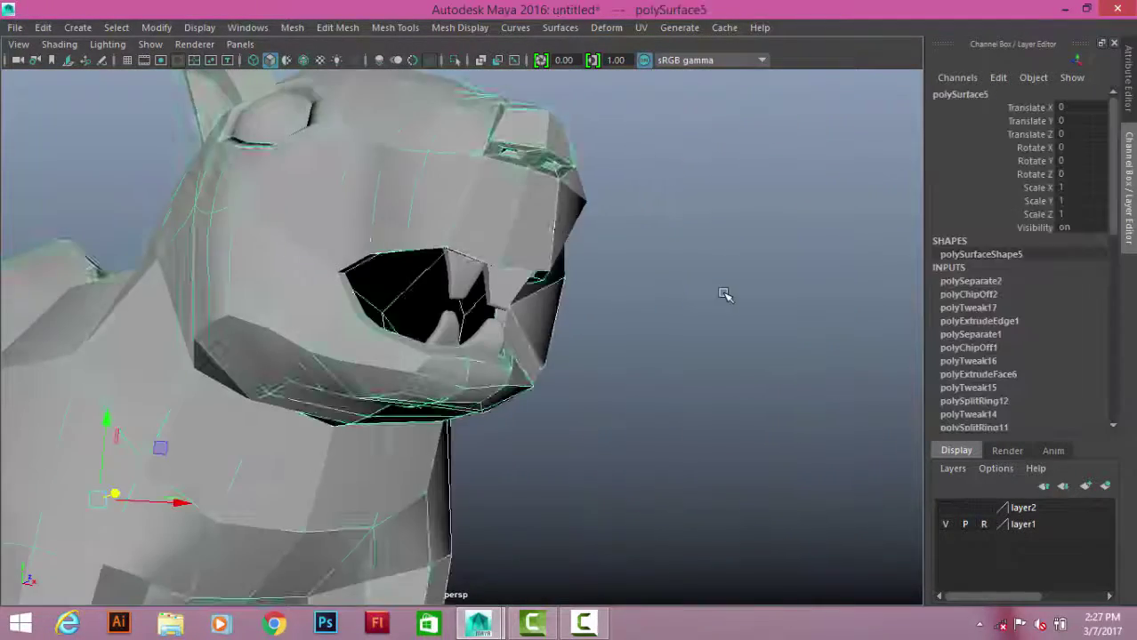
key("3")
key("f")
left_click(723, 298)
right_click_drag(437, 355, 465, 363, "alt")
mouse_move(465, 363)
left_mouse_down("alt")
mouse_move(305, 305)
mouse_move(452, 255)
left_mouse_up("alt")
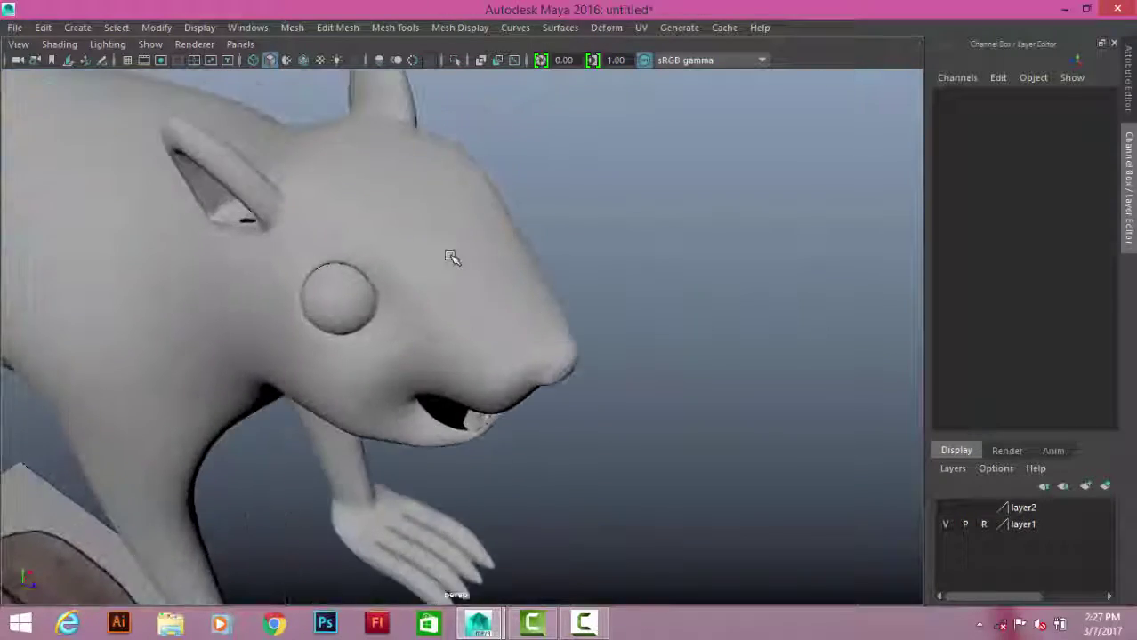
left_click(452, 255)
scroll(414, 211, "up", 3)
- Return to the cage and Multi-Cut an edge loop around the eye socket
key("1")
key("F8")
key("g")
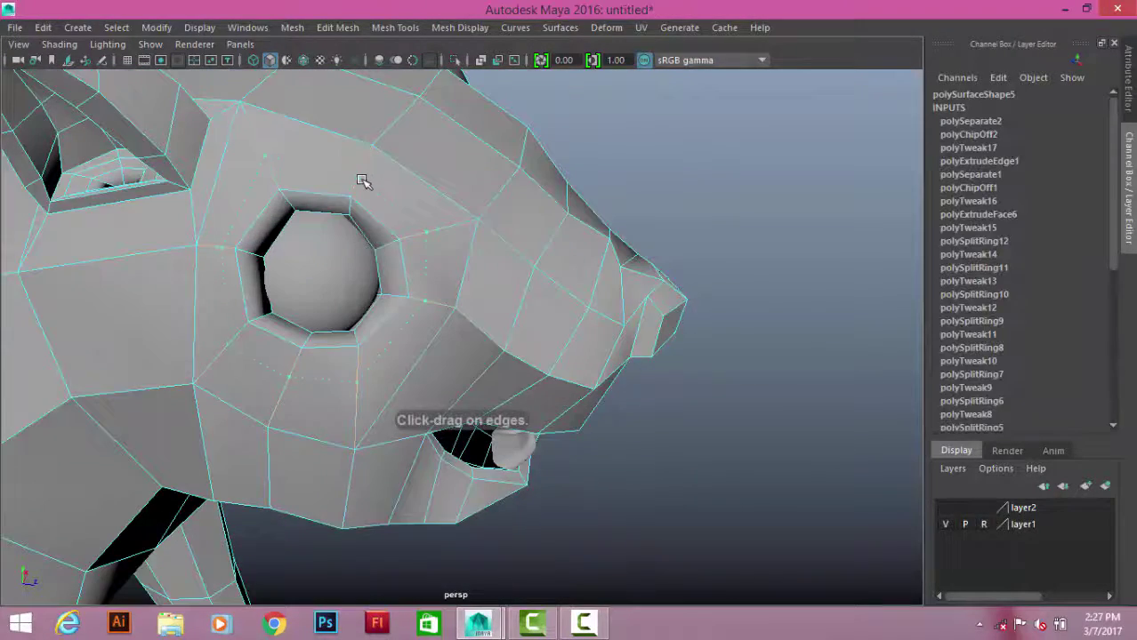
left_click(365, 179)
mouse_move(365, 179)
left_mouse_down("alt")
mouse_move(405, 300)
mouse_move(594, 281)
left_mouse_up("alt")
key("3")
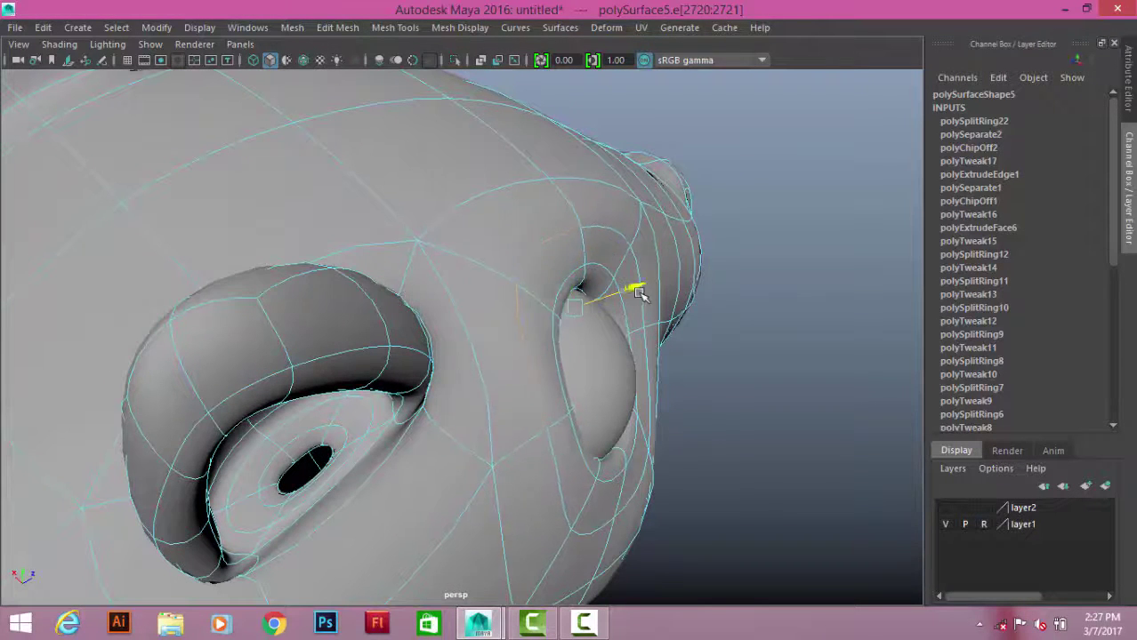
- Check the sharper eye crease, then return to Object Mode at a front view
left_click_drag(685, 318, 440, 281, "alt")
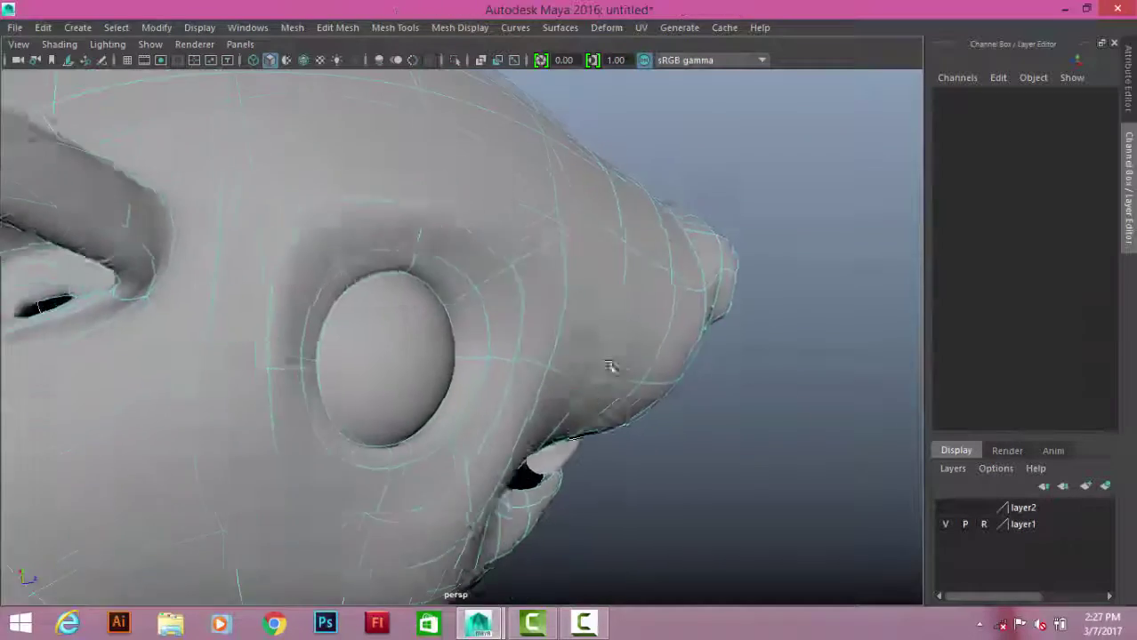
left_click(440, 281)
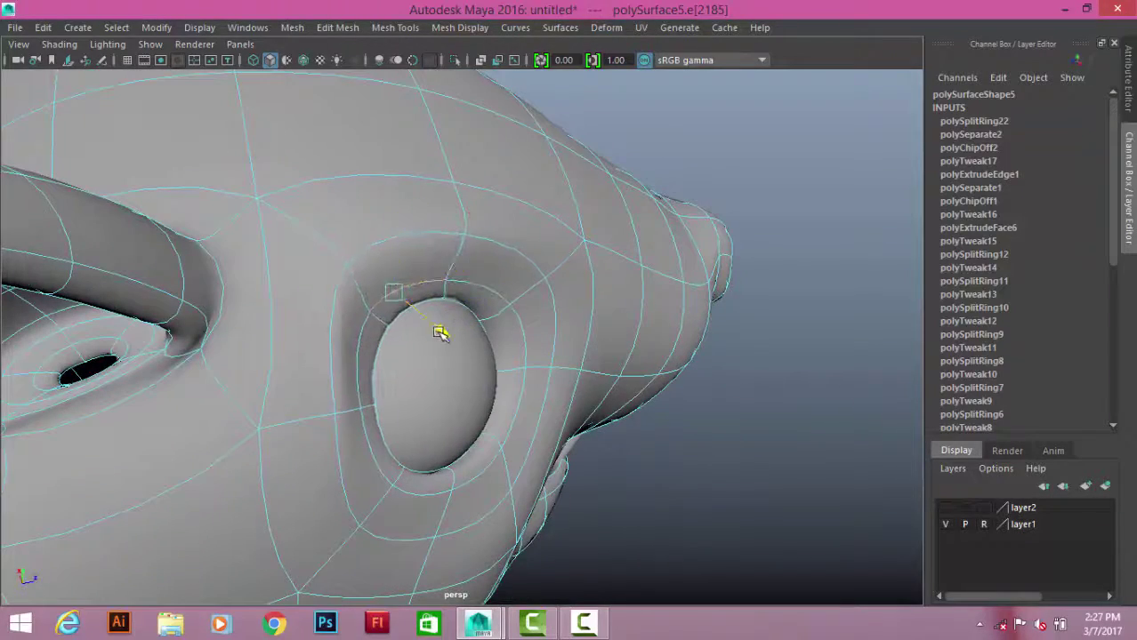
scroll(756, 509, "down", 5)
mouse_move(329, 299)
left_mouse_down("alt")
mouse_move(183, 274)
mouse_move(449, 594)
left_mouse_up("alt")
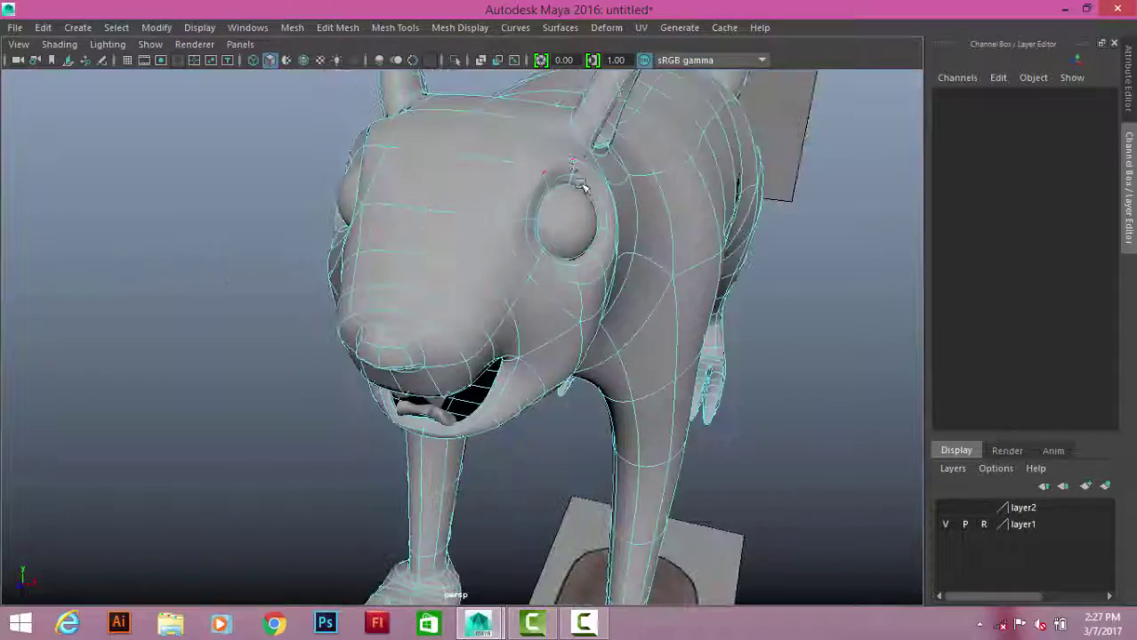
mouse_move(595, 187)
left_mouse_down("alt")
mouse_move(592, 114)
mouse_move(442, 148)
left_mouse_up("alt")
right_click_drag(442, 147, 526, 119)
mouse_move(459, 282)
left_mouse_down("alt")
mouse_move(442, 251)
mouse_move(497, 335)
mouse_move(568, 376)
mouse_move(394, 400)
mouse_move(455, 397)
mouse_move(317, 338)
mouse_move(318, 374)
mouse_move(348, 332)
mouse_move(243, 314)
mouse_move(319, 350)
mouse_move(287, 363)
mouse_move(437, 381)
left_mouse_up("alt")
- Clear the selection, frame the whole squirrel and switch to the side view
left_click(437, 381)
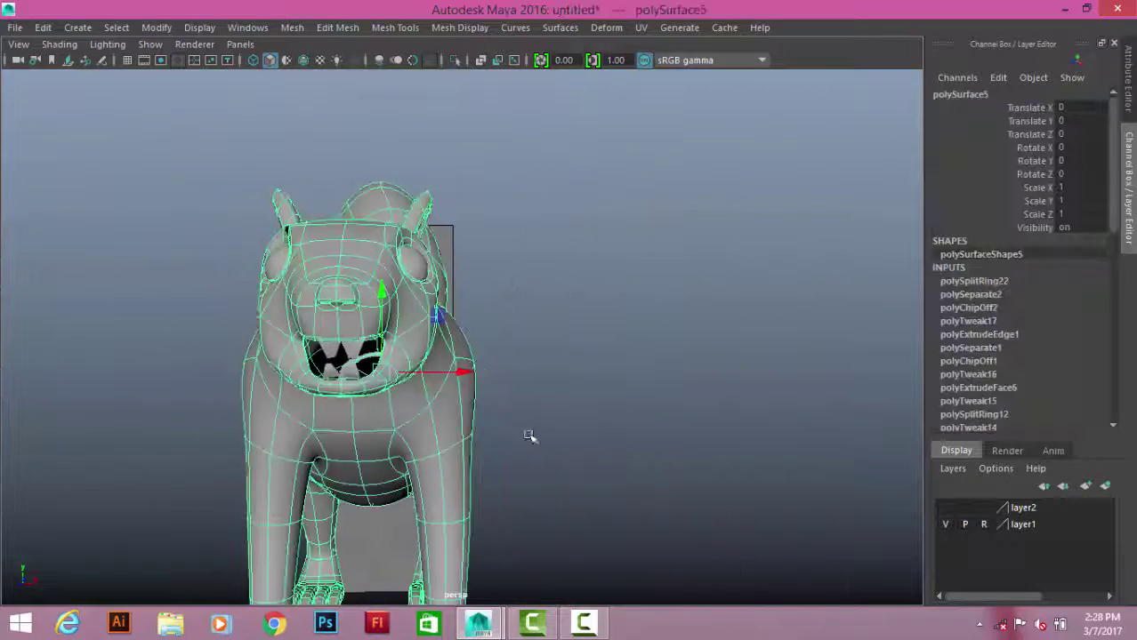
left_click(577, 442)
key("a")
key("space")
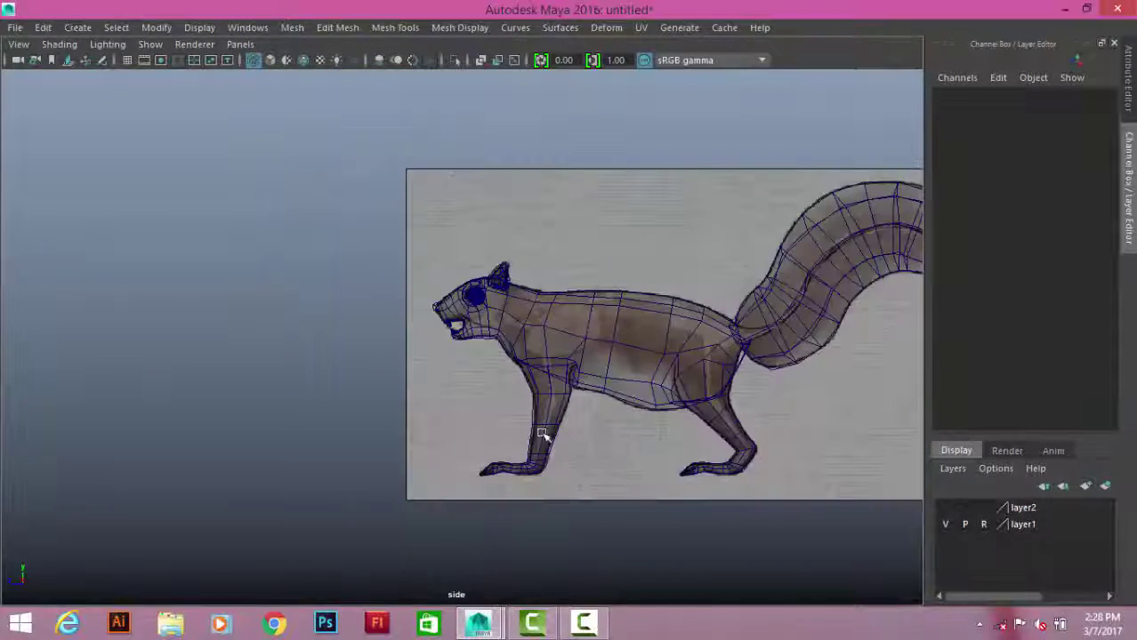
scroll(393, 330, "up", 5)
- Draw a thin cylinder beside the snout, undoing and redrawing it once
right_click_drag(279, 330, 178, 330, "shift")
scroll(409, 320, "up", 4)
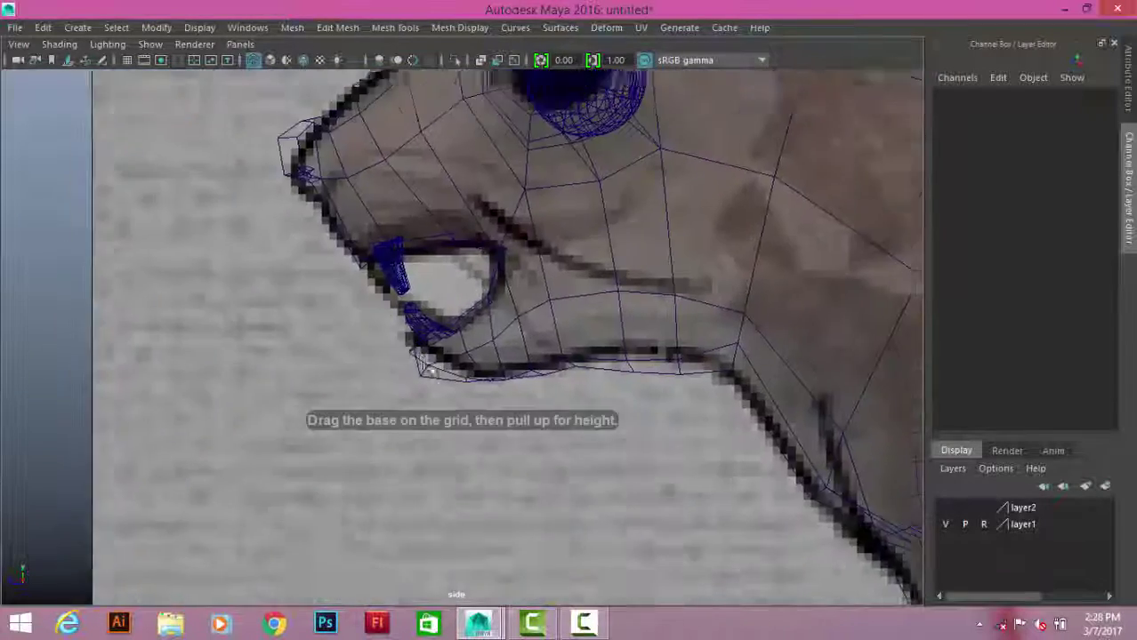
scroll(434, 304, "up", 4)
middle_click_drag(434, 304, 499, 380, "alt")
left_click_drag(499, 380, 508, 395)
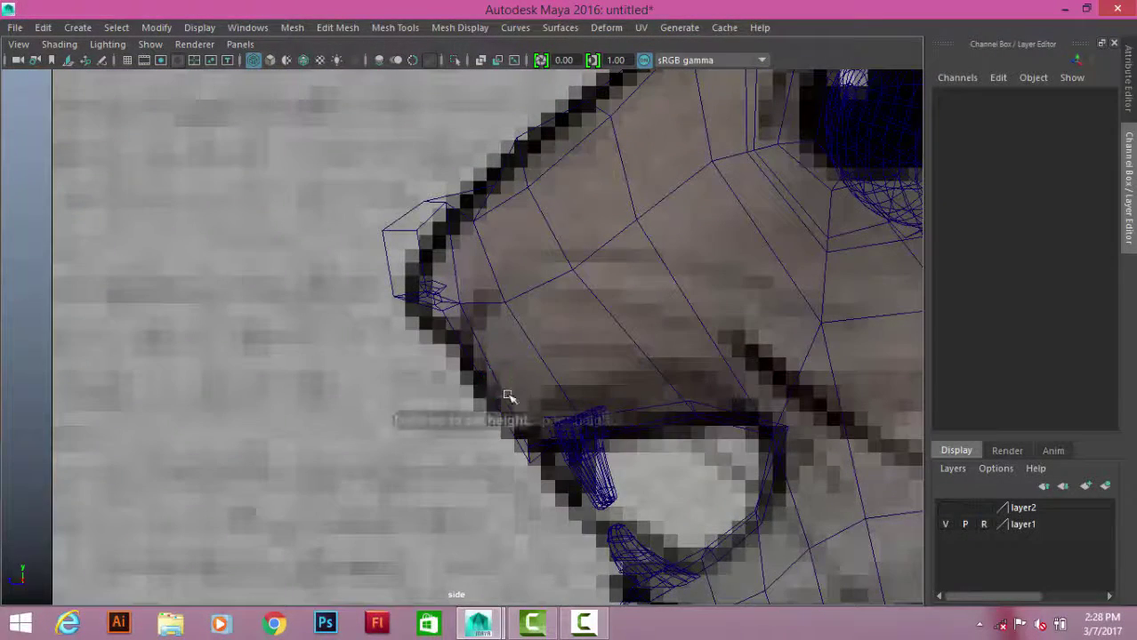
left_click_drag(526, 268, 503, 391)
key("ctrl+z")
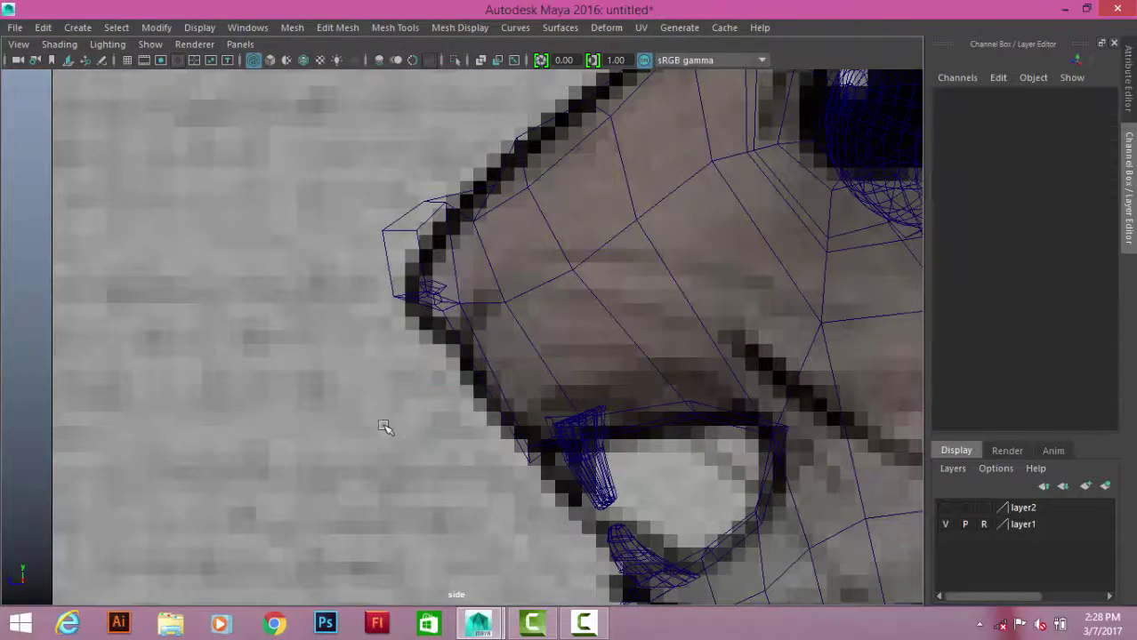
right_click_drag(373, 403, 459, 383, "shift")
mouse_move(471, 364)
left_mouse_down()
mouse_move(485, 373)
mouse_move(500, 269)
mouse_move(547, 269)
left_mouse_up()
- Switch to the front view and zoom in on the new cylinder
key("space")
key("space")
scroll(377, 375, "up", 8)
scroll(499, 254, "up", 3)
scroll(461, 346, "up", 3)
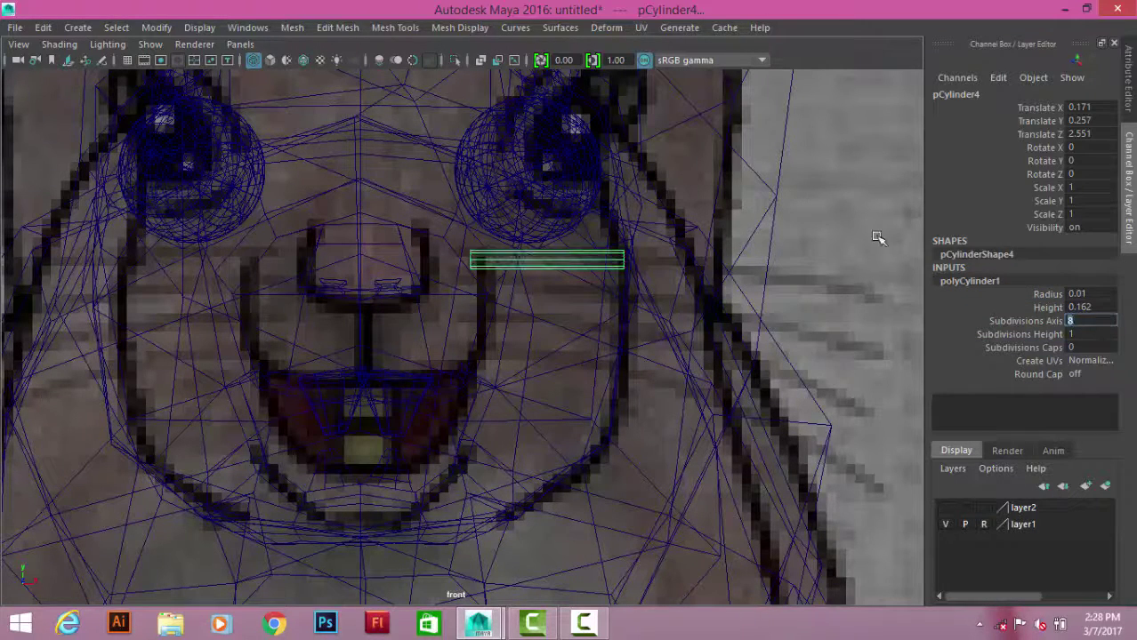
- Pull the cylinder's outer end vertices past the cheek into a long whisker
right_click_drag(547, 259, 511, 267)
left_click_drag(649, 233, 568, 295)
middle_click_drag(568, 295, 584, 322, "alt")
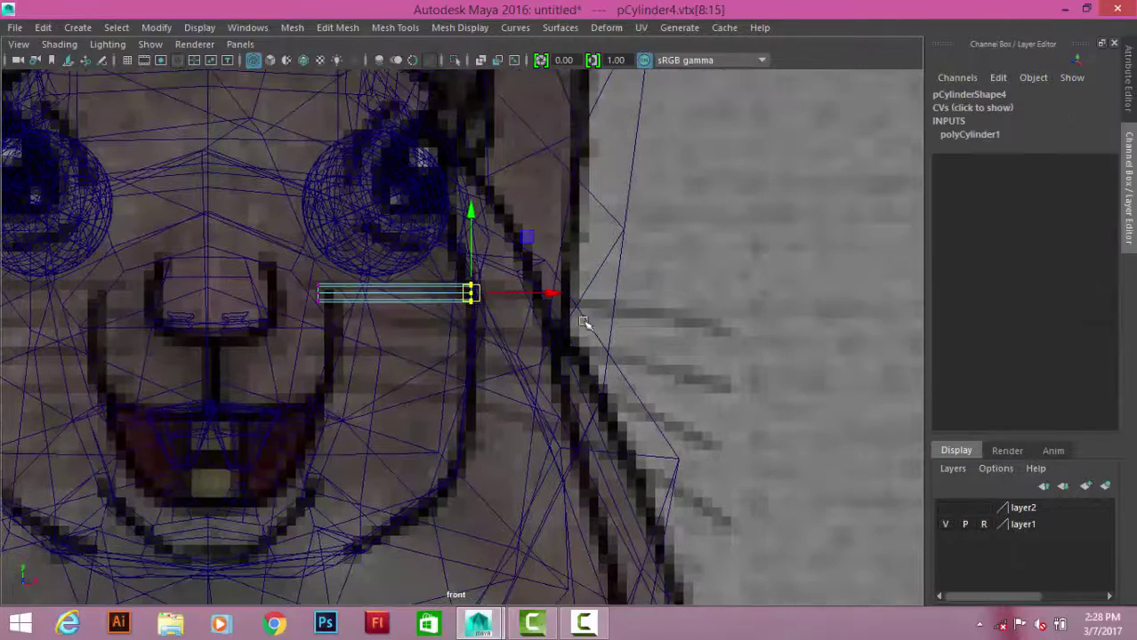
left_click_drag(722, 213, 731, 243)
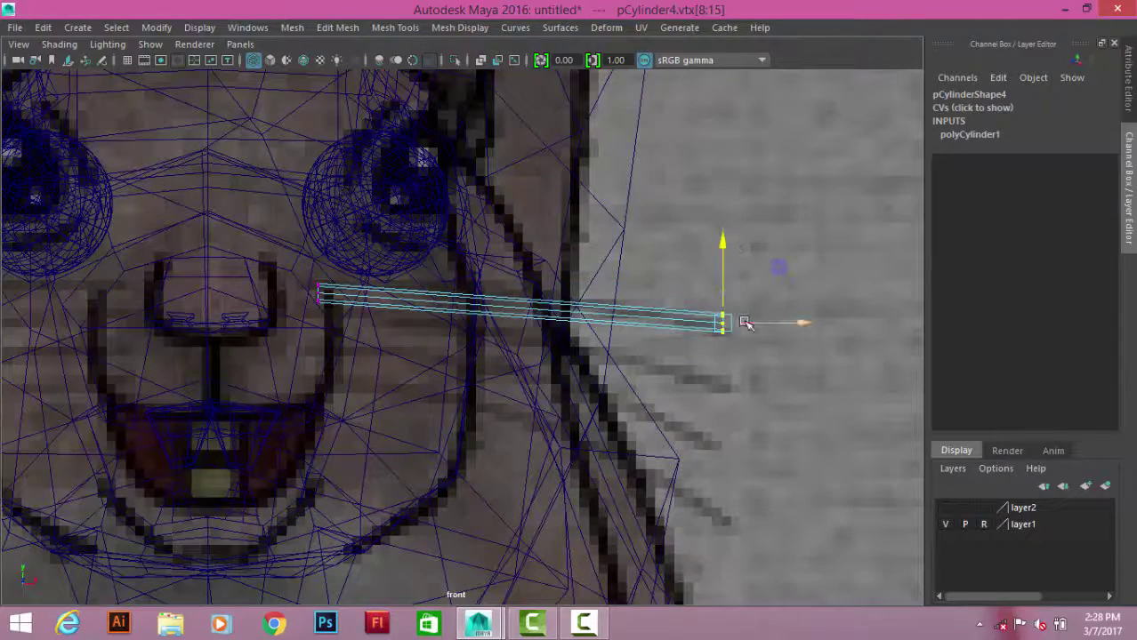
right_click_drag(638, 160, 652, 291)
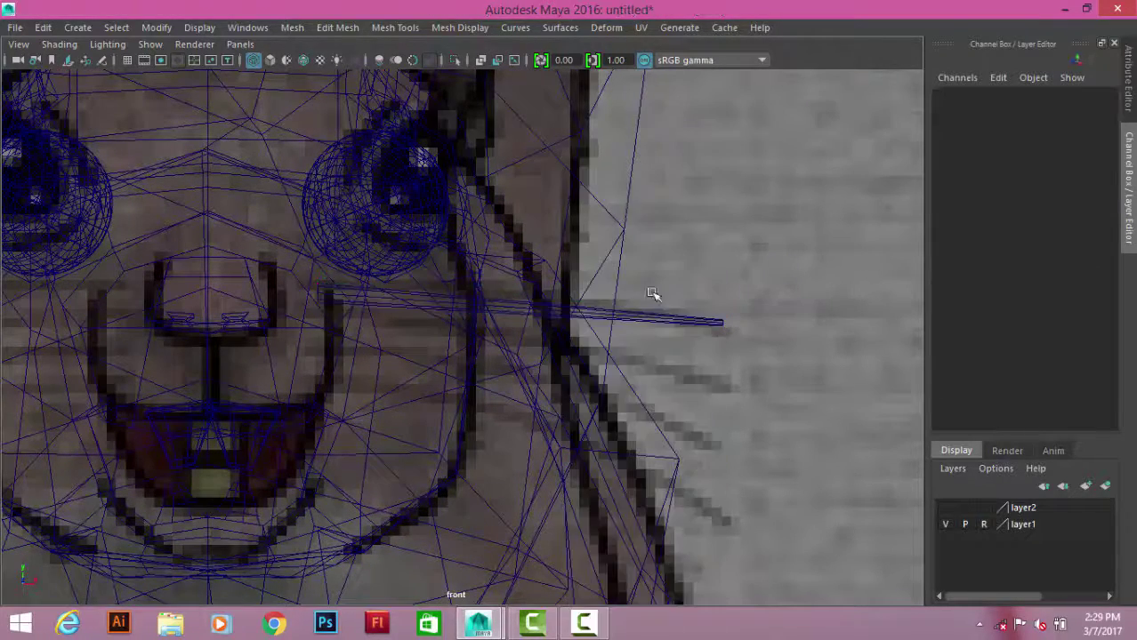
right_click_drag(638, 159, 640, 319)
left_click_drag(279, 246, 329, 305)
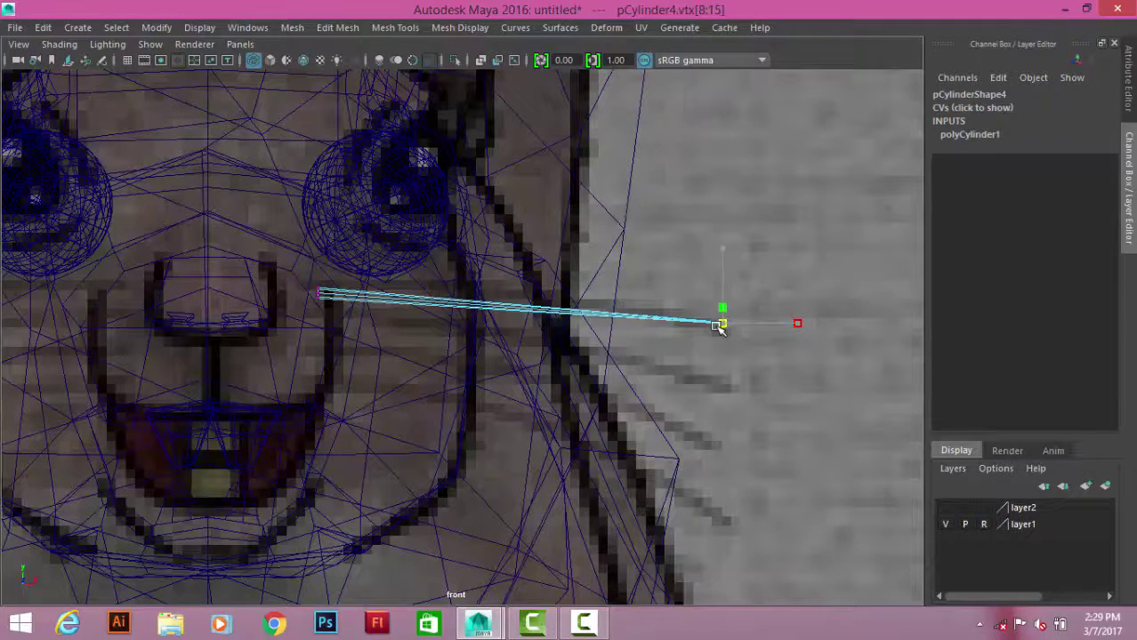
right_click_drag(735, 388, 591, 135)
- Return to the perspective view and orbit in on the squirrel's face
key("space")
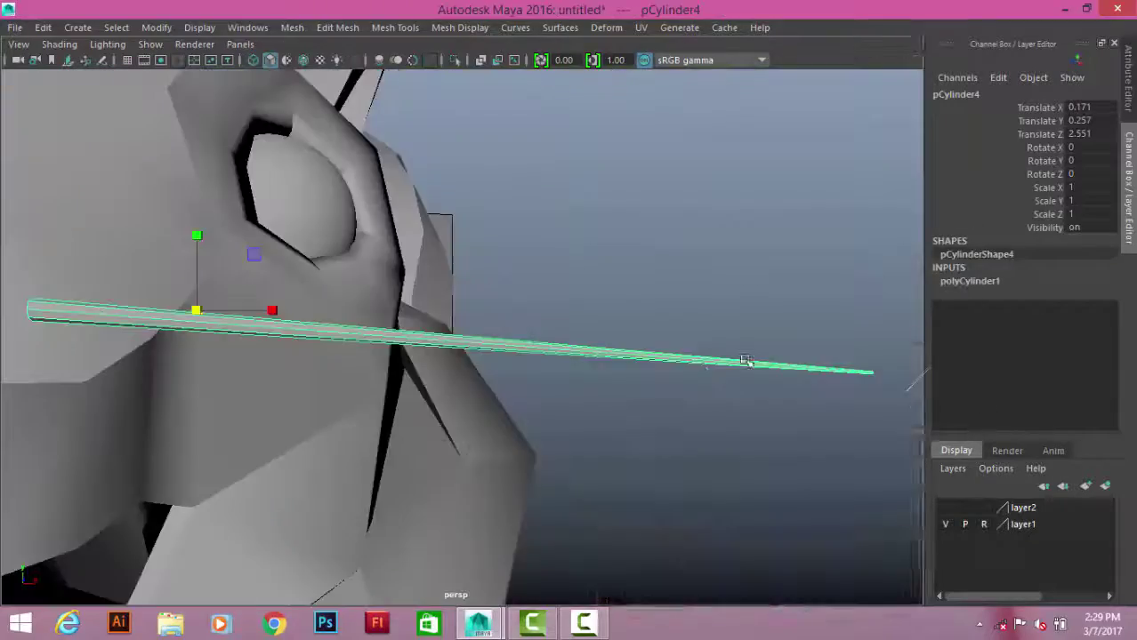
key("space")
key("space")
key("space")
key("space")
scroll(613, 285, "up", 3)
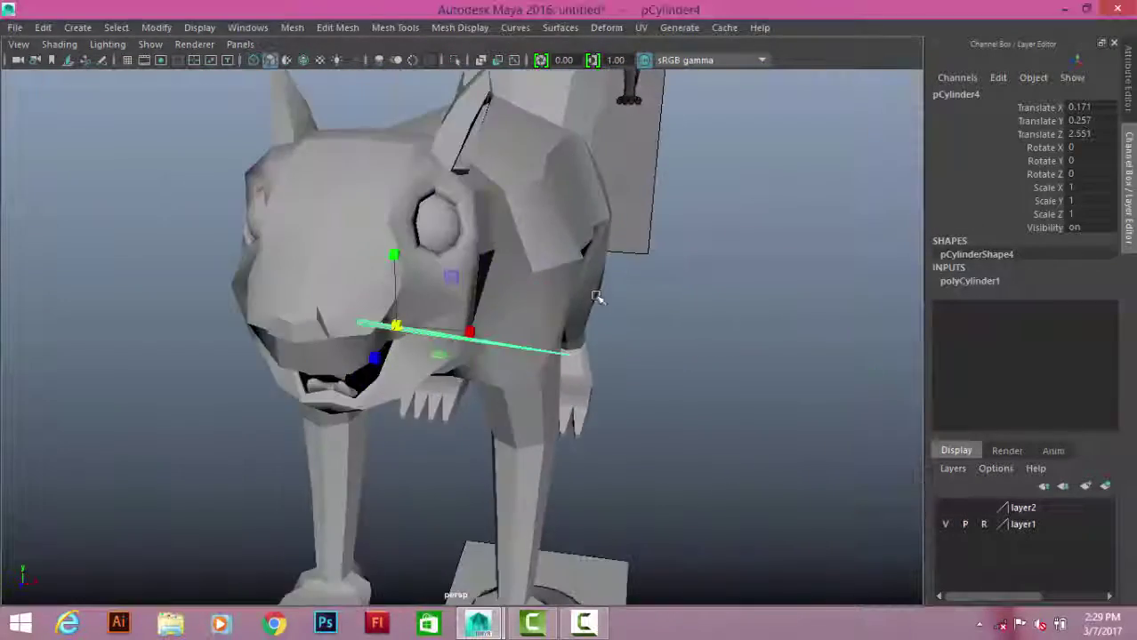
mouse_move(596, 296)
left_mouse_down("alt")
mouse_move(728, 406)
mouse_move(509, 368)
mouse_move(548, 297)
left_mouse_up("alt")
scroll(551, 421, "up", 2)
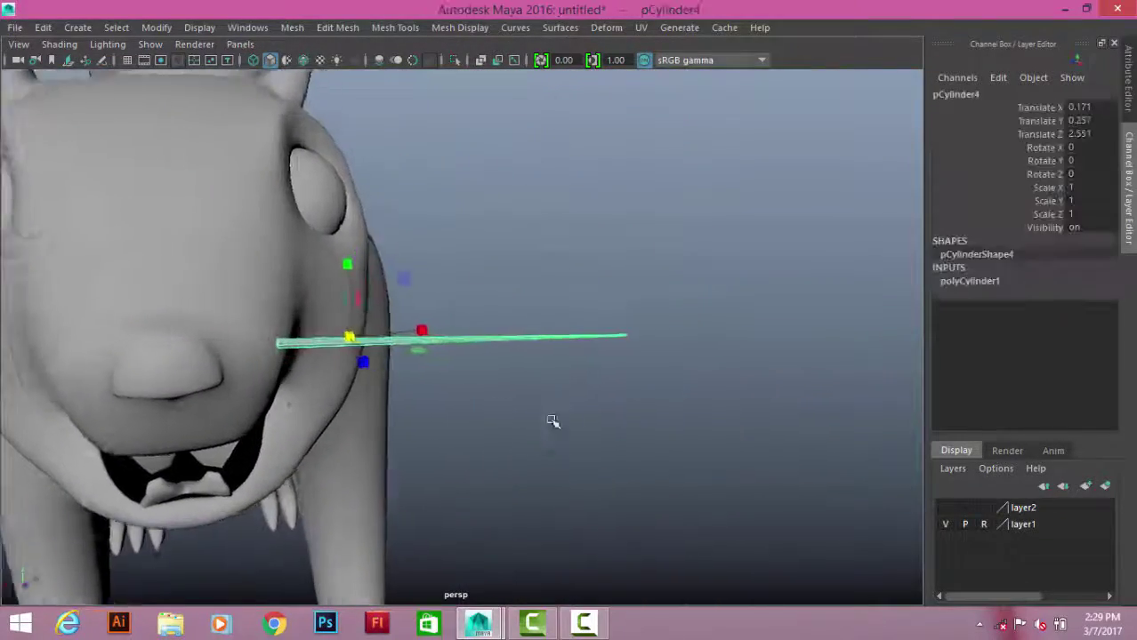
left_click_drag(551, 420, 479, 316, "alt")
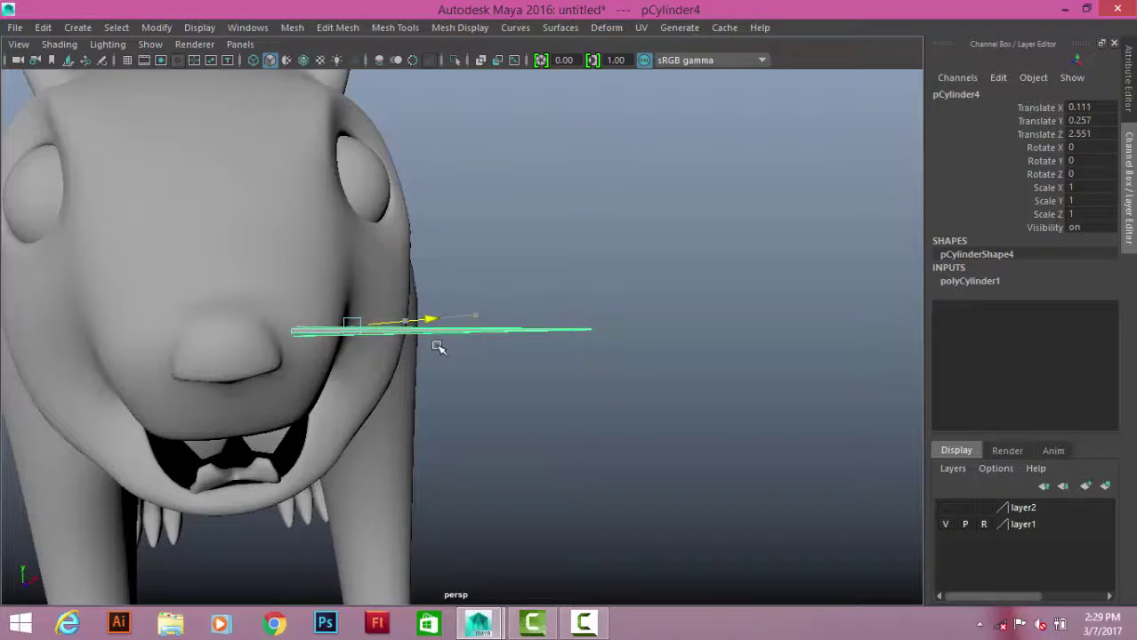
mouse_move(438, 347)
left_mouse_down("alt")
mouse_move(375, 299)
mouse_move(452, 345)
mouse_move(535, 333)
left_mouse_up("alt")
- Add two edge loops along the whisker and rotate a loop to curve it
right_click_drag(533, 235, 442, 239, "shift")
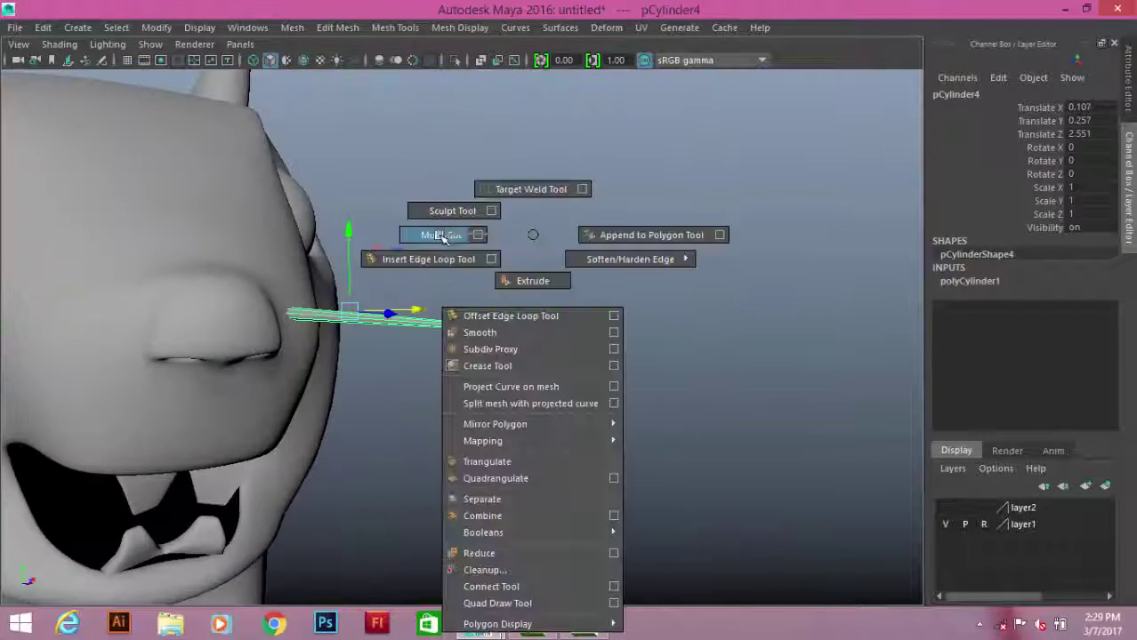
left_click(399, 330, "ctrl")
left_click_drag(399, 330, 386, 264, "alt")
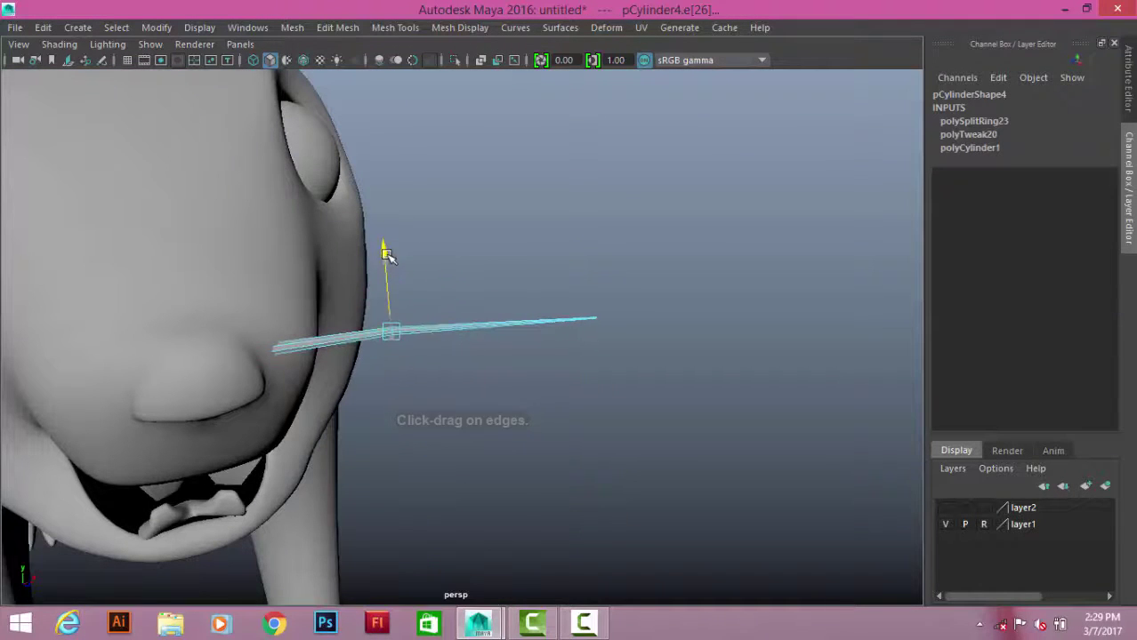
left_click(508, 324, "ctrl")
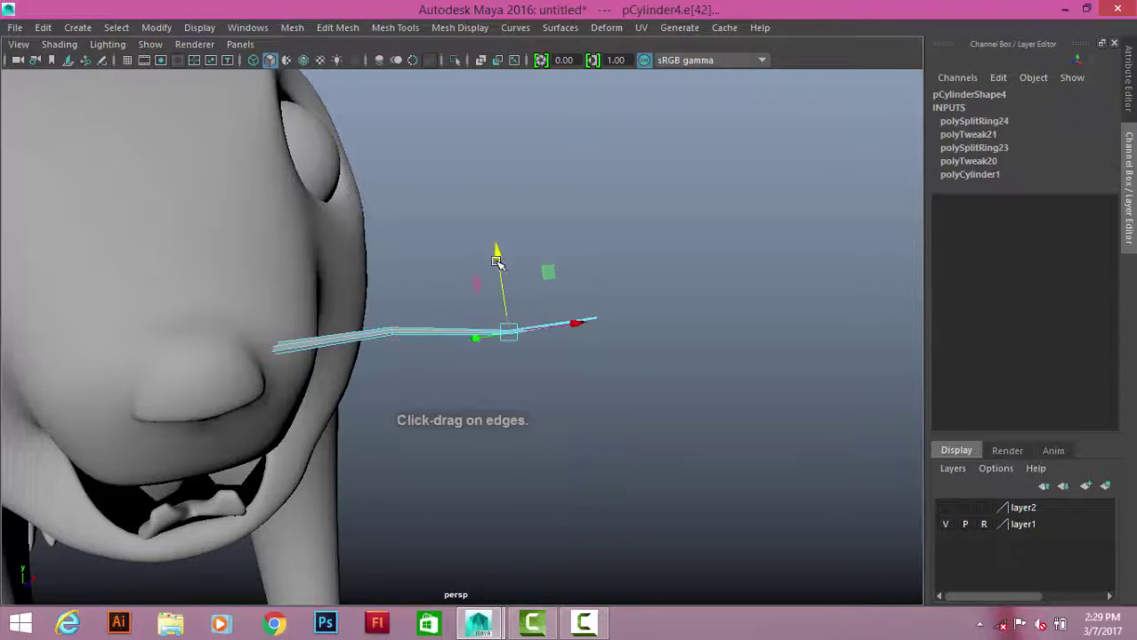
mouse_move(496, 261)
left_mouse_down("alt")
mouse_move(530, 376)
mouse_move(462, 406)
left_mouse_up("alt")
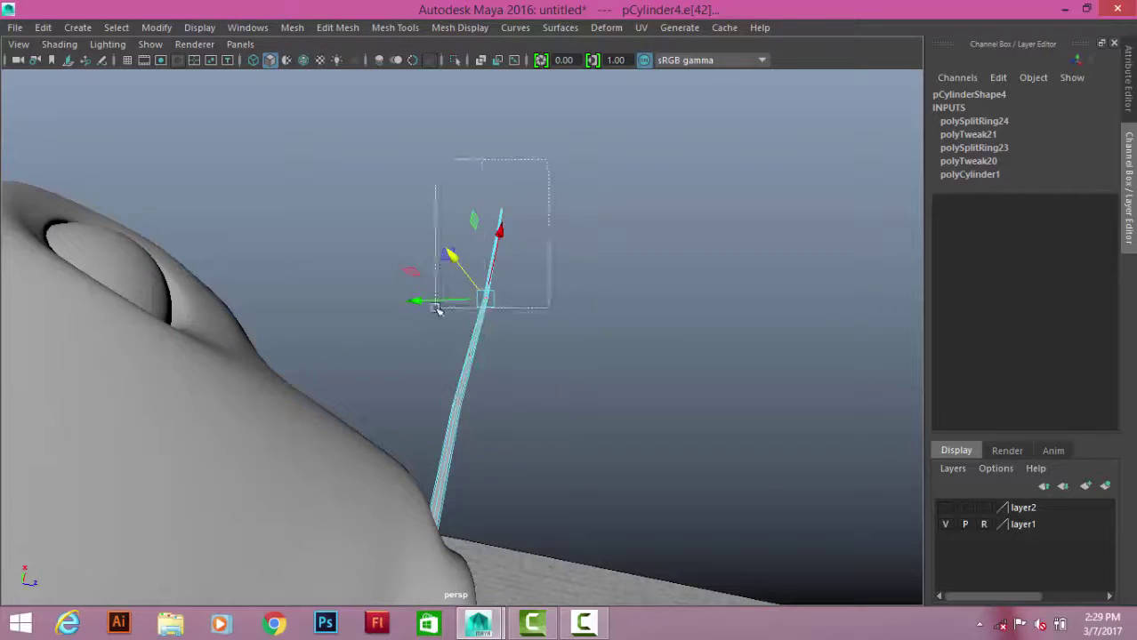
right_click_drag(676, 240, 617, 274, "shift")
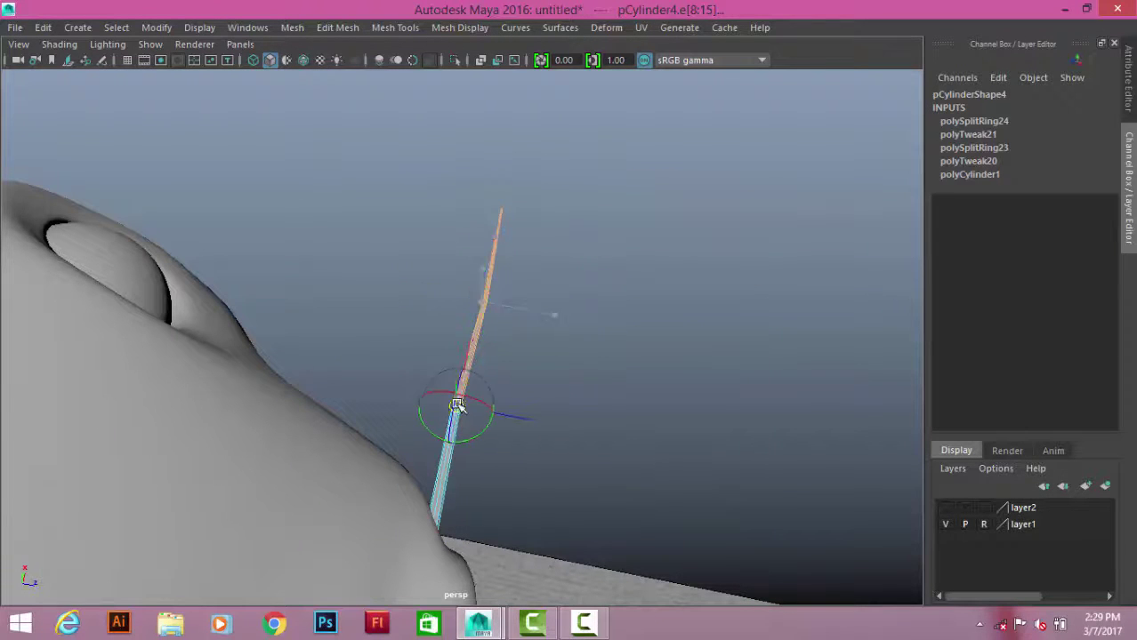
key("e")
left_click_drag(313, 173, 515, 273)
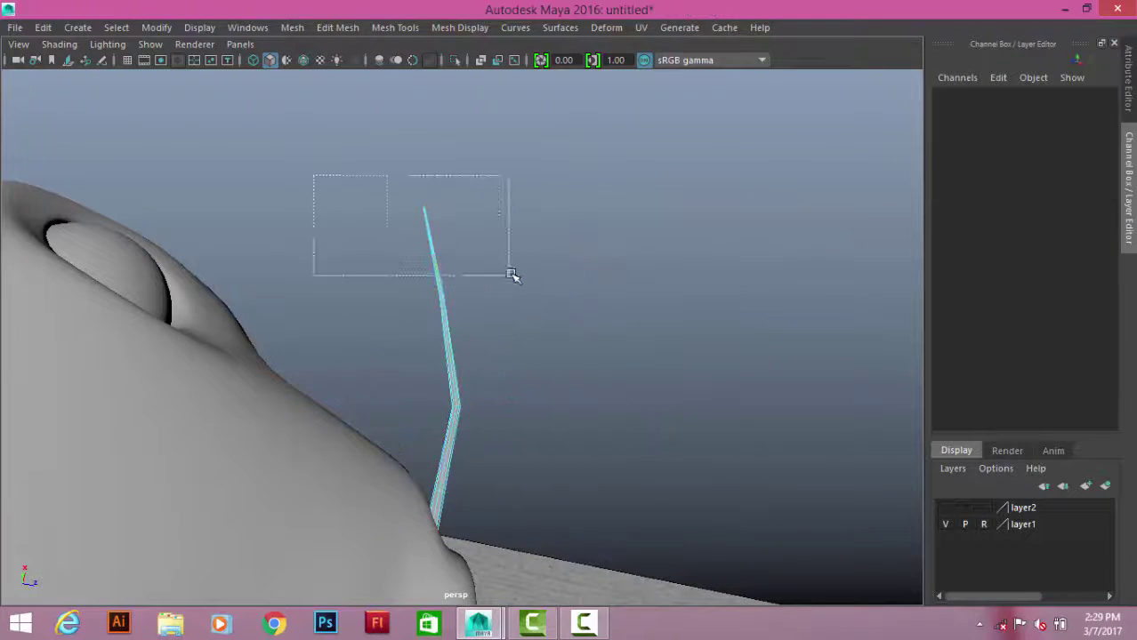
- Orbit back to the head and select the whisker pCylinder4 as an object
left_click_drag(427, 238, 437, 271, "alt")
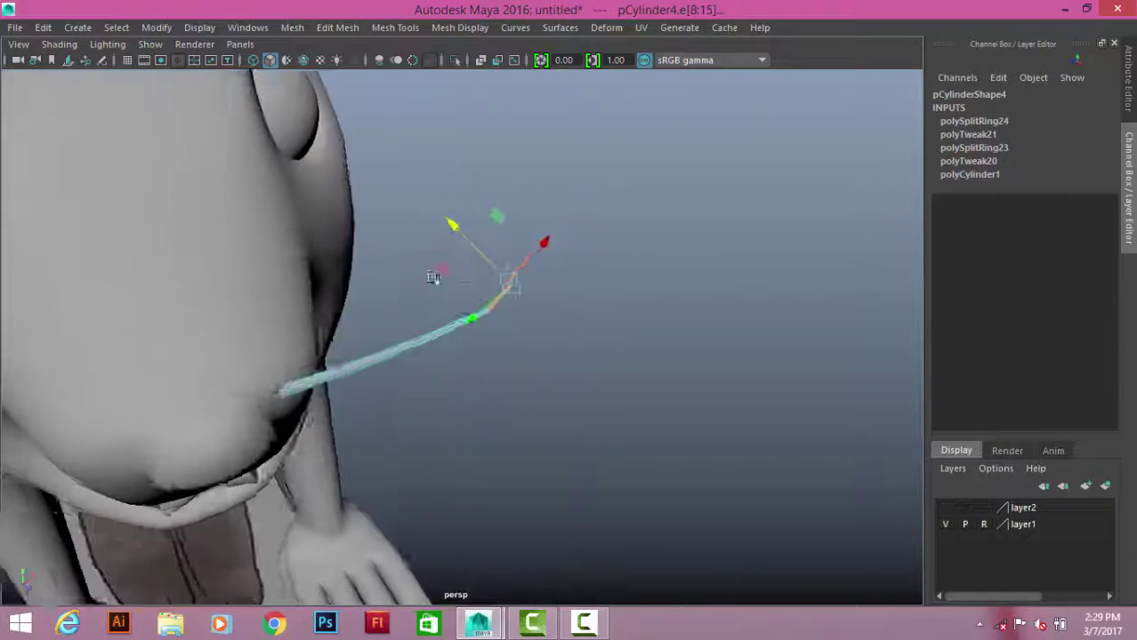
left_click_drag(601, 307, 560, 362, "alt")
left_click(561, 363)
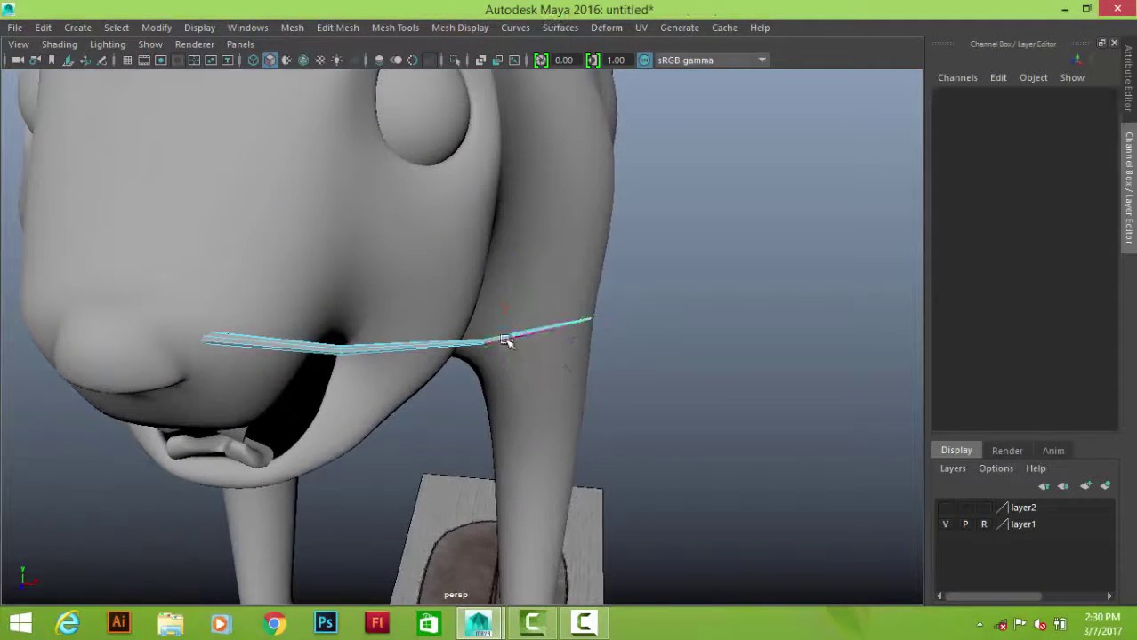
left_click_drag(508, 338, 430, 307, "alt")
left_click(431, 306)
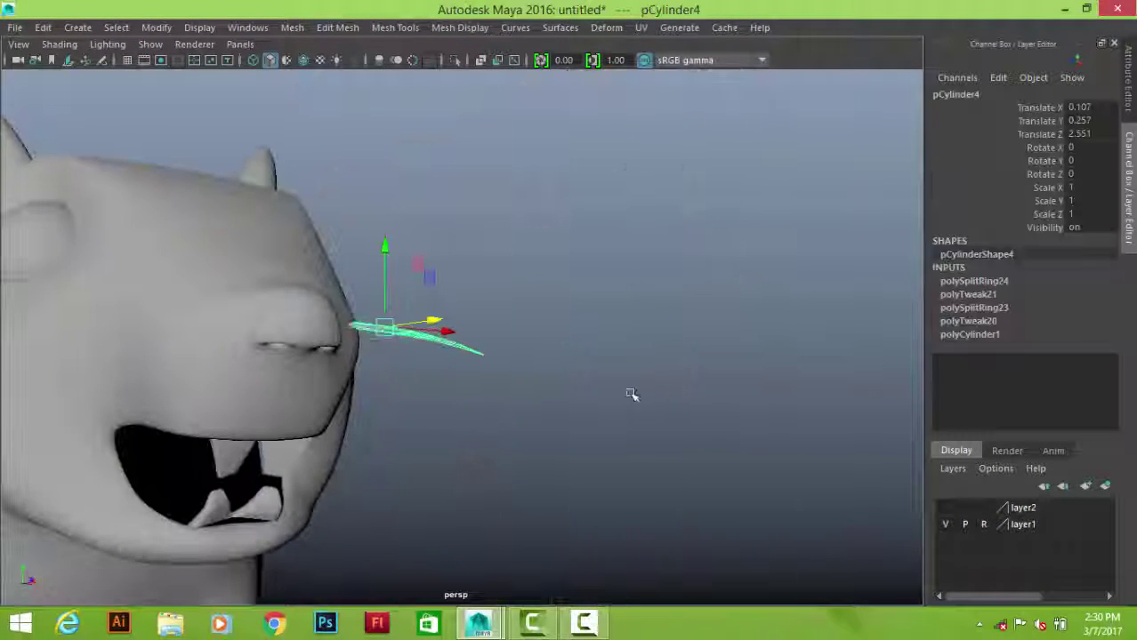
mouse_move(629, 390)
left_mouse_down("alt")
mouse_move(459, 355)
mouse_move(634, 335)
mouse_move(436, 296)
mouse_move(496, 328)
left_mouse_up("alt")
left_click(459, 355)
- Duplicate the whisker and move the copy slightly lower to Translate Y 0.227
key("ctrl+d")
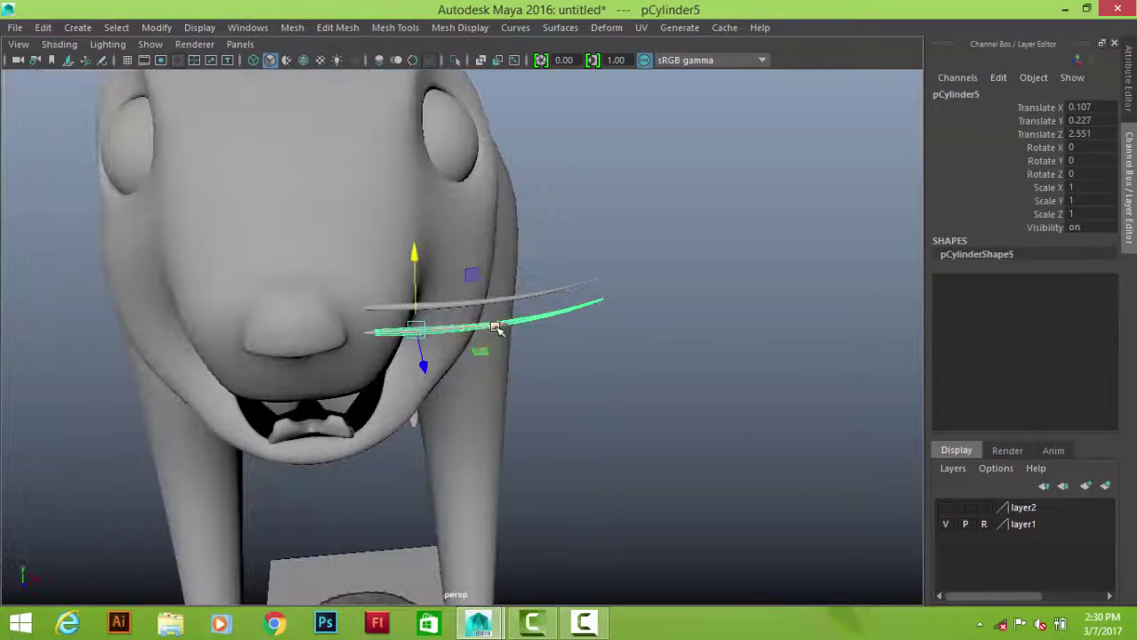
mouse_move(397, 266)
left_mouse_down()
mouse_move(332, 343)
mouse_move(481, 347)
left_mouse_up()
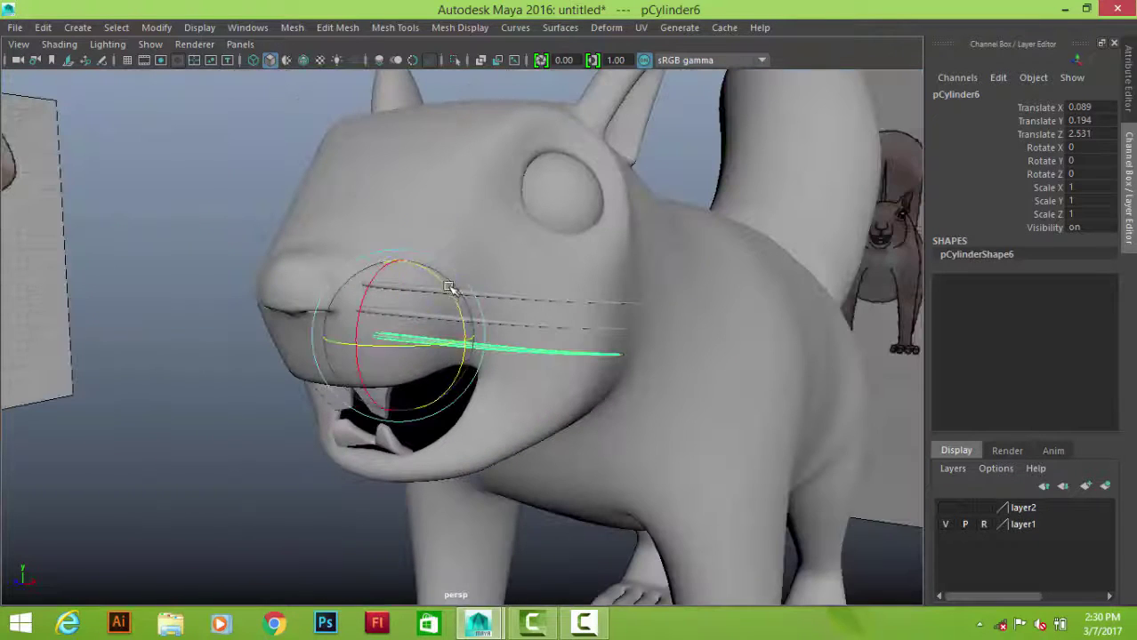
left_click_drag(452, 289, 595, 365, "alt")
mouse_move(443, 347)
left_mouse_down("alt")
mouse_move(541, 315)
mouse_move(481, 320)
mouse_move(591, 315)
left_mouse_up("alt")
scroll(569, 418, "down", 3)
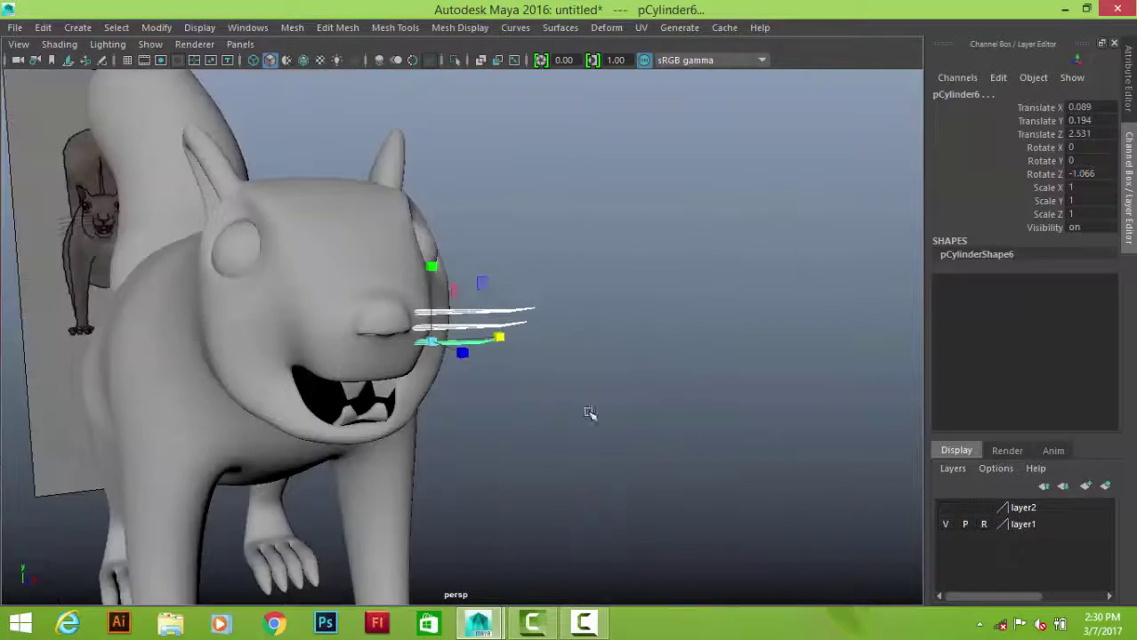
left_click(589, 413)
mouse_move(589, 414)
left_mouse_down("alt")
mouse_move(499, 338)
mouse_move(762, 416)
mouse_move(536, 249)
mouse_move(636, 381)
left_mouse_up("alt")
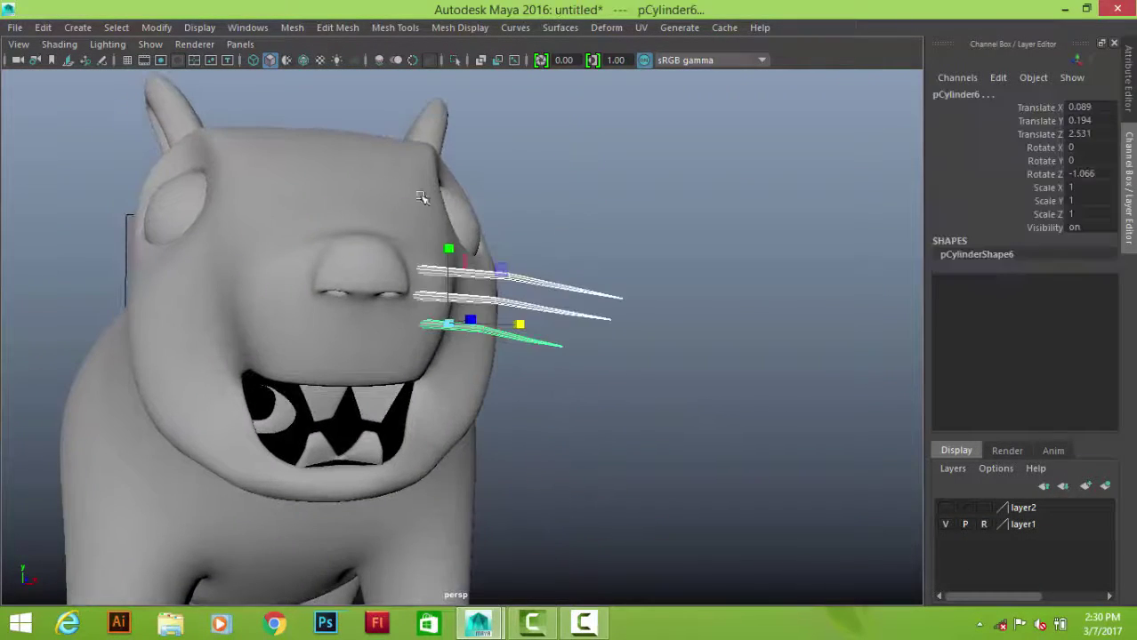
- Freeze transformations, mirror the whiskers onto the other cheek, and select both sets
left_click(149, 27)
left_click(193, 102)
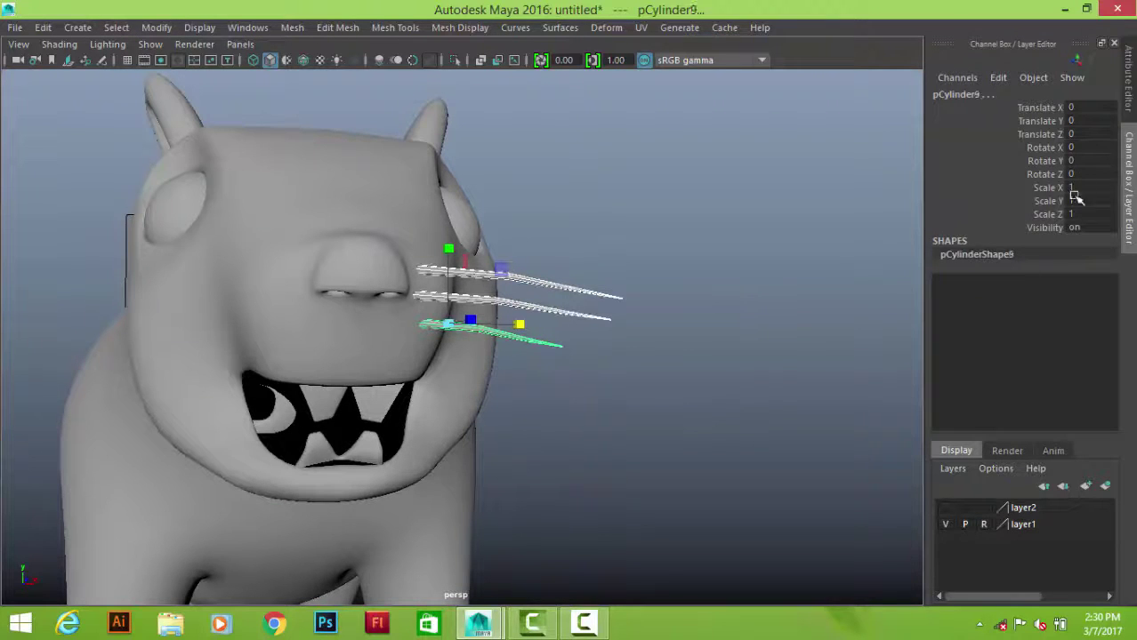
type("-1")
key("Return")
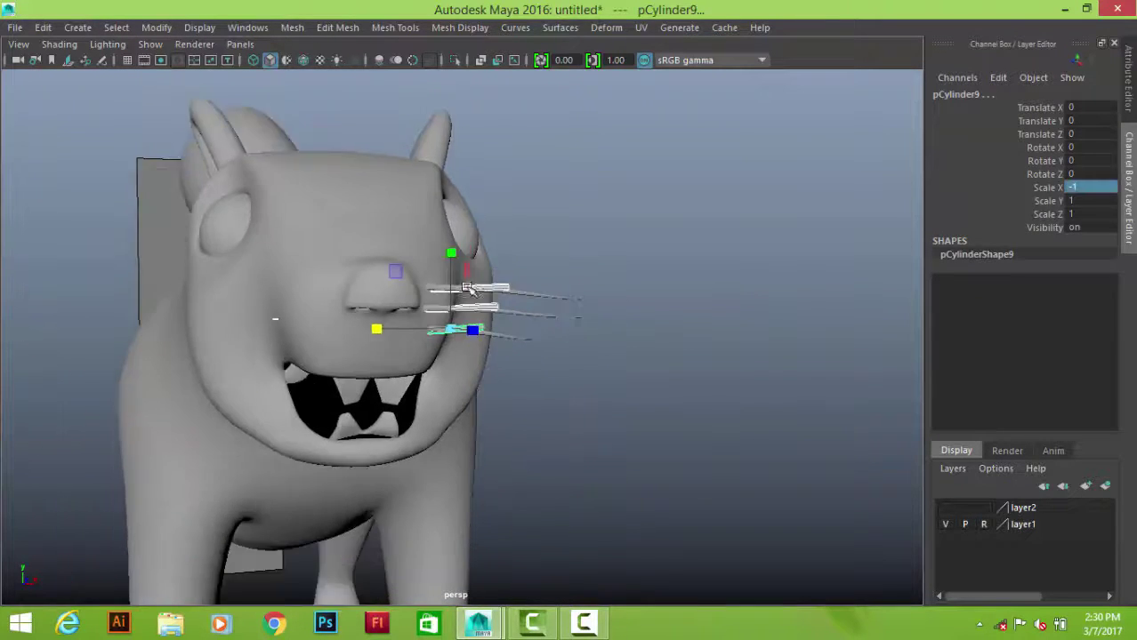
mouse_move(504, 345)
left_mouse_down("alt")
mouse_move(427, 338)
mouse_move(193, 381)
left_mouse_up("alt")
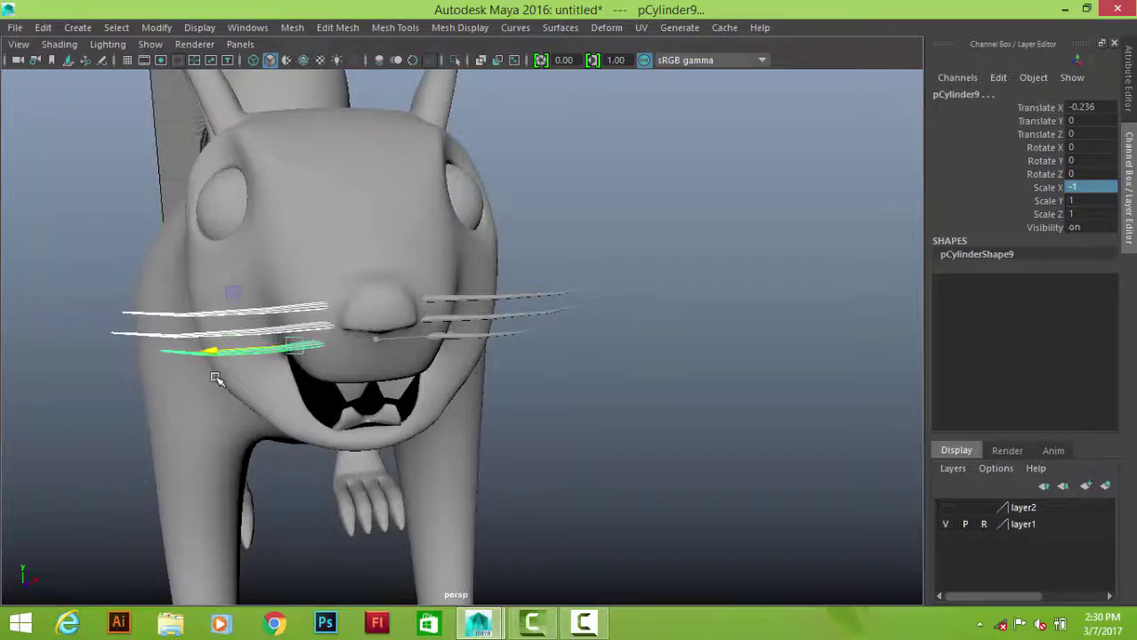
left_click(672, 393)
mouse_move(673, 393)
left_mouse_down("alt")
mouse_move(374, 331)
mouse_move(536, 351)
mouse_move(422, 351)
left_mouse_up("alt")
right_click_drag(421, 350, 463, 360, "alt")
mouse_move(462, 360)
left_mouse_down("alt")
mouse_move(424, 363)
mouse_move(652, 375)
mouse_move(470, 217)
mouse_move(606, 335)
mouse_move(542, 449)
mouse_move(652, 509)
left_mouse_up("alt")
left_click(470, 218)
- Group the whiskers, add a lattice, and move its points to bend the whiskers along both cheeks
key("ctrl+g")
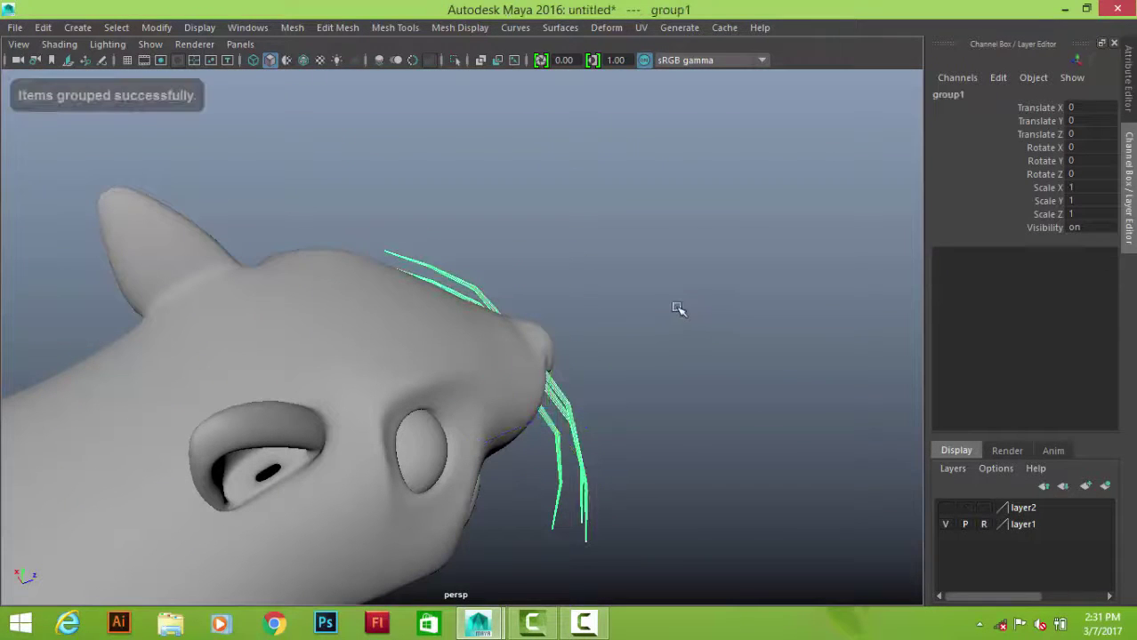
left_click(604, 29)
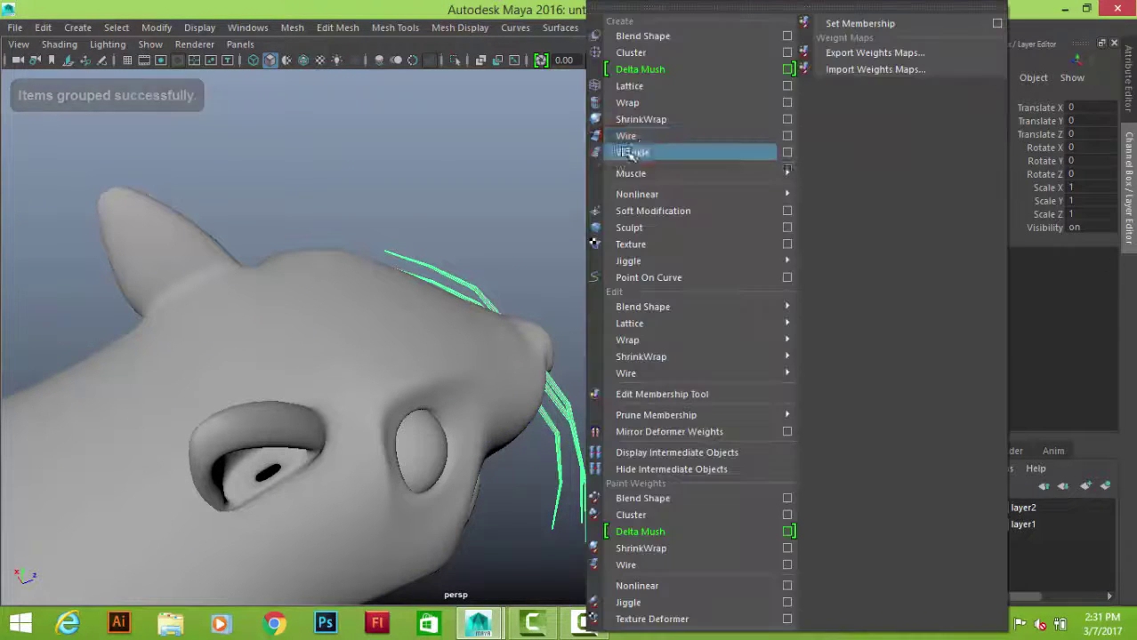
left_click(616, 81)
mouse_move(678, 330)
left_mouse_down("alt")
mouse_move(617, 413)
mouse_move(650, 400)
left_mouse_up("alt")
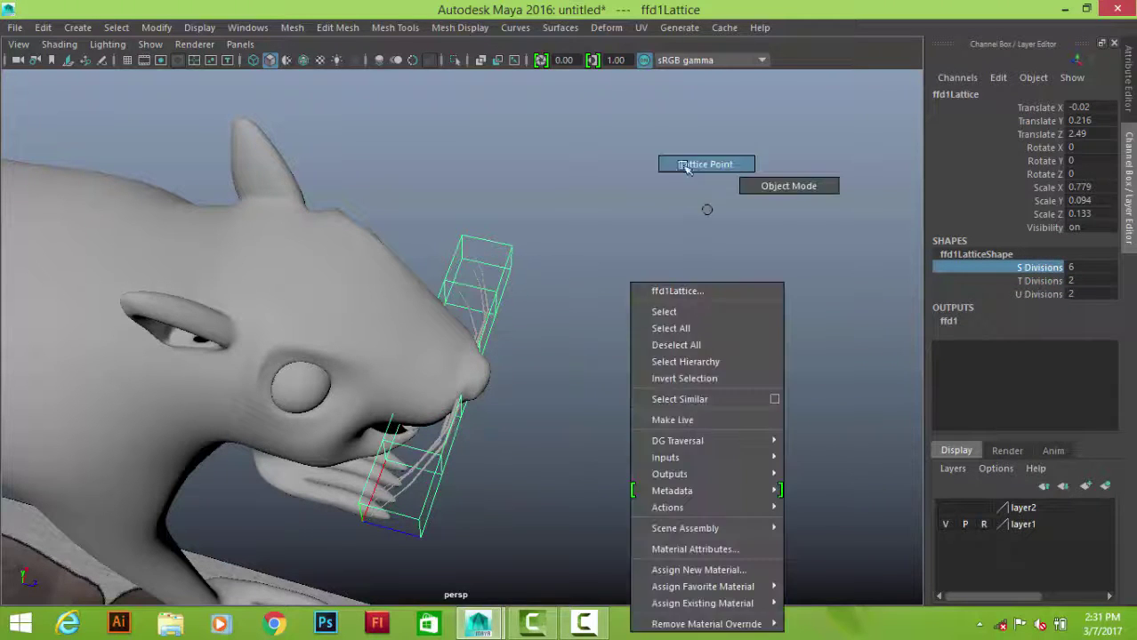
right_click_drag(709, 307, 703, 166)
mouse_move(703, 208)
left_mouse_down("alt")
mouse_move(550, 363)
mouse_move(558, 355)
left_mouse_up("alt")
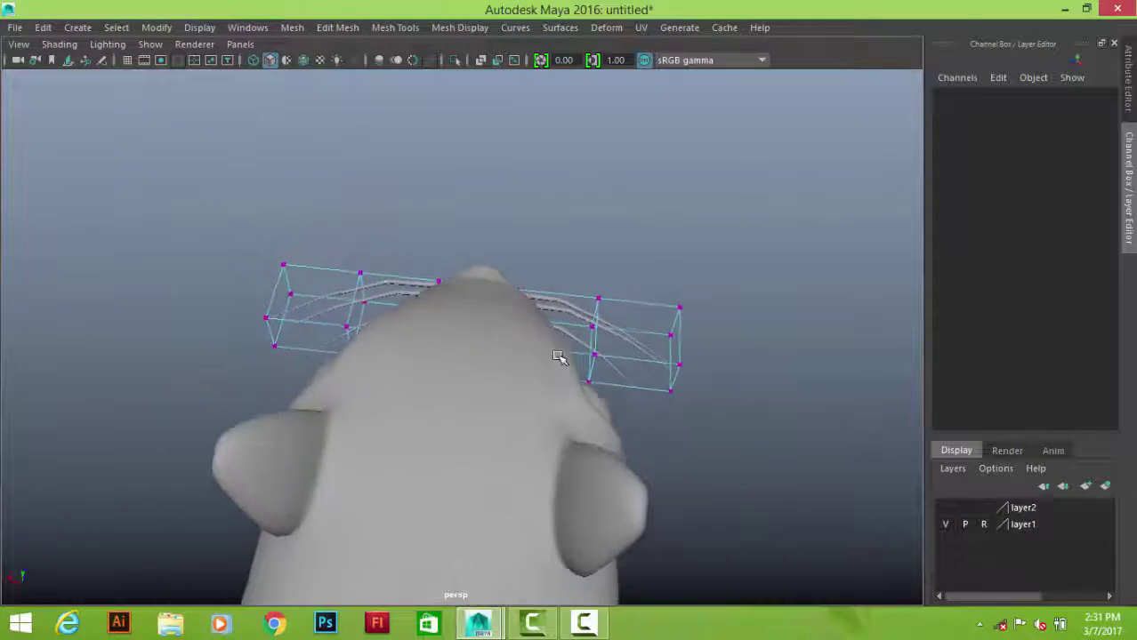
mouse_move(546, 241)
left_mouse_down("shift")
mouse_move(609, 405)
mouse_move(545, 406)
mouse_move(500, 297)
mouse_move(477, 318)
mouse_move(212, 270)
left_mouse_up("shift")
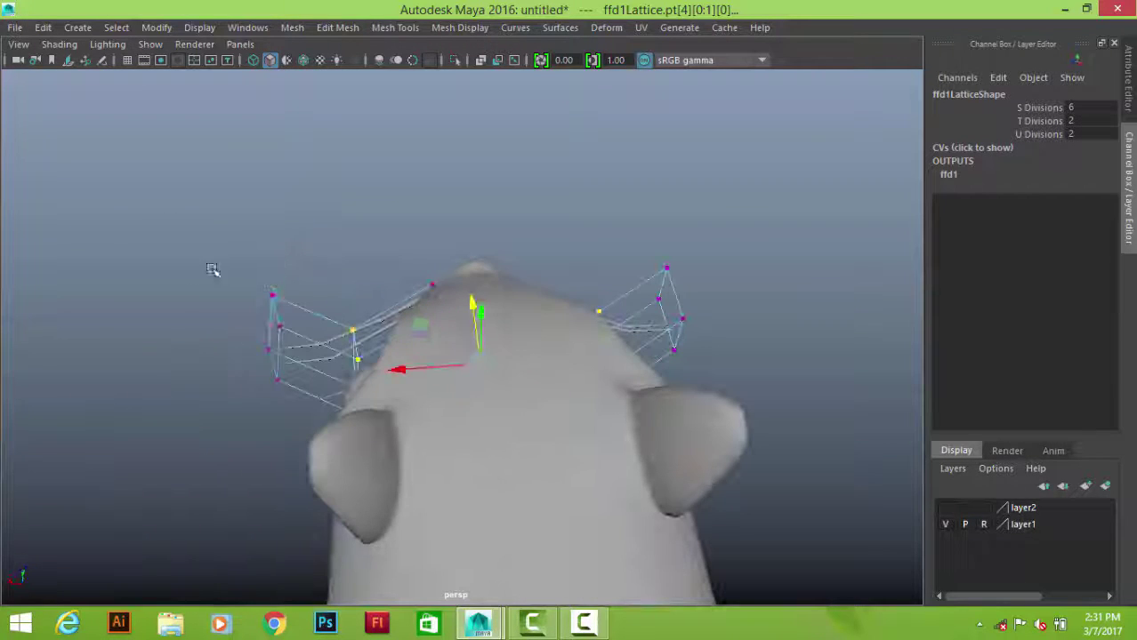
mouse_move(762, 209)
left_mouse_down("alt")
mouse_move(569, 396)
mouse_move(470, 330)
mouse_move(425, 398)
mouse_move(388, 366)
mouse_move(756, 353)
mouse_move(402, 405)
mouse_move(492, 316)
mouse_move(602, 504)
mouse_move(474, 372)
mouse_move(454, 280)
mouse_move(433, 351)
left_mouse_up("alt")
- Delete the whisker group's history to bake in the bend and remove the lattice
left_click(466, 252)
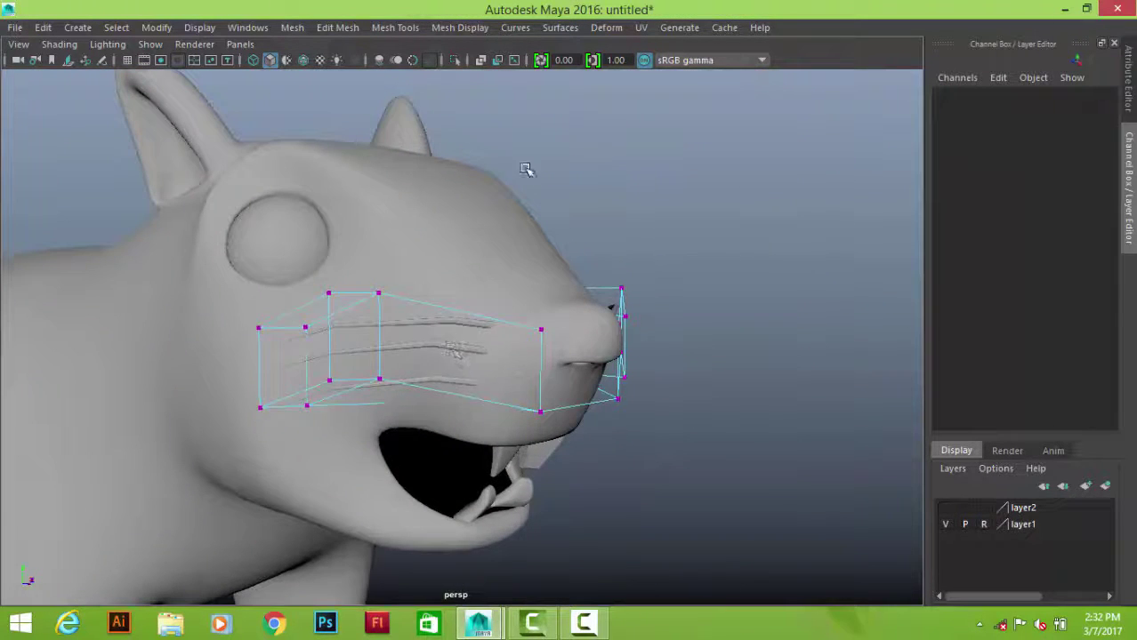
left_click(451, 350)
key("ctrl+g")
left_click(43, 27)
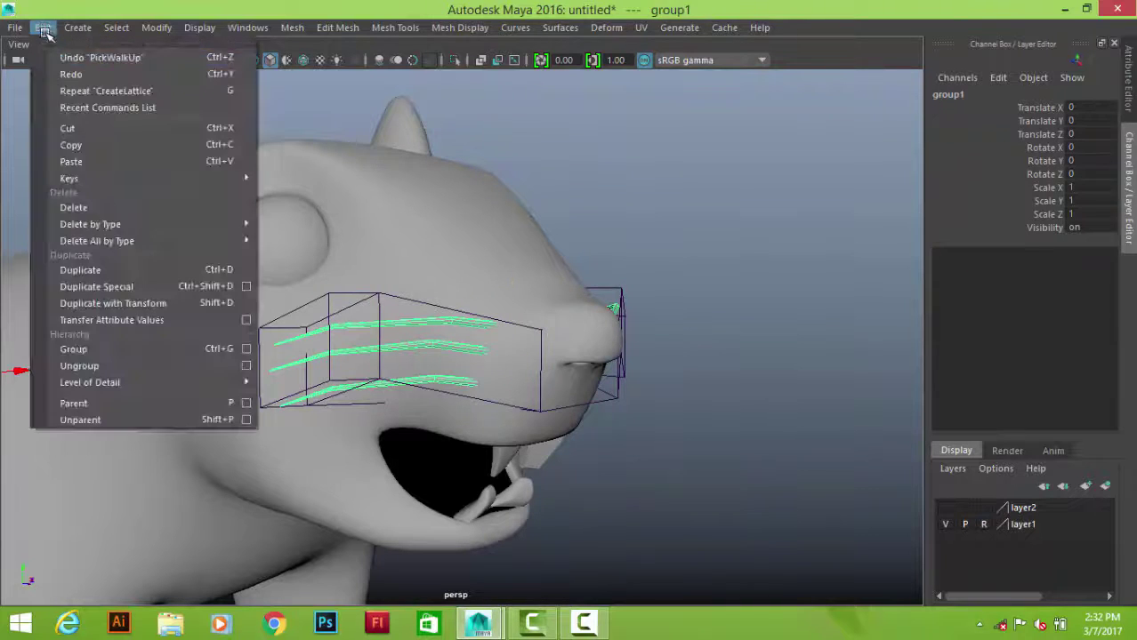
left_click(360, 235)
left_click(750, 268)
- Select the squirrel body and show its unsmoothed low-poly cage
key("ctrl+z")
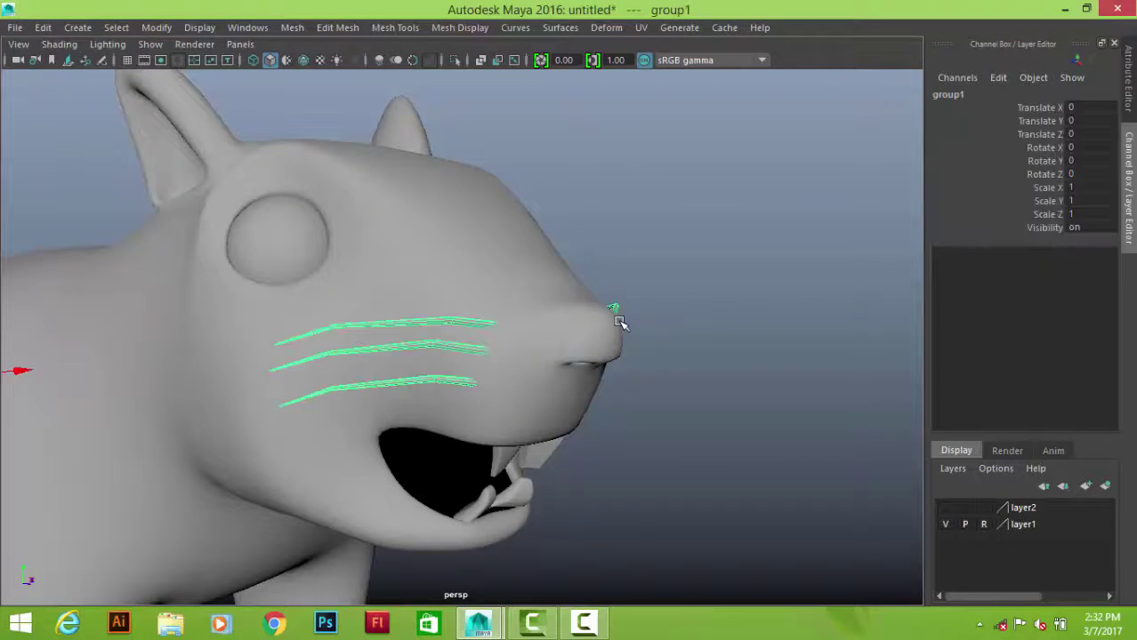
left_click(623, 316)
mouse_move(622, 316)
left_mouse_down("alt")
mouse_move(672, 353)
mouse_move(502, 291)
mouse_move(498, 338)
mouse_move(487, 341)
mouse_move(541, 287)
left_mouse_up("alt")
left_click(516, 374)
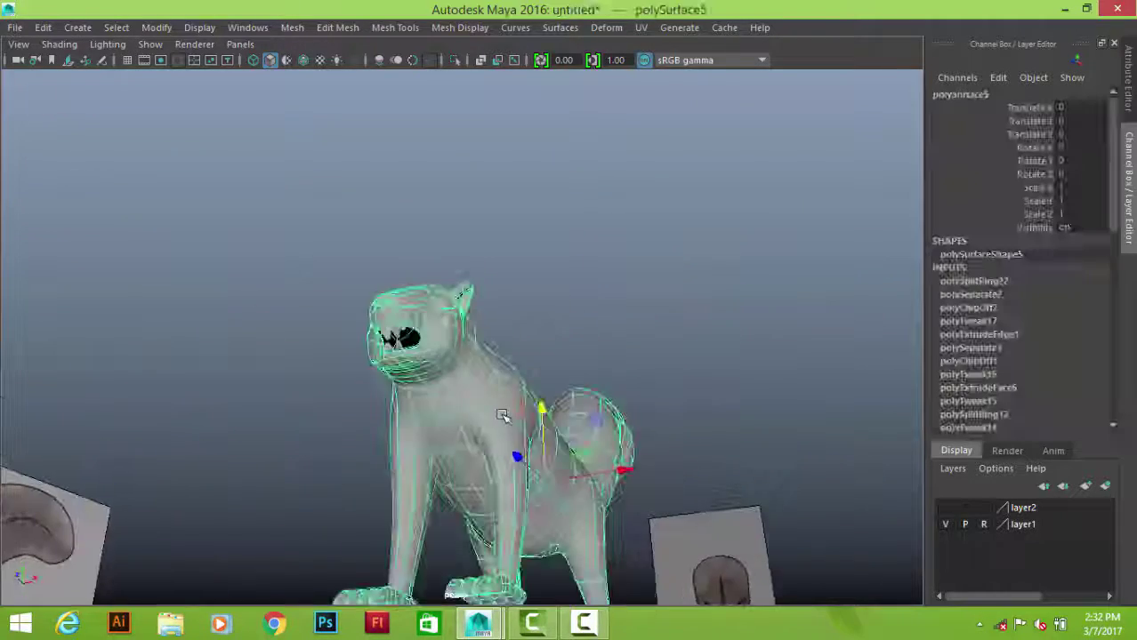
left_click_drag(516, 373, 498, 267, "alt")
right_click_drag(498, 266, 473, 180, "alt")
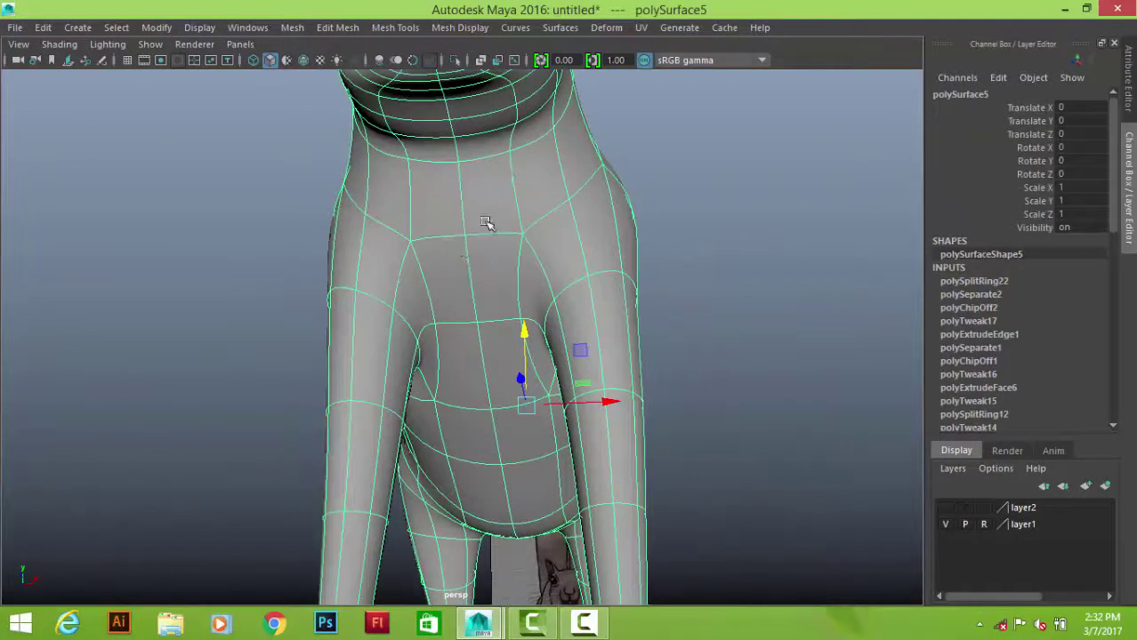
key("1")
mouse_move(515, 246)
left_mouse_down("alt")
mouse_move(515, 223)
mouse_move(372, 254)
mouse_move(643, 356)
mouse_move(508, 241)
left_mouse_up("alt")
right_click_drag(508, 241, 645, 273, "alt")
- Select a strip of faces along the squirrel's chest and belly
key("F11")
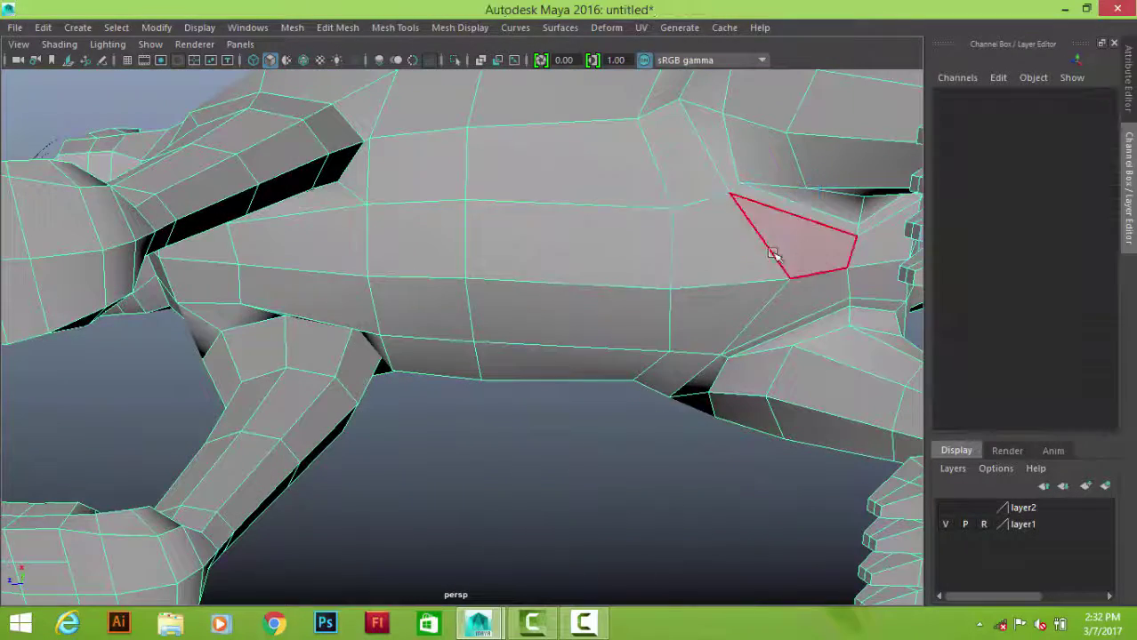
left_click(753, 239)
left_click(703, 302, "shift")
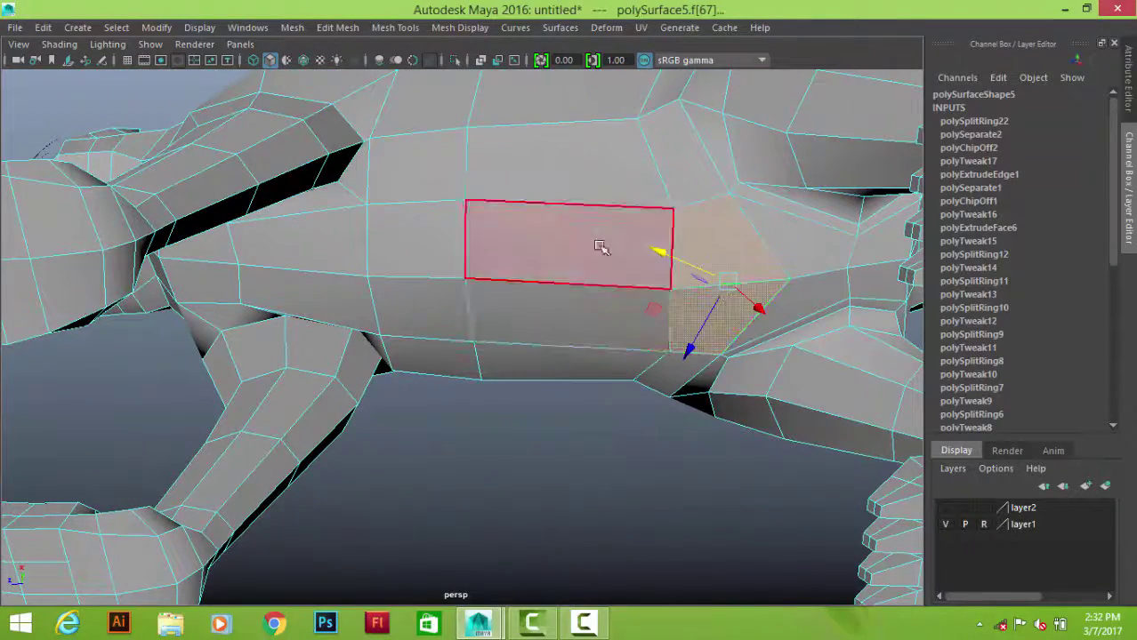
left_click(601, 247, "shift")
left_click_drag(414, 247, 316, 248, "alt")
left_click(307, 265, "shift")
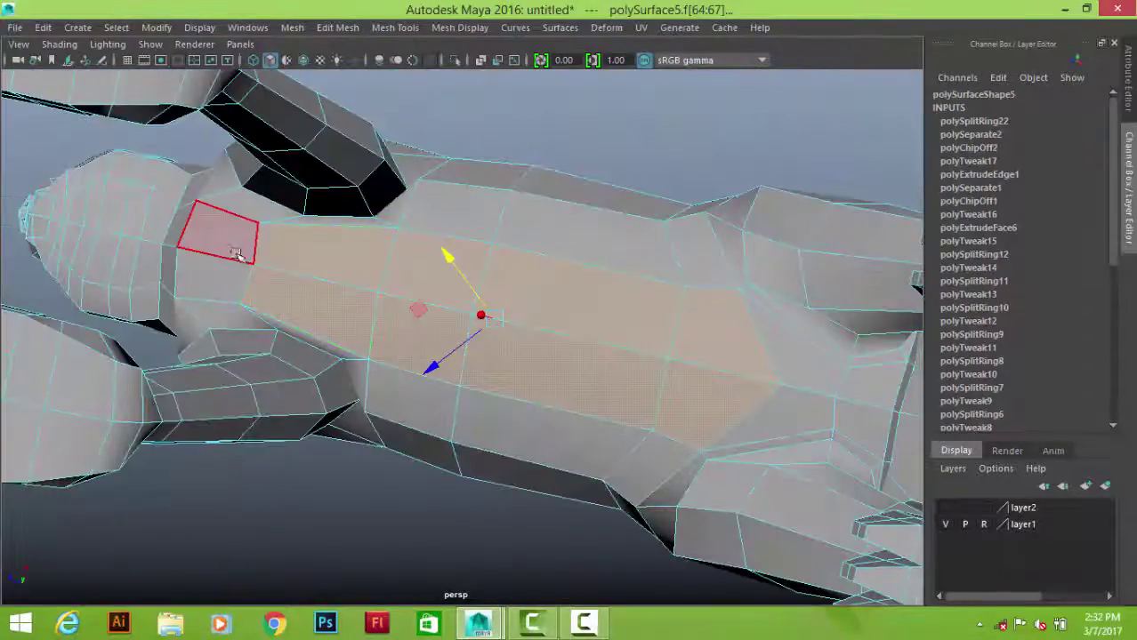
left_click(156, 233, "shift")
left_click_drag(156, 233, 498, 267, "alt")
mouse_move(508, 216)
left_mouse_down("alt")
mouse_move(441, 193)
mouse_move(521, 305)
mouse_move(462, 222)
mouse_move(424, 134)
mouse_move(418, 267)
mouse_move(418, 255)
left_mouse_up("alt")
- Extrude the belly faces slightly outward (Local Translate Z 0.0606) and restore smooth preview
key("ctrl+e")
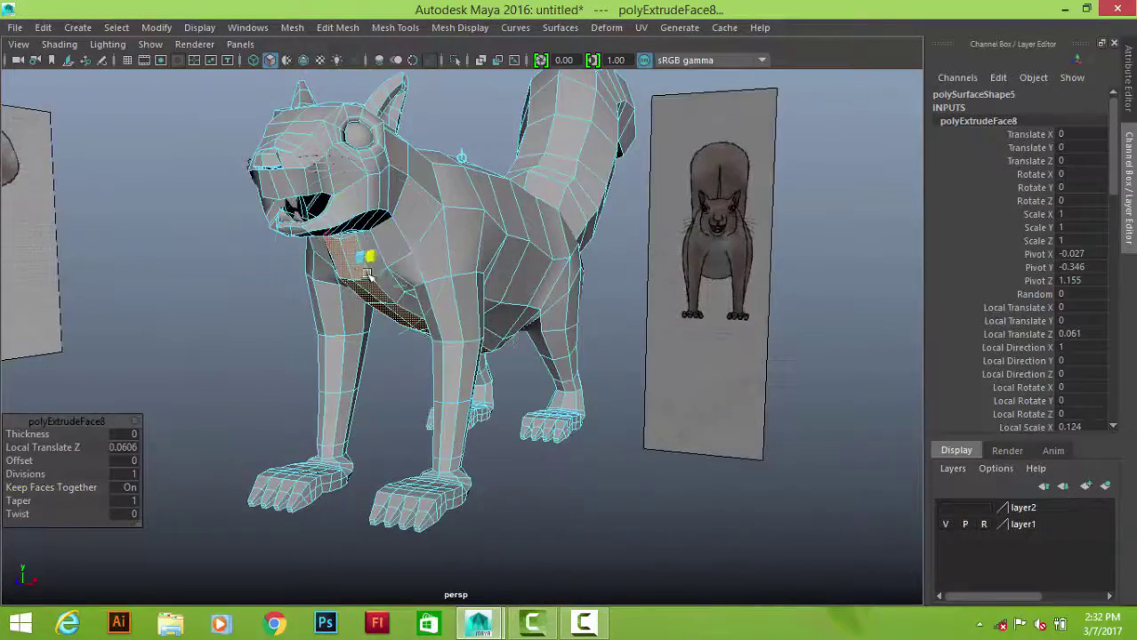
left_click_drag(516, 248, 650, 233, "alt")
left_click(649, 233)
key("3")
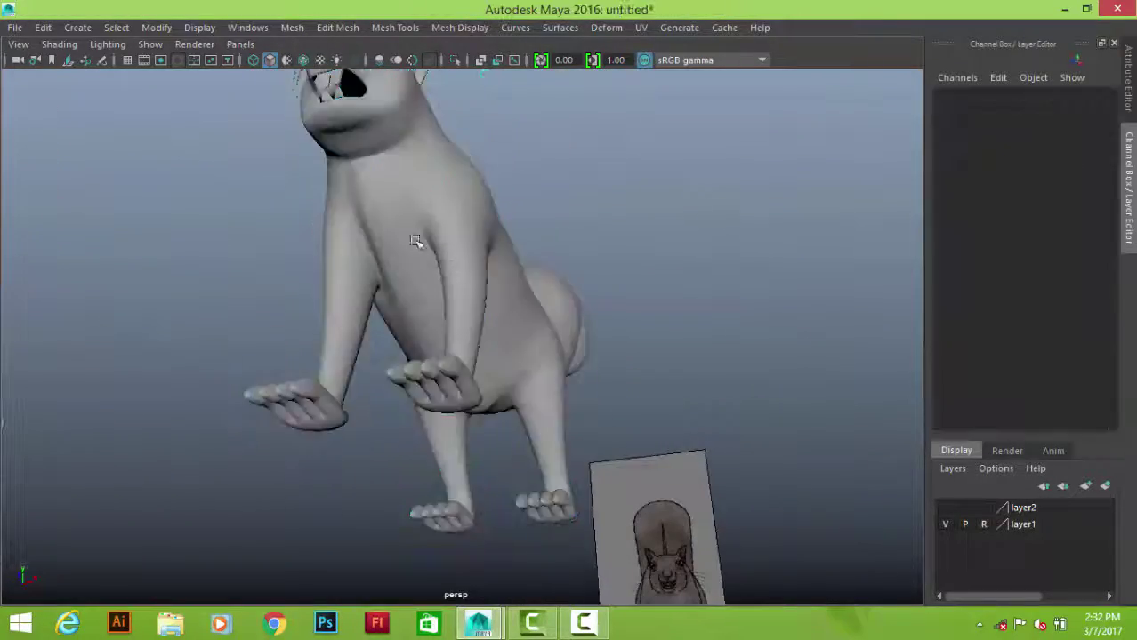
mouse_move(418, 241)
left_mouse_down("alt")
mouse_move(525, 303)
mouse_move(612, 317)
mouse_move(553, 325)
mouse_move(591, 315)
left_mouse_up("alt")
left_click(525, 302)
- Open the sculpting brush settings from the Curves/Surfaces shelf
key("ctrl+space")
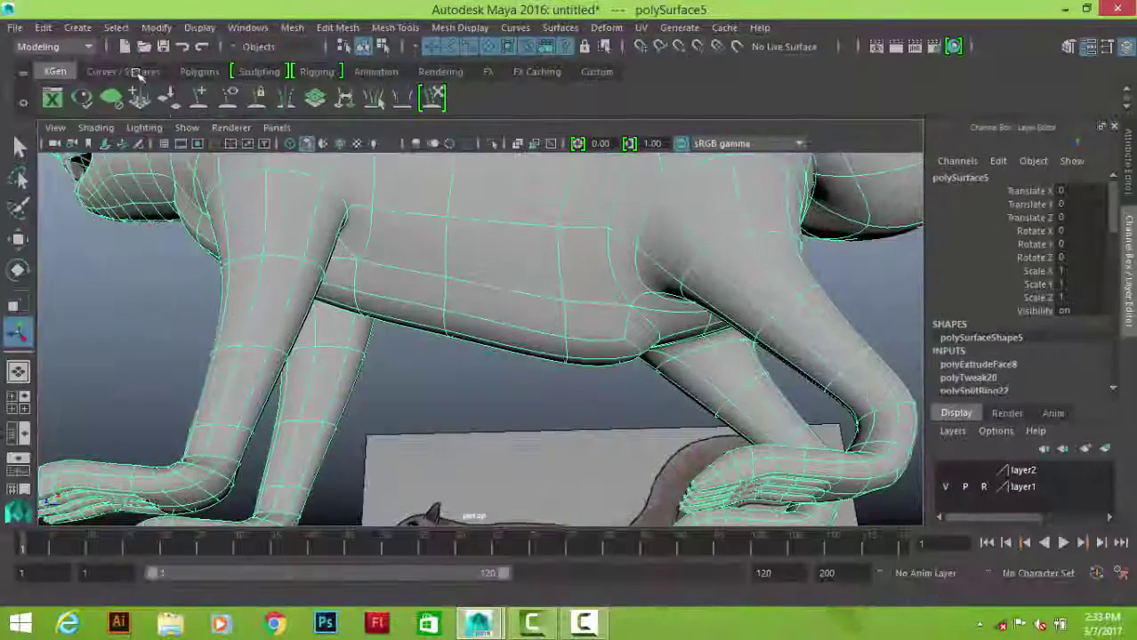
left_click(136, 73)
double_click(52, 98)
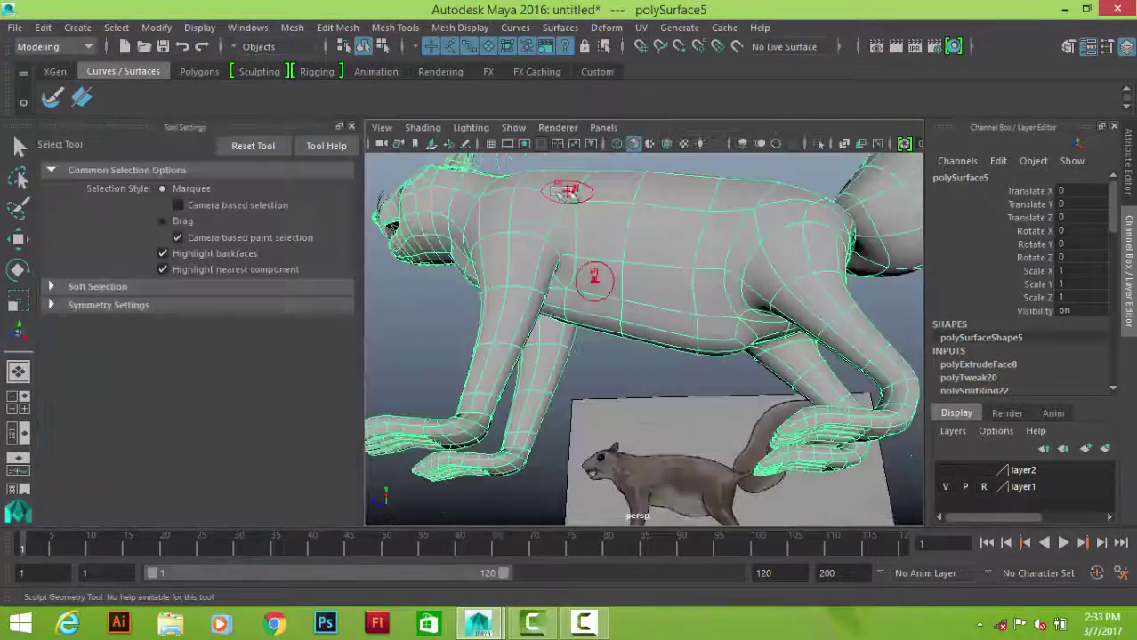
left_click_drag(642, 262, 534, 298, "alt")
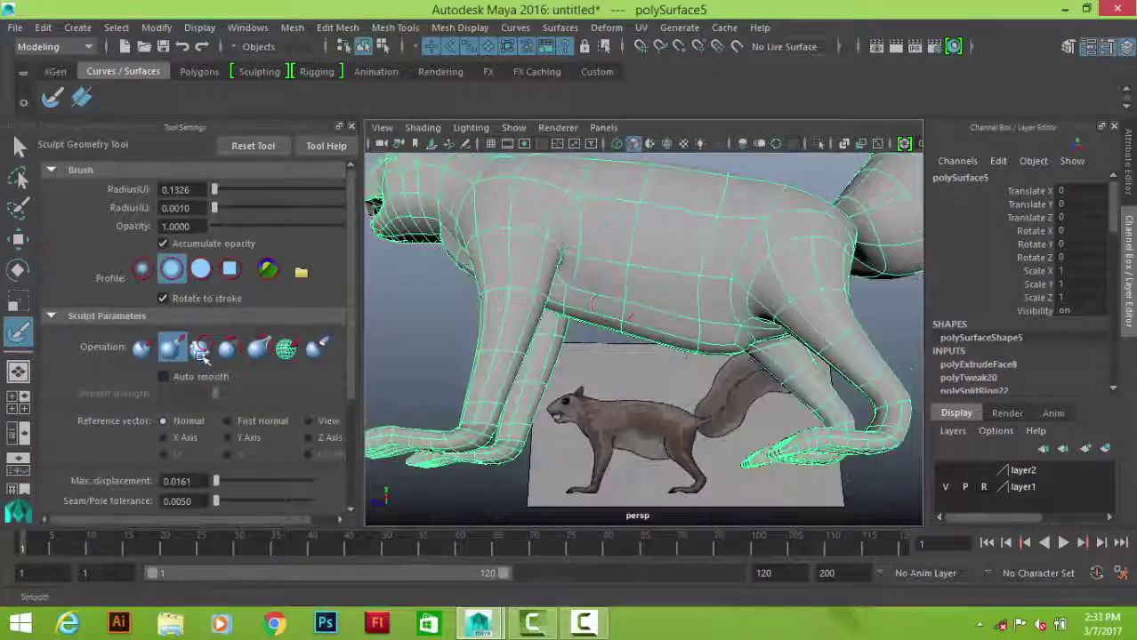
- In full-screen view, inspect the body's underside, torso front and side
key("ctrl+space")
left_click_drag(590, 332, 713, 370, "alt")
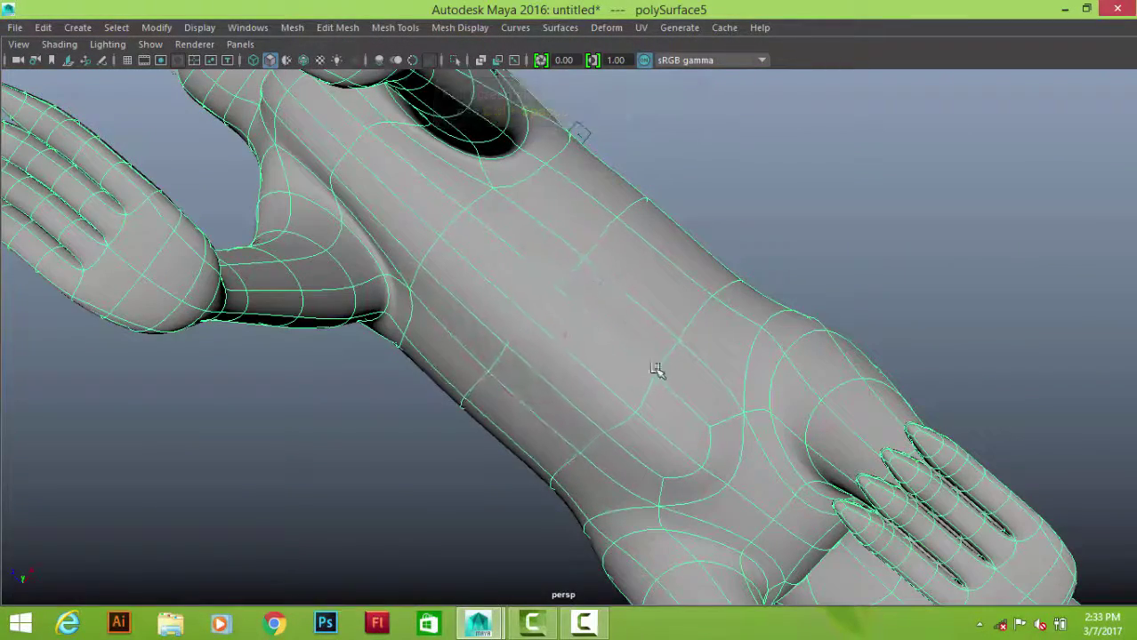
mouse_move(700, 305)
left_mouse_down("alt")
mouse_move(569, 269)
mouse_move(558, 337)
mouse_move(539, 203)
left_mouse_up("alt")
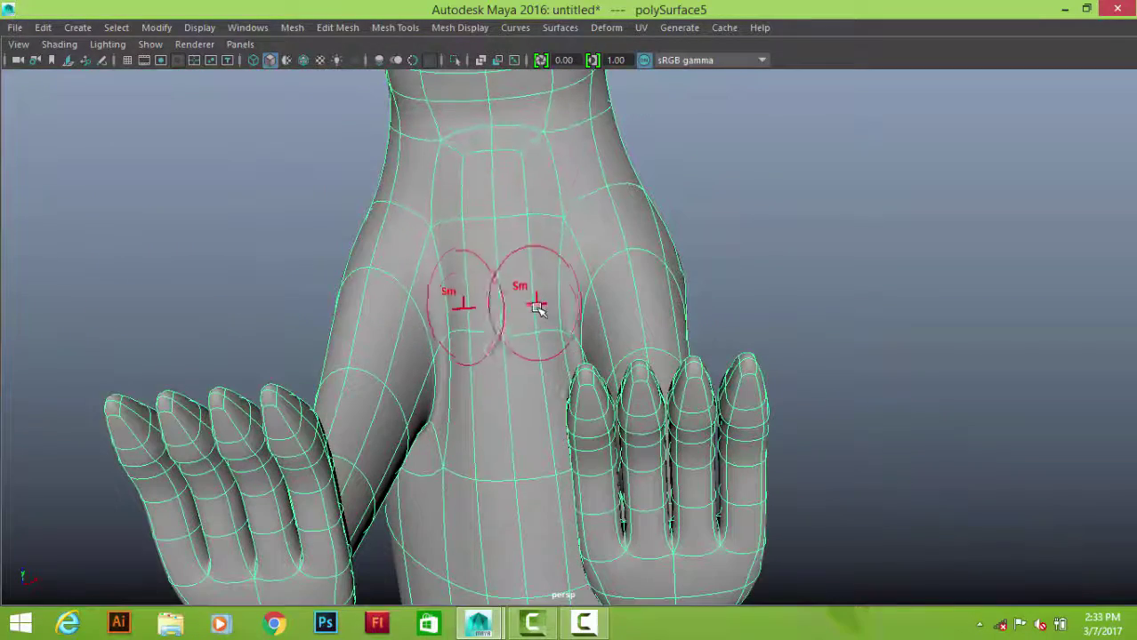
mouse_move(552, 142)
left_mouse_down("alt")
mouse_move(535, 203)
mouse_move(503, 246)
mouse_move(551, 307)
mouse_move(738, 307)
left_mouse_up("alt")
scroll(738, 306, "down", 3)
key("ctrl+space")
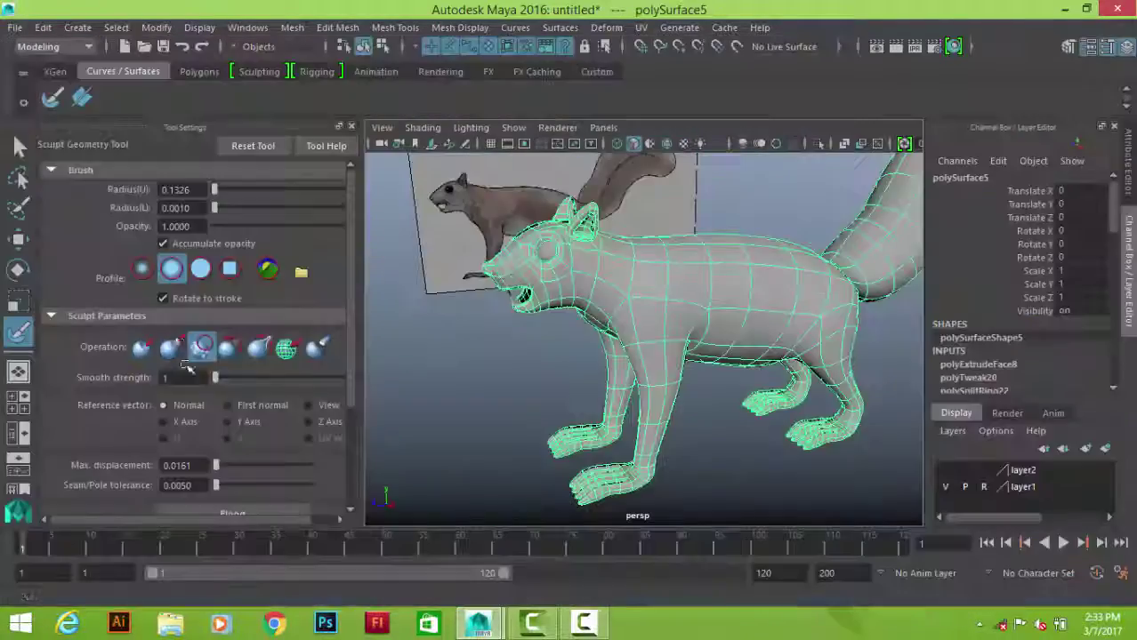
key("ctrl+space")
scroll(583, 298, "up", 3)
scroll(583, 298, "up", 2)
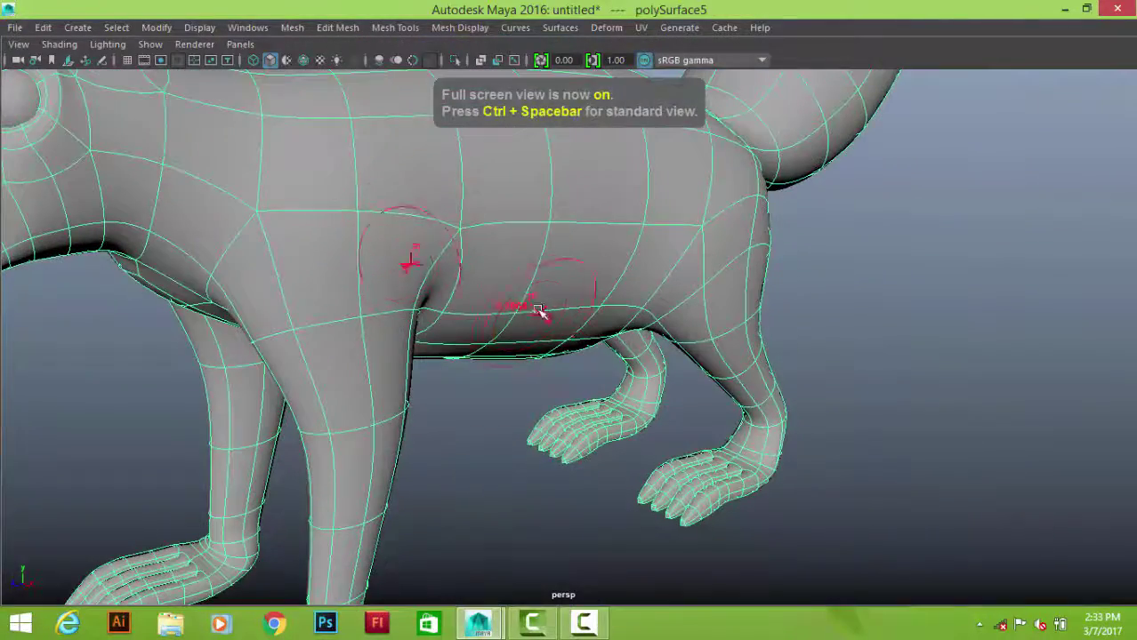
- Orbit to top, side, front and three-quarter views of the squirrel
mouse_move(540, 221)
left_mouse_down("alt")
mouse_move(548, 297)
mouse_move(539, 244)
left_mouse_up("alt")
left_click_drag(445, 263, 391, 315, "alt")
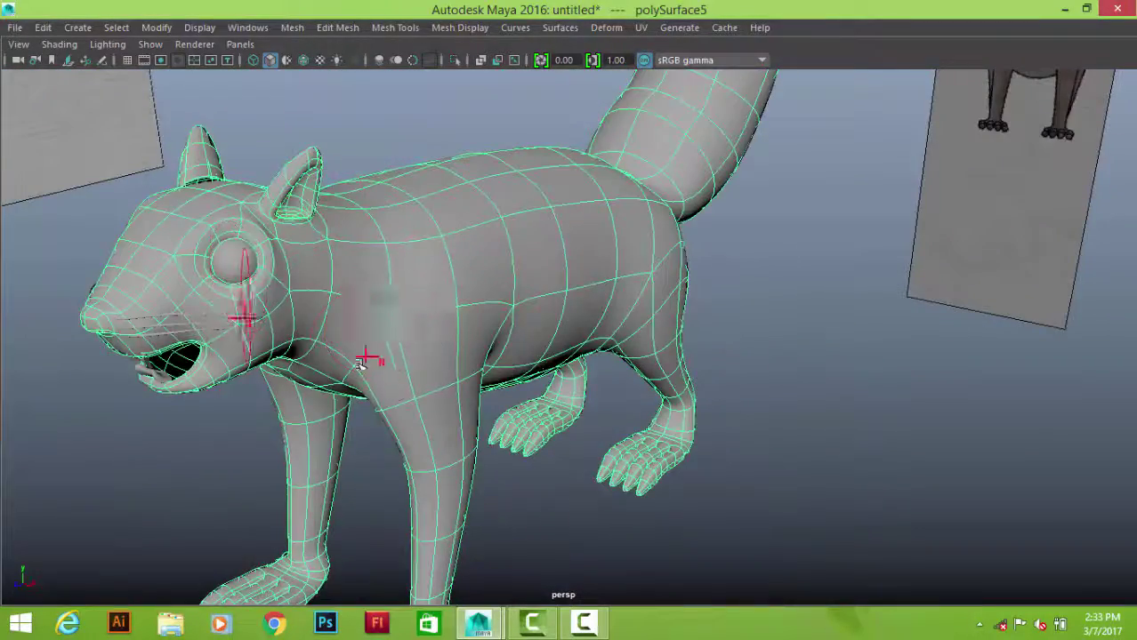
mouse_move(360, 364)
left_mouse_down("alt")
mouse_move(425, 218)
mouse_move(625, 333)
mouse_move(533, 342)
mouse_move(501, 422)
left_mouse_up("alt")
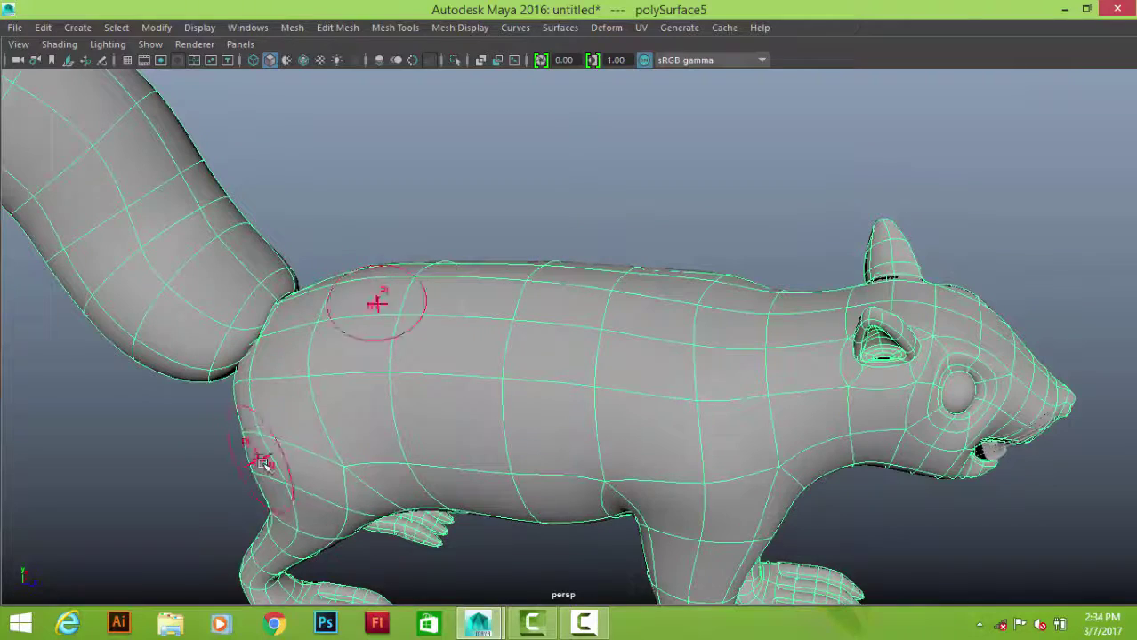
mouse_move(284, 505)
left_mouse_down("alt")
mouse_move(432, 373)
mouse_move(545, 373)
left_mouse_up("alt")
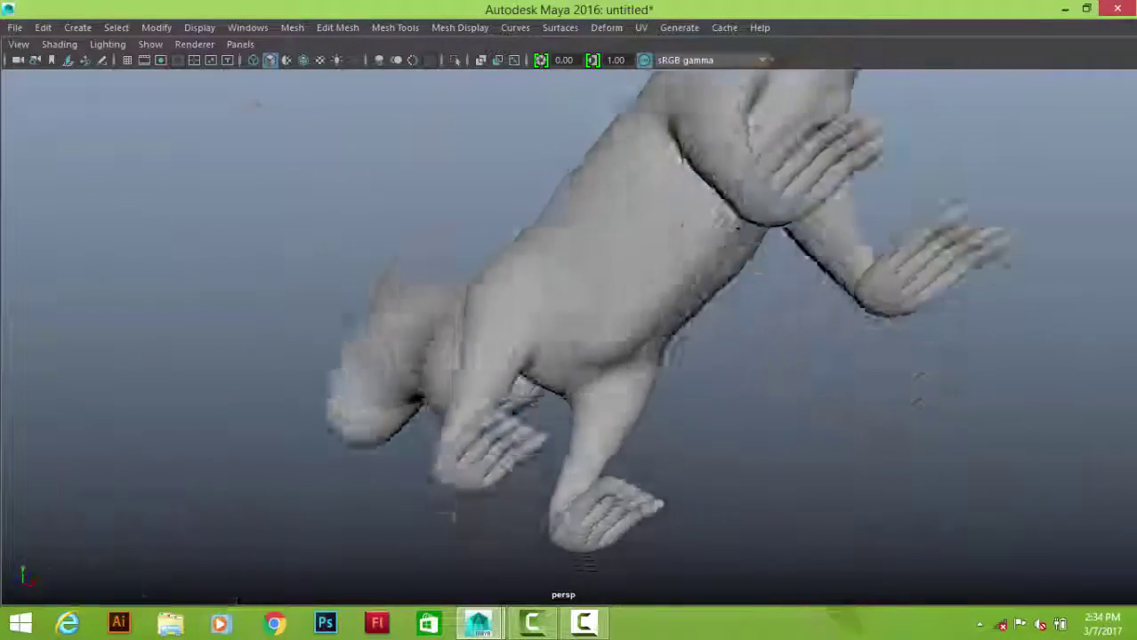
left_click_drag(215, 275, 674, 306, "alt")
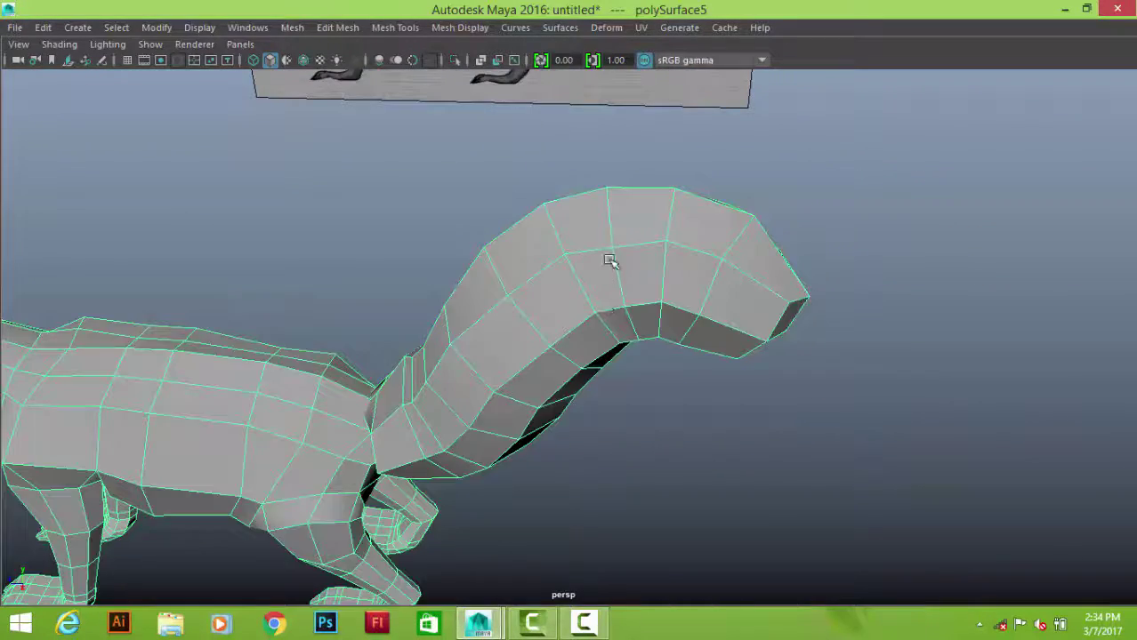
- Activate the Sculpt Geometry Tool full-screen and sculpt the tail's lower surface
key("ctrl+space")
left_click(19, 333)
key("ctrl+space")
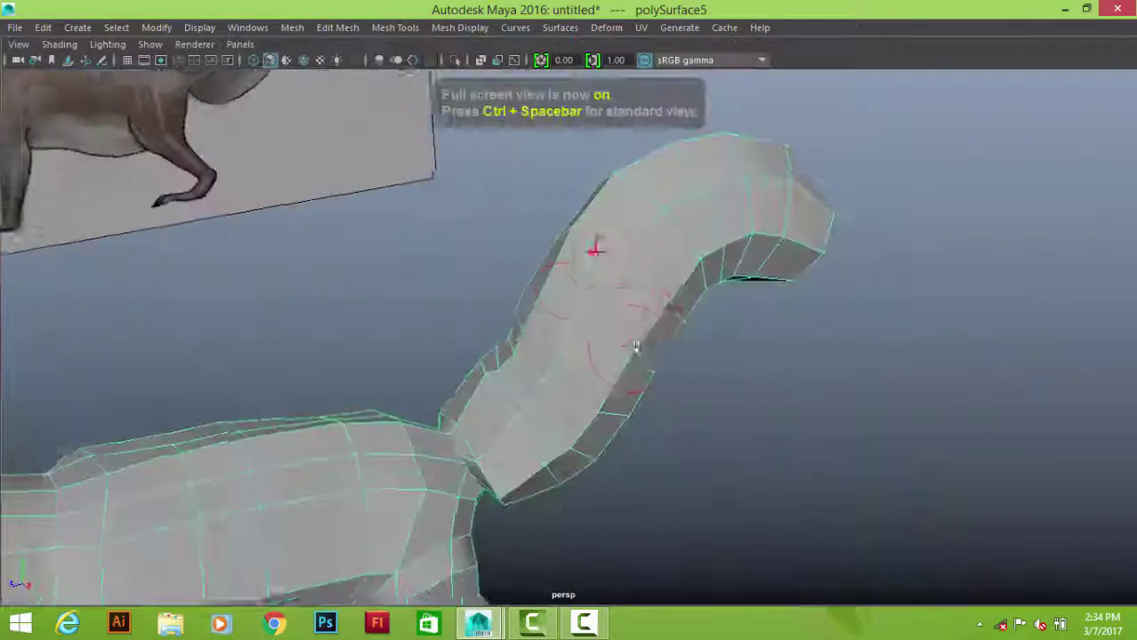
scroll(693, 321, "up", 3)
left_click_drag(697, 330, 566, 460)
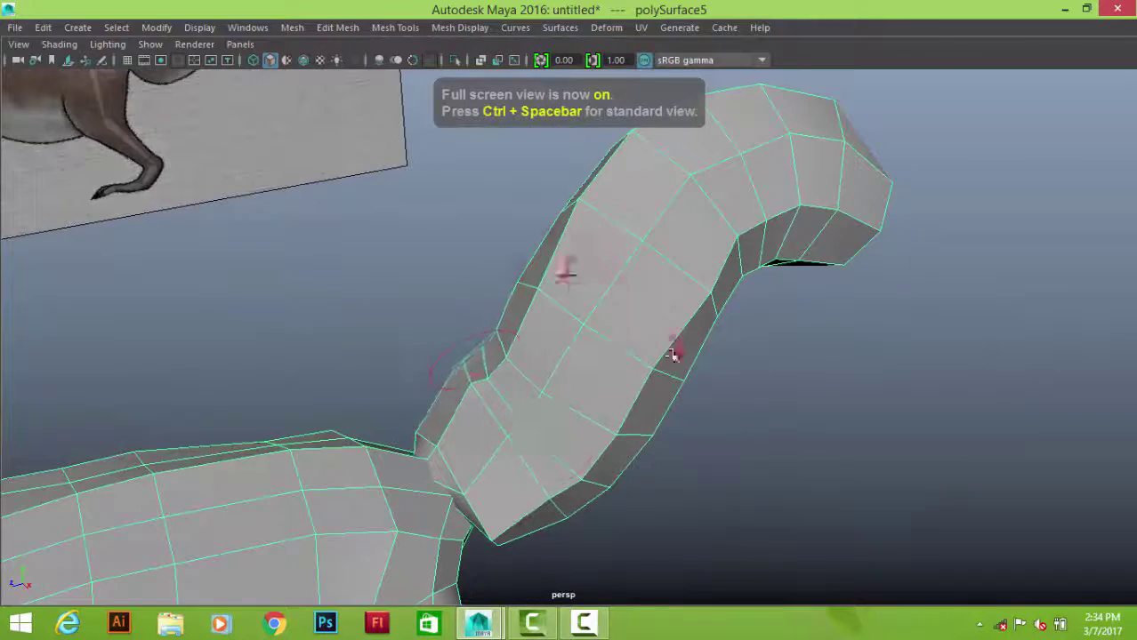
mouse_move(673, 354)
left_mouse_down("alt")
mouse_move(751, 261)
mouse_move(769, 297)
left_mouse_up("alt")
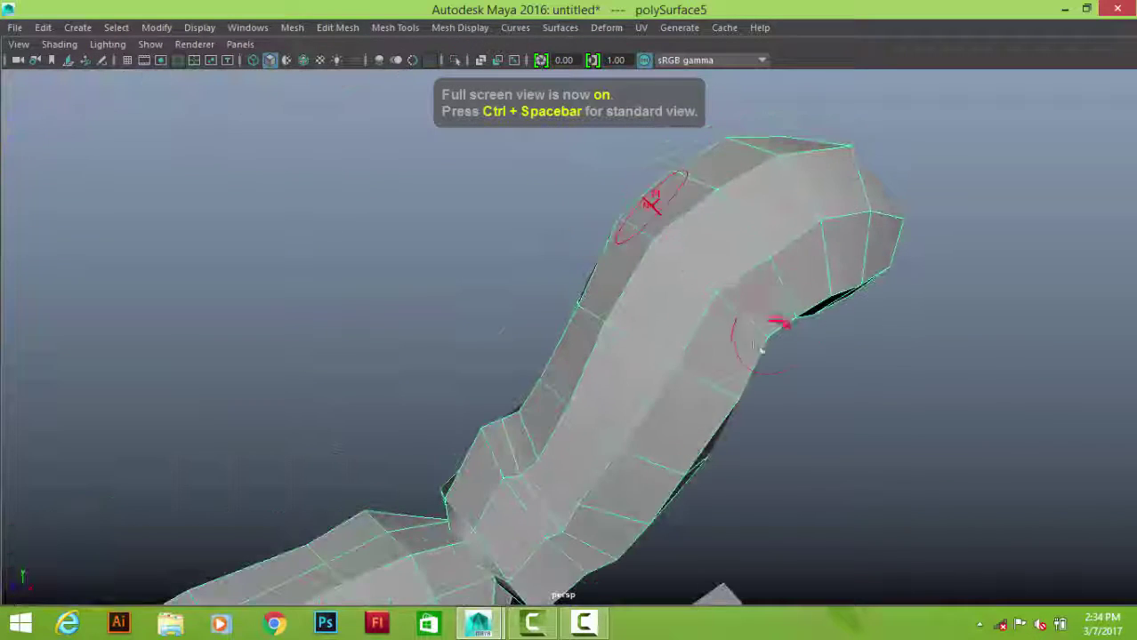
left_click_drag(761, 351, 678, 320, "alt")
mouse_move(588, 373)
left_mouse_down("alt")
mouse_move(571, 389)
mouse_move(561, 334)
left_mouse_up("alt")
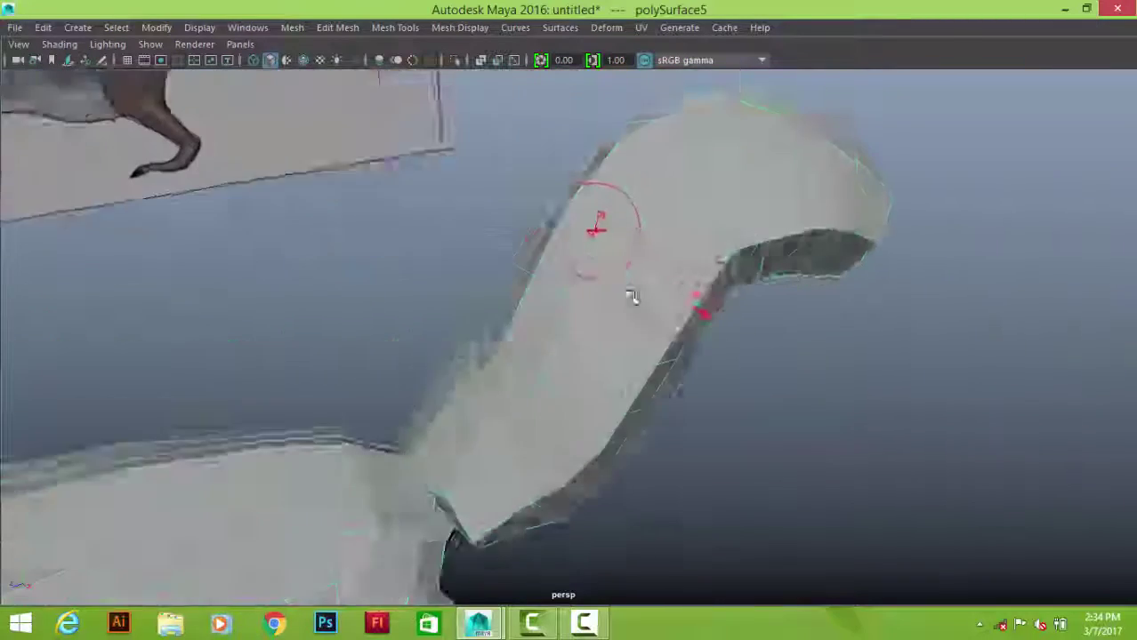
left_click_drag(653, 273, 624, 214, "alt")
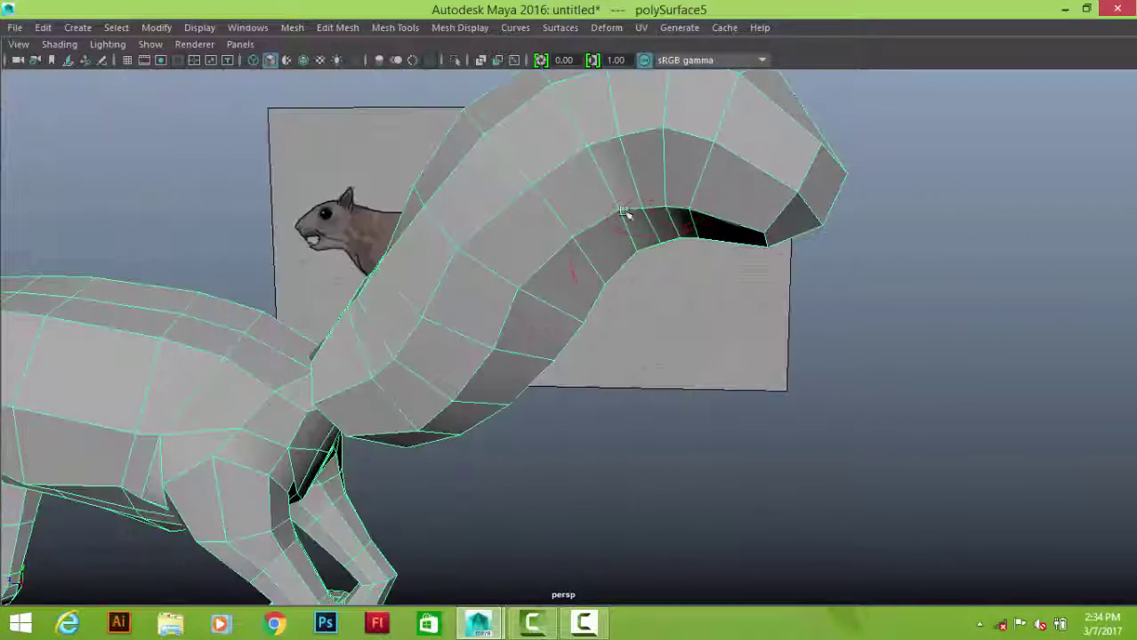
- Turn on smooth preview and look over the smoothed tail and head
right_click_drag(657, 158, 740, 134)
left_click(964, 256)
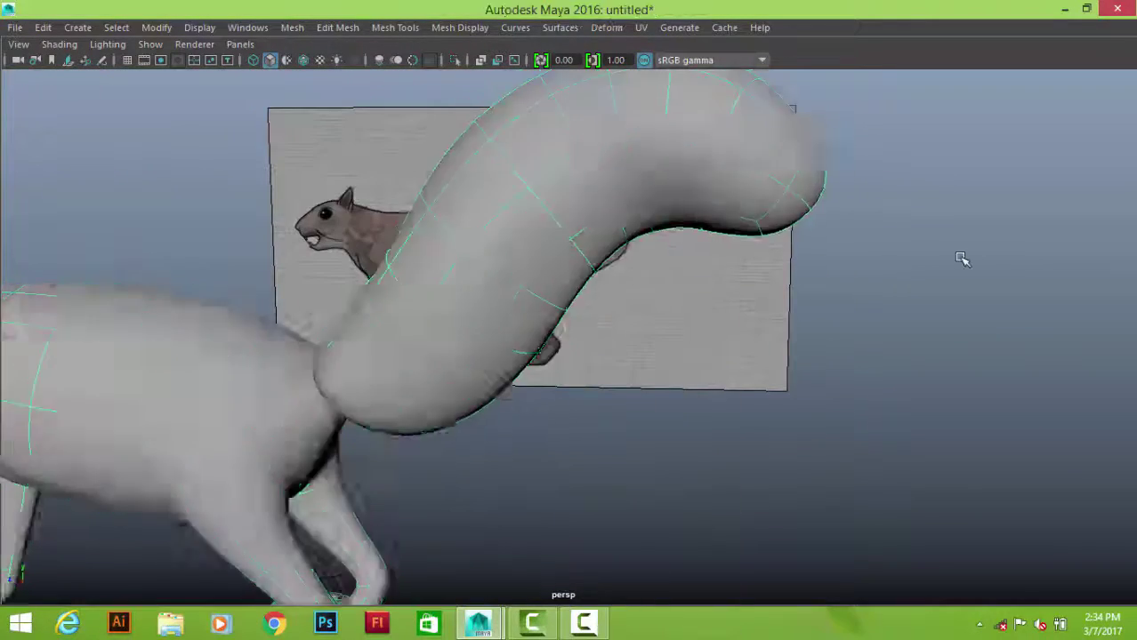
mouse_move(964, 256)
left_mouse_down("alt")
mouse_move(720, 223)
mouse_move(603, 248)
mouse_move(660, 286)
mouse_move(604, 342)
mouse_move(499, 347)
mouse_move(703, 161)
mouse_move(863, 253)
mouse_move(774, 362)
mouse_move(647, 325)
mouse_move(477, 208)
mouse_move(702, 436)
left_mouse_up("alt")
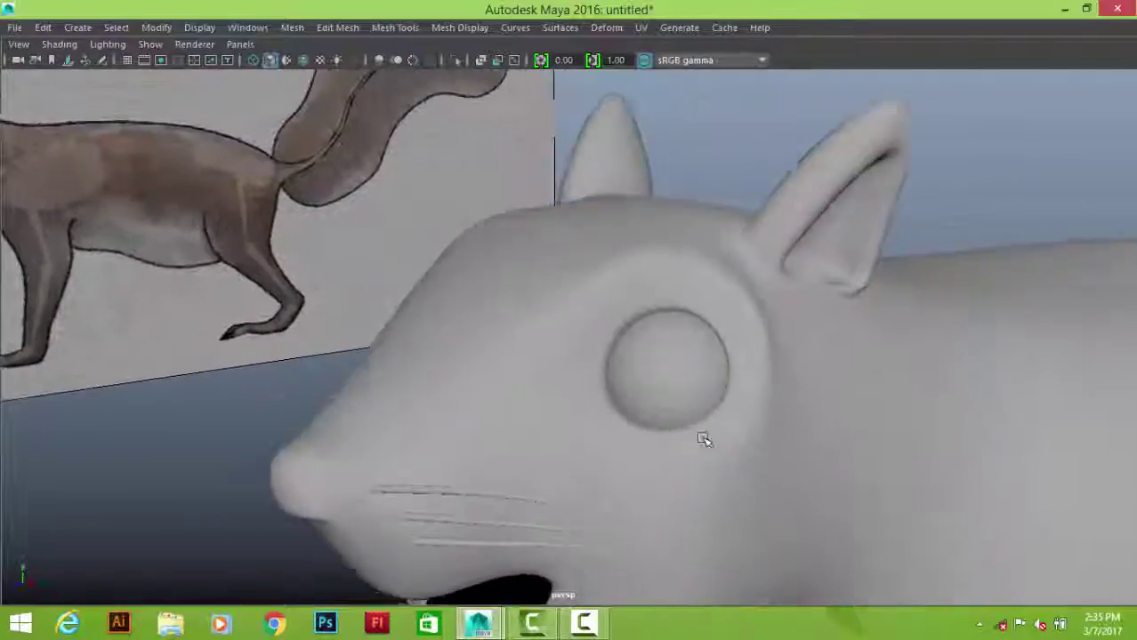
left_click(644, 318)
left_click_drag(645, 318, 633, 362, "alt")
scroll(658, 342, "down", 3)
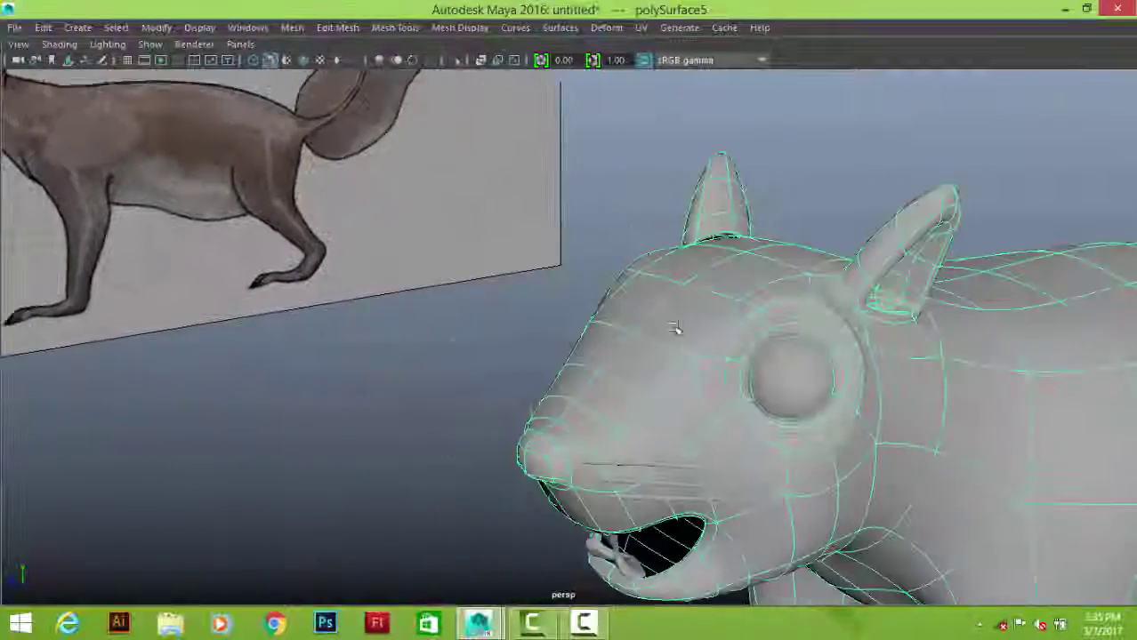
- Sculpt the squirrel's forehead with the Pull brush, undoing the last stroke
key("ctrl+space")
left_click(18, 332)
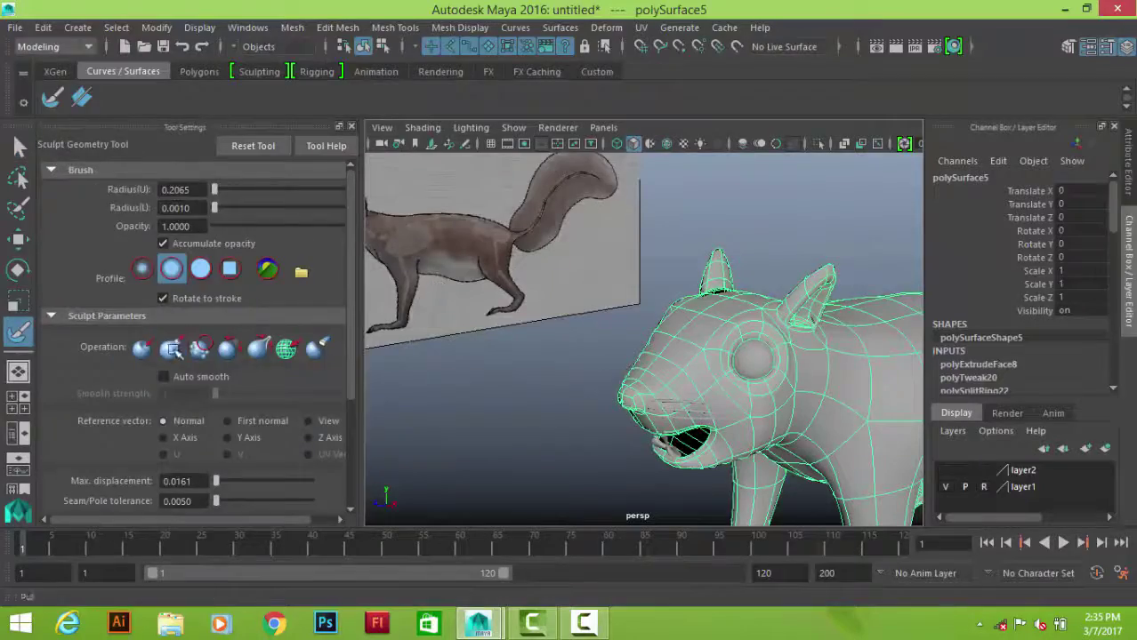
key("ctrl+space")
scroll(651, 332, "up", 3)
scroll(690, 349, "up", 3)
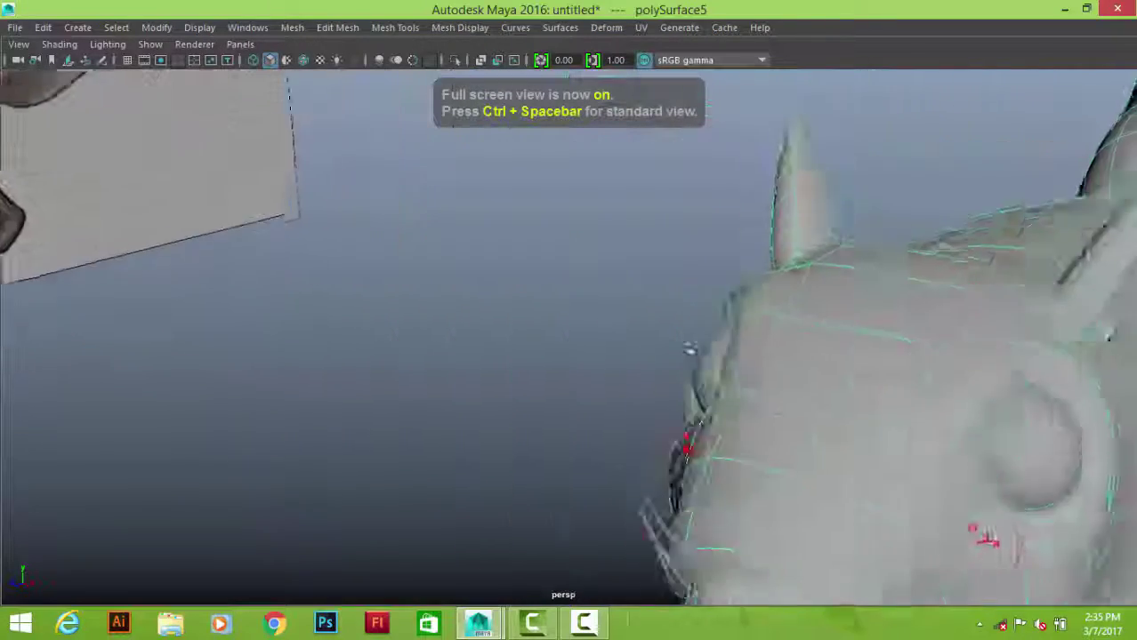
scroll(690, 349, "down", 3)
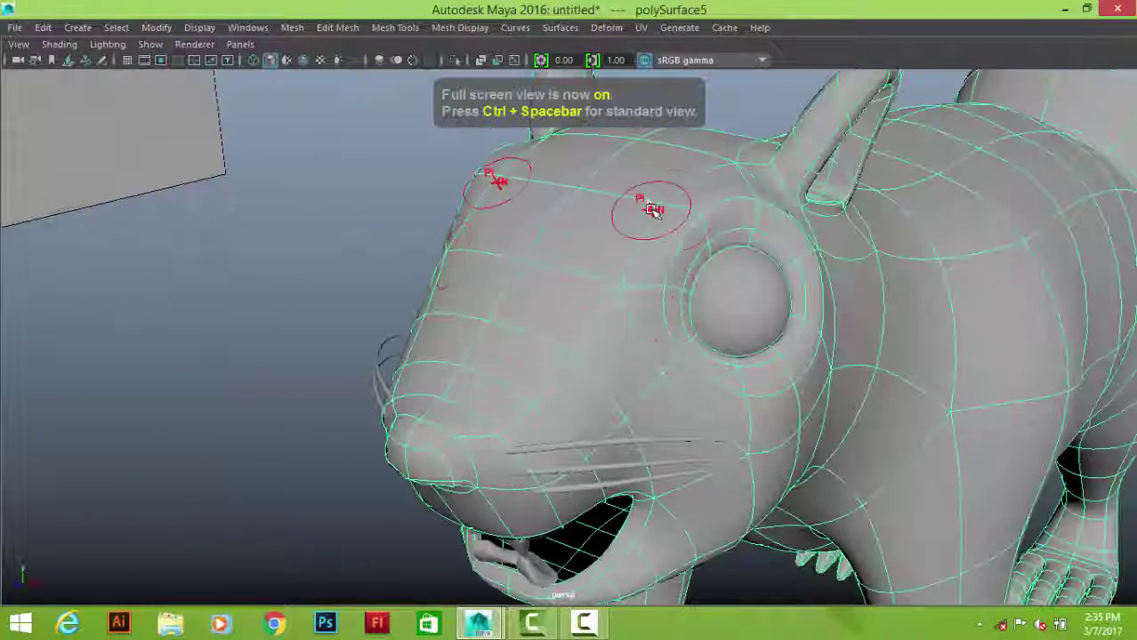
key("q")
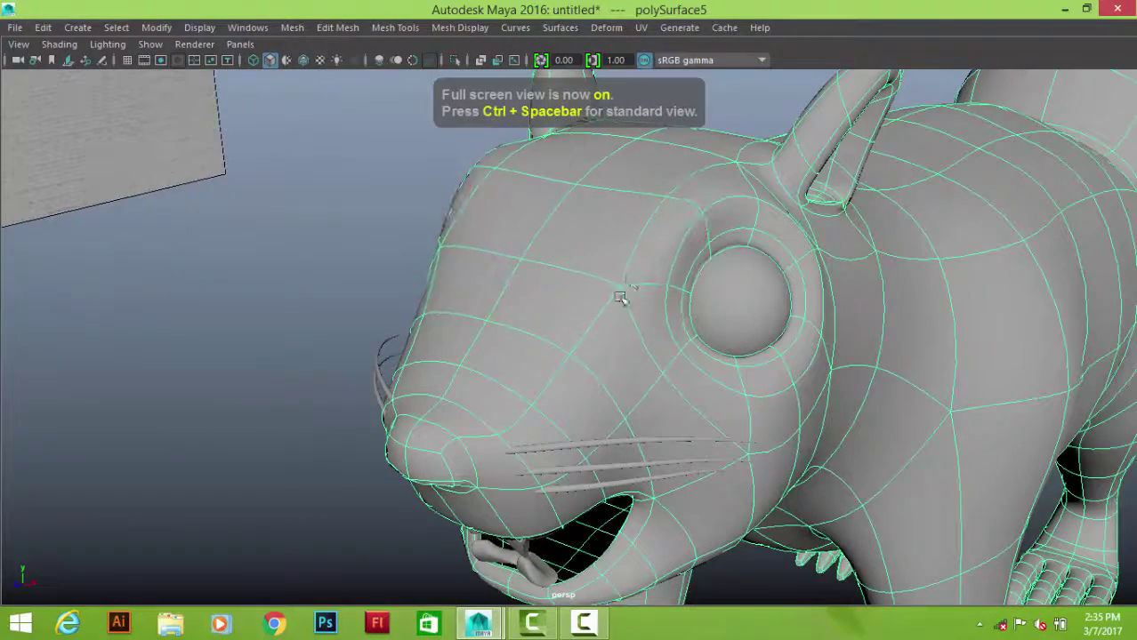
key("y")
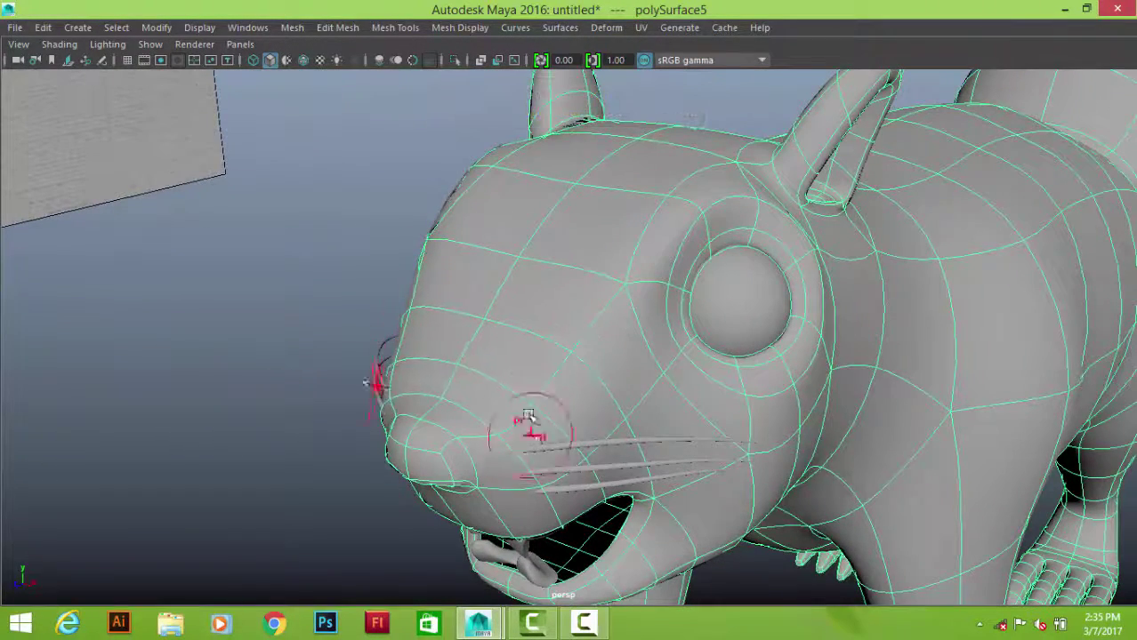
left_click_drag(484, 362, 501, 294)
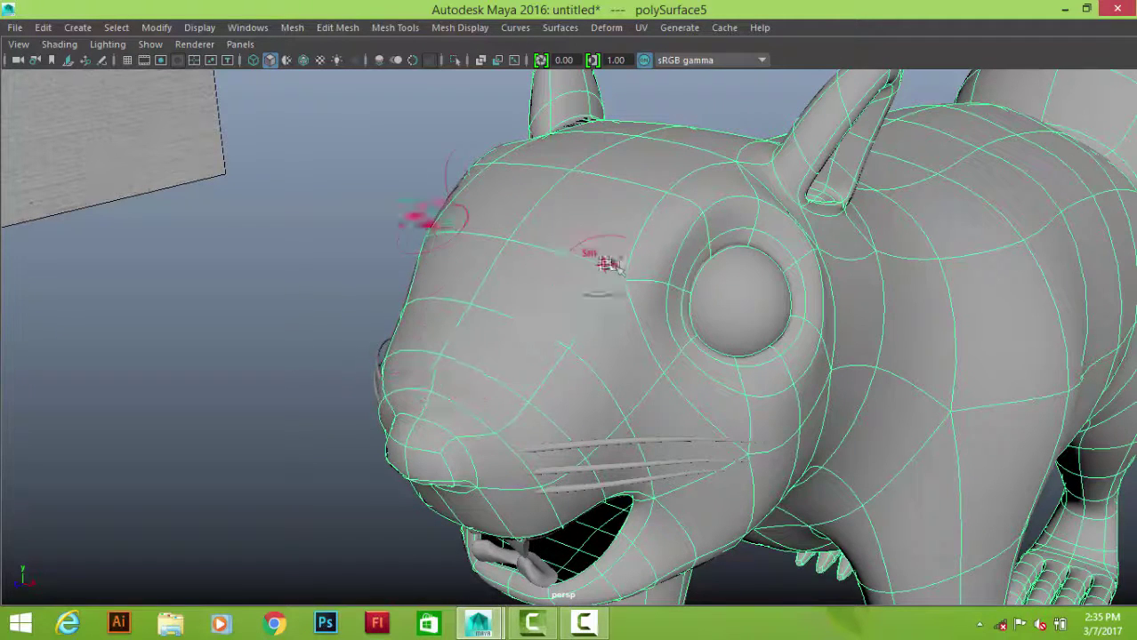
key("q")
key("ctrl+z")
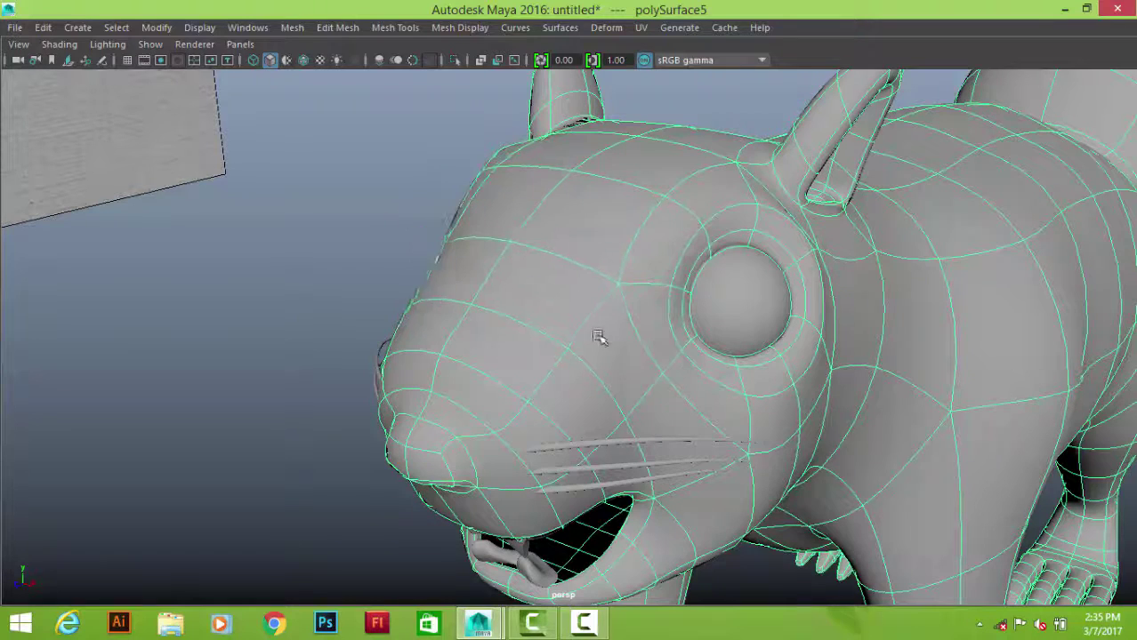
key("q")
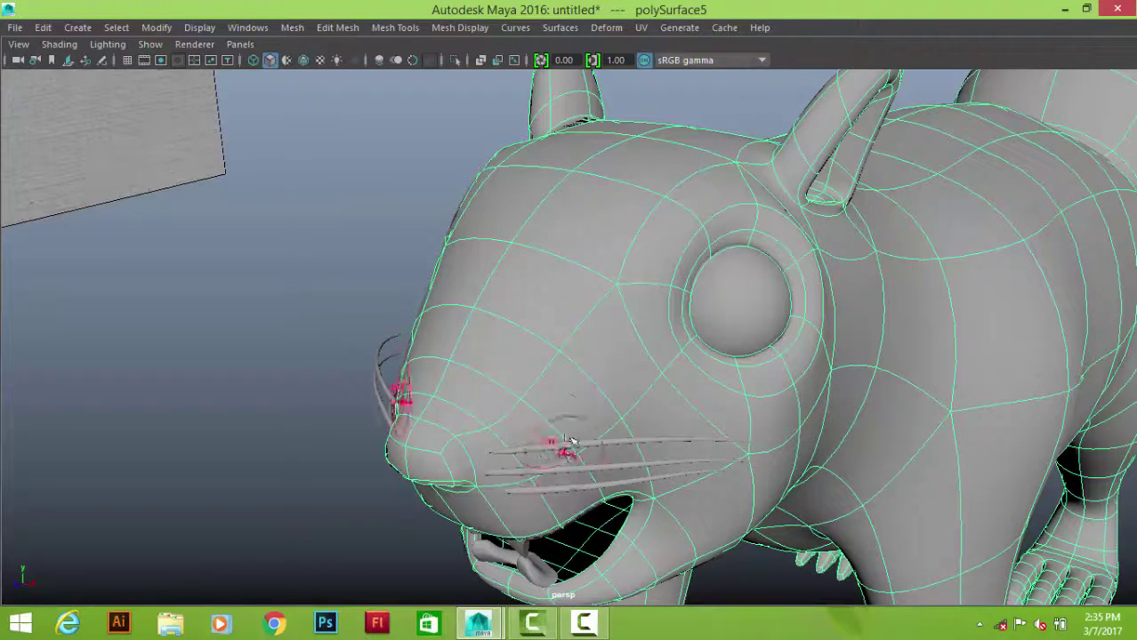
- Frame the whole squirrel between its reference images and select the model
scroll(572, 337, "down", 5)
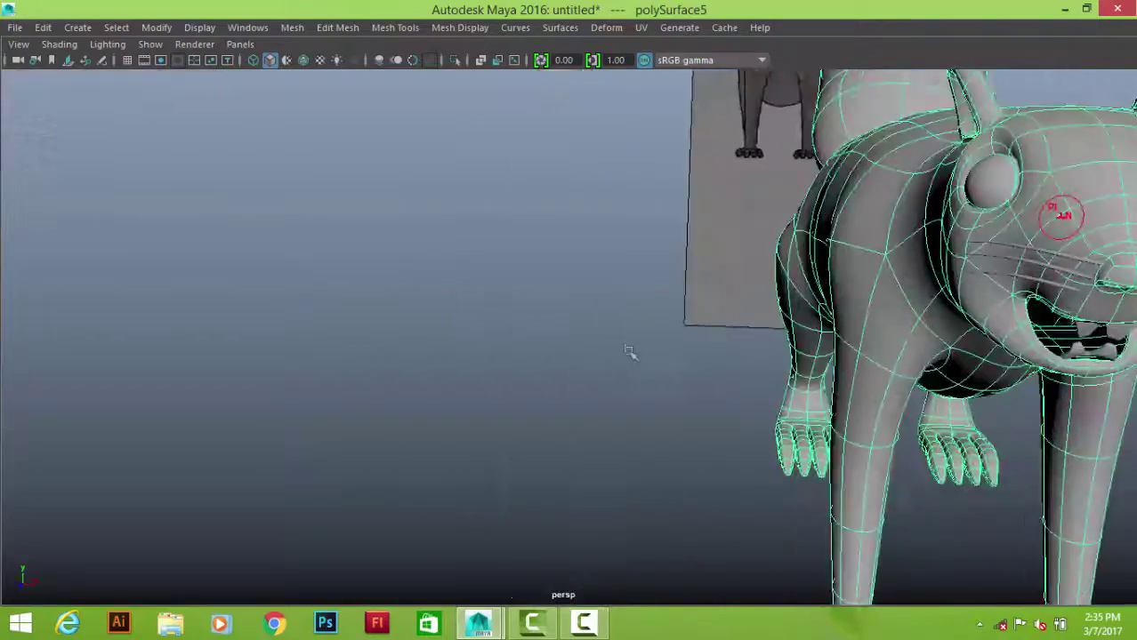
left_click_drag(1045, 217, 602, 326, "alt")
left_click(601, 326)
mouse_move(845, 312)
left_mouse_down("alt")
mouse_move(519, 320)
mouse_move(563, 338)
left_mouse_up("alt")
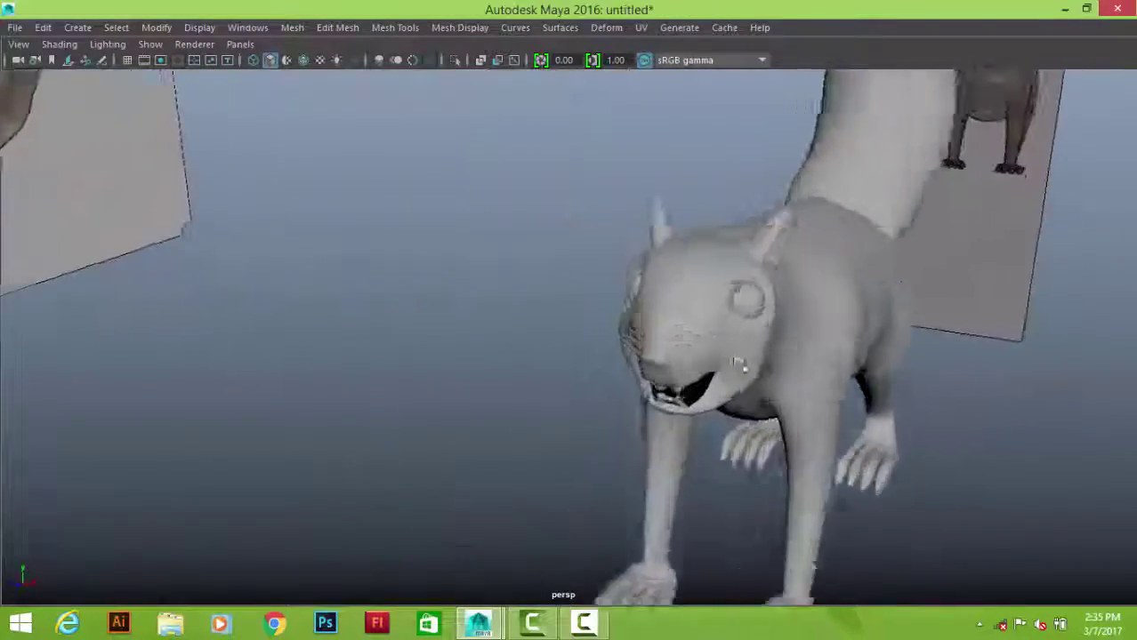
right_click_drag(563, 338, 845, 309, "alt")
left_click(591, 265)
scroll(592, 265, "down", 5)
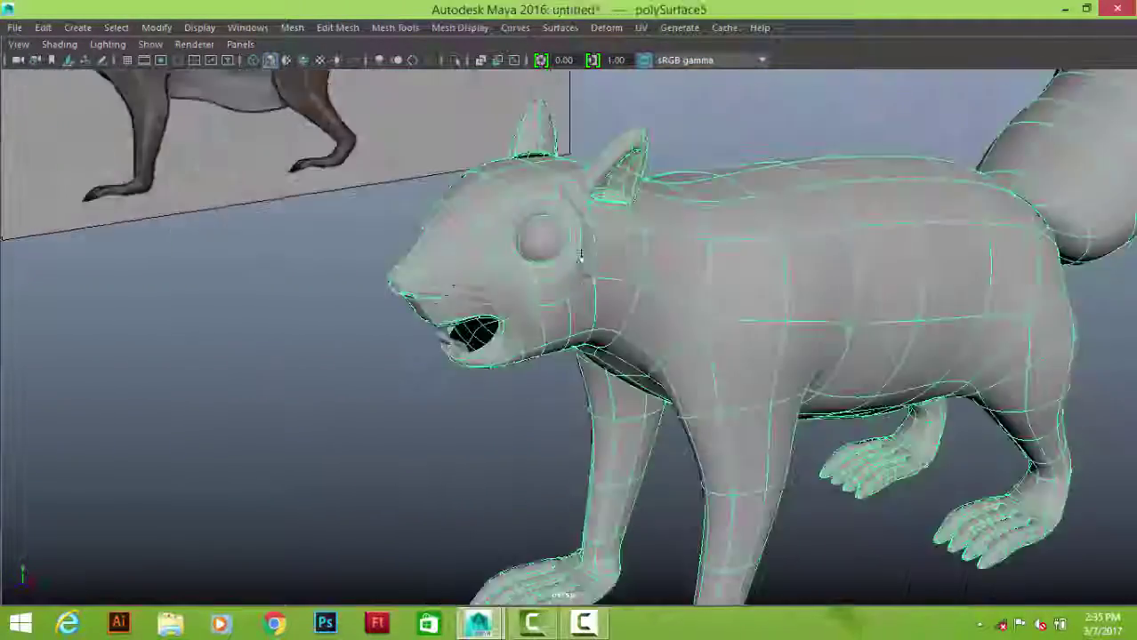
left_click_drag(592, 265, 534, 312, "alt")
left_click(534, 160)
left_click_drag(531, 220, 776, 500)
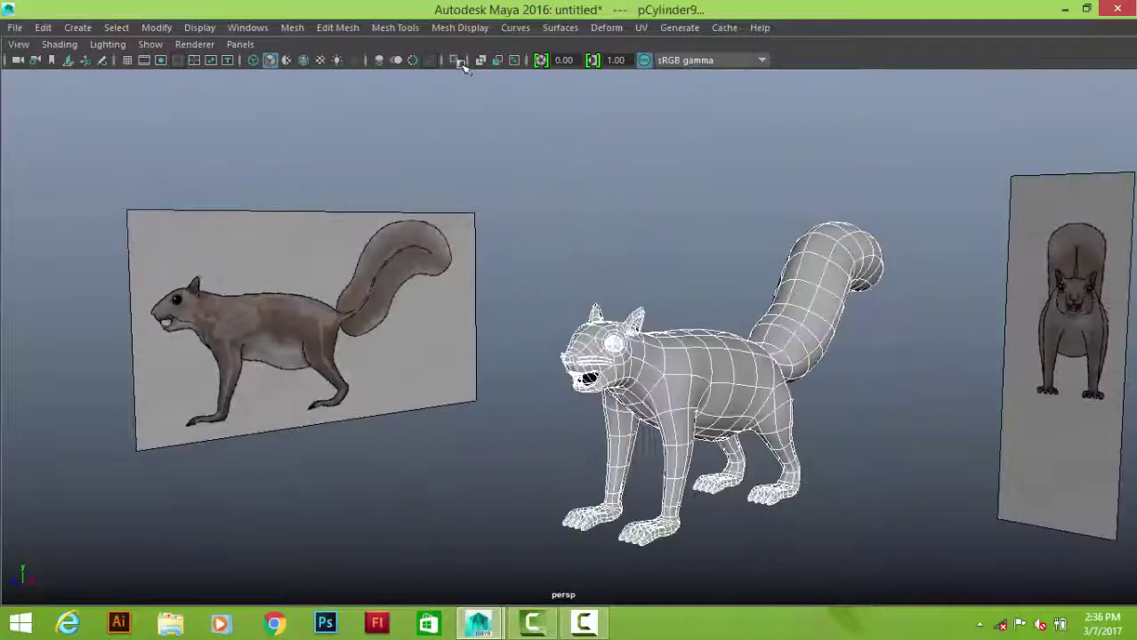
- Isolate the squirrel from the reference images and open File > Save Scene As
left_click(455, 60)
mouse_move(570, 338)
left_mouse_down("alt")
mouse_move(463, 338)
mouse_move(610, 371)
mouse_move(524, 338)
mouse_move(779, 375)
mouse_move(353, 363)
mouse_move(137, 370)
mouse_move(348, 396)
mouse_move(603, 379)
mouse_move(720, 322)
mouse_move(498, 444)
mouse_move(792, 300)
mouse_move(770, 298)
left_mouse_up("alt")
key("ctrl+space")
left_click(13, 26)
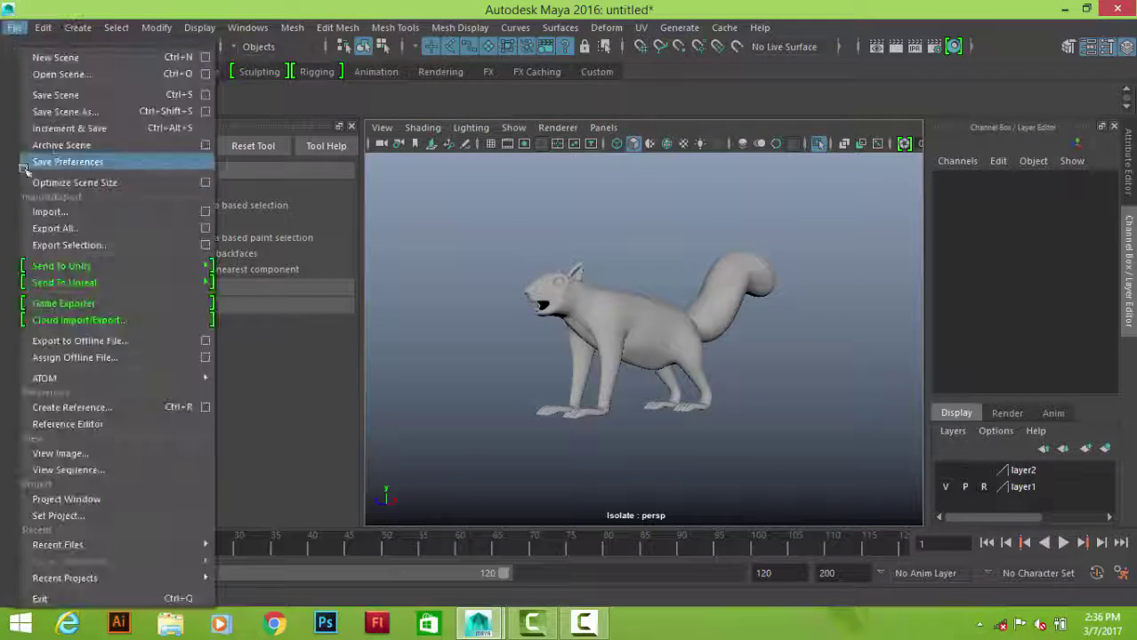
left_click(51, 110)
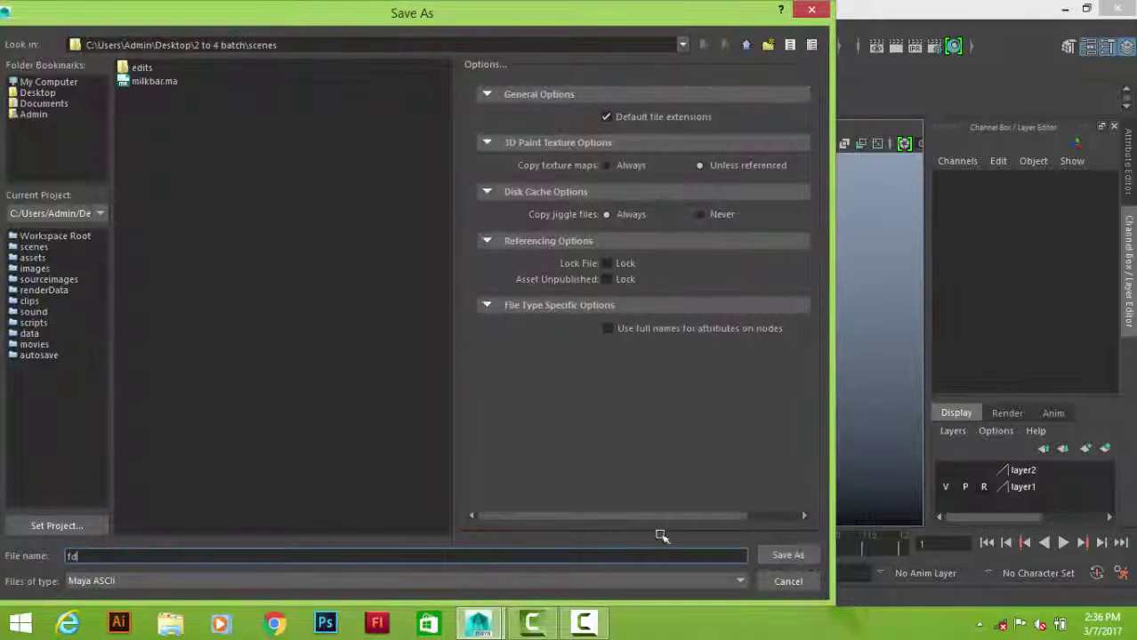